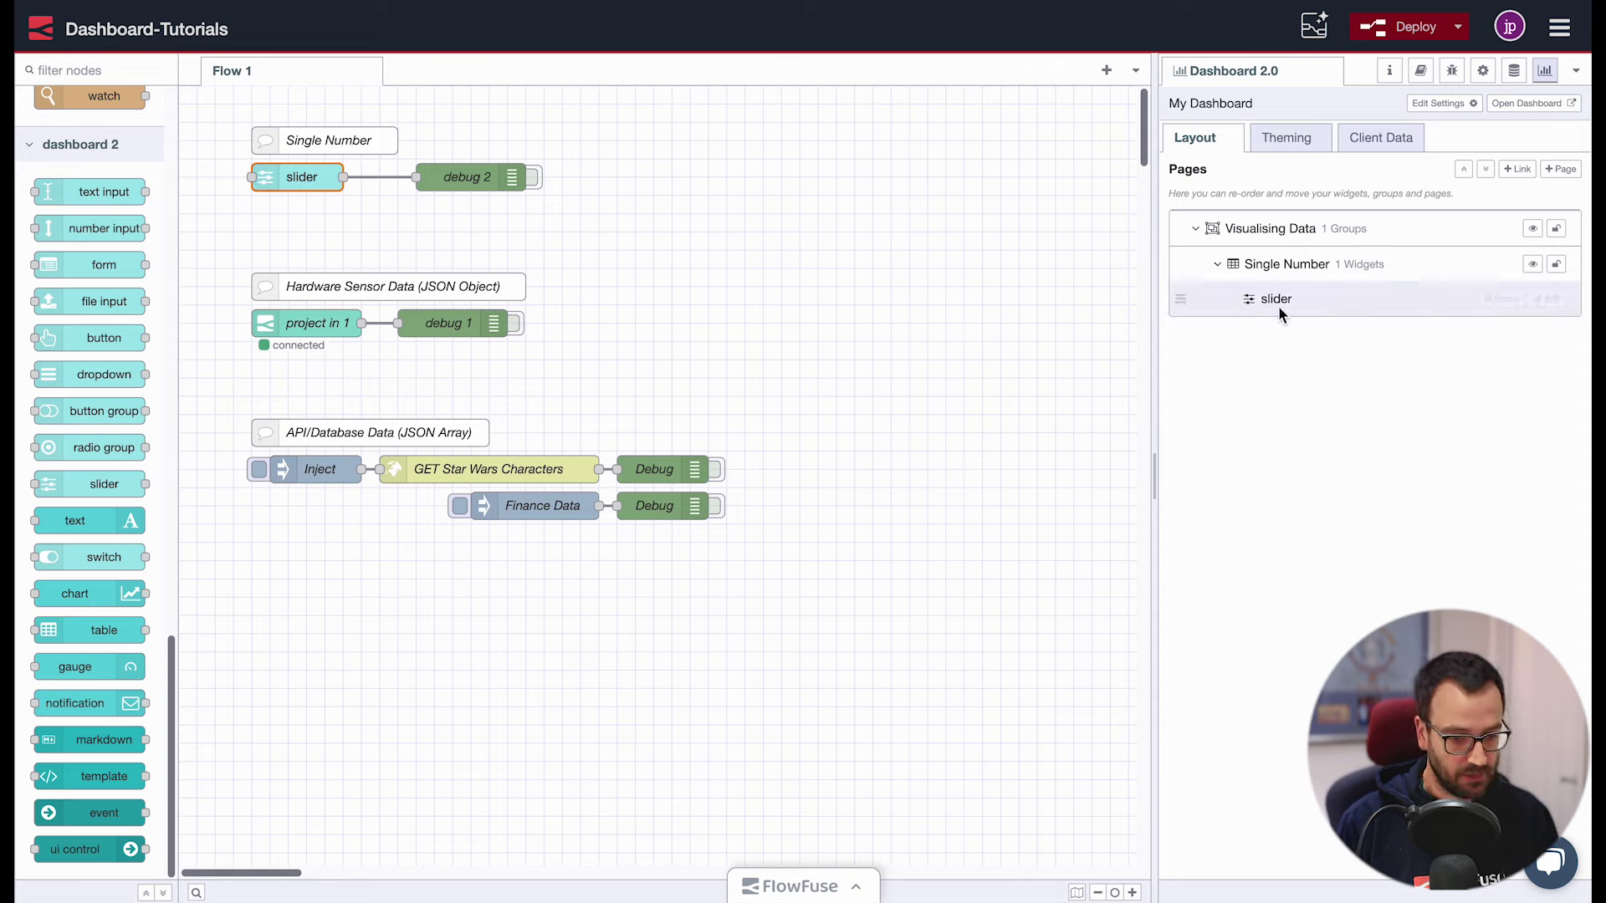
Review the settings of the Visualising Data page and close them without making changes
{"action": "mouse_move", "coordinate": [1309, 261]}
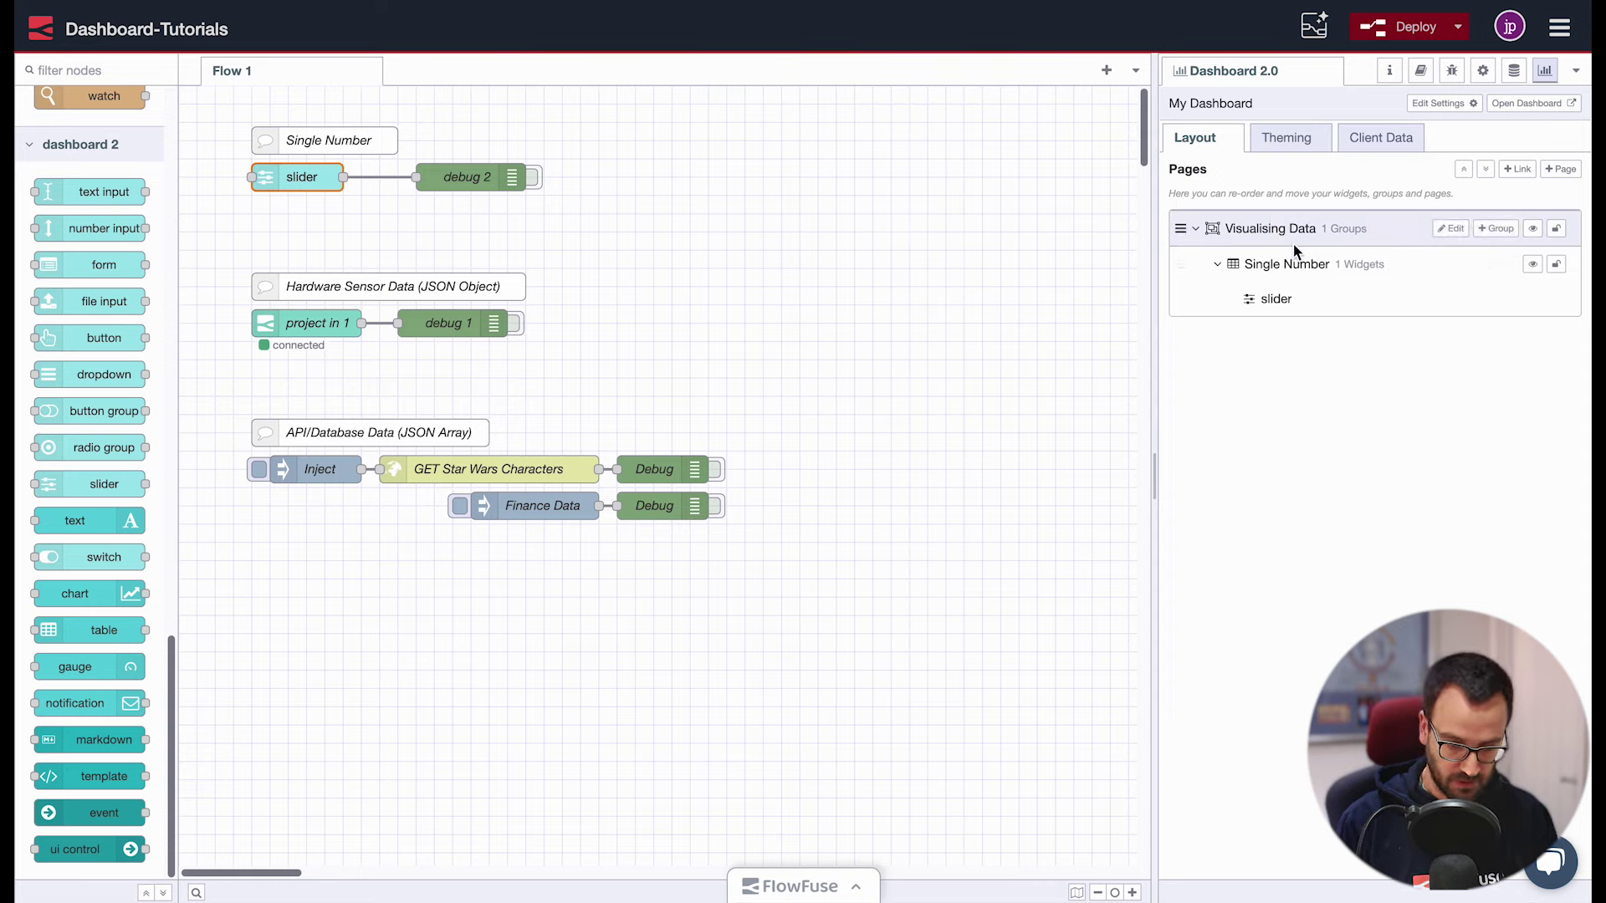
{"action": "left_click", "coordinate": [1451, 229]}
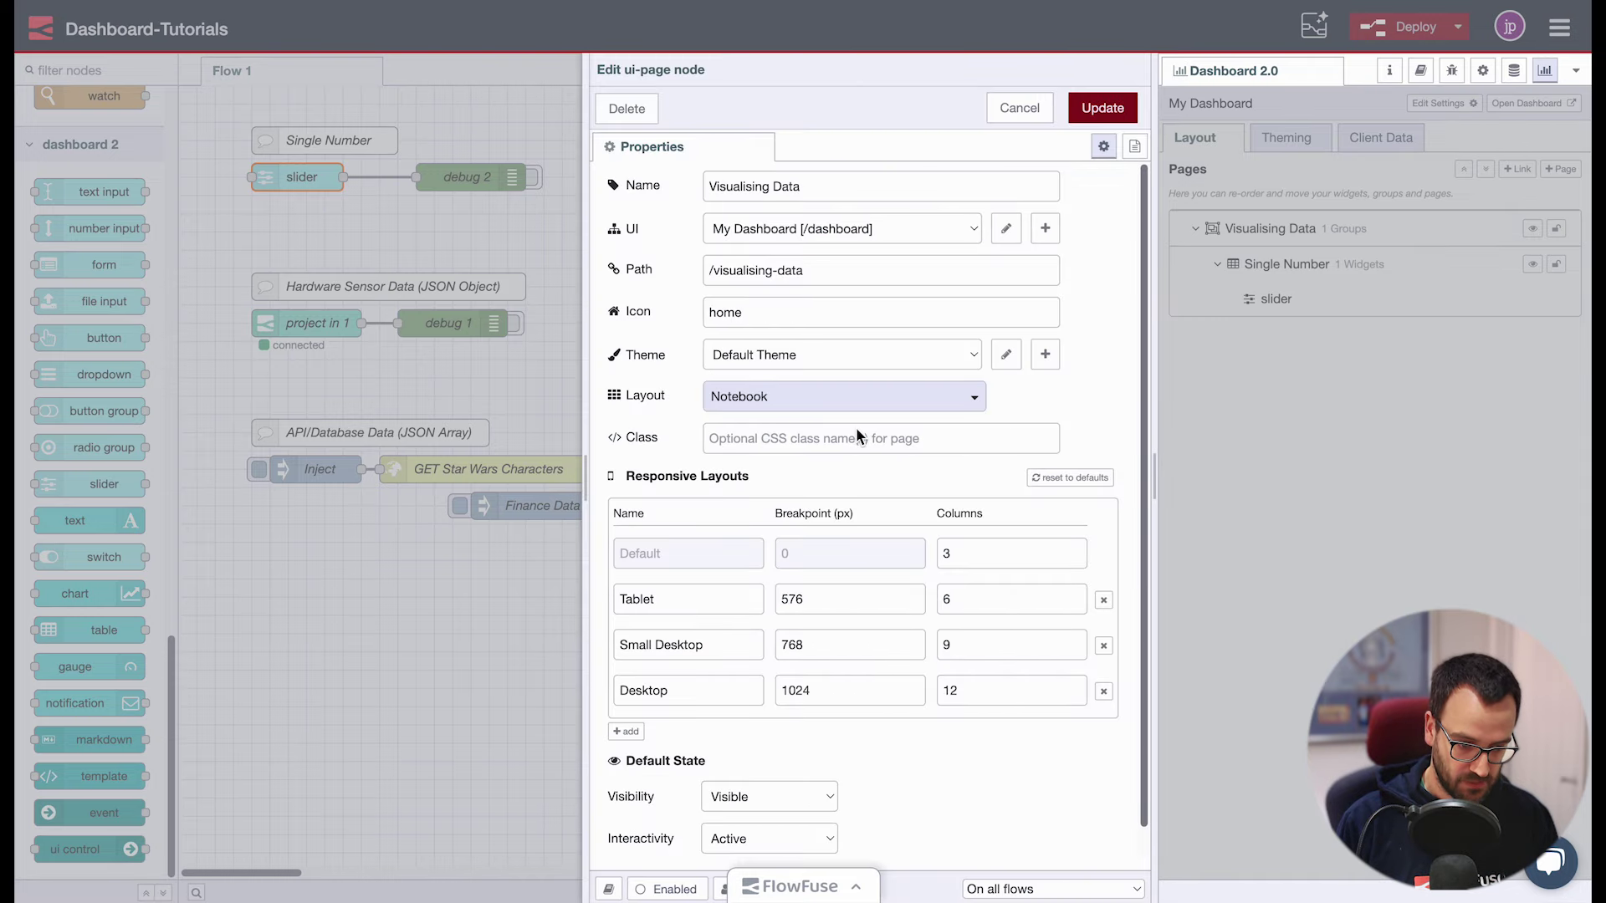
{"action": "left_click", "coordinate": [1097, 117]}
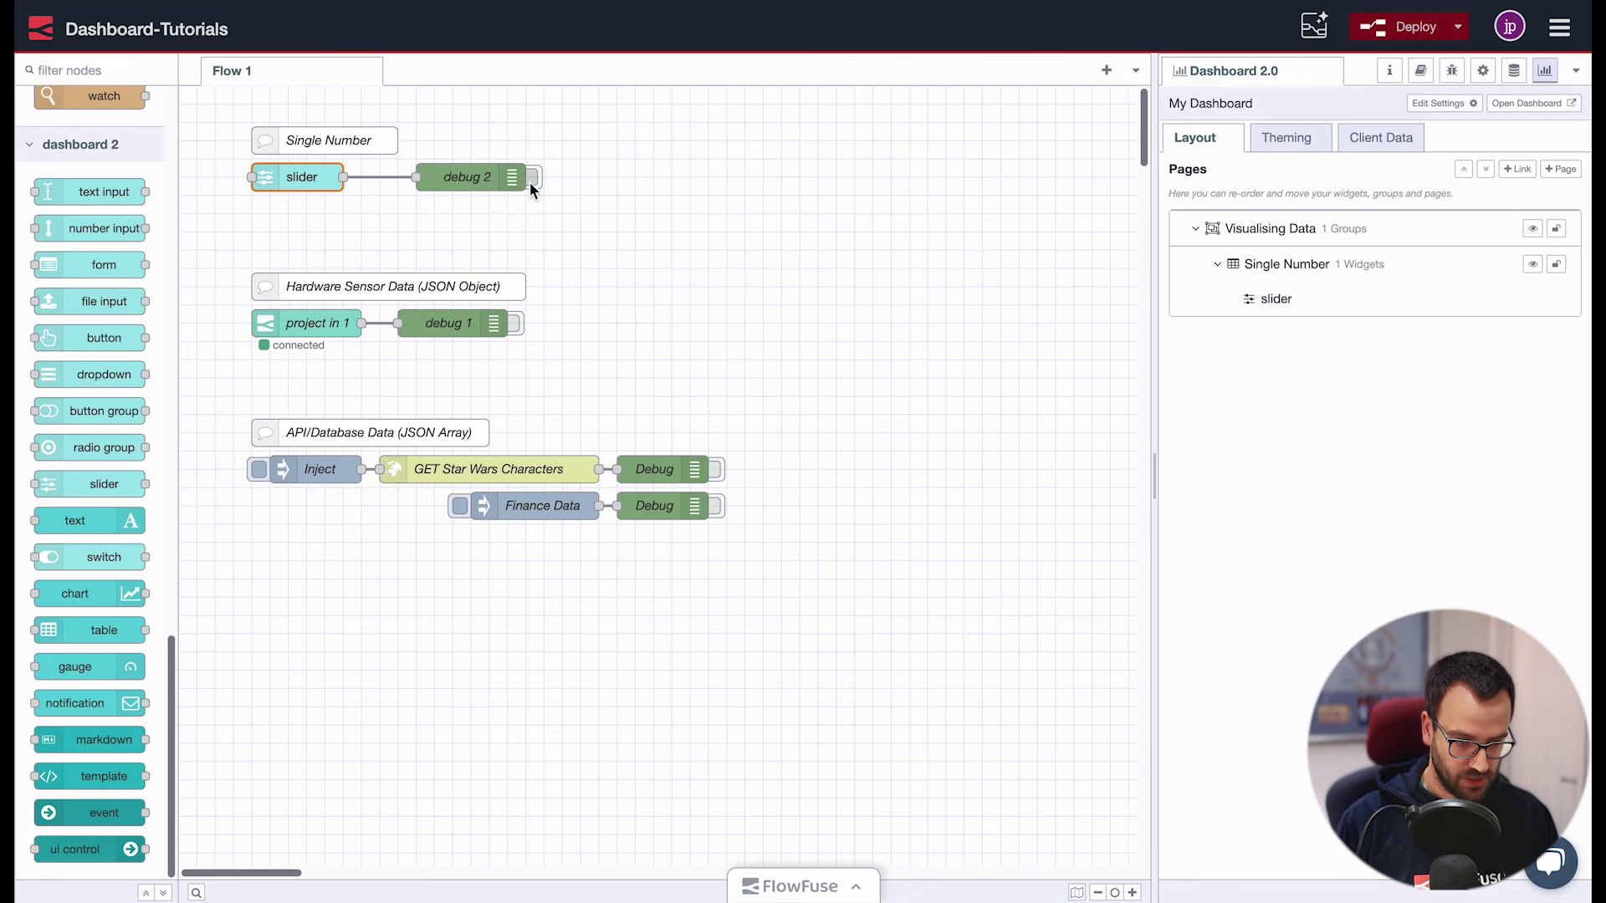
Activate the debug 2 node, move the slider on the dashboard page, and examine the resulting payloads in the debug messages
{"action": "left_click", "coordinate": [539, 176]}
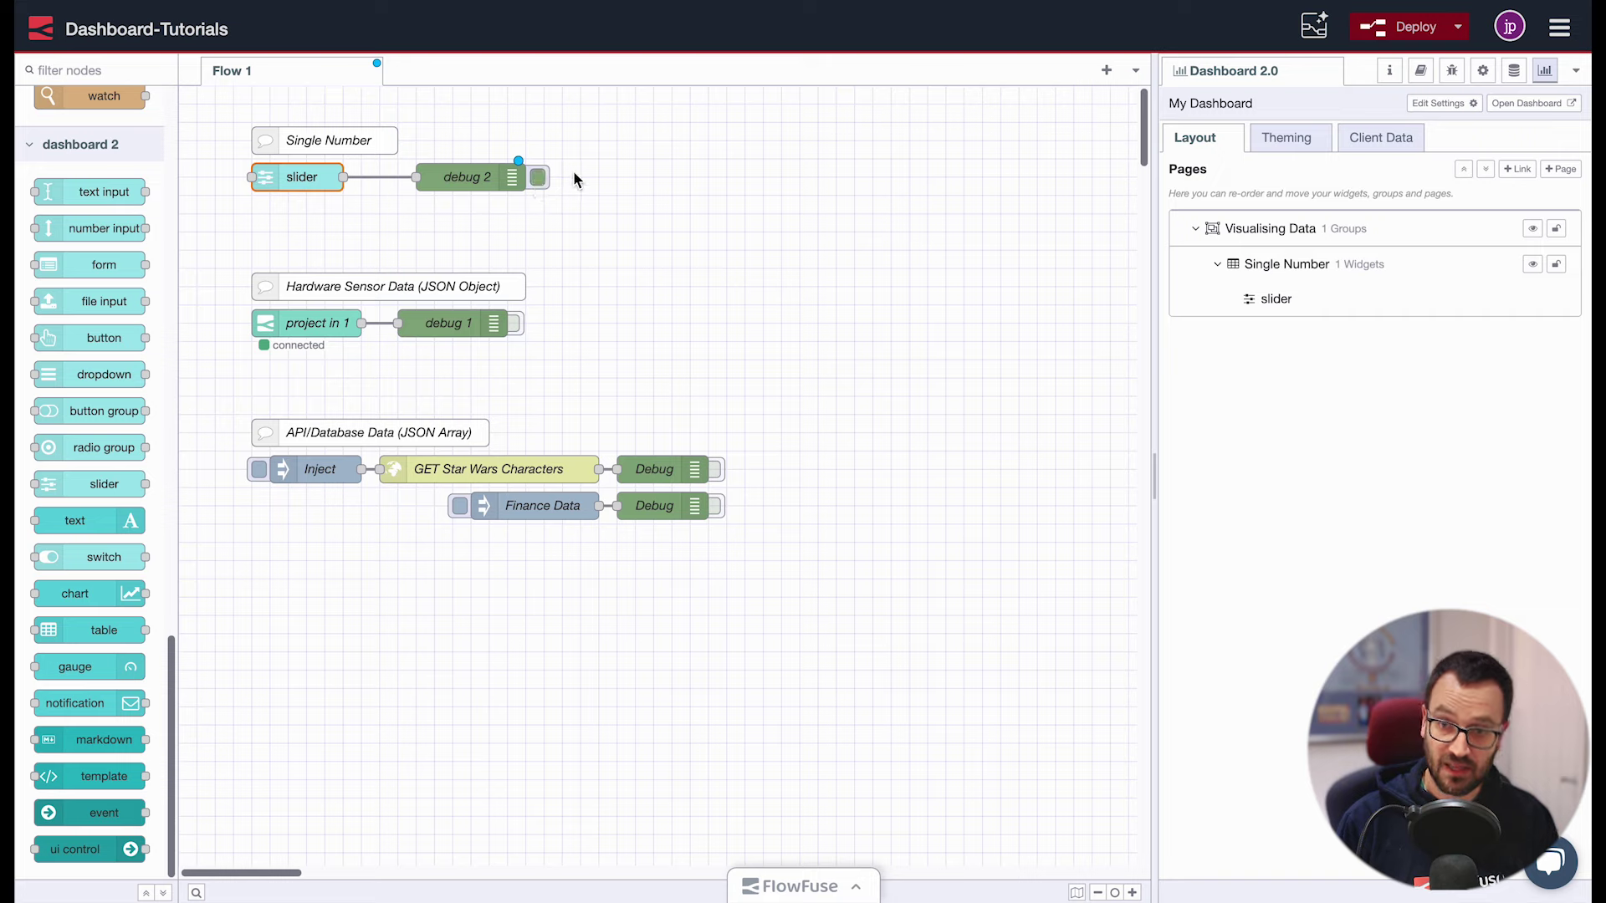
{"action": "left_click", "coordinate": [1452, 70]}
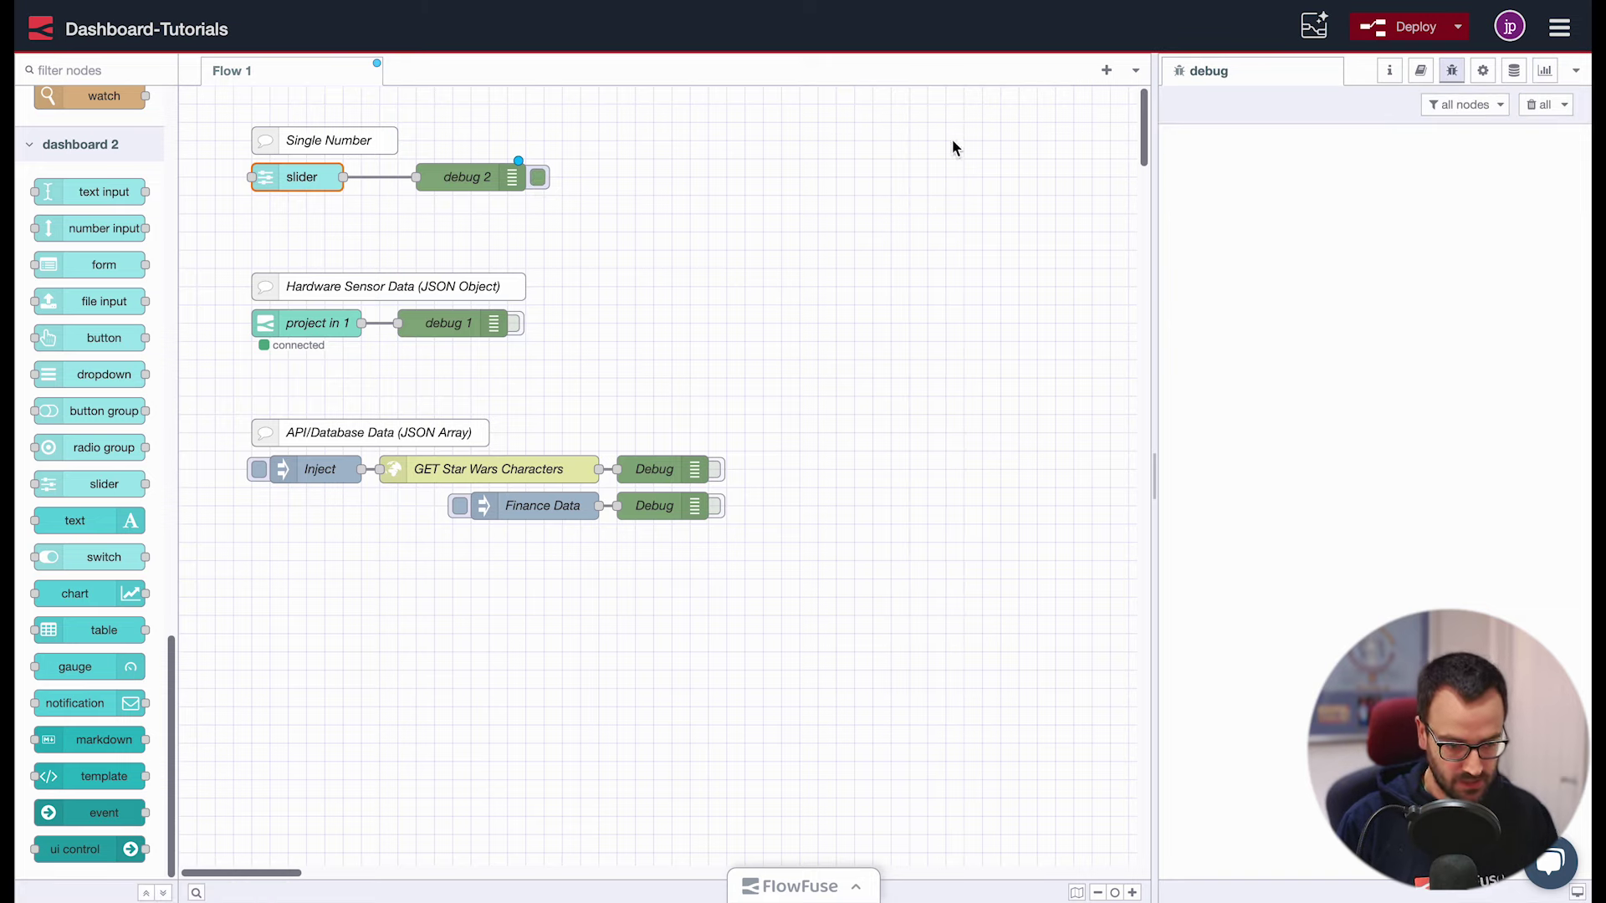
{"action": "key", "text": "ctrl+Tab"}
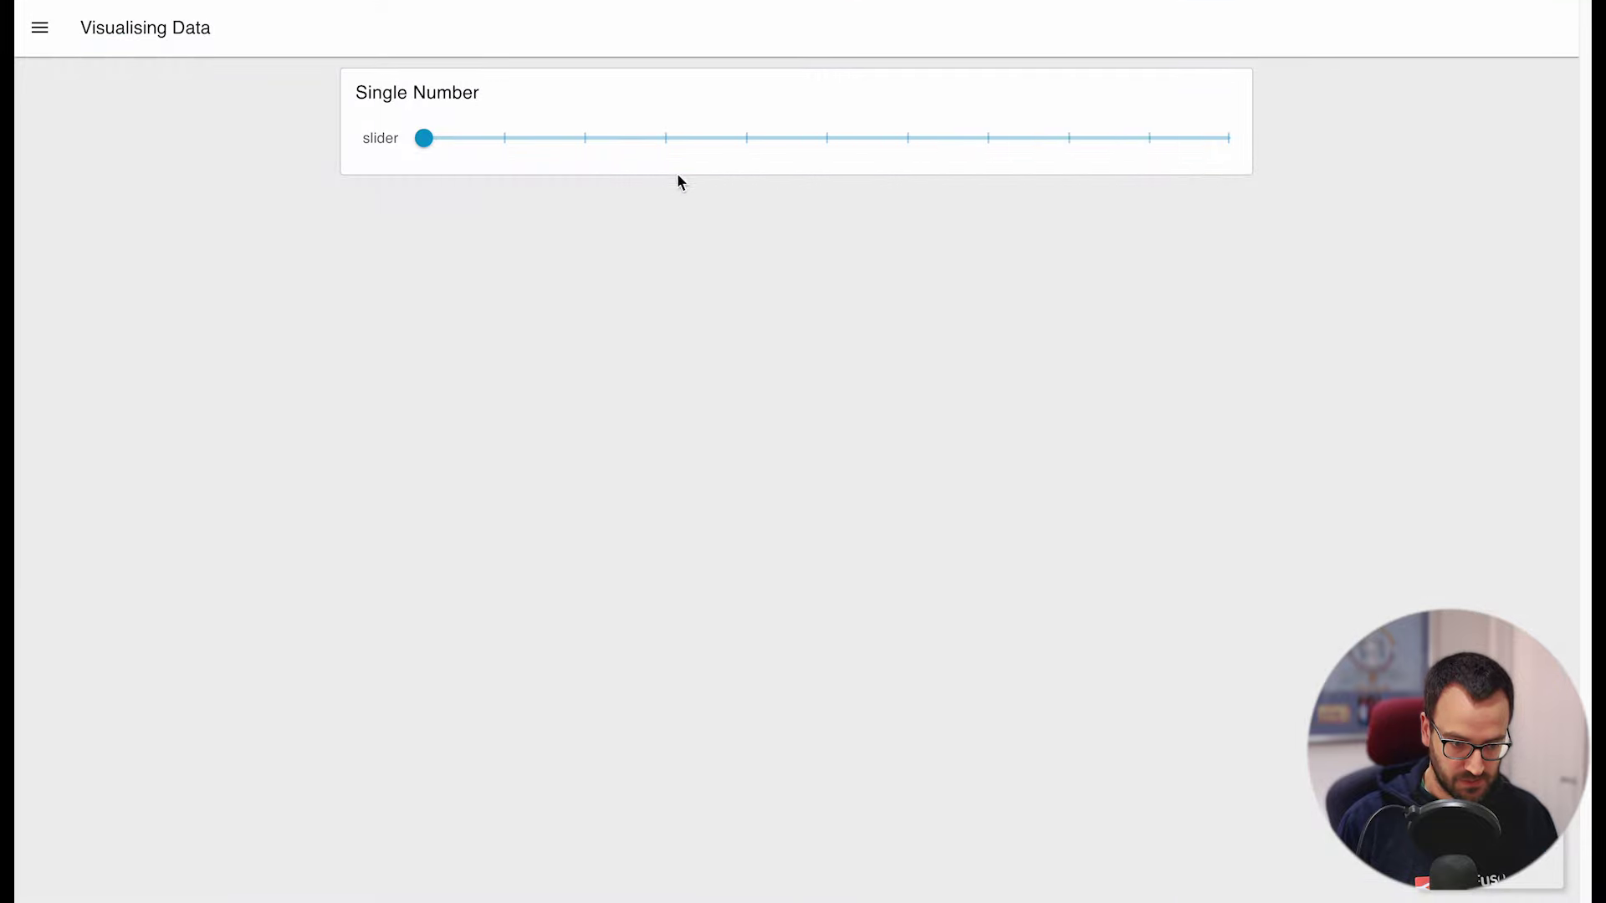
{"action": "left_click_drag", "start_coordinate": [461, 145], "coordinate": [1067, 142]}
{"action": "key", "text": "ctrl+Tab"}
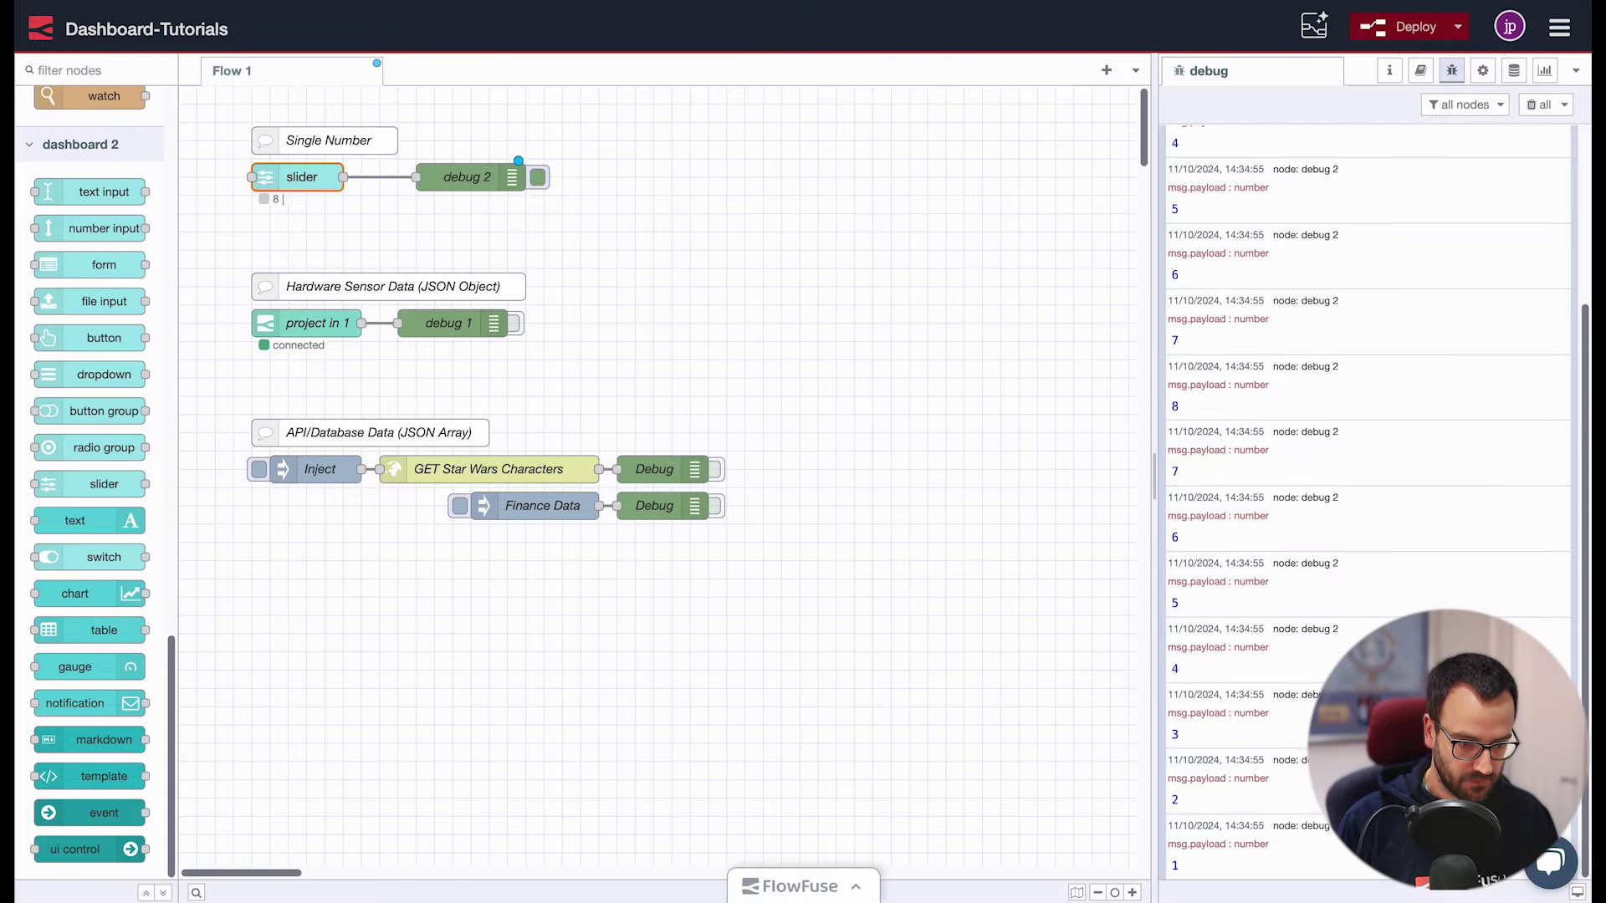
{"action": "scroll", "coordinate": [1272, 655], "scroll_direction": "up", "scroll_amount": 5}
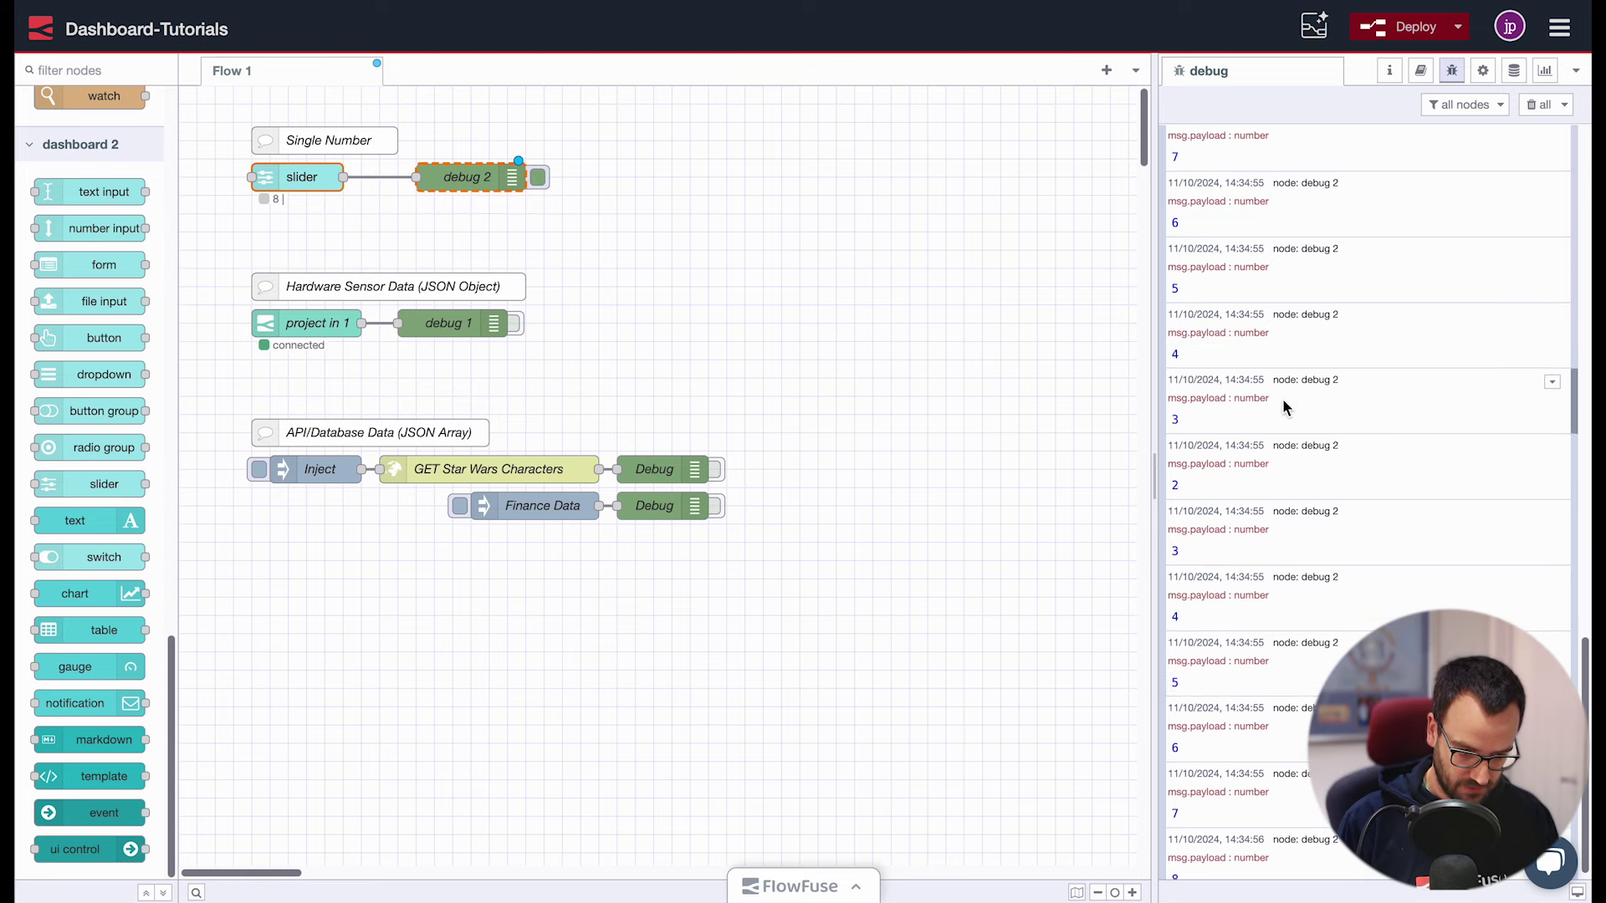
{"action": "scroll", "coordinate": [1241, 249], "scroll_direction": "up", "scroll_amount": 3}
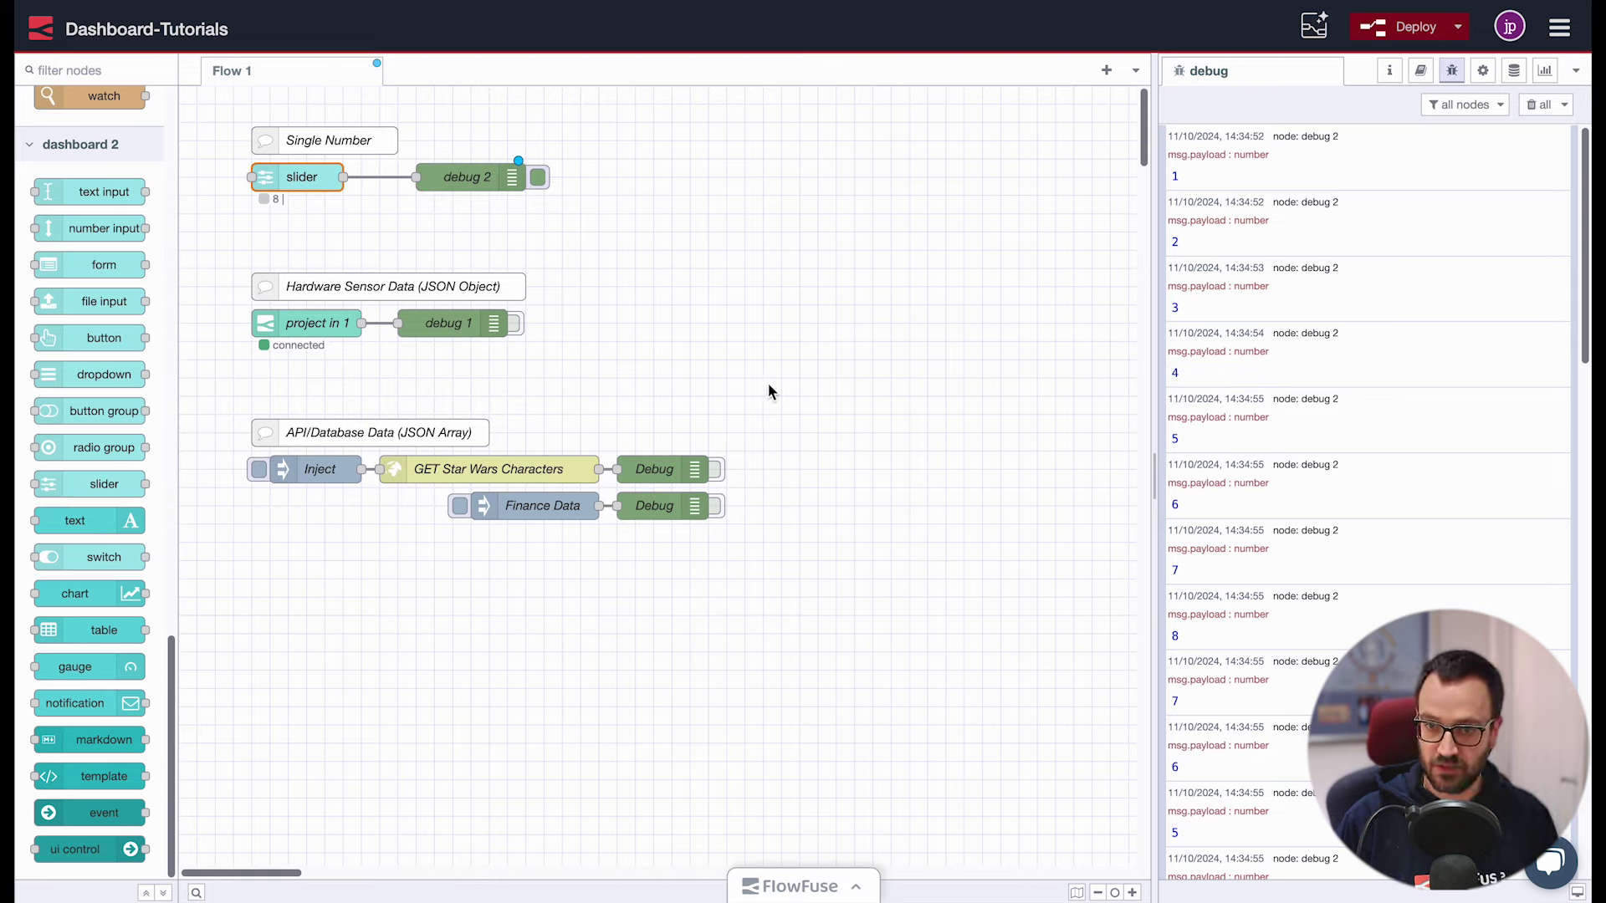
Clear the debug messages and activate the debug 1 node in the Hardware Sensor Data flow
{"action": "left_click", "coordinate": [1524, 106]}
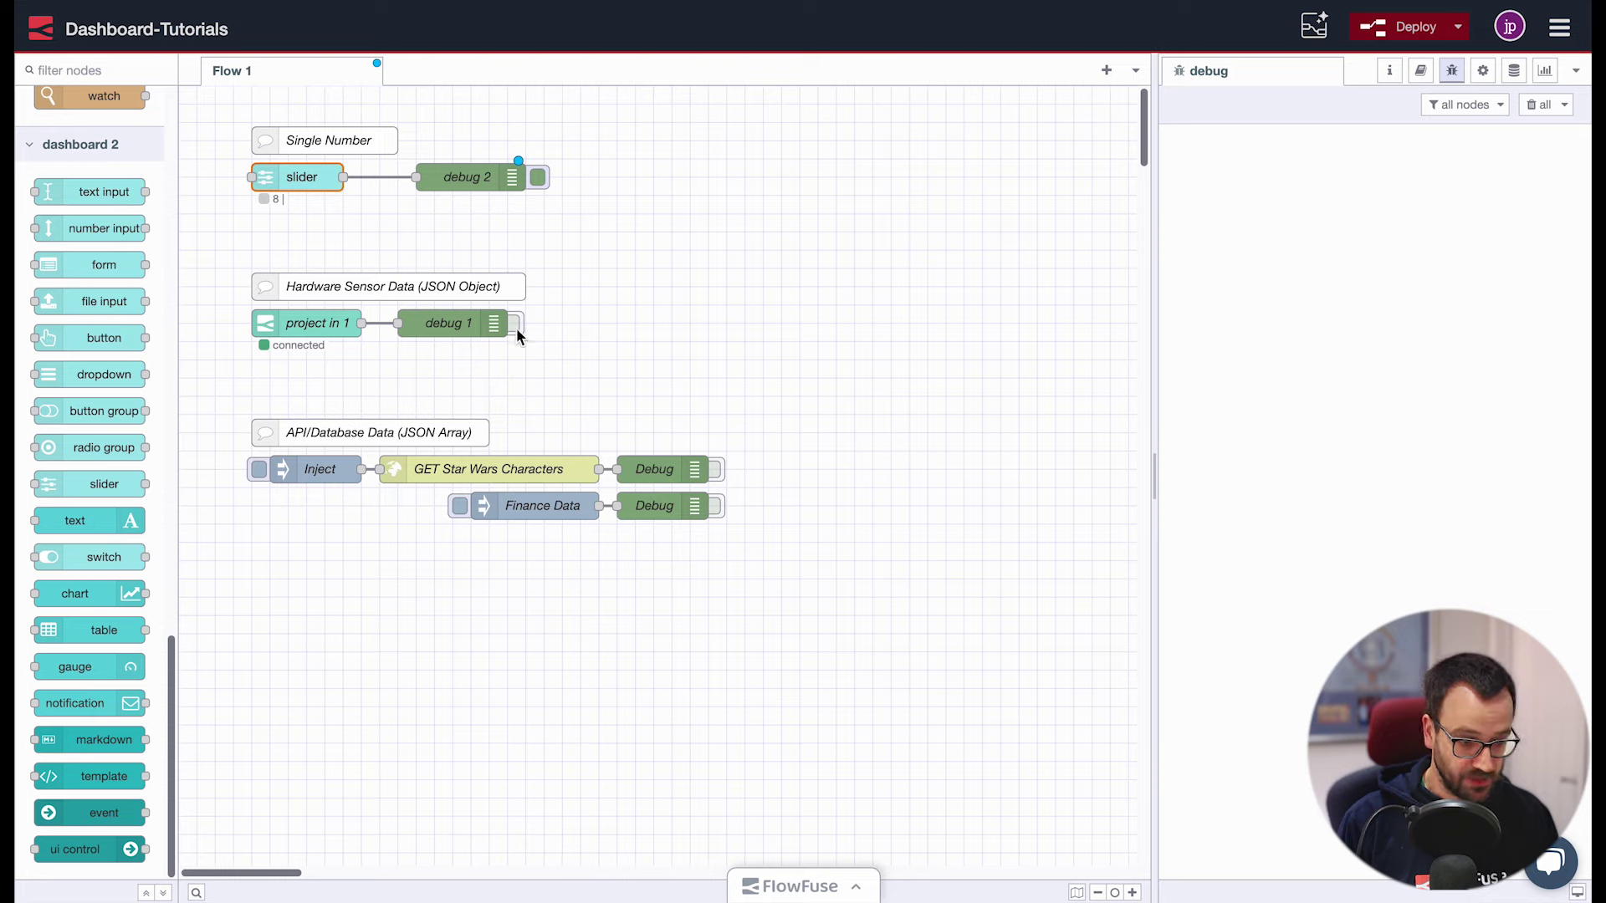
{"action": "left_click", "coordinate": [480, 237]}
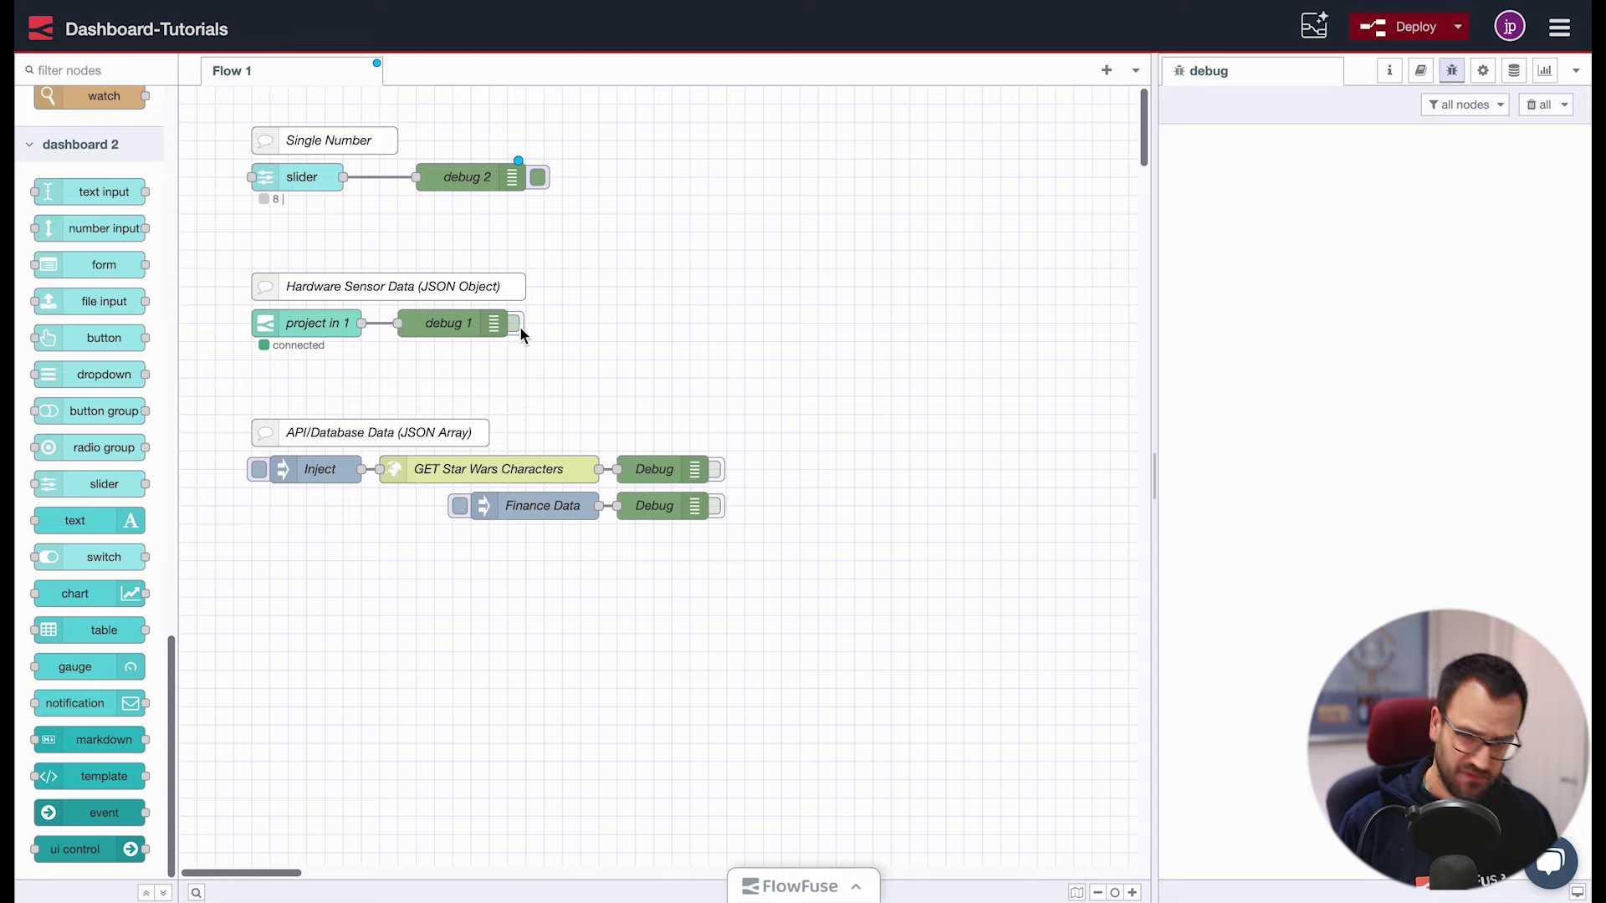
{"action": "left_click", "coordinate": [517, 325]}
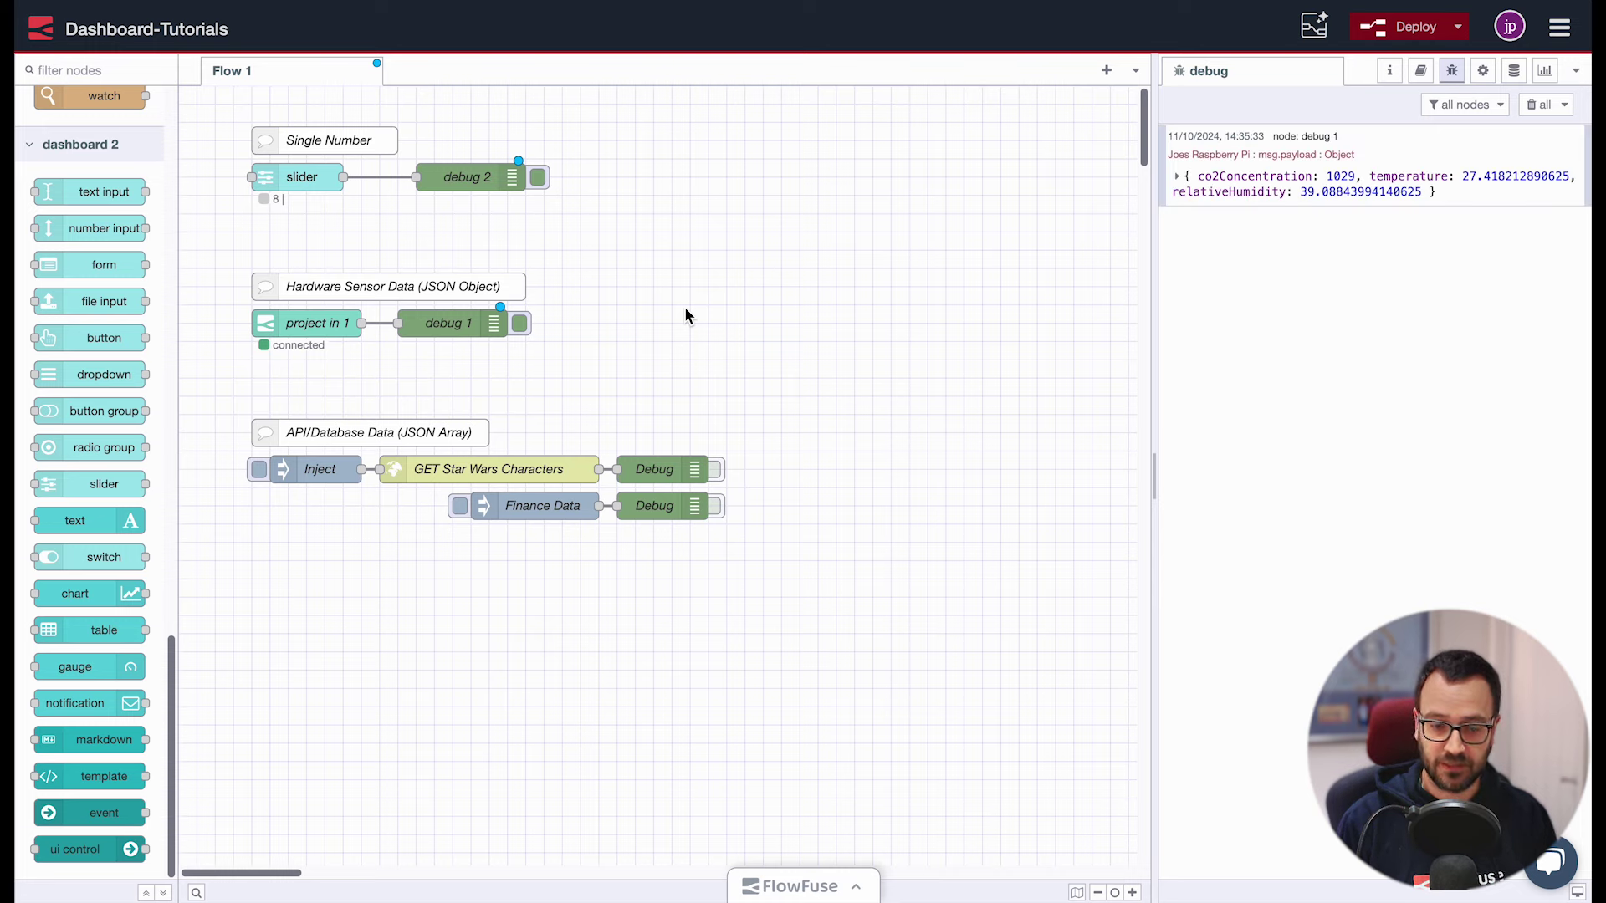
Expand the first sensor payload object, examine its CO2, temperature and humidity fields, and collapse it again
{"action": "left_click", "coordinate": [1232, 192]}
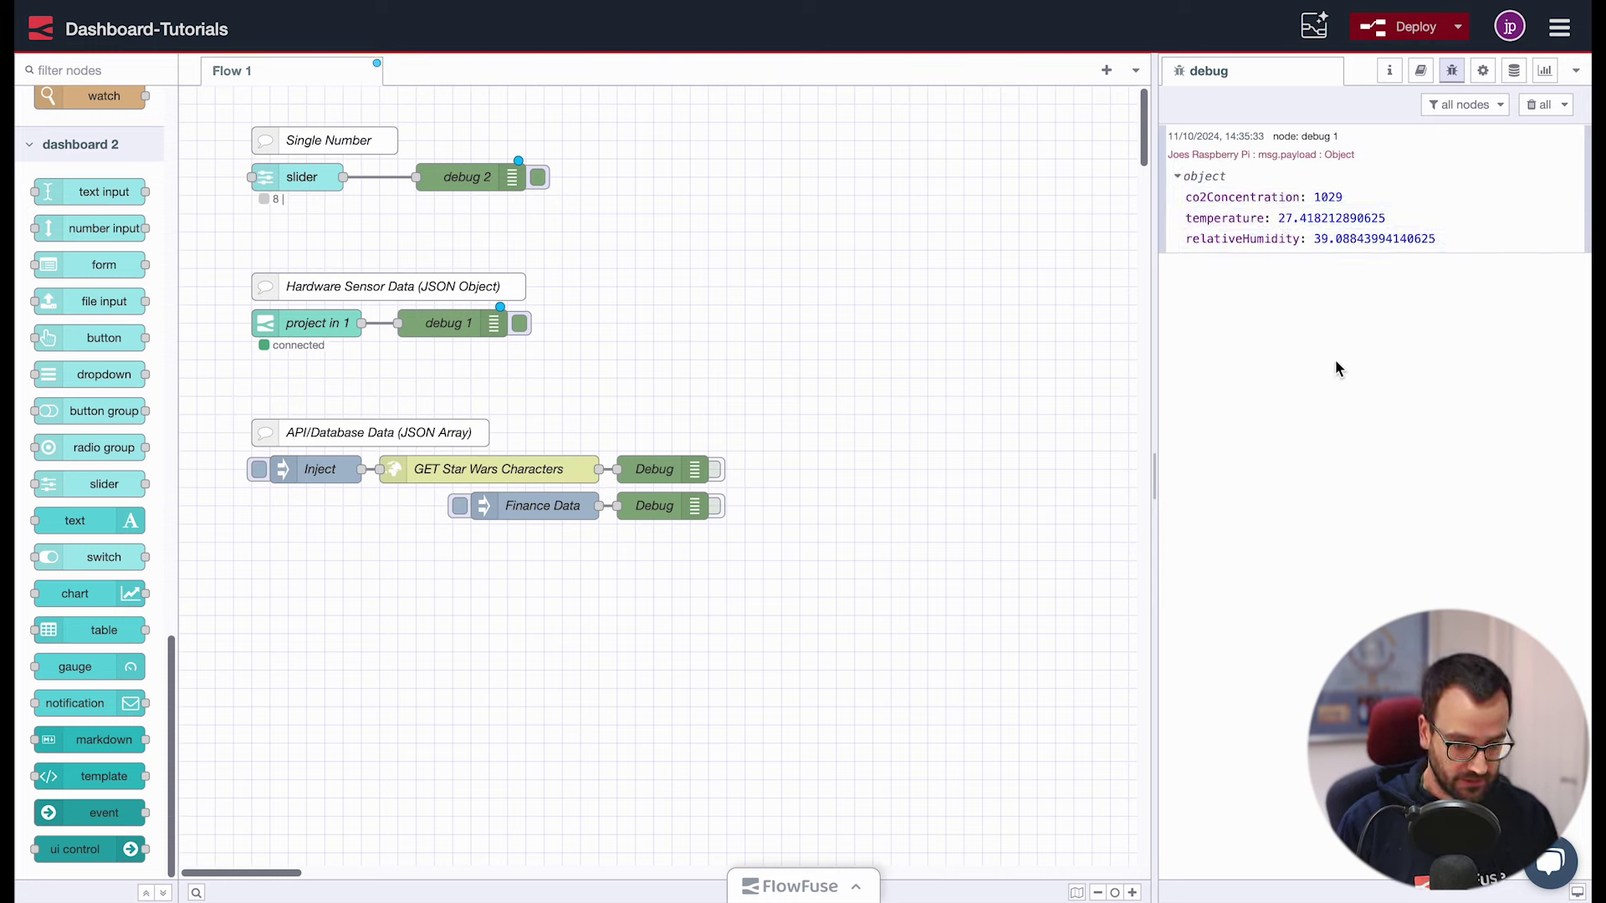
{"action": "double_click", "coordinate": [1319, 201]}
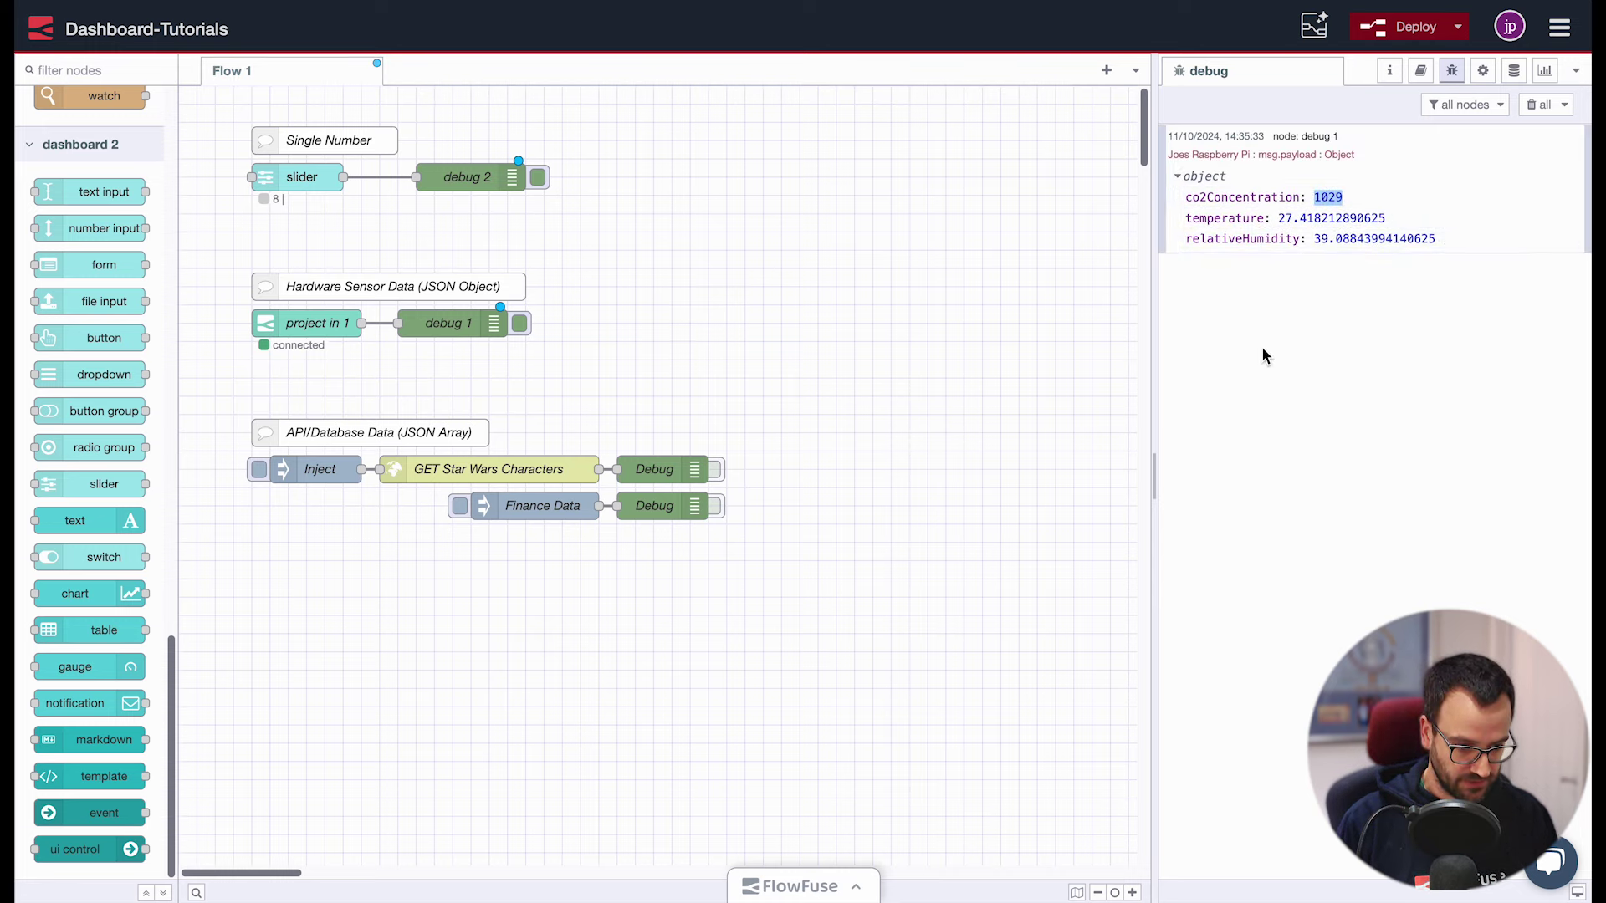
{"action": "left_click", "coordinate": [1240, 410]}
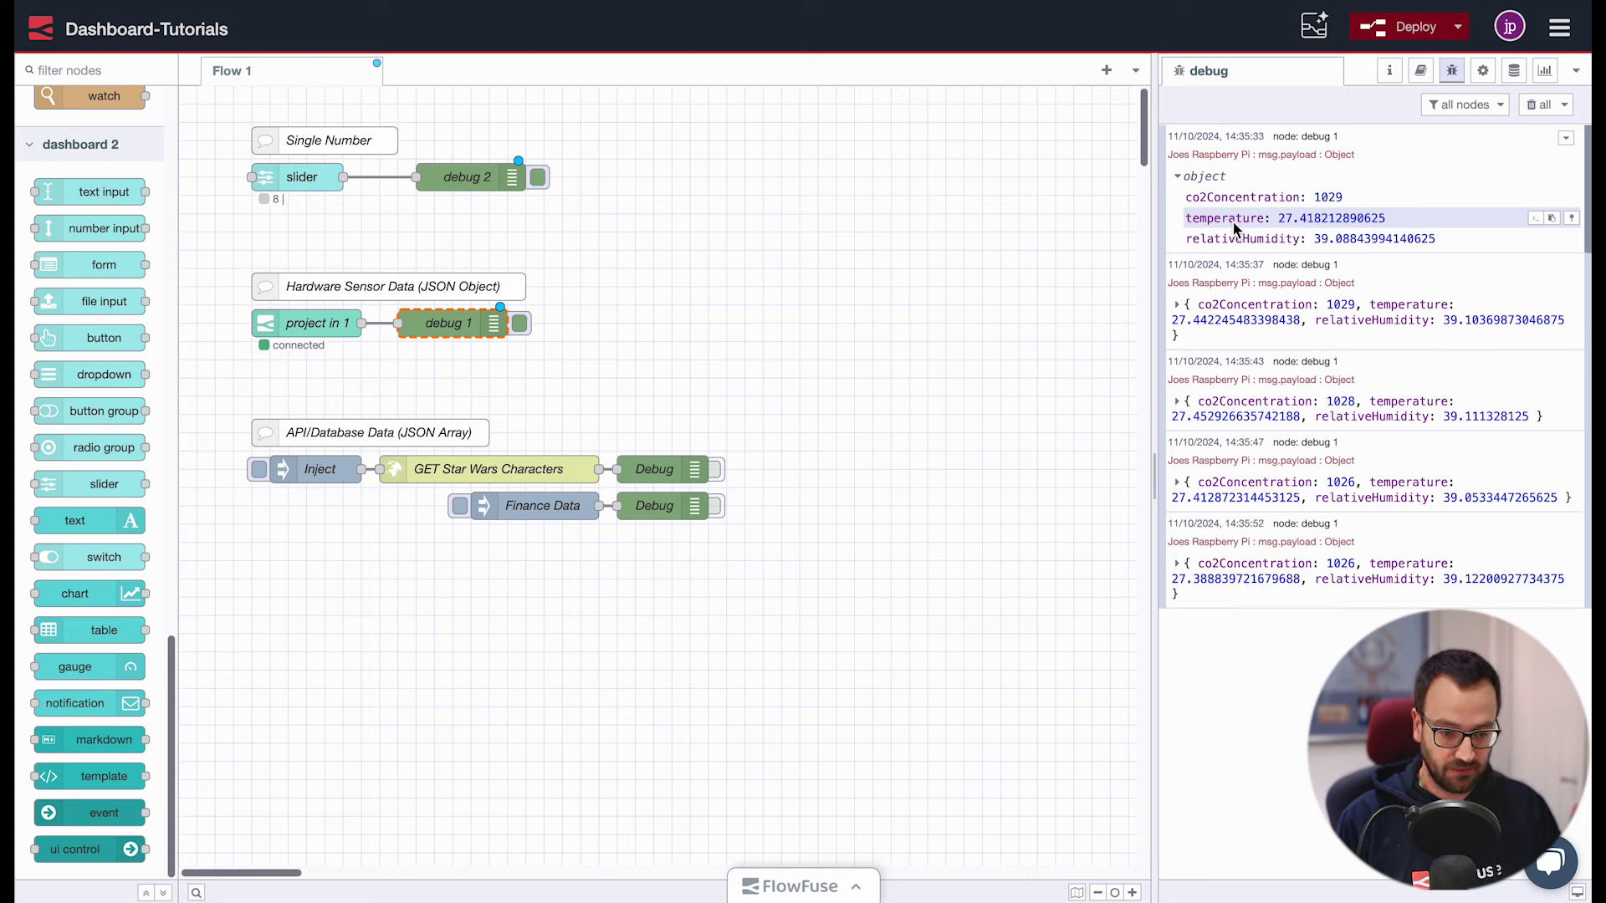
{"action": "left_click", "coordinate": [1219, 176]}
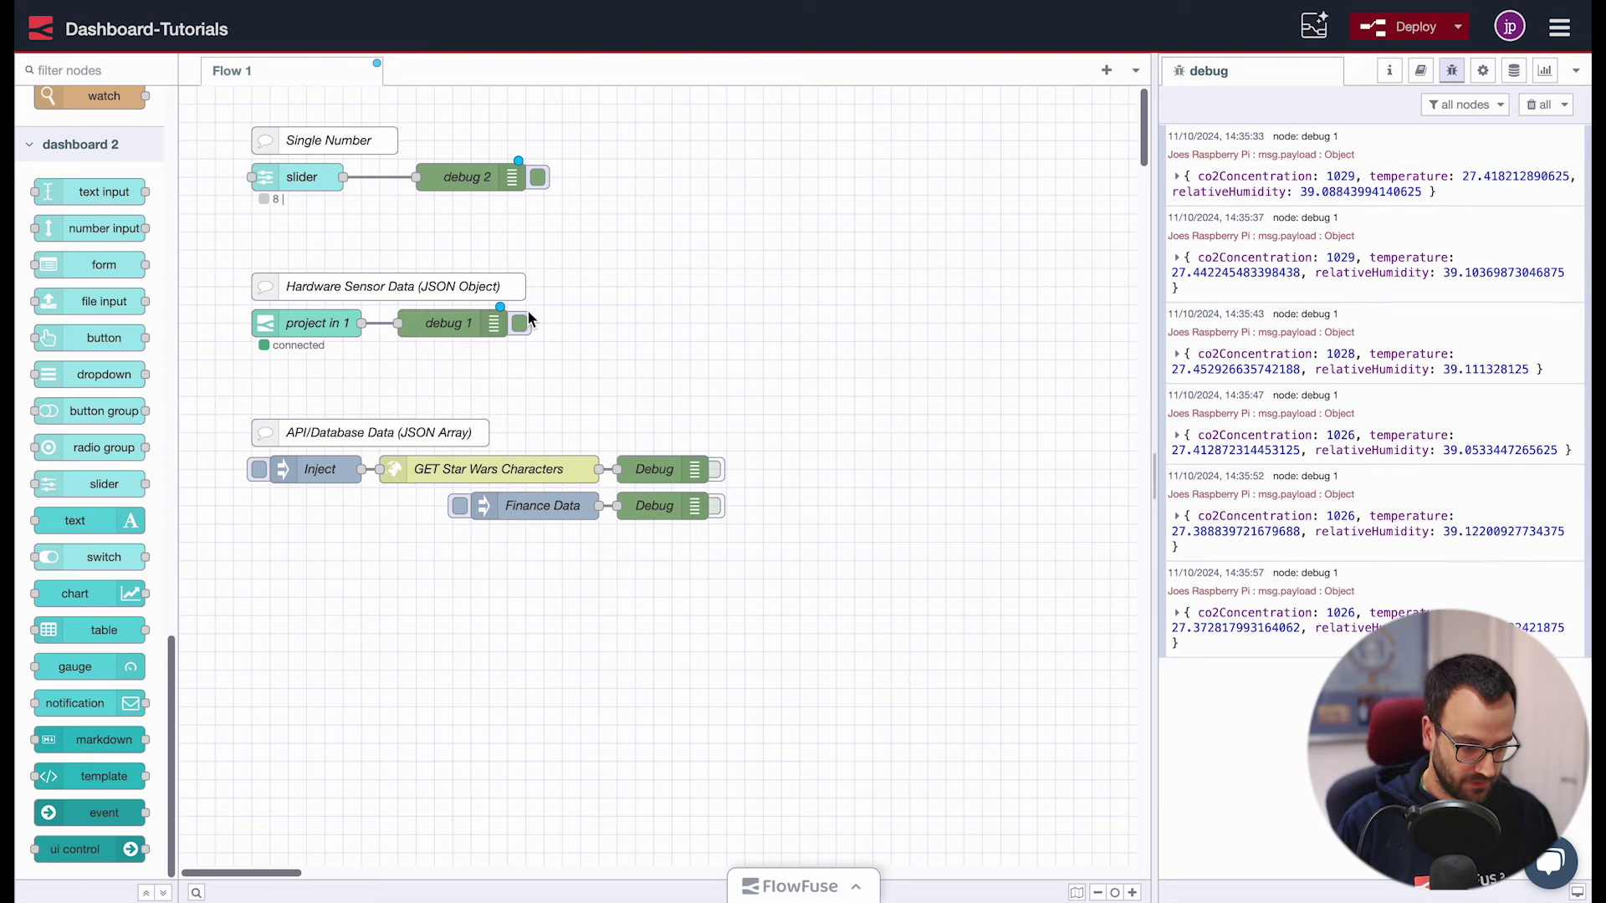
Deactivate the debug 1 node and clear the sensor messages from the debug log
{"action": "left_click", "coordinate": [1537, 104]}
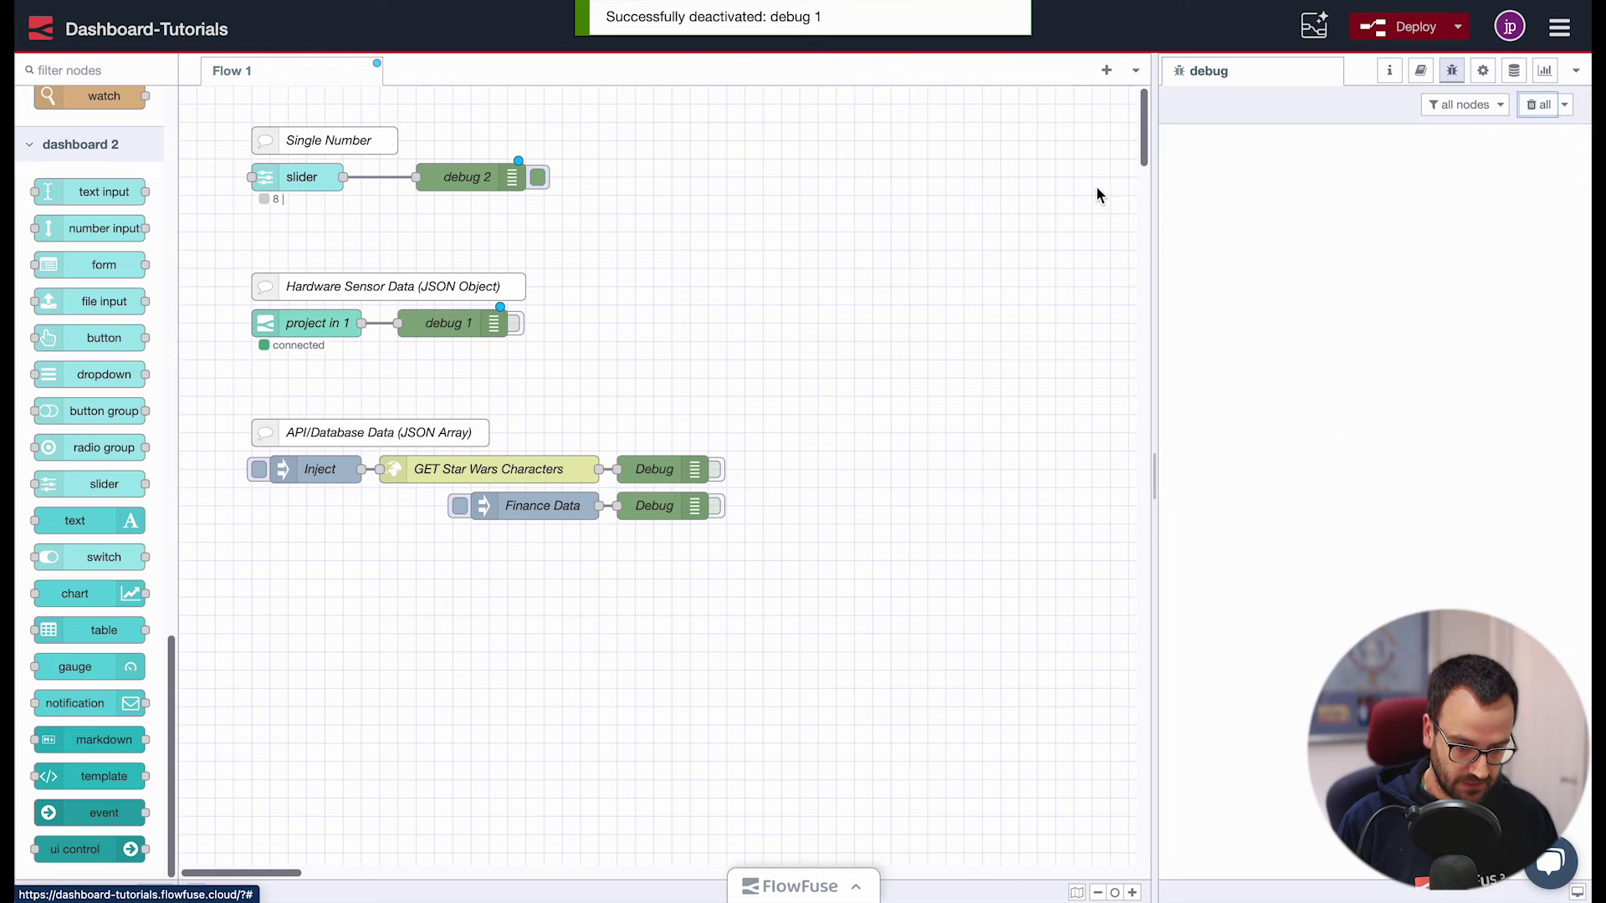
{"action": "scroll", "coordinate": [403, 473], "scroll_direction": "down", "scroll_amount": 1}
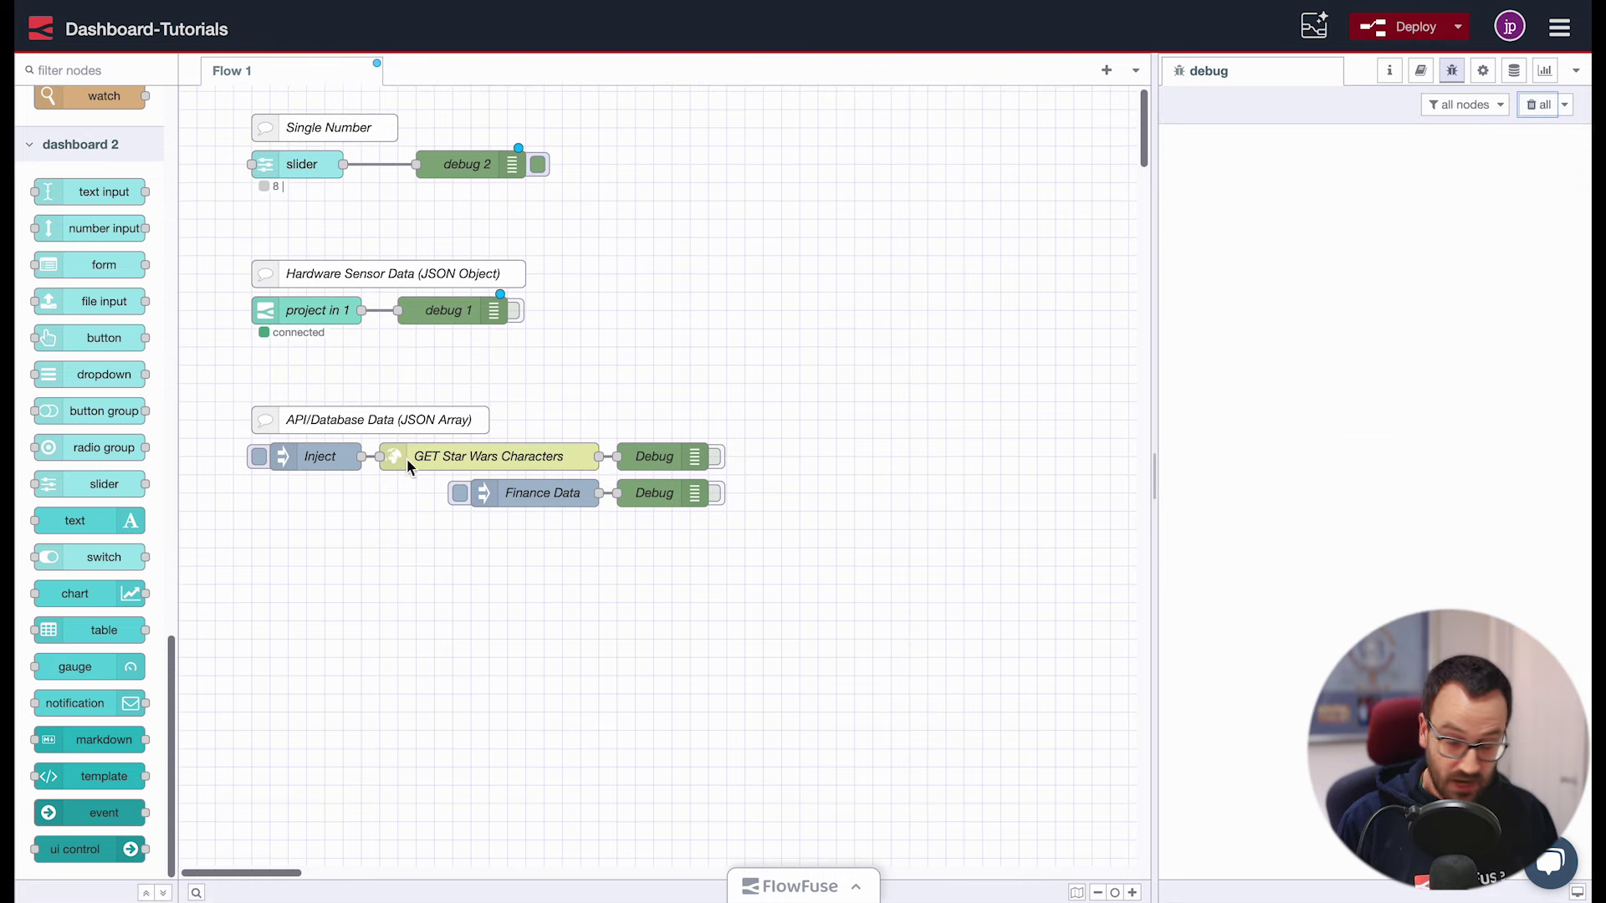
Activate both Debug nodes in the API/Database Data section and trigger the GET Star Wars Characters request
{"action": "left_click", "coordinate": [259, 457]}
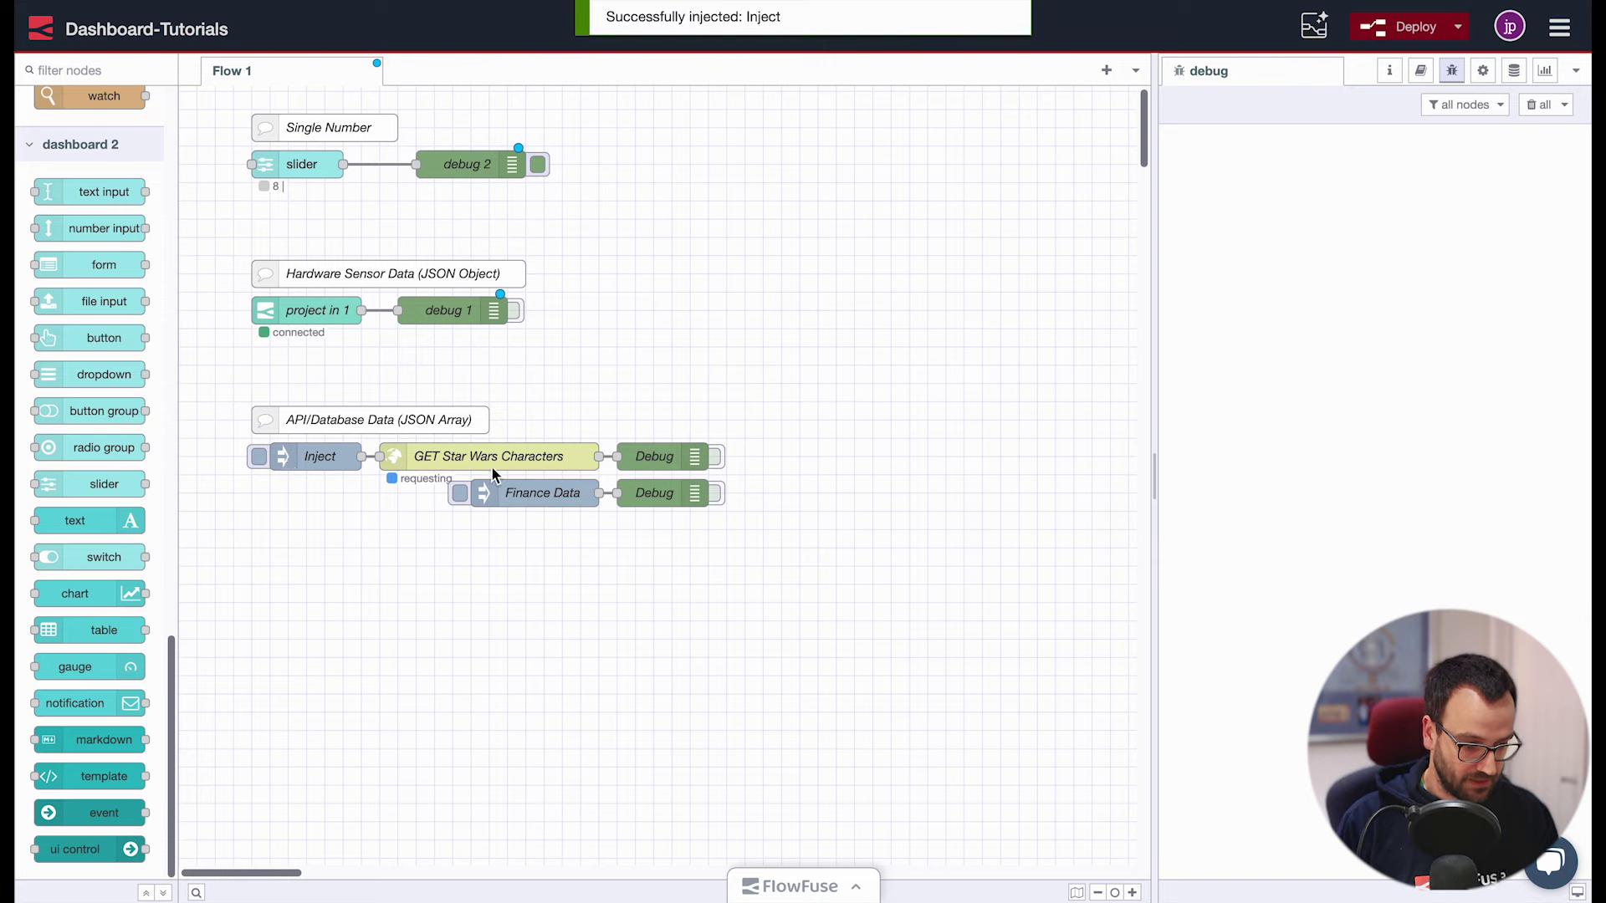
{"action": "left_click", "coordinate": [716, 455]}
{"action": "left_click", "coordinate": [717, 493]}
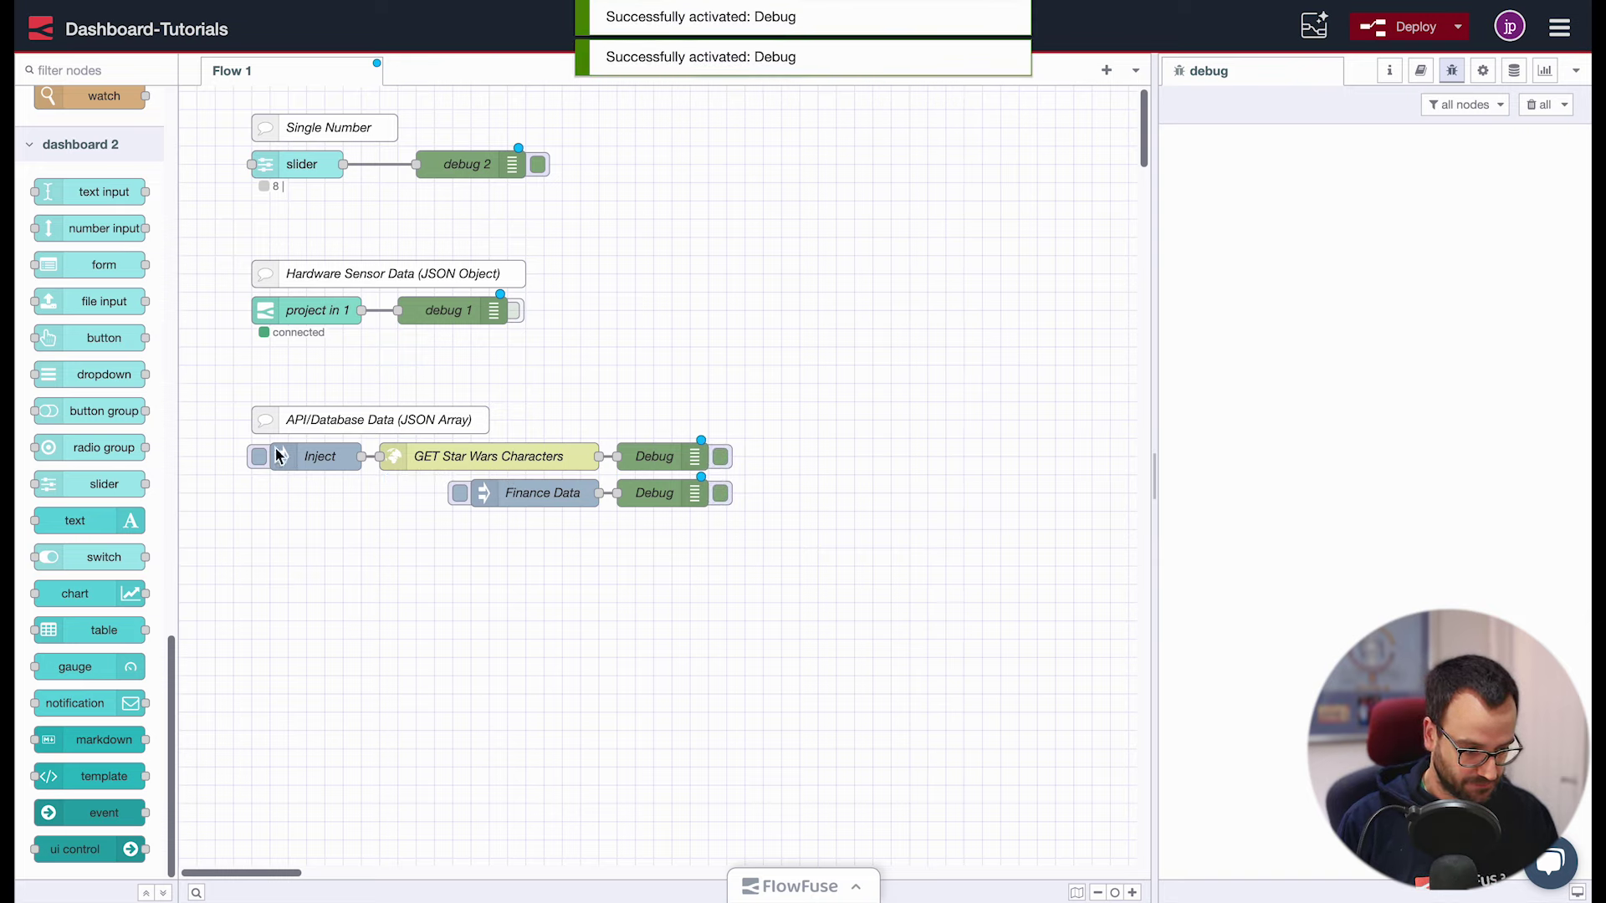
{"action": "left_click", "coordinate": [259, 456]}
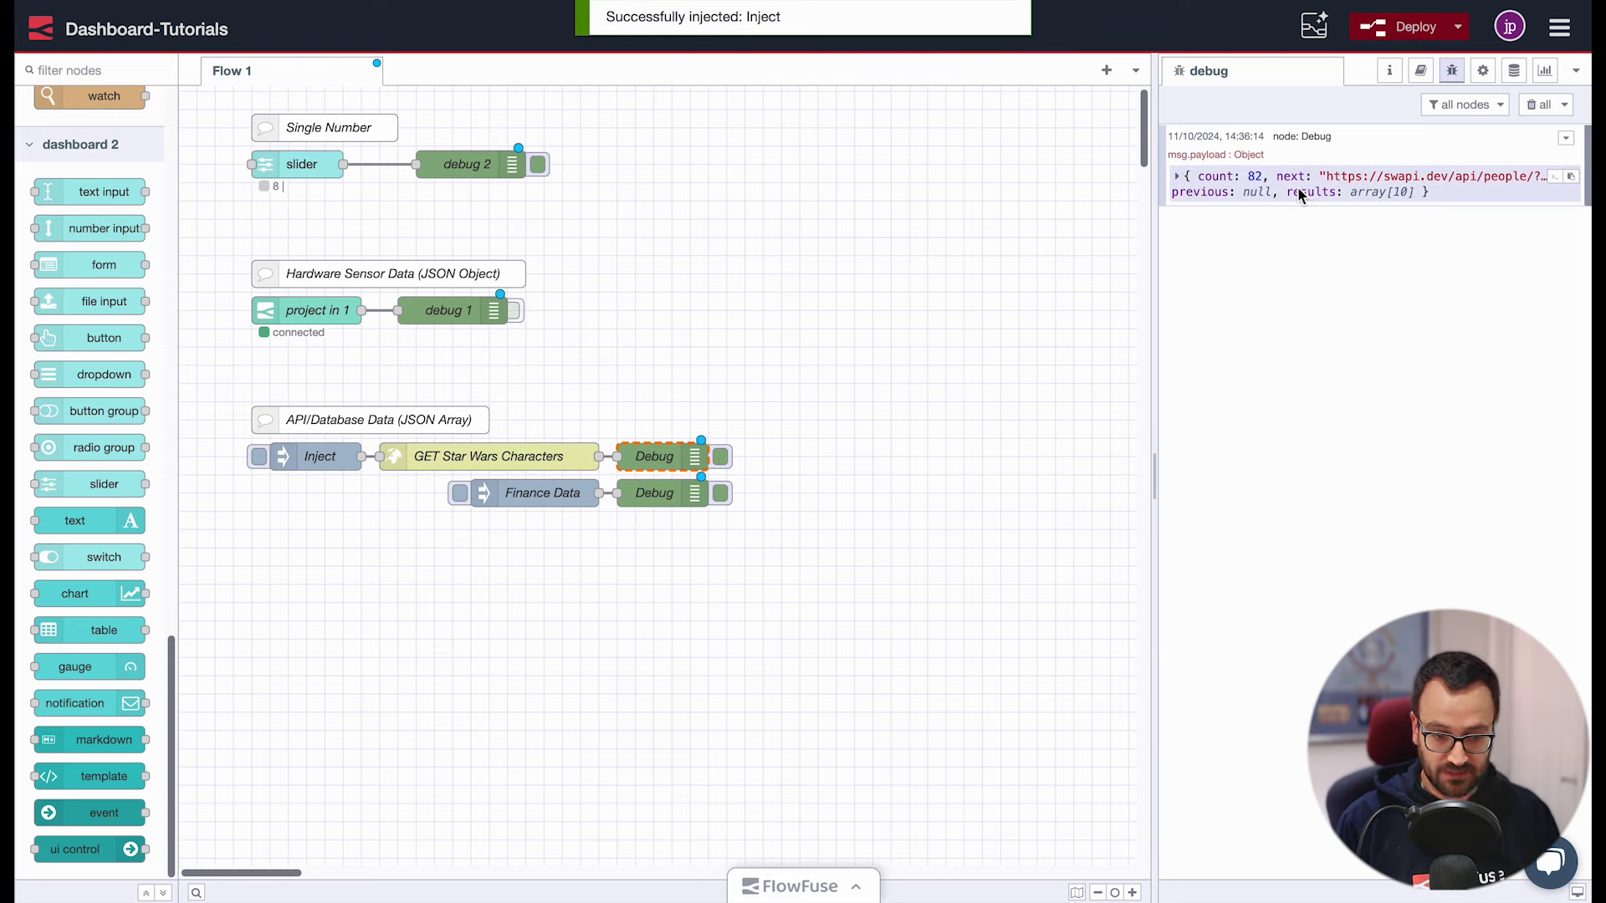
Expand the Star Wars response and its results array, examine the first two character objects, and collapse them
{"action": "left_click", "coordinate": [1297, 191]}
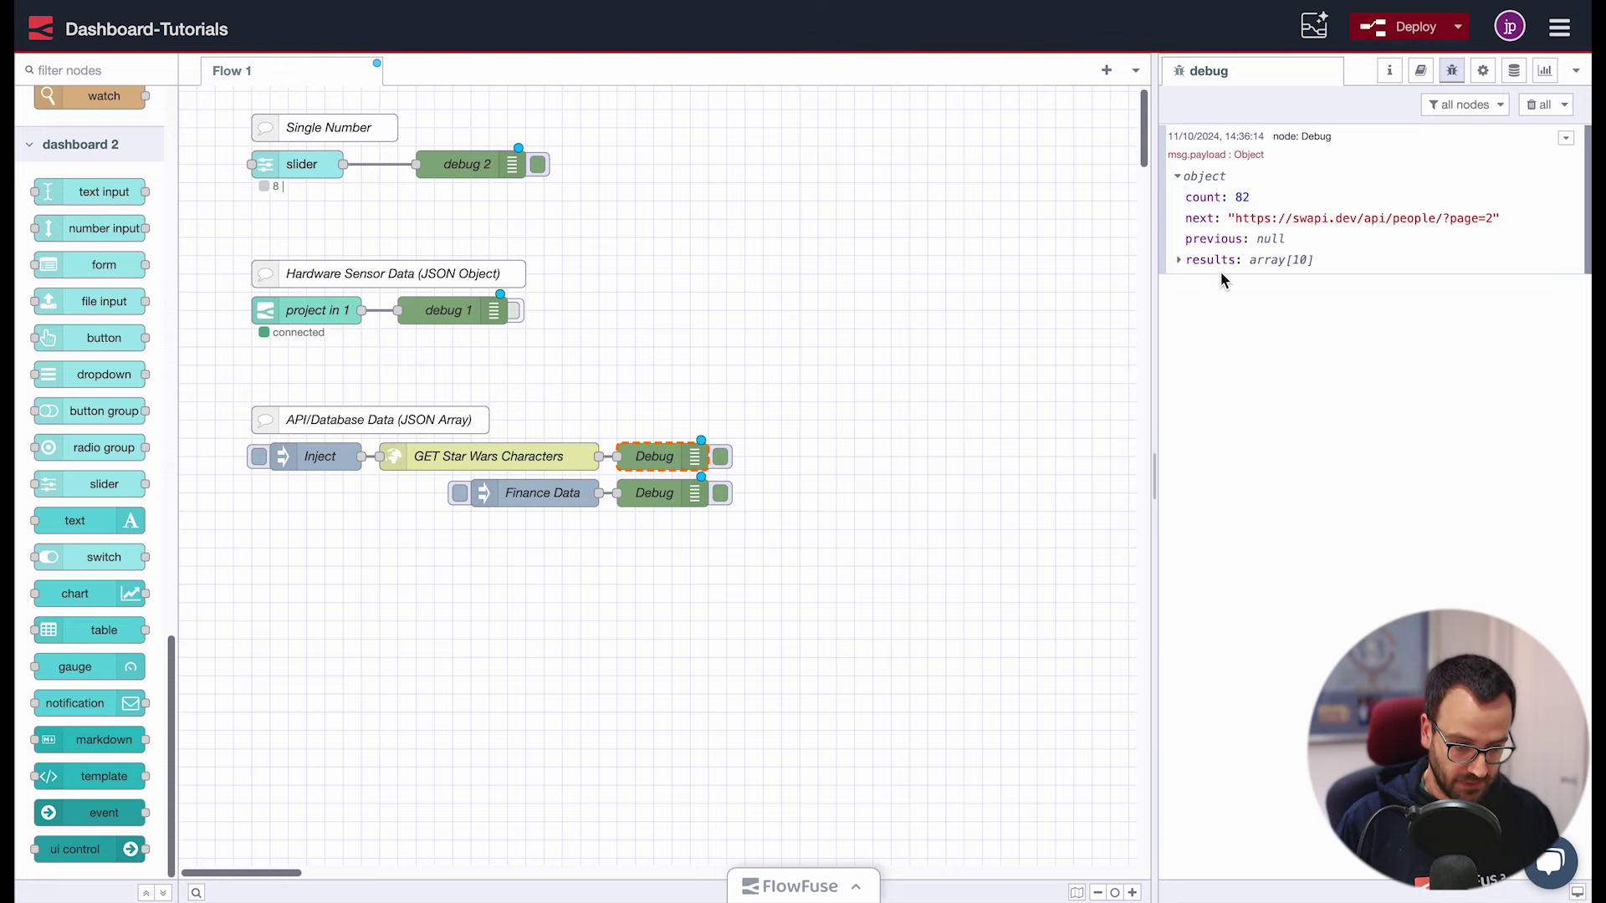
{"action": "left_click", "coordinate": [1214, 261]}
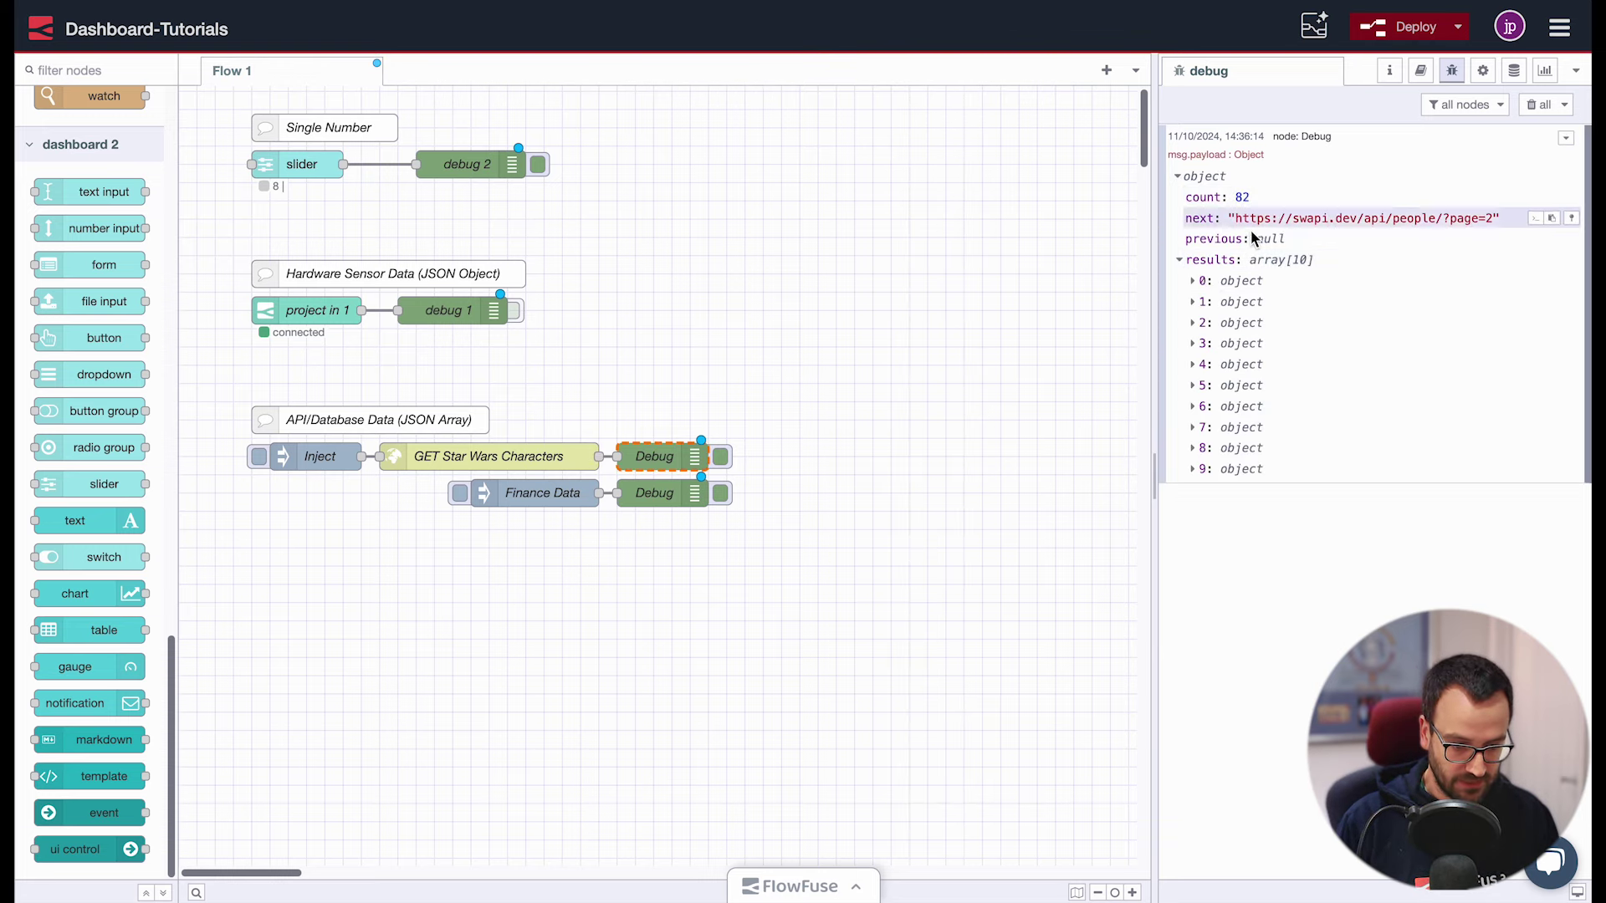
{"action": "left_click", "coordinate": [1216, 303]}
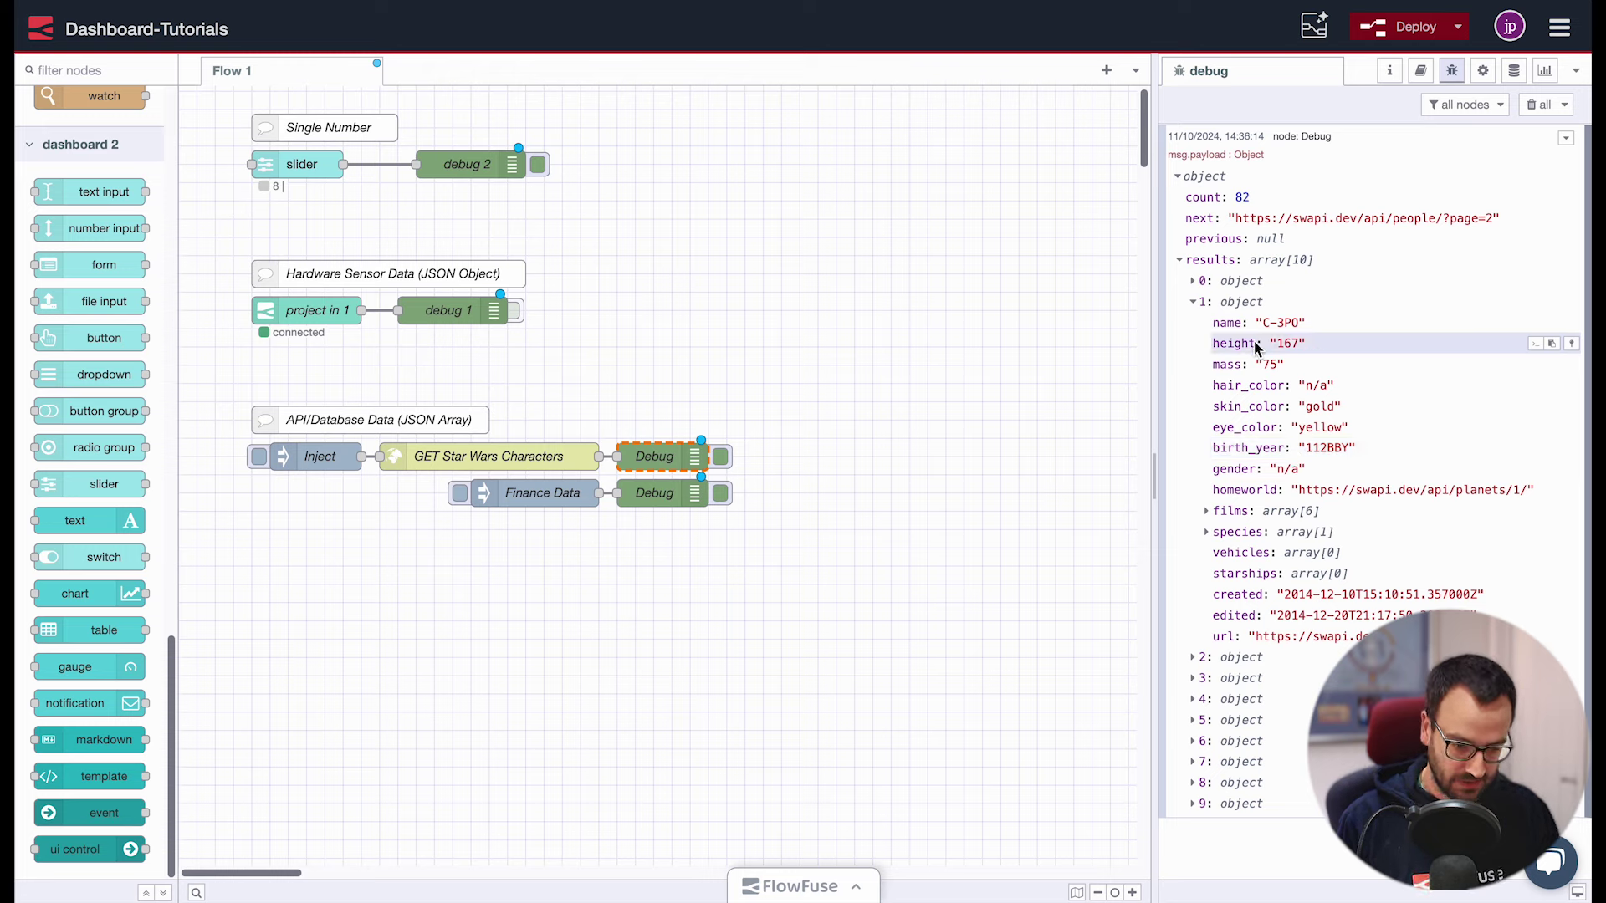
{"action": "left_click", "coordinate": [1229, 281]}
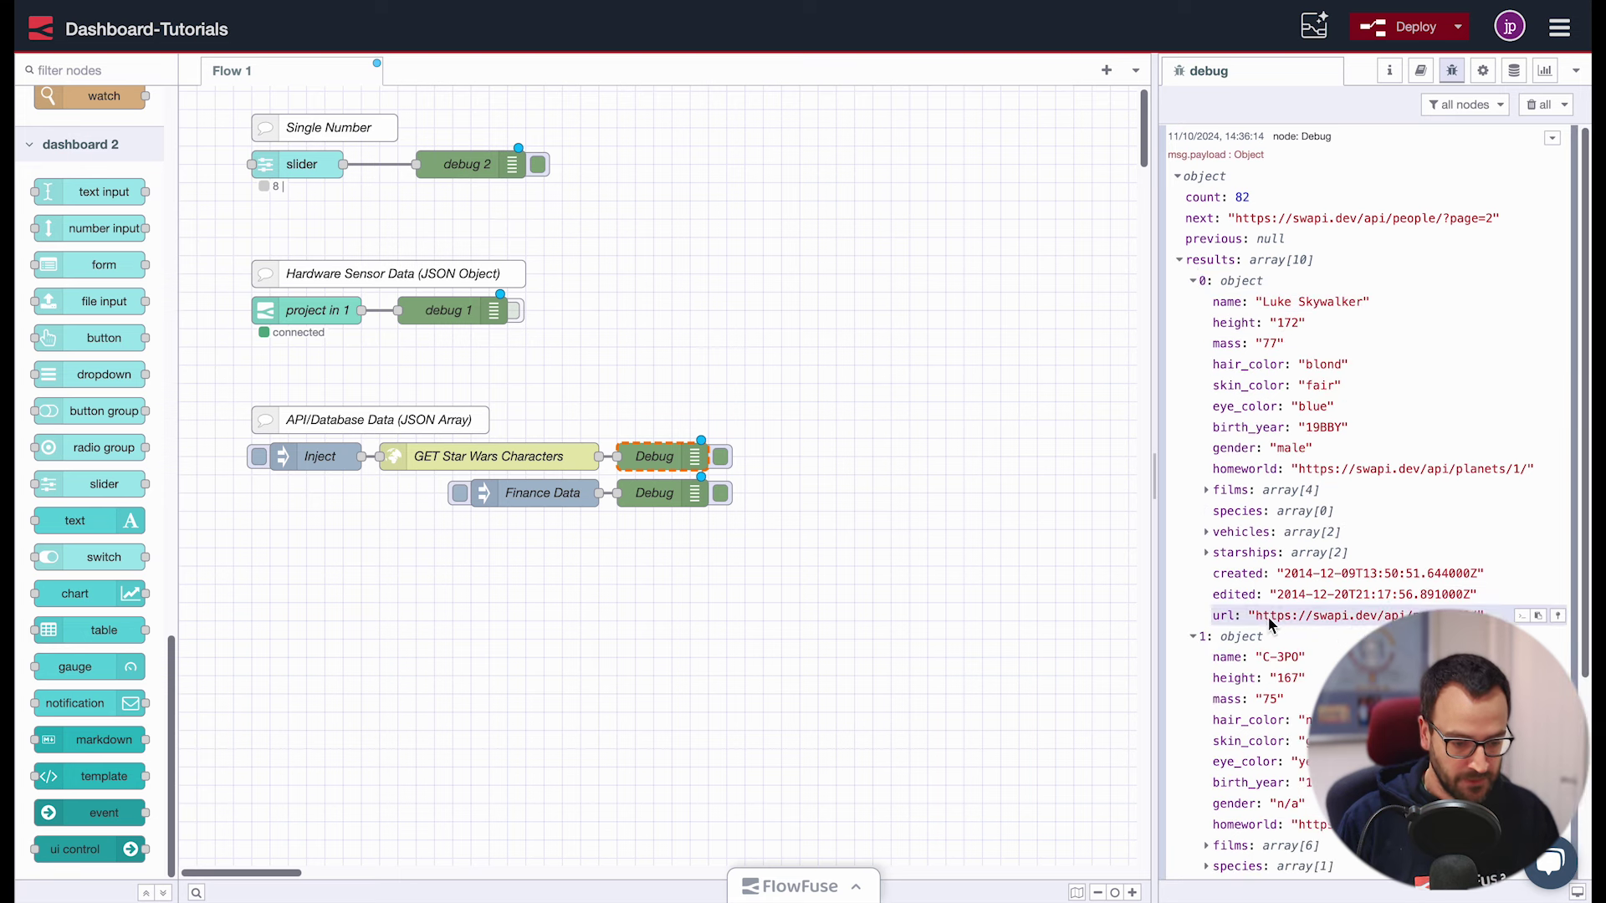
{"action": "left_click", "coordinate": [1242, 288]}
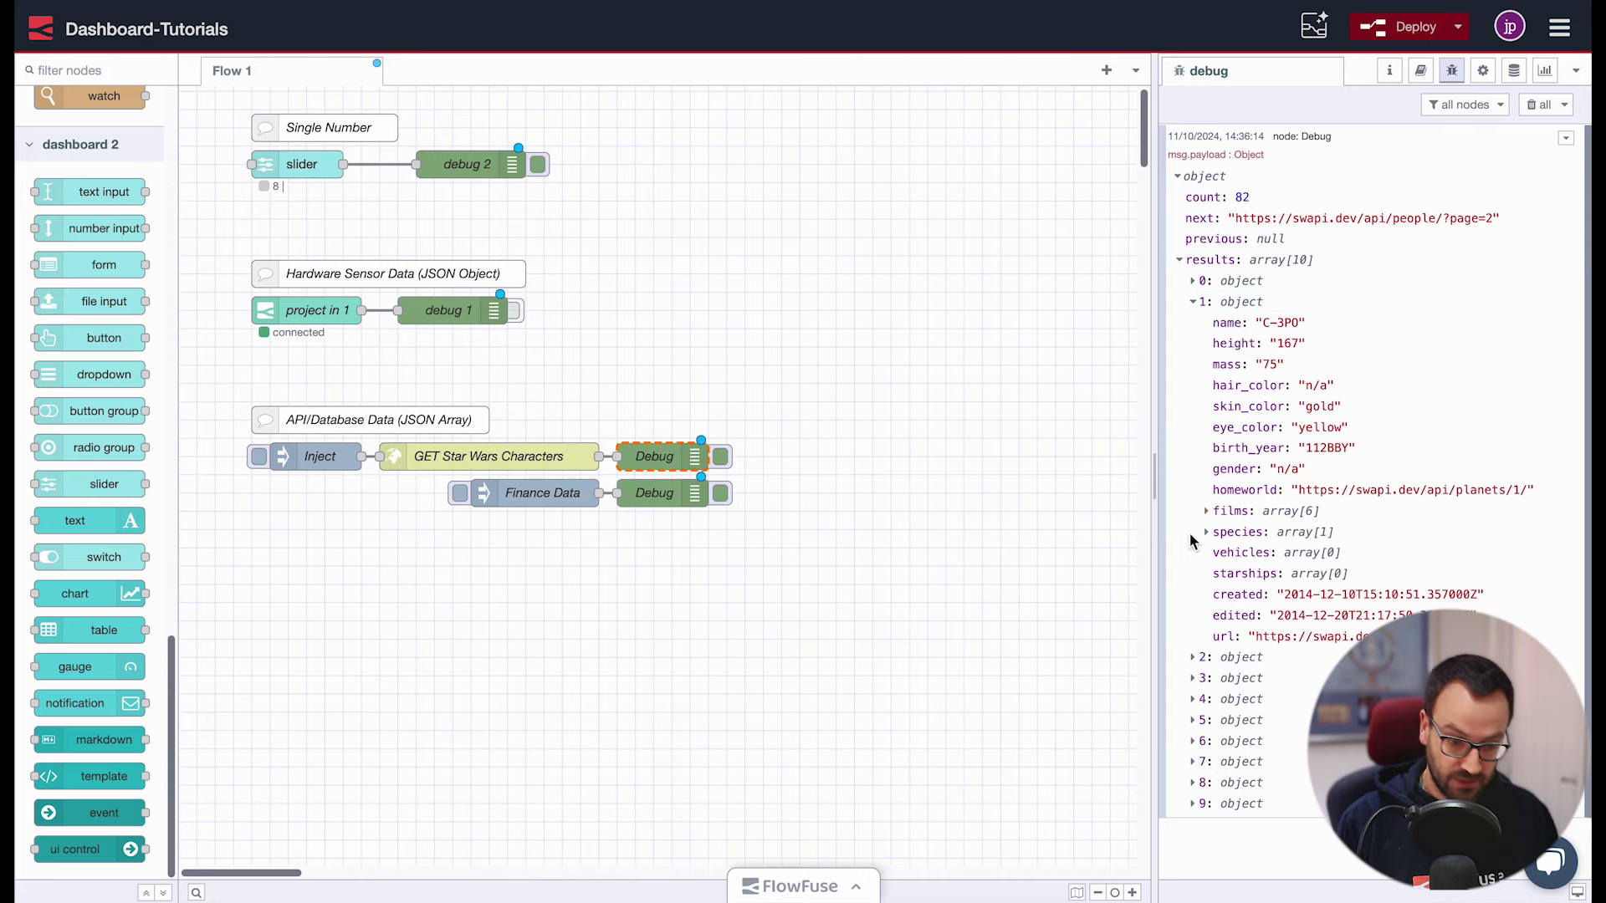
{"action": "left_click", "coordinate": [1259, 305]}
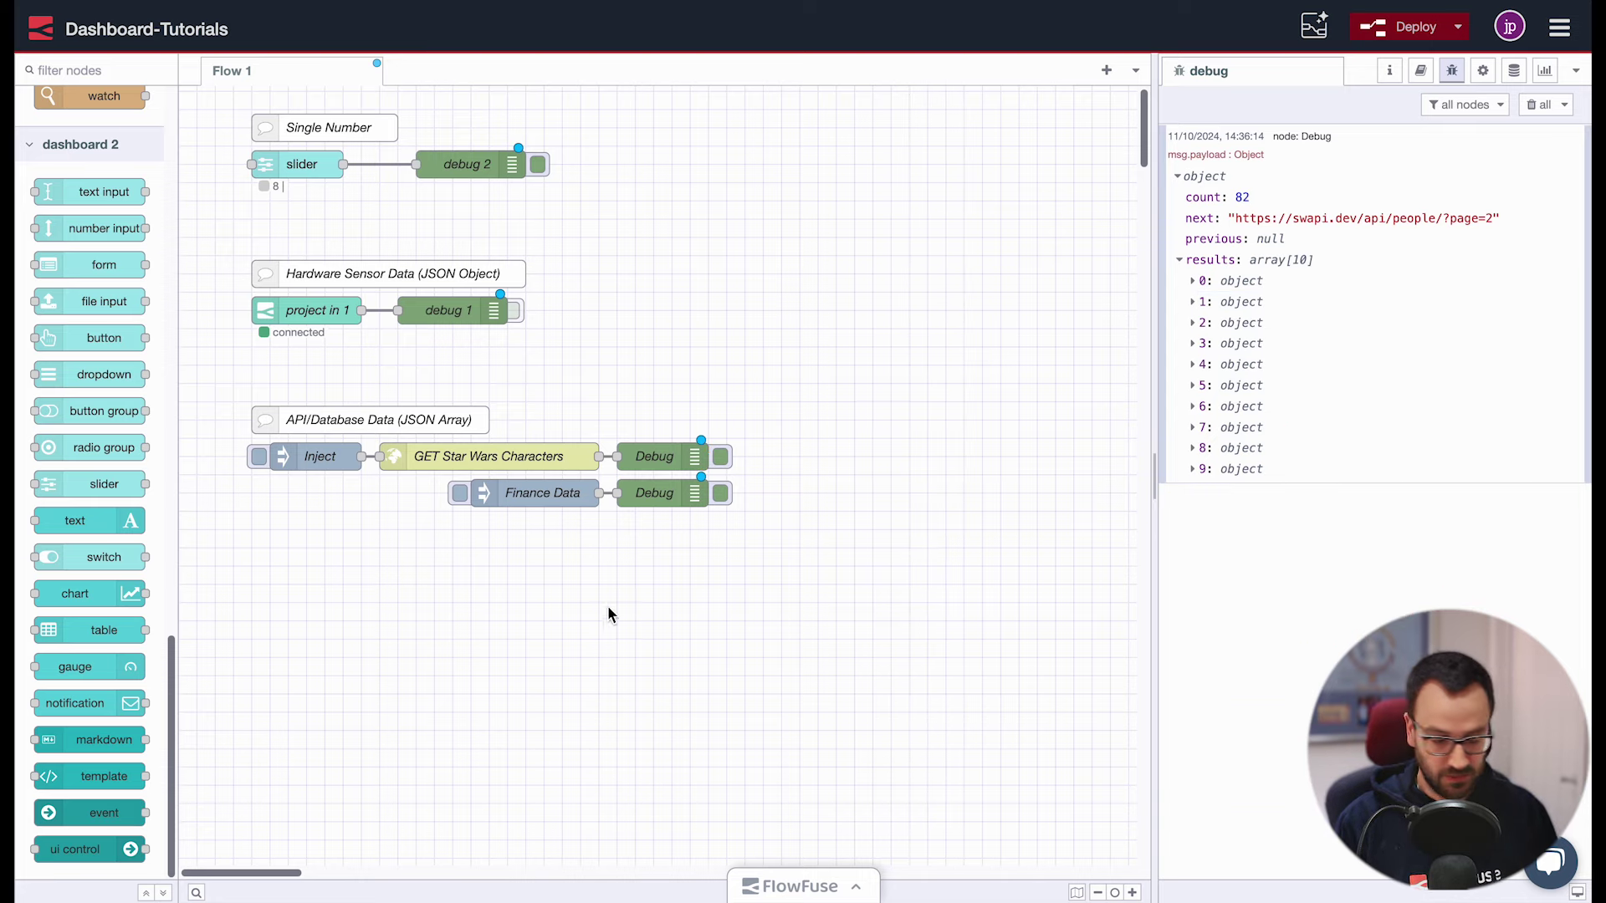
Inject the Finance Data, examine the object at index 2 of its array payload, and collapse the array
{"action": "left_click", "coordinate": [459, 493]}
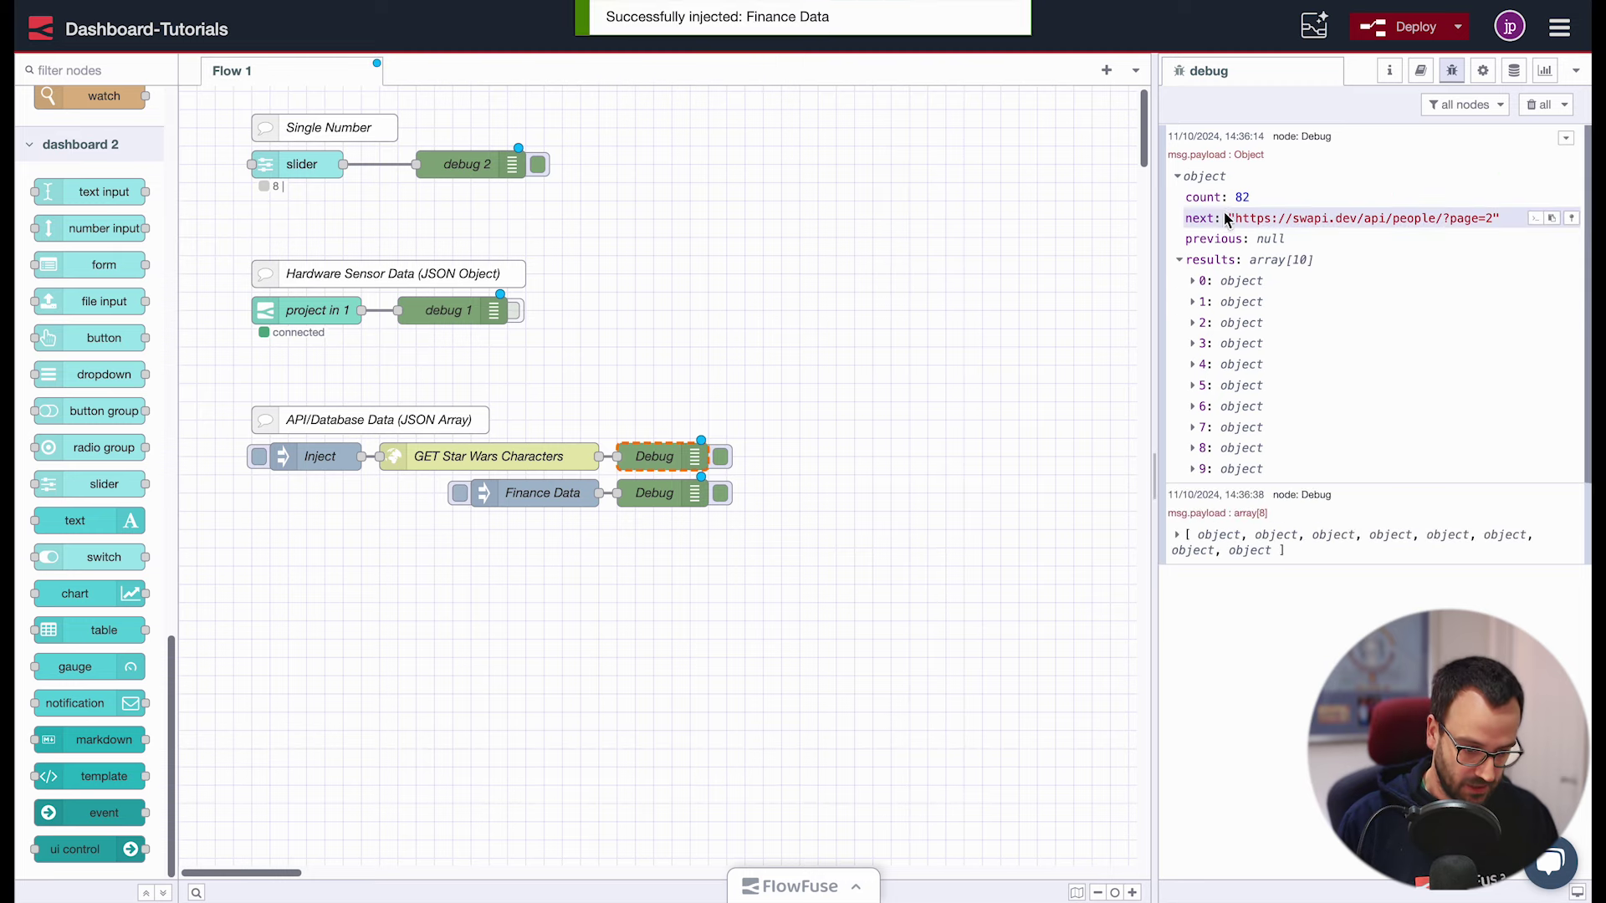
{"action": "left_click", "coordinate": [1219, 177]}
{"action": "left_click", "coordinate": [1222, 266]}
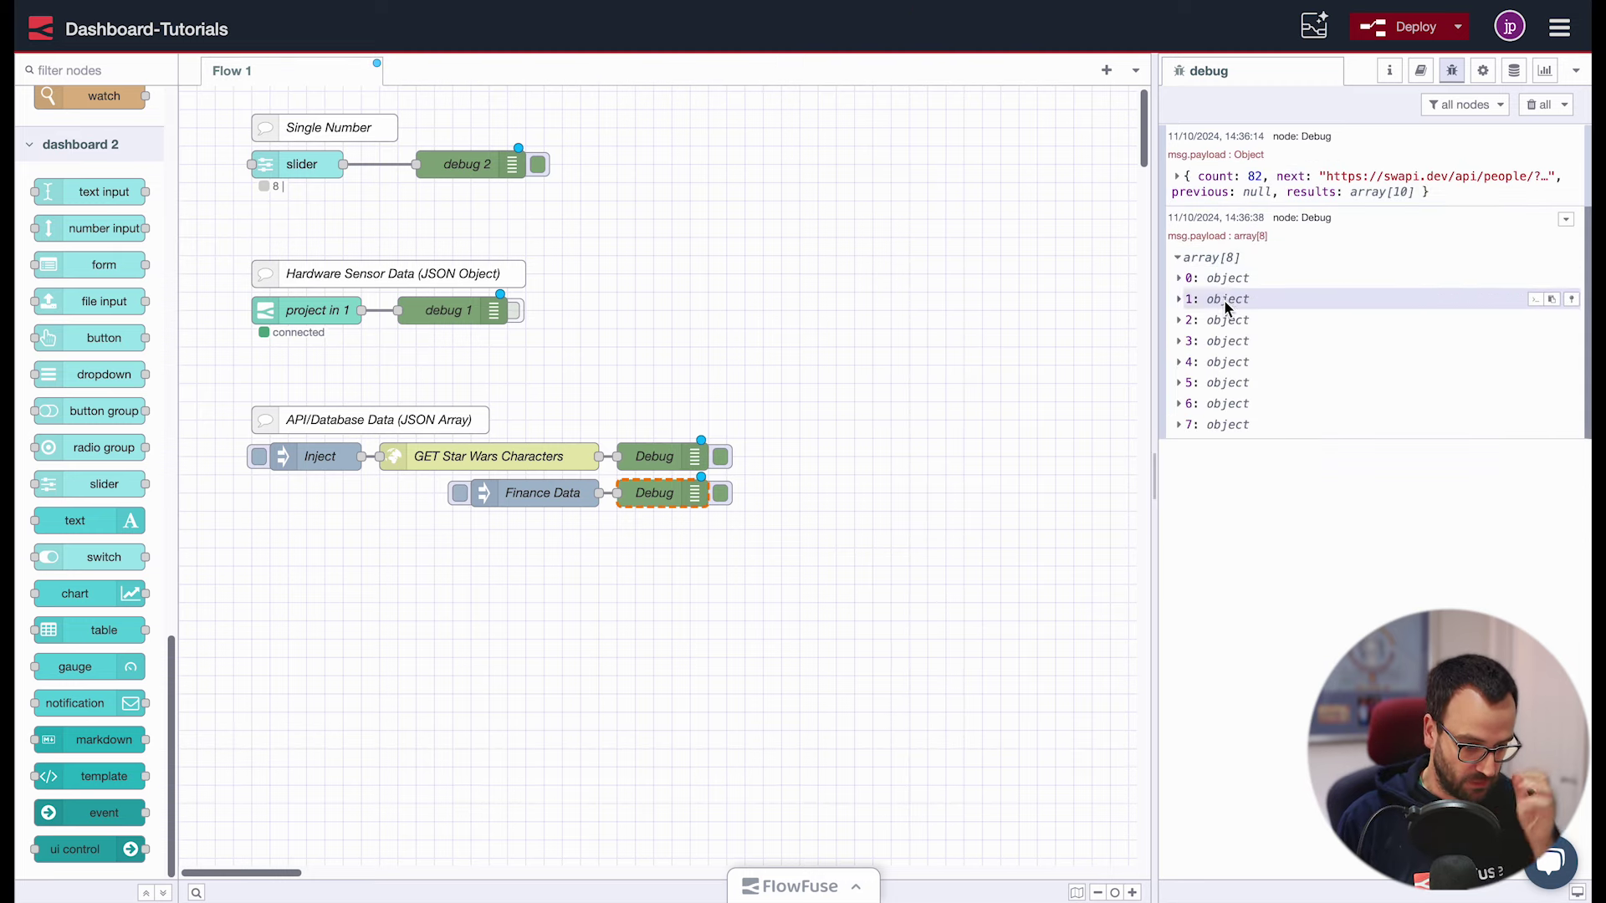
{"action": "left_click", "coordinate": [1222, 319]}
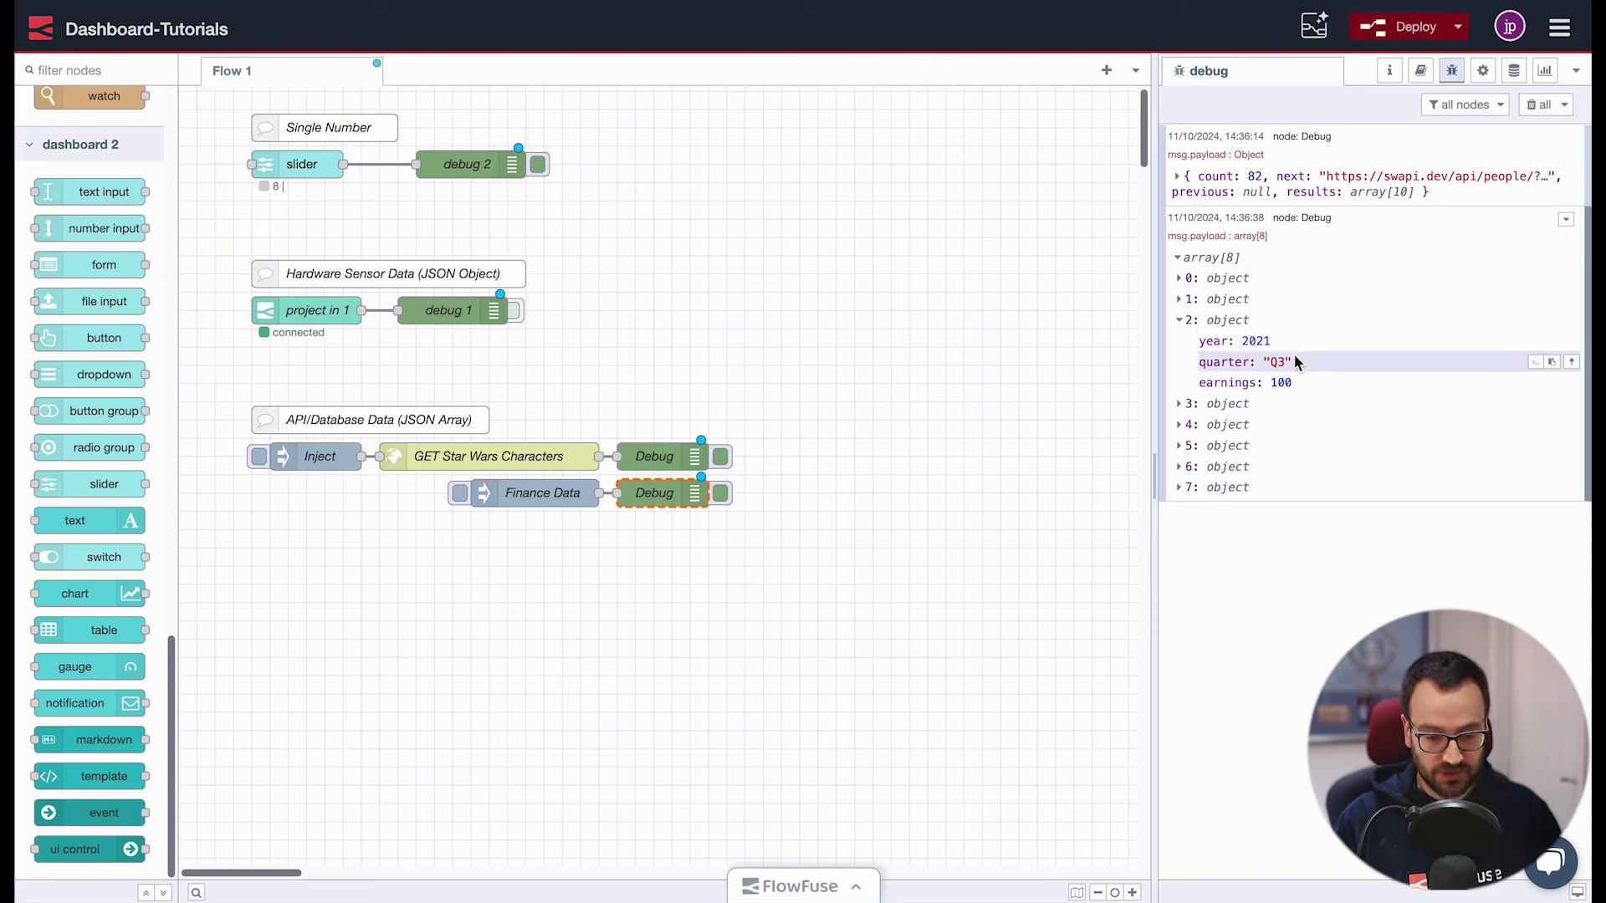
{"action": "left_click", "coordinate": [1251, 322]}
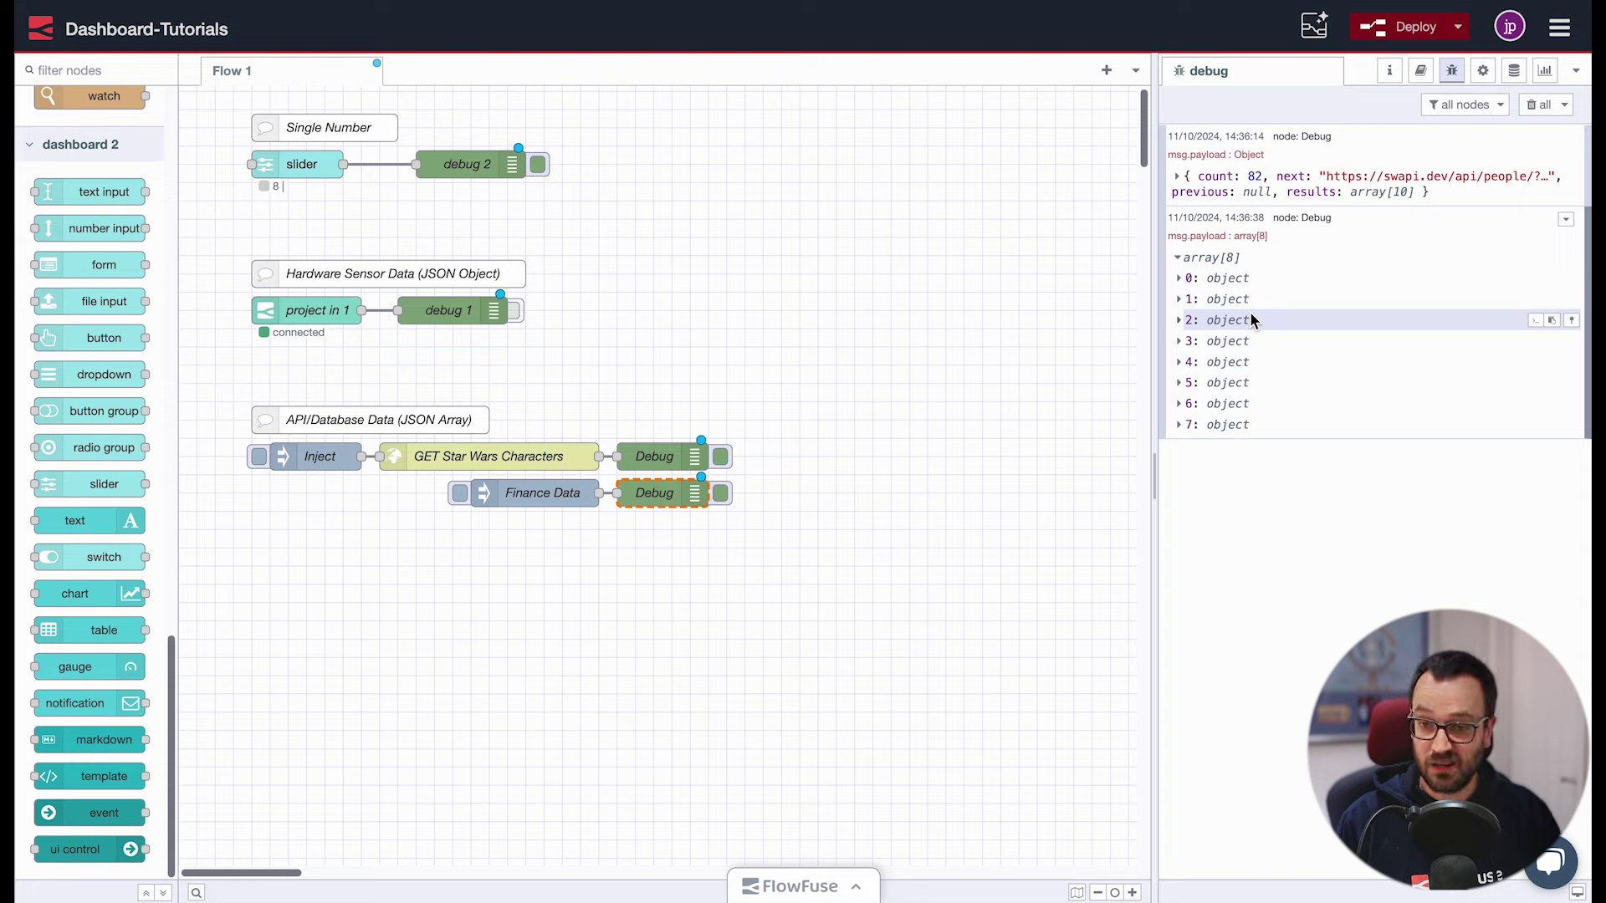
{"action": "left_click", "coordinate": [1221, 263]}
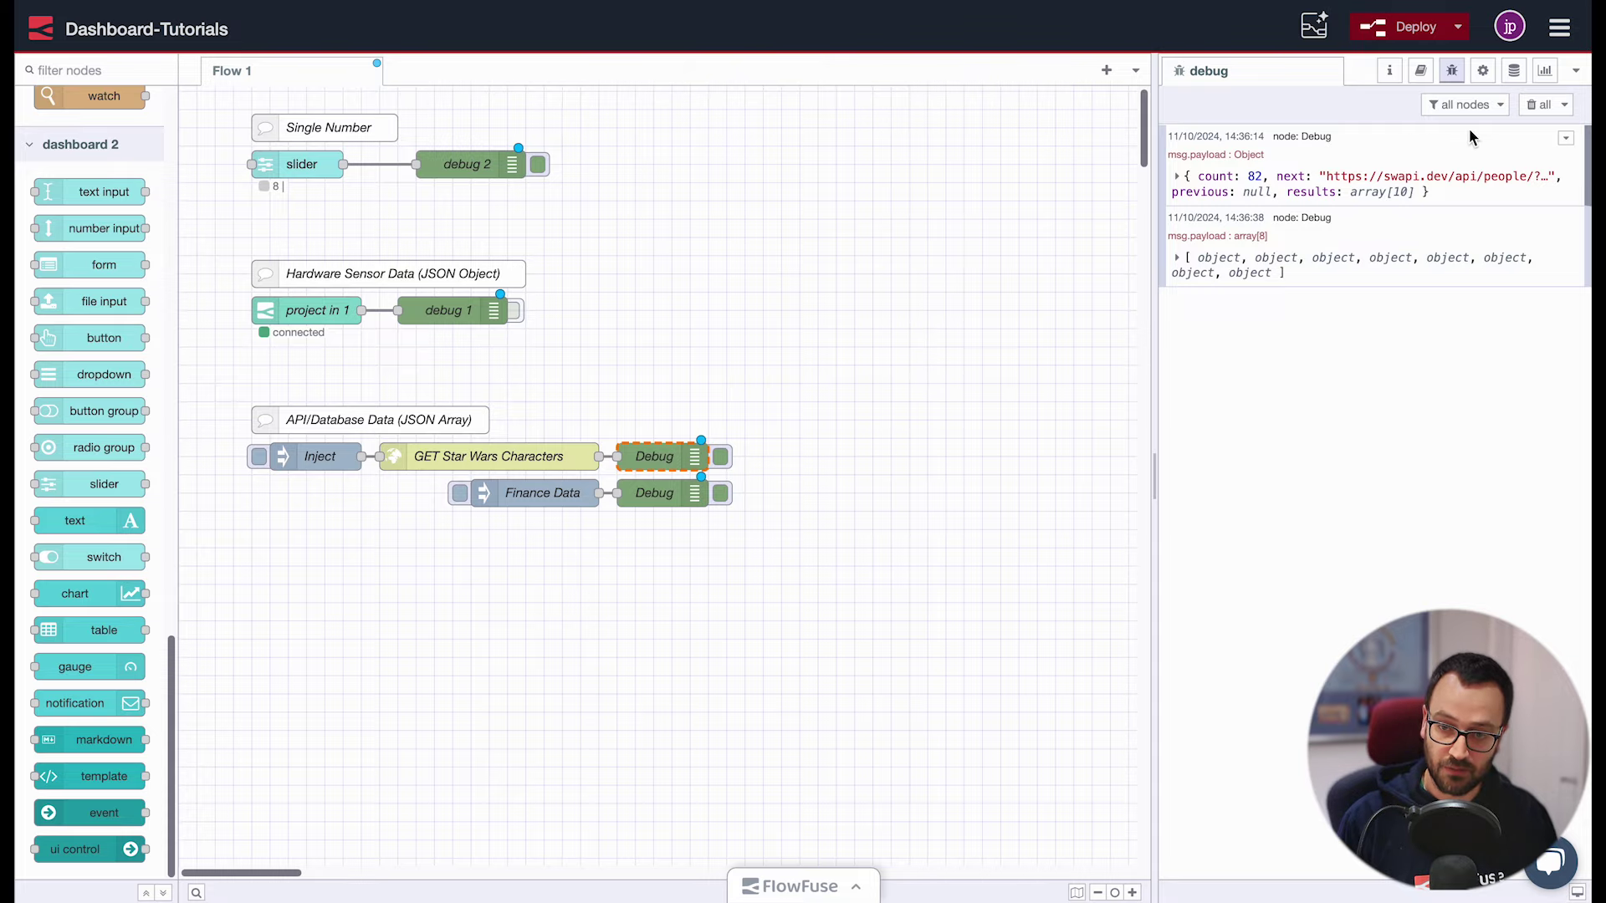
Clear the debug messages and deploy the flow
{"action": "left_click", "coordinate": [1532, 104]}
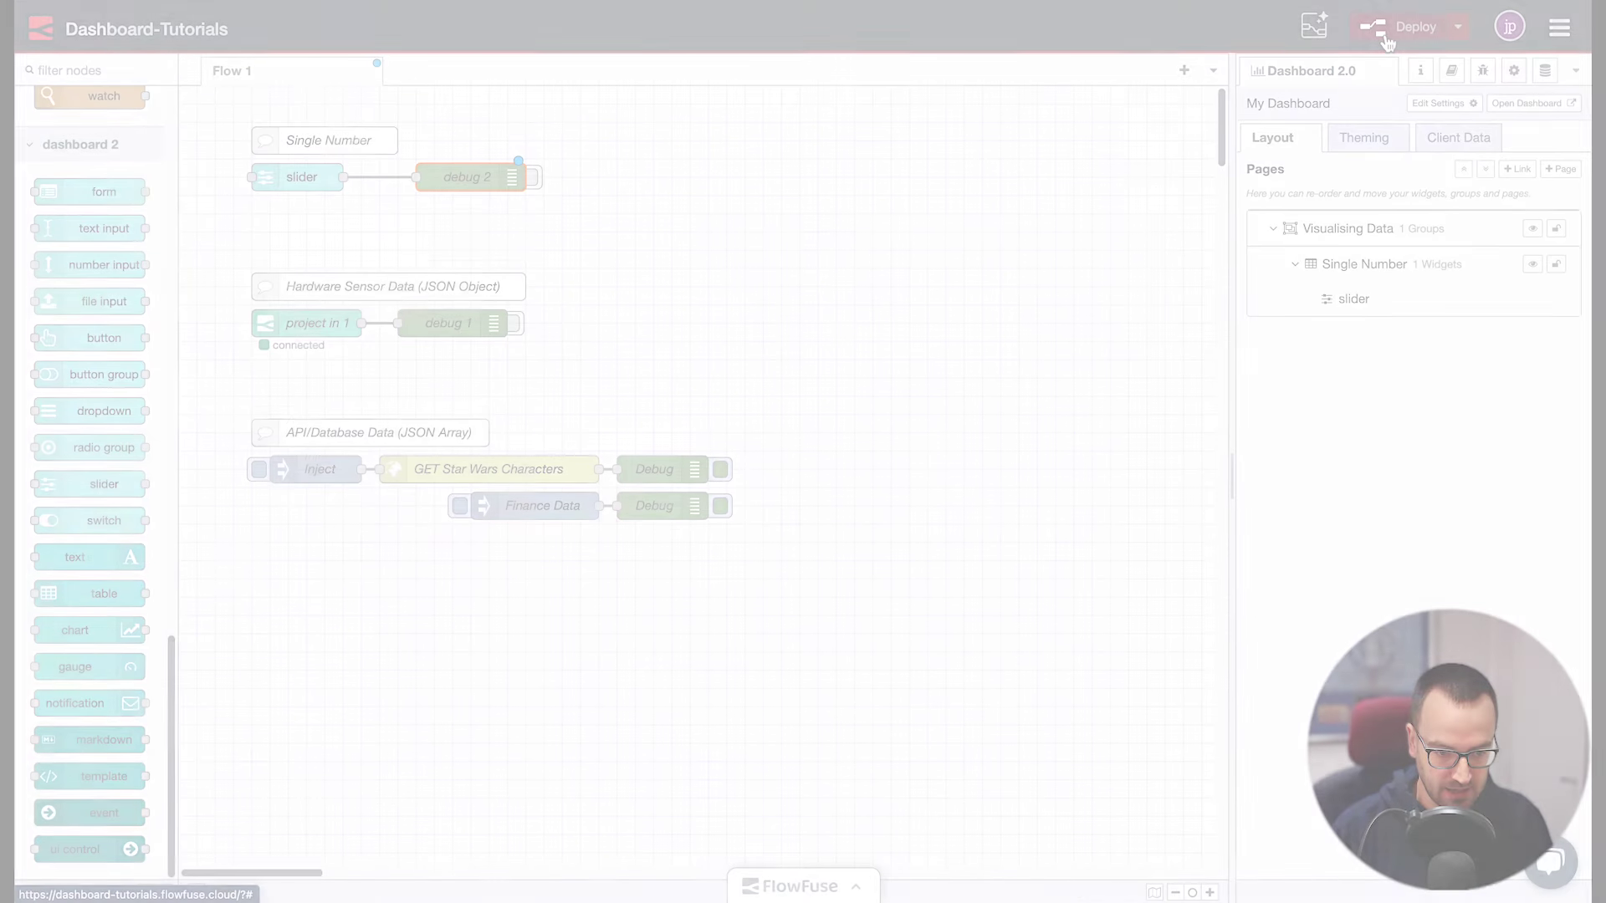
{"action": "left_click", "coordinate": [1384, 37]}
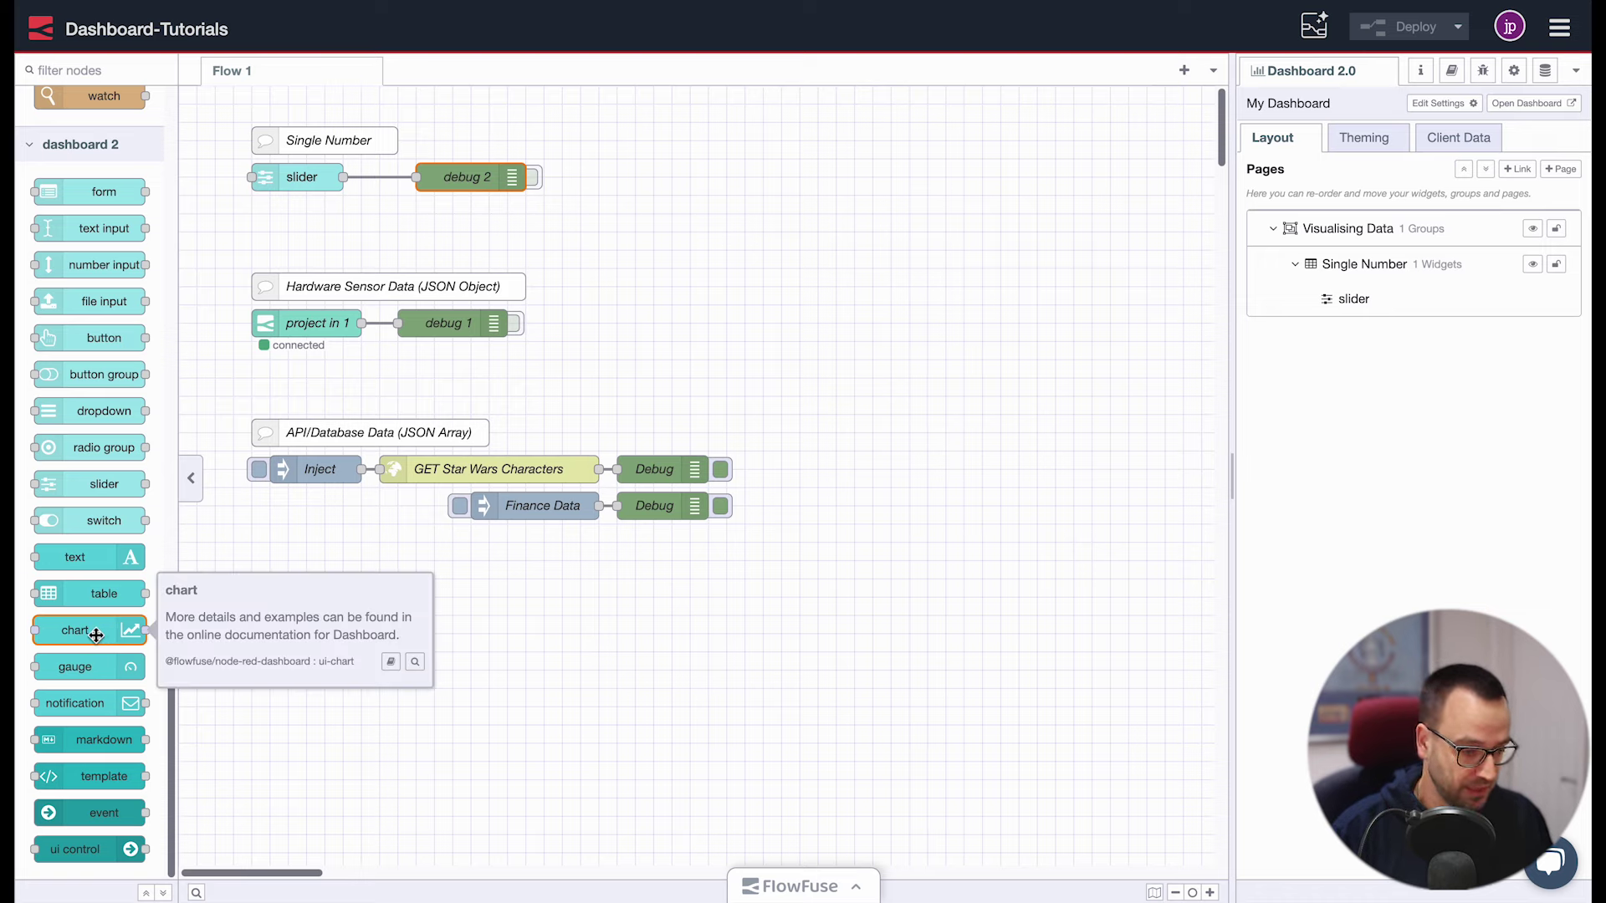
Add a dashboard chart node directly below the debug 2 node in the Single Number flow
{"action": "left_click_drag", "start_coordinate": [98, 630], "coordinate": [452, 221]}
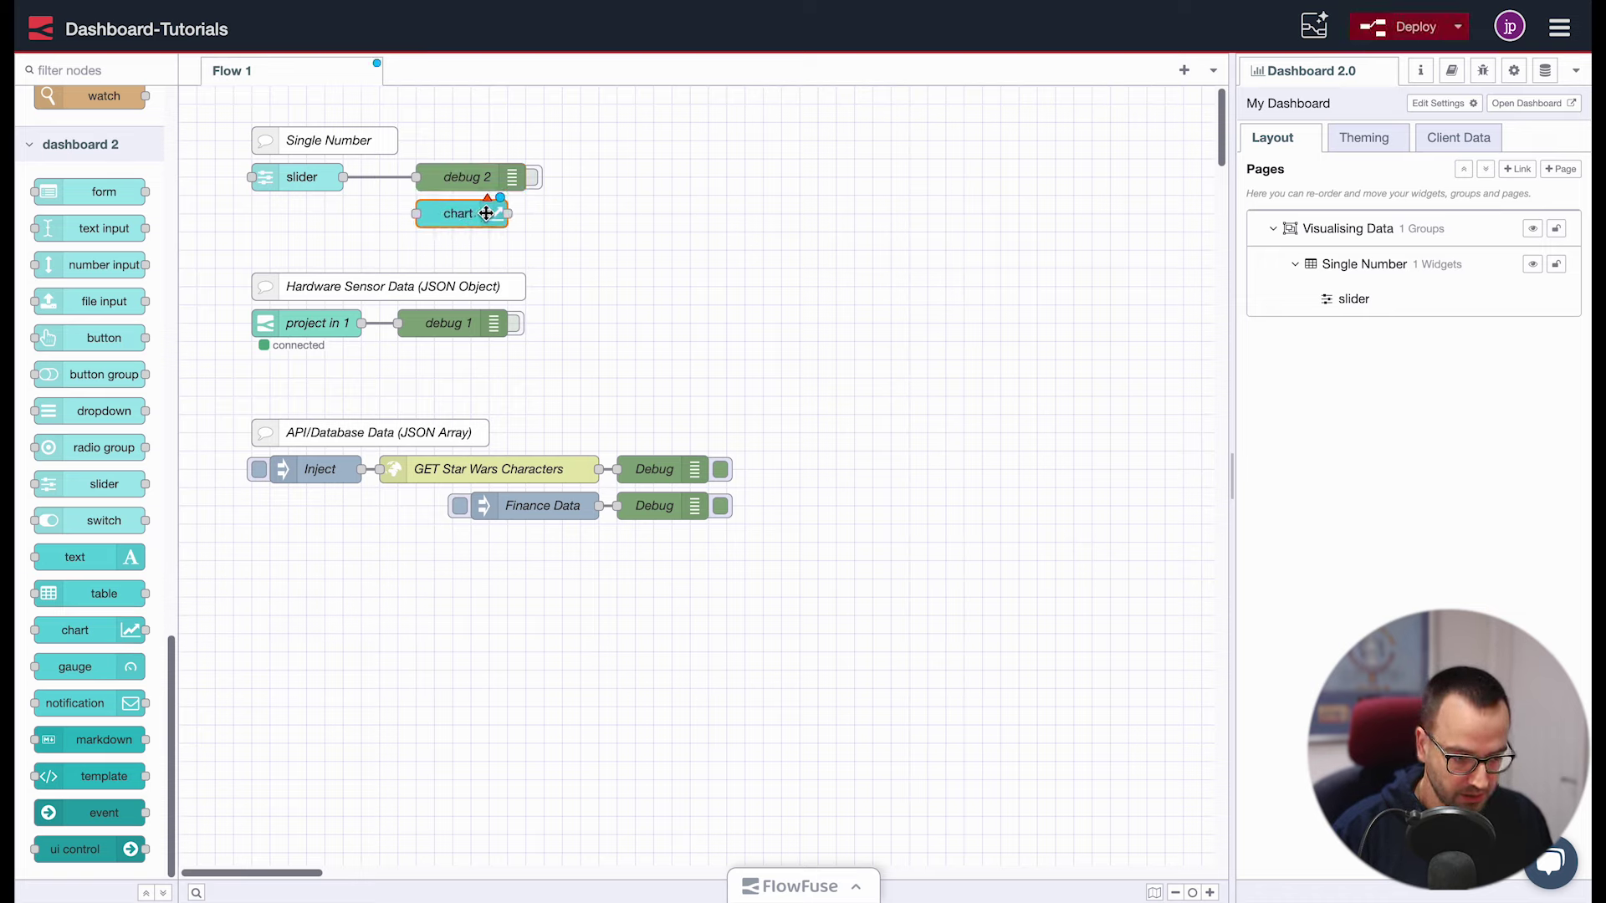
Assign the chart node in the Single Number flow to the [Visualising Data] Single Number group
{"action": "double_click", "coordinate": [476, 214]}
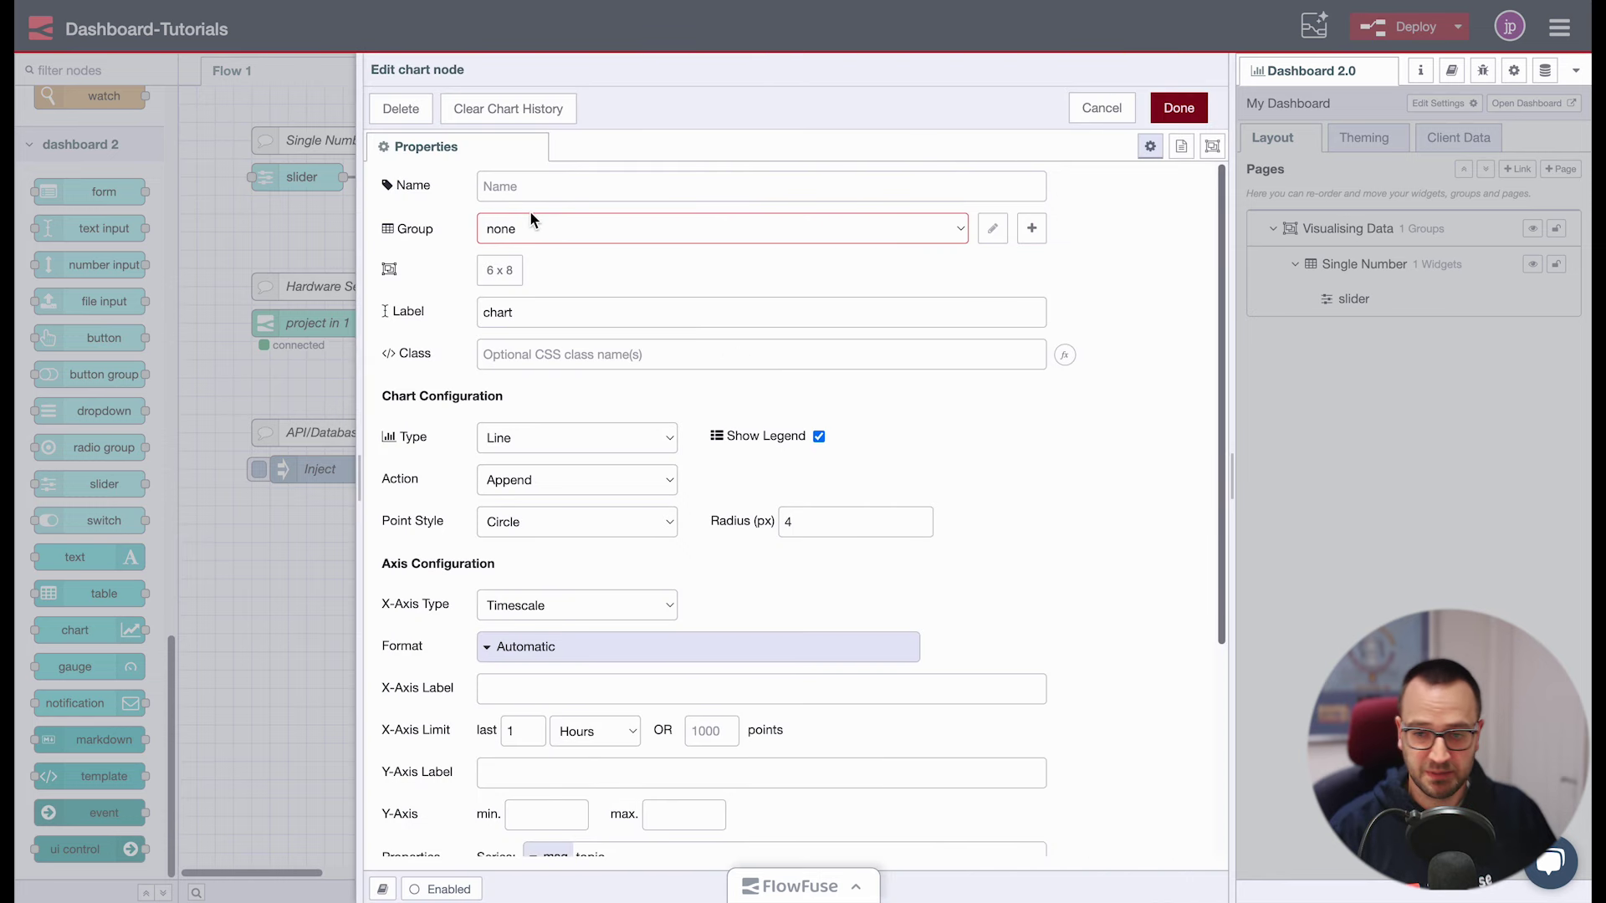
{"action": "left_click", "coordinate": [571, 231]}
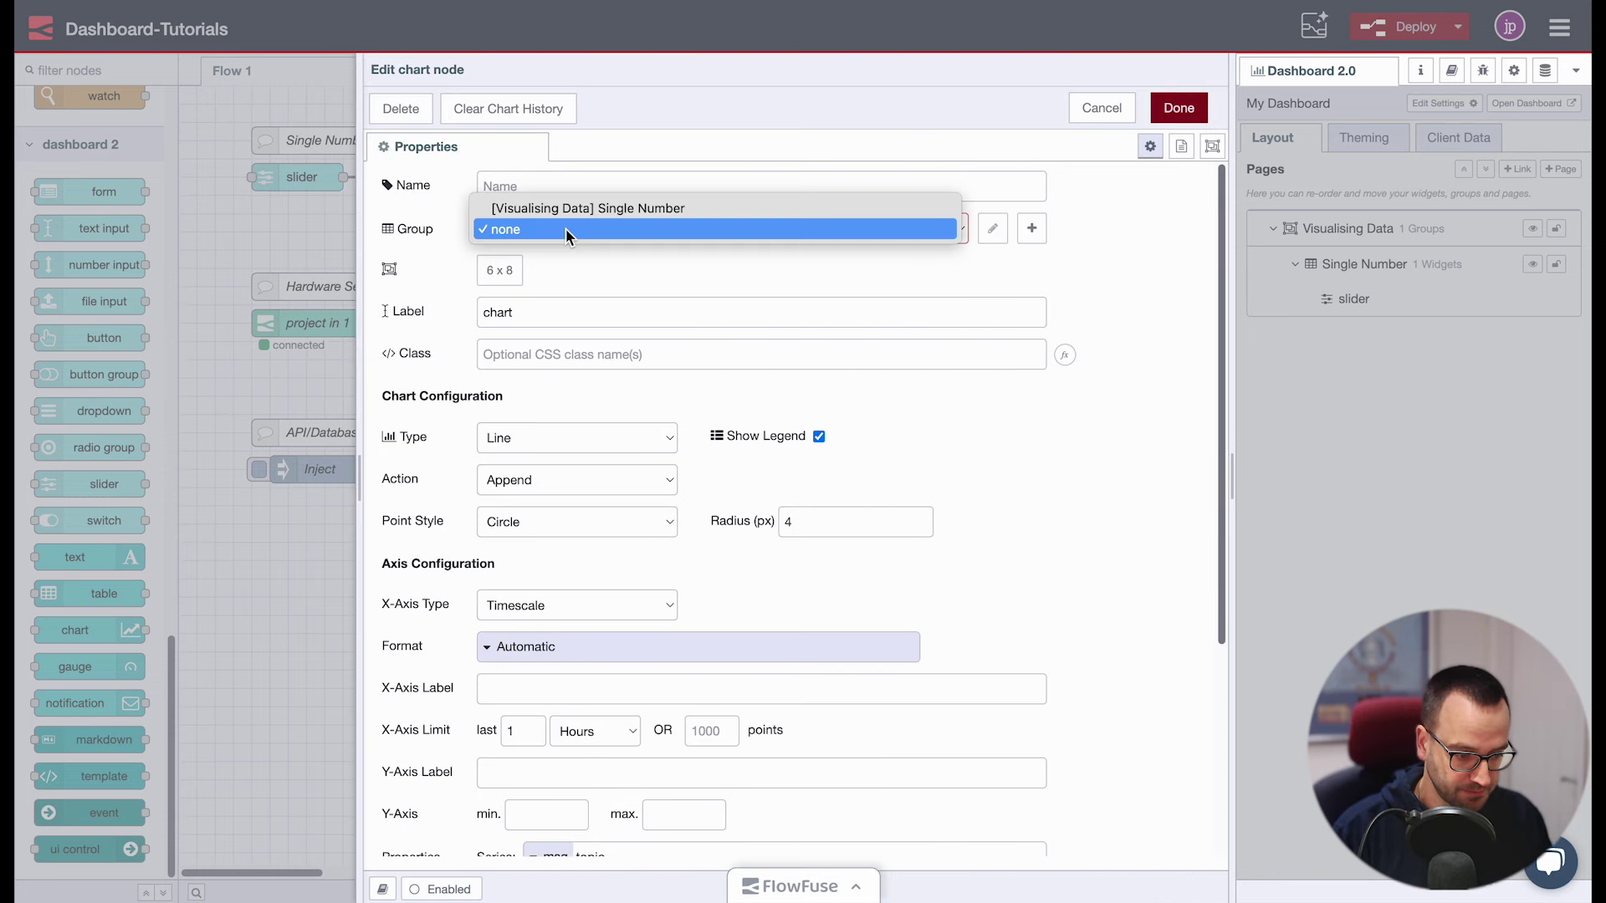
{"action": "left_click", "coordinate": [637, 209]}
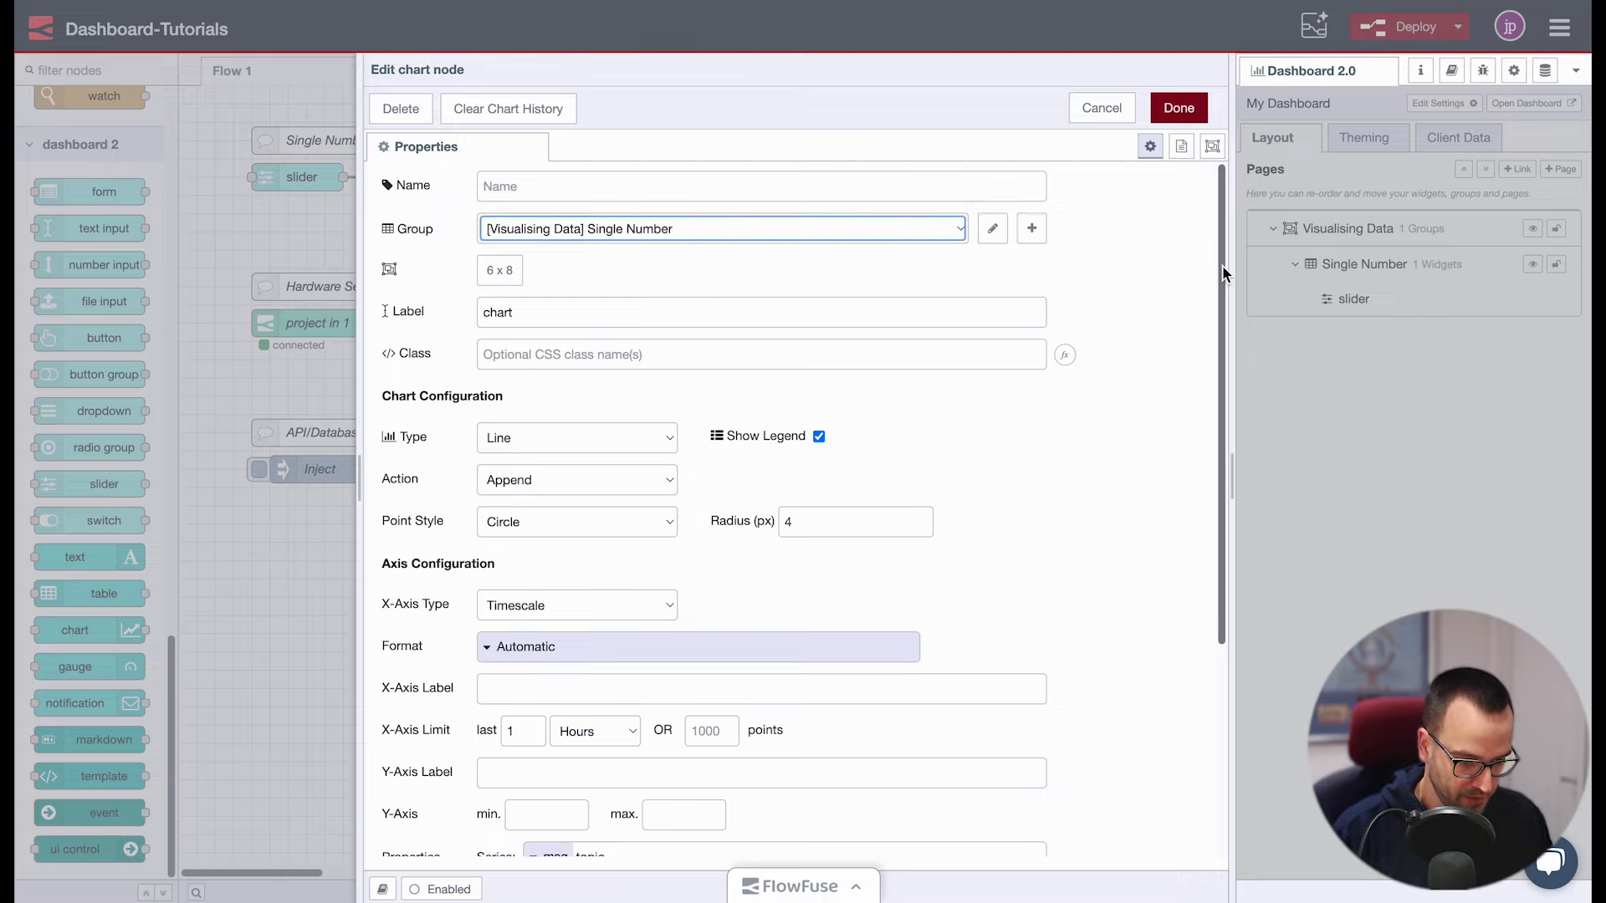
Set the chart's X property to timestamp and save the chart node's settings
{"action": "left_click_drag", "start_coordinate": [1222, 264], "coordinate": [1224, 462]}
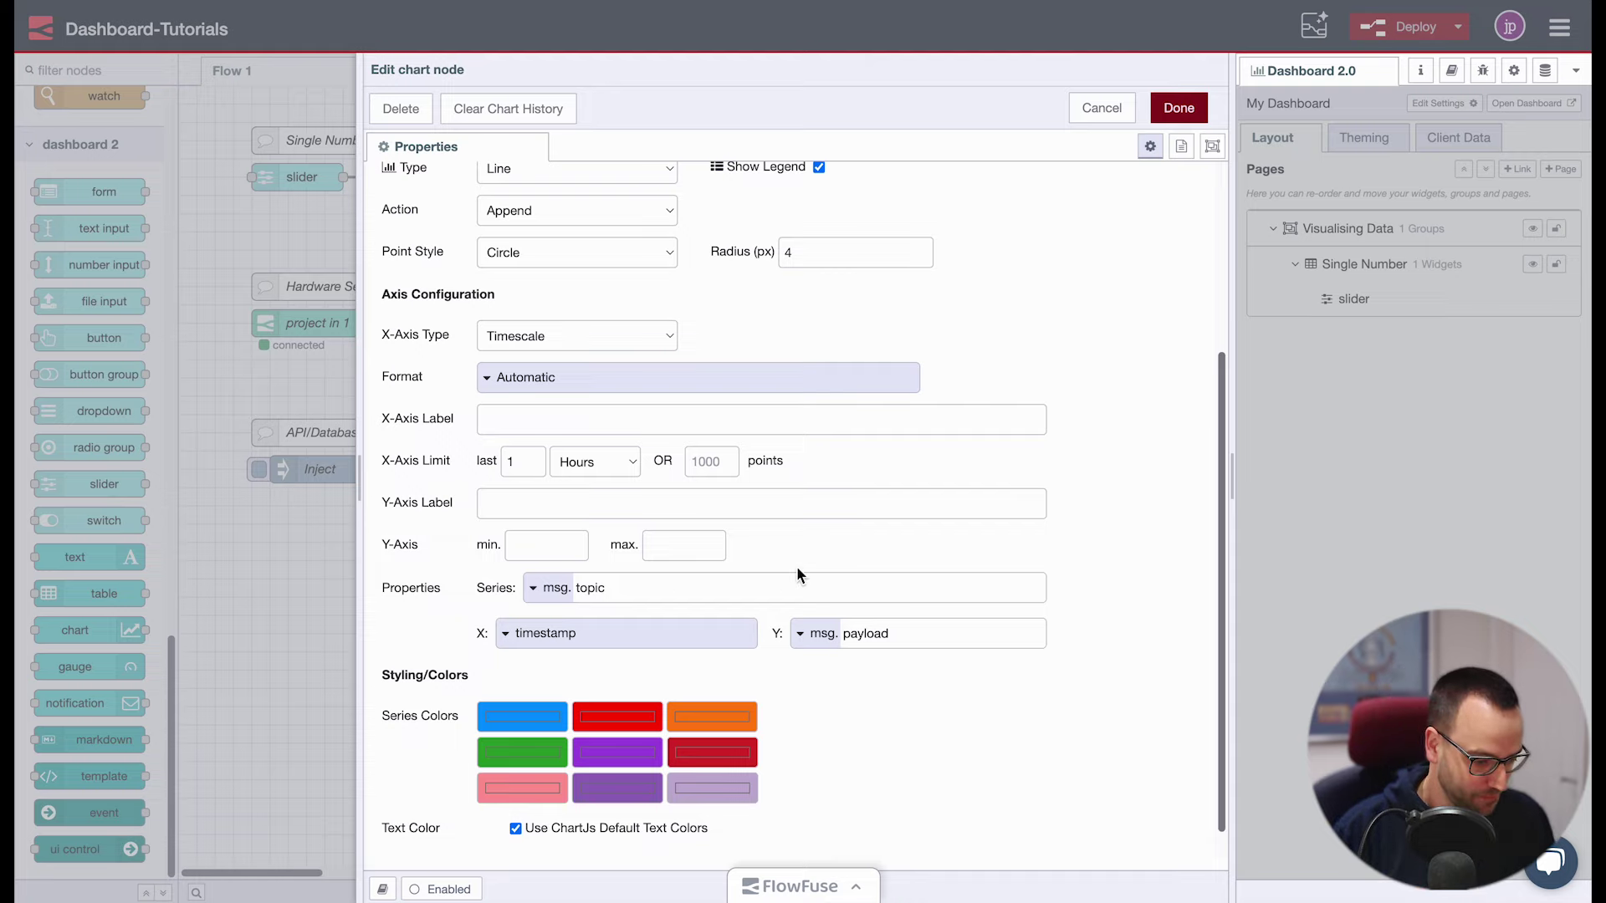
{"action": "scroll", "coordinate": [411, 592], "scroll_direction": "down", "scroll_amount": 1}
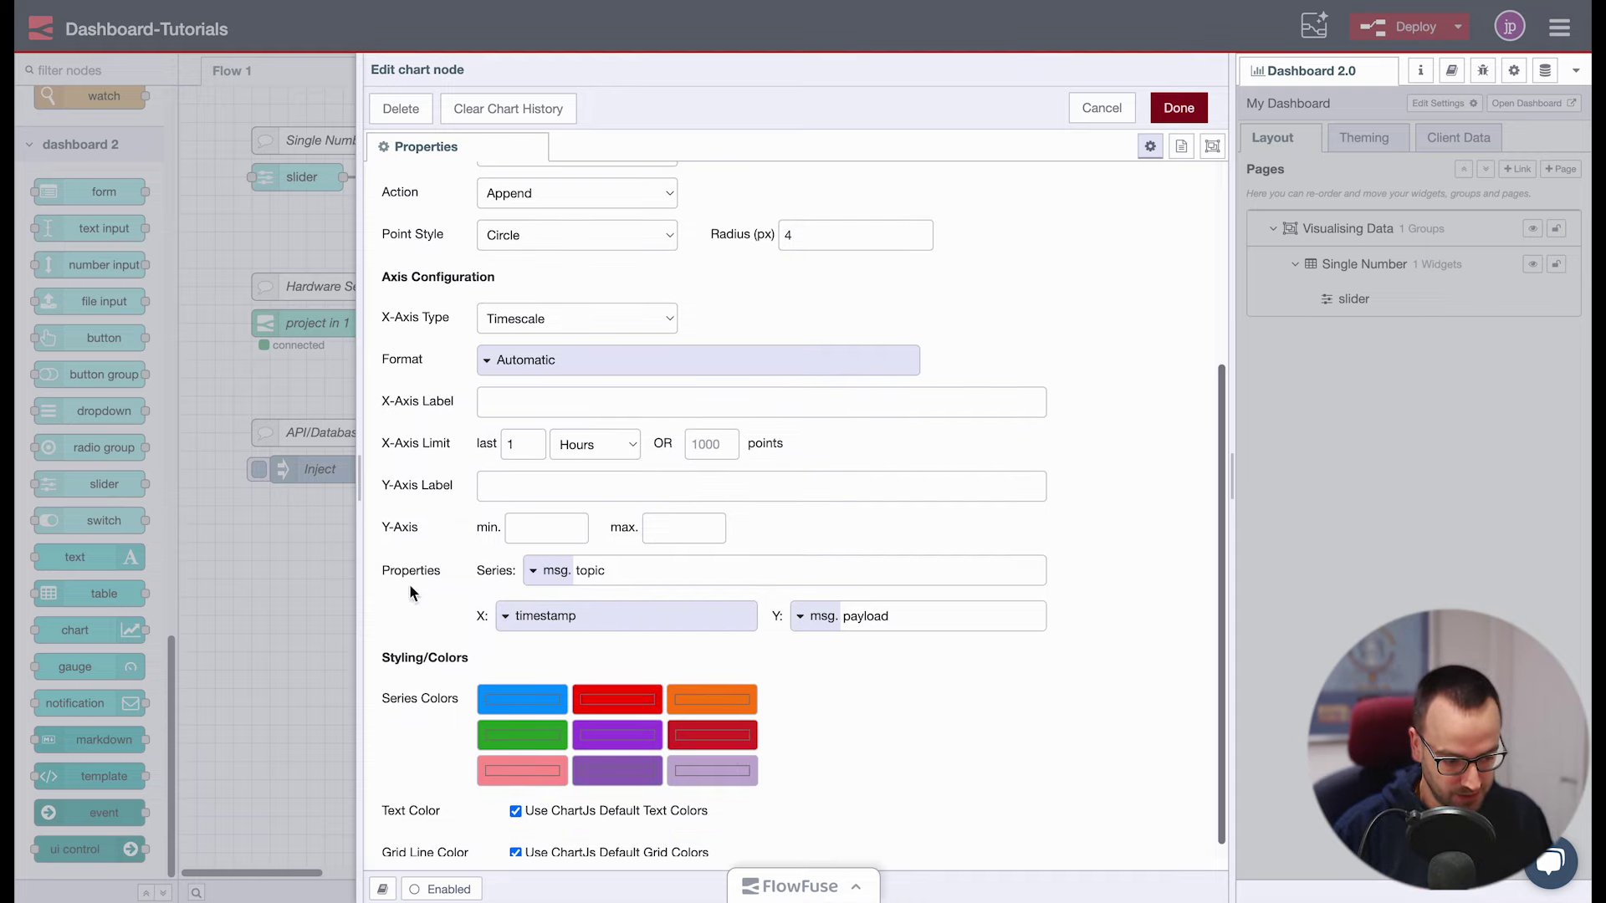
{"action": "scroll", "coordinate": [520, 619], "scroll_direction": "up", "scroll_amount": 1}
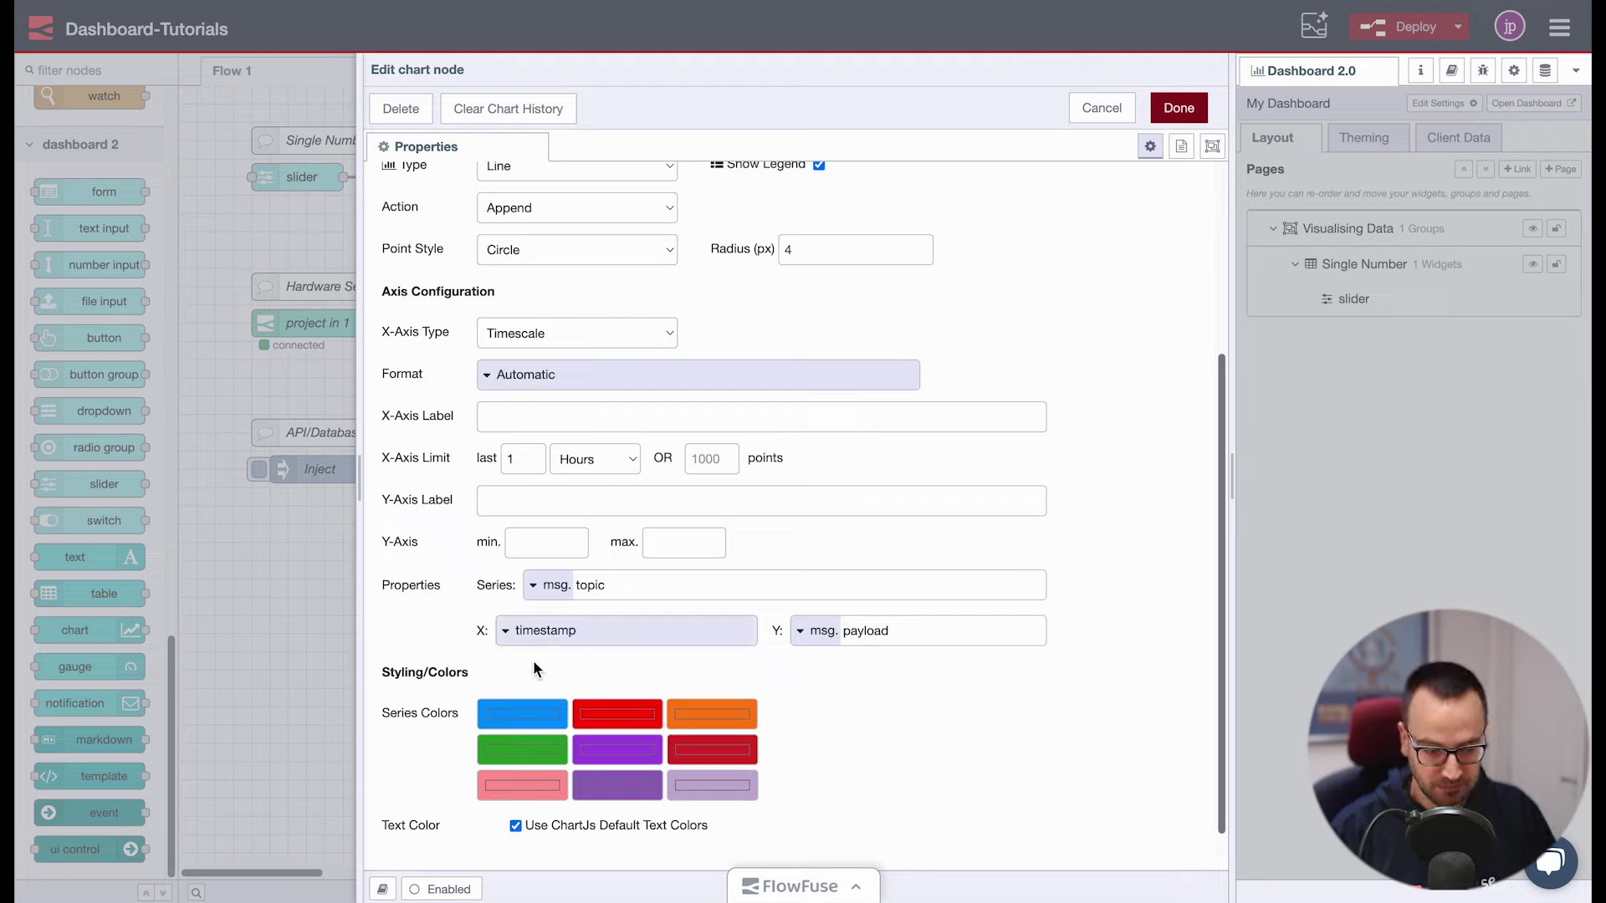
{"action": "left_click", "coordinate": [559, 634]}
{"action": "left_click", "coordinate": [562, 742]}
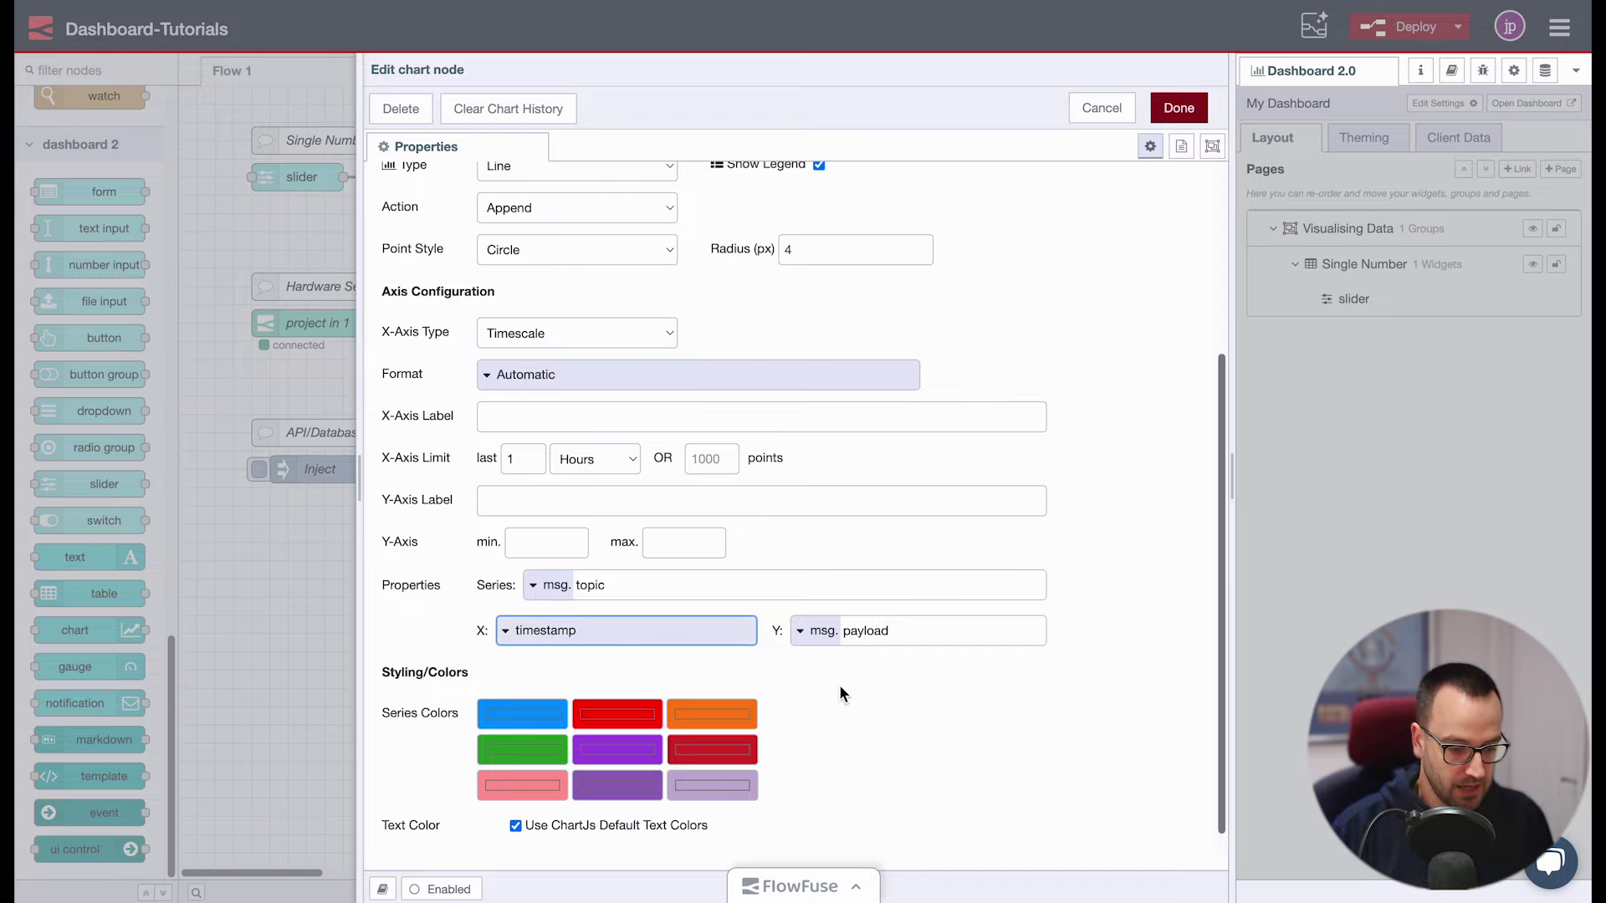
{"action": "left_click", "coordinate": [824, 651]}
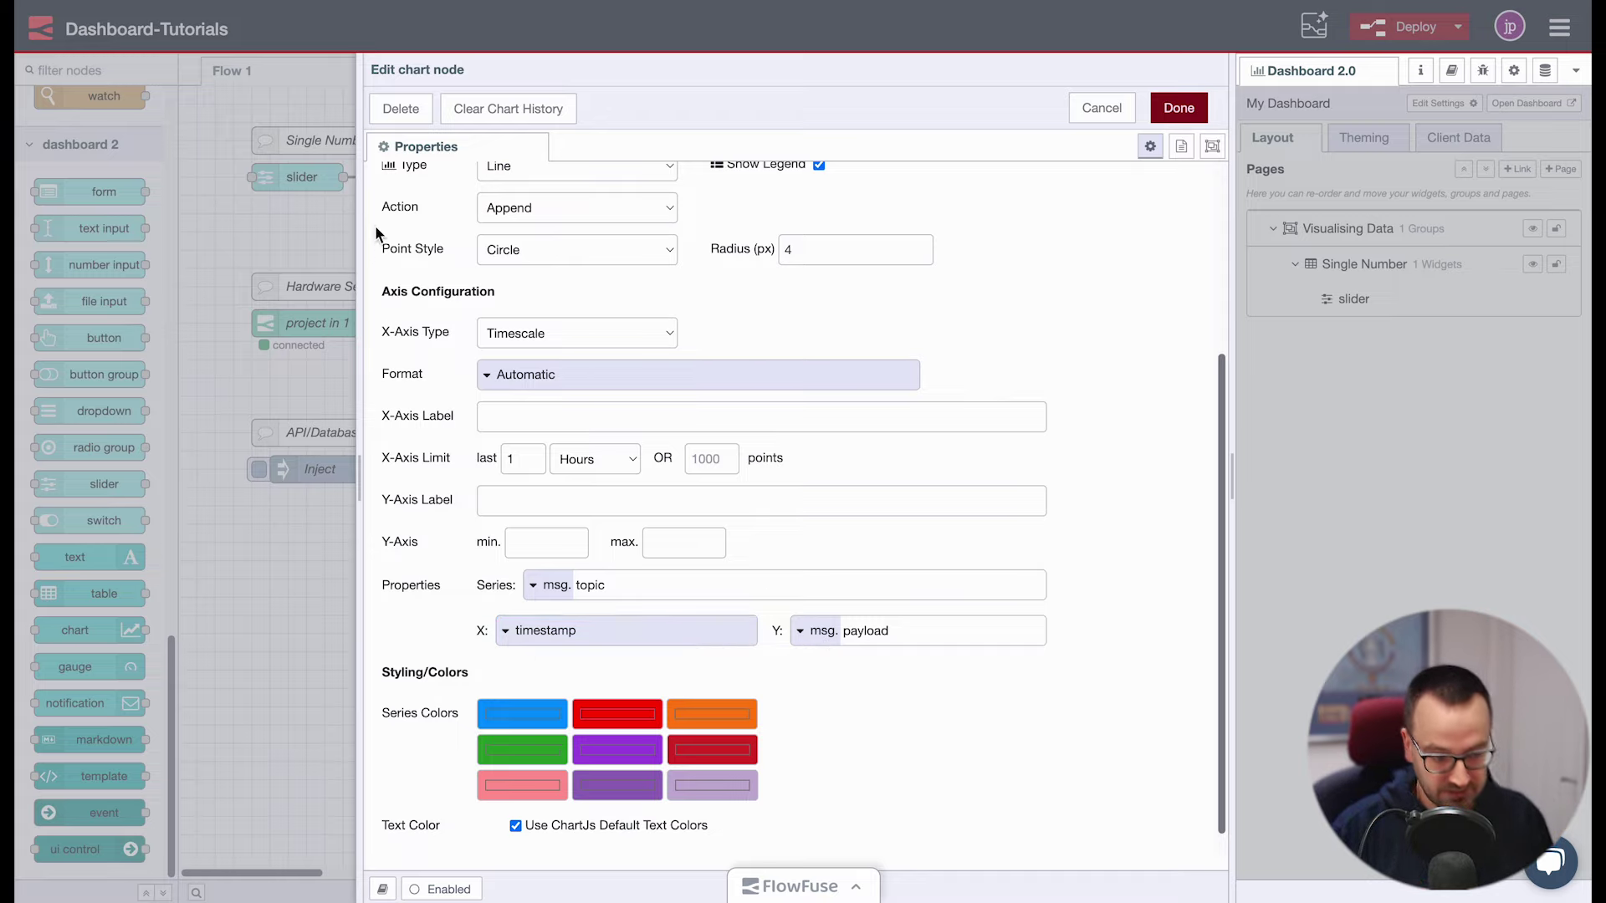
{"action": "left_click", "coordinate": [1178, 106]}
{"action": "left_click", "coordinate": [494, 180]}
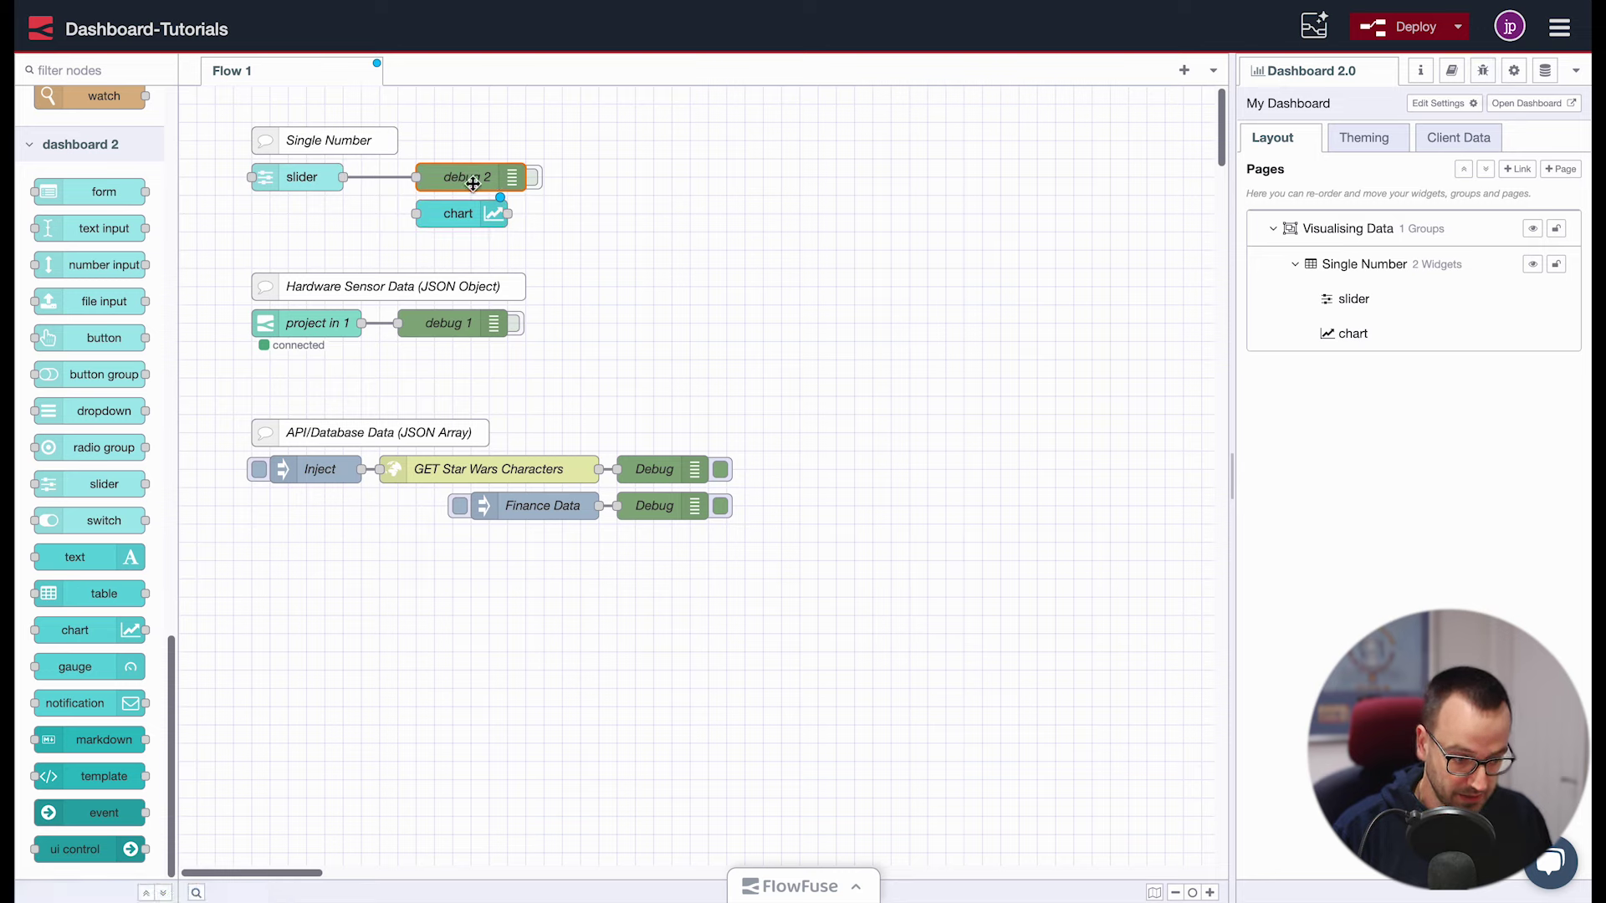
Set the Series property of the Single Number chart to None and save the node
{"action": "double_click", "coordinate": [465, 228]}
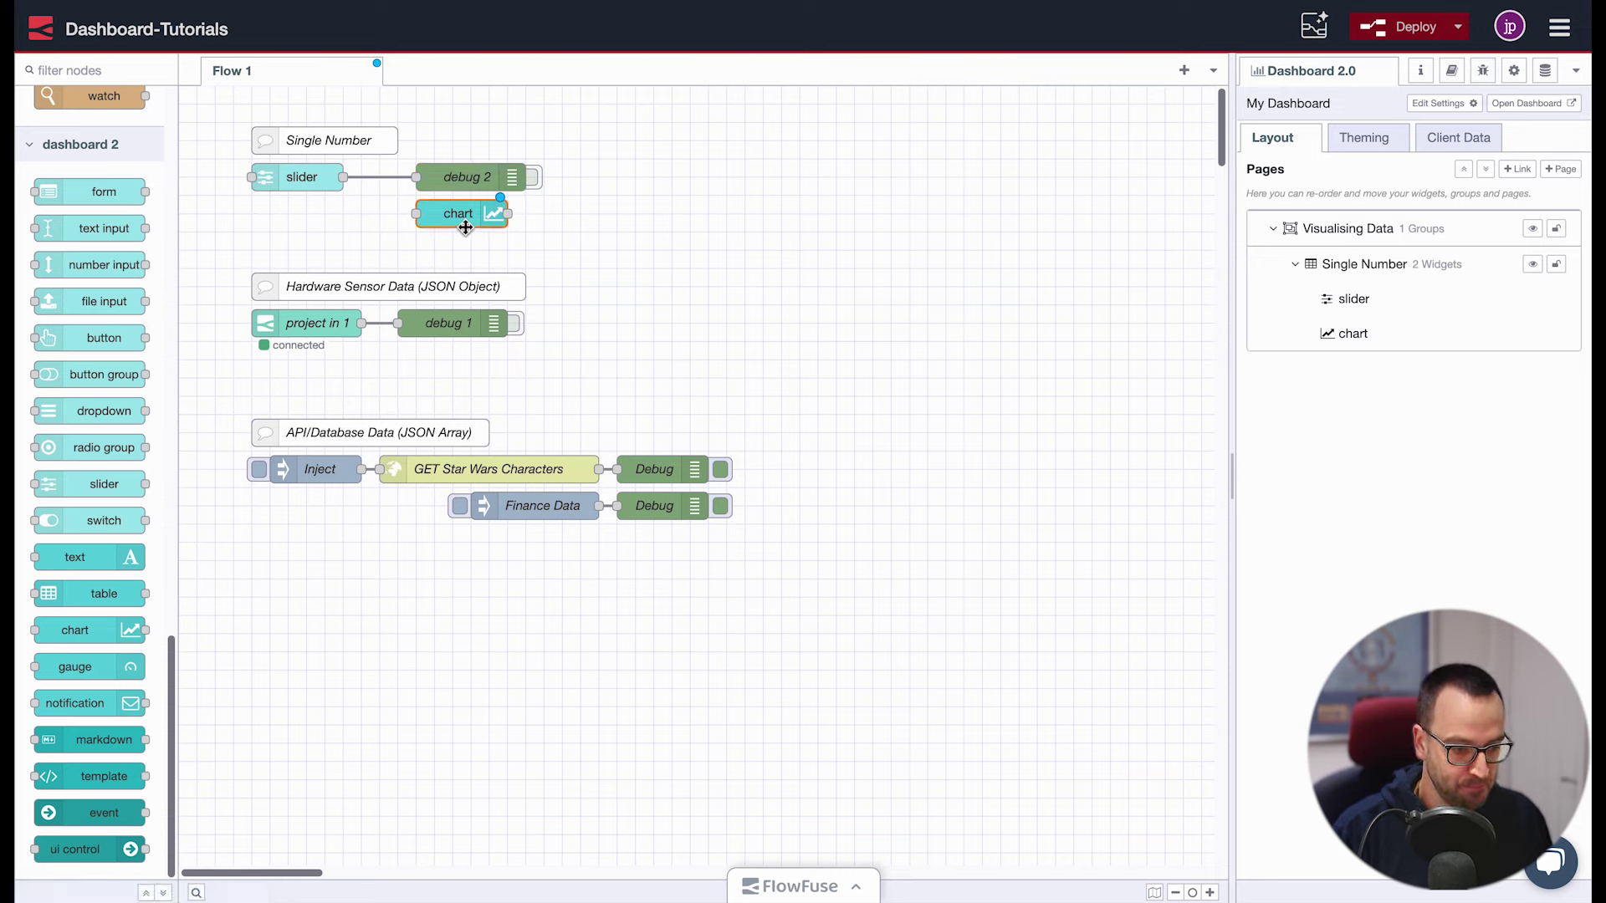
{"action": "scroll", "coordinate": [932, 648], "scroll_direction": "down", "scroll_amount": 3}
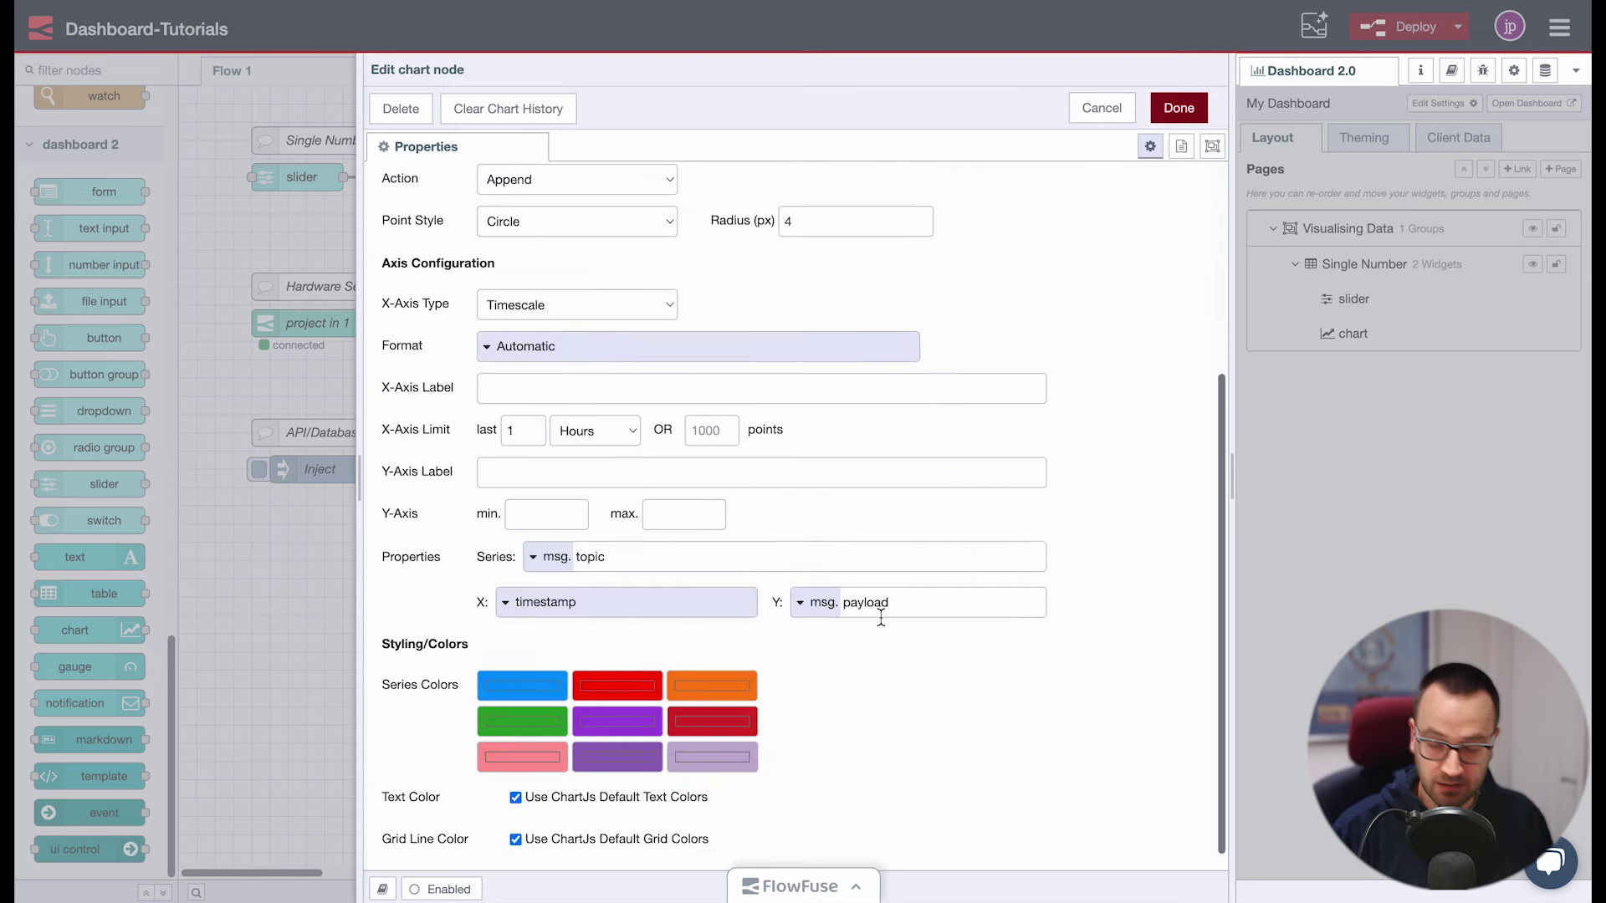
{"action": "left_click", "coordinate": [533, 557]}
{"action": "left_click", "coordinate": [569, 597]}
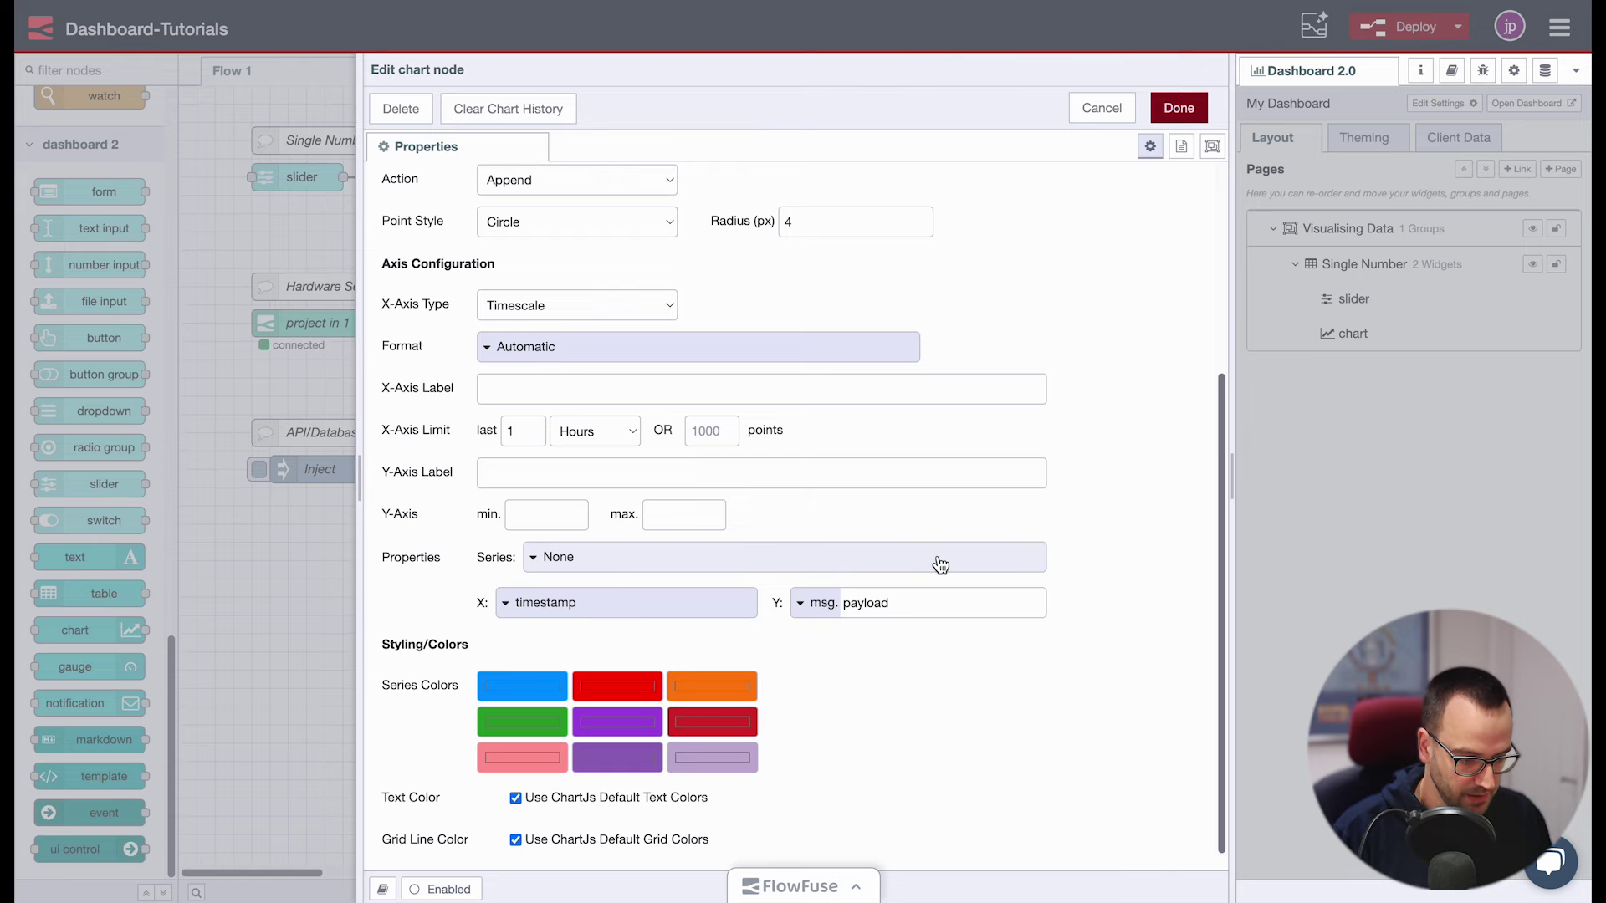
{"action": "scroll", "coordinate": [1101, 505], "scroll_direction": "up", "scroll_amount": 5}
{"action": "left_click", "coordinate": [1177, 108]}
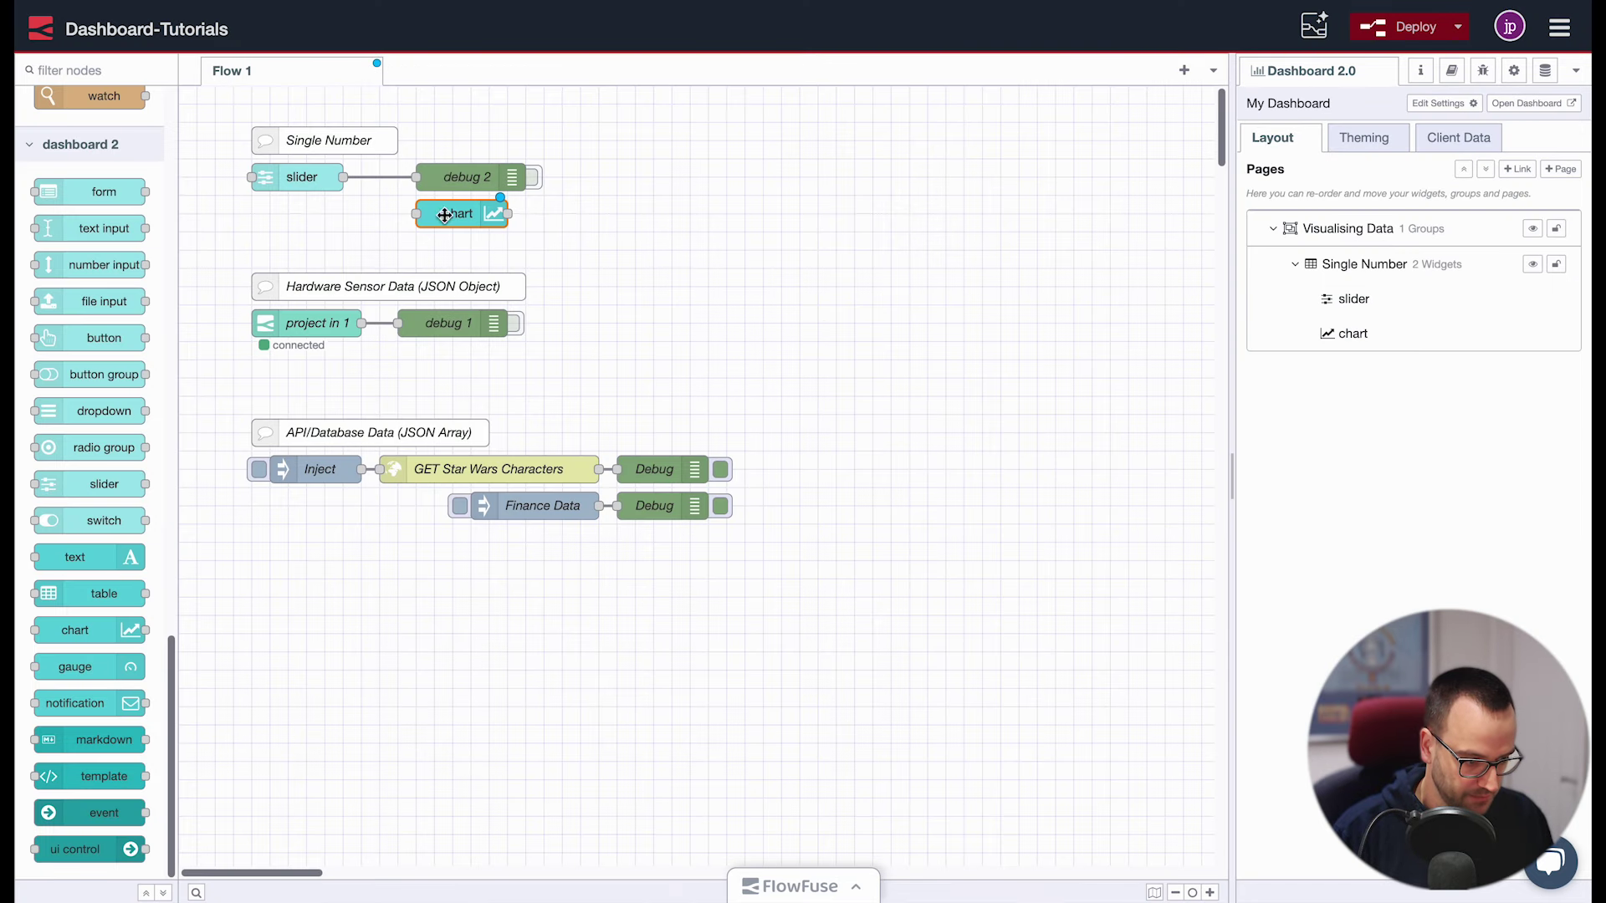
Wire the slider node's output to the chart node and deploy the flow
{"action": "left_click_drag", "start_coordinate": [342, 176], "coordinate": [416, 213]}
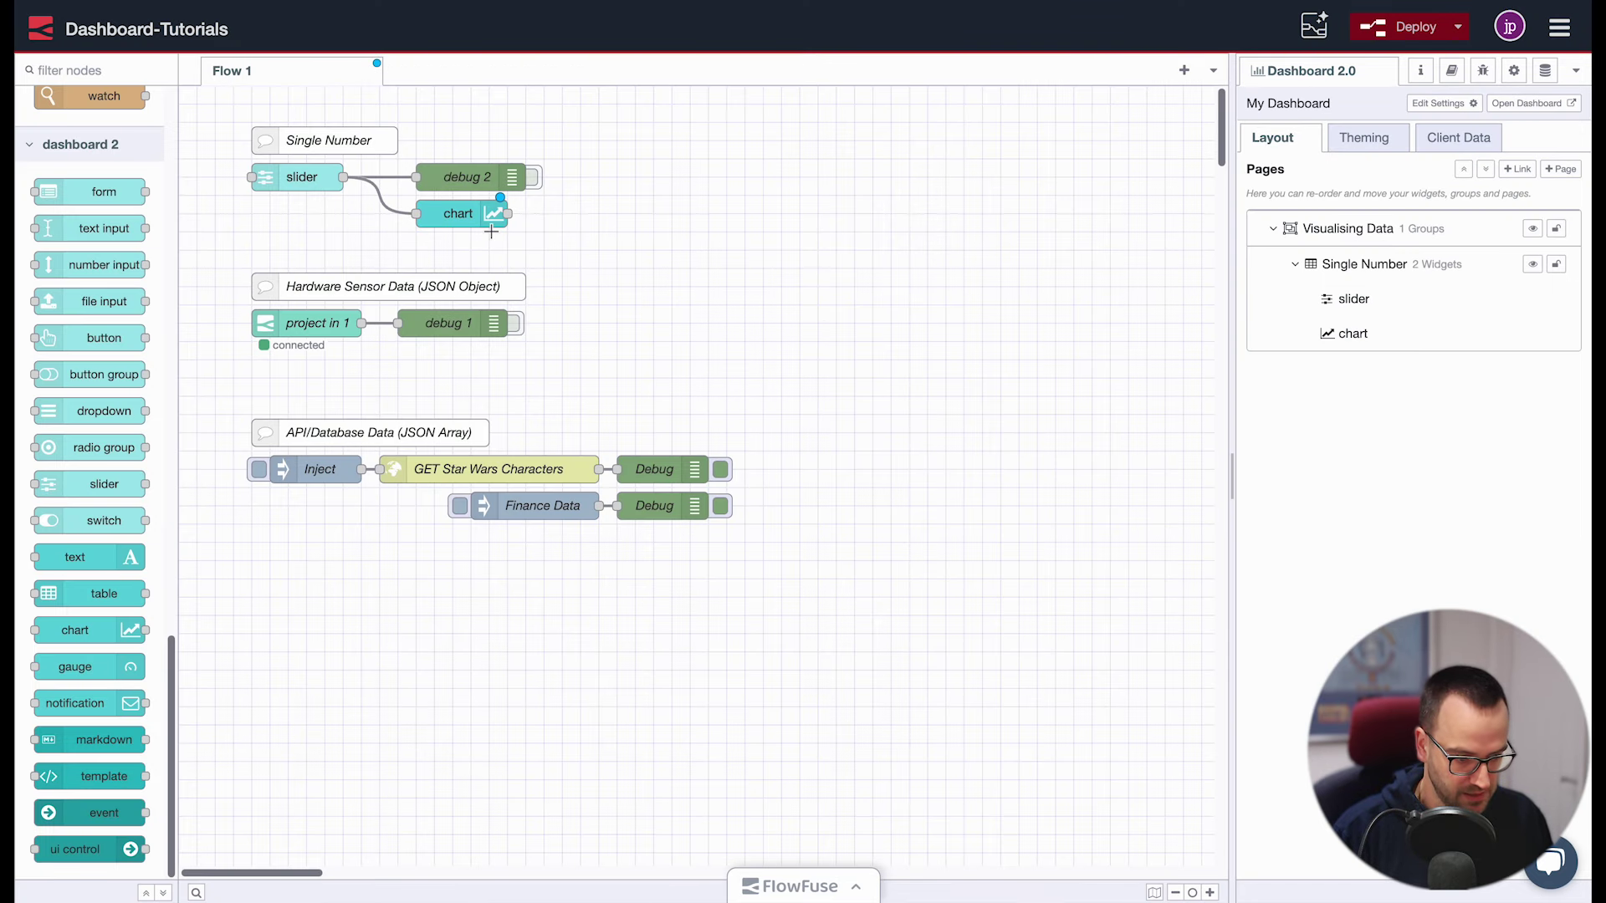
{"action": "left_click", "coordinate": [1413, 28]}
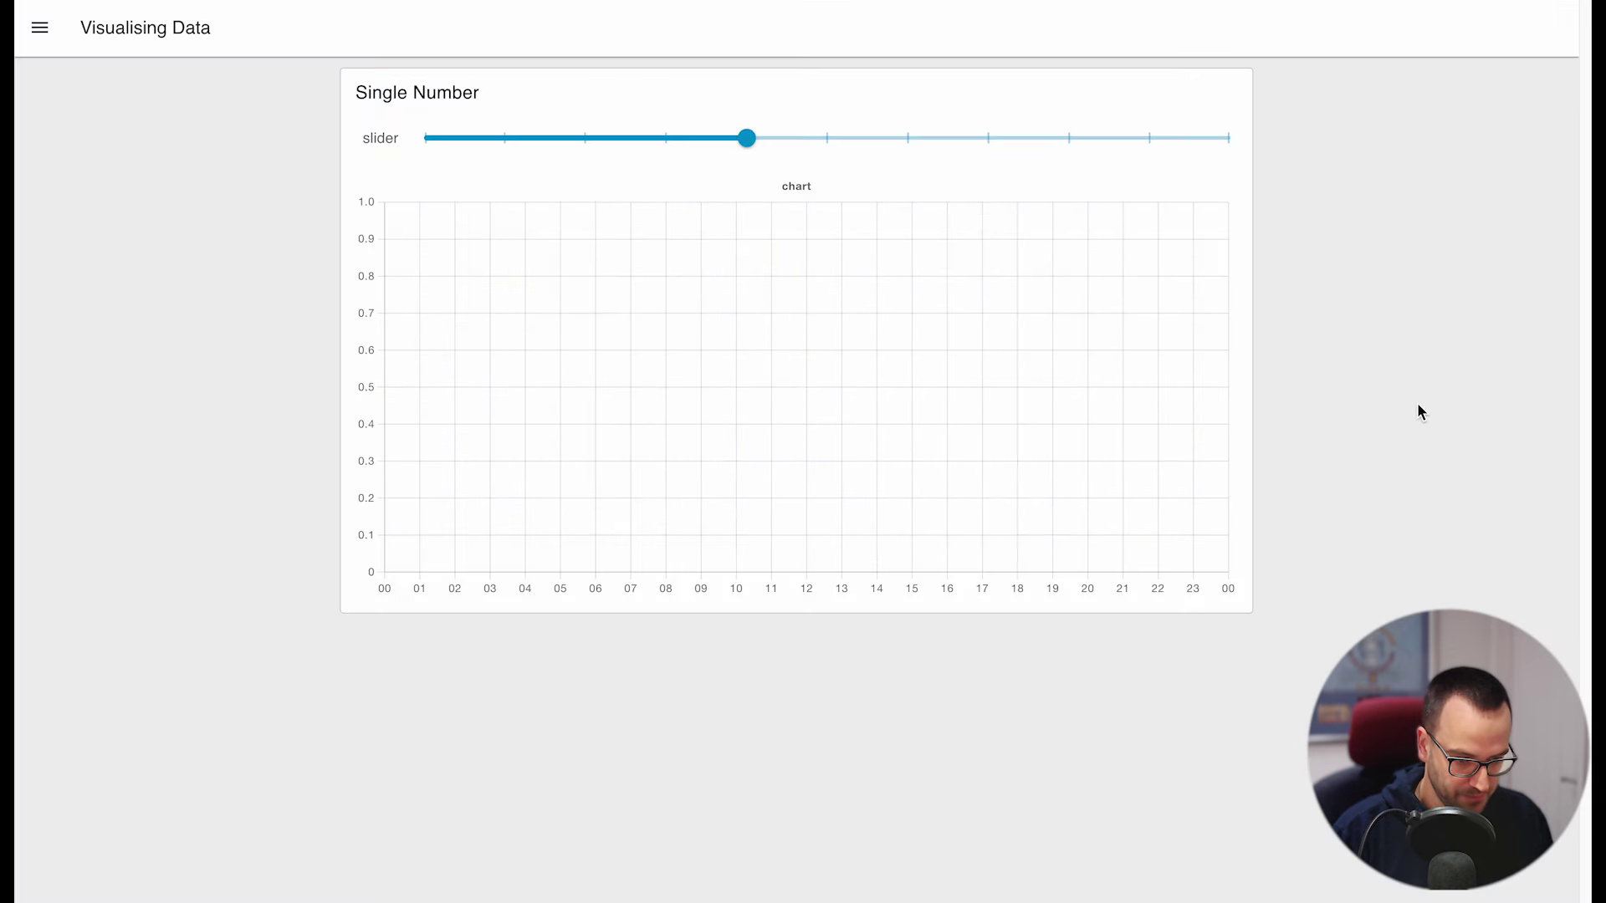
Feed the chart on the Visualising Data dashboard page by moving the slider repeatedly between low and high values, finishing at 6
{"action": "left_click", "coordinate": [911, 151]}
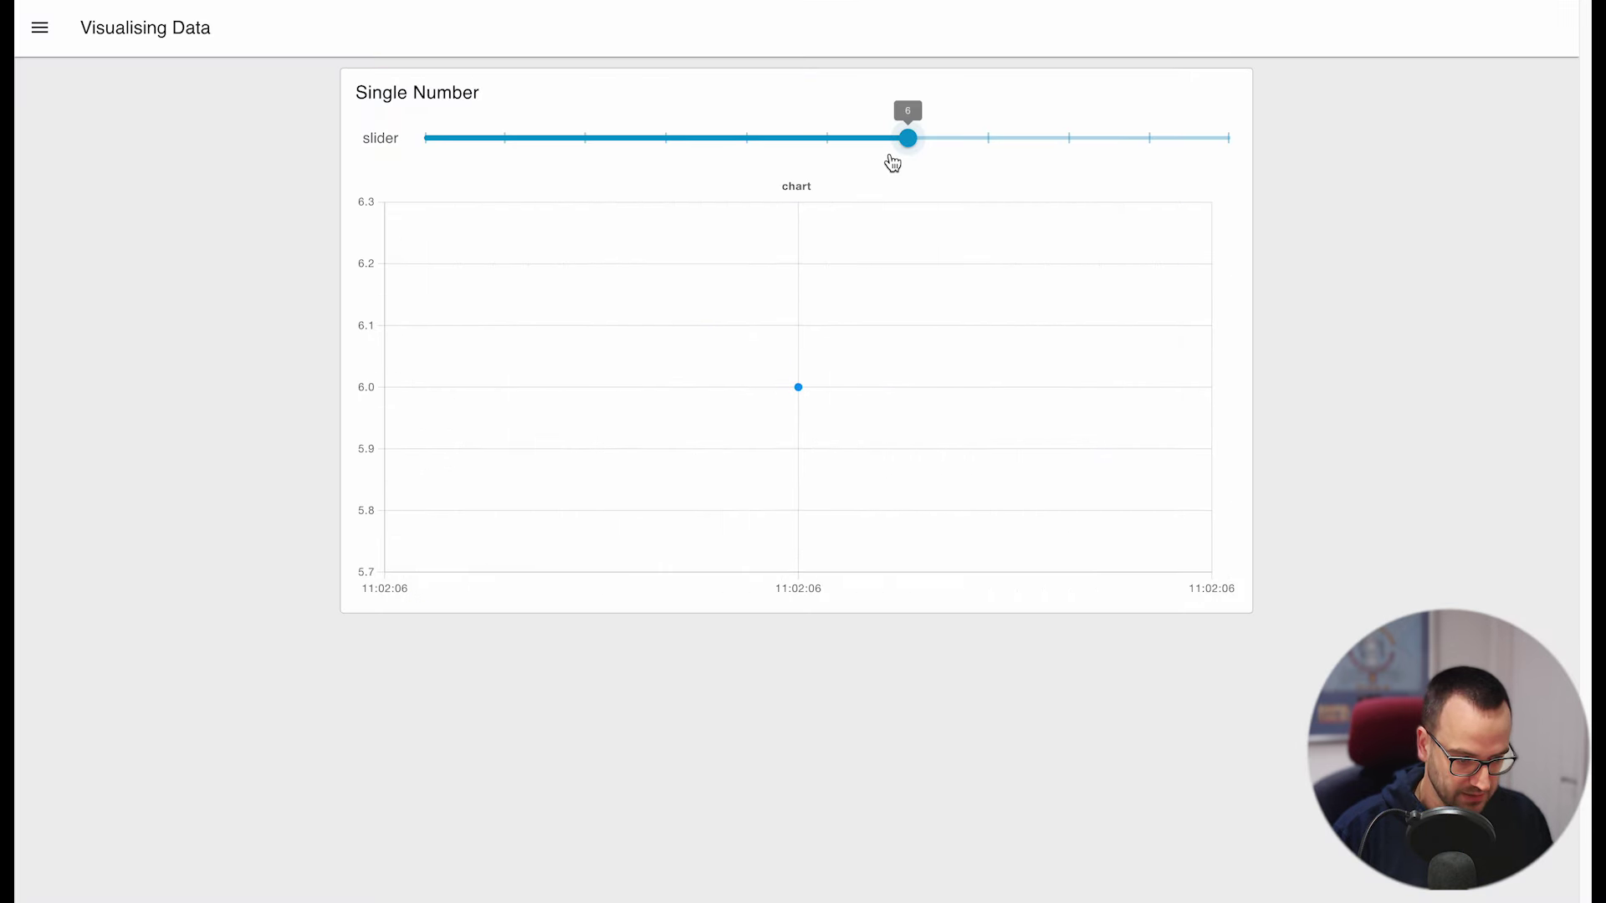
{"action": "left_click", "coordinate": [597, 148]}
{"action": "left_click", "coordinate": [1034, 153]}
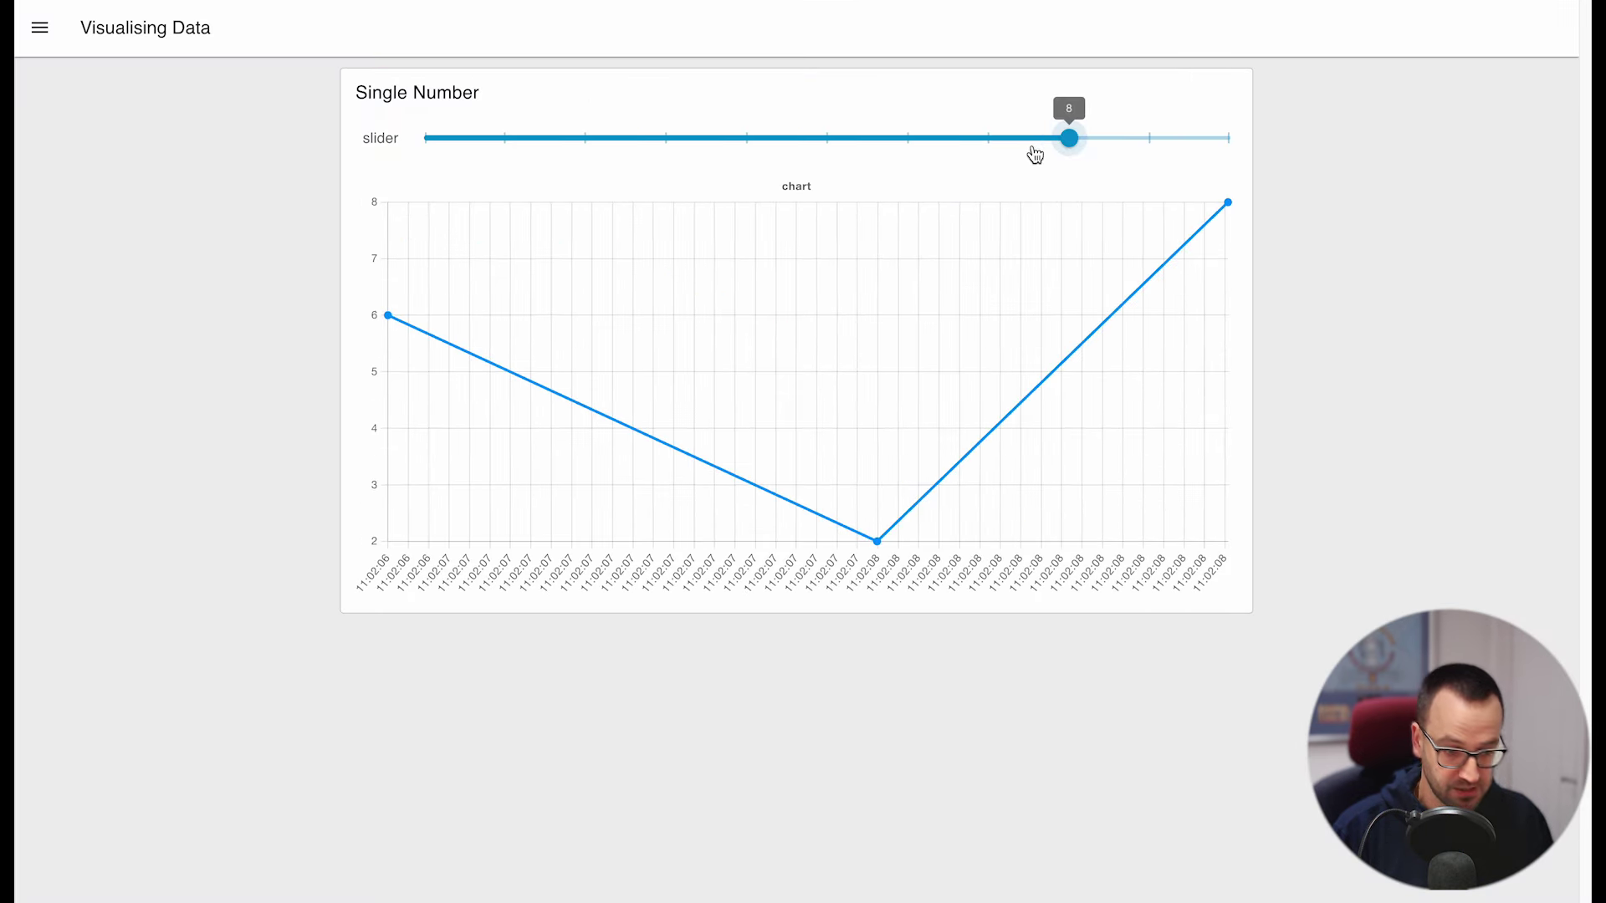
{"action": "left_click", "coordinate": [930, 156]}
{"action": "left_click_drag", "start_coordinate": [930, 156], "coordinate": [726, 123]}
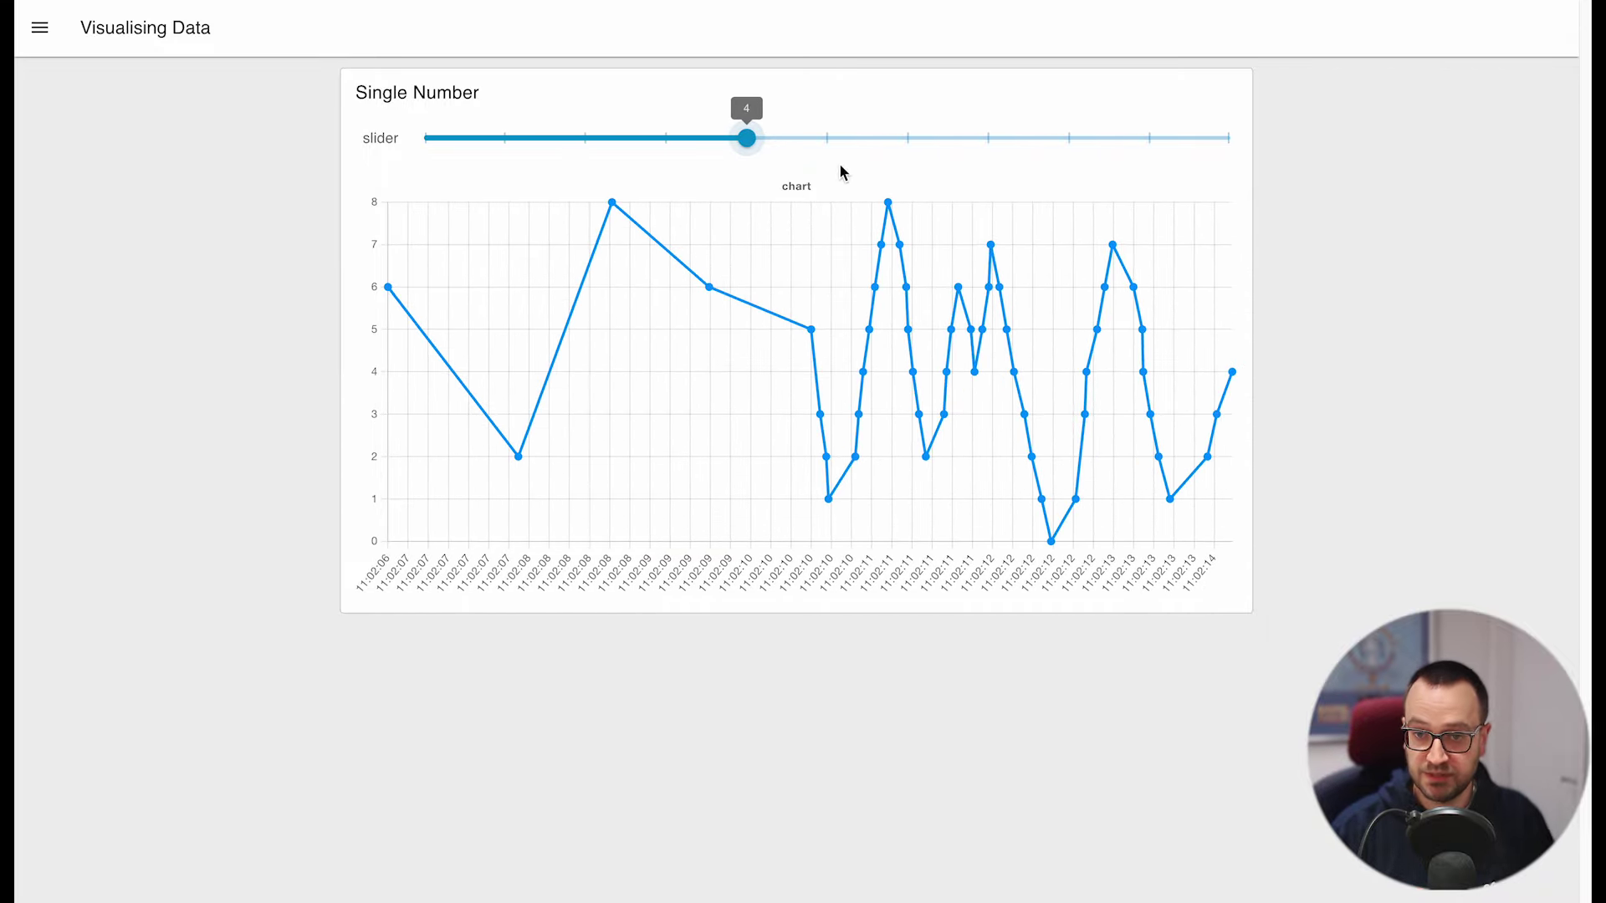
{"action": "left_click", "coordinate": [1096, 146]}
{"action": "left_click", "coordinate": [719, 135]}
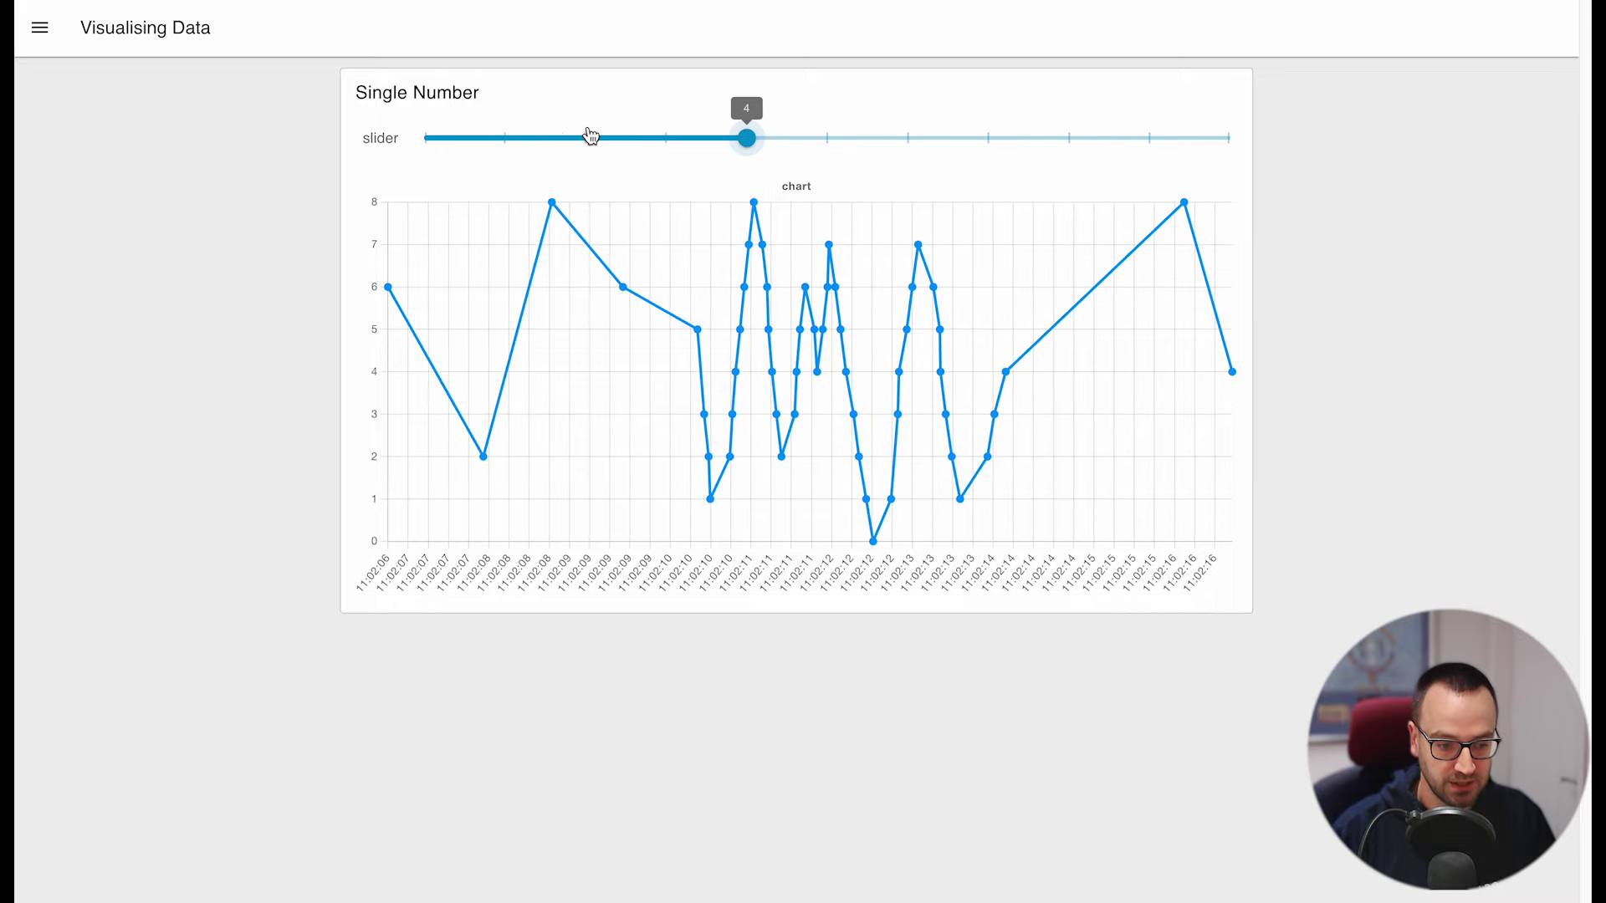
{"action": "left_click", "coordinate": [498, 134]}
{"action": "left_click", "coordinate": [910, 141]}
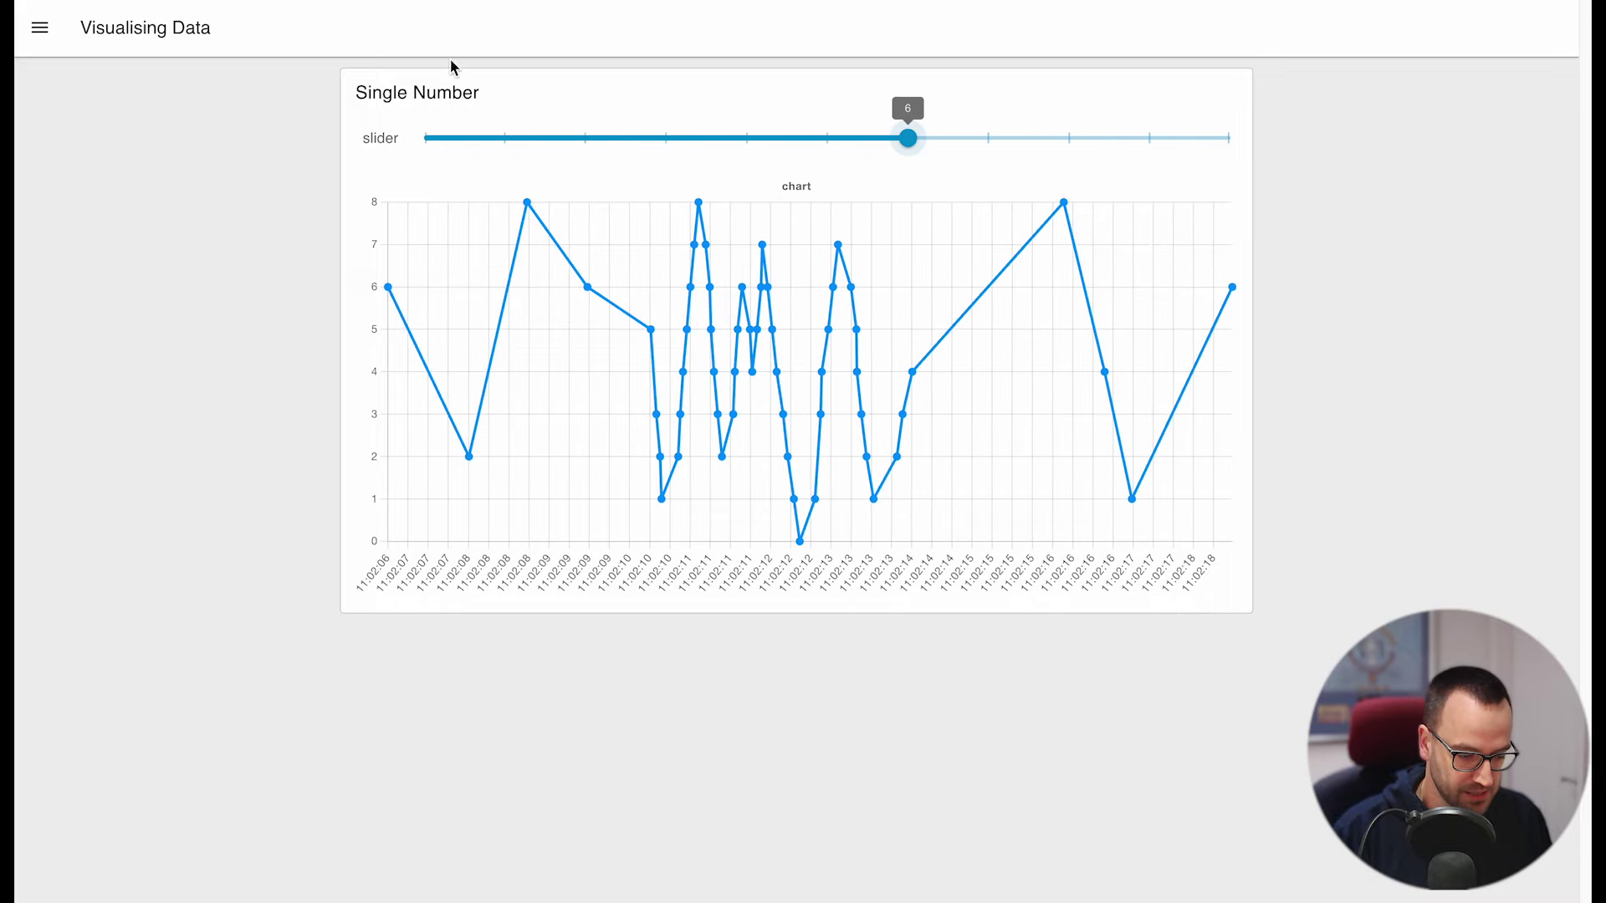
Return to the flow editor, show the debug messages and activate the debug 1 node
{"action": "key", "text": "ctrl+shift+Tab"}
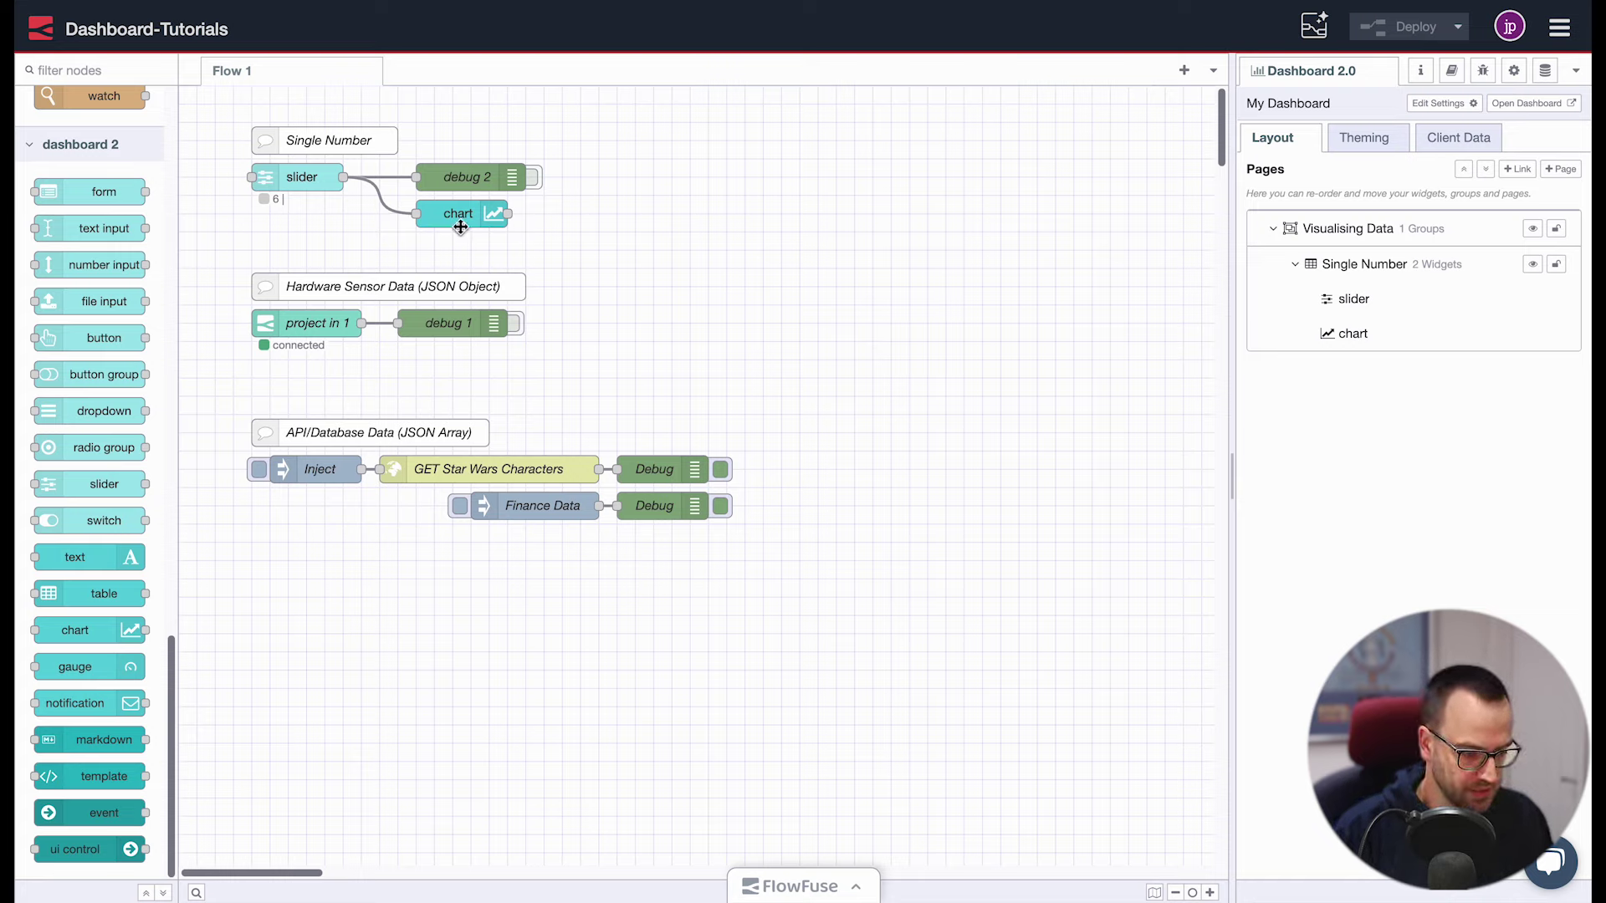
{"action": "left_click", "coordinate": [1483, 70]}
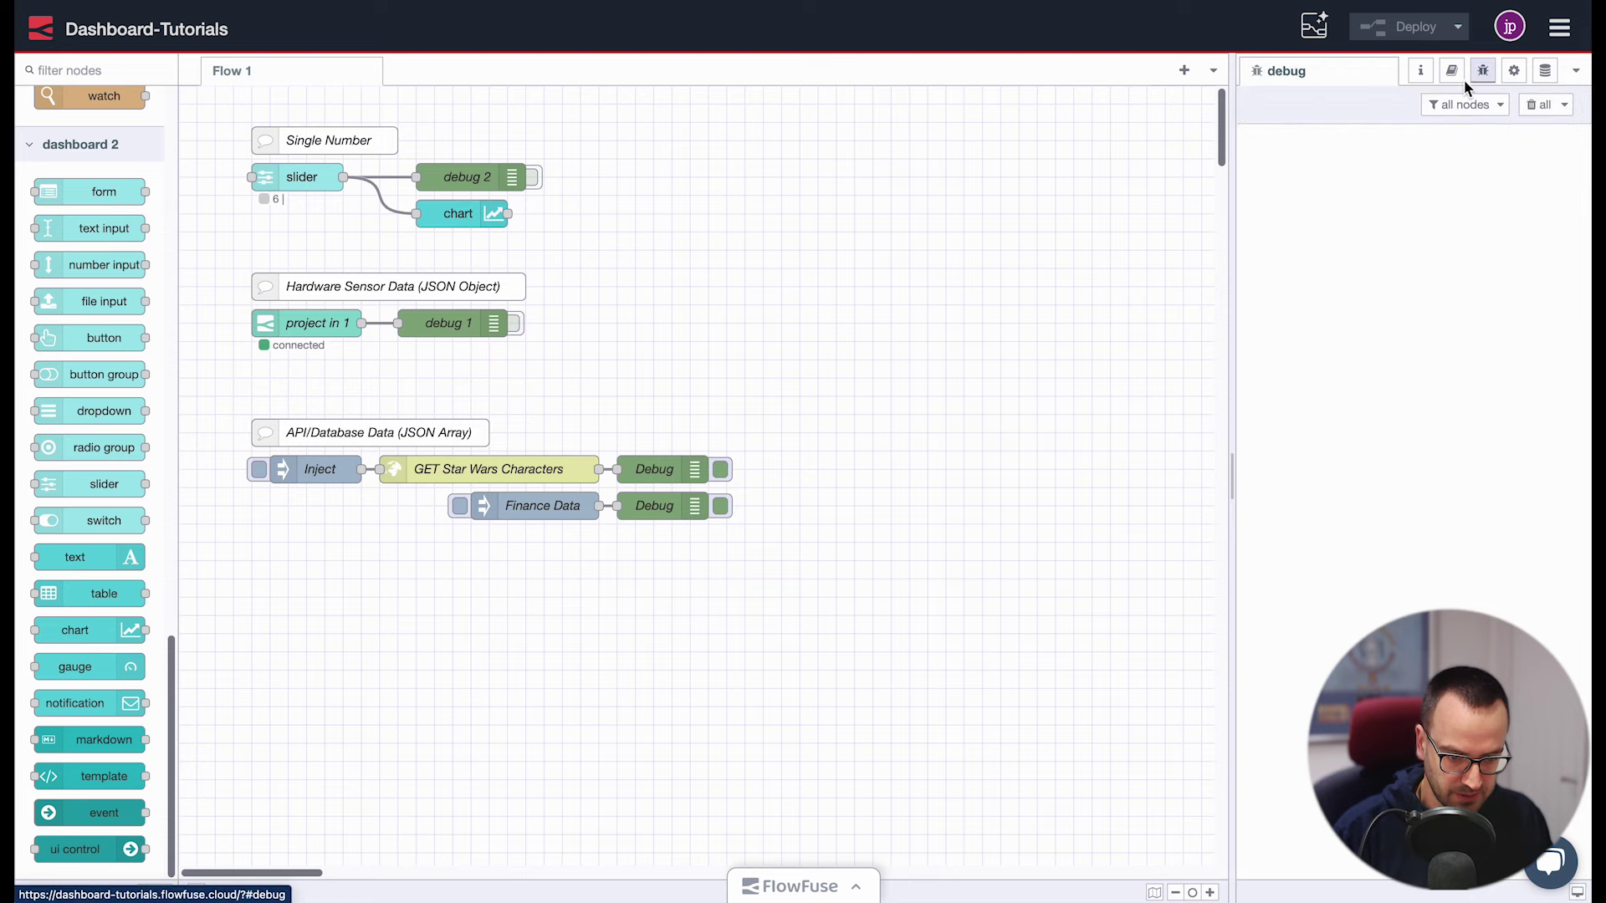
{"action": "left_click", "coordinate": [516, 325]}
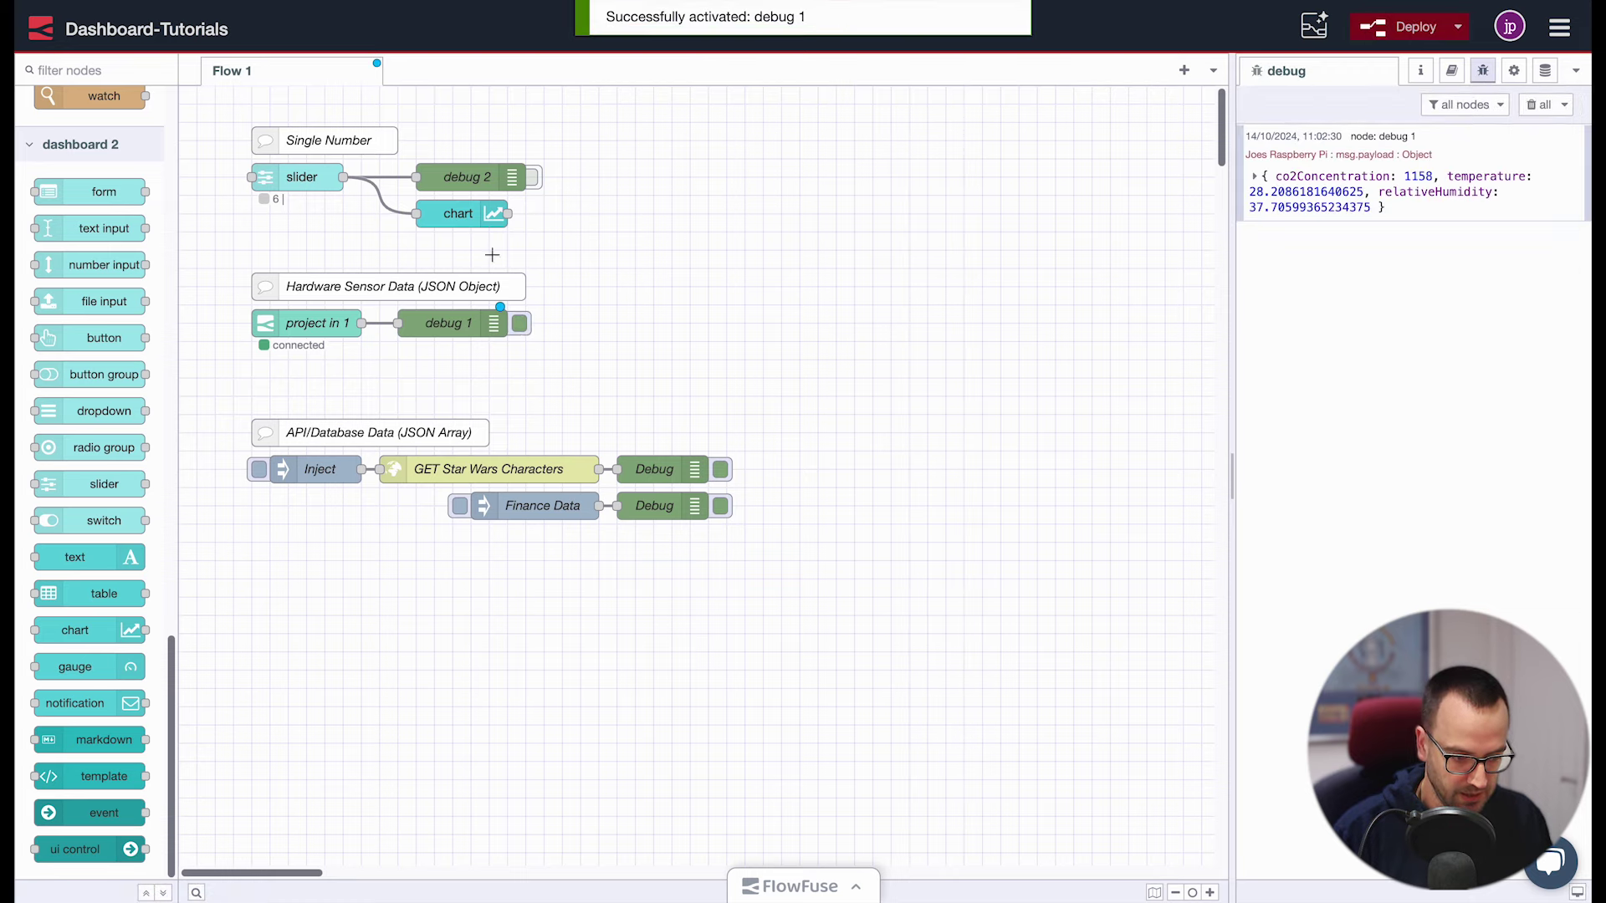
Place a copy of the chart node directly below debug 1 and wire the project in 1 node to it
{"action": "left_click", "coordinate": [491, 222]}
{"action": "key", "text": "ctrl+c"}
{"action": "key", "text": "ctrl+v"}
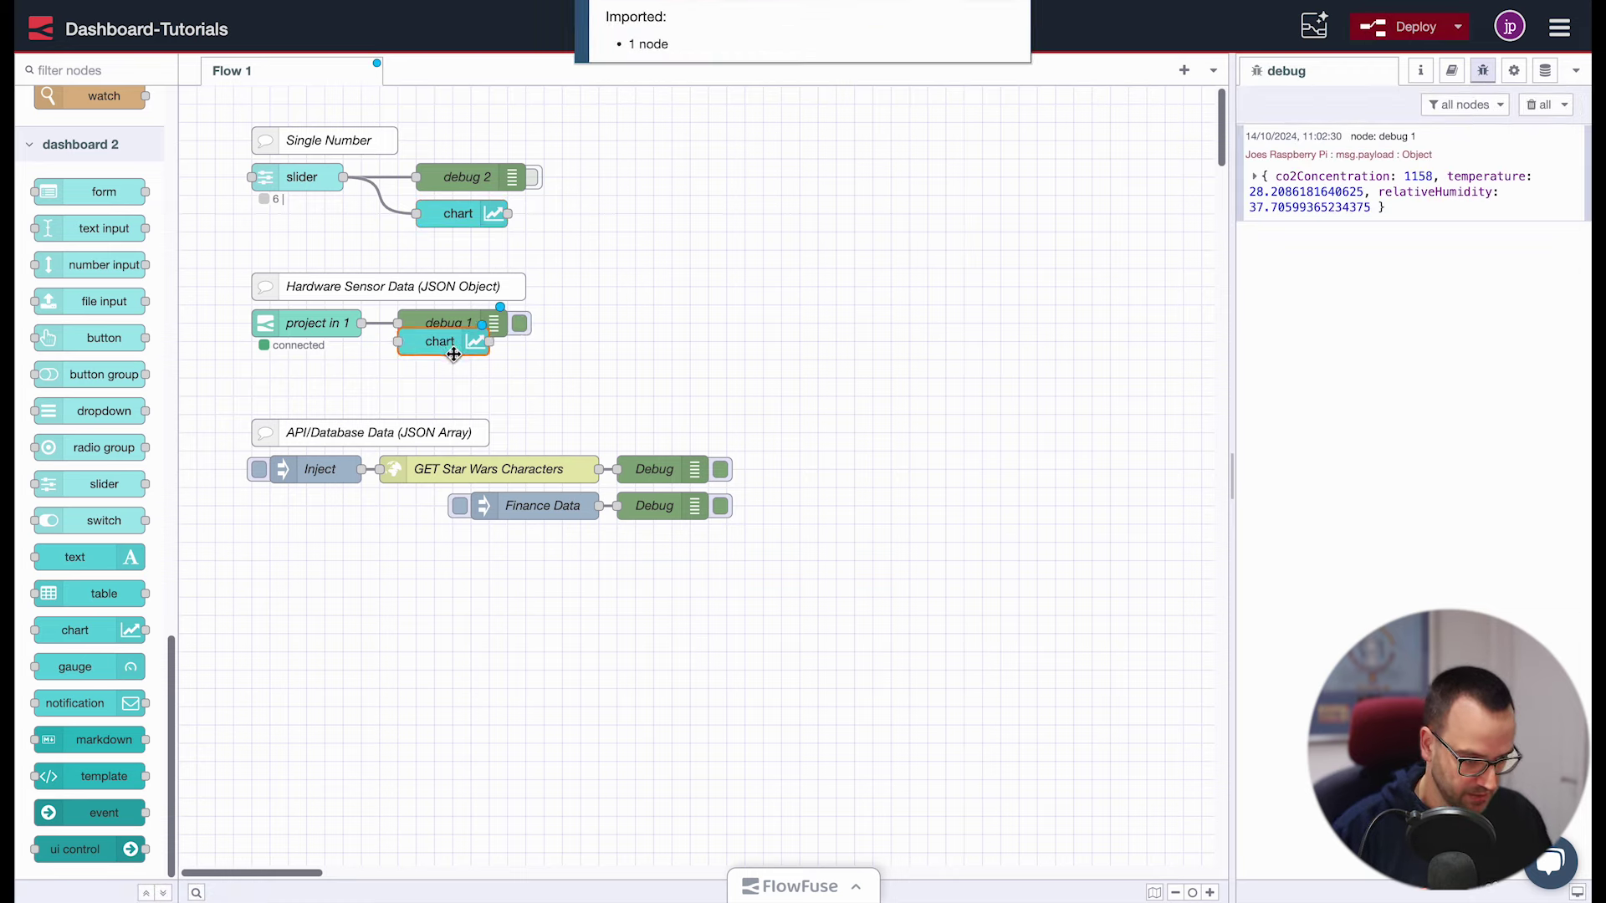
{"action": "left_click", "coordinate": [441, 369]}
{"action": "left_click_drag", "start_coordinate": [362, 325], "coordinate": [407, 361]}
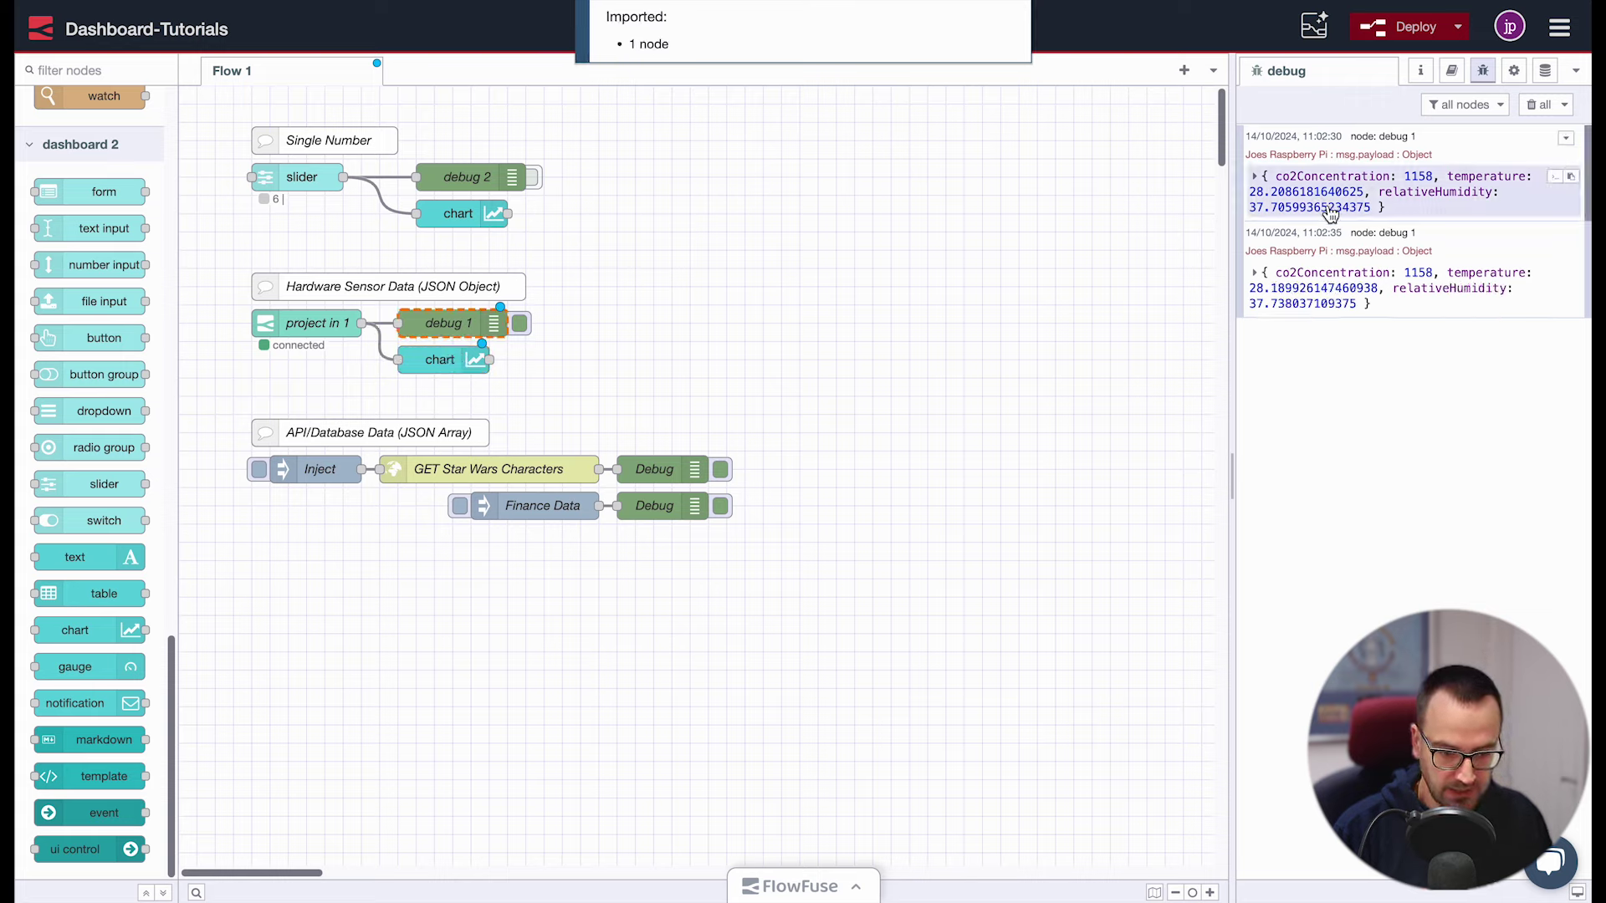
Examine a sensor message's fields, and set the copied chart's Y property to msg.payload.co2Concentration
{"action": "left_click", "coordinate": [1321, 279]}
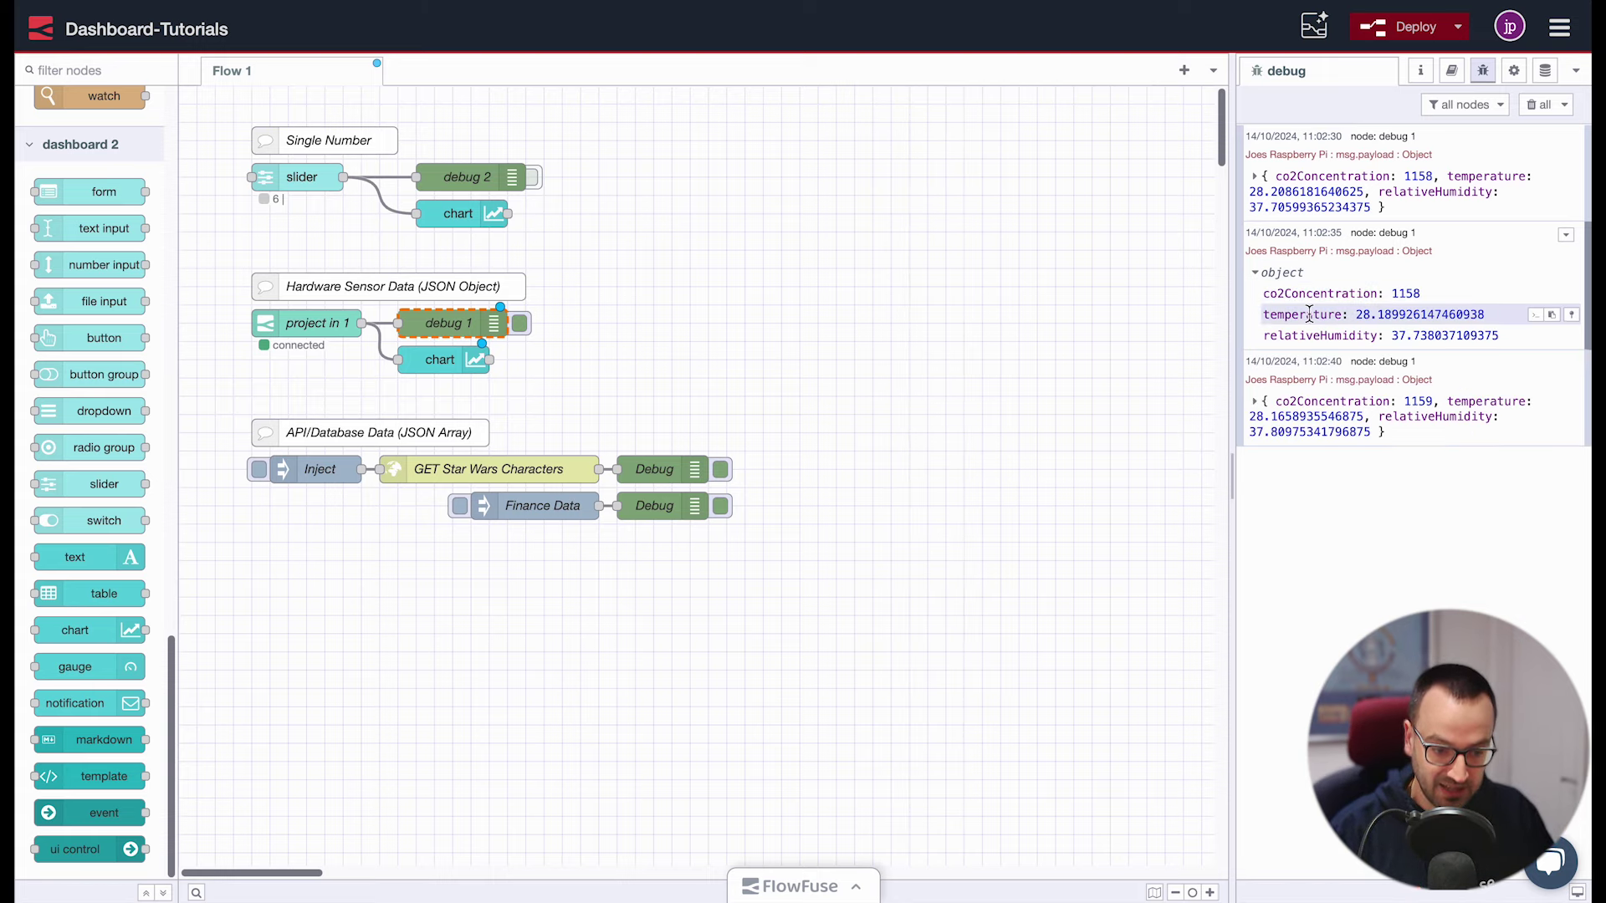
{"action": "double_click", "coordinate": [485, 358]}
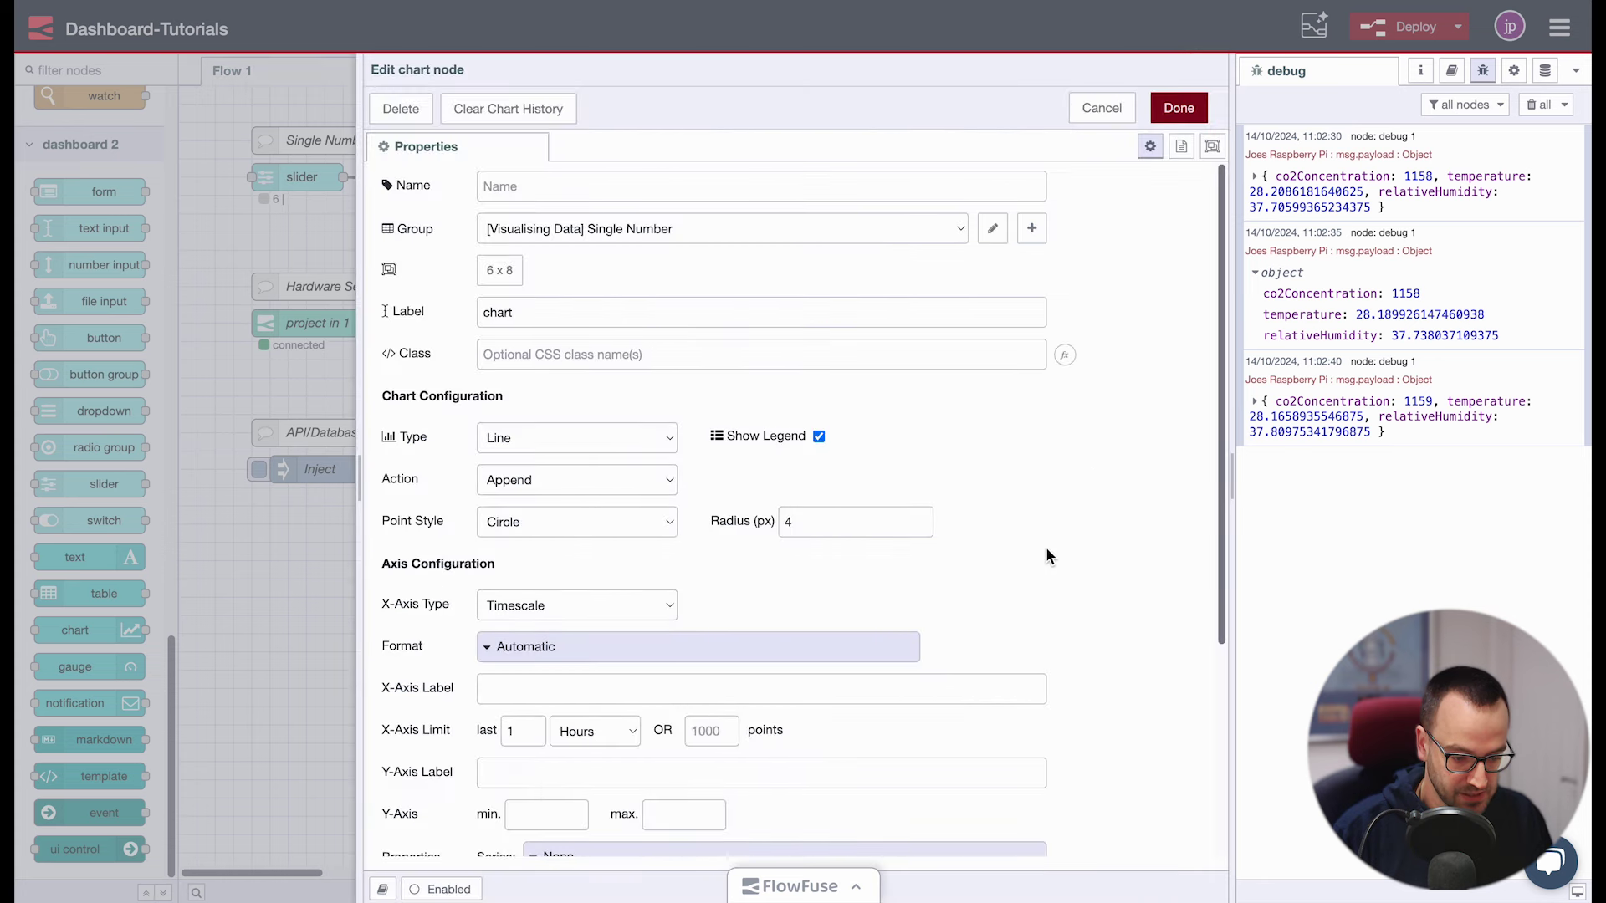
{"action": "scroll", "coordinate": [1071, 548], "scroll_direction": "down", "scroll_amount": 4}
{"action": "left_click", "coordinate": [901, 613]}
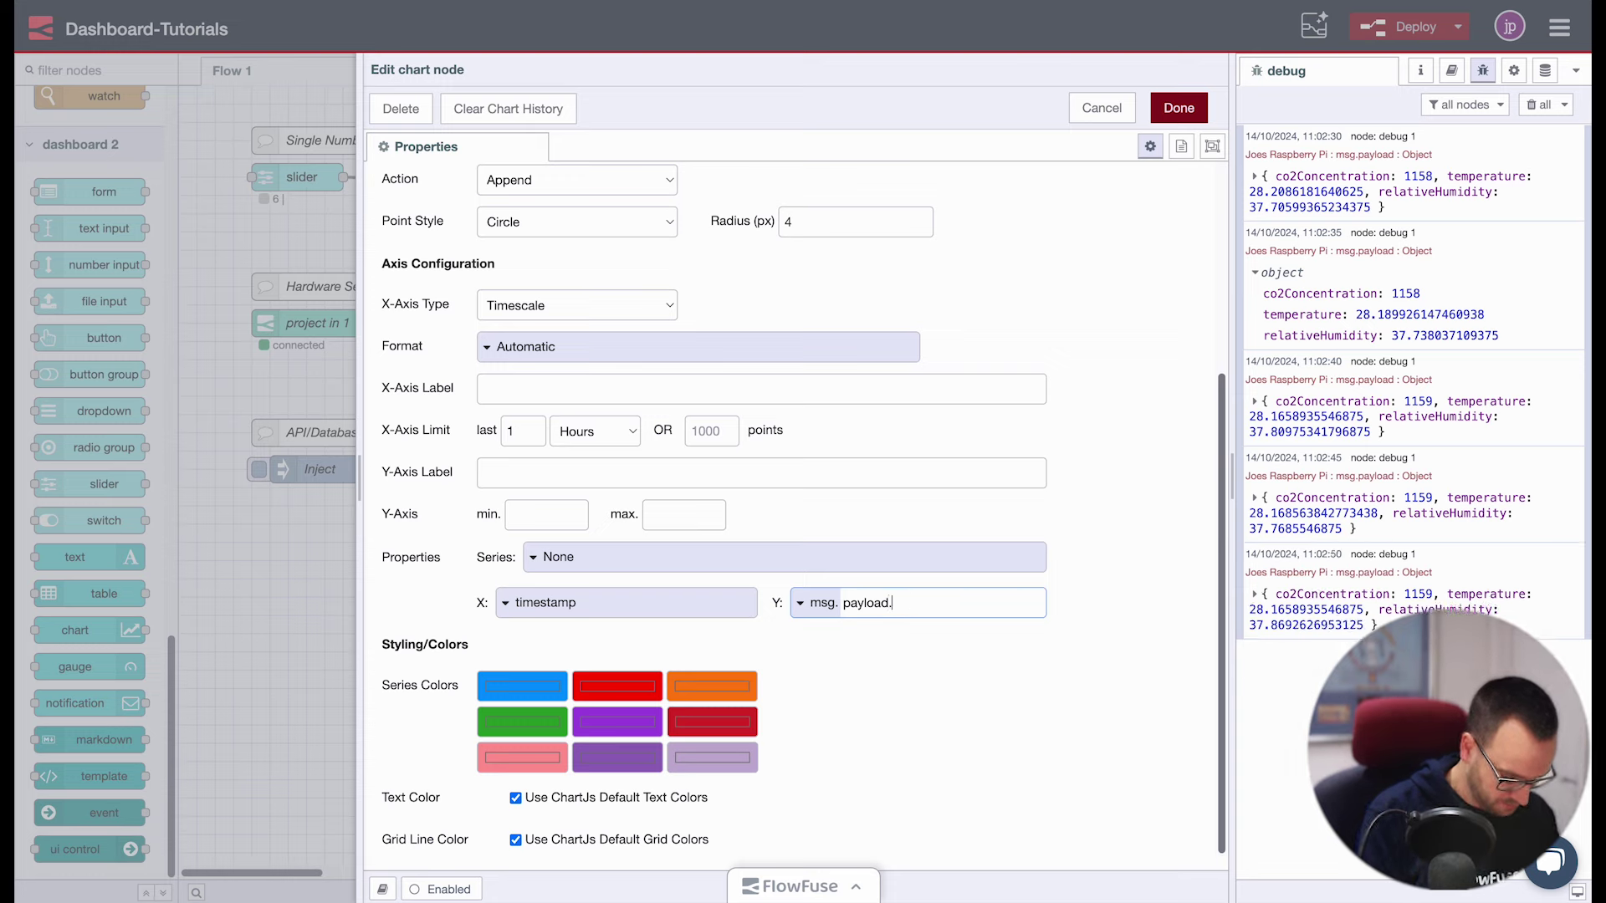
{"action": "type", "text": ".co2Con"}
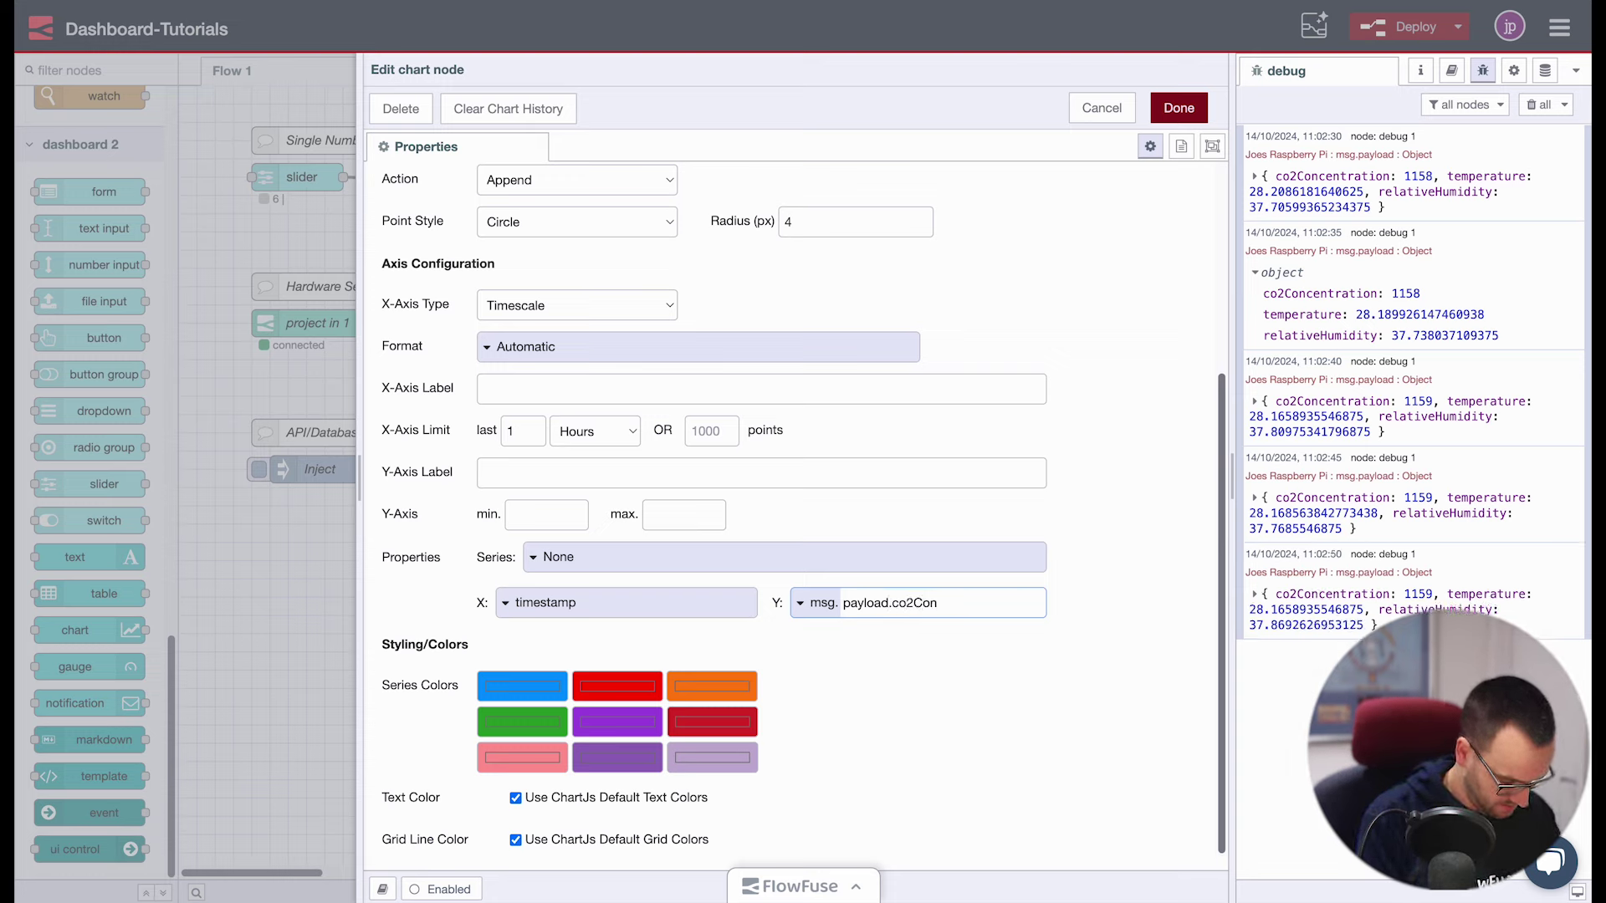
{"action": "type", "text": "centration"}
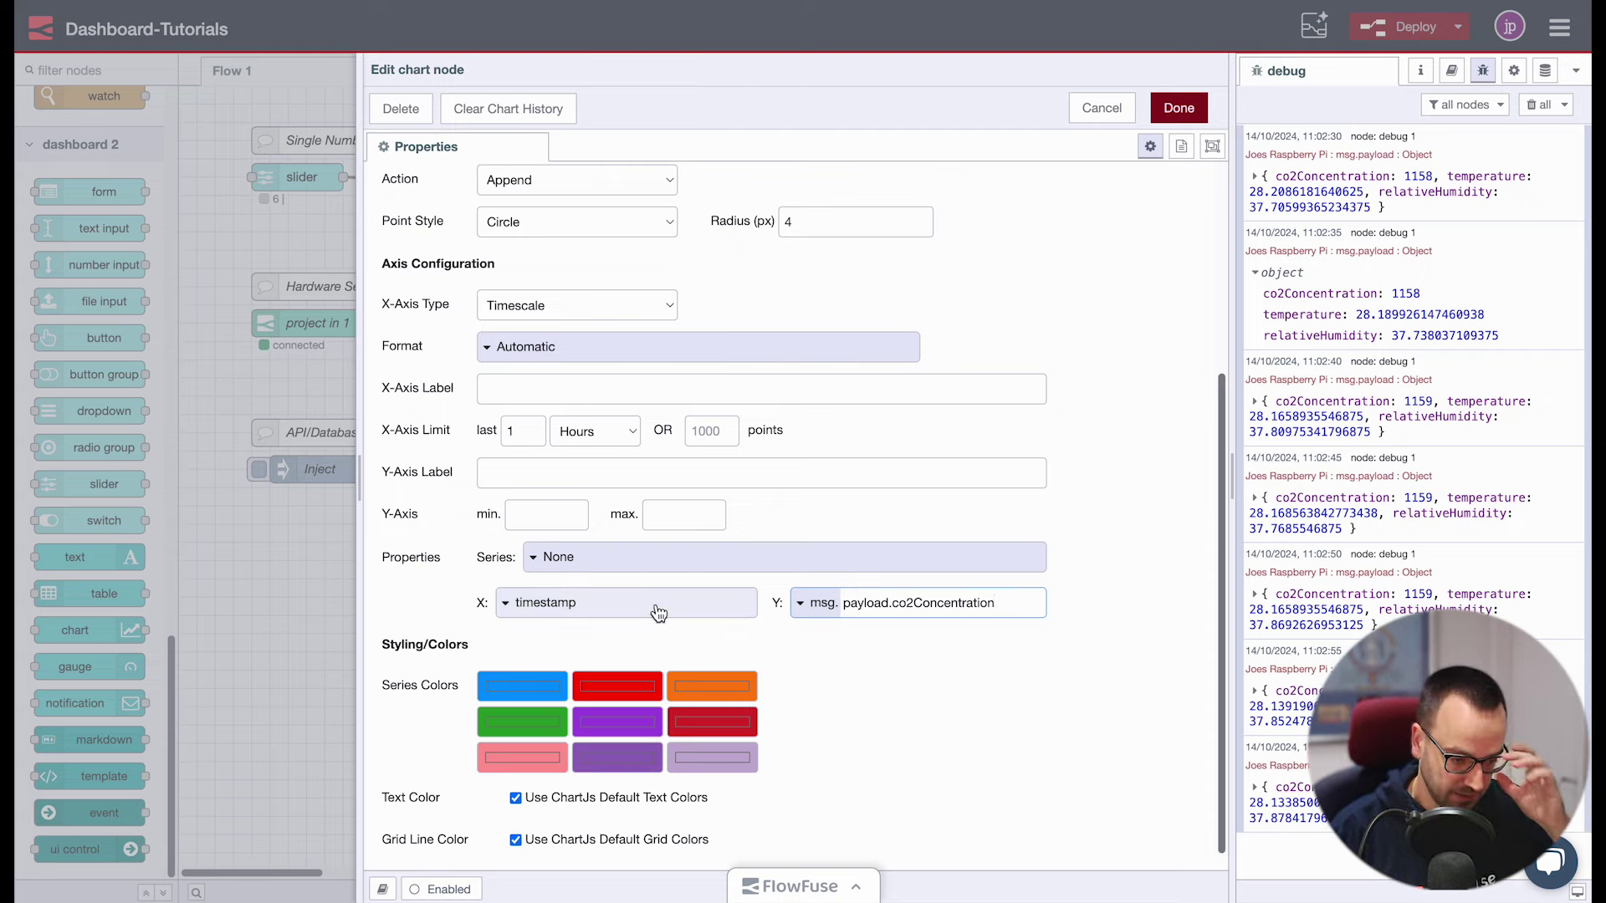
{"action": "left_click", "coordinate": [1179, 111]}
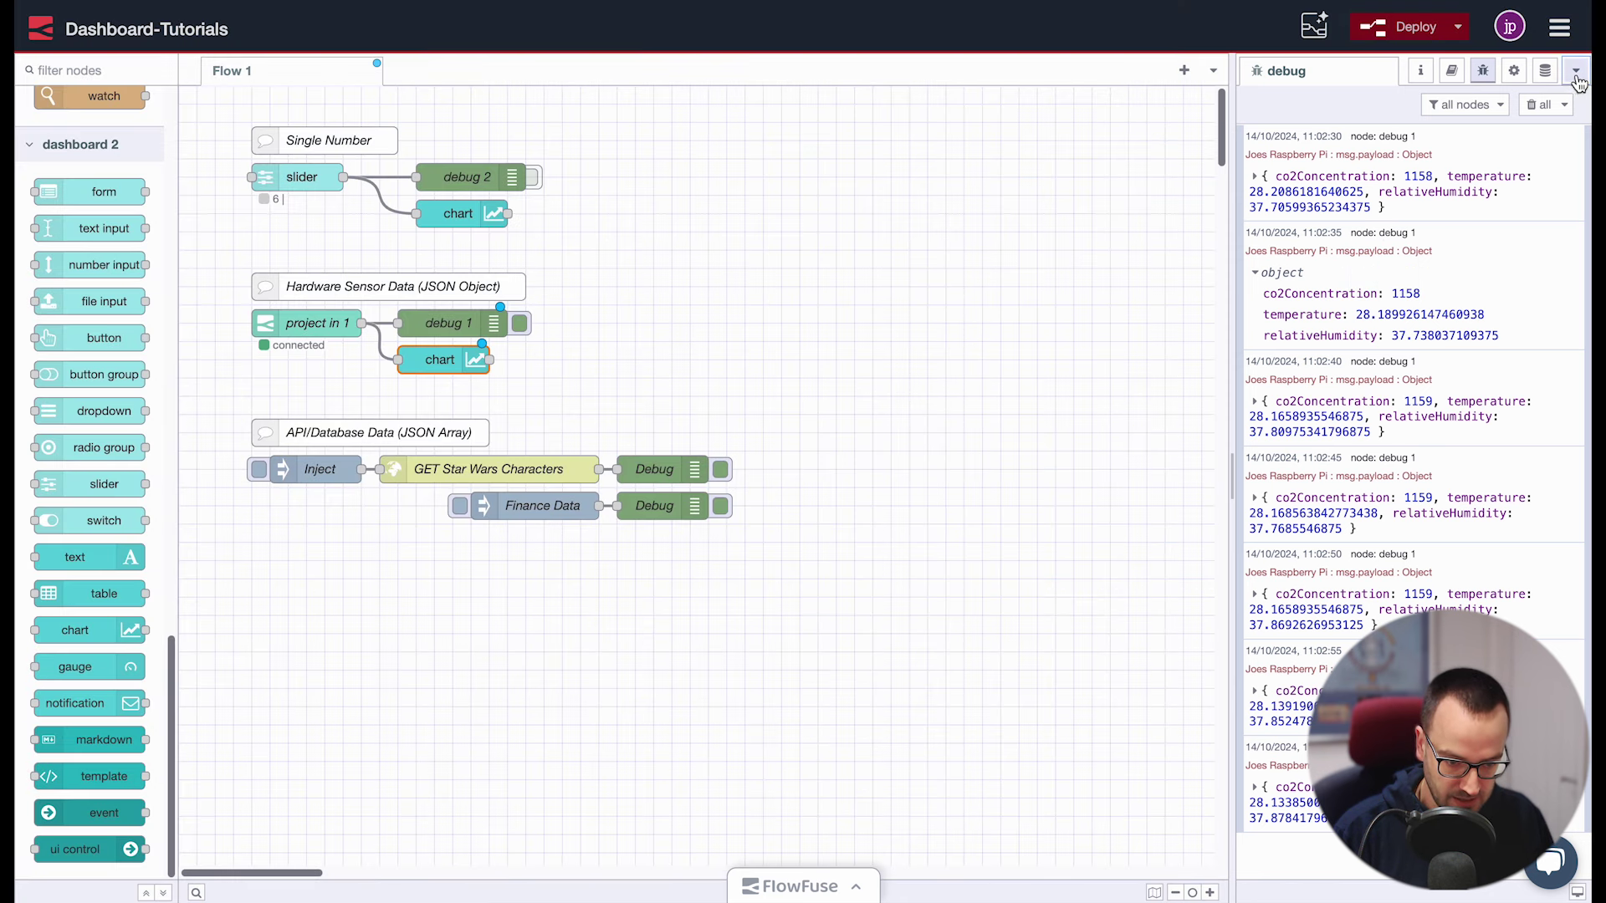
Add a new group to the Visualising Data dashboard page and name it Hardware Data
{"action": "left_click", "coordinate": [1576, 72]}
{"action": "left_click", "coordinate": [1470, 222]}
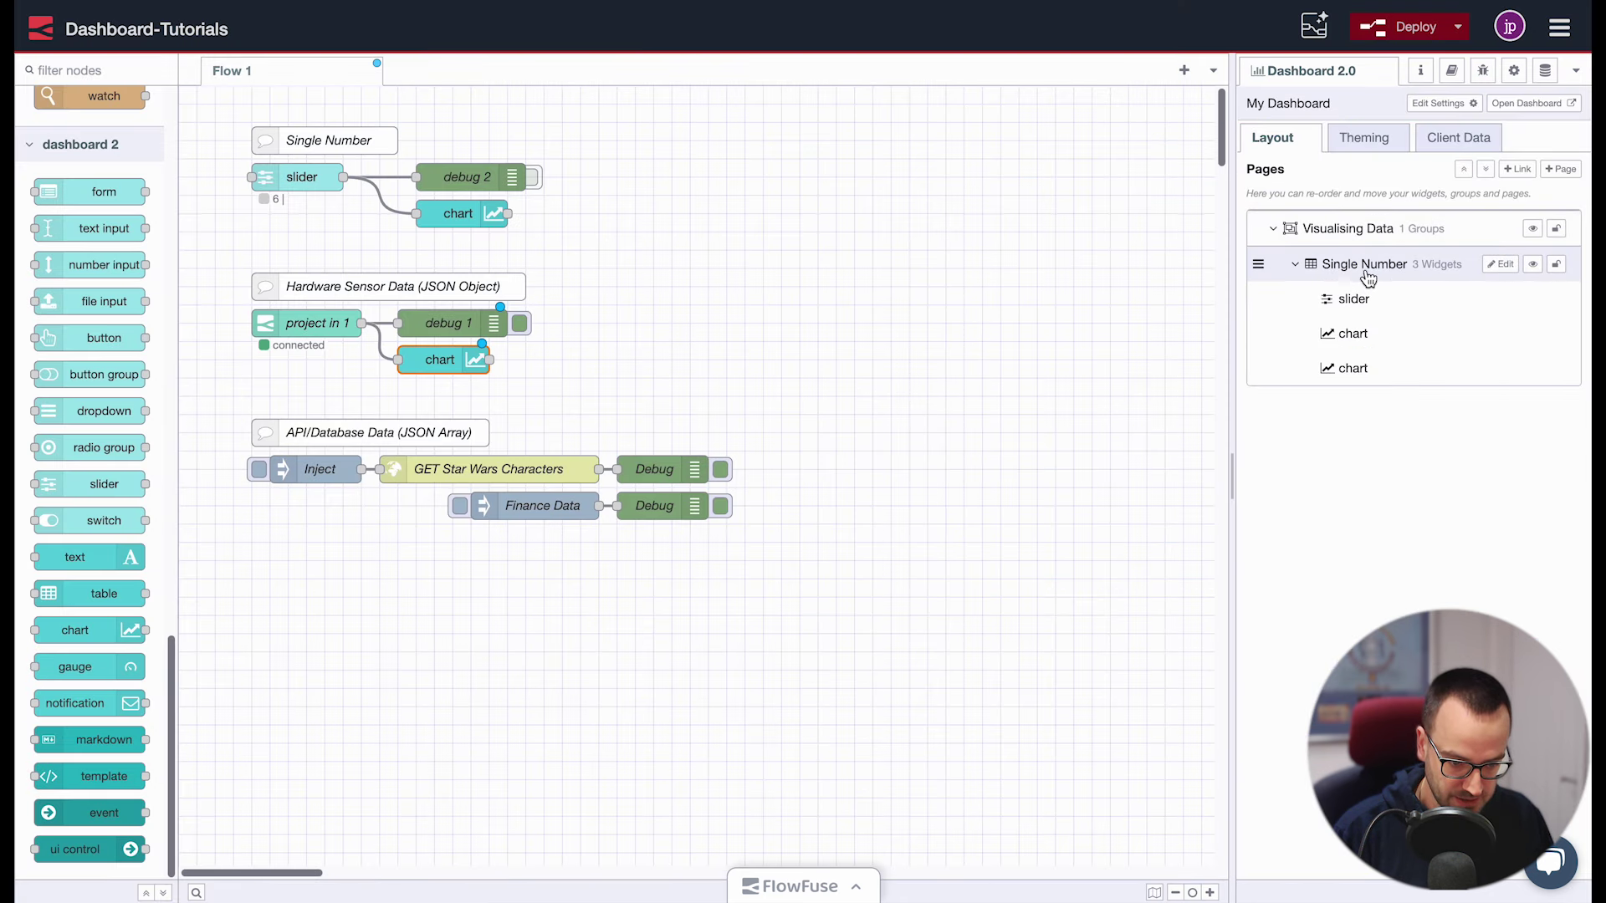
{"action": "left_click", "coordinate": [1492, 230]}
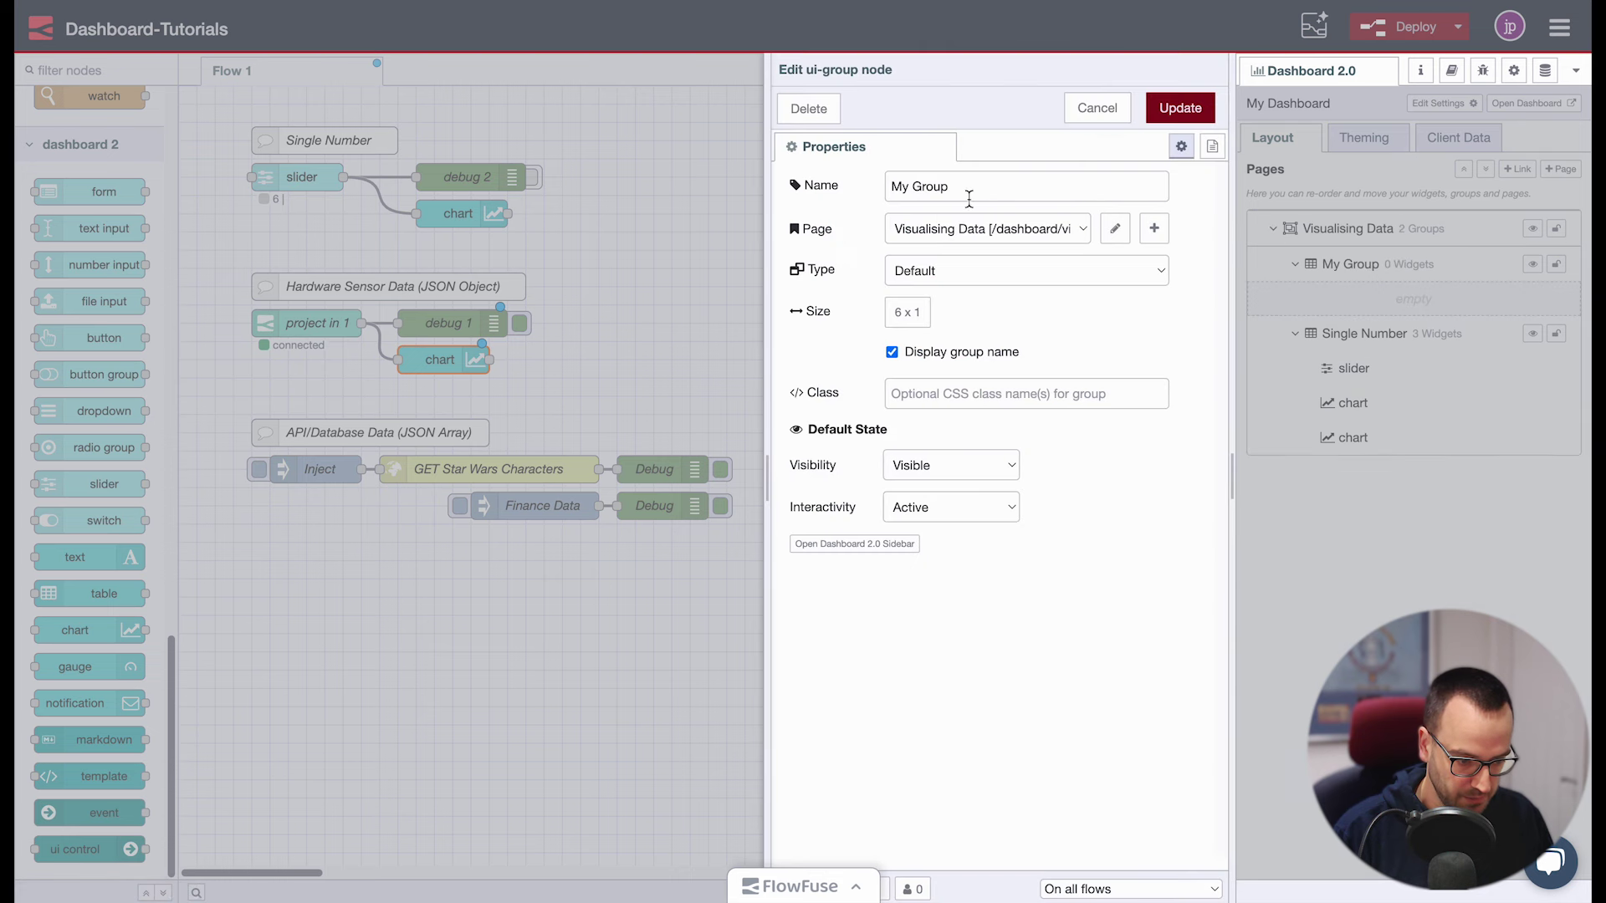
{"action": "triple_click", "coordinate": [970, 200]}
{"action": "type", "text": "H"}
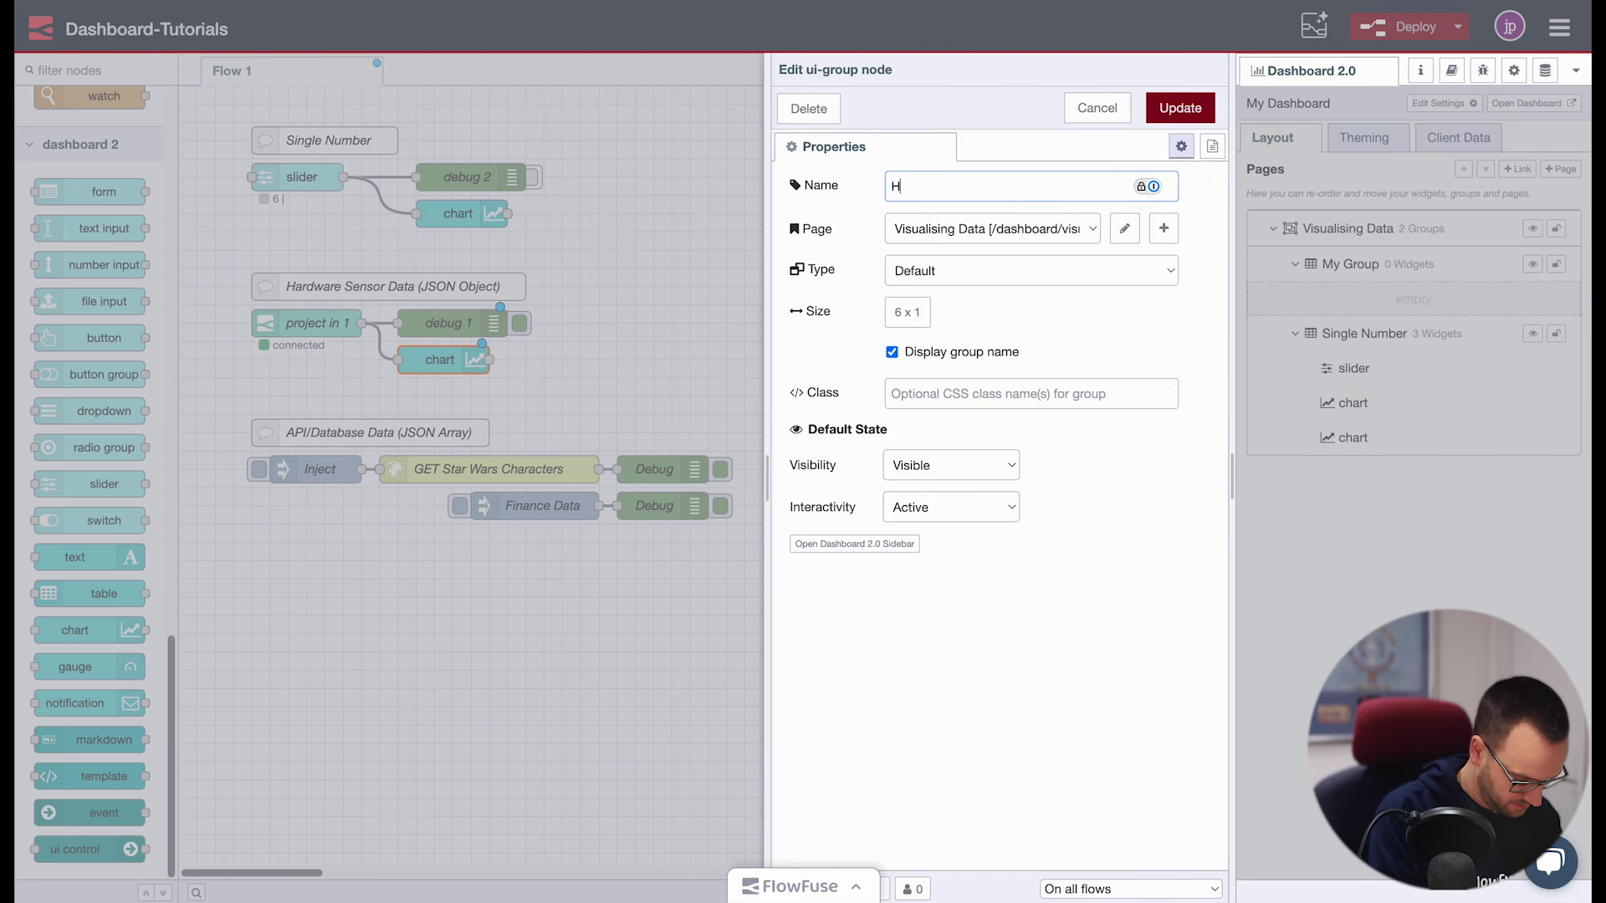
{"action": "type", "text": "ardware Data"}
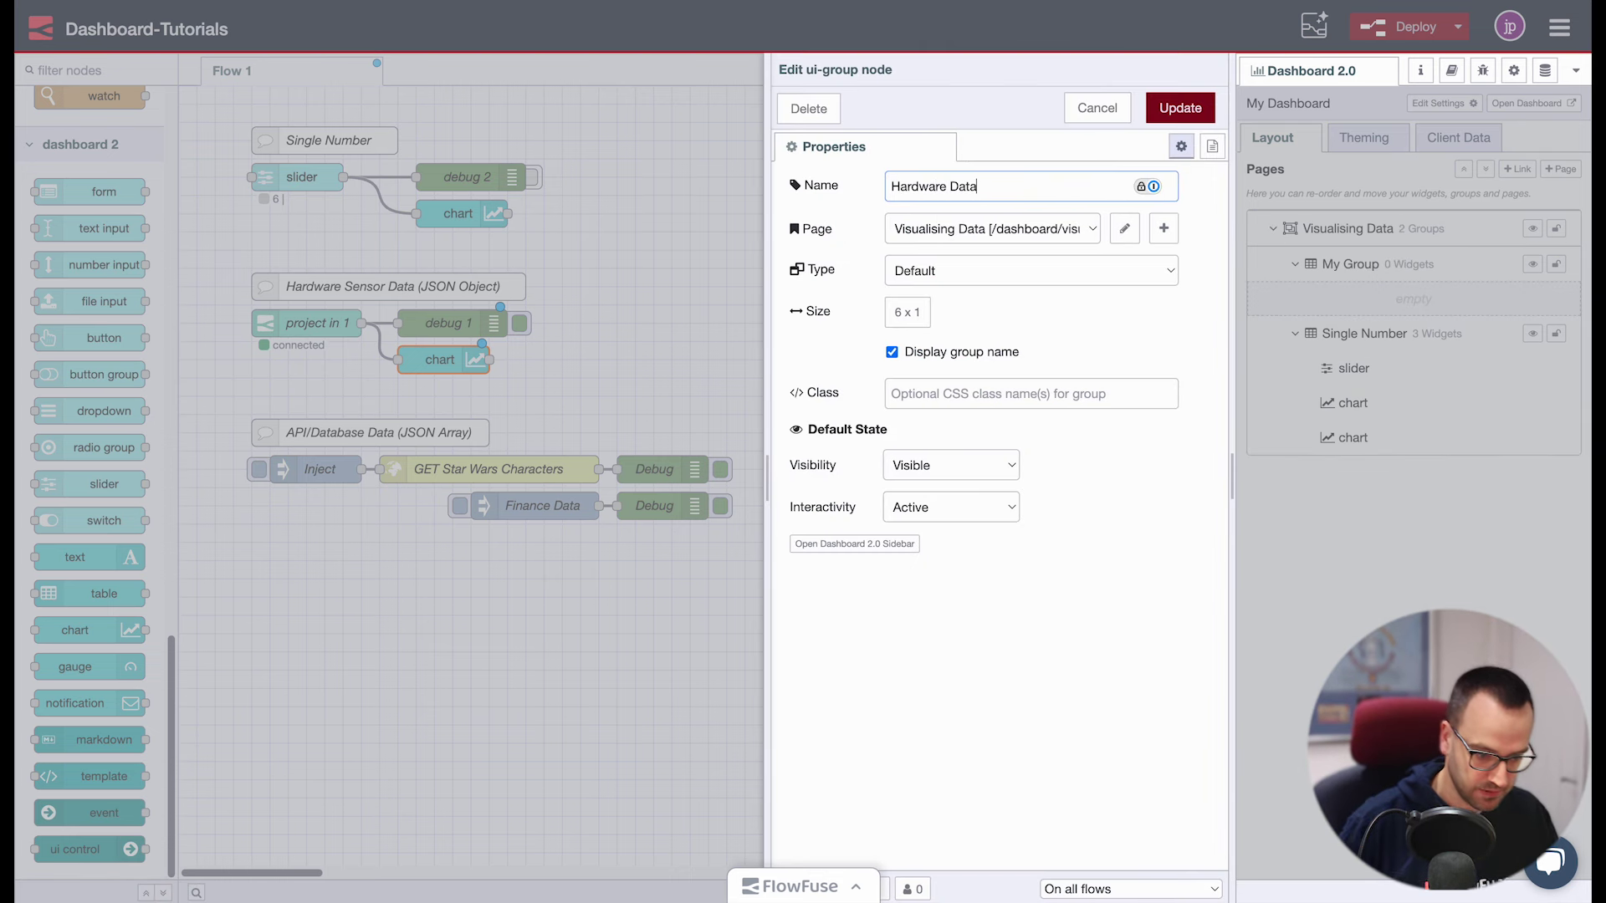
{"action": "left_click", "coordinate": [1205, 121]}
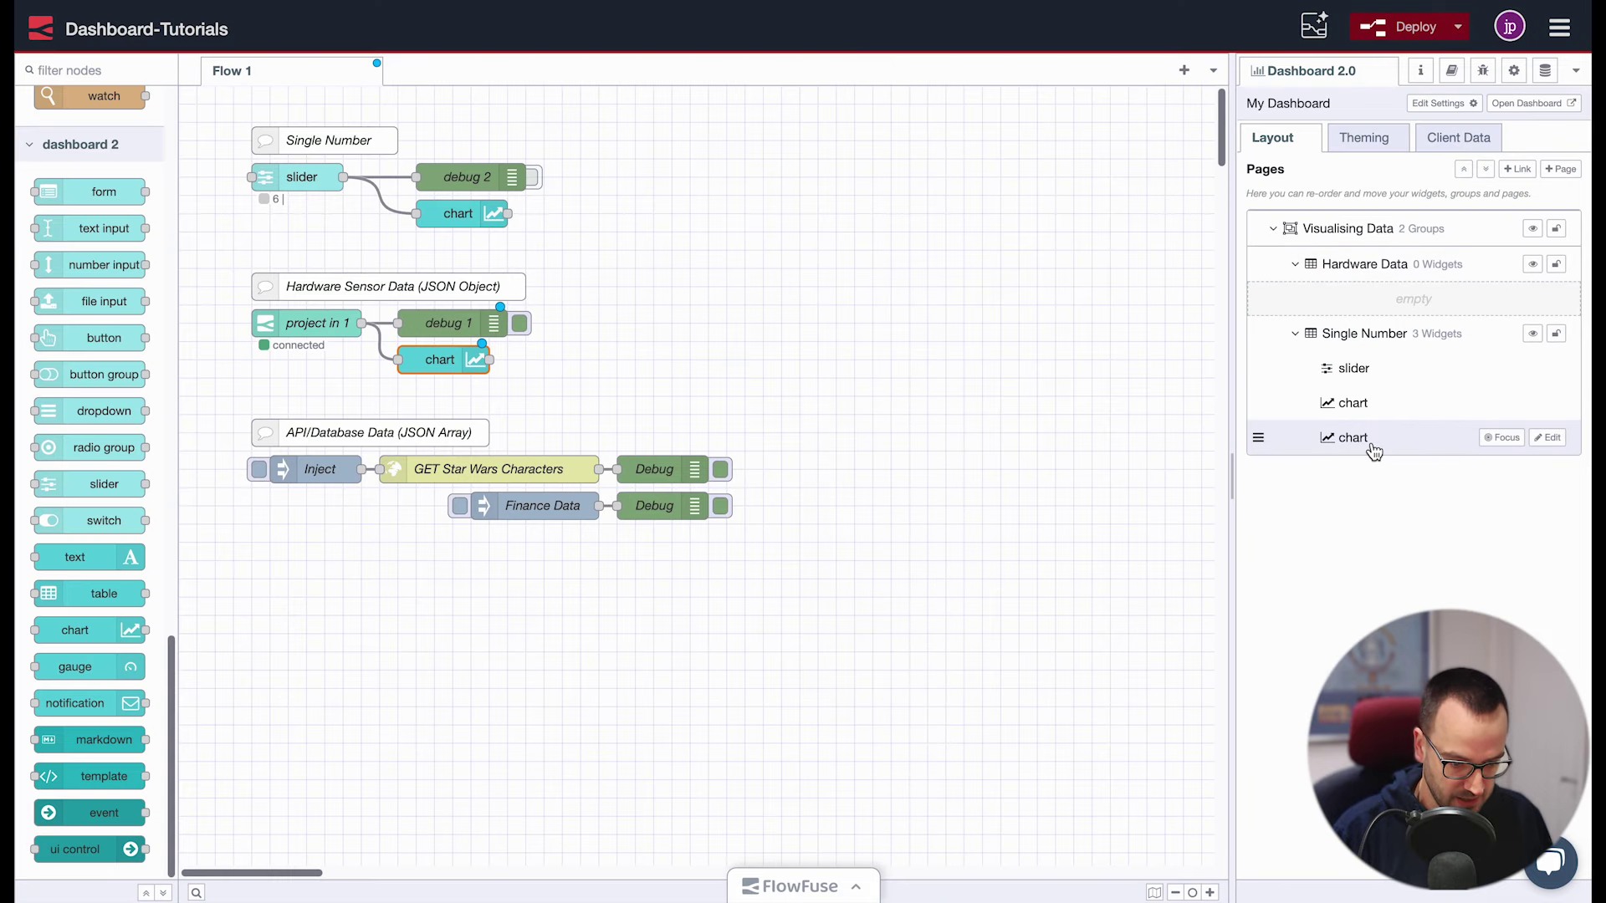
Change the label of the copied chart in the Single Number group to Hardware and deploy the flow
{"action": "left_click", "coordinate": [1547, 439]}
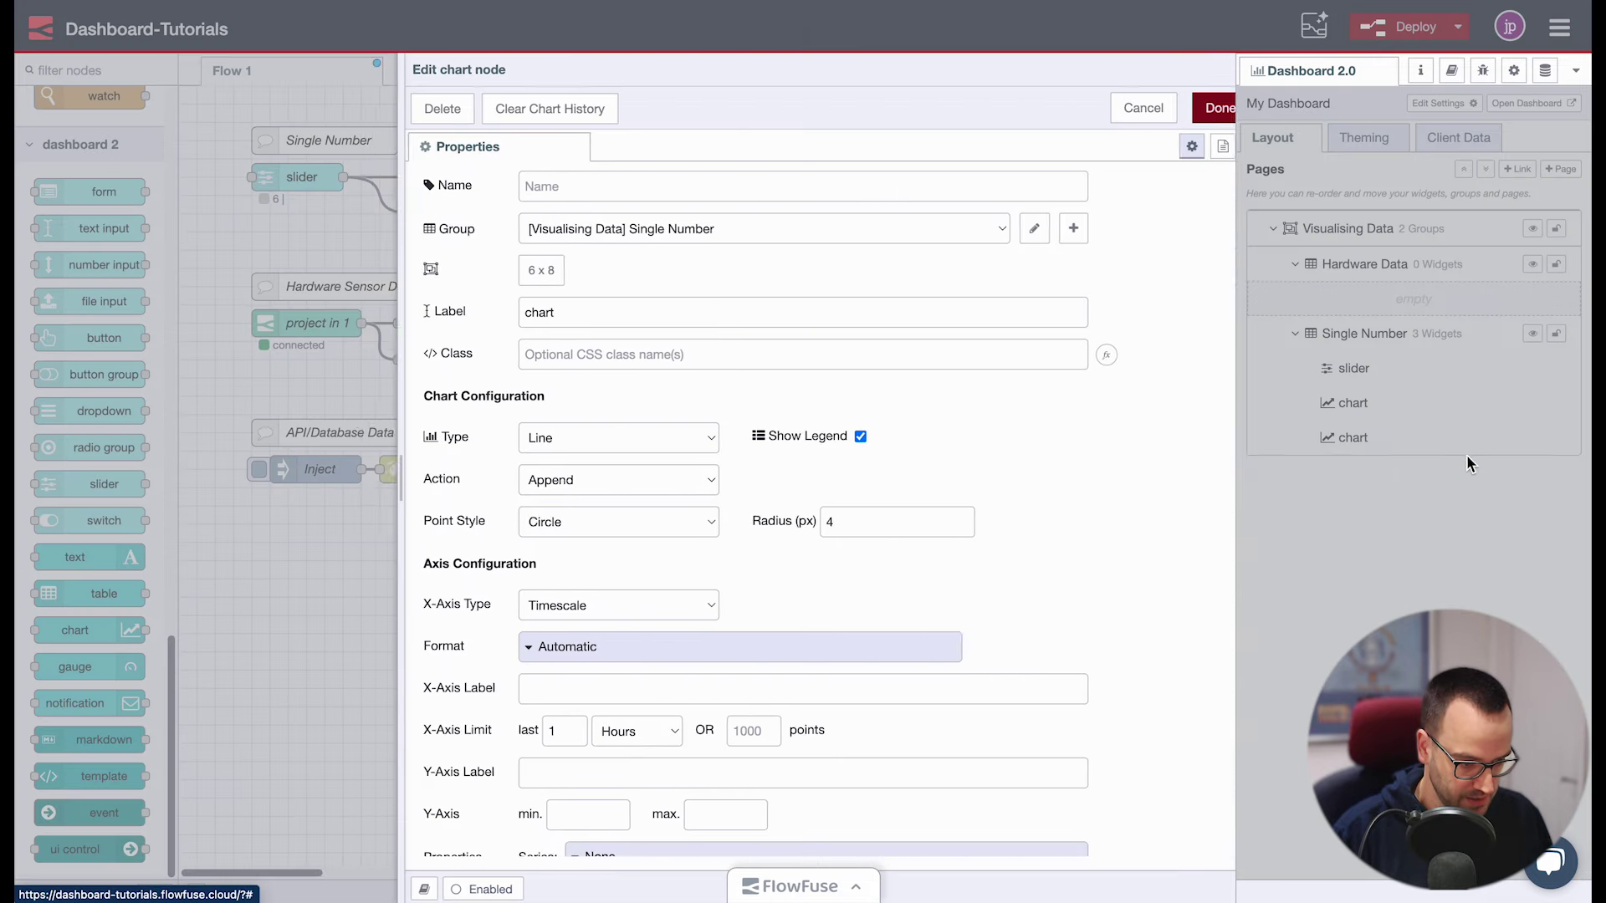
{"action": "double_click", "coordinate": [501, 313]}
{"action": "type", "text": "Har"}
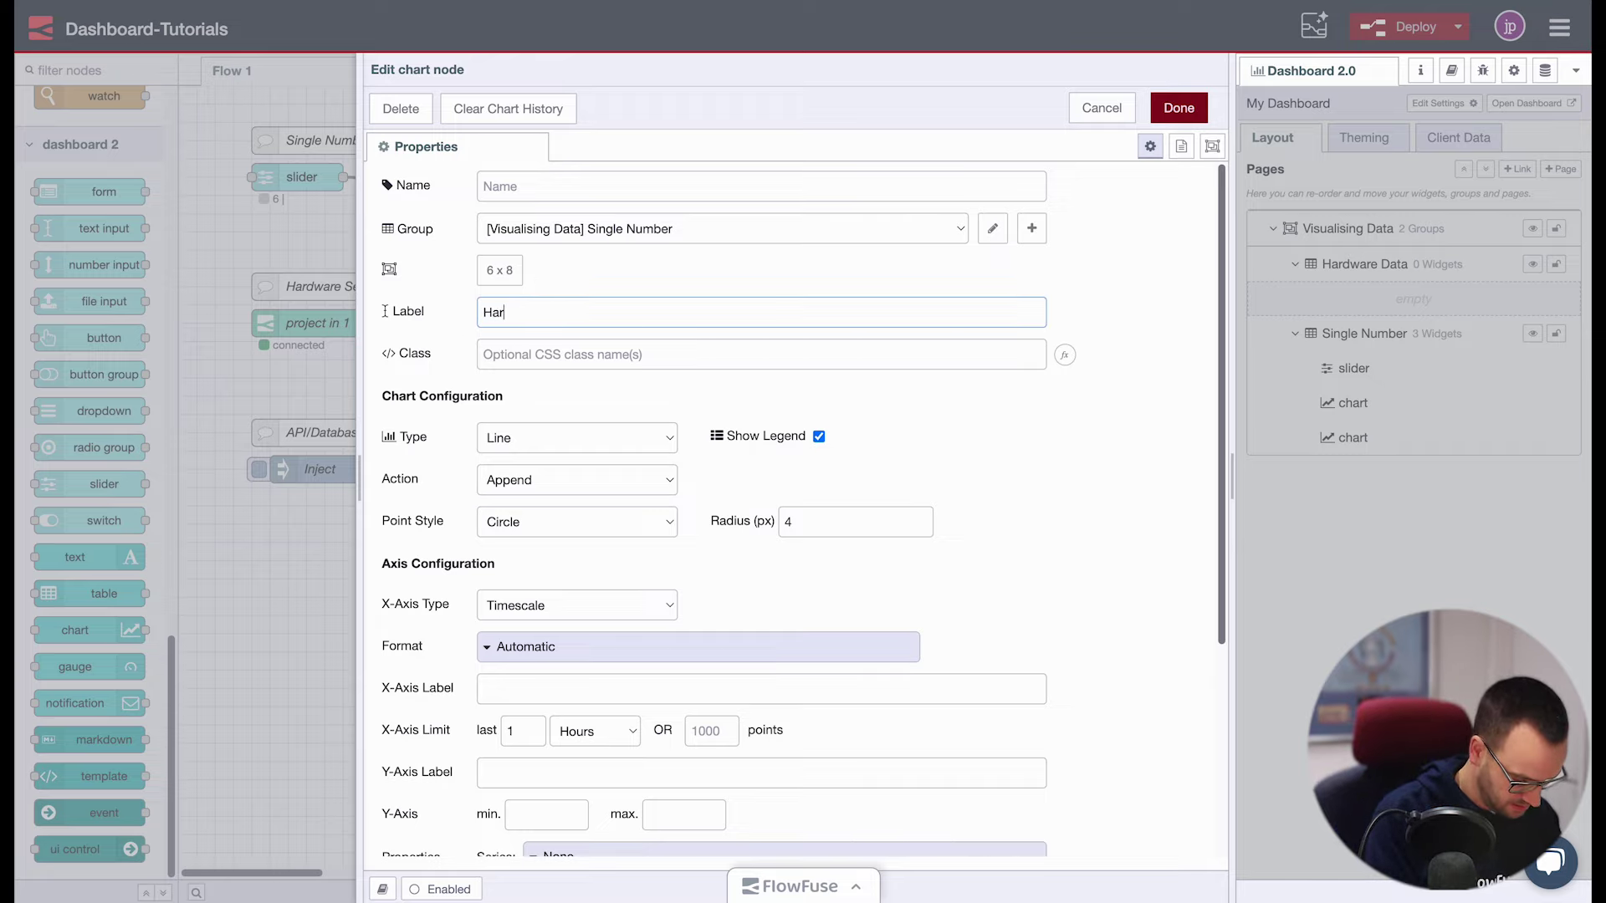
{"action": "type", "text": "dware"}
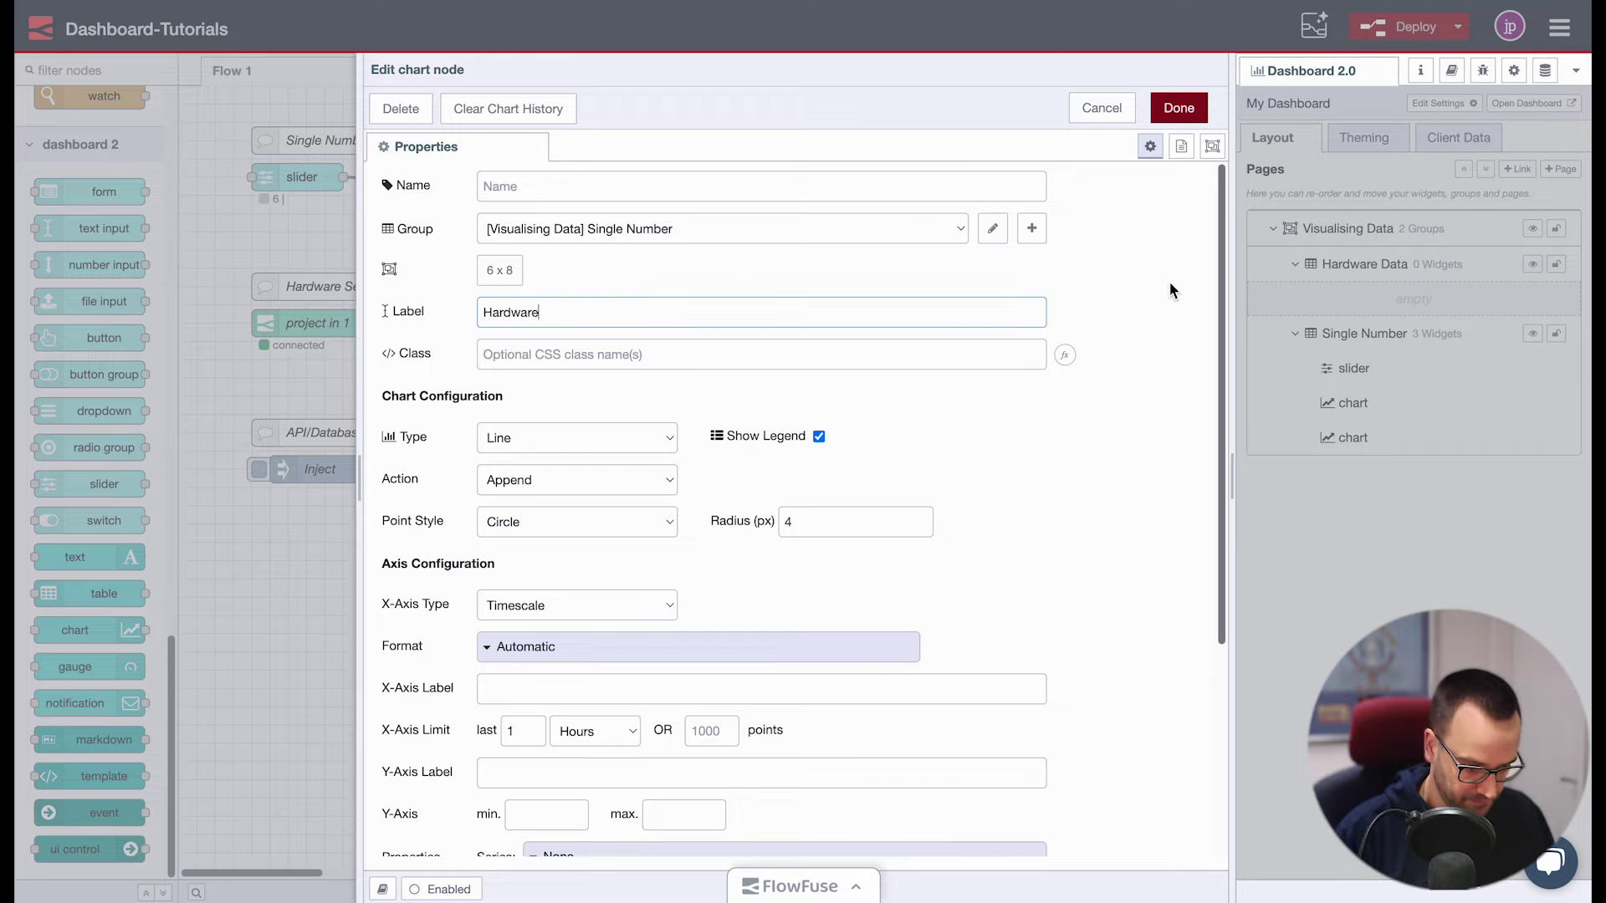
{"action": "scroll", "coordinate": [1146, 317], "scroll_direction": "down", "scroll_amount": 3}
{"action": "scroll", "coordinate": [1098, 360], "scroll_direction": "up", "scroll_amount": 3}
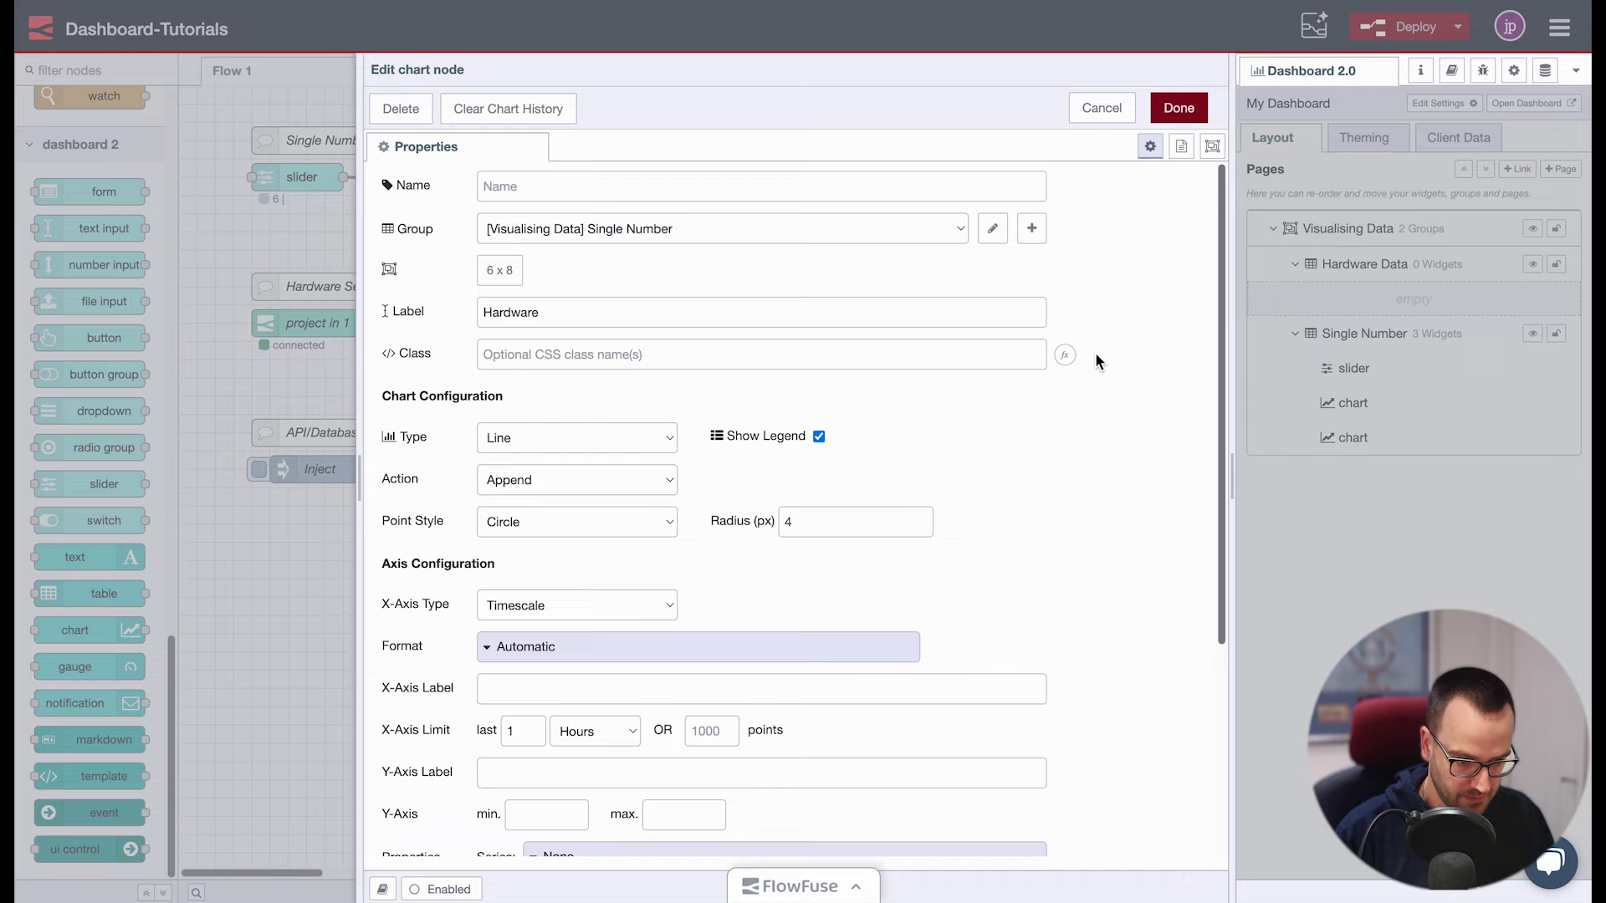
{"action": "left_click", "coordinate": [1175, 115]}
{"action": "left_click", "coordinate": [1409, 26]}
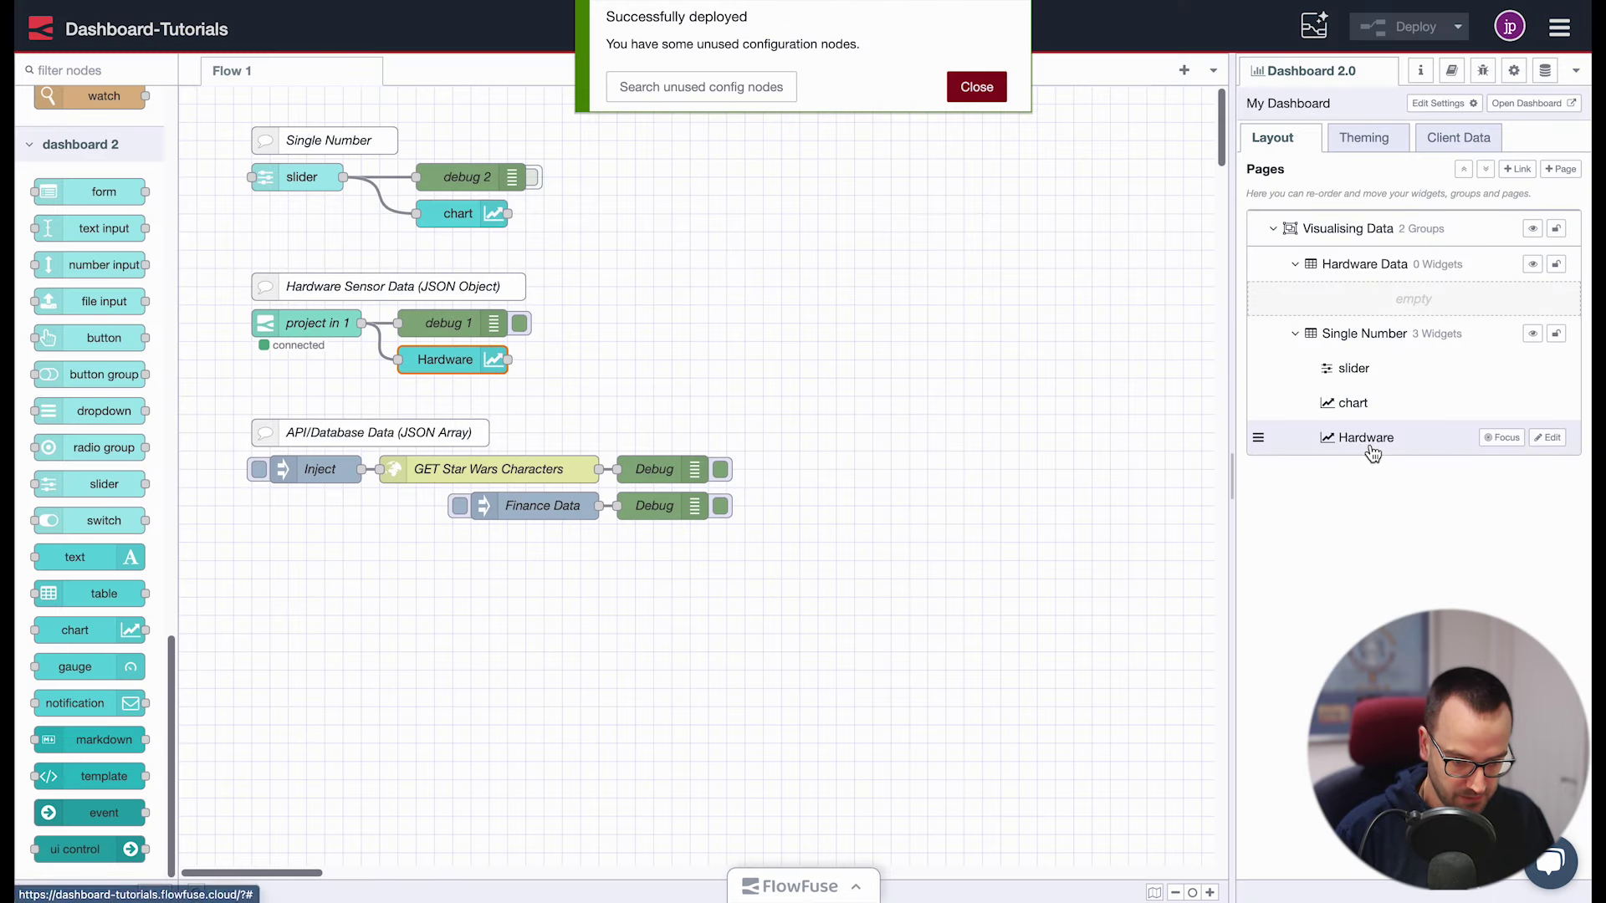
Move the Hardware chart widget from the Single Number group into the Hardware Data group, deploy, and check it on the dashboard page
{"action": "left_click_drag", "start_coordinate": [1373, 453], "coordinate": [1455, 309]}
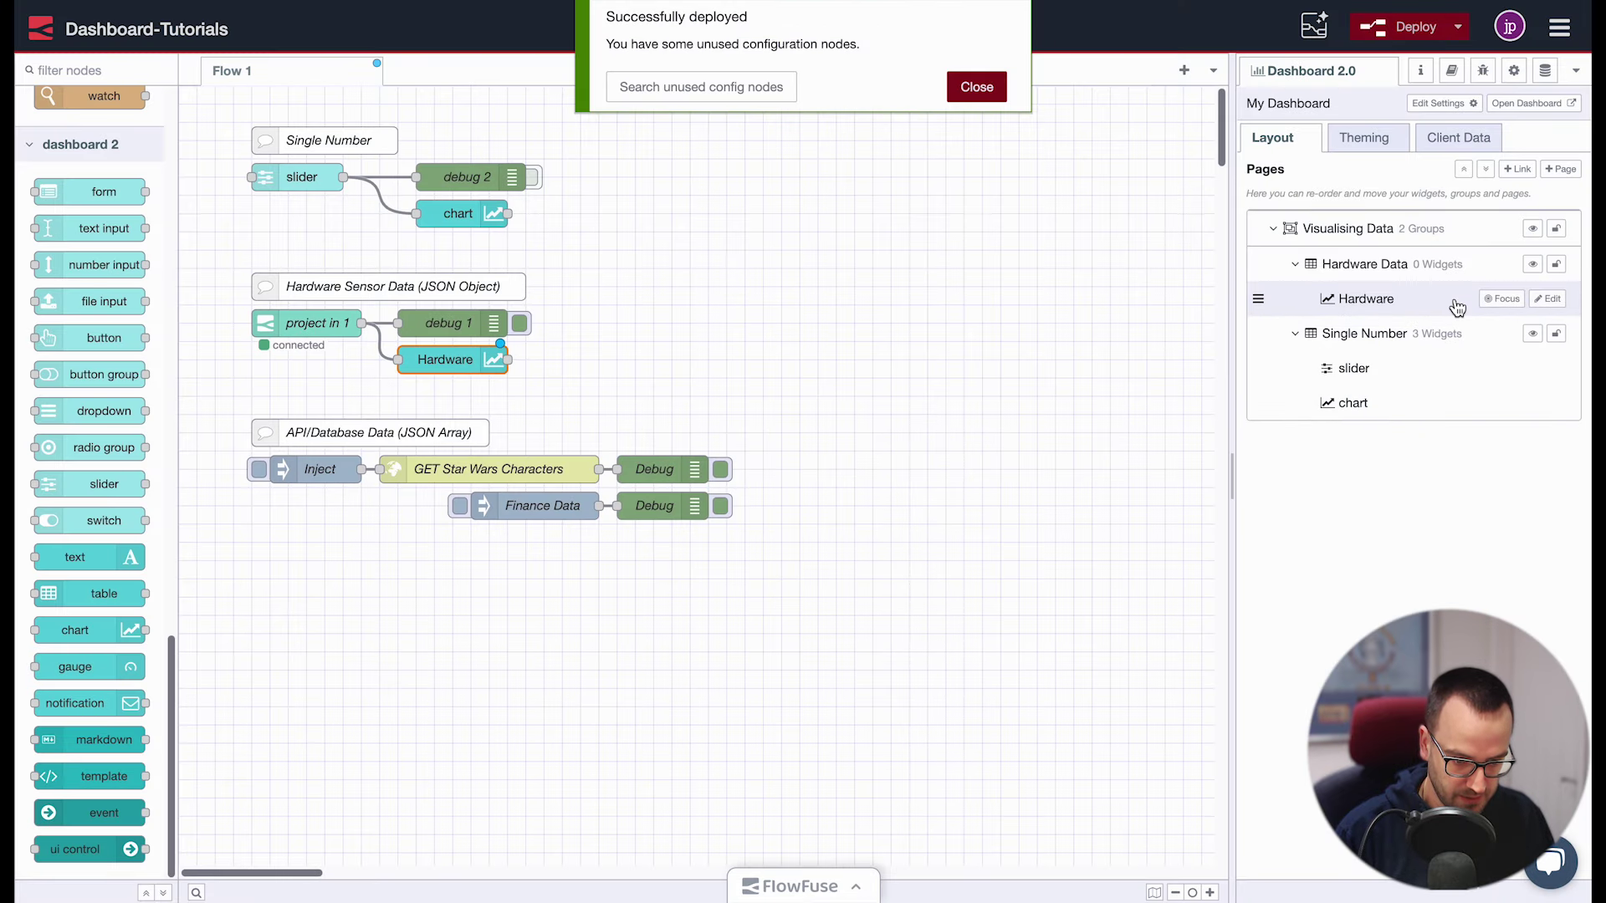
{"action": "left_click", "coordinate": [1405, 37]}
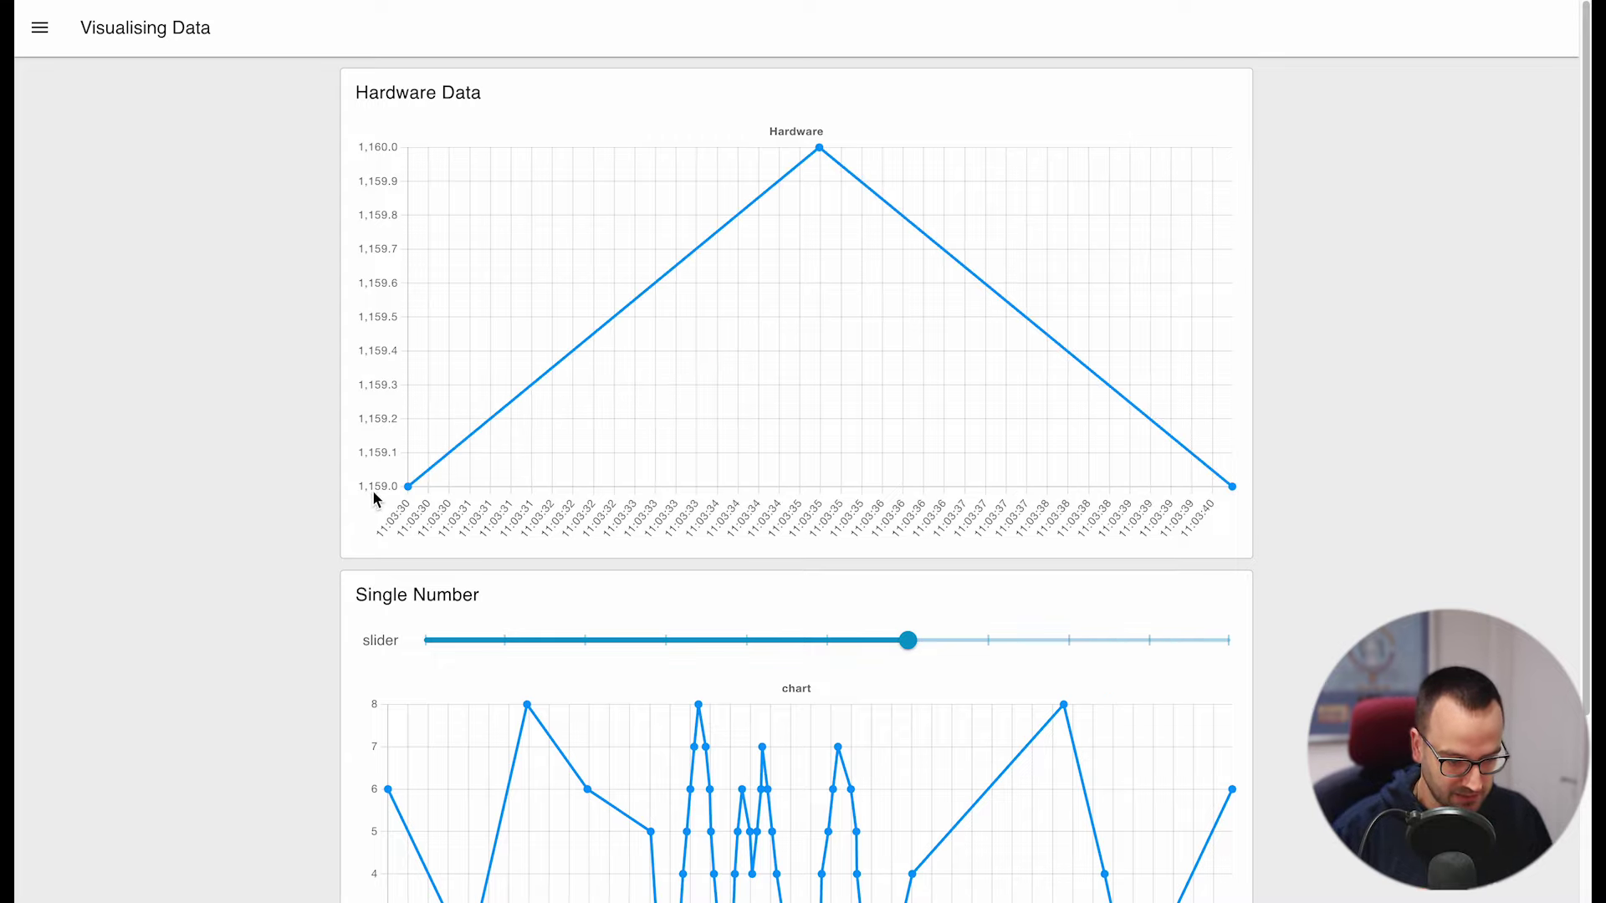
{"action": "key", "text": "ctrl+Tab"}
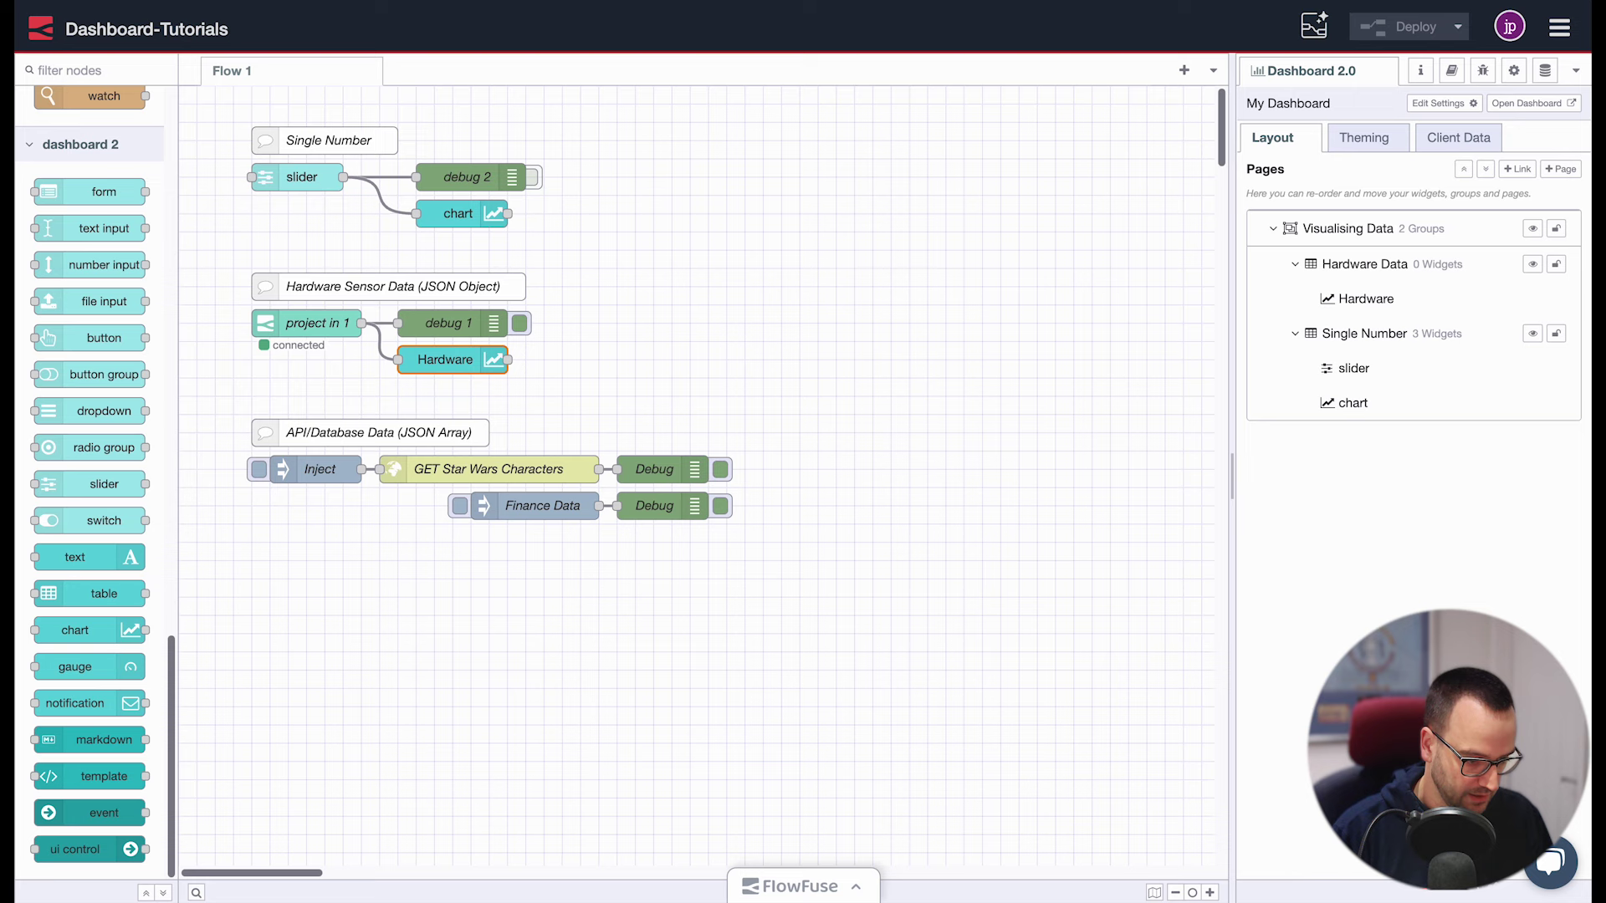
Set the Hardware chart's Y-axis minimum to 0 and deploy the flow
{"action": "left_click", "coordinate": [295, 324]}
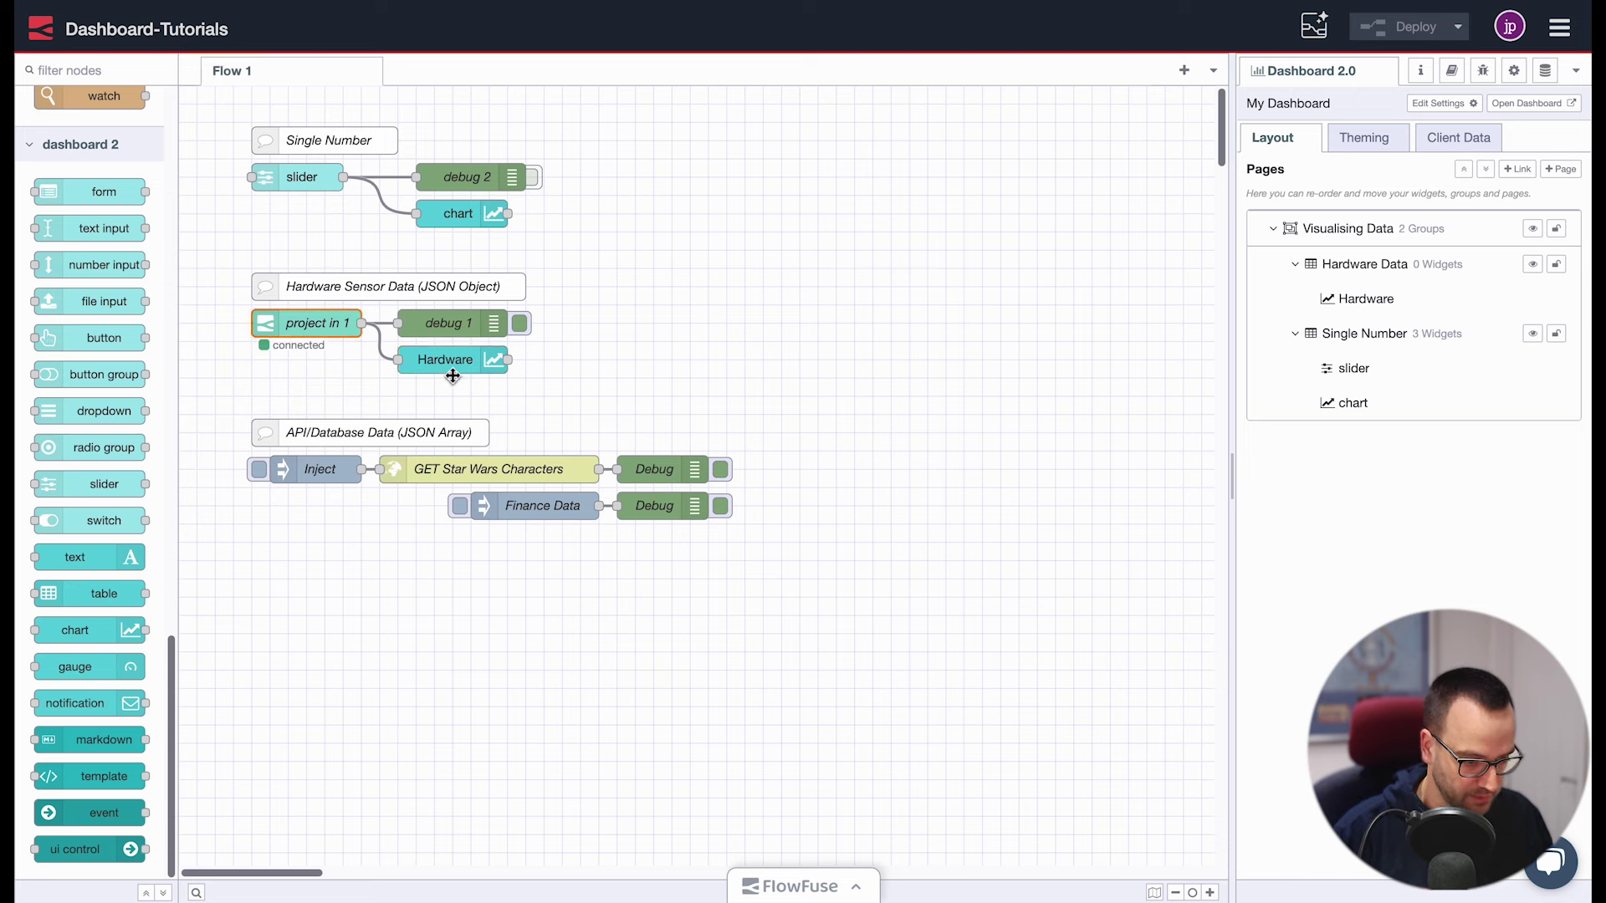
{"action": "left_click", "coordinate": [464, 369]}
{"action": "double_click", "coordinate": [470, 370]}
{"action": "scroll", "coordinate": [1133, 585], "scroll_direction": "down", "scroll_amount": 2}
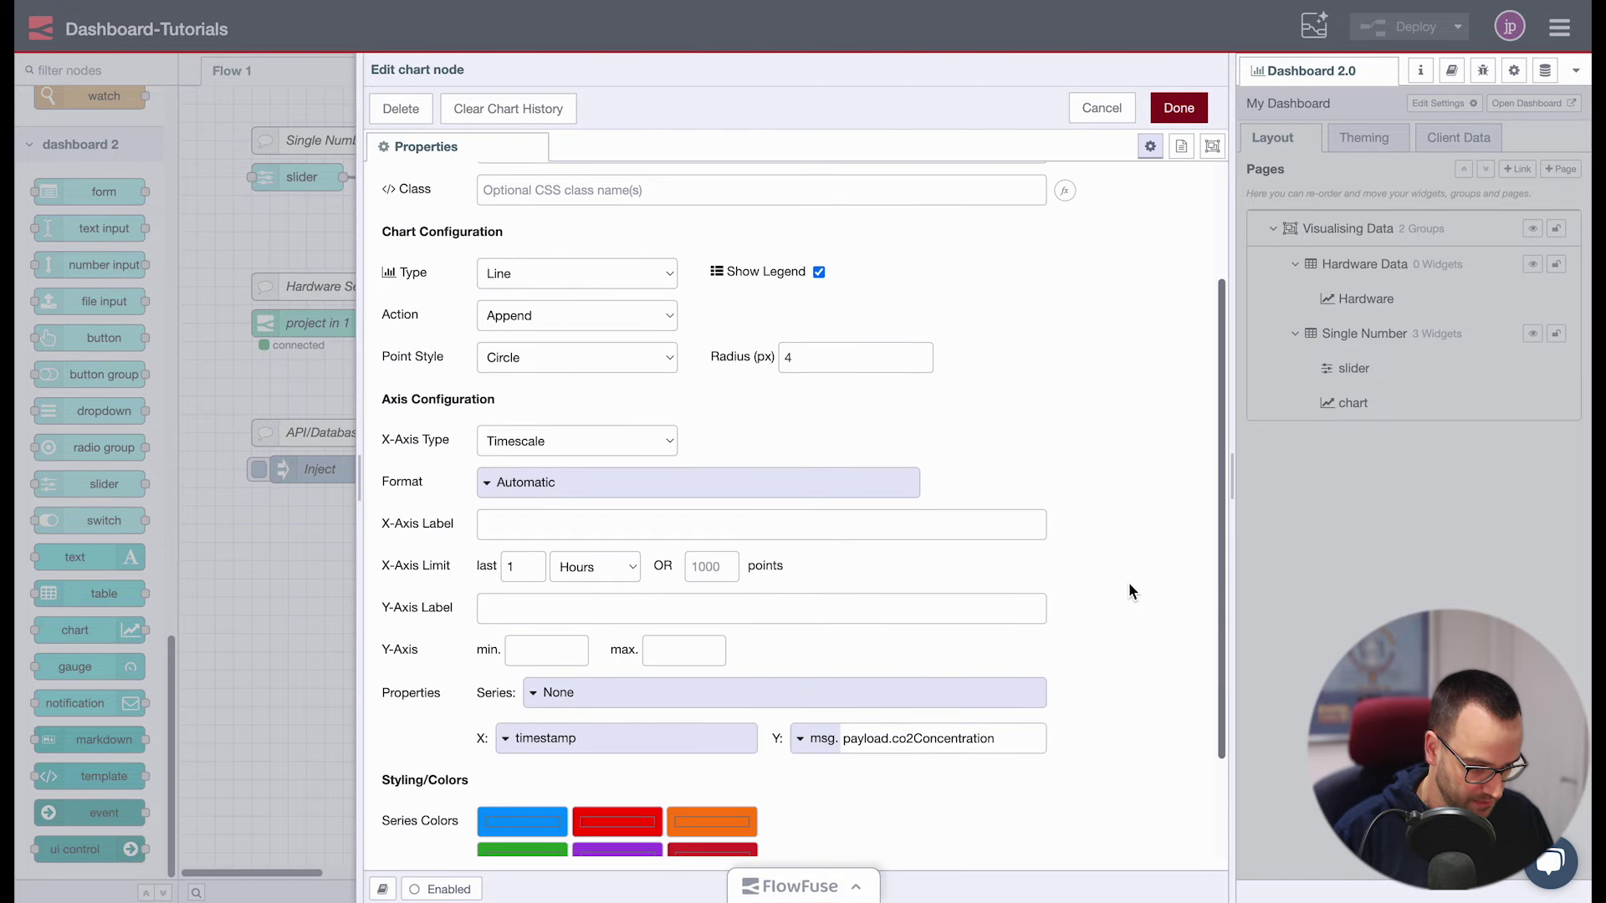
{"action": "left_click", "coordinate": [572, 658]}
{"action": "type", "text": "0"}
{"action": "left_click", "coordinate": [1156, 484]}
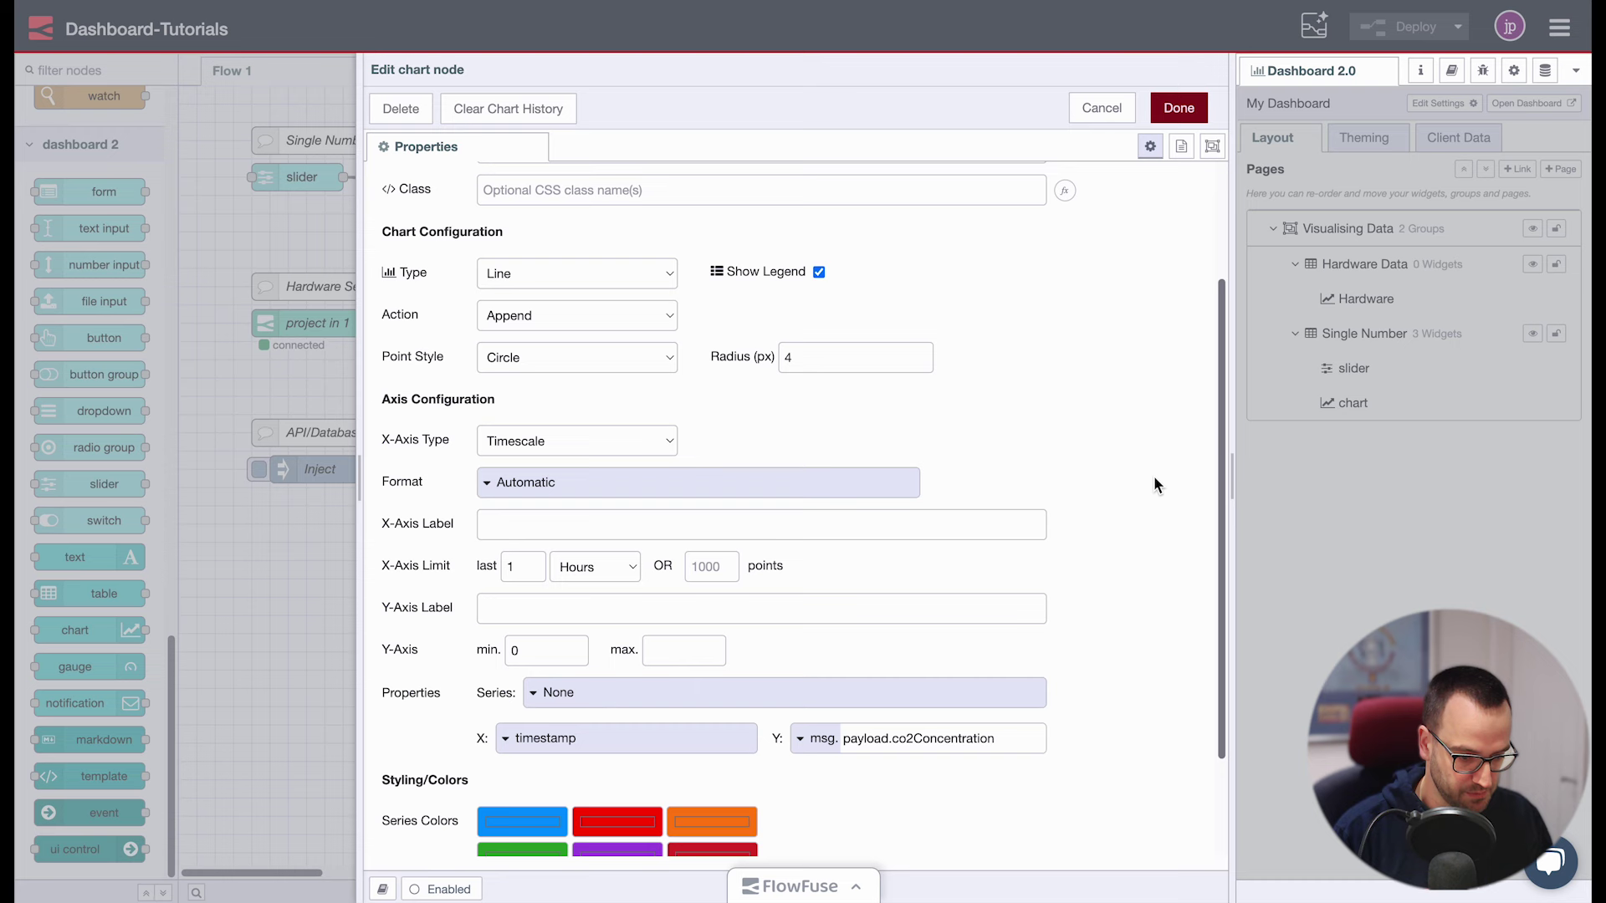
{"action": "left_click", "coordinate": [1178, 108]}
{"action": "key", "text": "ctrl+d"}
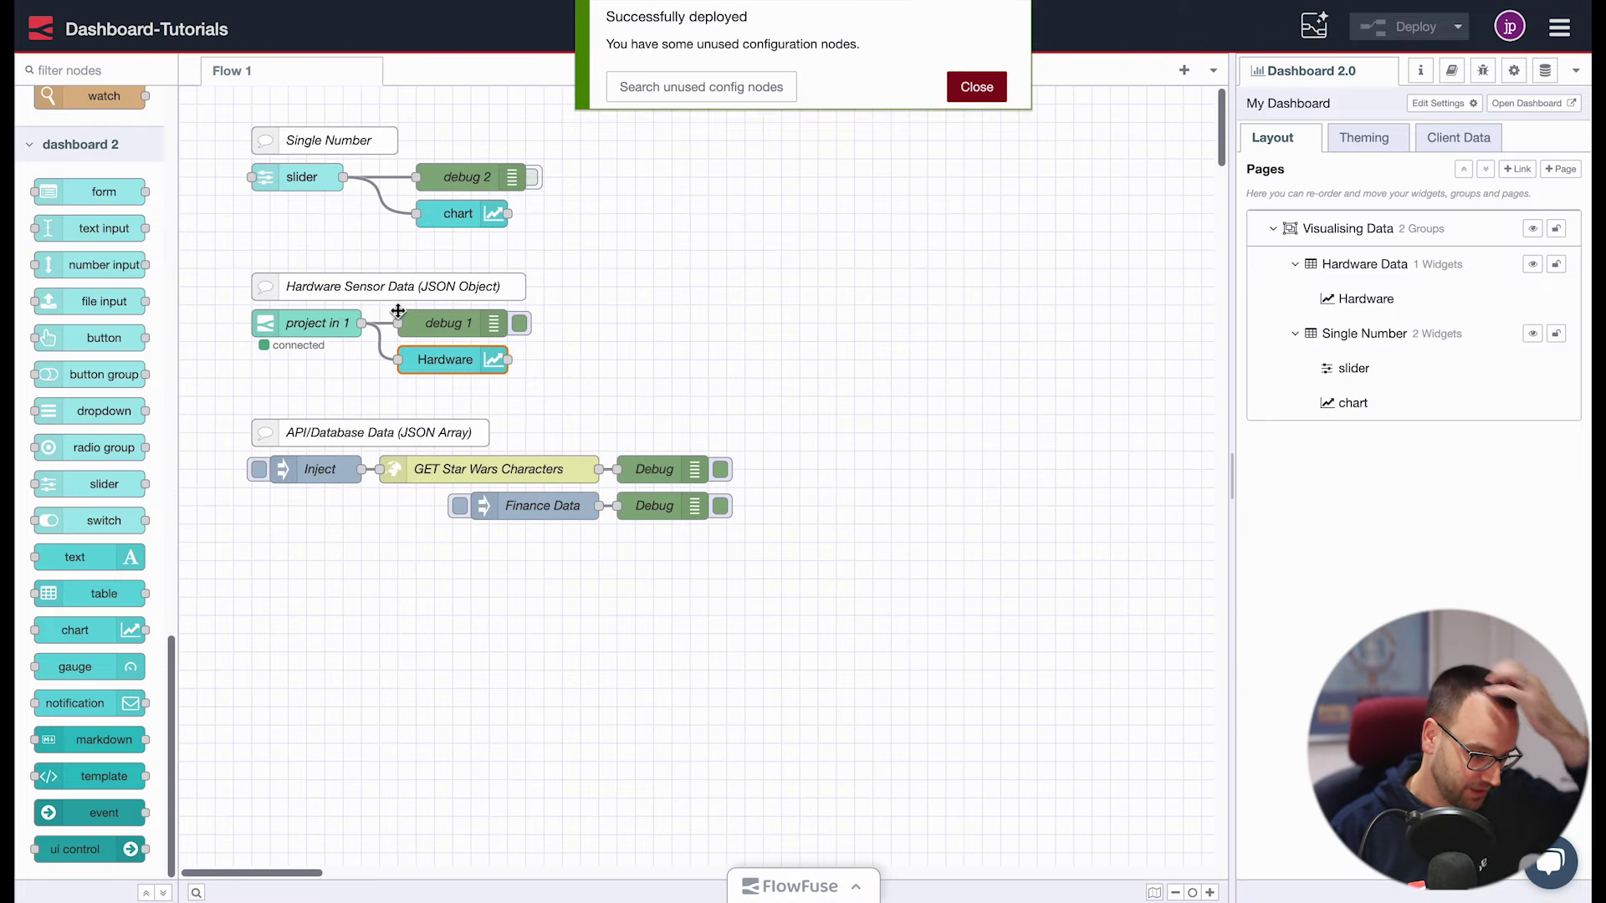
Set the Hardware chart's Y-axis minimum to 1000, deploy, and look over the charts on the Visualising Data dashboard page
{"action": "double_click", "coordinate": [463, 356]}
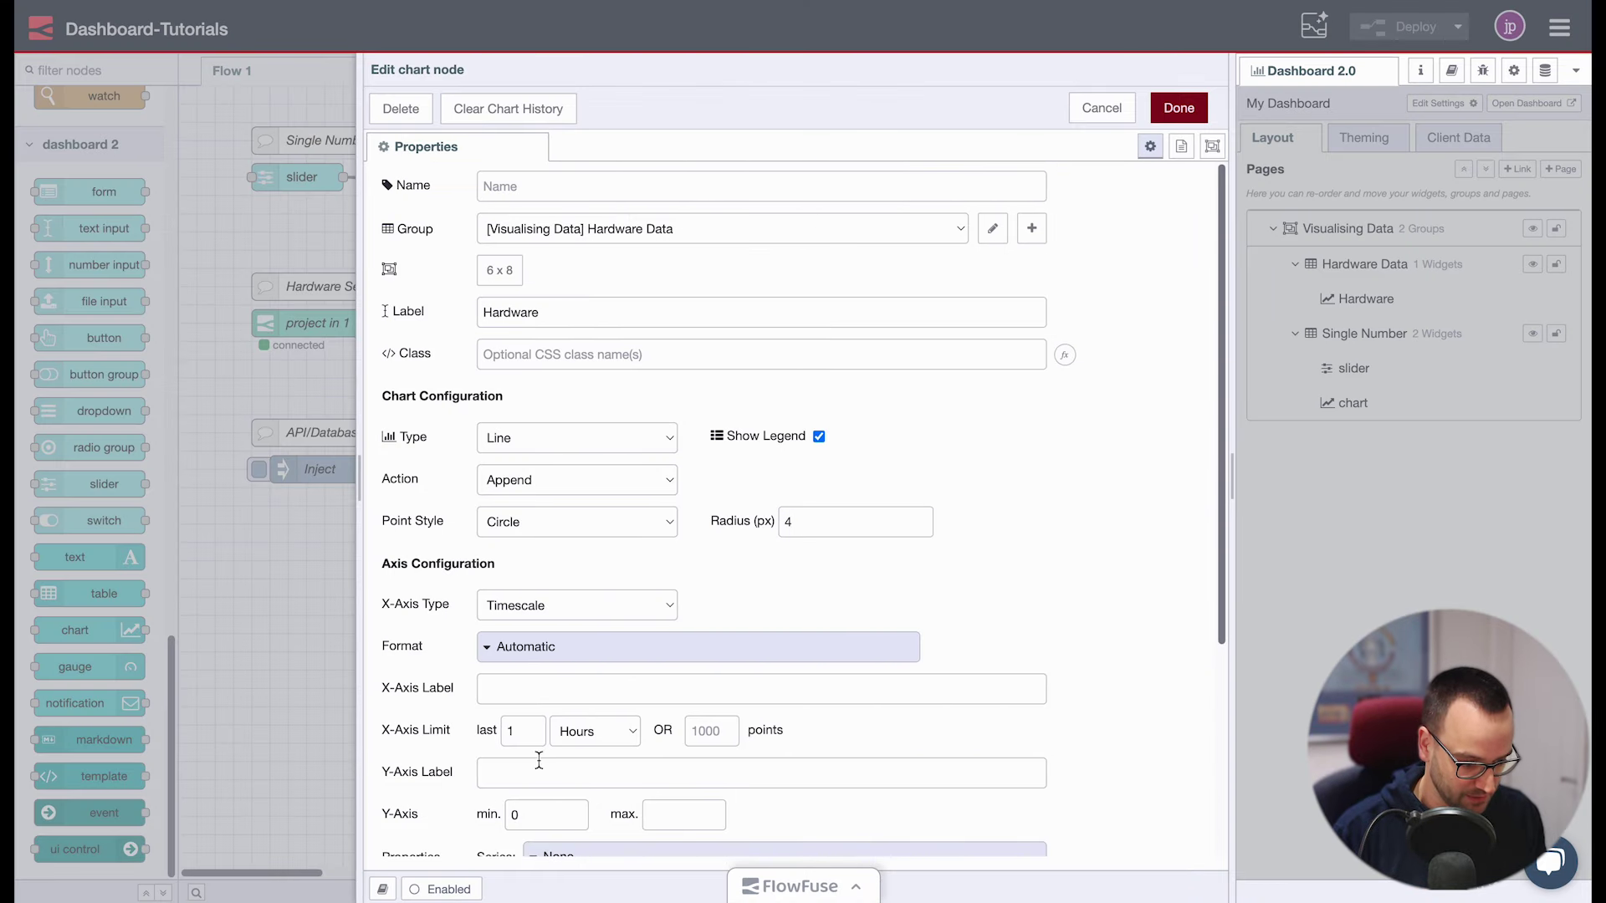
{"action": "left_click_drag", "start_coordinate": [537, 816], "coordinate": [470, 824]}
{"action": "type", "text": "1000"}
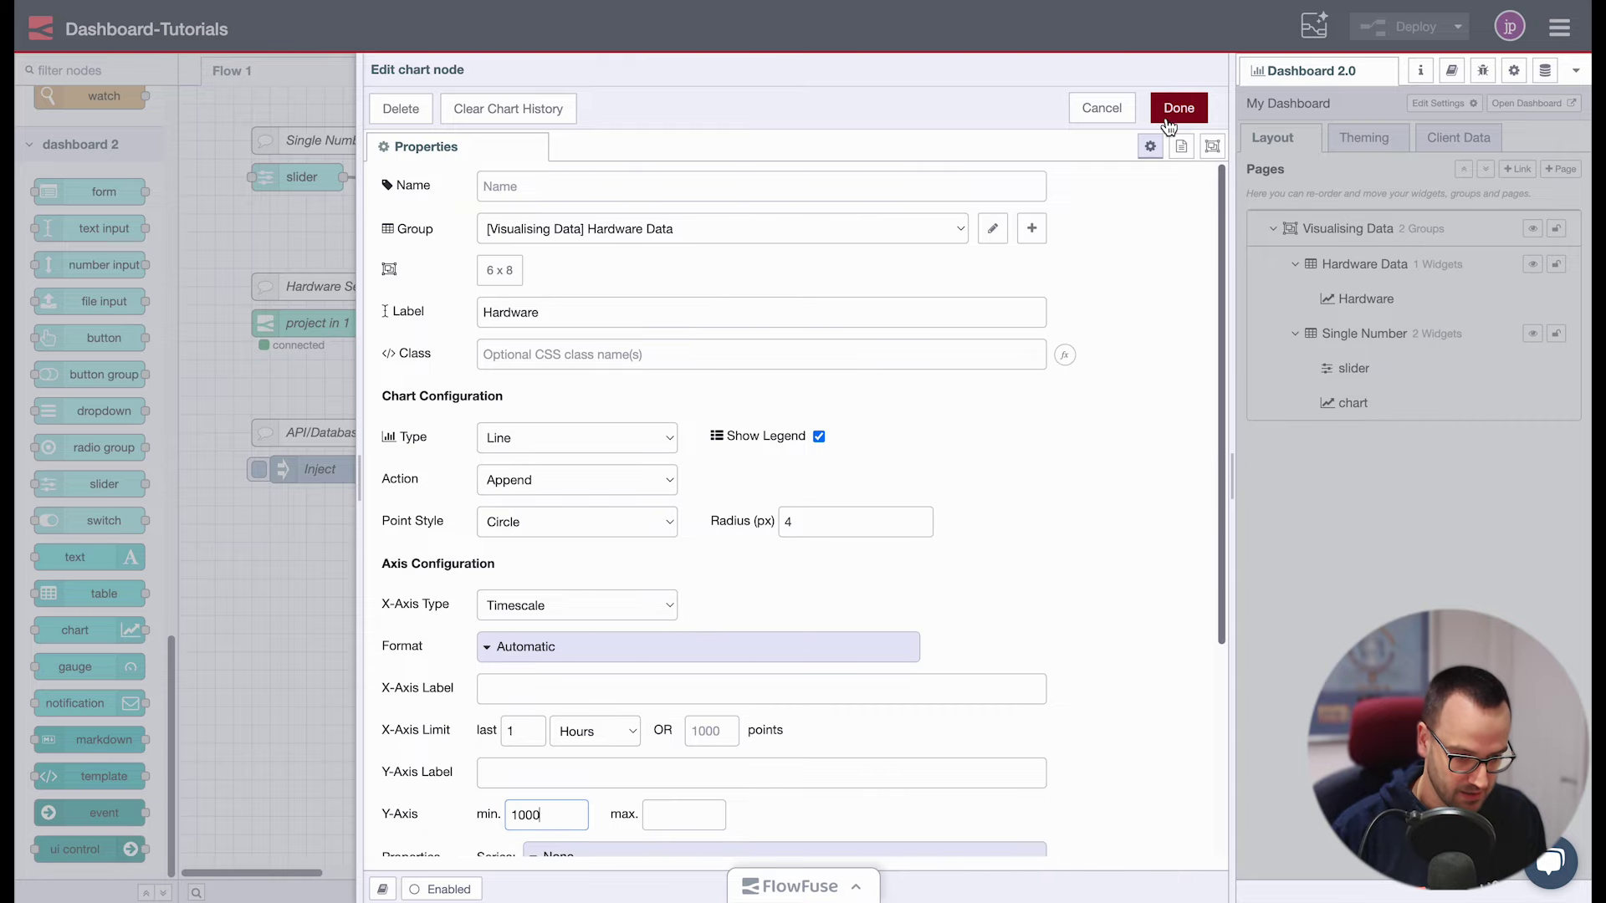
{"action": "left_click", "coordinate": [1178, 108]}
{"action": "left_click", "coordinate": [1405, 28]}
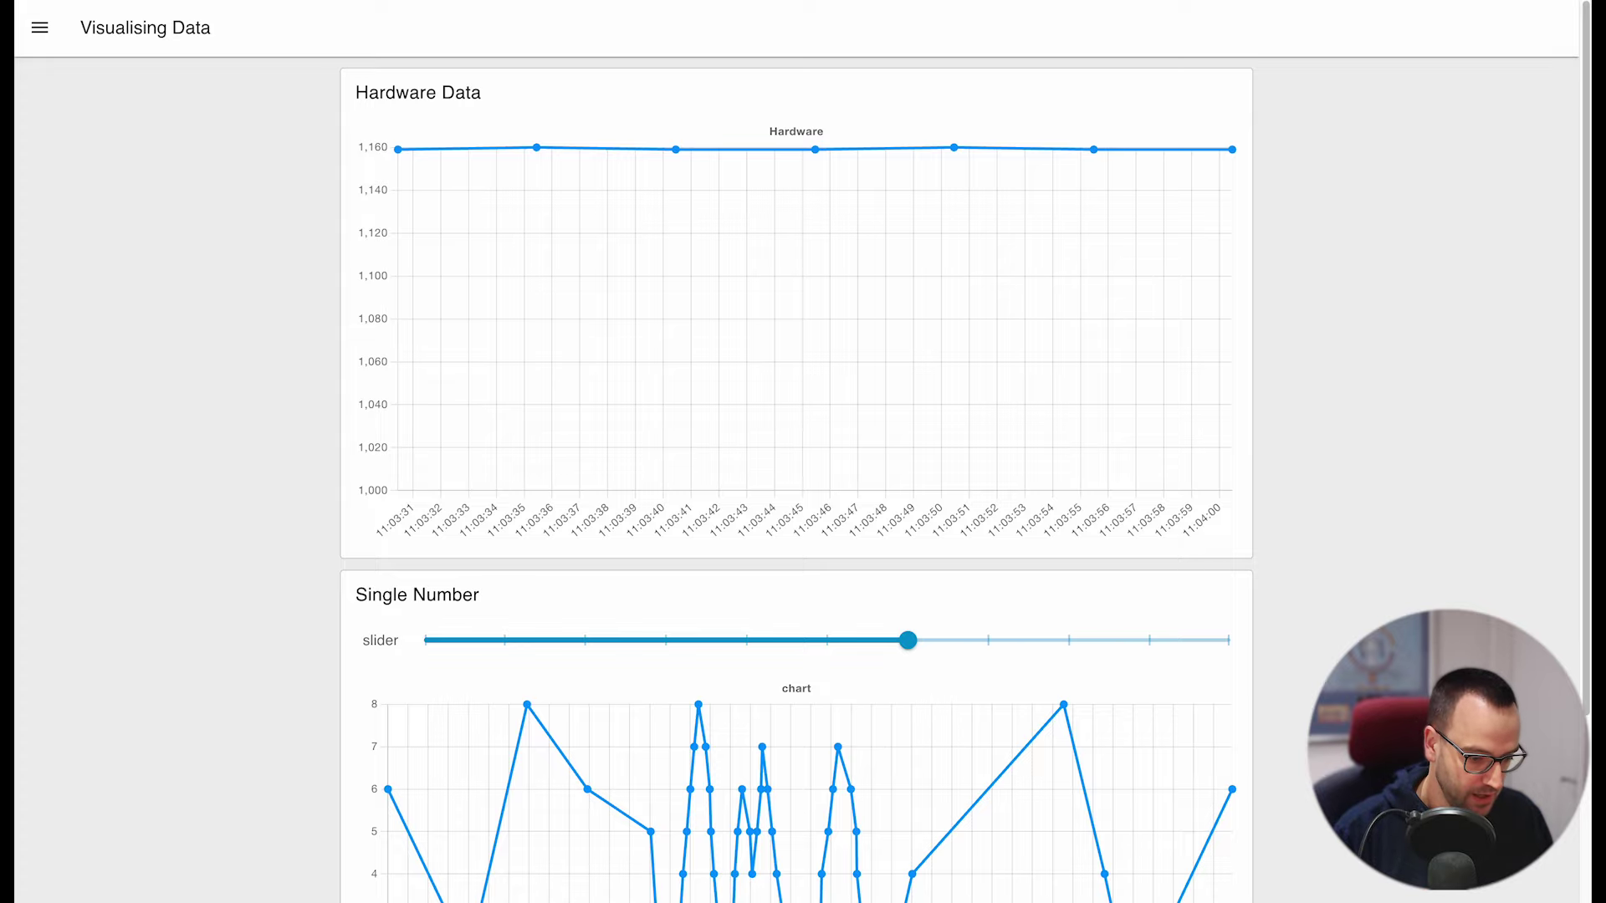
{"action": "scroll", "coordinate": [208, 262], "scroll_direction": "down", "scroll_amount": 3}
{"action": "scroll", "coordinate": [885, 458], "scroll_direction": "up", "scroll_amount": 3}
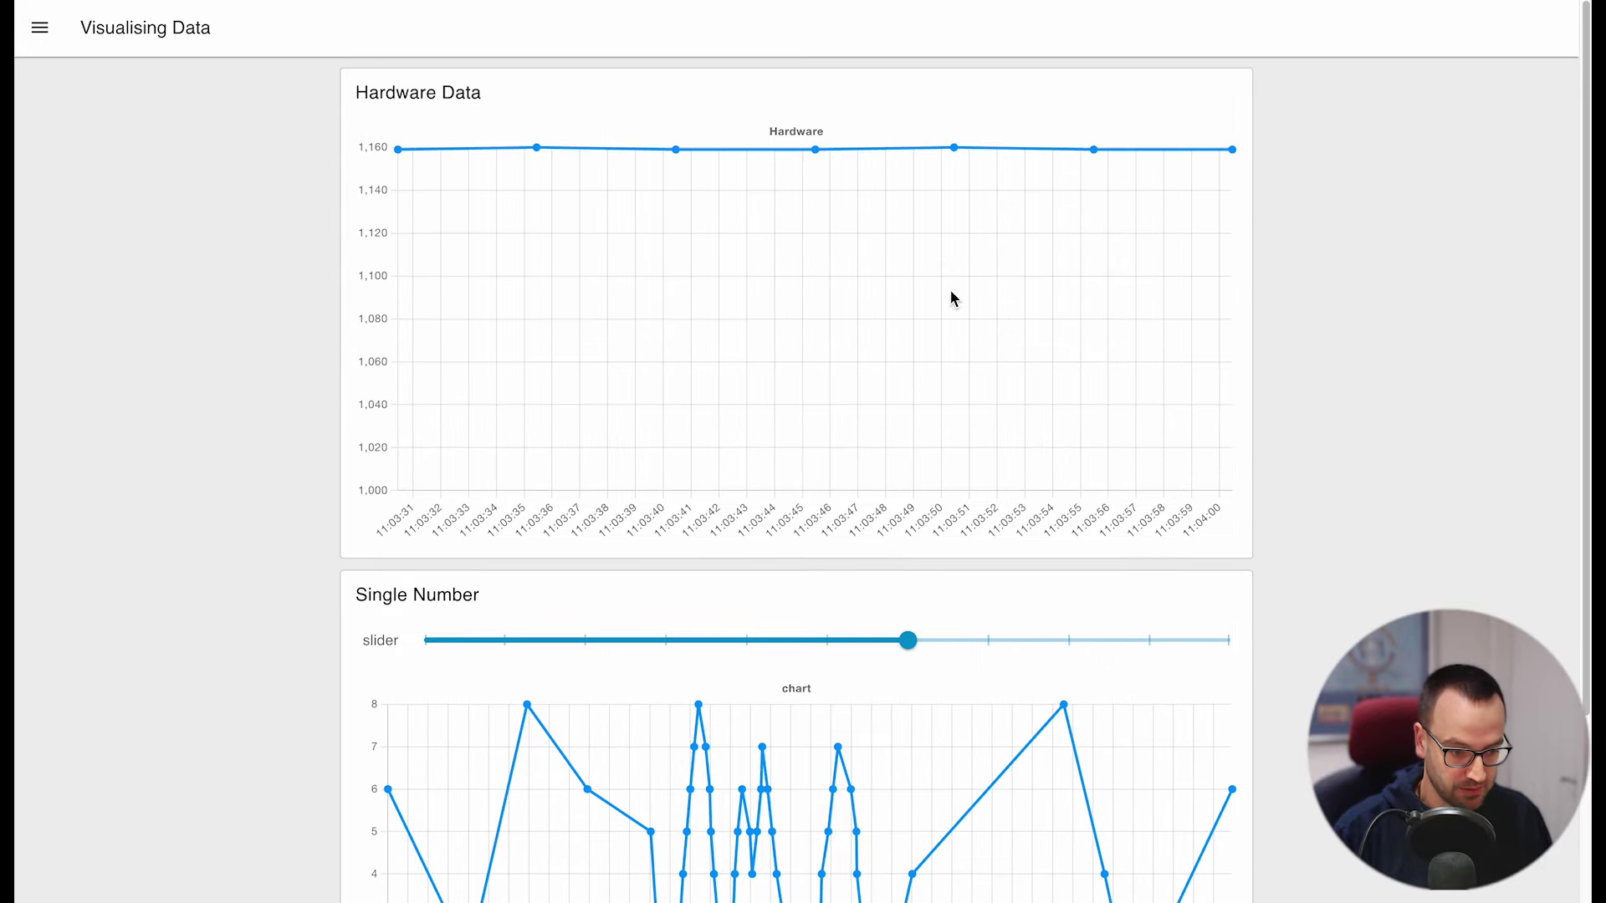
{"action": "key", "text": "ctrl+shift+Tab"}
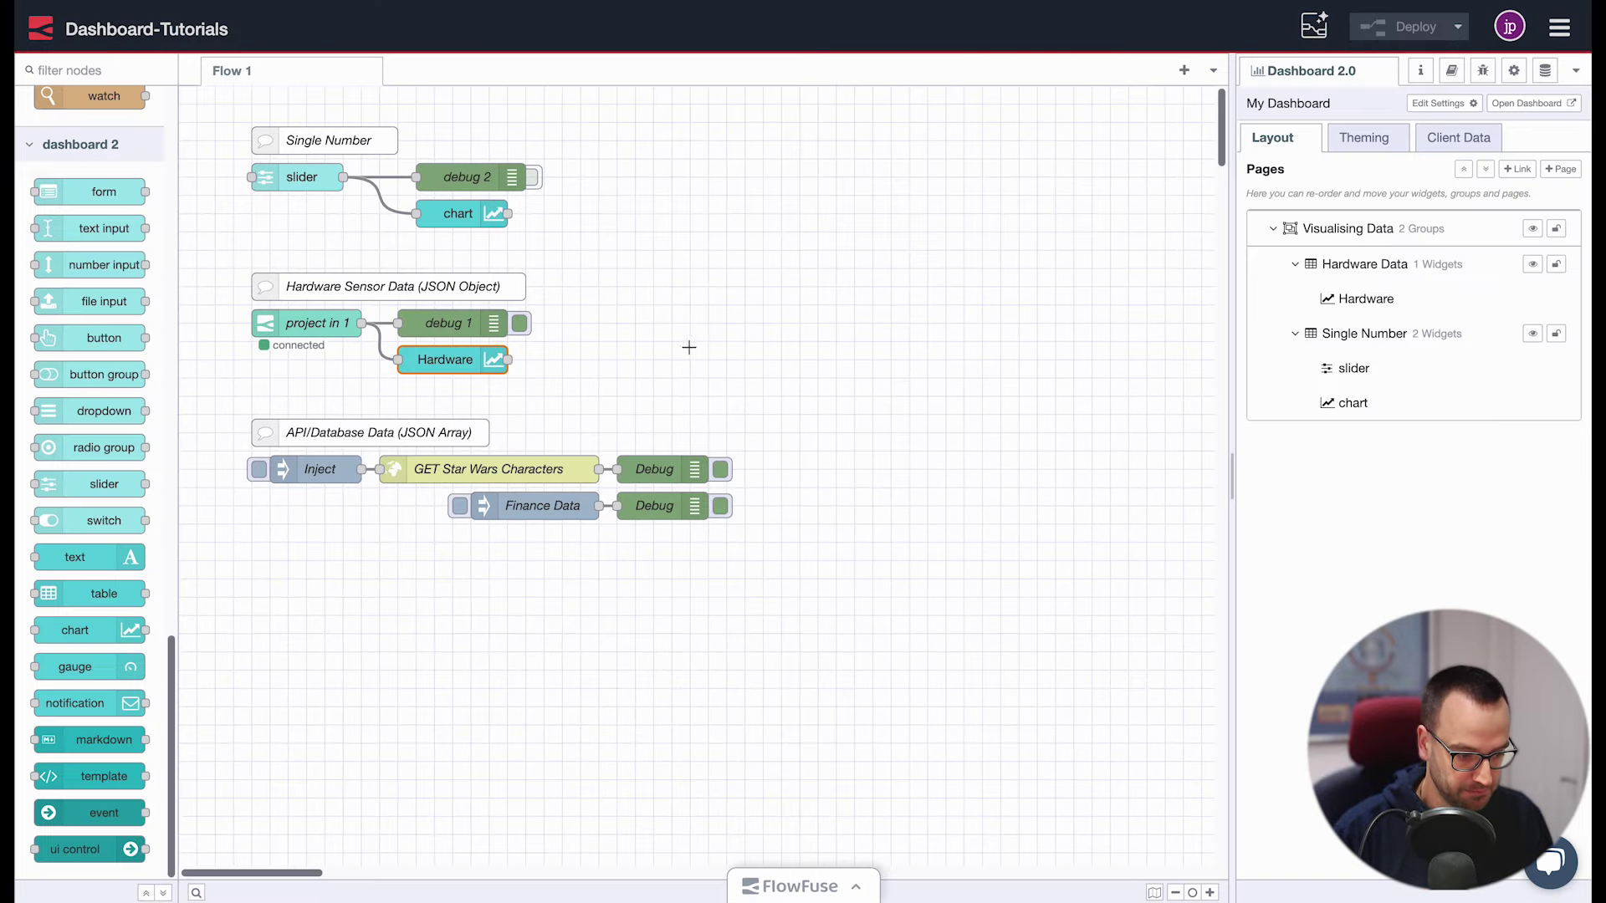
Set the Hardware chart's Y property to msg.payload.temperature, and clear its chart history before deploying
{"action": "double_click", "coordinate": [483, 358]}
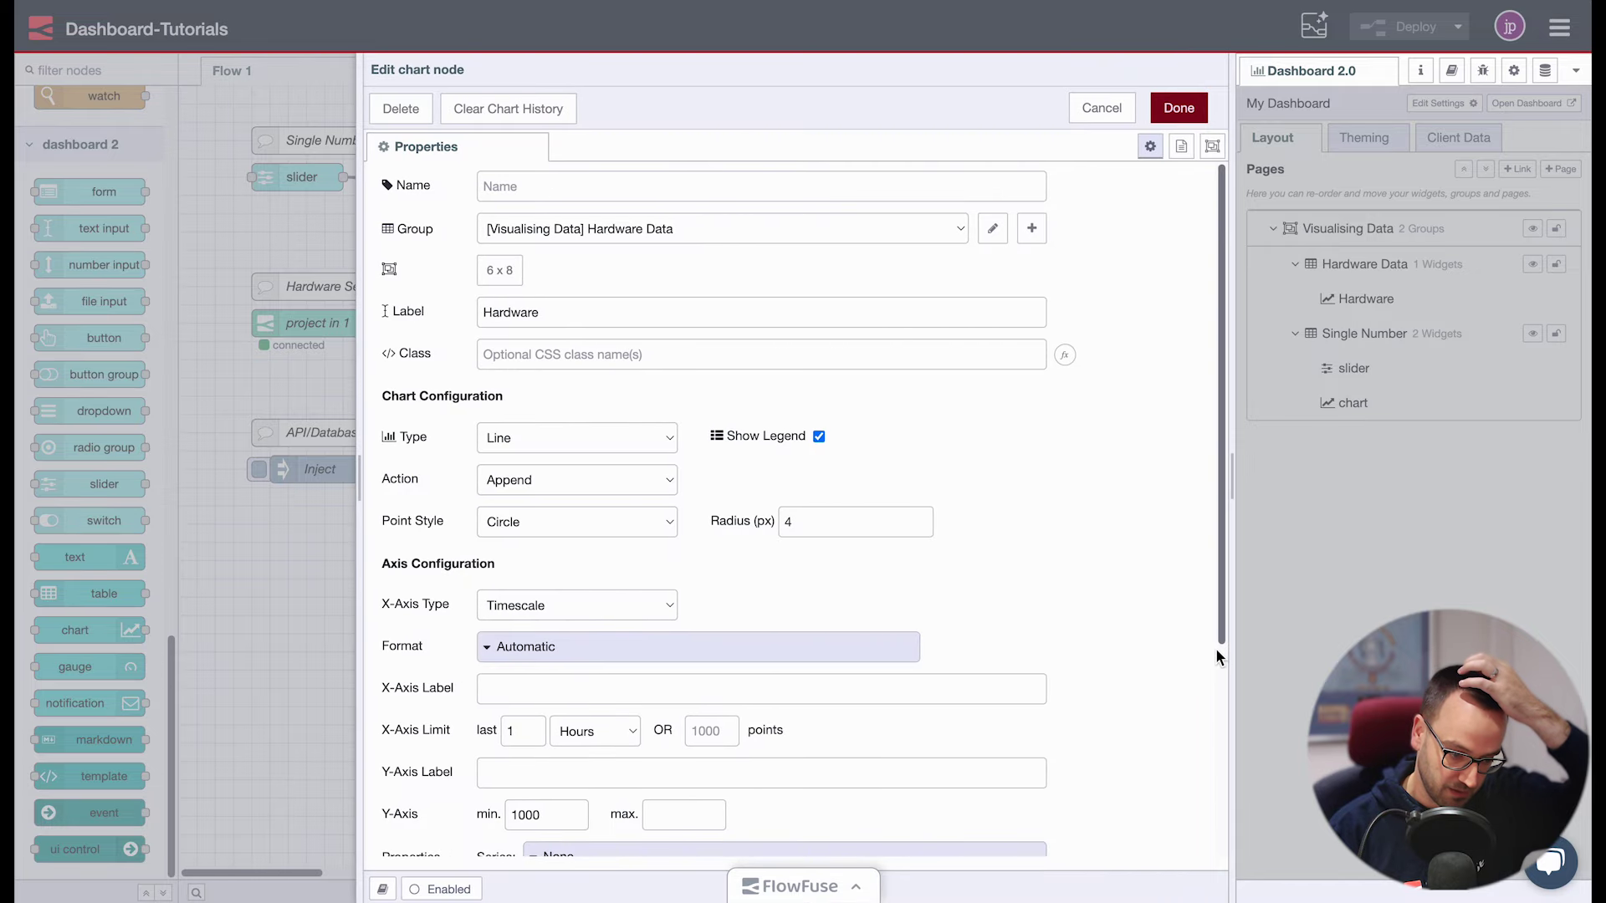
{"action": "scroll", "coordinate": [1079, 665], "scroll_direction": "down", "scroll_amount": 4}
{"action": "double_click", "coordinate": [937, 603]}
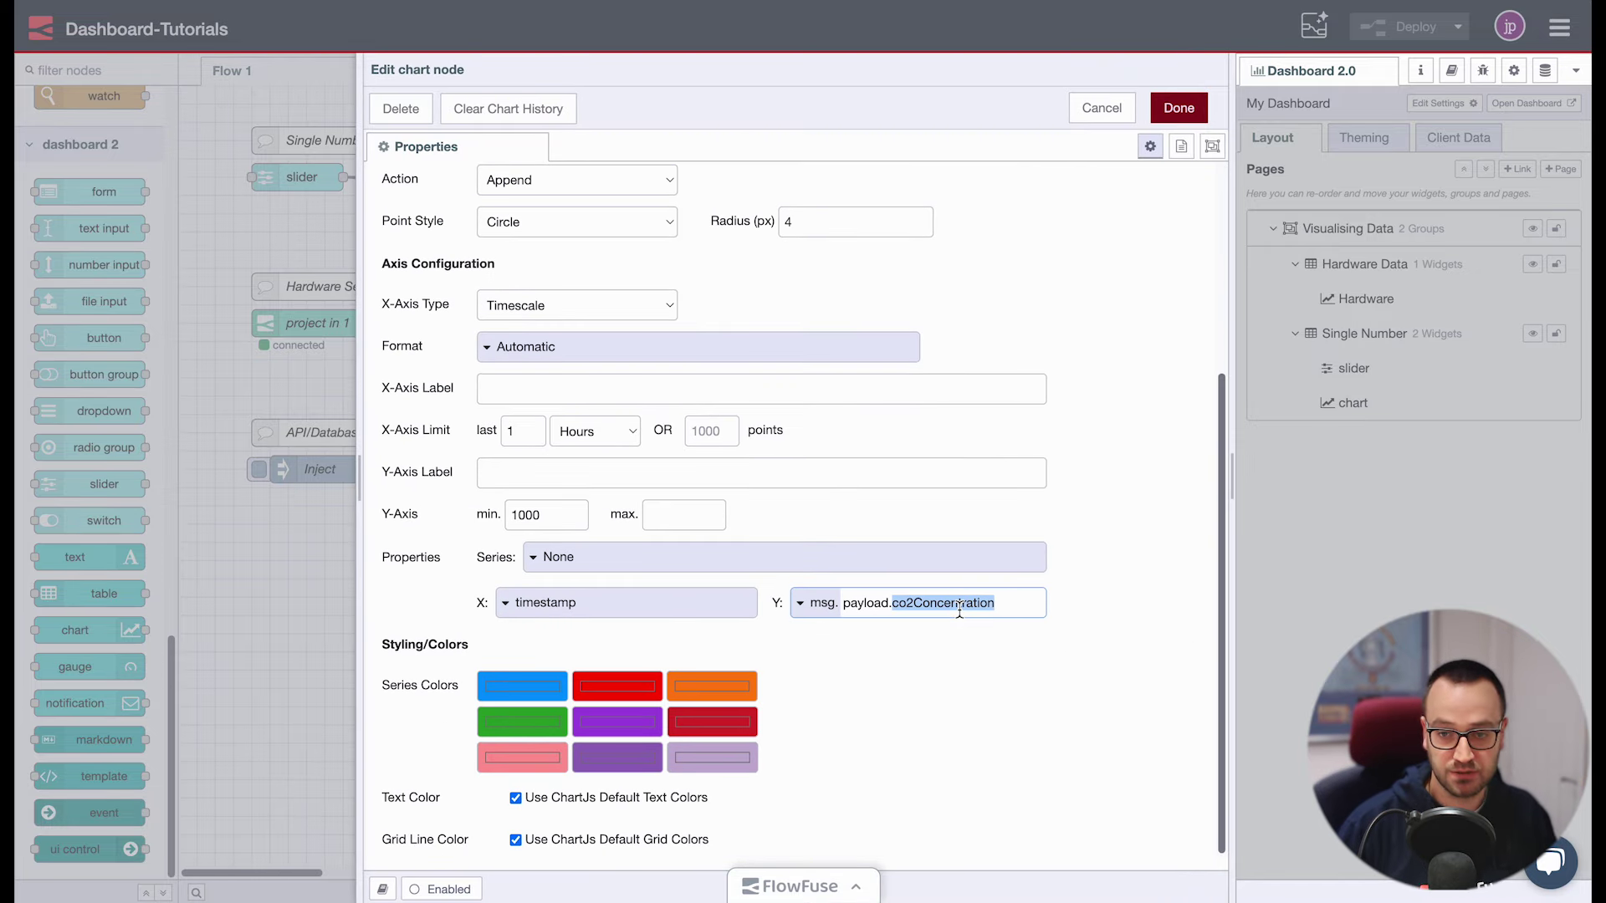
{"action": "type", "text": "temperatur"}
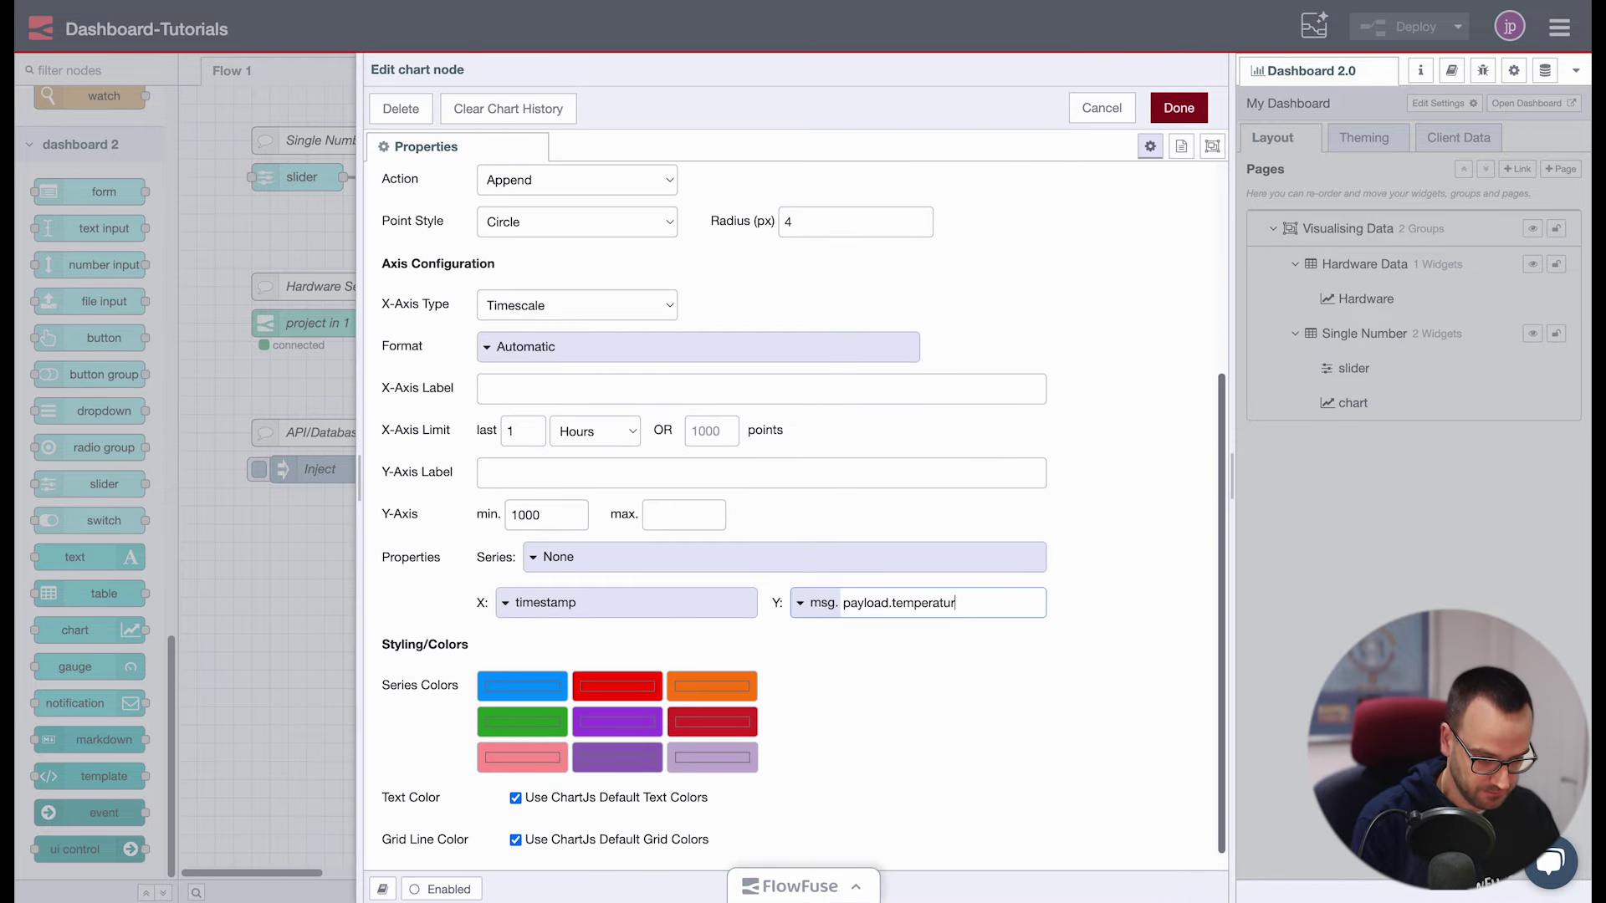
{"action": "type", "text": "e"}
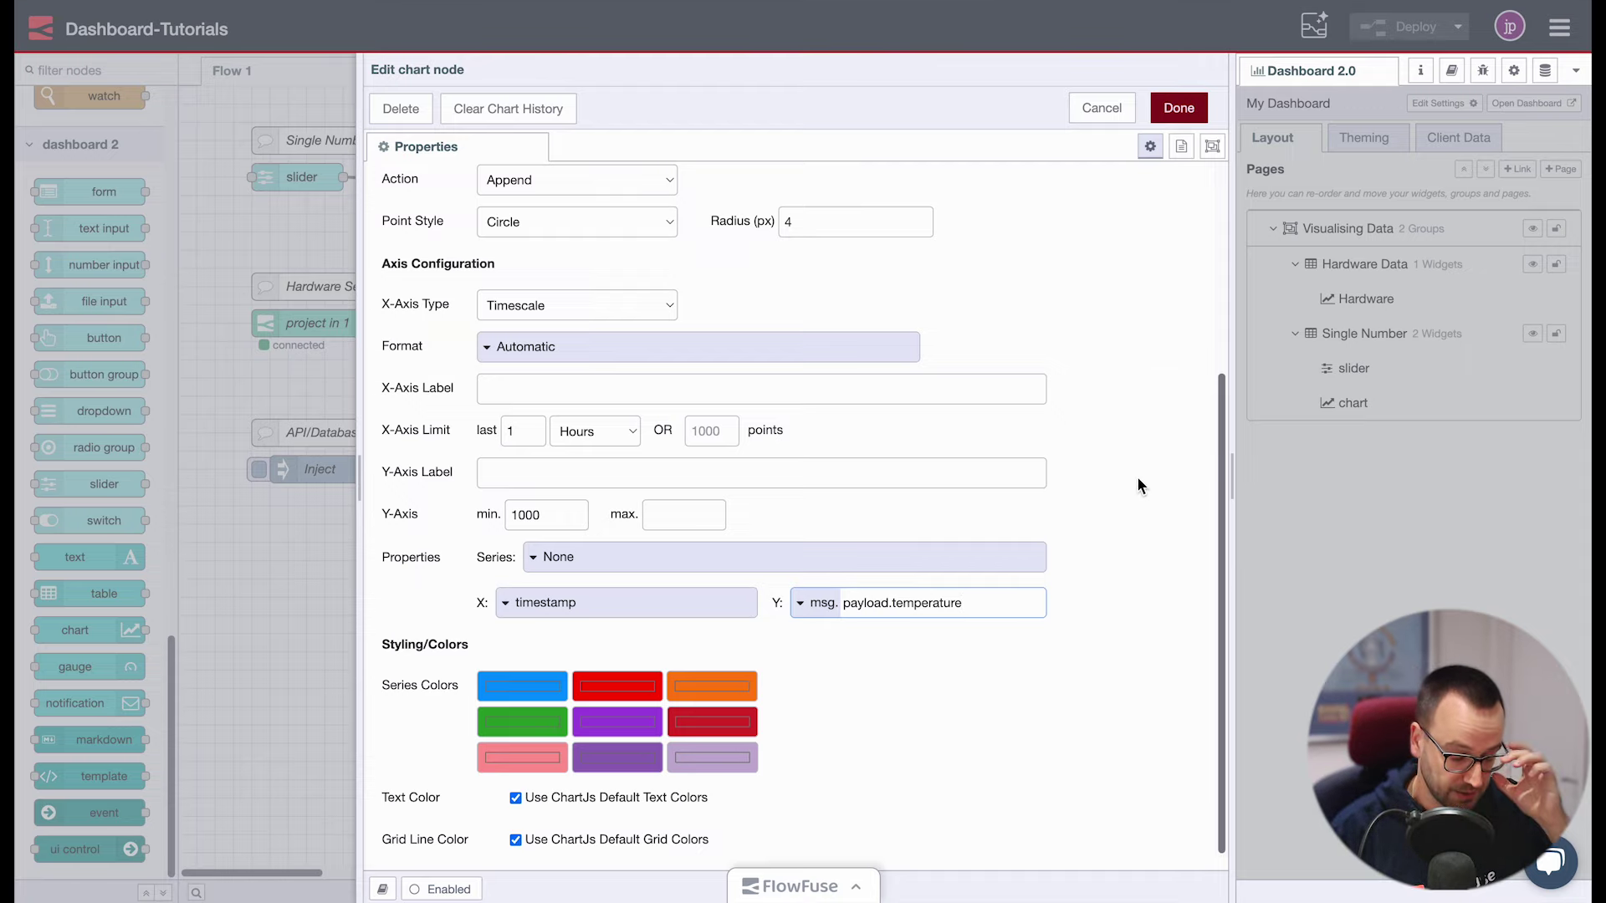
{"action": "scroll", "coordinate": [1136, 475], "scroll_direction": "up", "scroll_amount": 2}
{"action": "scroll", "coordinate": [731, 363], "scroll_direction": "up", "scroll_amount": 3}
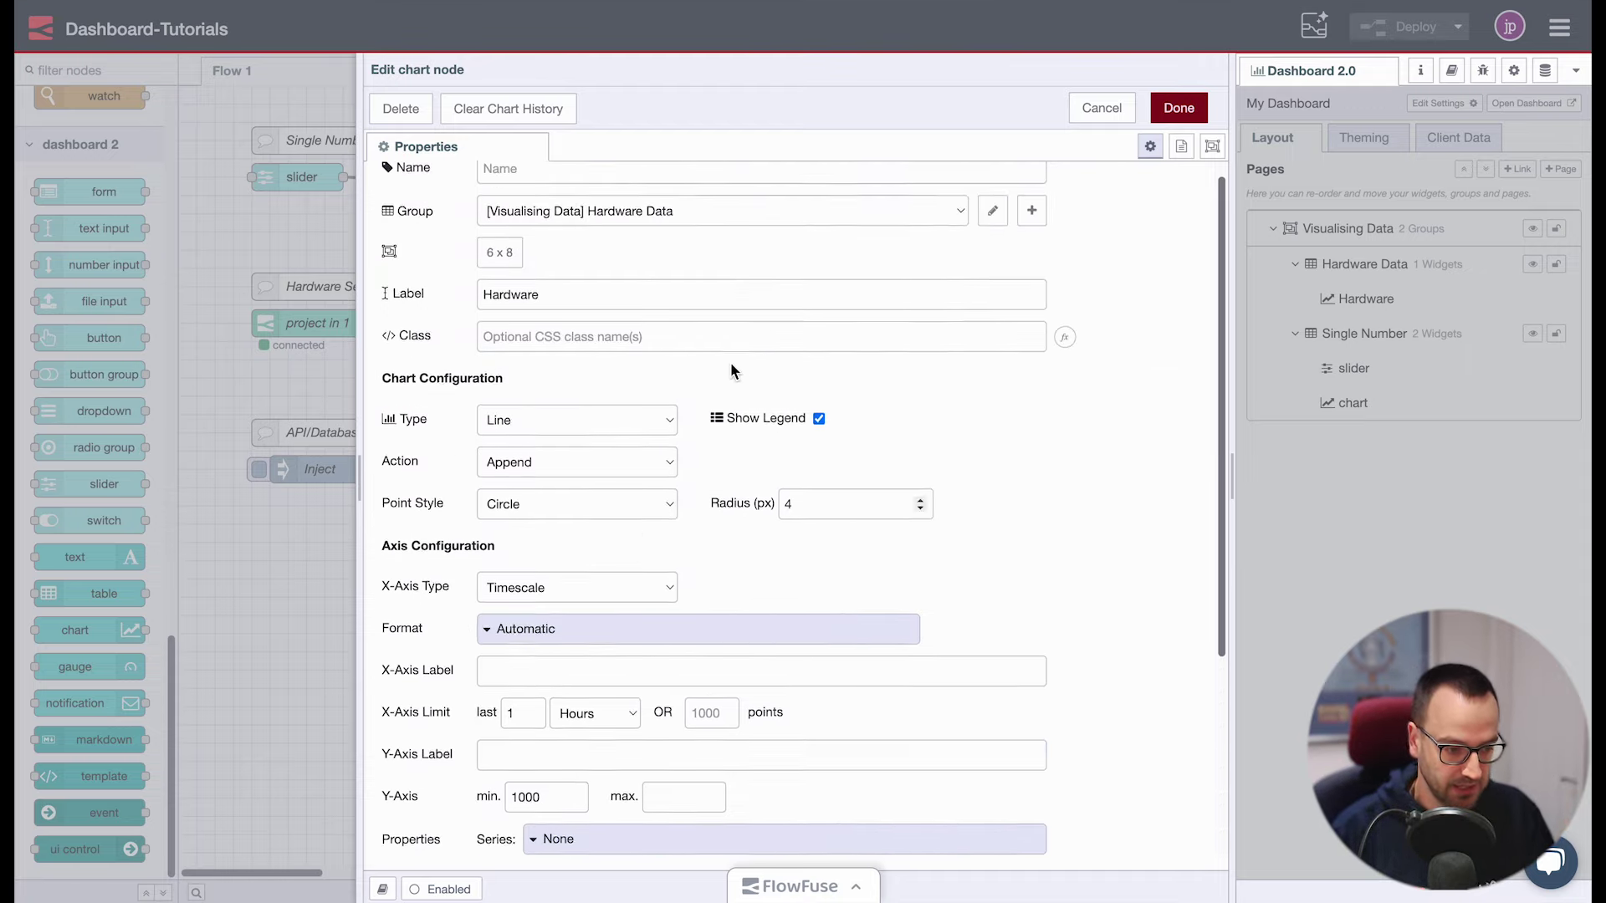
{"action": "left_click", "coordinate": [523, 115]}
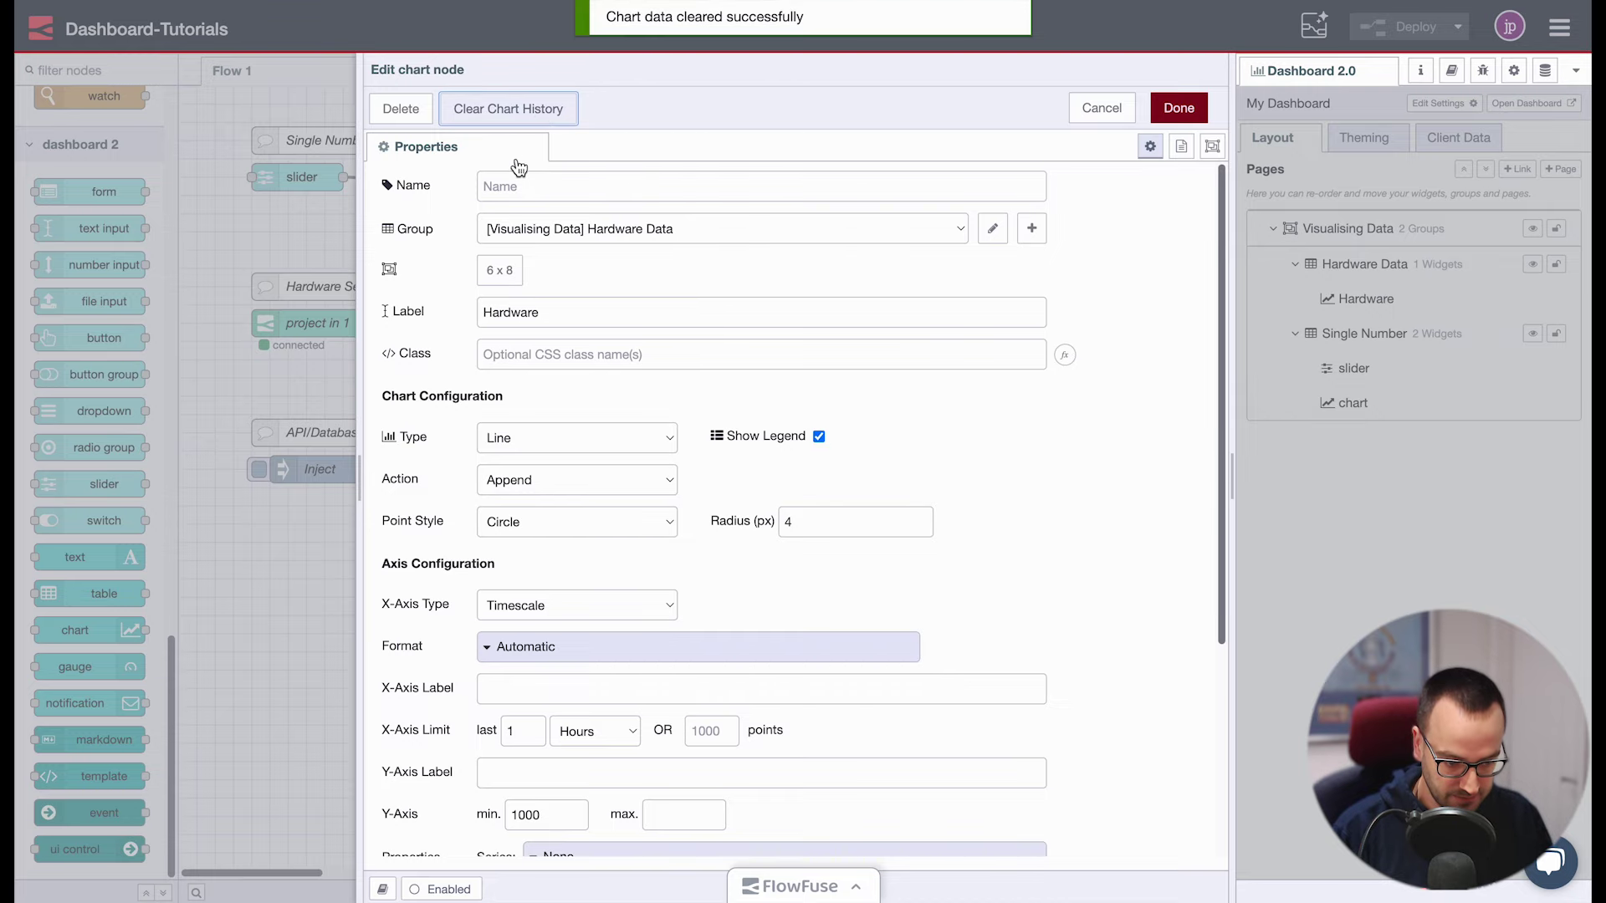
{"action": "scroll", "coordinate": [1048, 383], "scroll_direction": "down", "scroll_amount": 5}
{"action": "left_click", "coordinate": [1179, 107]}
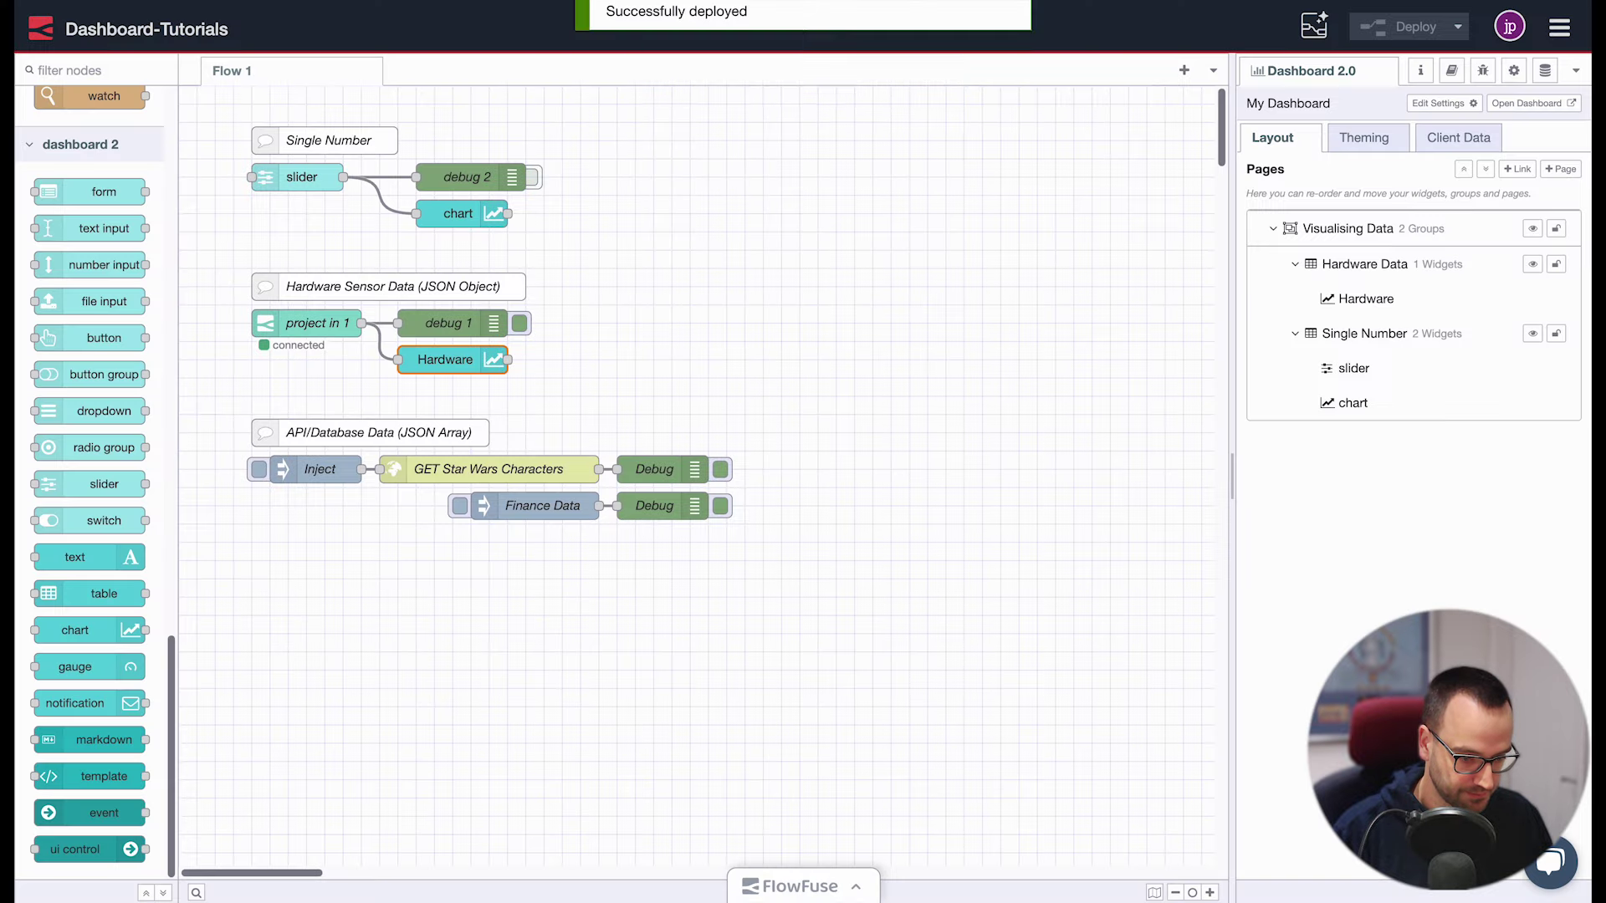
Clear all debug messages, and reset the Hardware chart's Y-axis minimum to 0 for the temperature data
{"action": "left_click", "coordinate": [1483, 71]}
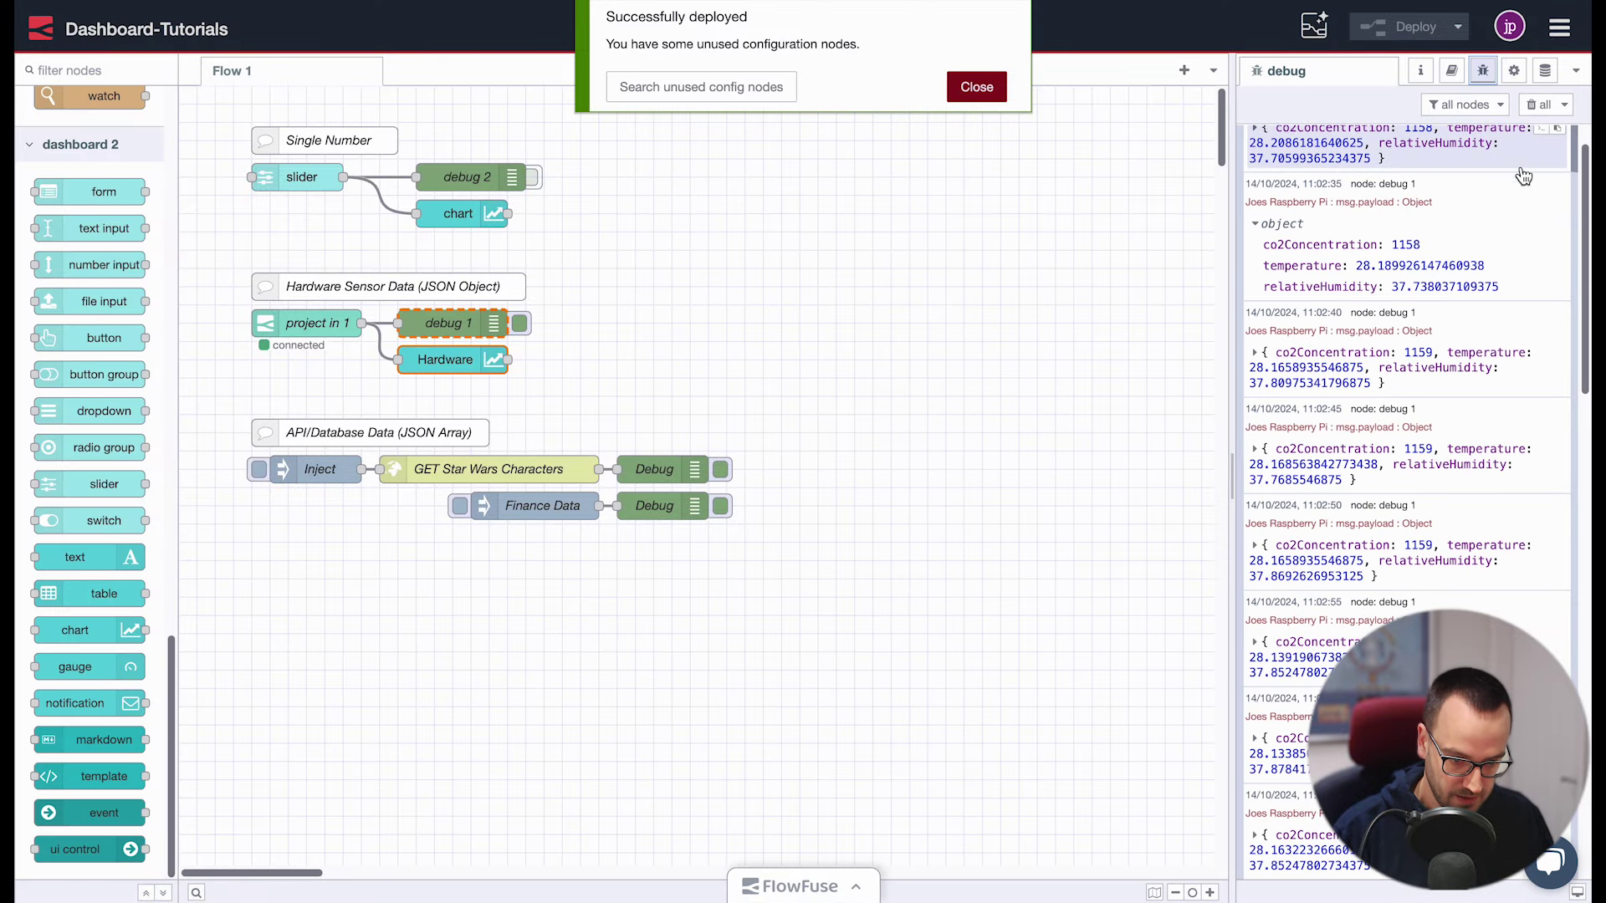
{"action": "left_click", "coordinate": [1532, 104]}
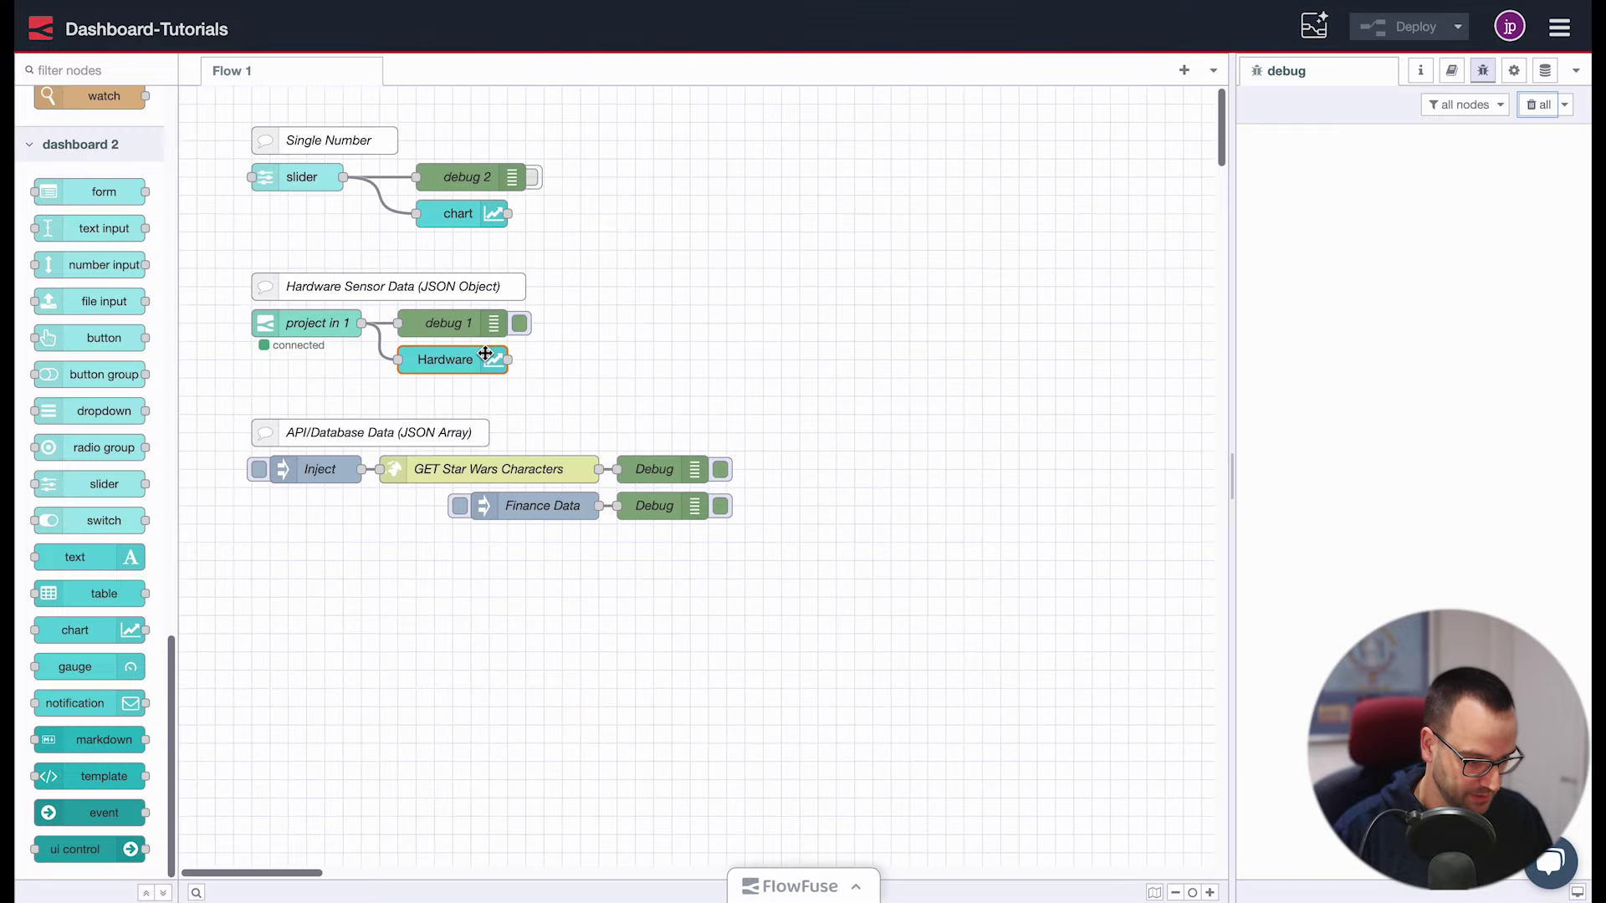
{"action": "double_click", "coordinate": [485, 354]}
{"action": "scroll", "coordinate": [1037, 682], "scroll_direction": "down", "scroll_amount": 1}
{"action": "left_click", "coordinate": [566, 777]}
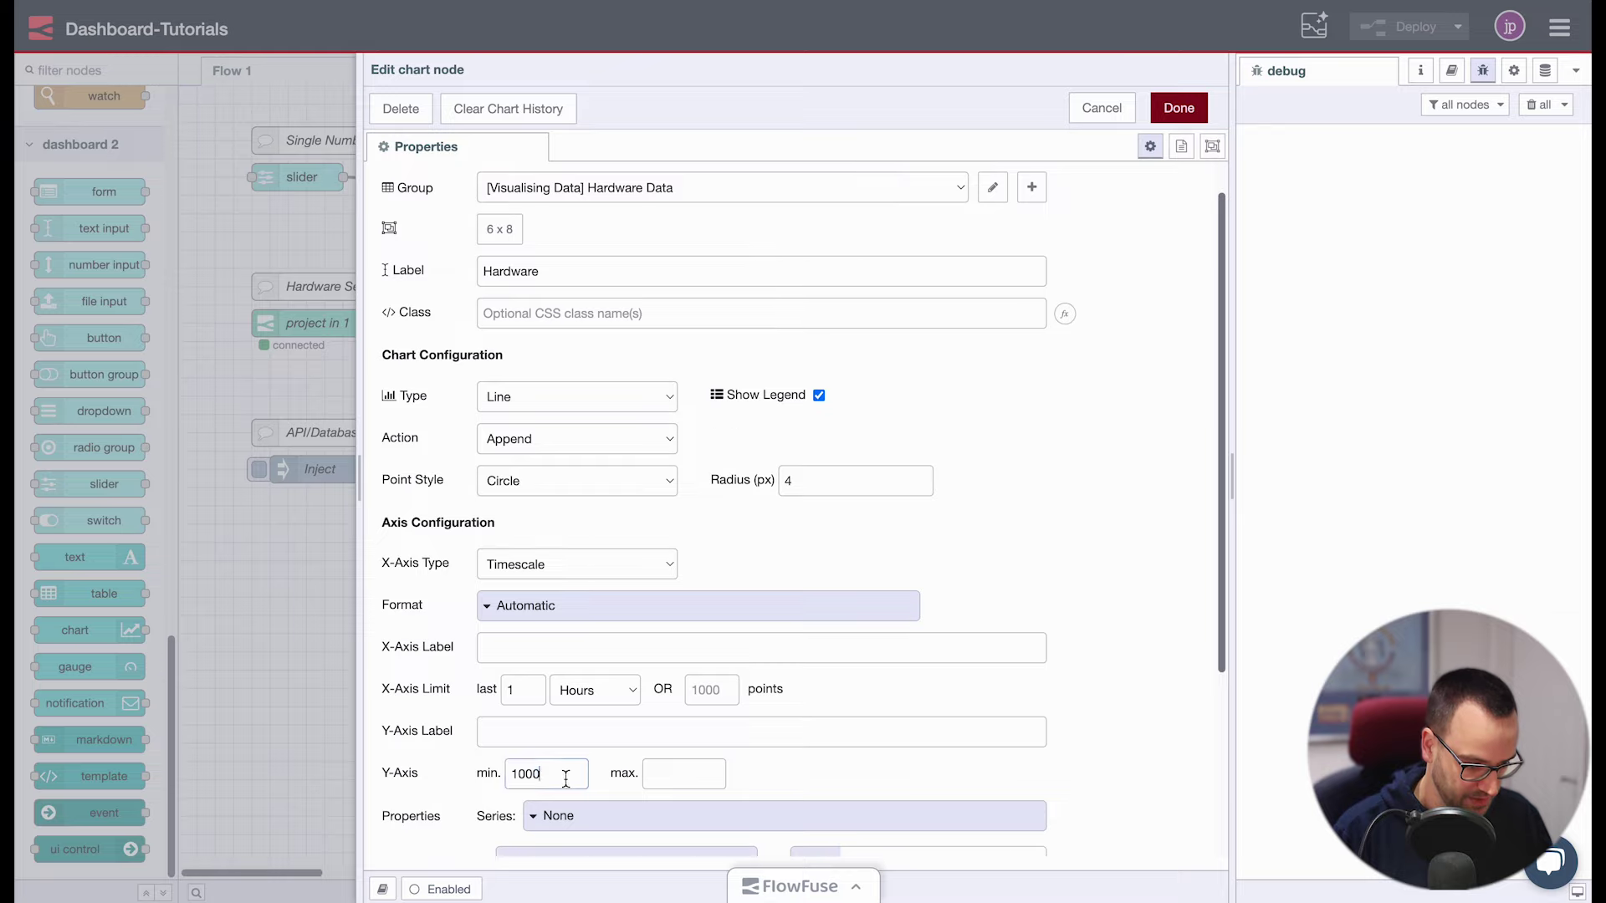
{"action": "double_click", "coordinate": [566, 777]}
{"action": "type", "text": "0"}
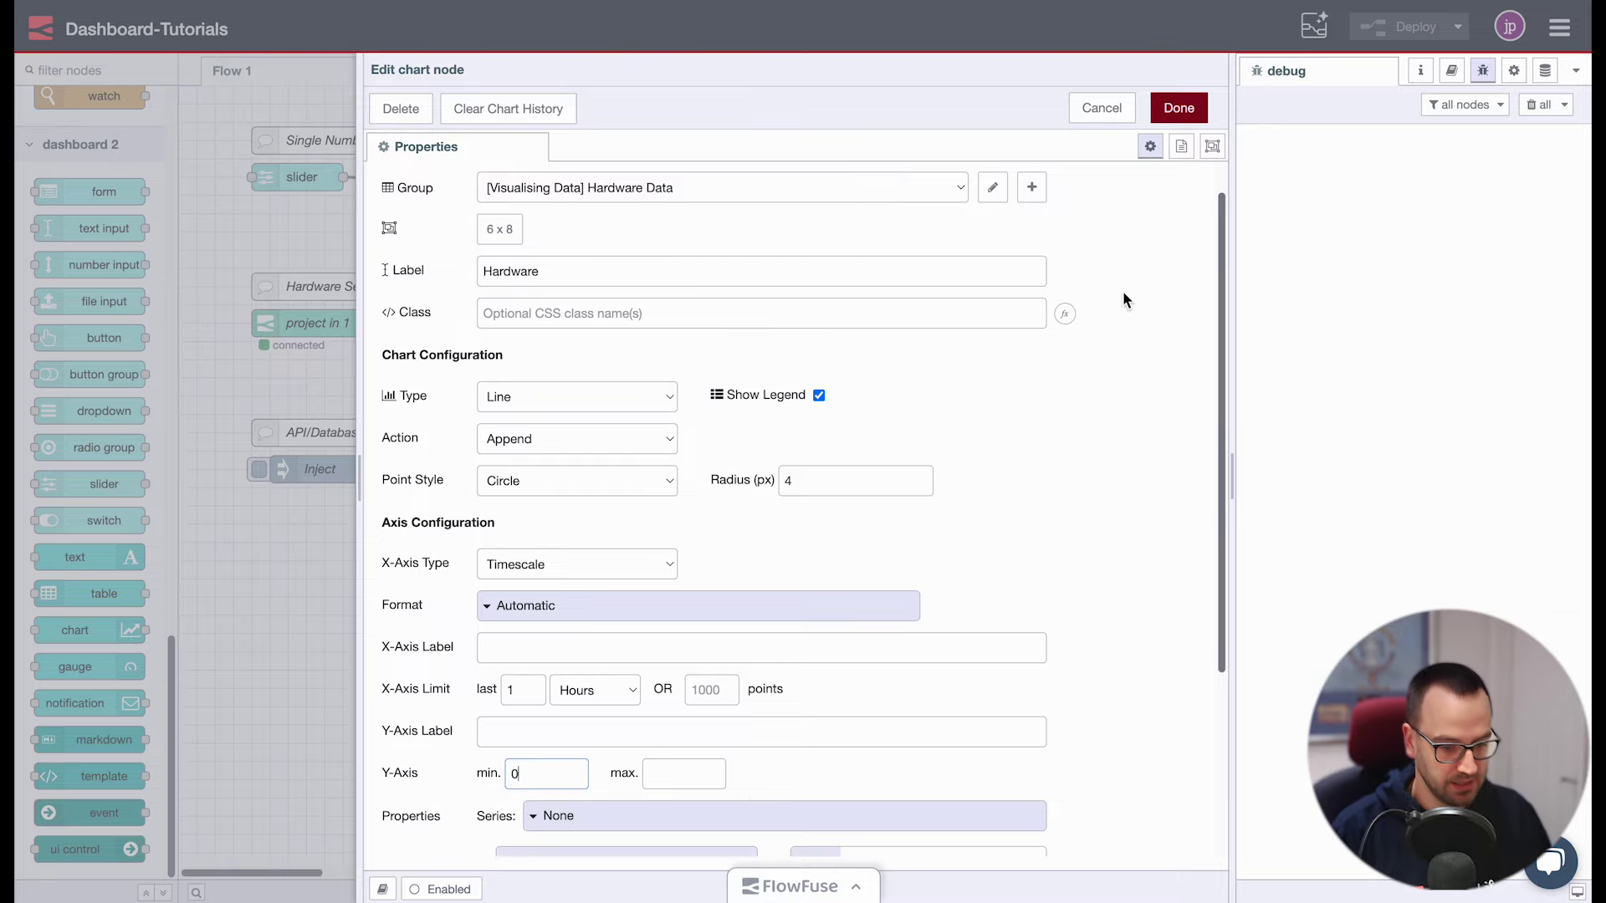
{"action": "left_click", "coordinate": [1178, 109]}
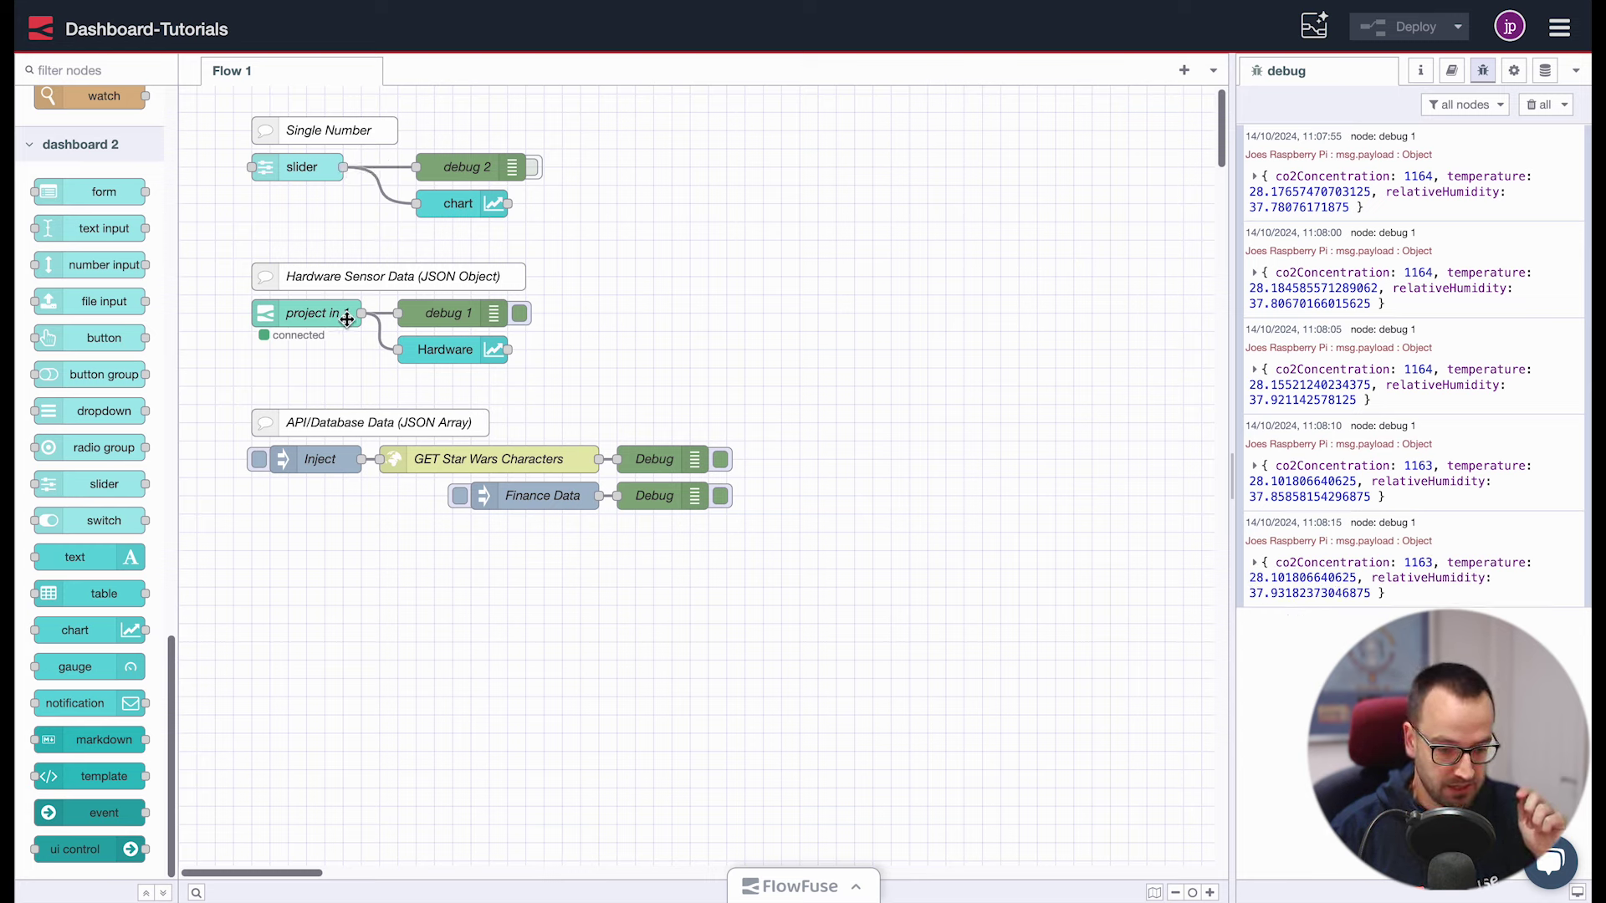
Expand one of the recent sensor messages from debug 1 to examine its payload fields
{"action": "left_click", "coordinate": [1402, 487]}
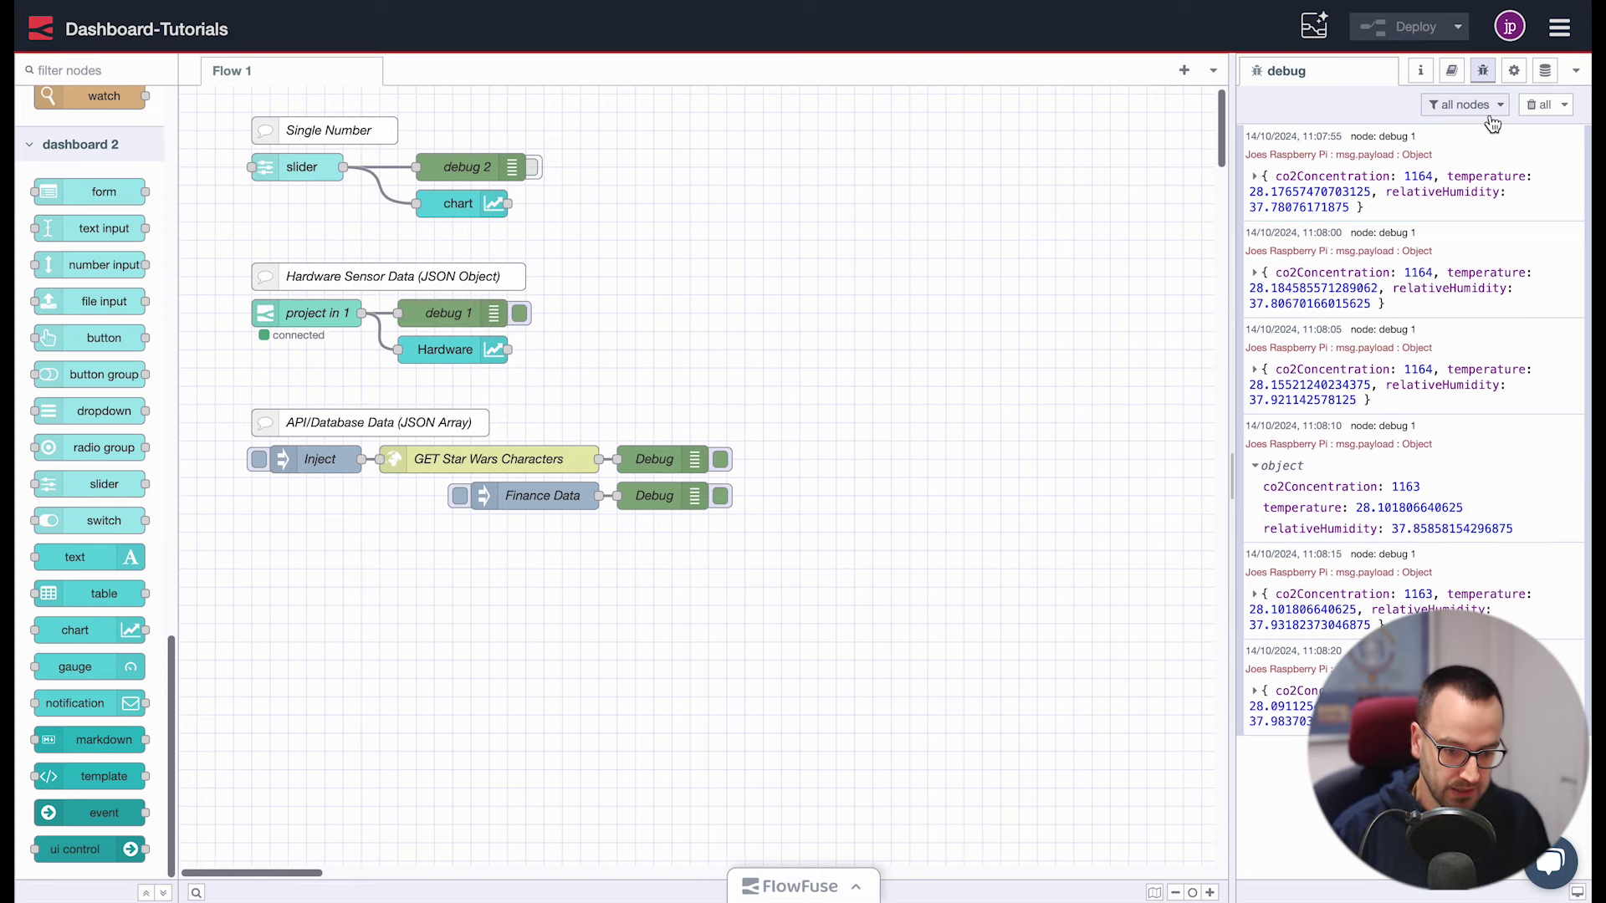
Deactivate the debug 1 node on the hardware sensor flow and clear all messages from the debug log
{"action": "left_click", "coordinate": [1532, 104]}
{"action": "scroll", "coordinate": [448, 410], "scroll_direction": "down", "scroll_amount": 1}
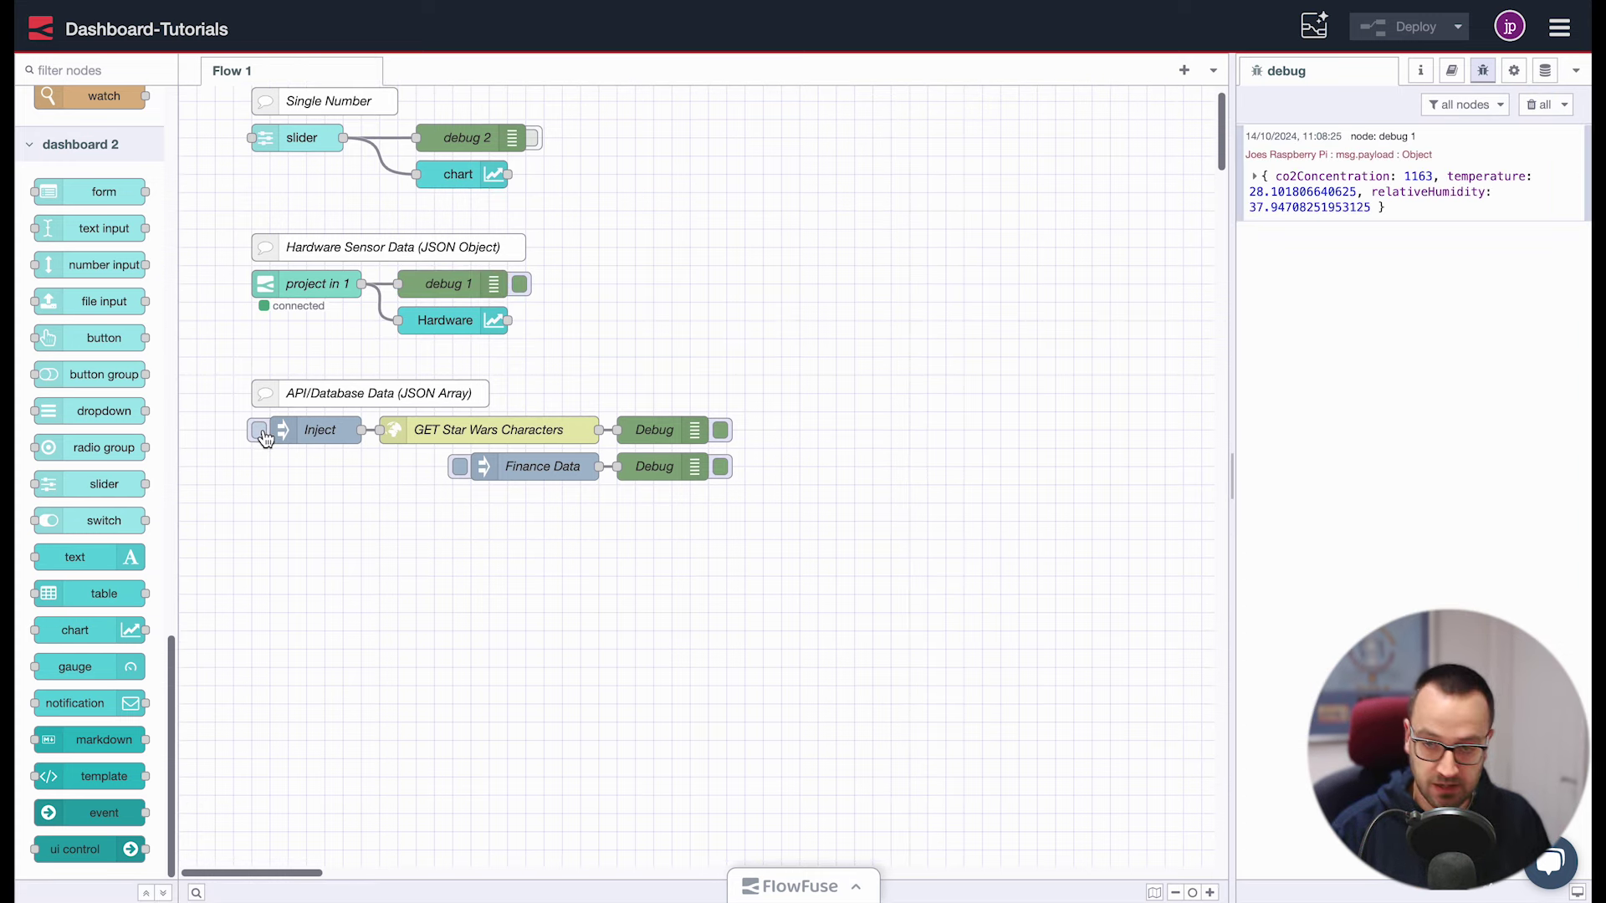
{"action": "left_click", "coordinate": [519, 283]}
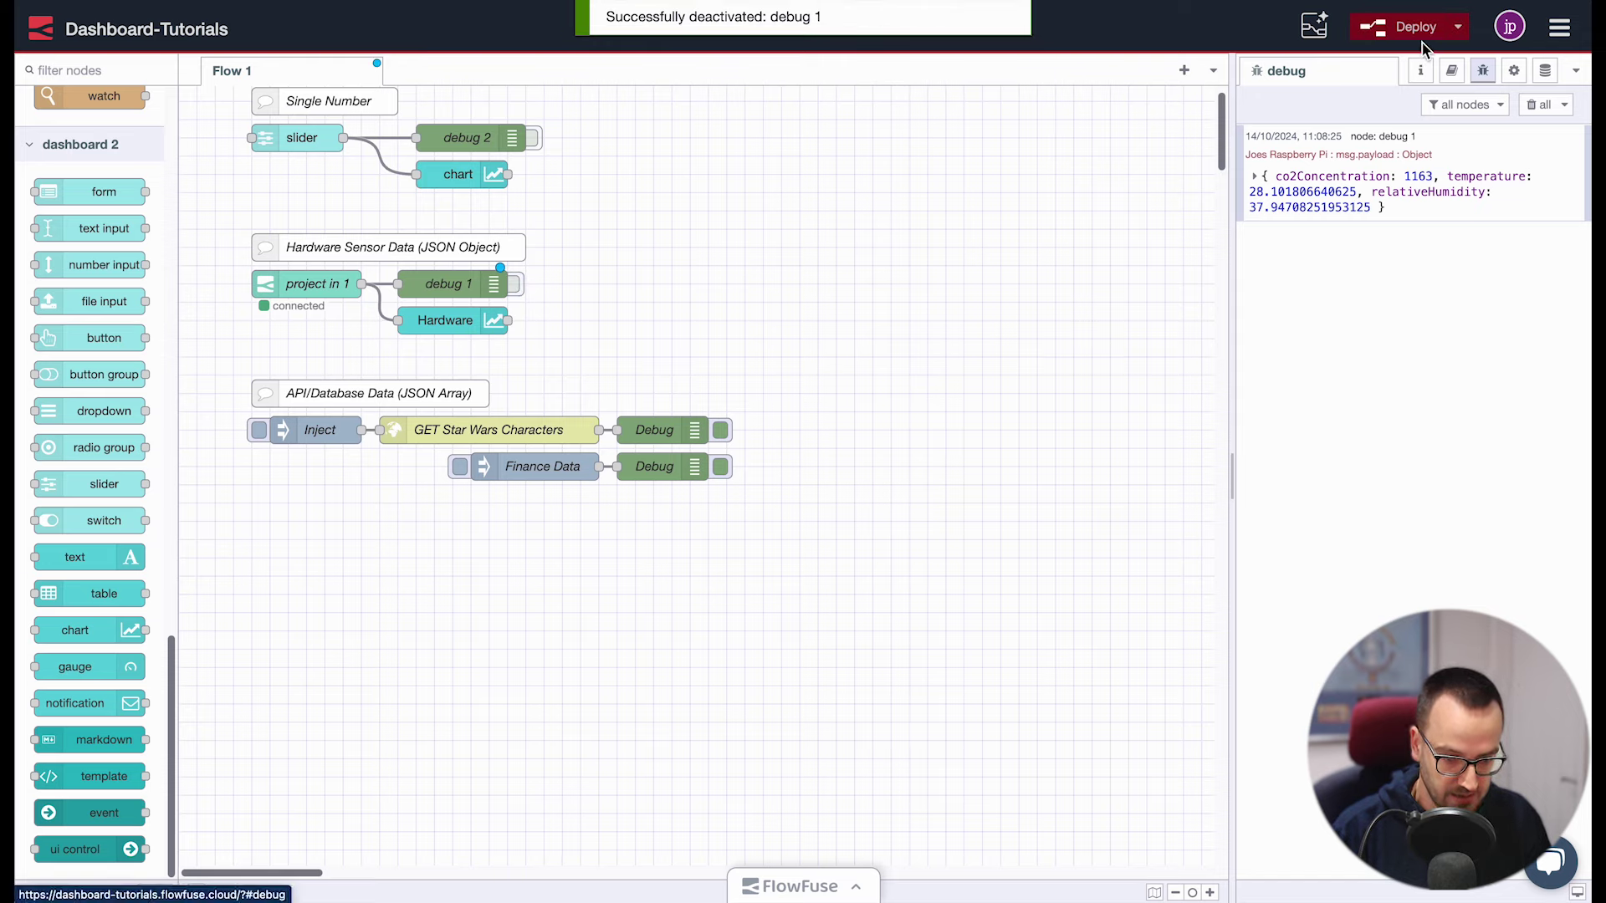
{"action": "left_click", "coordinate": [1537, 105]}
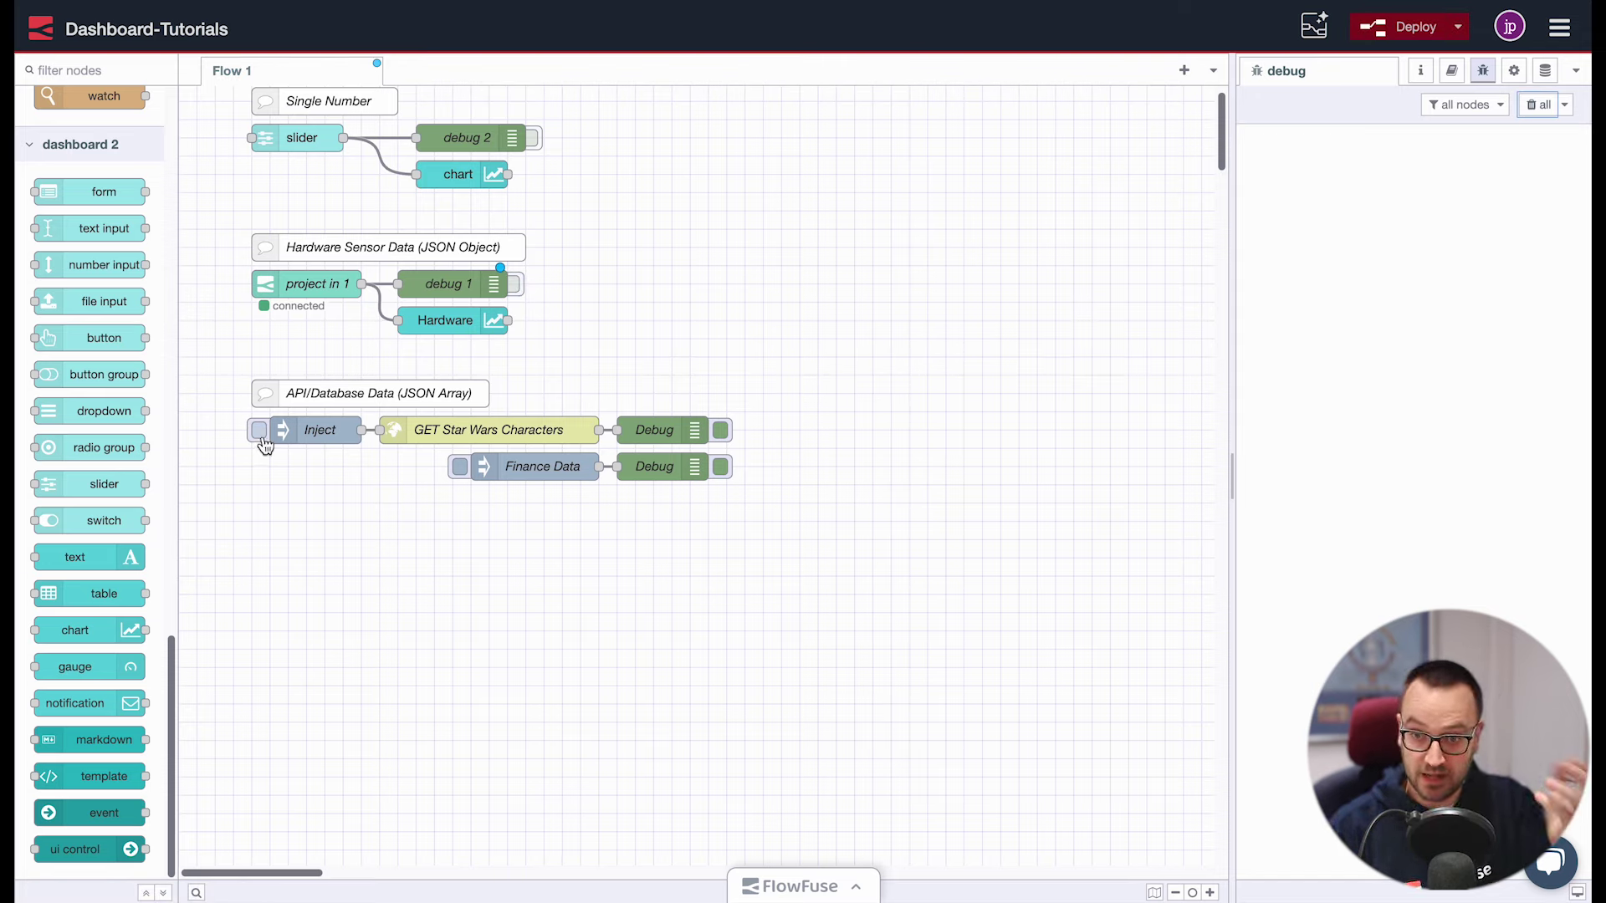
Trigger the Star Wars characters request and examine the returned payload's results array, including the fields of its first object
{"action": "left_click", "coordinate": [265, 437]}
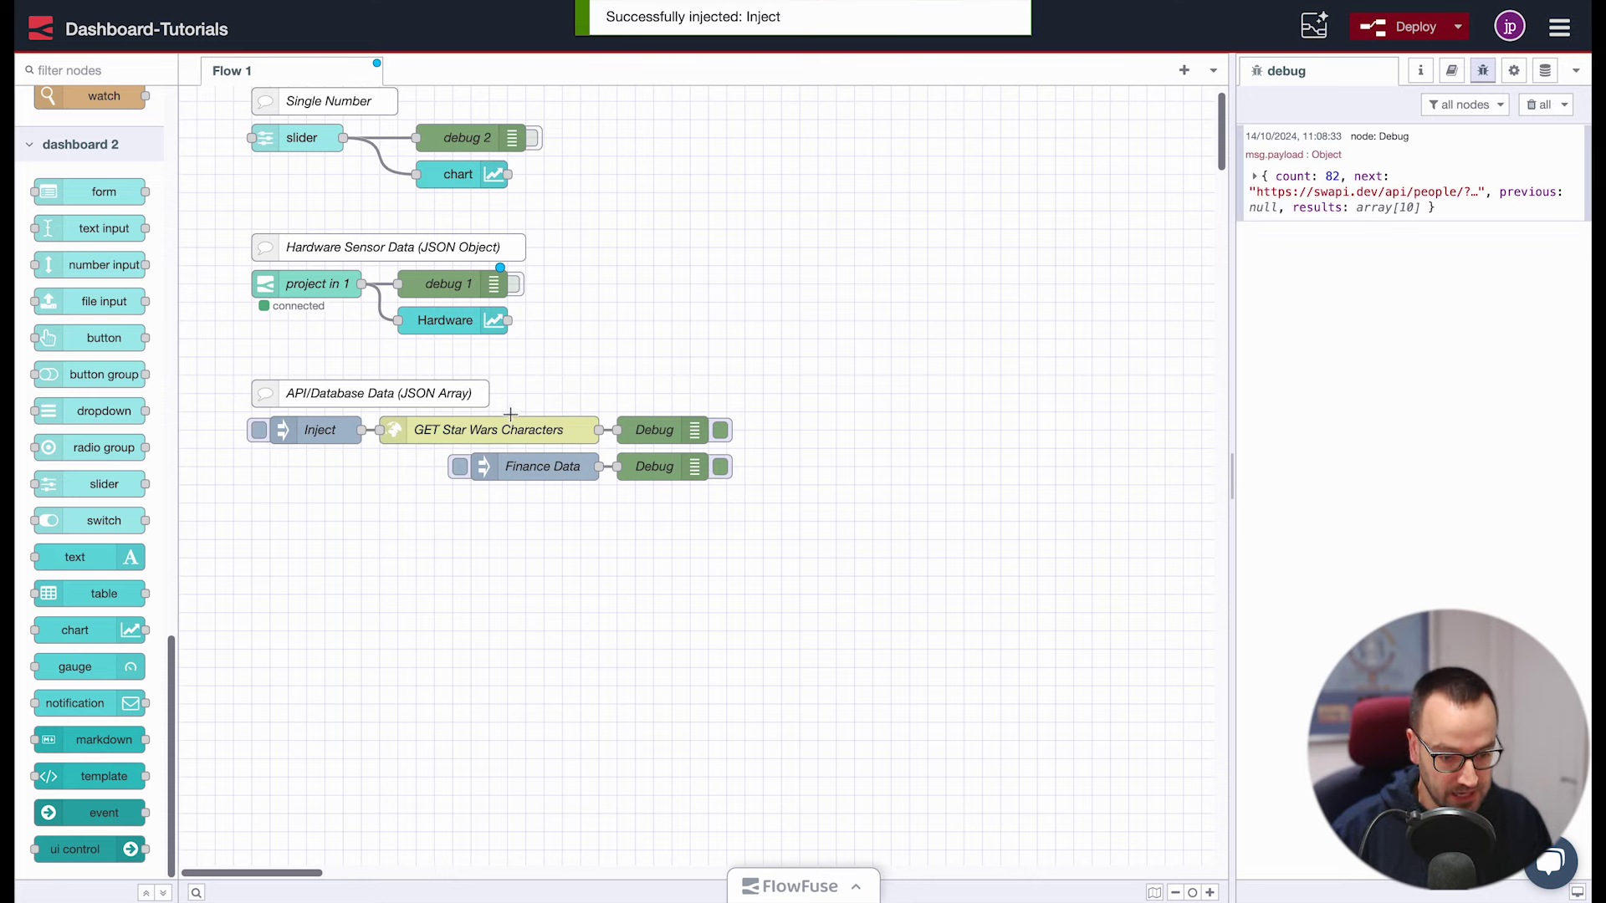
{"action": "left_click", "coordinate": [1319, 213]}
{"action": "left_click", "coordinate": [1301, 260]}
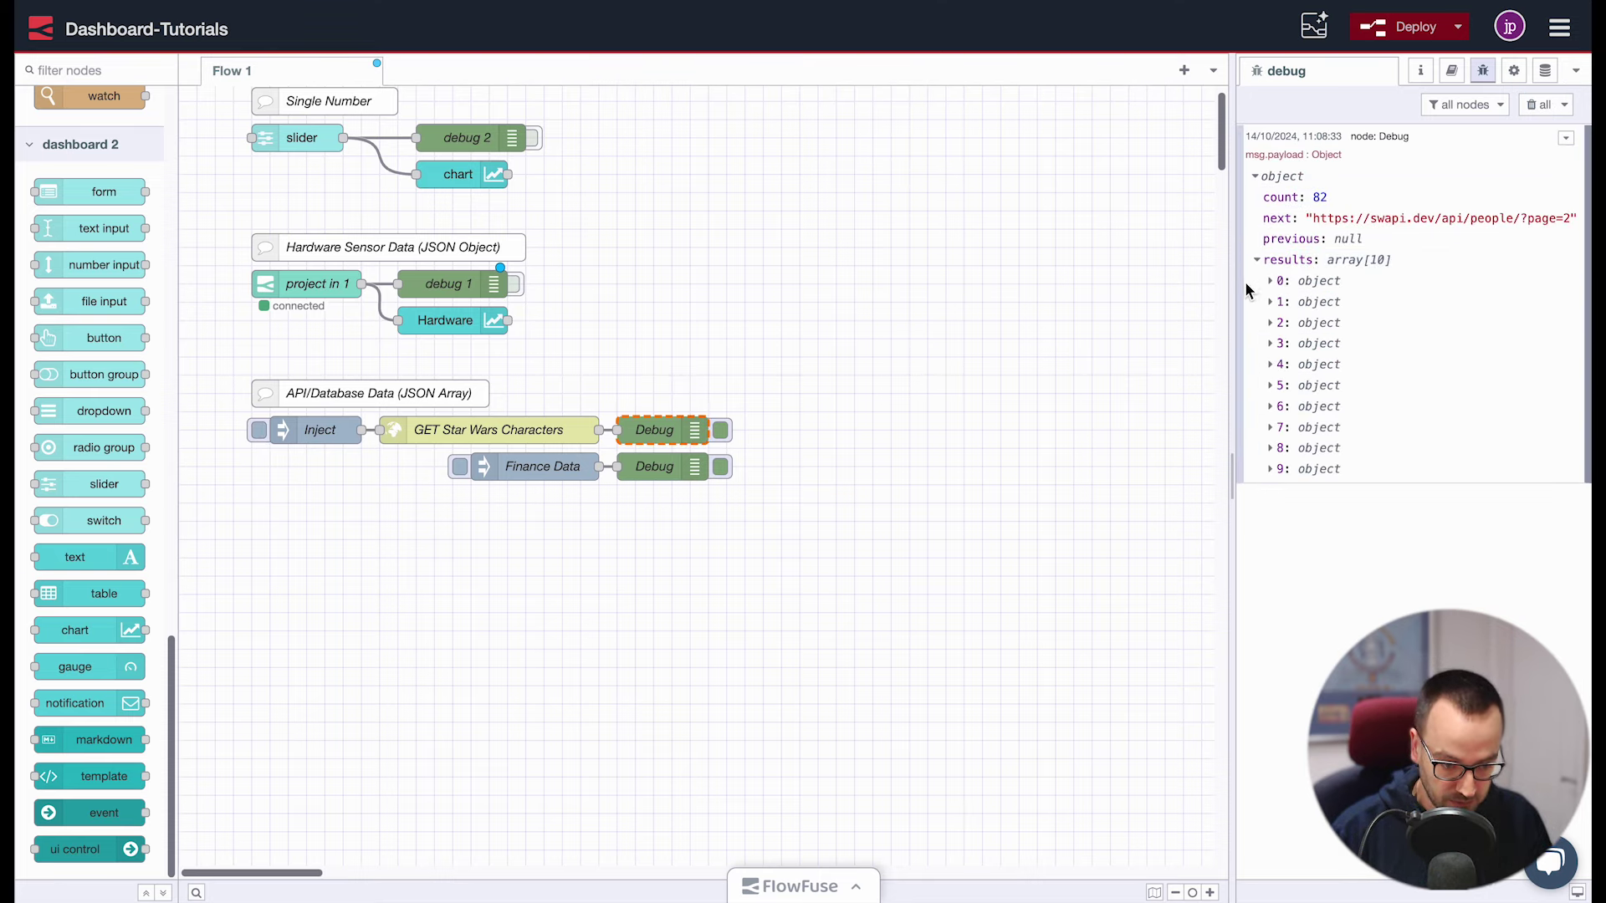
{"action": "left_click_drag", "start_coordinate": [1233, 288], "coordinate": [1063, 289]}
{"action": "left_click", "coordinate": [1120, 288]}
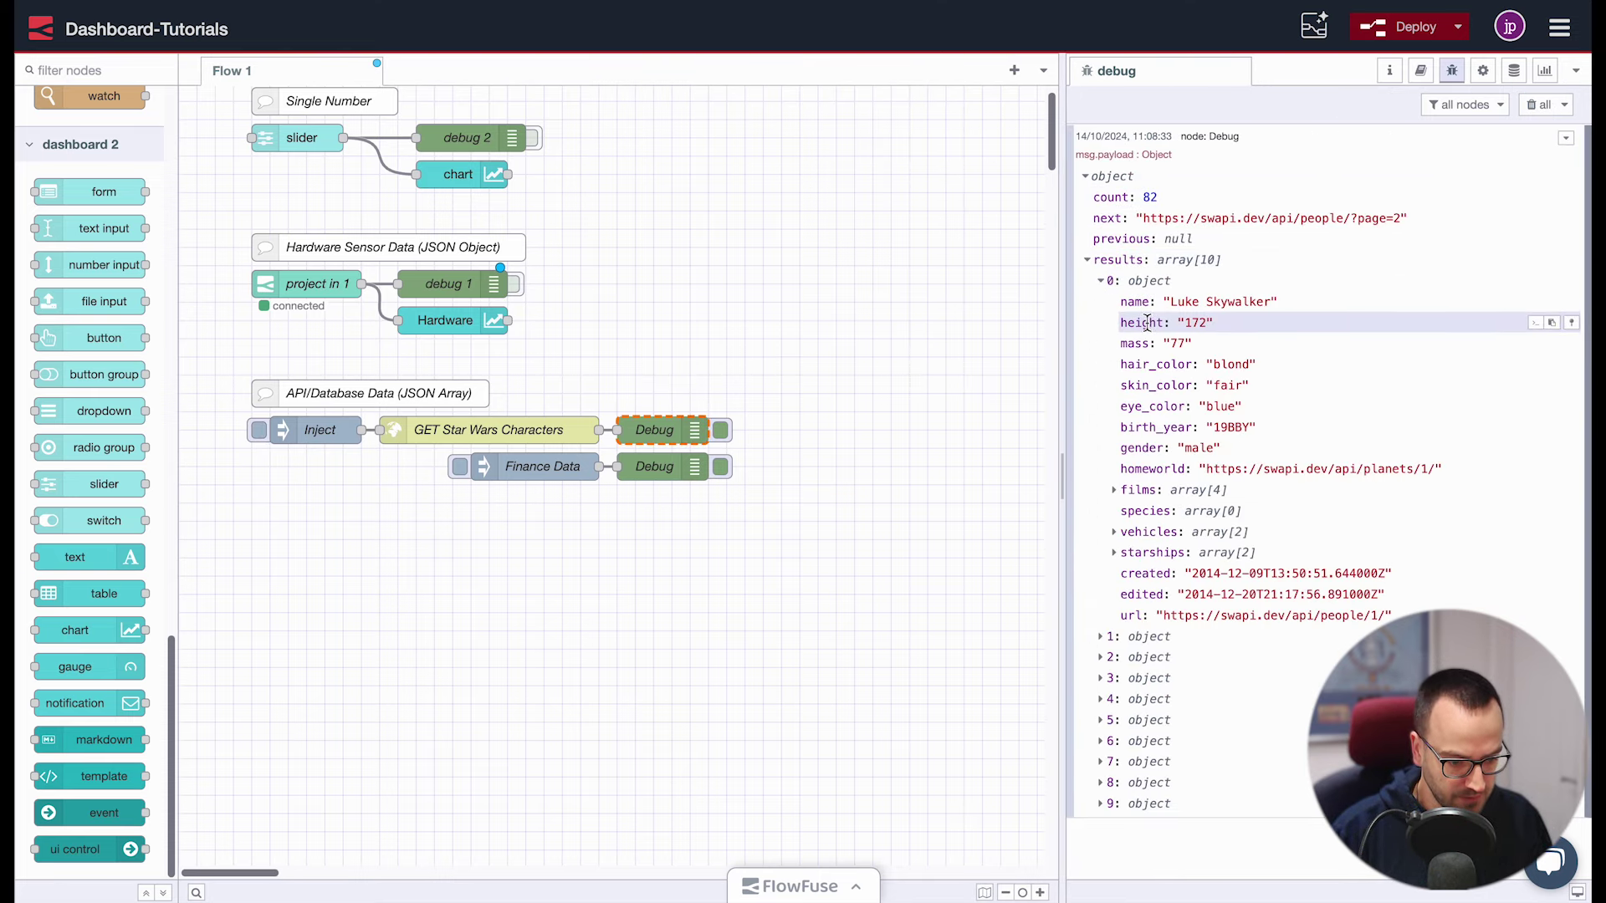
{"action": "left_click", "coordinate": [1129, 281]}
{"action": "left_click", "coordinate": [1125, 260]}
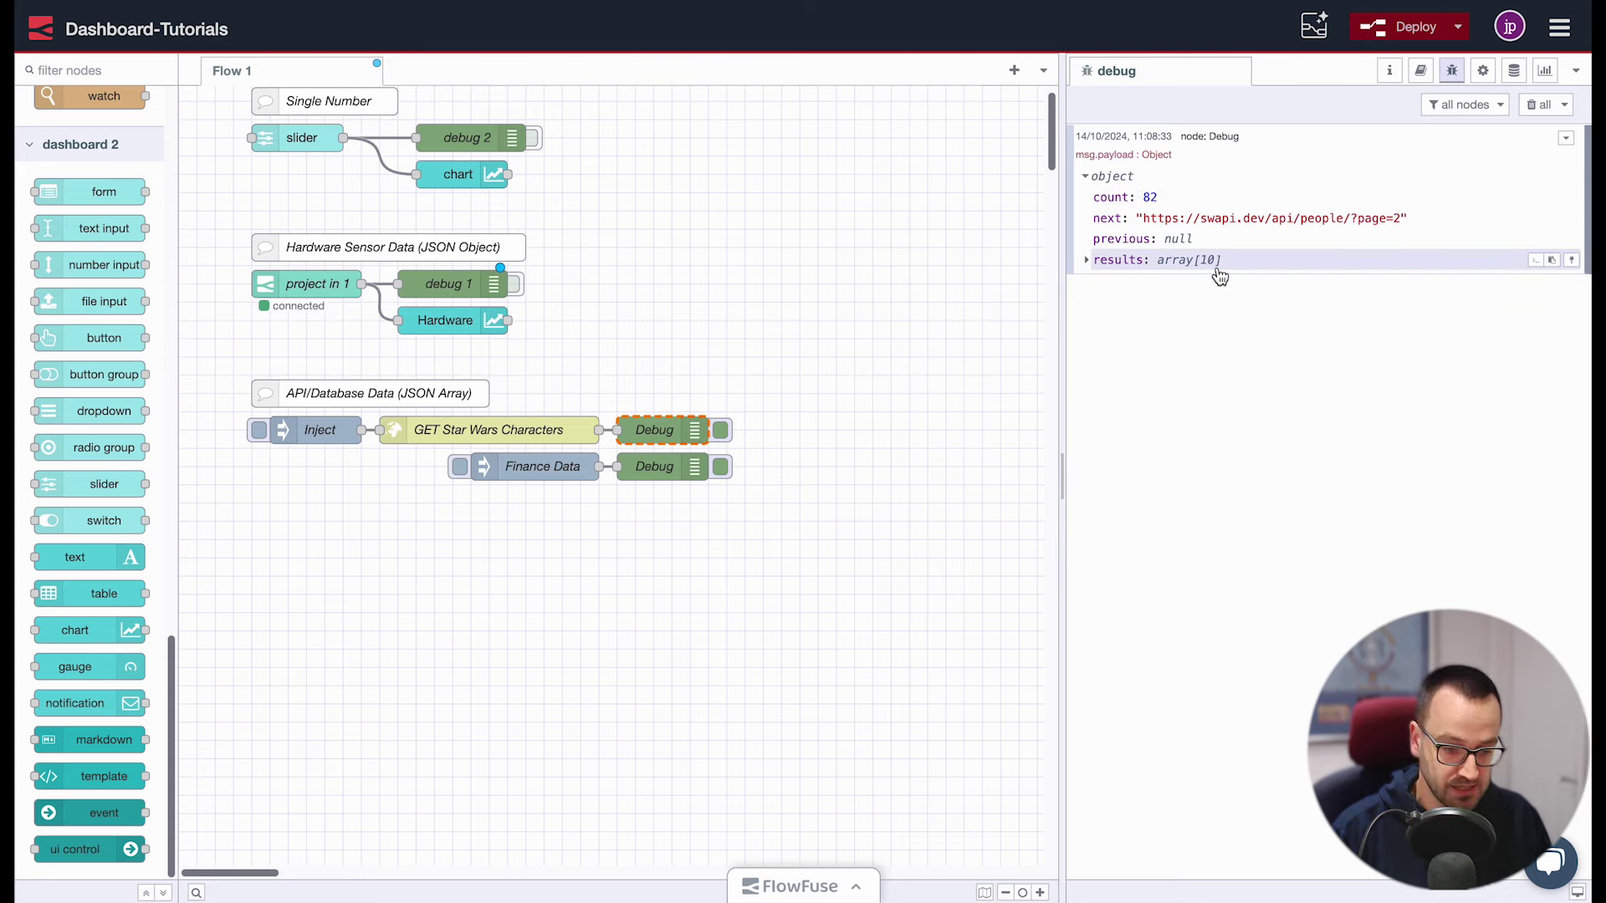
Insert a change node into the wire between GET Star Wars Characters and its Debug node
{"action": "left_click_drag", "start_coordinate": [689, 430], "coordinate": [817, 431]}
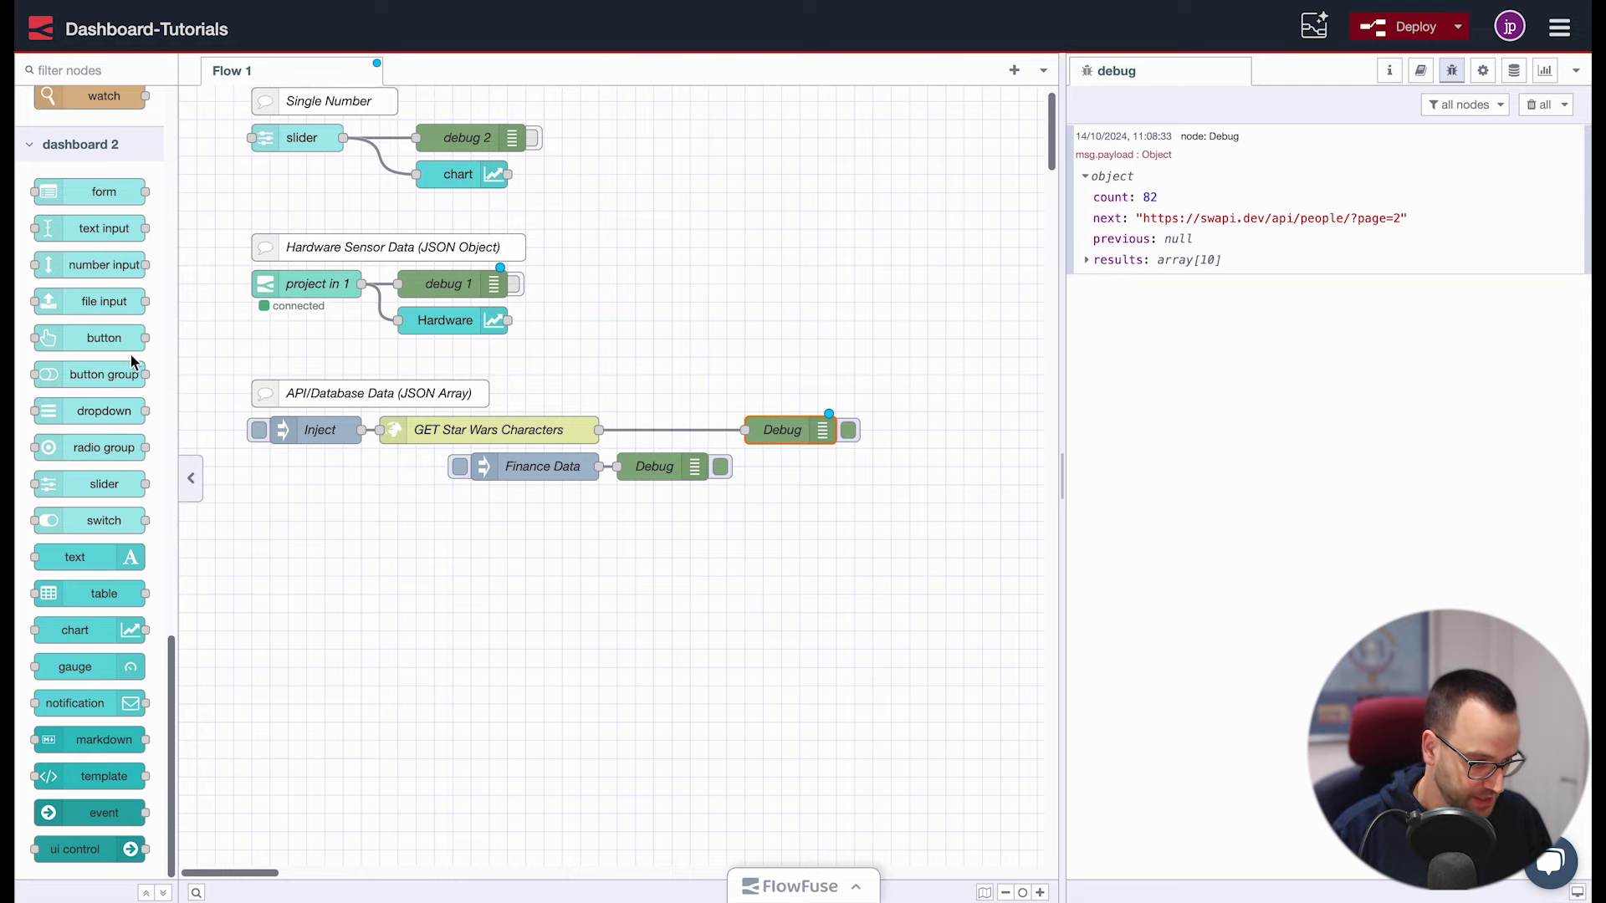
{"action": "scroll", "coordinate": [130, 380], "scroll_direction": "down", "scroll_amount": 10}
{"action": "scroll", "coordinate": [127, 393], "scroll_direction": "up", "scroll_amount": 4}
{"action": "scroll", "coordinate": [127, 398], "scroll_direction": "up", "scroll_amount": 8}
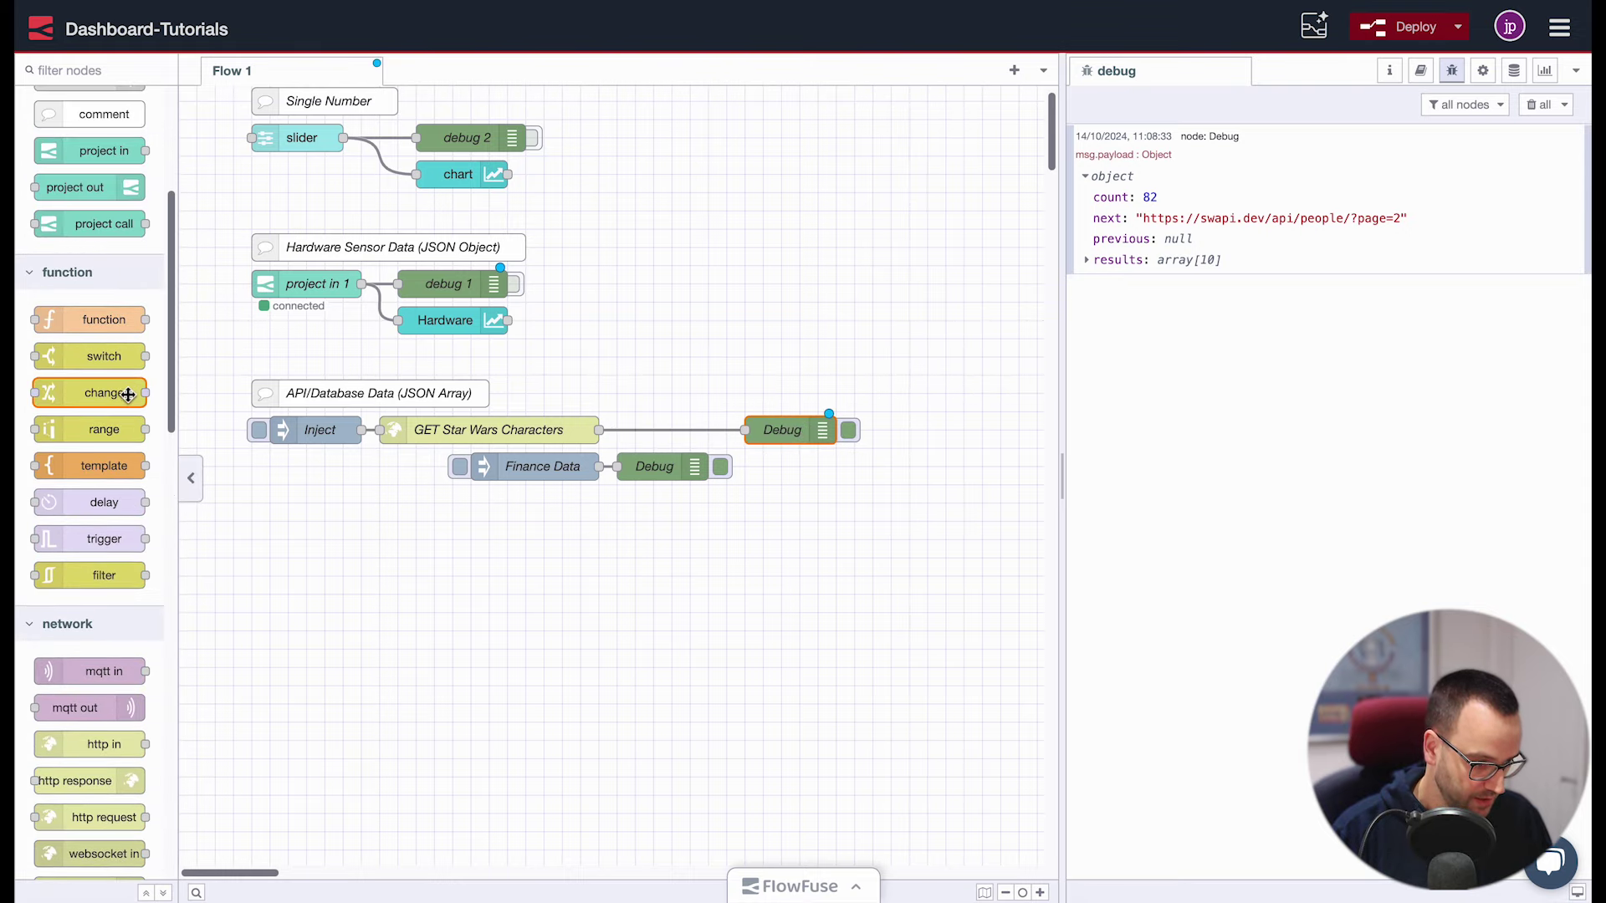
{"action": "left_click_drag", "start_coordinate": [128, 392], "coordinate": [729, 432]}
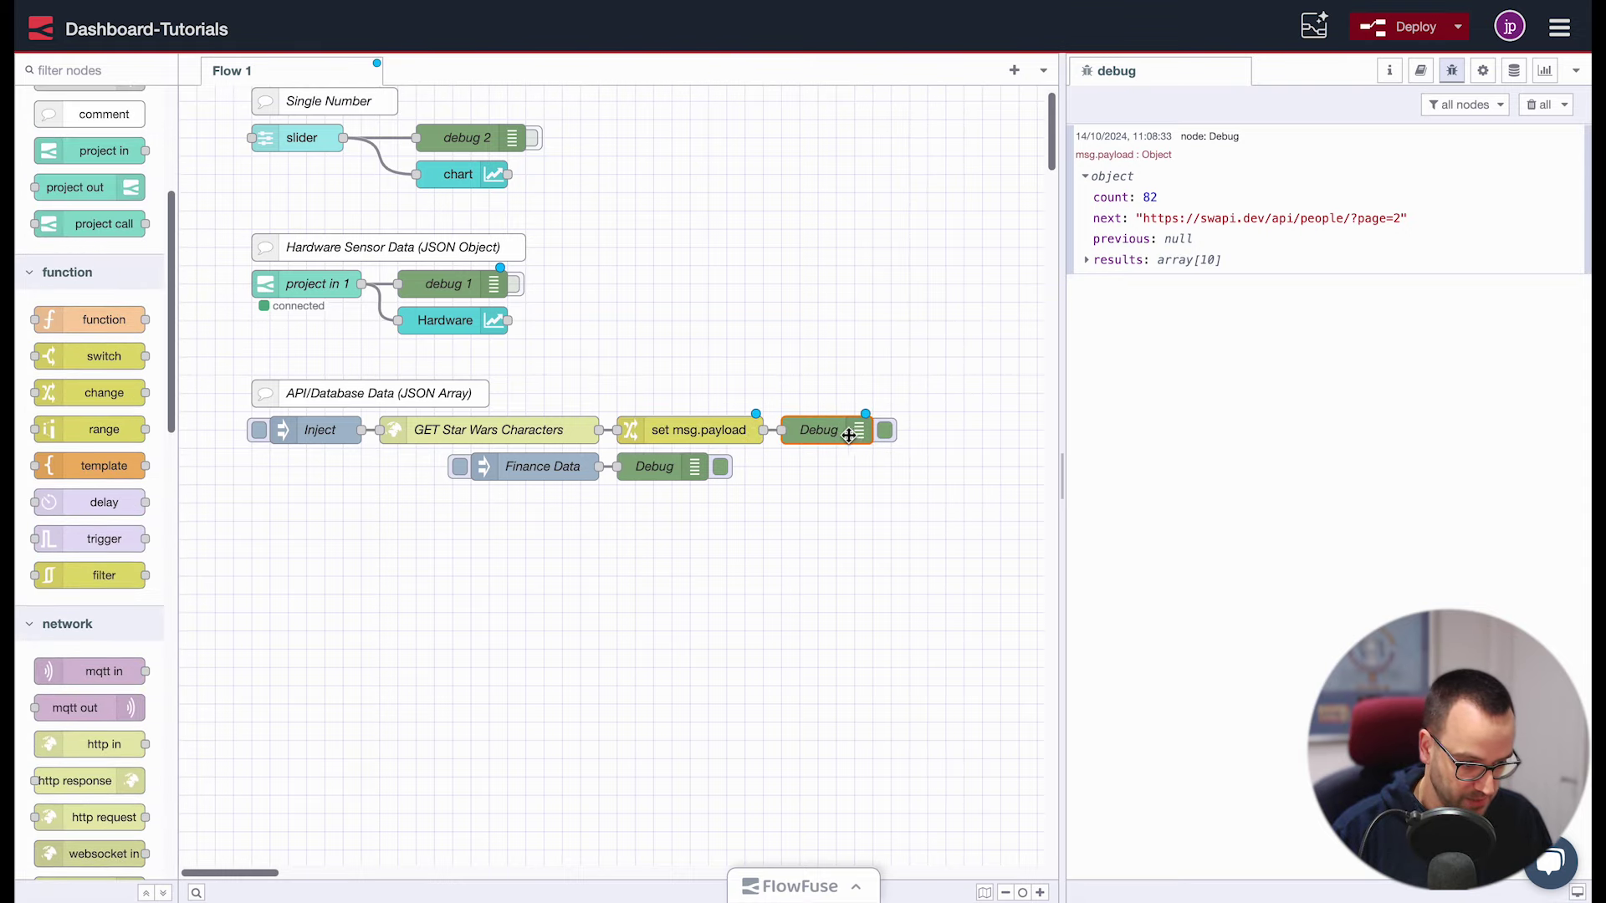
Configure the change node to set msg.payload to the value of msg.payload.results
{"action": "double_click", "coordinate": [681, 430]}
{"action": "left_click", "coordinate": [764, 304]}
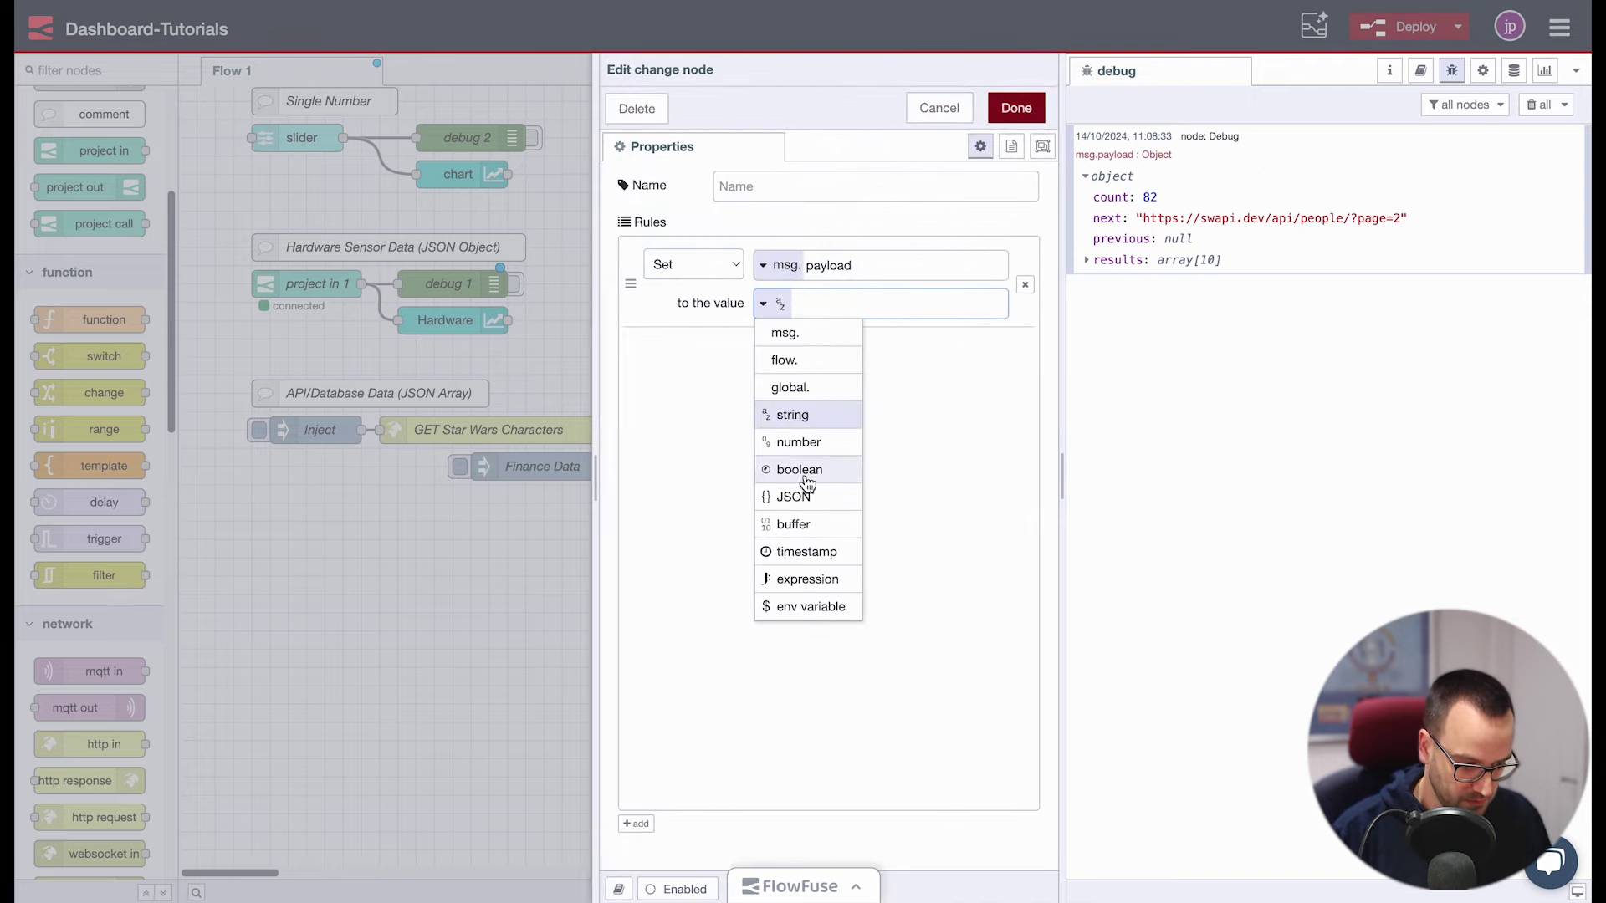
{"action": "left_click", "coordinate": [798, 334]}
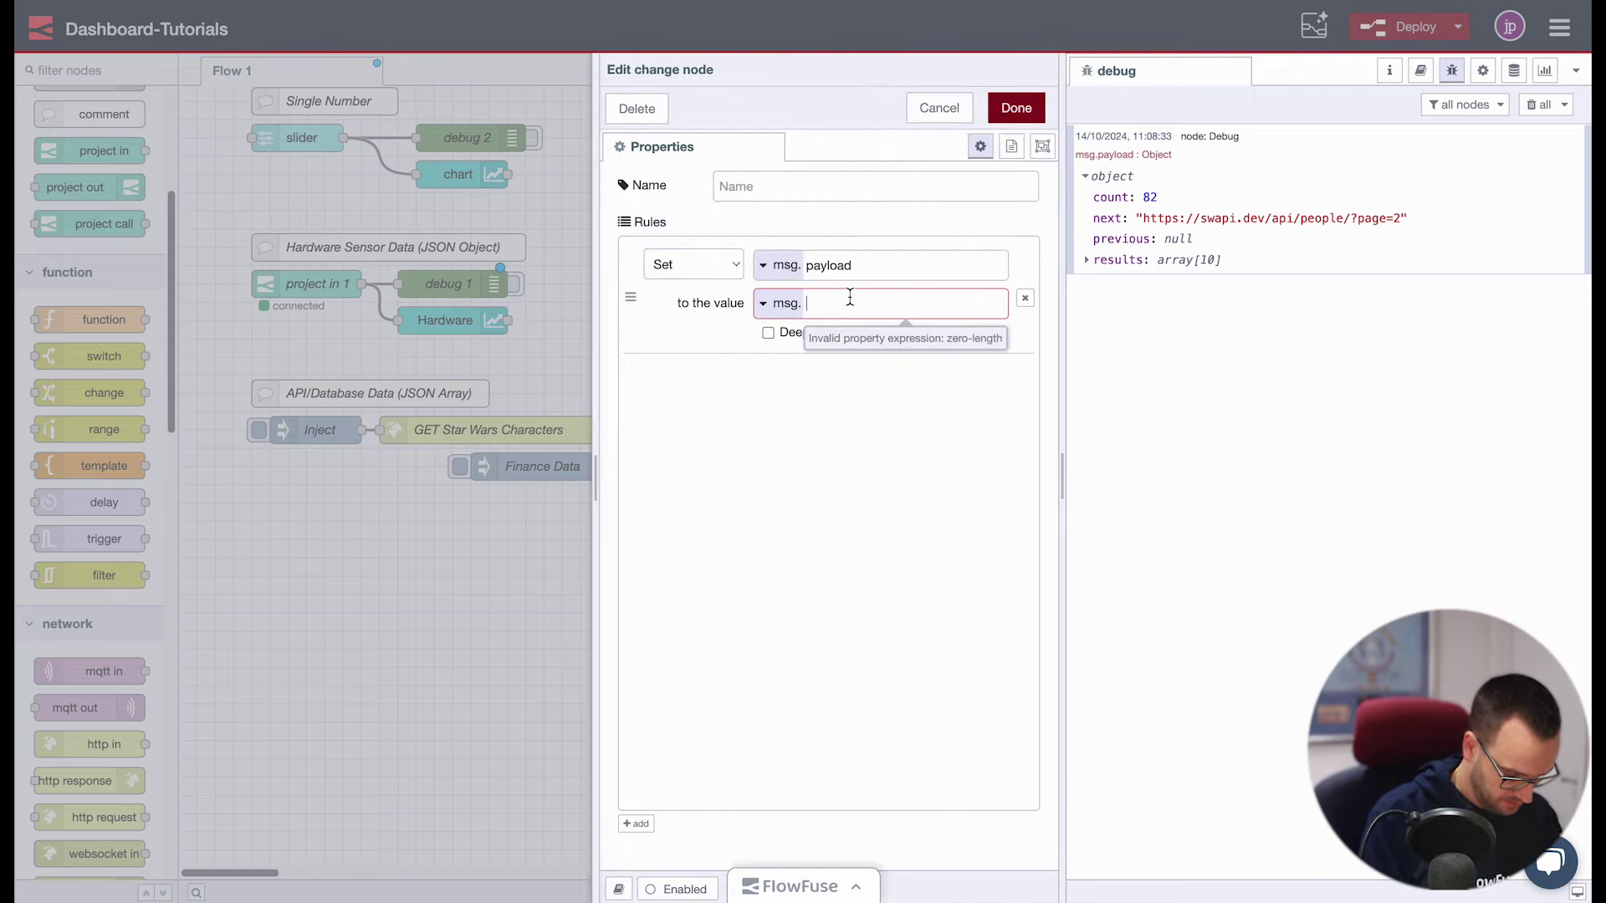
{"action": "type", "text": "payload."}
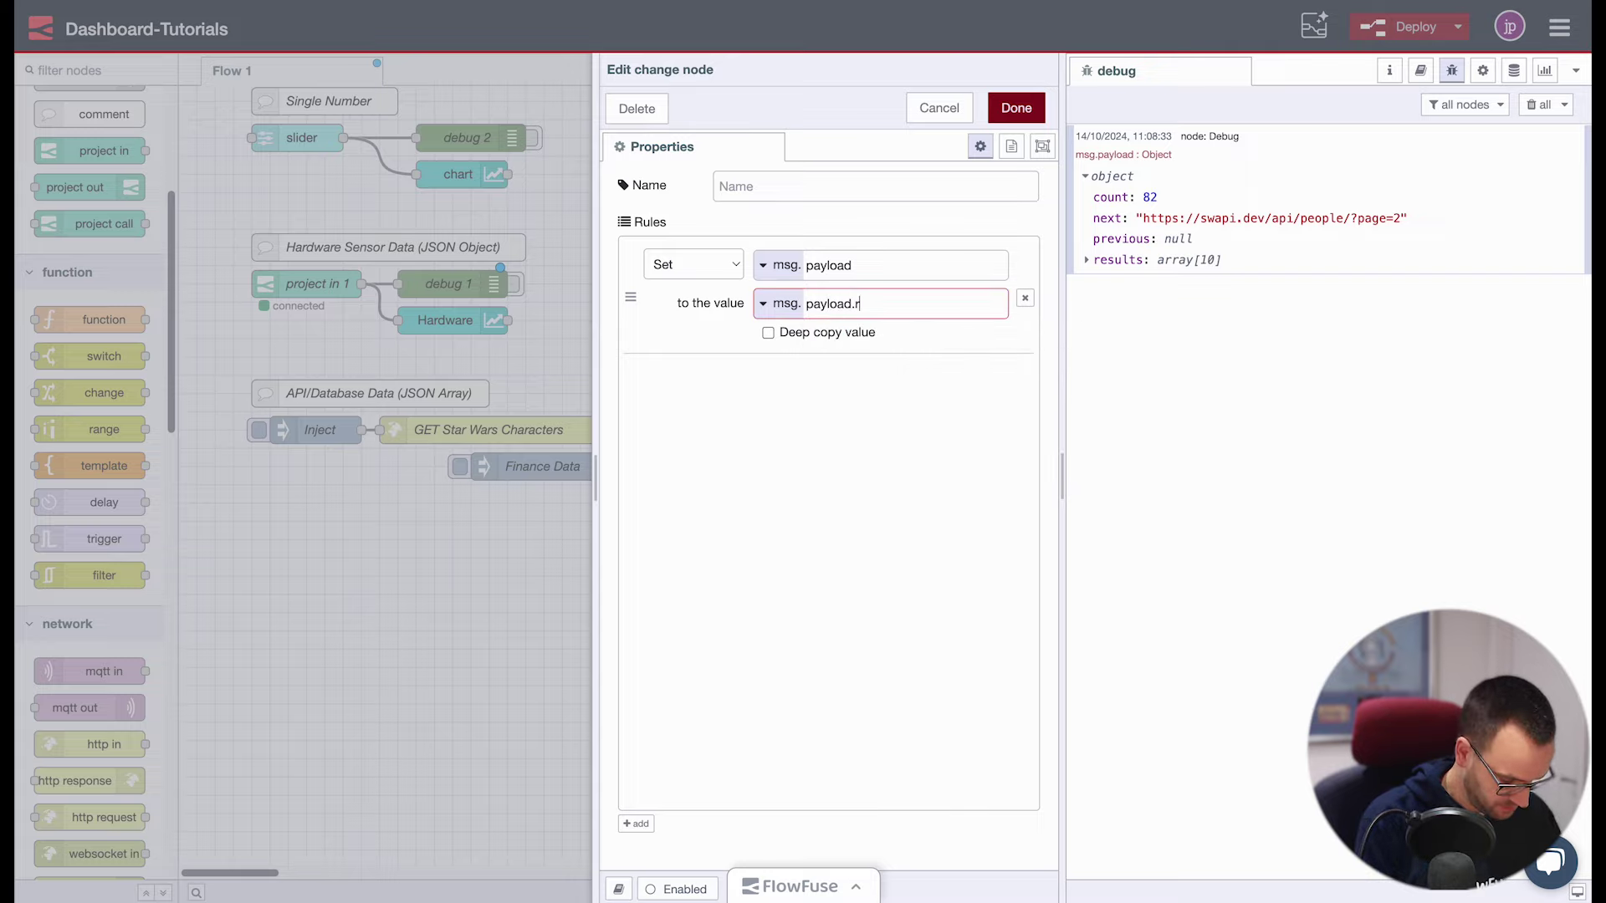
{"action": "type", "text": "results"}
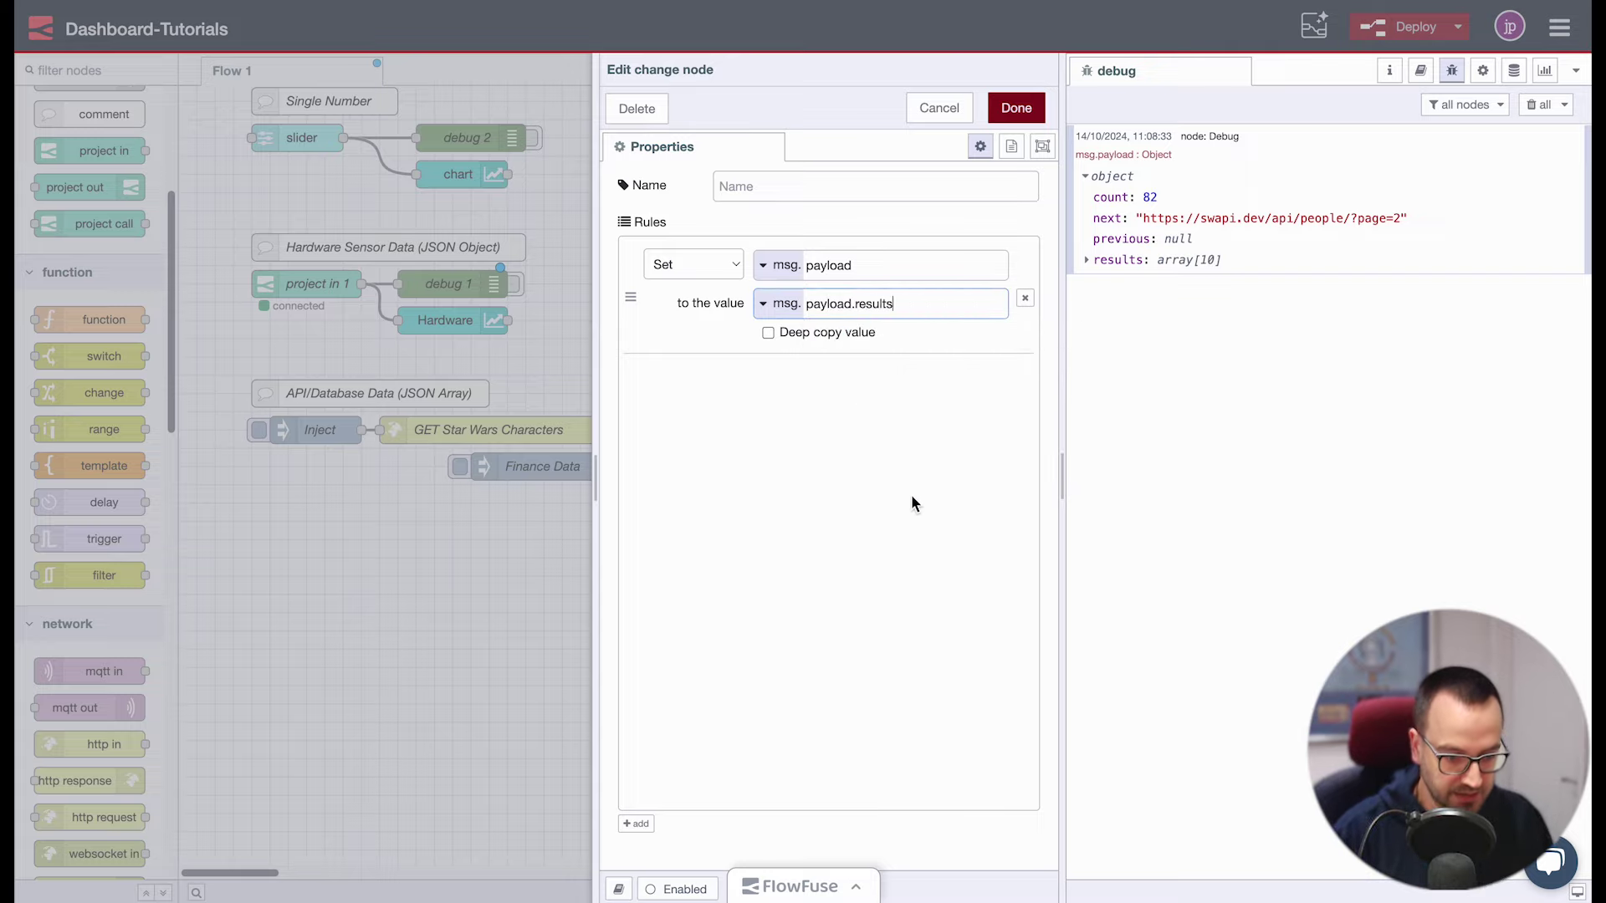
{"action": "left_click", "coordinate": [1017, 111]}
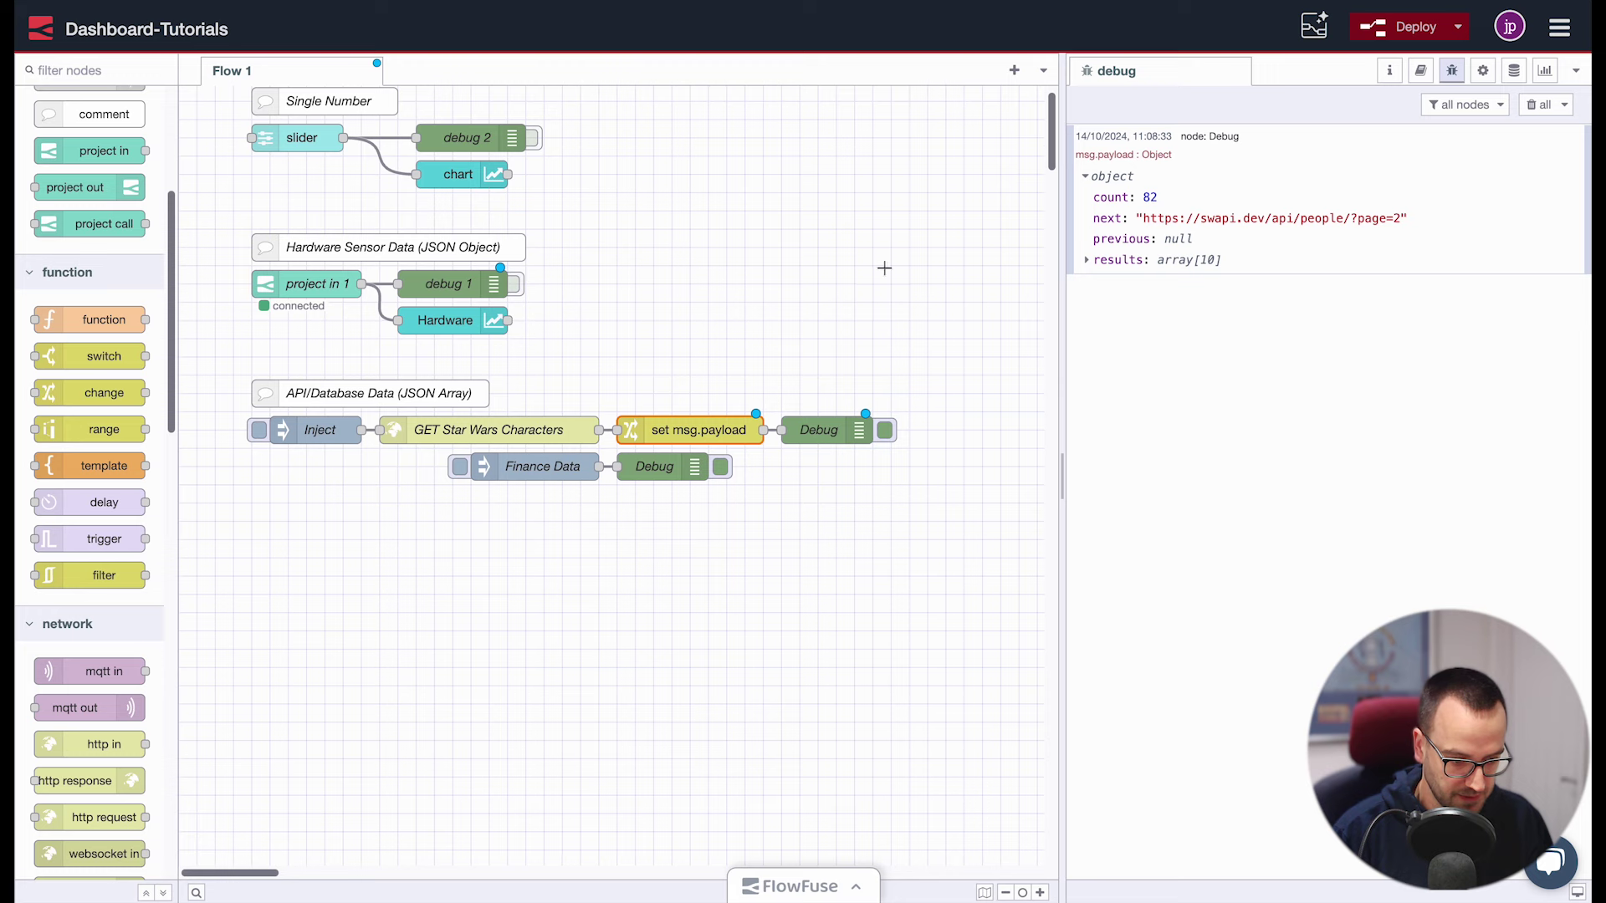
Deploy the flow, trigger the Star Wars request again, and expand the first object of the new payload array
{"action": "left_click", "coordinate": [1413, 27]}
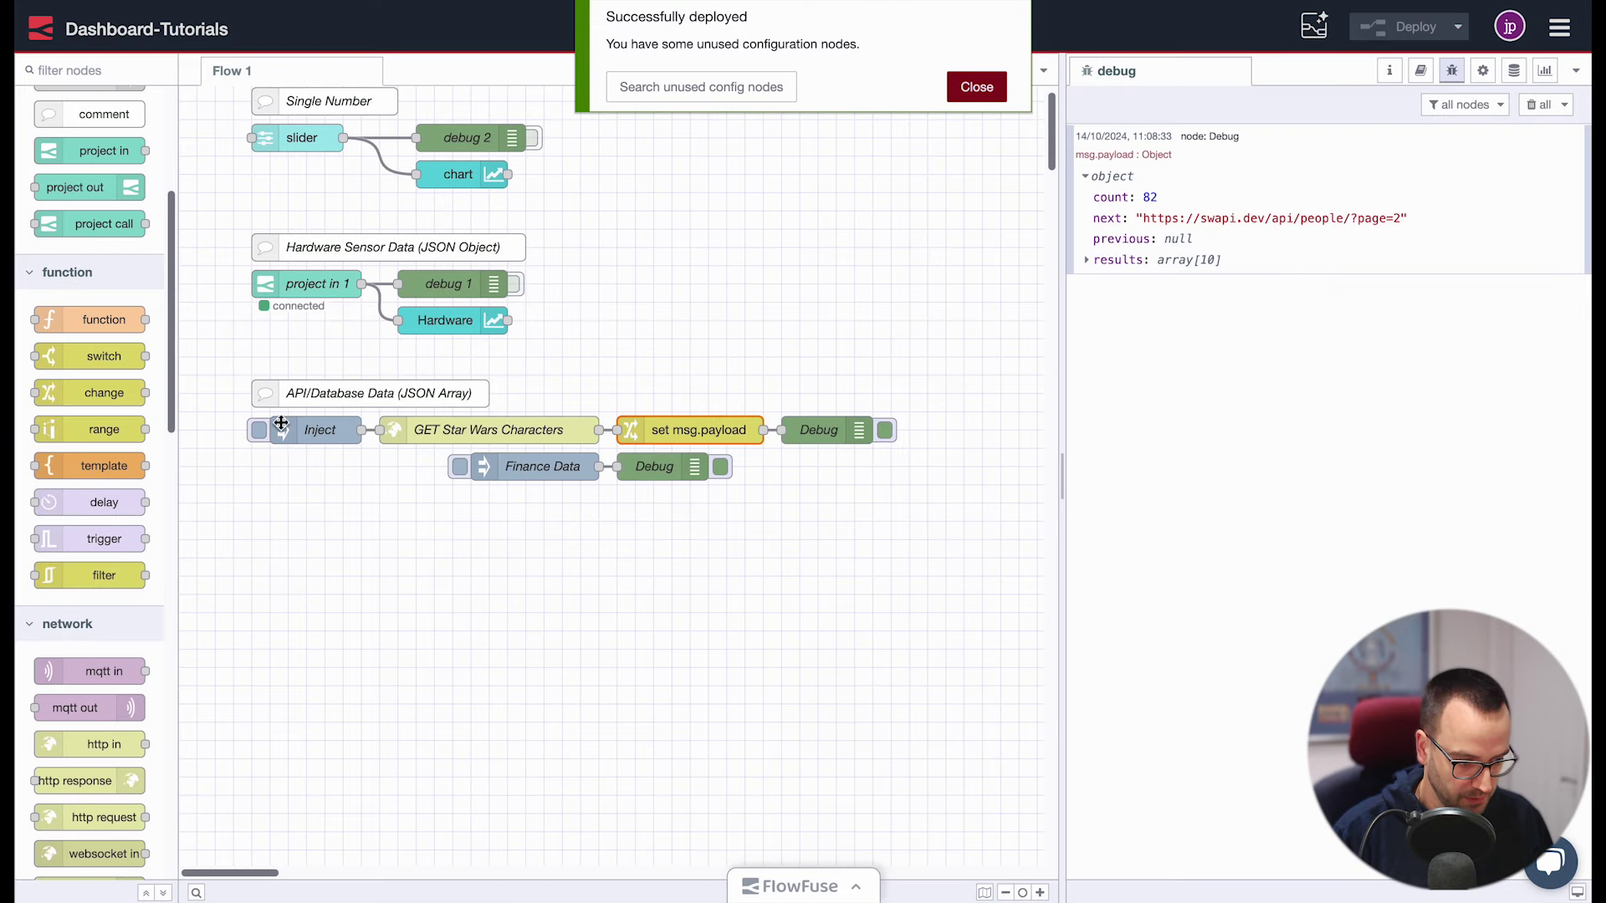
{"action": "left_click", "coordinate": [259, 430]}
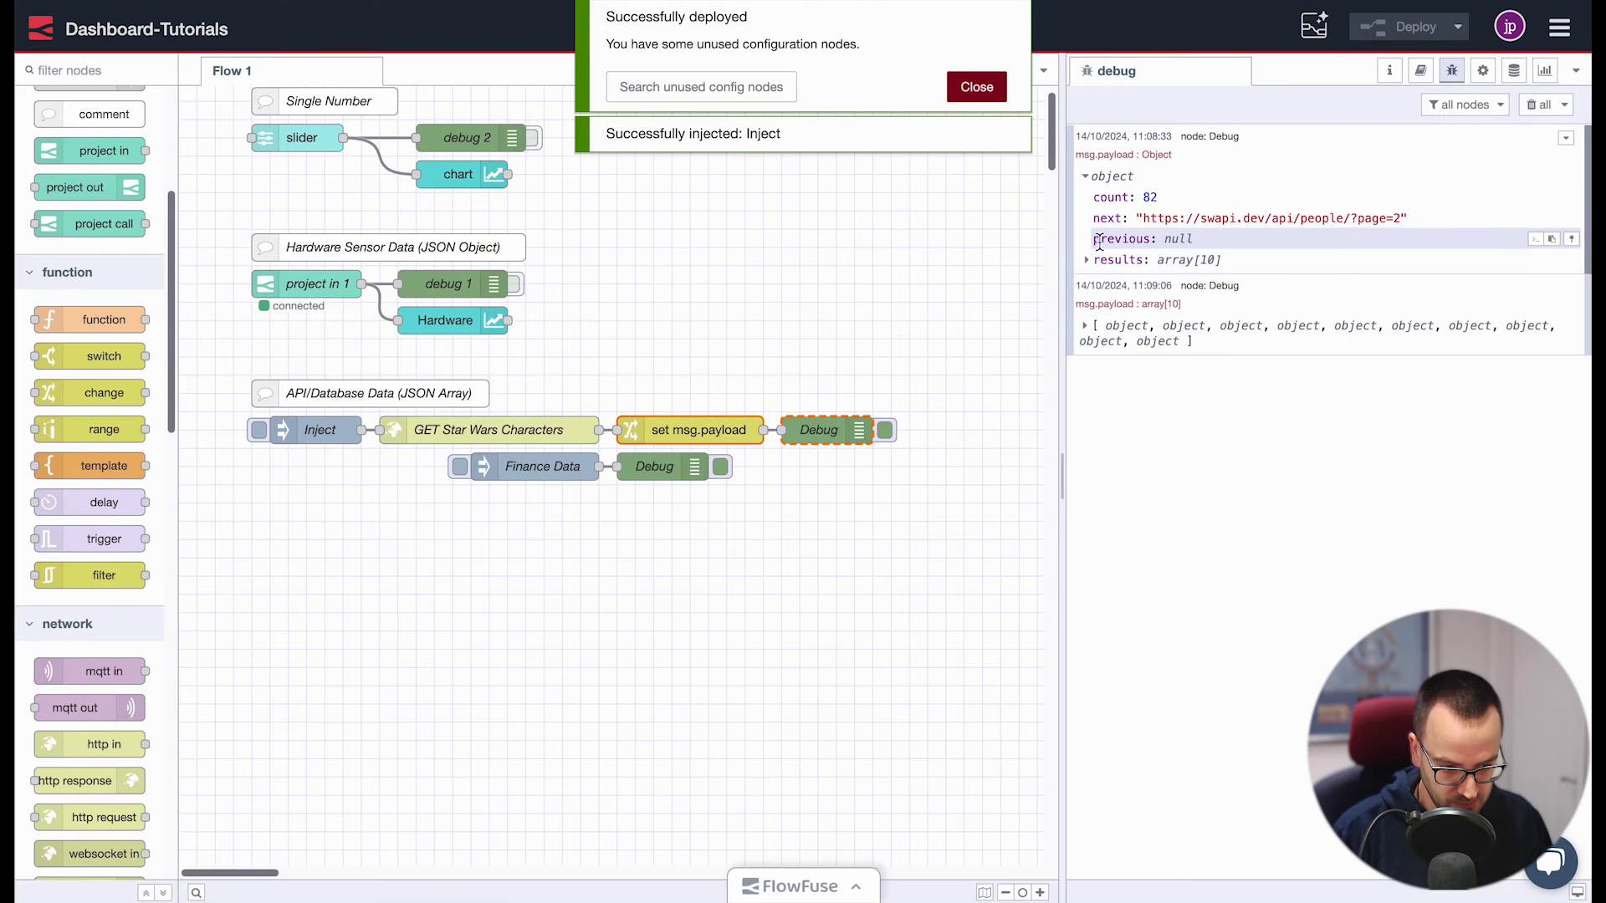
{"action": "left_click", "coordinate": [1115, 337]}
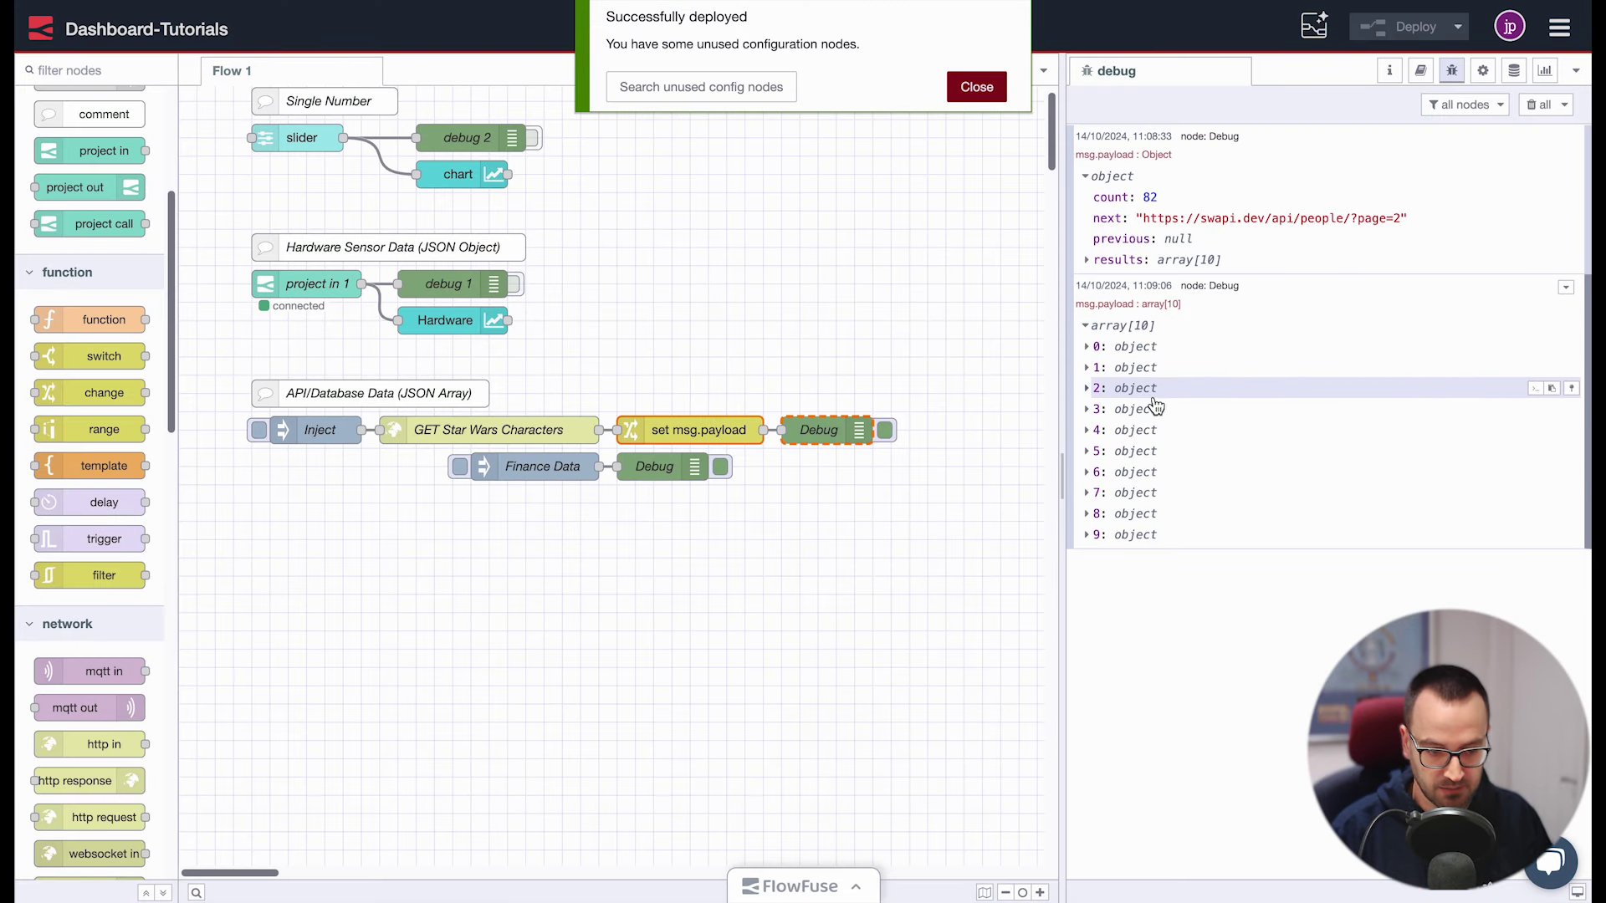
{"action": "left_click", "coordinate": [1149, 349]}
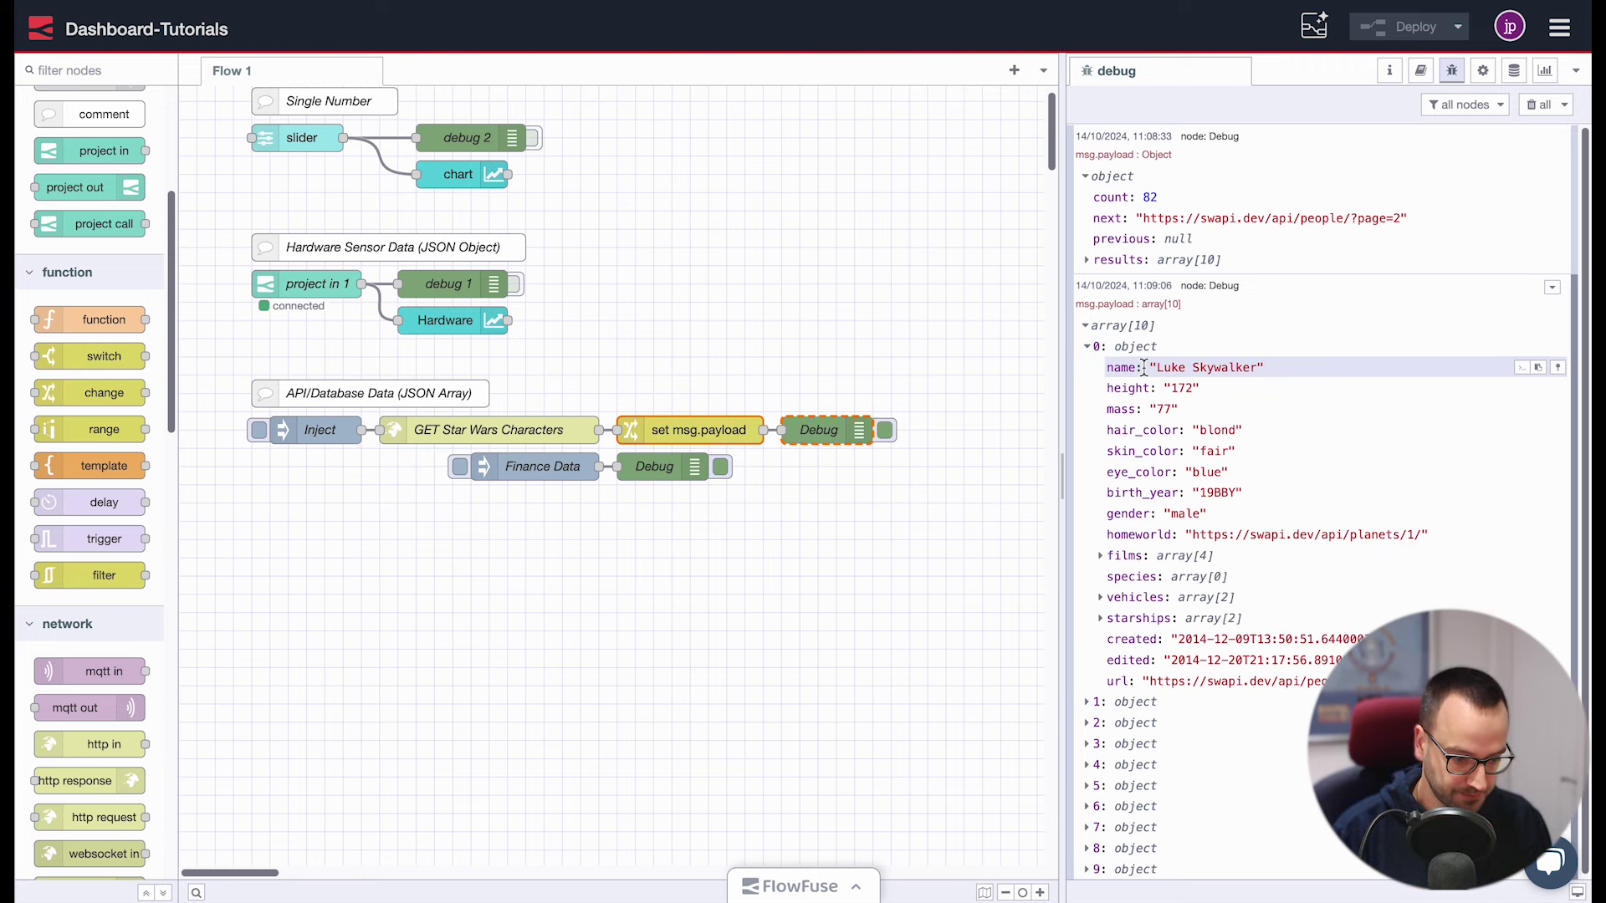
Add a new group named Star Wars Data to the Visualising Data page of the dashboard
{"action": "left_click", "coordinate": [1545, 70]}
{"action": "left_click", "coordinate": [1482, 230]}
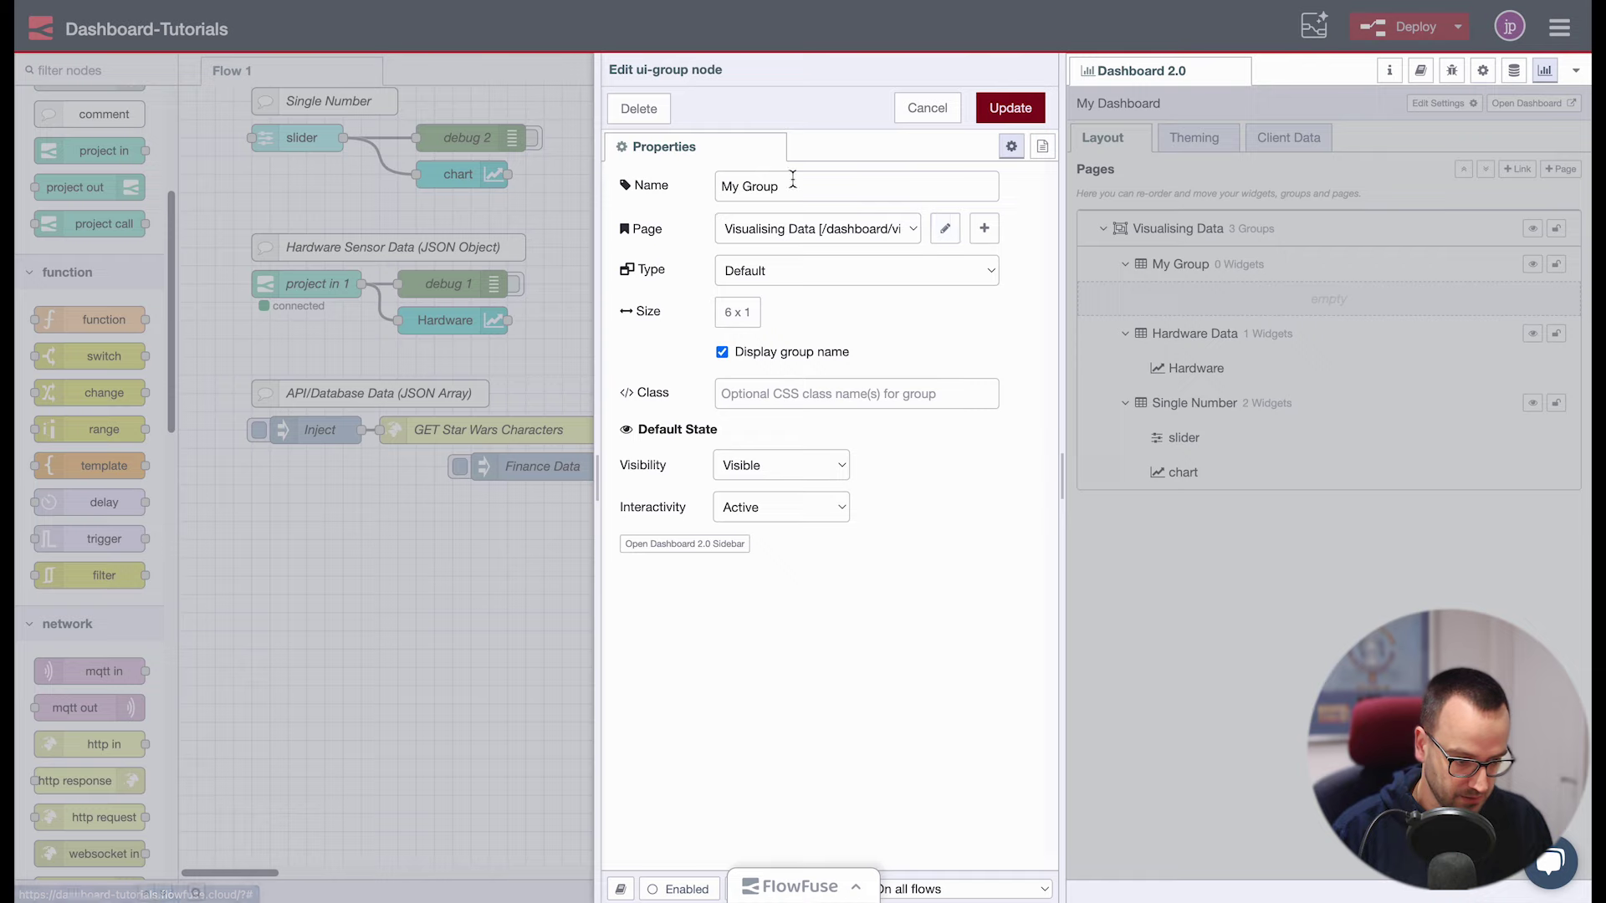
{"action": "left_click_drag", "start_coordinate": [793, 182], "coordinate": [669, 177]}
{"action": "type", "text": "Sta"}
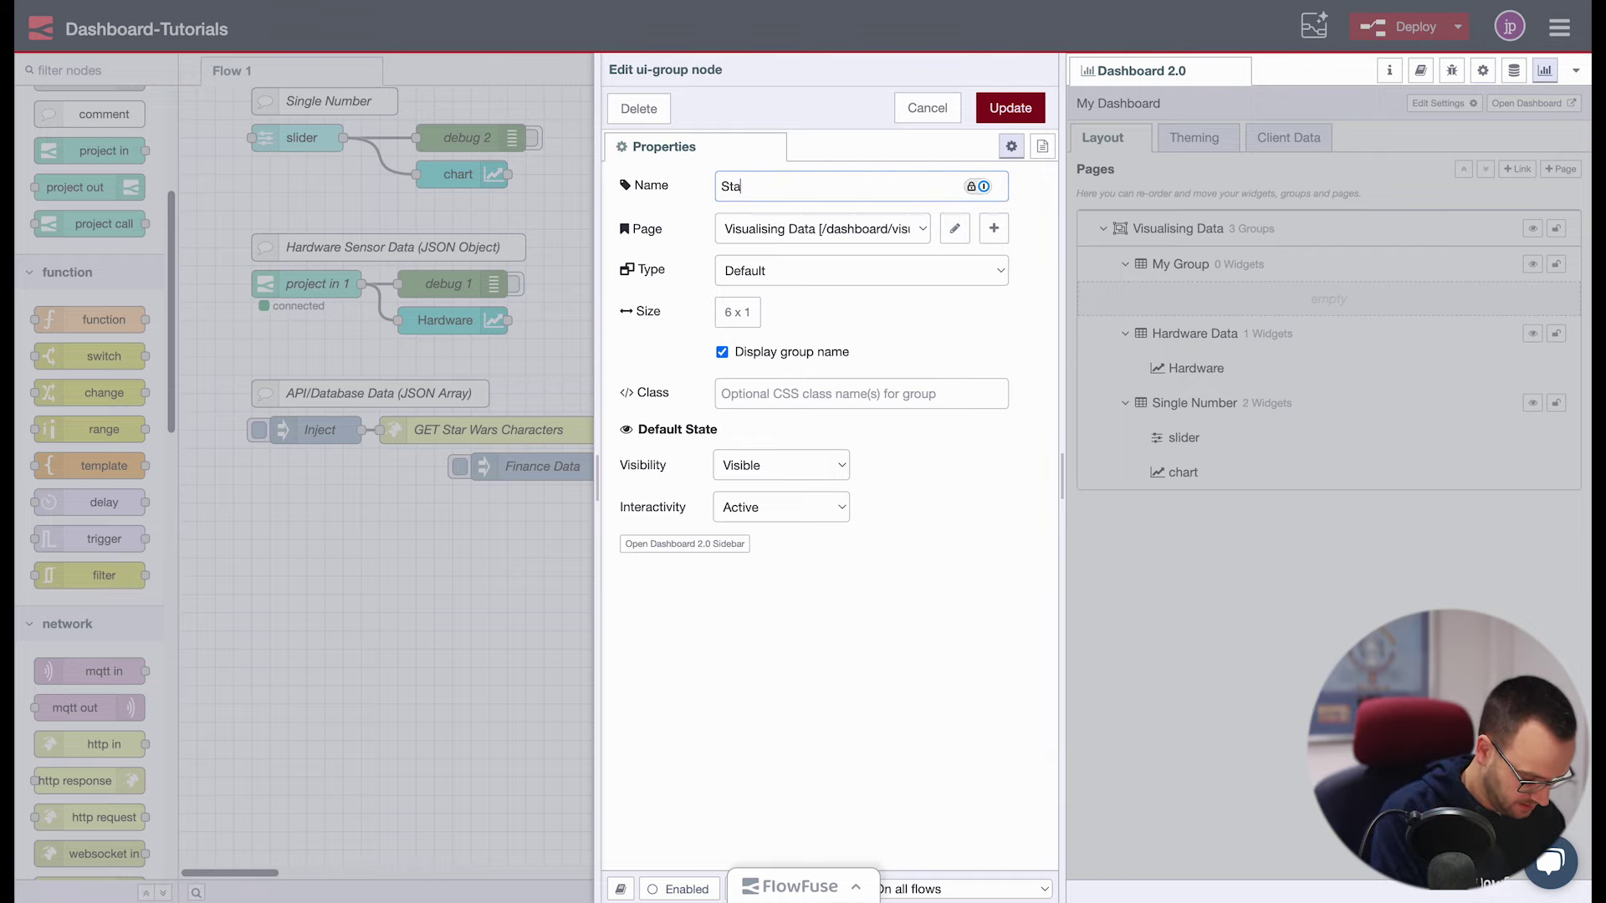
{"action": "type", "text": "r Wars Data"}
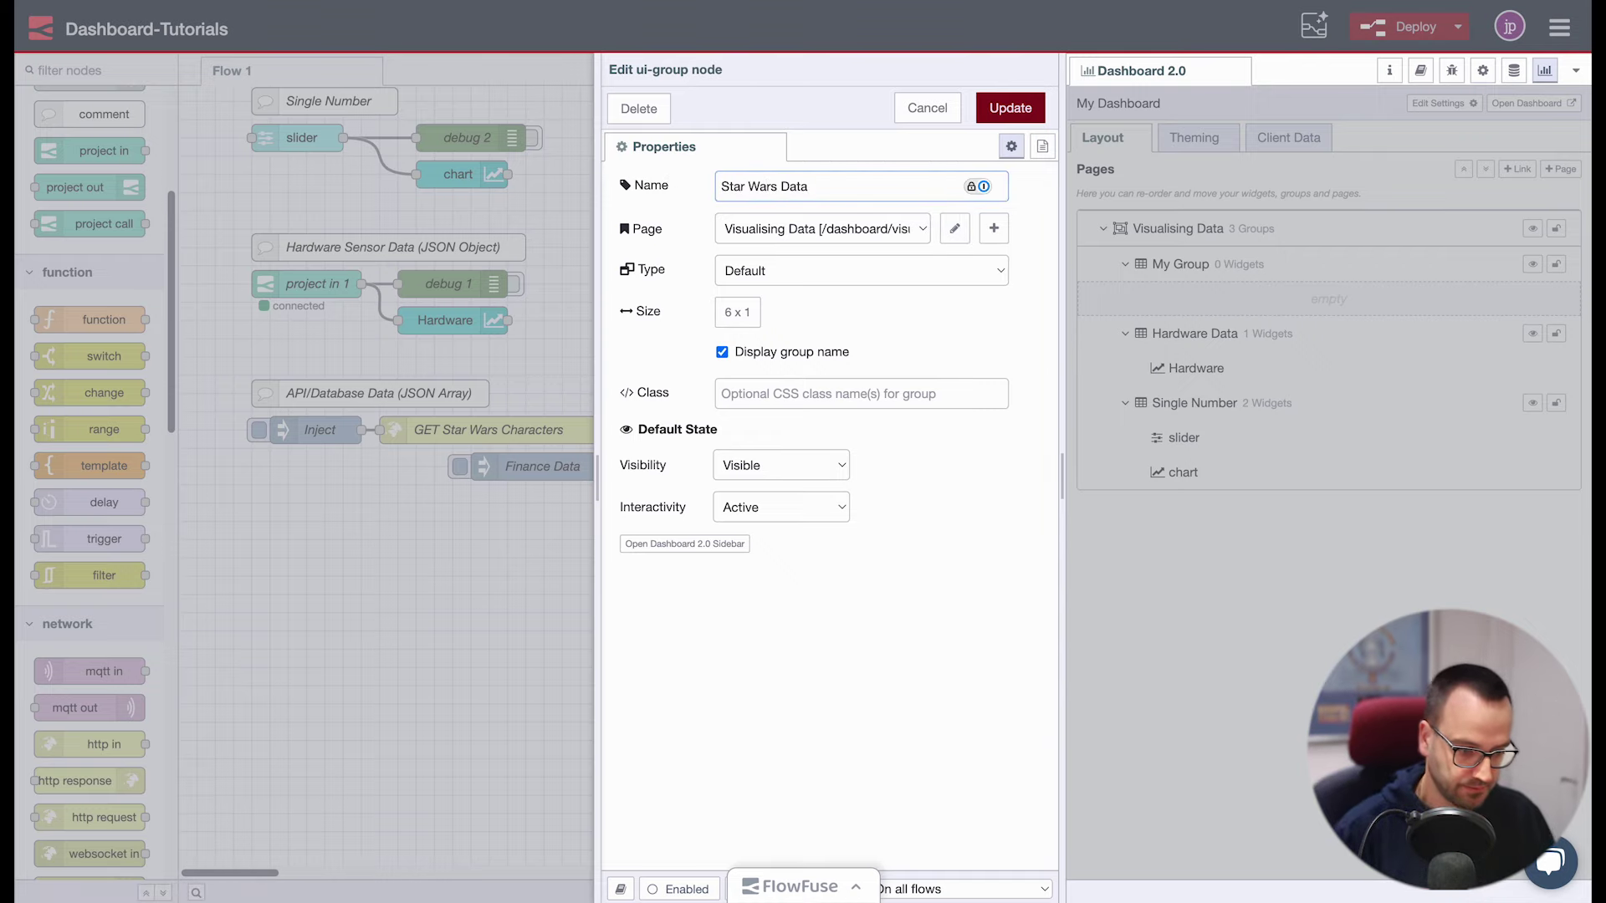
{"action": "left_click", "coordinate": [1012, 110]}
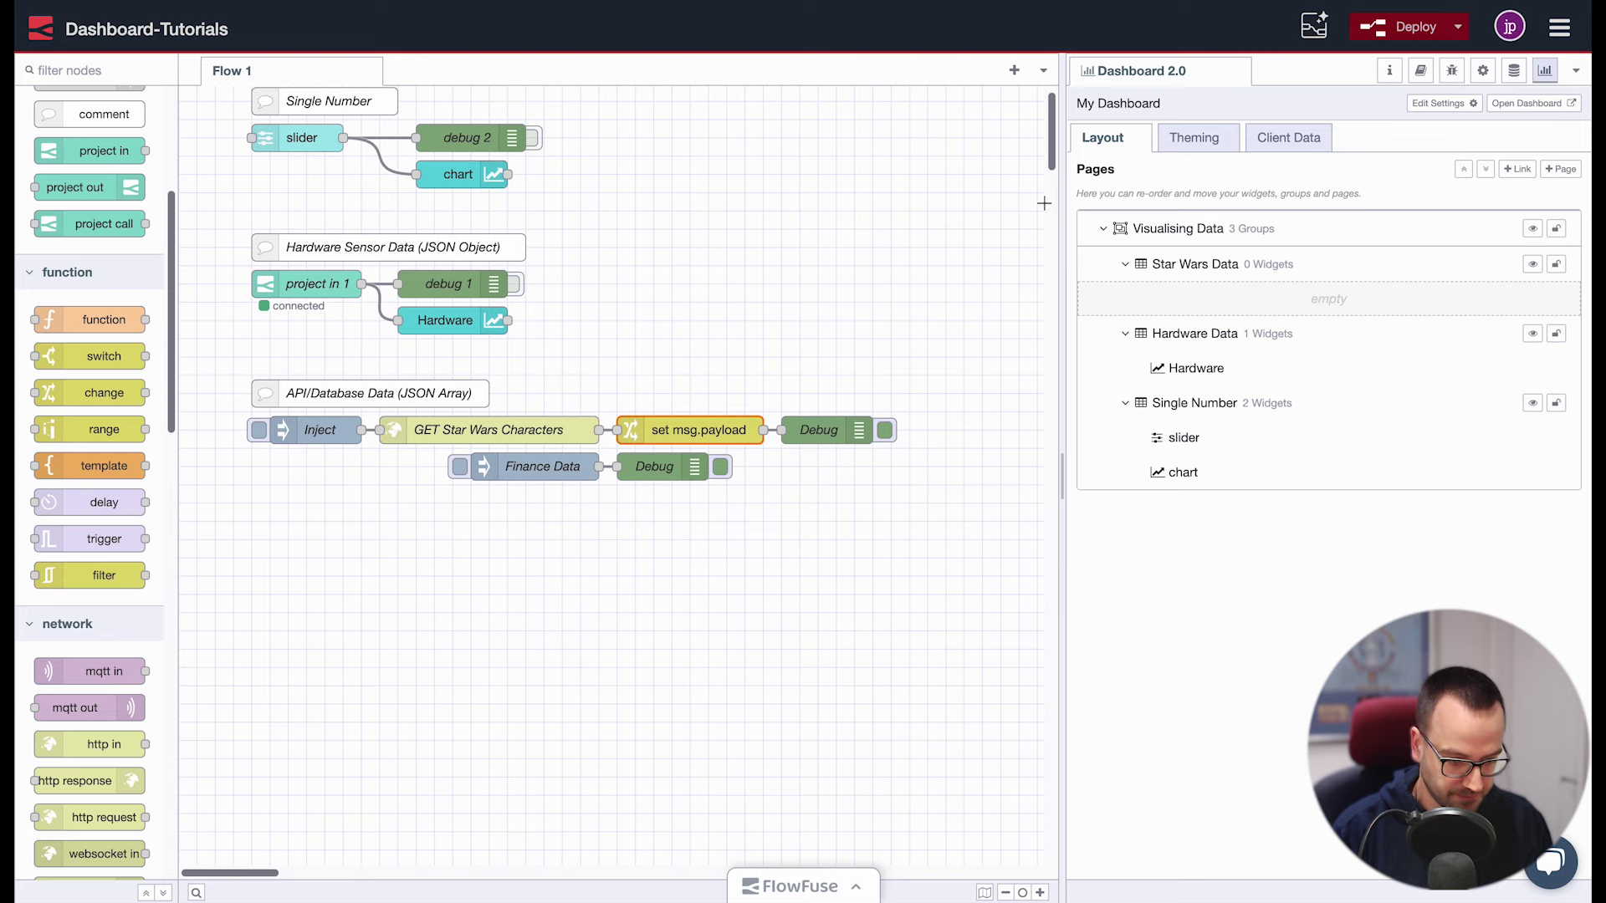
Add a chart node above the Star Wars Debug node and wire it to the set msg.payload node's output
{"action": "scroll", "coordinate": [146, 368], "scroll_direction": "down", "scroll_amount": 15}
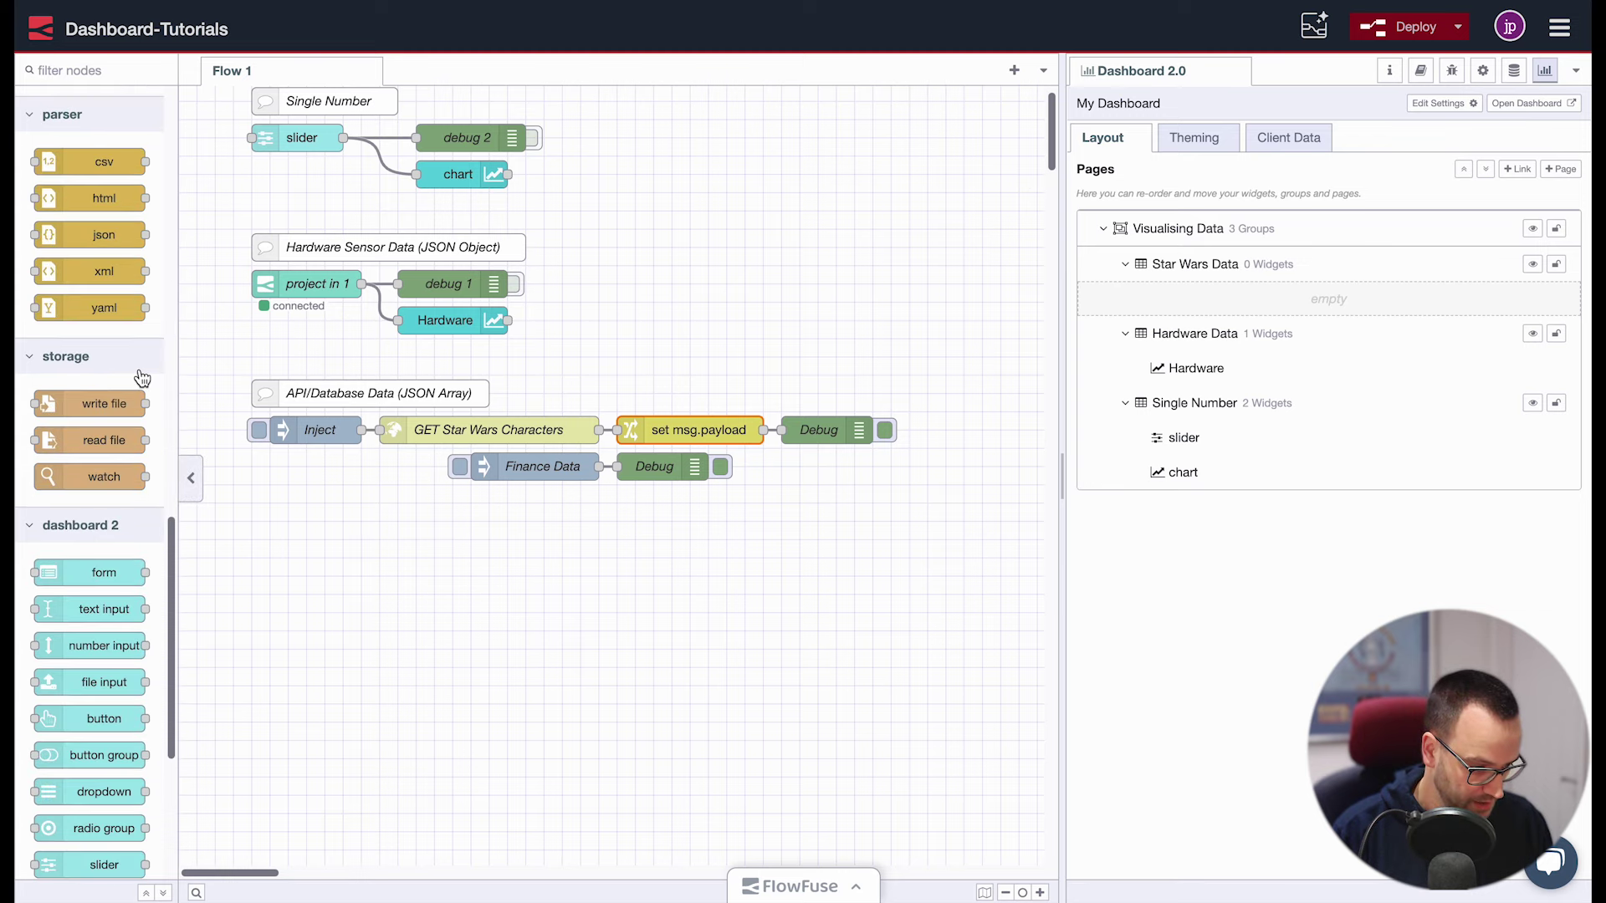
{"action": "scroll", "coordinate": [90, 712], "scroll_direction": "down", "scroll_amount": 3}
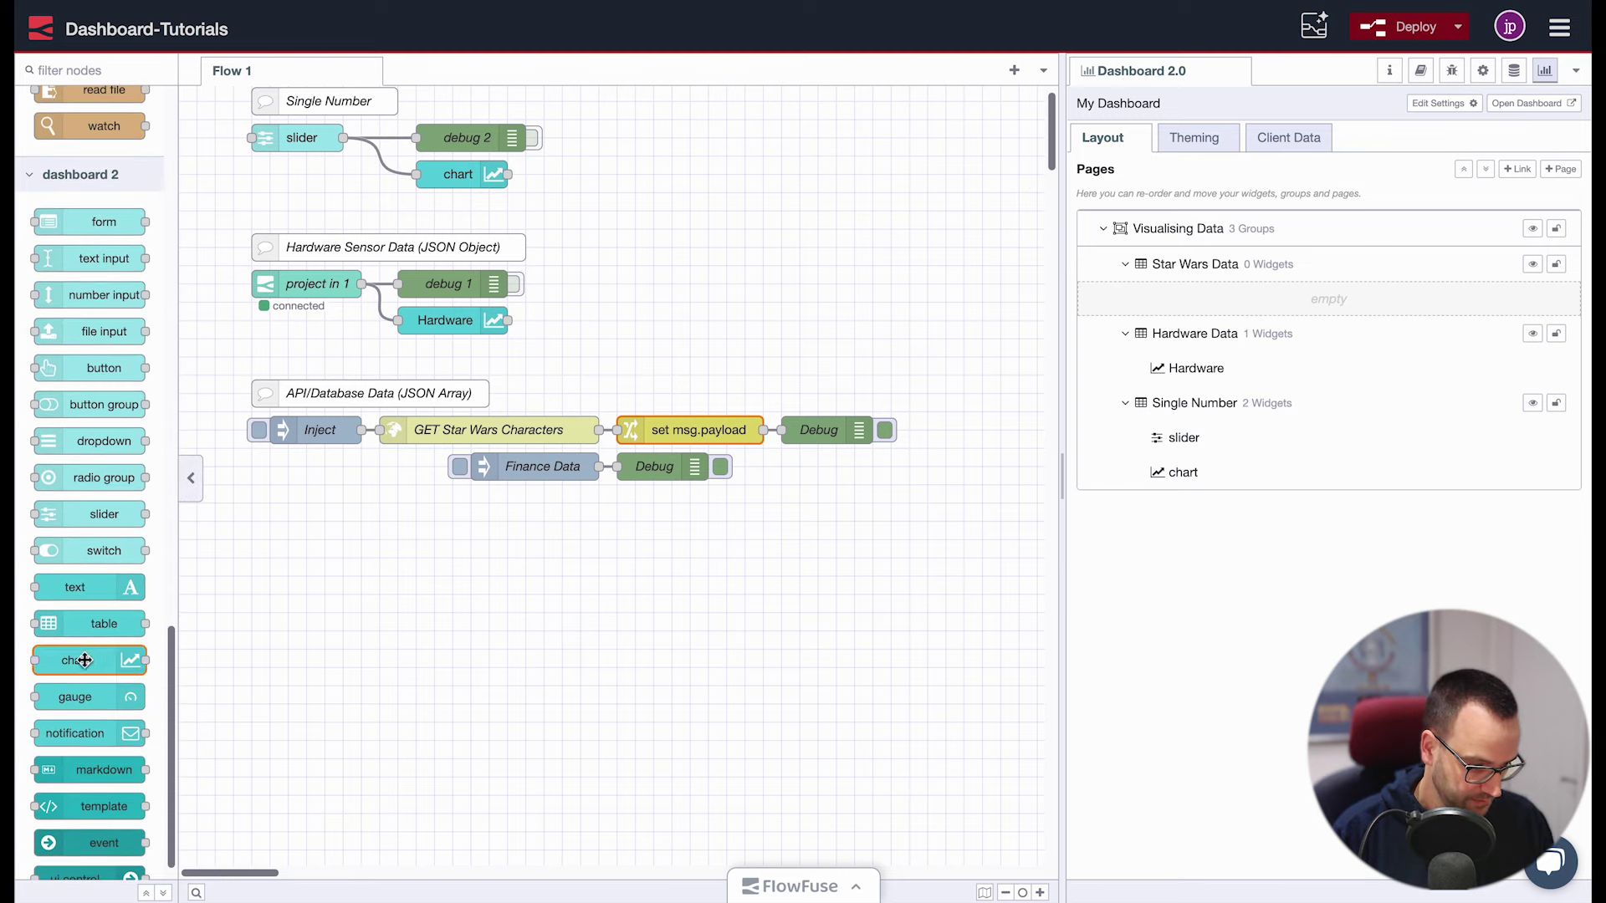
{"action": "left_click_drag", "start_coordinate": [79, 660], "coordinate": [818, 454]}
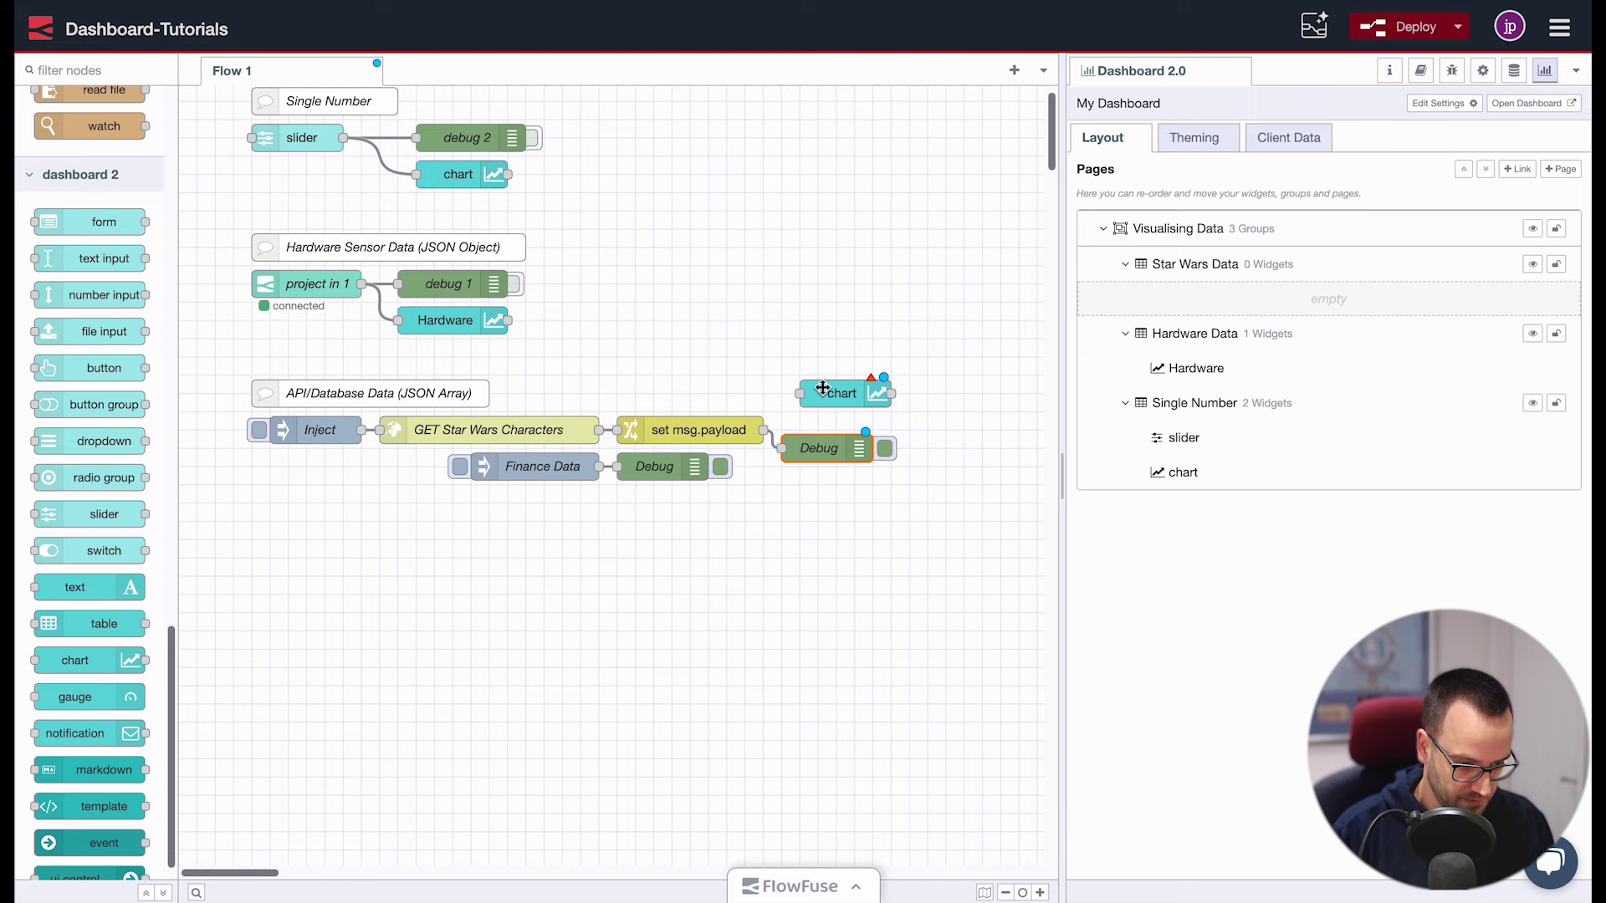
{"action": "mouse_move", "coordinate": [823, 398]}
{"action": "left_mouse_down"}
{"action": "mouse_move", "coordinate": [805, 419]}
{"action": "mouse_move", "coordinate": [781, 411]}
{"action": "left_mouse_up"}
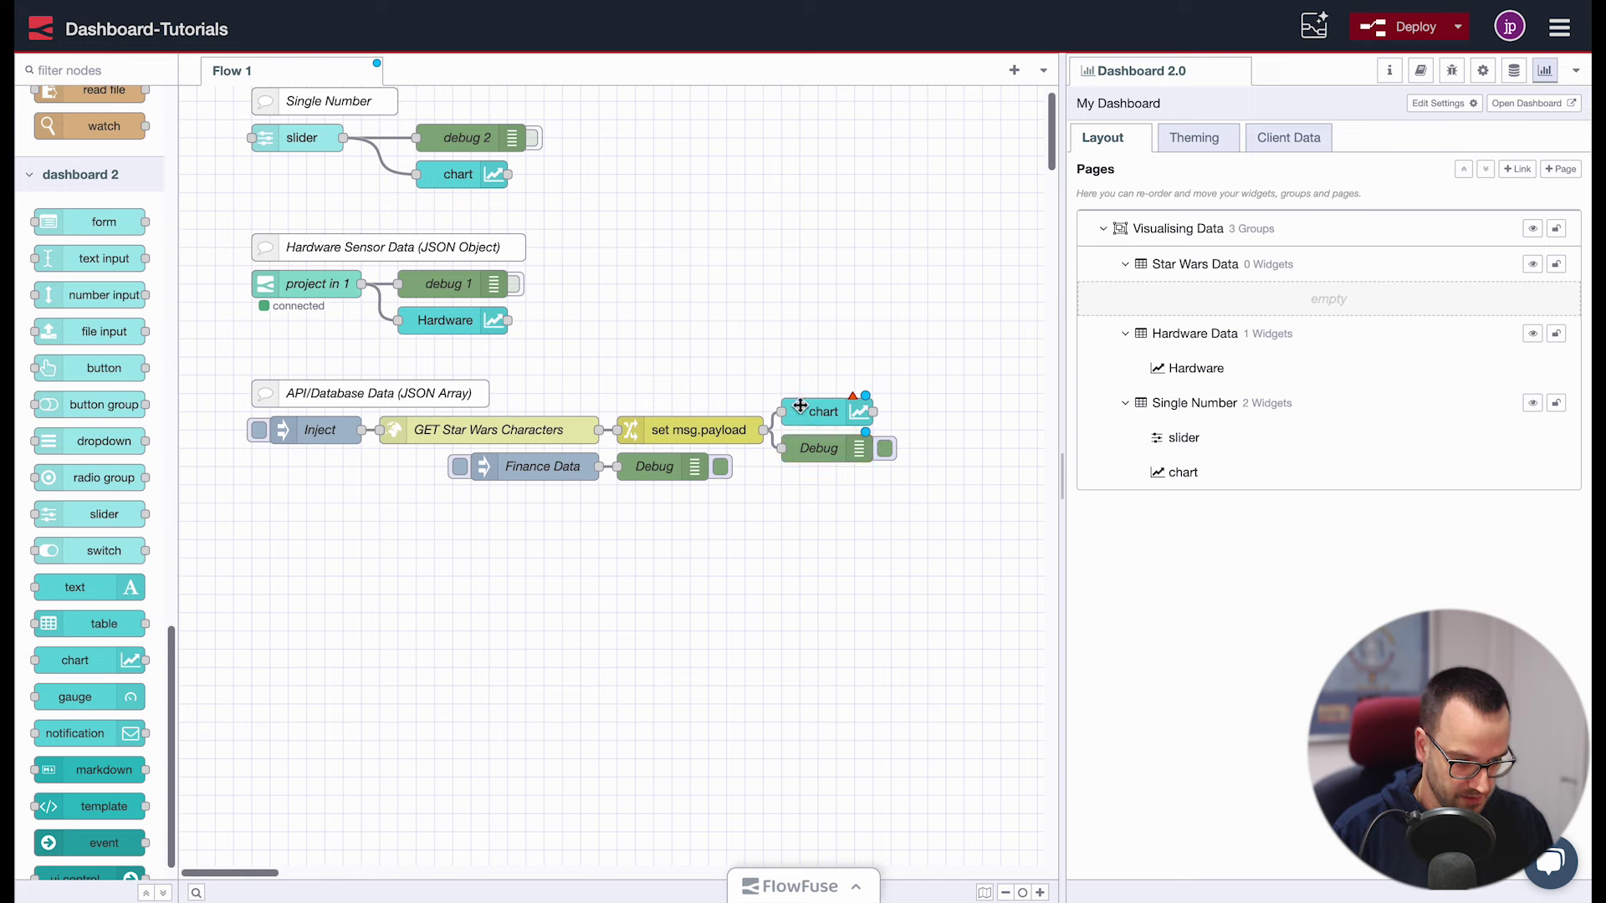
Label the new chart Star Wars Characters and assign it to the Star Wars Data group on Visualising Data
{"action": "double_click", "coordinate": [824, 412]}
{"action": "left_click_drag", "start_coordinate": [393, 326], "coordinate": [286, 328]}
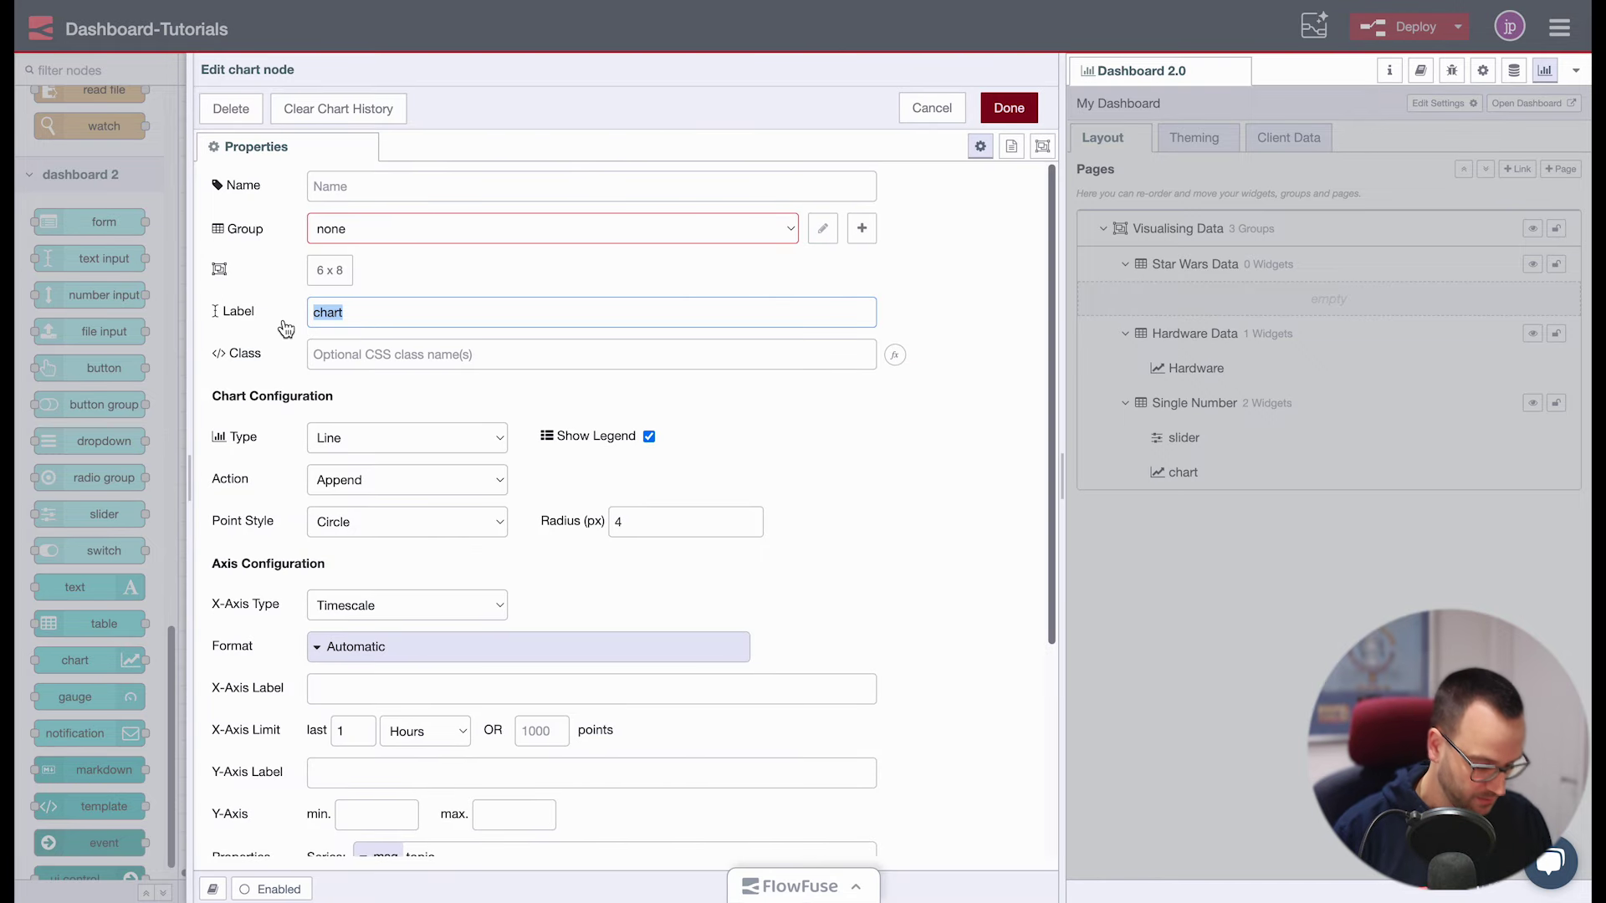
{"action": "type", "text": "Star Wars C"}
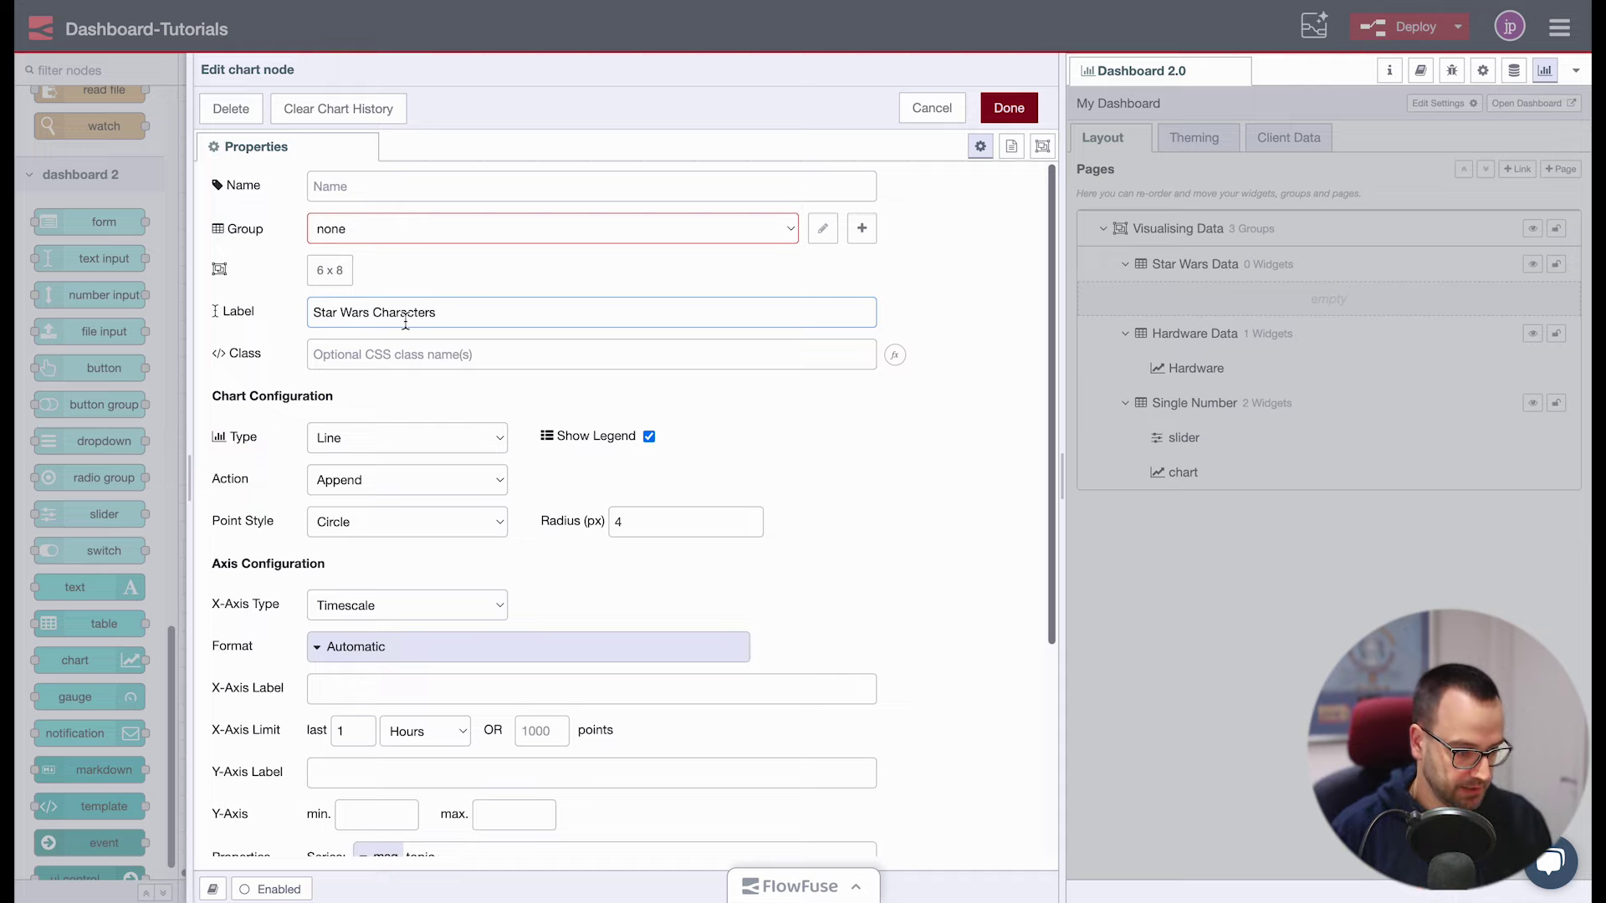
{"action": "left_click", "coordinate": [439, 230]}
{"action": "left_click", "coordinate": [473, 209]}
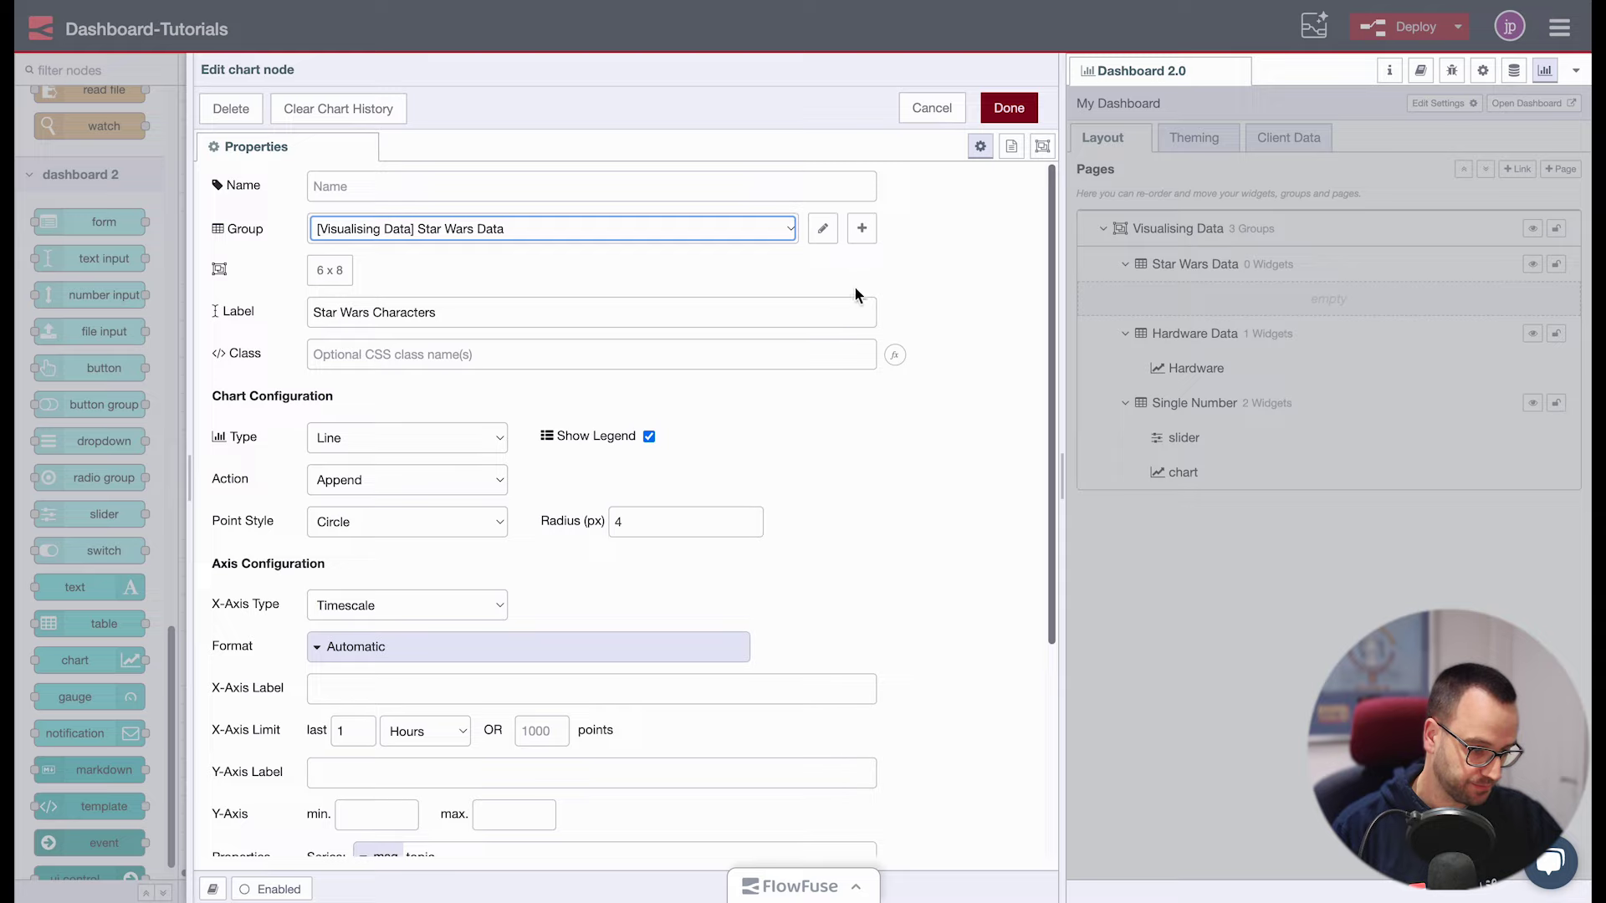
{"action": "left_click", "coordinate": [931, 304]}
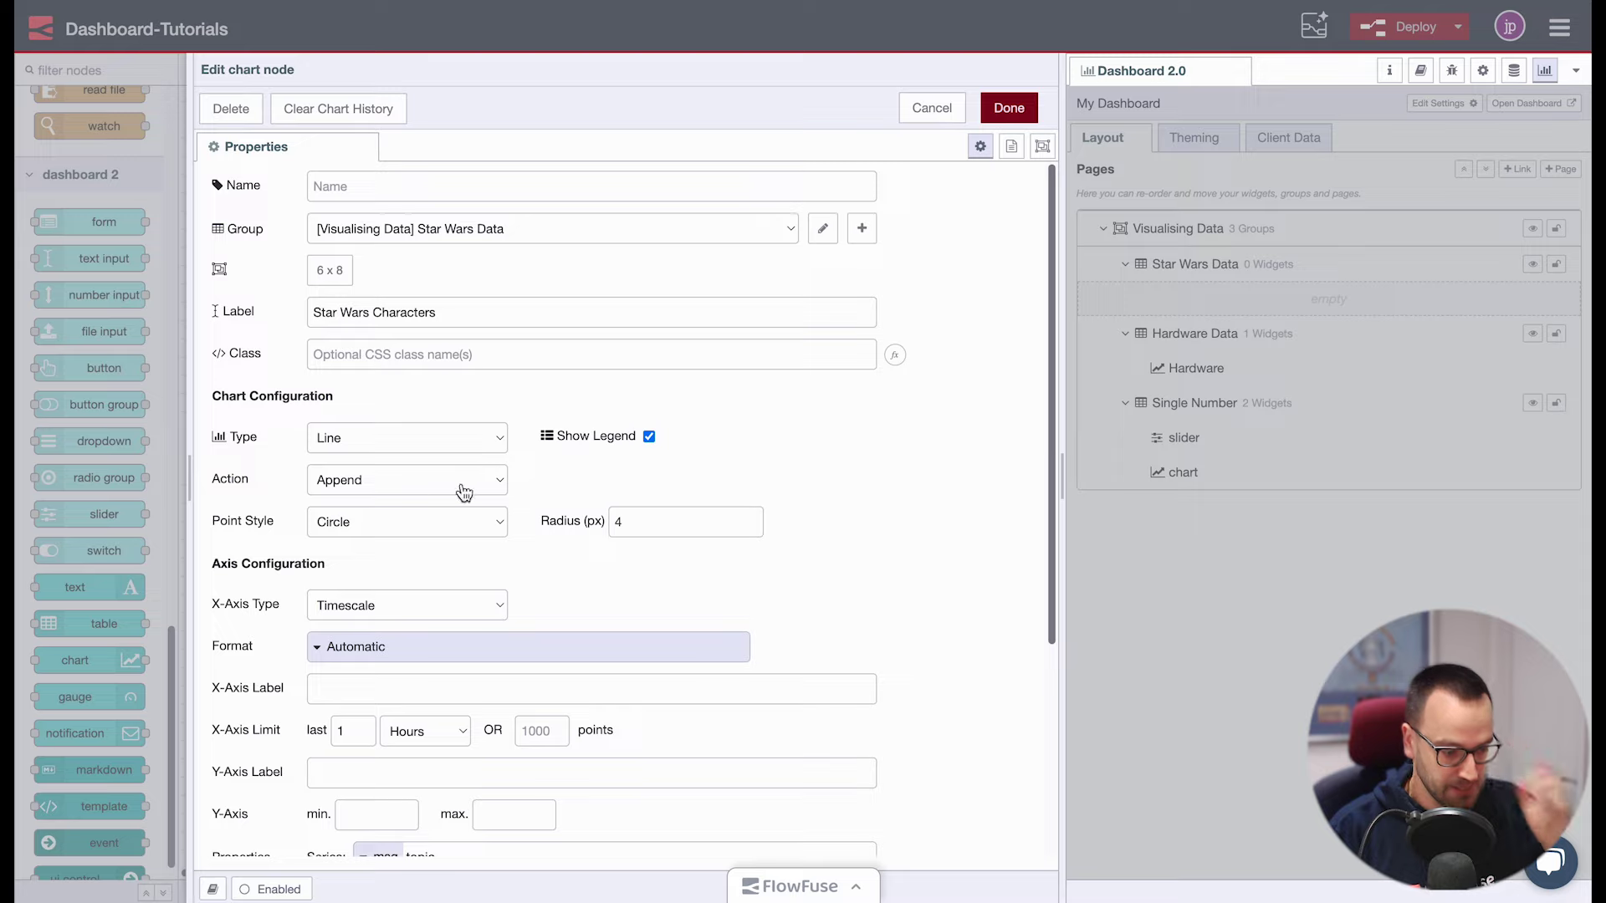
Set the Star Wars Characters chart's action to Replace and its type to Bar
{"action": "left_click", "coordinate": [408, 479]}
{"action": "left_click", "coordinate": [390, 495]}
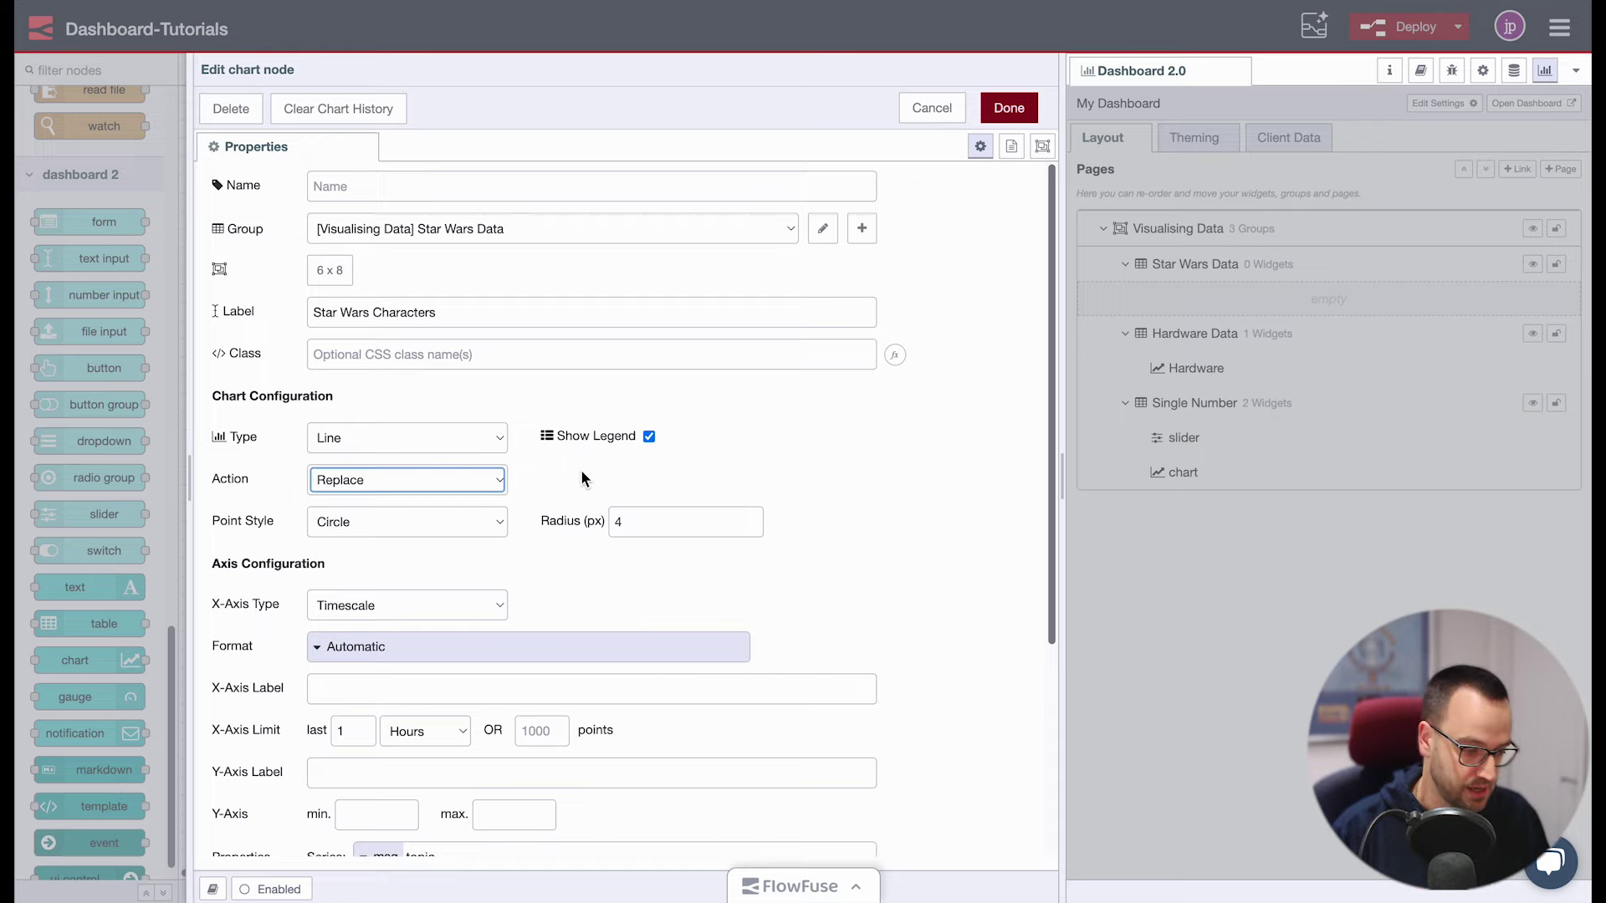
{"action": "scroll", "coordinate": [811, 474], "scroll_direction": "down", "scroll_amount": 3}
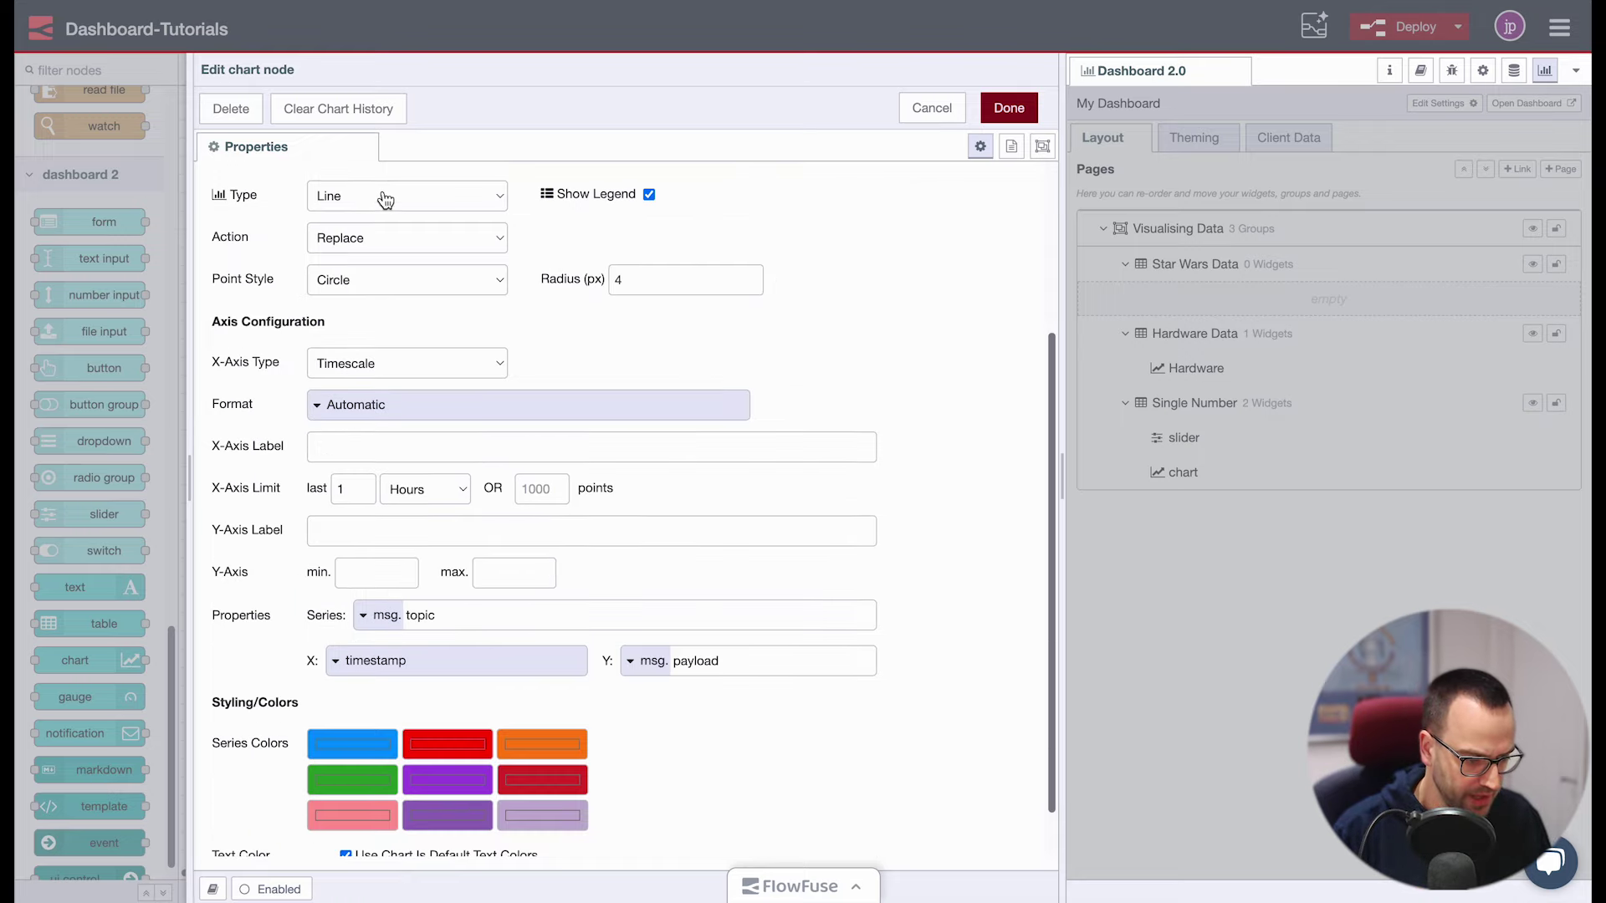
{"action": "left_click", "coordinate": [384, 199]}
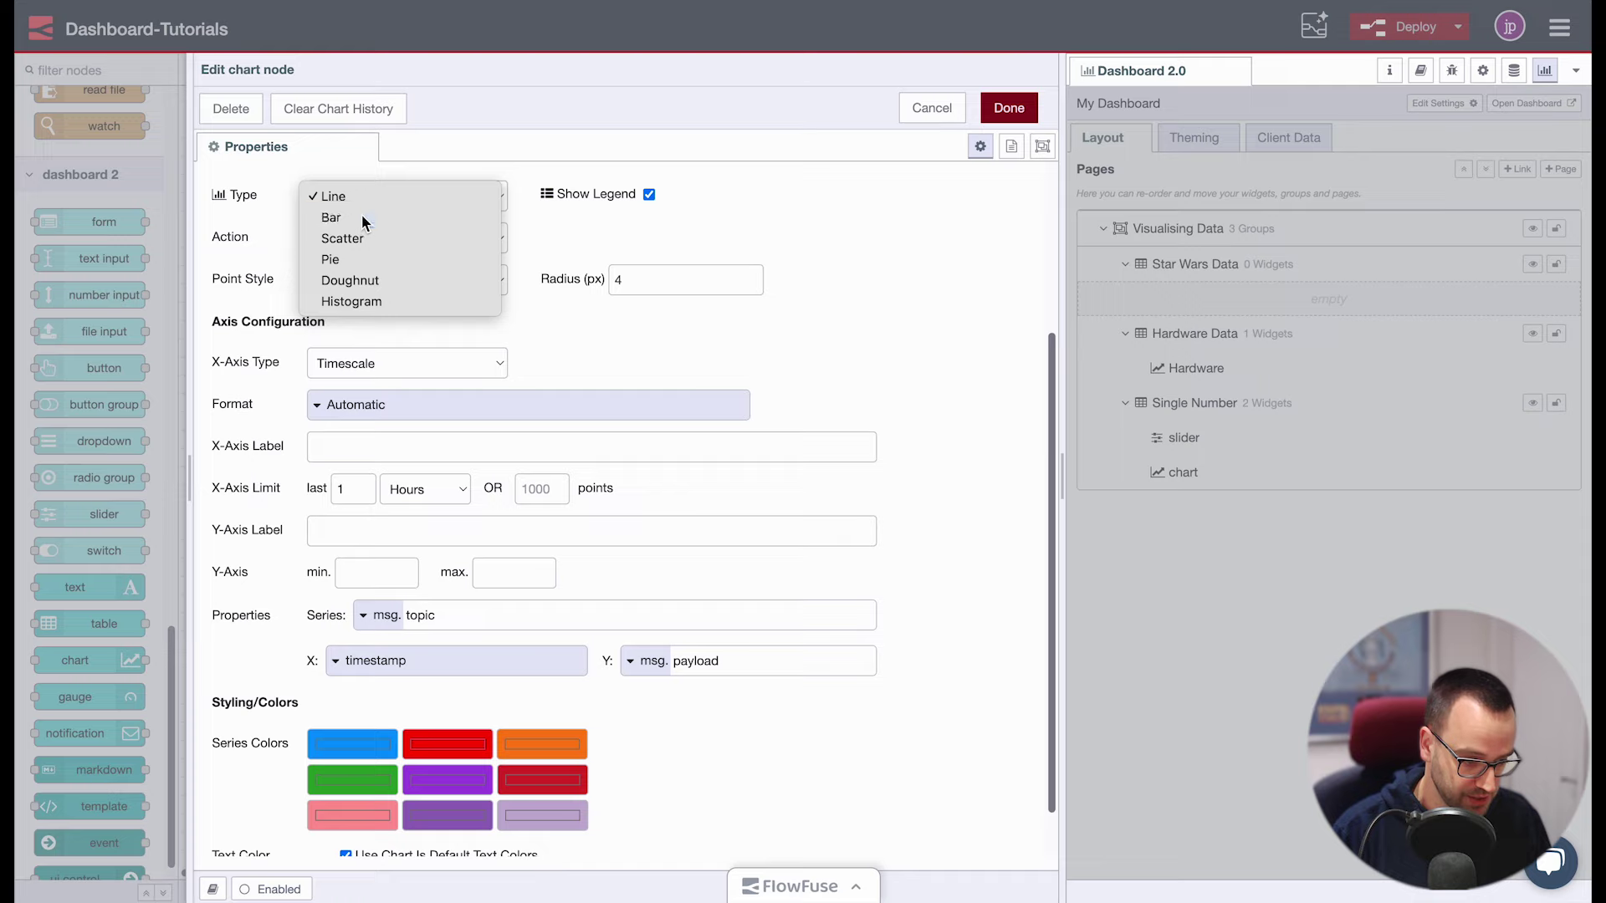
{"action": "left_click", "coordinate": [362, 217]}
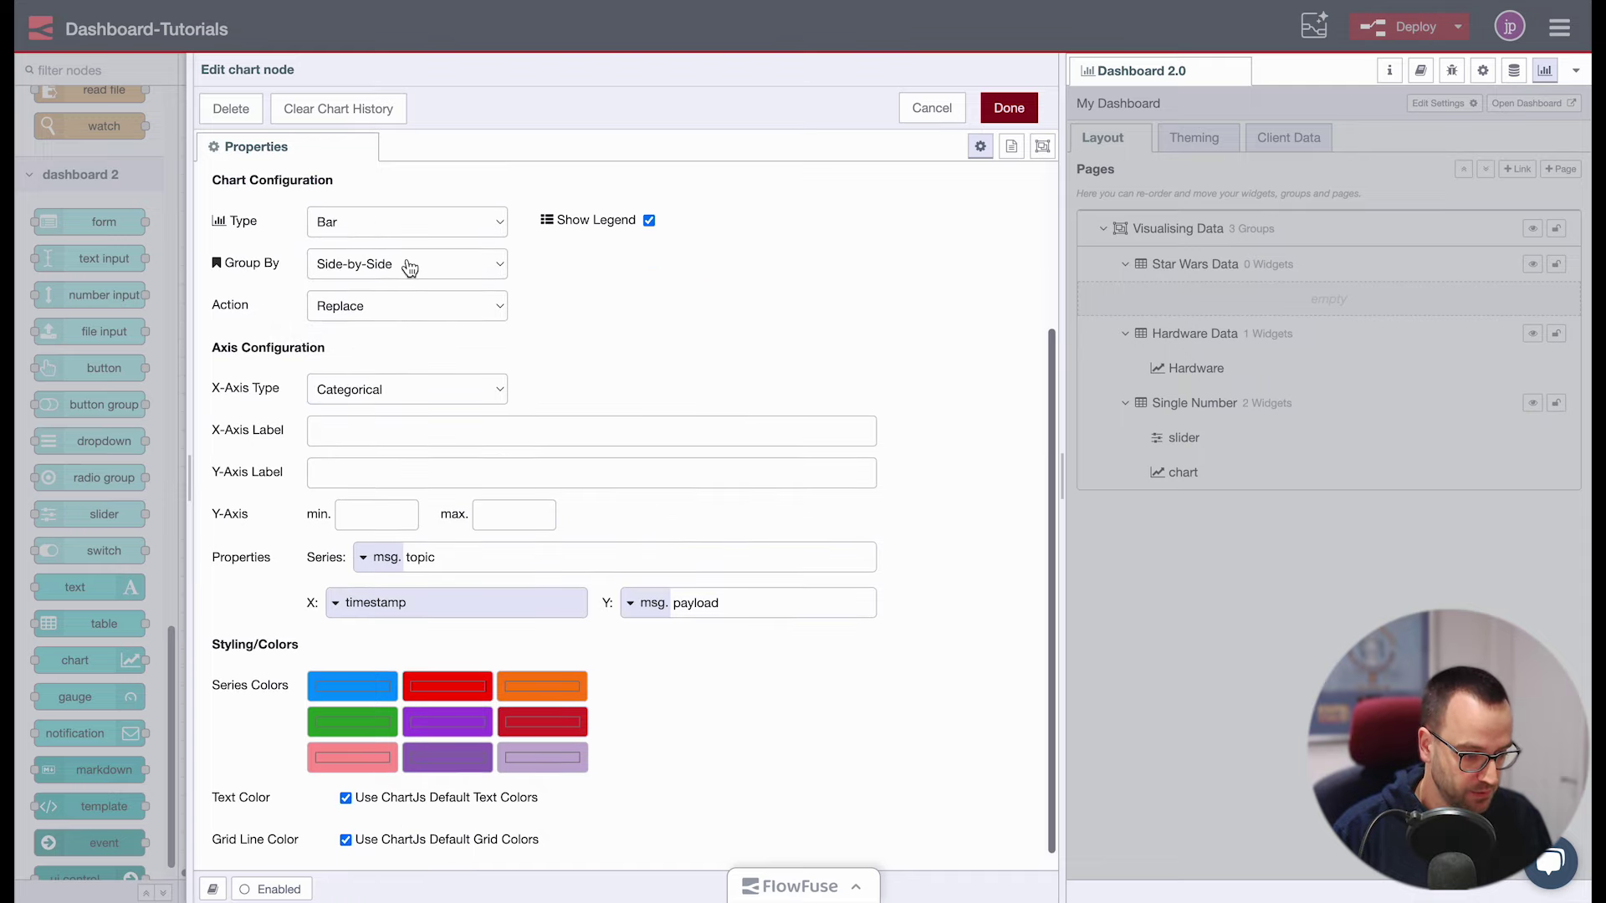
Set the Star Wars Characters chart's X-axis label to Character Name and save the node
{"action": "scroll", "coordinate": [398, 278], "scroll_direction": "up", "scroll_amount": 1}
{"action": "scroll", "coordinate": [446, 344], "scroll_direction": "up", "scroll_amount": 1}
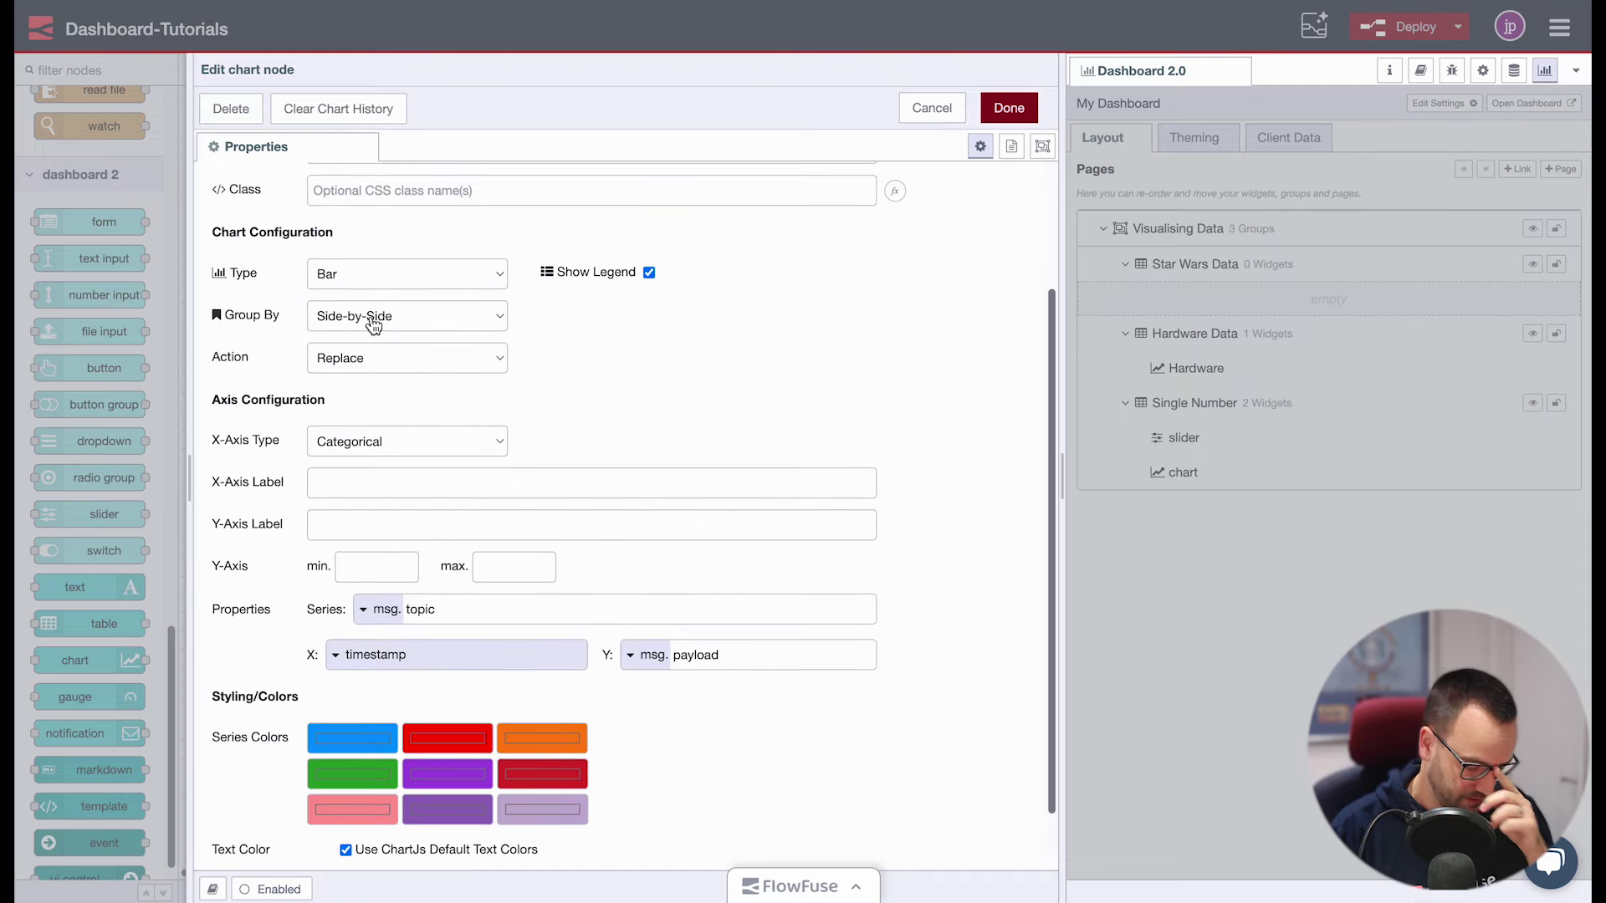
{"action": "scroll", "coordinate": [441, 368], "scroll_direction": "down", "scroll_amount": 1}
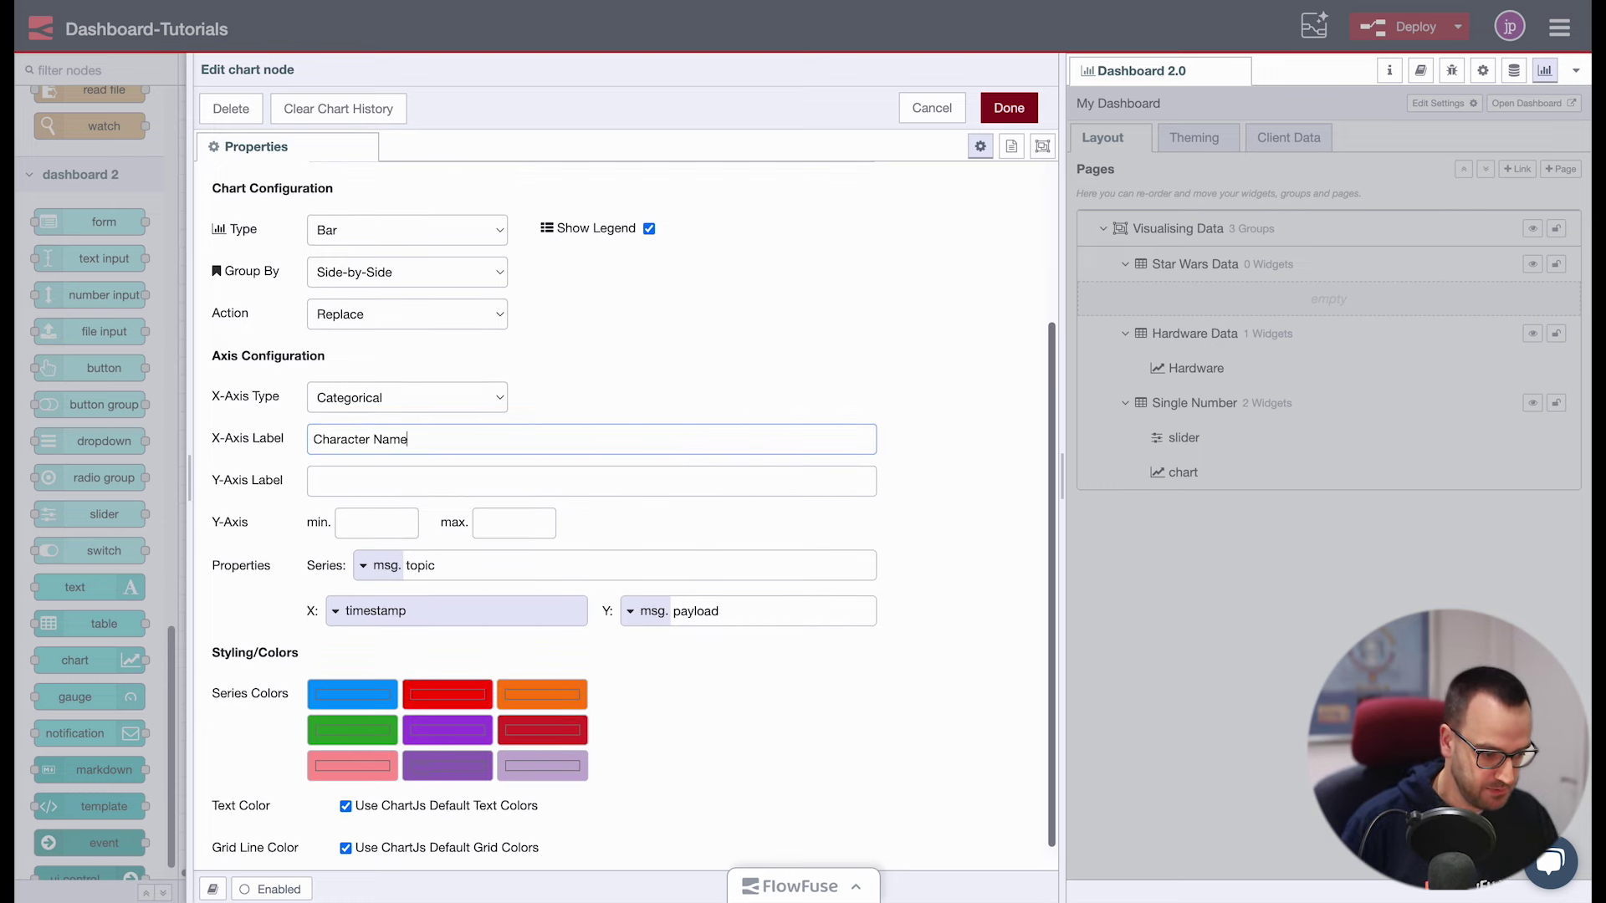
{"action": "key", "text": "Tab"}
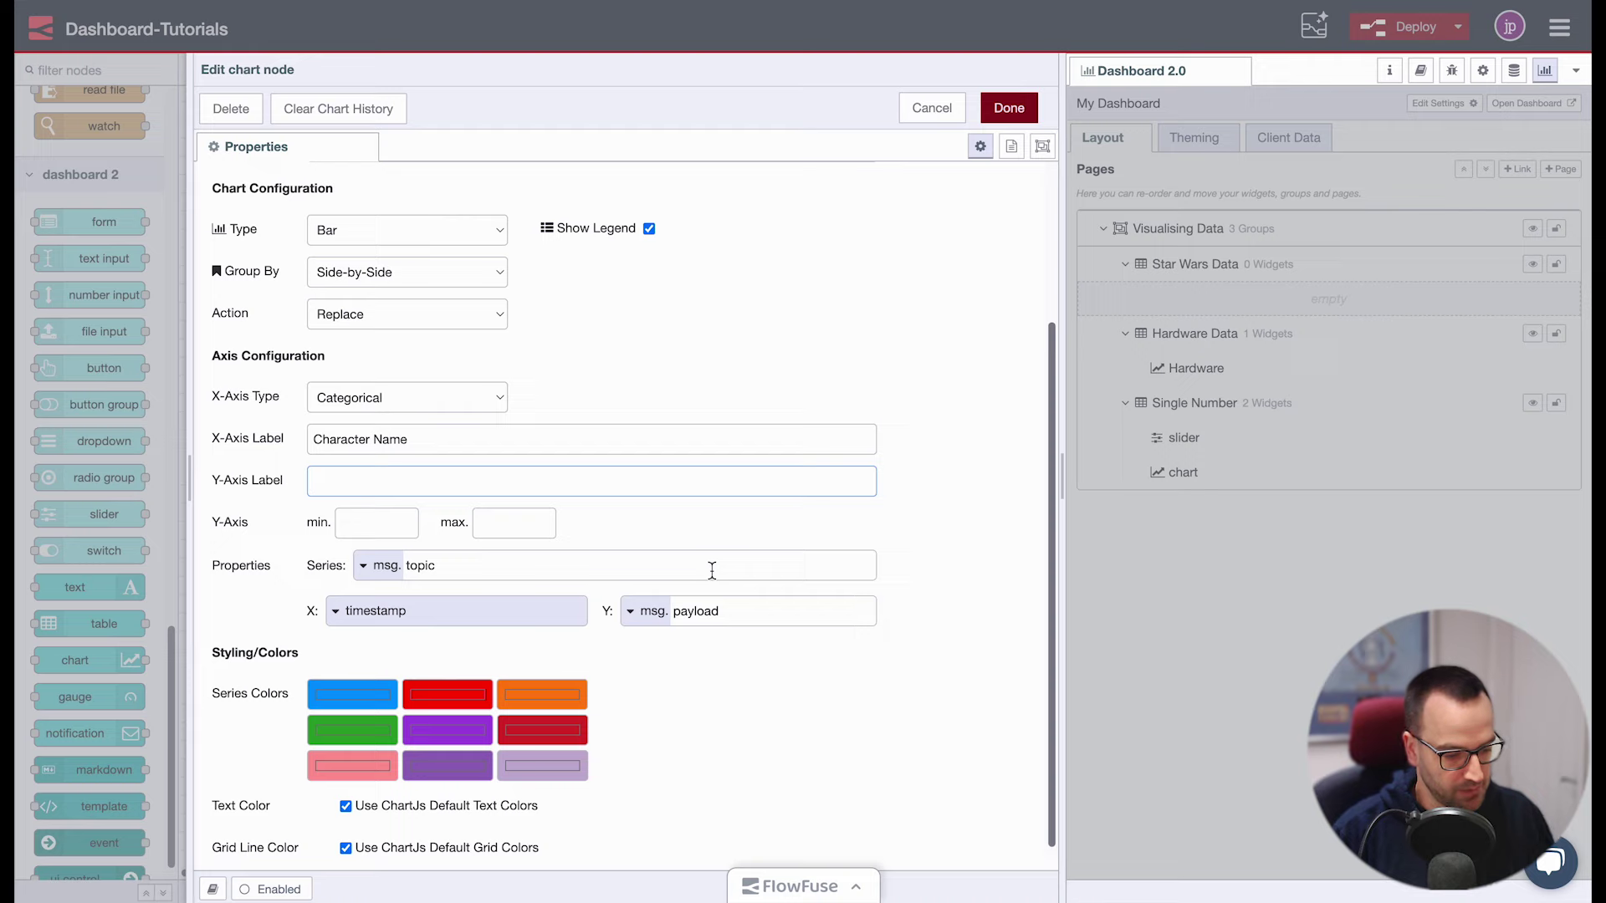
{"action": "scroll", "coordinate": [494, 556], "scroll_direction": "down", "scroll_amount": 1}
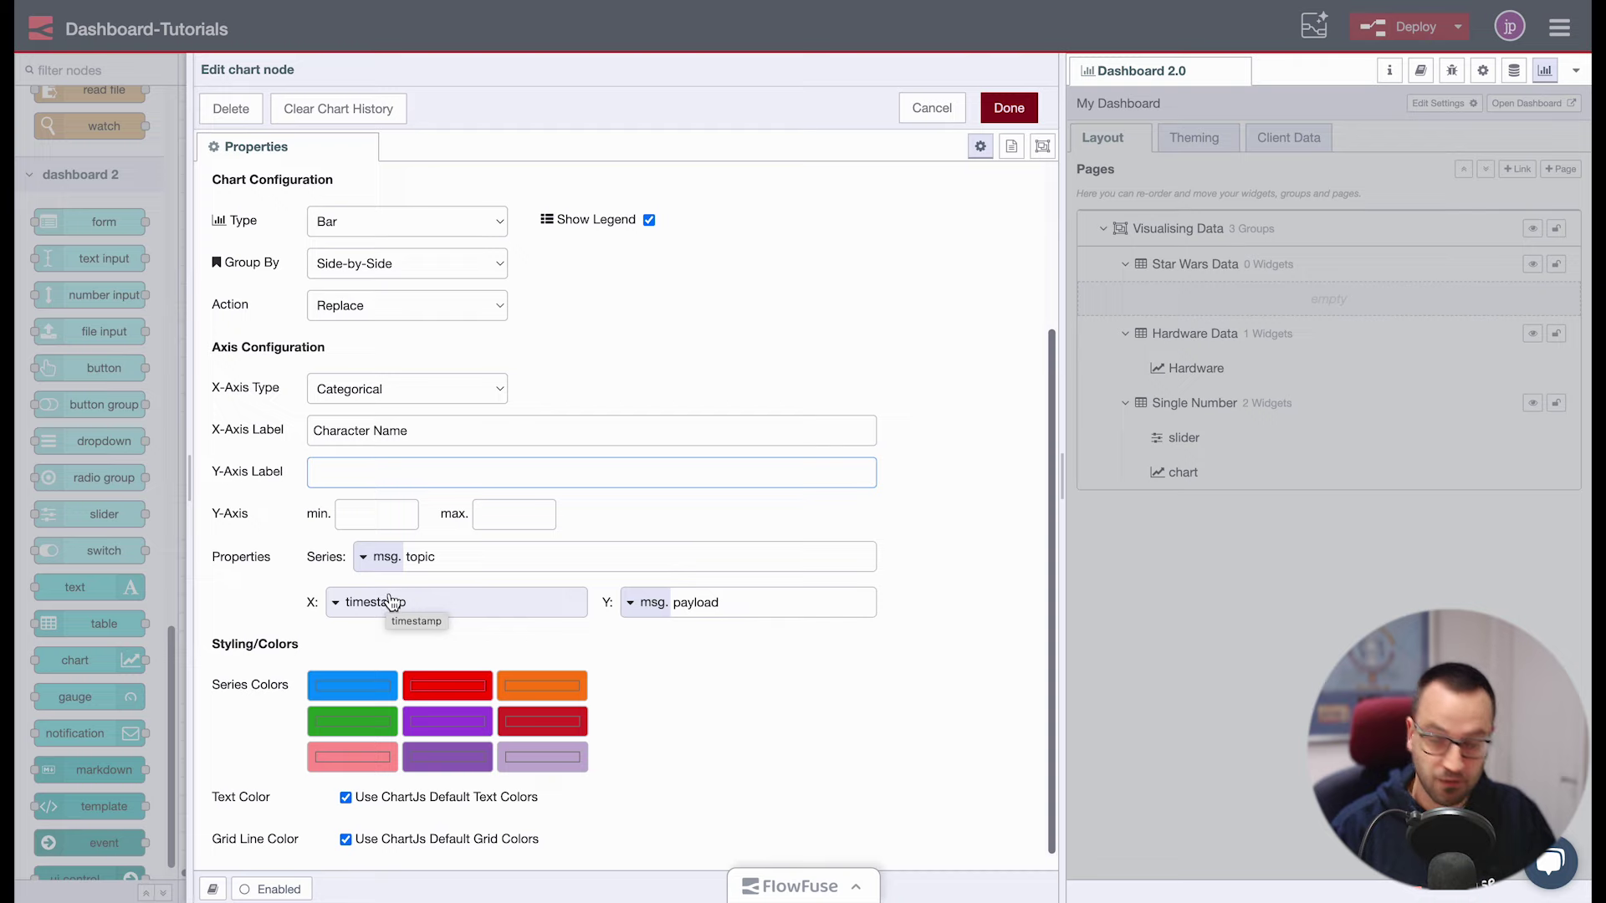
{"action": "left_click", "coordinate": [1008, 107]}
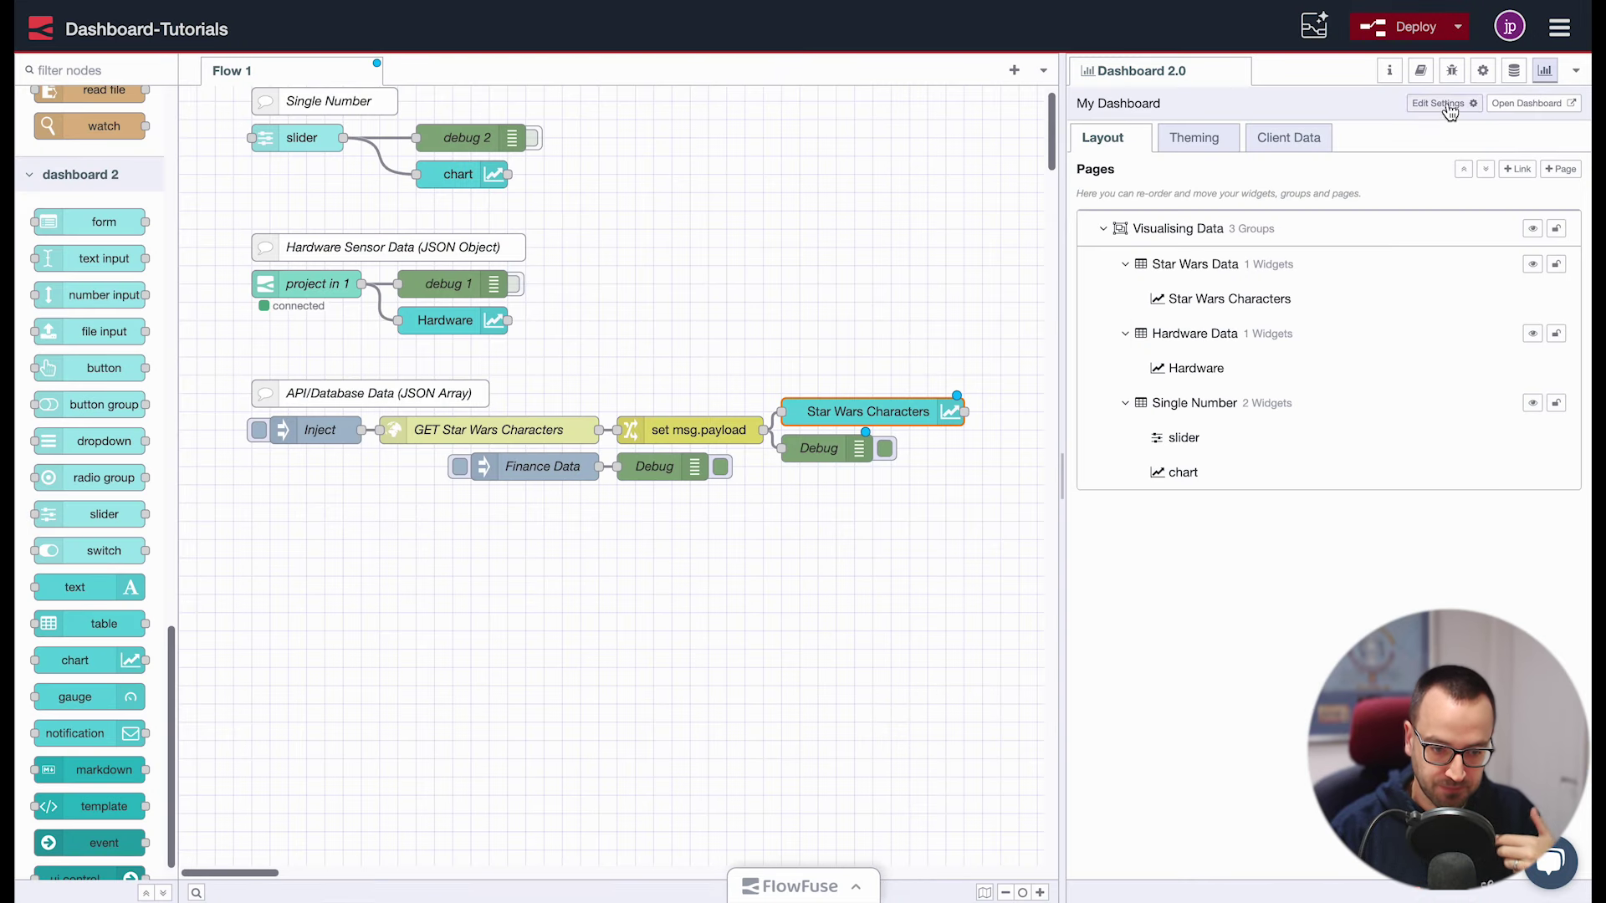
Check the name field in the debug messages, reopen the Star Wars Characters chart and set its X property to msg.payload[0].name
{"action": "left_click", "coordinate": [1452, 70]}
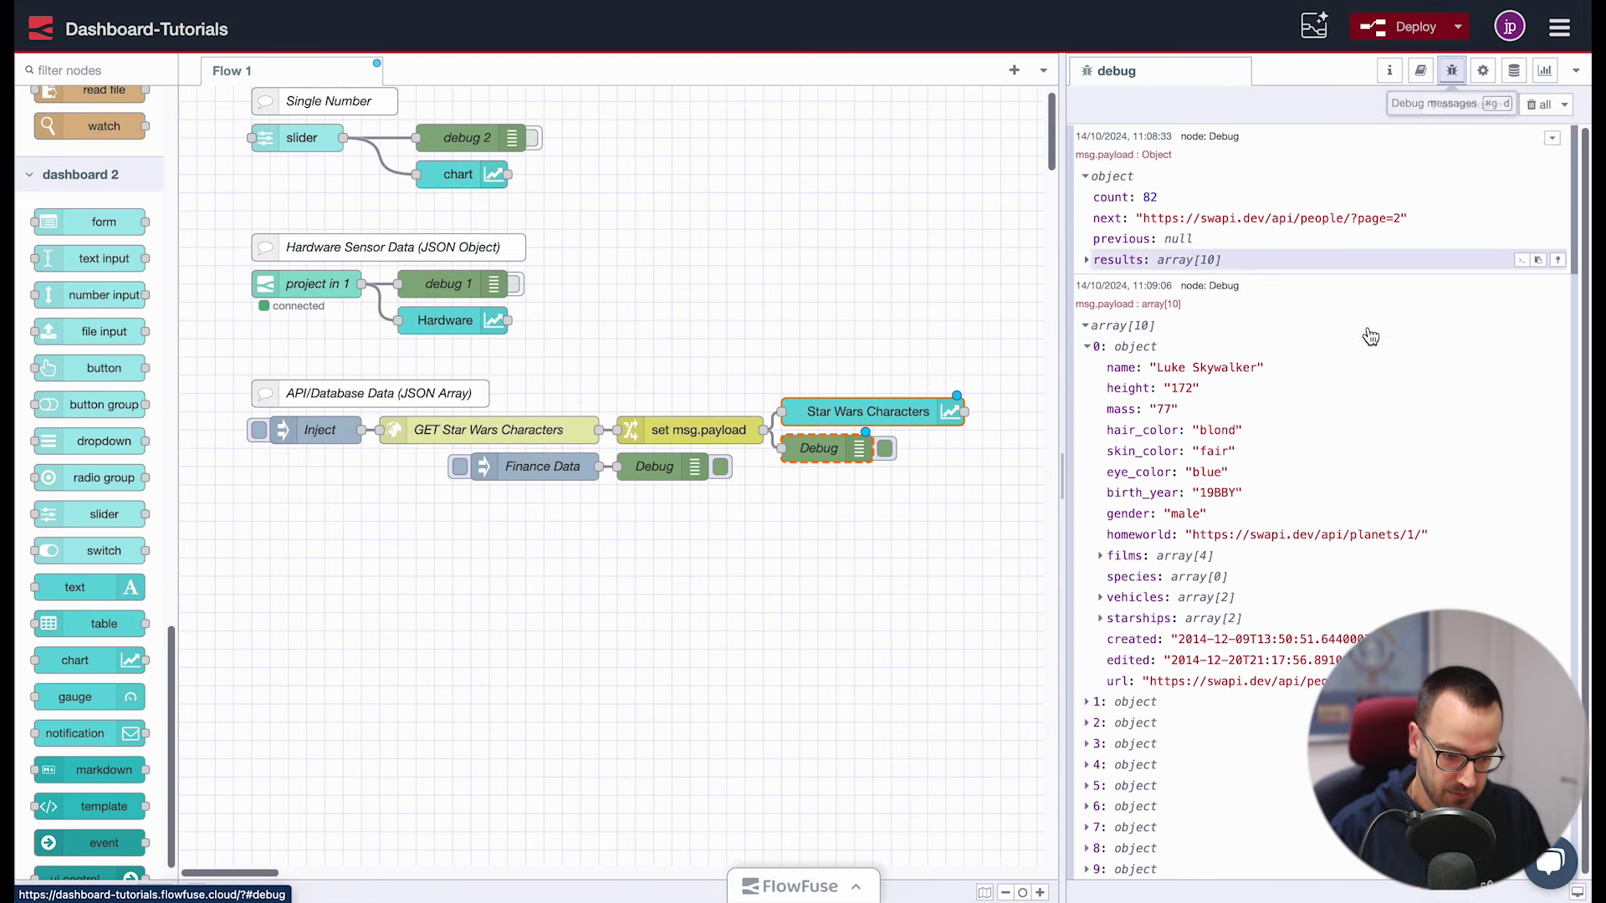
{"action": "double_click", "coordinate": [1120, 367]}
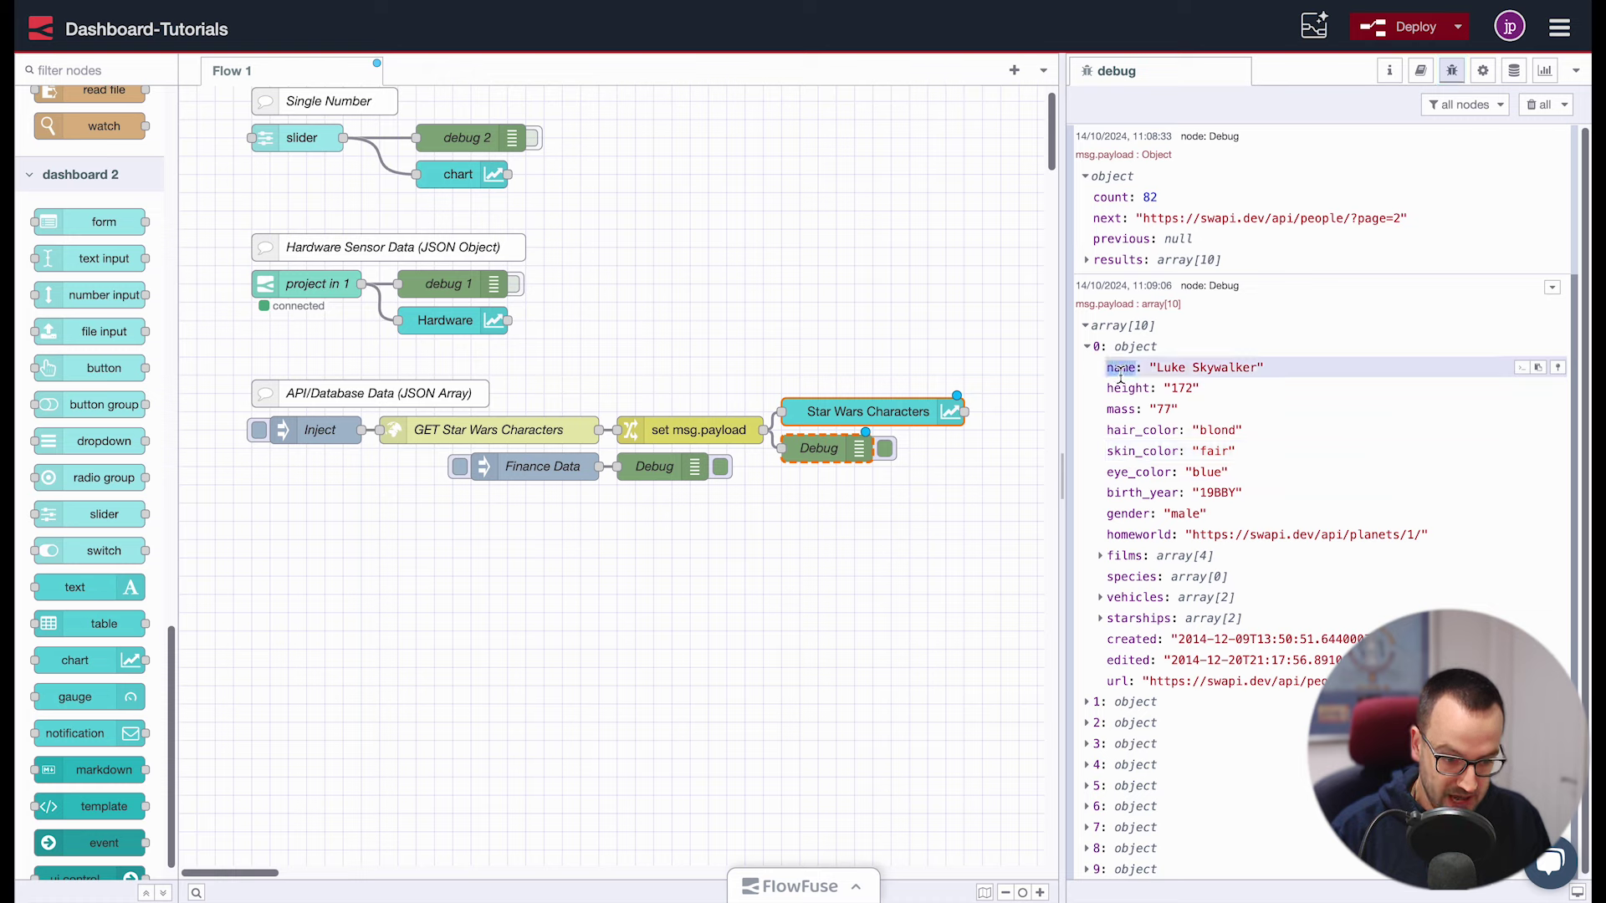
{"action": "double_click", "coordinate": [867, 414]}
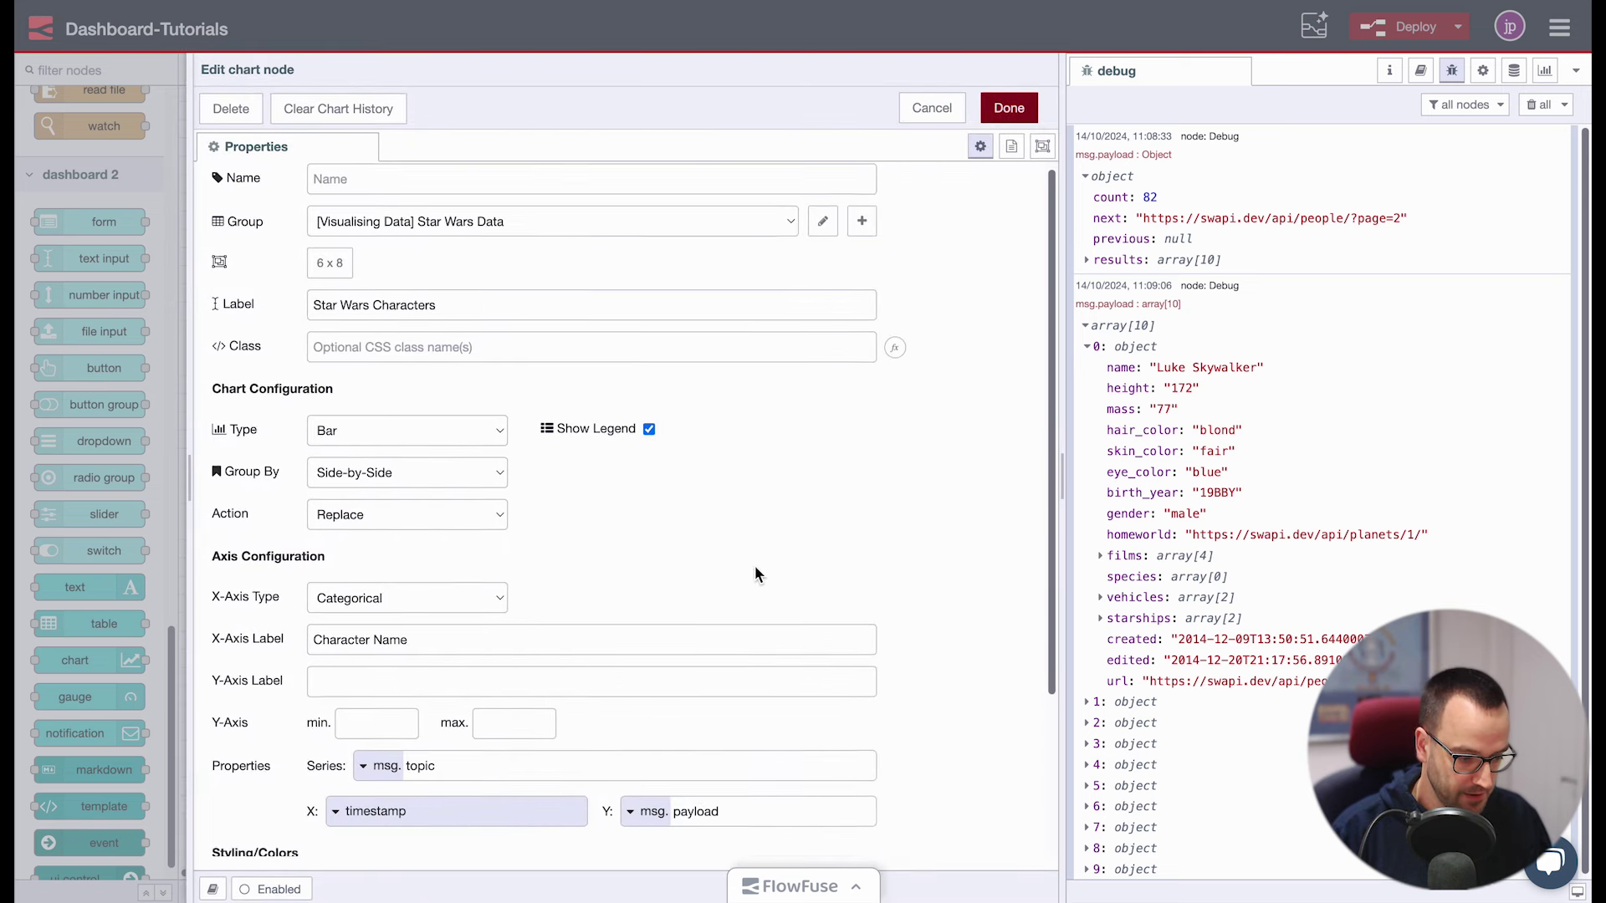
{"action": "scroll", "coordinate": [755, 565], "scroll_direction": "down", "scroll_amount": 3}
{"action": "left_click", "coordinate": [427, 611]}
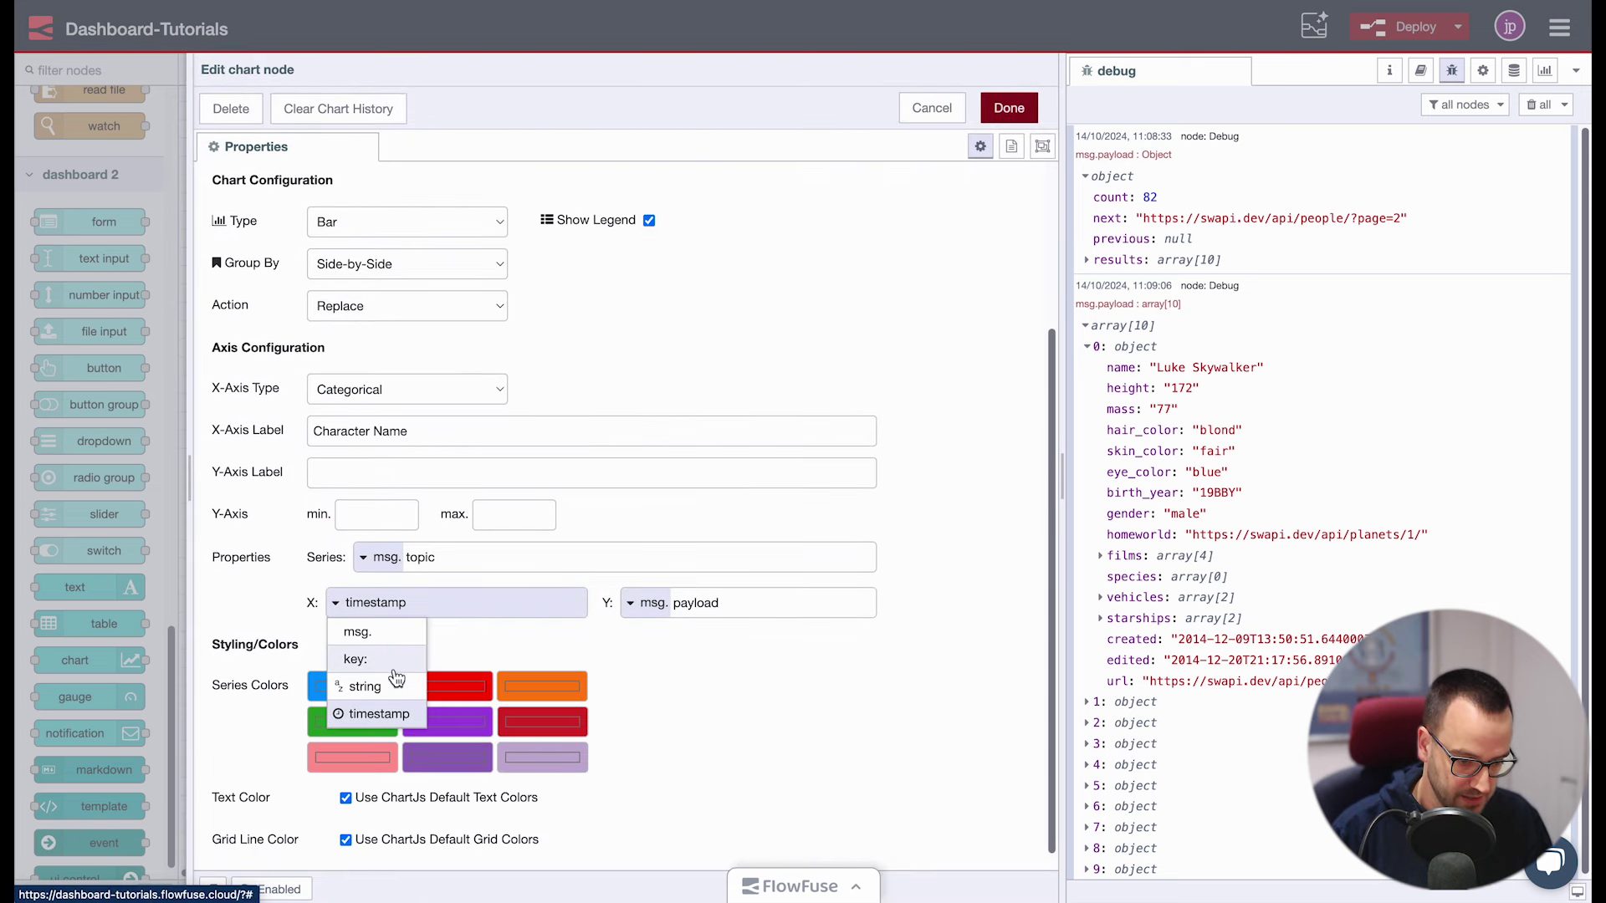
{"action": "left_click", "coordinate": [379, 639]}
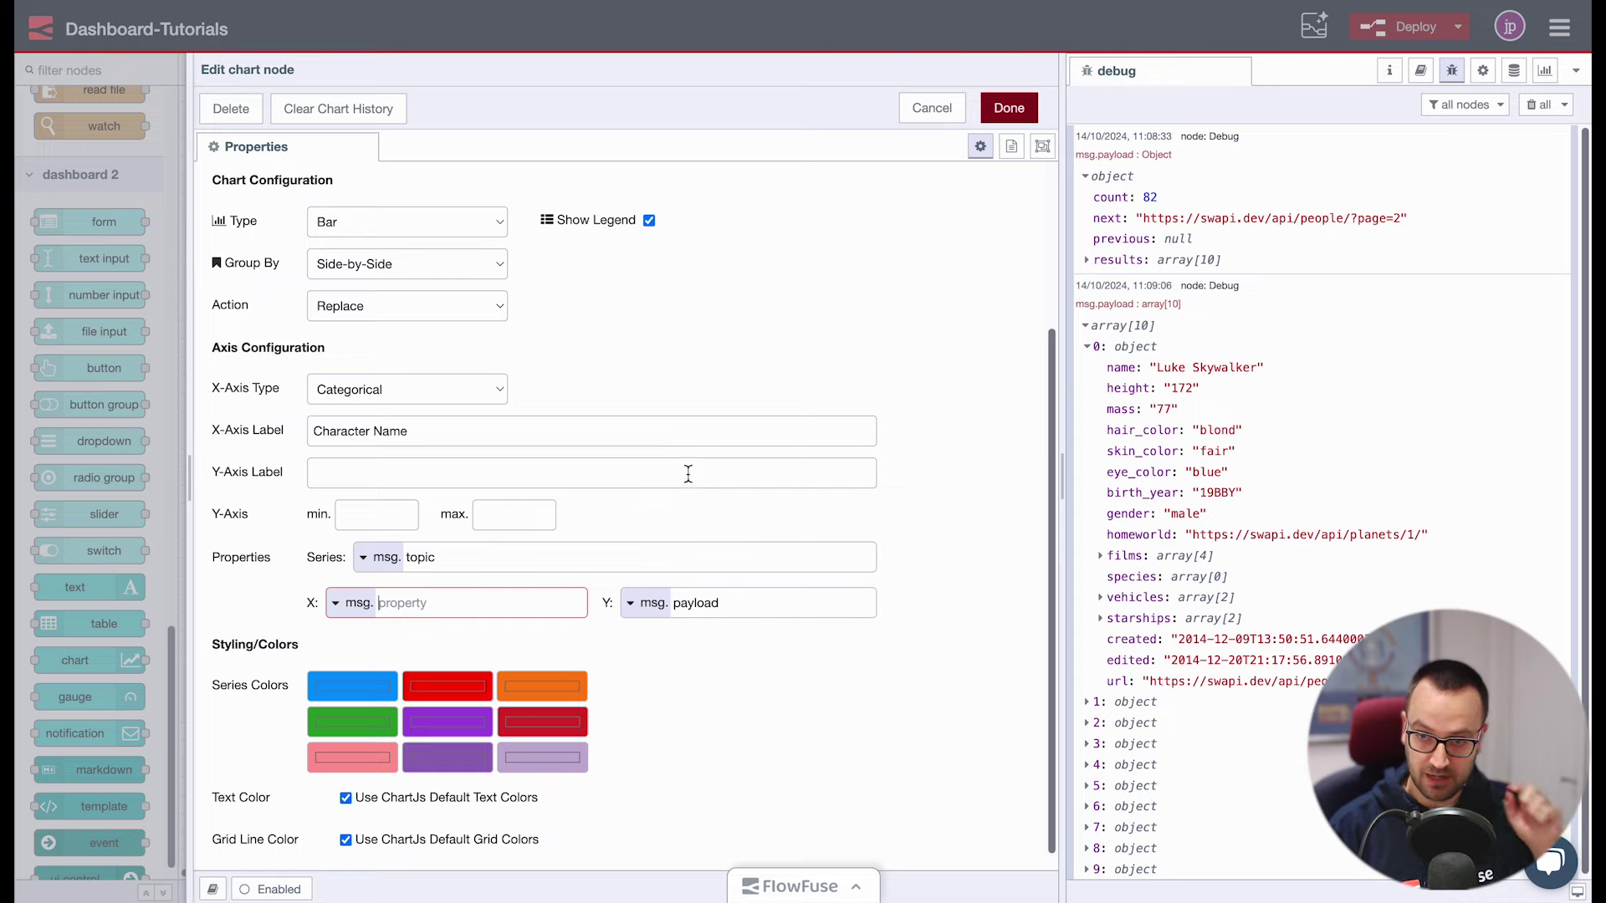
{"action": "left_click", "coordinate": [1120, 346]}
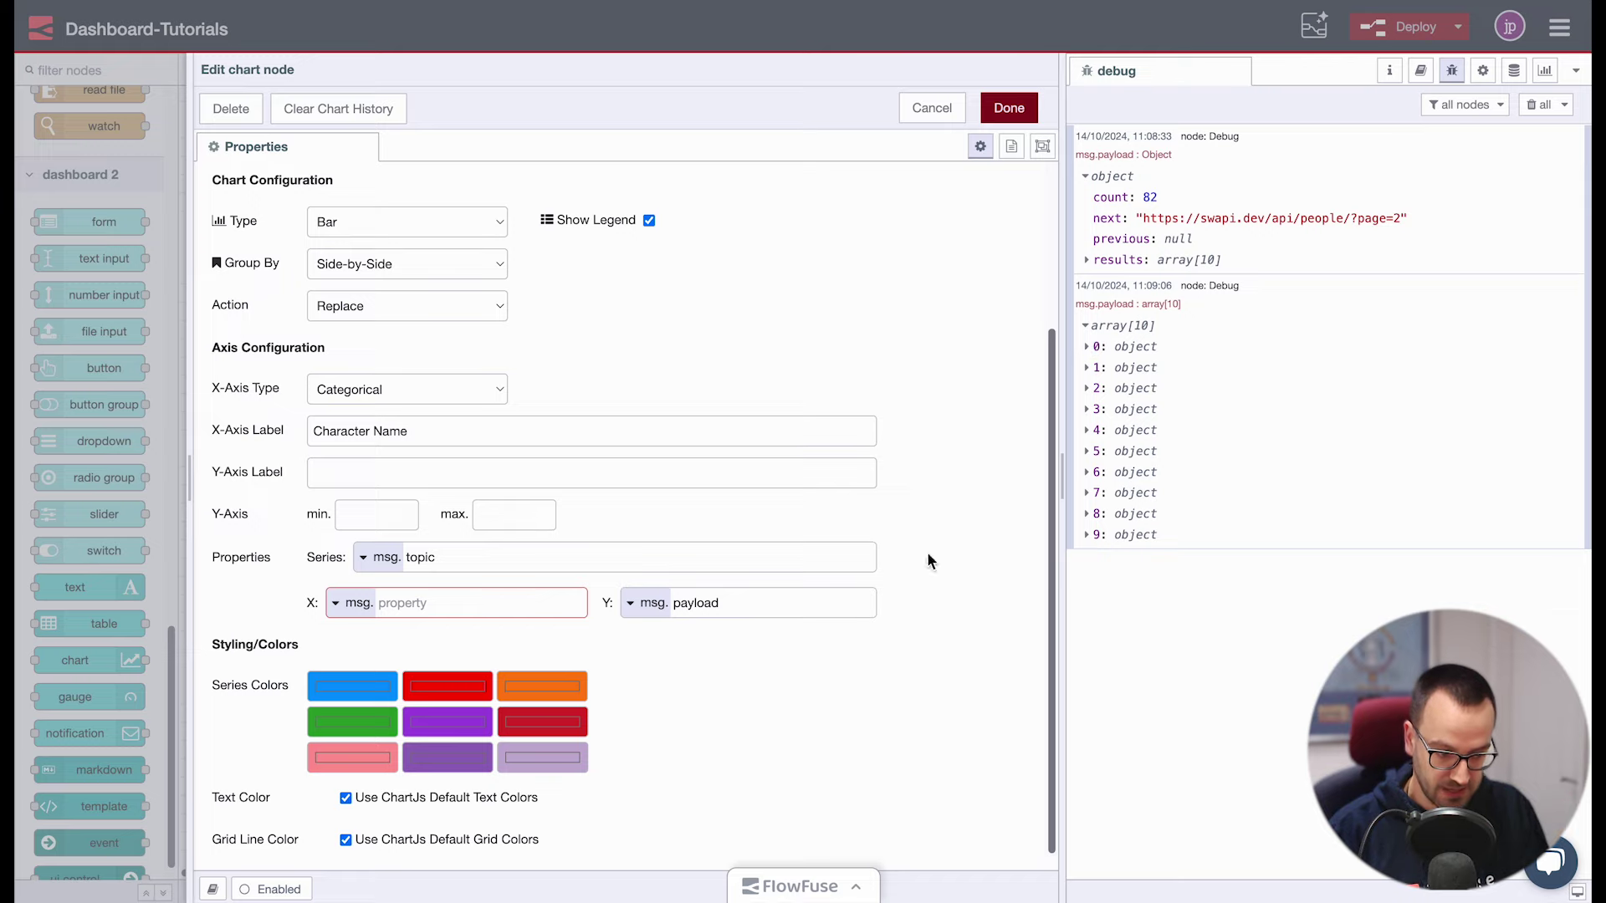
{"action": "type", "text": "payload[0"}
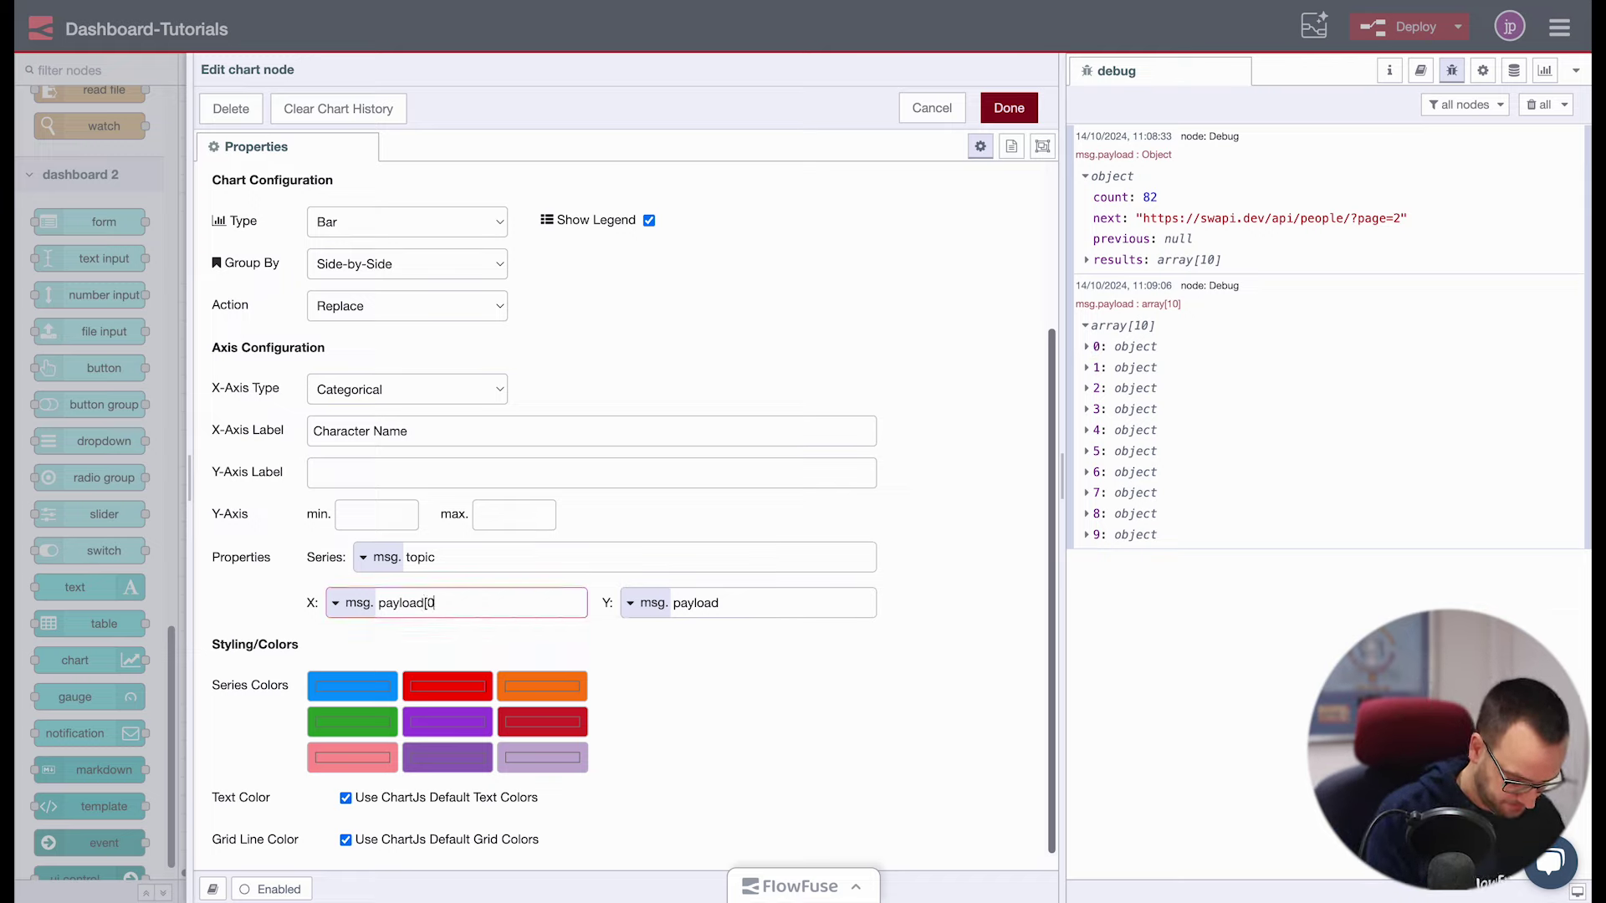
{"action": "type", "text": "].name"}
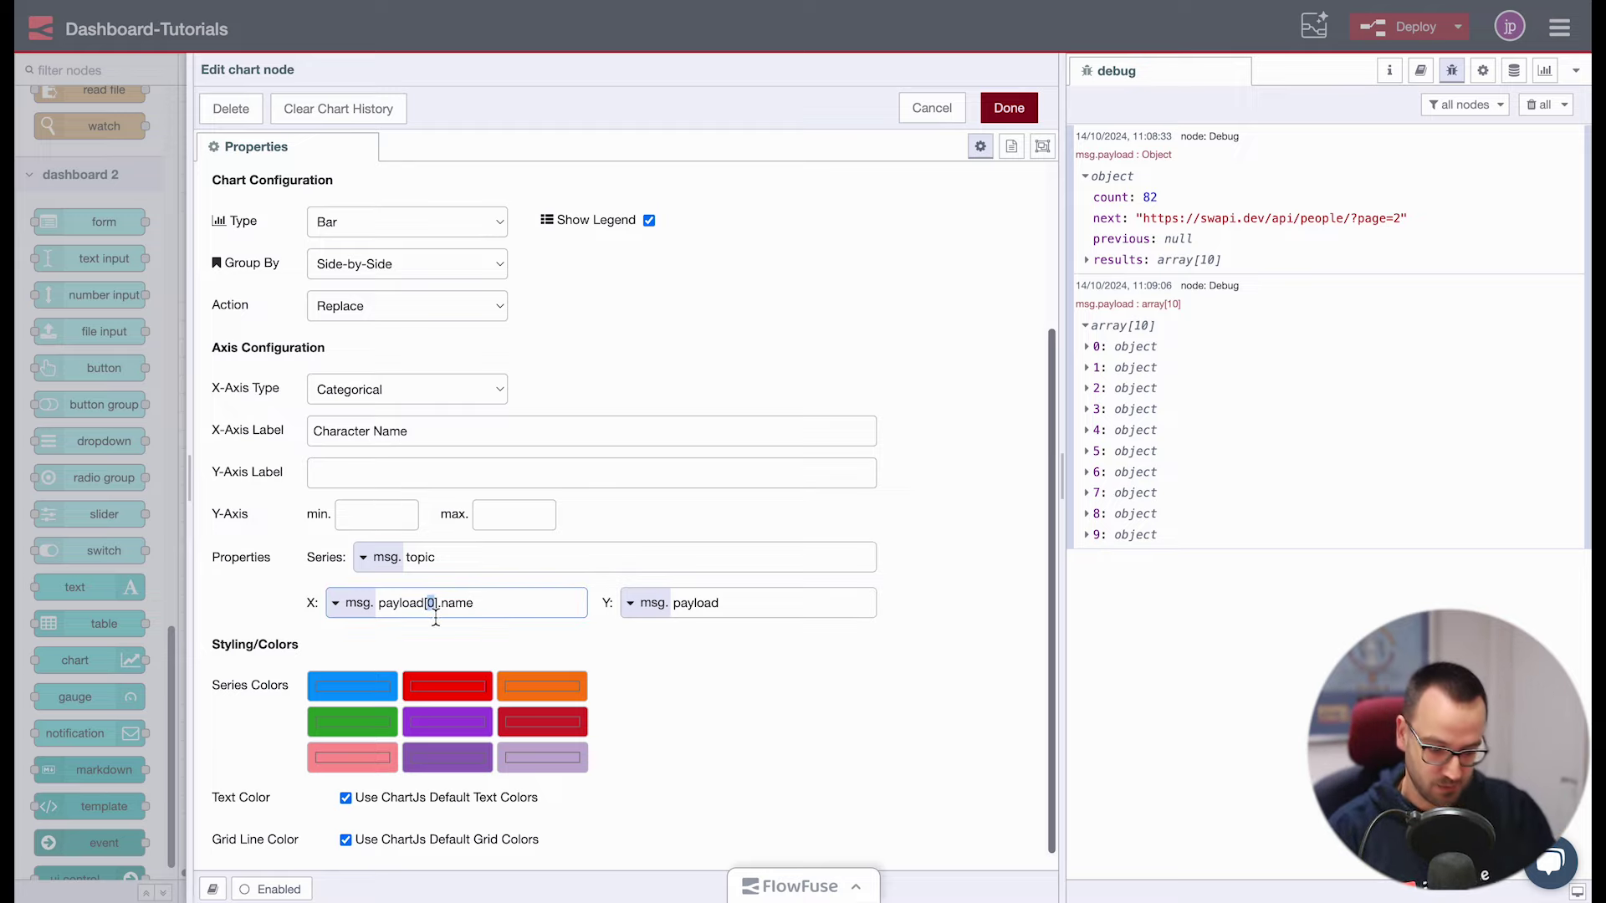
Change the chart's X property to the key type and shorten its value to name
{"action": "left_click", "coordinate": [347, 603]}
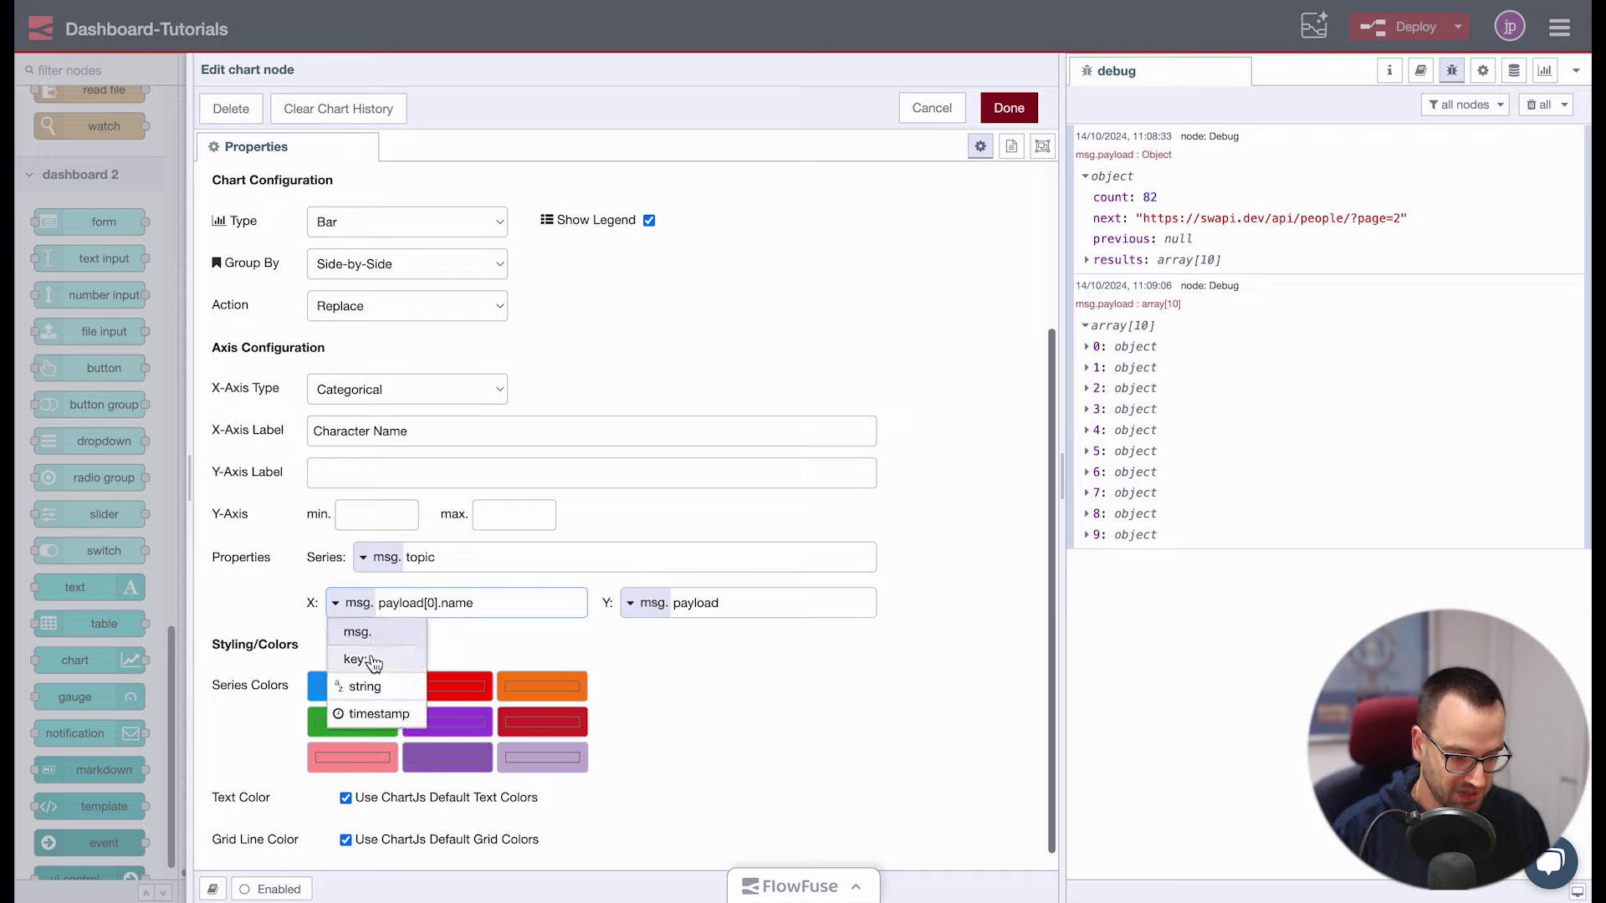
{"action": "left_click", "coordinate": [373, 661]}
{"action": "left_click_drag", "start_coordinate": [433, 603], "coordinate": [283, 602]}
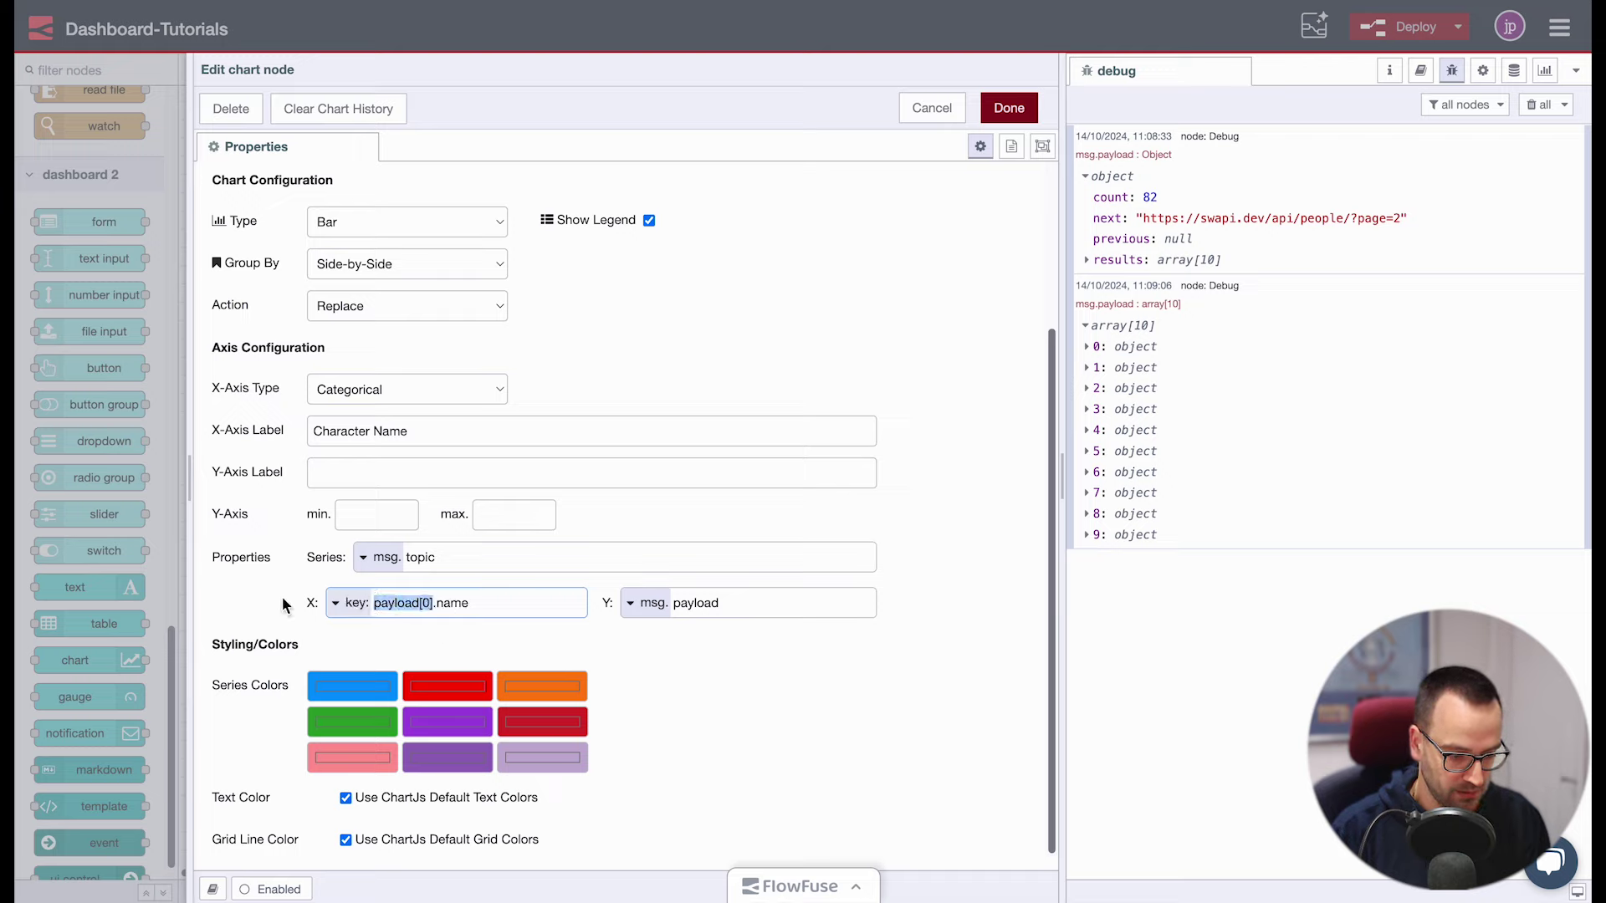
{"action": "key", "text": "BackSpace"}
{"action": "key", "text": "Delete"}
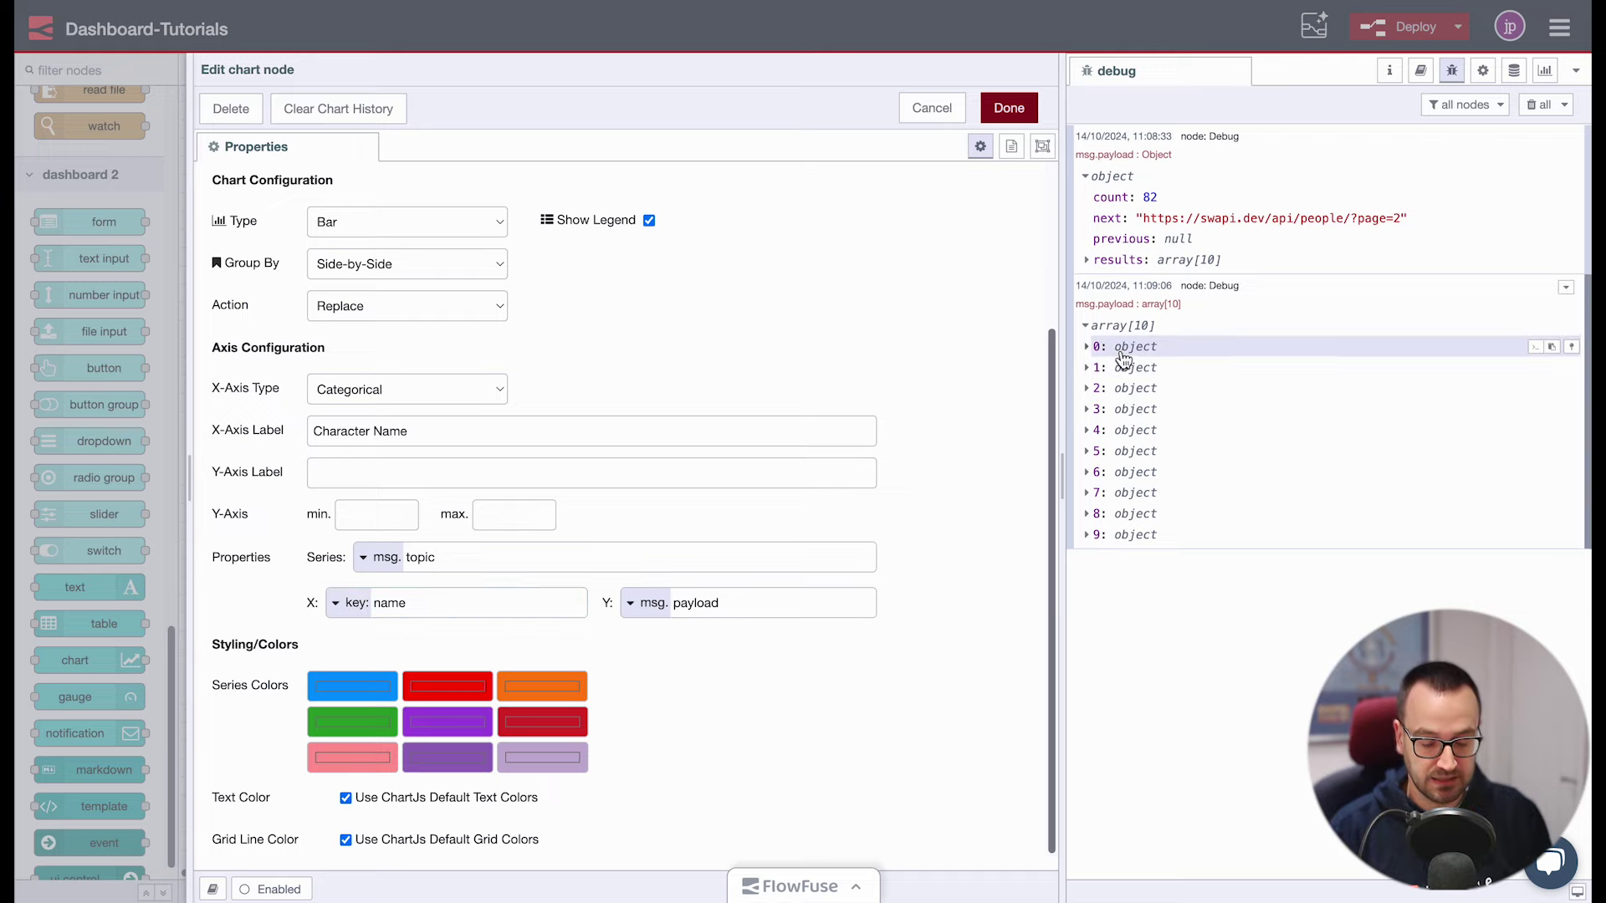
Examine the fields of the first object in the debug array and compare them with the chart's X key
{"action": "left_click", "coordinate": [1124, 348]}
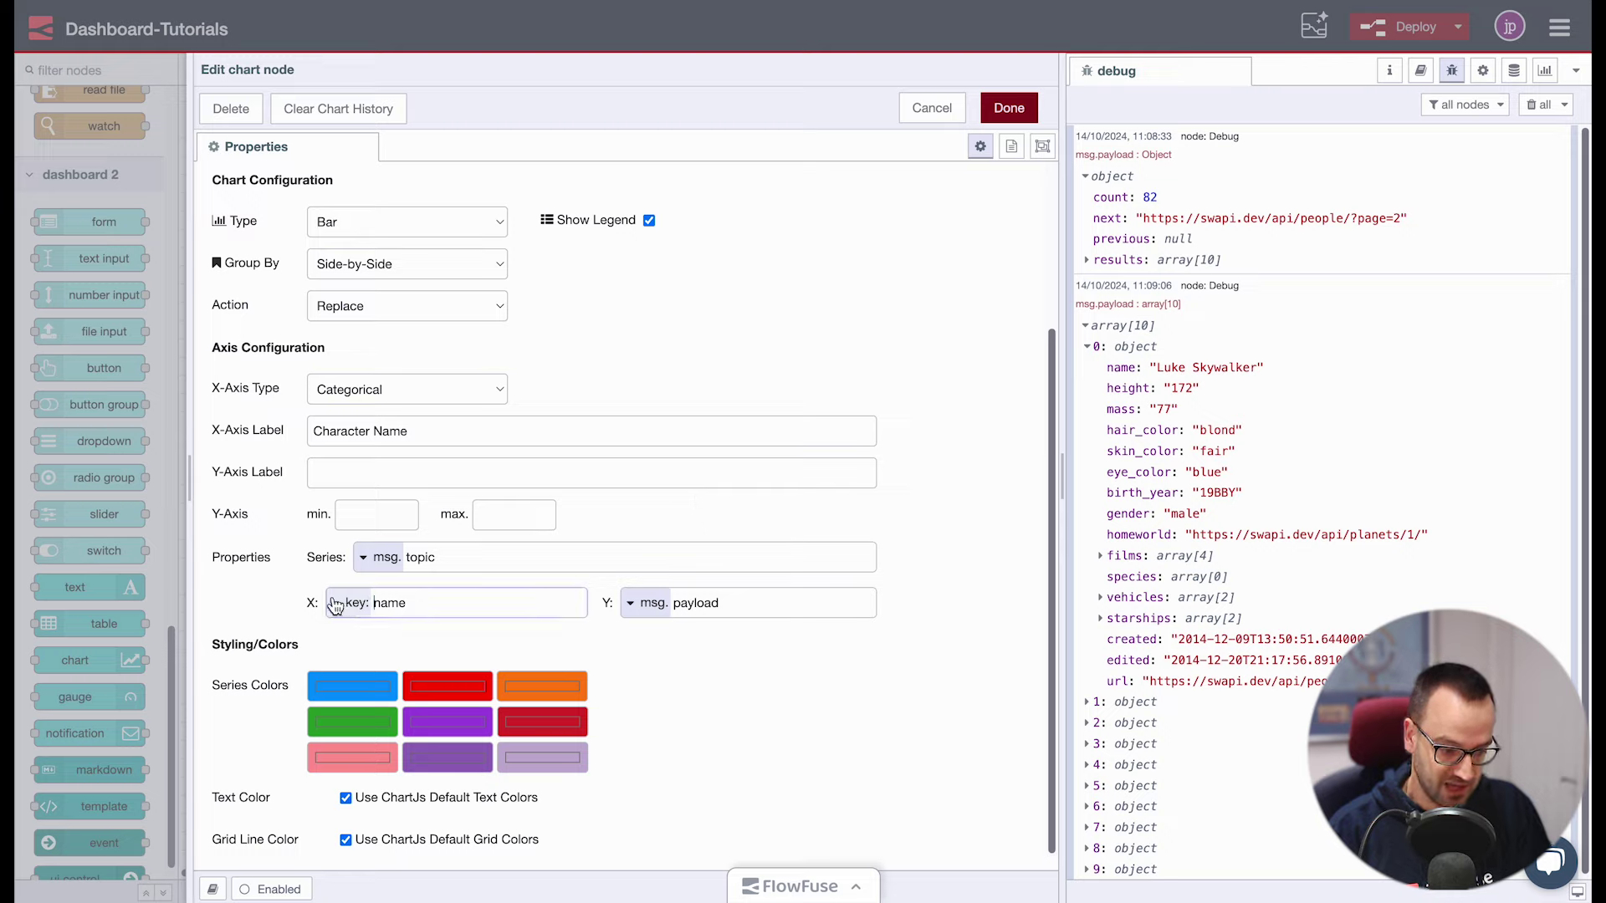
{"action": "left_click_drag", "start_coordinate": [393, 607], "coordinate": [373, 605]}
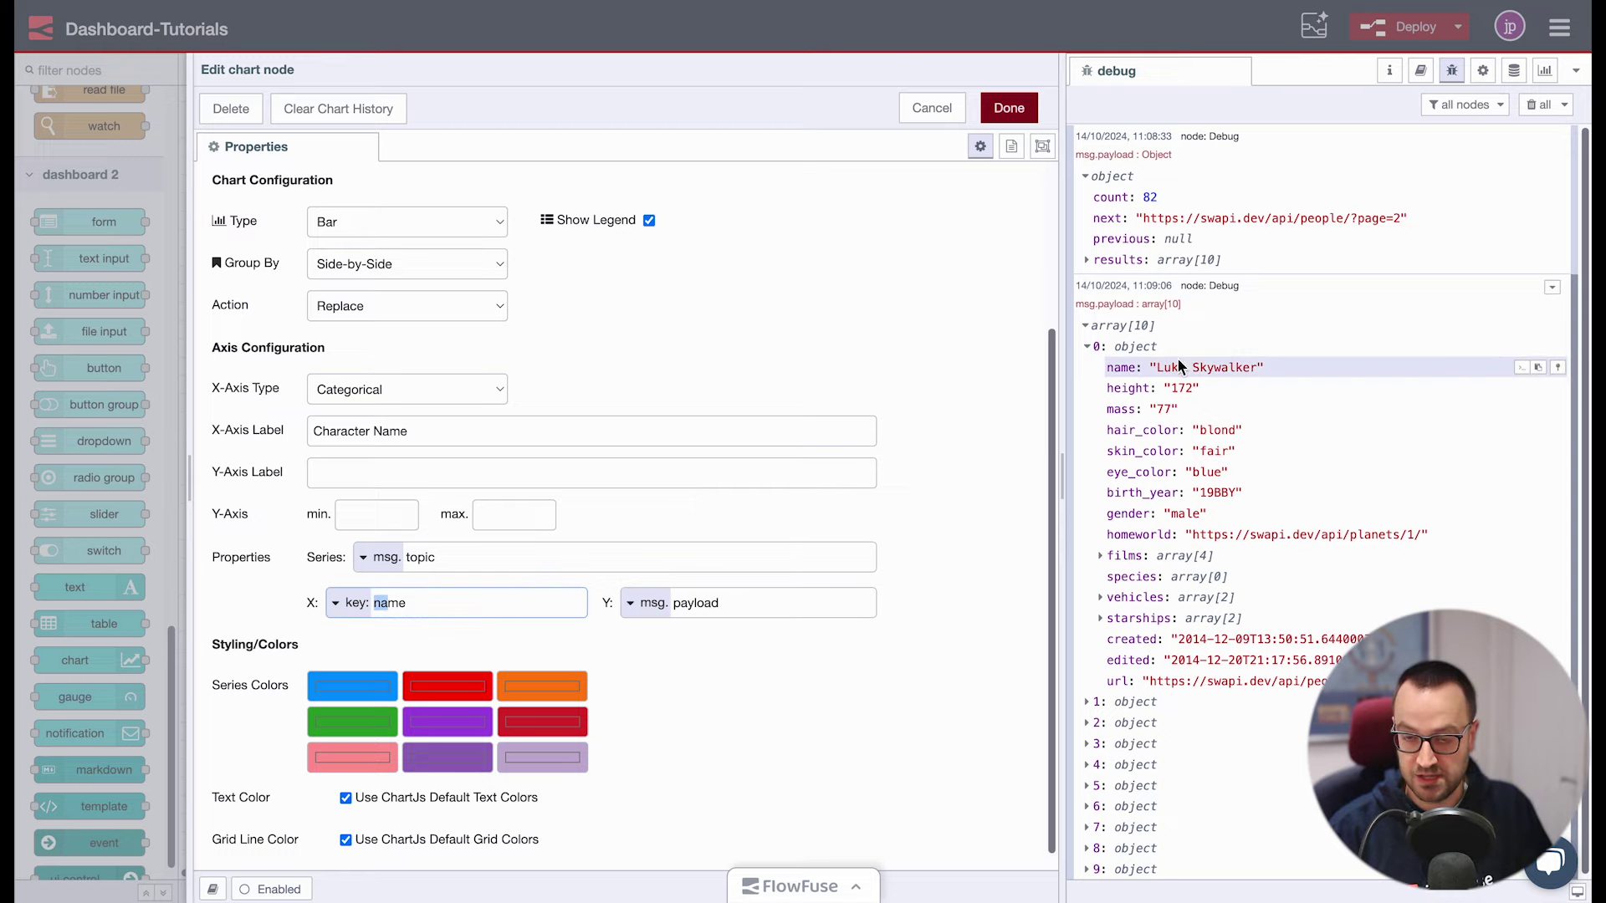
{"action": "left_click_drag", "start_coordinate": [429, 605], "coordinate": [374, 607]}
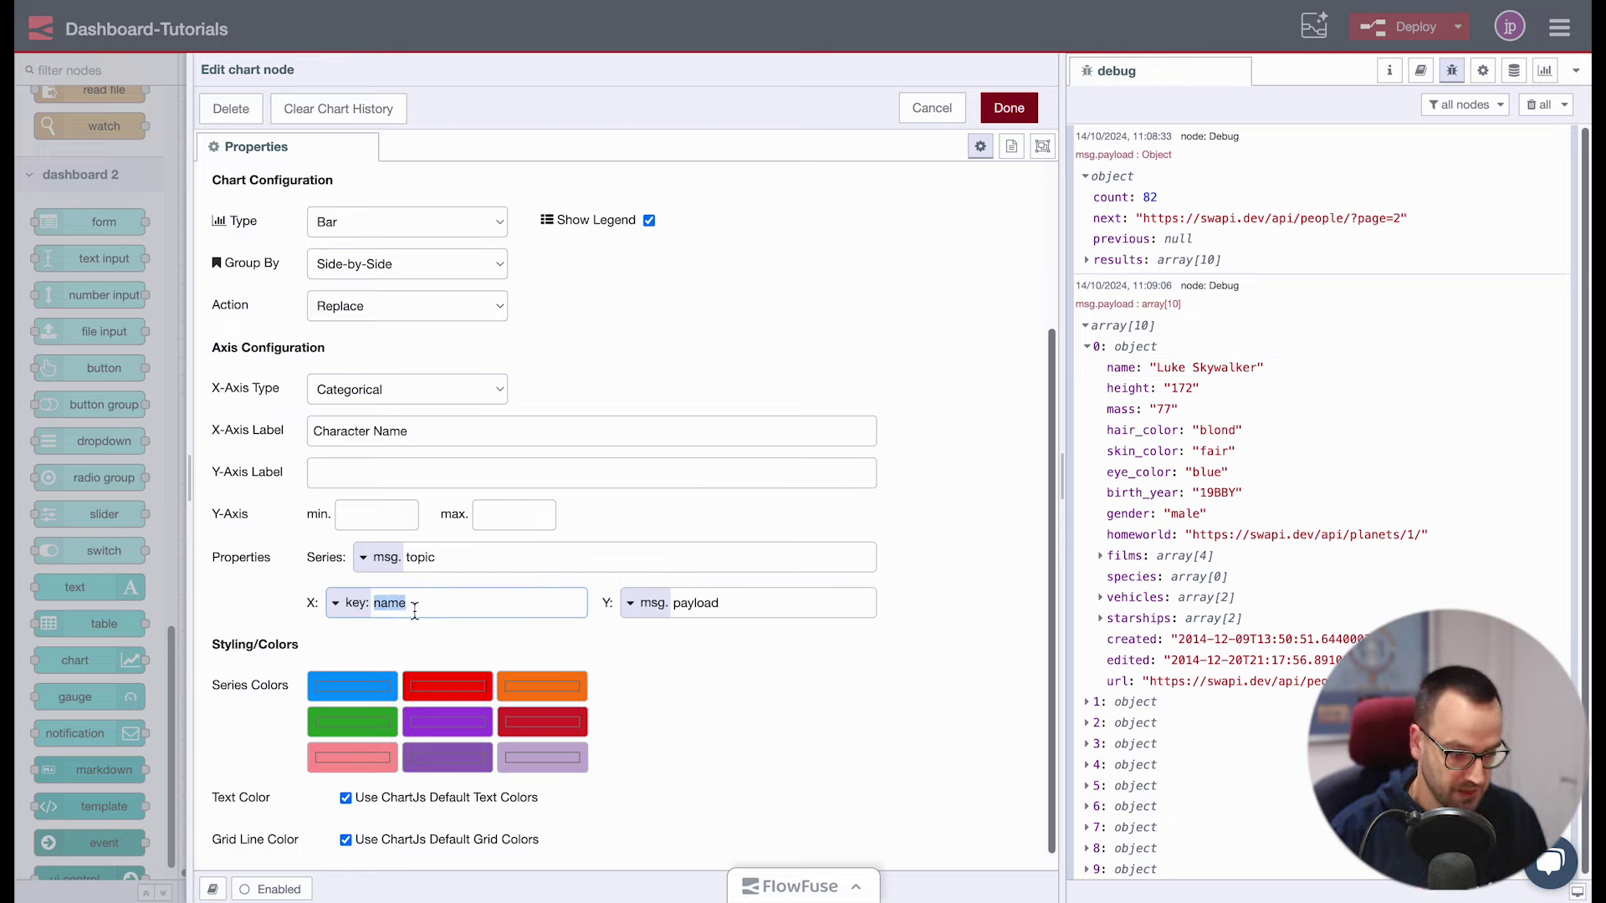
{"action": "left_click", "coordinate": [418, 627]}
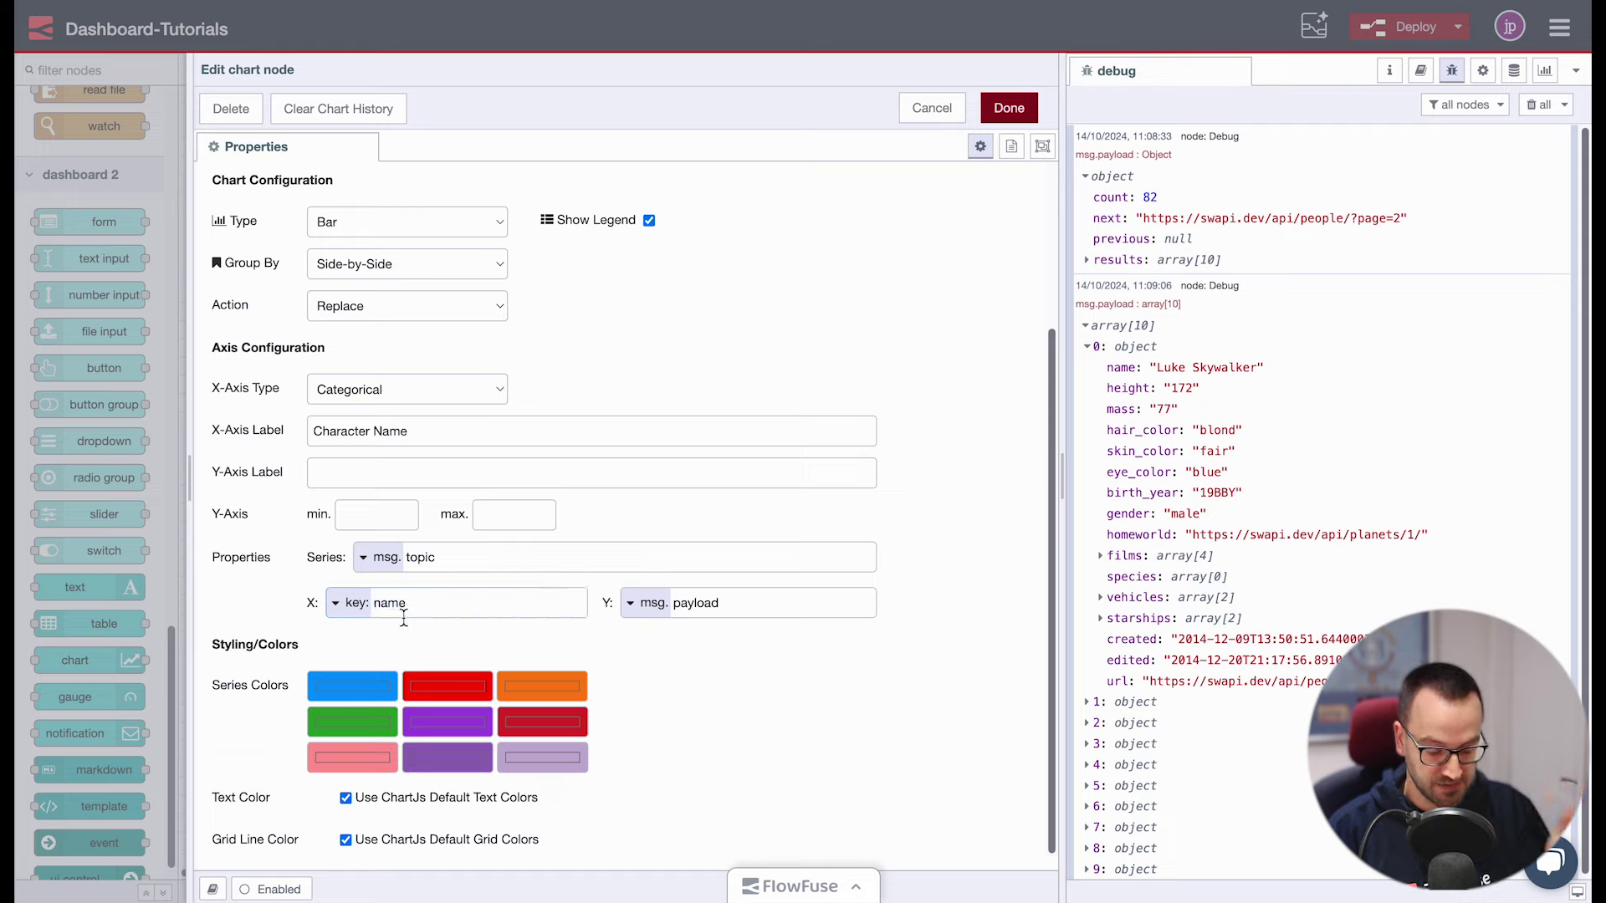
{"action": "left_click", "coordinate": [1133, 703]}
{"action": "left_click", "coordinate": [1153, 709]}
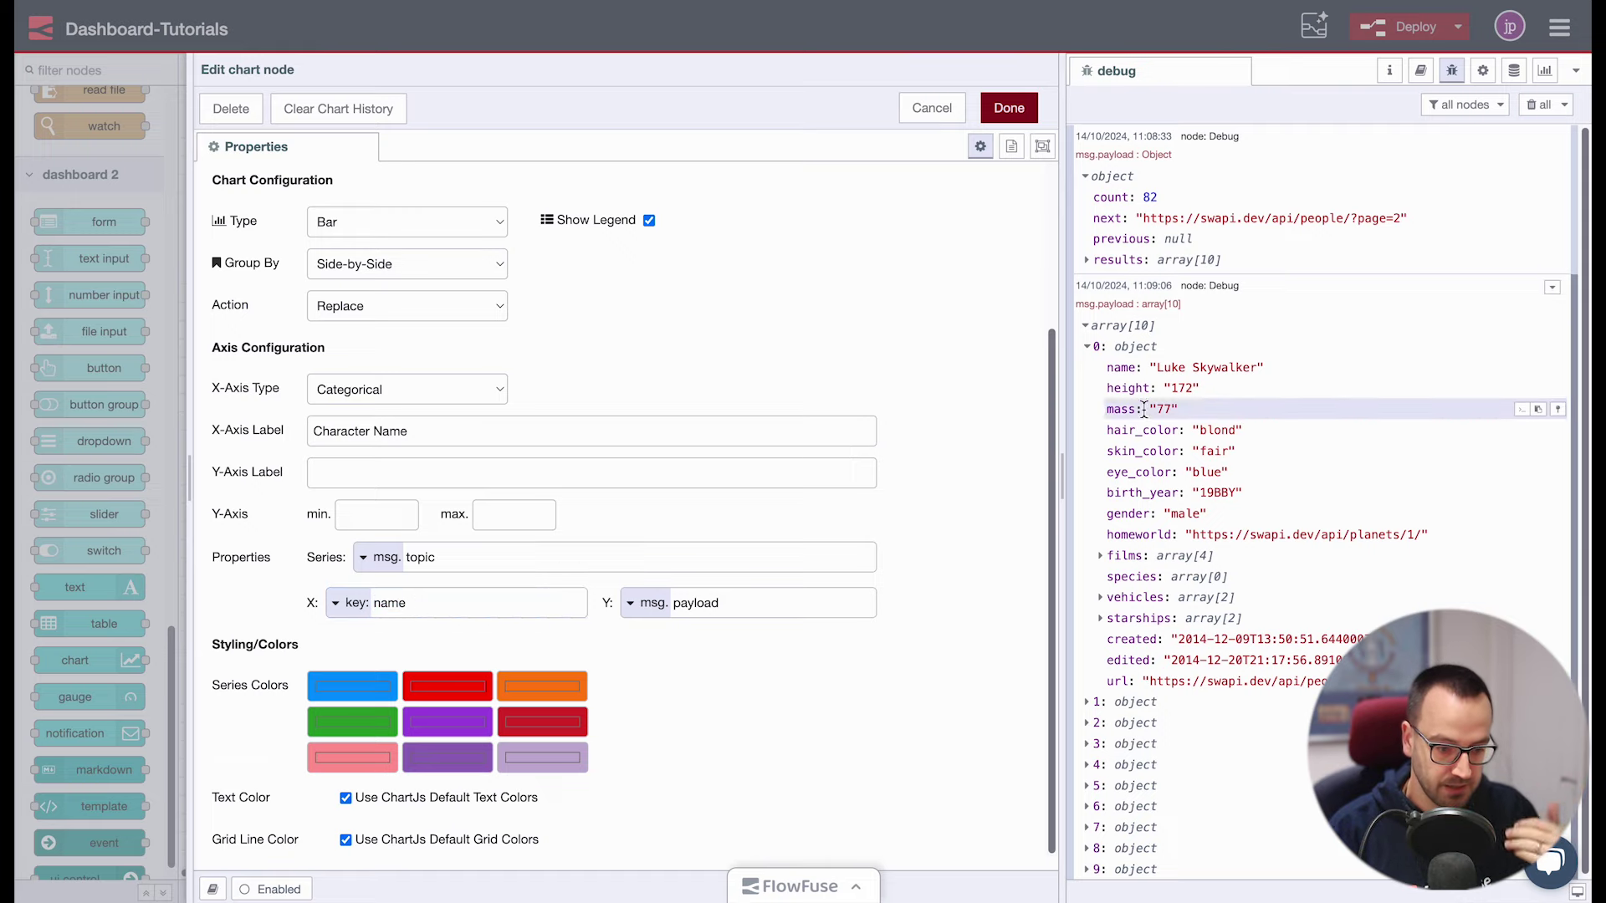
{"action": "left_click", "coordinate": [1124, 347]}
{"action": "left_click", "coordinate": [1137, 347]}
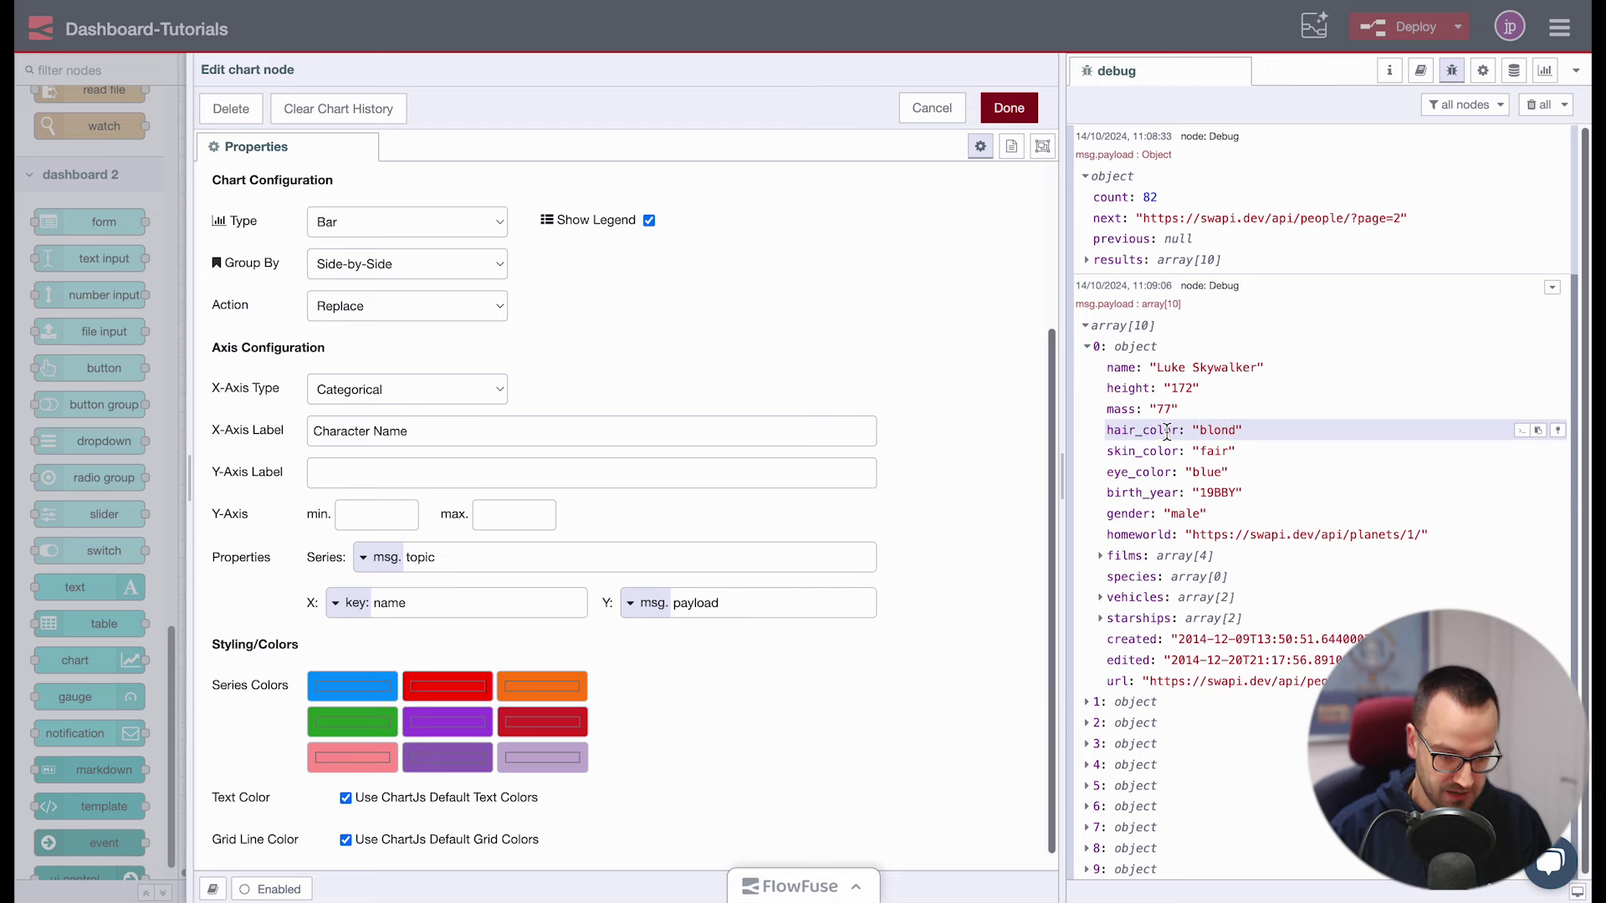
Set the chart's Y property to the key height and its series to None
{"action": "left_click", "coordinate": [648, 617]}
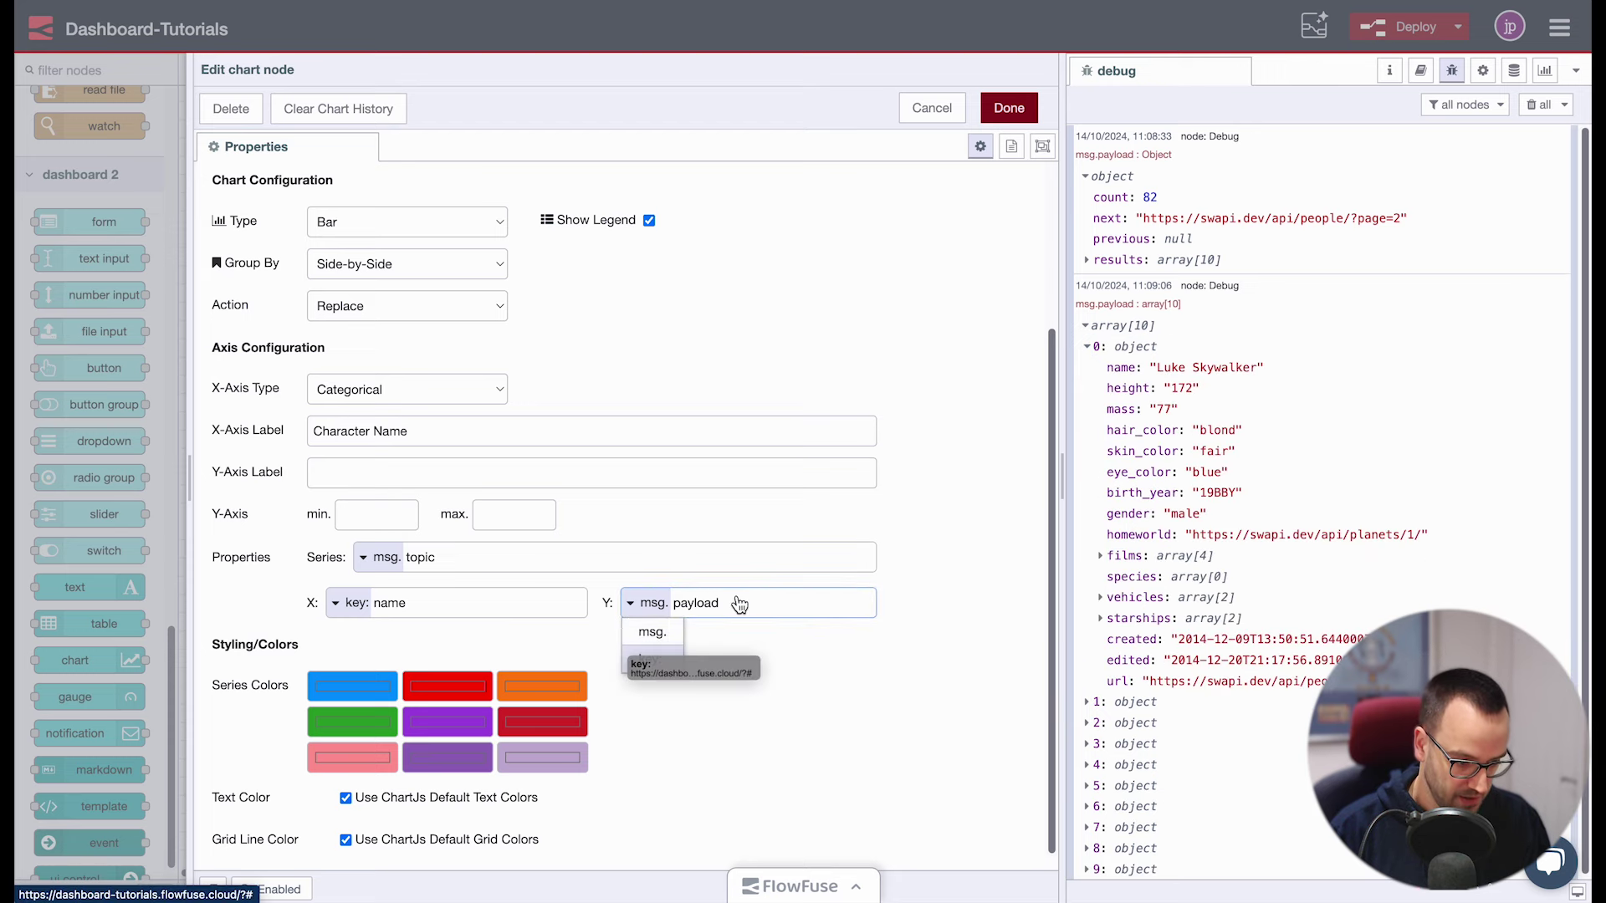
{"action": "left_click", "coordinate": [671, 662]}
{"action": "left_click_drag", "start_coordinate": [725, 608], "coordinate": [619, 606]}
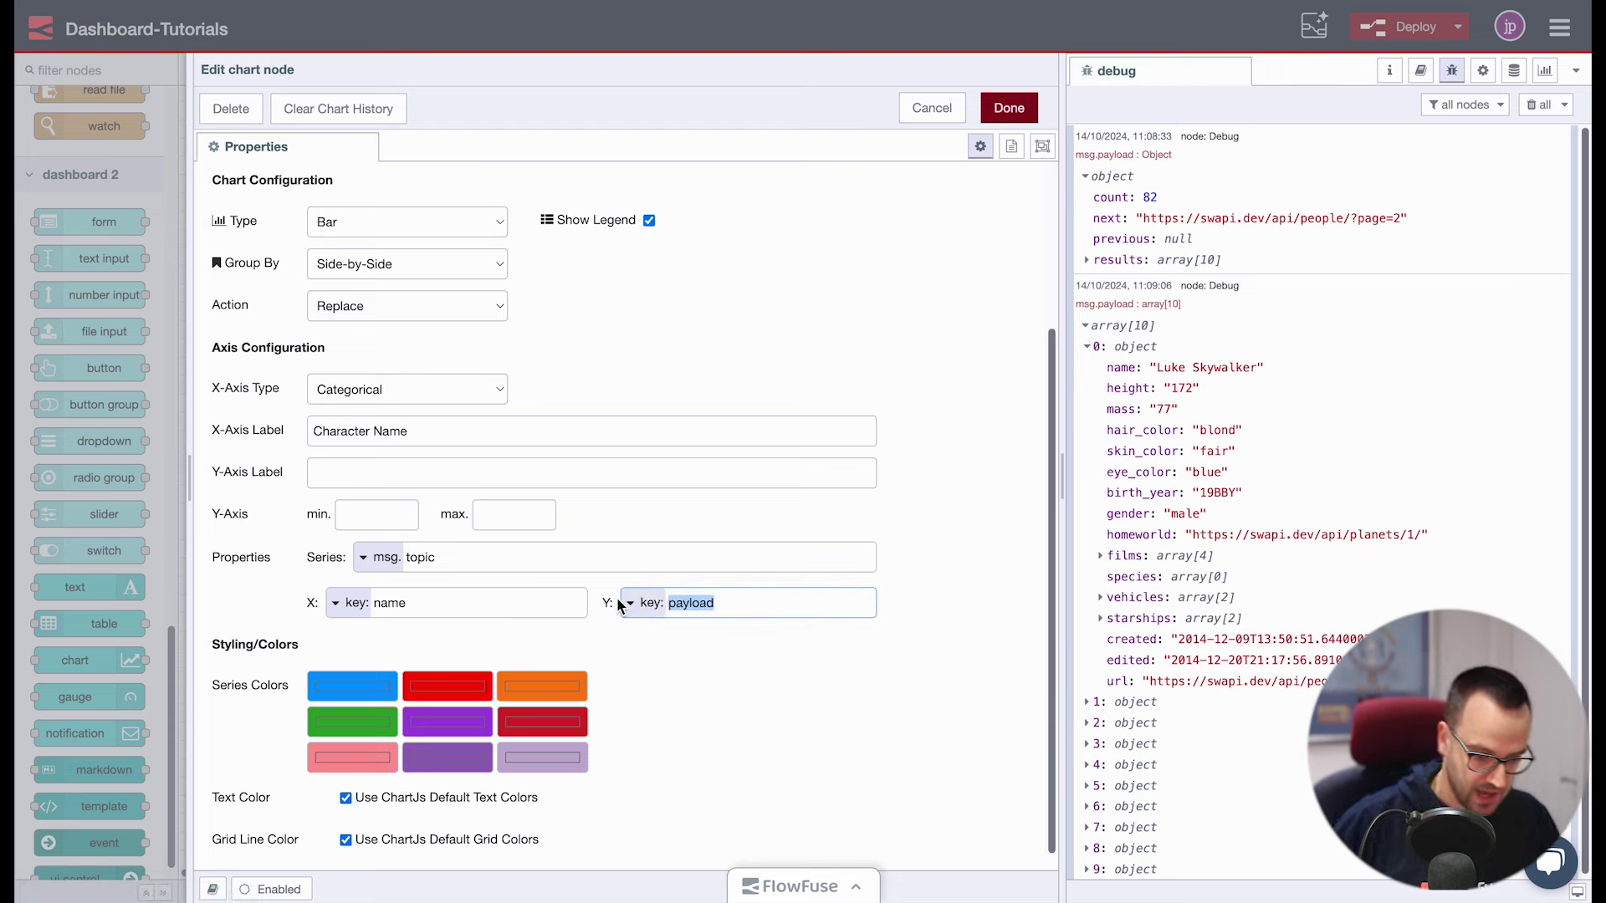
{"action": "type", "text": "height"}
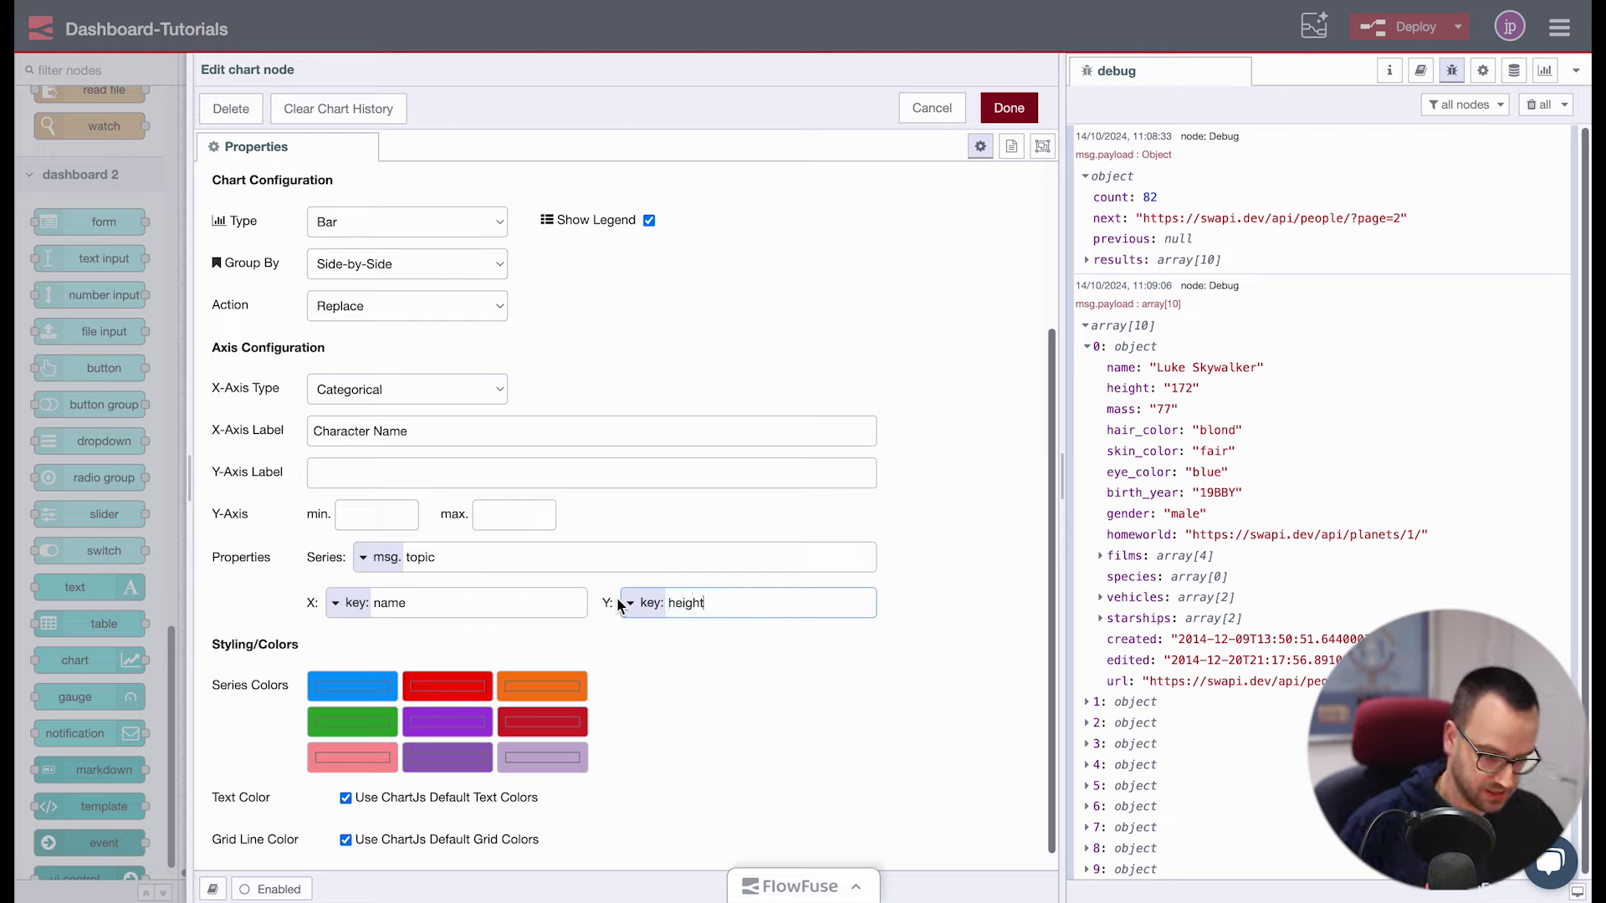
{"action": "left_click", "coordinate": [363, 557]}
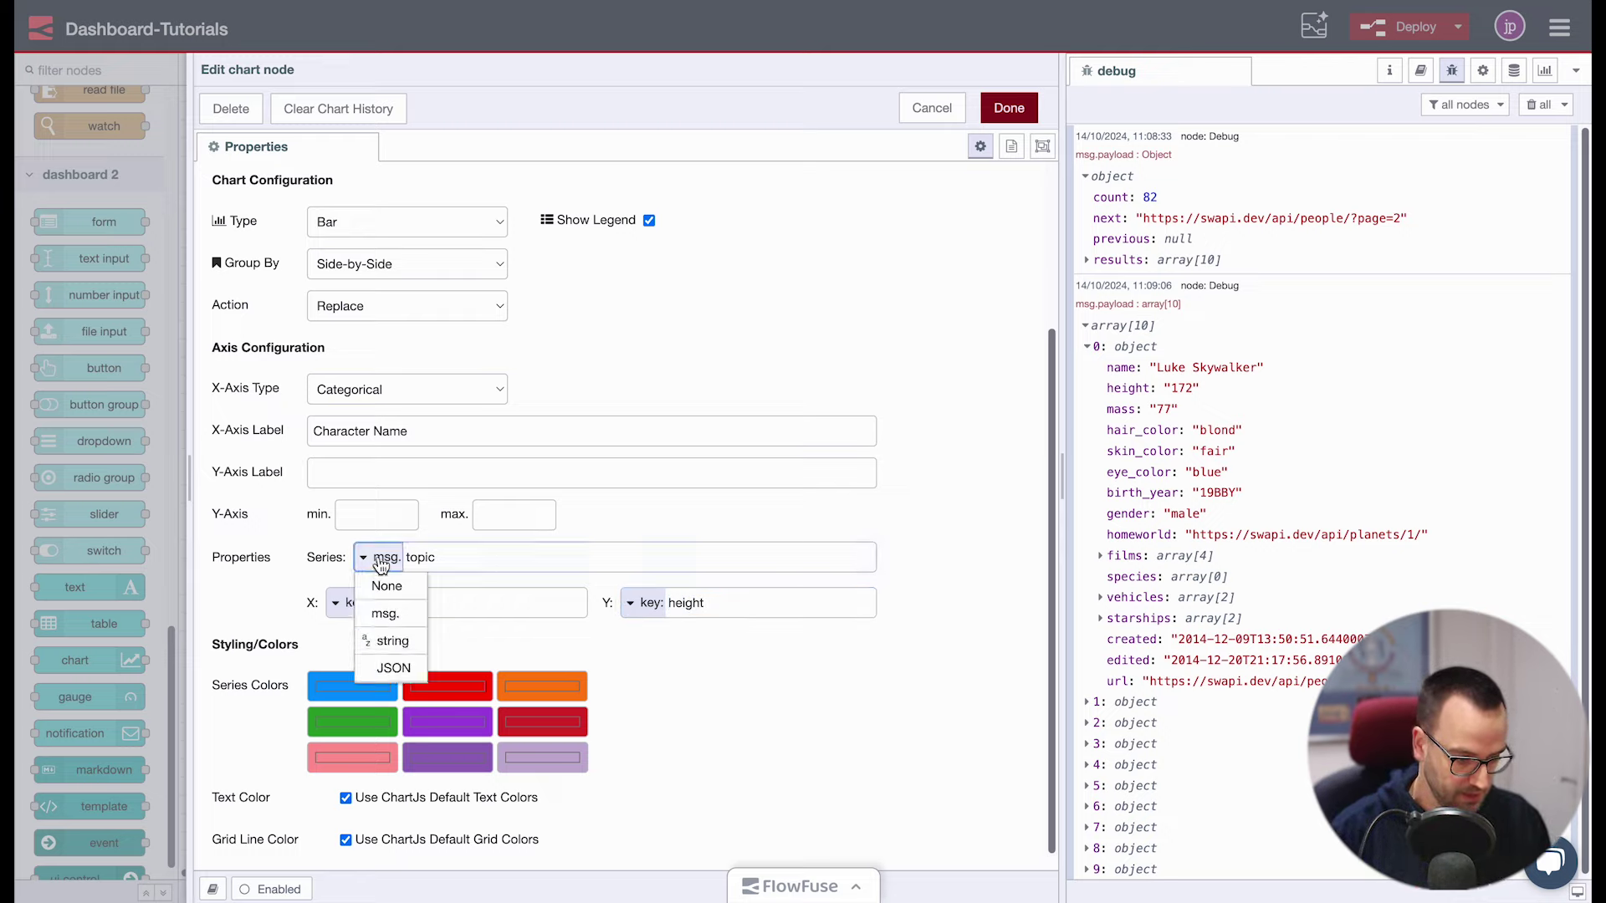
{"action": "left_click", "coordinate": [384, 583]}
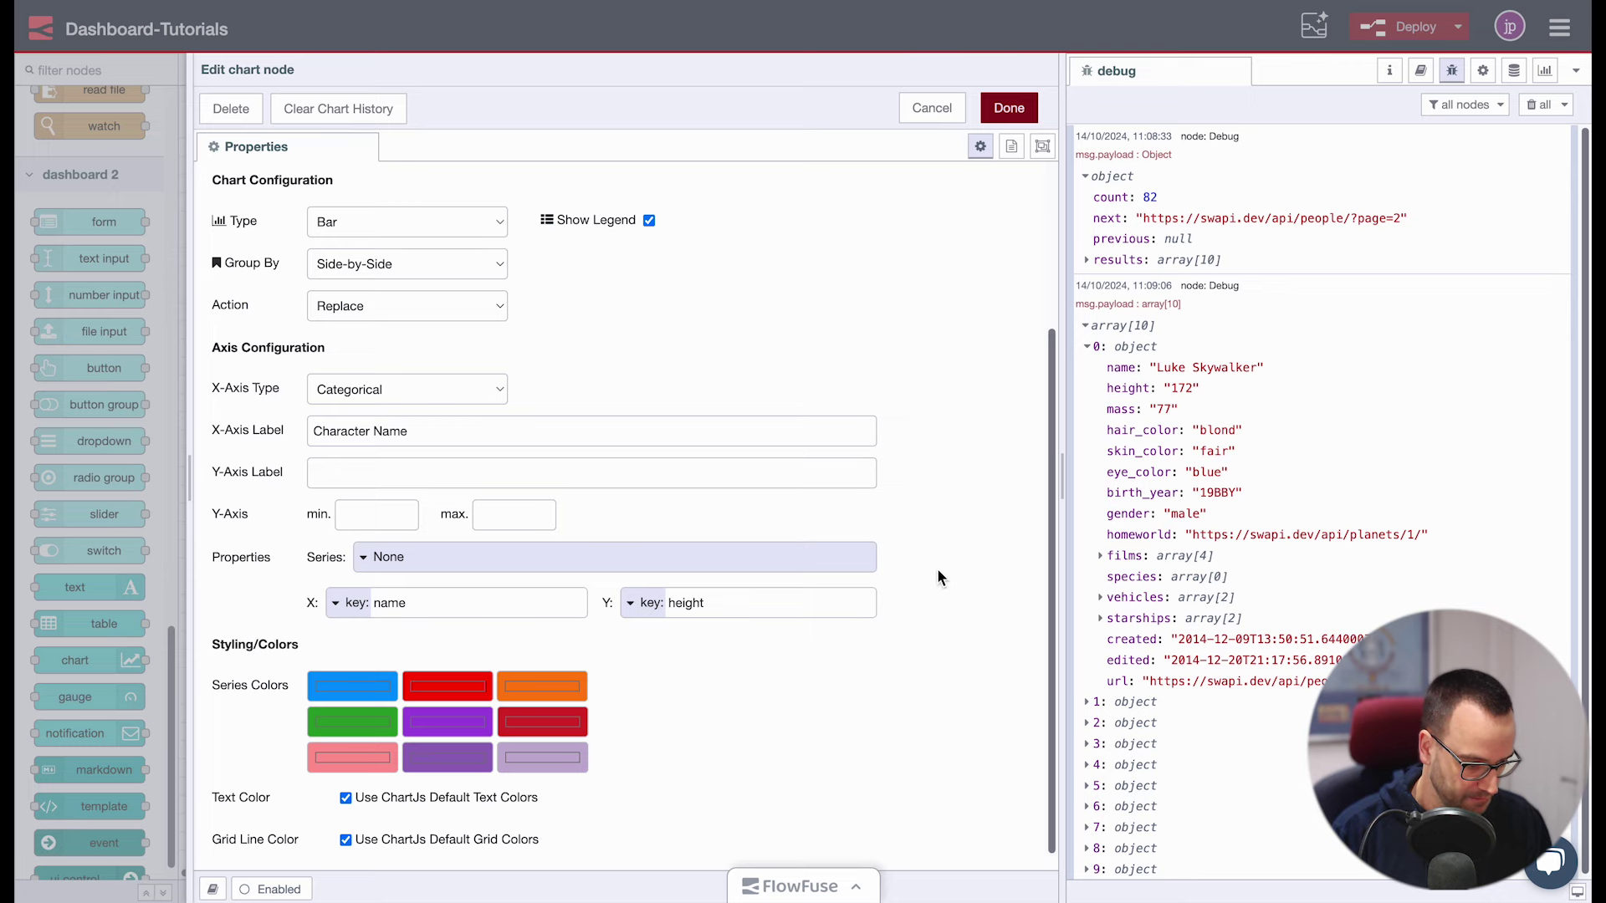
Set the chart's Y-axis minimum to 0, save the node and deploy the flow
{"action": "scroll", "coordinate": [920, 568], "scroll_direction": "up", "scroll_amount": 1}
{"action": "left_click", "coordinate": [702, 480]}
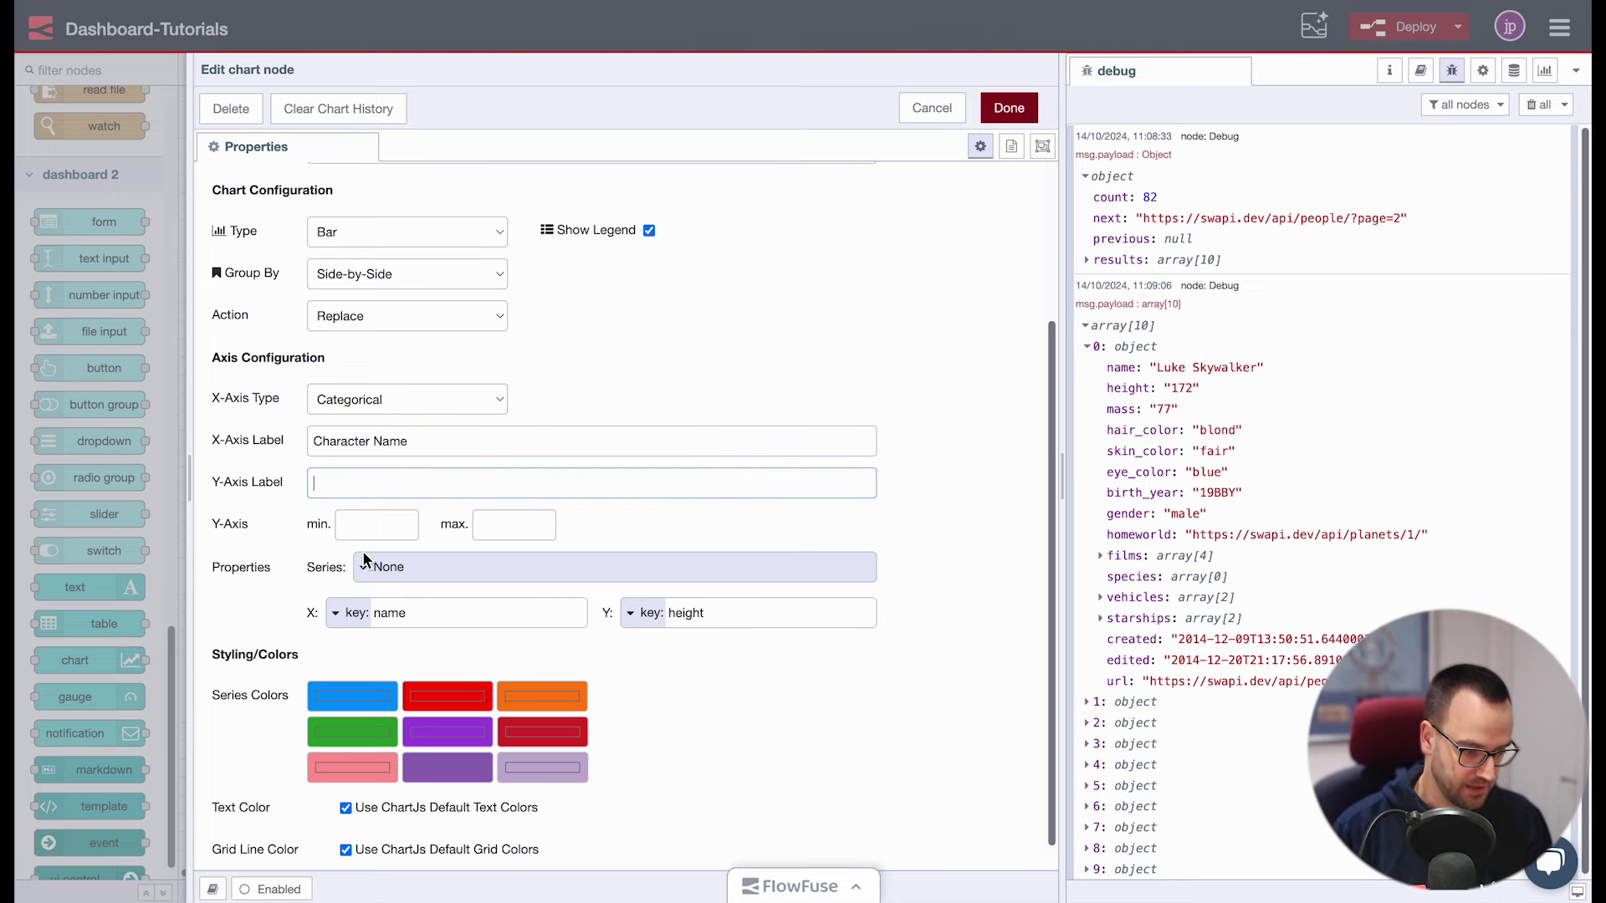
{"action": "left_click", "coordinate": [366, 525]}
{"action": "type", "text": "0"}
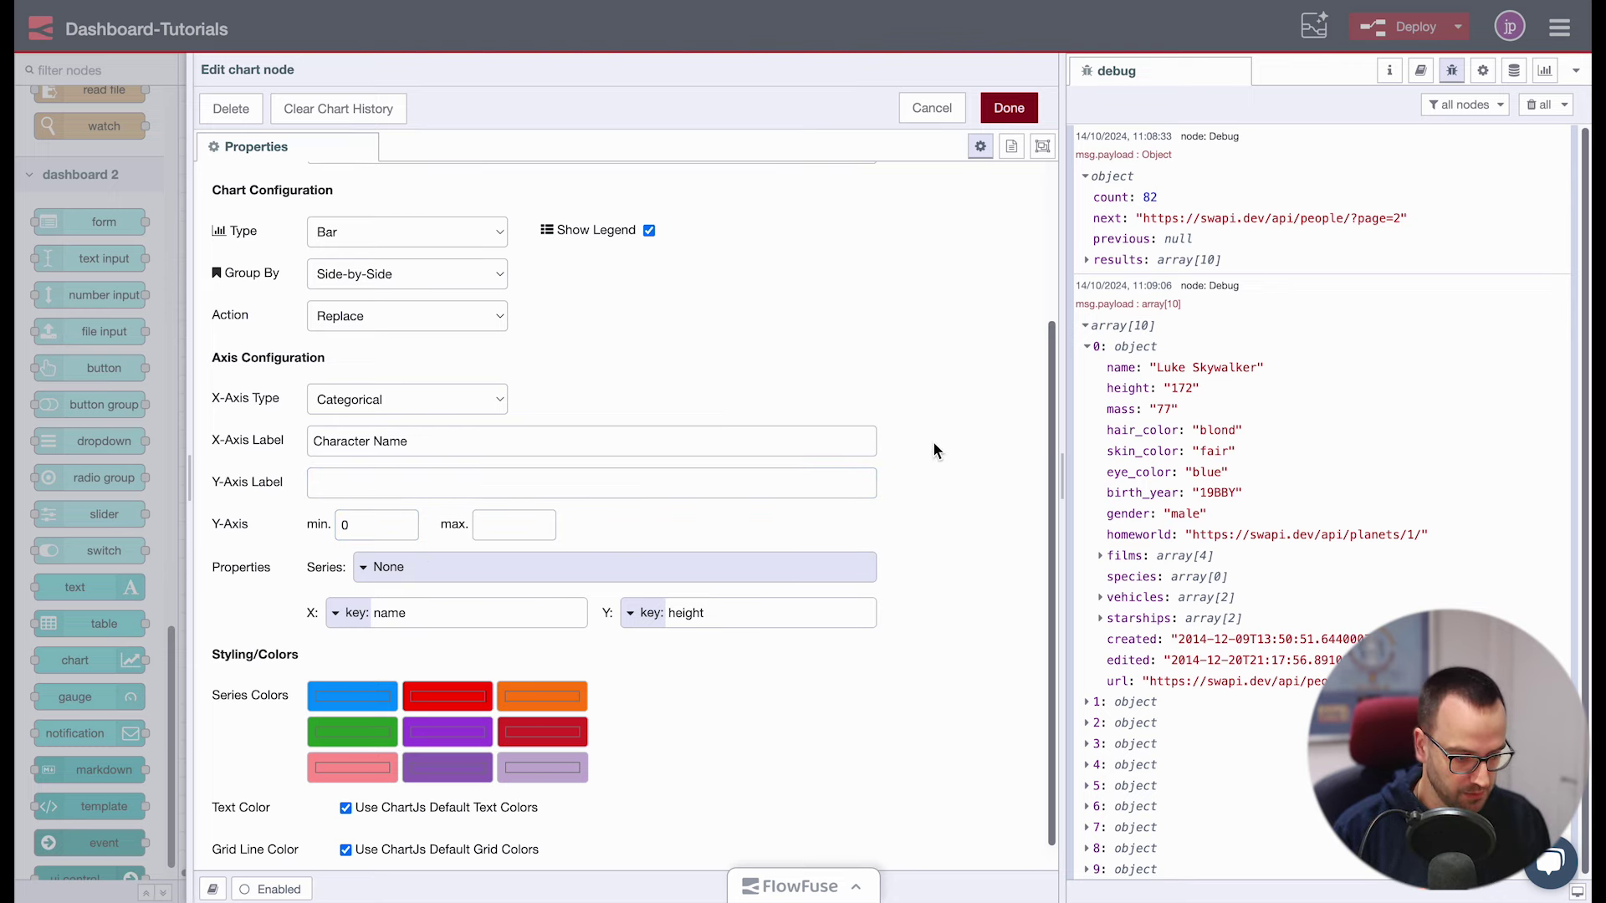
{"action": "scroll", "coordinate": [962, 334], "scroll_direction": "up", "scroll_amount": 3}
{"action": "left_click", "coordinate": [1009, 108]}
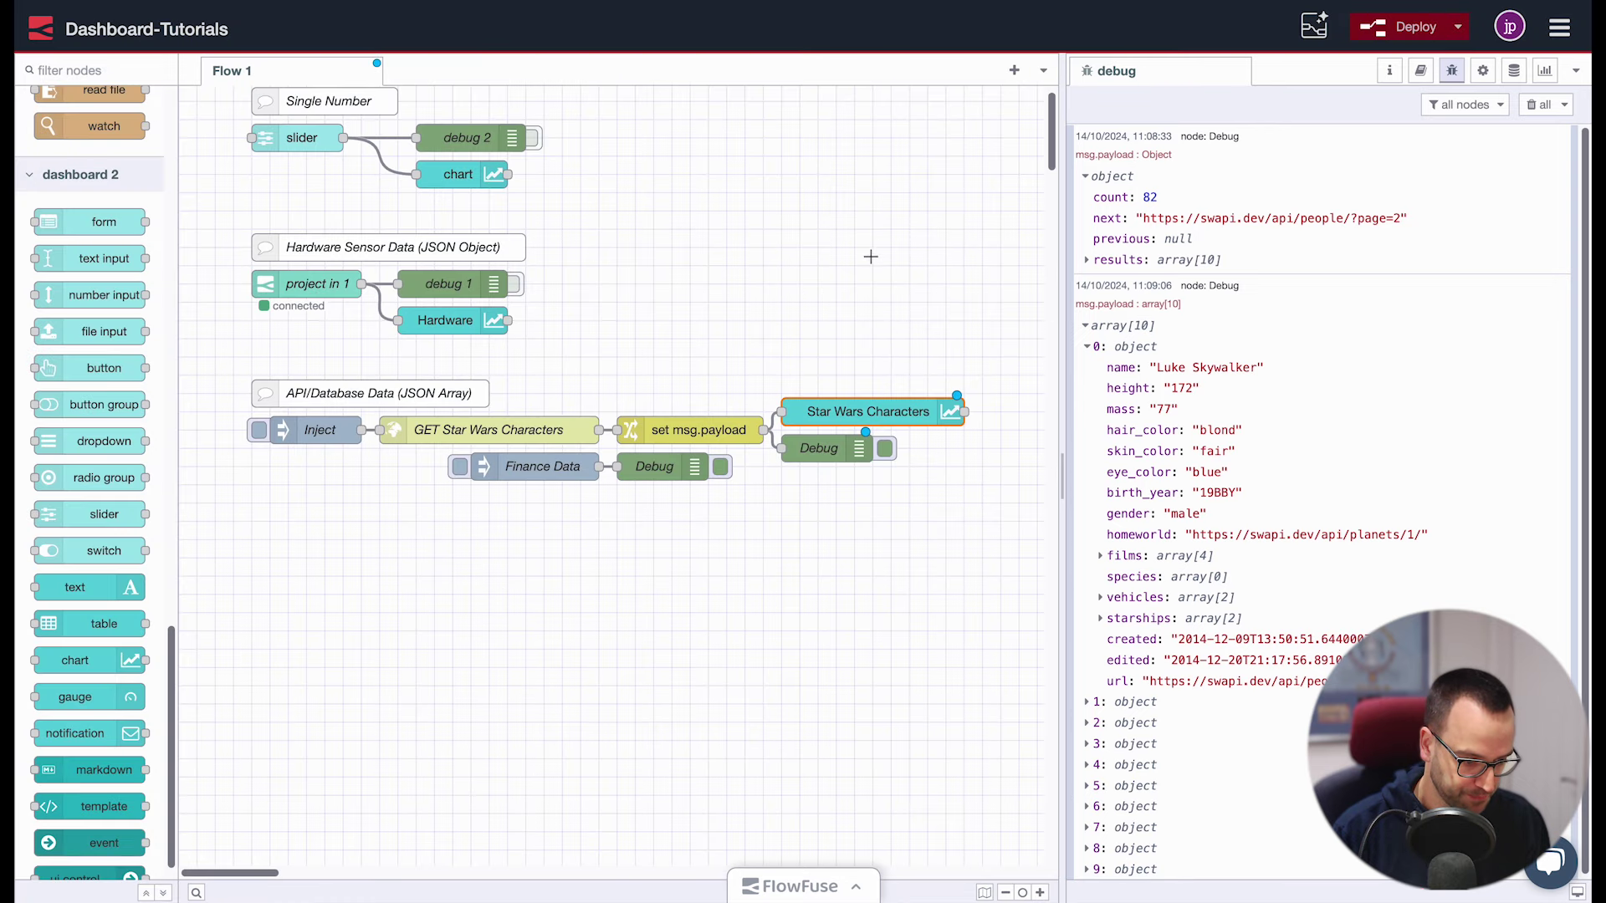
{"action": "left_click", "coordinate": [1380, 28]}
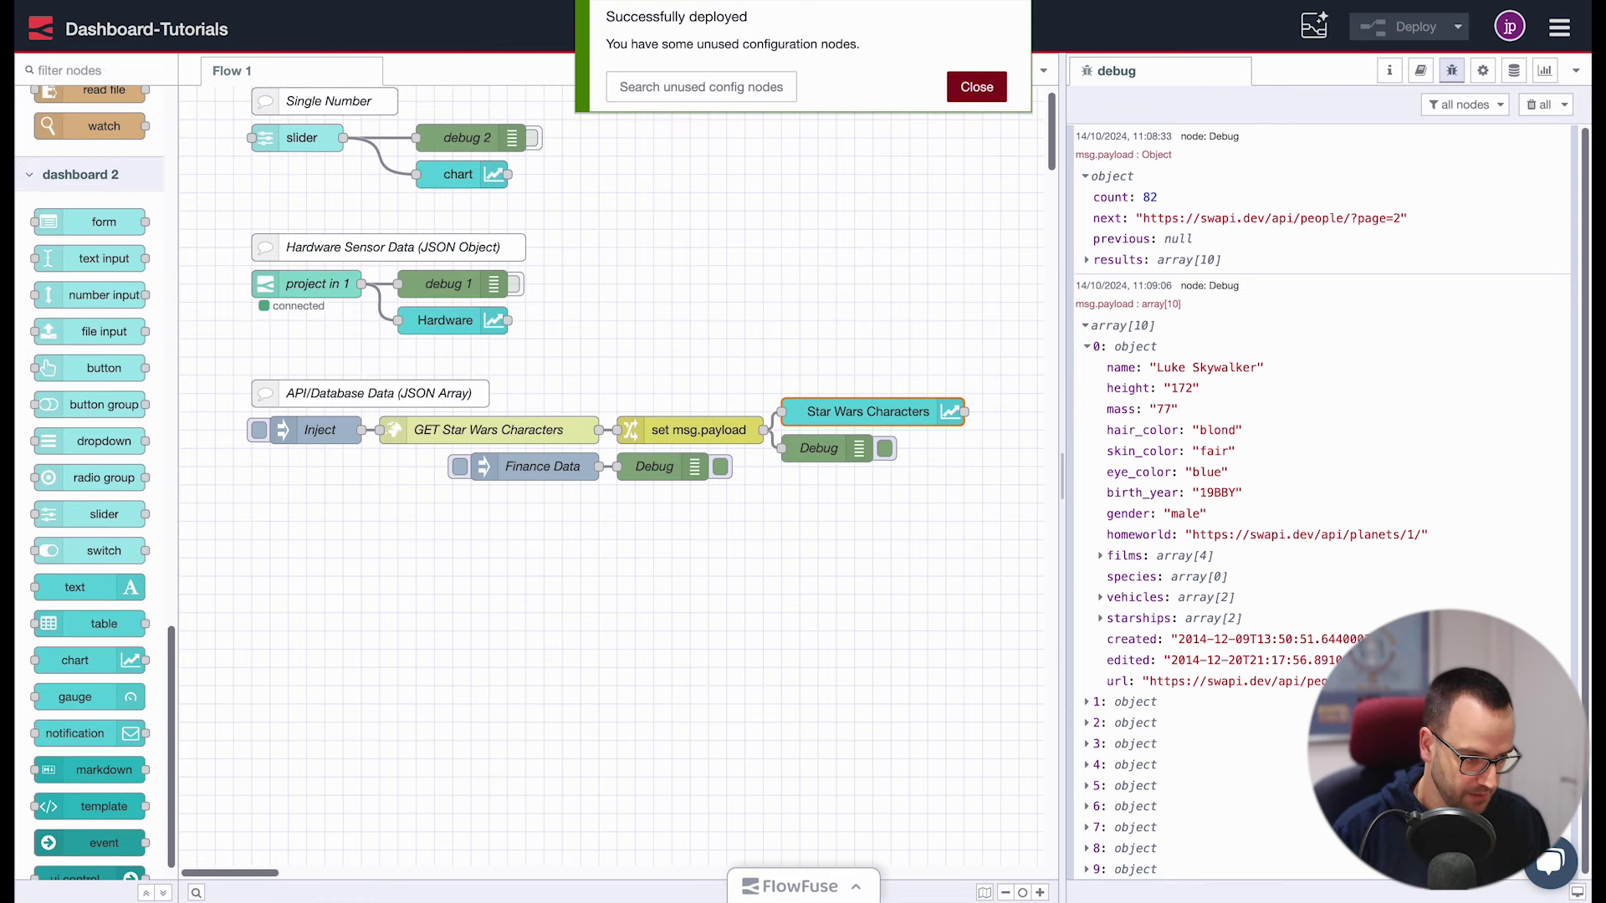
Trigger the Inject node of the Star Wars flow and check the bar chart on the Visualising Data dashboard page
{"action": "key", "text": "ctrl+Tab"}
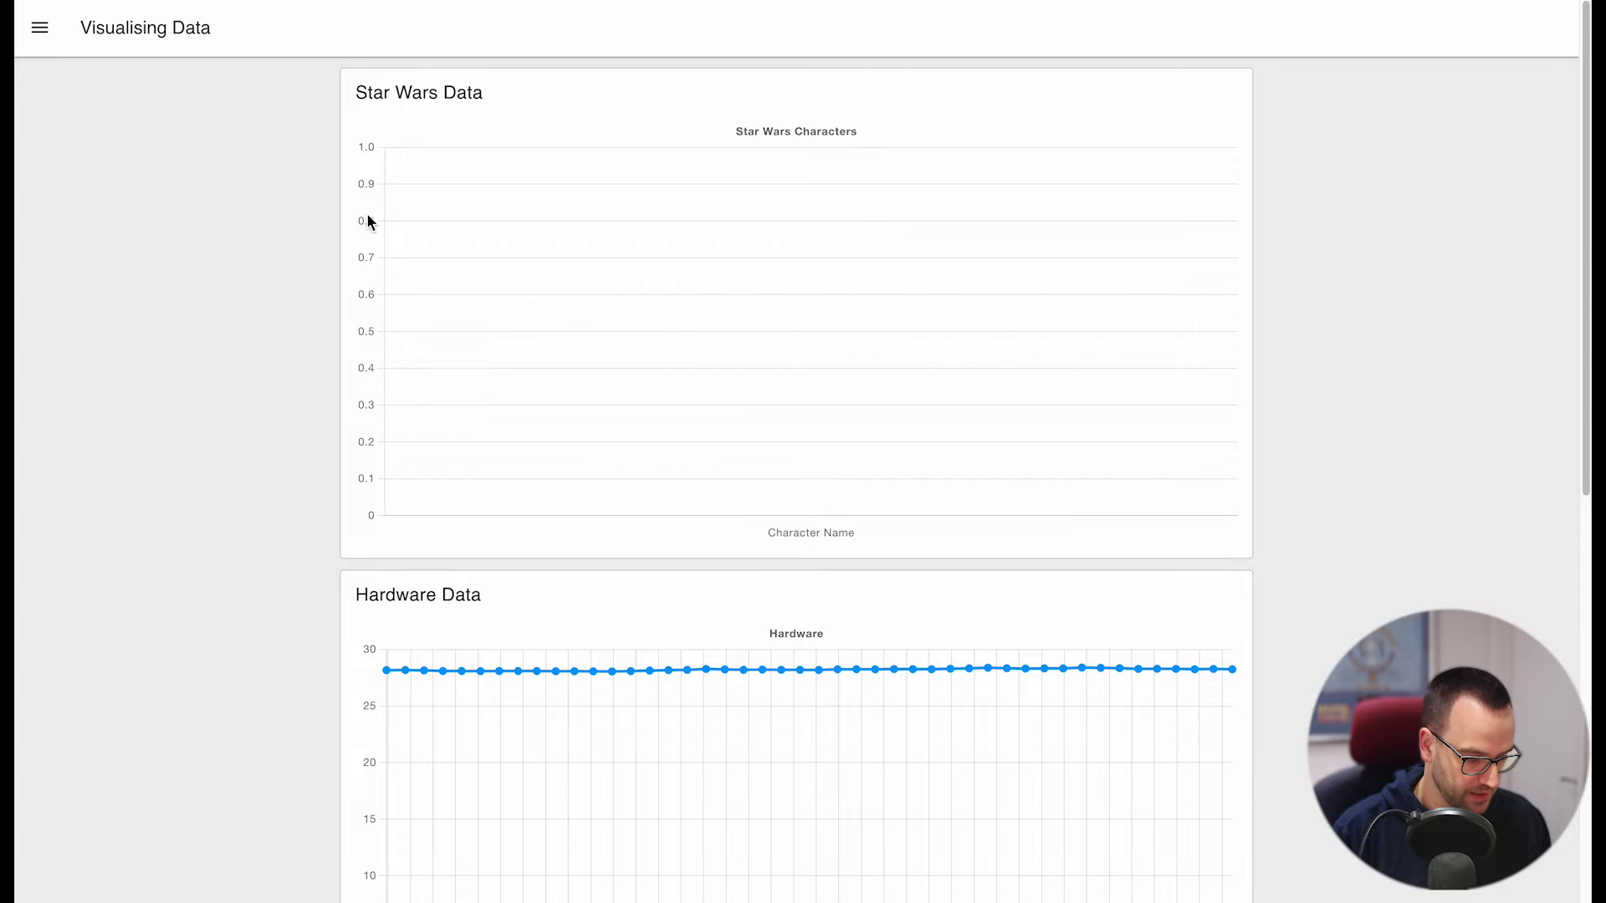
{"action": "key", "text": "ctrl+shift+Tab"}
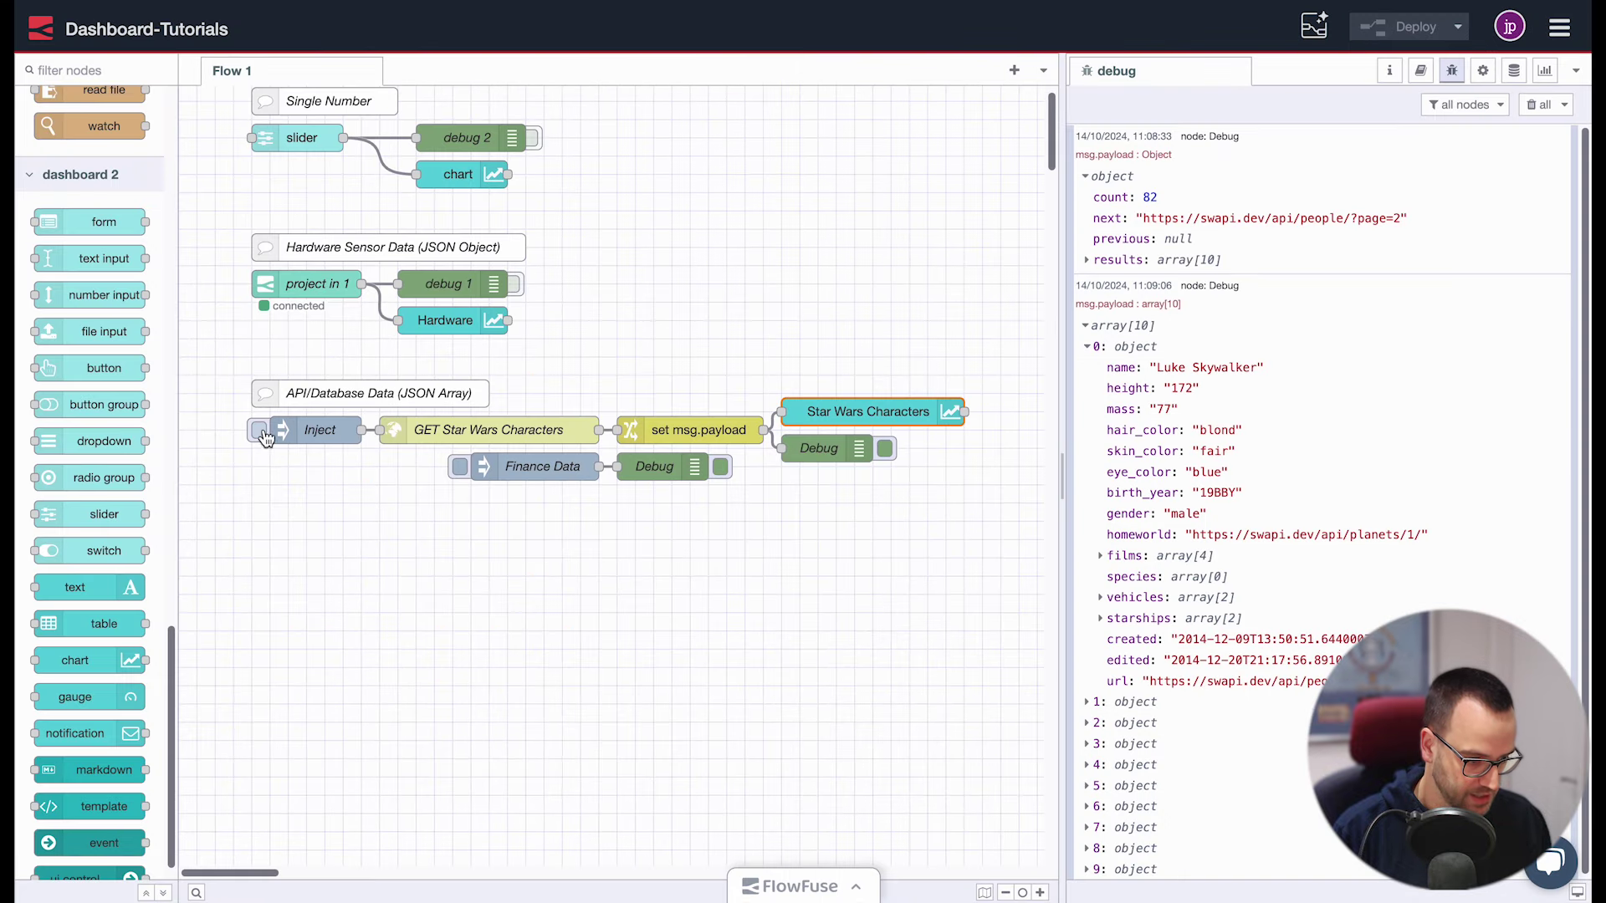
{"action": "left_click", "coordinate": [259, 430]}
{"action": "key", "text": "ctrl+Tab"}
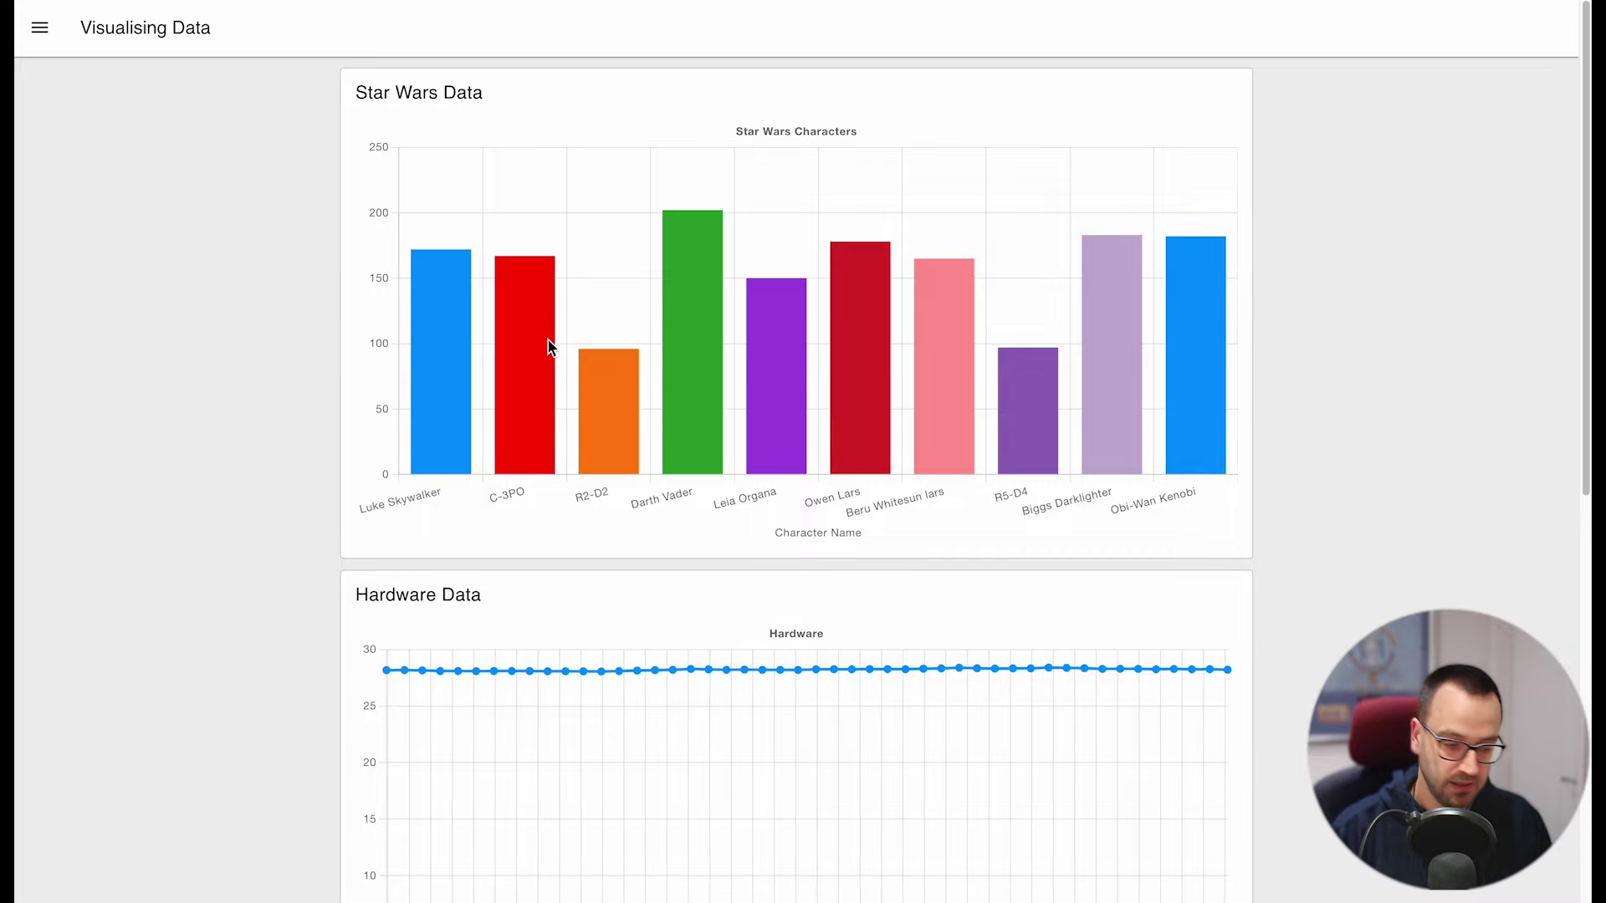
{"action": "key", "text": "ctrl+Tab"}
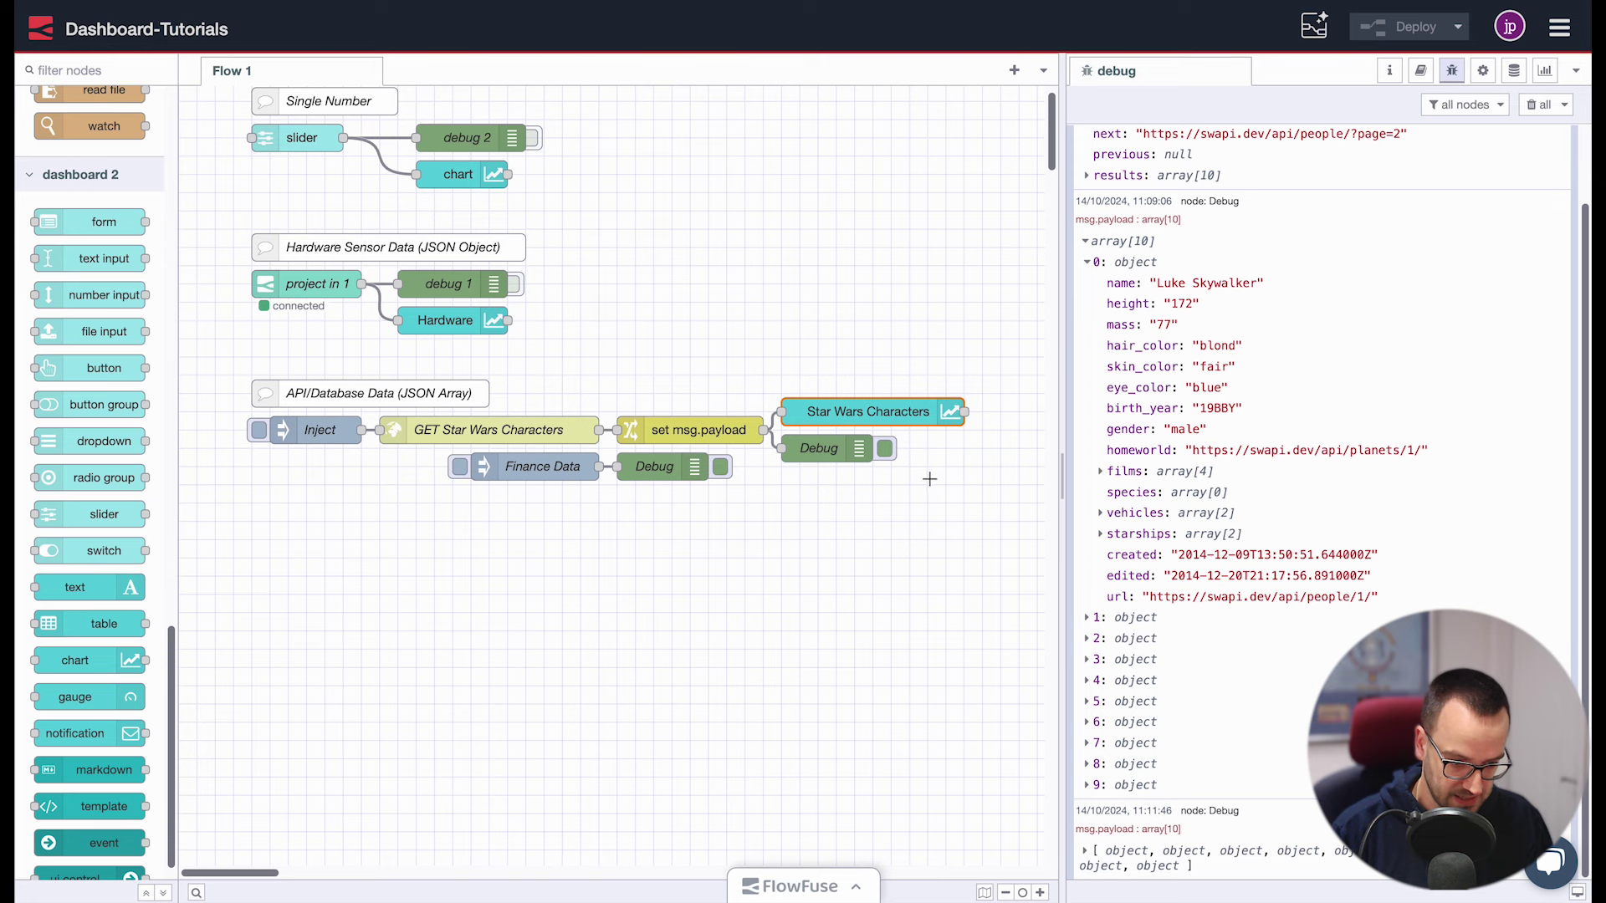
Set the Star Wars Characters chart's Y property to the key mass, save the node and deploy the flow
{"action": "double_click", "coordinate": [860, 412]}
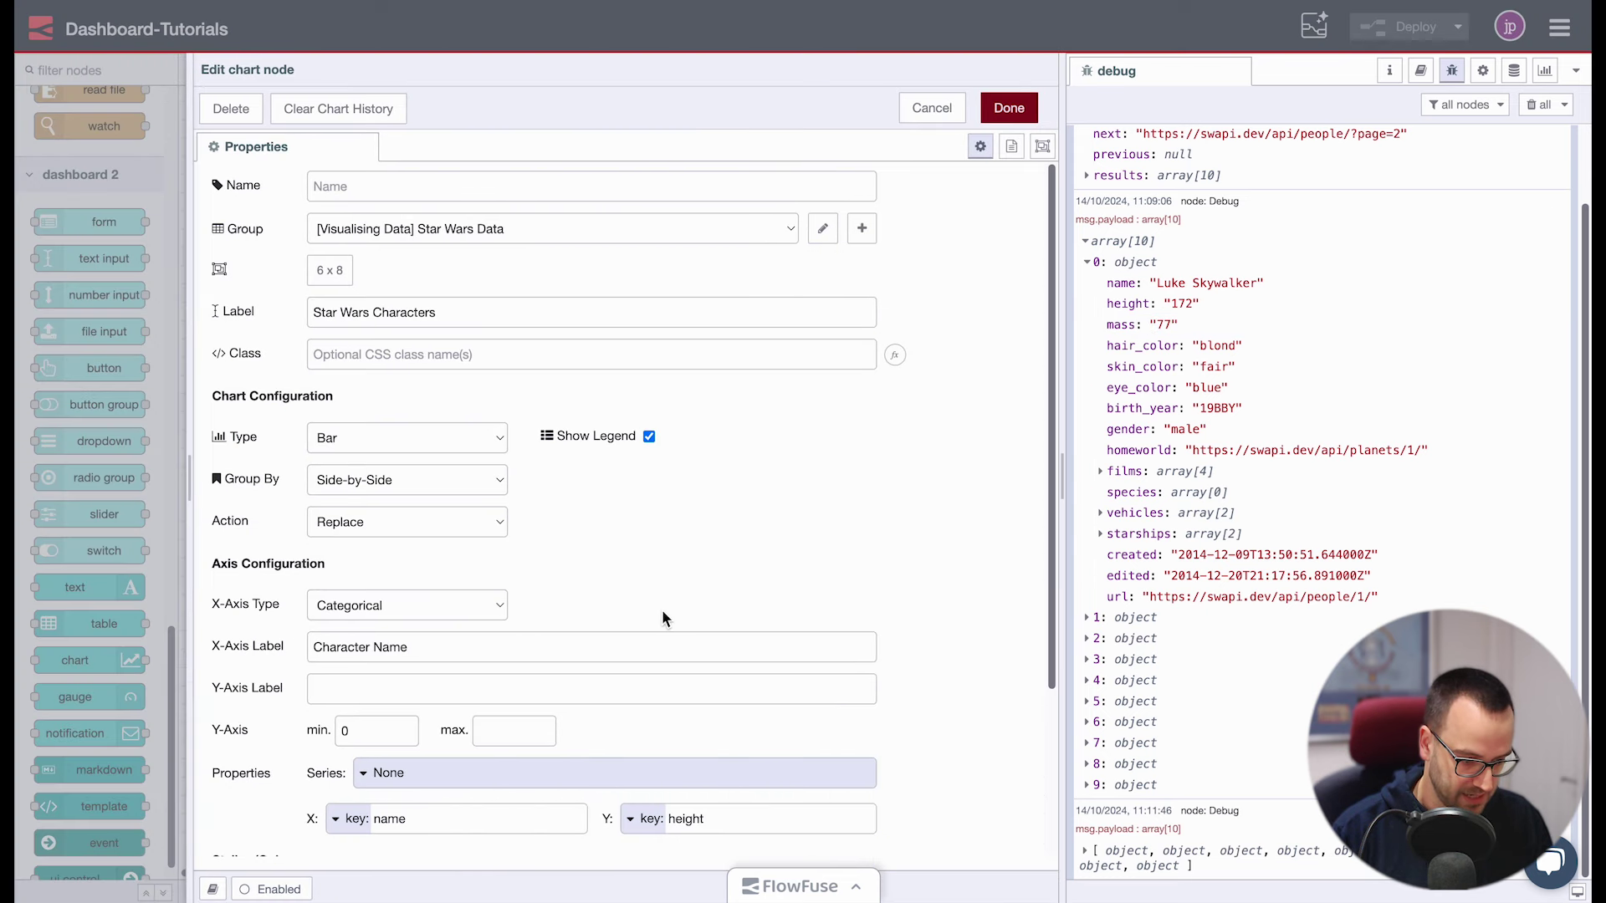
{"action": "scroll", "coordinate": [609, 739], "scroll_direction": "down", "scroll_amount": 3}
{"action": "double_click", "coordinate": [686, 617]}
{"action": "type", "text": "m"}
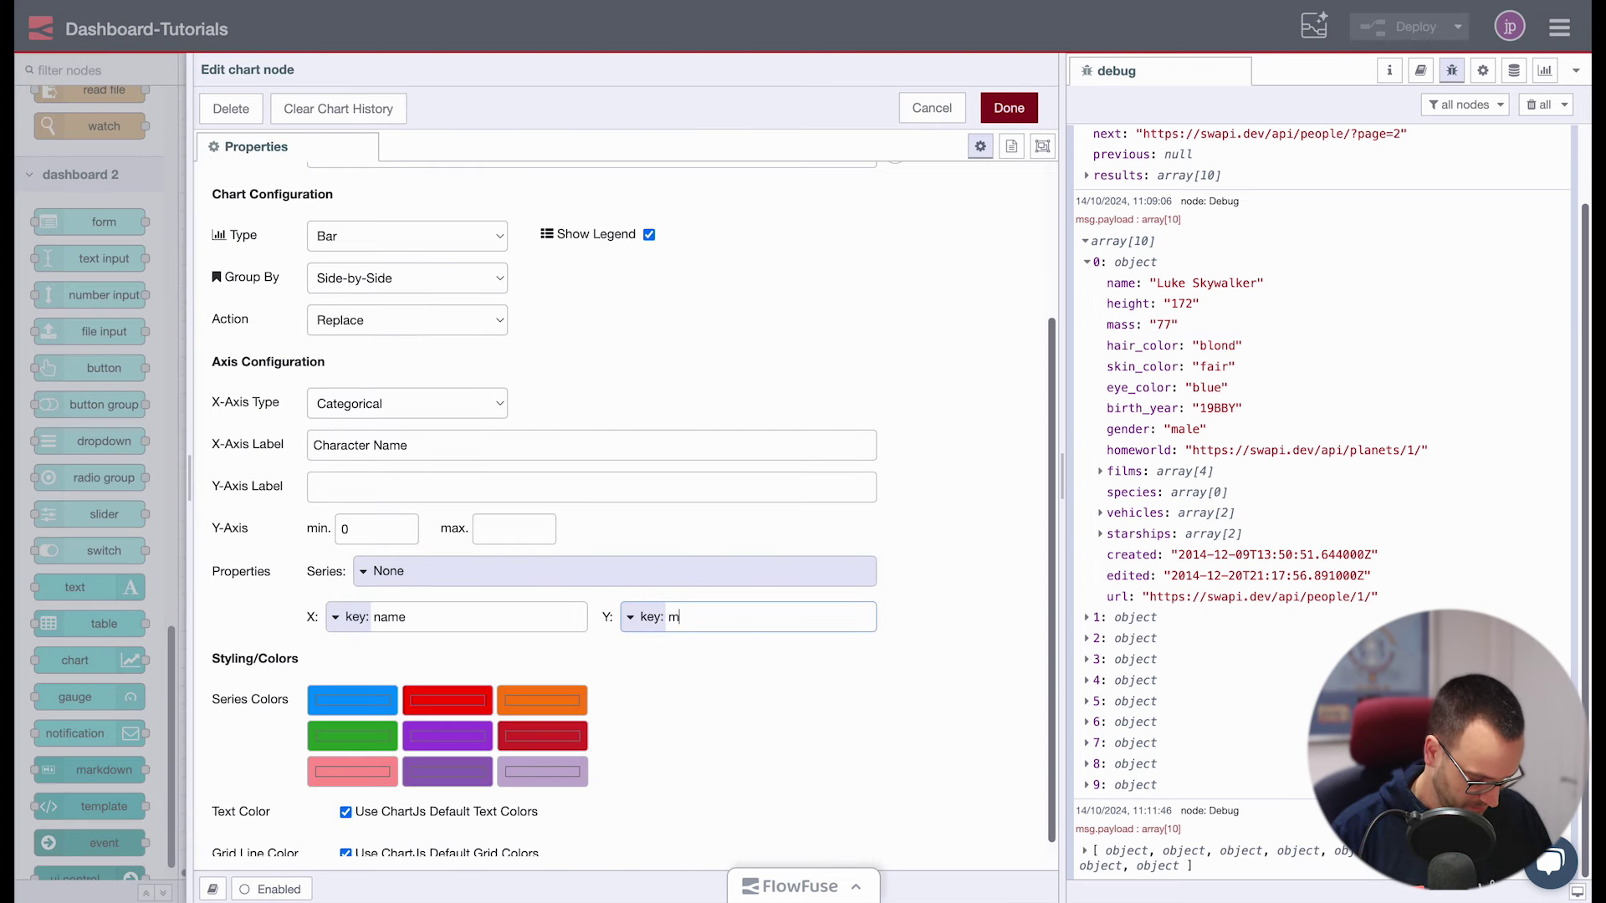
{"action": "type", "text": "ass"}
{"action": "left_click", "coordinate": [1009, 108]}
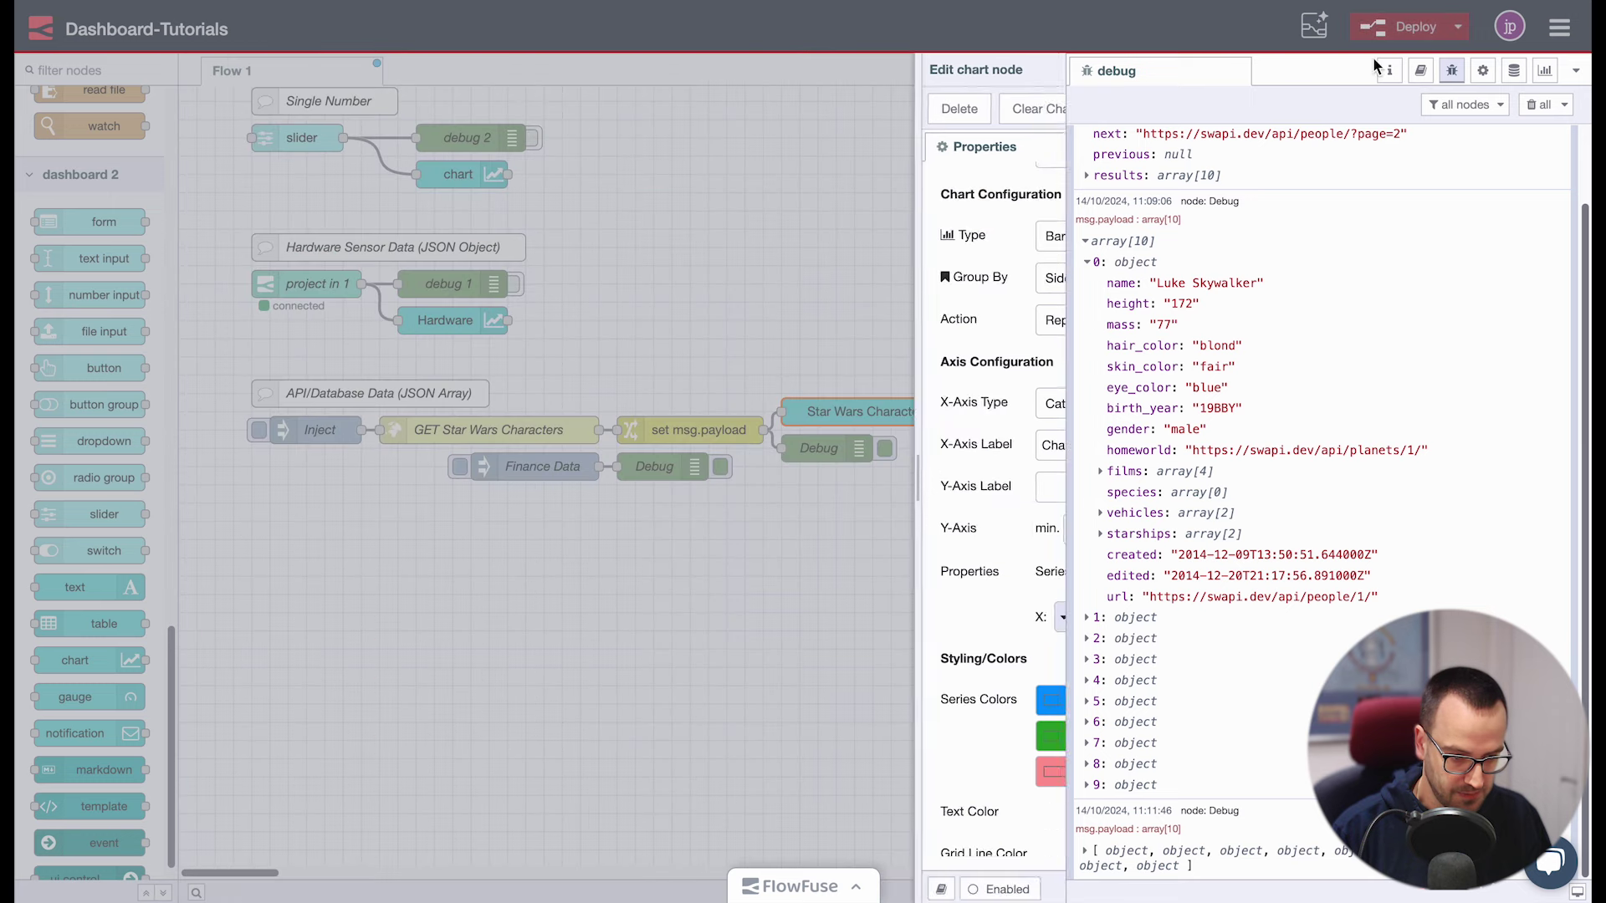
{"action": "key", "text": "ctrl+d"}
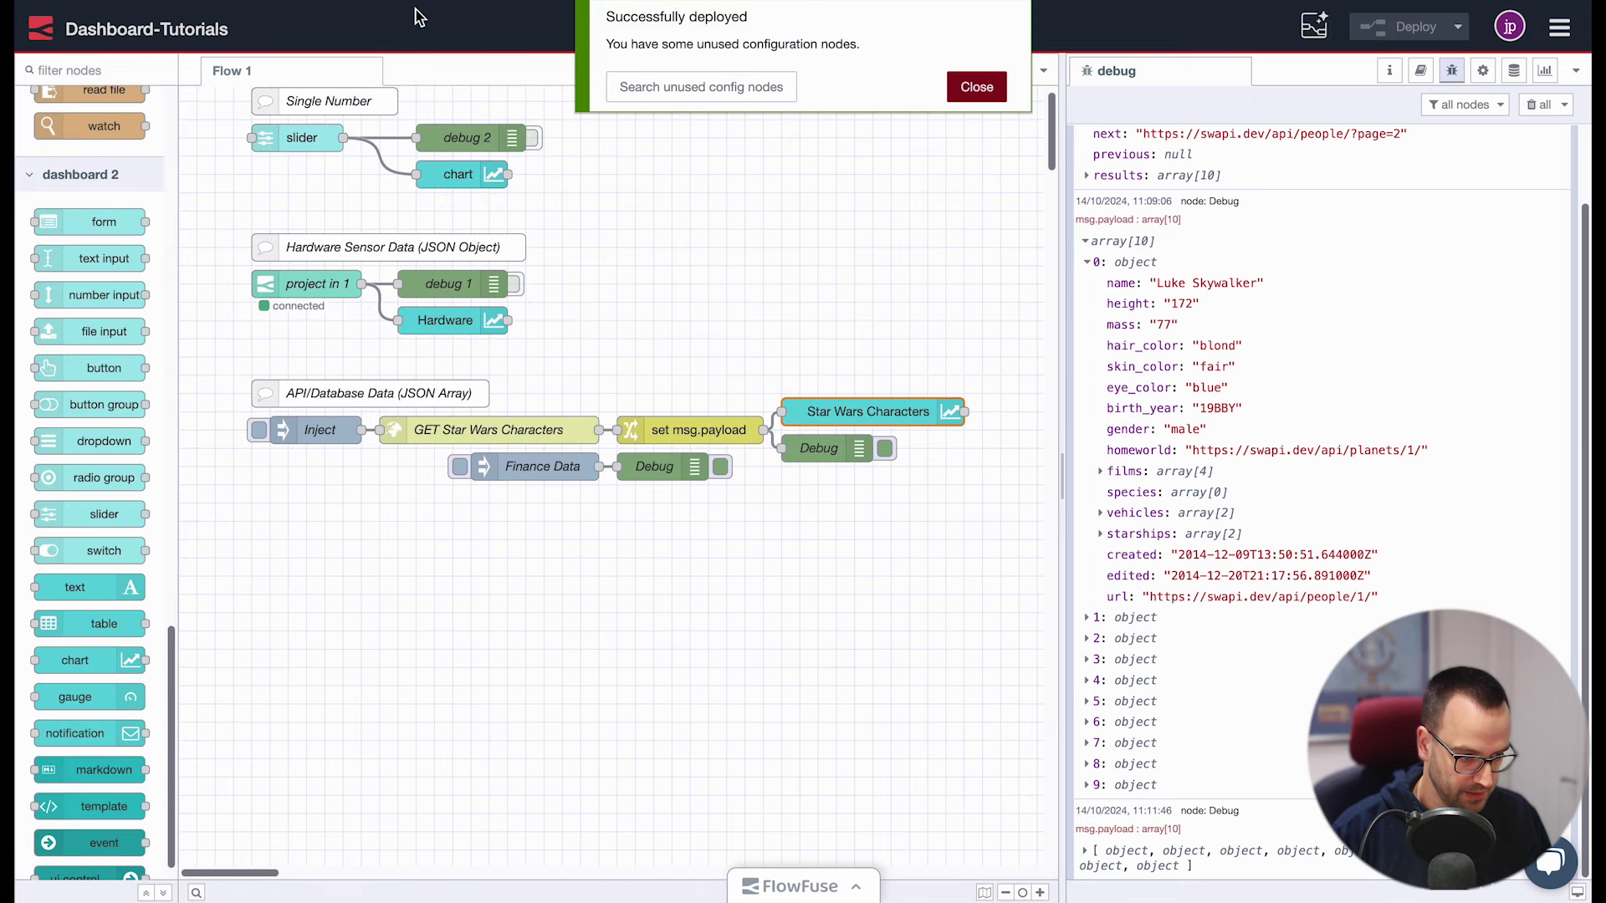
Trigger the Star Wars flow's Inject node and check the characters' mass bars on the Visualising Data dashboard page
{"action": "left_click", "coordinate": [260, 432]}
{"action": "left_click", "coordinate": [427, 1]}
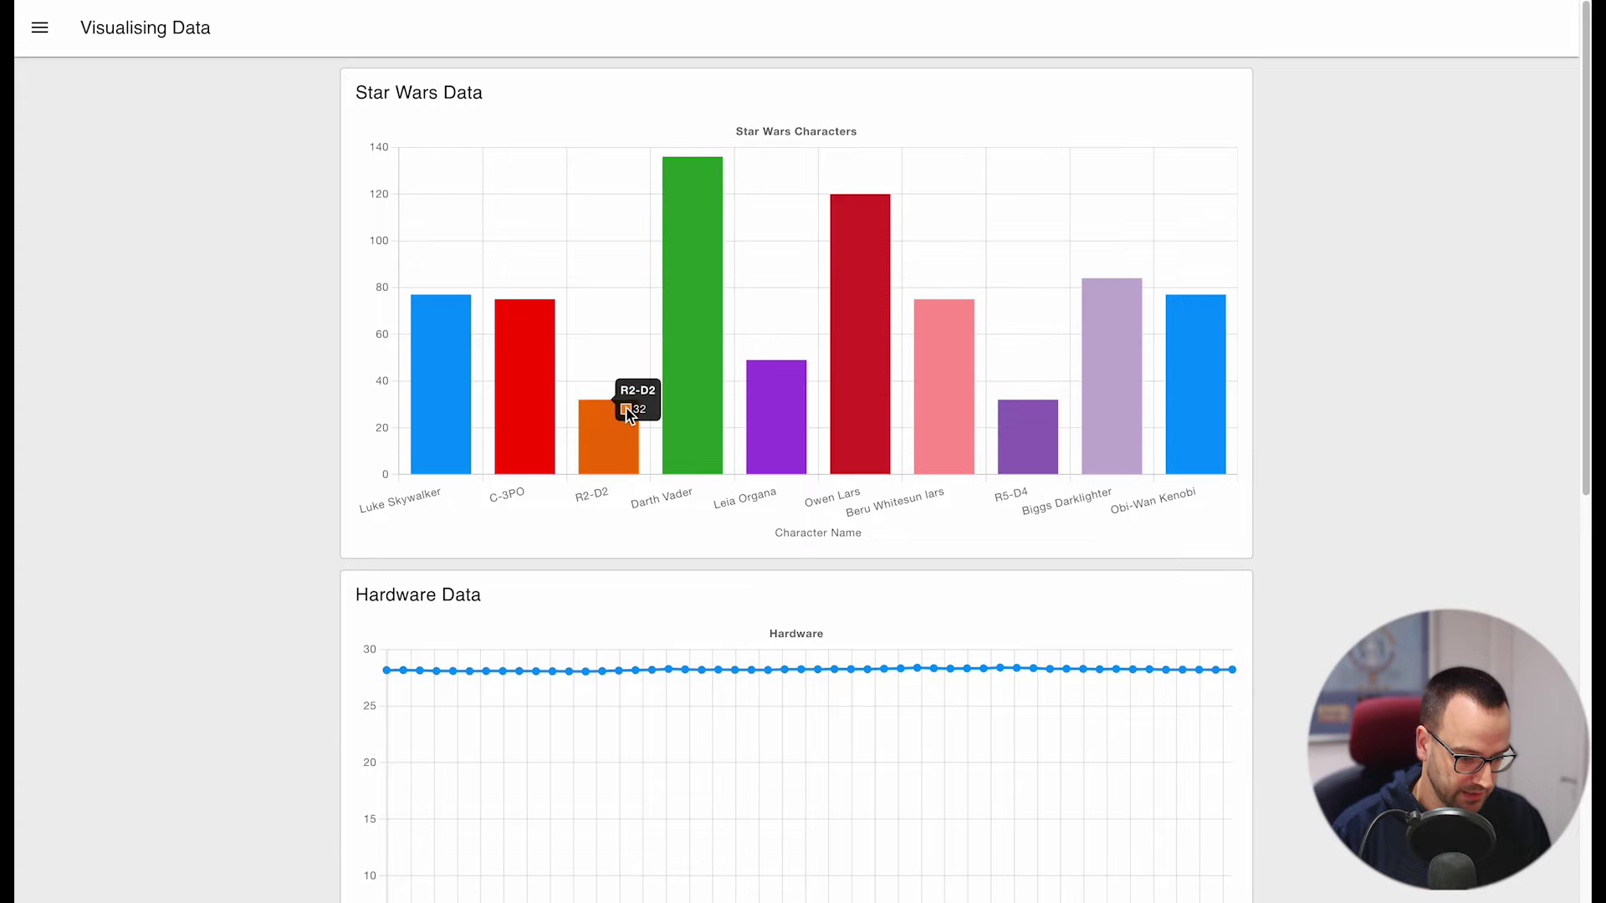
{"action": "key", "text": "ctrl+Tab"}
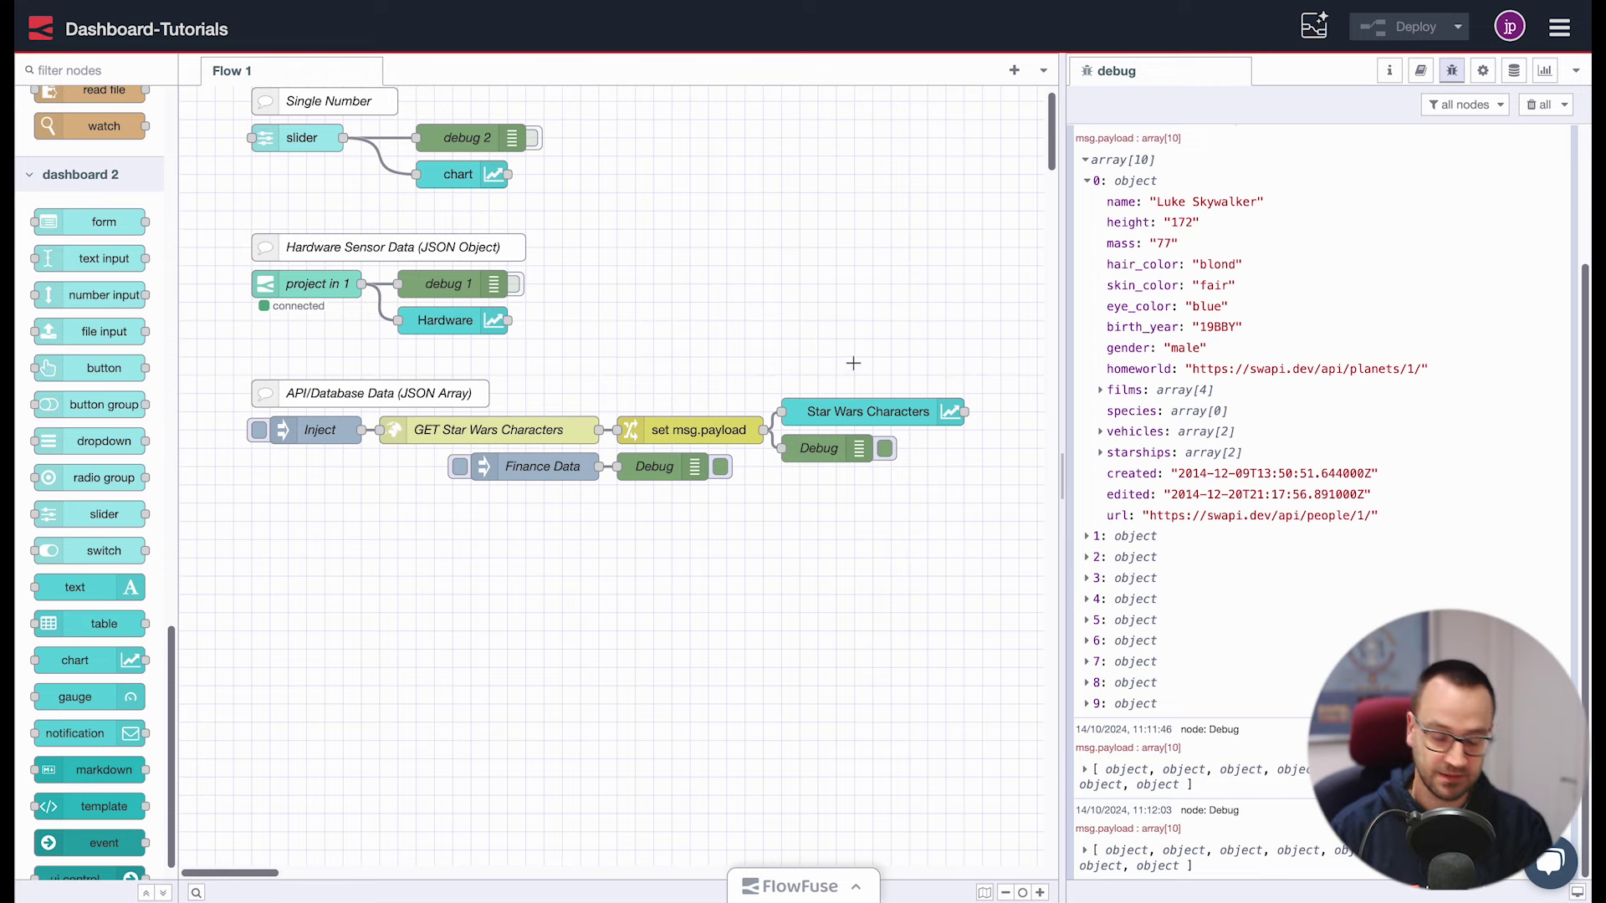
Clear all debug messages and review the Star Wars bar chart on the dashboard page again
{"action": "scroll", "coordinate": [828, 387], "scroll_direction": "down", "scroll_amount": 1}
{"action": "scroll", "coordinate": [796, 335], "scroll_direction": "down", "scroll_amount": 1}
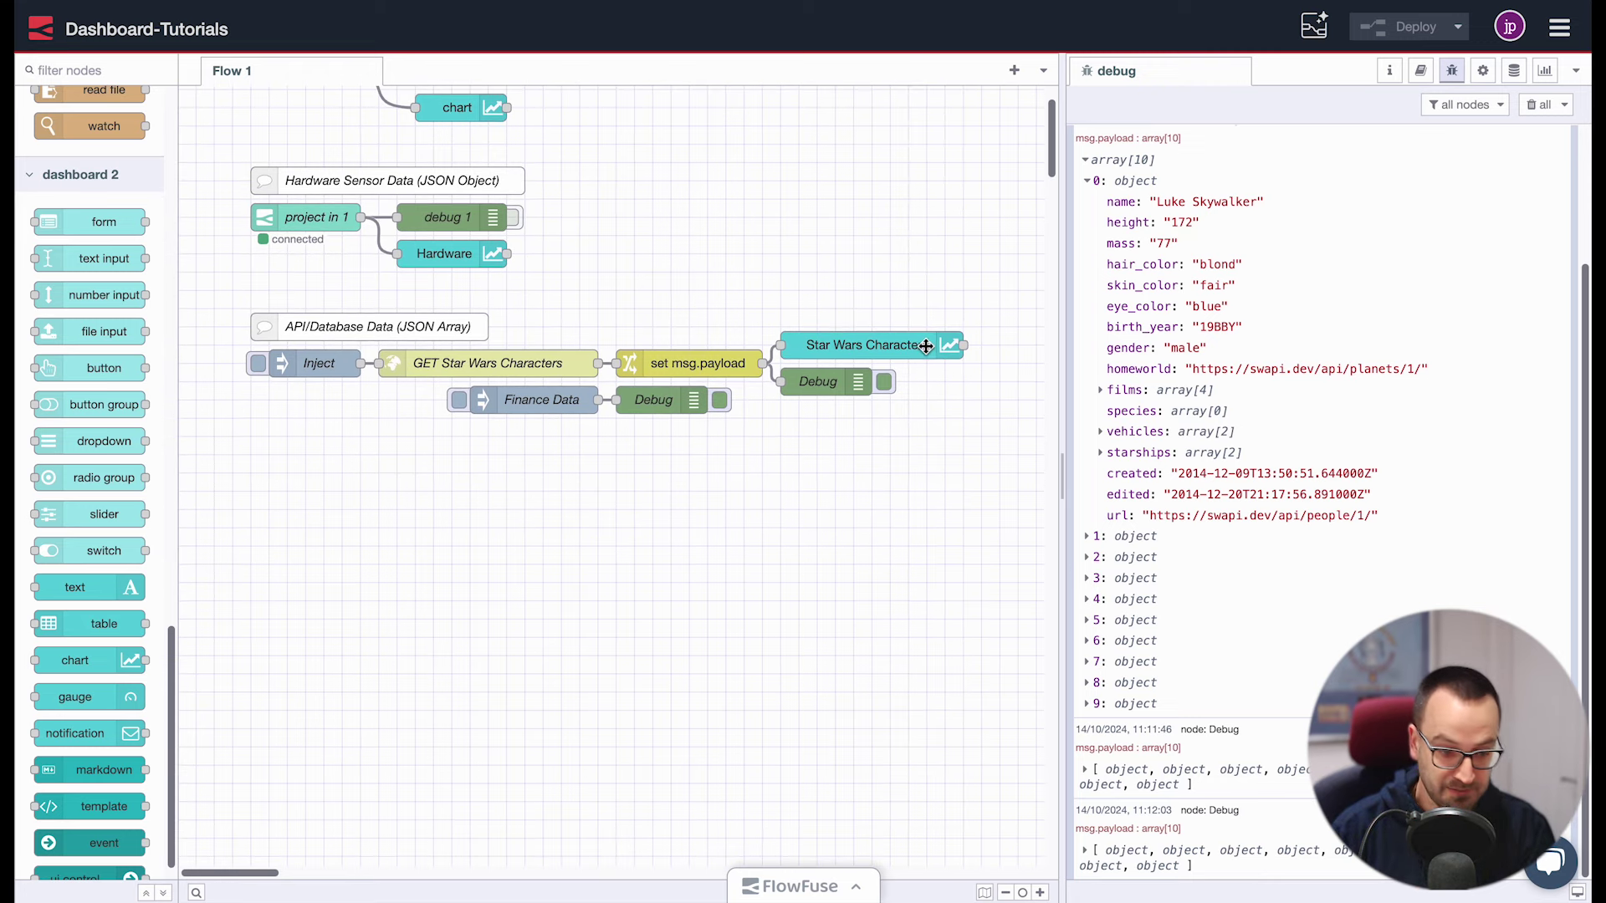
{"action": "left_click", "coordinate": [1535, 104]}
{"action": "key", "text": "ctrl+Tab"}
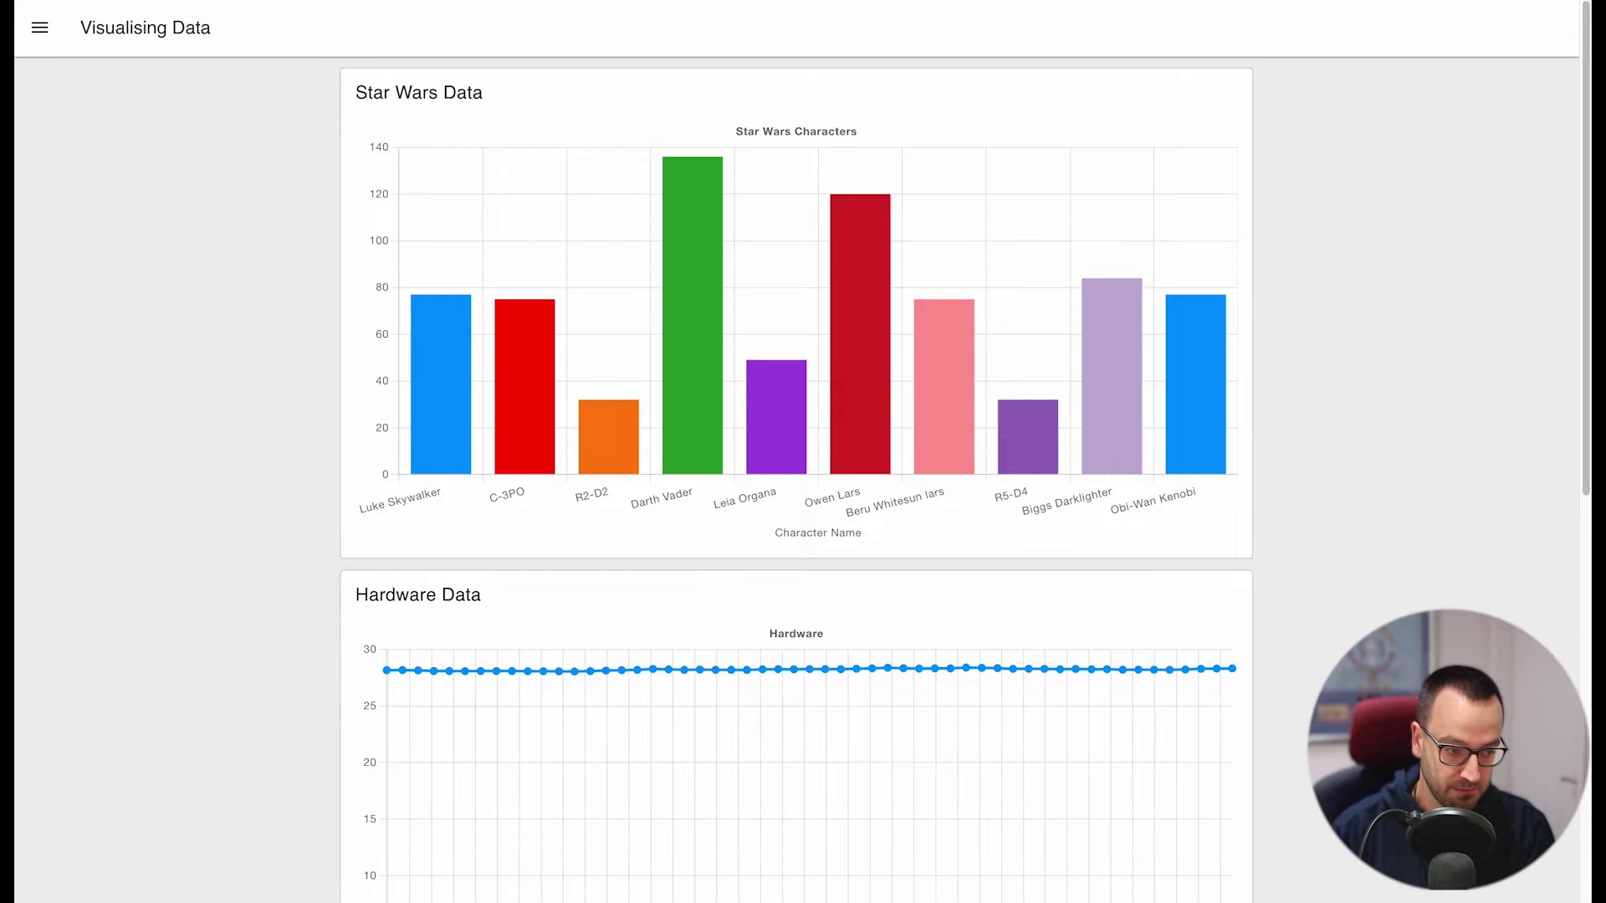
{"action": "key", "text": "ctrl+shift+Tab"}
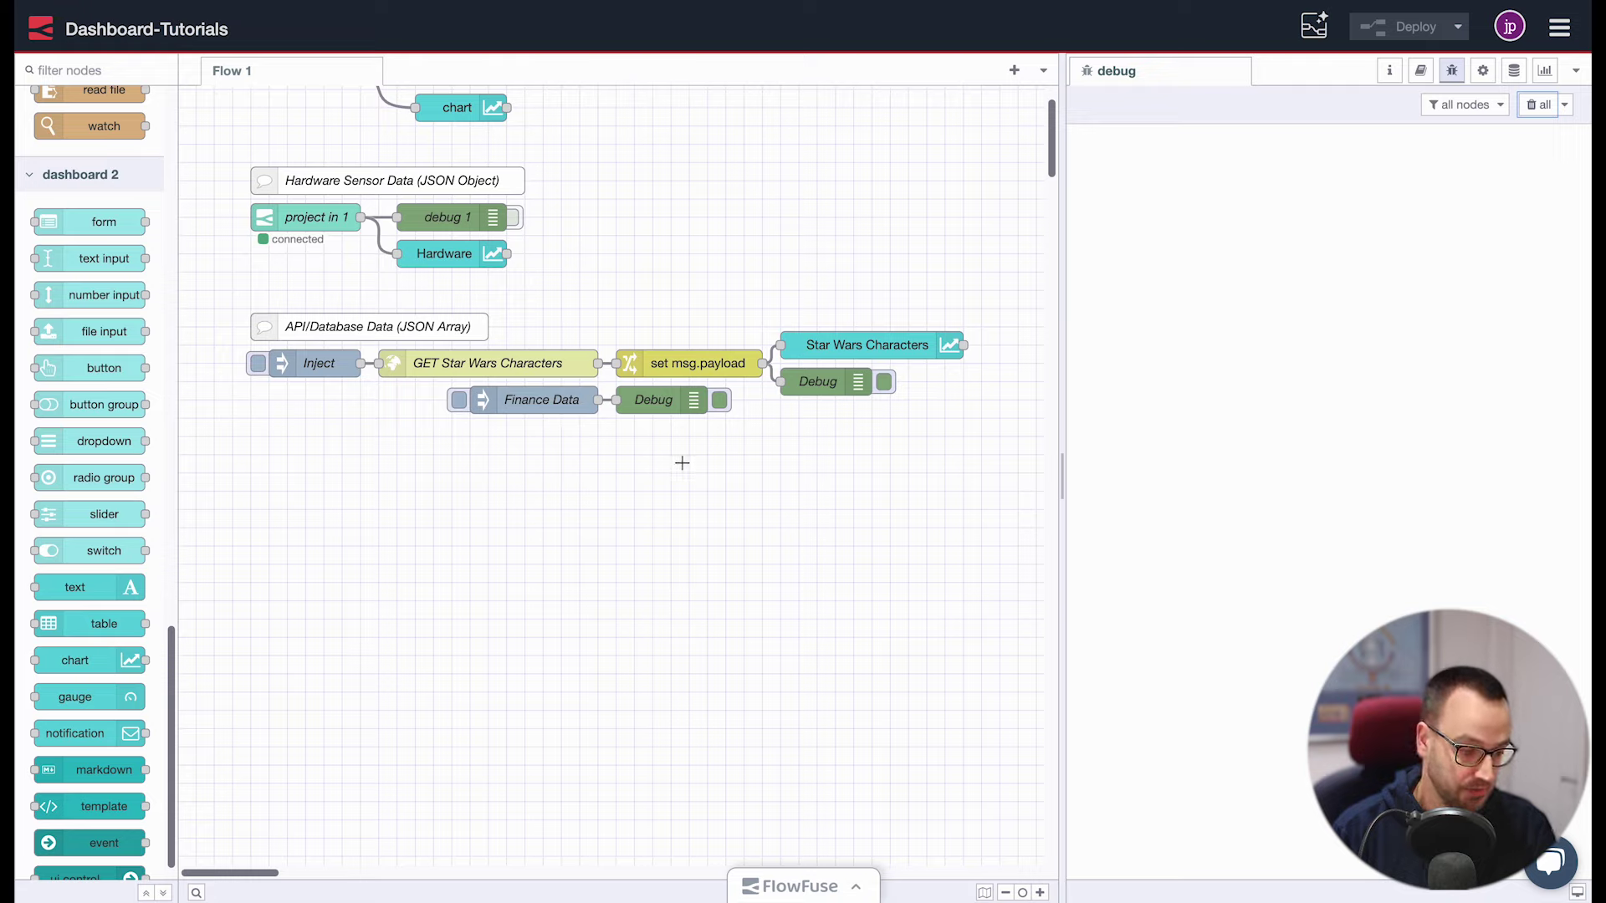
Paste a copy of the Star Wars Characters chart node above the original and set the copy's chart type to Scatter
{"action": "scroll", "coordinate": [764, 381], "scroll_direction": "up", "scroll_amount": 1}
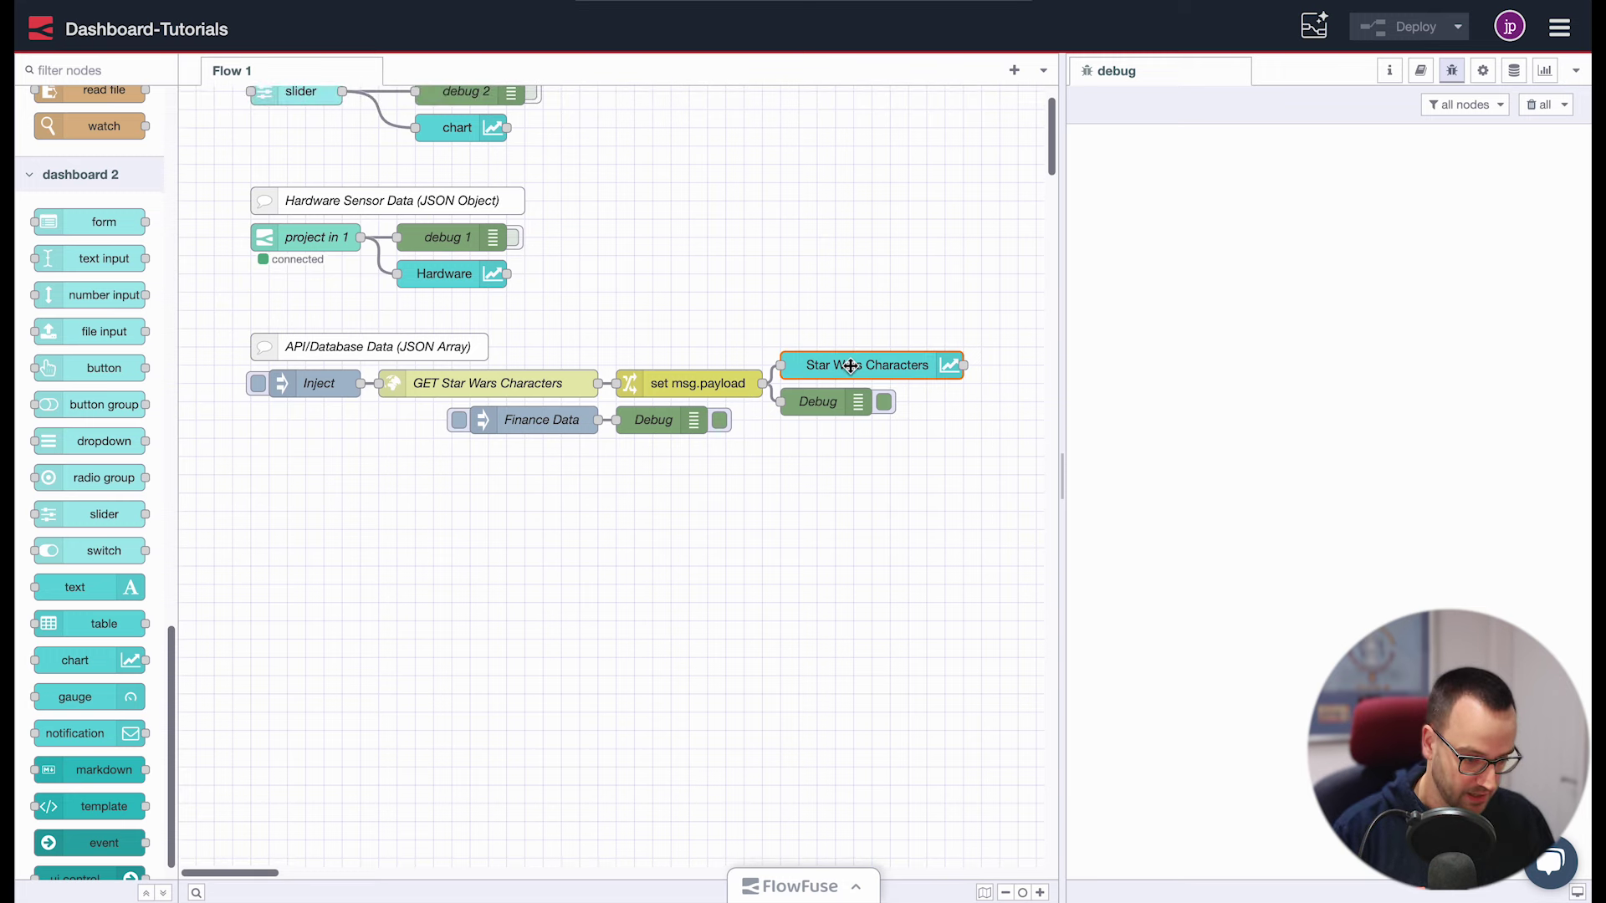
{"action": "key", "text": "ctrl+v"}
{"action": "left_click", "coordinate": [876, 329]}
{"action": "double_click", "coordinate": [876, 329]}
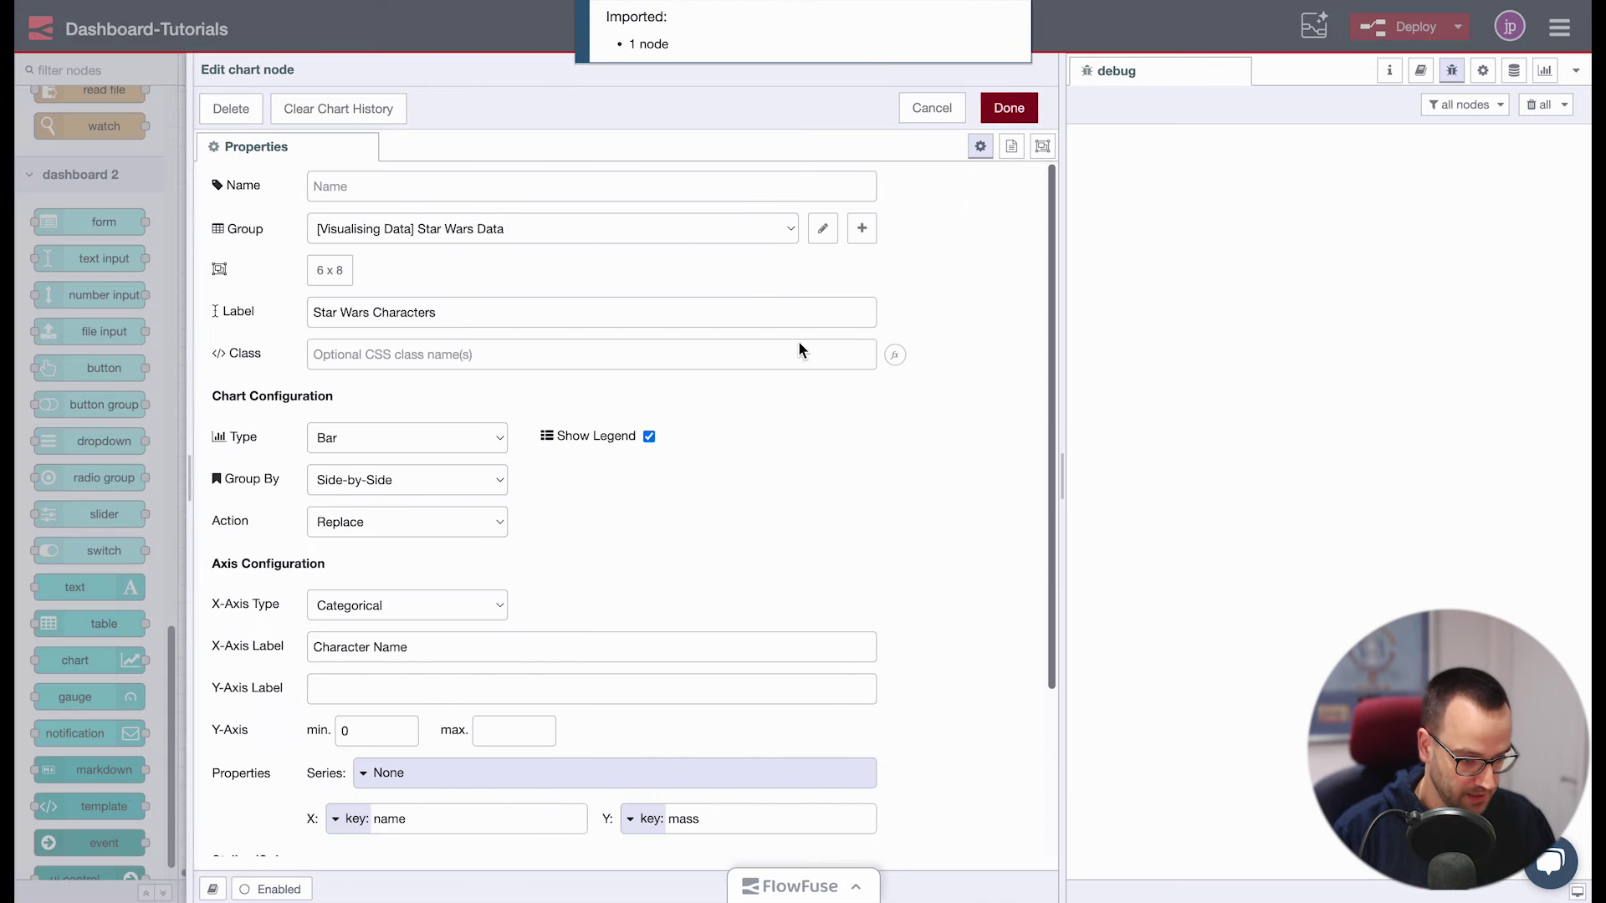
{"action": "left_click", "coordinate": [327, 452]}
{"action": "left_click", "coordinate": [355, 456]}
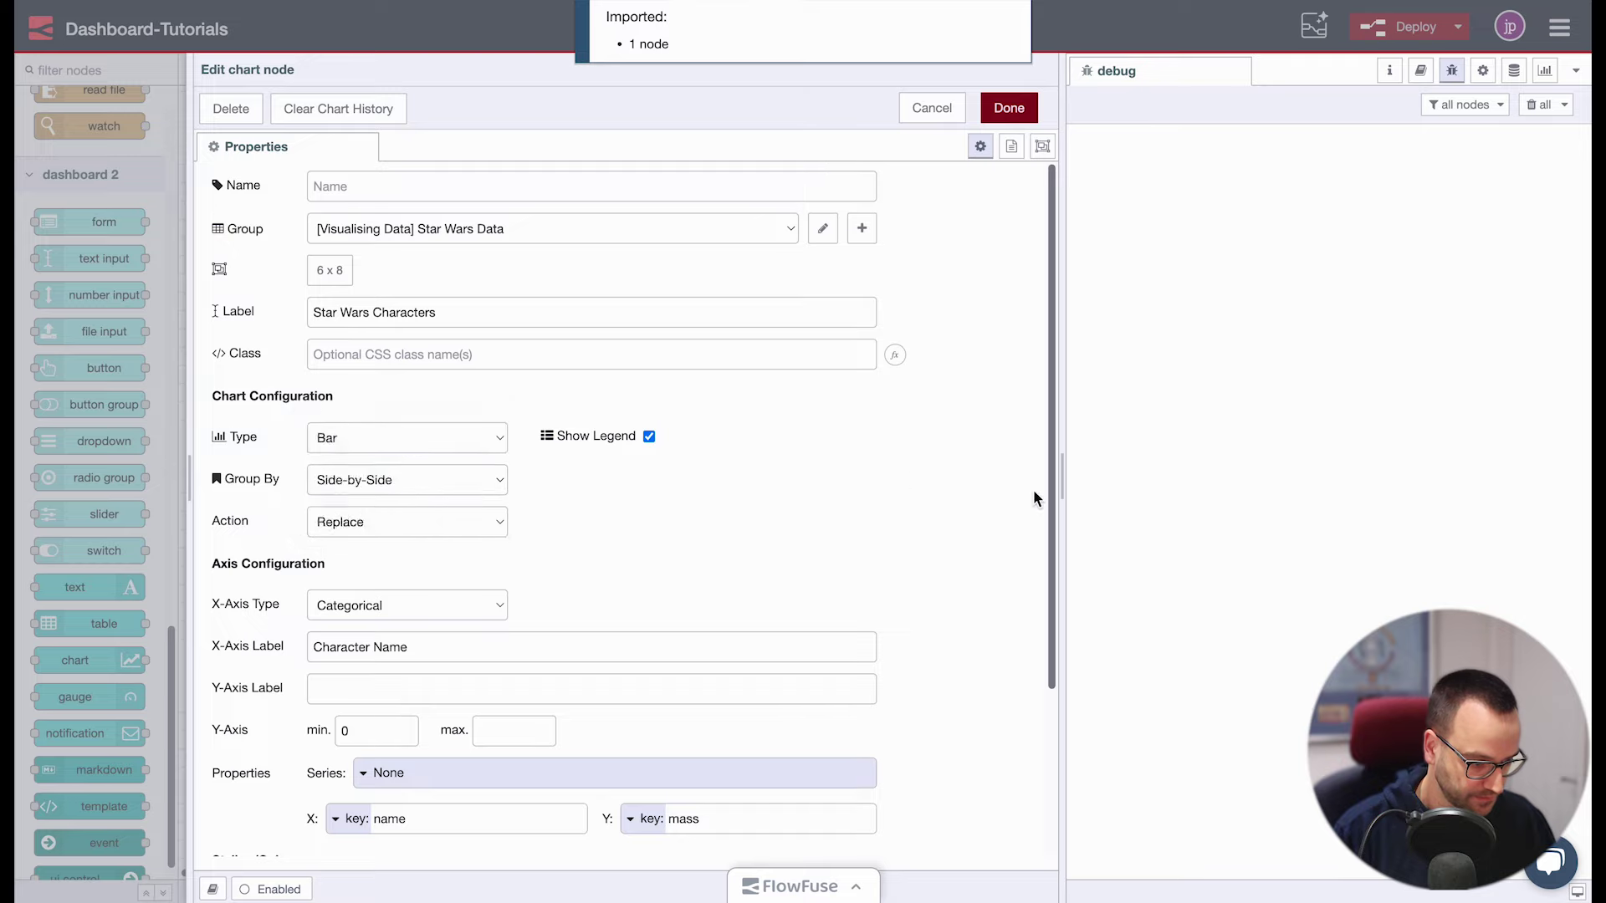
Set the scatter chart's X property to the key height and its series to the key name
{"action": "scroll", "coordinate": [912, 481], "scroll_direction": "down", "scroll_amount": 4}
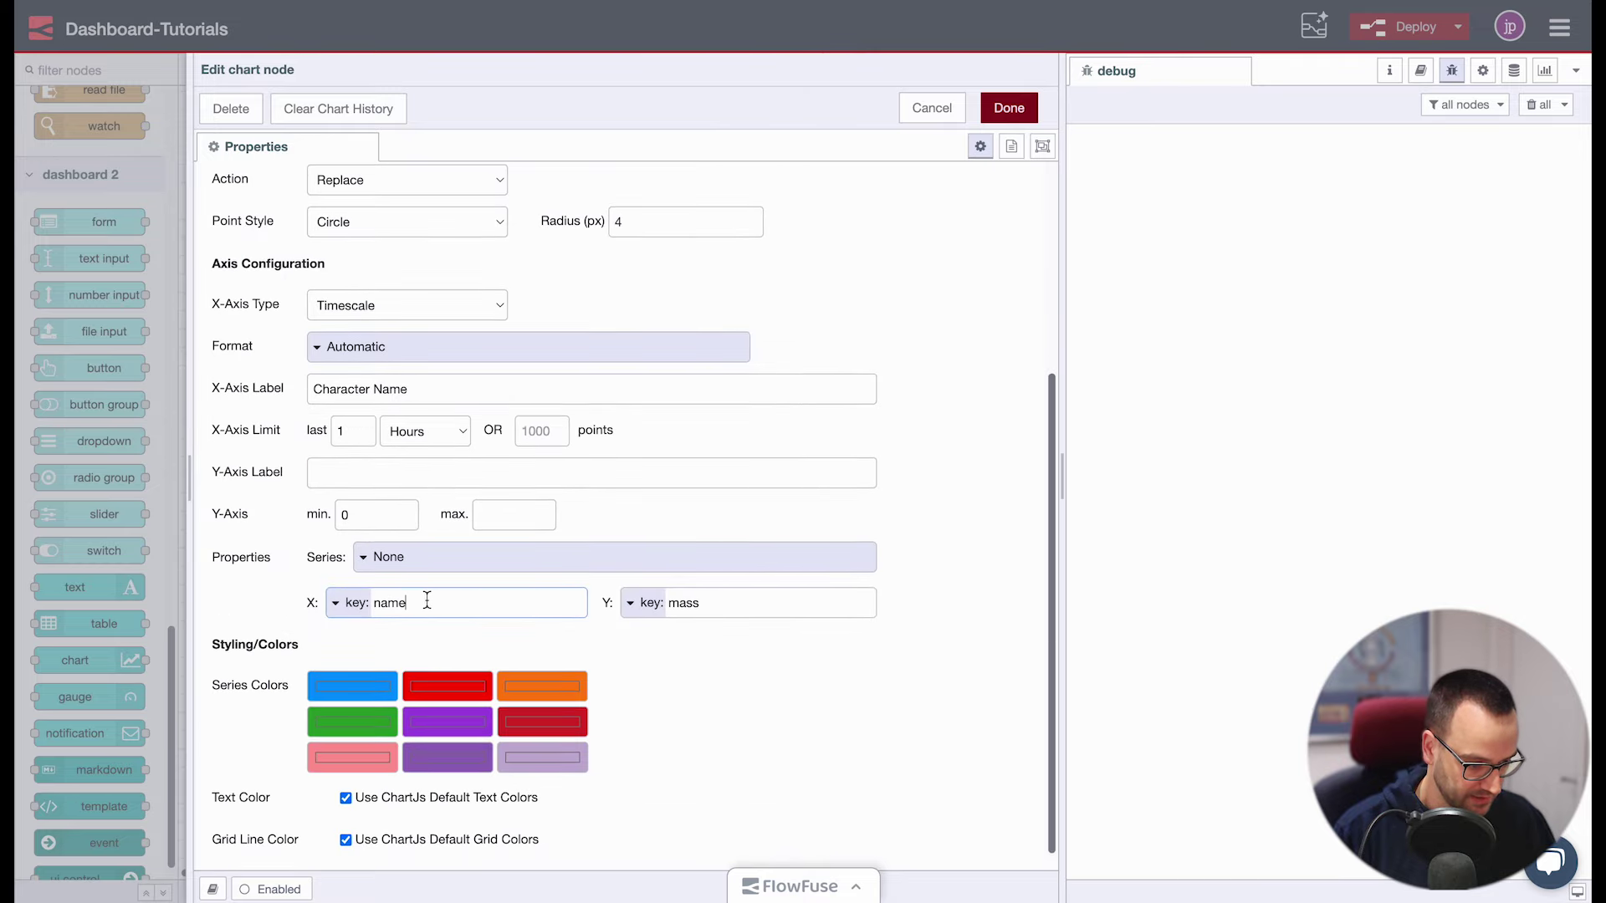
{"action": "left_click_drag", "start_coordinate": [423, 599], "coordinate": [272, 592]}
{"action": "type", "text": "height"}
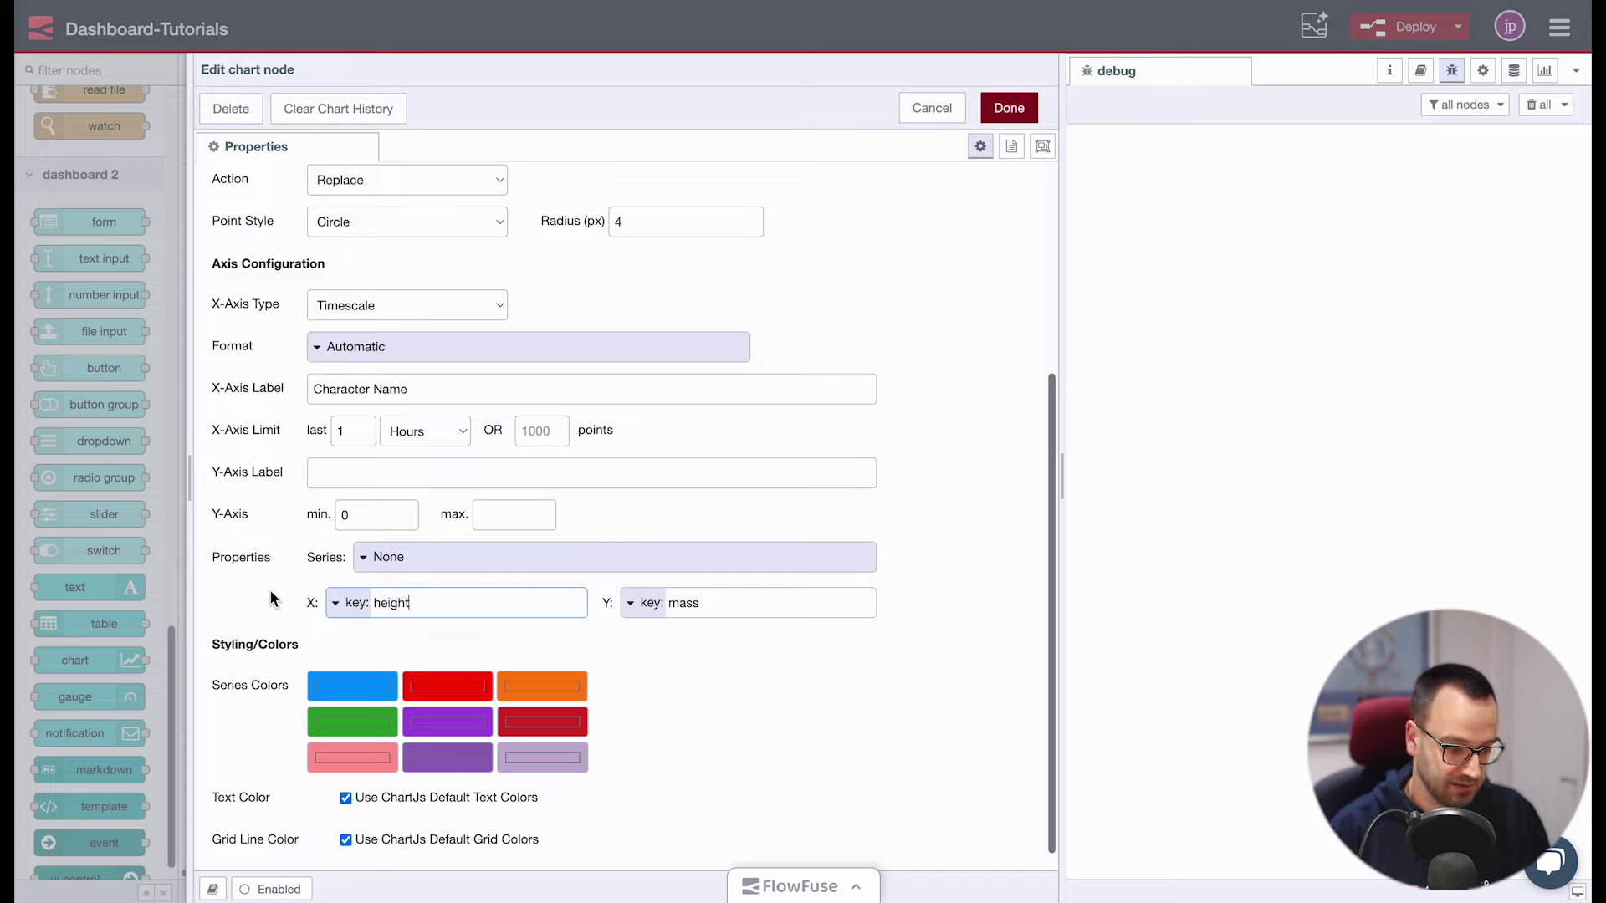
{"action": "left_click", "coordinate": [402, 567]}
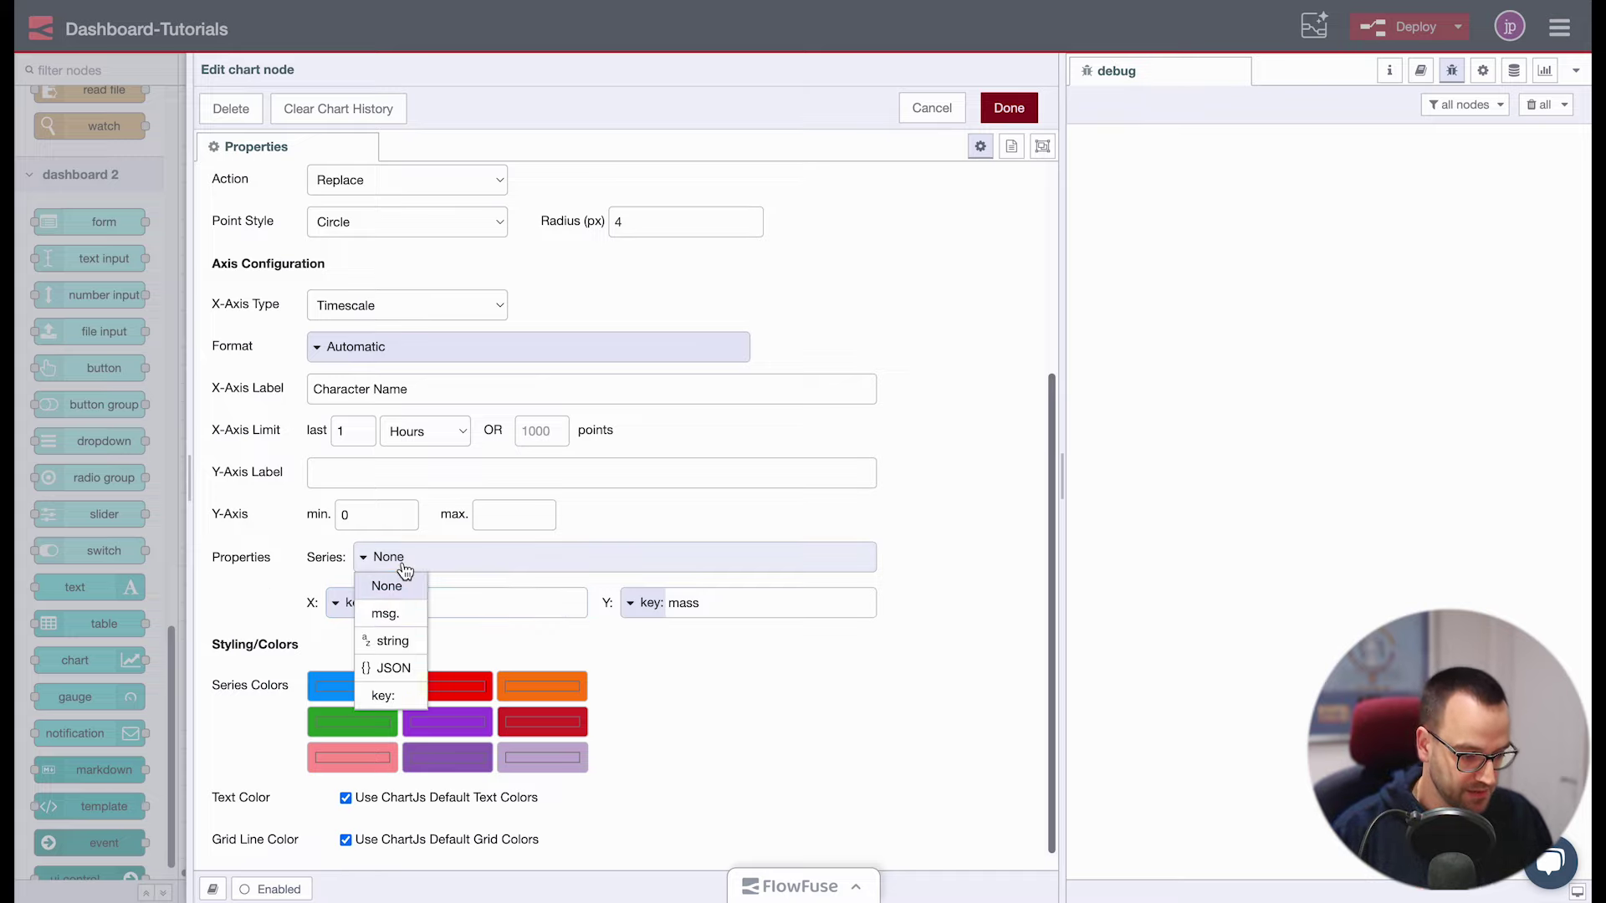
{"action": "left_click", "coordinate": [393, 695]}
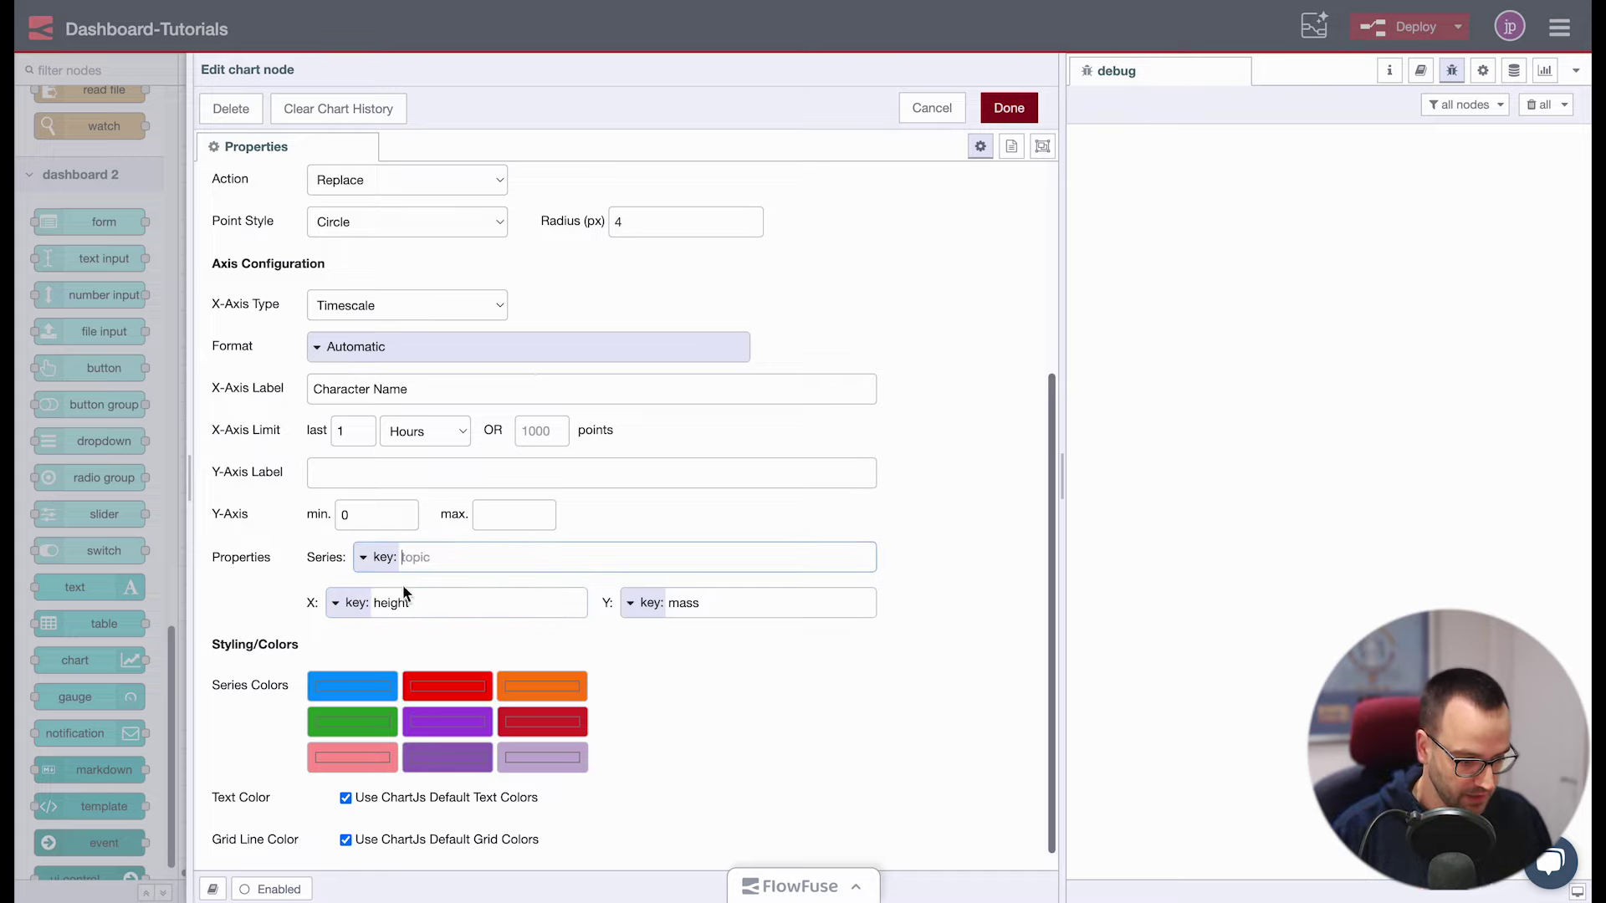
{"action": "type", "text": "name"}
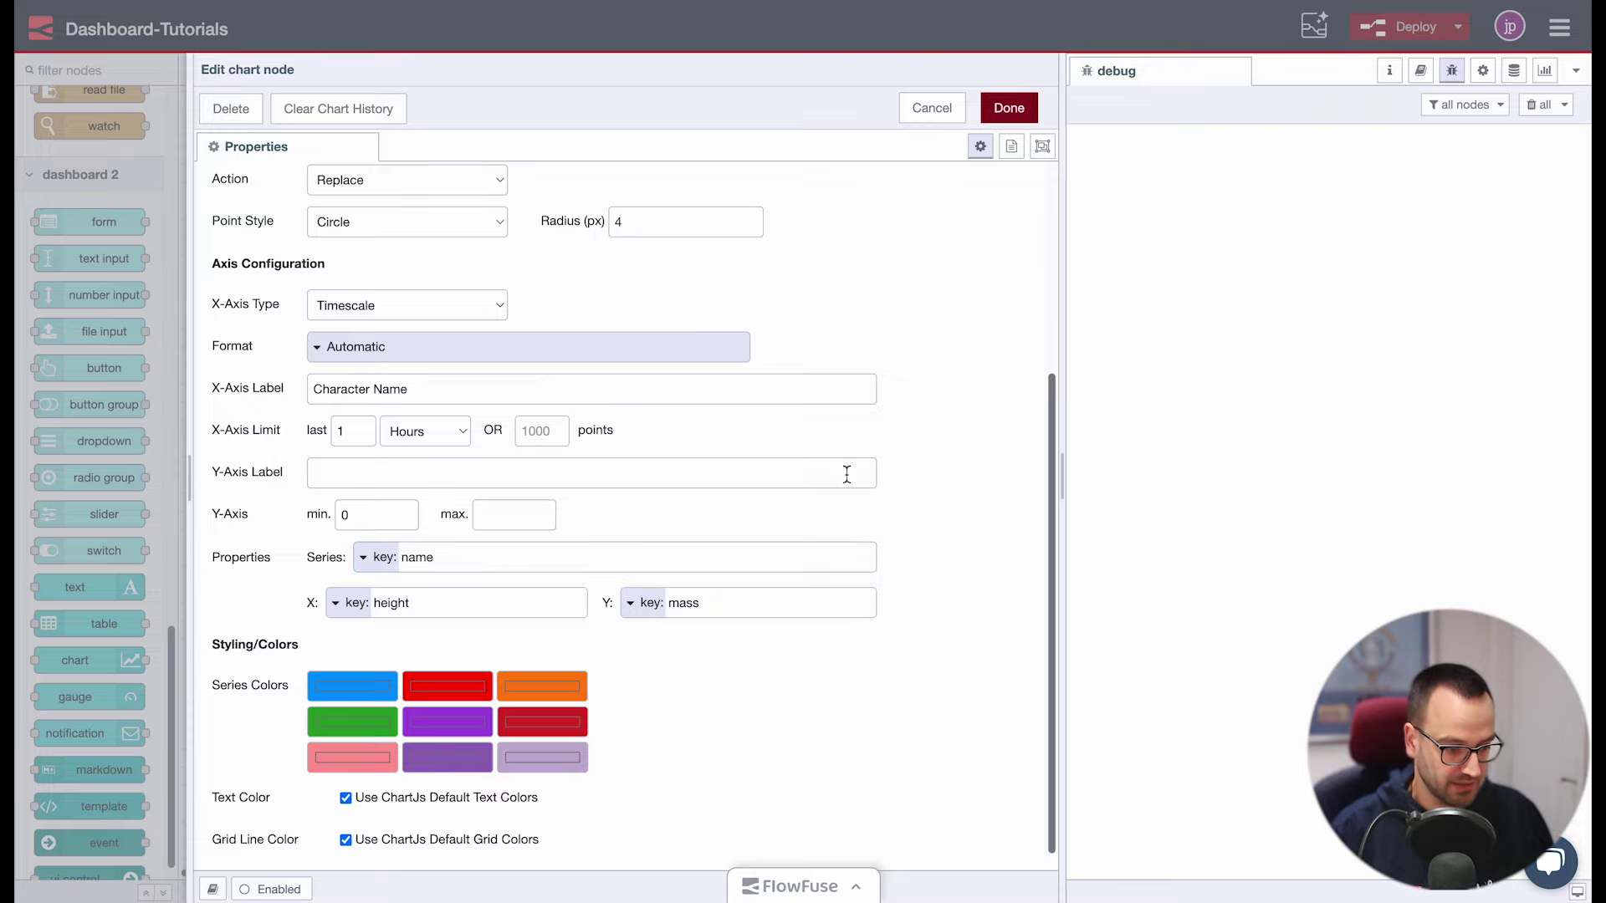
{"action": "scroll", "coordinate": [753, 426], "scroll_direction": "up", "scroll_amount": 4}
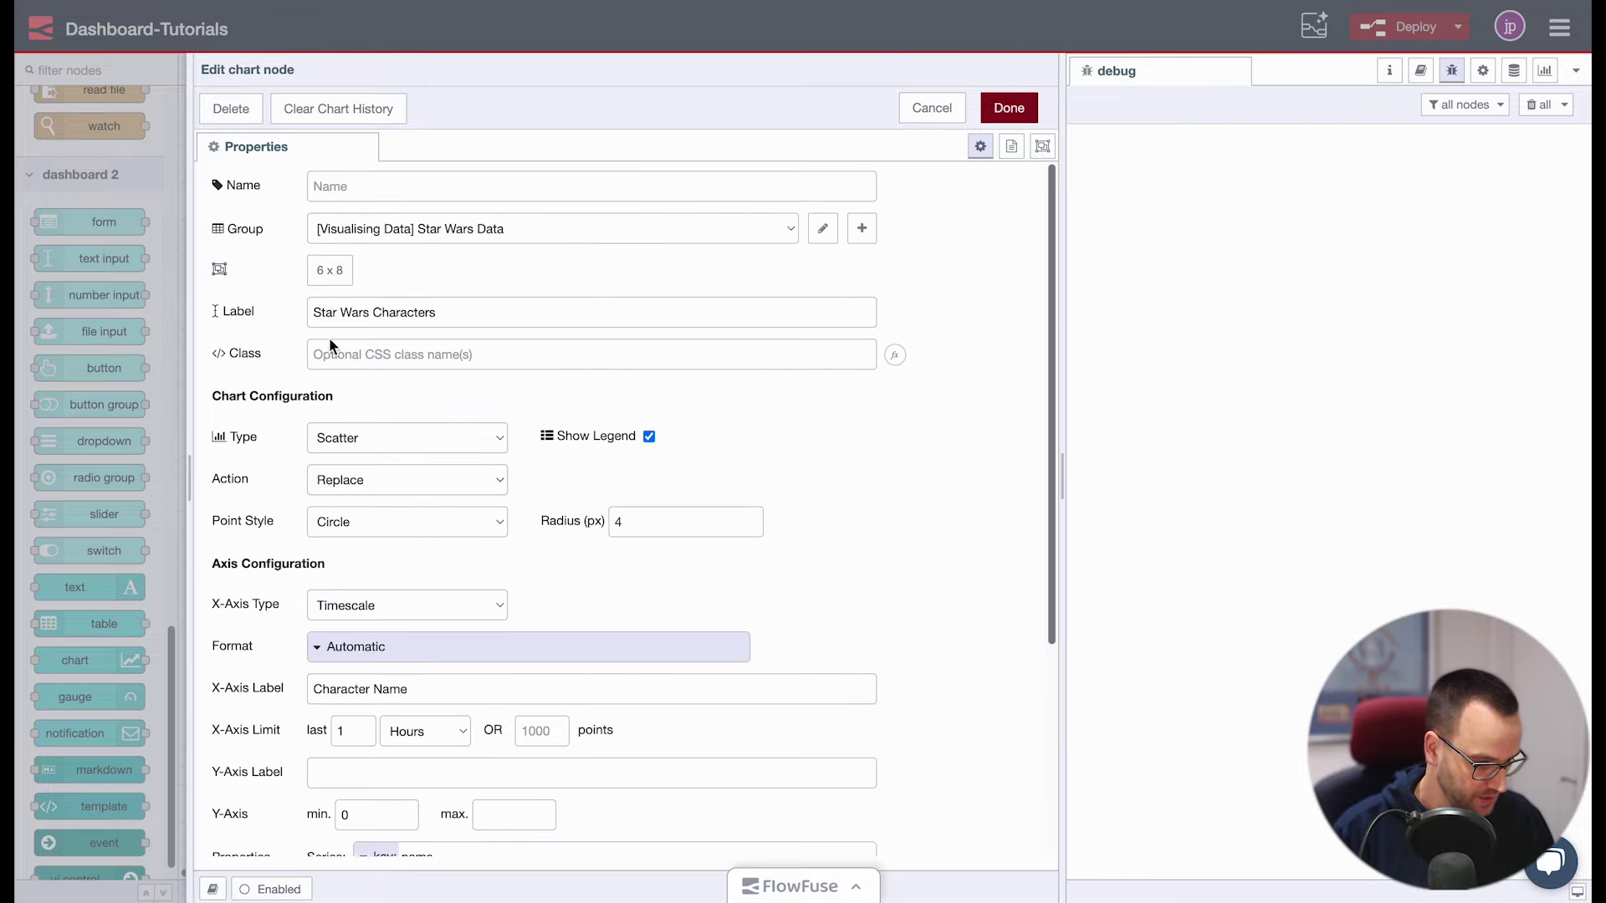
{"action": "scroll", "coordinate": [381, 553], "scroll_direction": "down", "scroll_amount": 3}
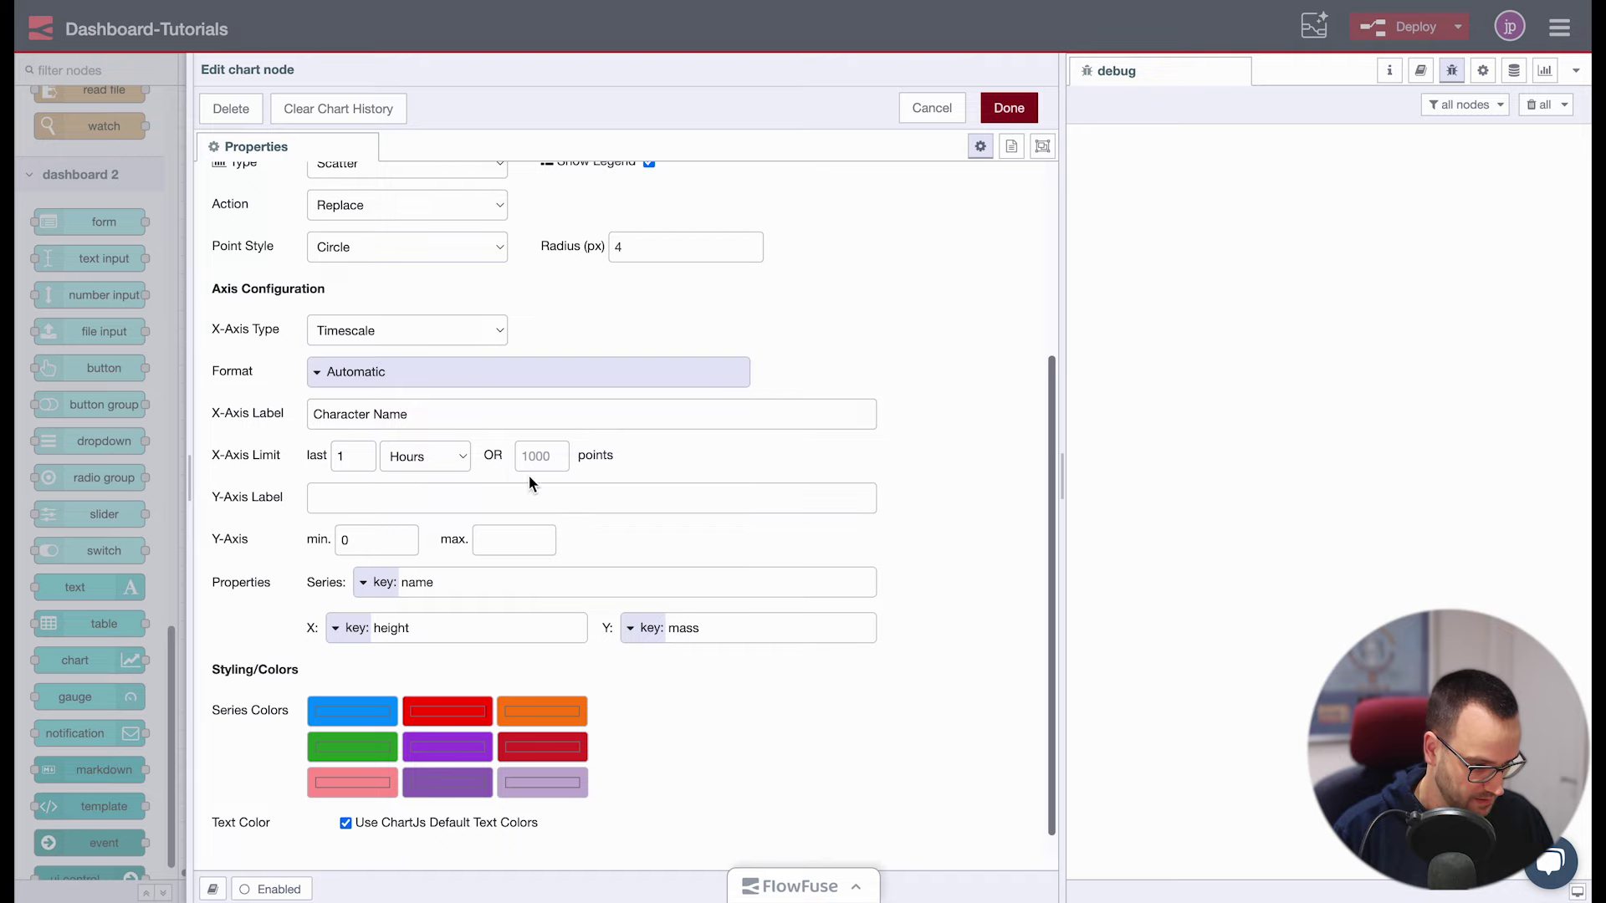
Save the scatter chart, connect it to the set msg.payload node in line with the original chart, and deploy the flow
{"action": "left_click", "coordinate": [1009, 113]}
{"action": "left_click_drag", "start_coordinate": [886, 364], "coordinate": [888, 364]}
{"action": "left_click", "coordinate": [911, 328]}
{"action": "left_click", "coordinate": [1405, 28]}
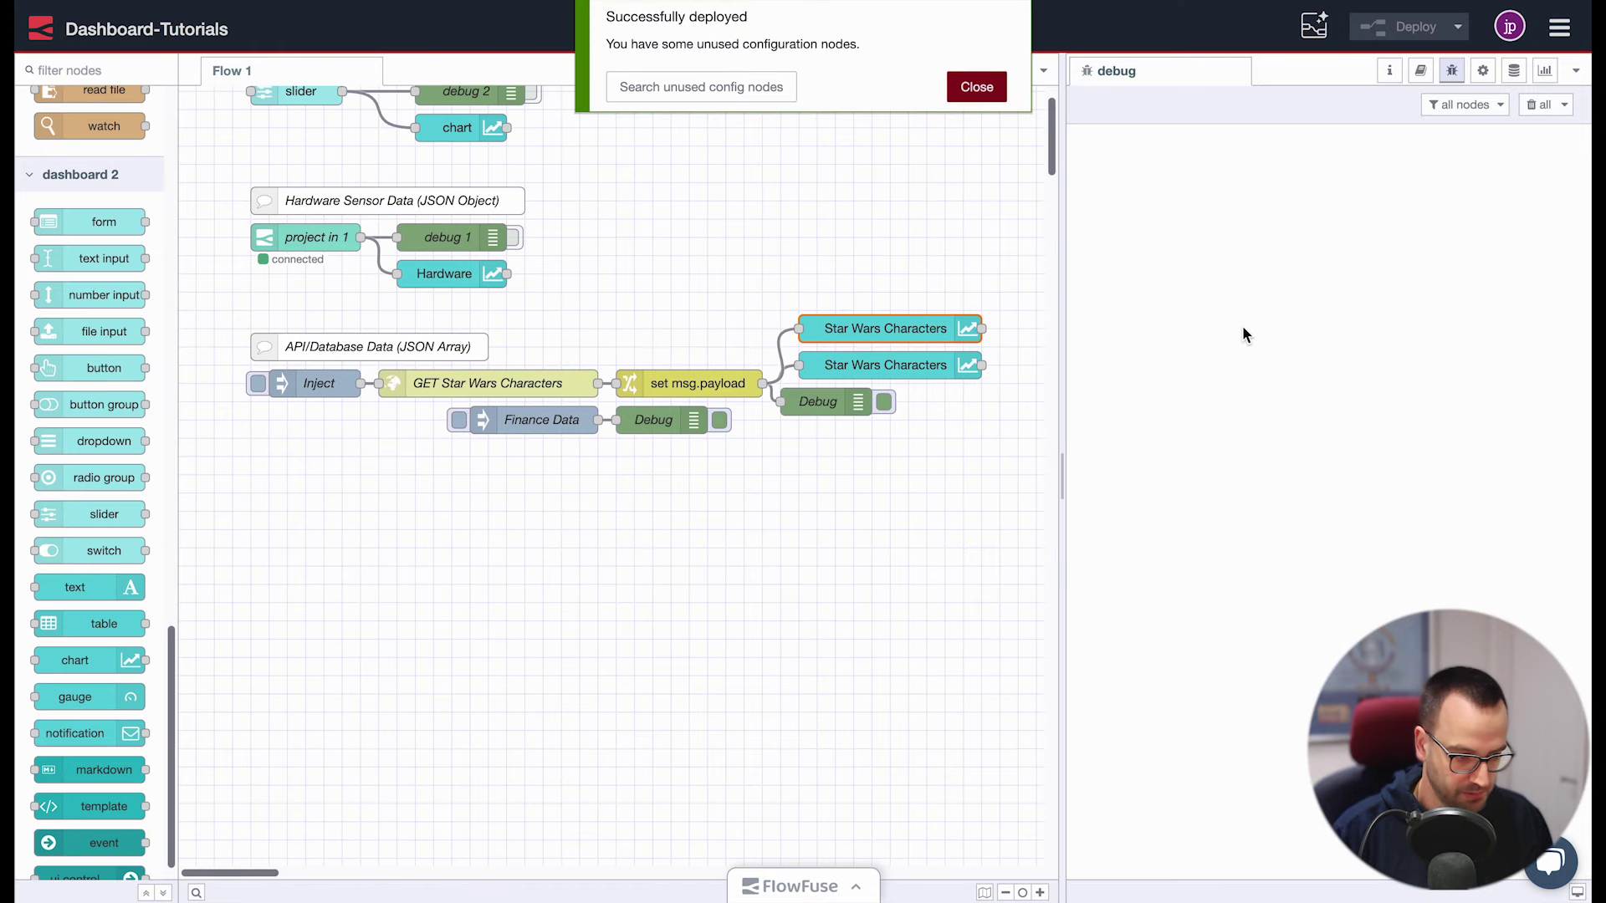
Trigger the Star Wars flow's Inject node and check the scatter chart on the dashboard page
{"action": "left_click", "coordinate": [257, 384]}
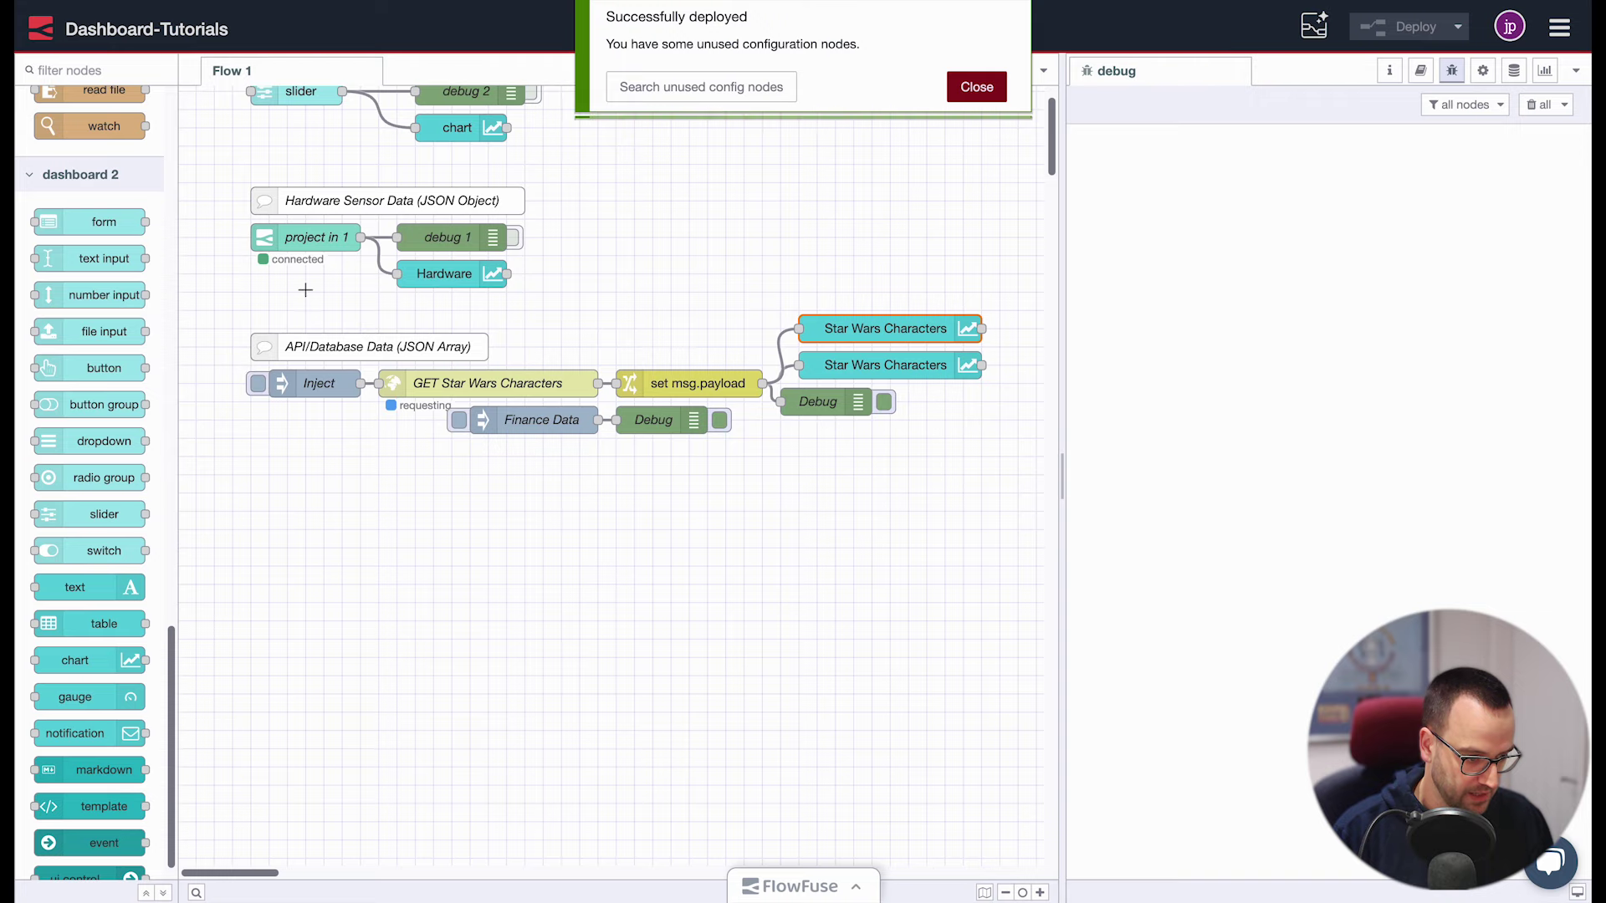
{"action": "key", "text": "ctrl+Tab"}
{"action": "scroll", "coordinate": [1287, 446], "scroll_direction": "down", "scroll_amount": 1}
{"action": "scroll", "coordinate": [1322, 435], "scroll_direction": "down", "scroll_amount": 3}
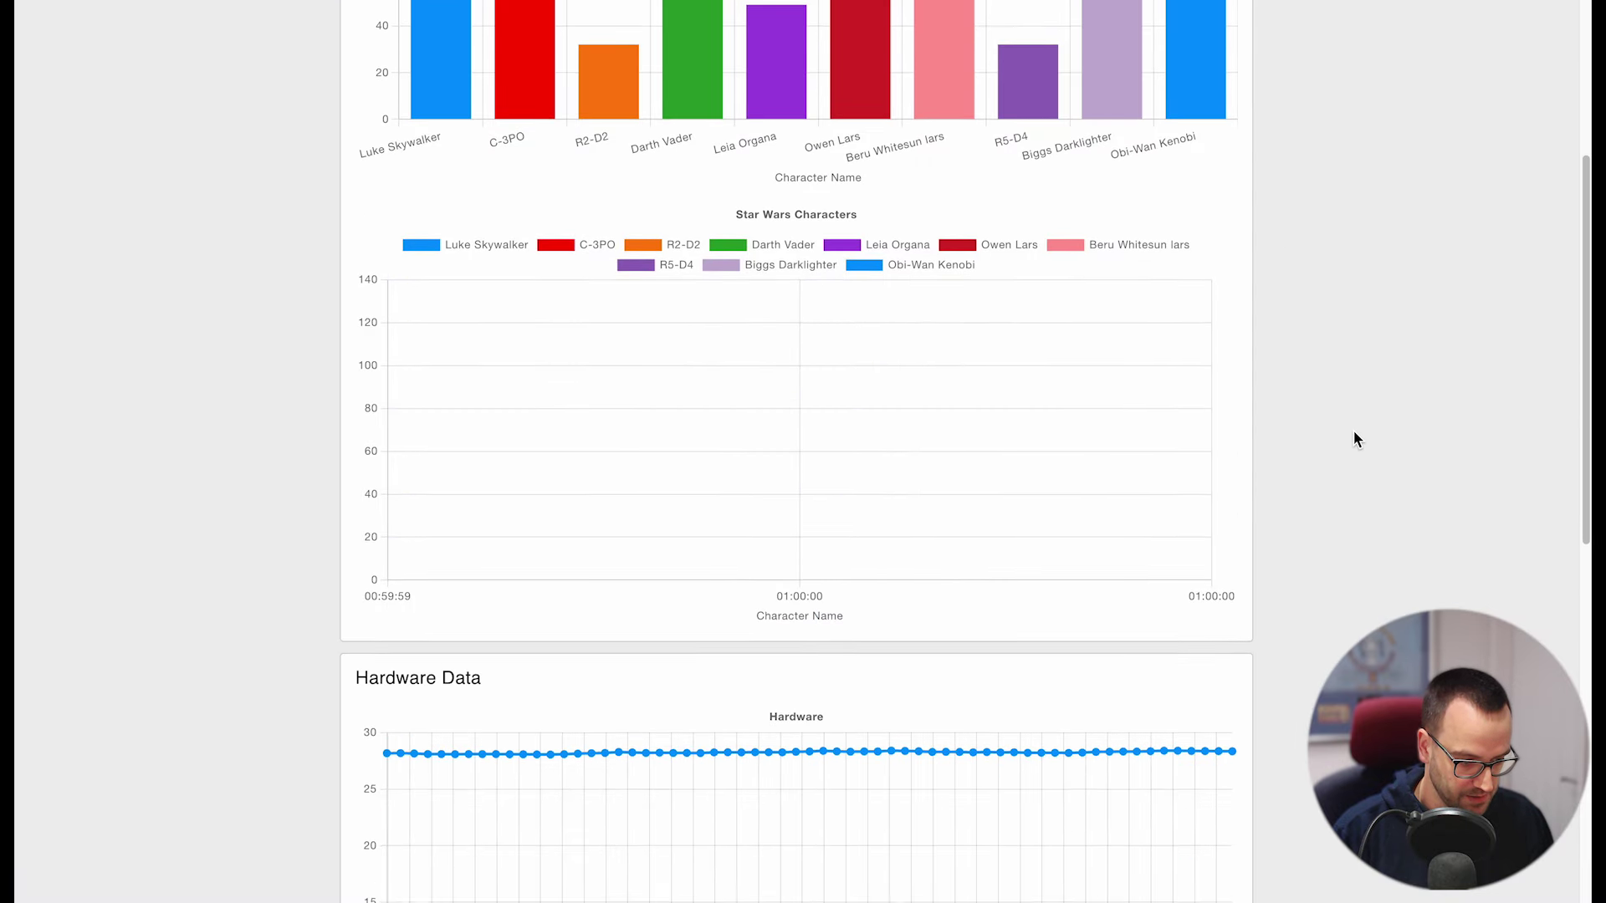
{"action": "key", "text": "ctrl+shift+Tab"}
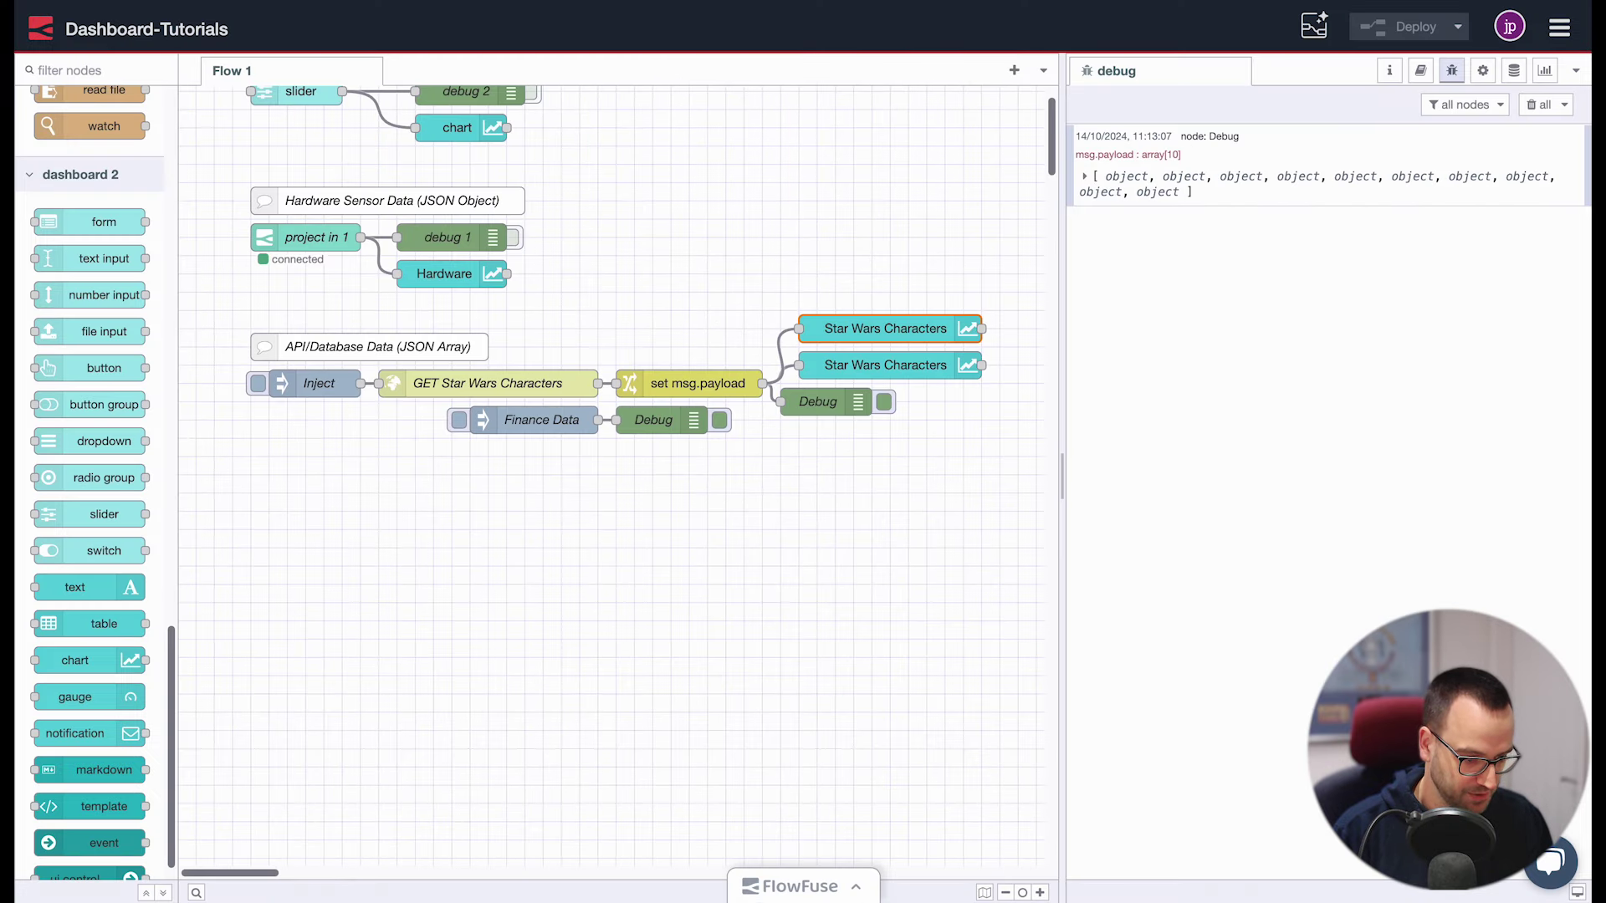
{"action": "key", "text": "ctrl+Tab"}
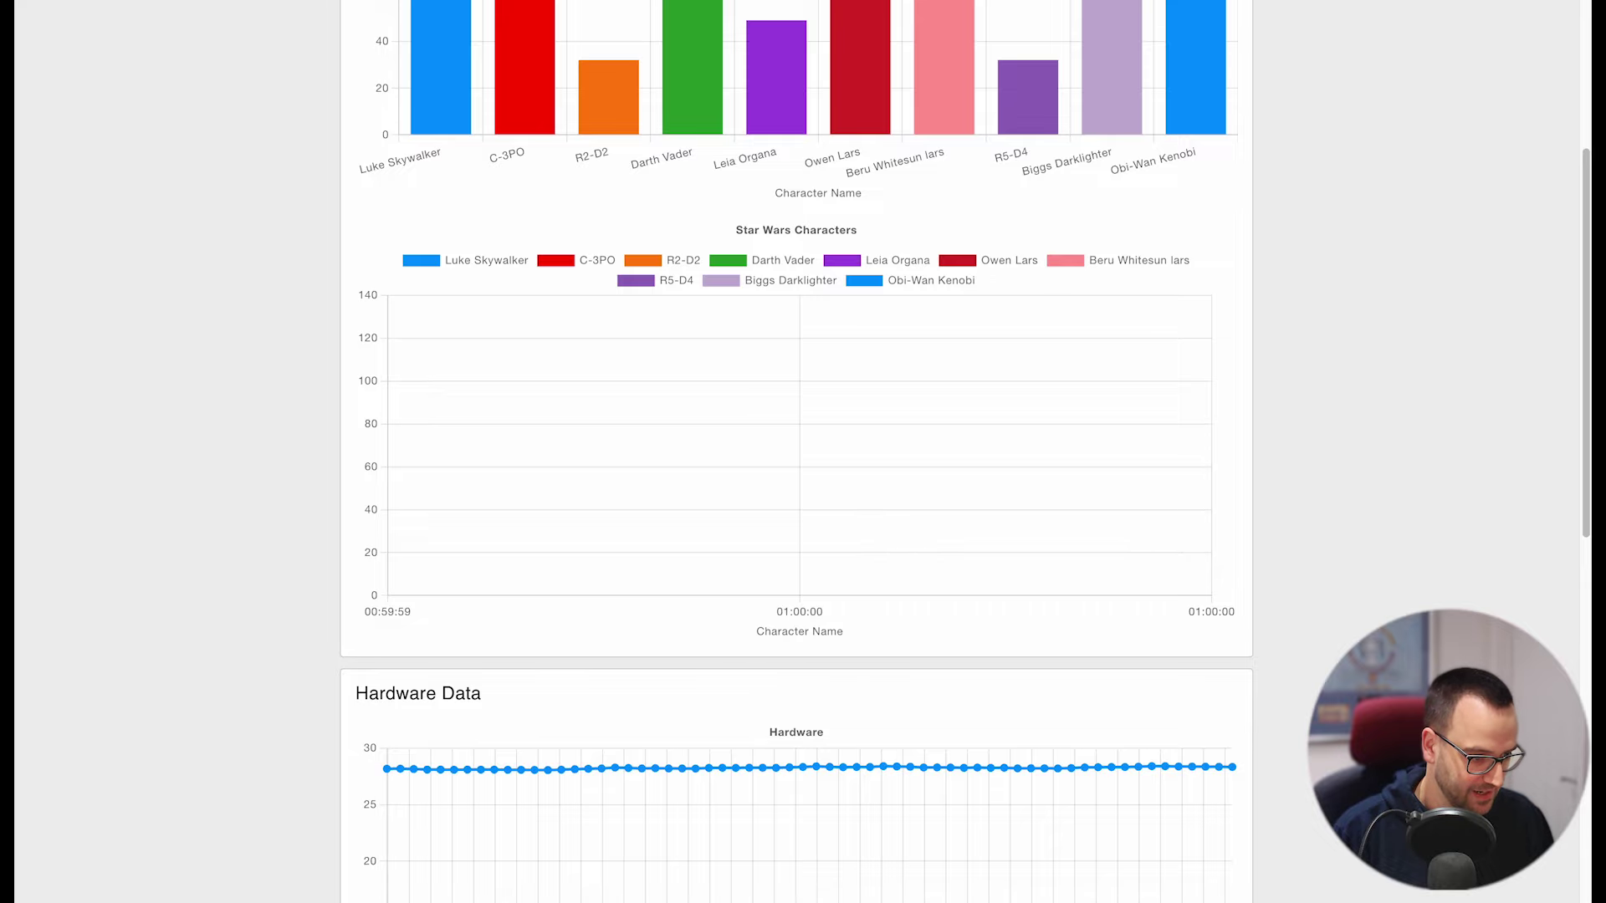
{"action": "key", "text": "ctrl+shift+Tab"}
Change the scatter chart's X-axis type to Linear, deploy the flow and trigger the Star Wars Inject node again
{"action": "double_click", "coordinate": [907, 359]}
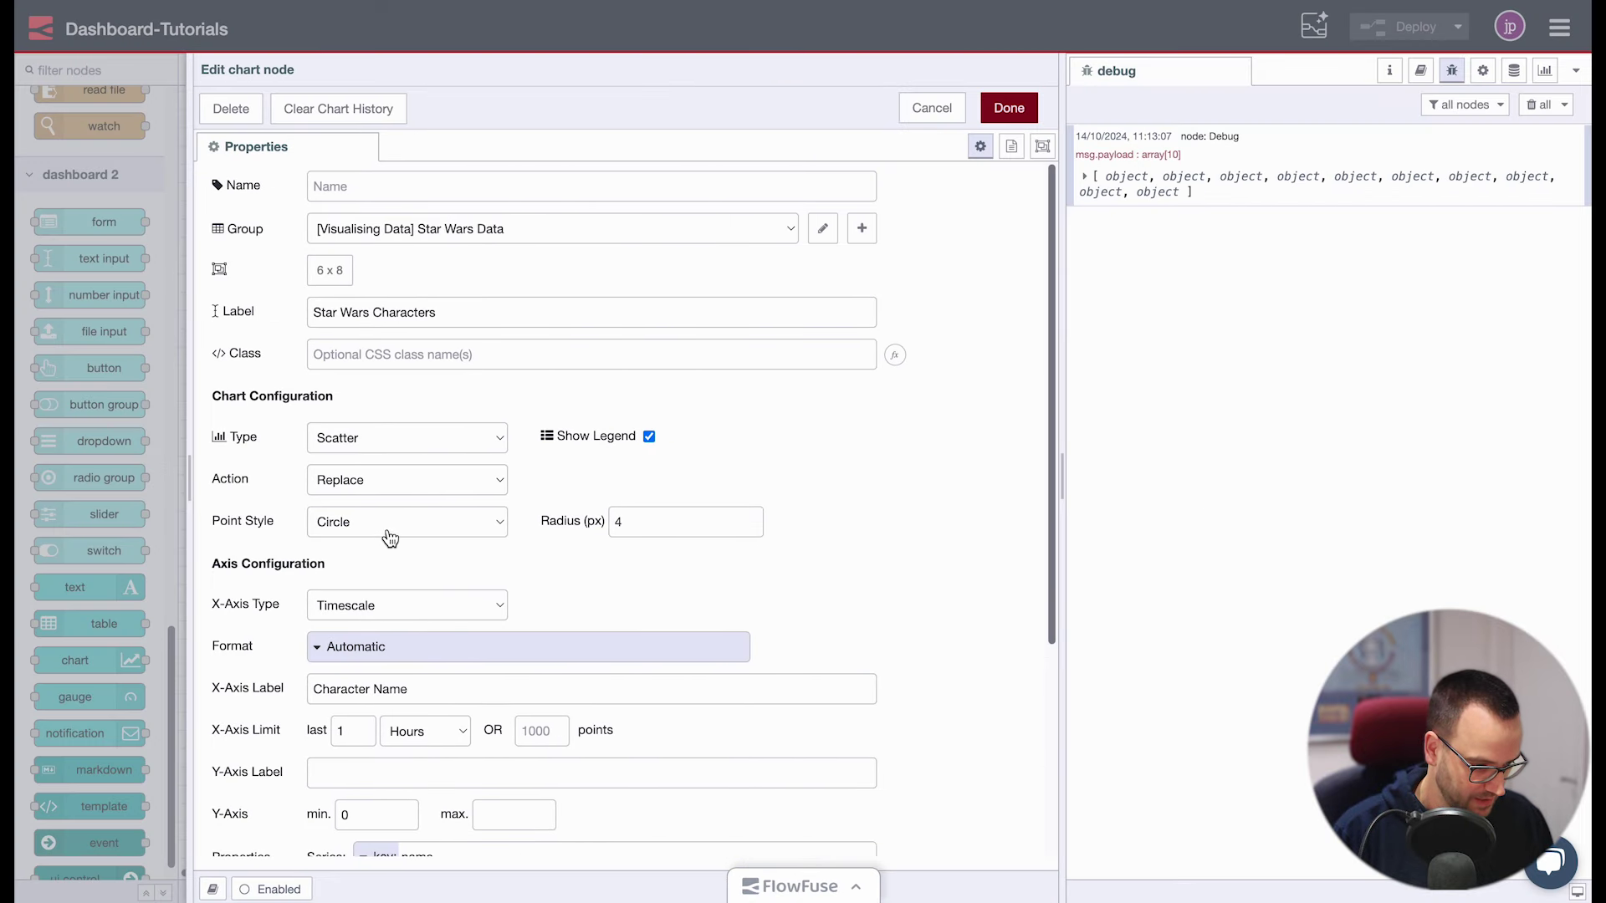
{"action": "left_click", "coordinate": [387, 604]}
{"action": "left_click", "coordinate": [359, 626]}
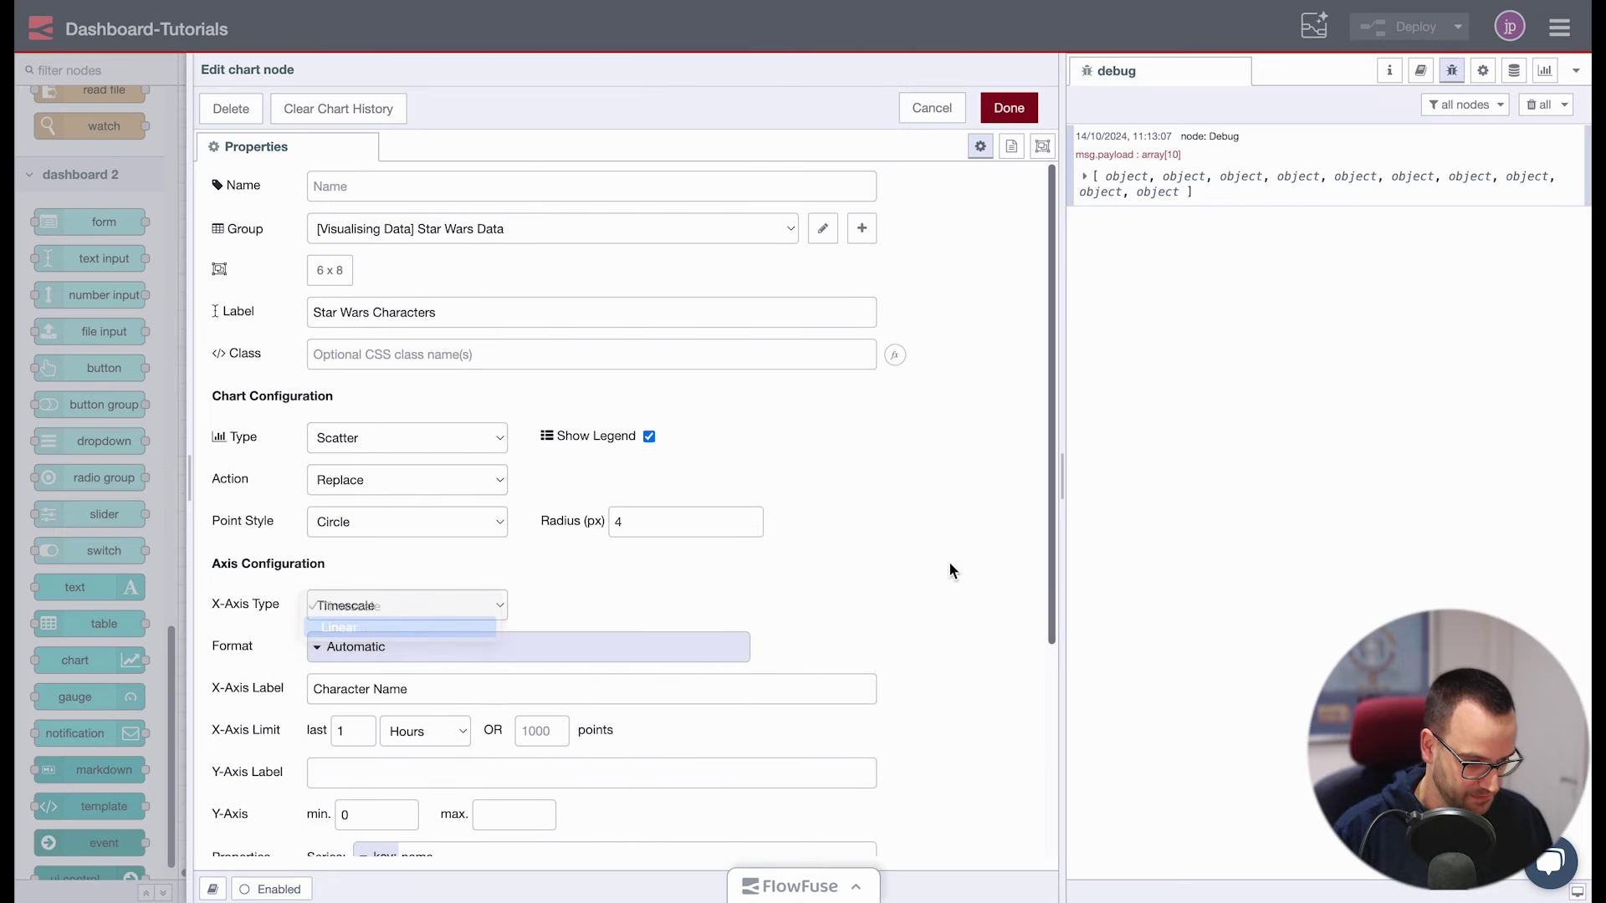
{"action": "scroll", "coordinate": [930, 515], "scroll_direction": "down", "scroll_amount": 2}
{"action": "left_click", "coordinate": [1009, 107]}
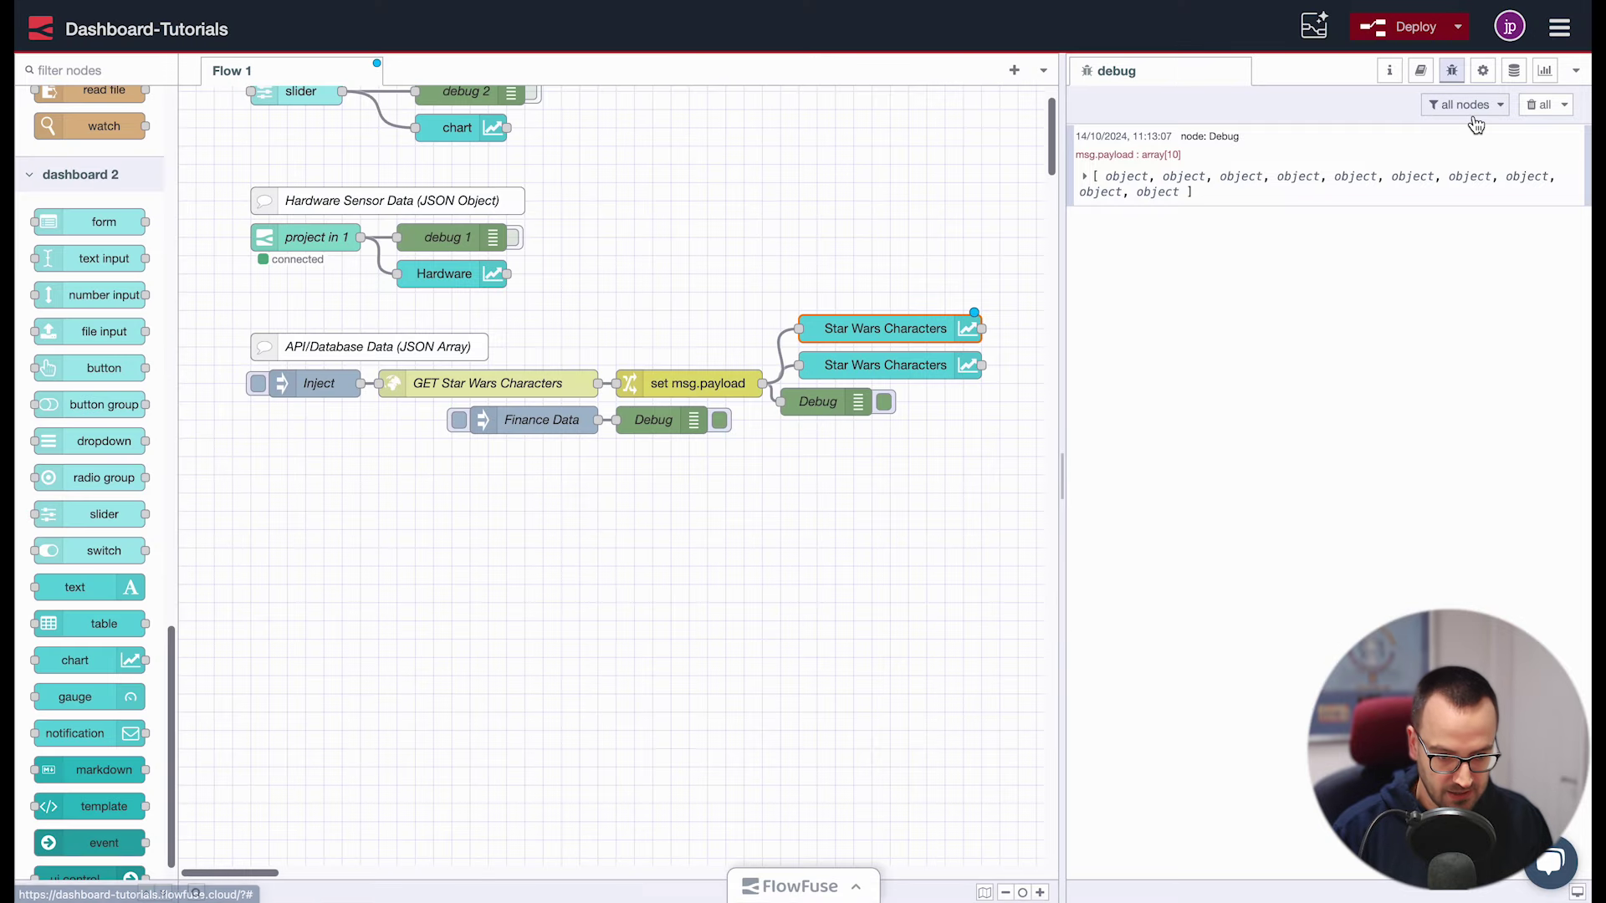
{"action": "left_click", "coordinate": [1530, 104]}
{"action": "left_click", "coordinate": [1405, 27]}
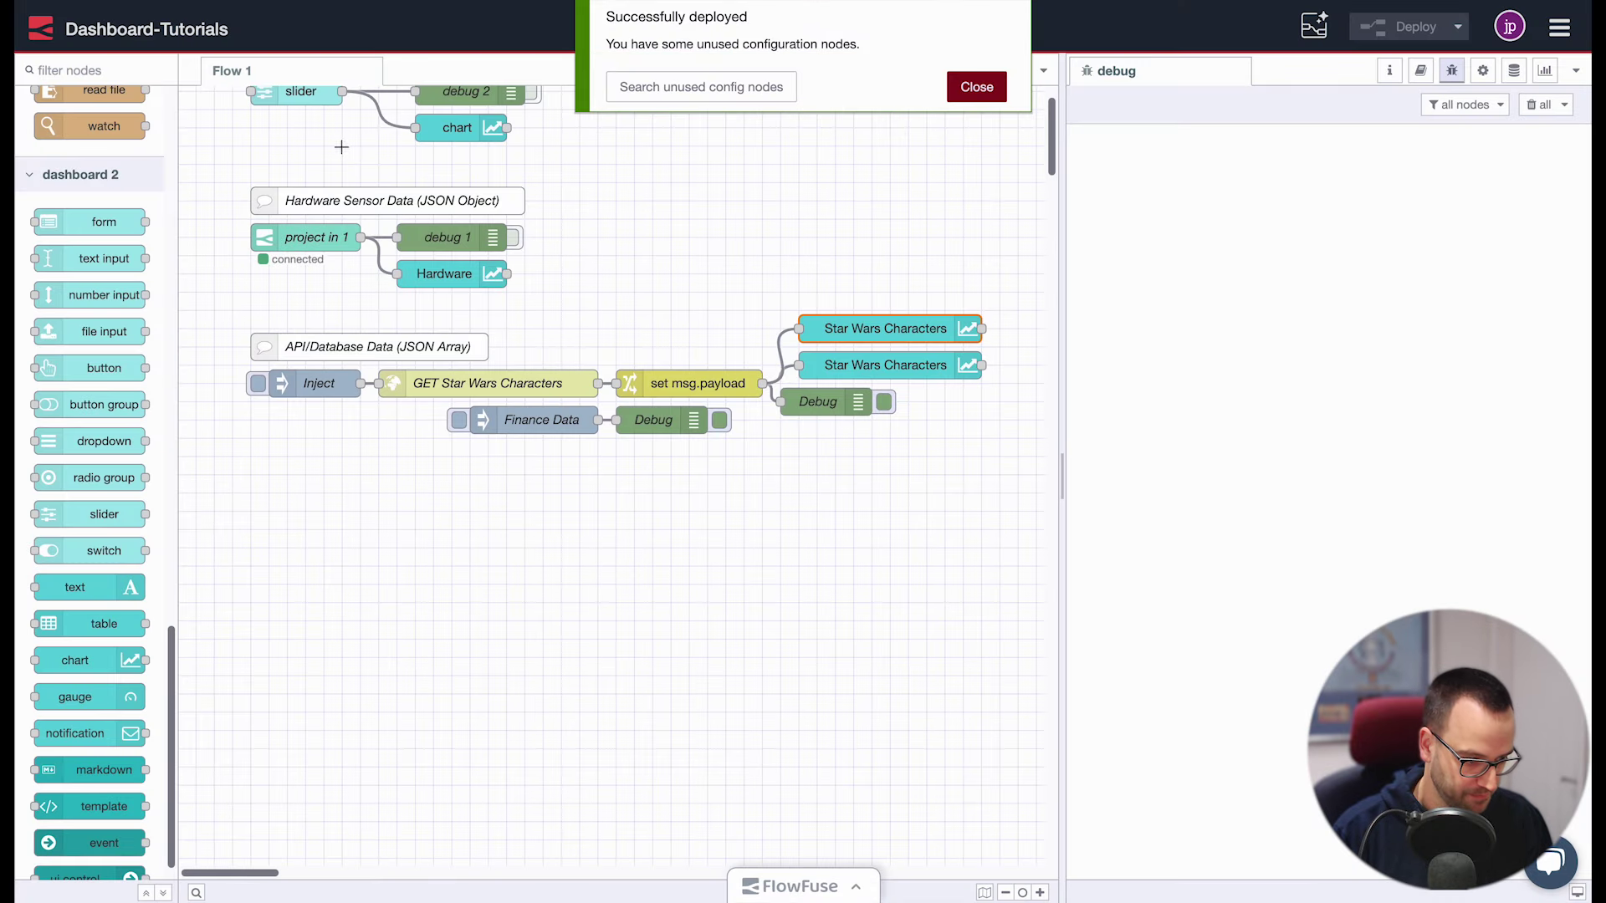
{"action": "left_click", "coordinate": [259, 383]}
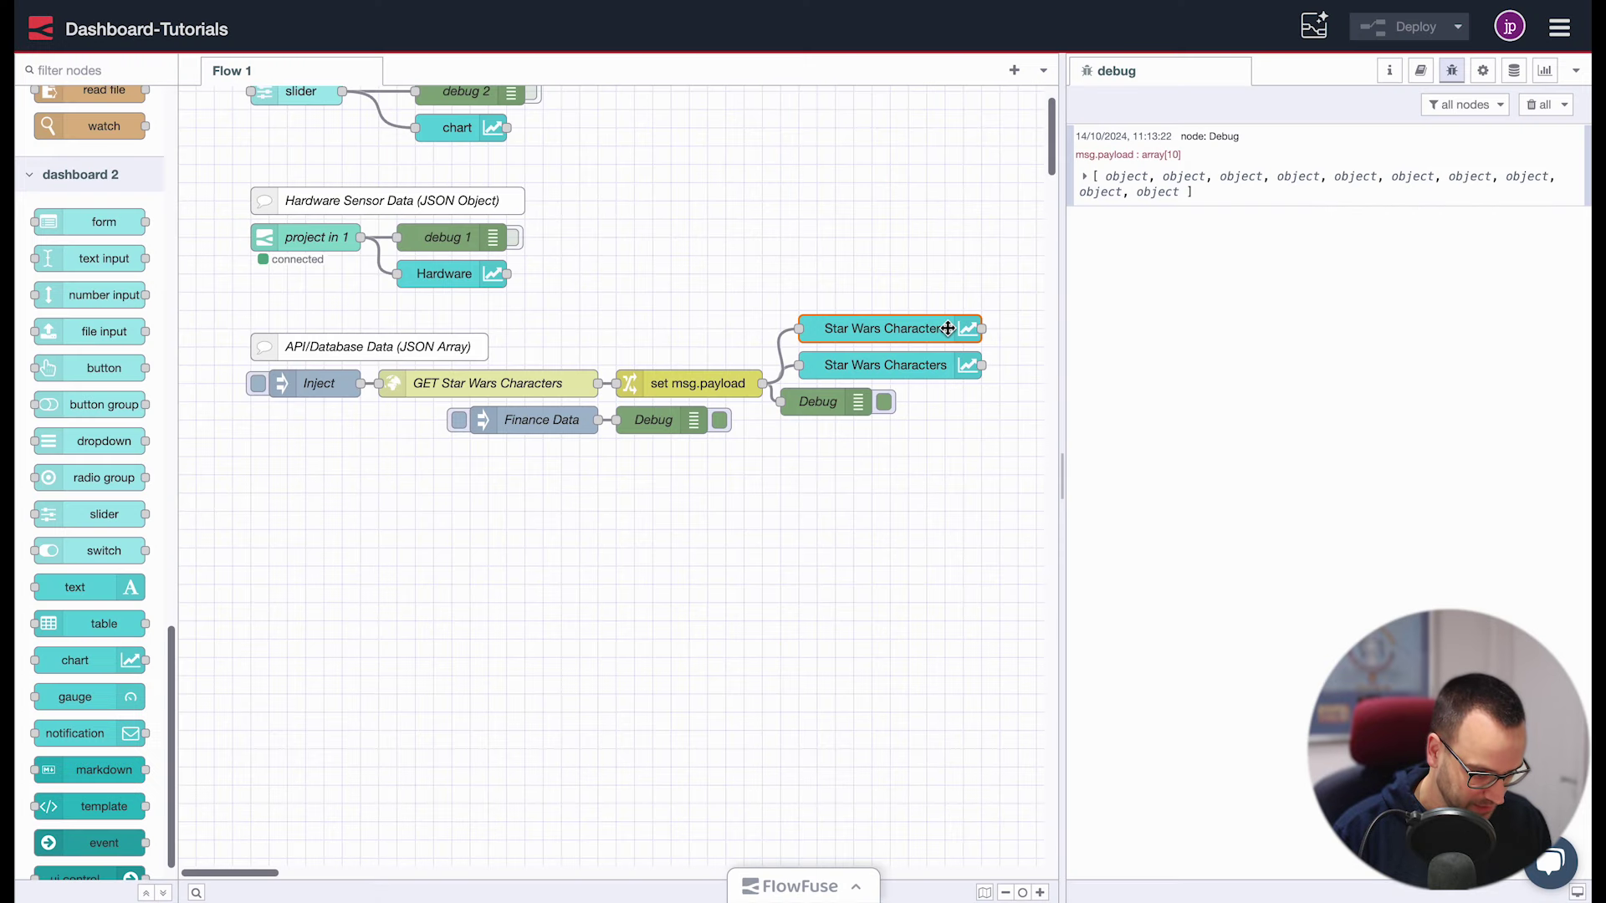
Label the scatter chart's X-axis Height and its Y-axis Mass, save the node and deploy the flow
{"action": "double_click", "coordinate": [949, 326]}
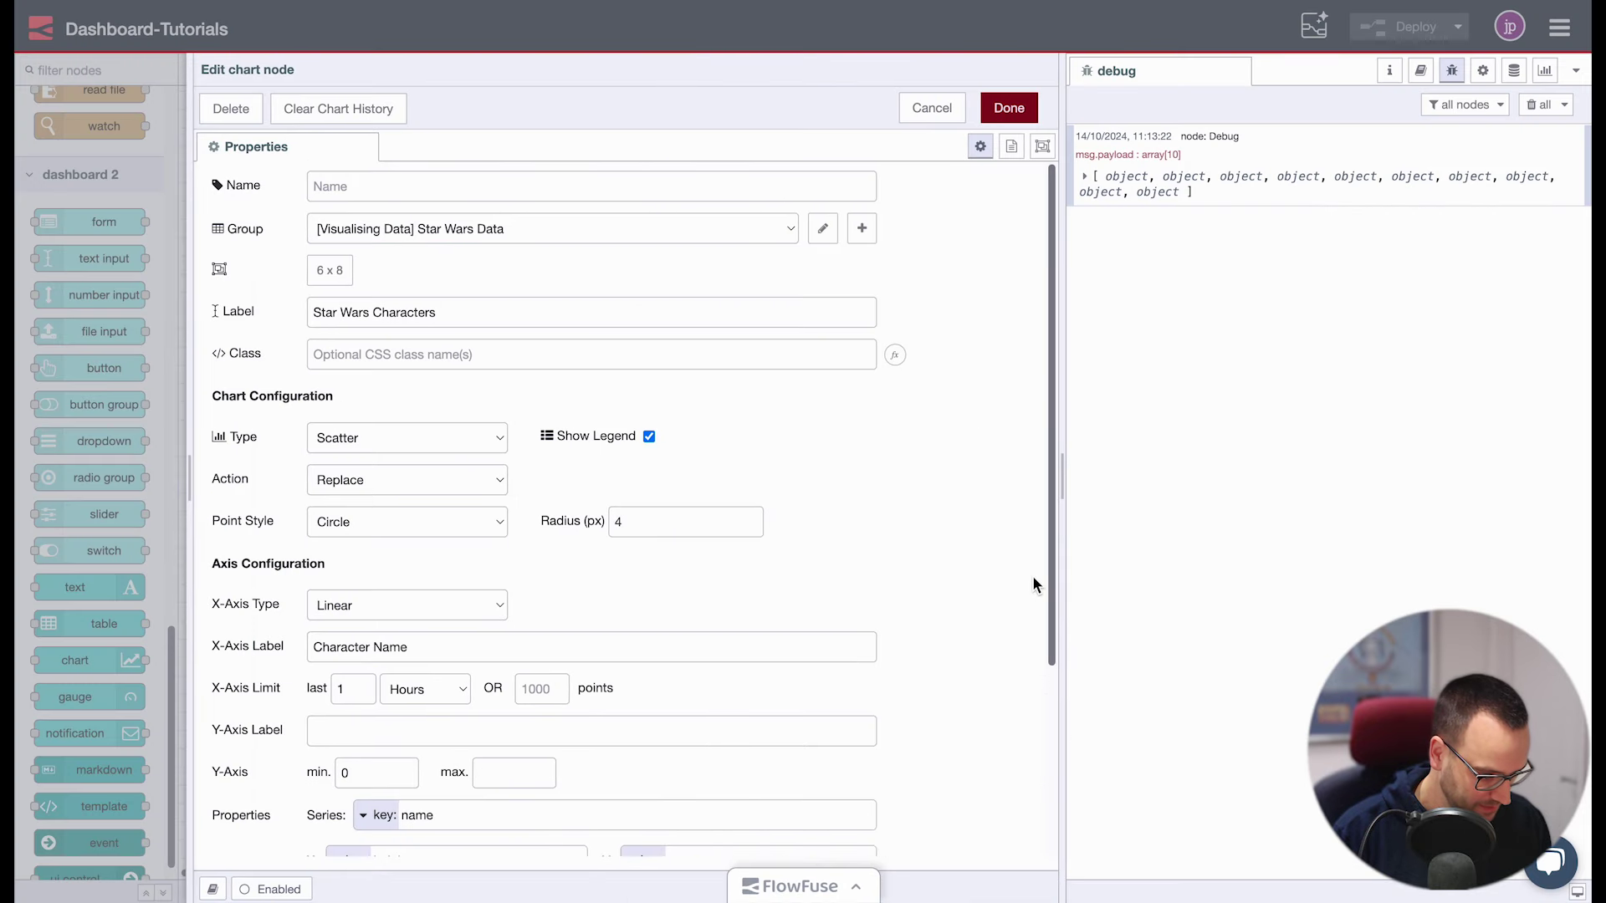
{"action": "scroll", "coordinate": [1034, 583], "scroll_direction": "down", "scroll_amount": 3}
{"action": "left_click_drag", "start_coordinate": [408, 467], "coordinate": [219, 469]}
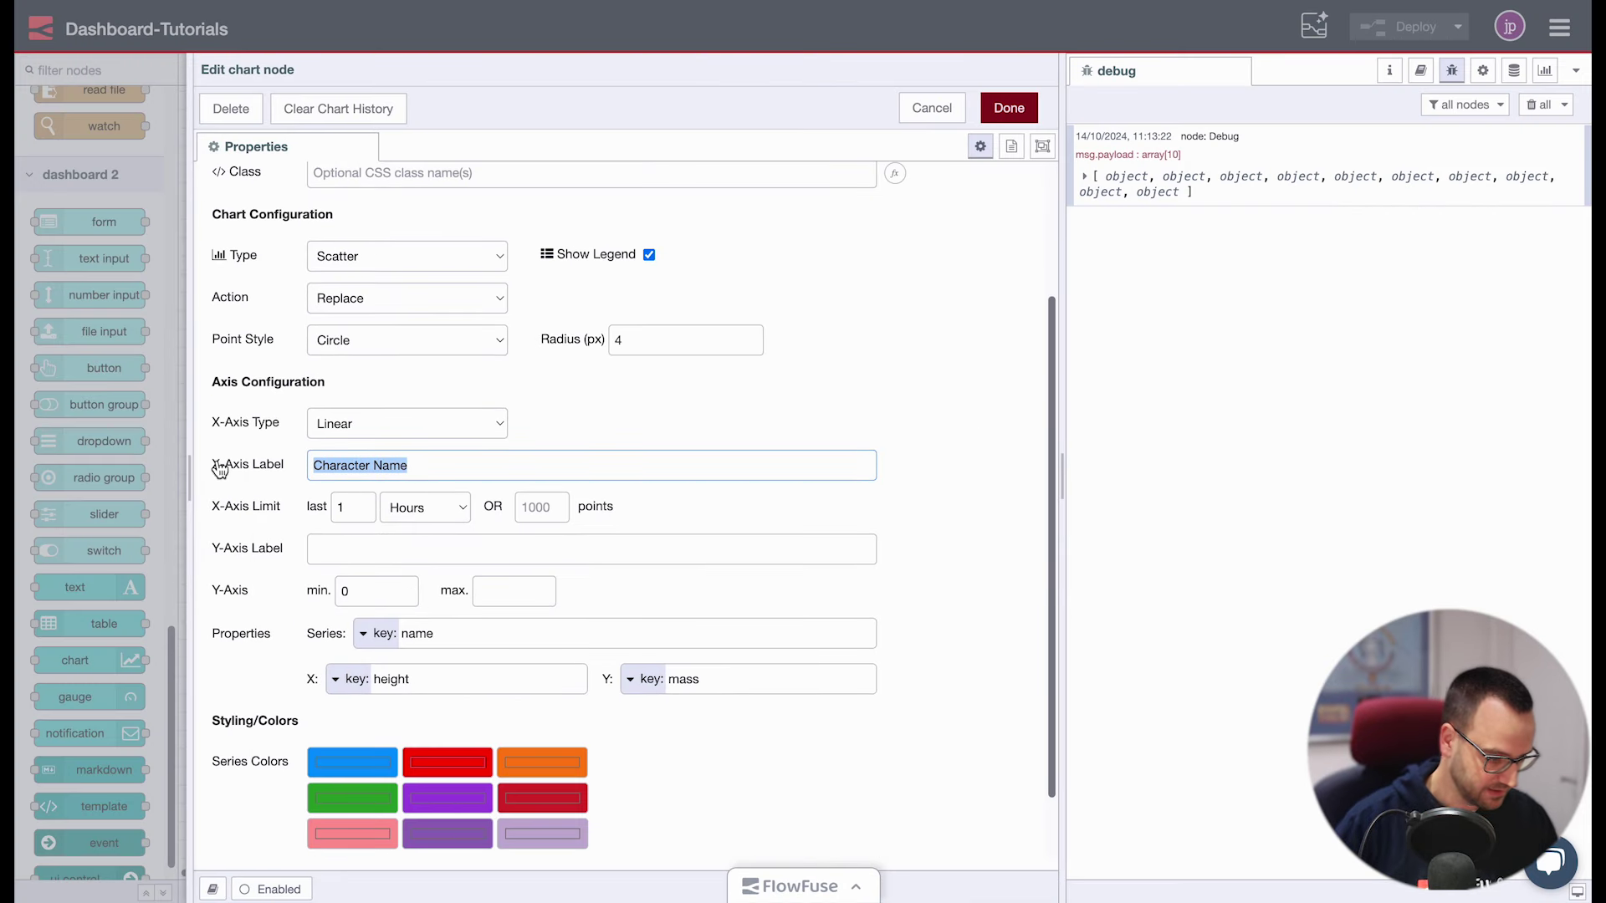
{"action": "type", "text": "Height"}
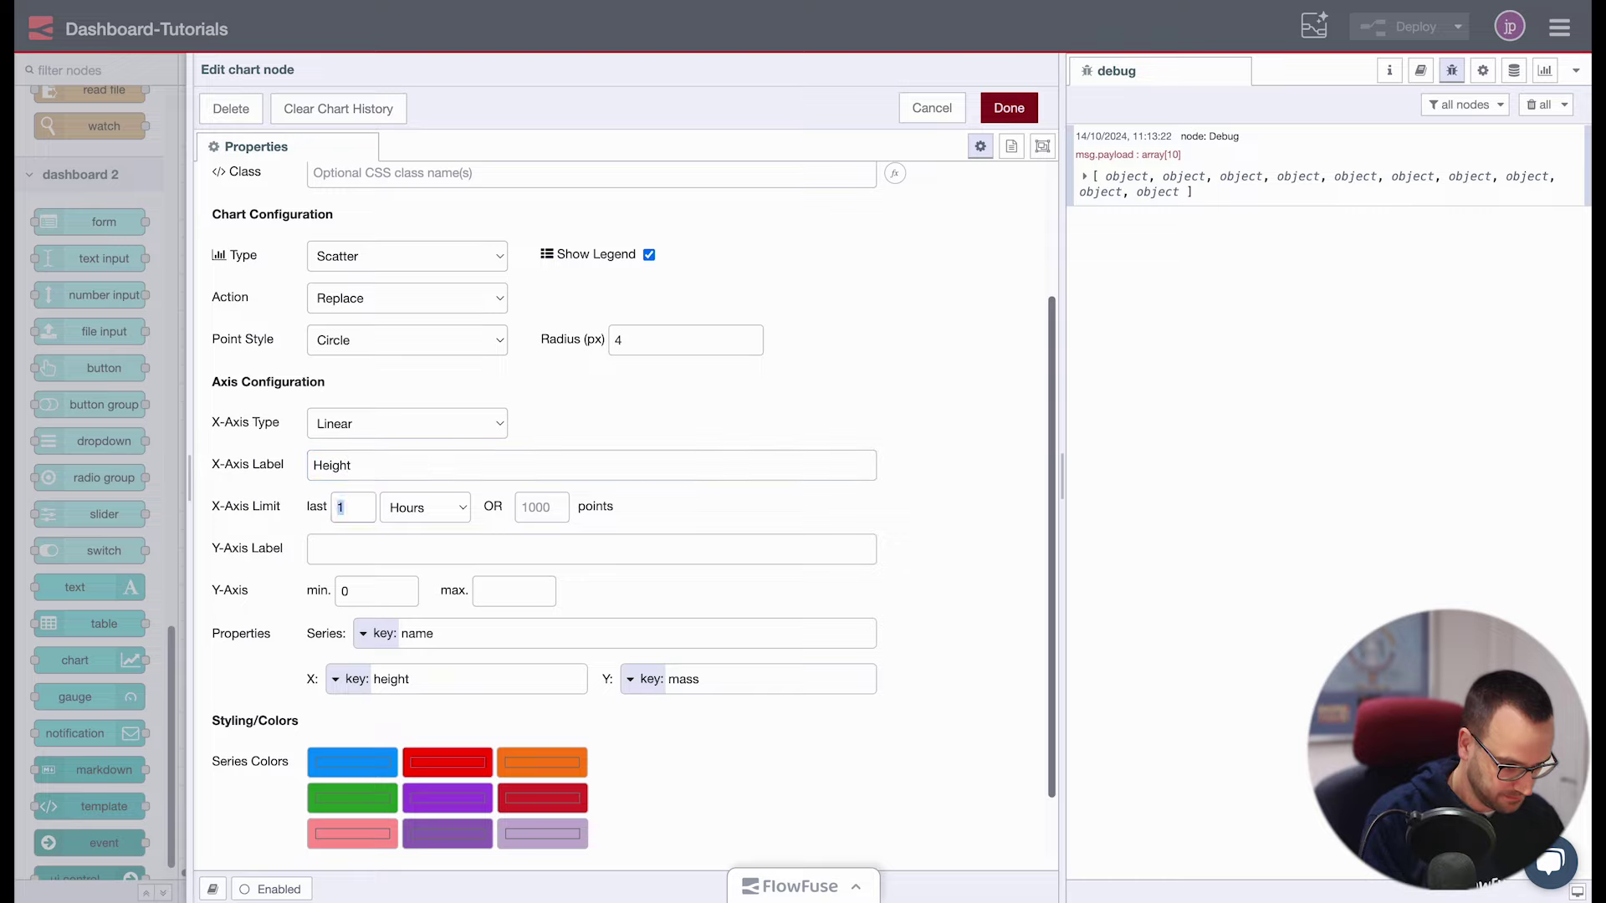
{"action": "key", "text": "Tab"}
{"action": "key", "text": "Tab"}
{"action": "key", "text": "Tab"}
{"action": "type", "text": "M"}
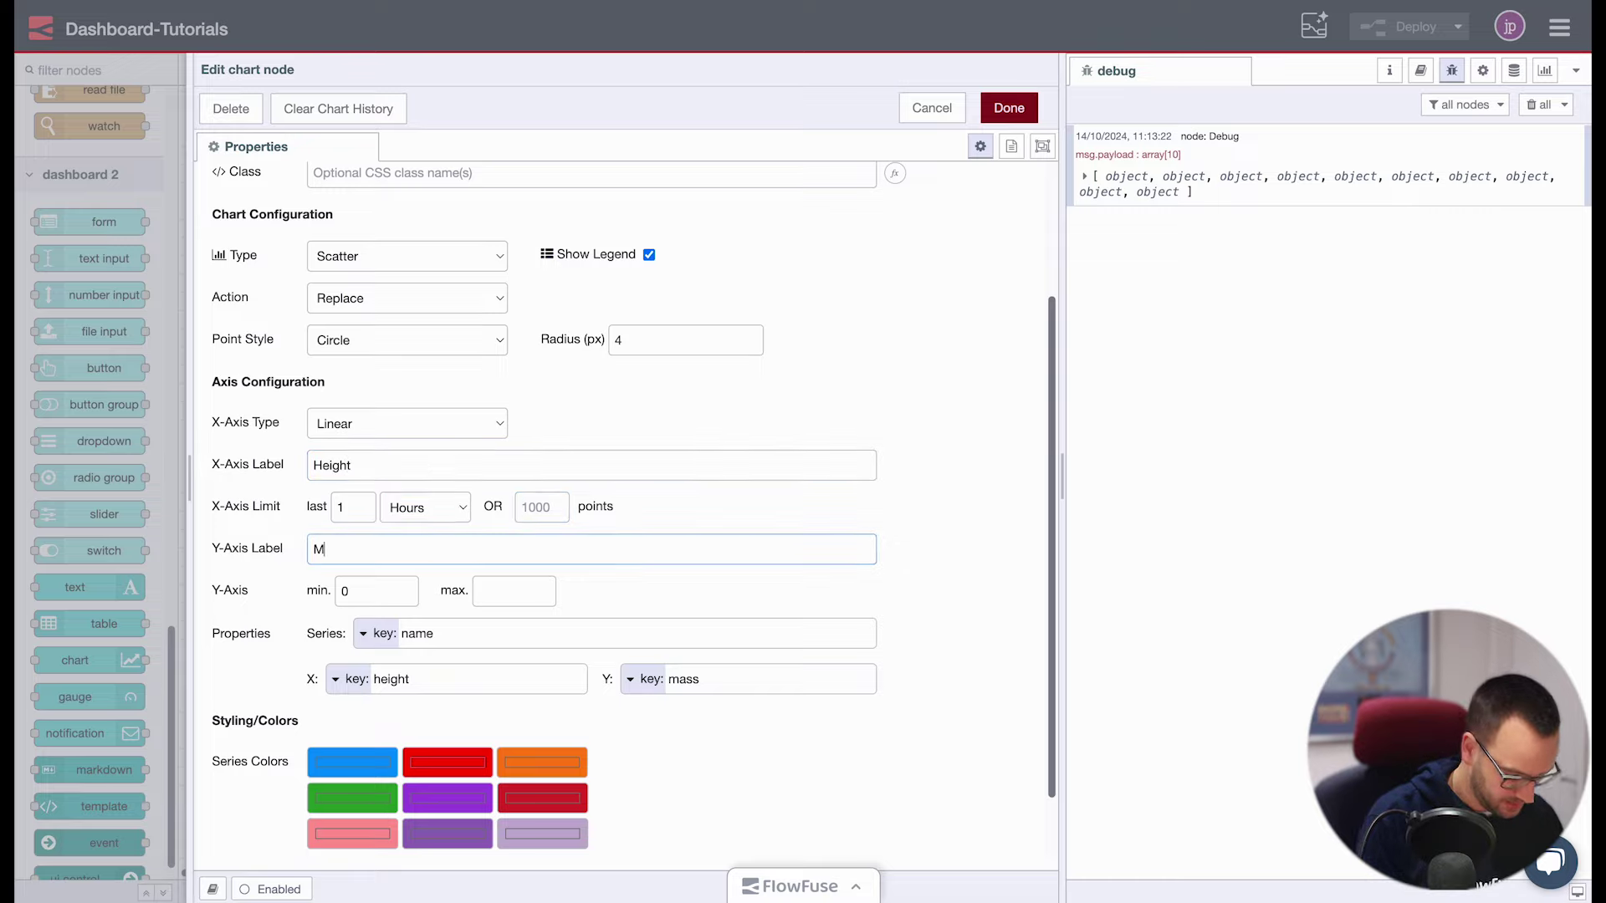
{"action": "type", "text": "ass"}
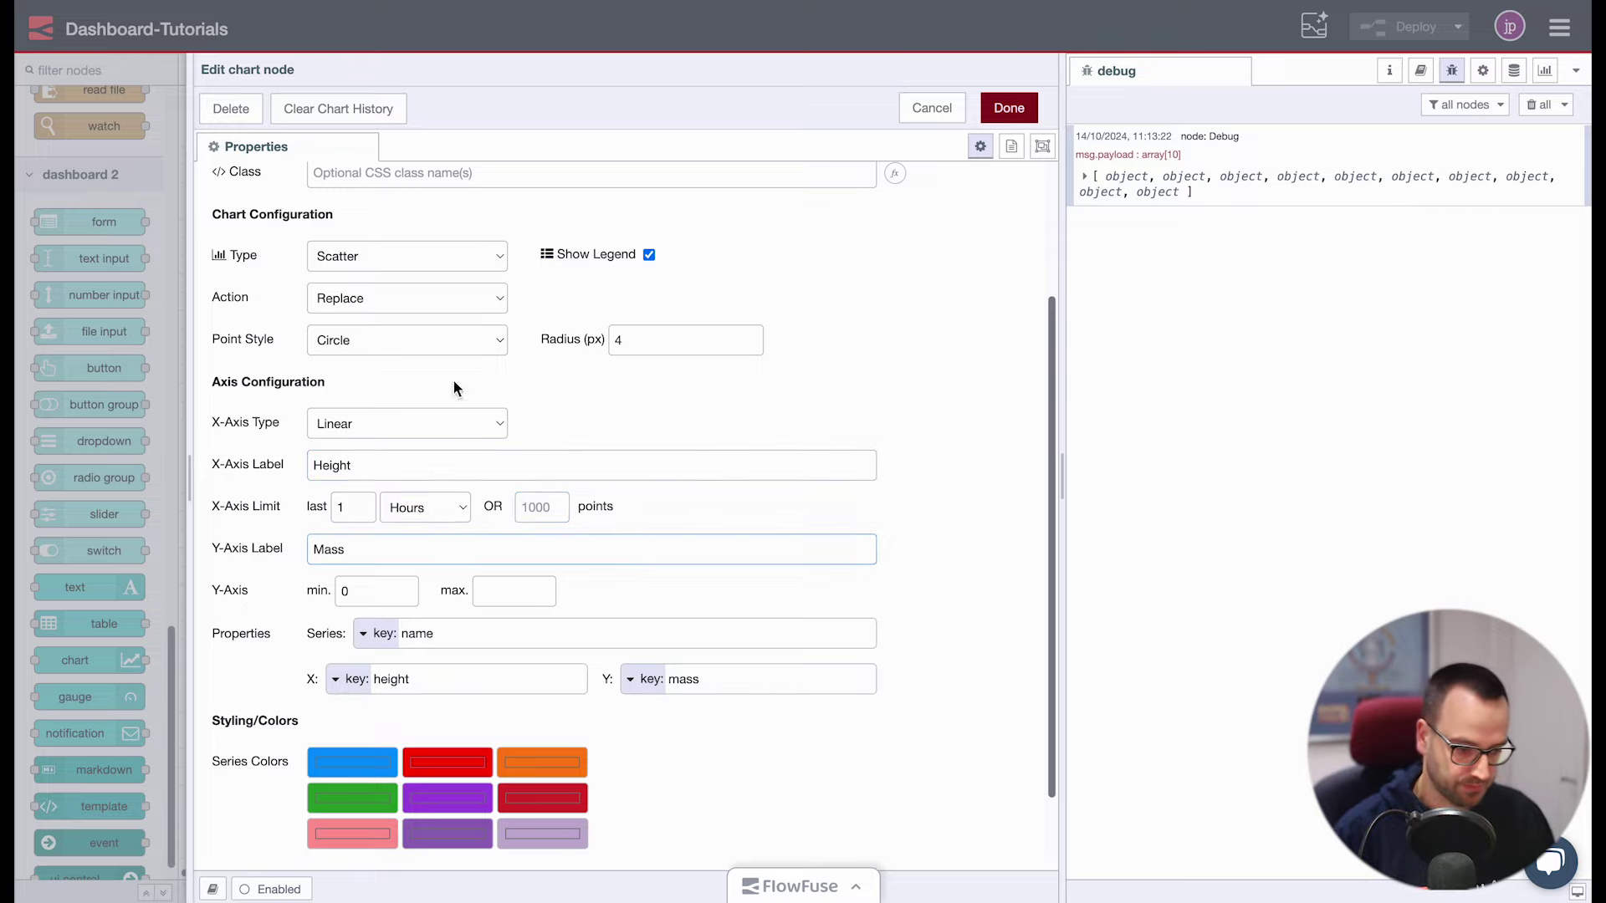
{"action": "left_click", "coordinate": [1008, 107]}
{"action": "left_click", "coordinate": [1372, 28]}
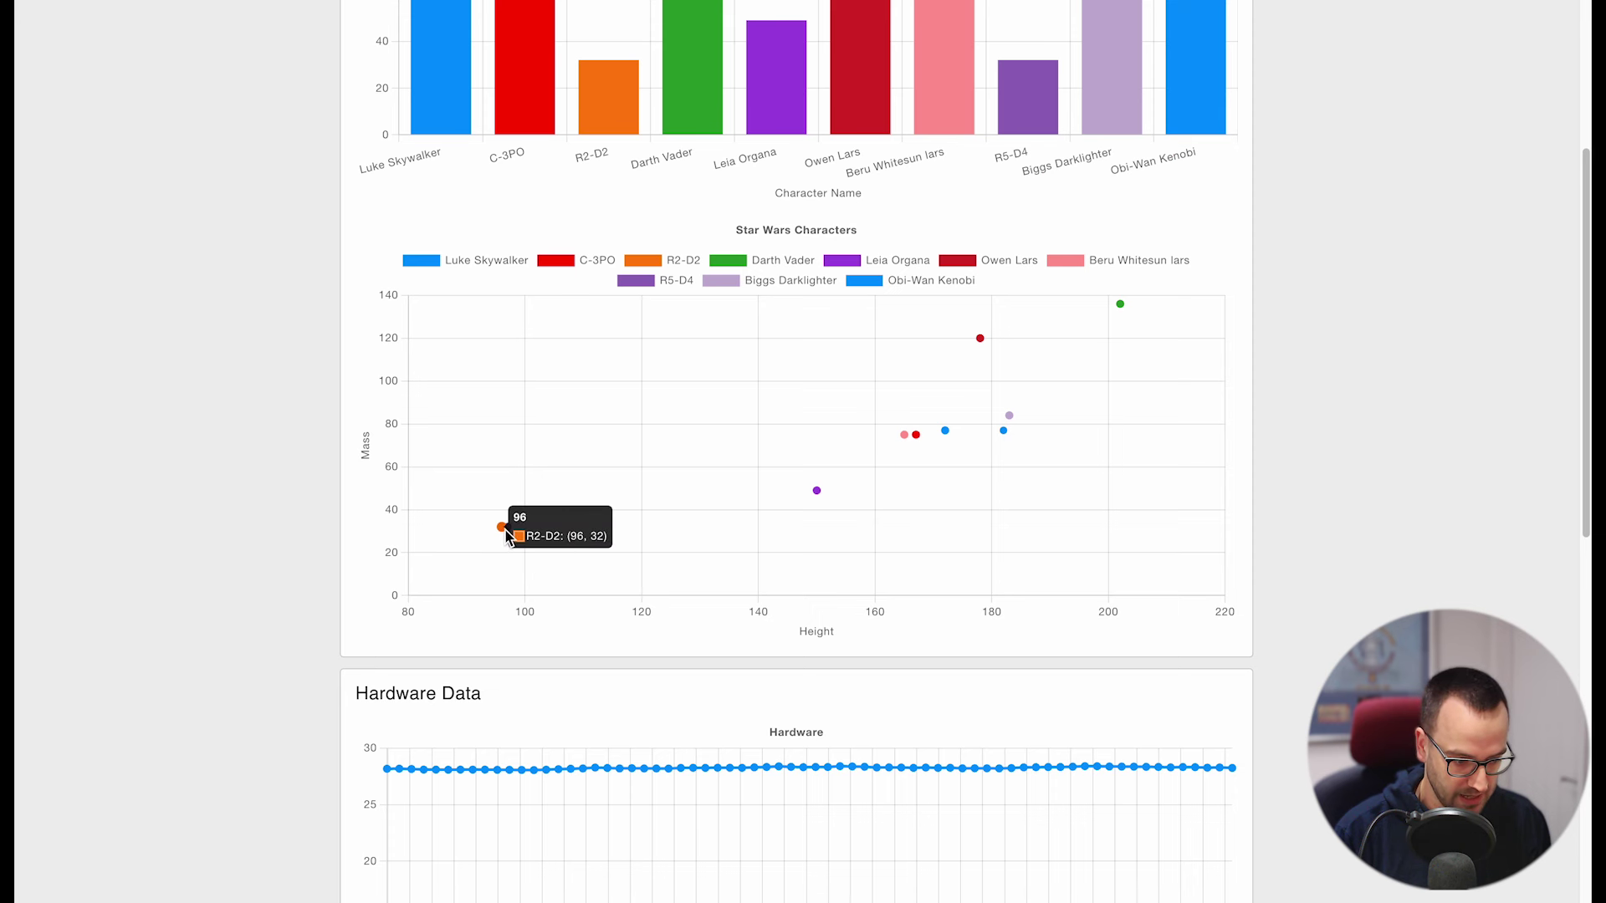
Hide several characters in the scatter chart through its legend, including R2-D2, Darth Vader and Leia Organa, and restore them all
{"action": "left_click", "coordinate": [683, 262]}
{"action": "left_click", "coordinate": [755, 262]}
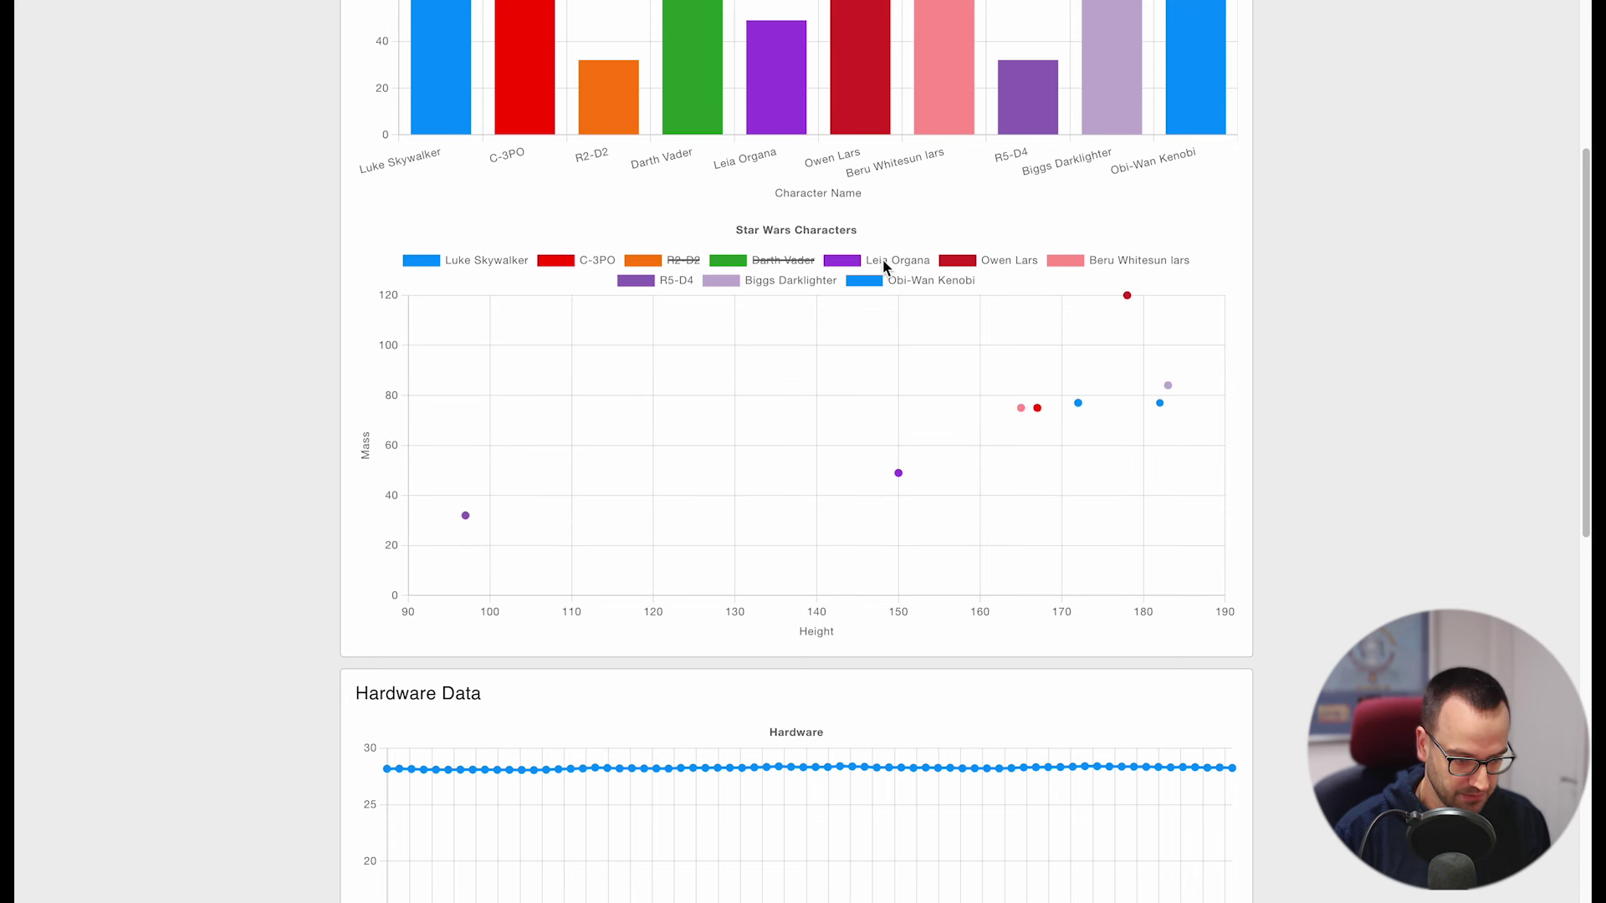
{"action": "left_click", "coordinate": [887, 260]}
{"action": "left_click", "coordinate": [1000, 261]}
{"action": "left_click", "coordinate": [1052, 264]}
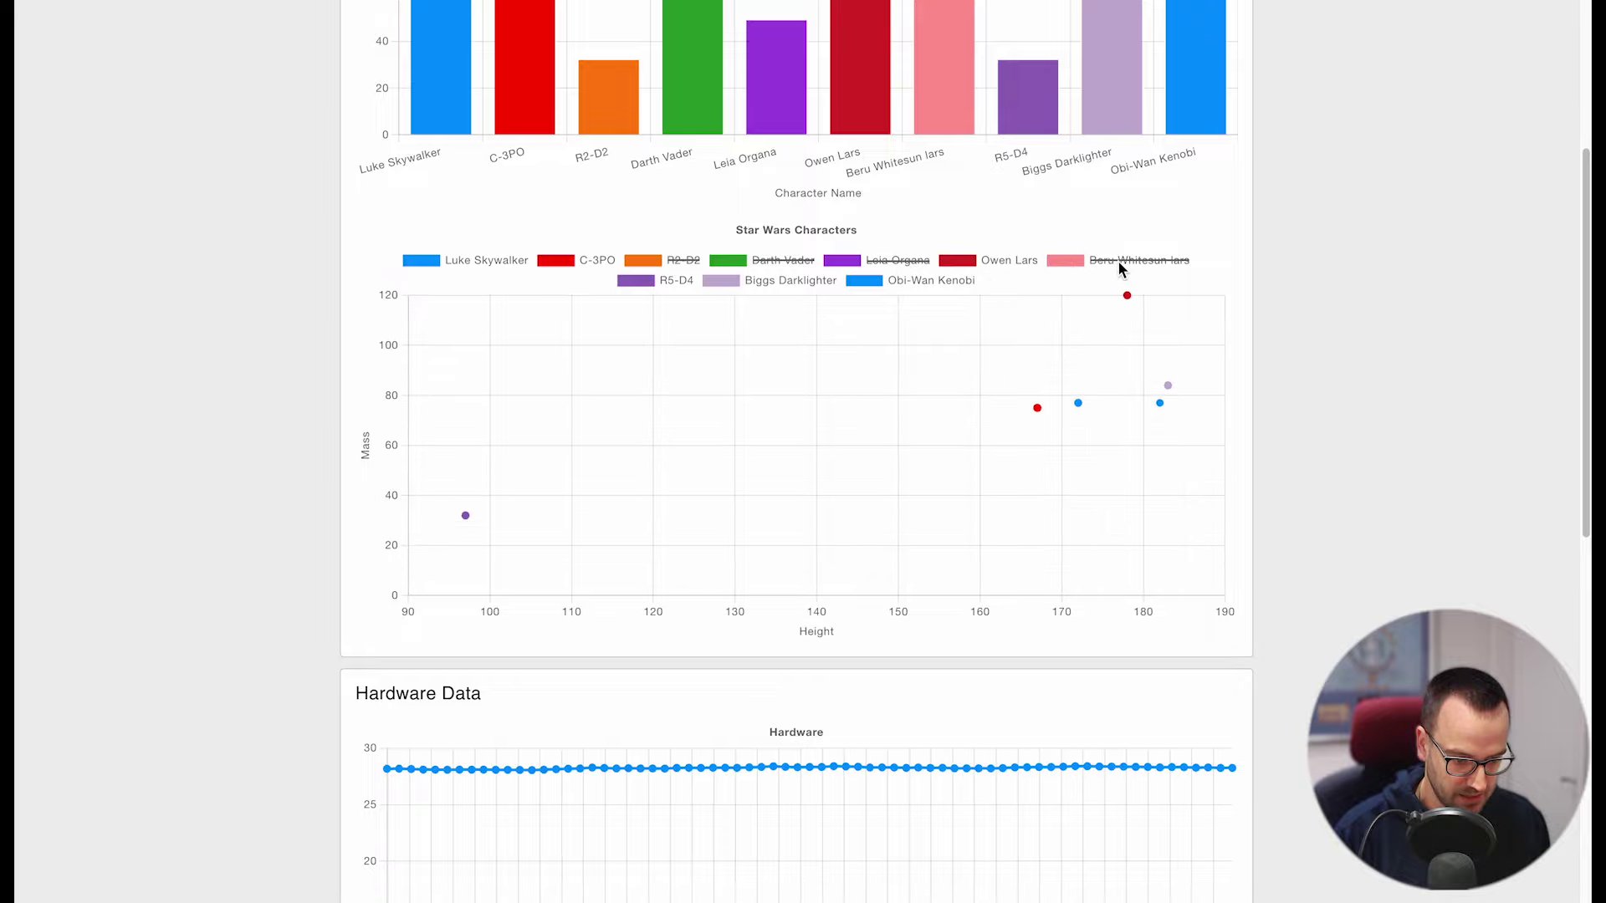
{"action": "left_click", "coordinate": [777, 261]}
{"action": "left_click", "coordinate": [688, 260]}
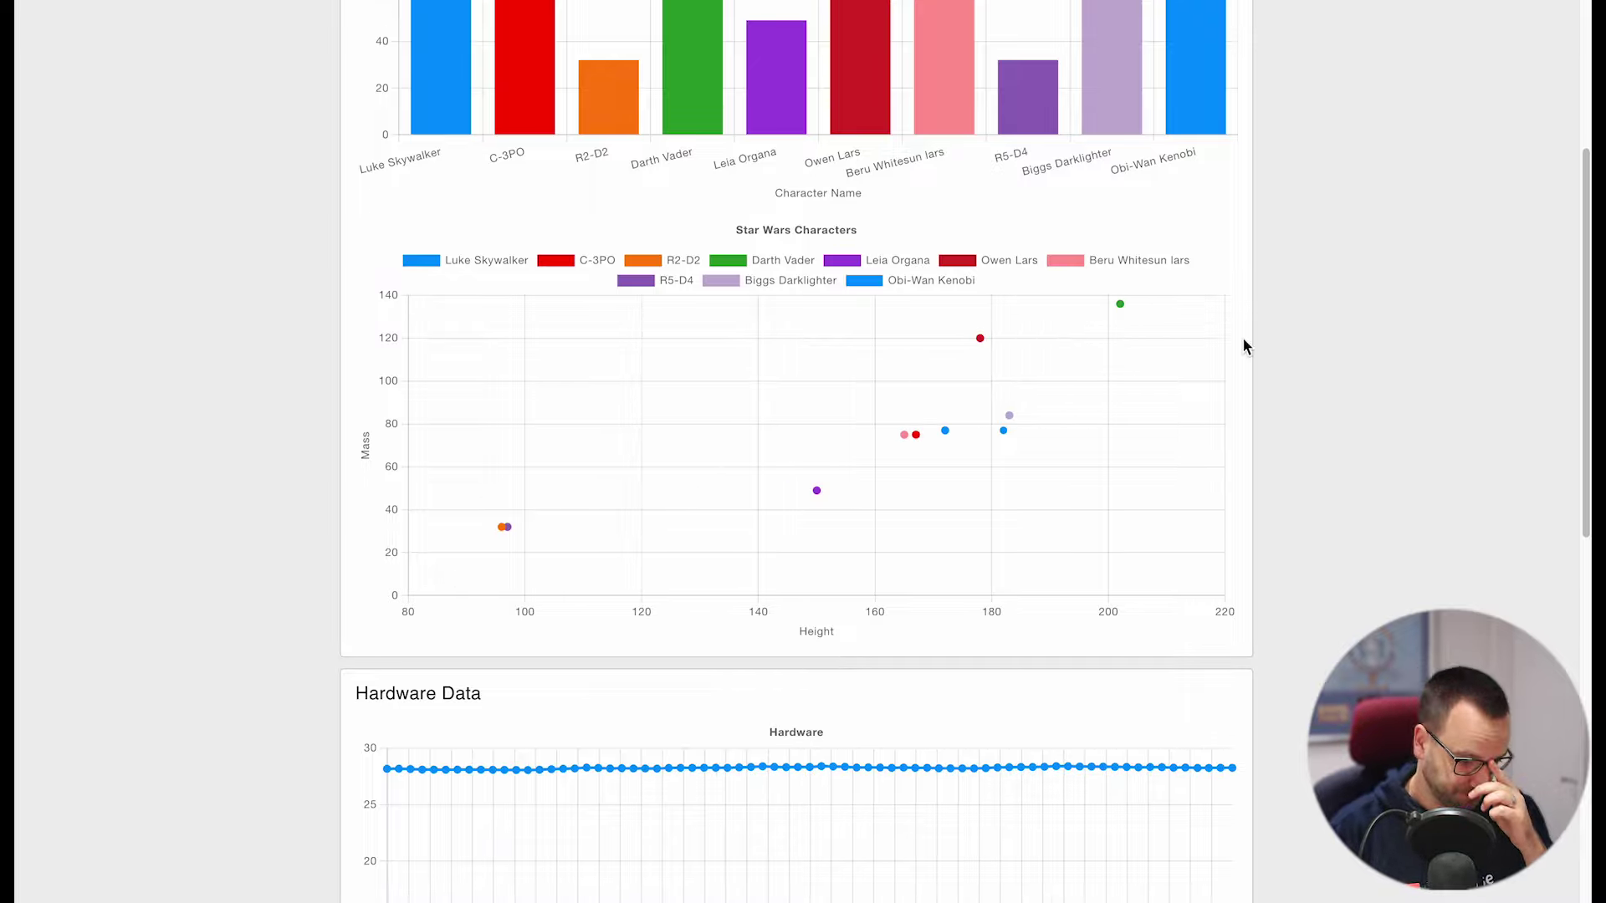
{"action": "scroll", "coordinate": [1259, 343], "scroll_direction": "up", "scroll_amount": 4}
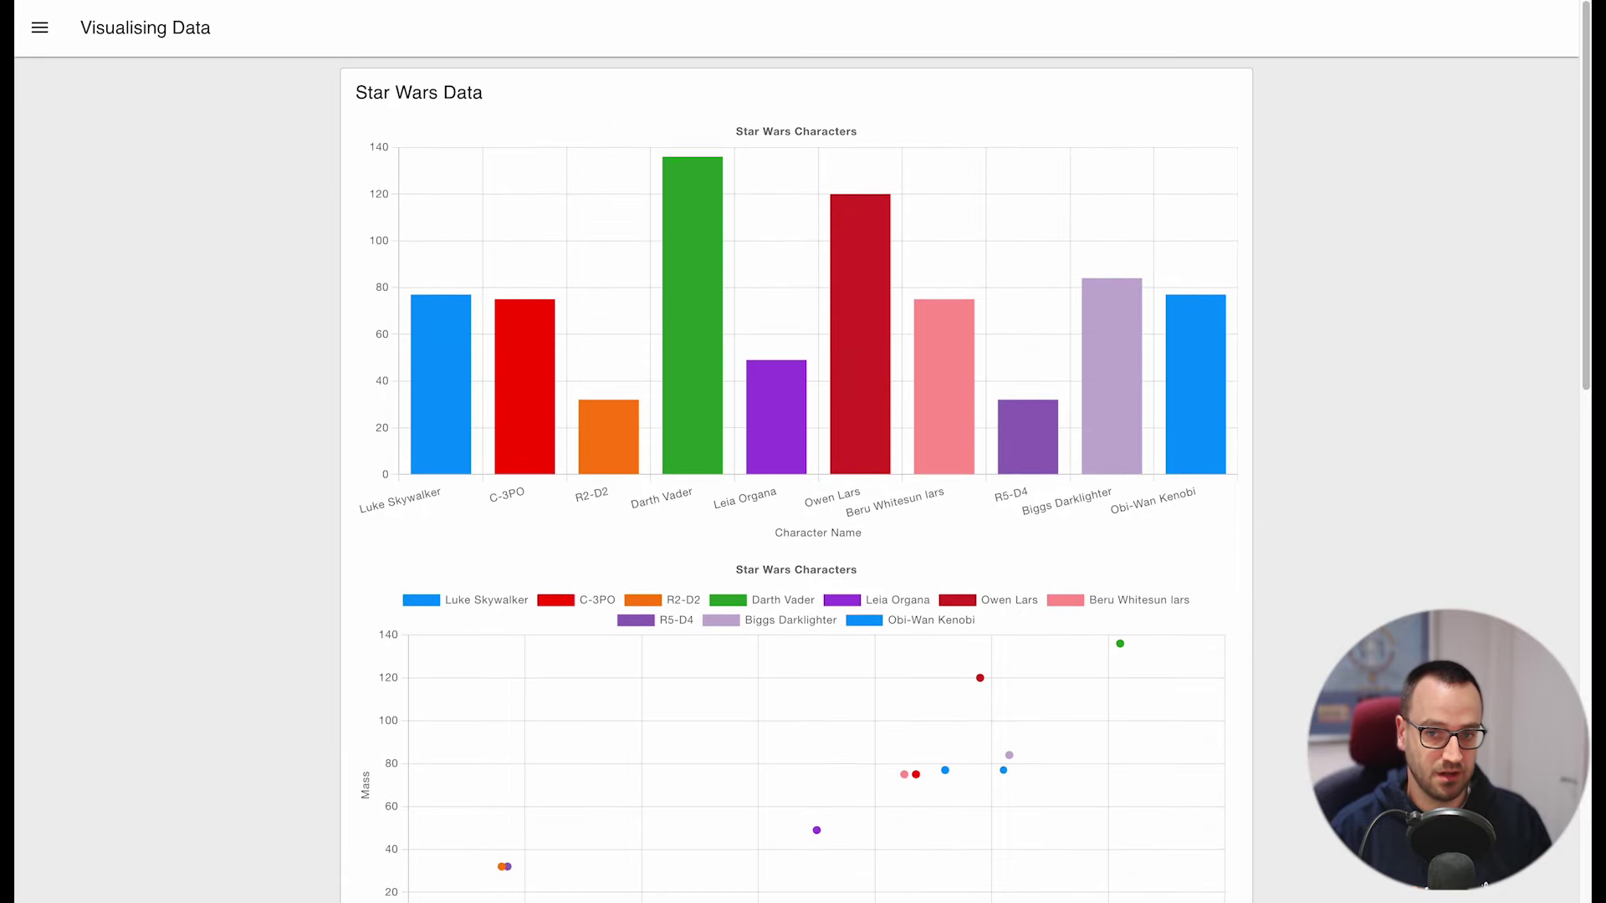
Back in the flow editor, move the Finance Data and Debug nodes below the Star Wars flow with space between them, clear the debug messages and deploy
{"action": "key", "text": "ctrl+Tab"}
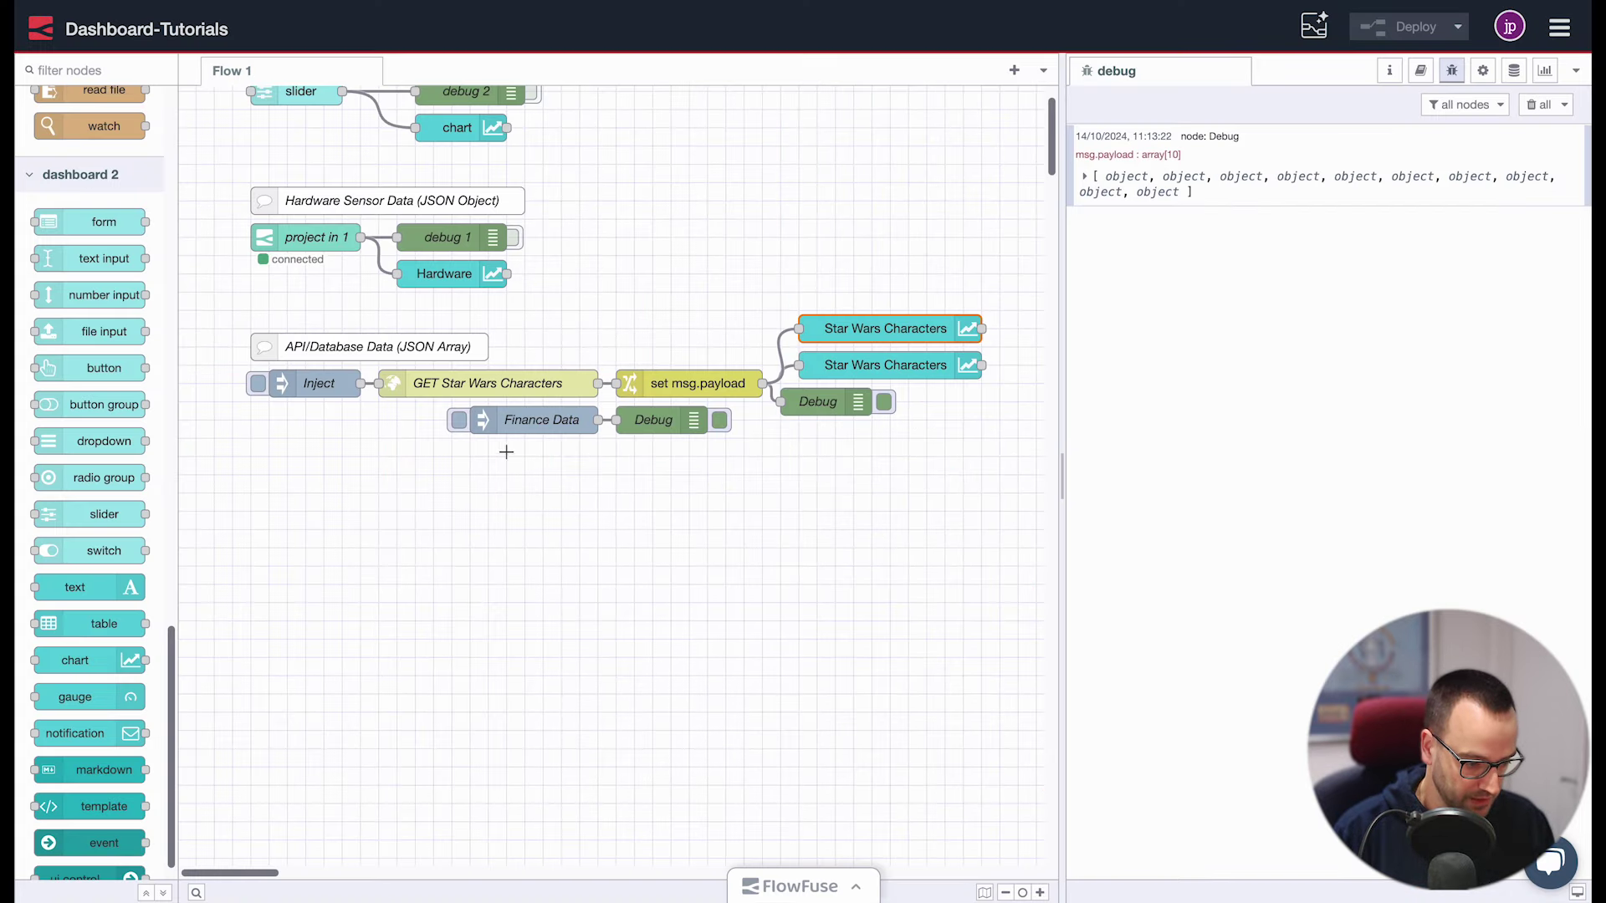
{"action": "left_click_drag", "start_coordinate": [713, 474], "coordinate": [323, 457]}
{"action": "left_click", "coordinate": [612, 617]}
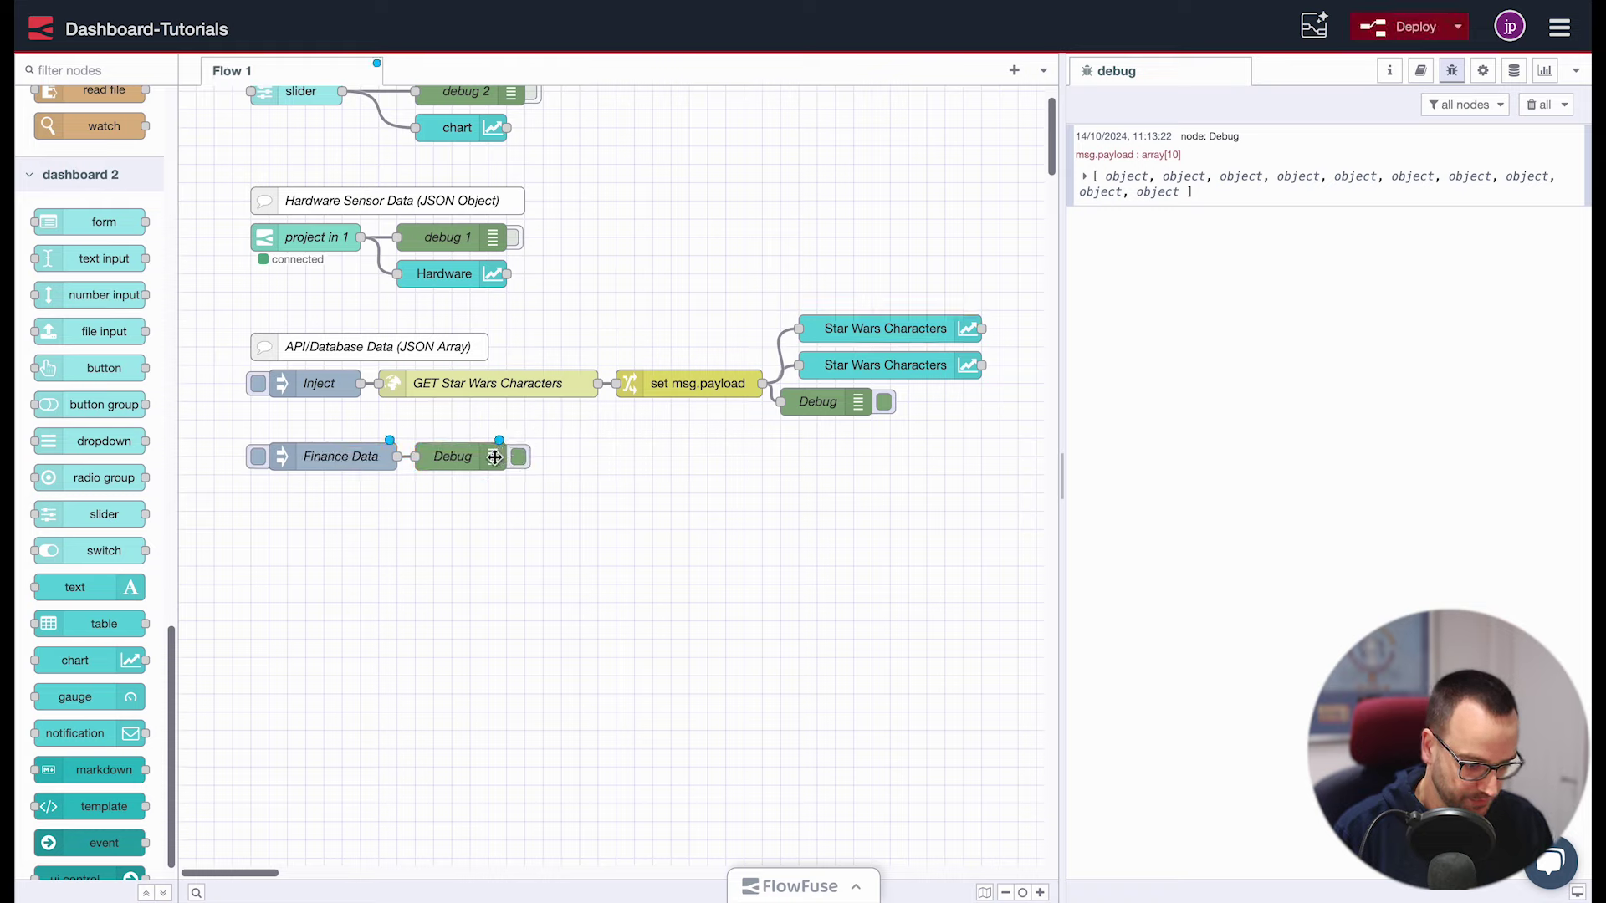
{"action": "left_click_drag", "start_coordinate": [494, 456], "coordinate": [586, 456]}
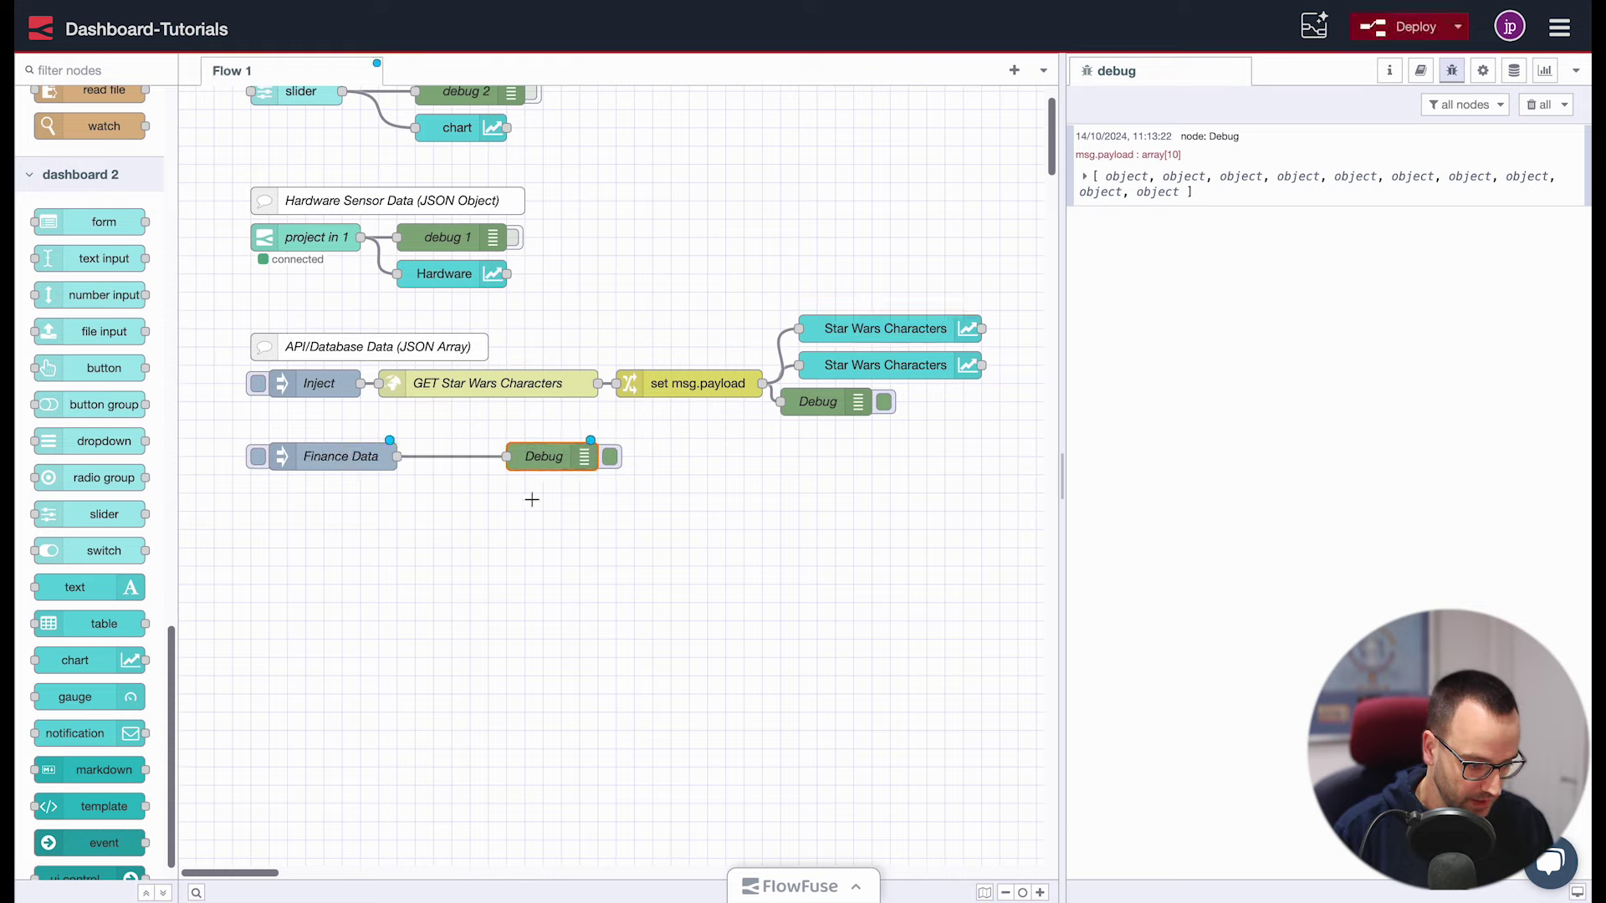
{"action": "left_click", "coordinate": [1531, 104]}
{"action": "left_click", "coordinate": [1407, 27]}
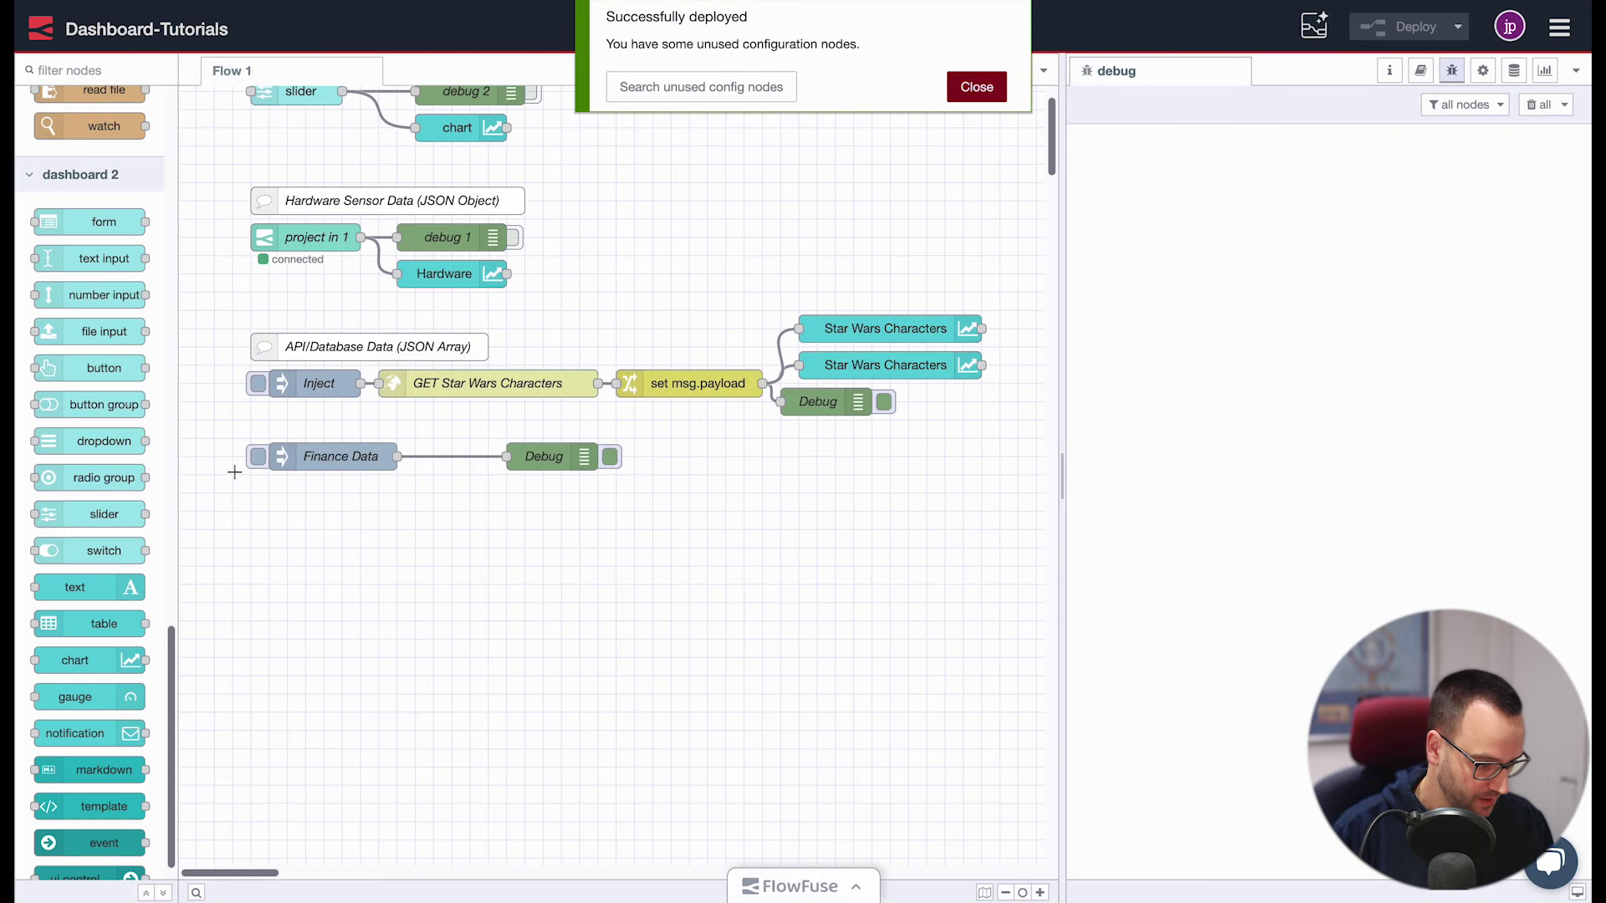
Trigger the Finance Data Inject node and expand the first object of its payload array in the debug output
{"action": "left_click", "coordinate": [257, 457]}
{"action": "left_click", "coordinate": [1142, 177]}
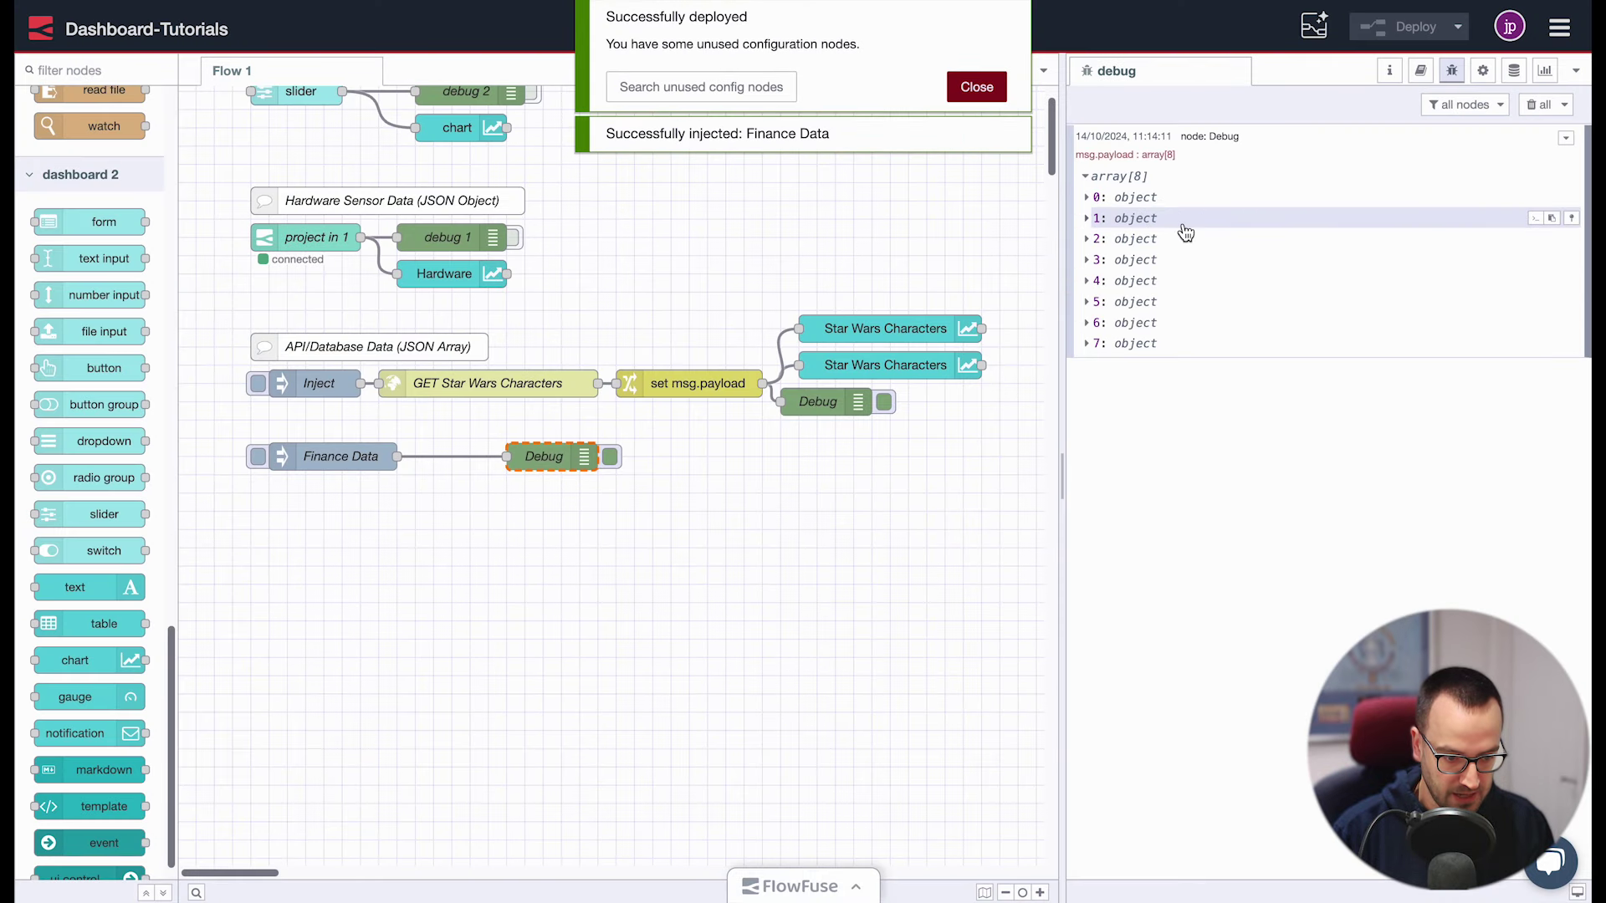
{"action": "left_click", "coordinate": [1129, 198]}
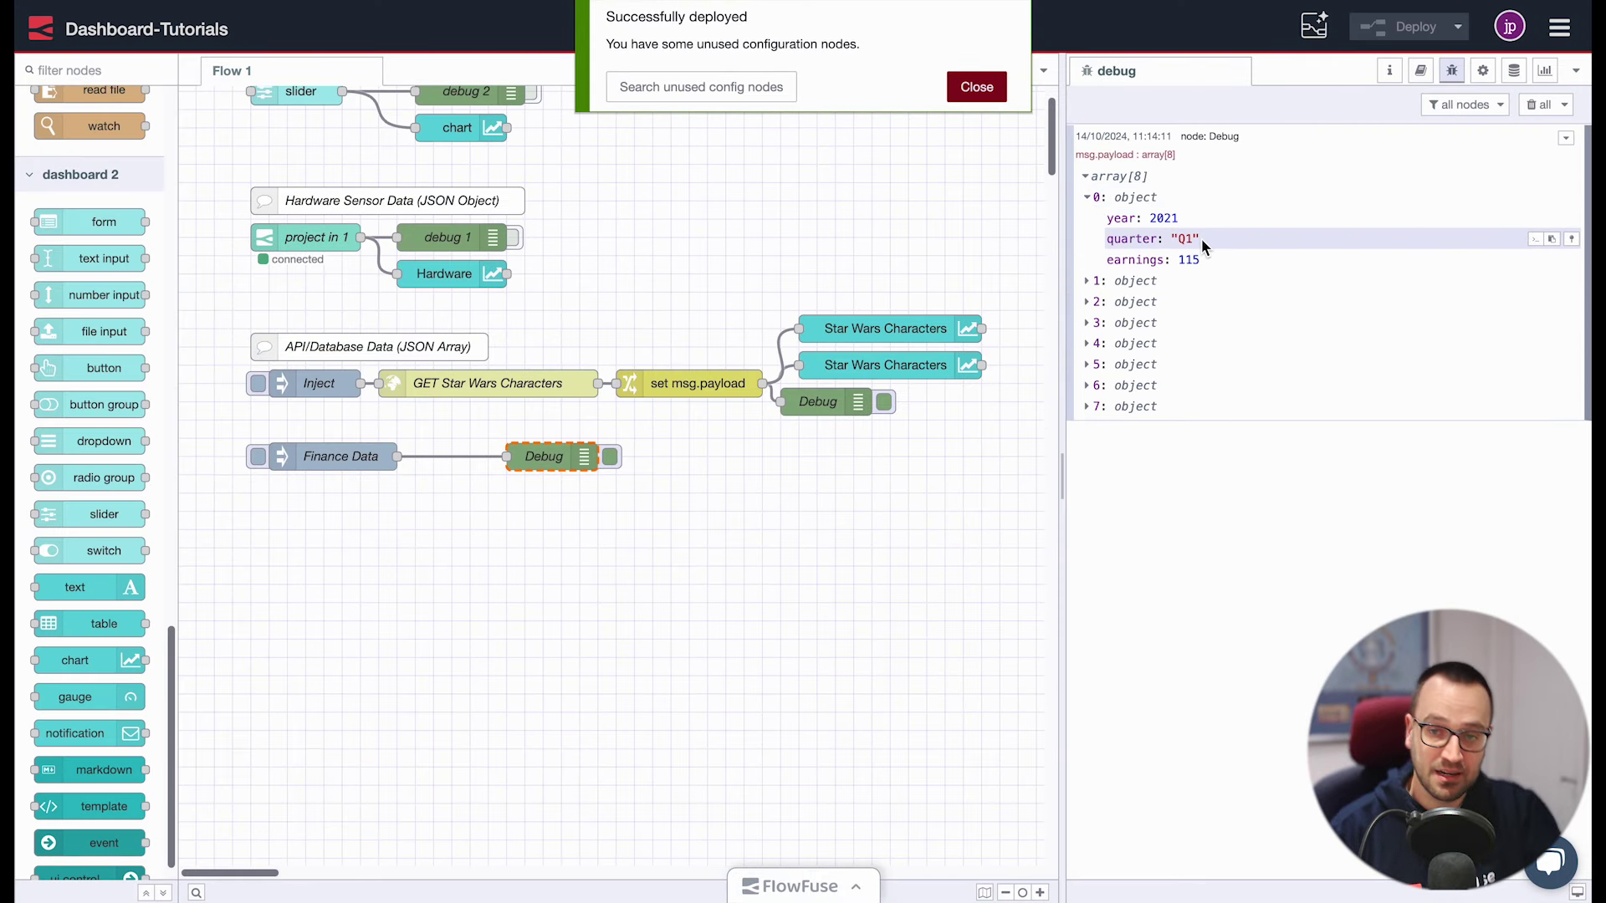
Add a chart node below the Finance Data flow's Debug node and set its type to Bar
{"action": "scroll", "coordinate": [72, 454], "scroll_direction": "down", "scroll_amount": 1}
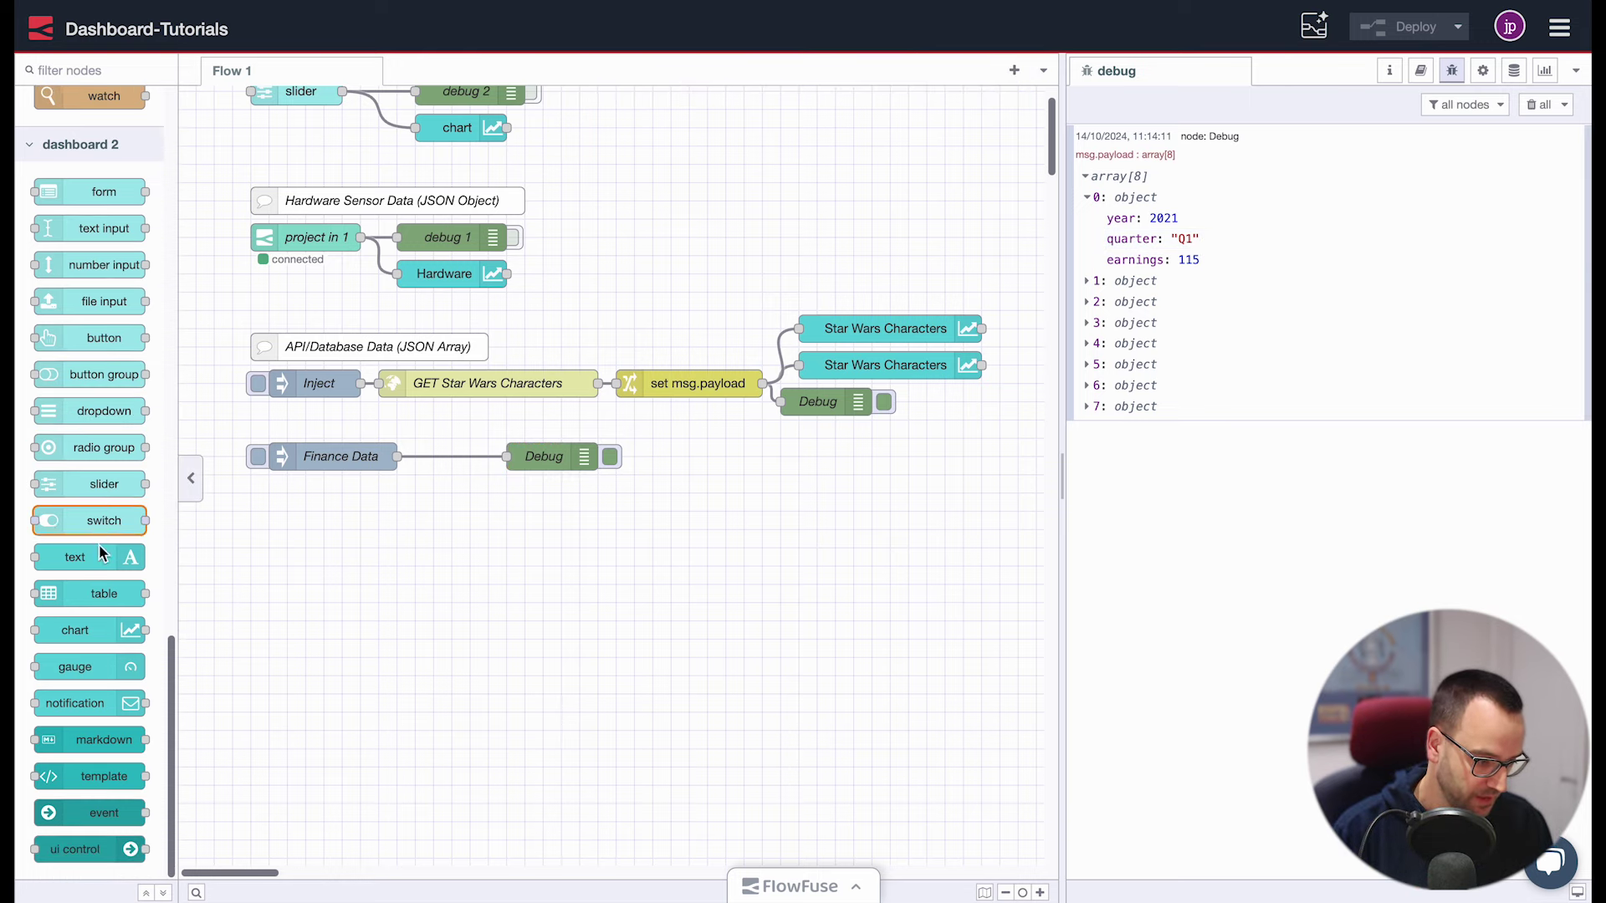
{"action": "left_click_drag", "start_coordinate": [80, 631], "coordinate": [577, 504]}
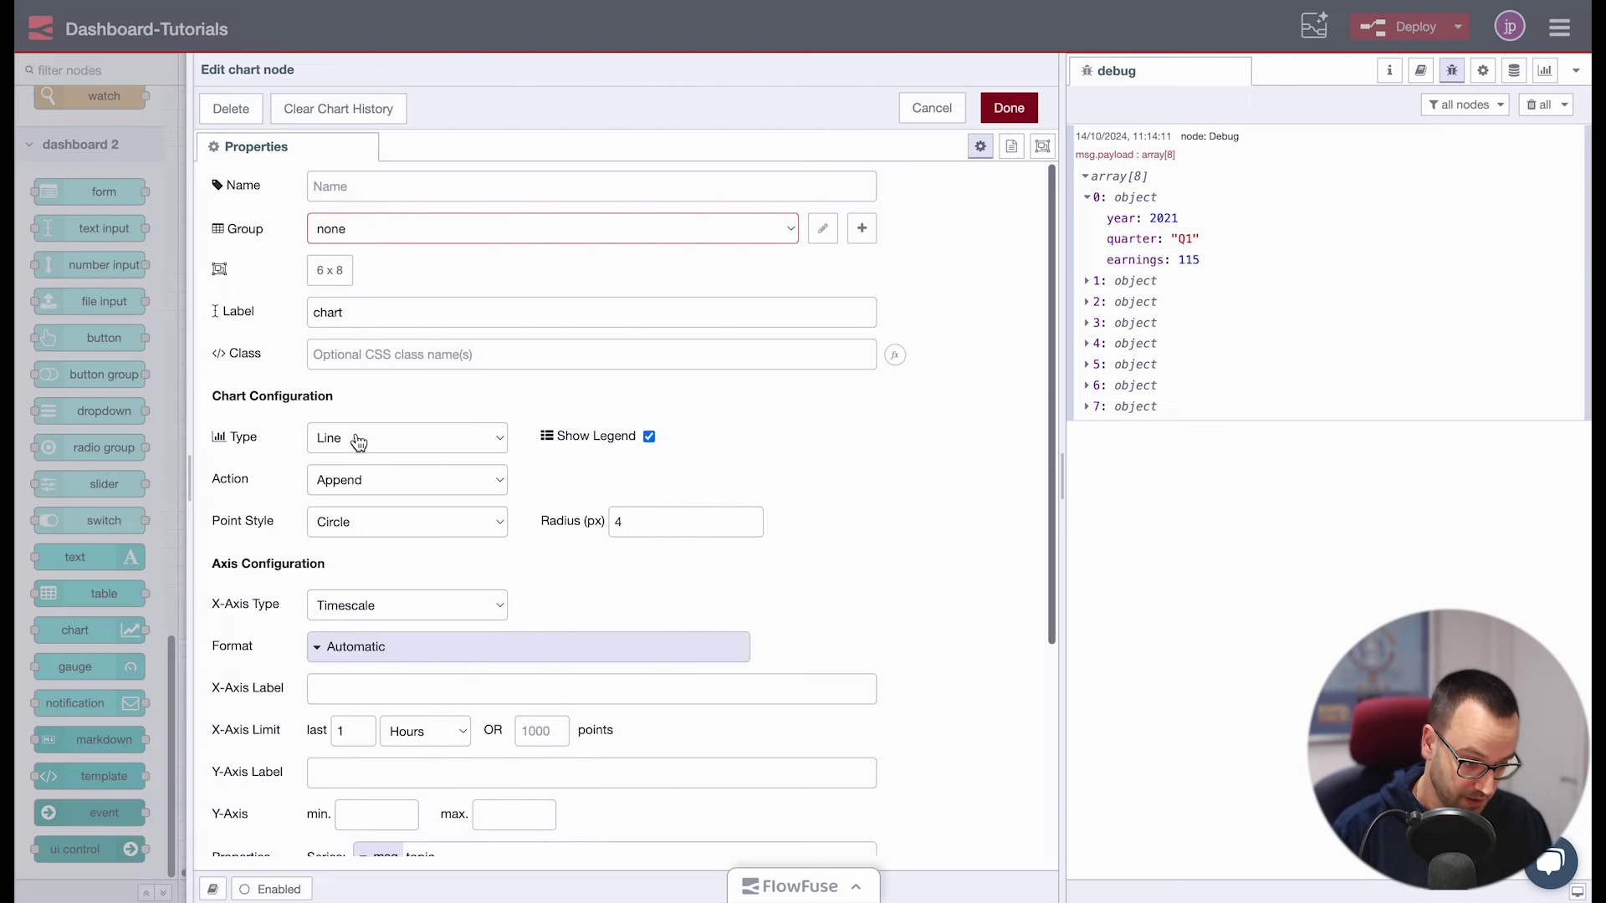
{"action": "left_click", "coordinate": [358, 442]}
{"action": "left_click", "coordinate": [393, 458]}
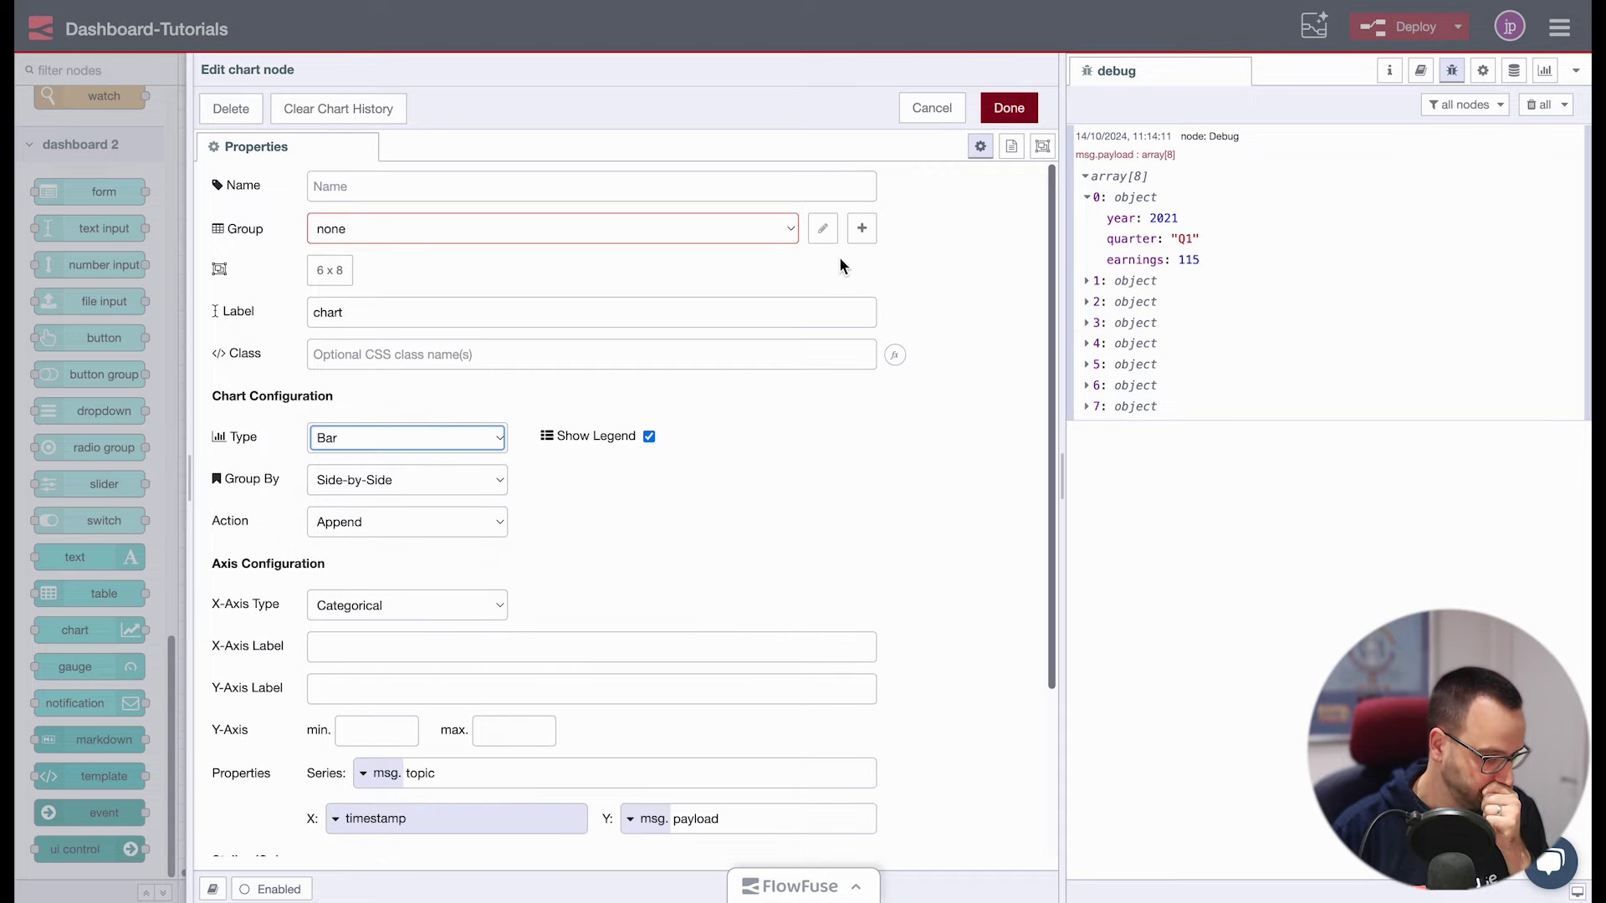
Create a dashboard group named Finance Data on the Visualising Data page for the new chart
{"action": "left_click", "coordinate": [863, 230]}
{"action": "left_click", "coordinate": [853, 231]}
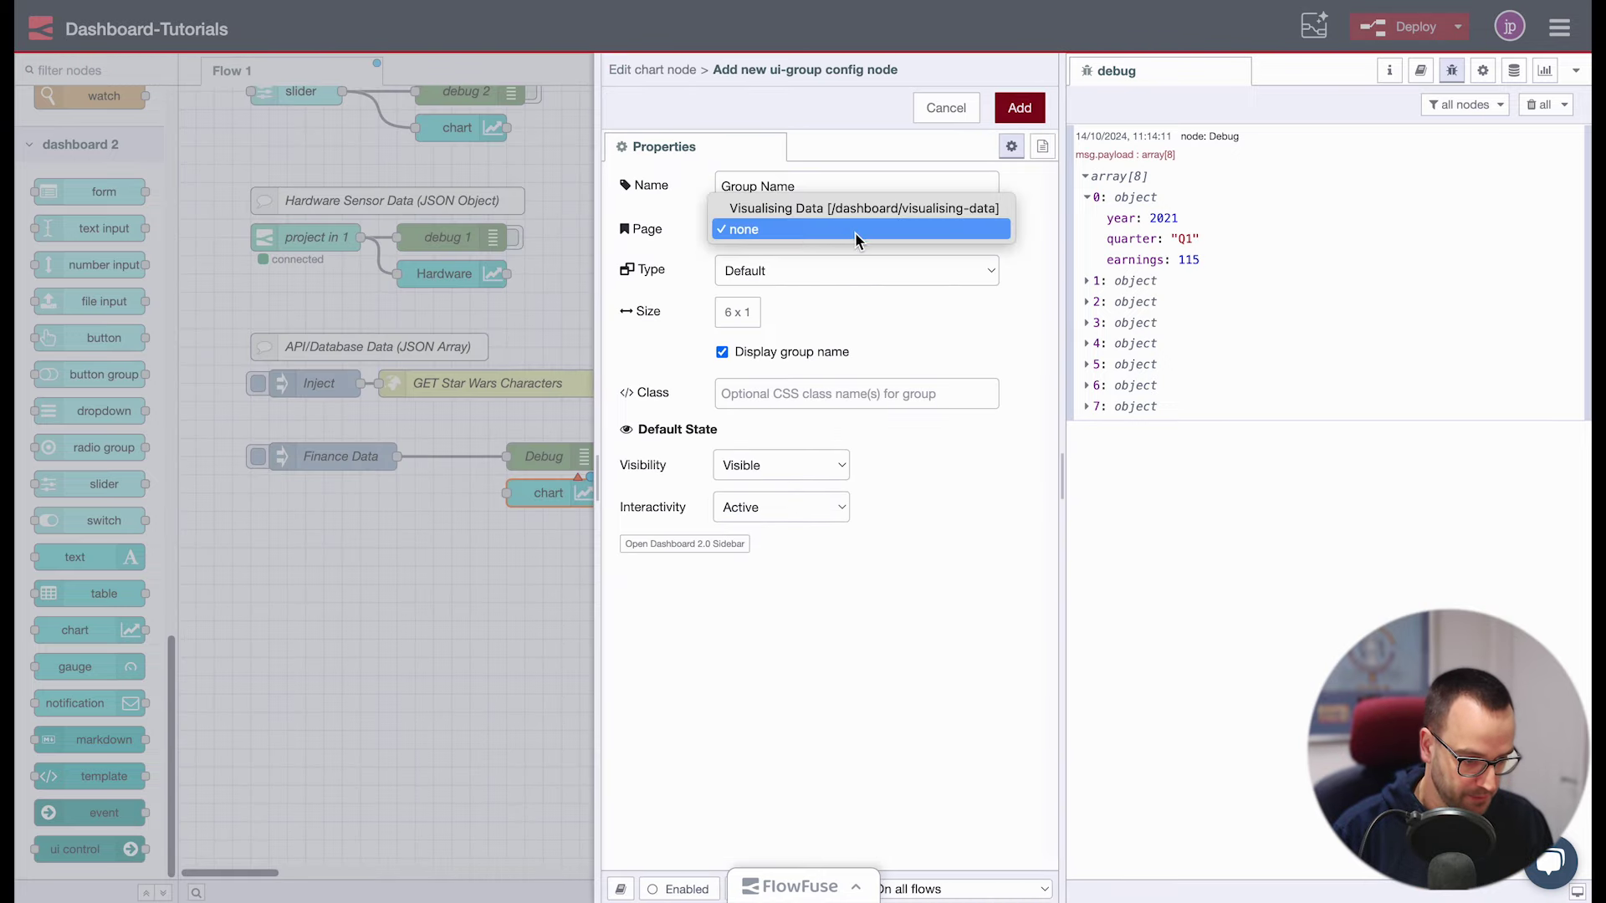
{"action": "left_click", "coordinate": [830, 207]}
{"action": "left_click_drag", "start_coordinate": [805, 186], "coordinate": [688, 180]}
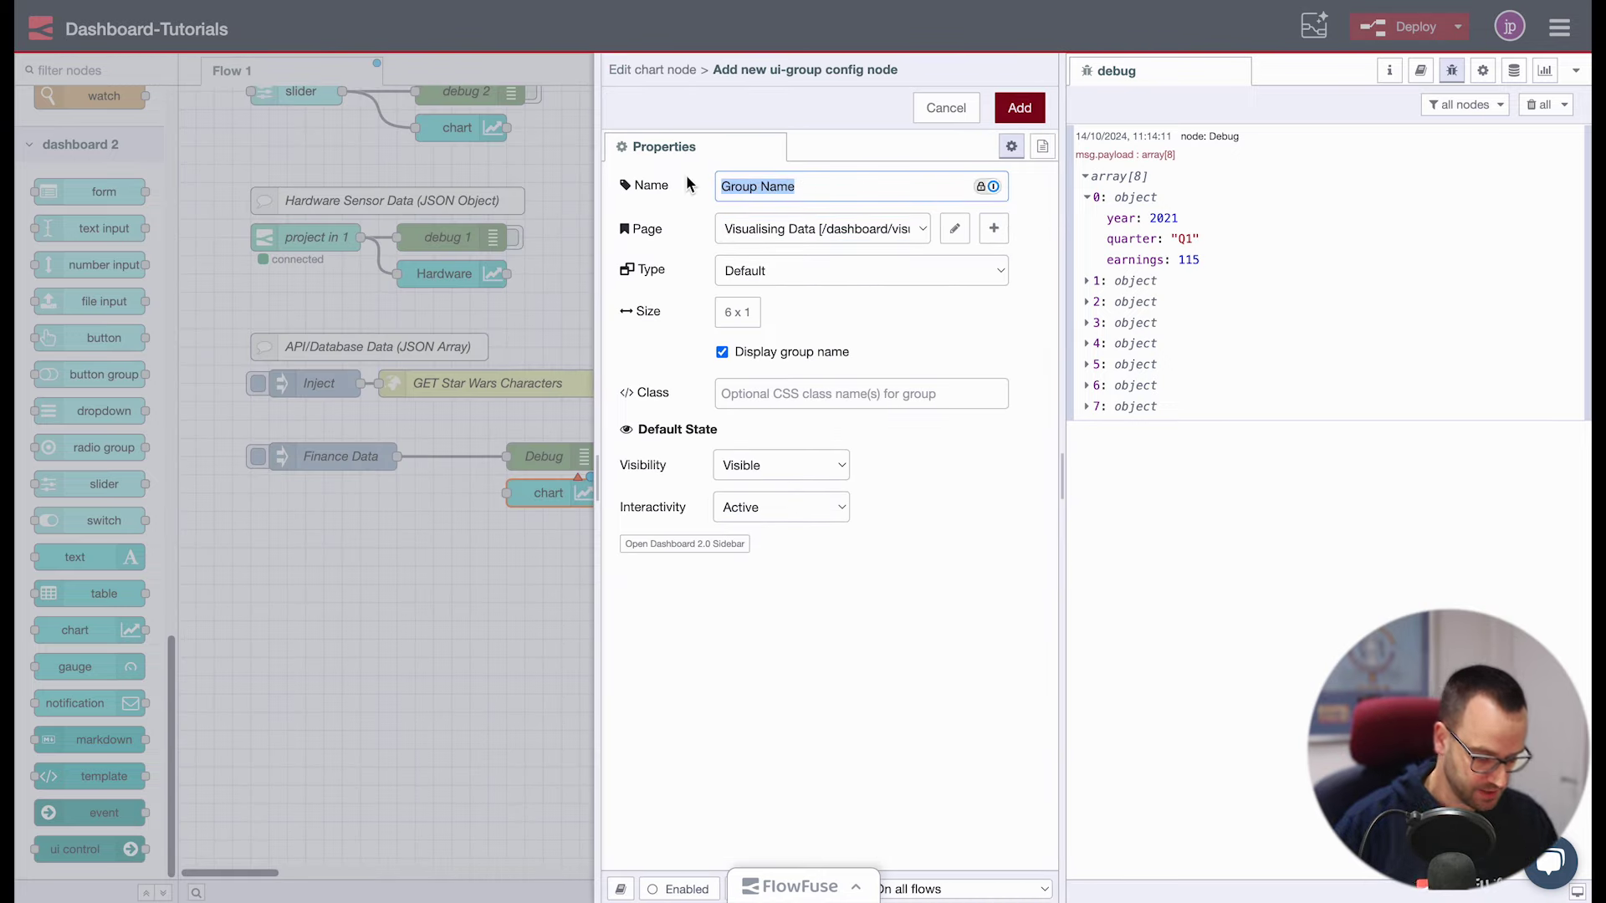
{"action": "type", "text": "Finance Data"}
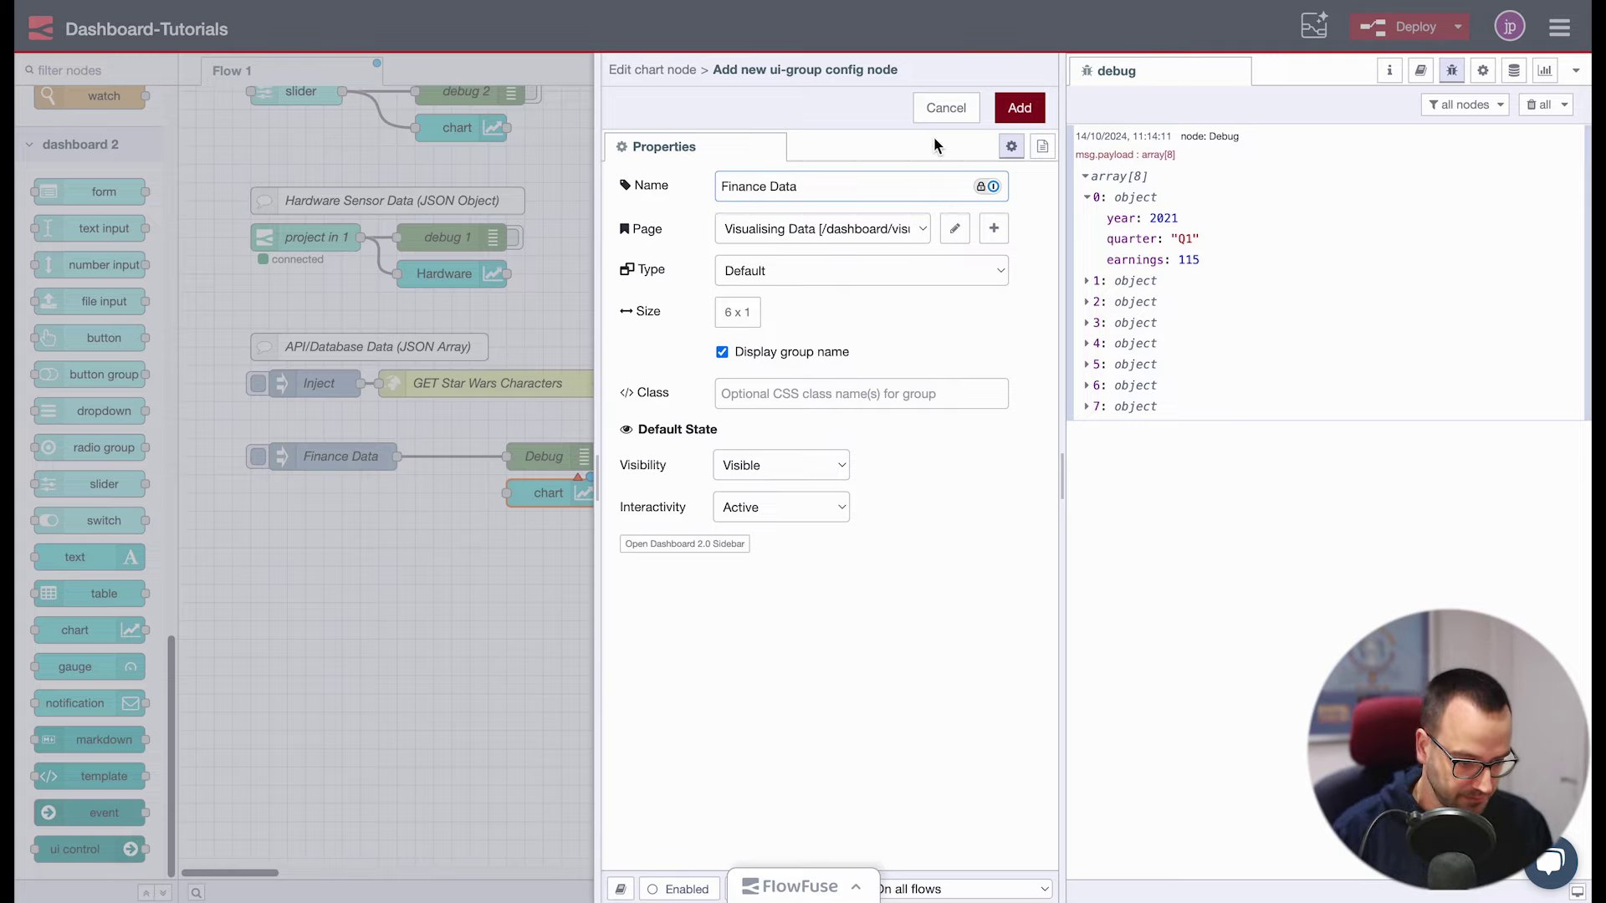
{"action": "left_click", "coordinate": [1019, 109]}
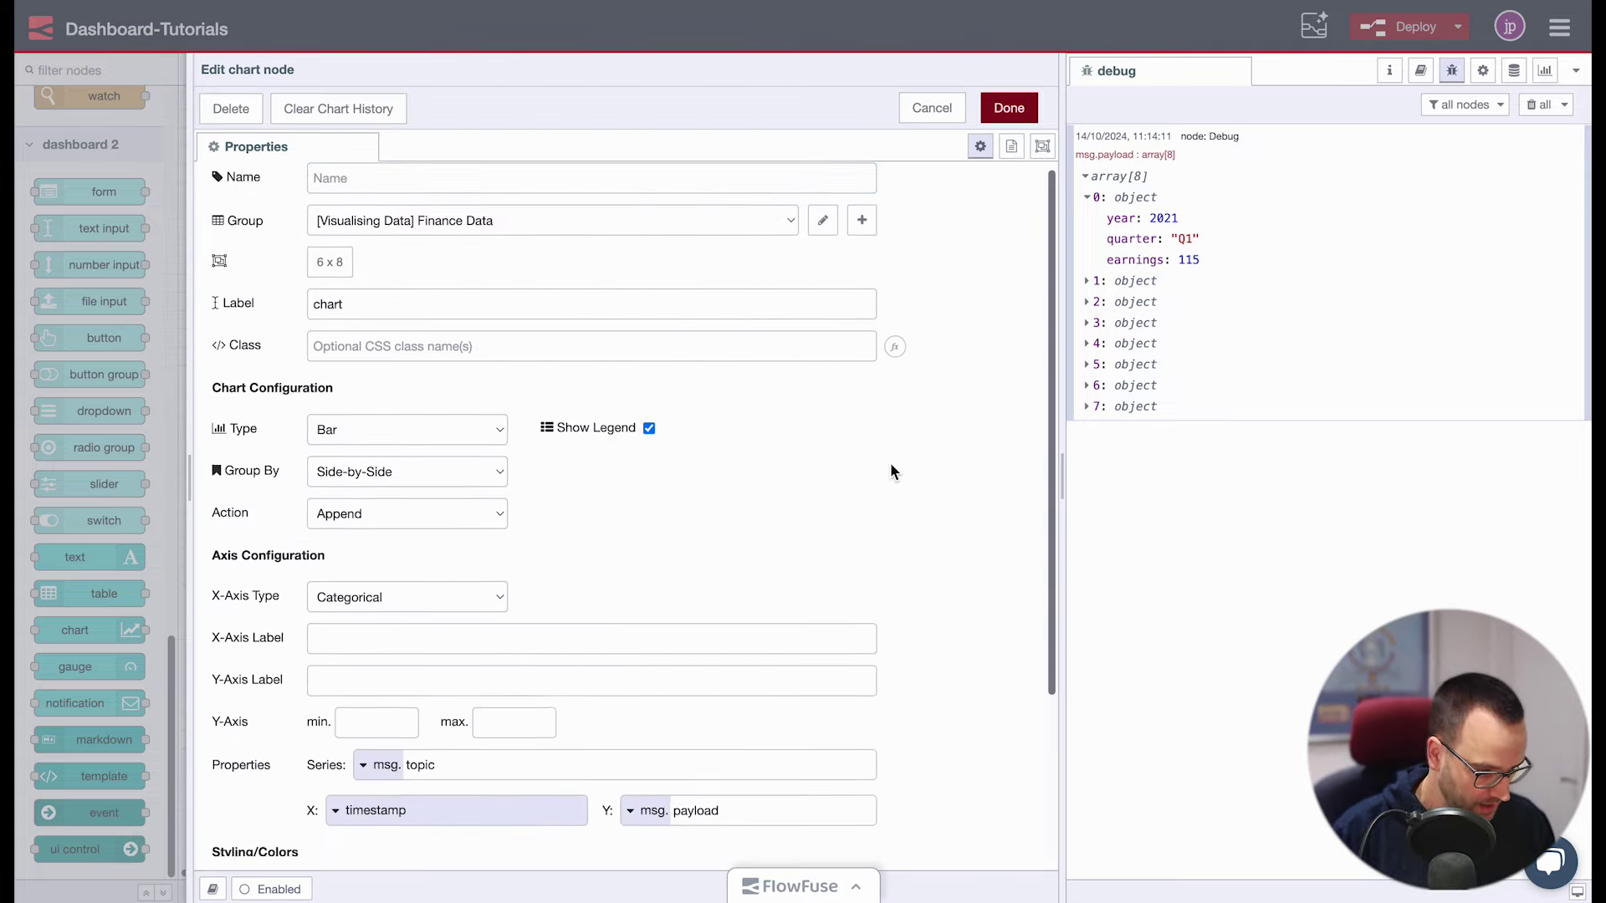
Map the bar chart's X property to the key quarter and its Y property to the key earnings
{"action": "scroll", "coordinate": [890, 466], "scroll_direction": "down", "scroll_amount": 2}
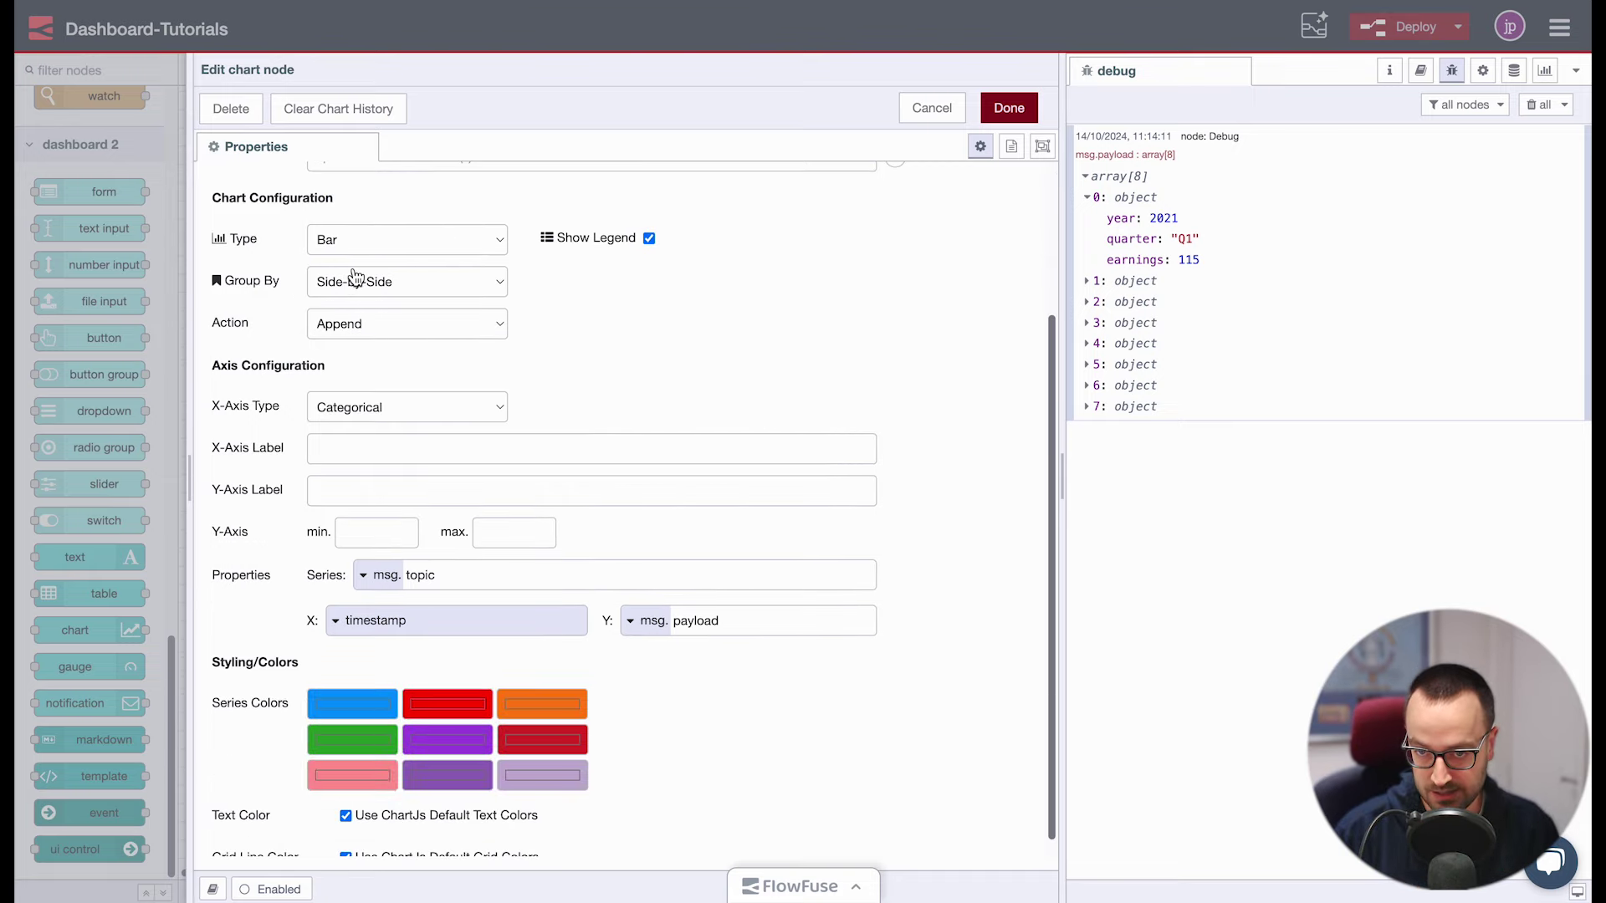
{"action": "scroll", "coordinate": [699, 396], "scroll_direction": "down", "scroll_amount": 1}
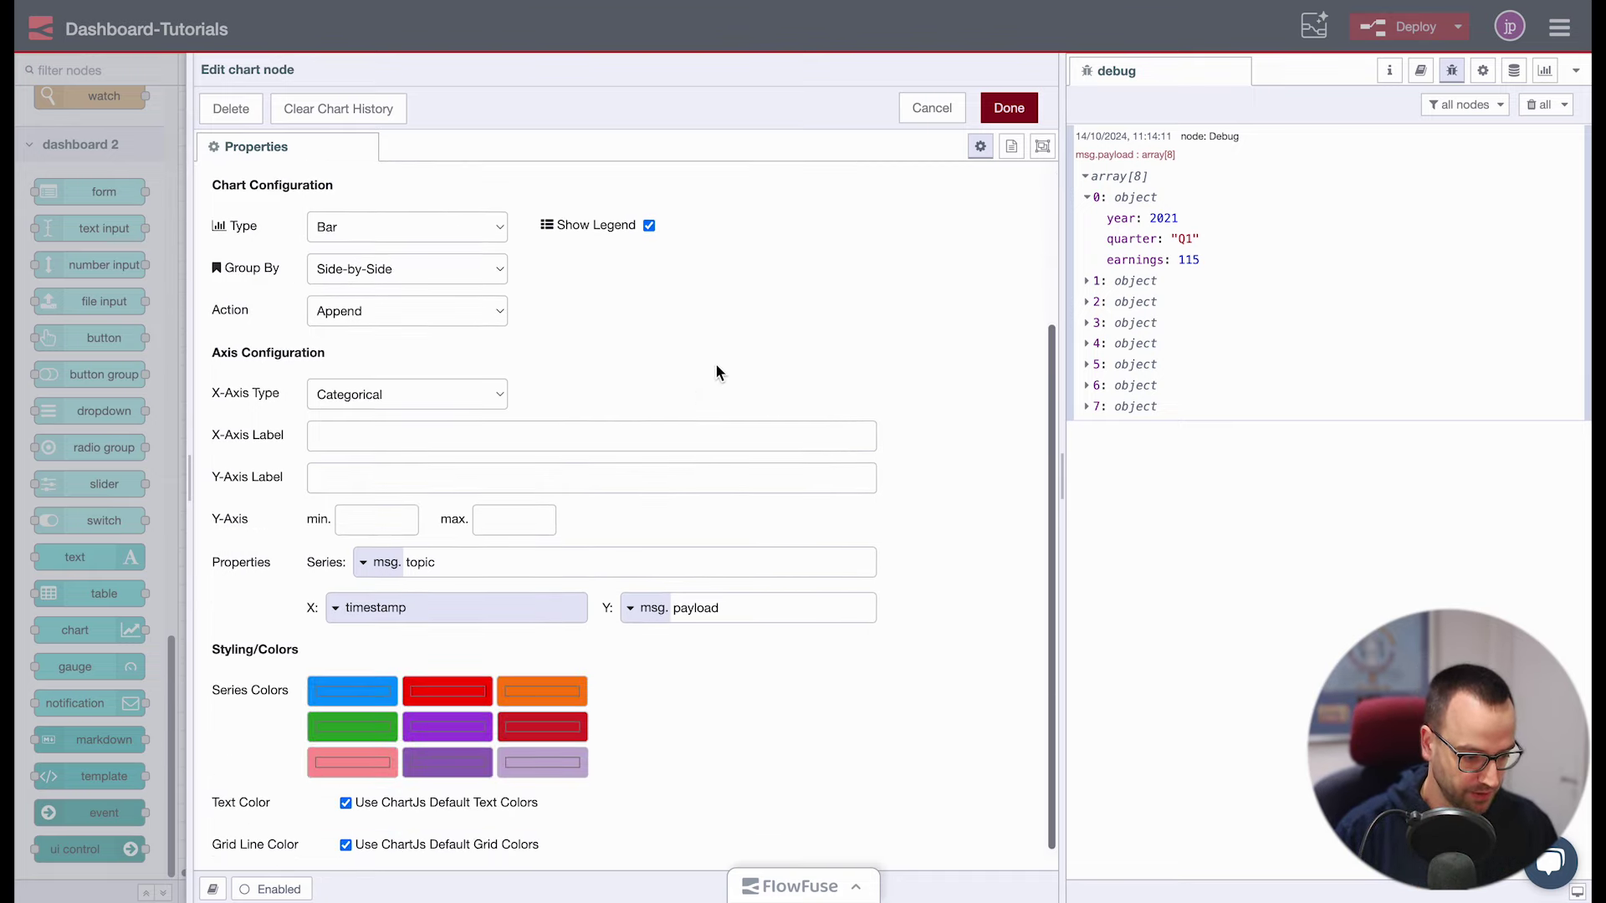
{"action": "scroll", "coordinate": [519, 435], "scroll_direction": "down", "scroll_amount": 1}
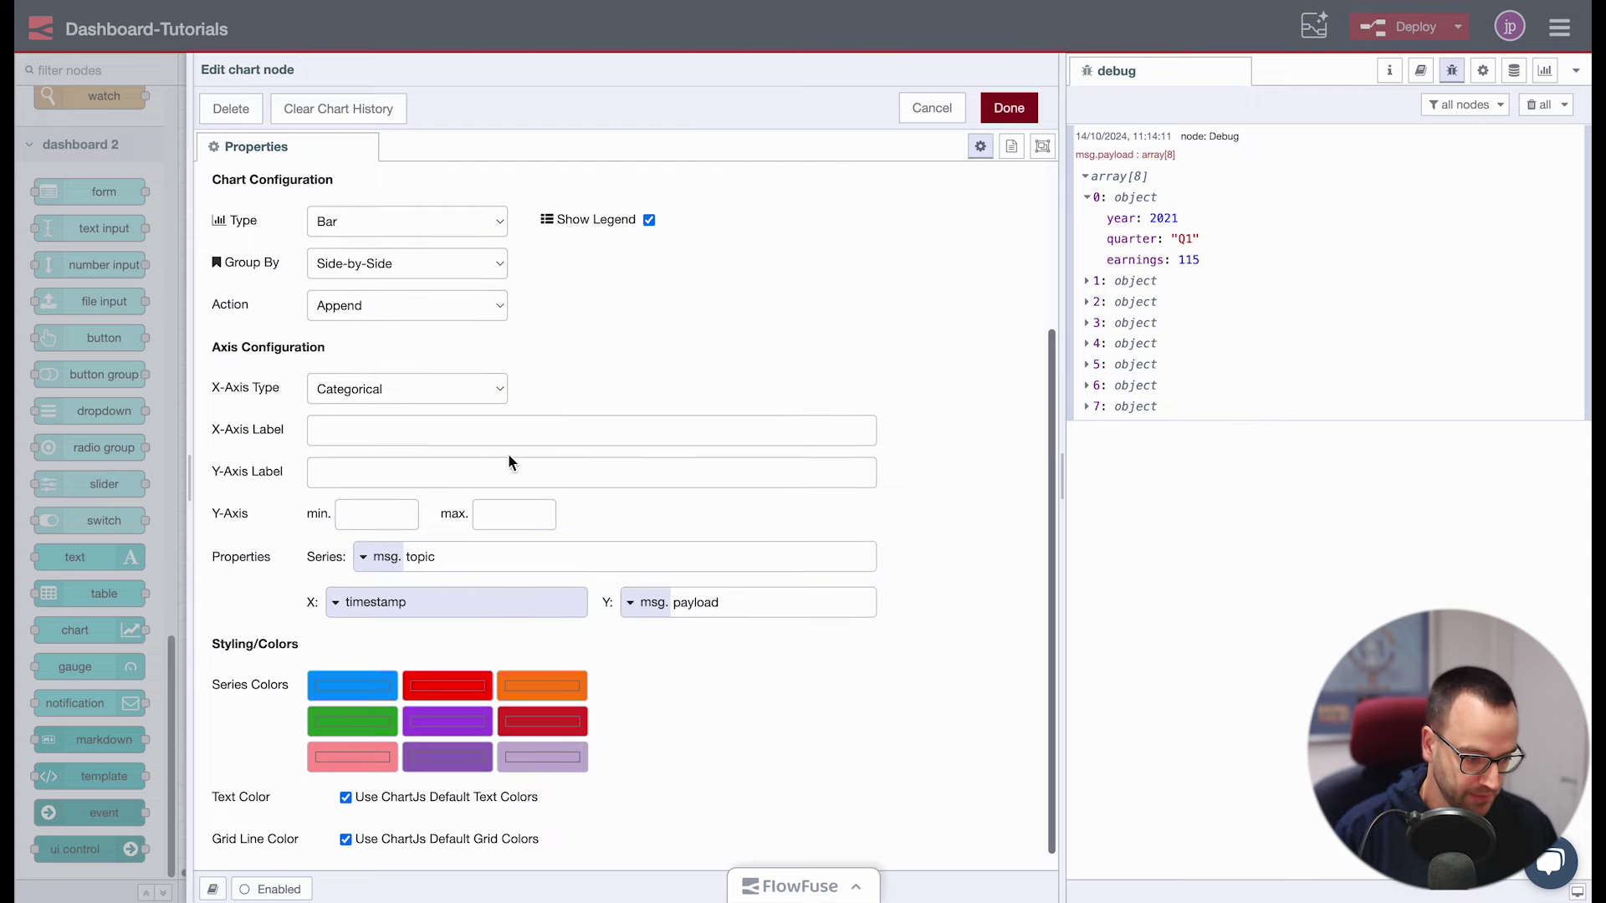
{"action": "left_click", "coordinate": [420, 604]}
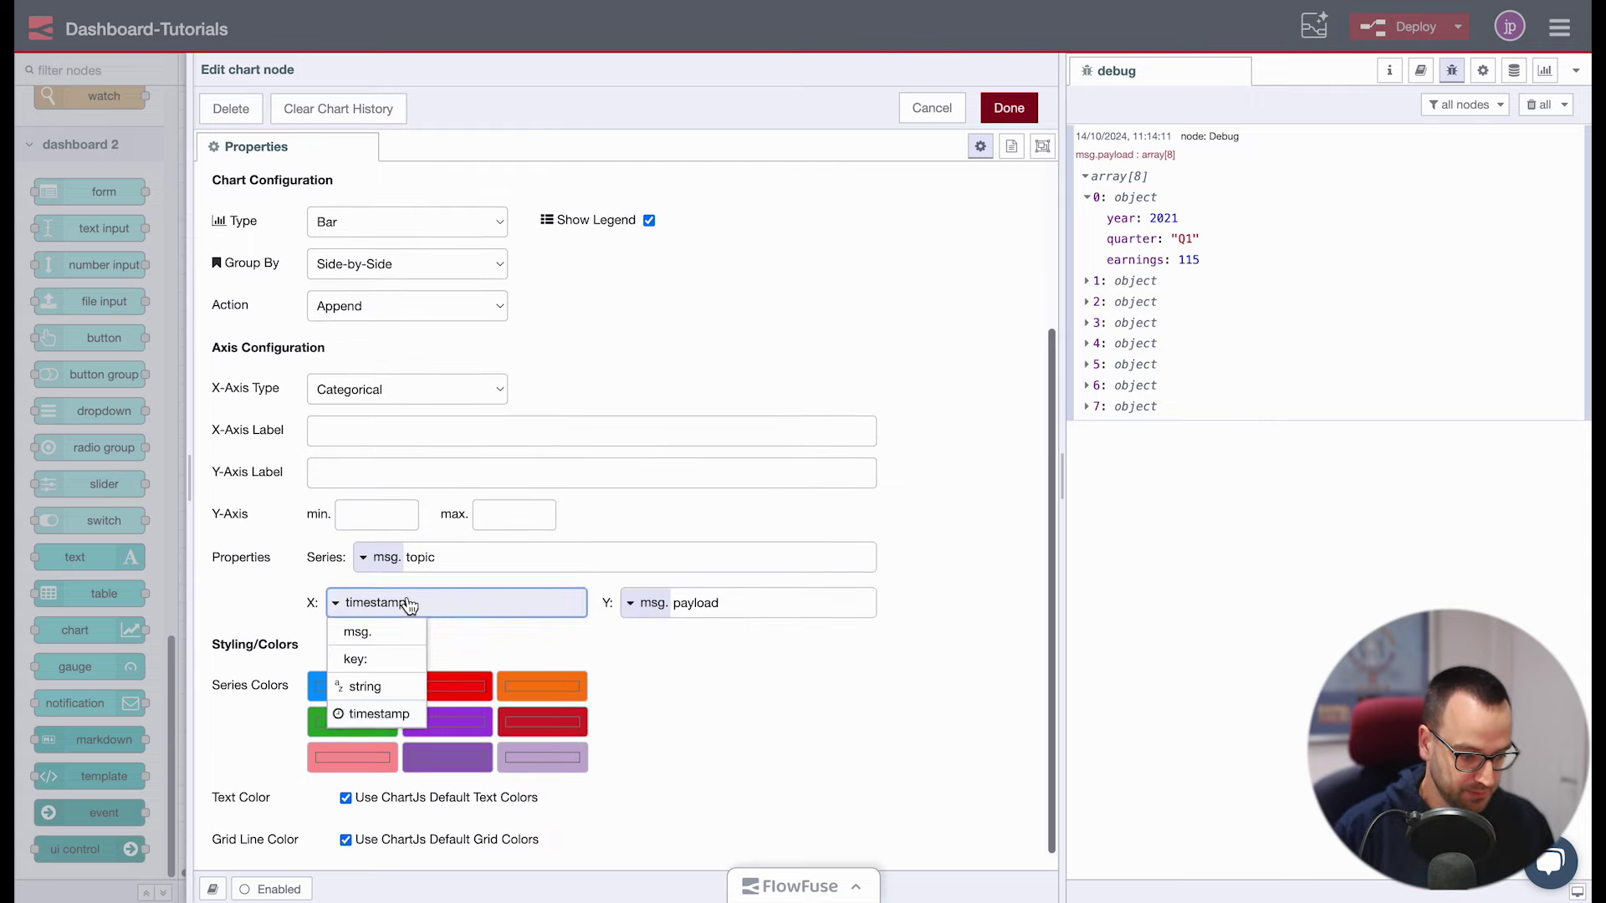
{"action": "left_click", "coordinate": [390, 665]}
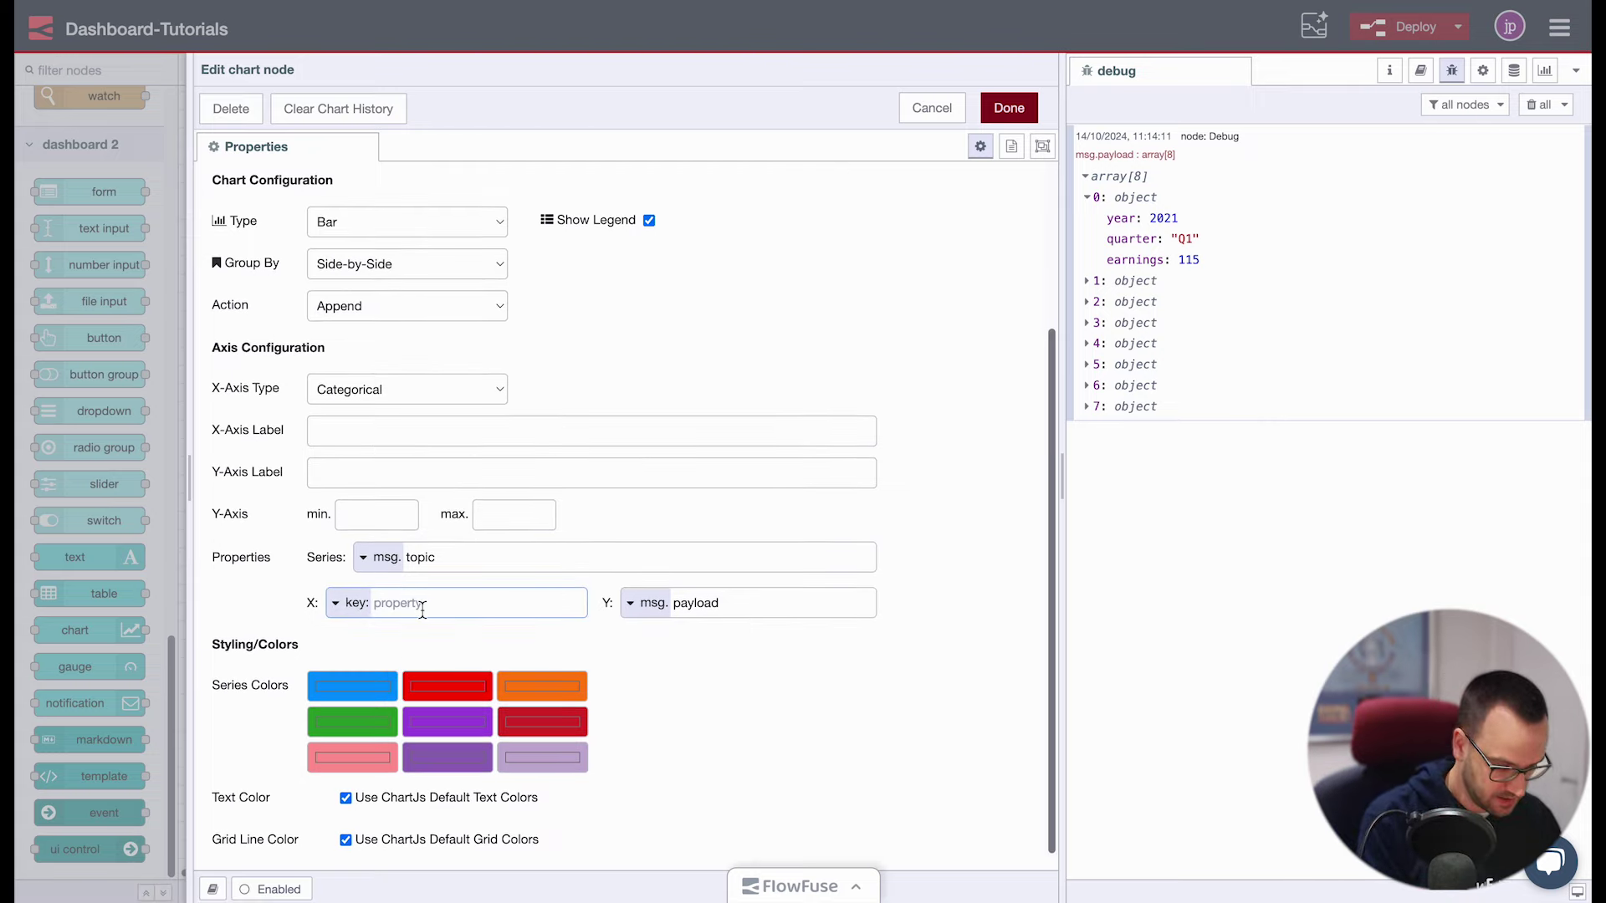
{"action": "type", "text": "year"}
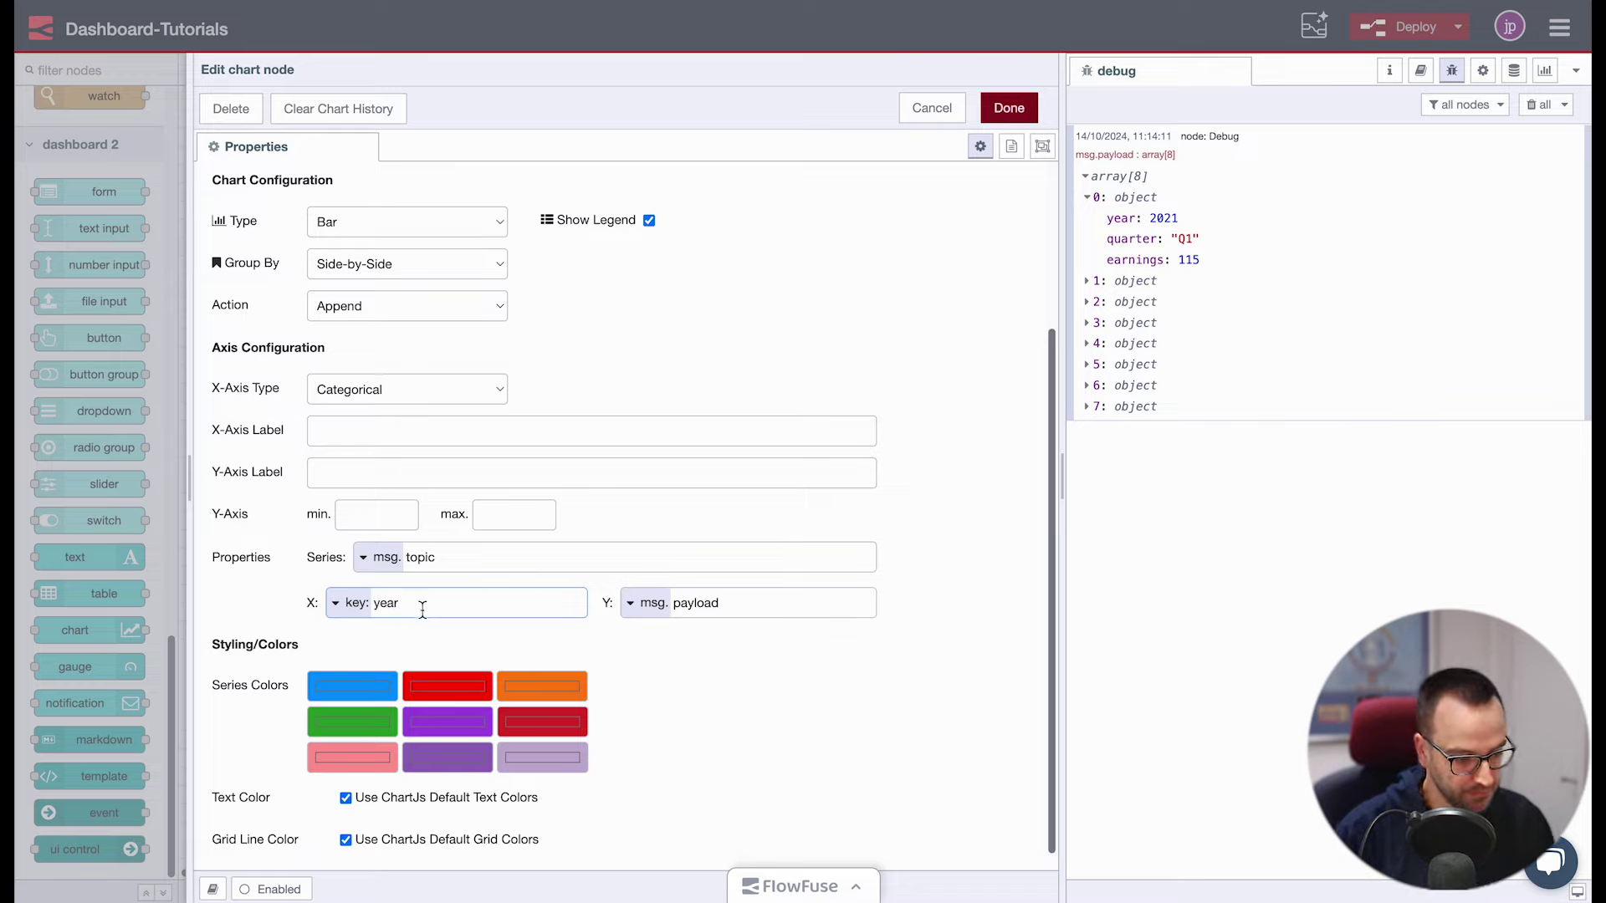
{"action": "left_click_drag", "start_coordinate": [422, 609], "coordinate": [375, 621]}
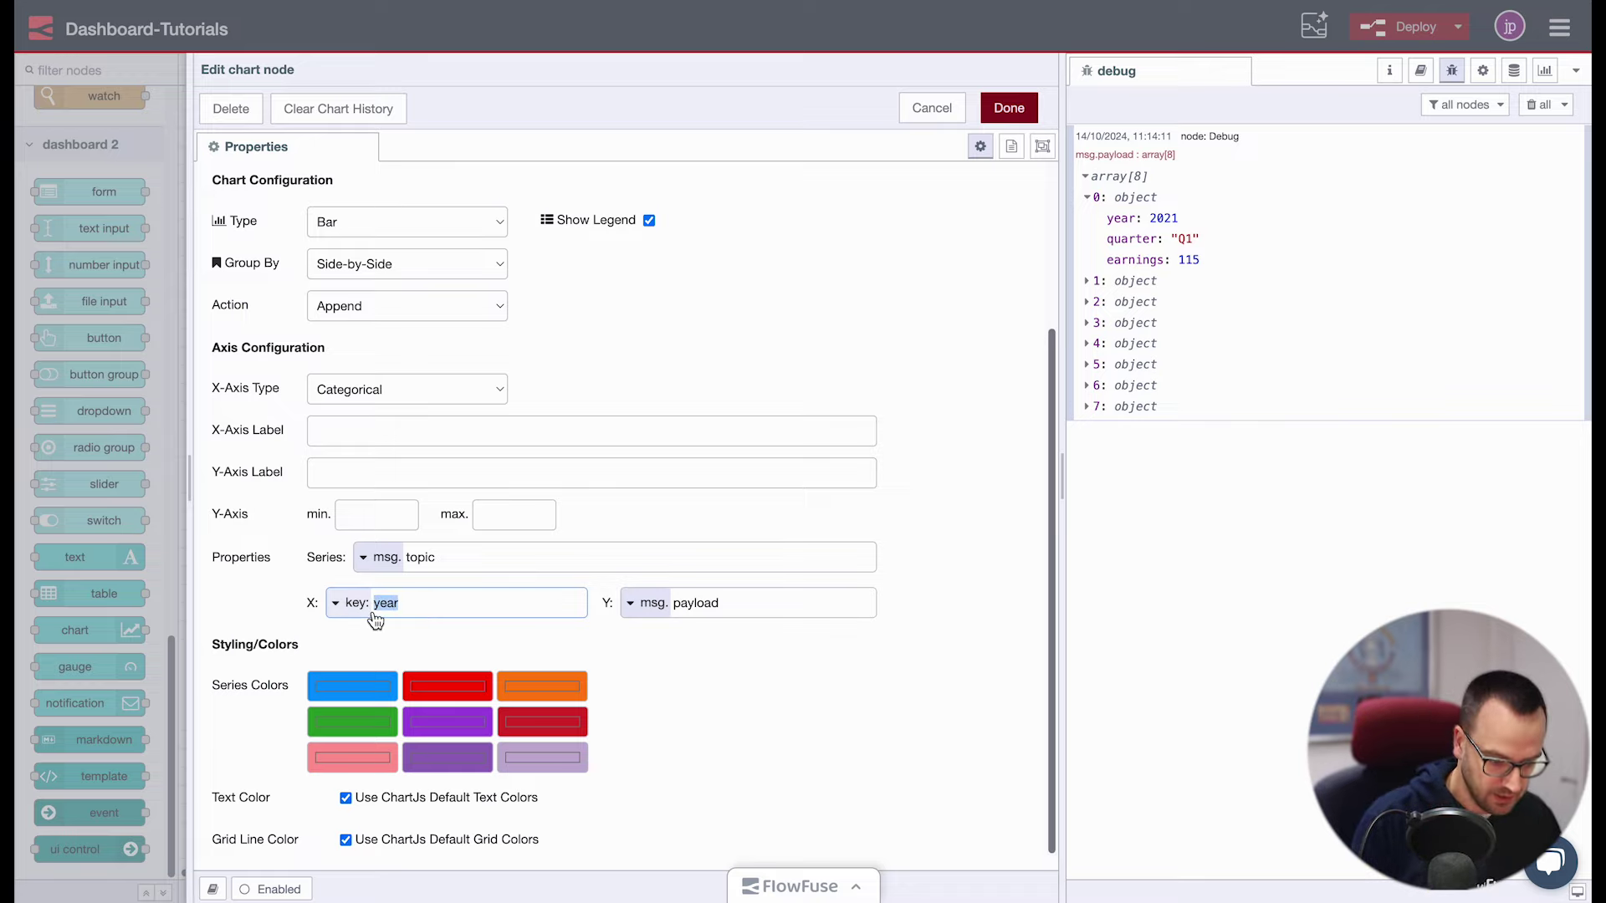
{"action": "type", "text": "quarter"}
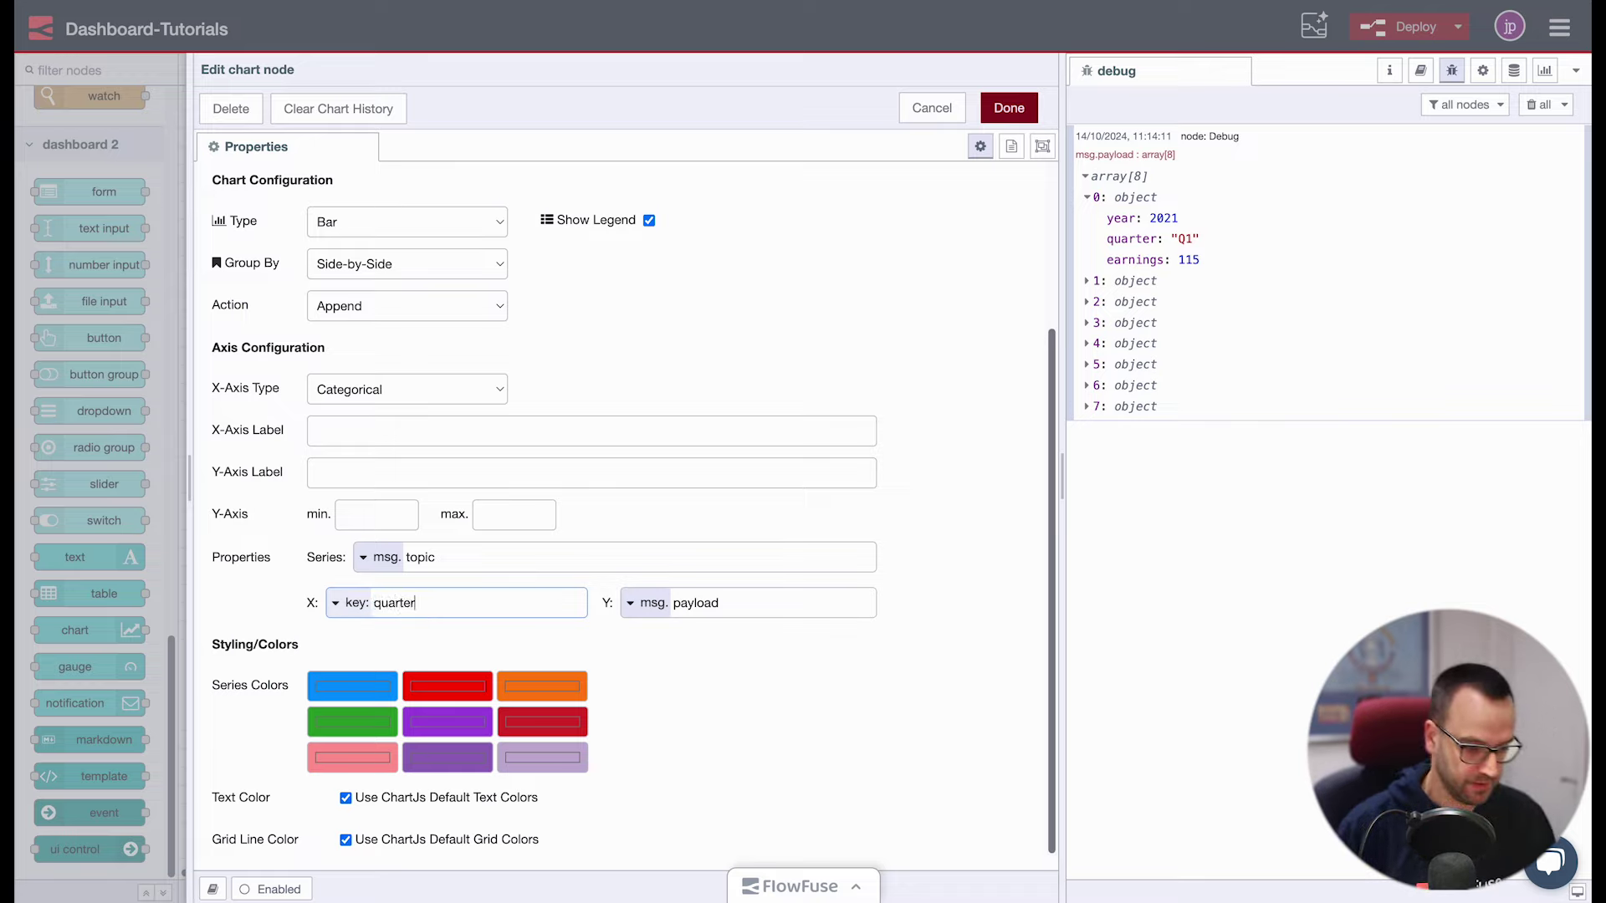
{"action": "left_click", "coordinate": [628, 603]}
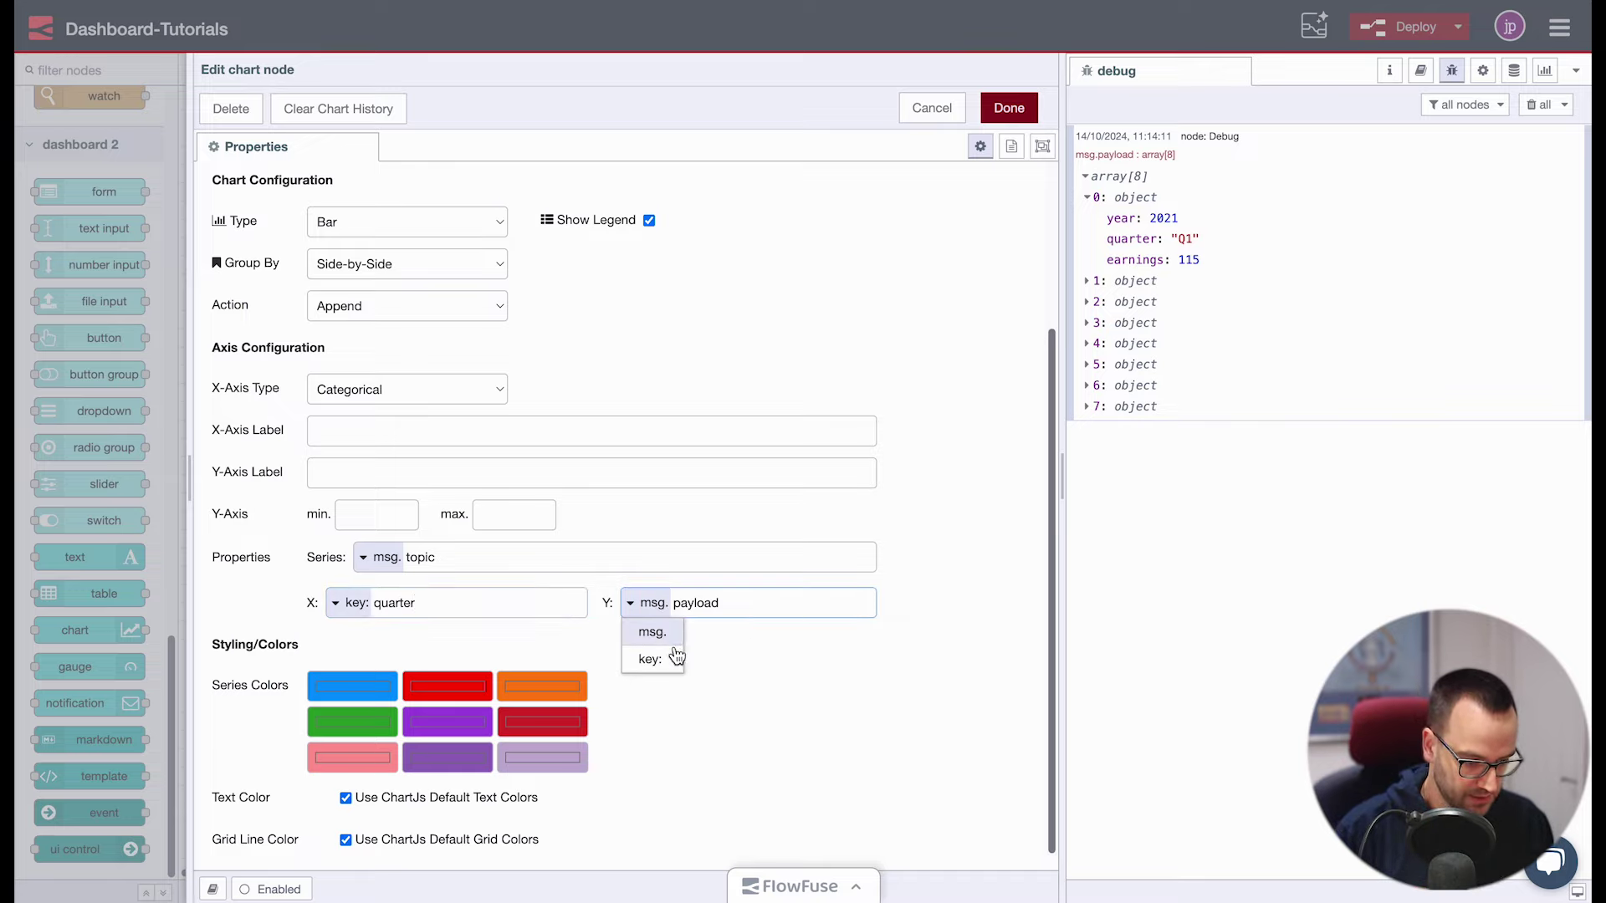
{"action": "left_click", "coordinate": [660, 656]}
{"action": "type", "text": "earnings"}
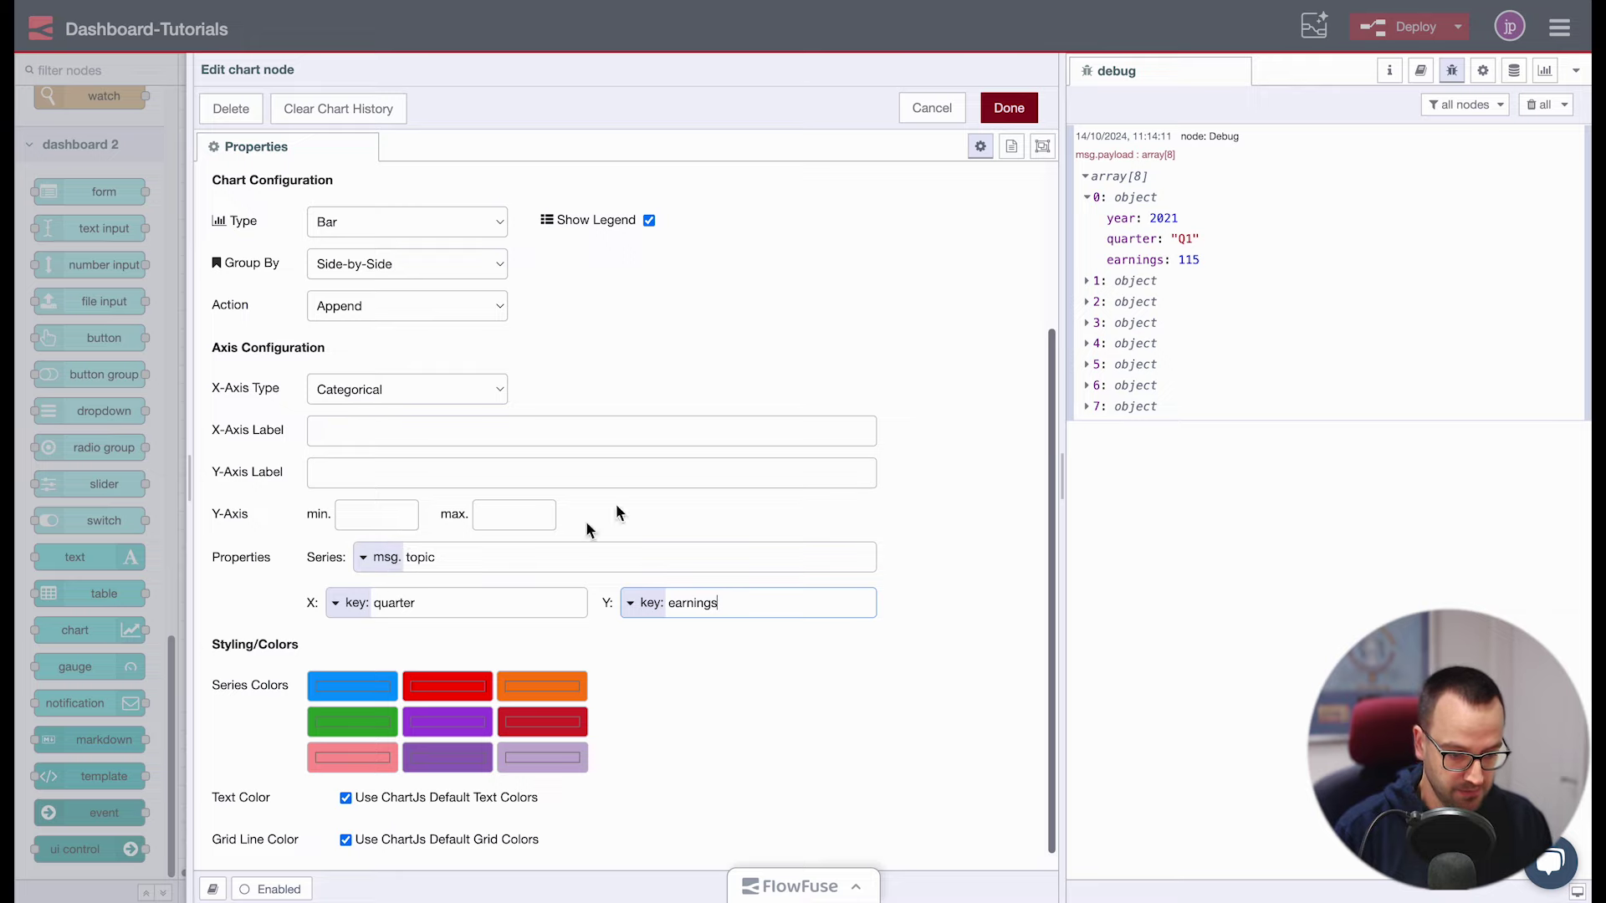
Expand objects 1, 2 and 4 of the debug array to compare them, and set the chart's Series property to the key year
{"action": "left_click", "coordinate": [1094, 280]}
{"action": "left_click", "coordinate": [1121, 364]}
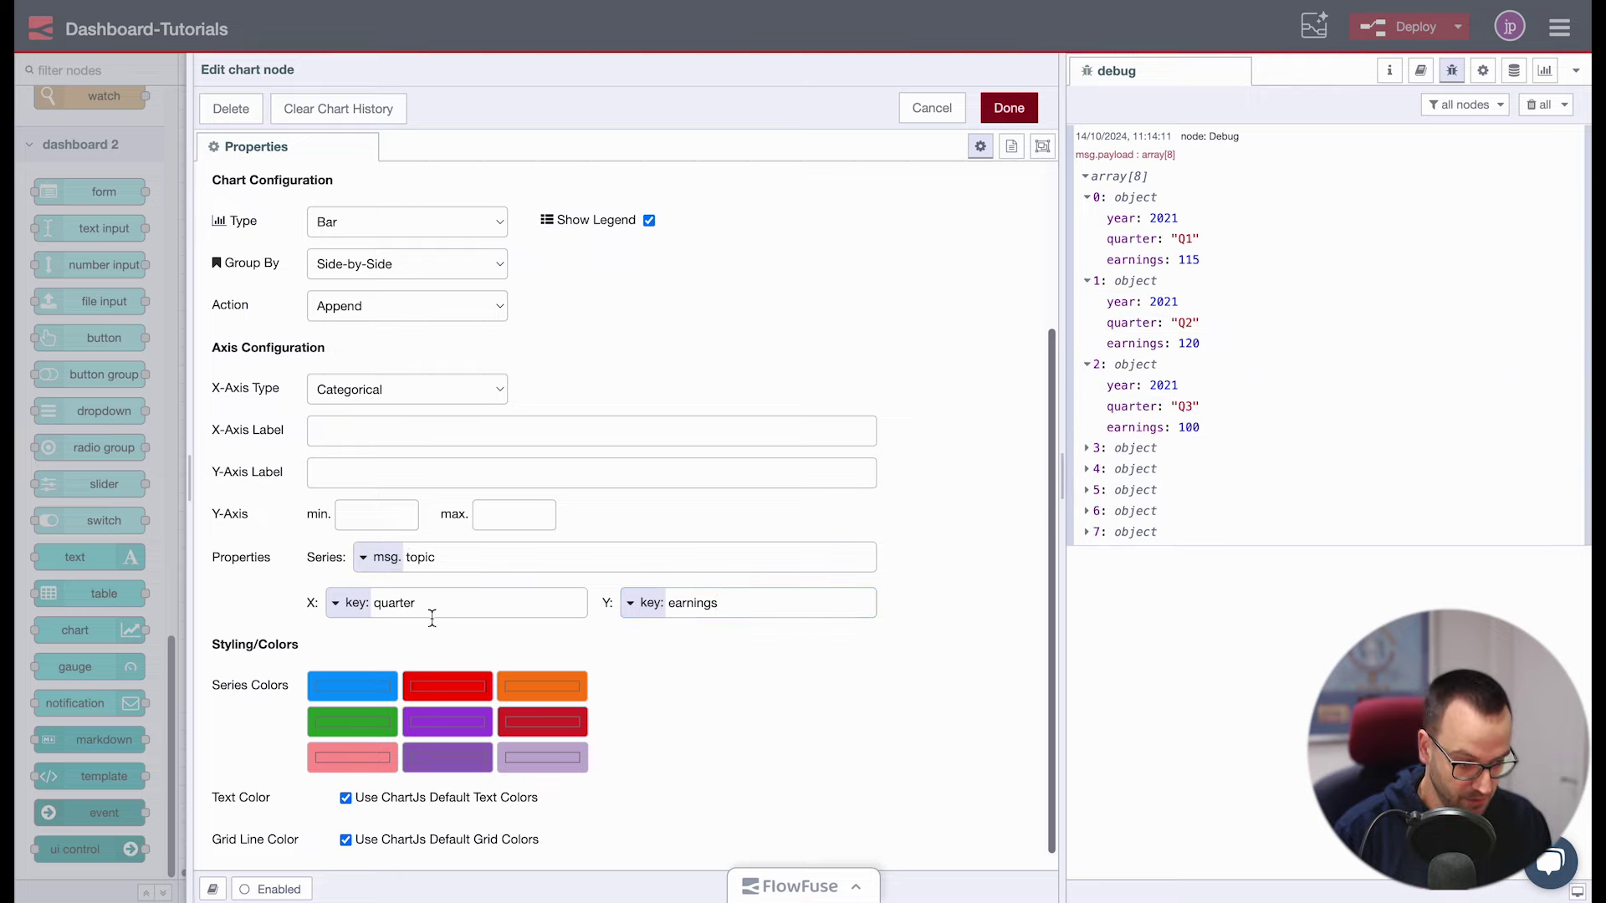
{"action": "left_click", "coordinate": [1130, 475]}
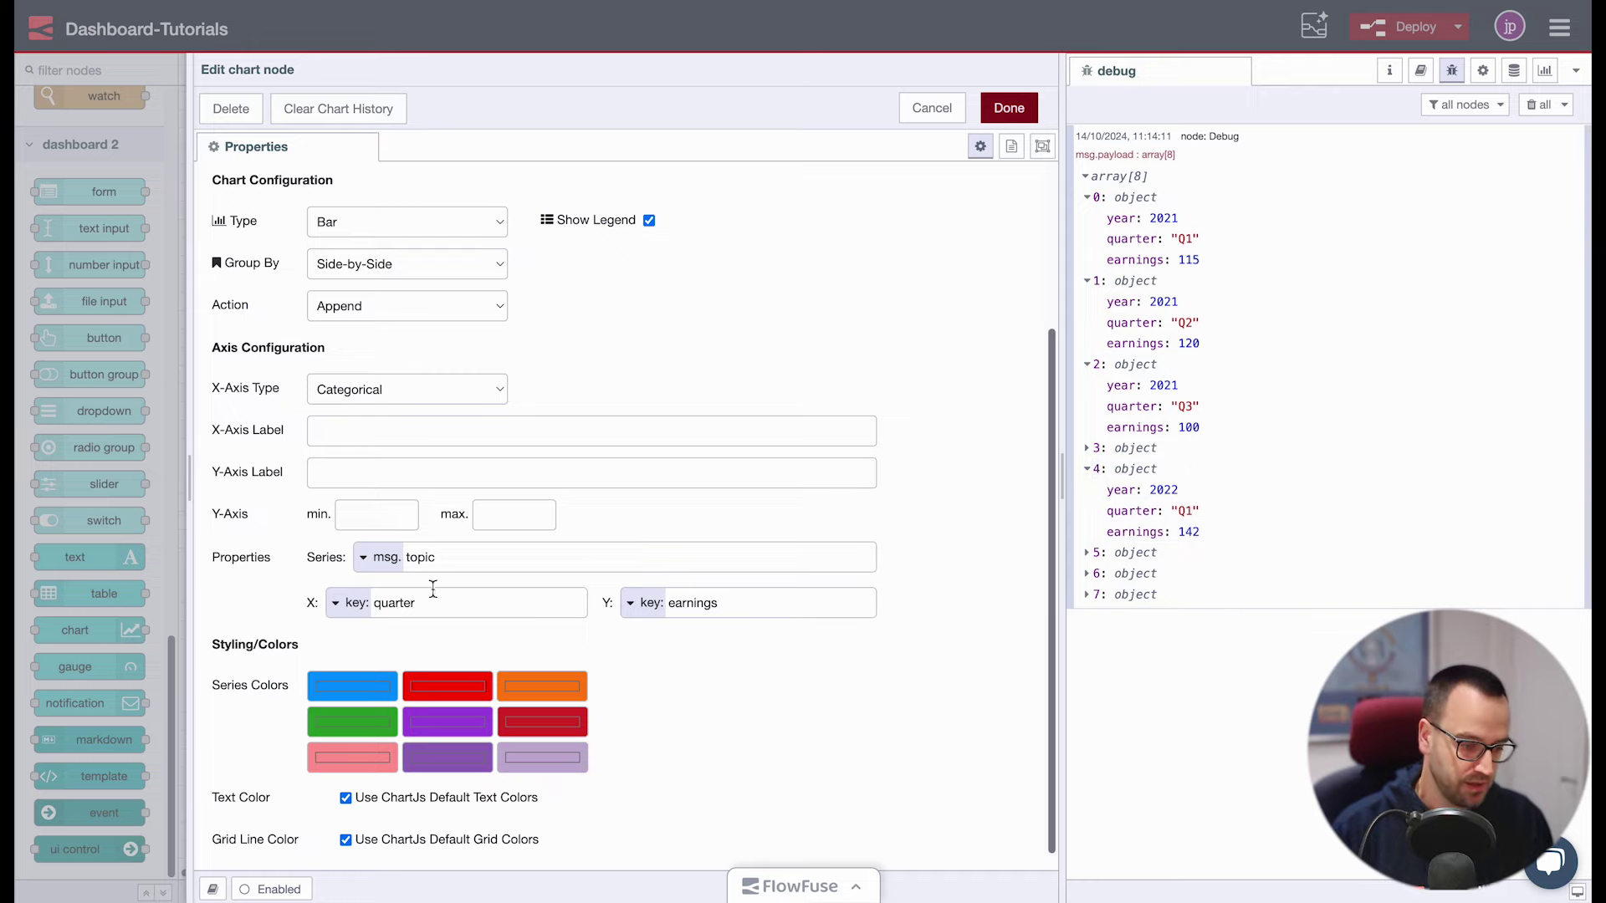
{"action": "left_click", "coordinate": [372, 558]}
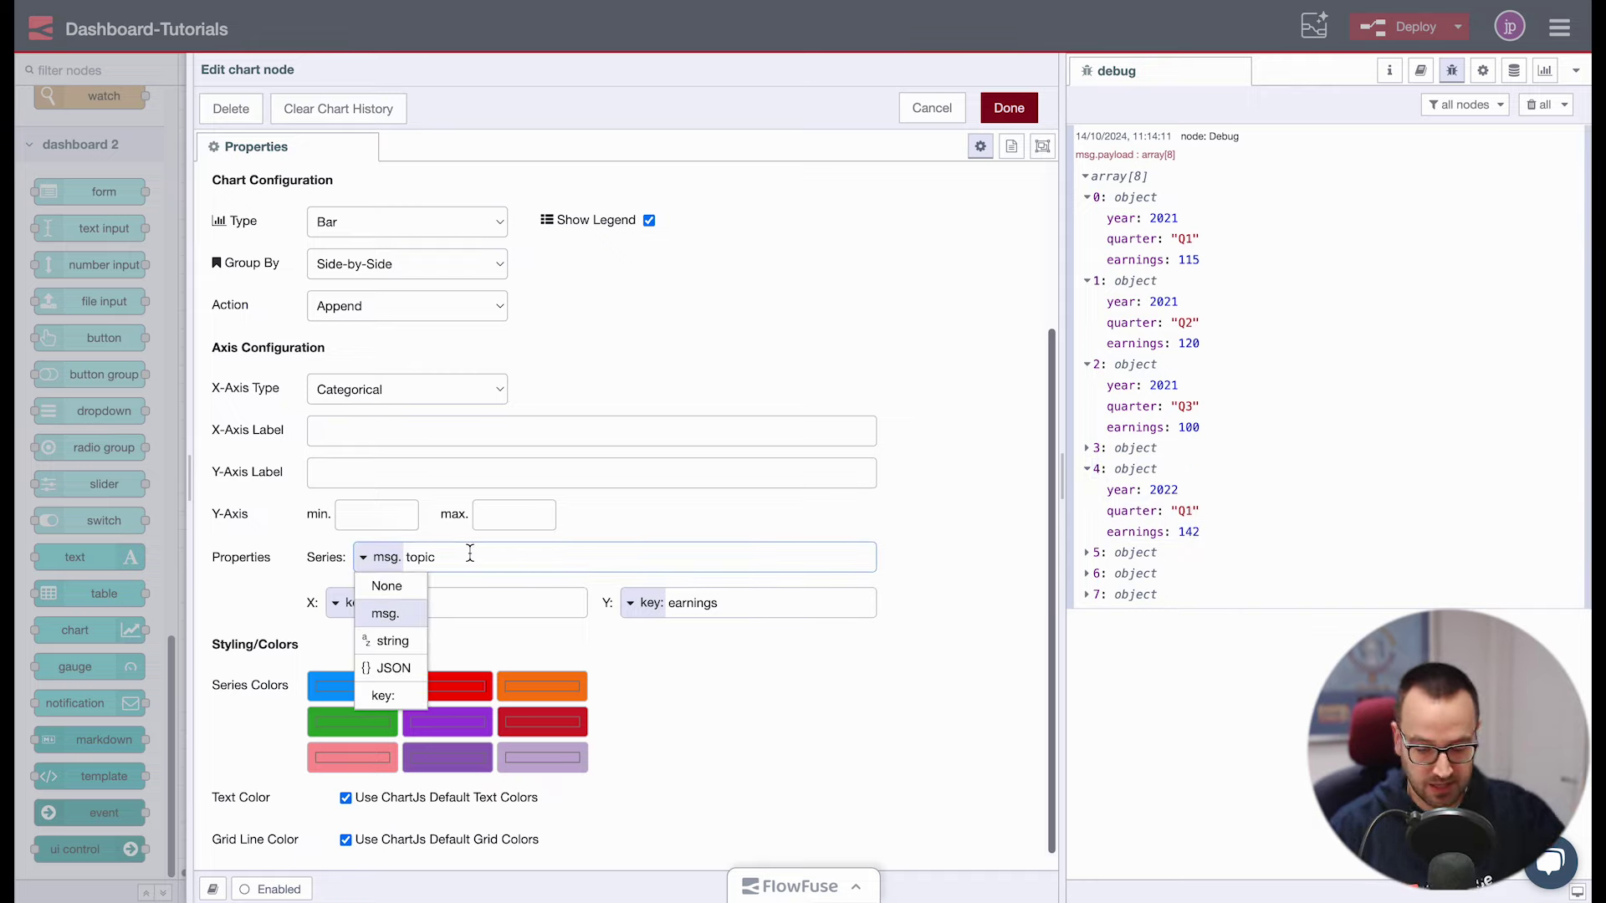
{"action": "left_click", "coordinate": [385, 694]}
{"action": "key", "text": "ctrl+a"}
{"action": "type", "text": "year"}
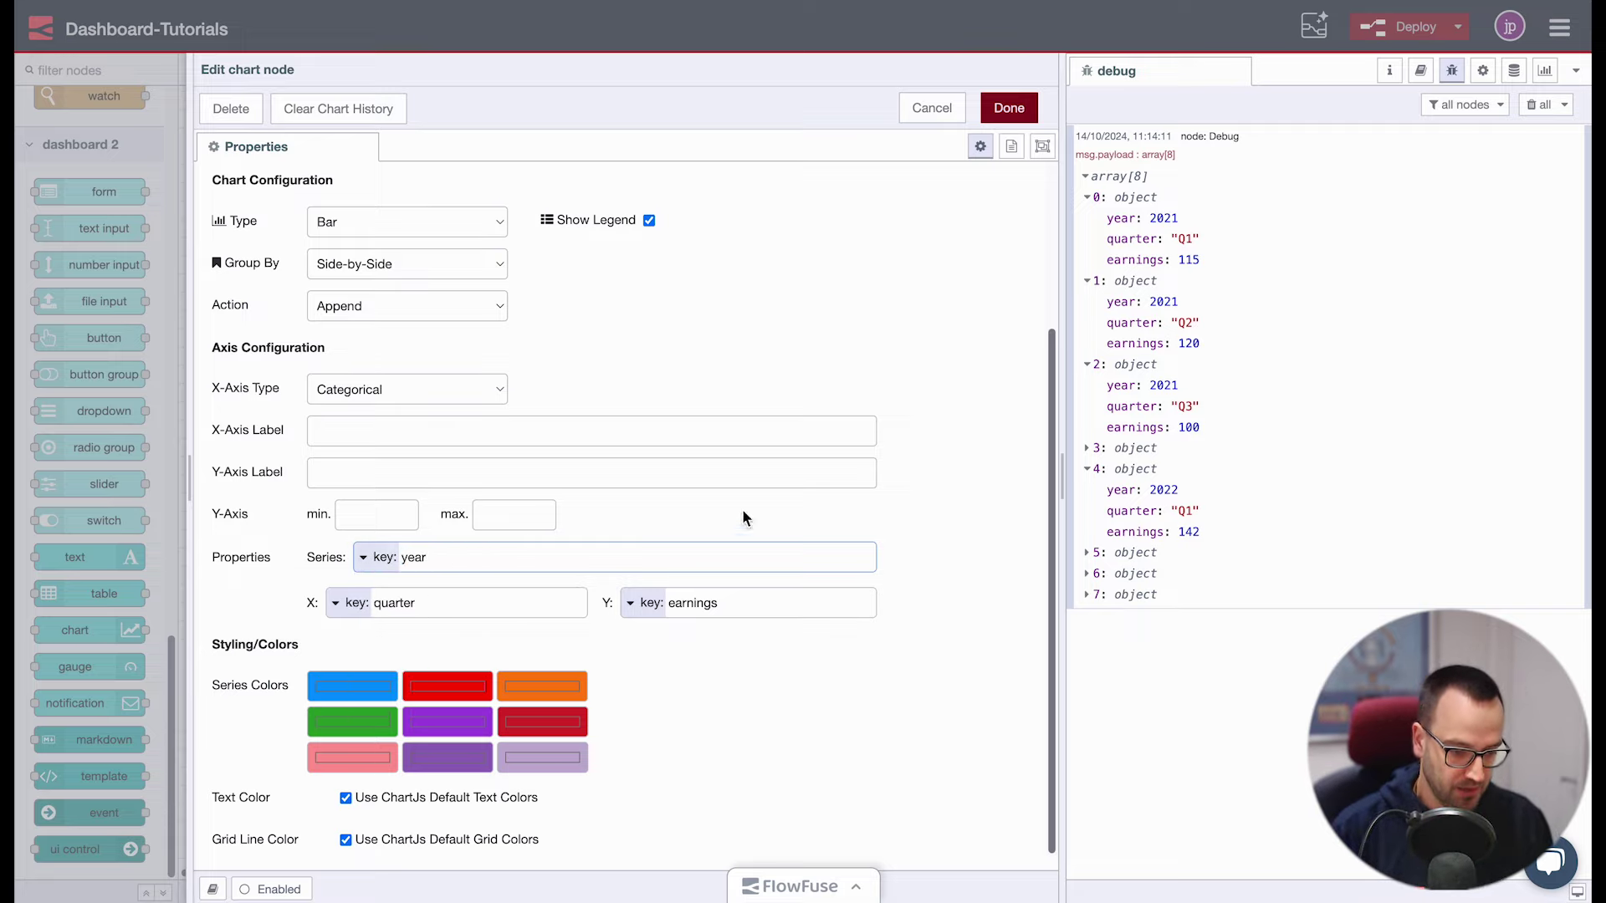
{"action": "left_click", "coordinate": [916, 493]}
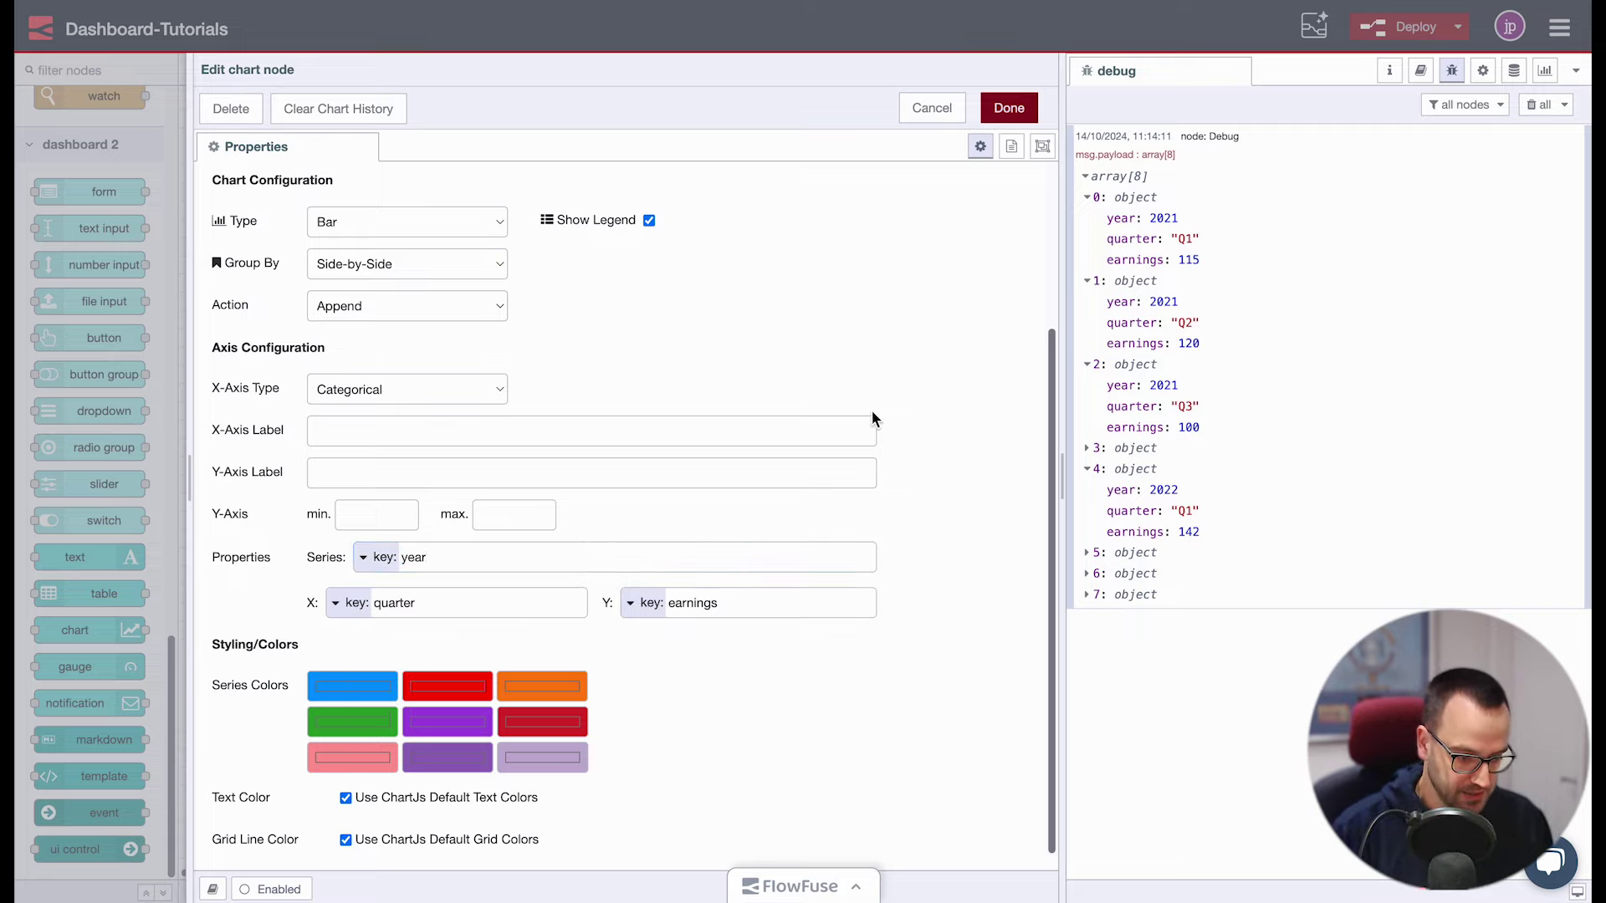
{"action": "scroll", "coordinate": [876, 373], "scroll_direction": "up", "scroll_amount": 1}
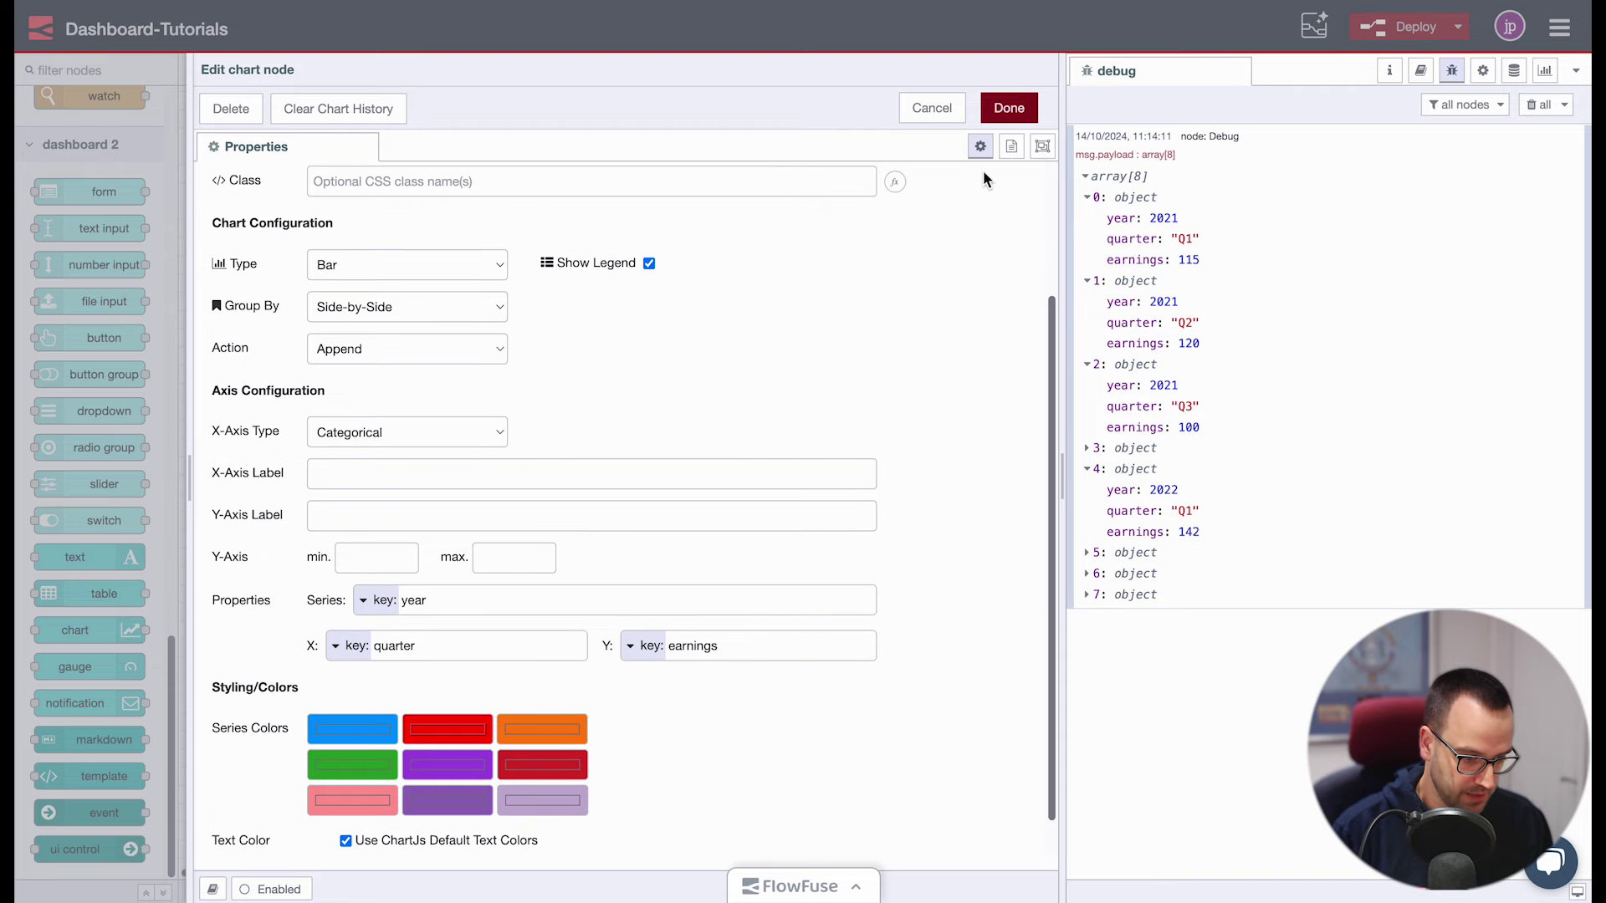
Save the finance bar chart, connect the Finance Data Inject node to it and deploy the flow
{"action": "left_click", "coordinate": [1008, 107]}
{"action": "left_click", "coordinate": [1408, 27]}
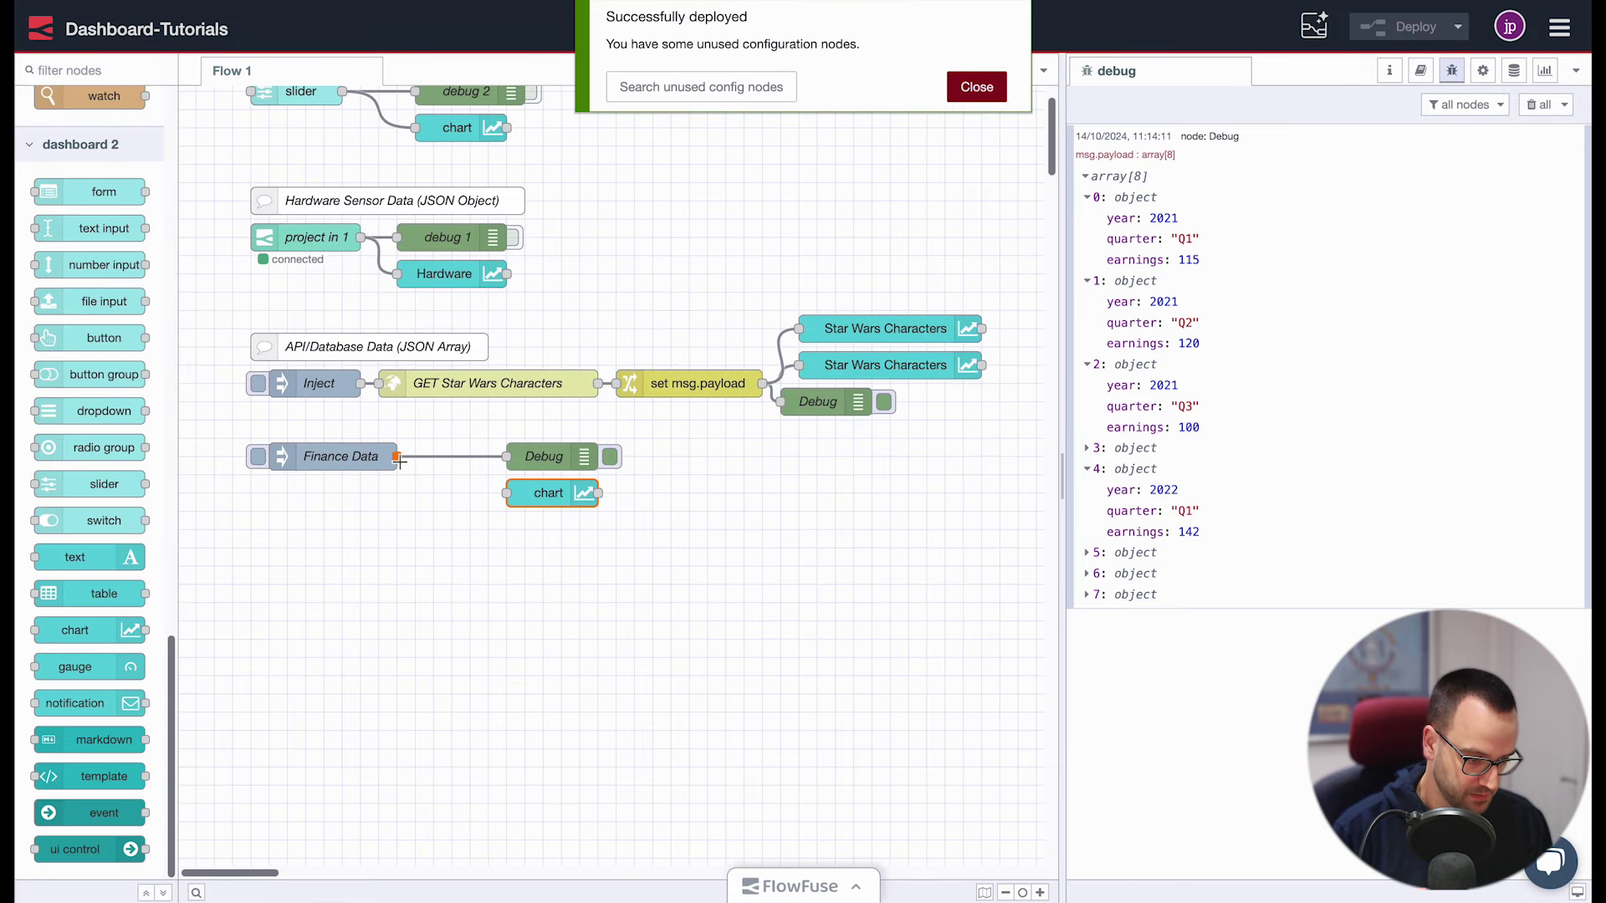
{"action": "left_click_drag", "start_coordinate": [398, 456], "coordinate": [506, 493]}
{"action": "left_click", "coordinate": [1407, 26]}
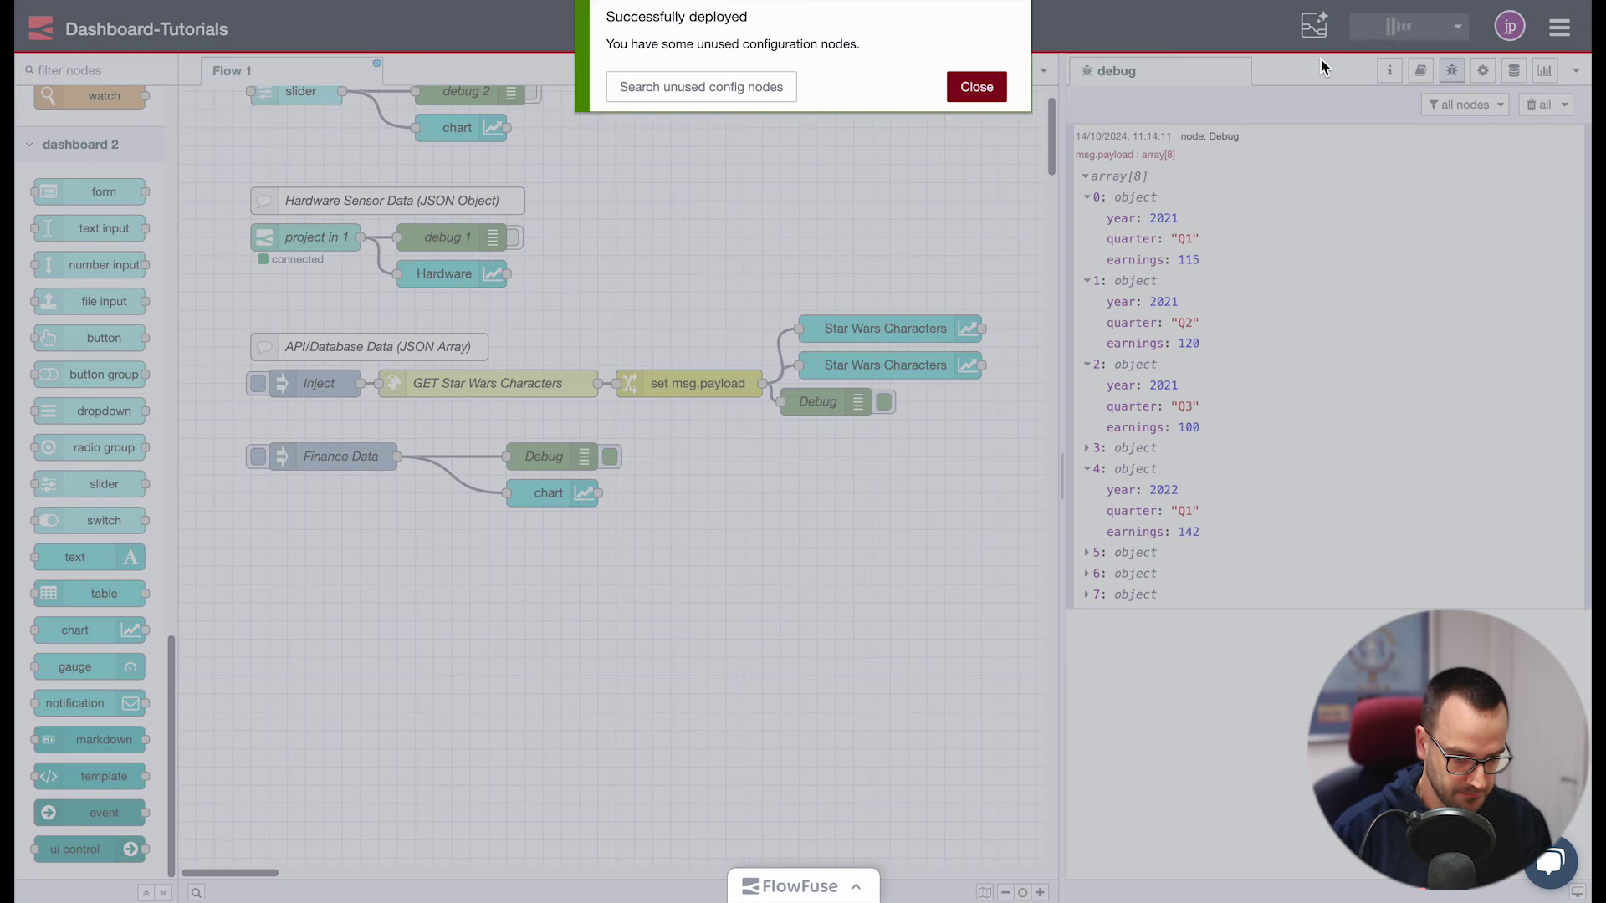
Trigger the Finance Data Inject node and compare the resulting dashboard chart with the finance chart node's settings
{"action": "left_click", "coordinate": [258, 456]}
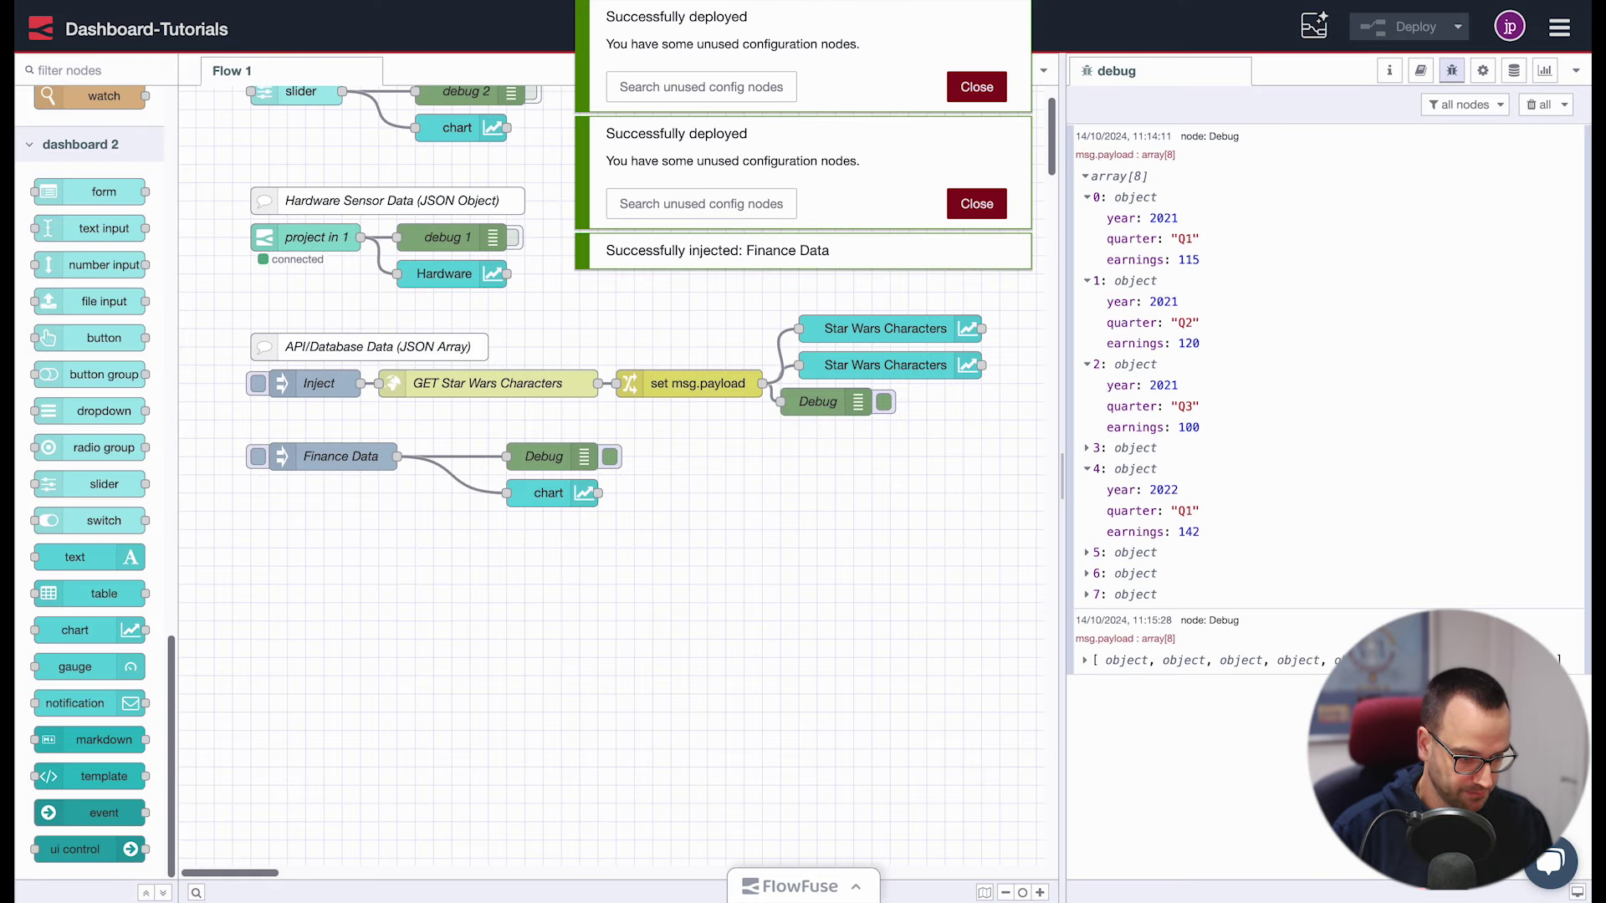
{"action": "key", "text": "ctrl+Tab"}
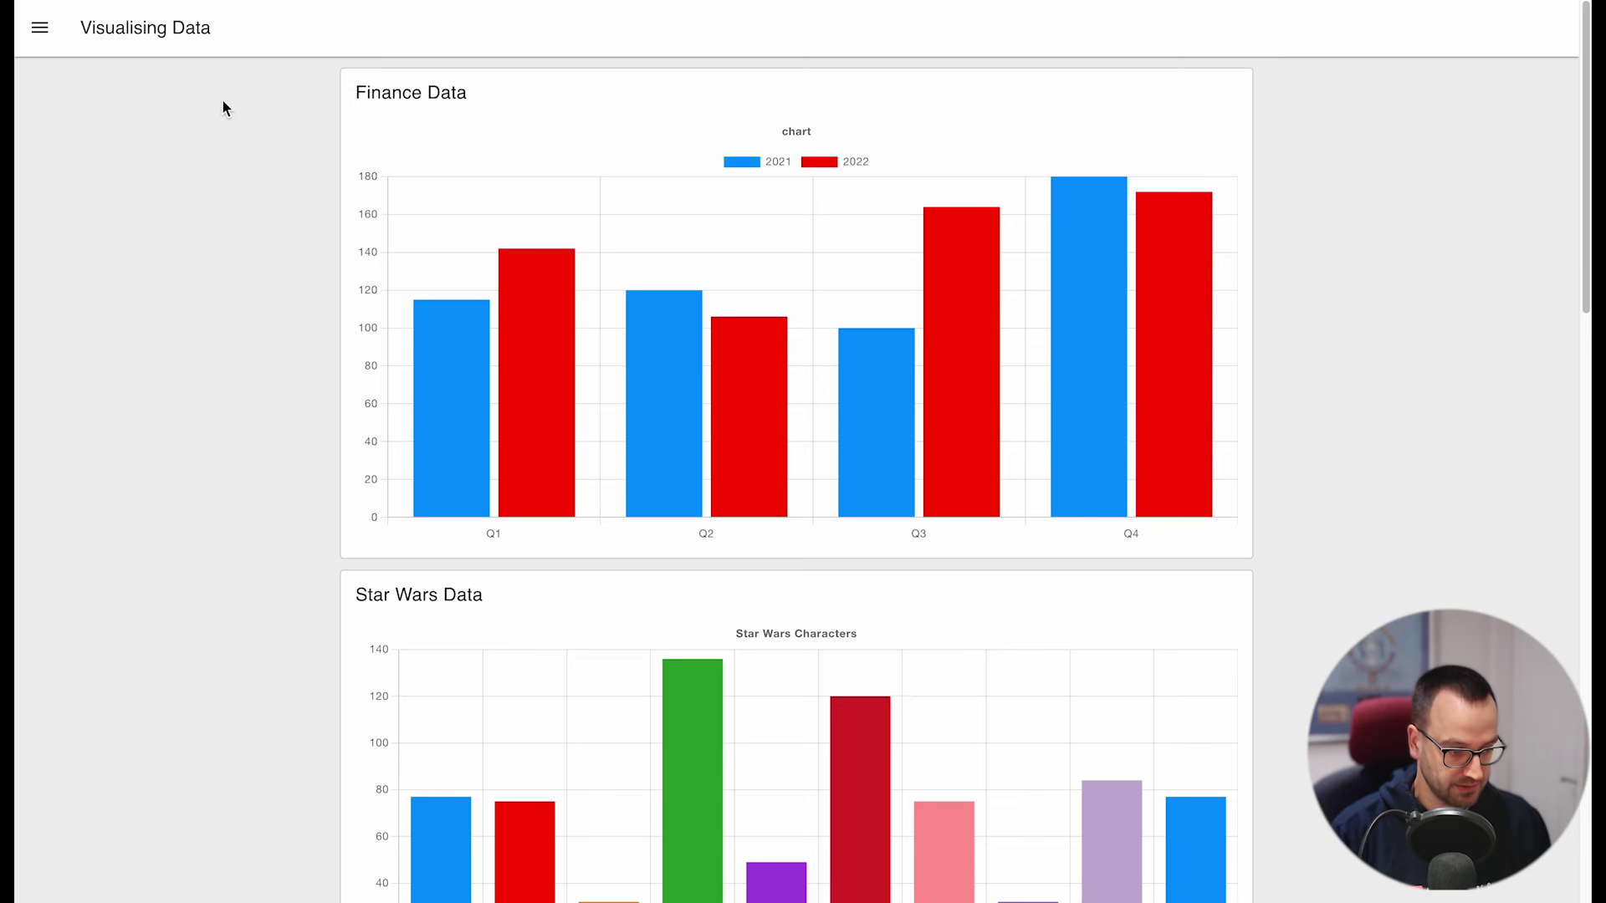
{"action": "key", "text": "ctrl+Tab"}
{"action": "double_click", "coordinate": [545, 491]}
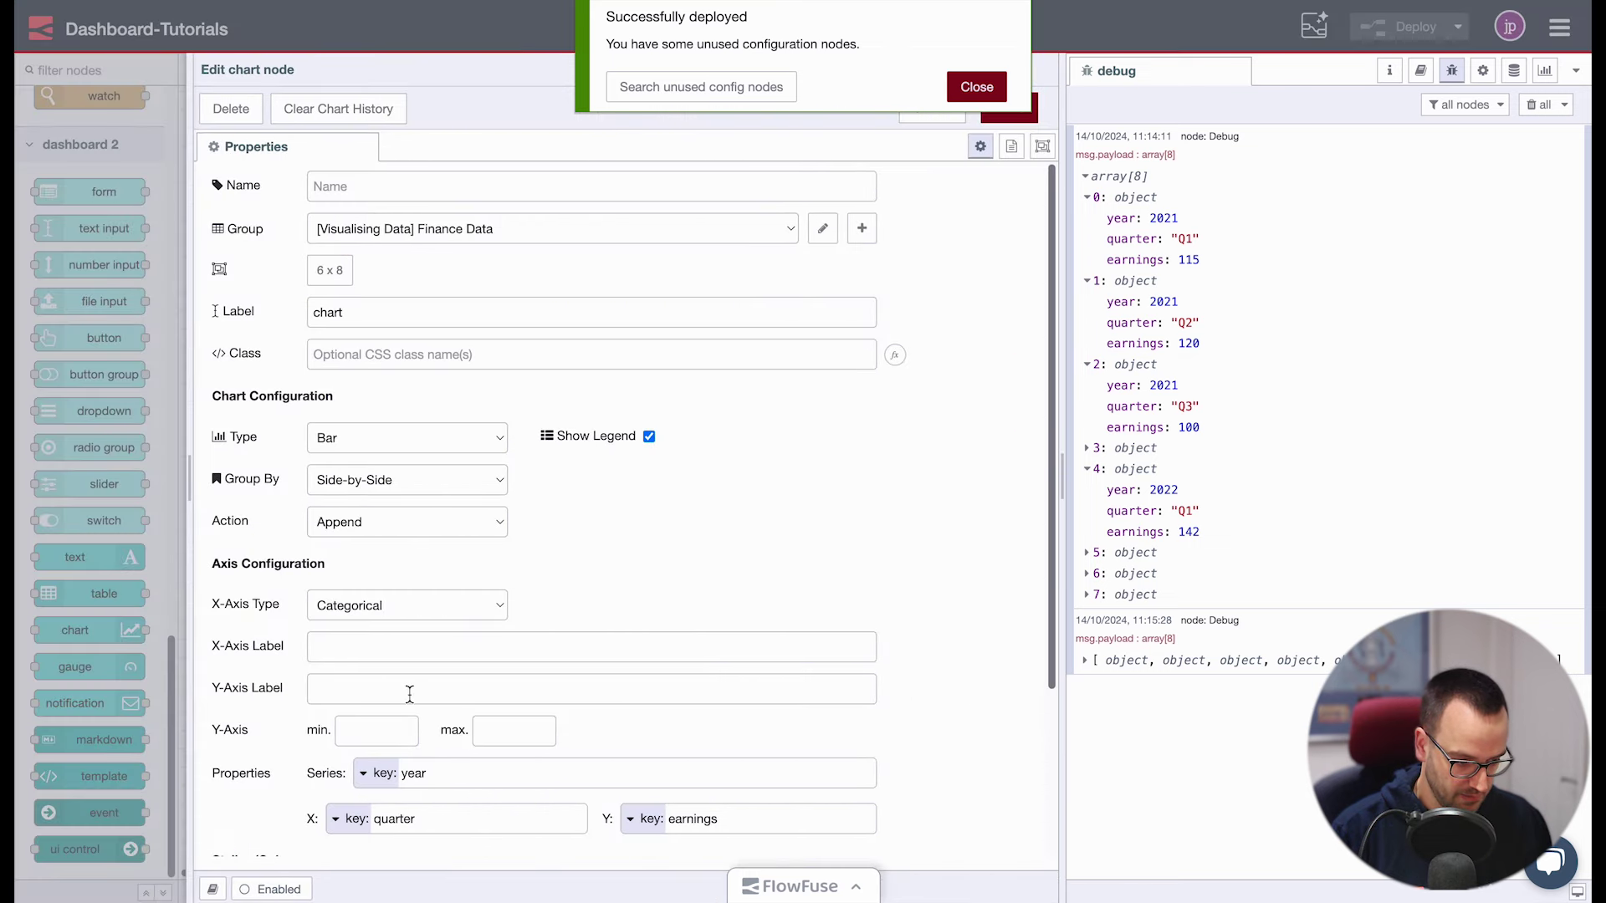
{"action": "scroll", "coordinate": [429, 727], "scroll_direction": "down", "scroll_amount": 5}
{"action": "left_click", "coordinate": [932, 108]}
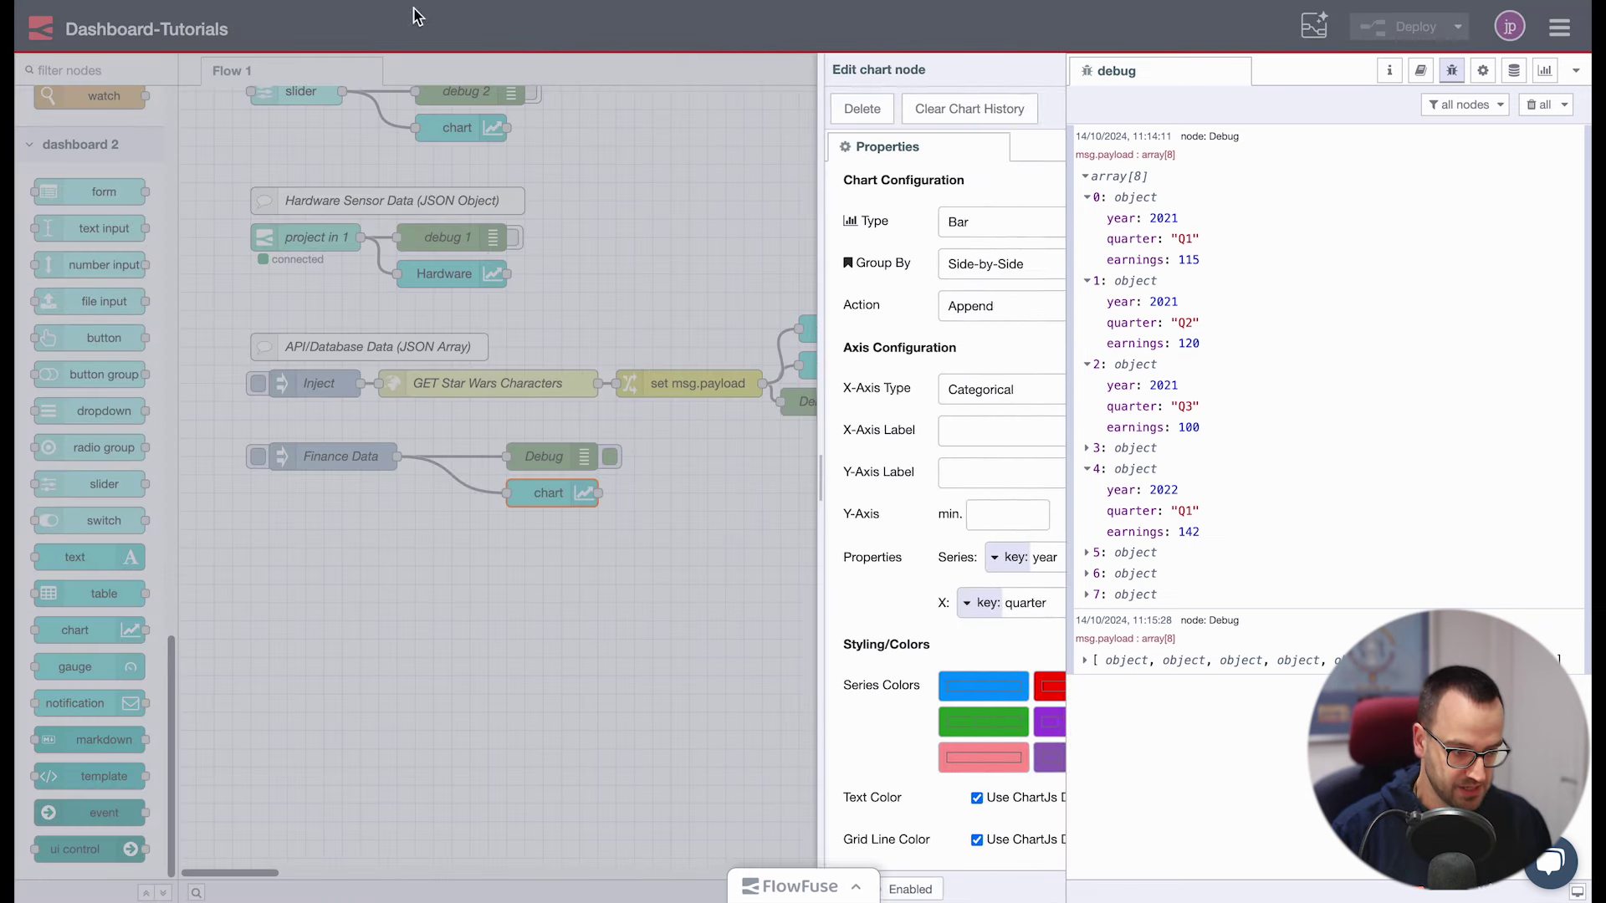
{"action": "key", "text": "ctrl+Tab"}
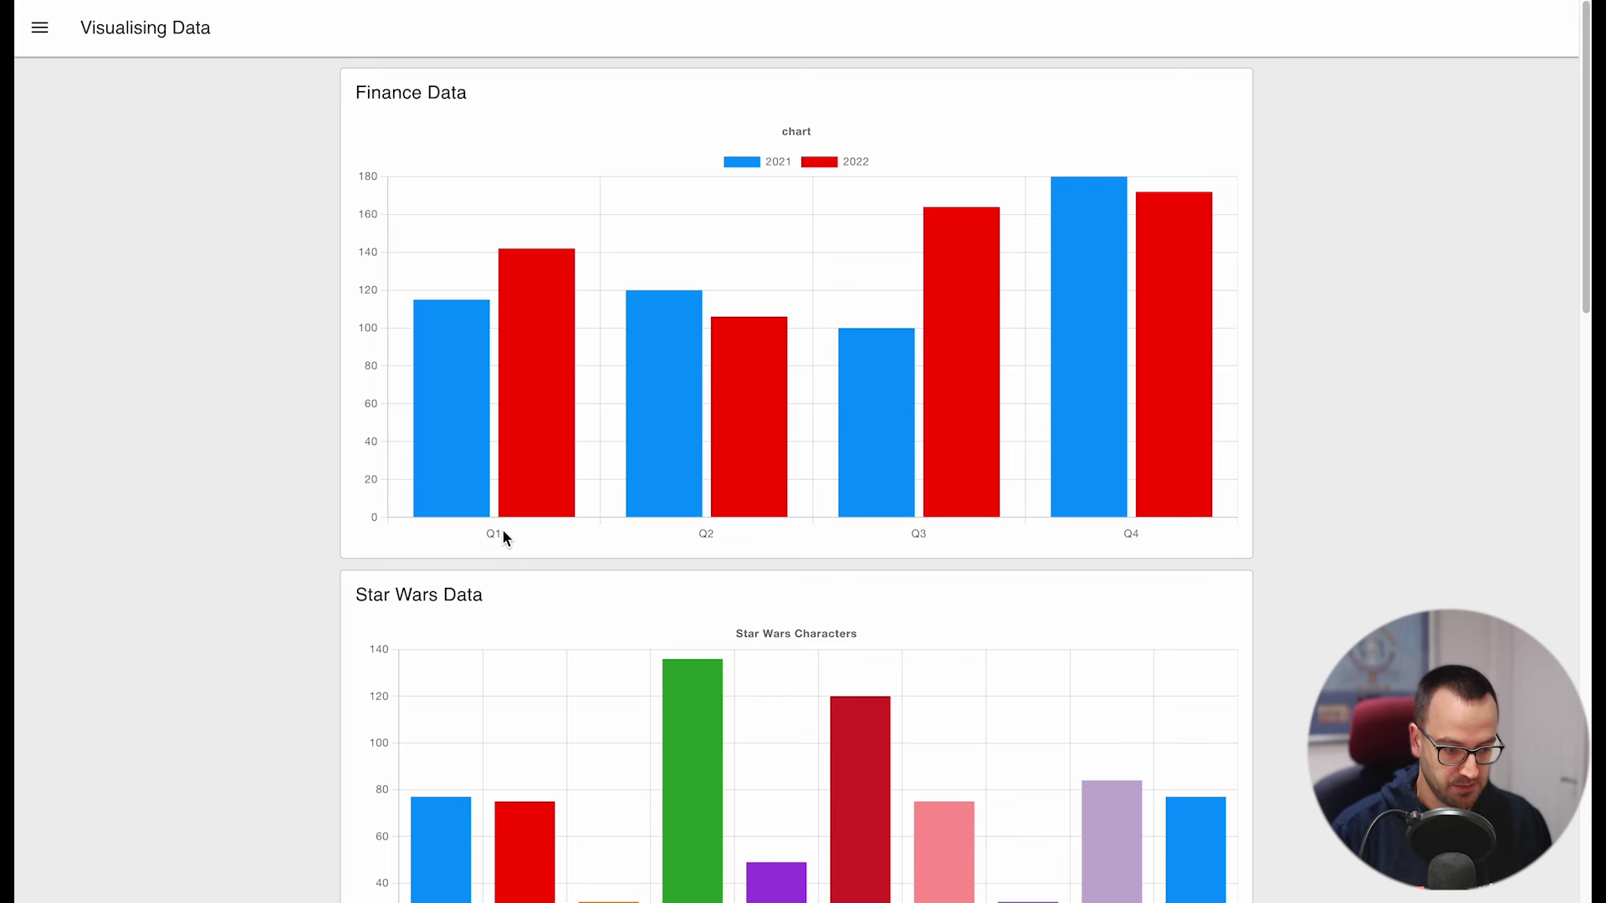
{"action": "mouse_move", "coordinate": [469, 491]}
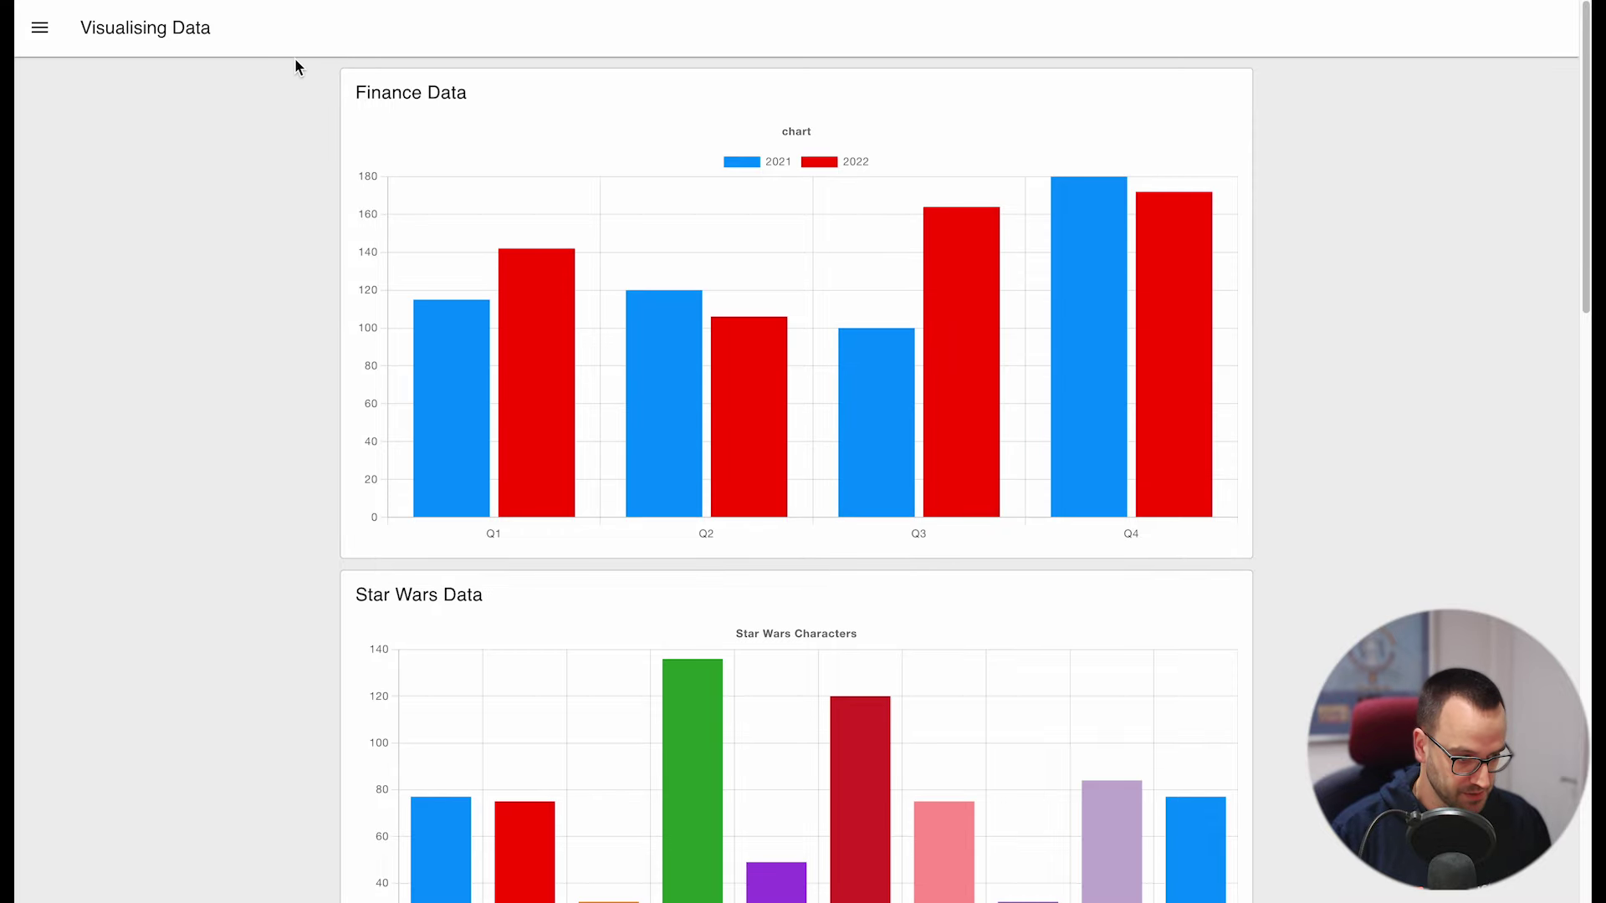
Set the Group By option of the finance bar chart to Stacks
{"action": "key", "text": "ctrl+Tab"}
{"action": "double_click", "coordinate": [364, 455]}
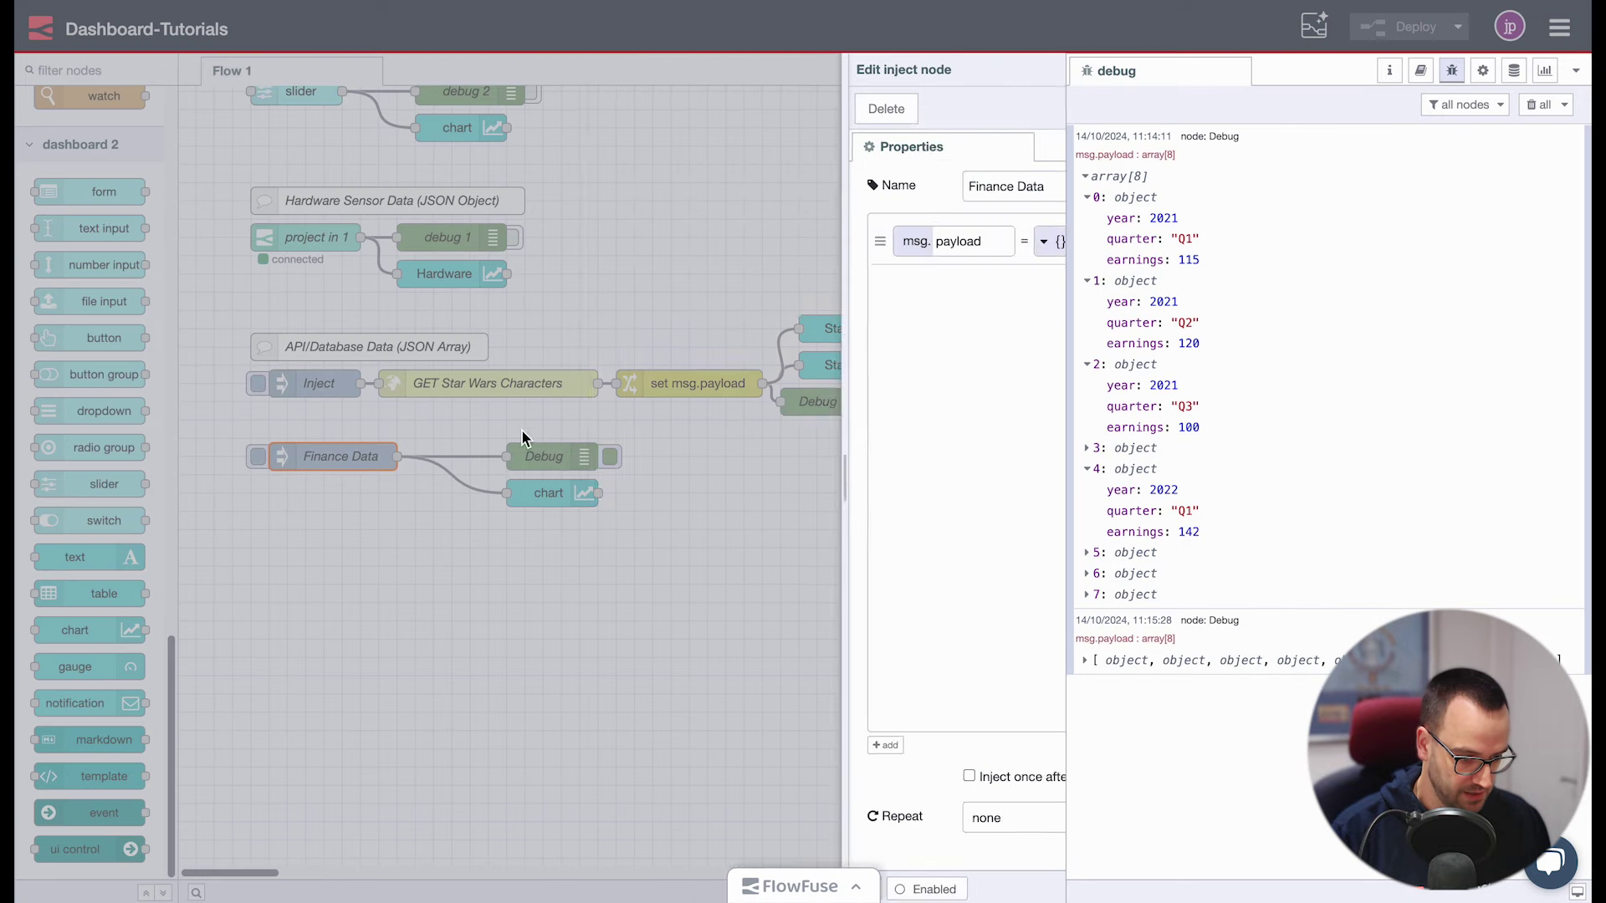
{"action": "left_click", "coordinate": [945, 109]}
{"action": "double_click", "coordinate": [552, 491]}
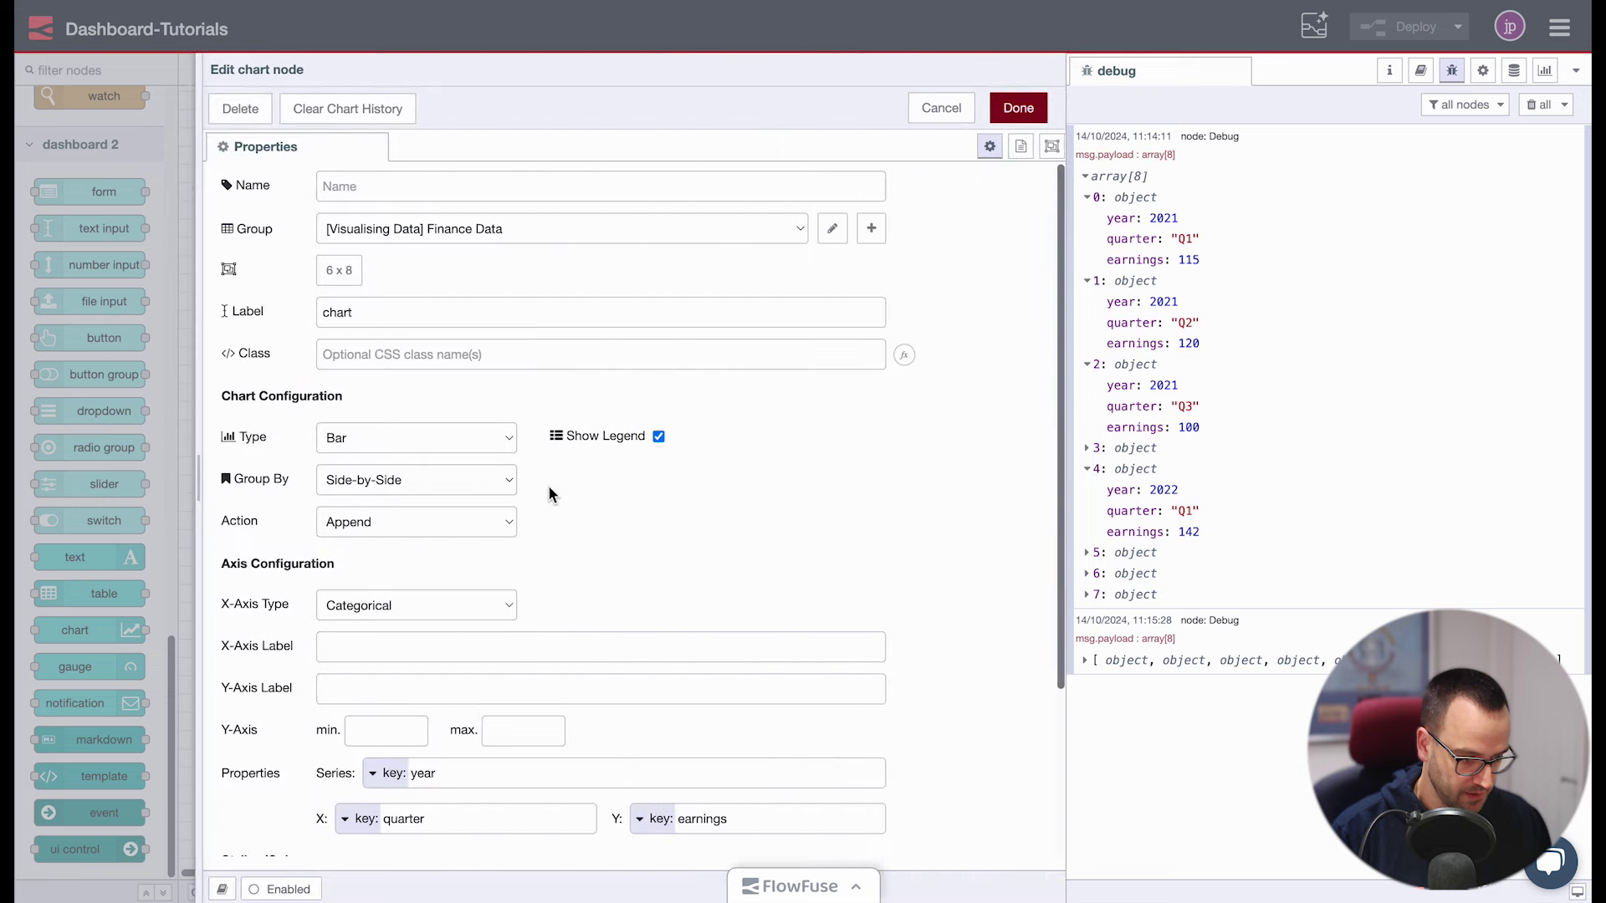
{"action": "left_click", "coordinate": [405, 473]}
{"action": "left_click", "coordinate": [385, 460]}
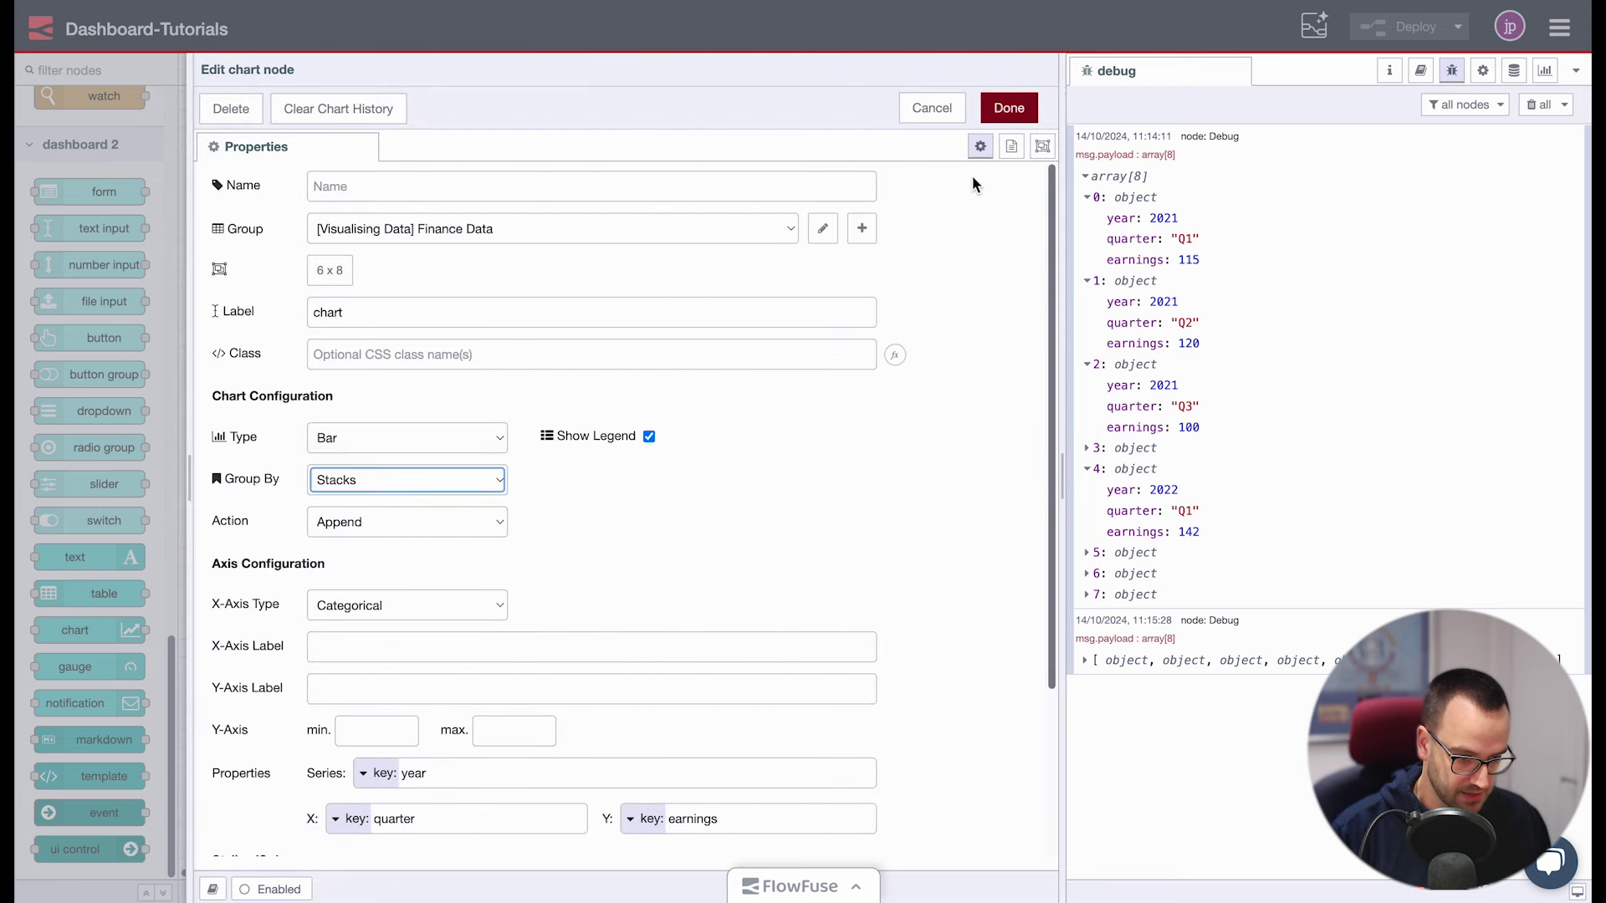
Save and deploy the stacked chart configuration, and re-inject the finance data to inspect the chart on the dashboard
{"action": "left_click", "coordinate": [1009, 109]}
{"action": "left_click", "coordinate": [1383, 31]}
{"action": "left_click", "coordinate": [257, 456]}
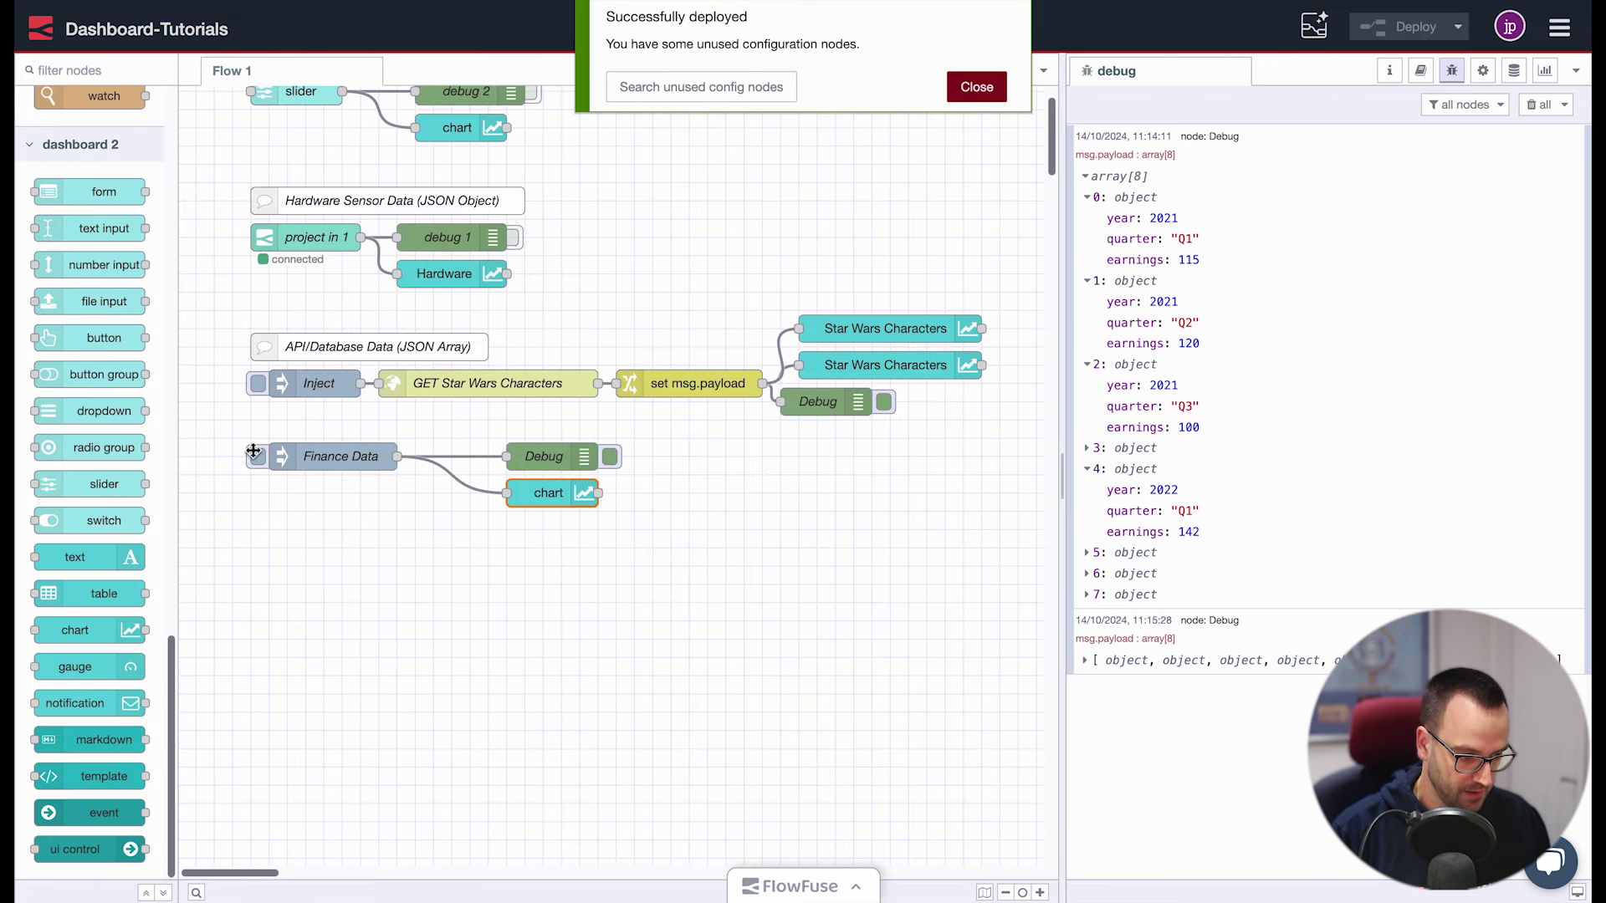
{"action": "key", "text": "ctrl+Tab"}
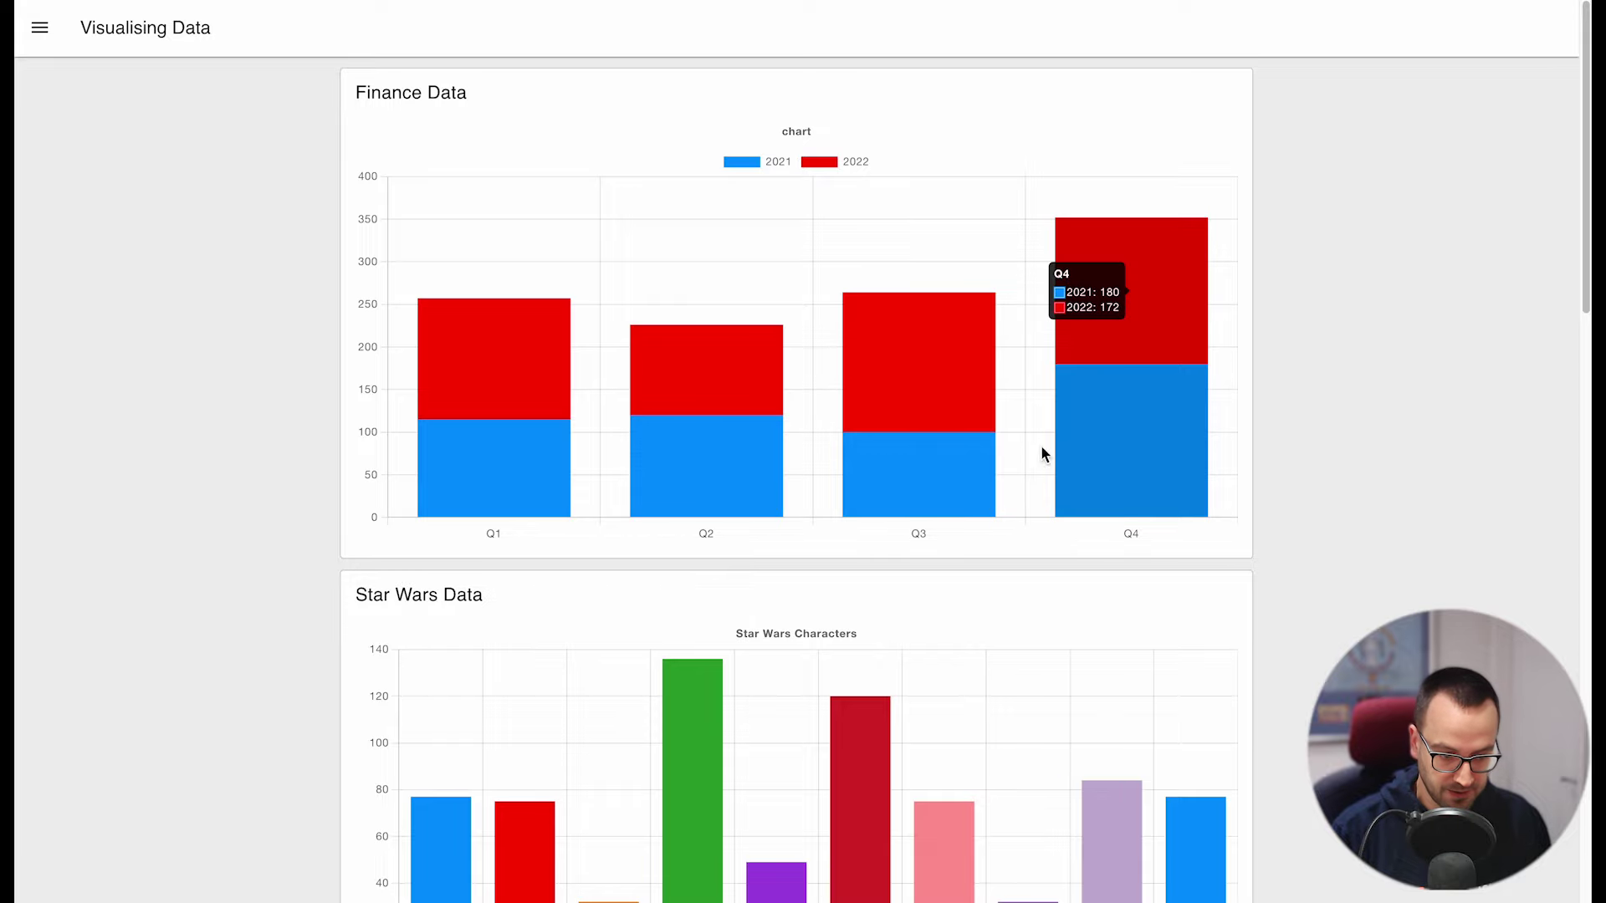
{"action": "mouse_move", "coordinate": [1175, 441]}
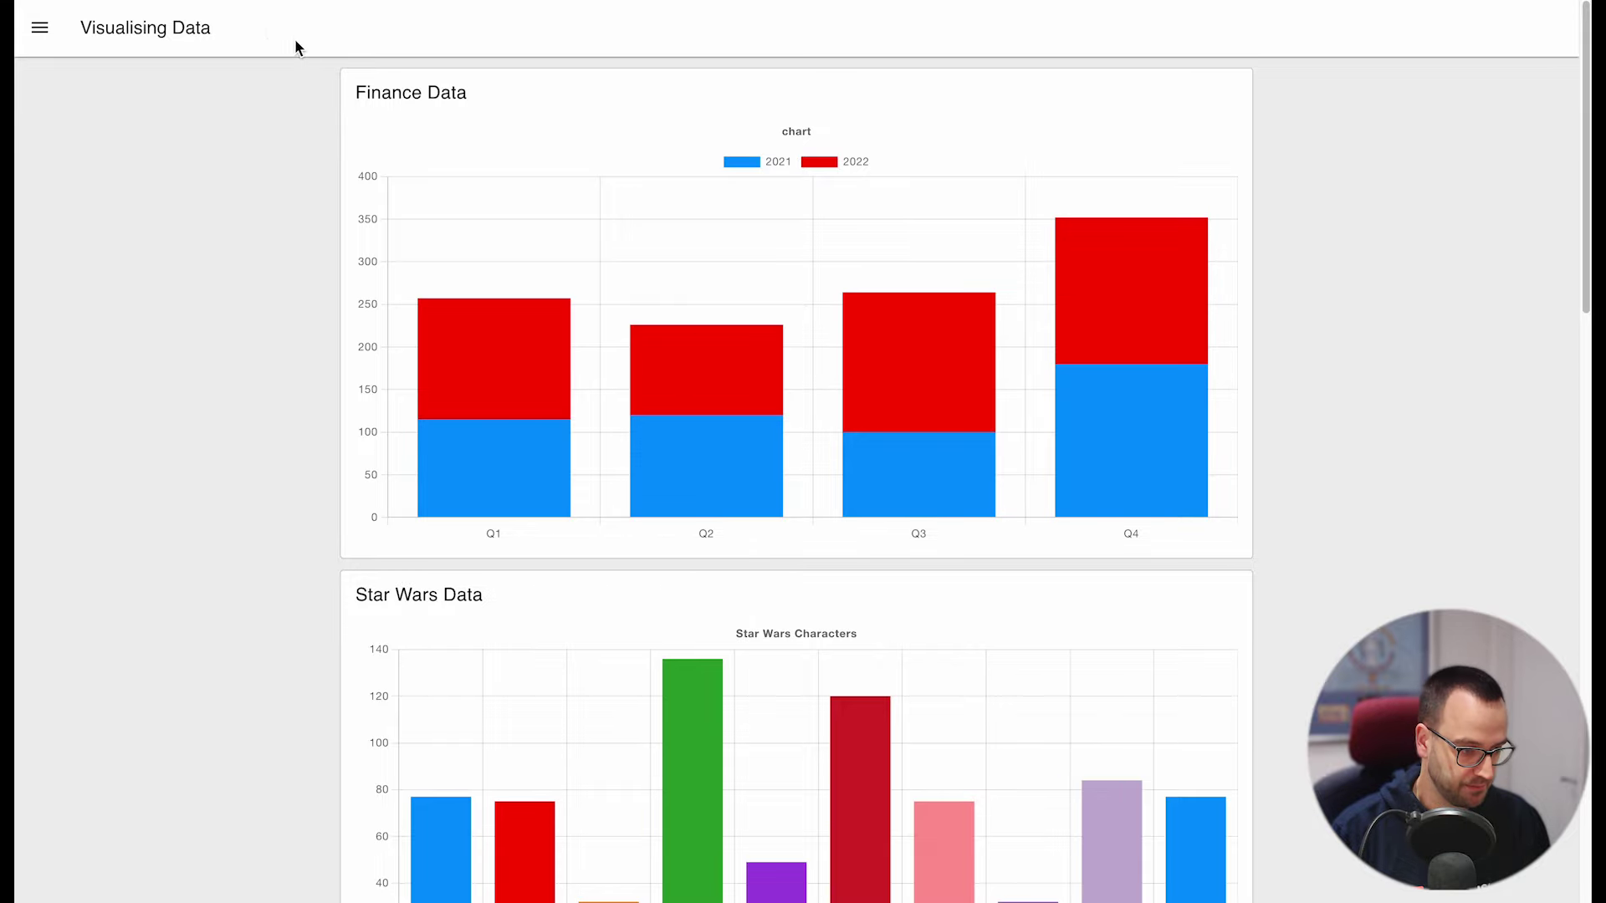
Swap the finance chart's mapping by setting the Series property to the key quarter and the X property to the key year
{"action": "key", "text": "ctrl+shift+Tab"}
{"action": "double_click", "coordinate": [532, 489]}
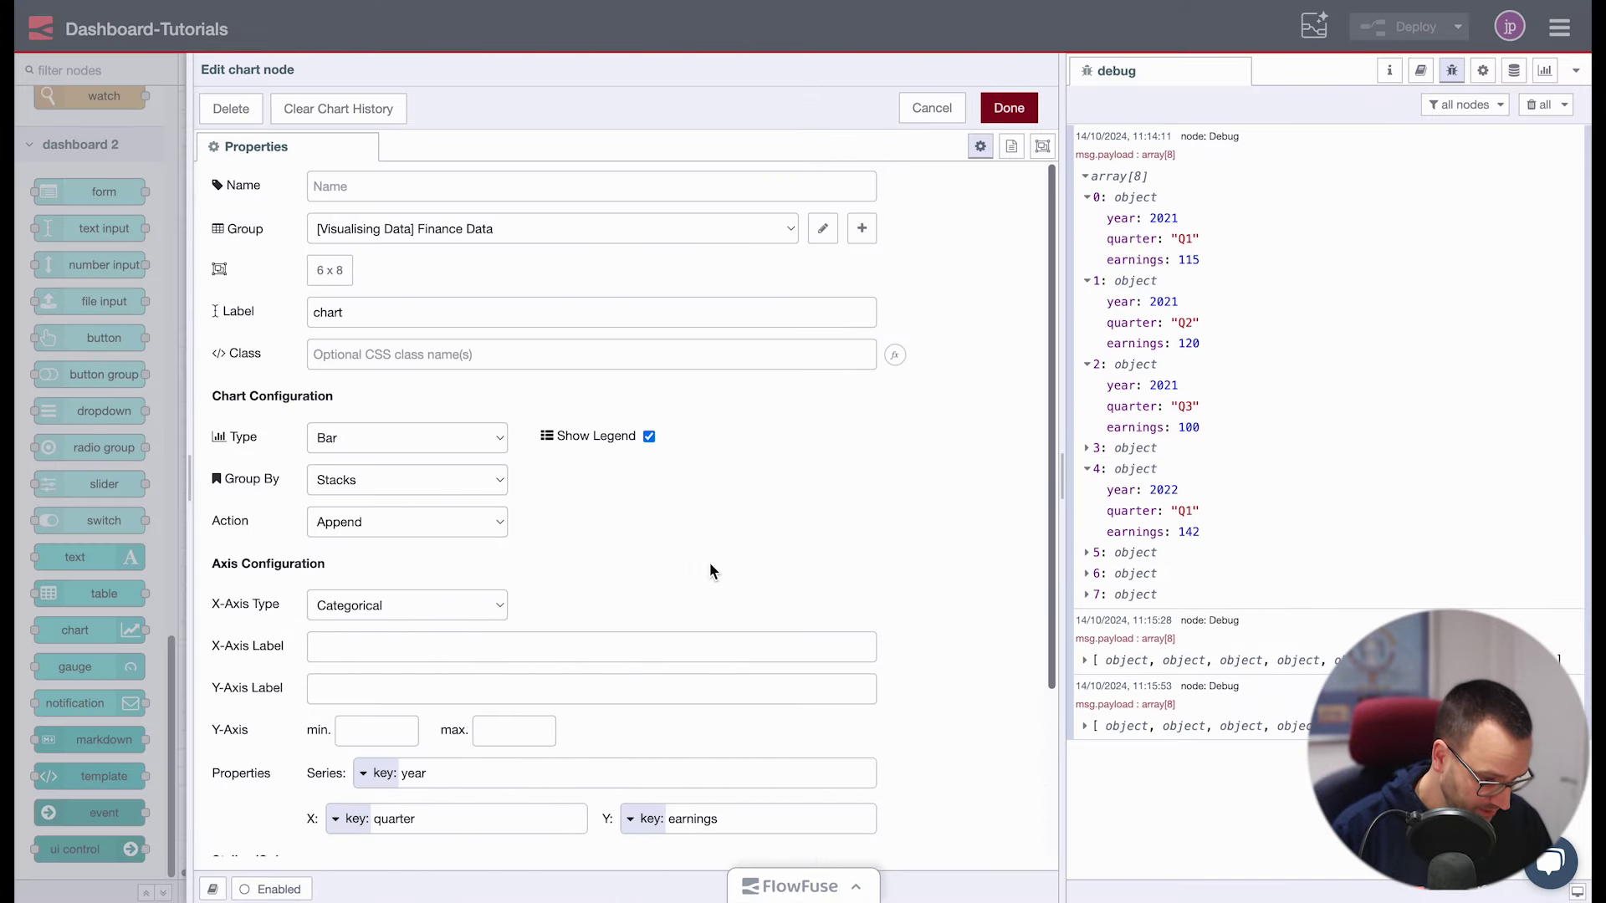
{"action": "scroll", "coordinate": [753, 552], "scroll_direction": "down", "scroll_amount": 3}
{"action": "double_click", "coordinate": [476, 608]}
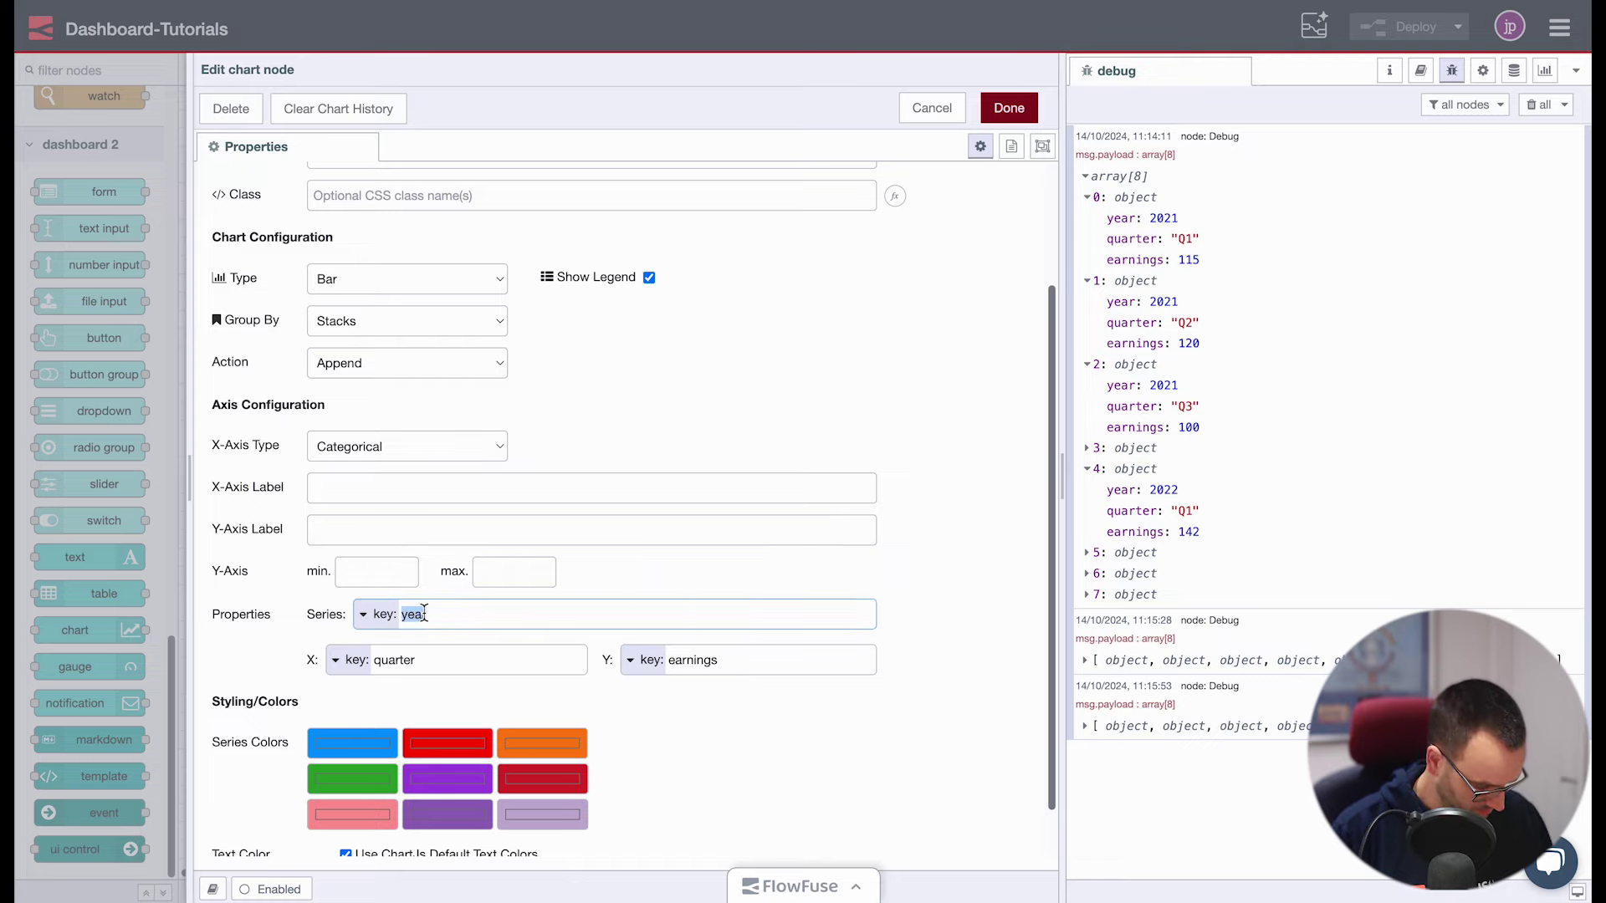
{"action": "type", "text": "quarter"}
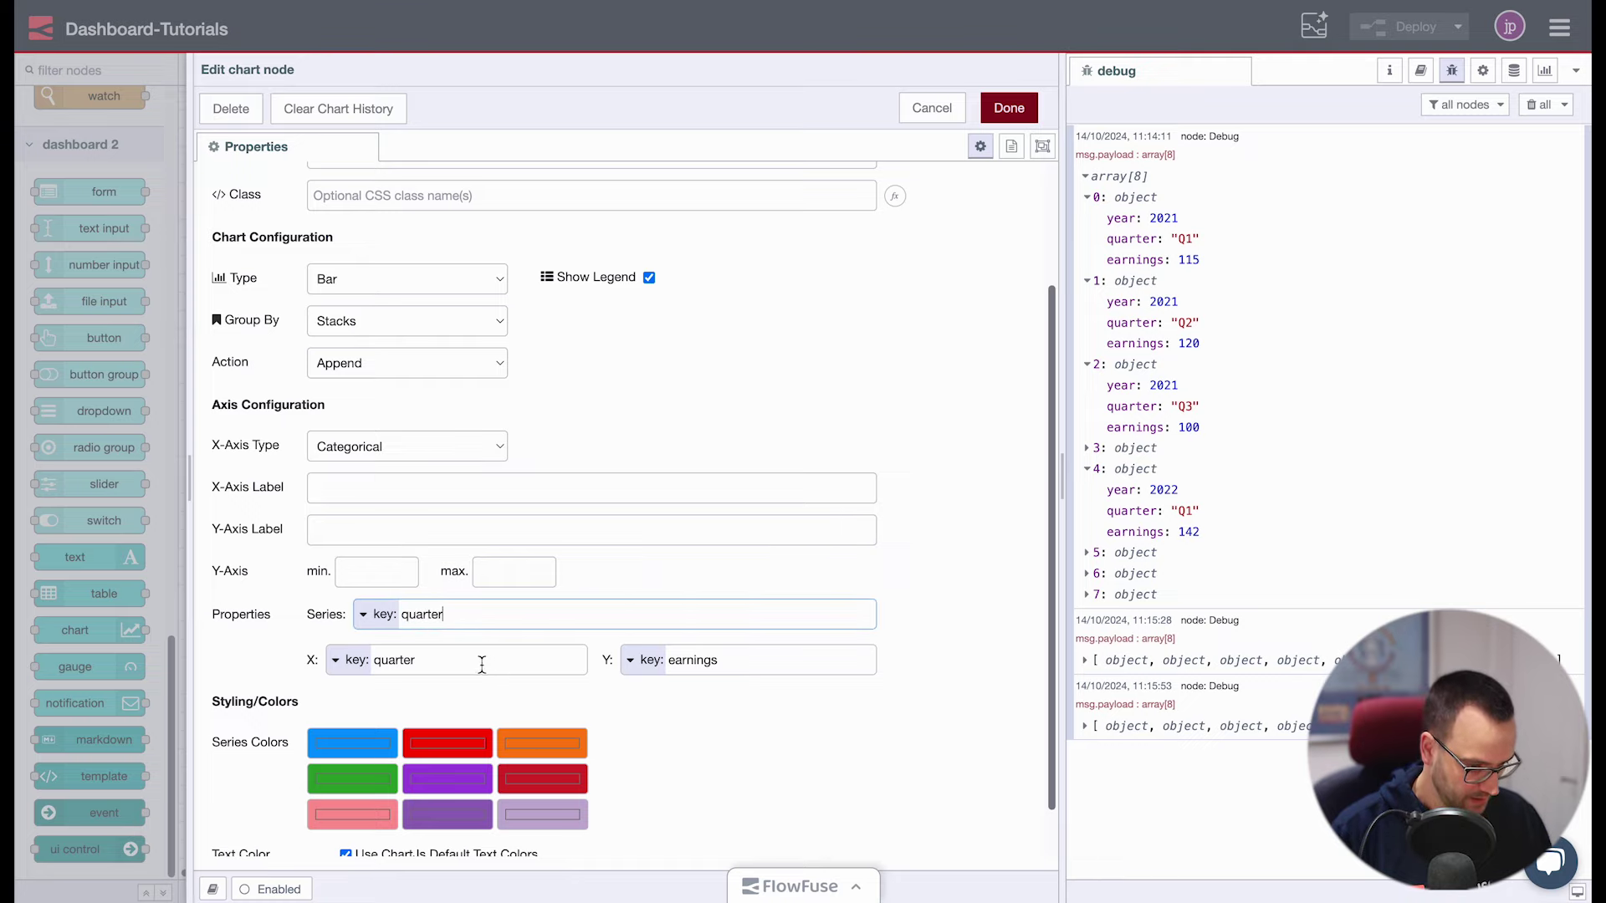
{"action": "double_click", "coordinate": [481, 665]}
{"action": "type", "text": "year"}
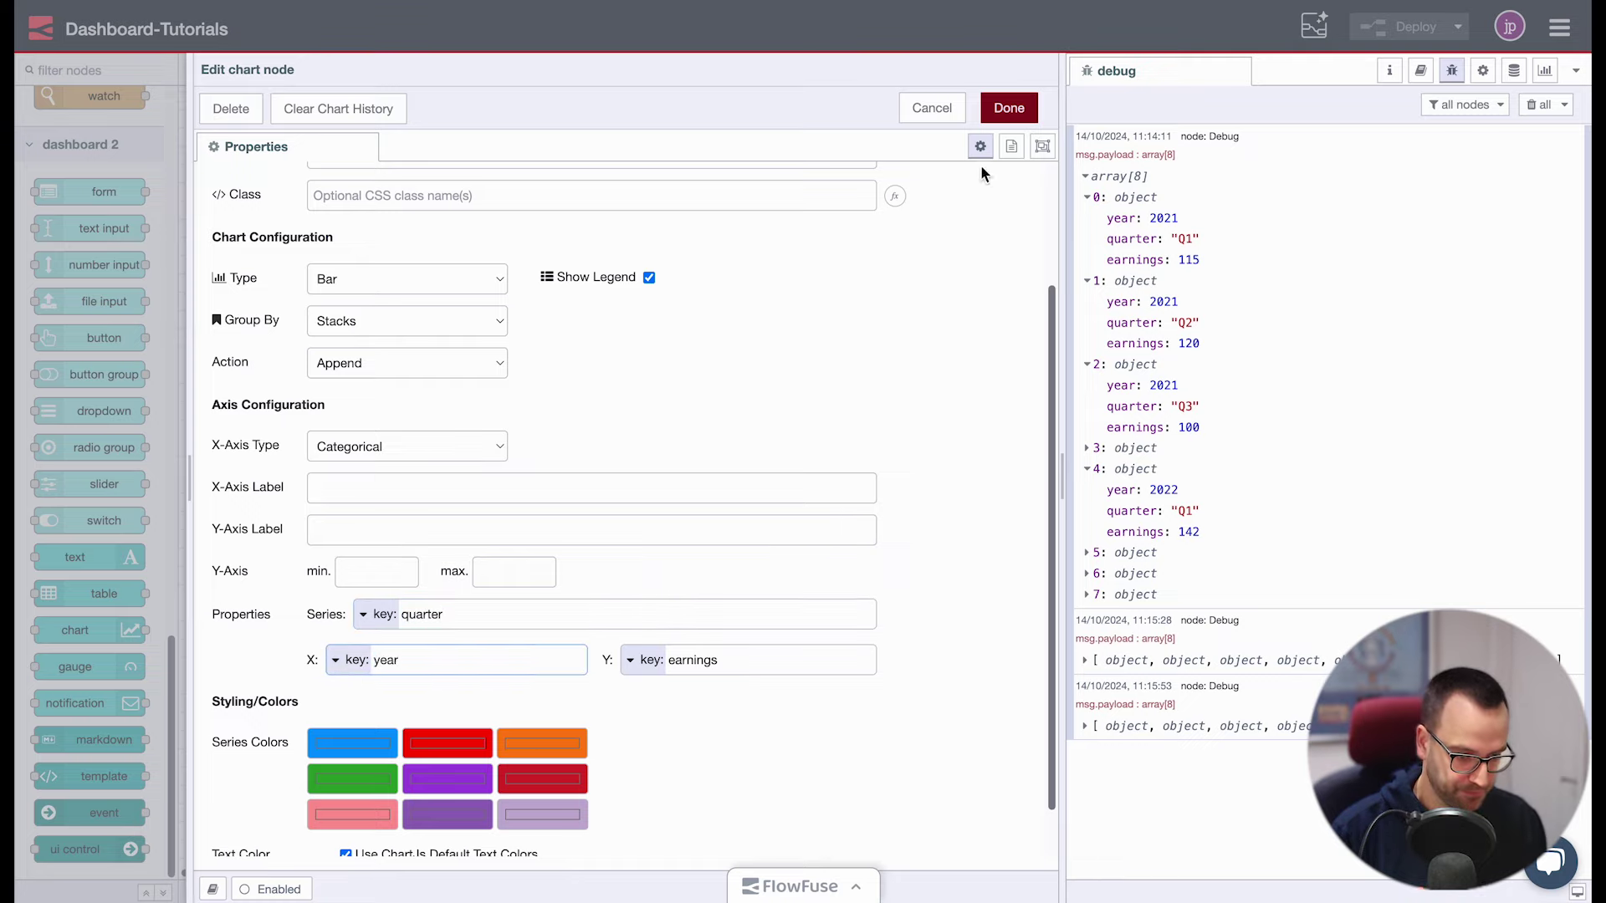
Save and deploy the chart with its swapped Series and X keys, and inject the finance data again
{"action": "left_click", "coordinate": [1000, 109]}
{"action": "key", "text": "ctrl+d"}
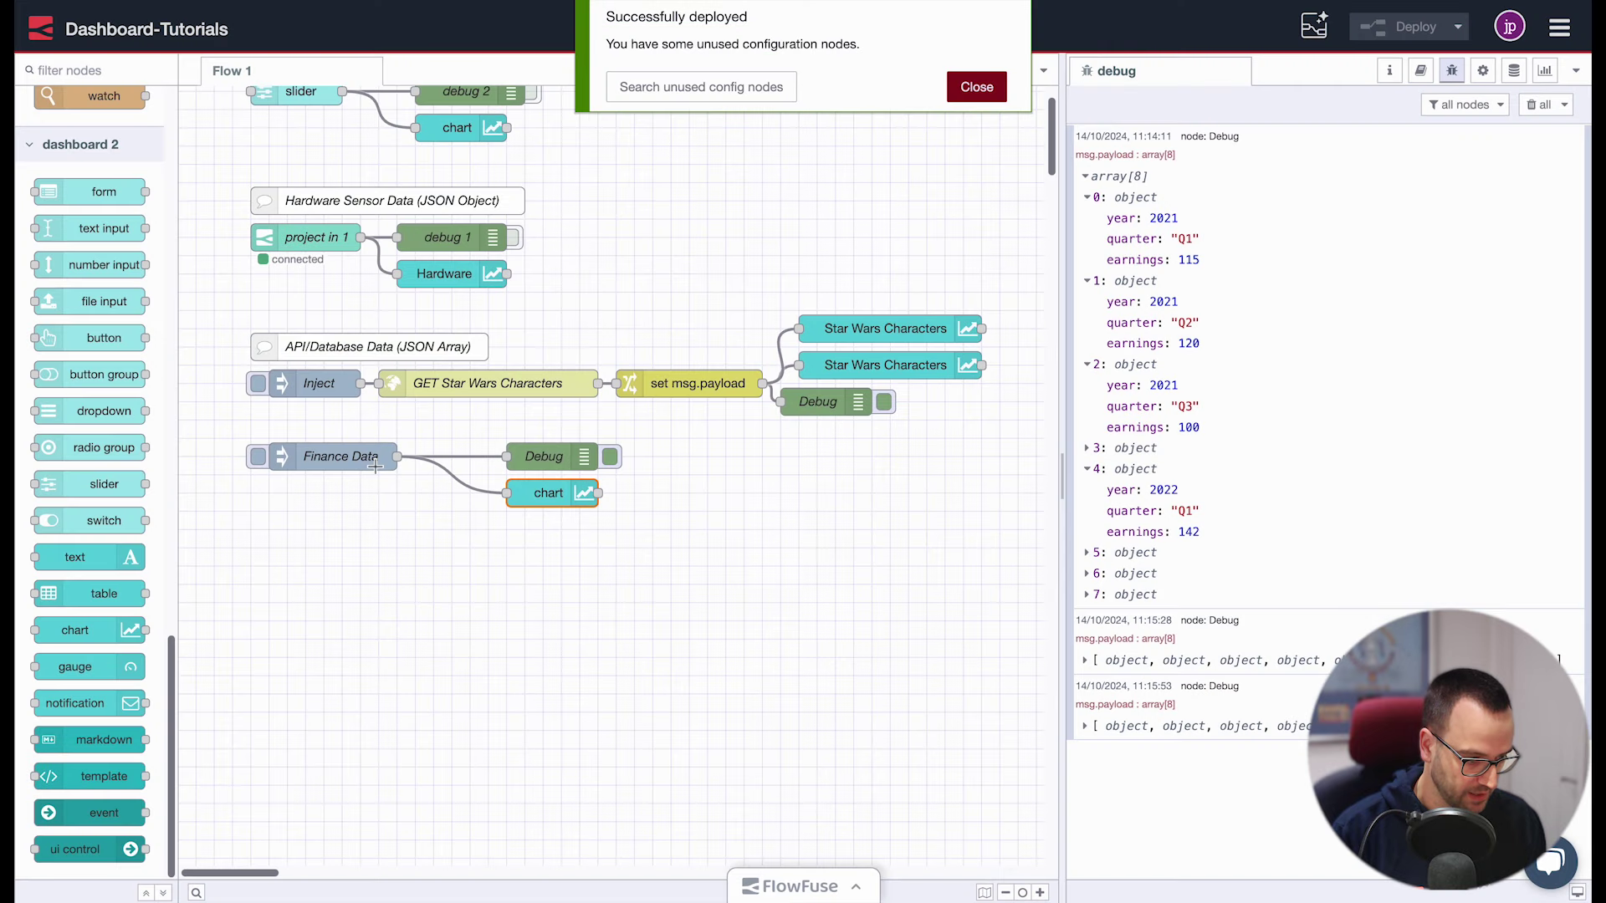
{"action": "left_click", "coordinate": [259, 456]}
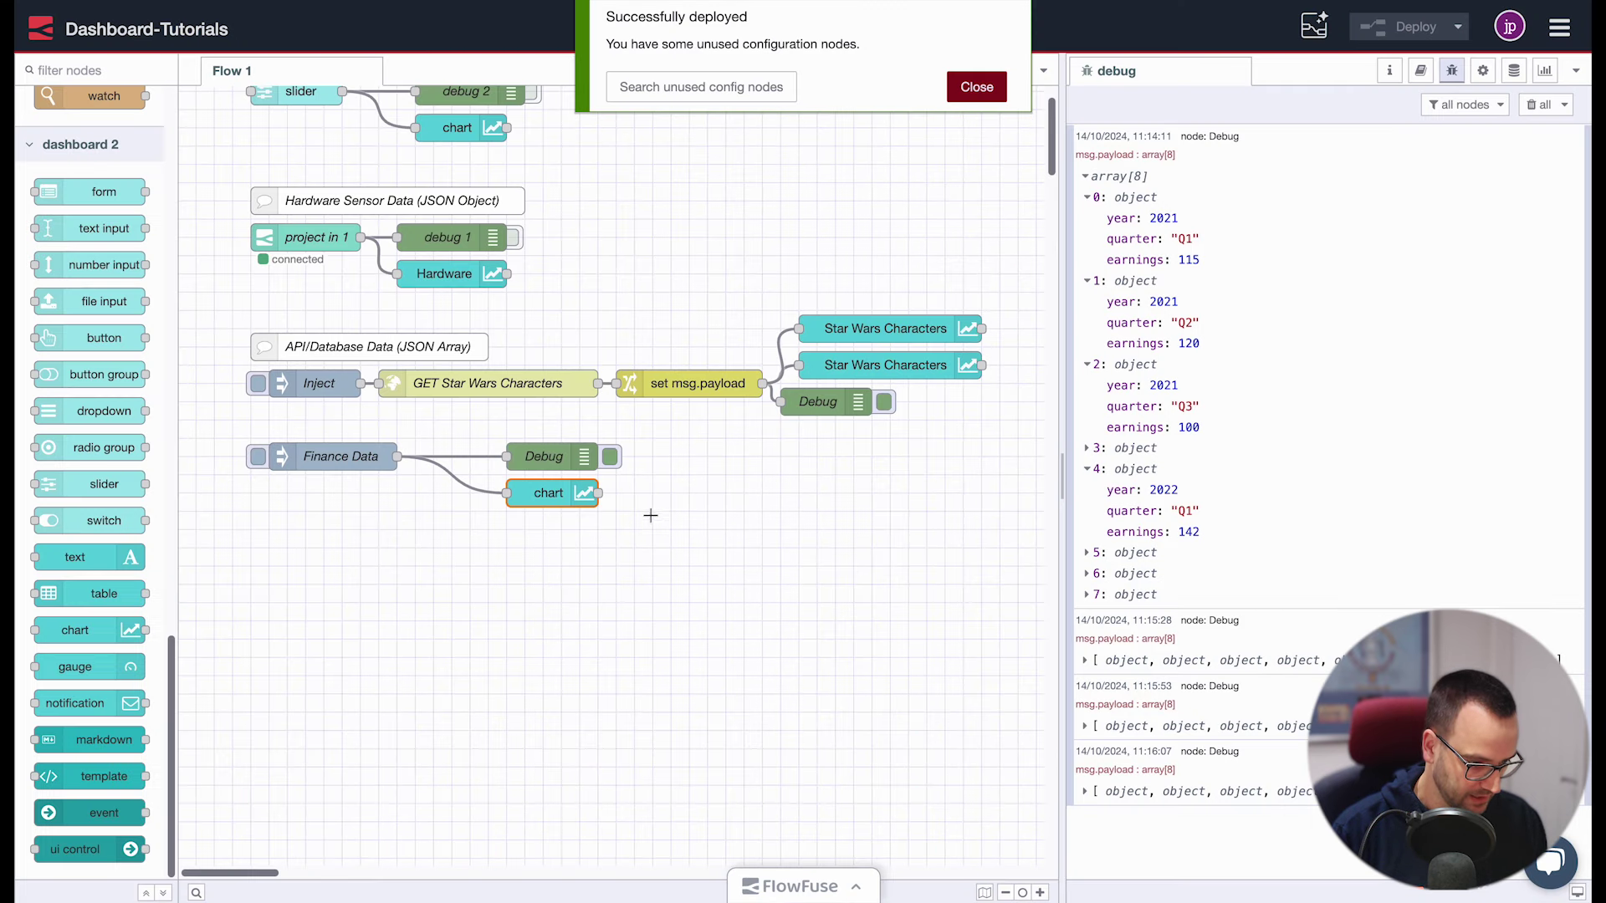
Clear the Finance Data chart's history and inject the Finance Data again
{"action": "left_click", "coordinate": [573, 495]}
{"action": "double_click", "coordinate": [573, 494]}
{"action": "left_click", "coordinate": [334, 104]}
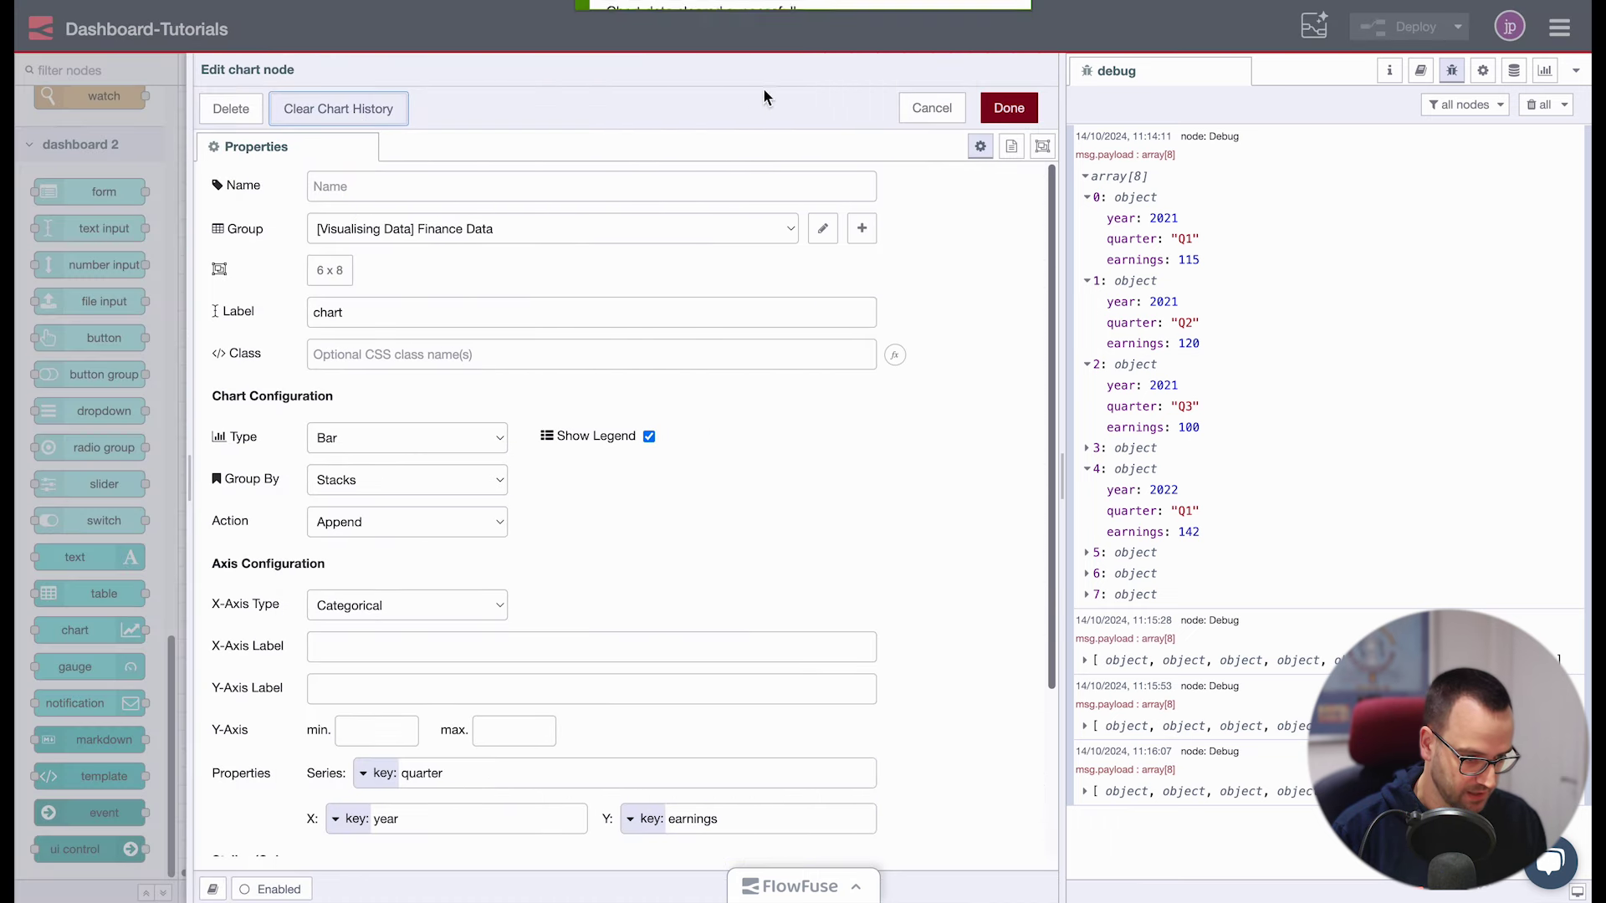
{"action": "left_click", "coordinate": [1008, 107]}
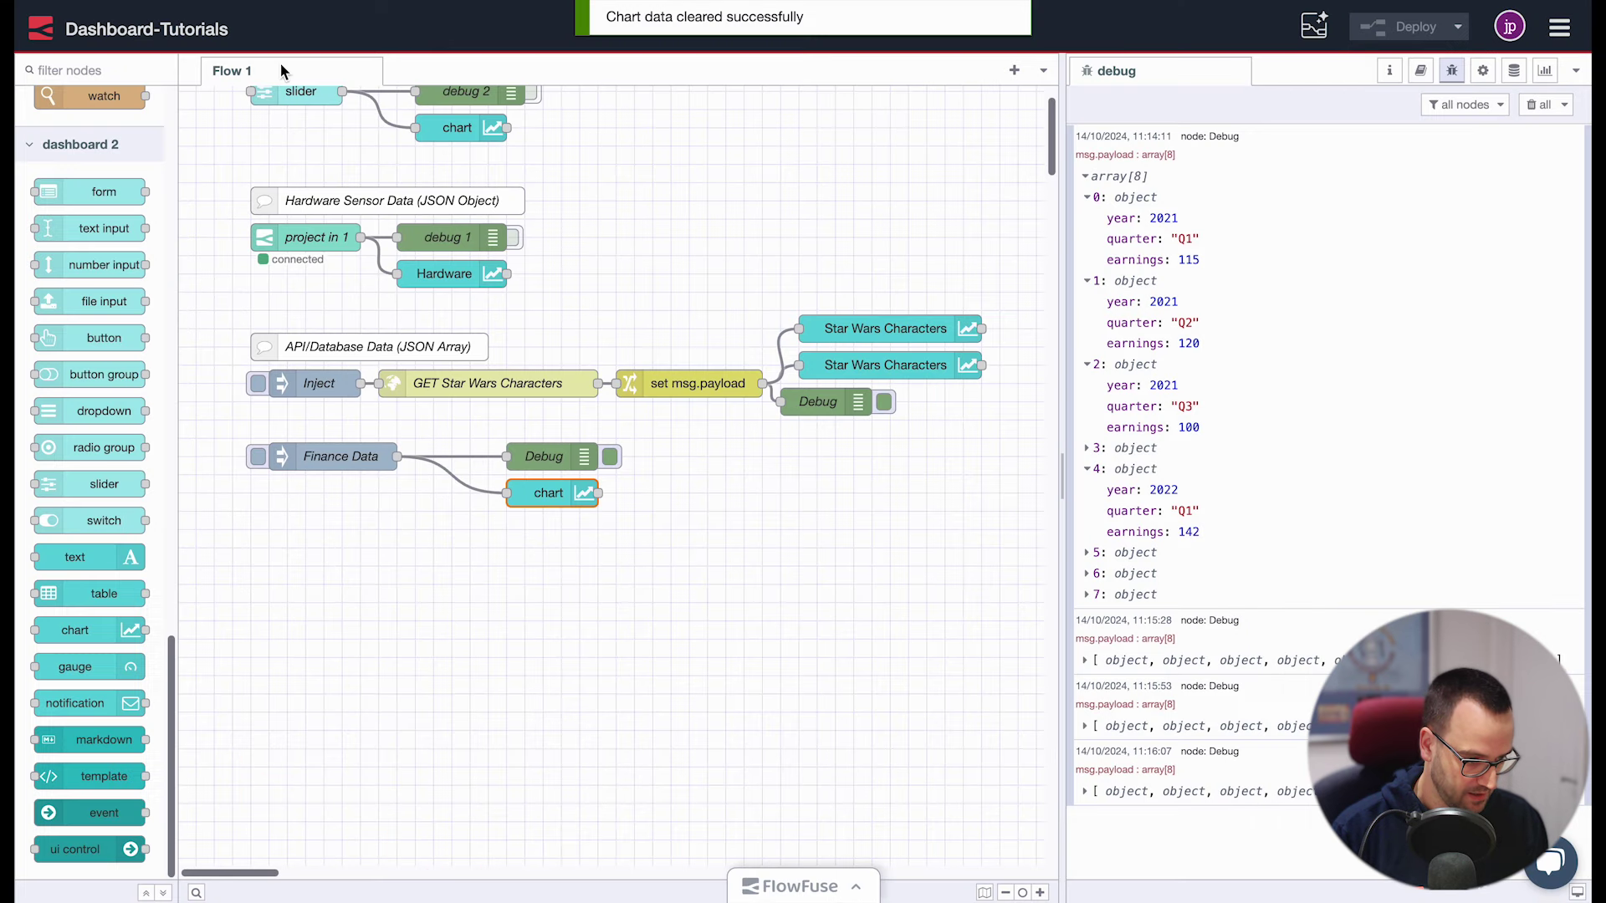
{"action": "left_click", "coordinate": [258, 456]}
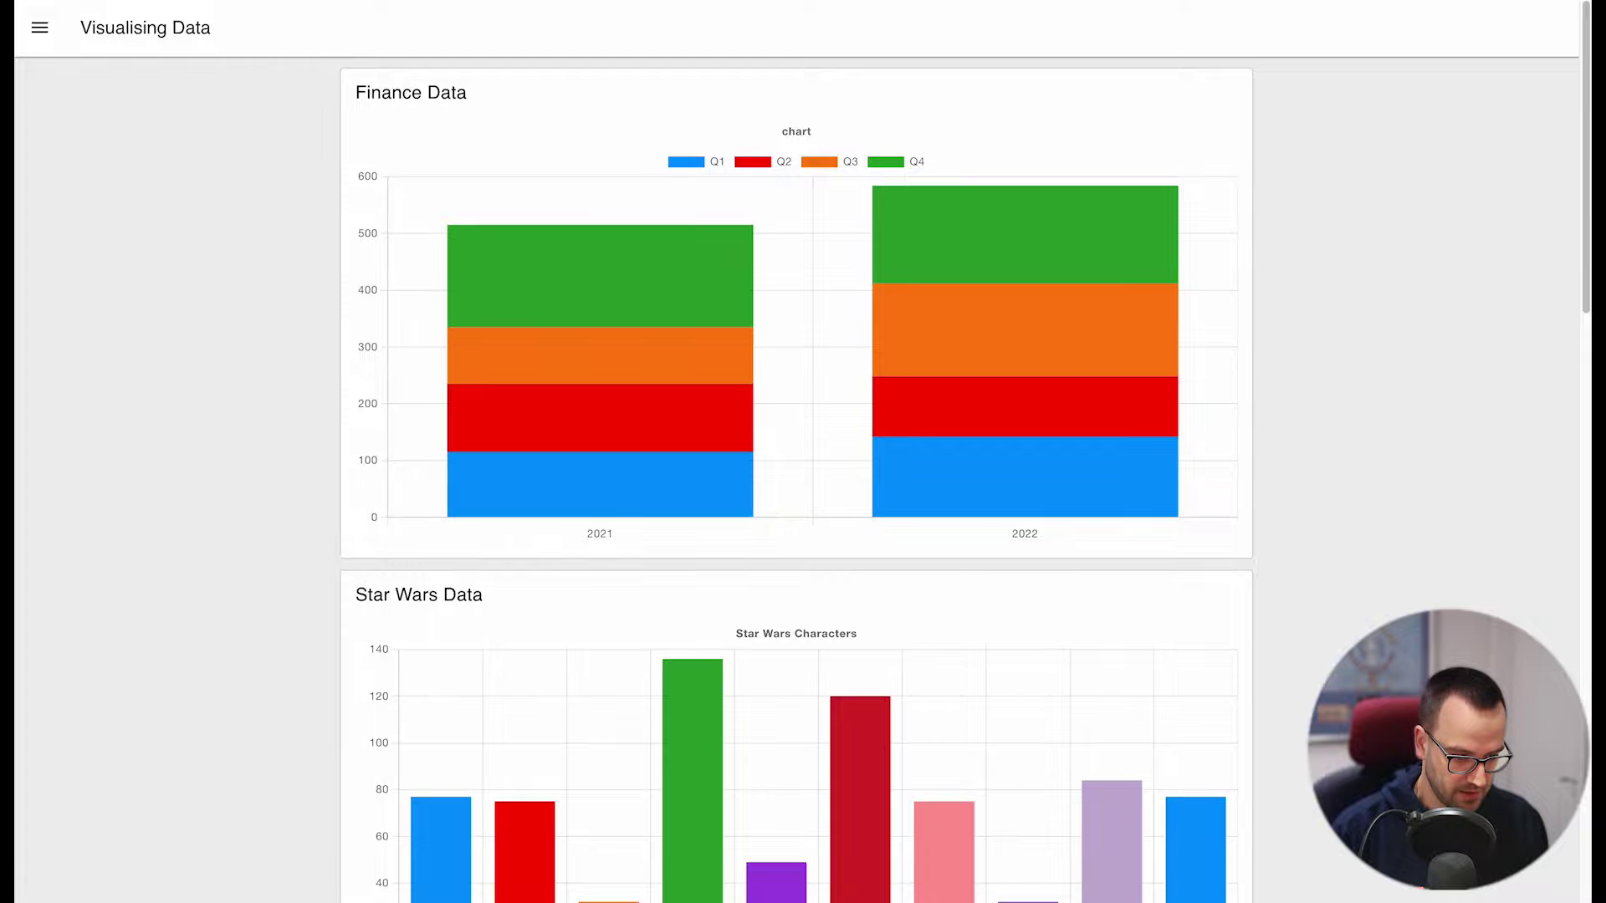
Review the stacked Finance Data bar chart and the Star Wars Data charts on the dashboard
{"action": "scroll", "coordinate": [1377, 509], "scroll_direction": "down", "scroll_amount": 5}
{"action": "scroll", "coordinate": [1363, 456], "scroll_direction": "up", "scroll_amount": 5}
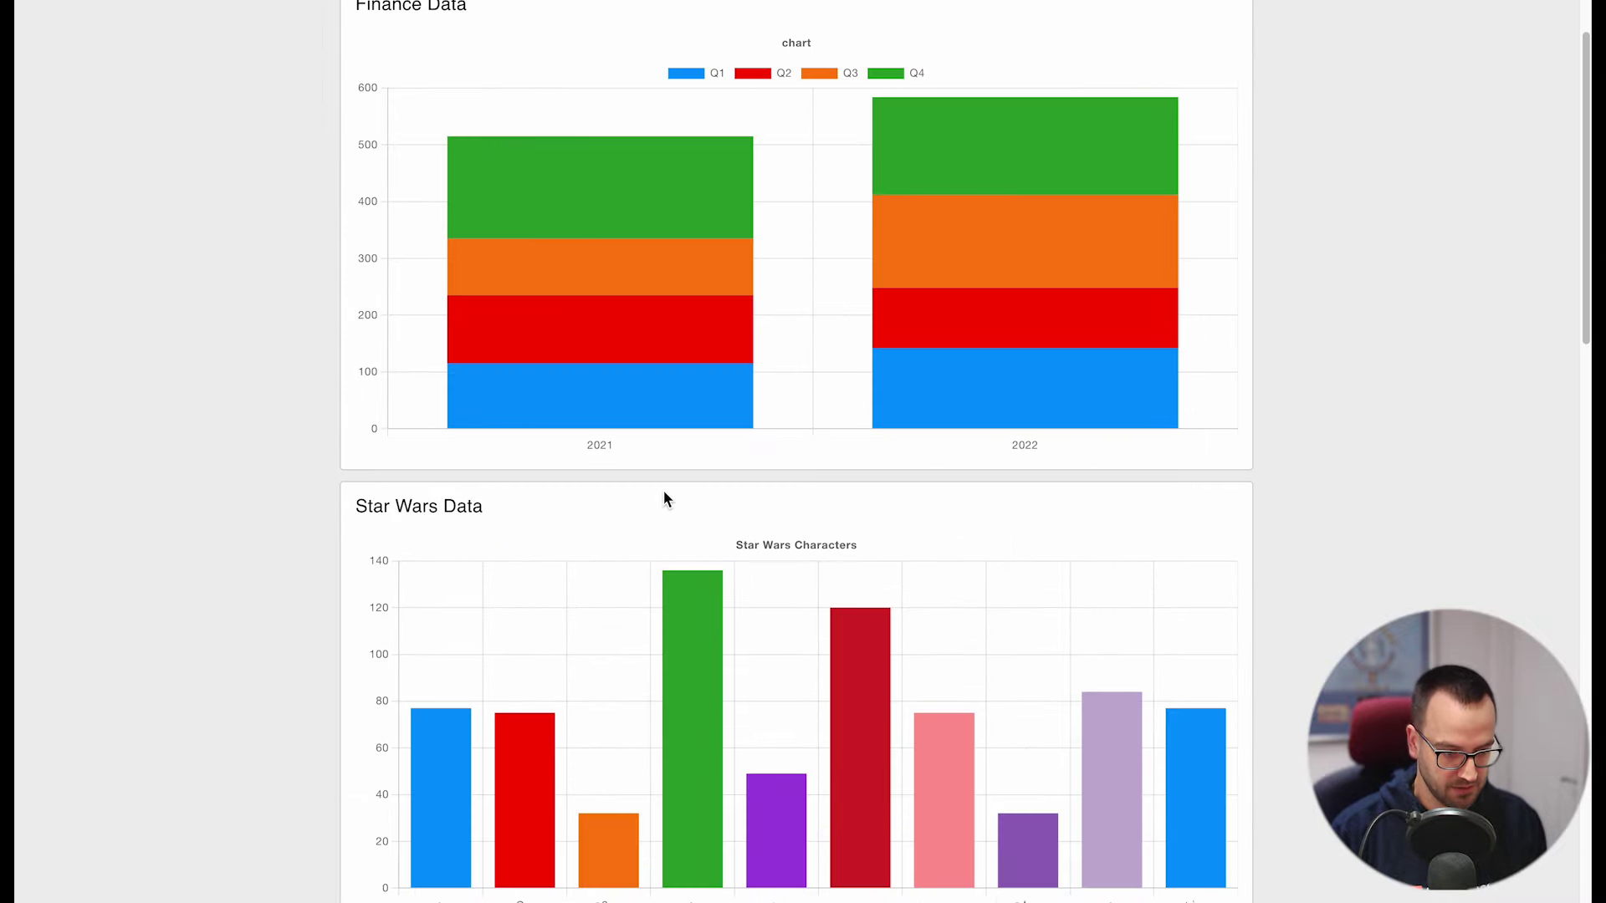
{"action": "scroll", "coordinate": [973, 460], "scroll_direction": "up", "scroll_amount": 1}
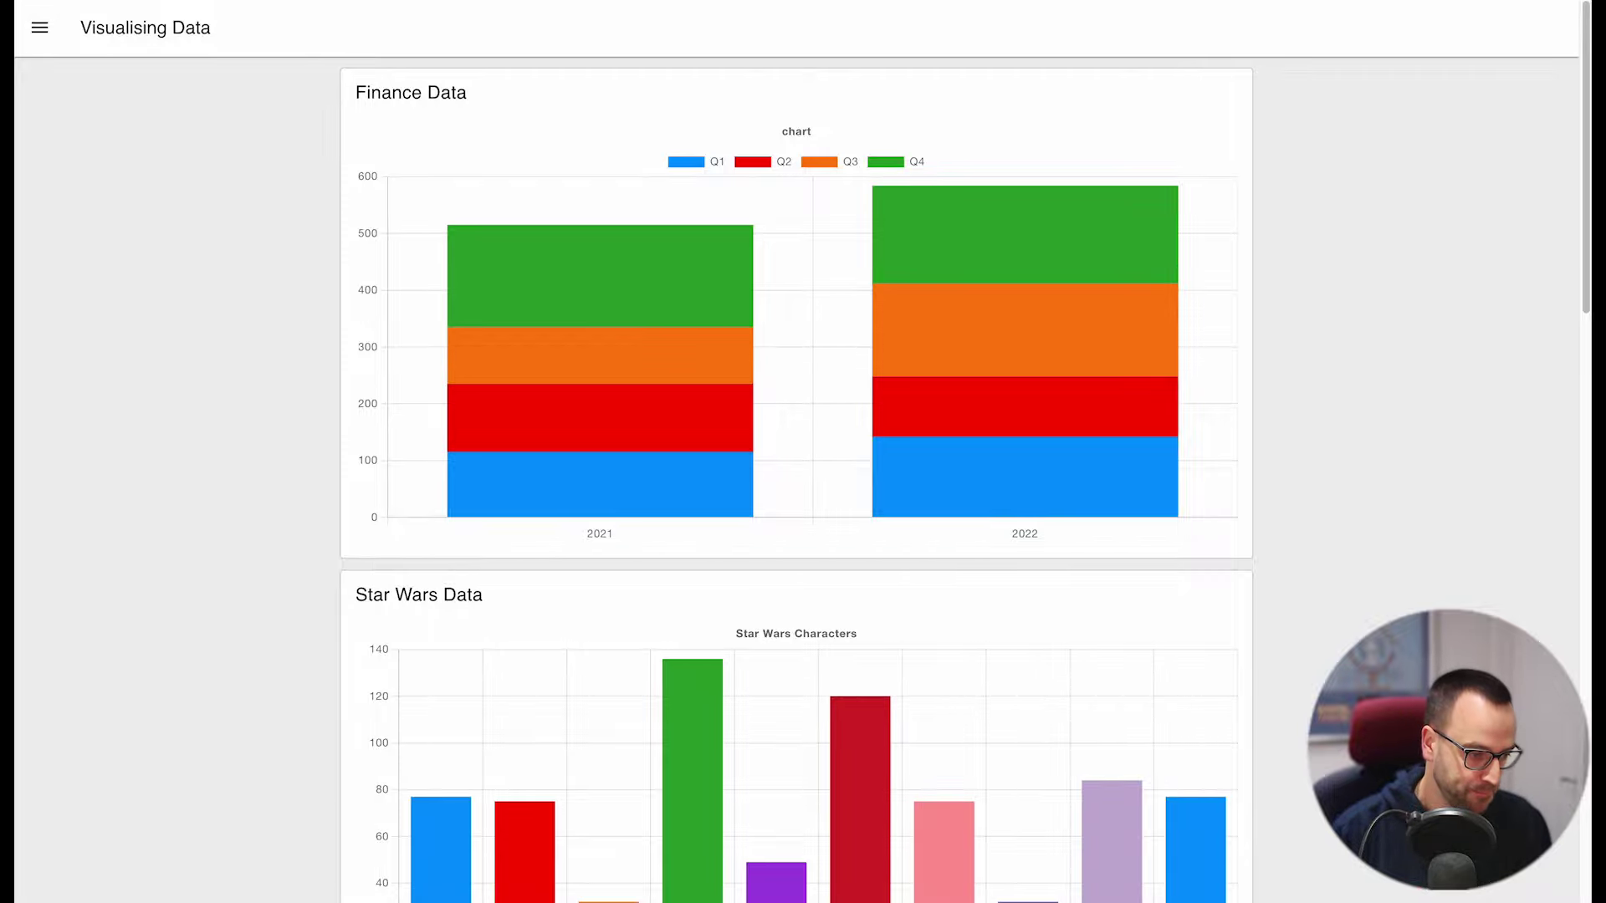
{"action": "scroll", "coordinate": [173, 443], "scroll_direction": "down", "scroll_amount": 12}
{"action": "scroll", "coordinate": [172, 376], "scroll_direction": "up", "scroll_amount": 13}
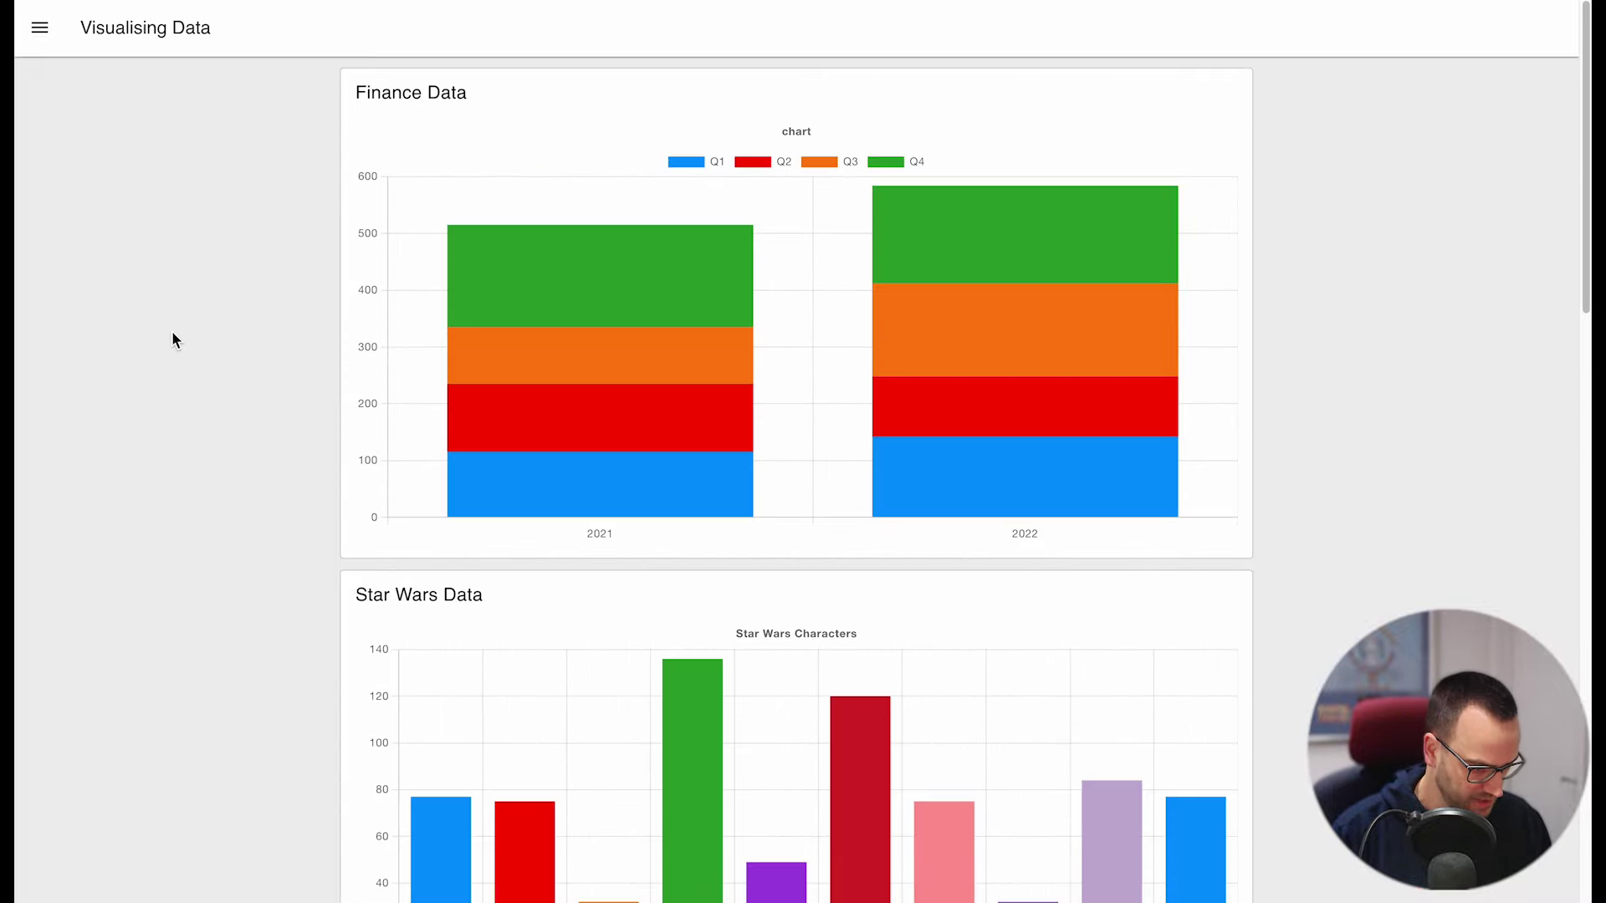
Return to the flow editor and change the chart type of the Finance Data chart to Pie
{"action": "key", "text": "alt+Tab"}
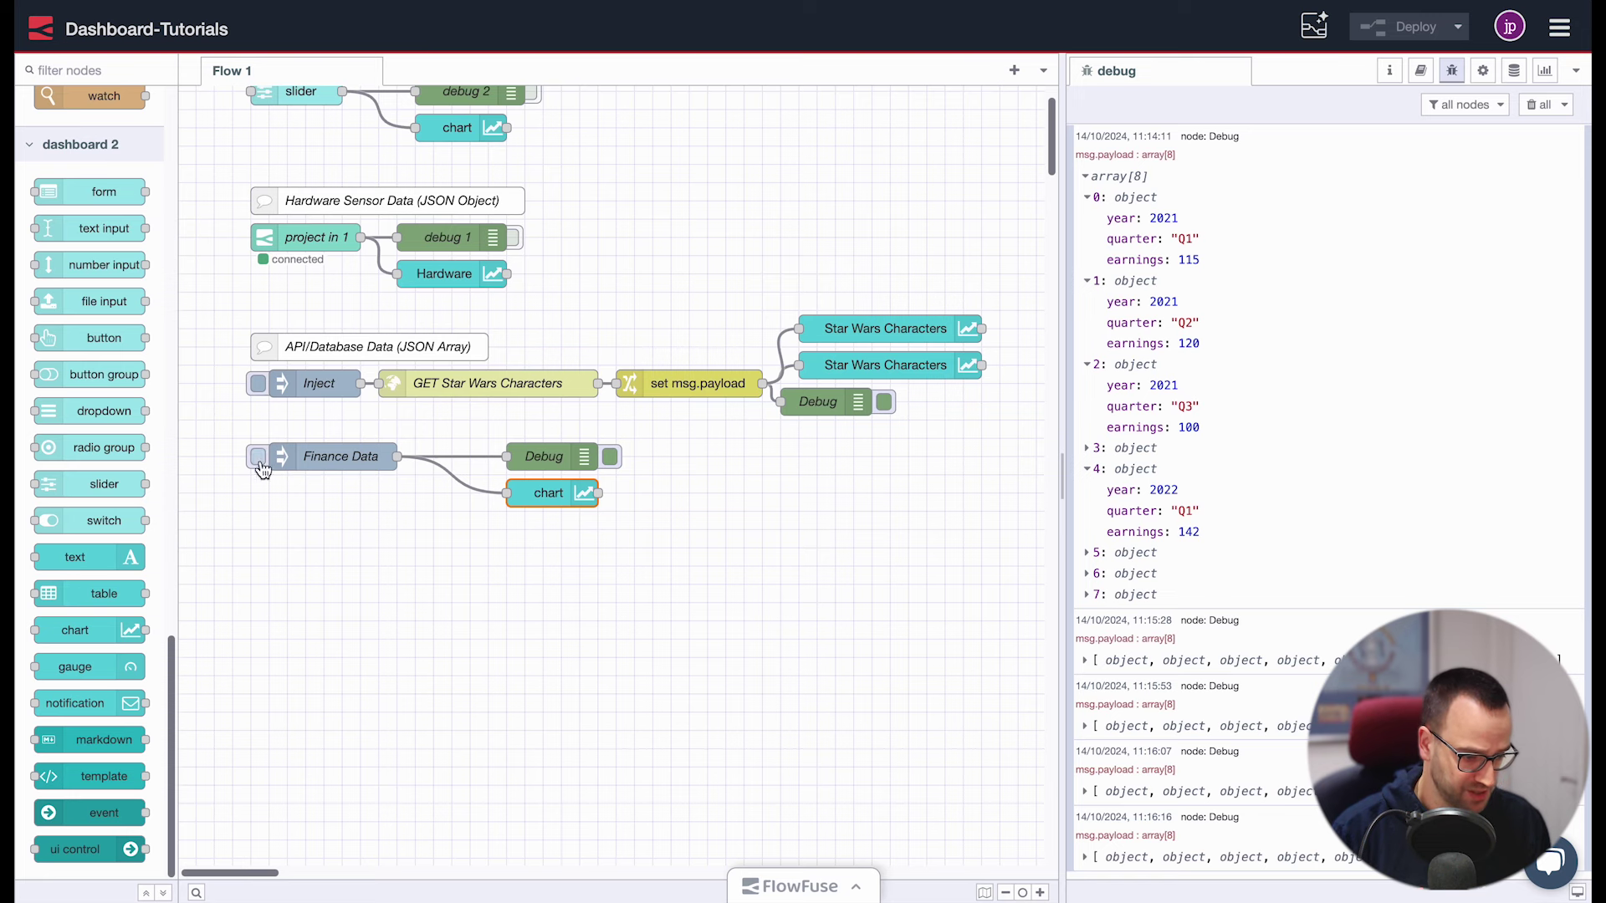
{"action": "double_click", "coordinate": [537, 494]}
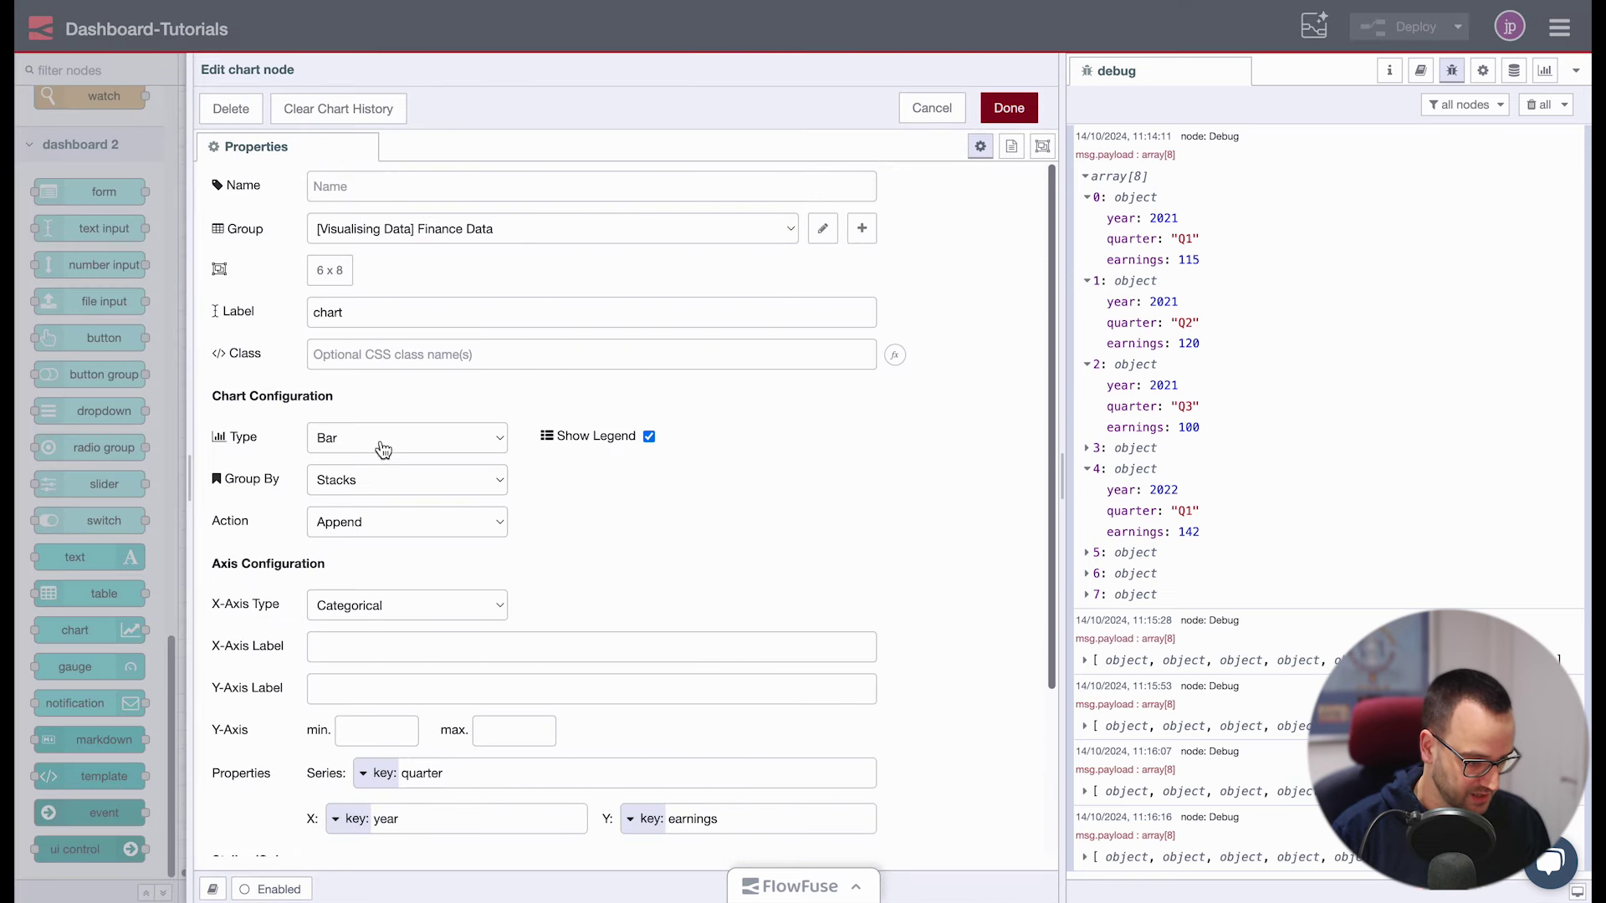
{"action": "left_click", "coordinate": [379, 437]}
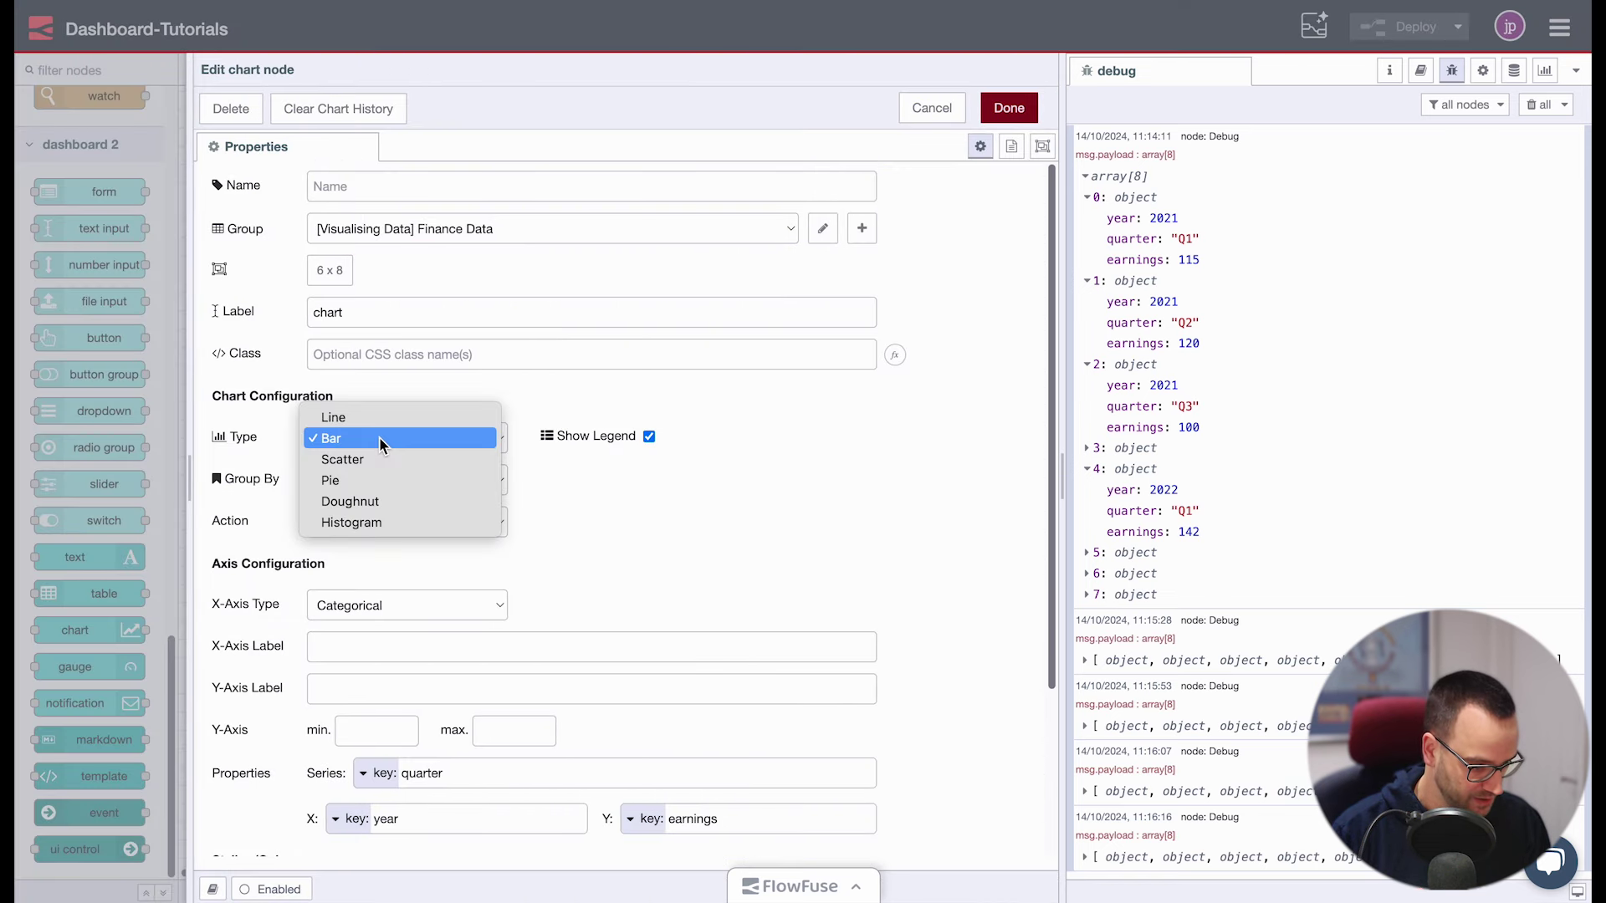
{"action": "left_click", "coordinate": [399, 479]}
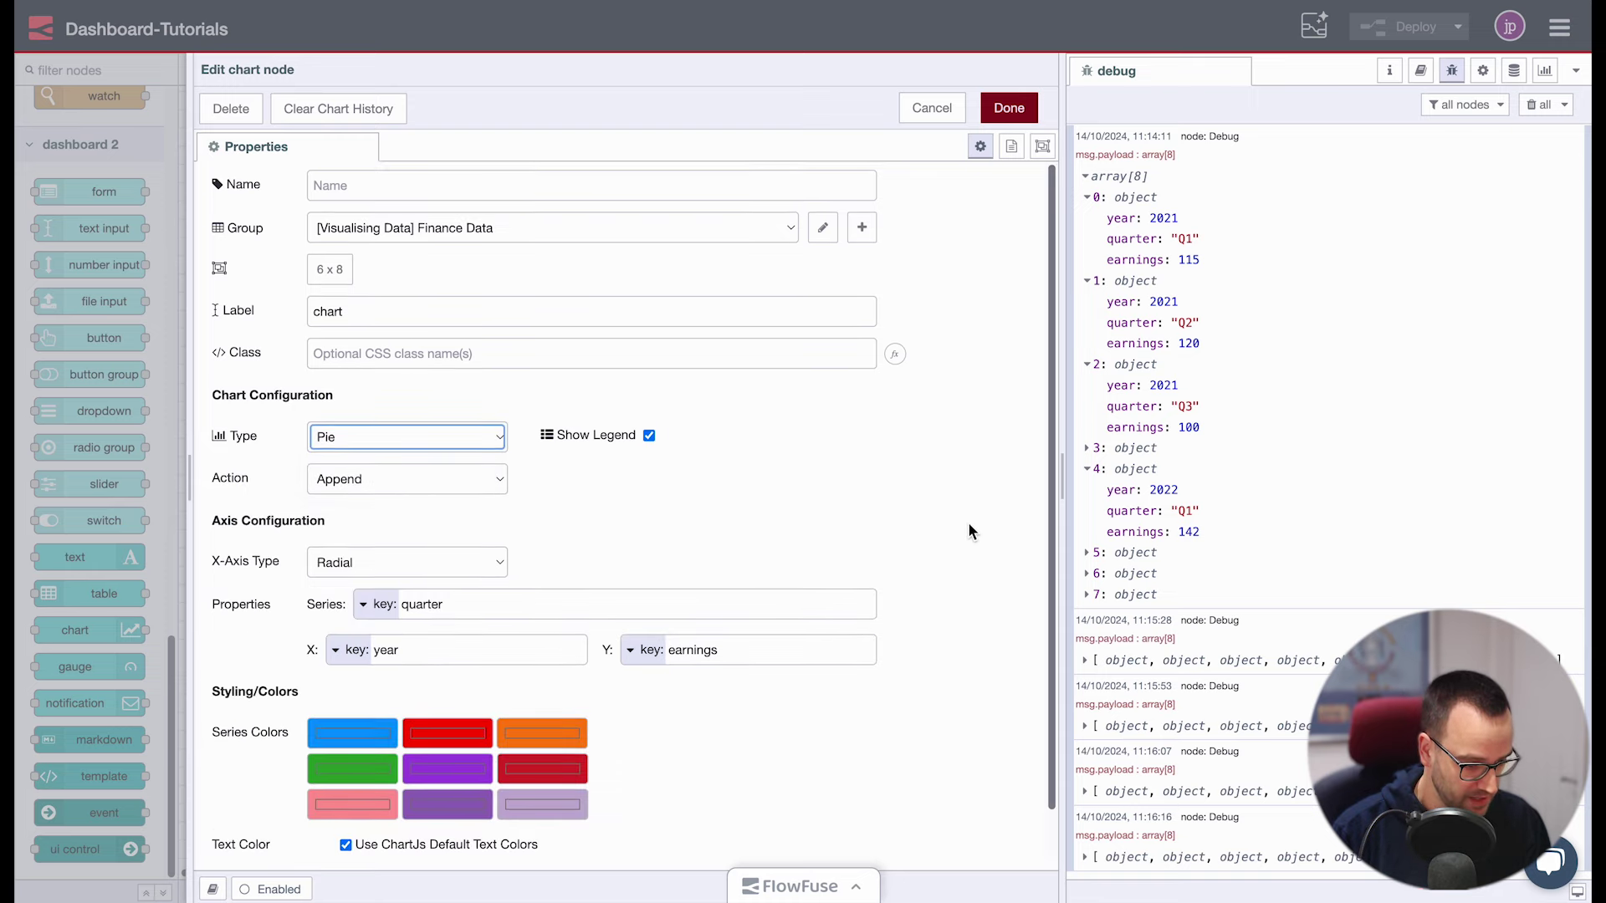
Set the pie chart's Series key to year and its X key to quarter, and save the node
{"action": "scroll", "coordinate": [970, 532], "scroll_direction": "down", "scroll_amount": 1}
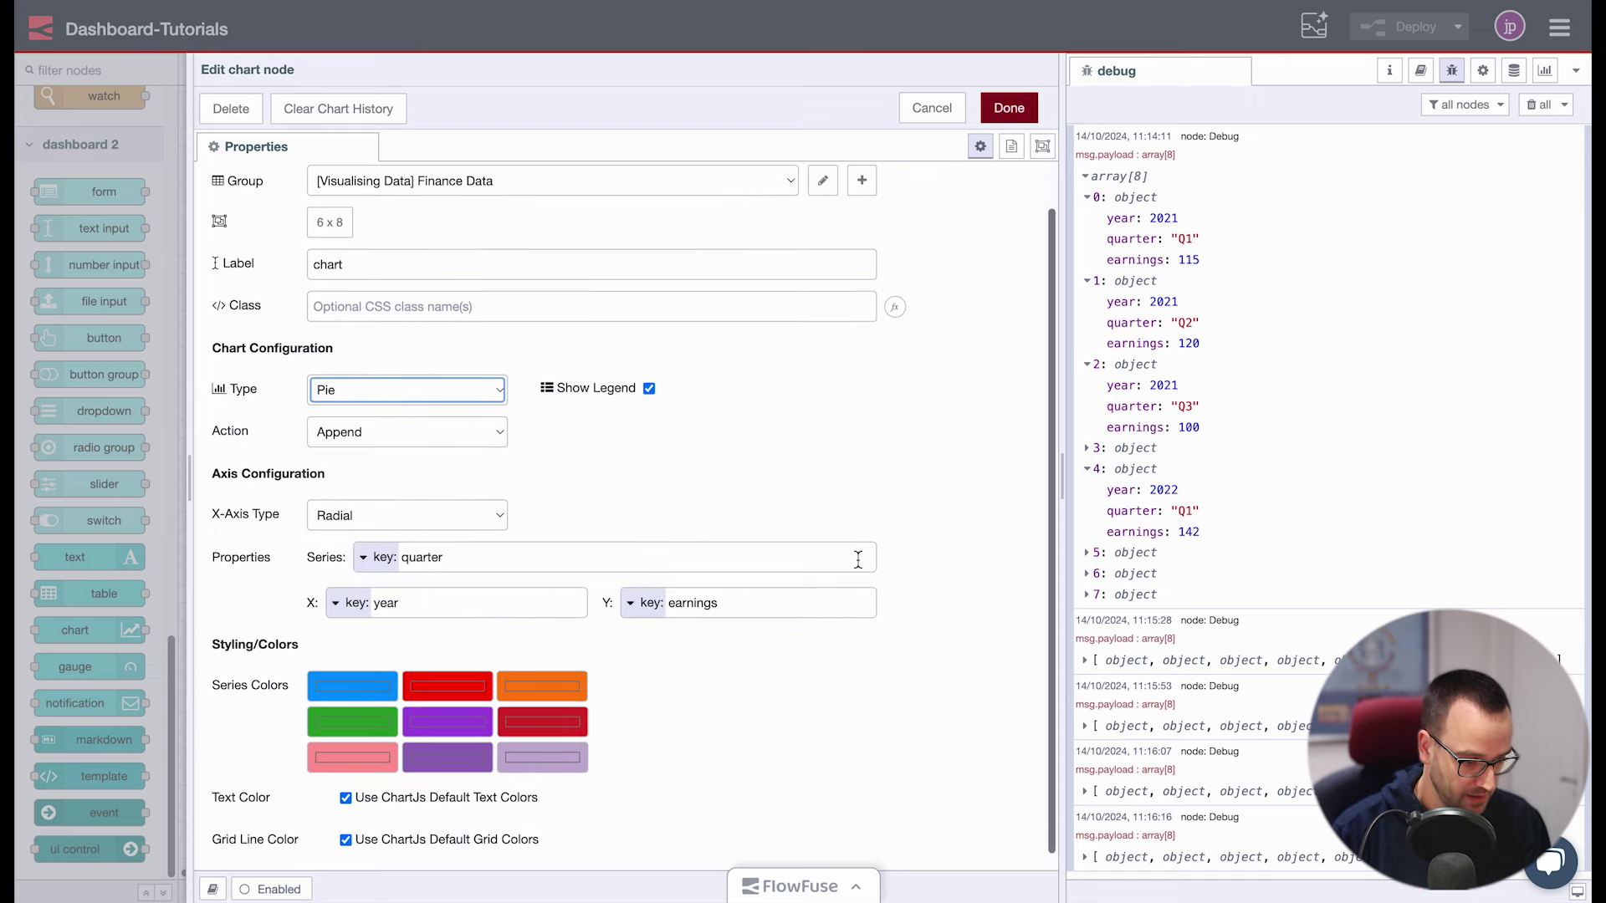
{"action": "double_click", "coordinate": [465, 570]}
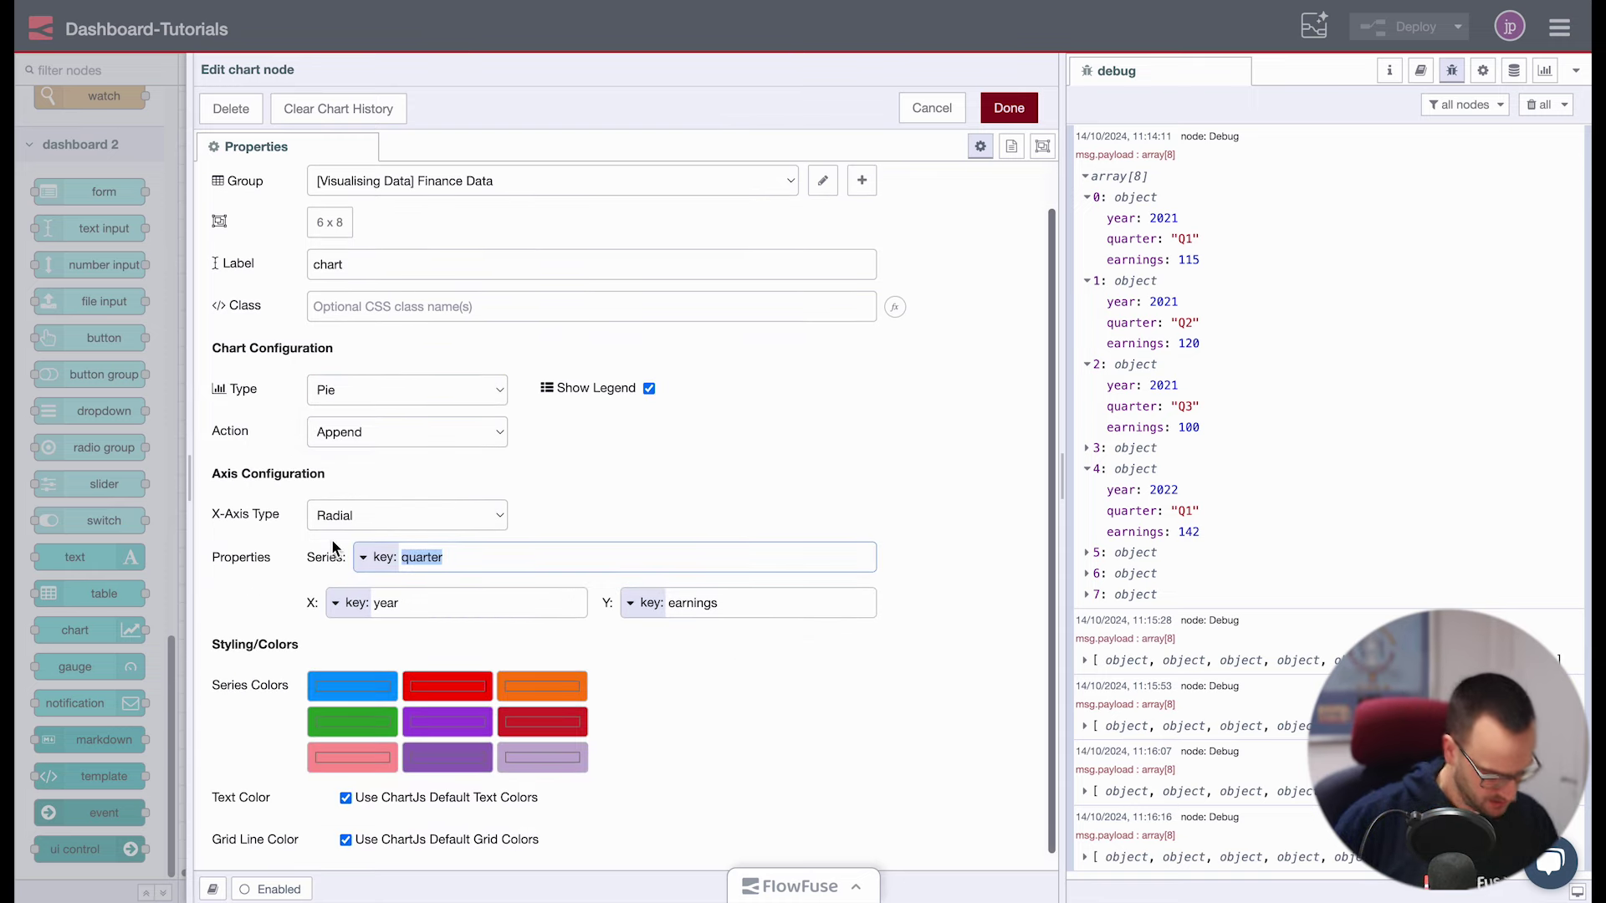
{"action": "type", "text": "year"}
{"action": "key", "text": "Tab"}
{"action": "key", "text": "Tab"}
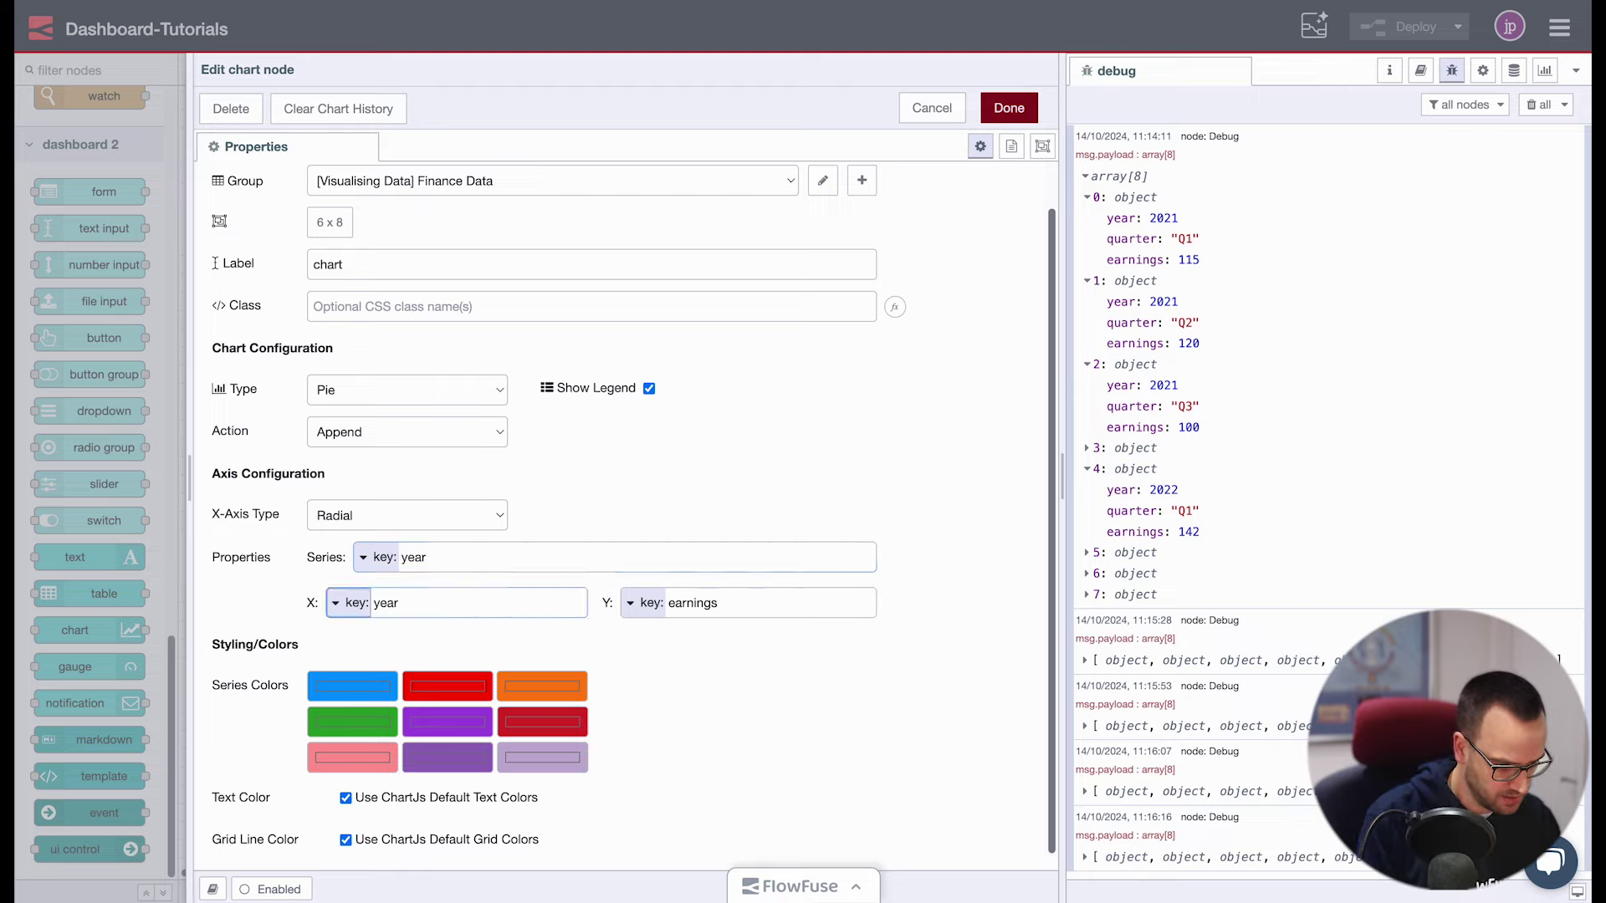
{"action": "type", "text": "wuarter"}
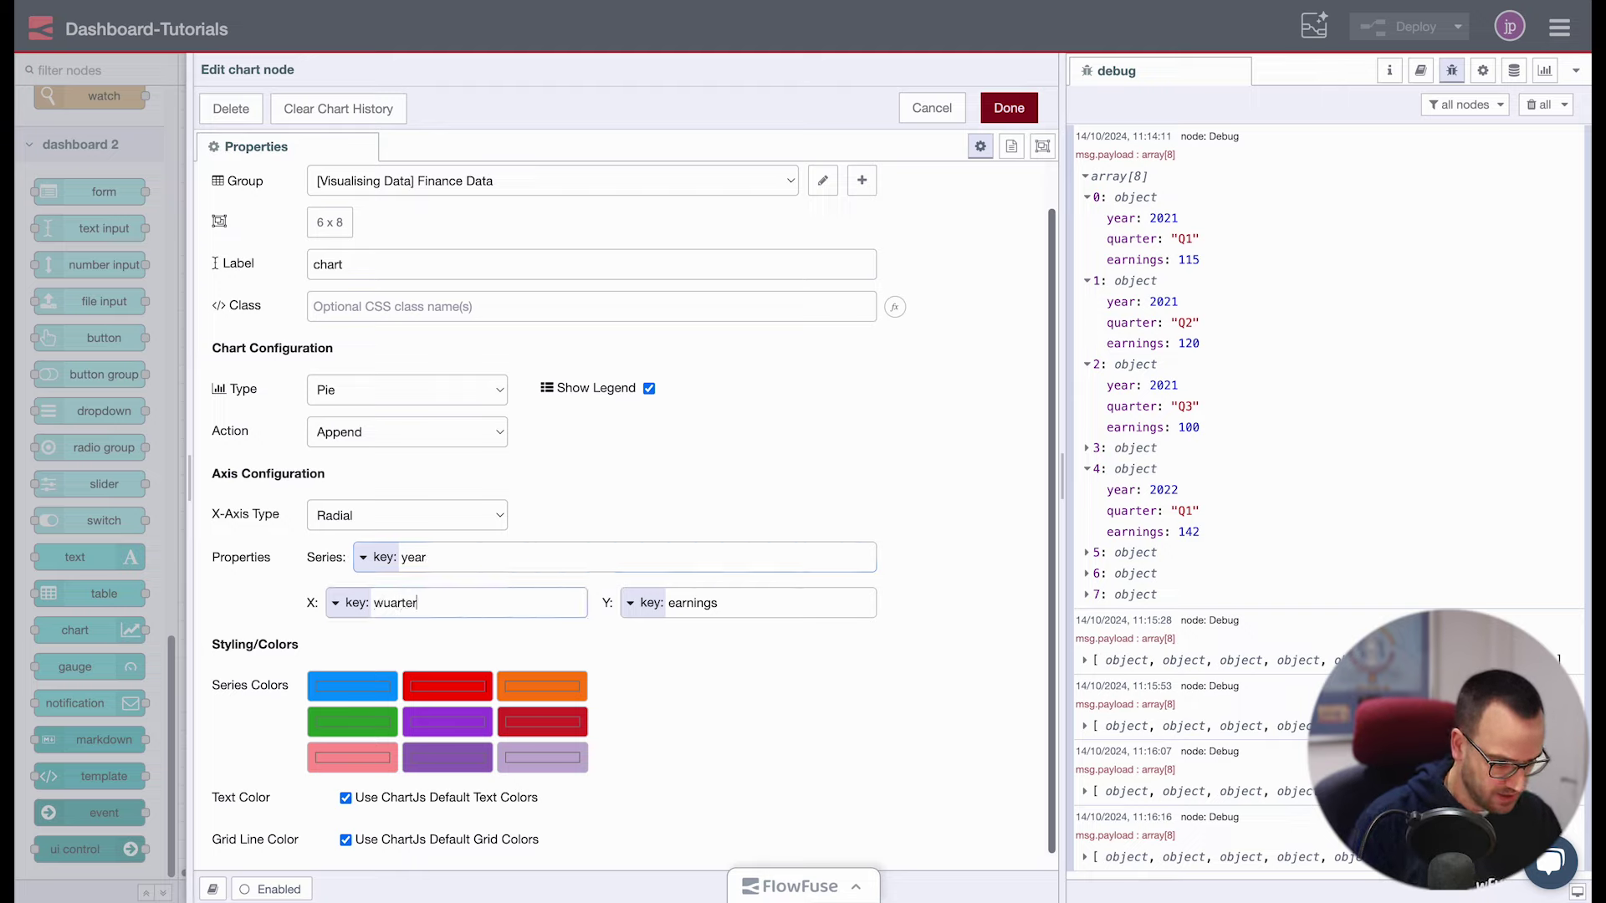
{"action": "left_click_drag", "start_coordinate": [383, 604], "coordinate": [365, 612]}
{"action": "type", "text": "q"}
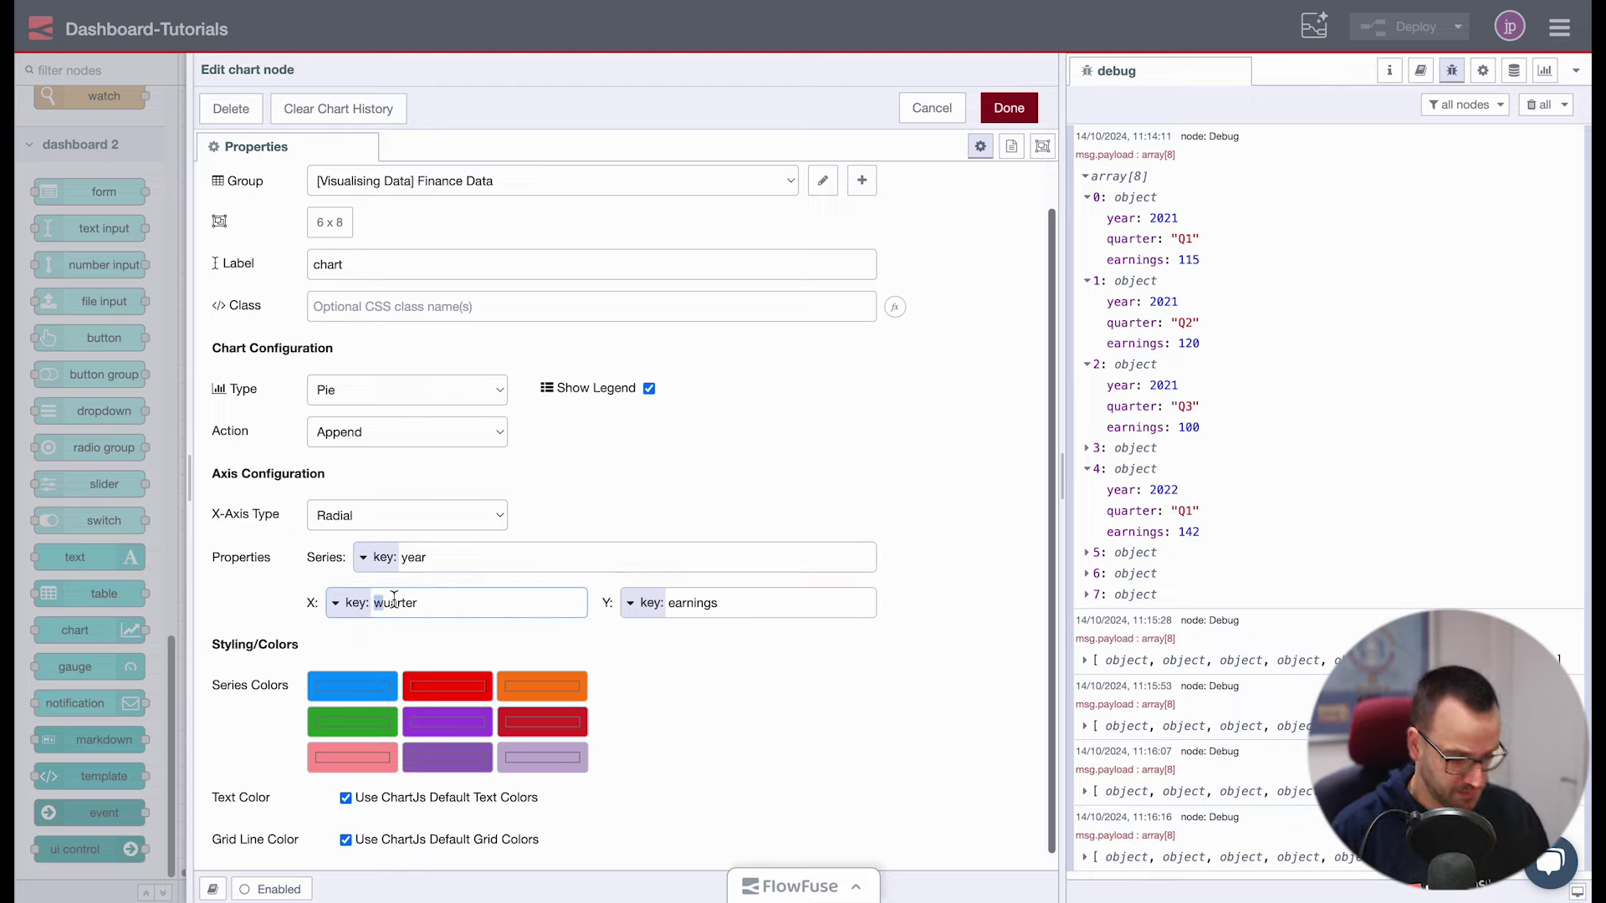
{"action": "left_click", "coordinate": [1008, 109]}
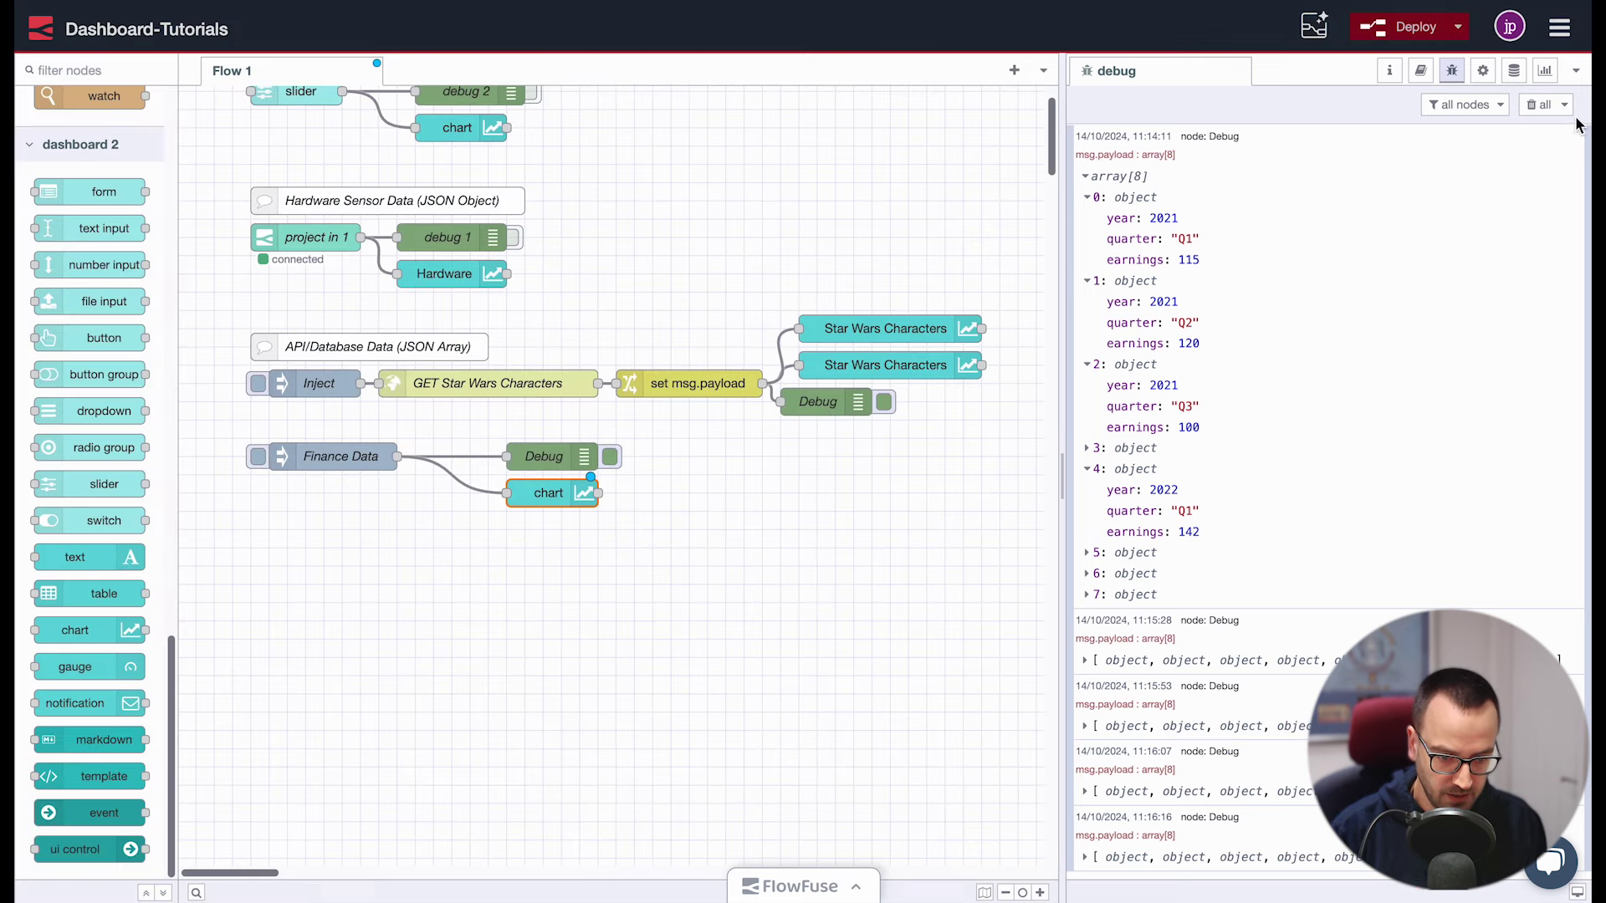
Clear all debug messages and deploy the updated flow
{"action": "left_click", "coordinate": [1537, 104]}
{"action": "left_click", "coordinate": [1410, 27]}
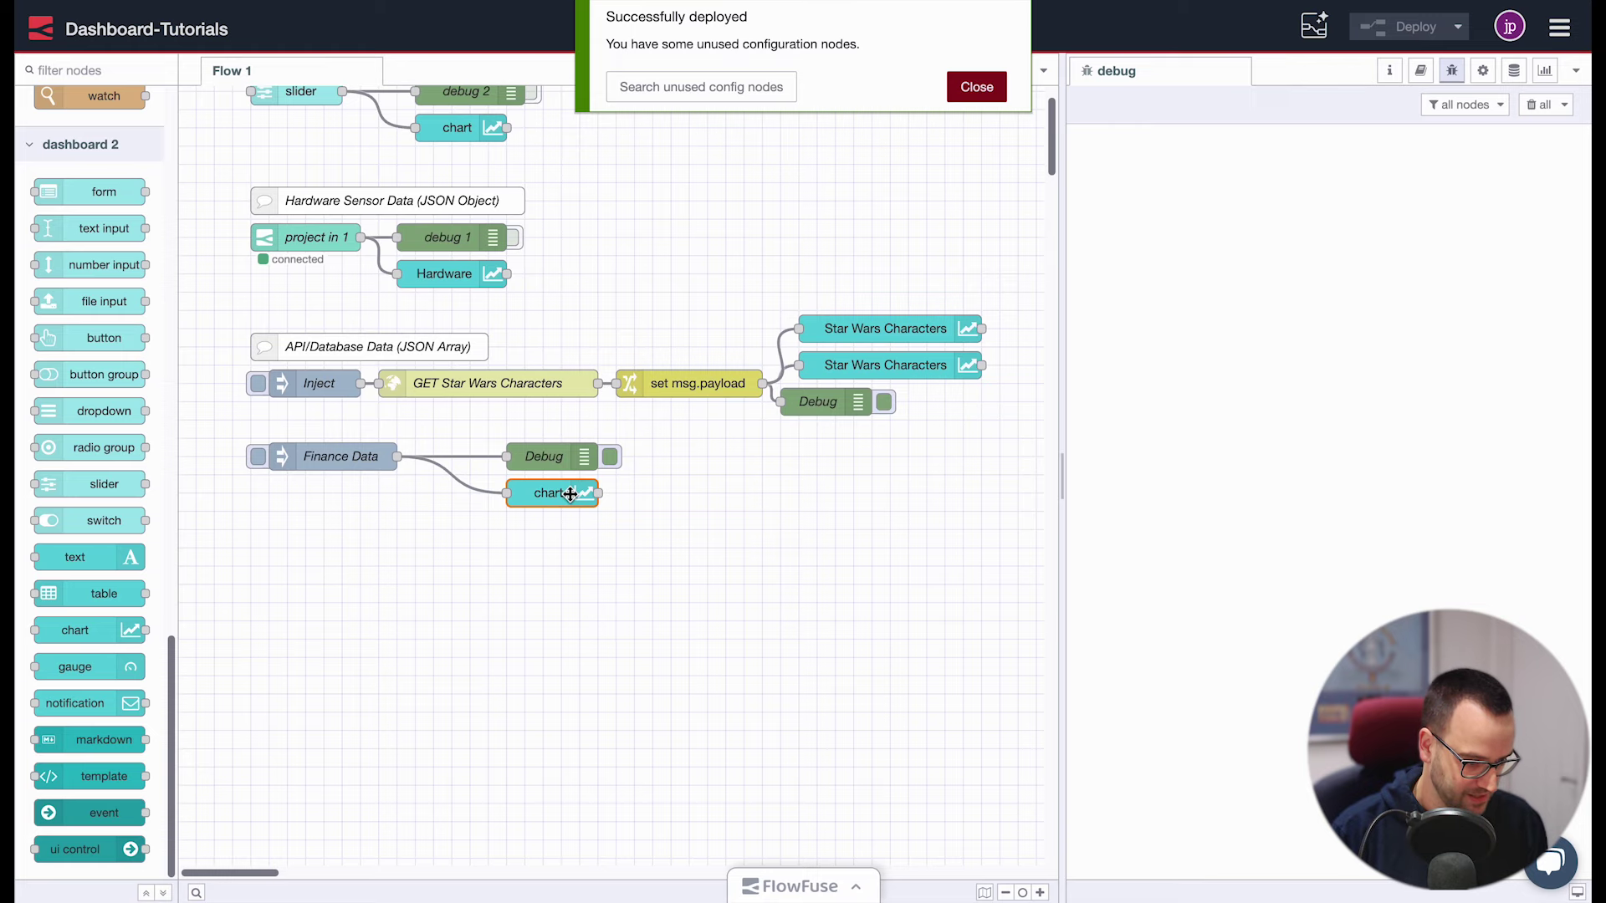
Clear the history of the Finance Data pie chart and check the chart on the dashboard
{"action": "double_click", "coordinate": [569, 495]}
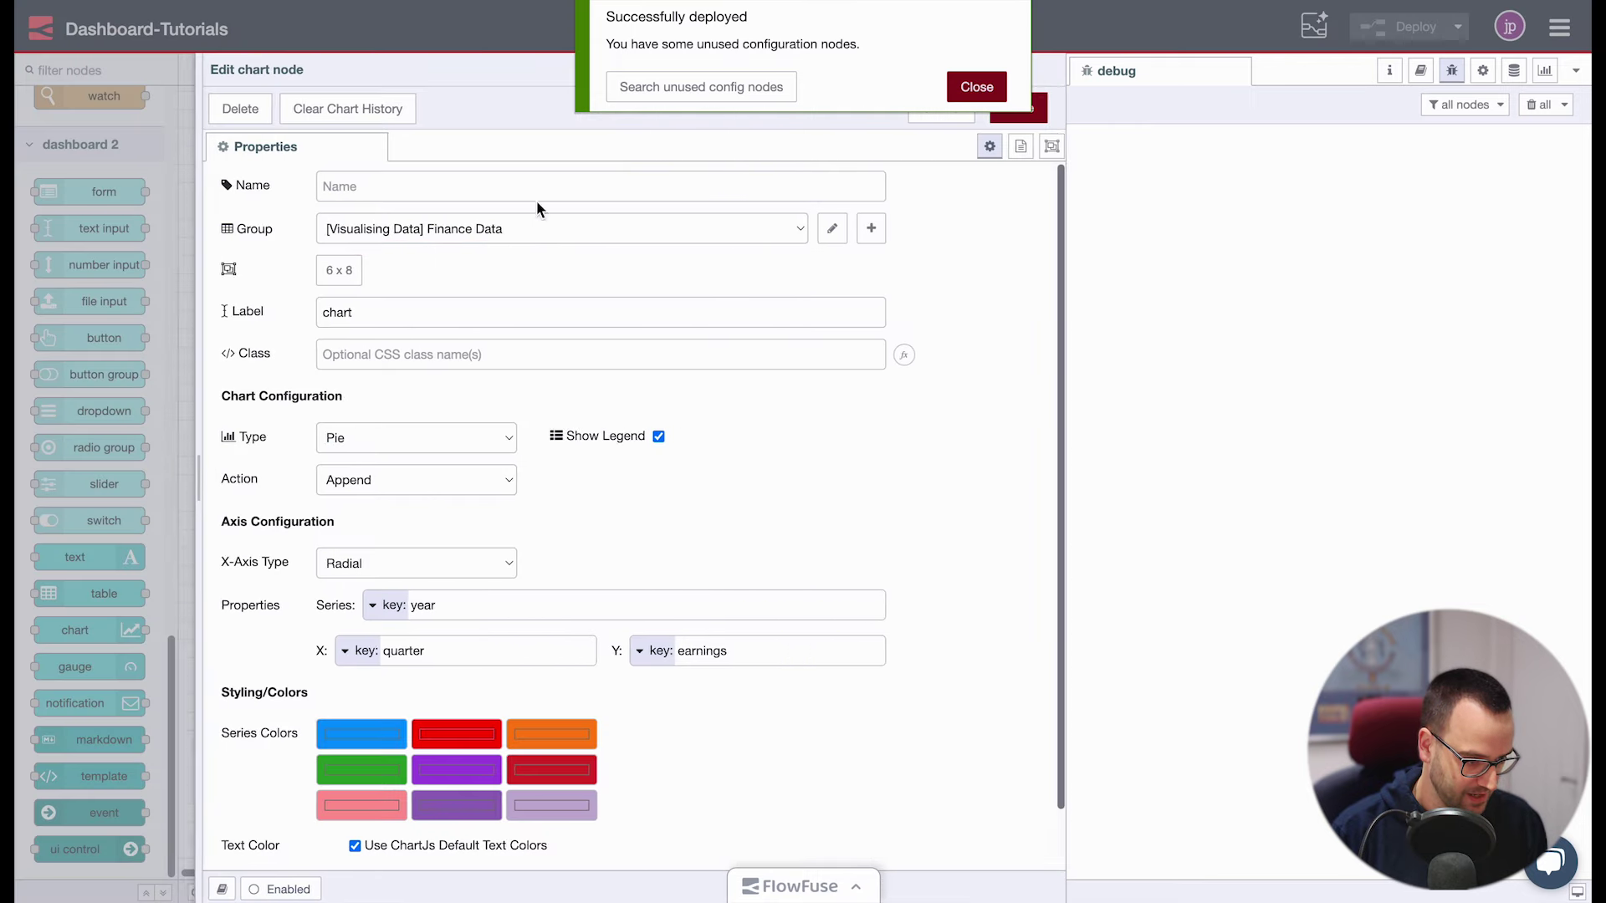
{"action": "left_click", "coordinate": [357, 110]}
{"action": "left_click", "coordinate": [986, 87]}
{"action": "left_click", "coordinate": [1034, 108]}
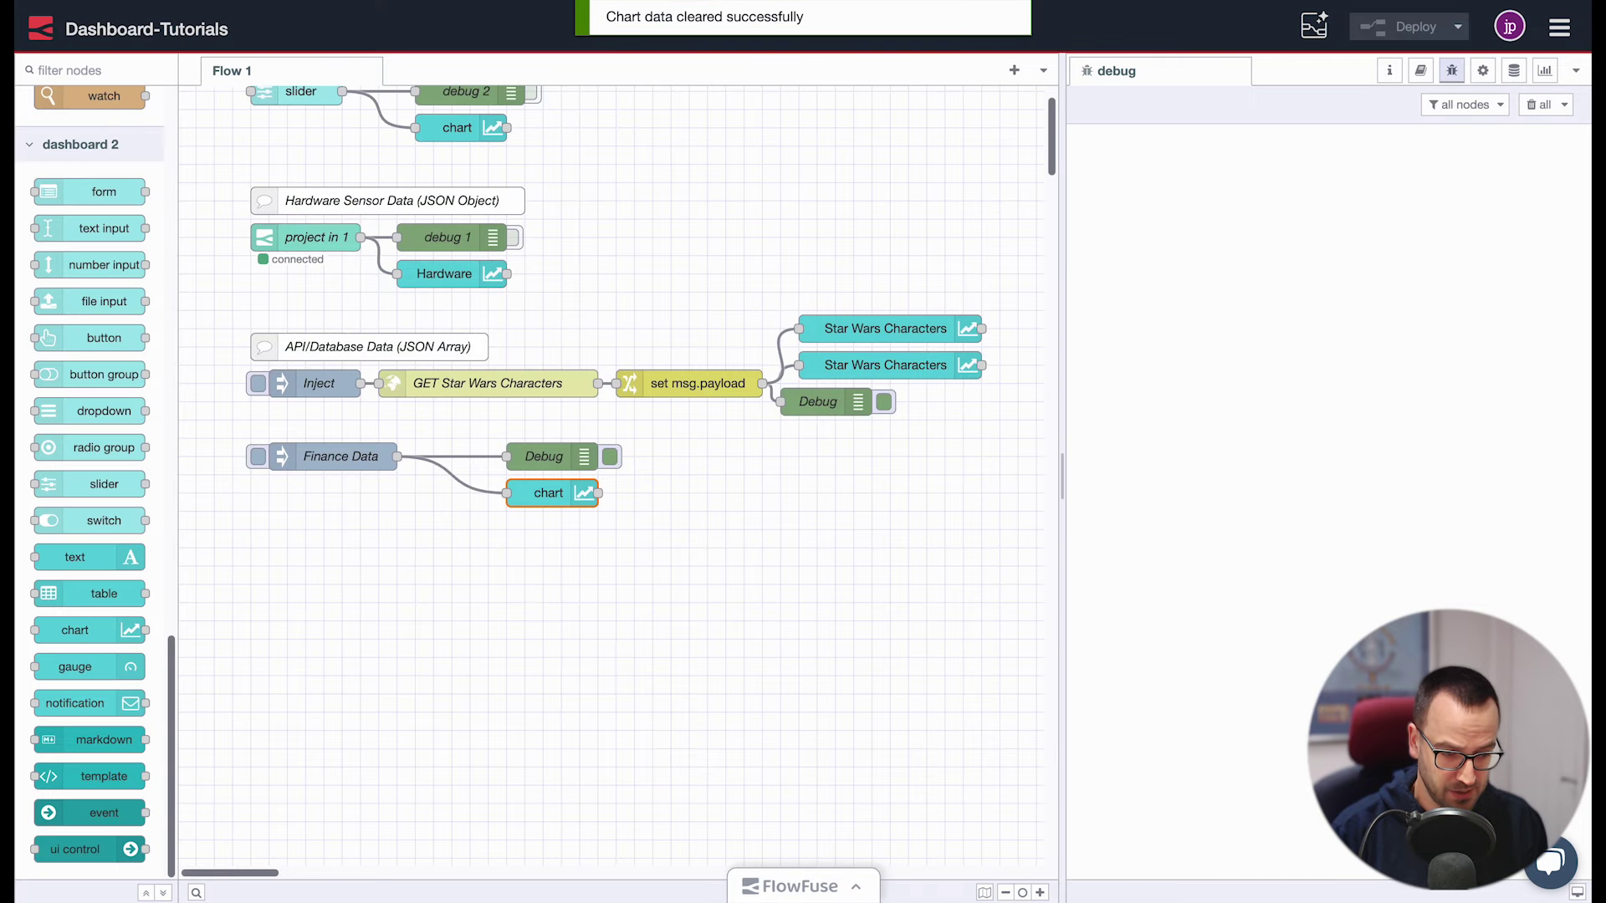
{"action": "left_click", "coordinate": [376, 1]}
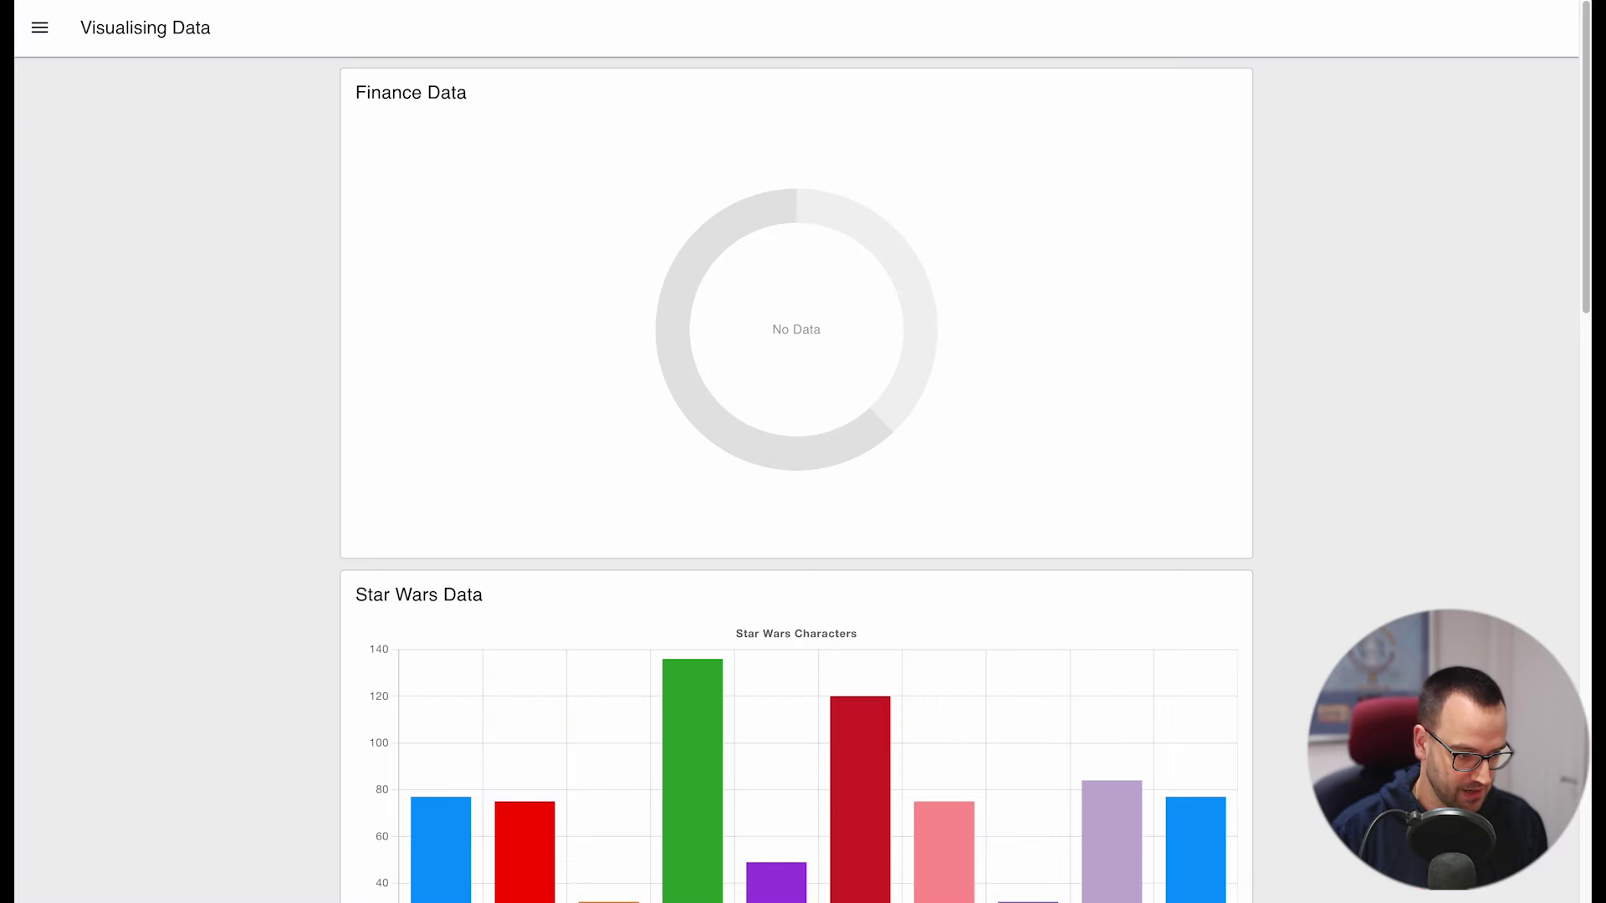
Inject the Finance Data again and inspect the quarterly segments of the pie chart on the dashboard
{"action": "left_click", "coordinate": [368, 2]}
{"action": "left_click", "coordinate": [258, 456]}
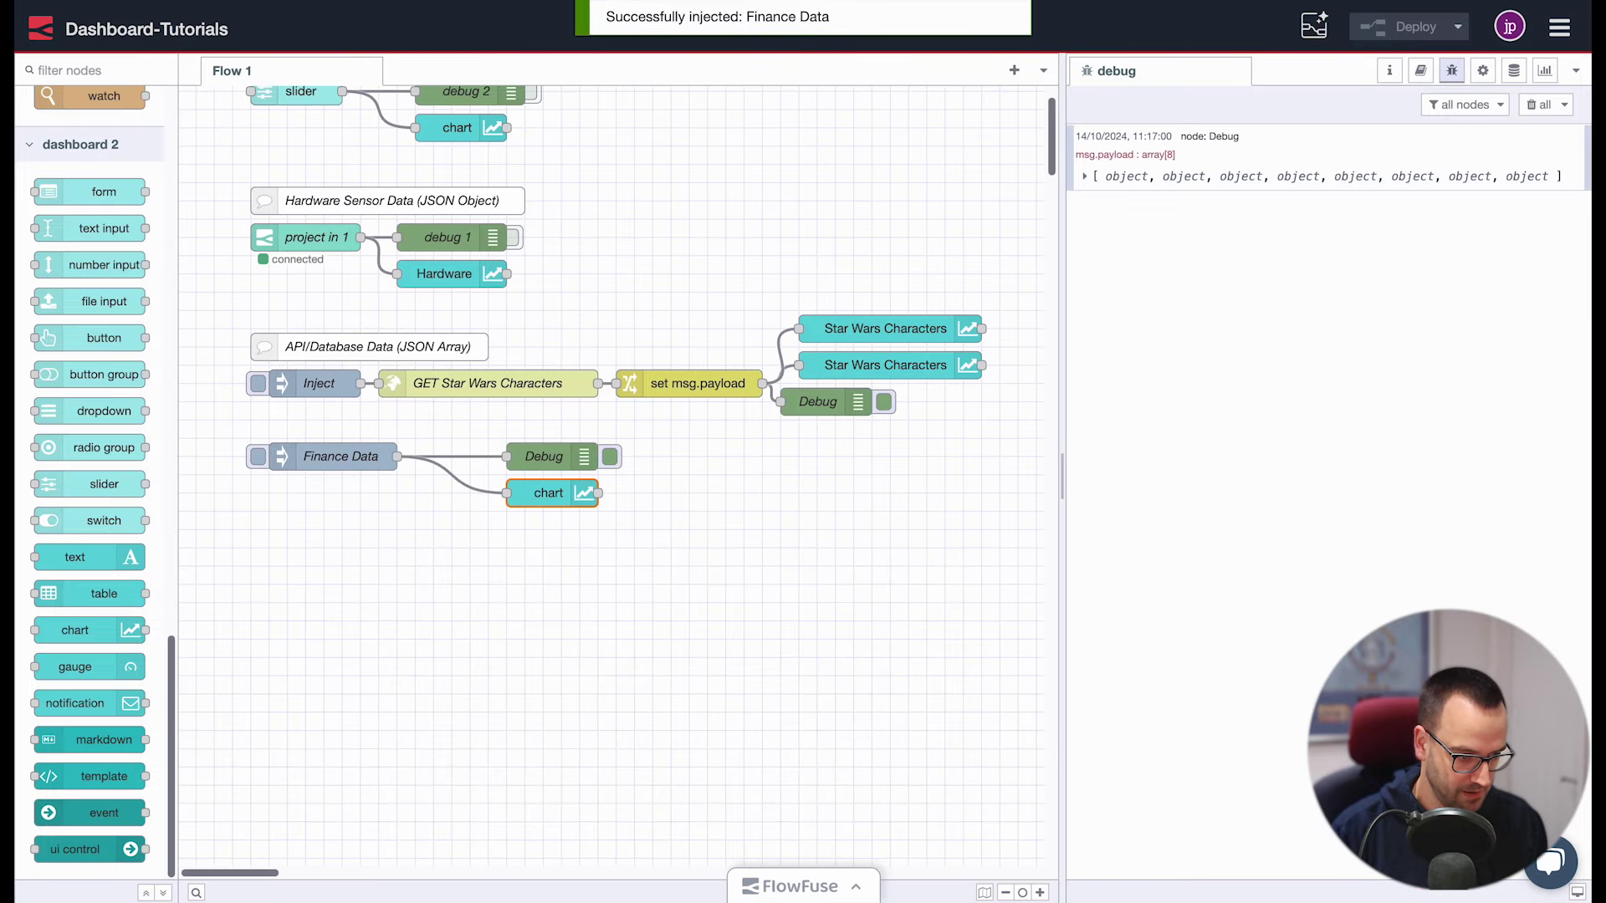
{"action": "left_click", "coordinate": [376, 2]}
{"action": "mouse_move", "coordinate": [880, 248]}
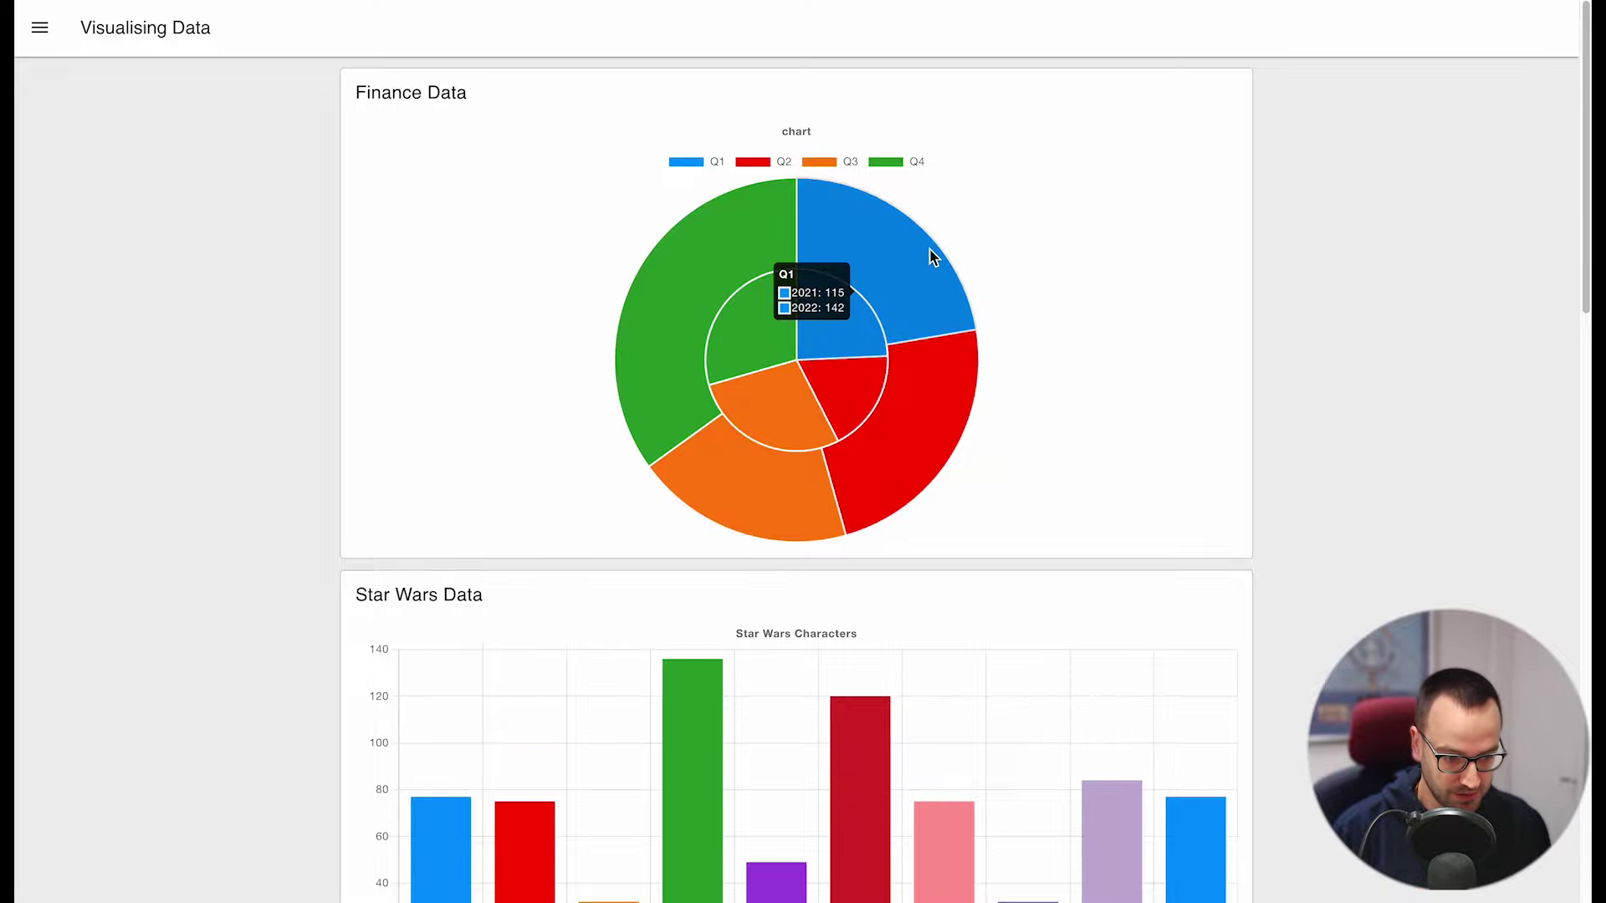
{"action": "mouse_move", "coordinate": [940, 424]}
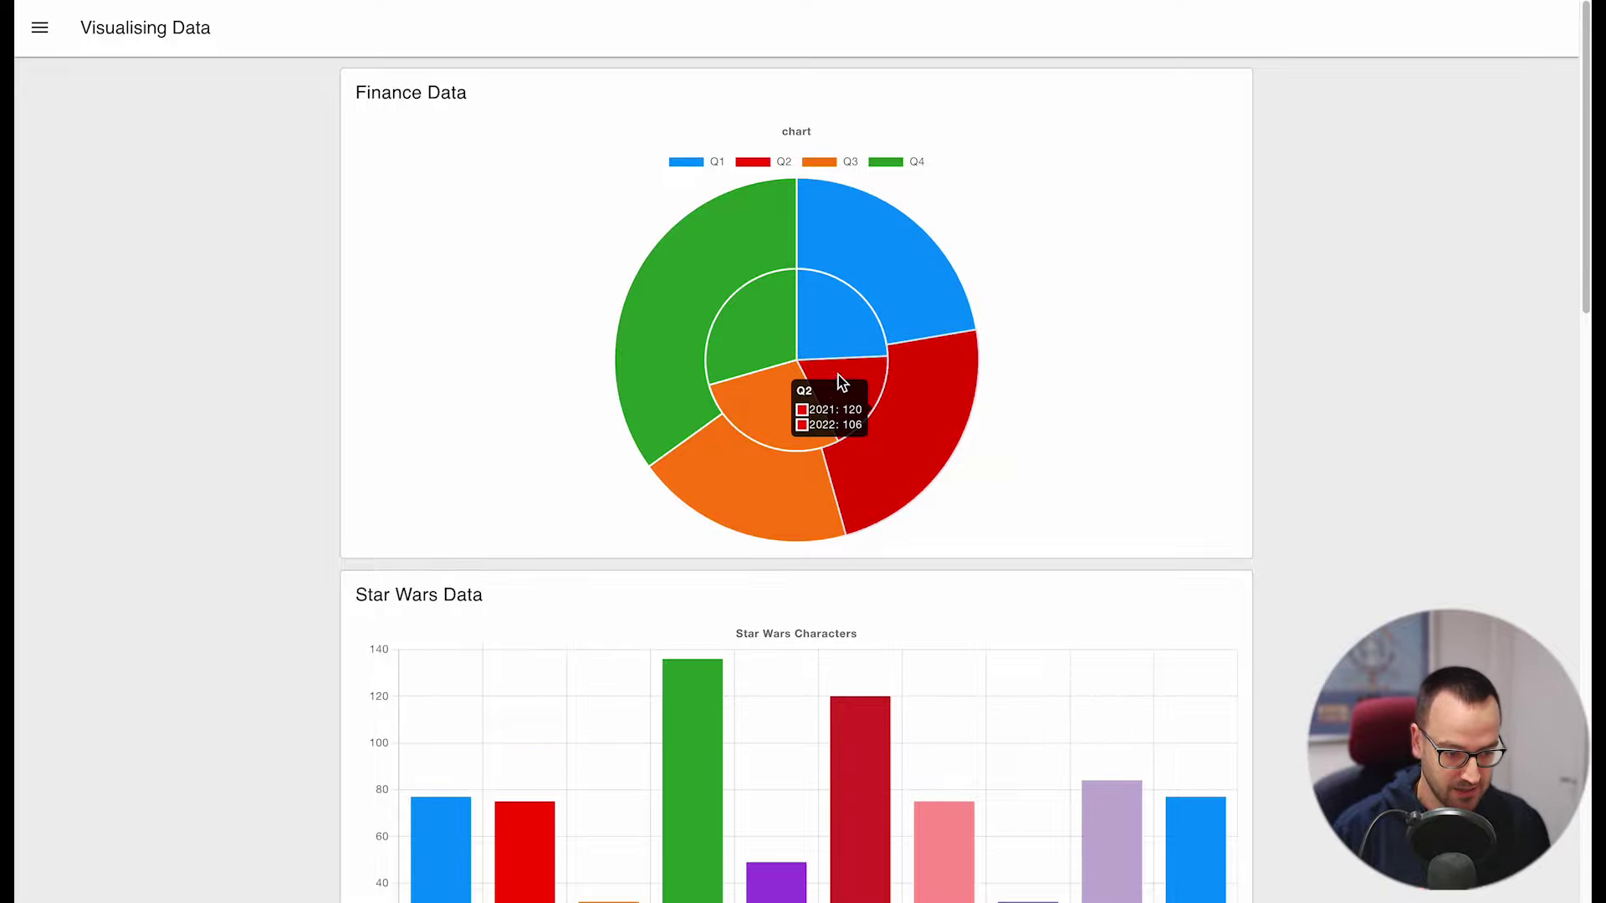
{"action": "mouse_move", "coordinate": [788, 269]}
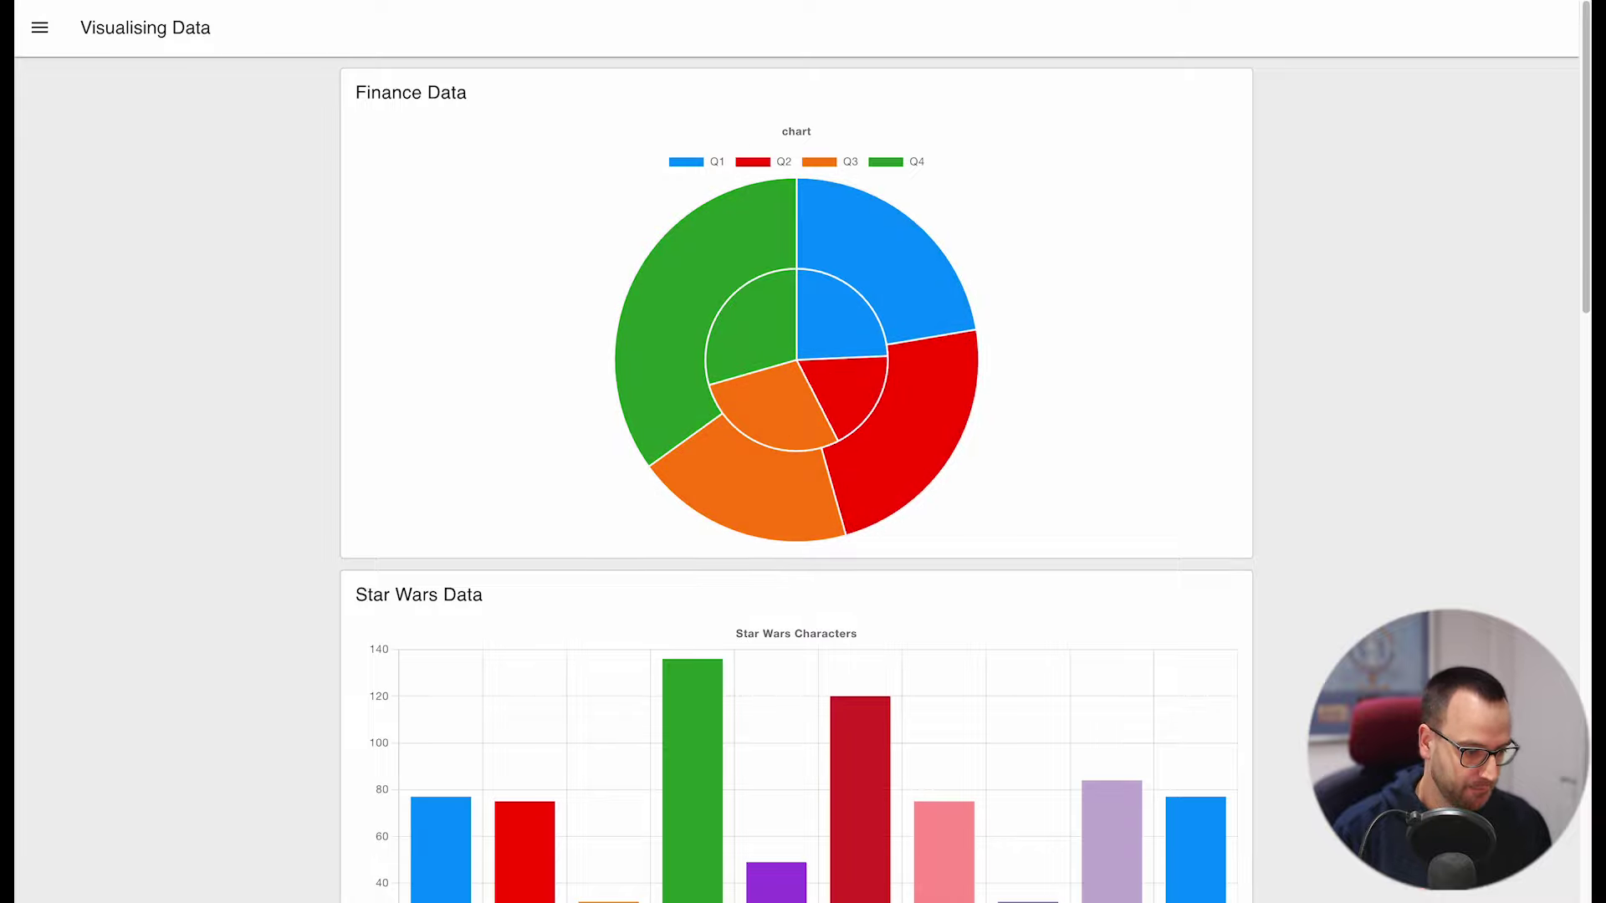
Change the Finance Data chart's type to Doughnut, then deploy the flow and view the chart on the dashboard
{"action": "key", "text": "alt+Tab"}
{"action": "double_click", "coordinate": [528, 500]}
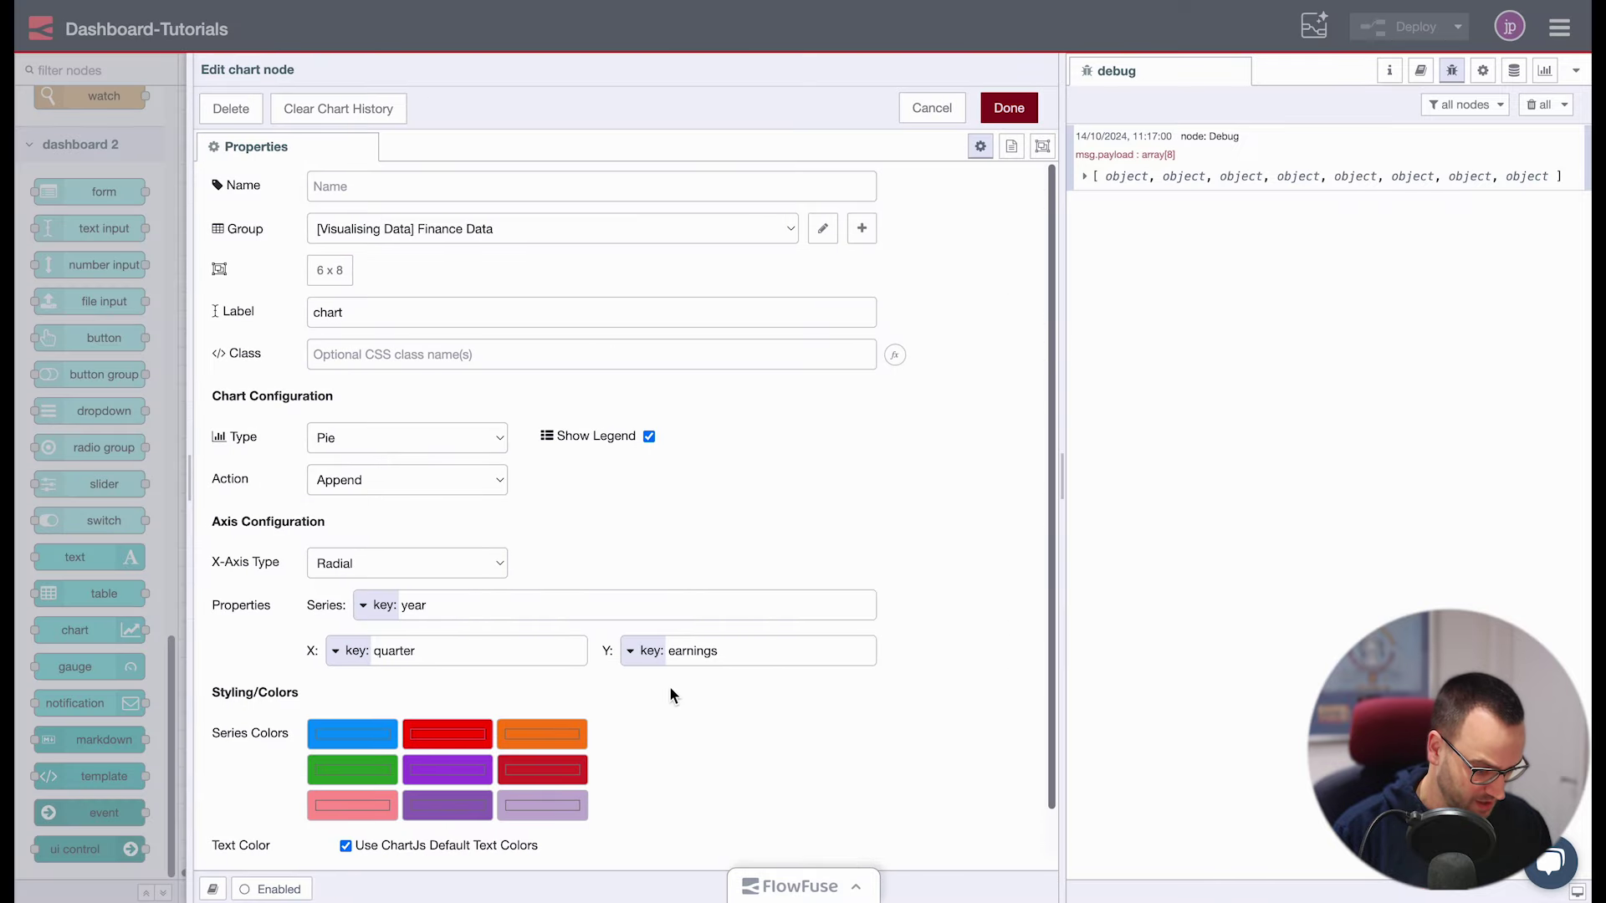
{"action": "scroll", "coordinate": [670, 694], "scroll_direction": "down", "scroll_amount": 1}
{"action": "left_click", "coordinate": [397, 399]}
{"action": "left_click", "coordinate": [370, 415]}
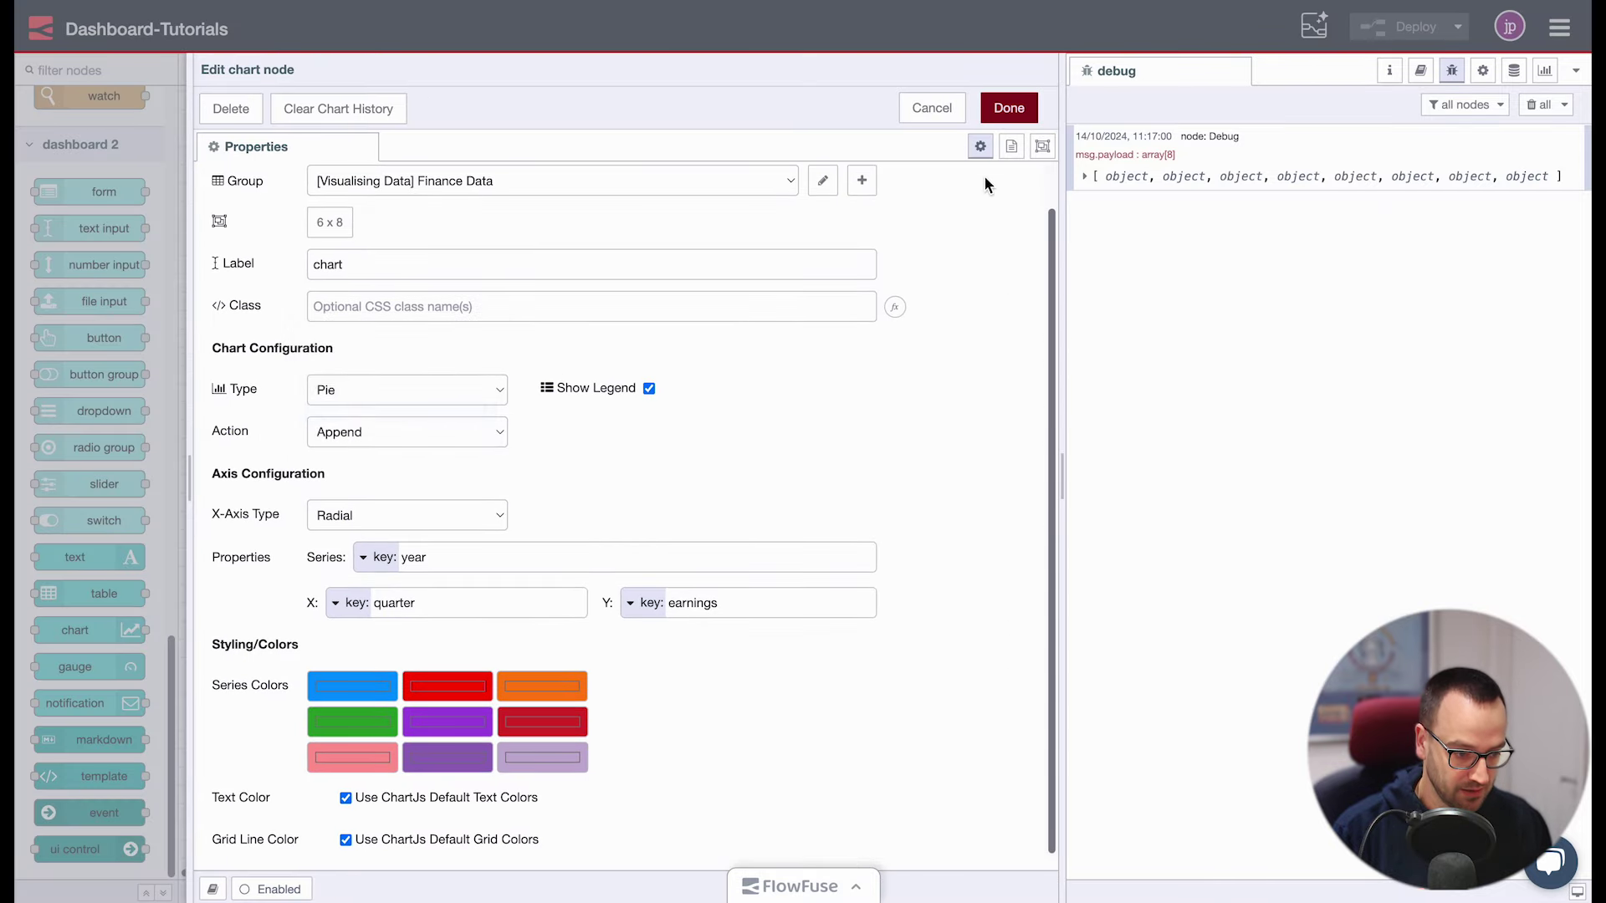
{"action": "left_click", "coordinate": [1007, 108]}
{"action": "left_click", "coordinate": [1386, 28]}
{"action": "key", "text": "alt+Tab"}
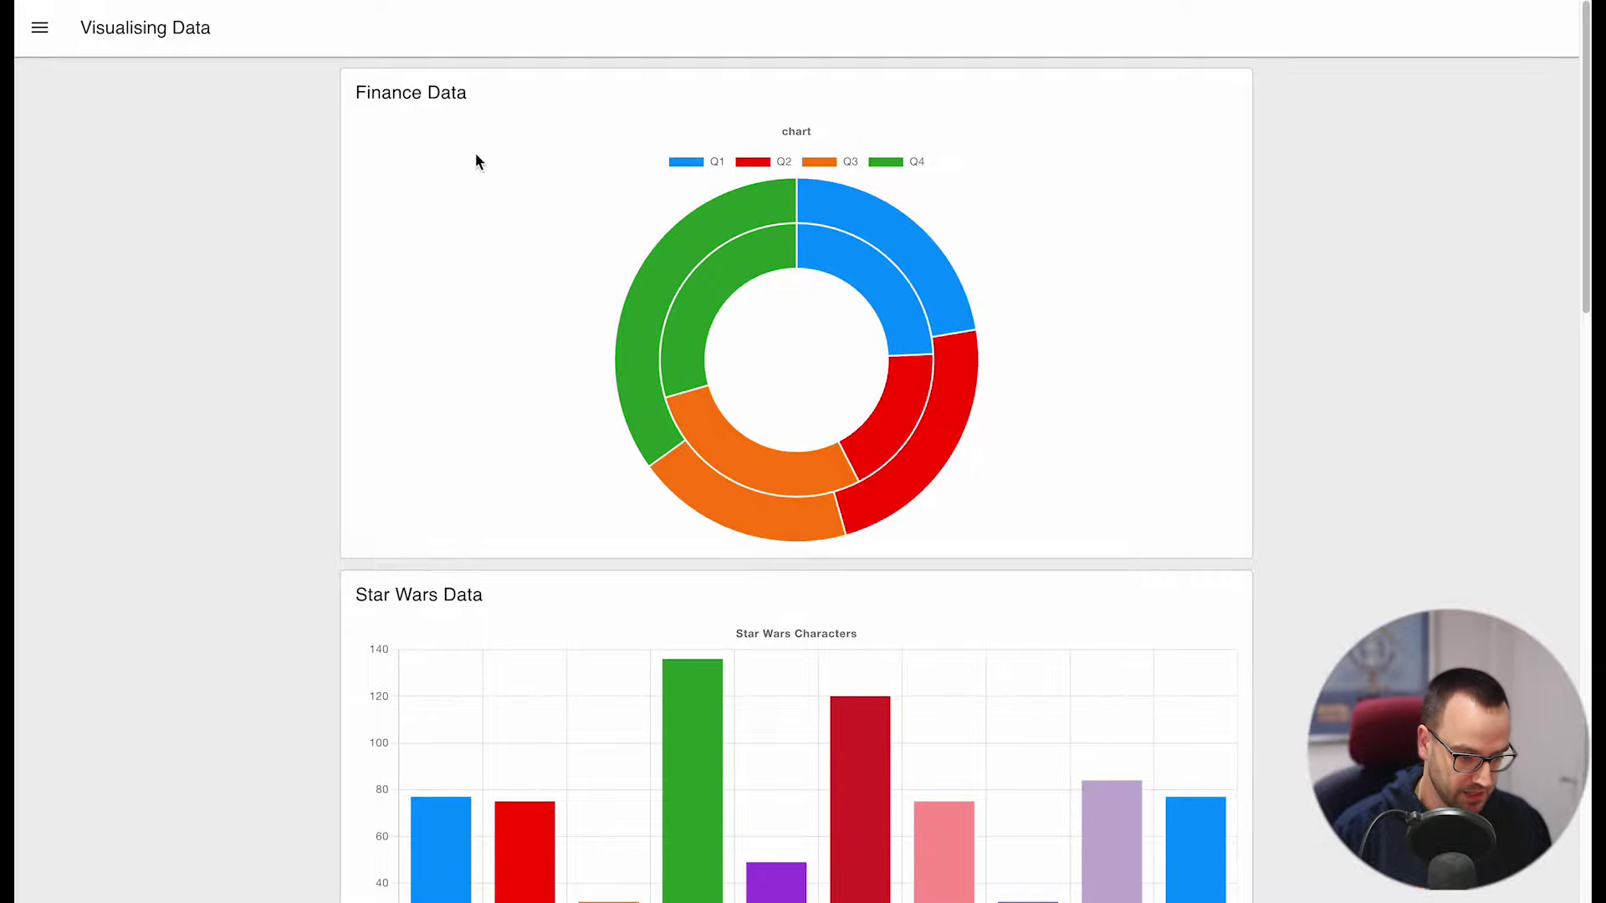
{"action": "mouse_move", "coordinate": [767, 473]}
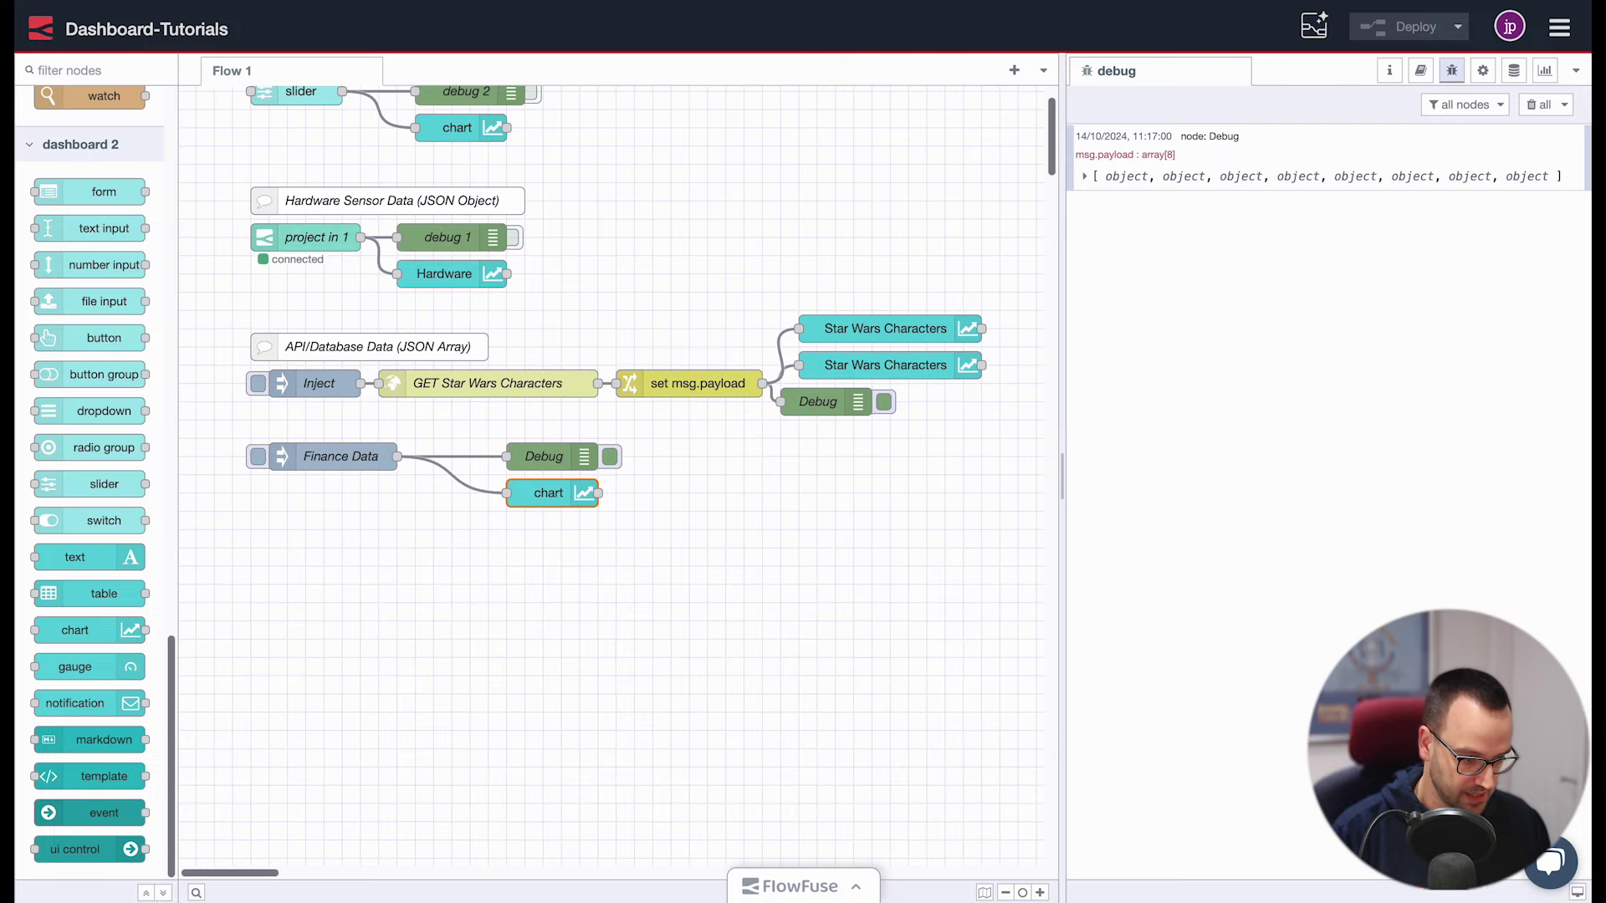
Examine the chart types available in the Finance Data chart's settings, keeping Doughnut
{"action": "double_click", "coordinate": [538, 493]}
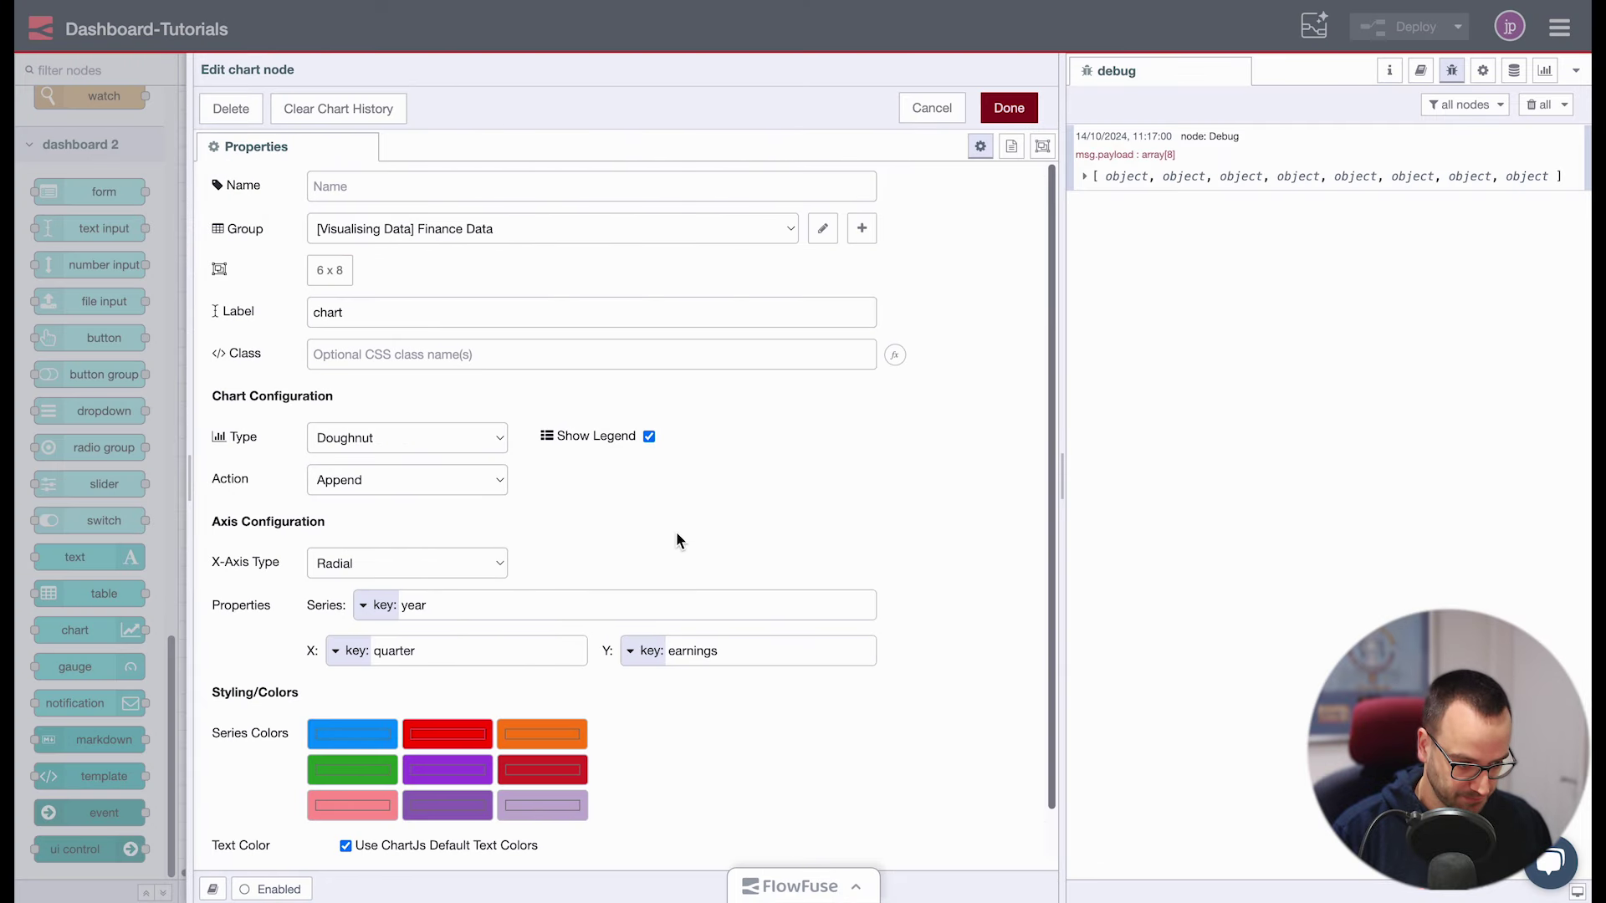
{"action": "left_click", "coordinate": [389, 448]}
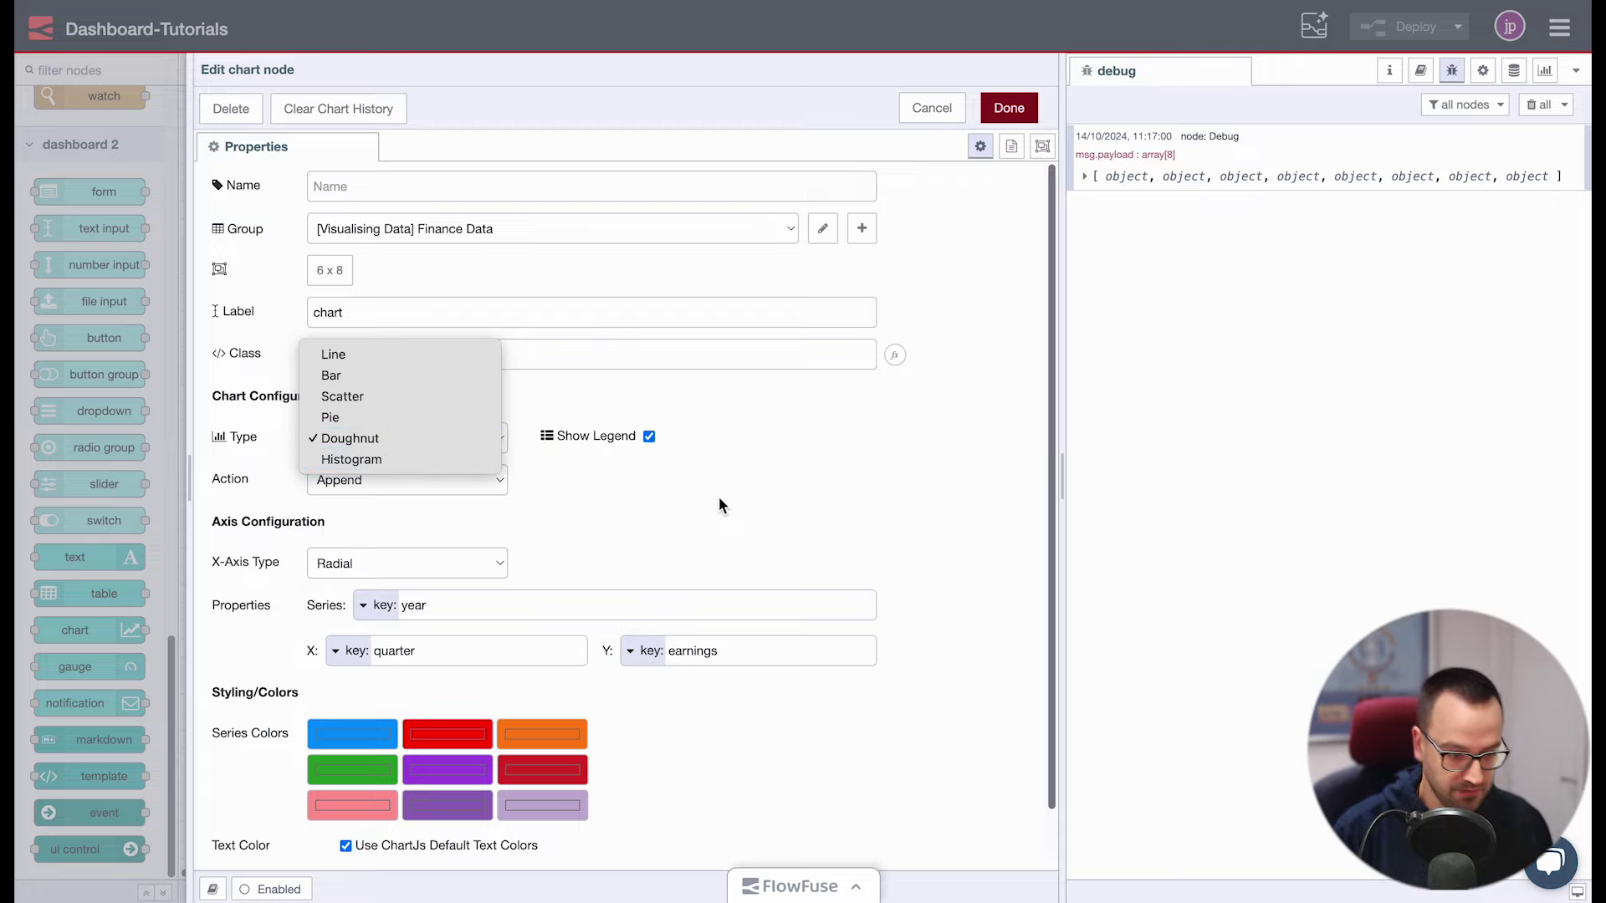
{"action": "left_click", "coordinate": [846, 409]}
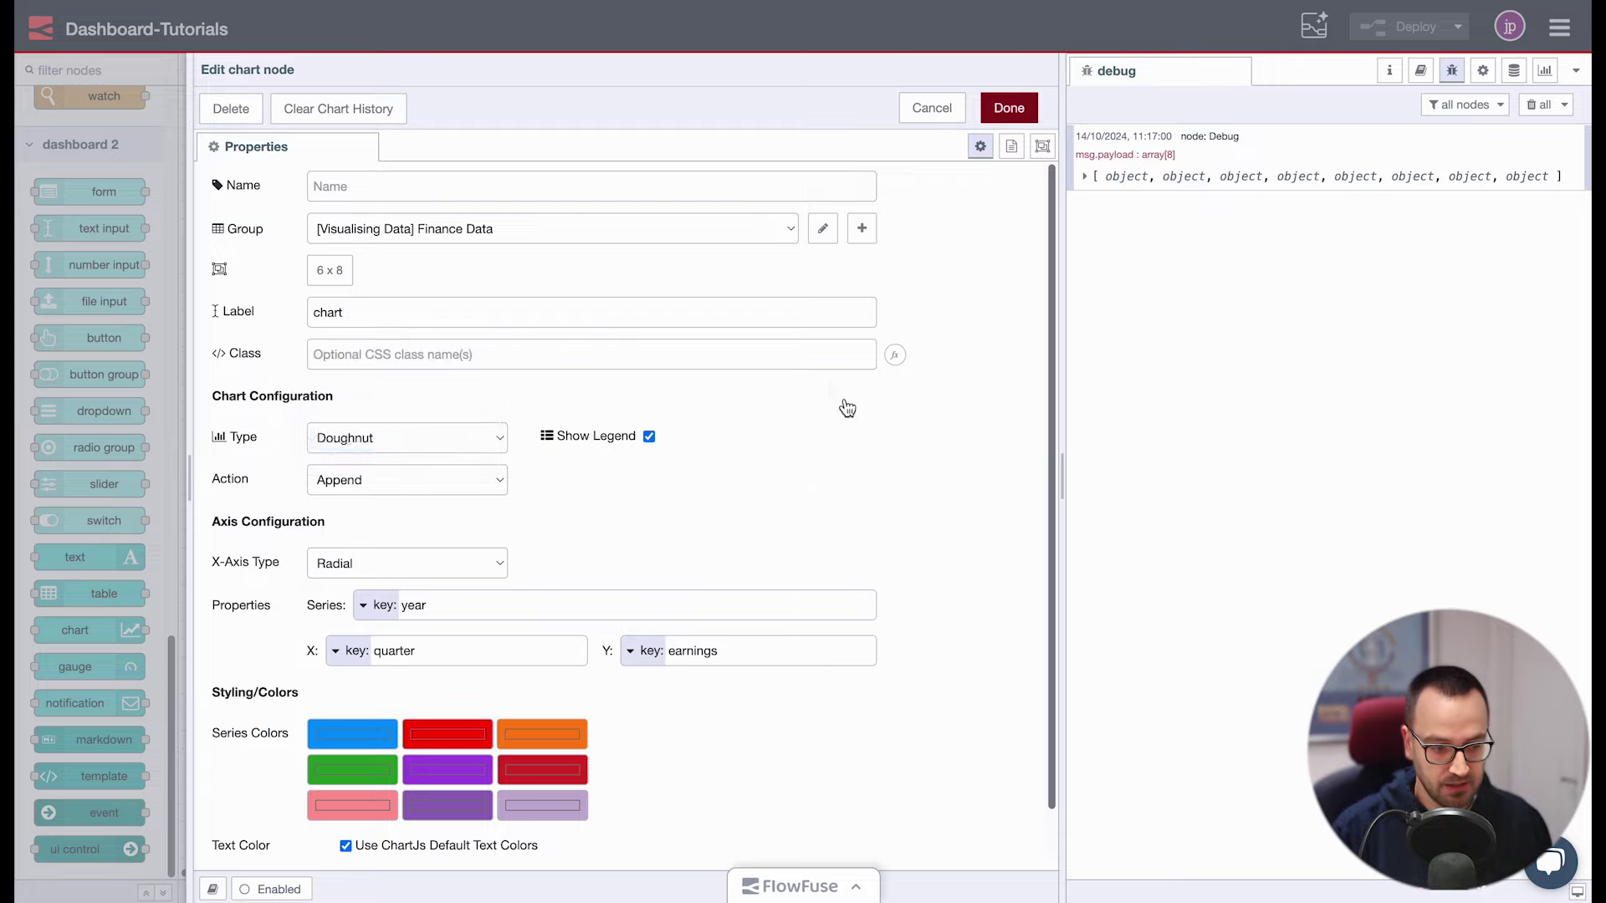
{"action": "left_click", "coordinate": [1012, 115]}
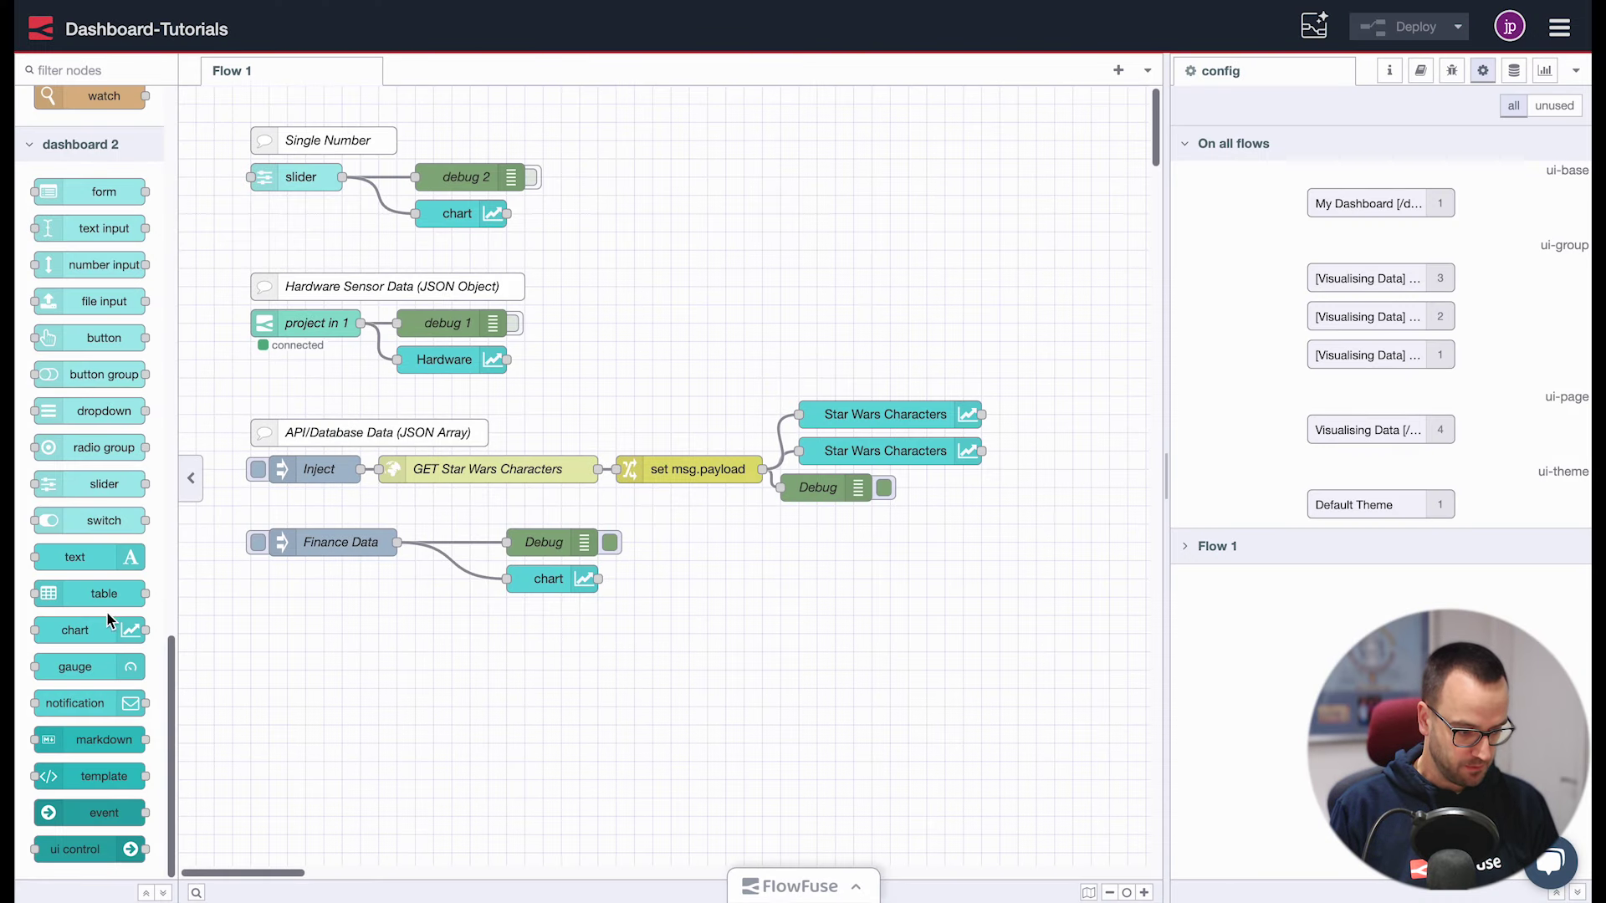
Add a chart node to the empty area below the Finance Data flow and set its type to Histogram
{"action": "left_click_drag", "start_coordinate": [107, 620], "coordinate": [351, 665]}
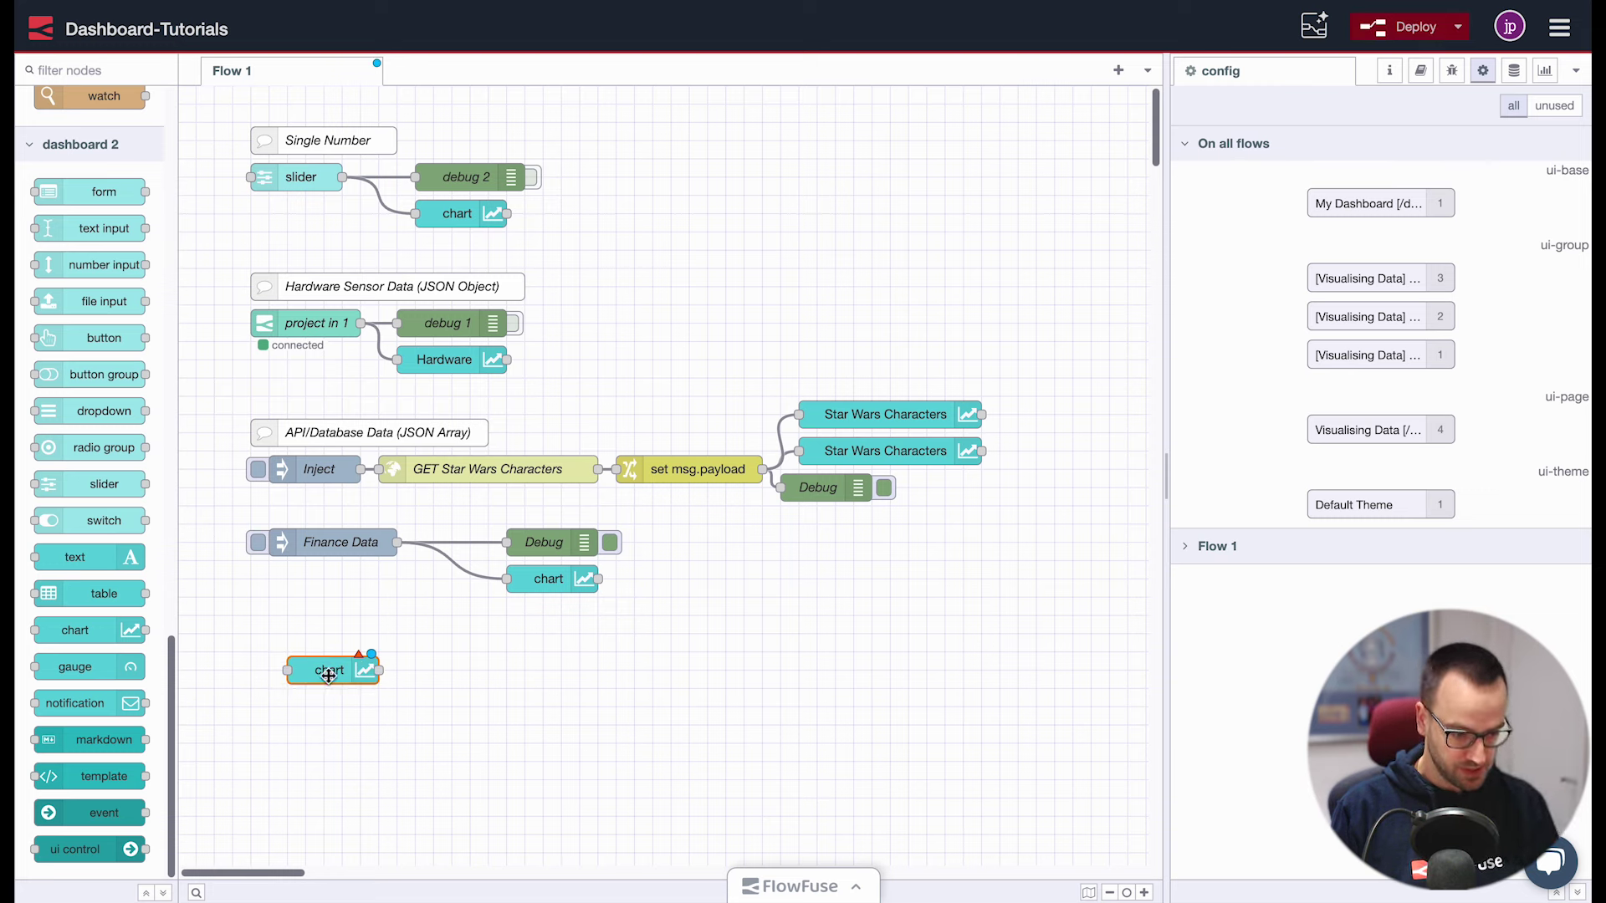
{"action": "double_click", "coordinate": [329, 672]}
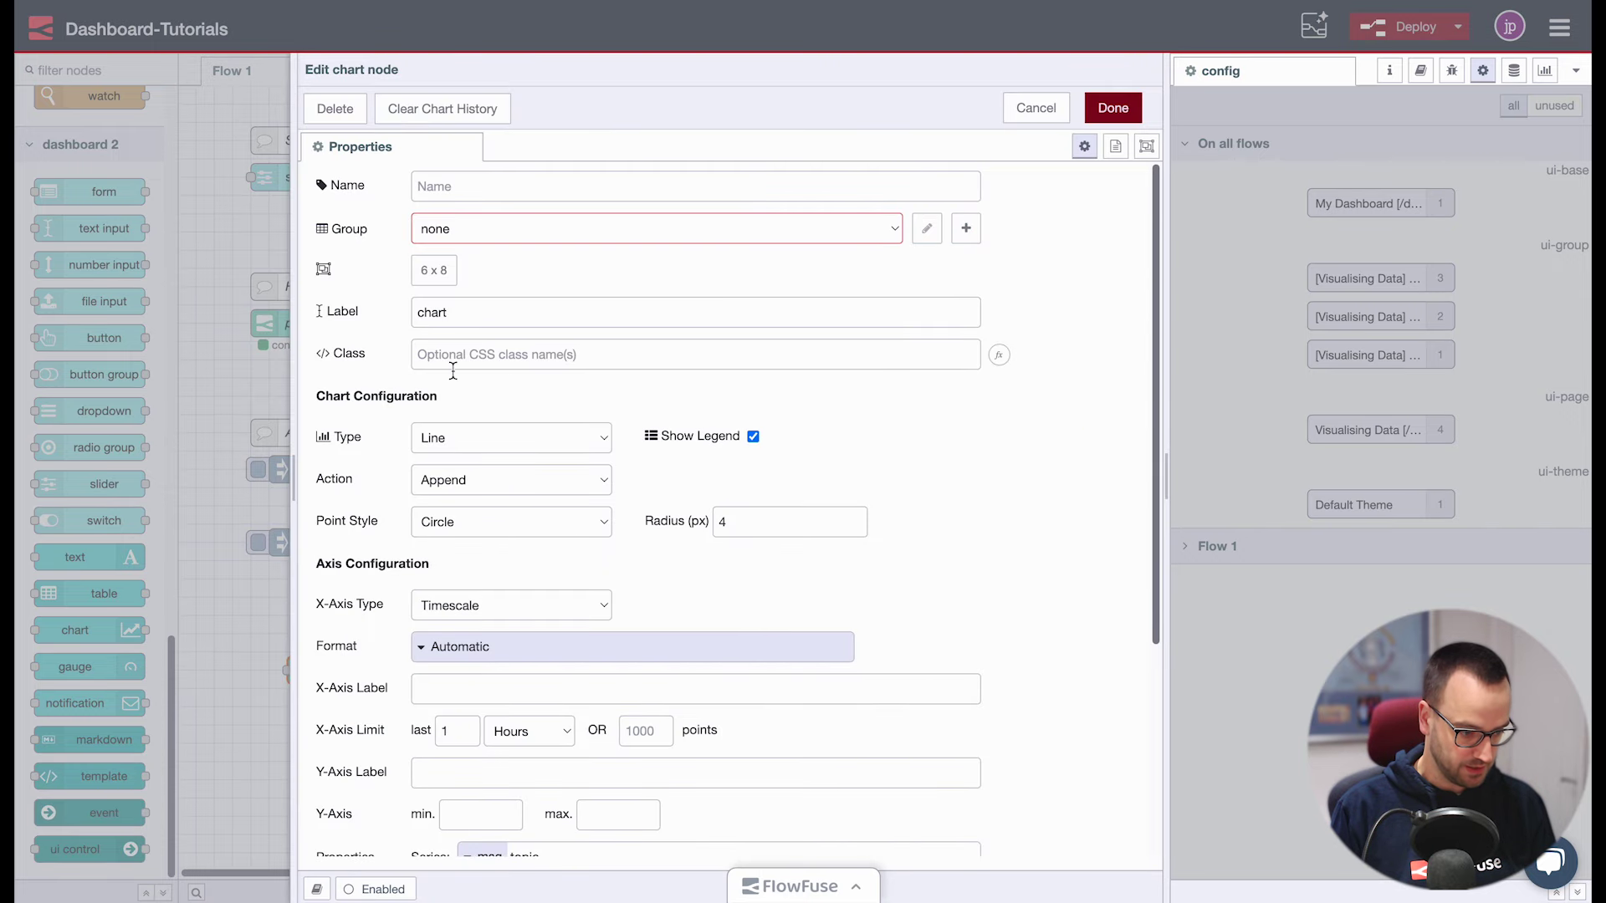
{"action": "left_click", "coordinate": [449, 448]}
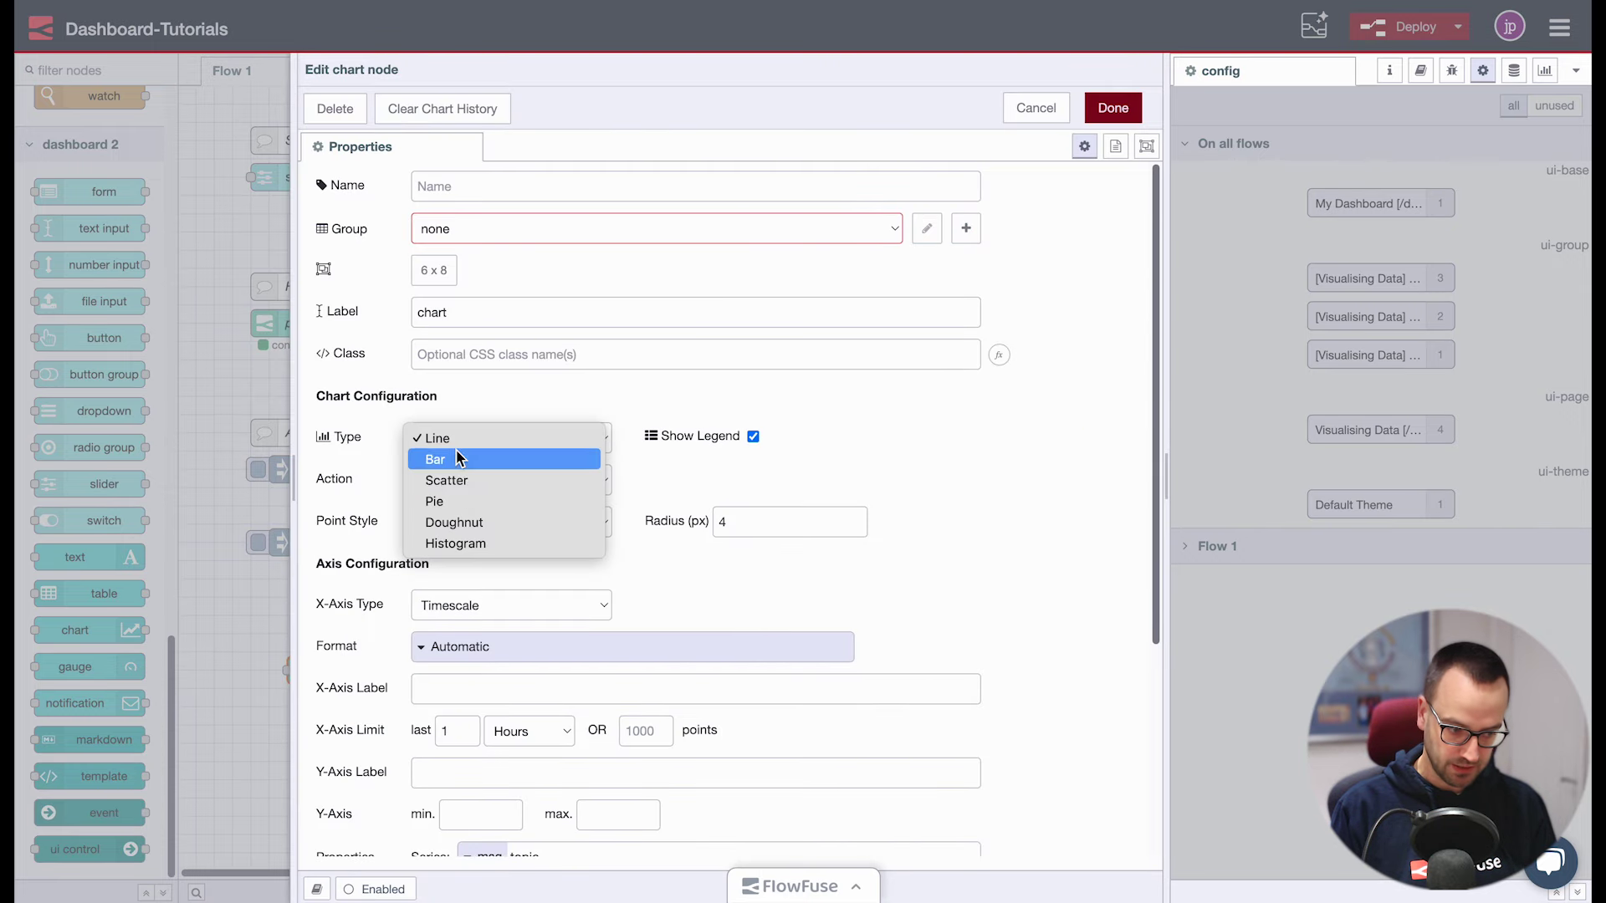
{"action": "left_click", "coordinate": [484, 546]}
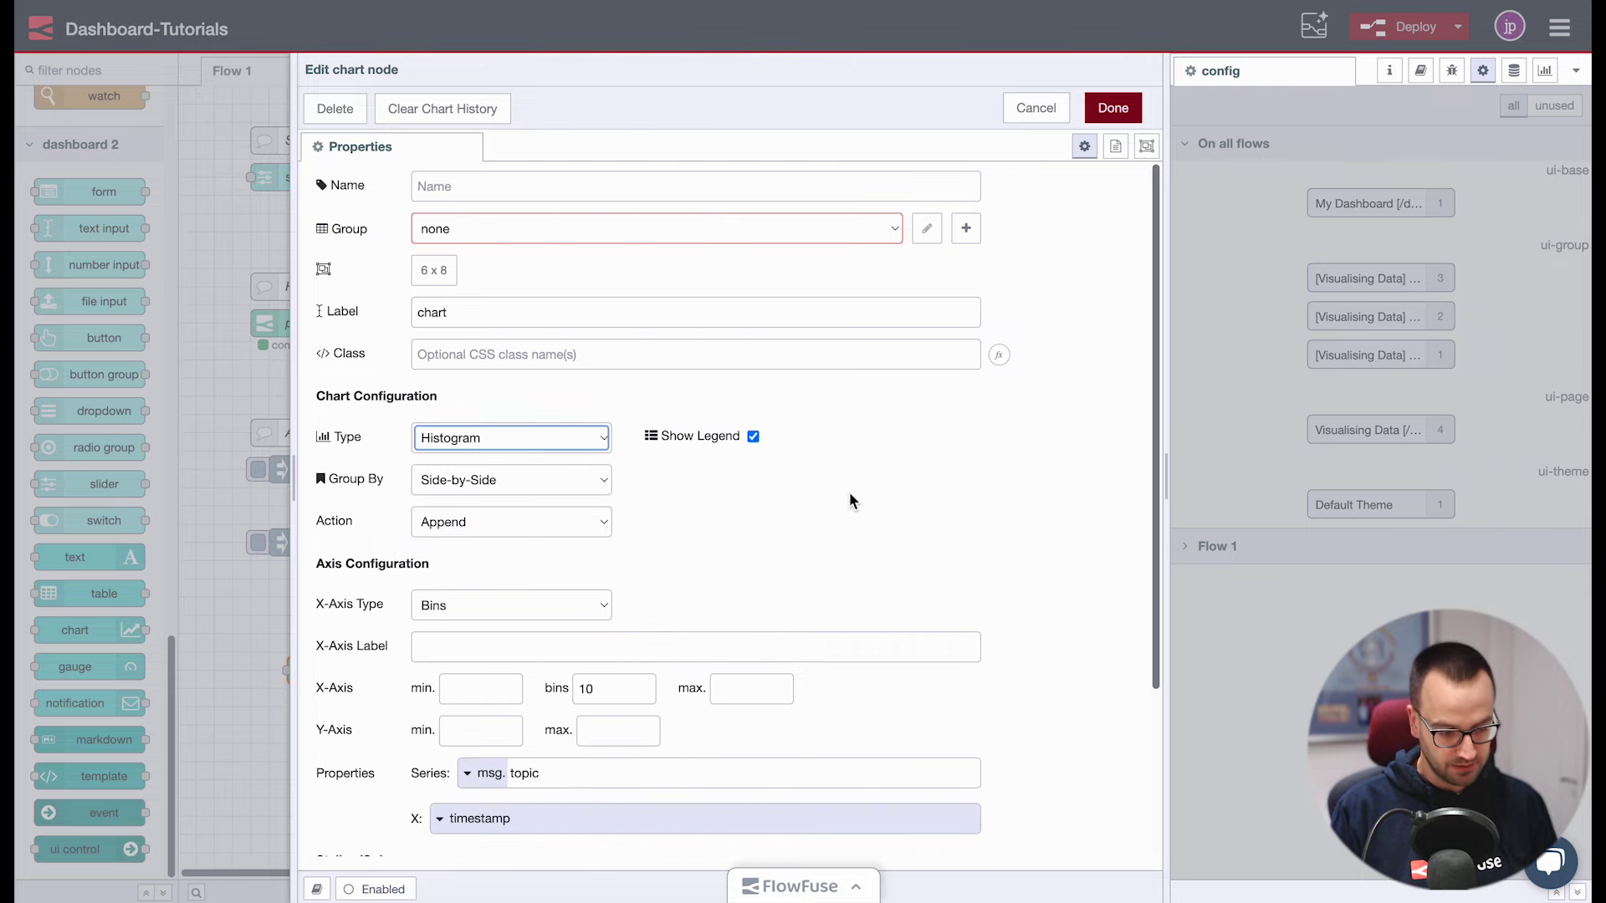
{"action": "scroll", "coordinate": [975, 467], "scroll_direction": "down", "scroll_amount": 1}
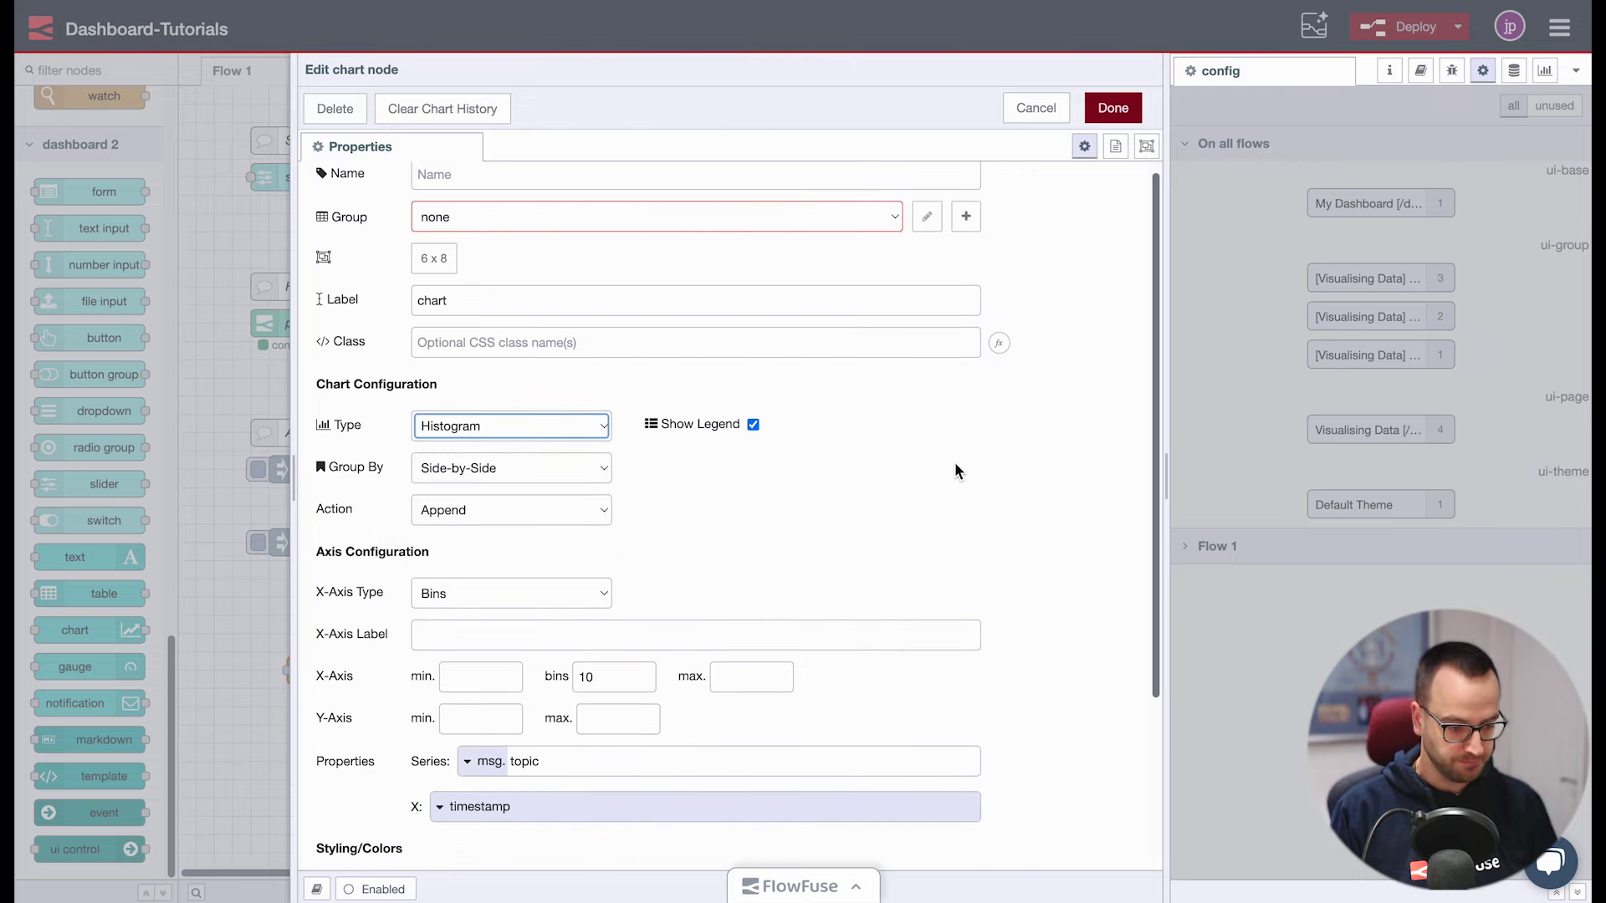
{"action": "left_click", "coordinate": [1113, 108]}
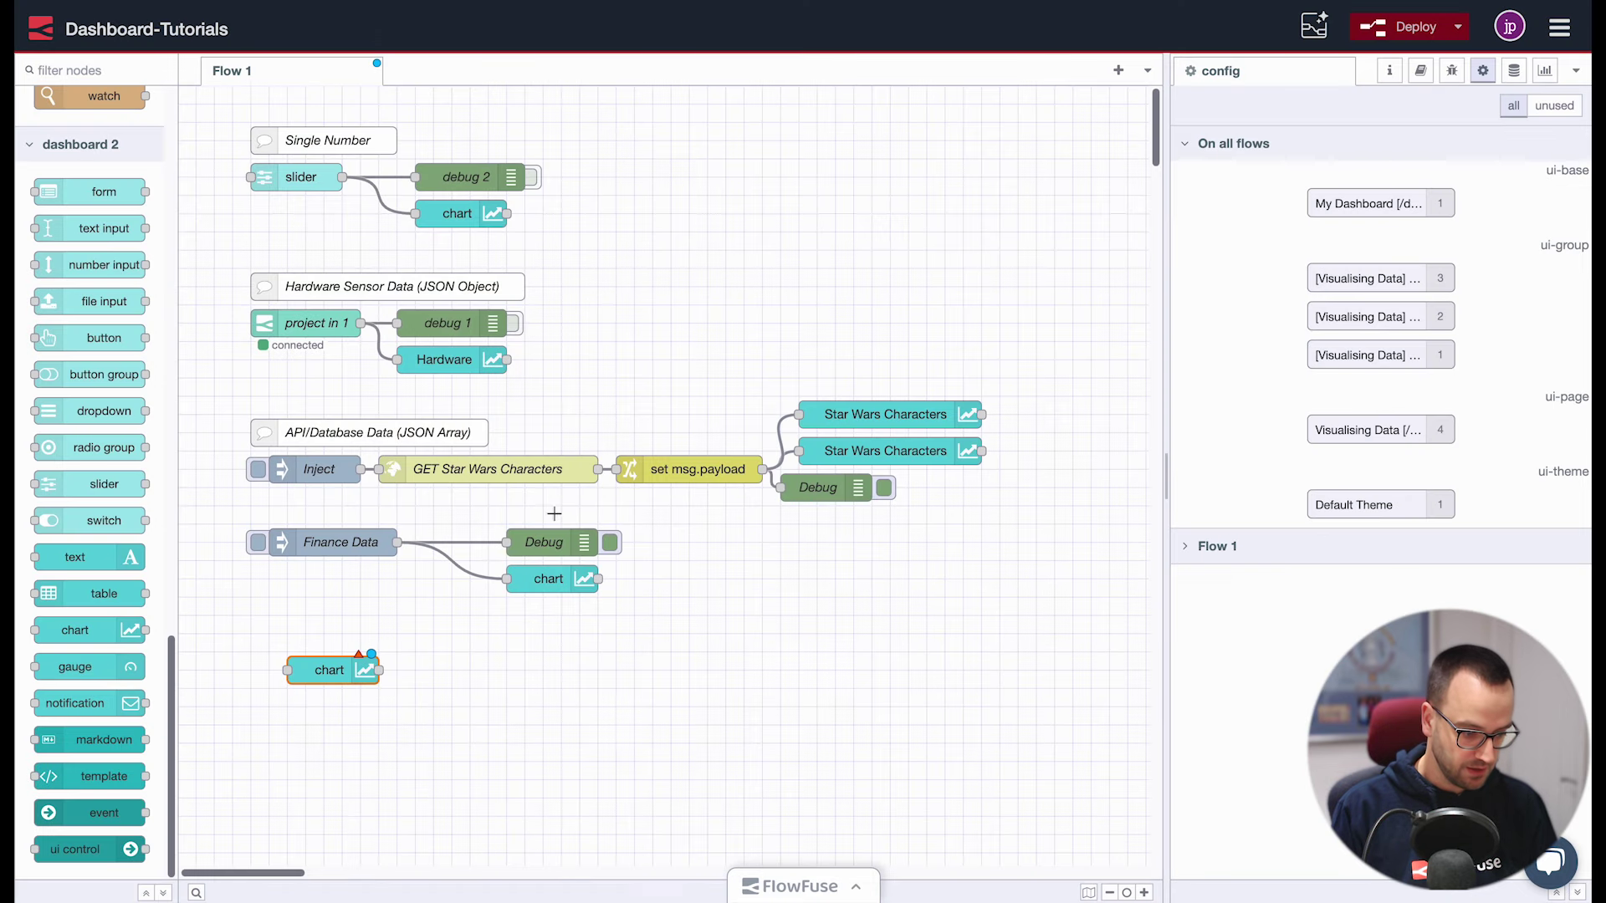
Move the new chart node below the Finance Data chart and paste the copied Software Usage Data inject node beside it
{"action": "left_click_drag", "start_coordinate": [357, 668], "coordinate": [560, 652]}
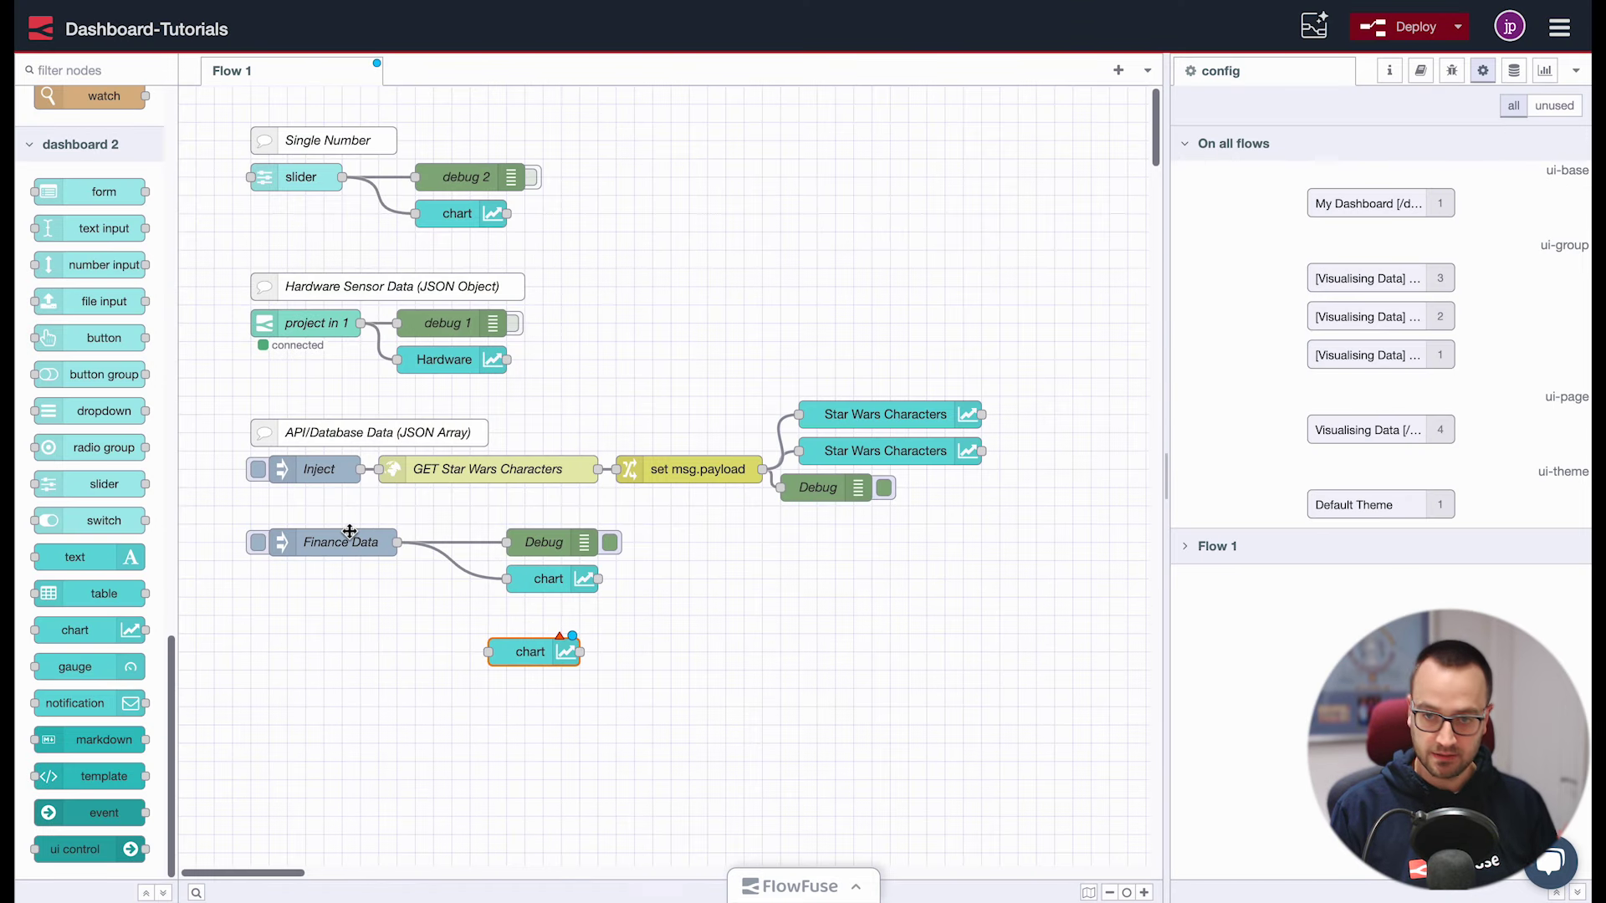
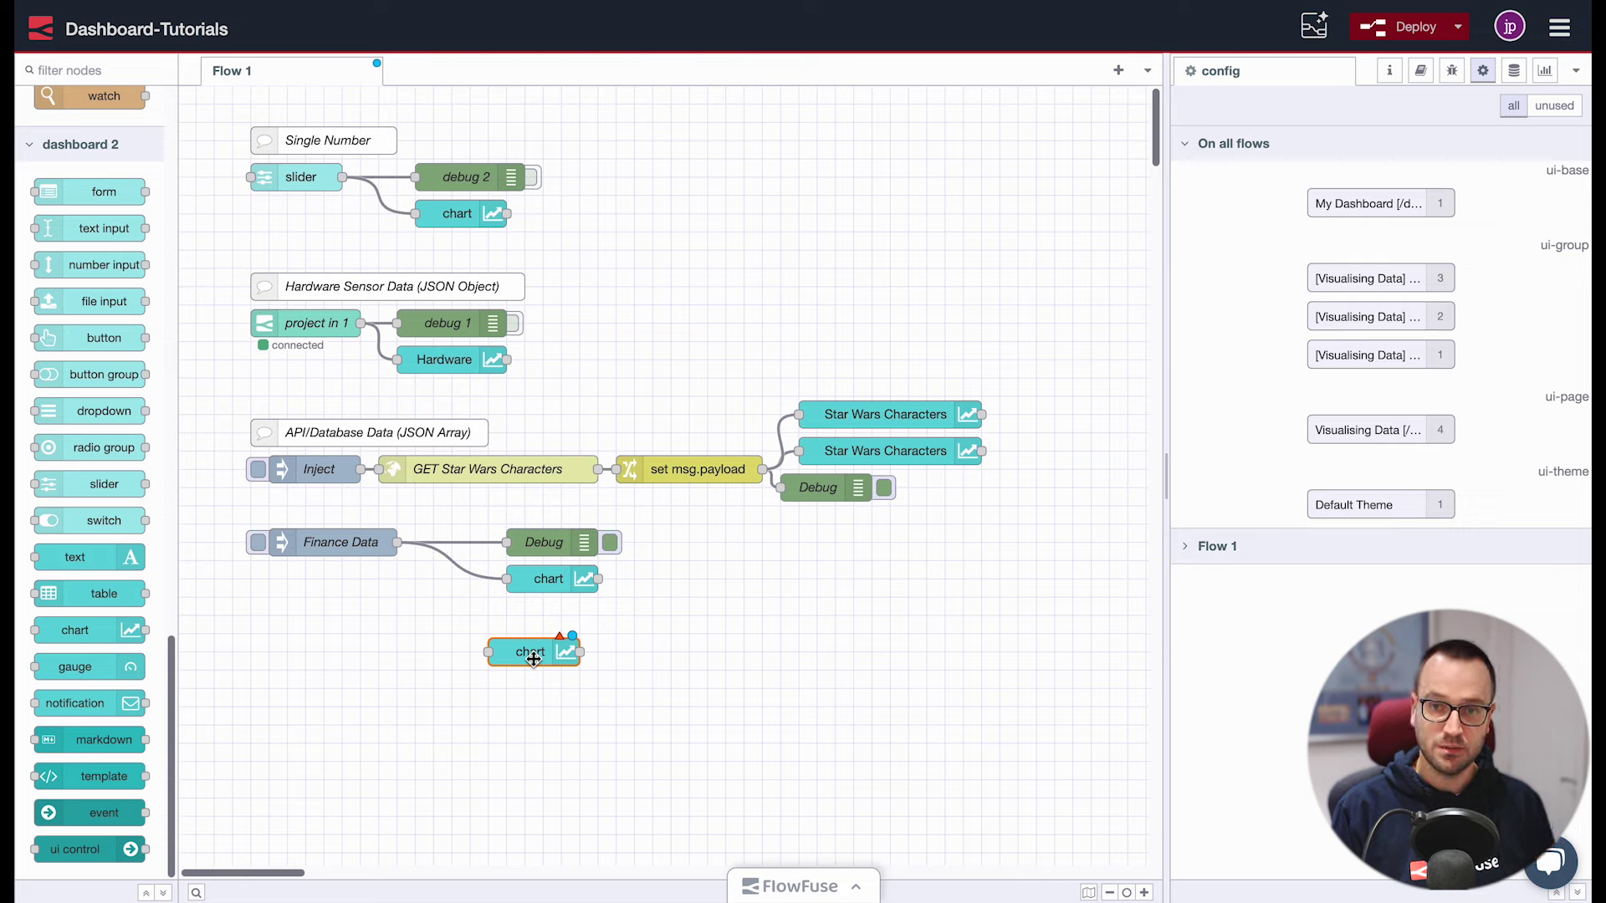
{"action": "left_click_drag", "start_coordinate": [532, 658], "coordinate": [570, 695]}
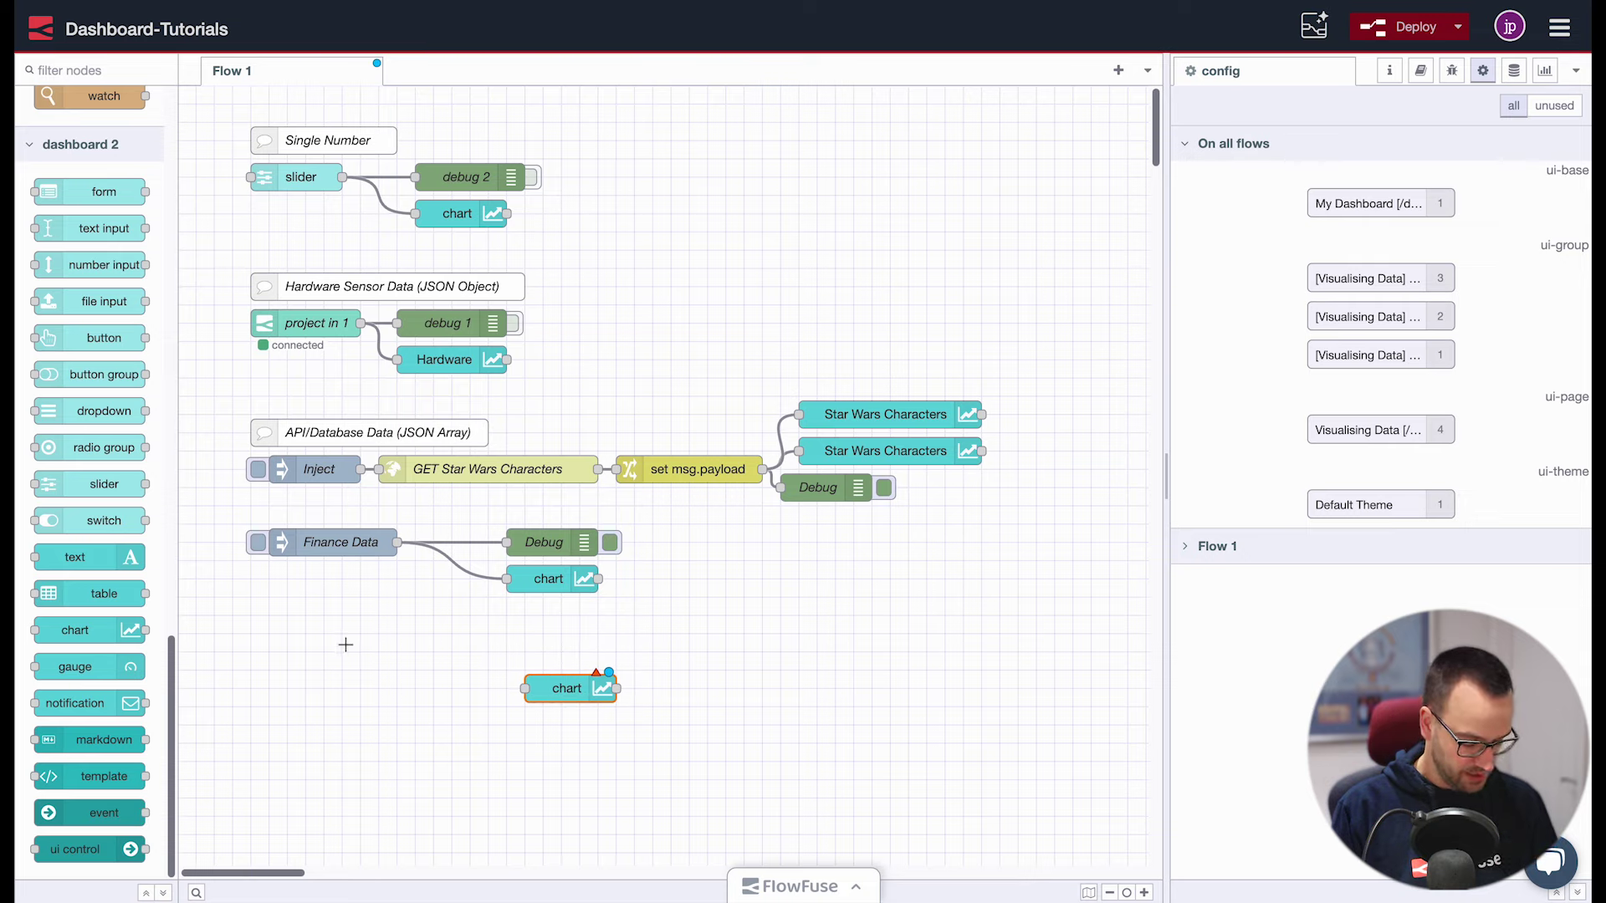
{"action": "key", "text": "ctrl+v"}
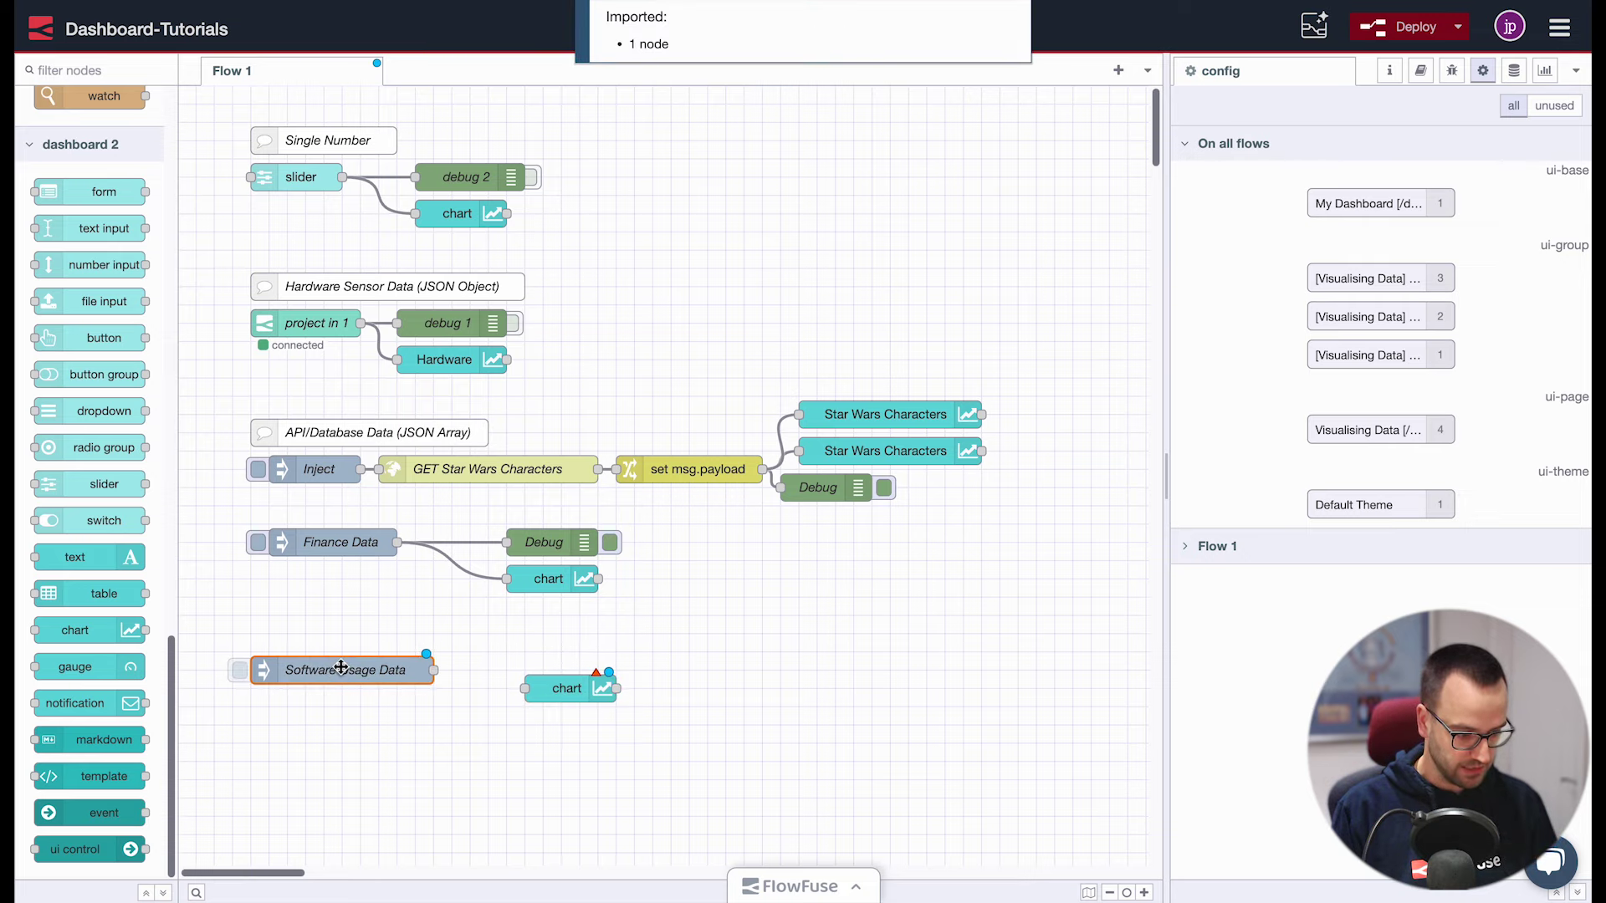
{"action": "left_click", "coordinate": [374, 693]}
{"action": "left_click", "coordinate": [392, 692]}
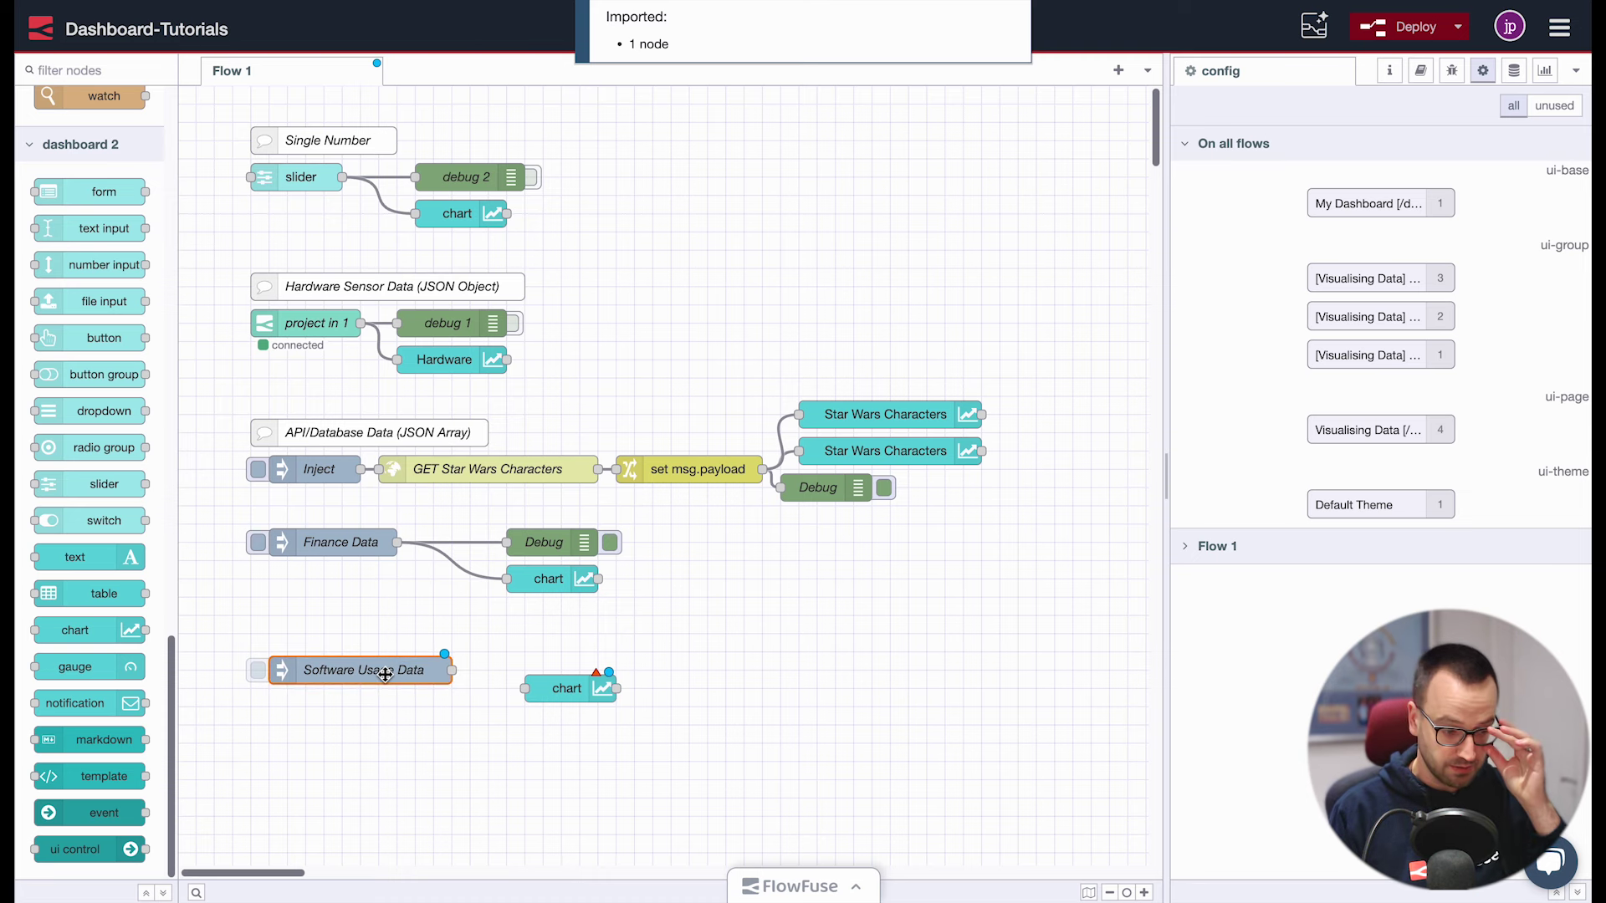
Open the Software Usage Data node's JSON payload and examine the fields of the first record, from age to os
{"action": "double_click", "coordinate": [389, 673]}
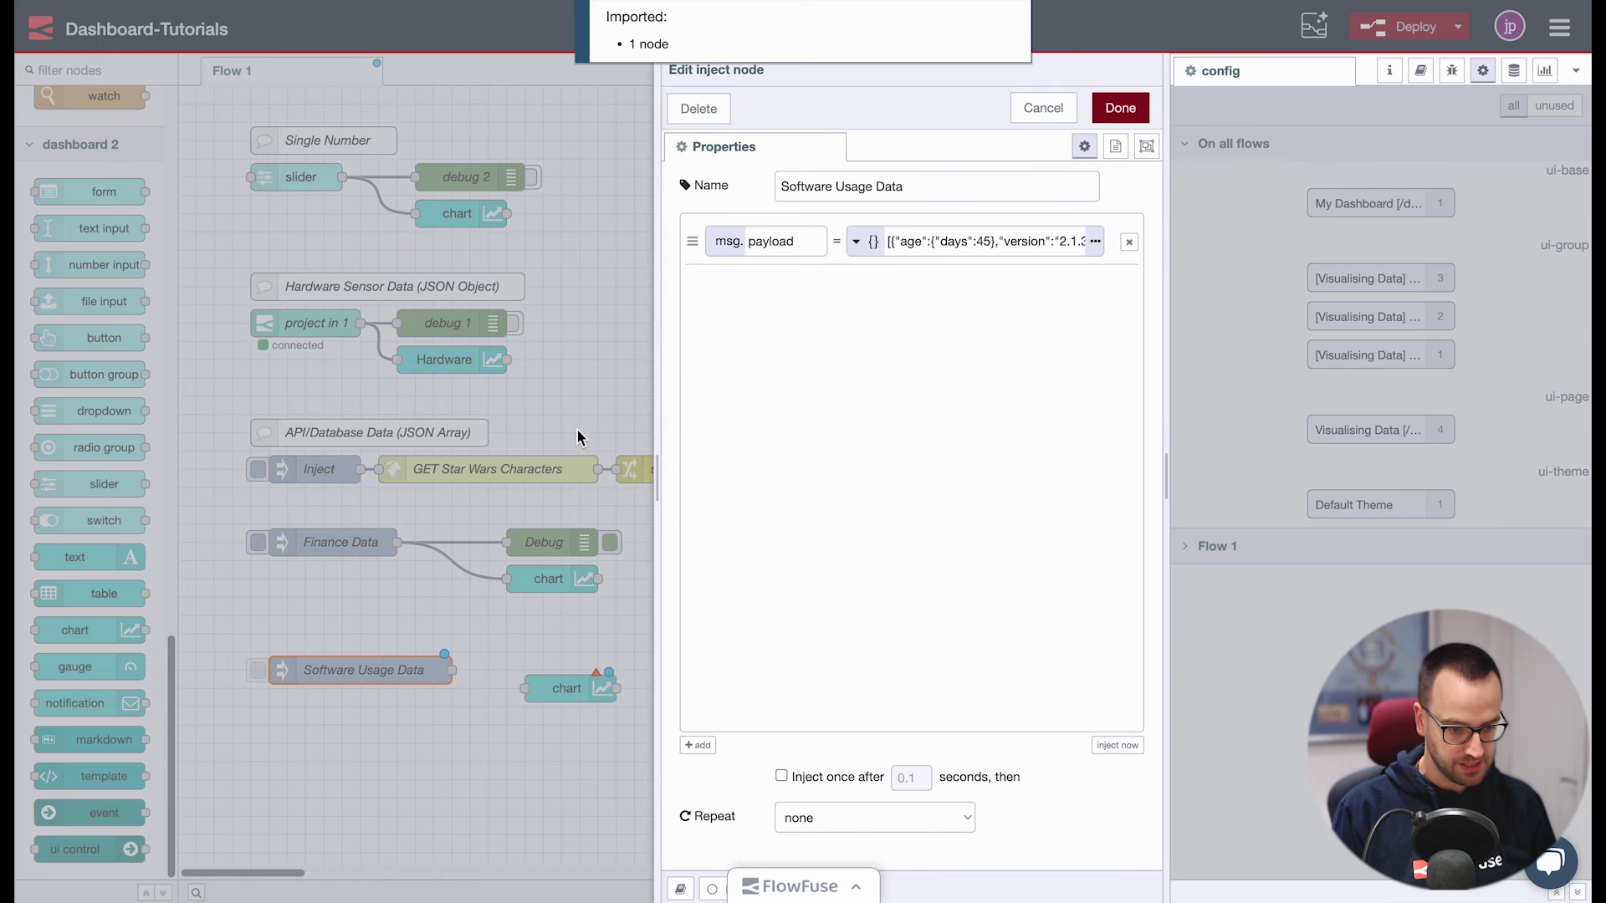
{"action": "left_click", "coordinate": [1095, 242]}
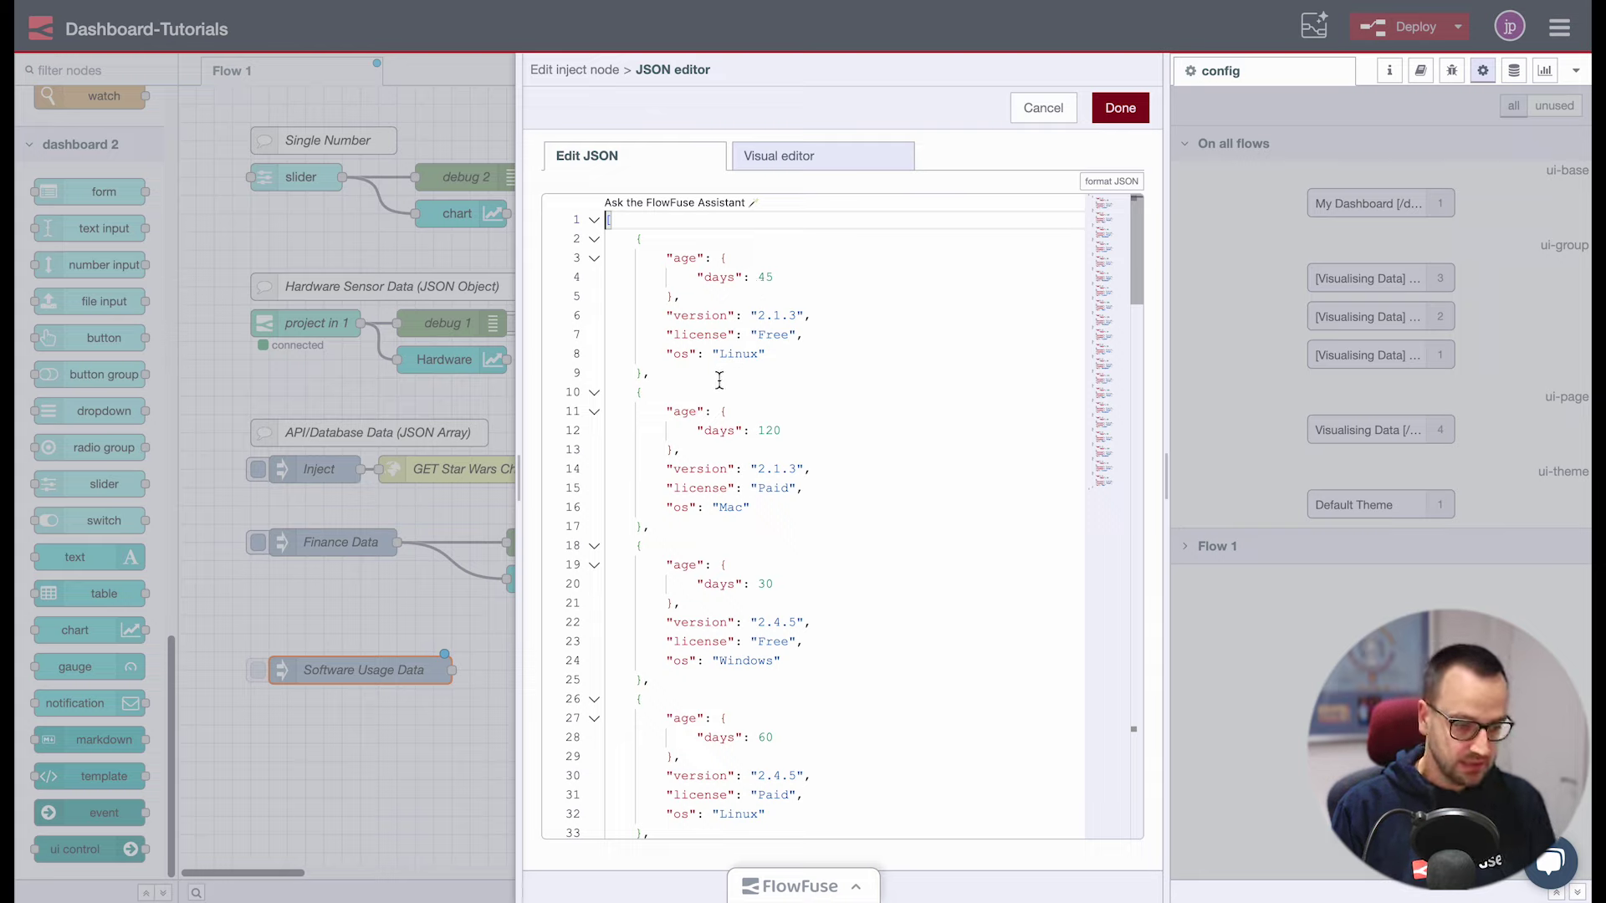
{"action": "left_click", "coordinate": [672, 263]}
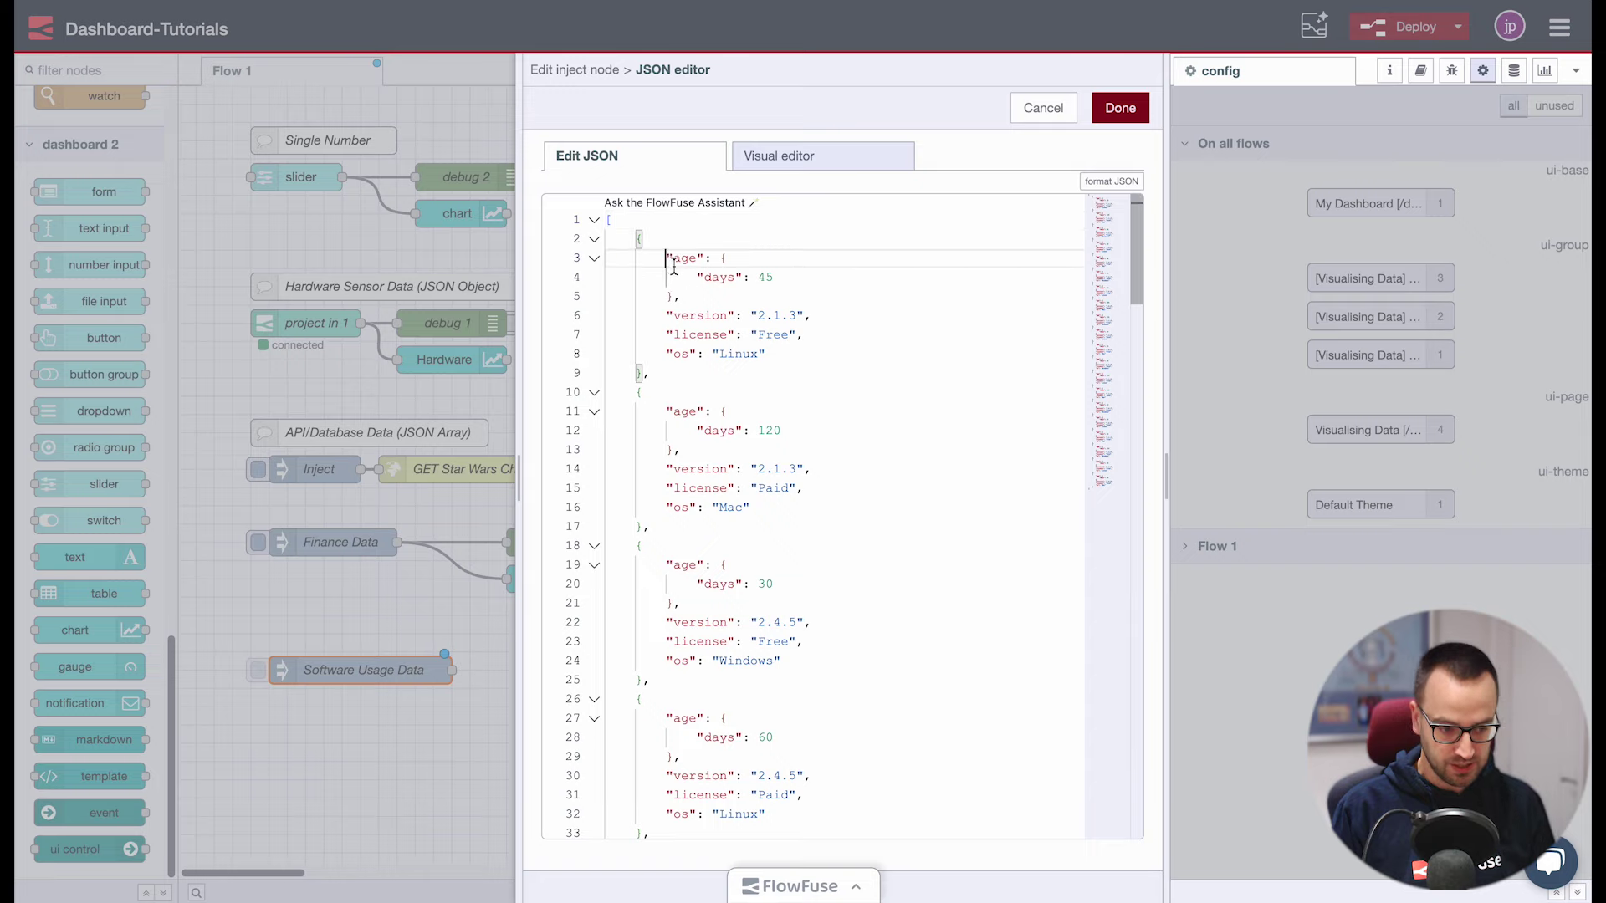
{"action": "left_click", "coordinate": [724, 279]}
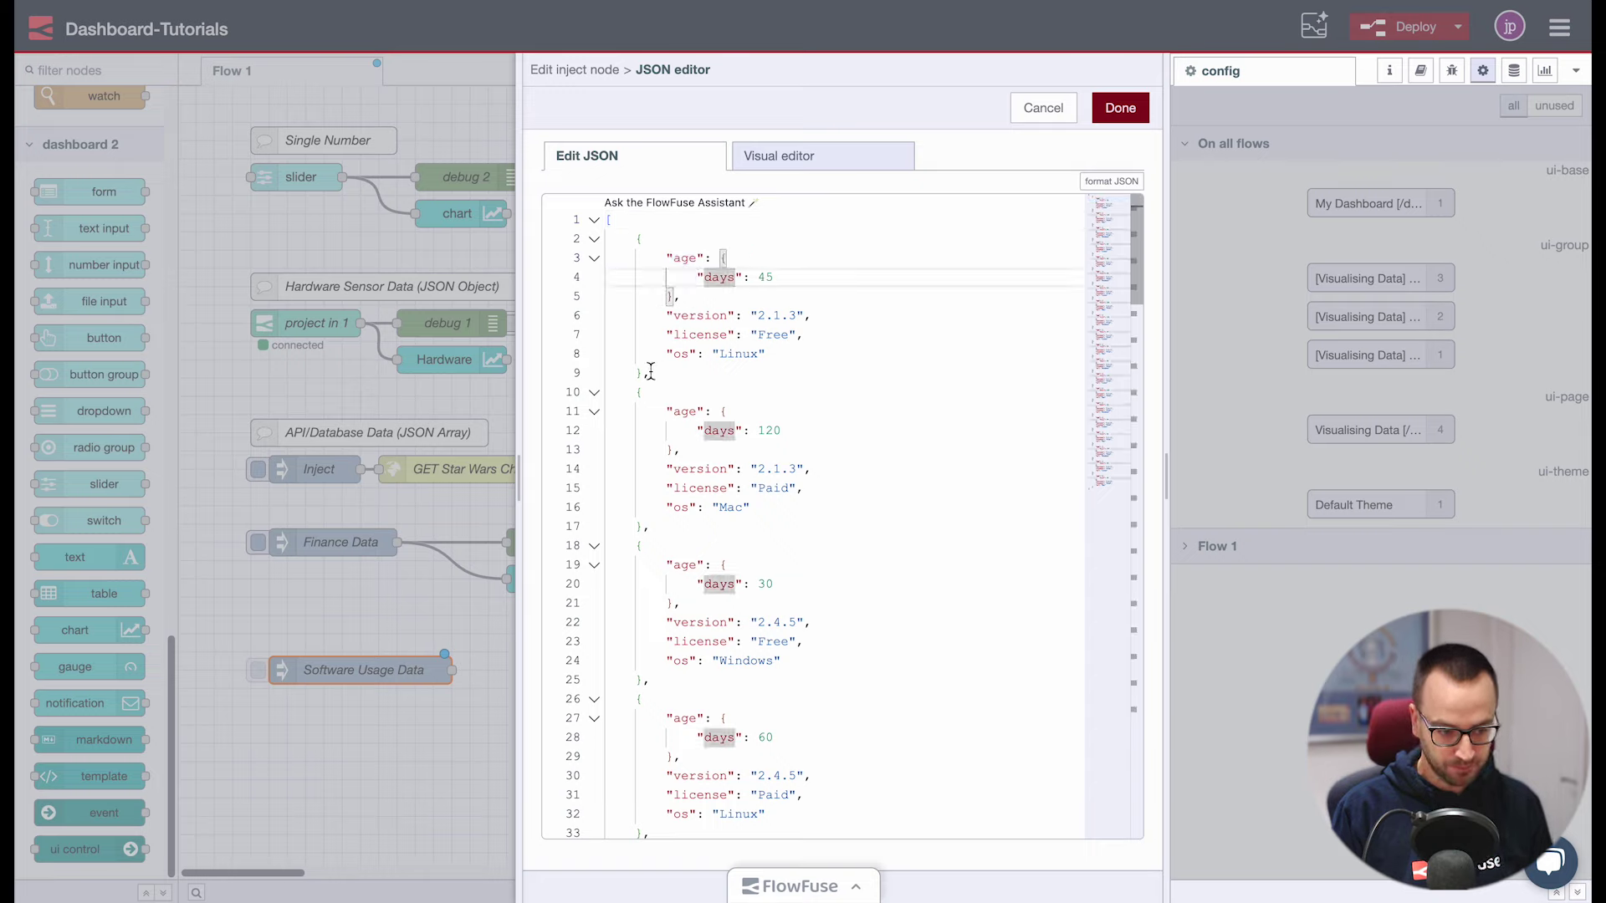
{"action": "left_click", "coordinate": [672, 354]}
{"action": "left_click", "coordinate": [827, 358], "text": "shift"}
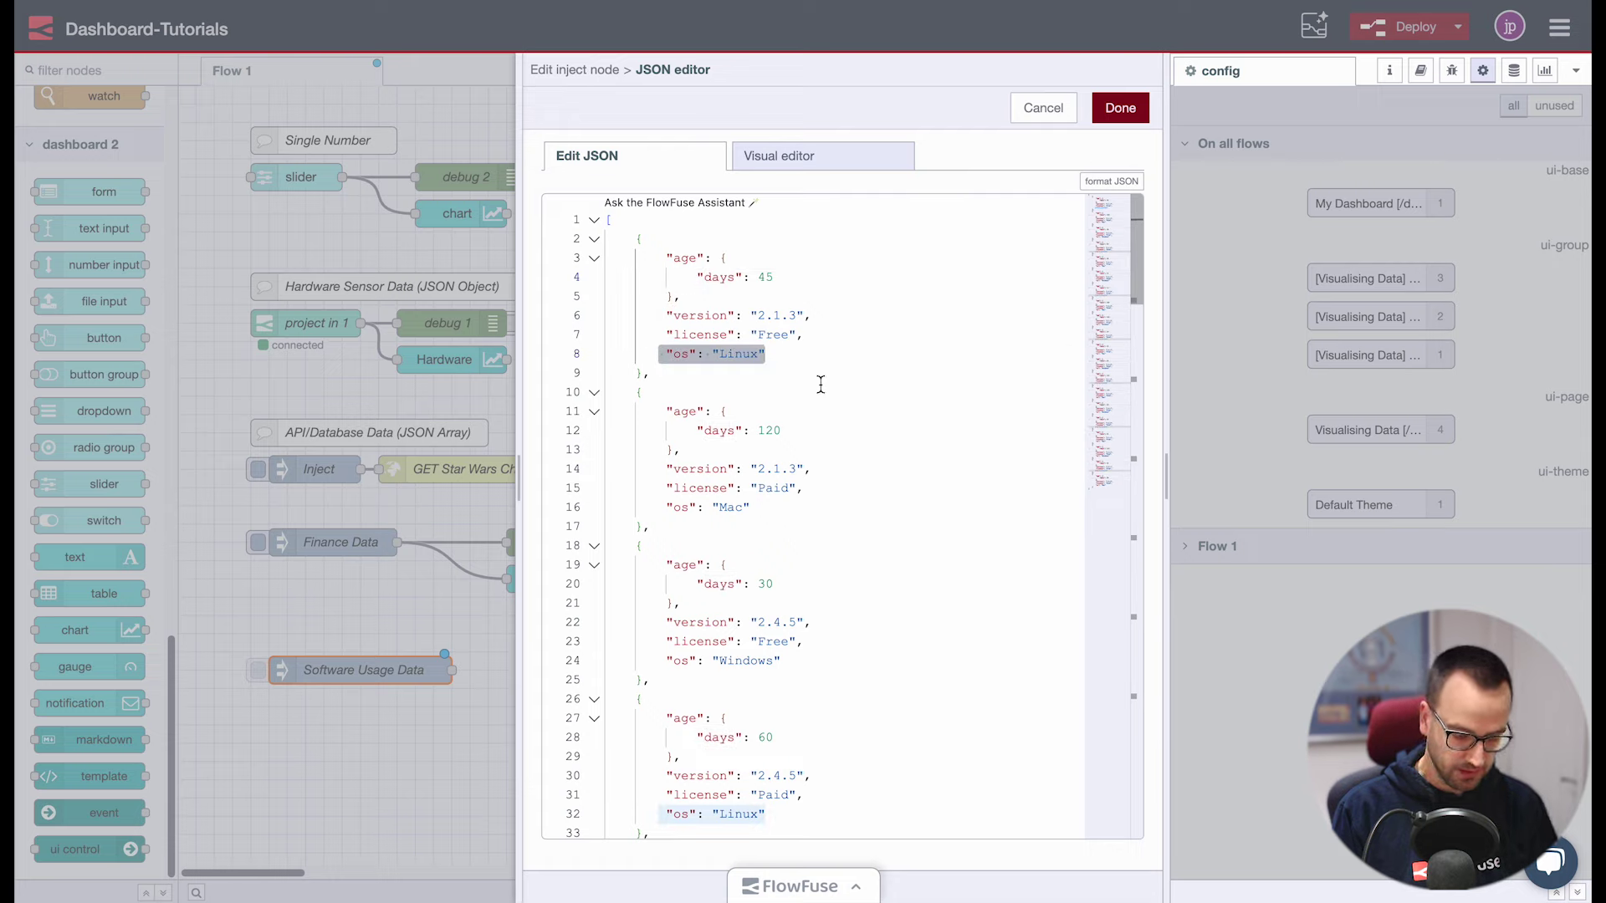
{"action": "left_click", "coordinate": [820, 381]}
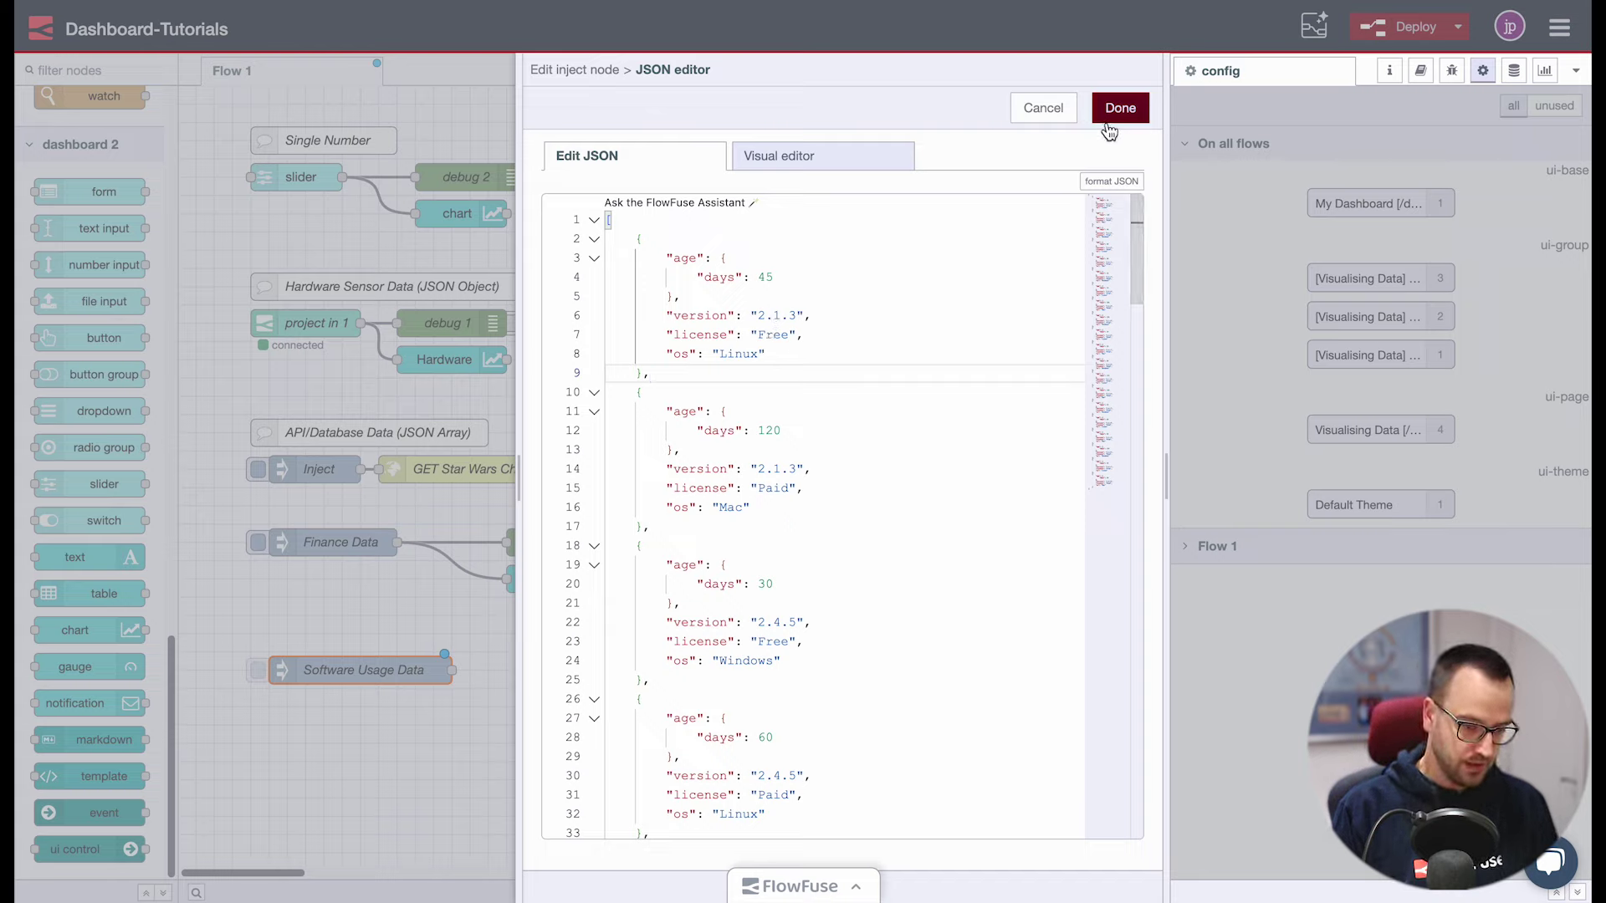
Compare the version, license and os fields across the following JSON records, then close the payload and inject node editors
{"action": "scroll", "coordinate": [828, 390], "scroll_direction": "down", "scroll_amount": 1}
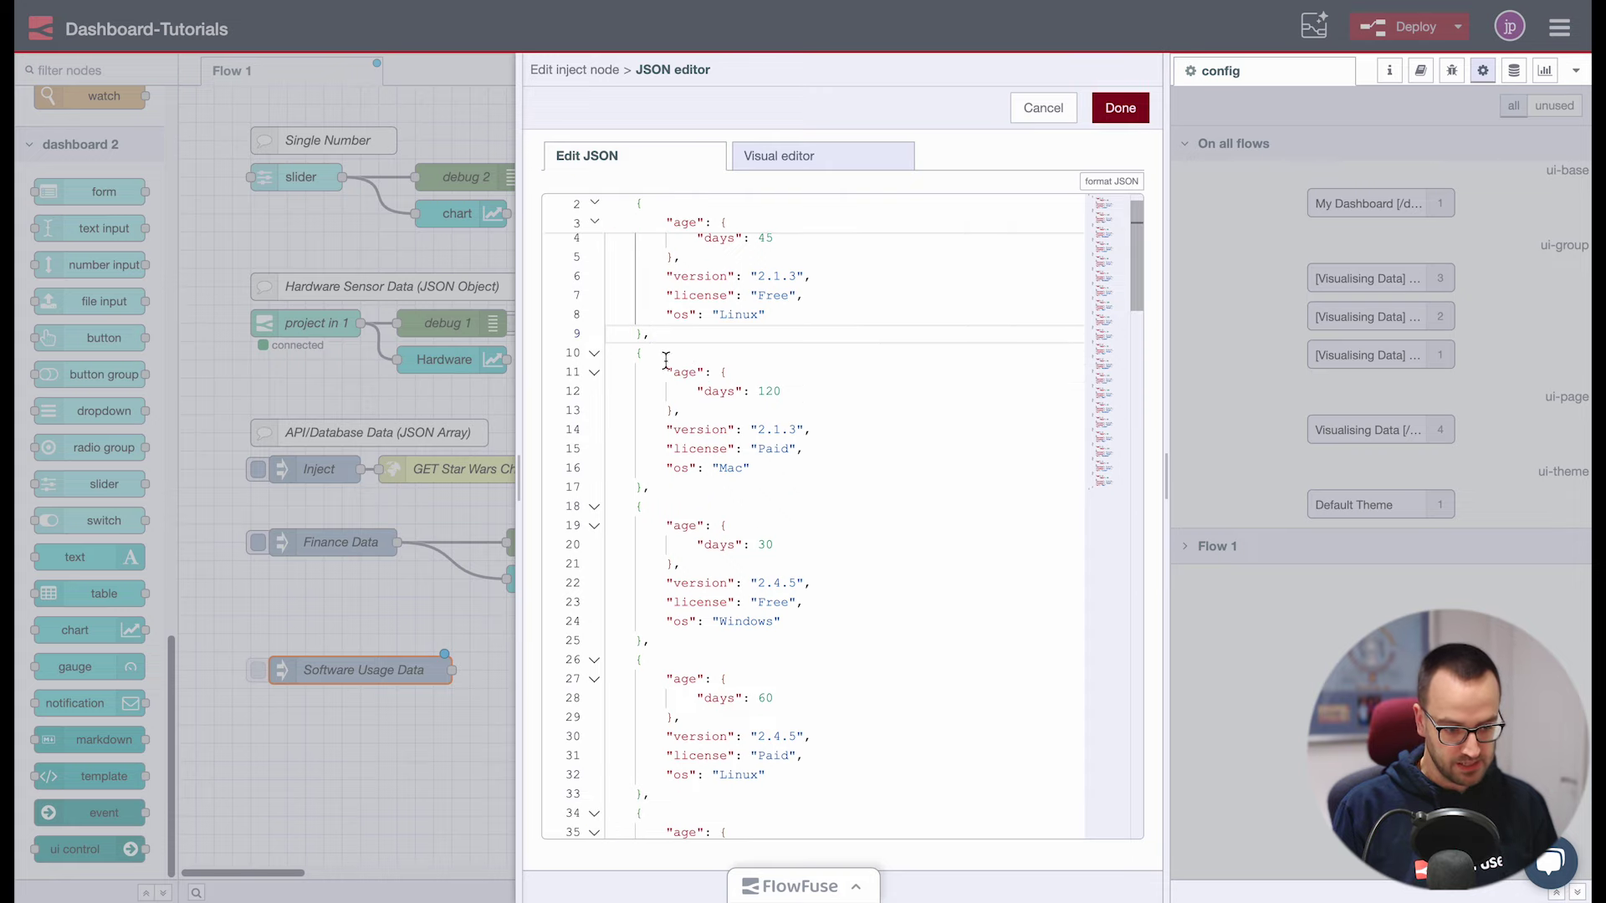
{"action": "left_click_drag", "start_coordinate": [637, 351], "coordinate": [666, 483]}
{"action": "left_click", "coordinate": [760, 490]}
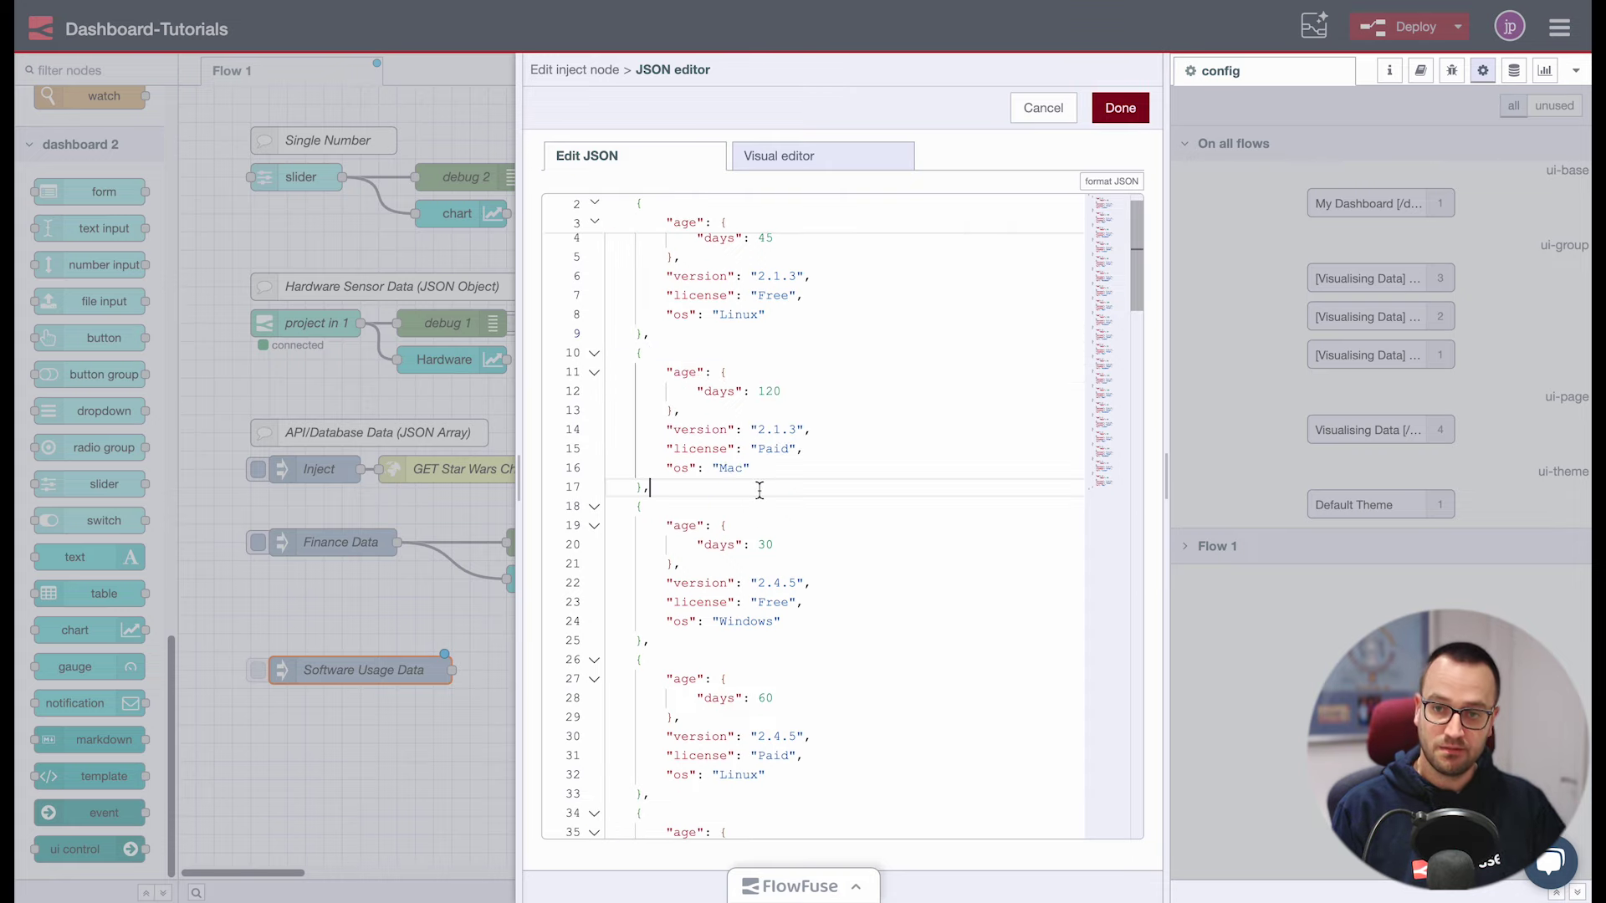
{"action": "scroll", "coordinate": [796, 344], "scroll_direction": "up", "scroll_amount": 1}
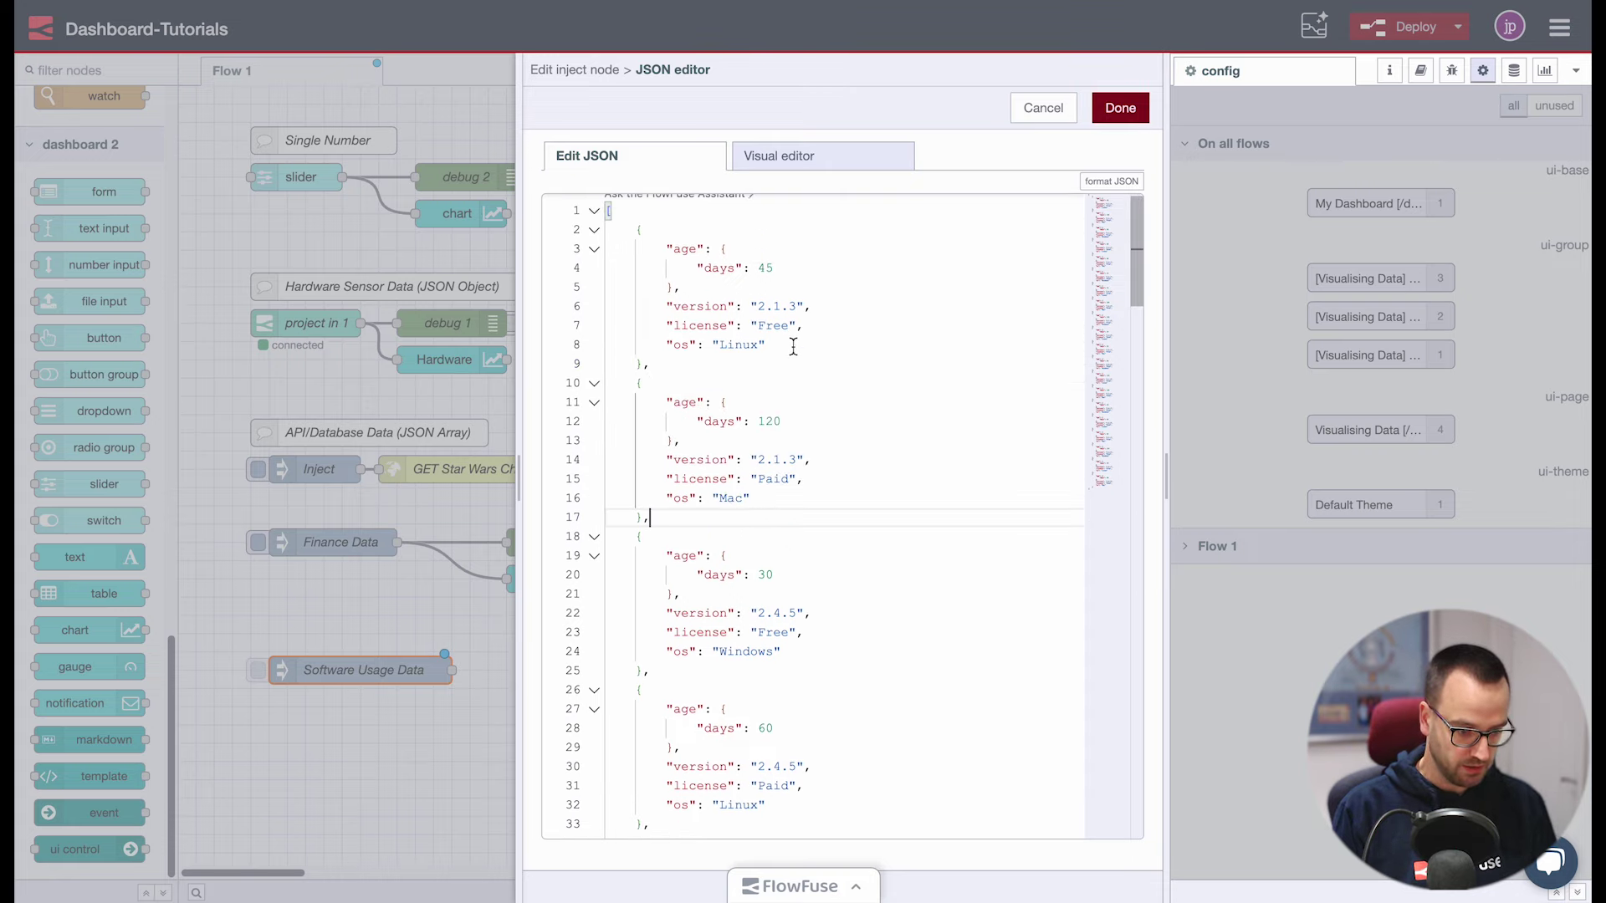
{"action": "left_click_drag", "start_coordinate": [676, 306], "coordinate": [876, 310]}
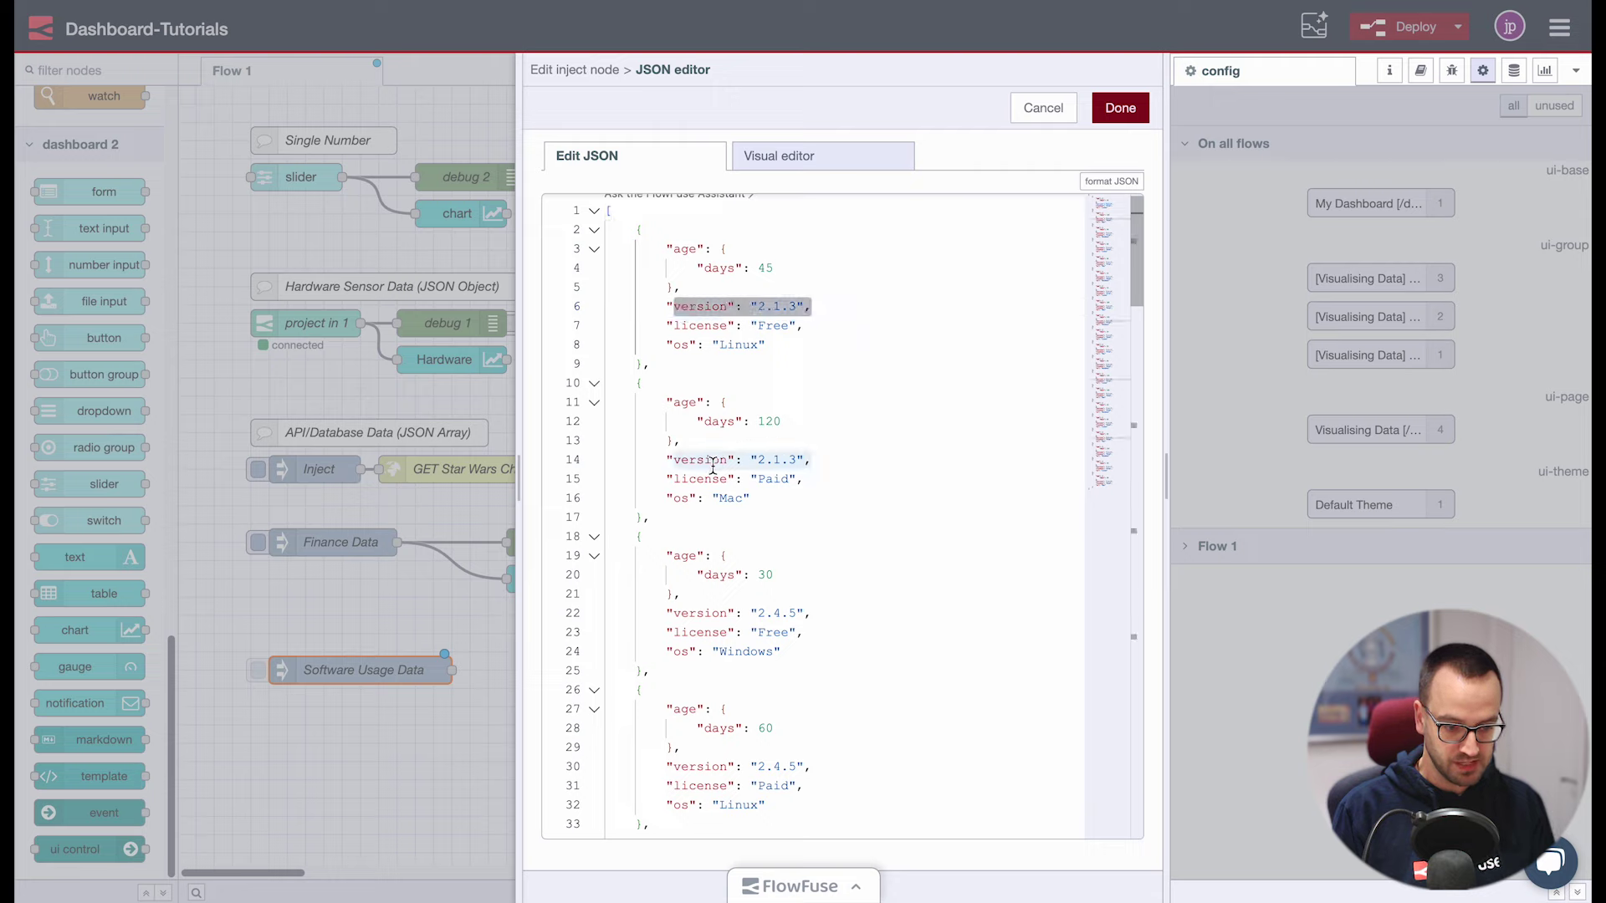
{"action": "scroll", "coordinate": [806, 540], "scroll_direction": "down", "scroll_amount": 1}
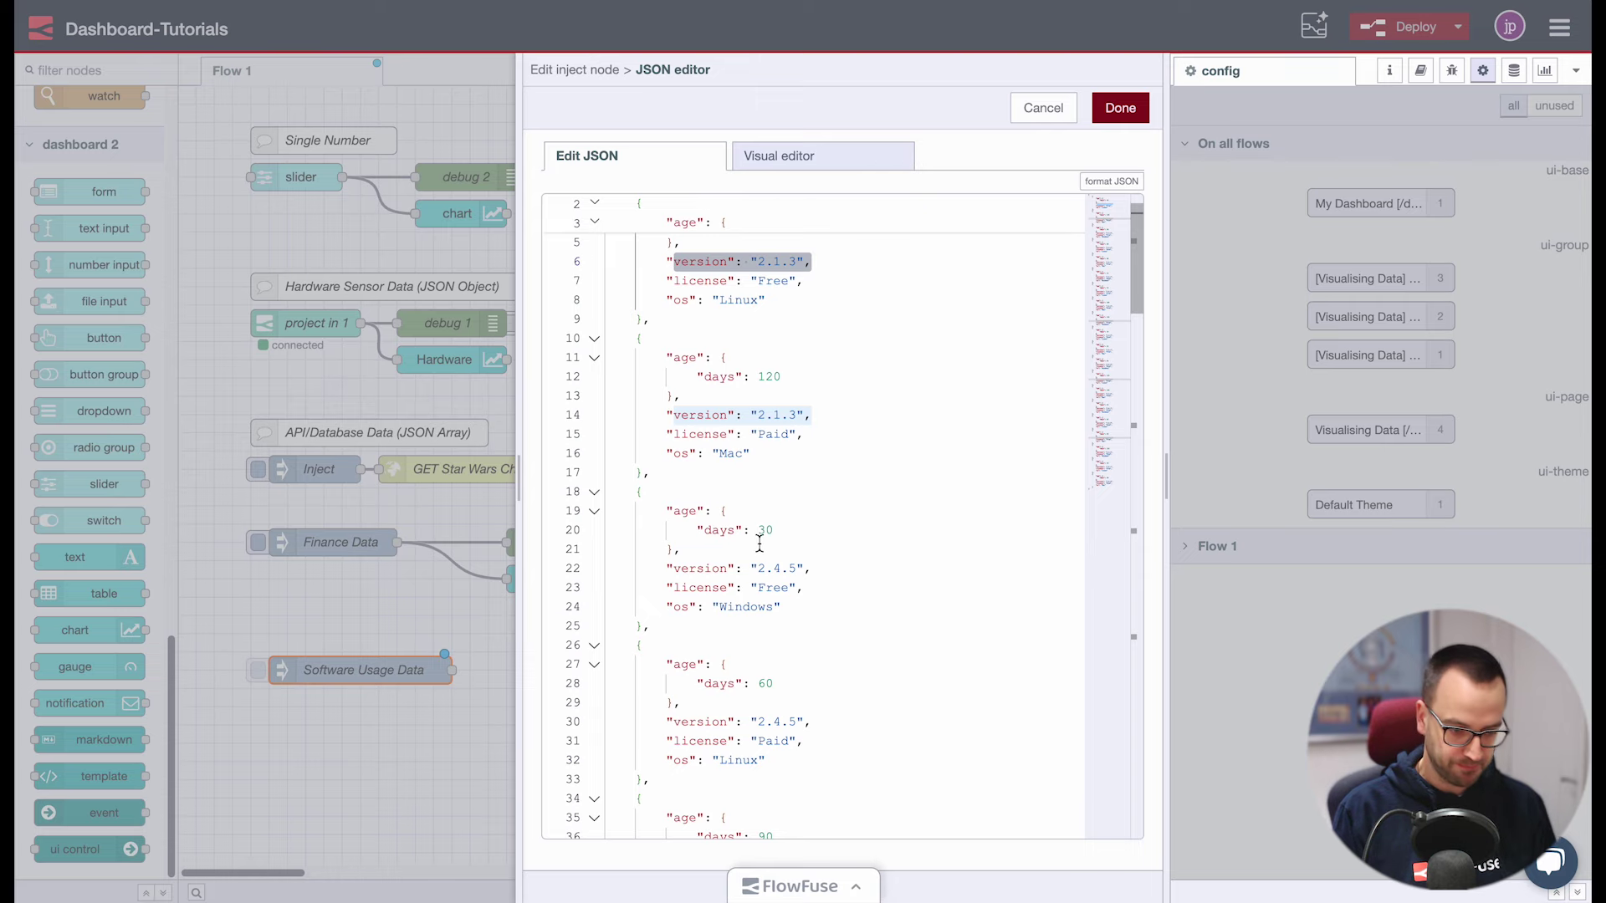
{"action": "left_click", "coordinate": [1111, 114]}
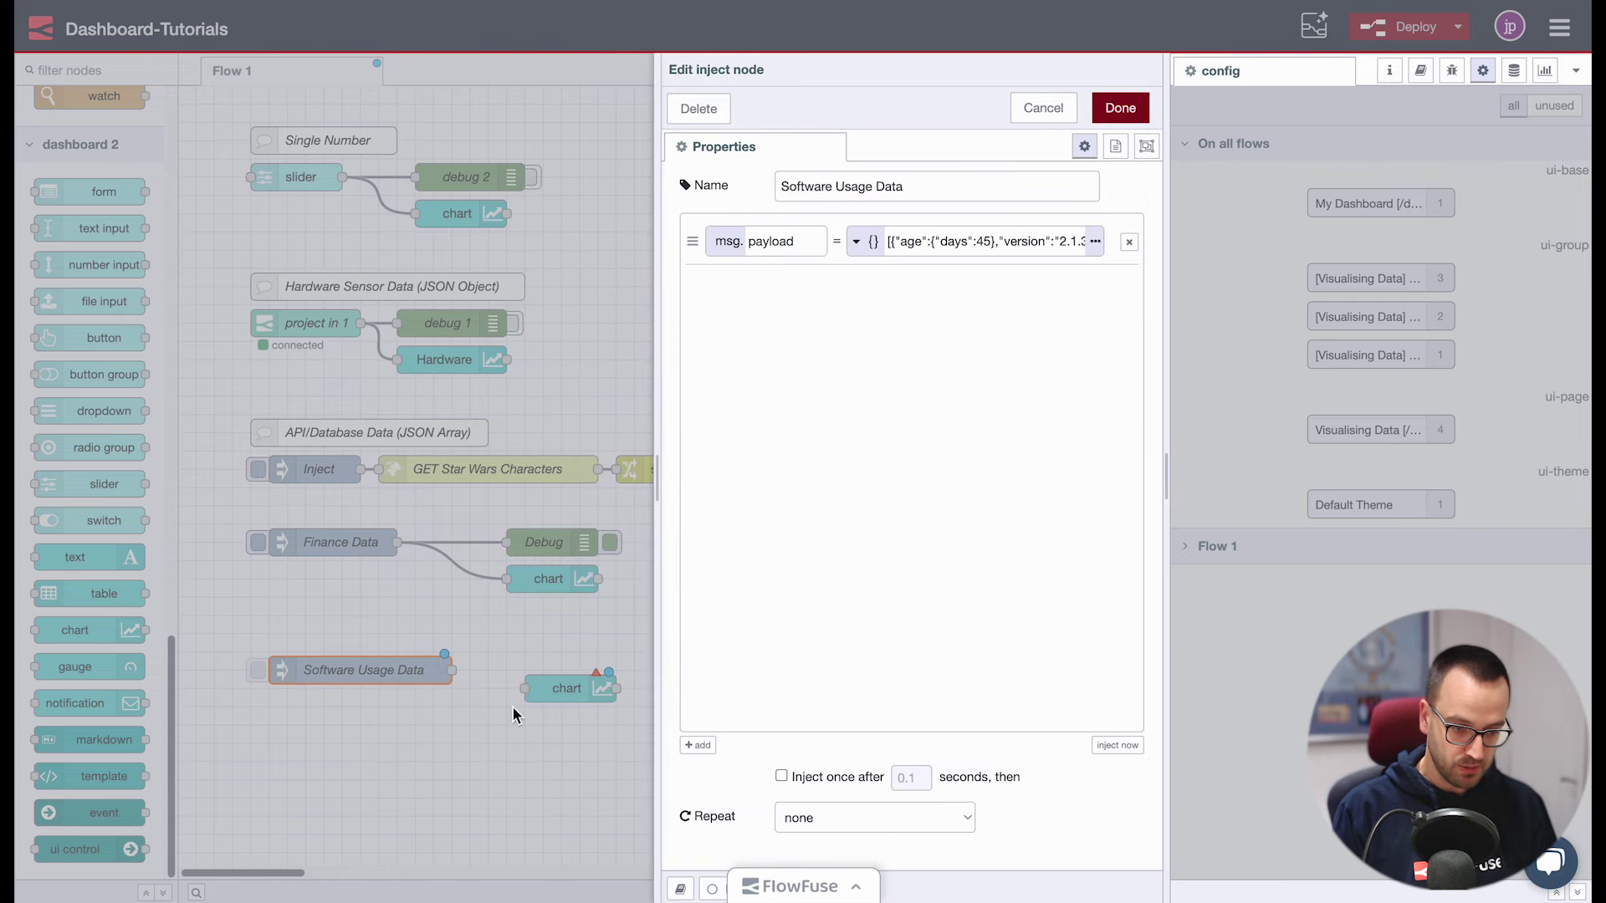
{"action": "left_click", "coordinate": [1114, 115]}
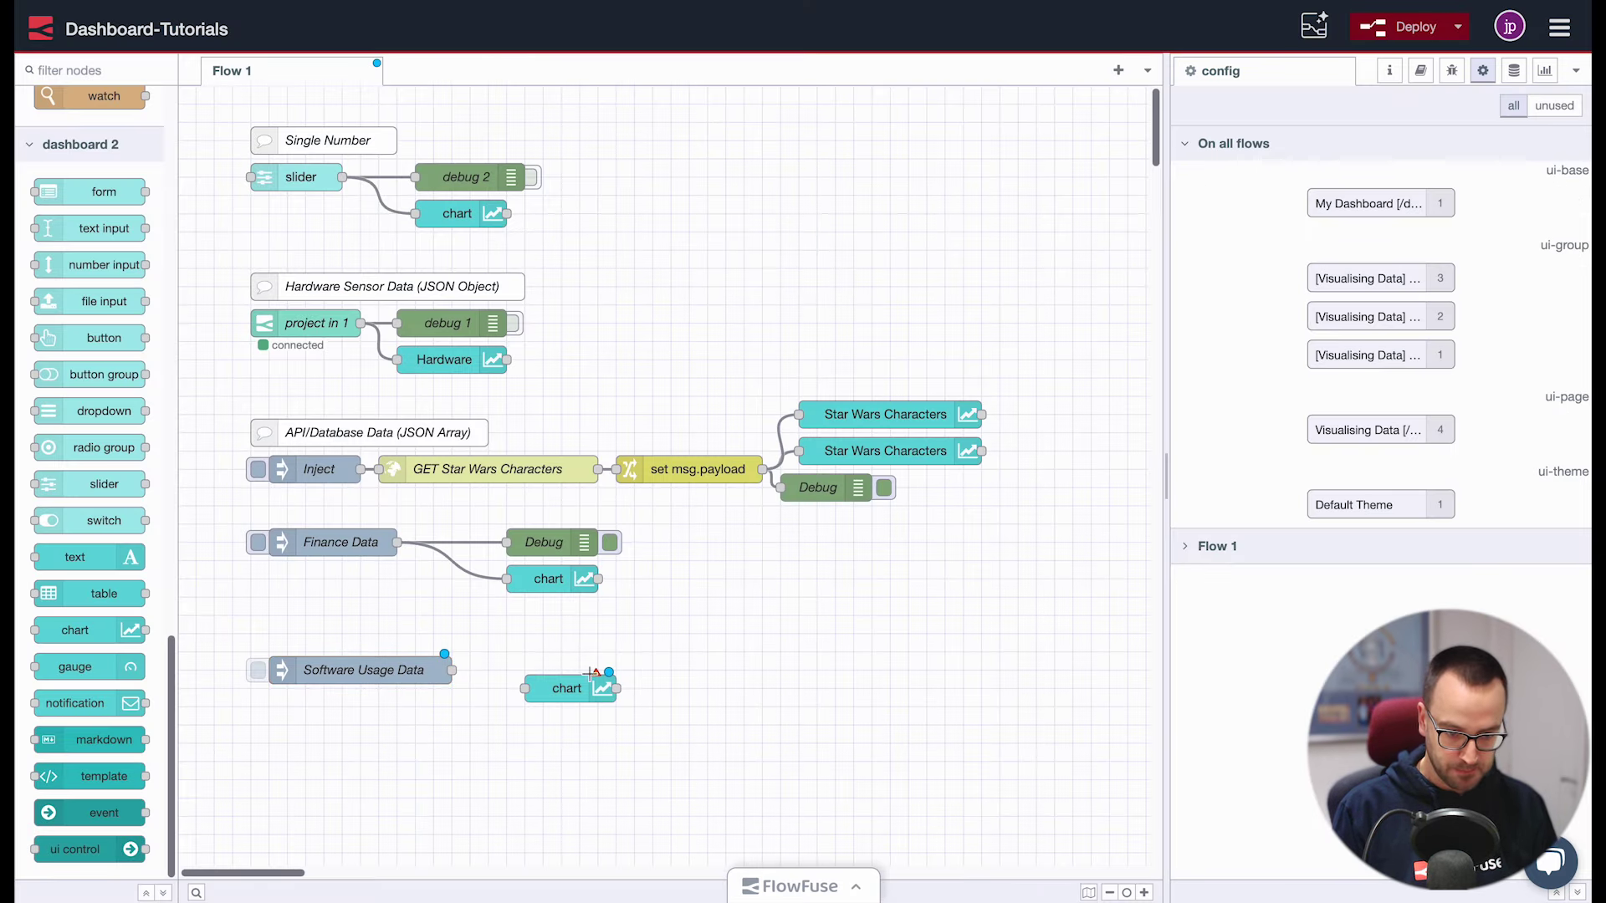
Add a group named Histograms to the Visualising Data page of the dashboard layout
{"action": "left_click", "coordinate": [1547, 73]}
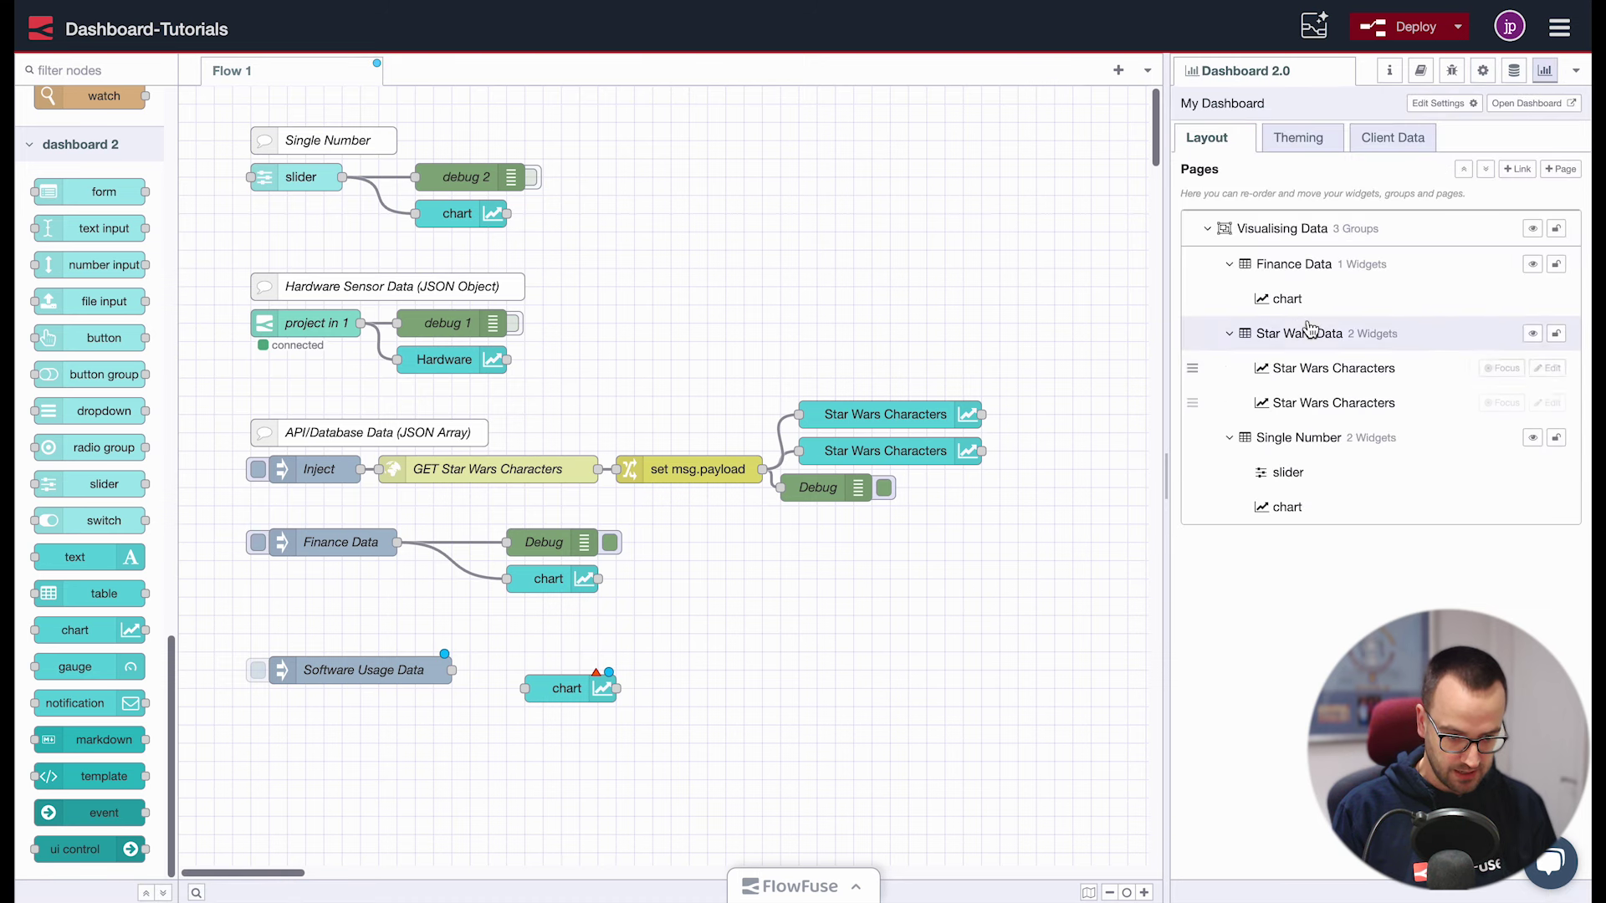
{"action": "left_click", "coordinate": [1510, 235]}
{"action": "triple_click", "coordinate": [878, 186]}
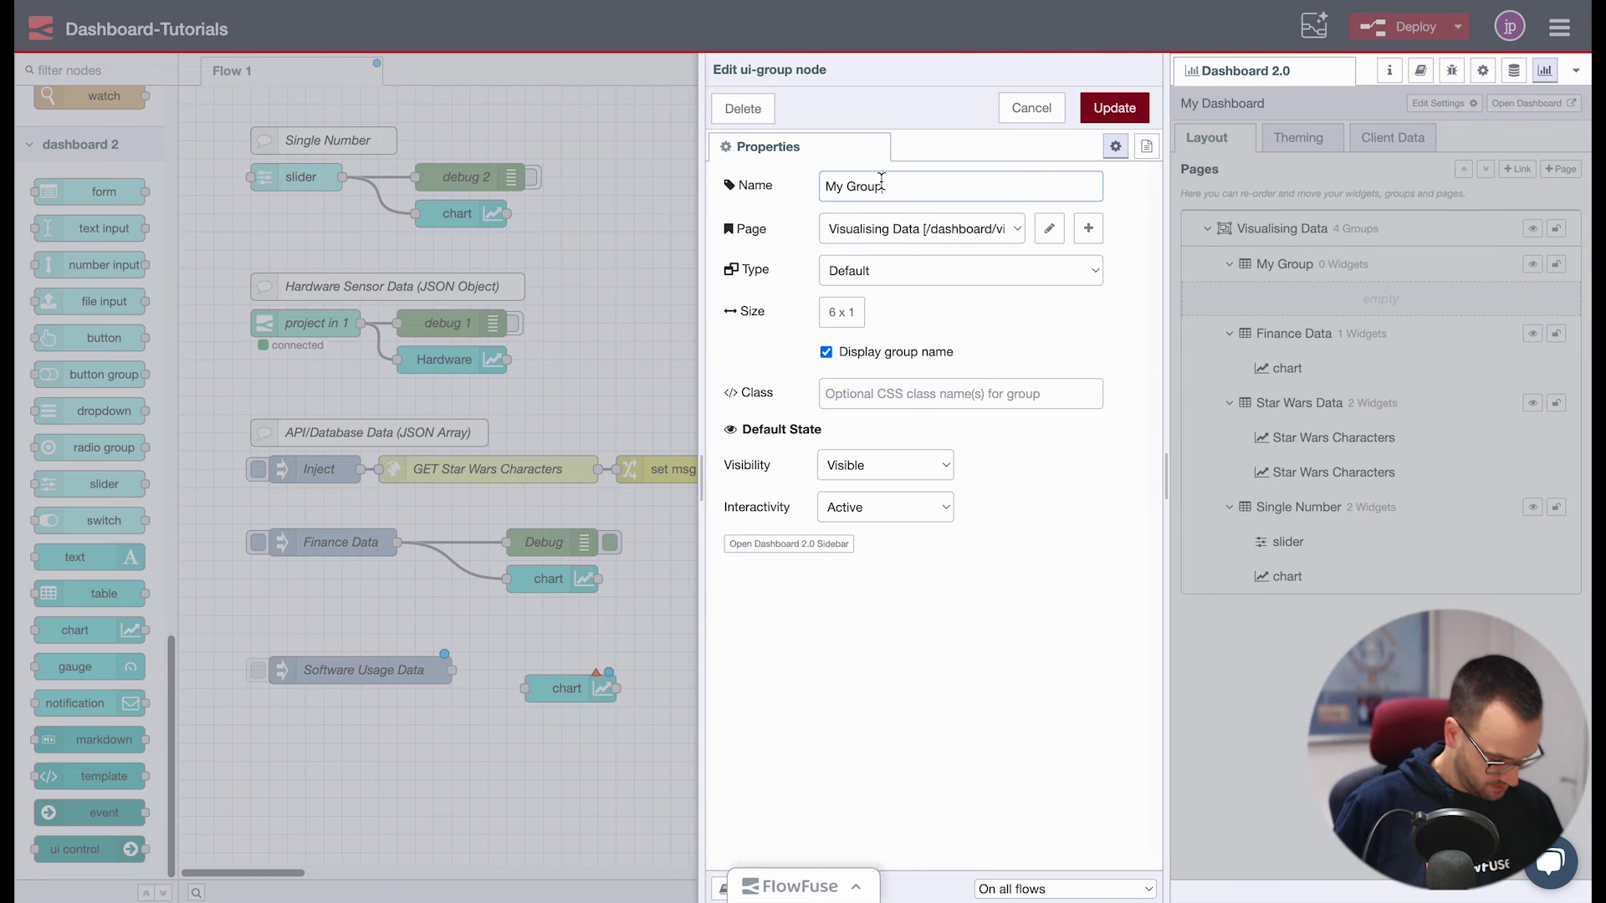
{"action": "type", "text": "Hi"}
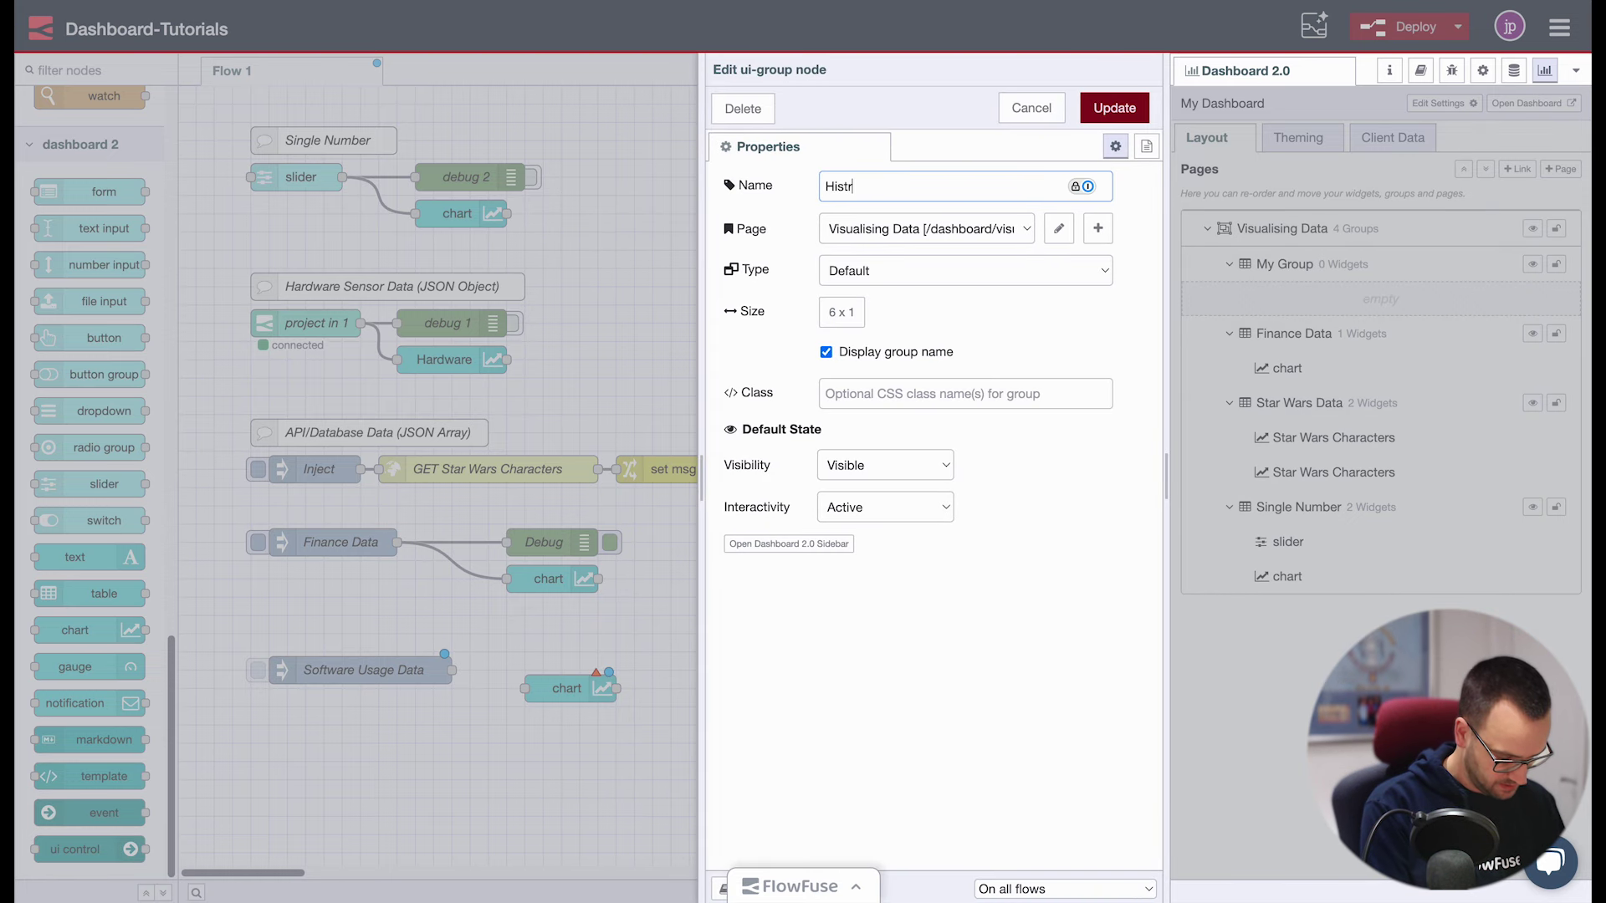
{"action": "type", "text": "stograms"}
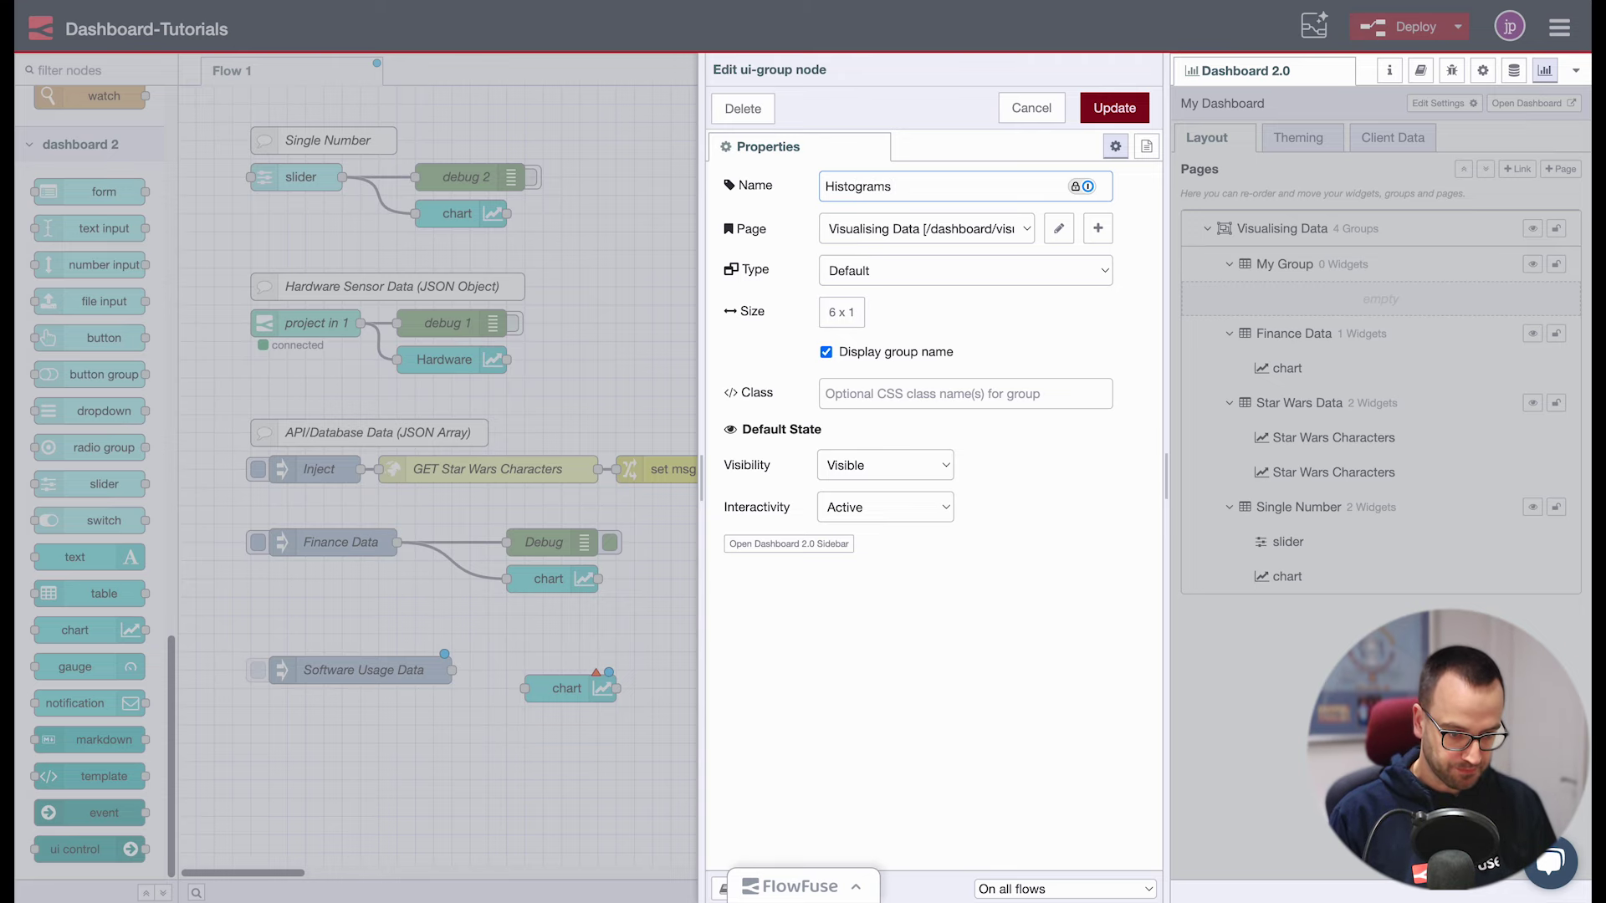
{"action": "left_click", "coordinate": [1113, 107]}
Align the new chart node with the Software Usage Data node and assign it to the [Visualising Data] Histograms group
{"action": "left_click_drag", "start_coordinate": [576, 697], "coordinate": [574, 679]}
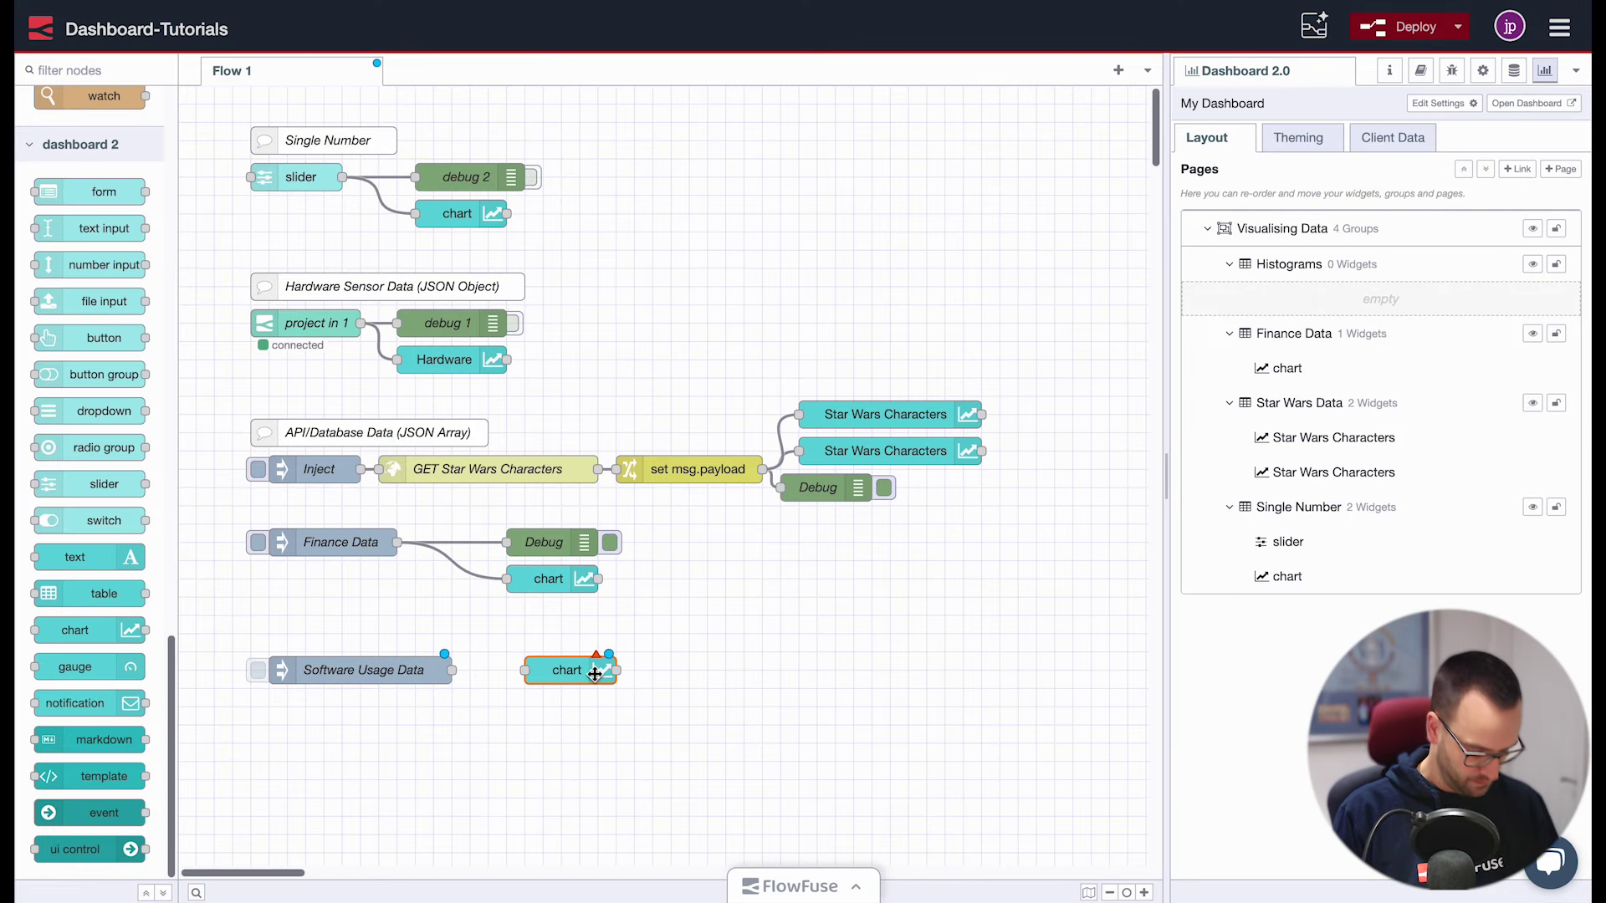
{"action": "double_click", "coordinate": [574, 679]}
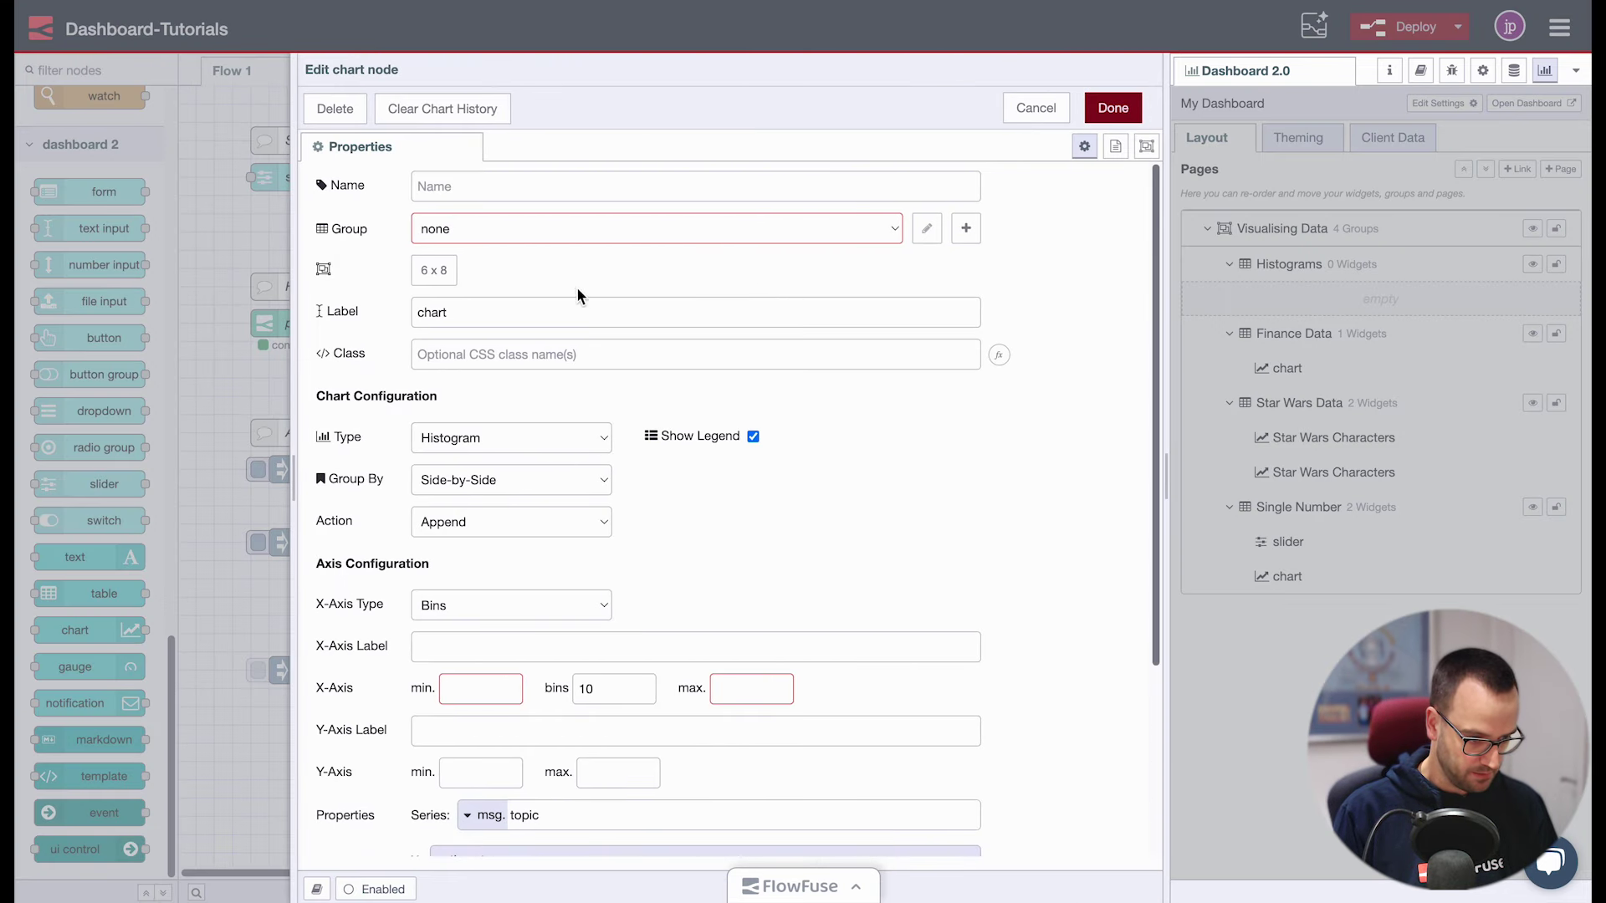
{"action": "left_click", "coordinate": [555, 251]}
{"action": "left_click", "coordinate": [585, 165]}
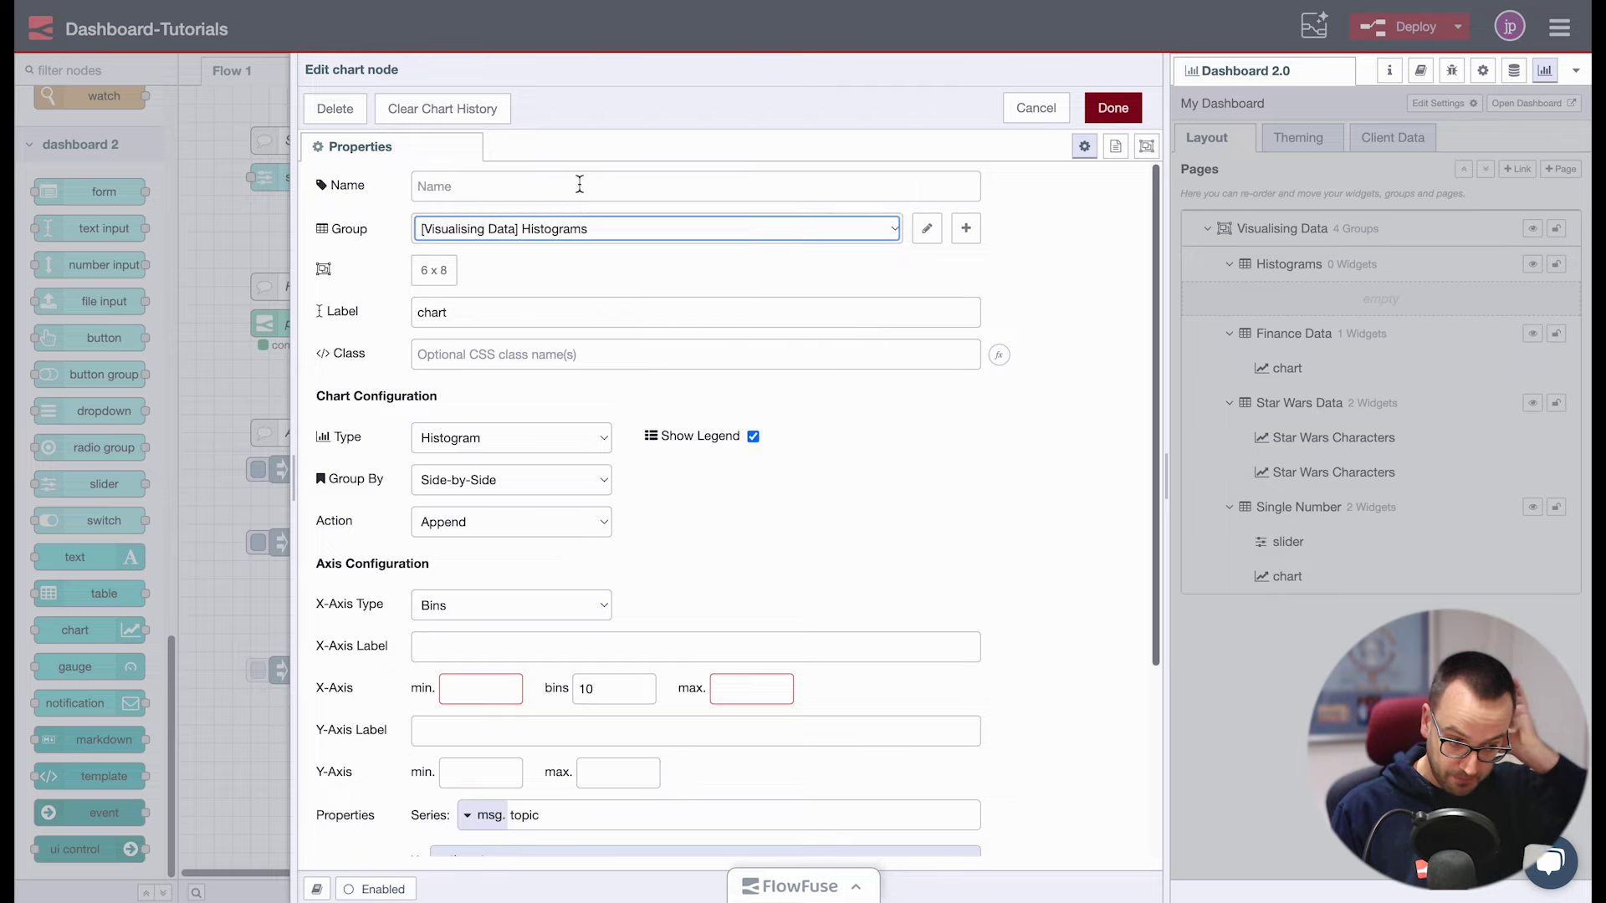
{"action": "left_click", "coordinate": [579, 288]}
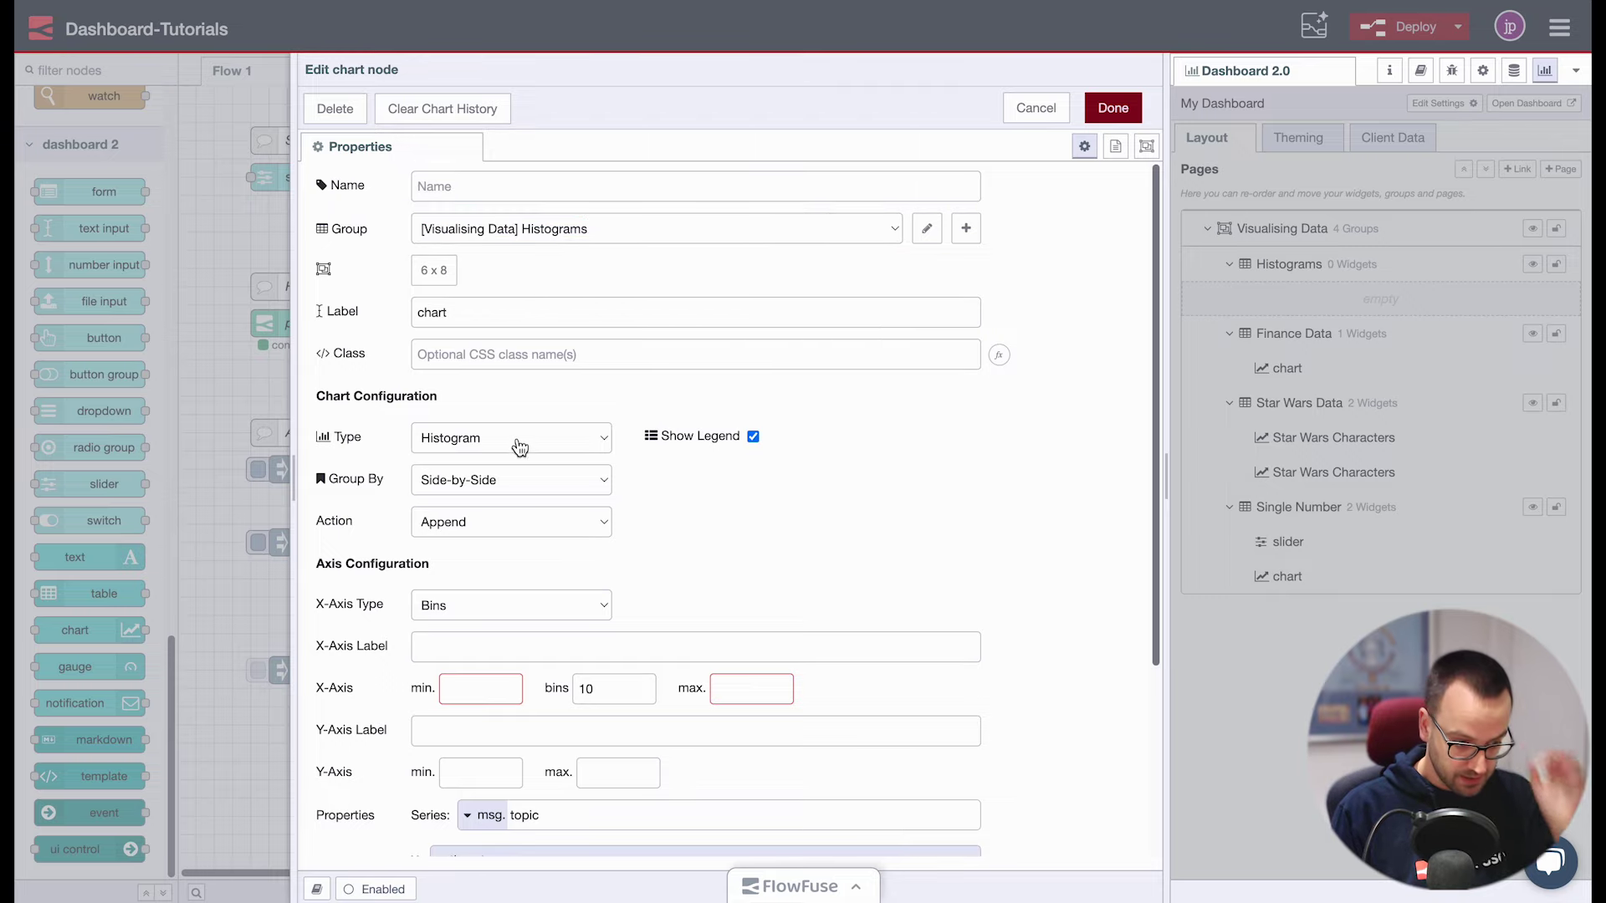
Check the X-axis types available for the histogram chart, keeping Bins
{"action": "scroll", "coordinate": [575, 483], "scroll_direction": "down", "scroll_amount": 5}
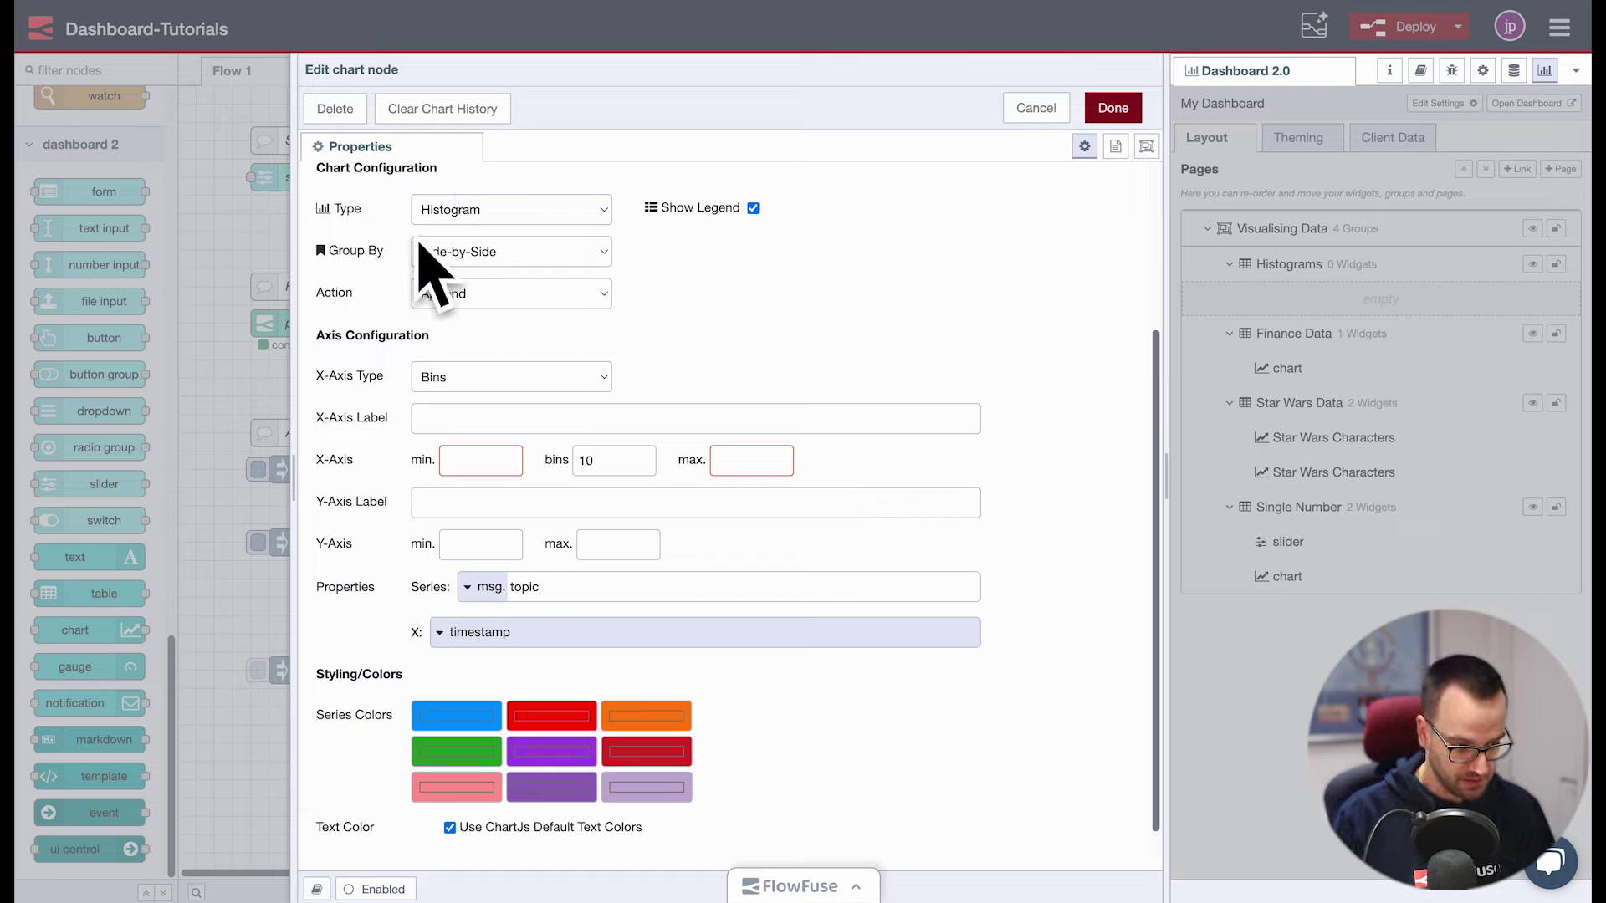
{"action": "left_click", "coordinate": [428, 380]}
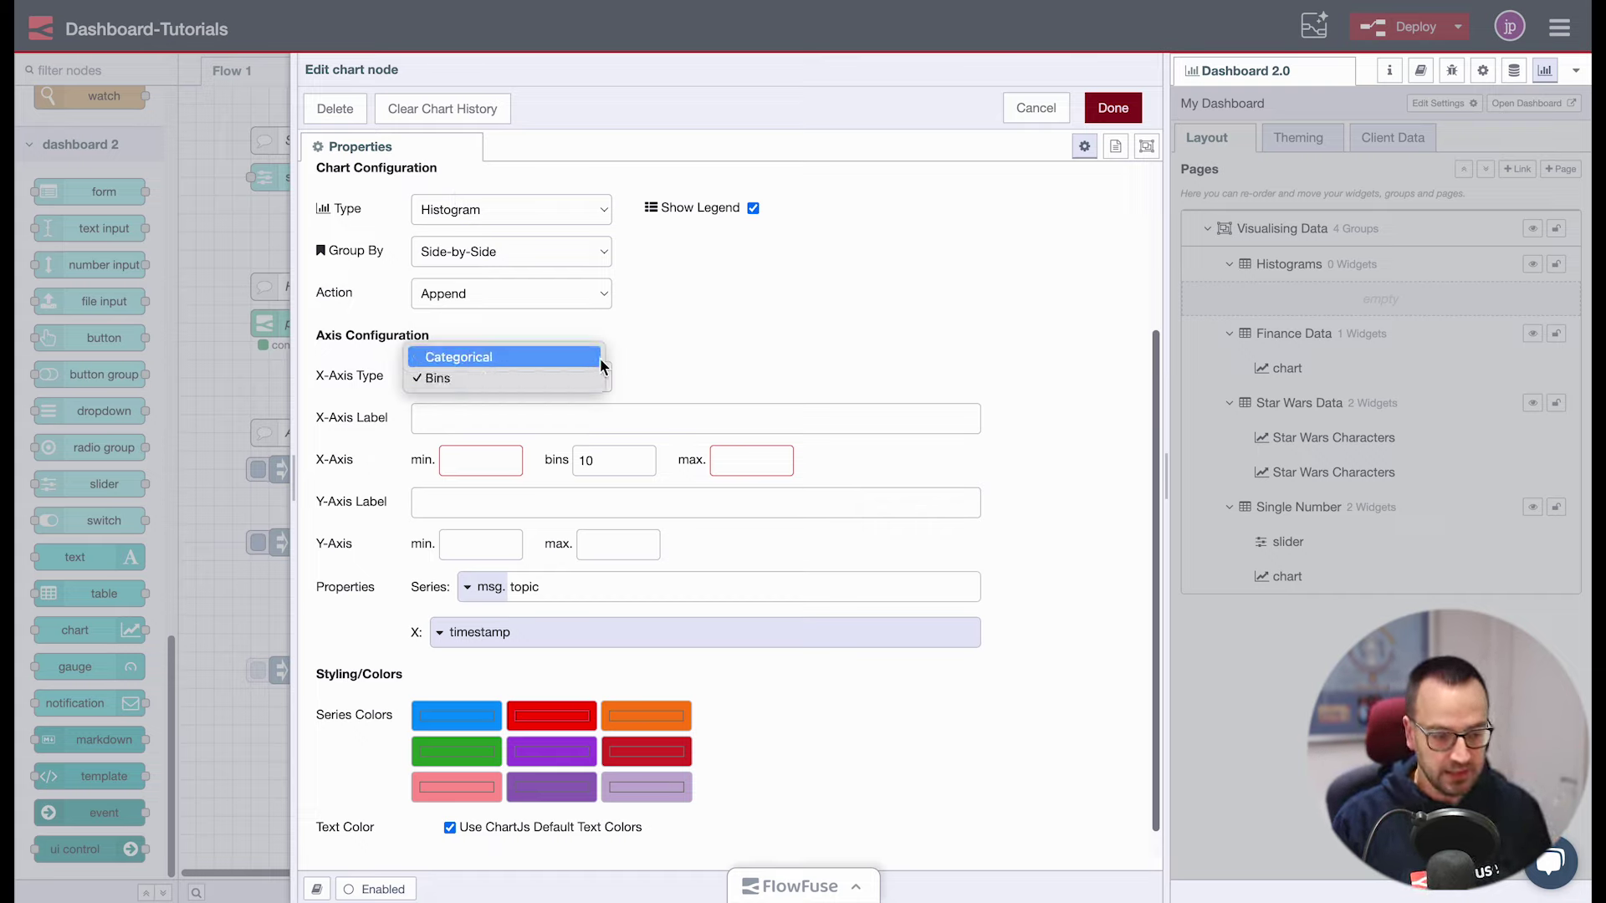
{"action": "left_click", "coordinate": [633, 358]}
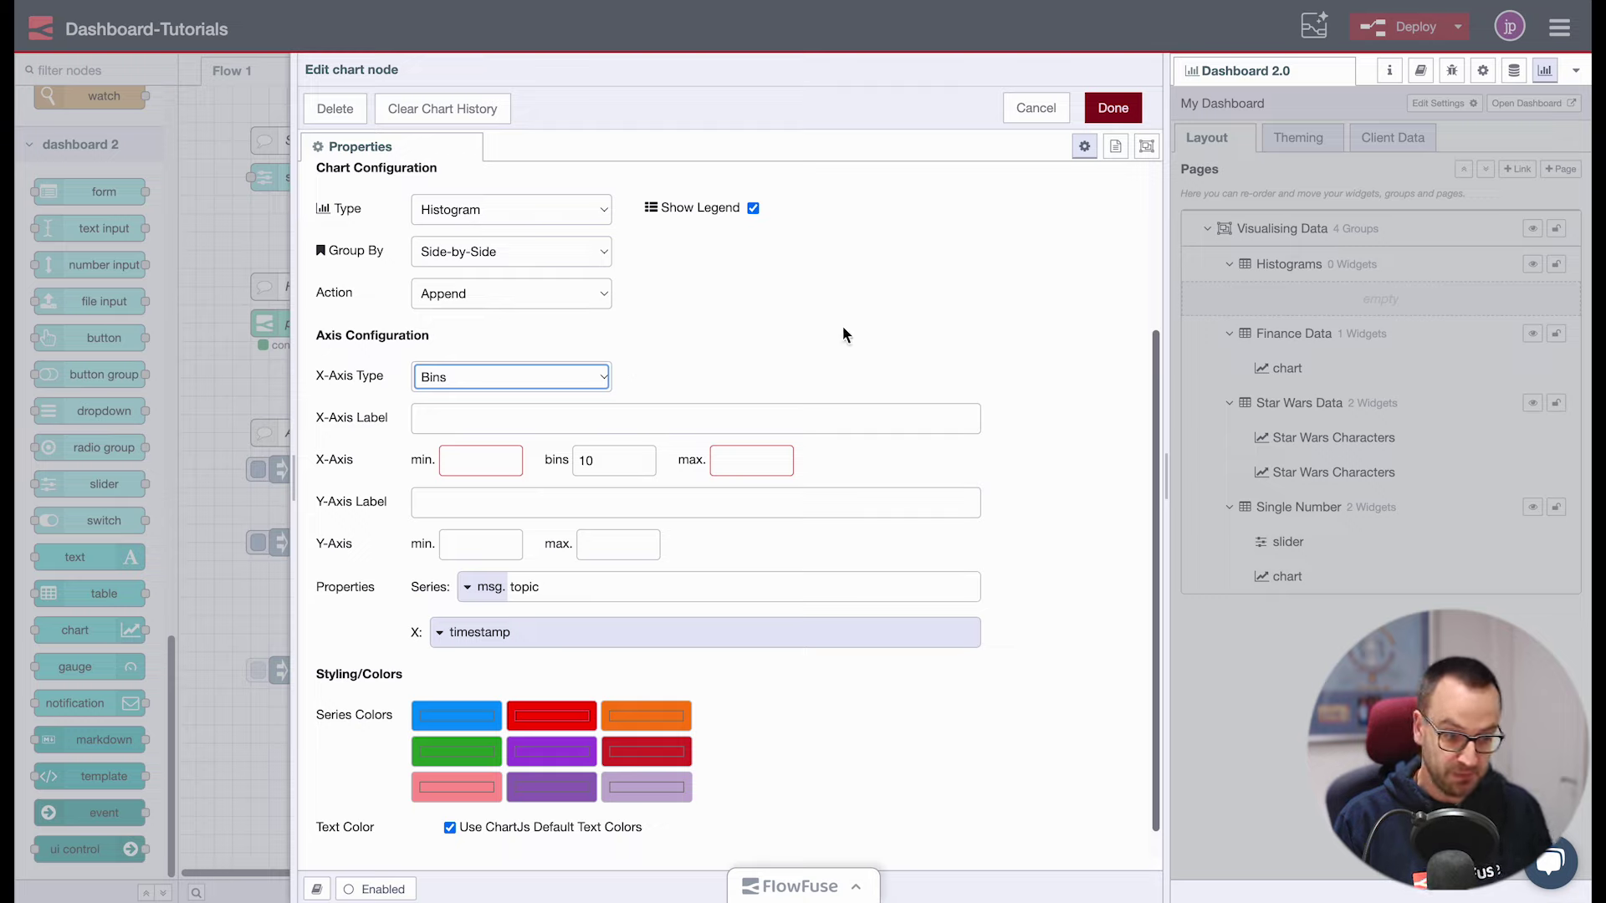
Set the histogram's X-axis bin range to a minimum of 0 and a maximum of 200
{"action": "left_click", "coordinate": [491, 462]}
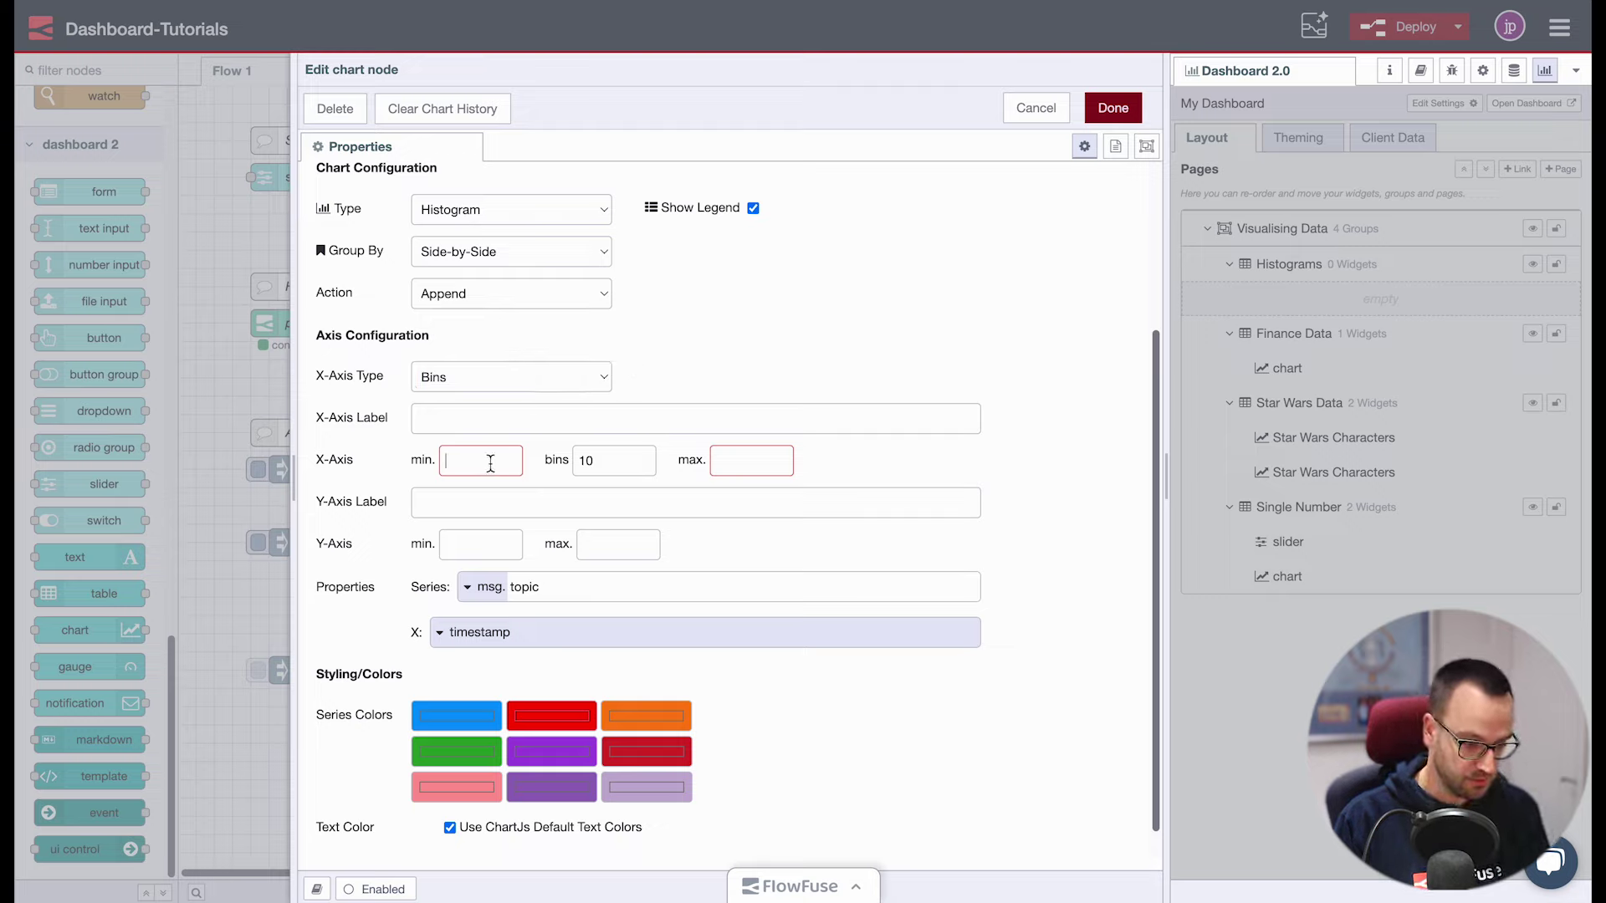
{"action": "type", "text": "0"}
{"action": "left_click", "coordinate": [747, 459]}
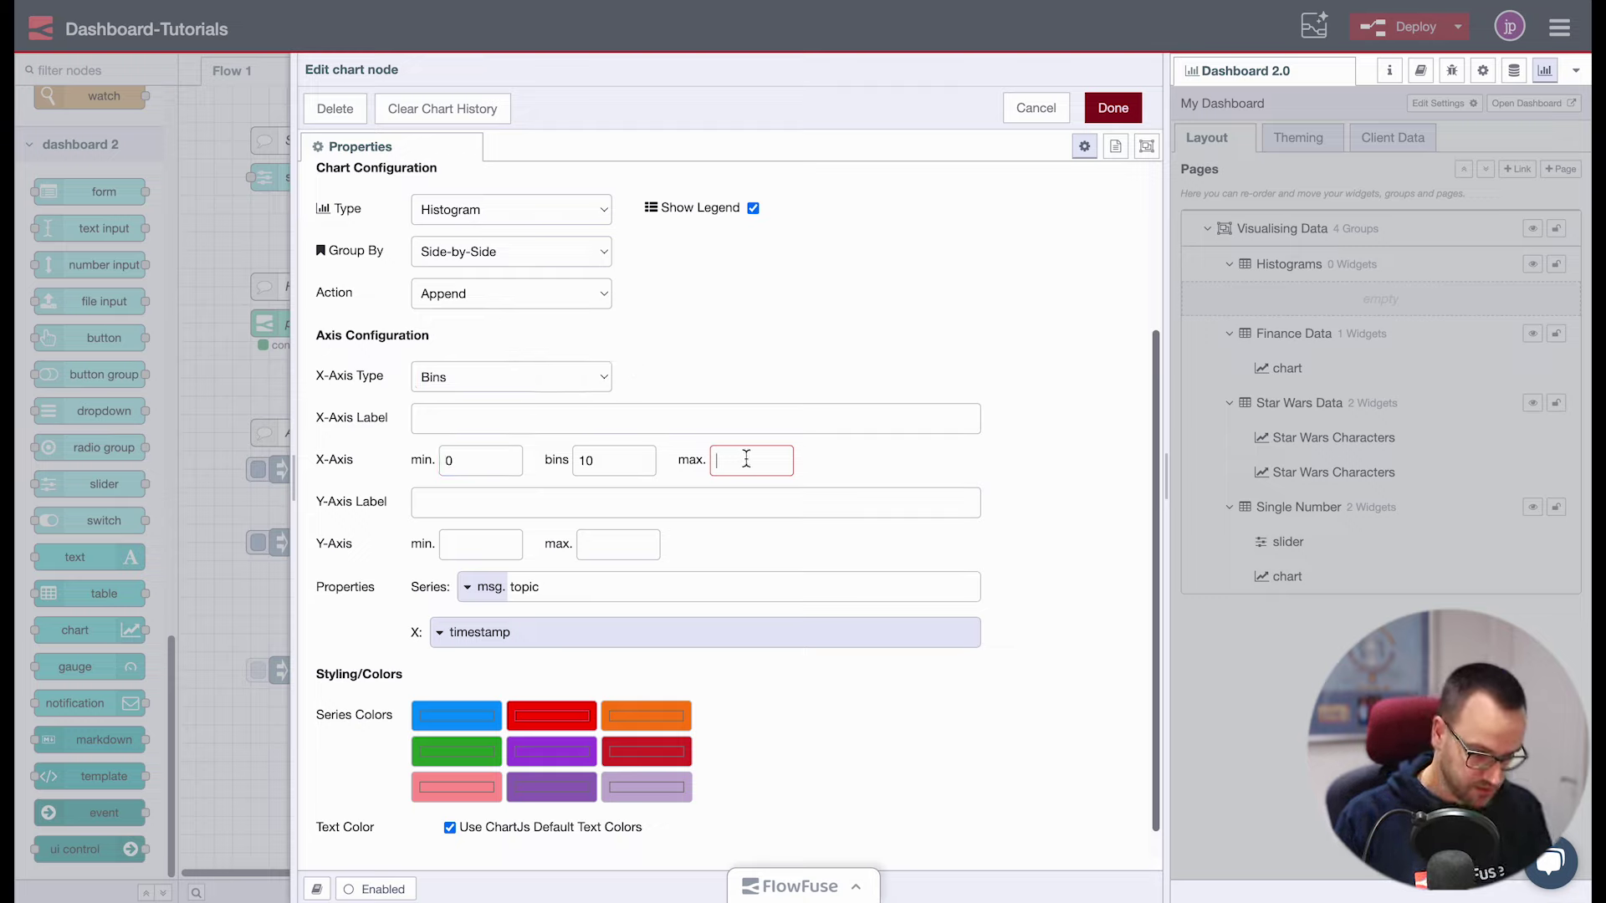
{"action": "type", "text": "200"}
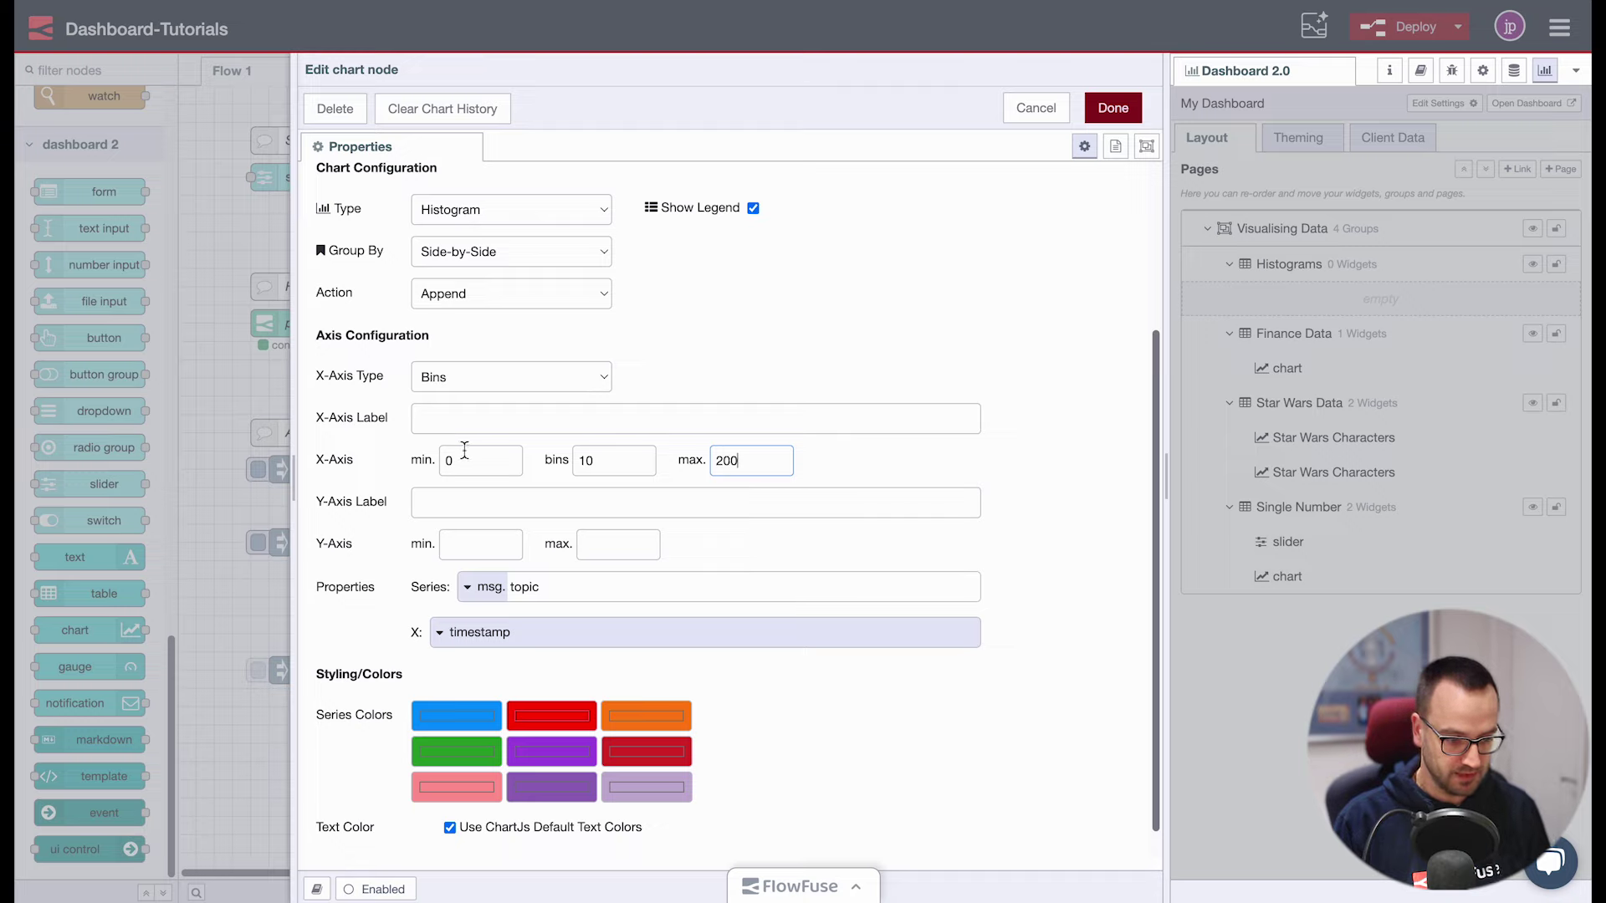
{"action": "left_click_drag", "start_coordinate": [601, 459], "coordinate": [539, 460]}
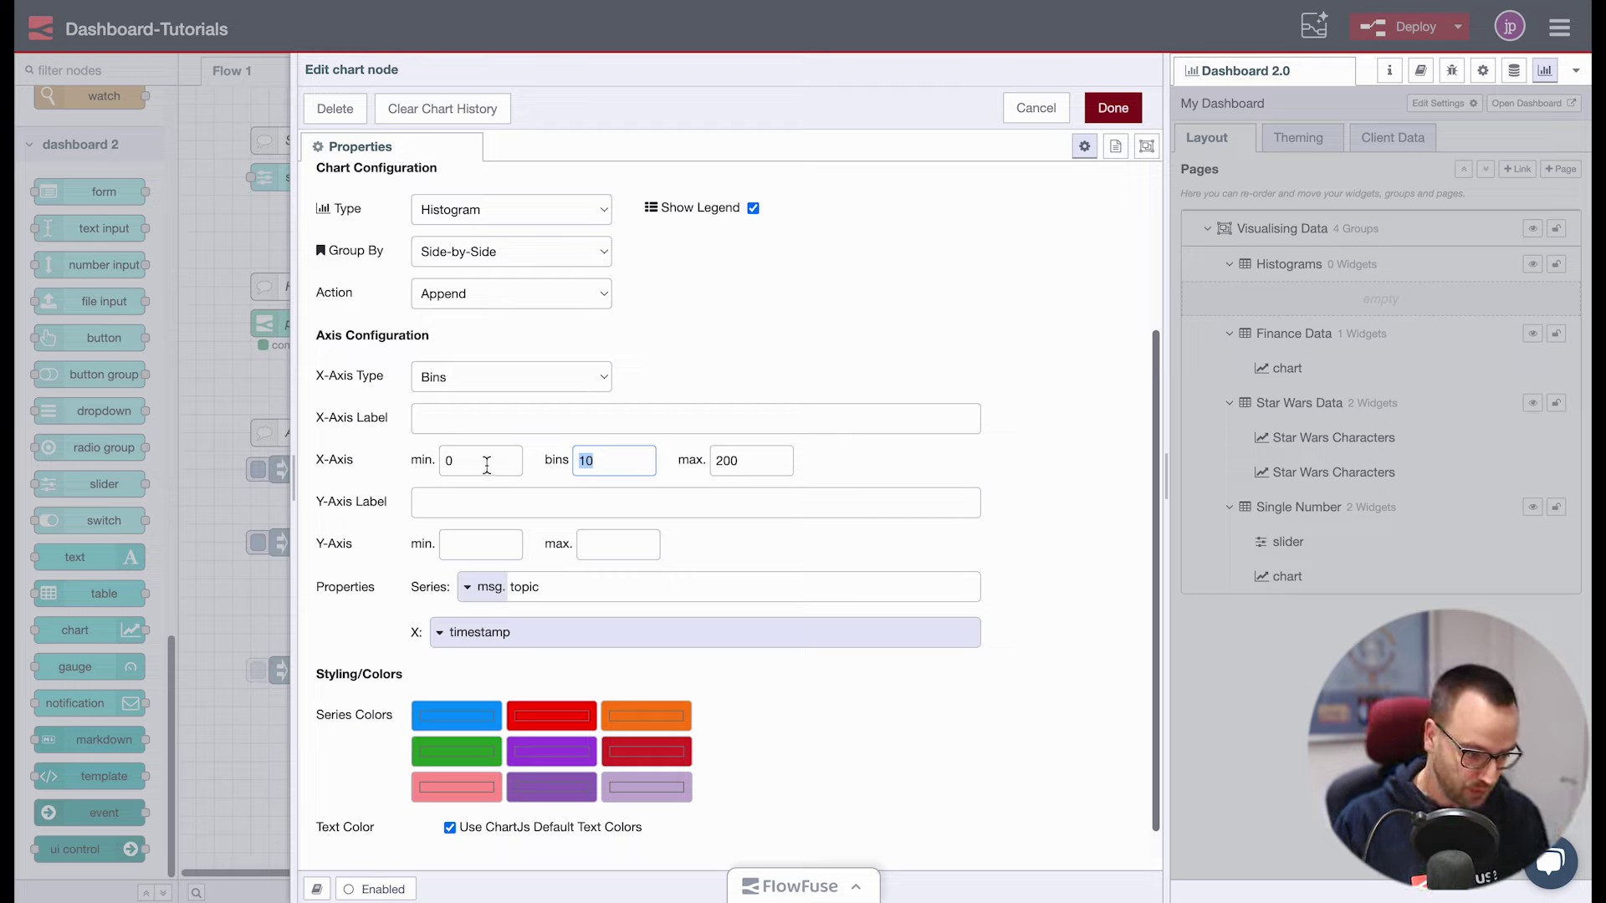
Change the histogram's X-axis type to Categorical, set its X property to the key version, and save the chart node
{"action": "left_click", "coordinate": [448, 368]}
{"action": "left_click", "coordinate": [449, 370]}
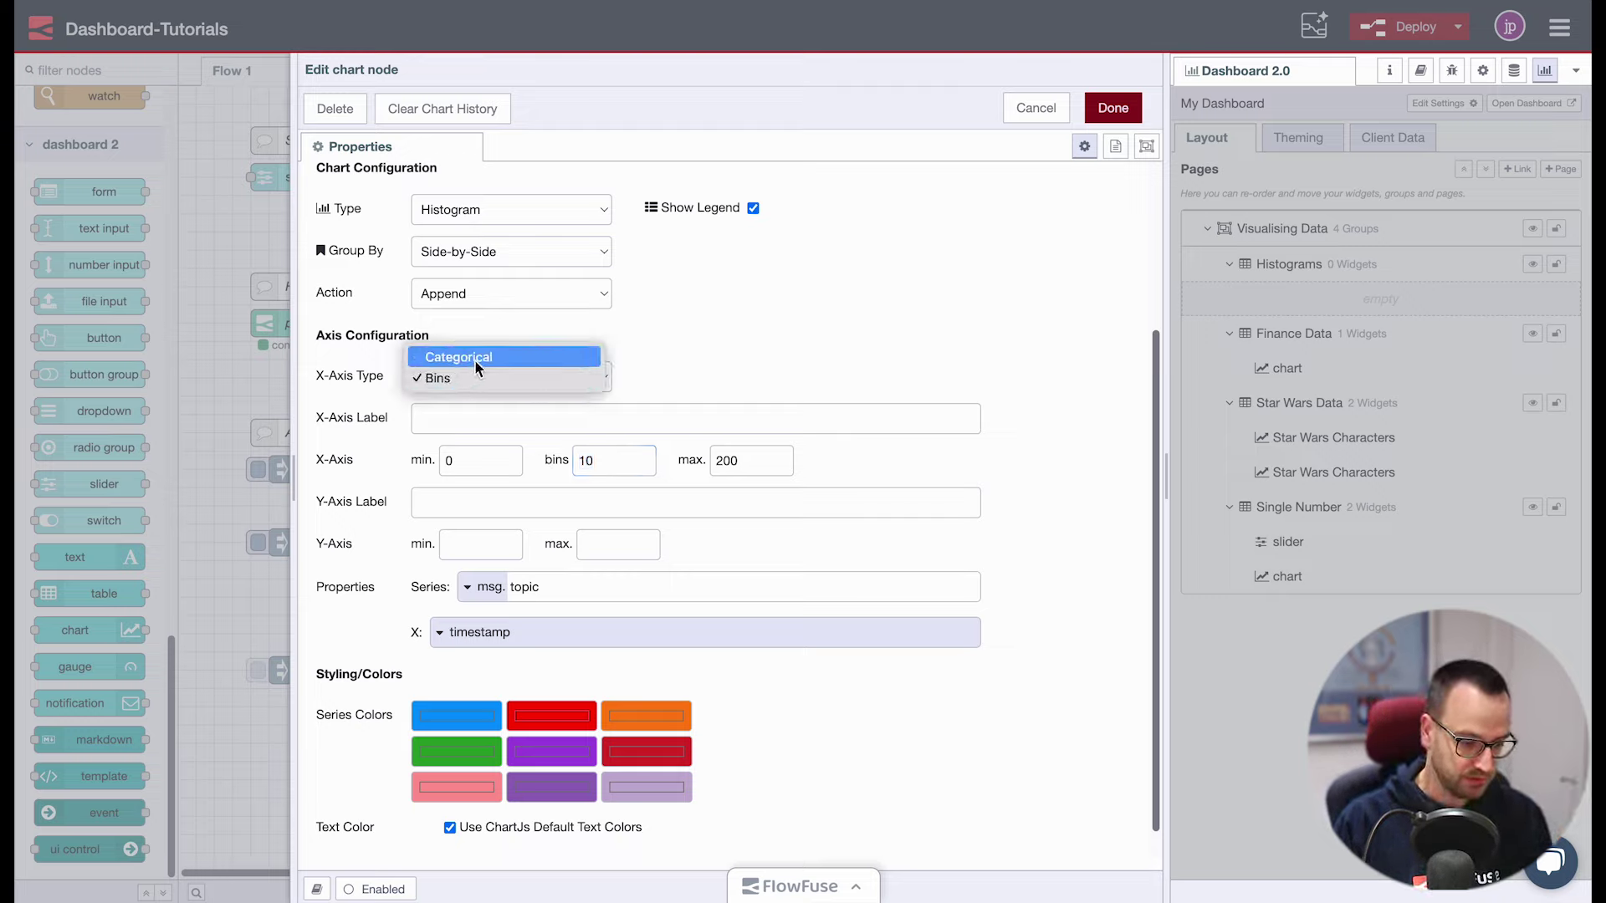
{"action": "left_click", "coordinate": [474, 358]}
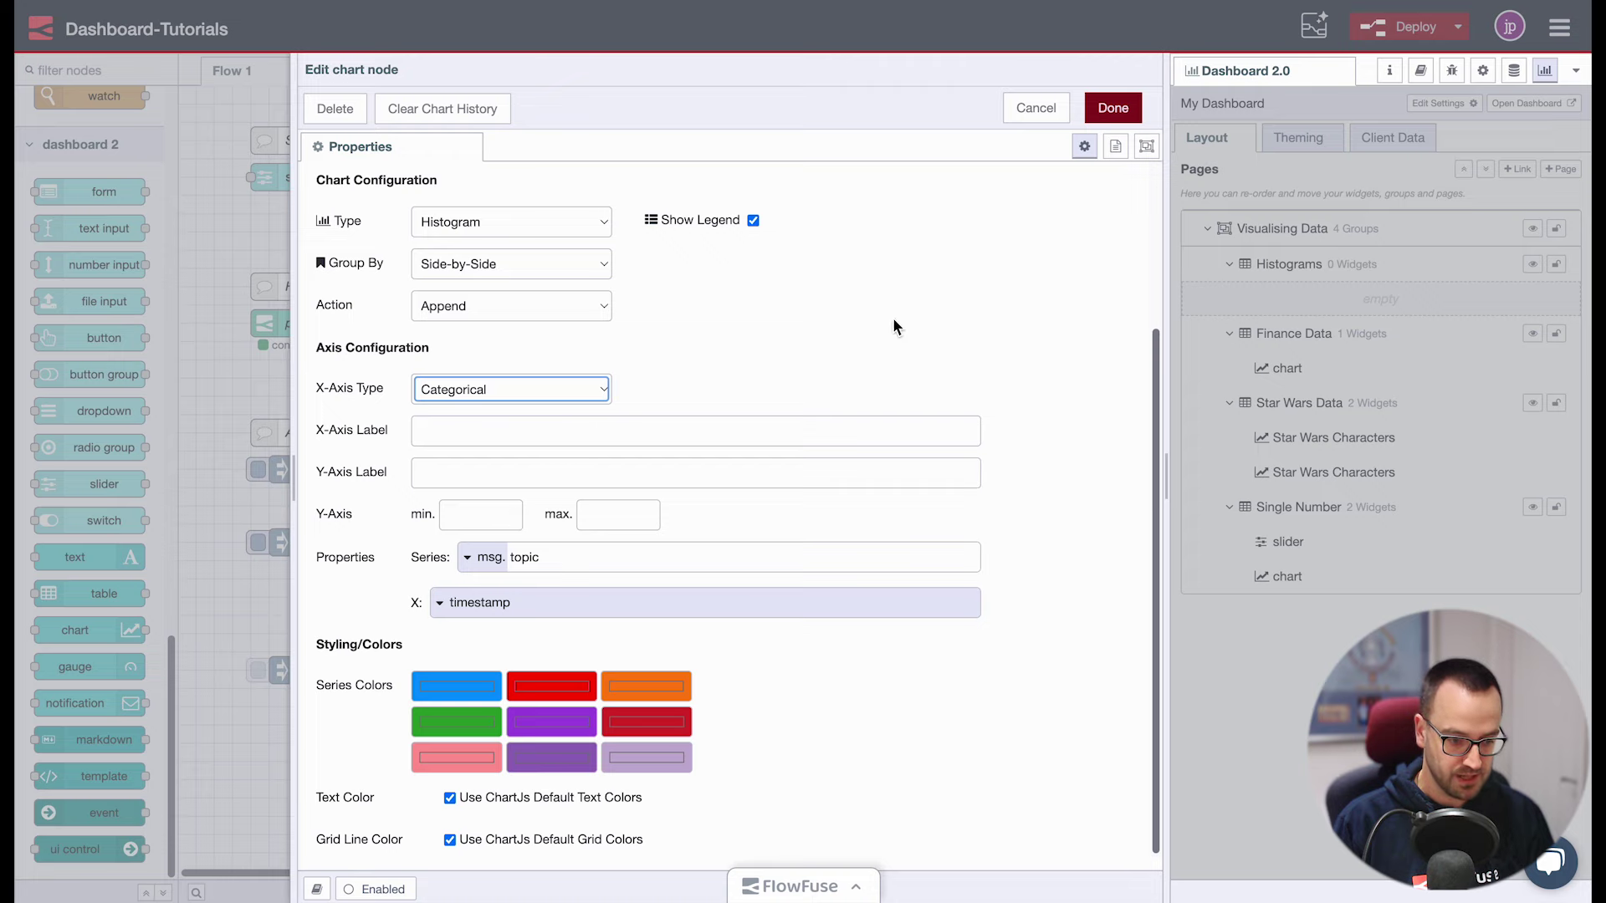
{"action": "left_click", "coordinate": [439, 602]}
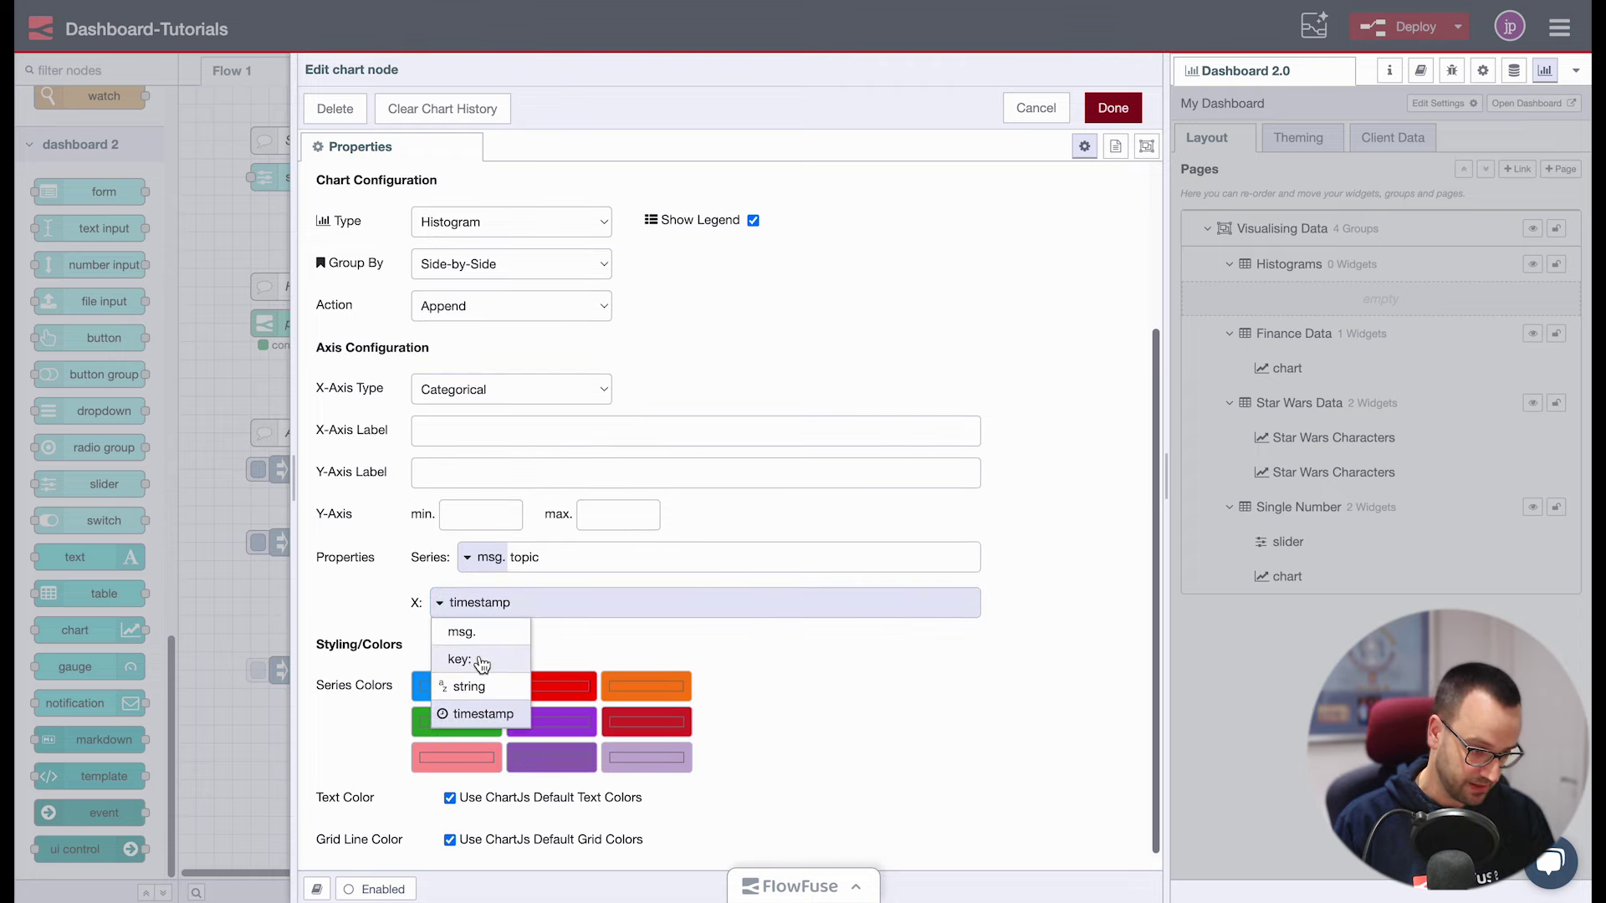
{"action": "left_click", "coordinate": [464, 661]}
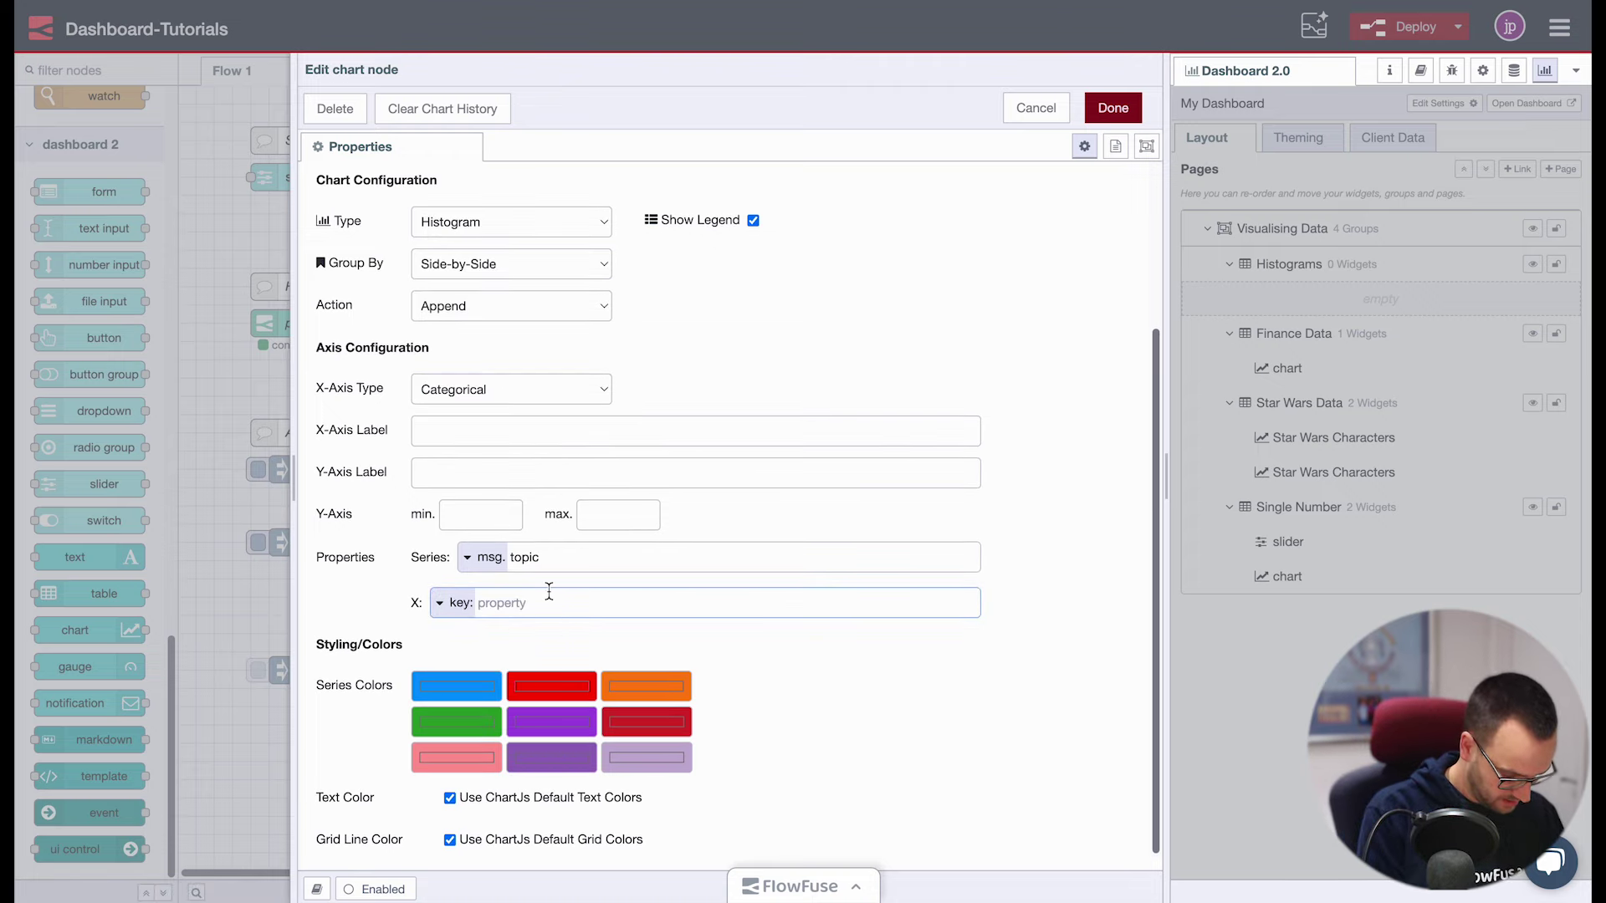
{"action": "type", "text": "t"}
{"action": "key", "text": "BackSpace"}
{"action": "type", "text": "version"}
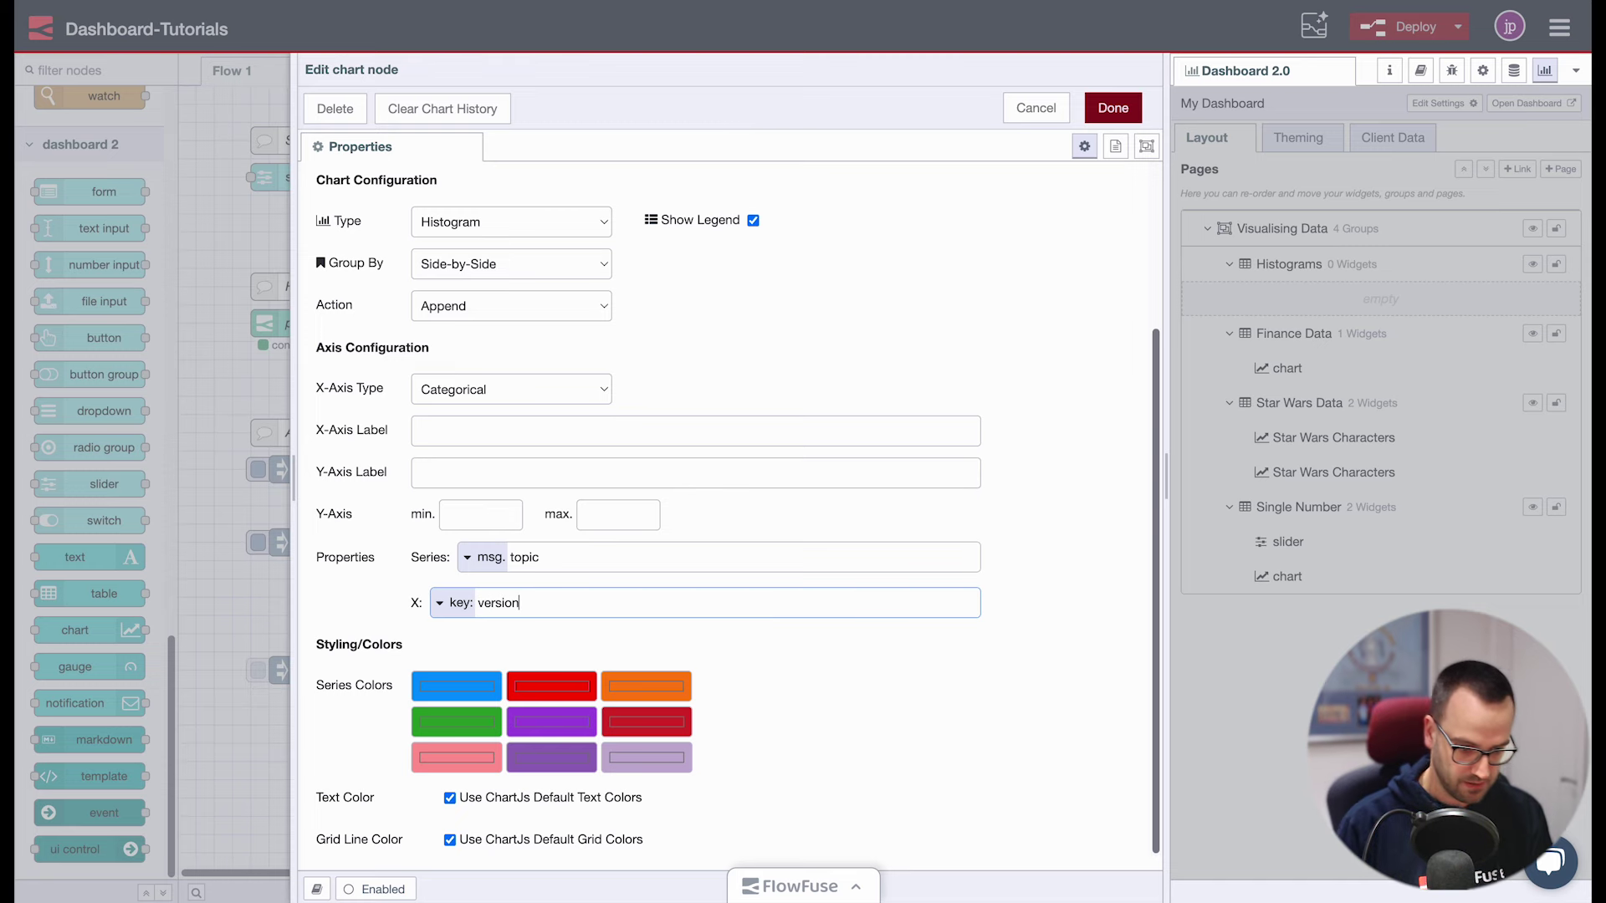
{"action": "left_click", "coordinate": [1113, 107]}
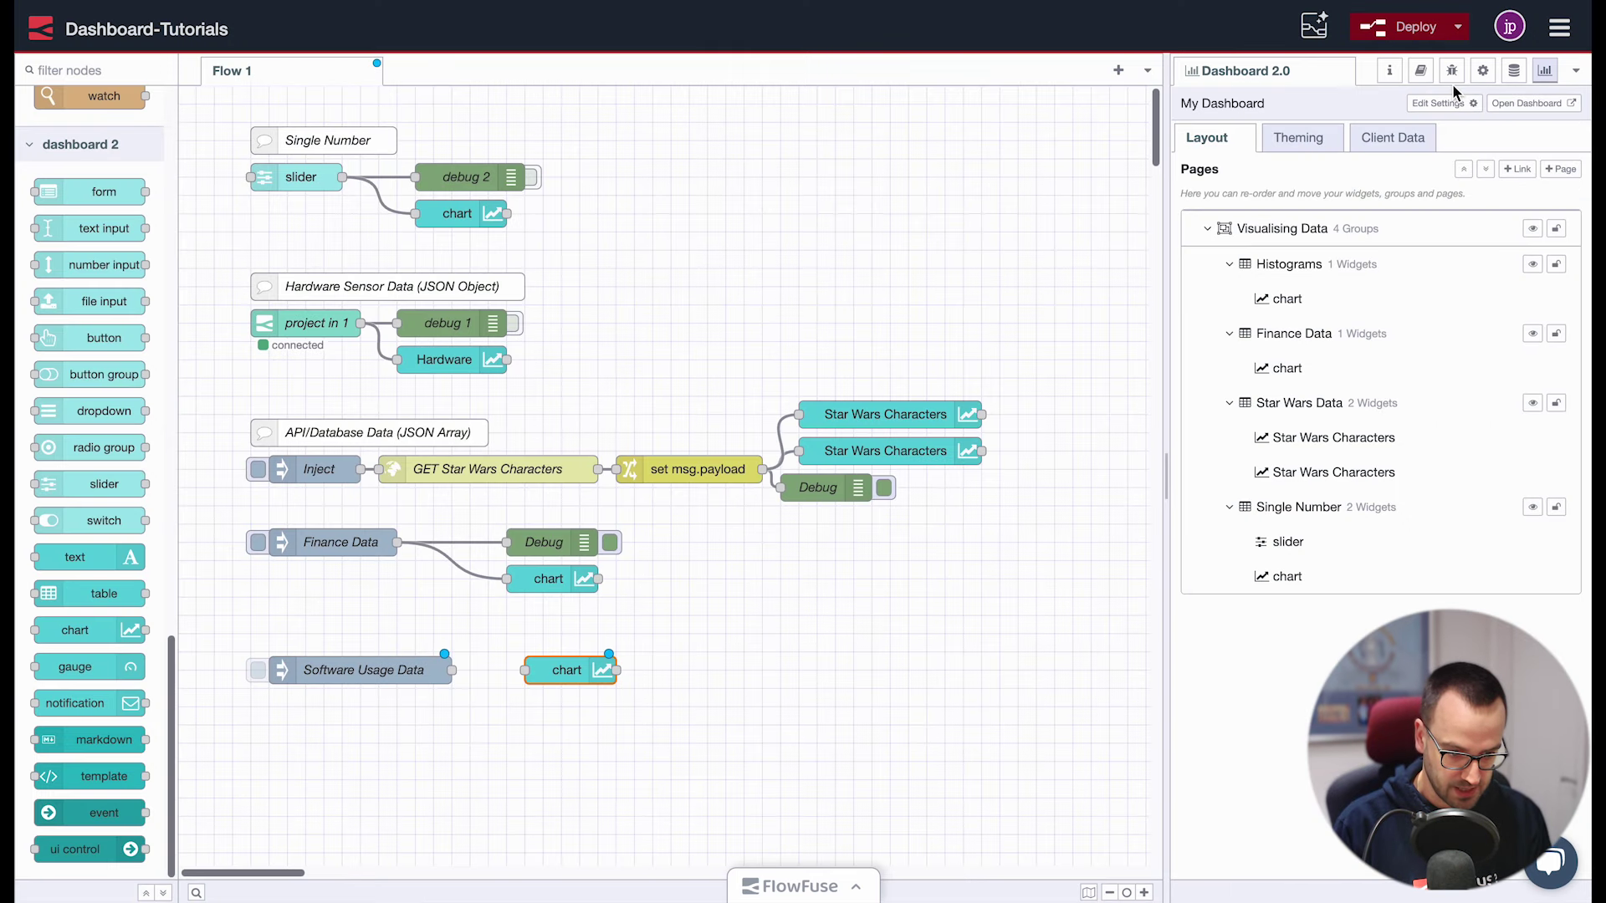
Wire the Software Usage Data node to the new chart node and deploy the flow
{"action": "left_click", "coordinate": [1452, 70]}
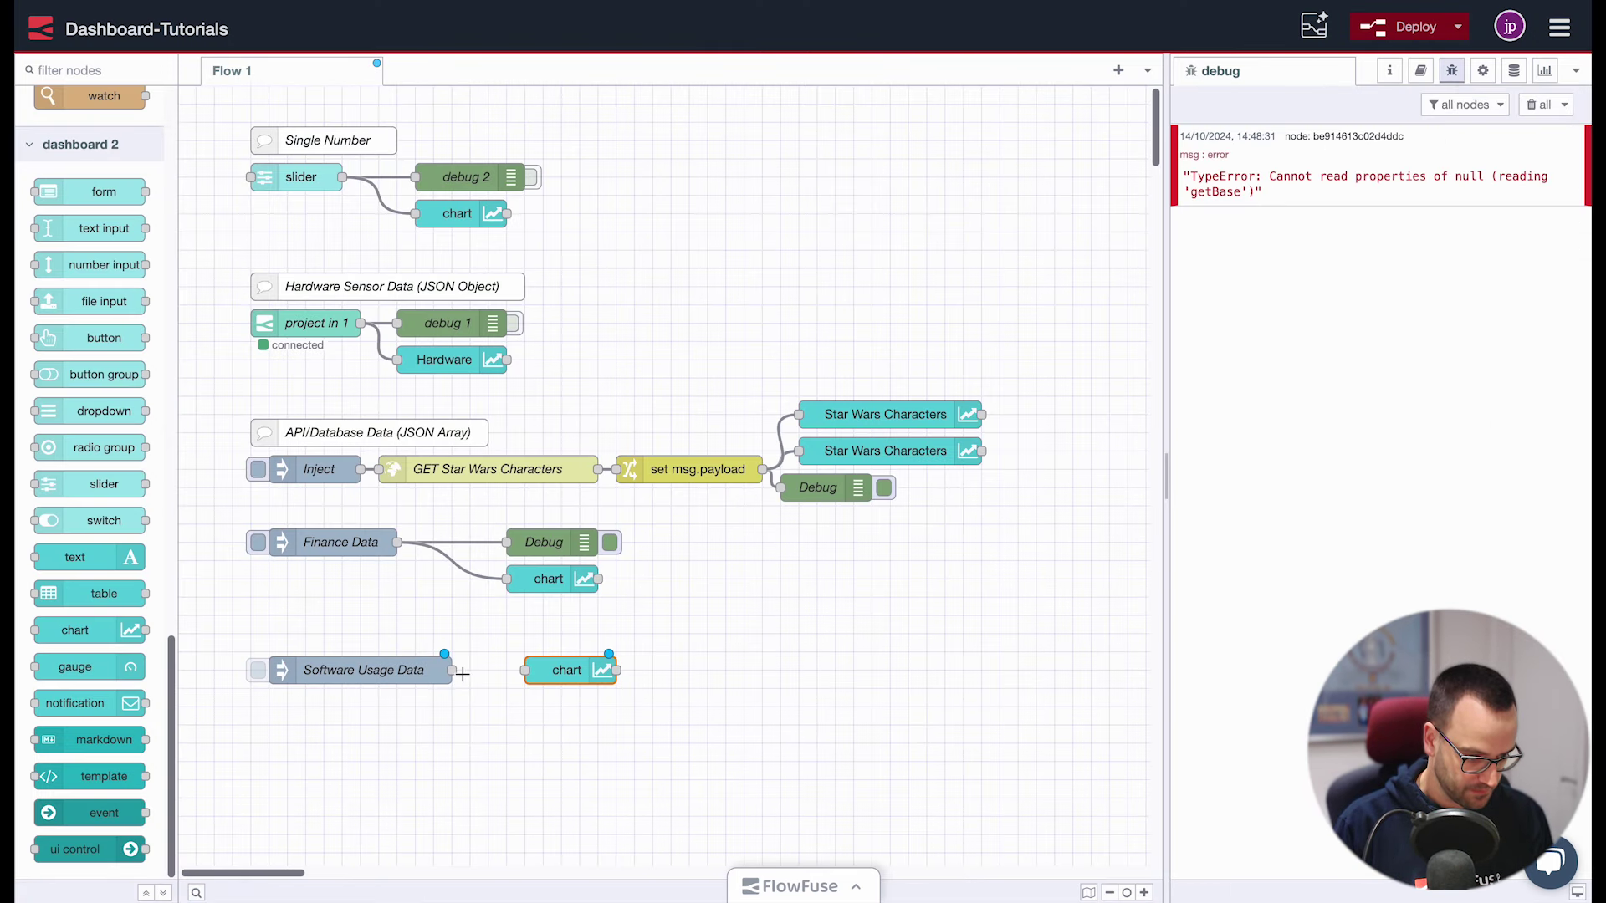
{"action": "left_click_drag", "start_coordinate": [452, 670], "coordinate": [525, 670]}
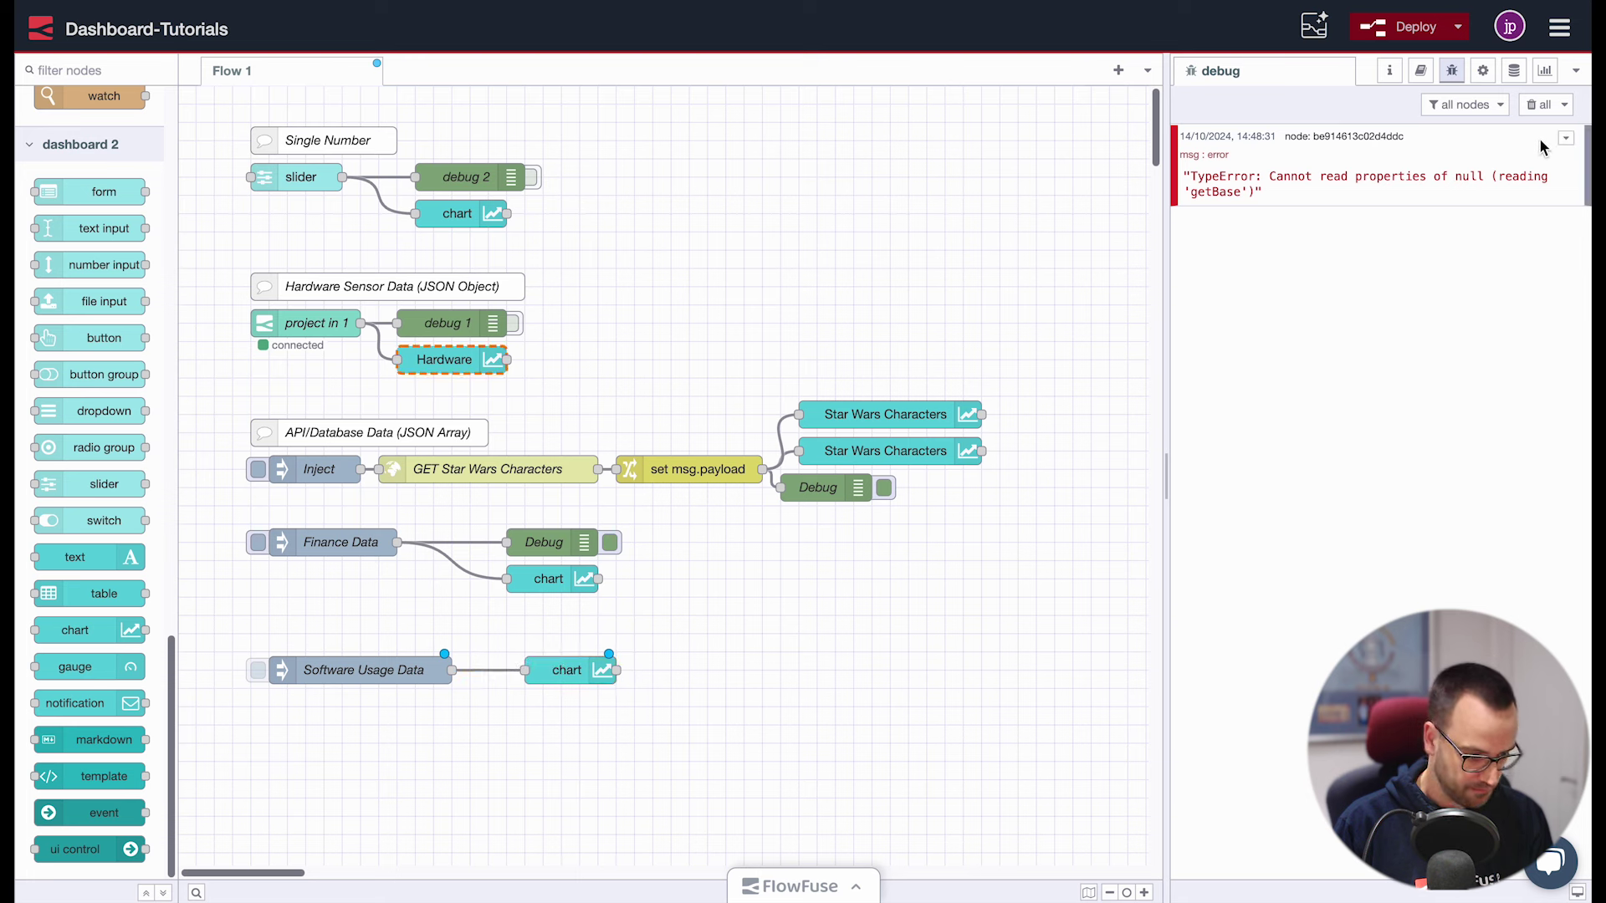
{"action": "left_click", "coordinate": [1395, 27]}
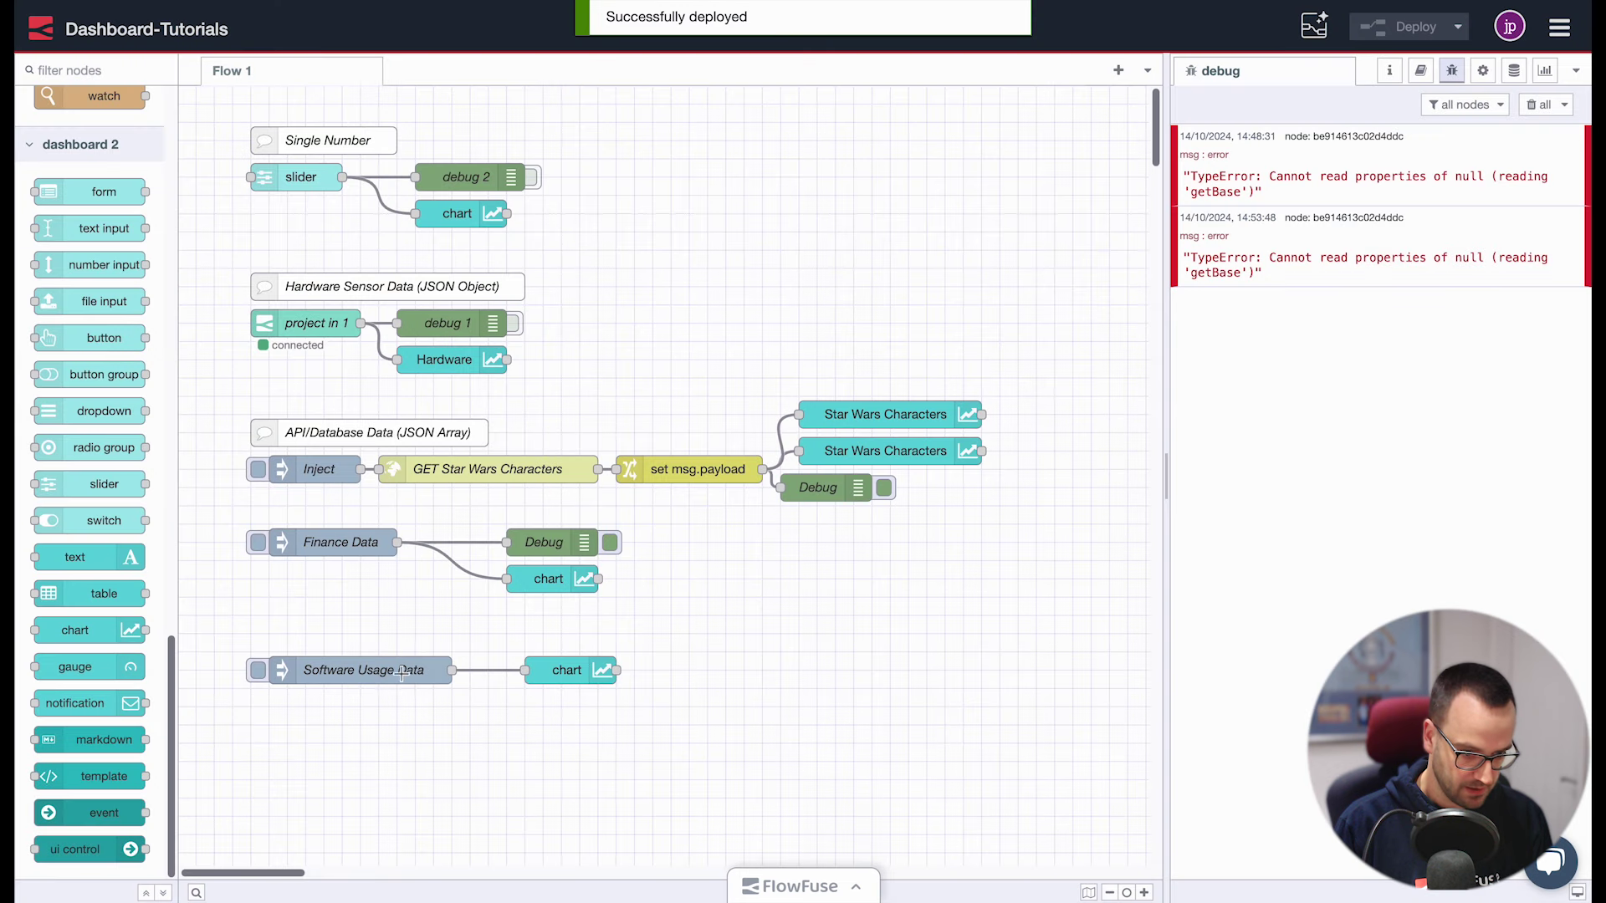
Clear the debug messages and inject the software usage data into the chart
{"action": "left_click", "coordinate": [1537, 104]}
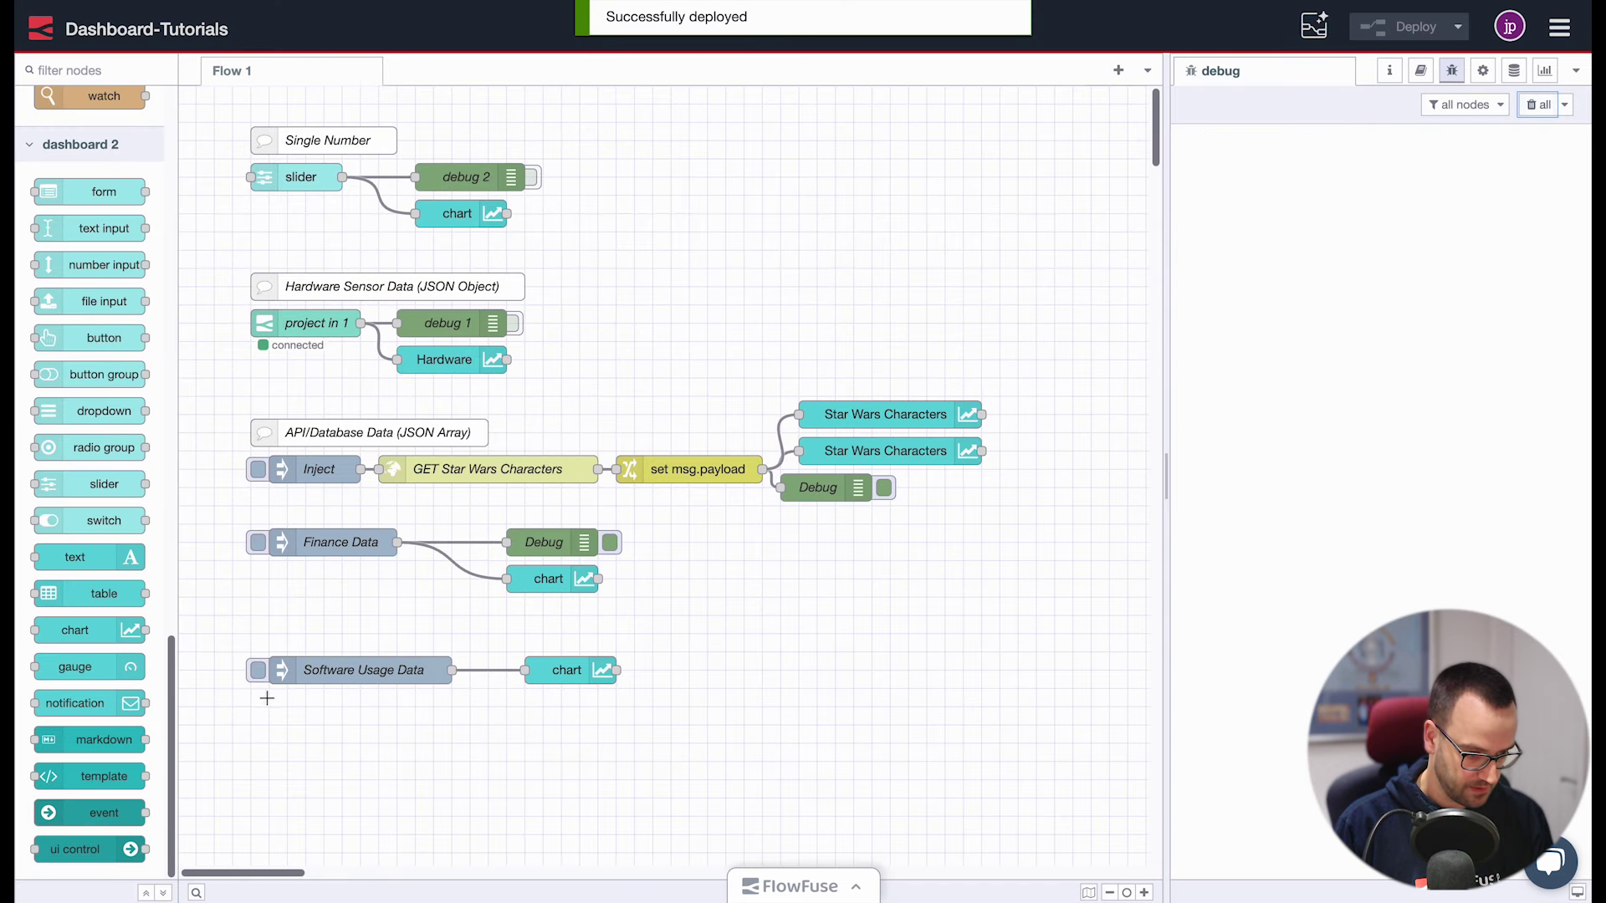
{"action": "left_click", "coordinate": [257, 670]}
{"action": "double_click", "coordinate": [566, 670]}
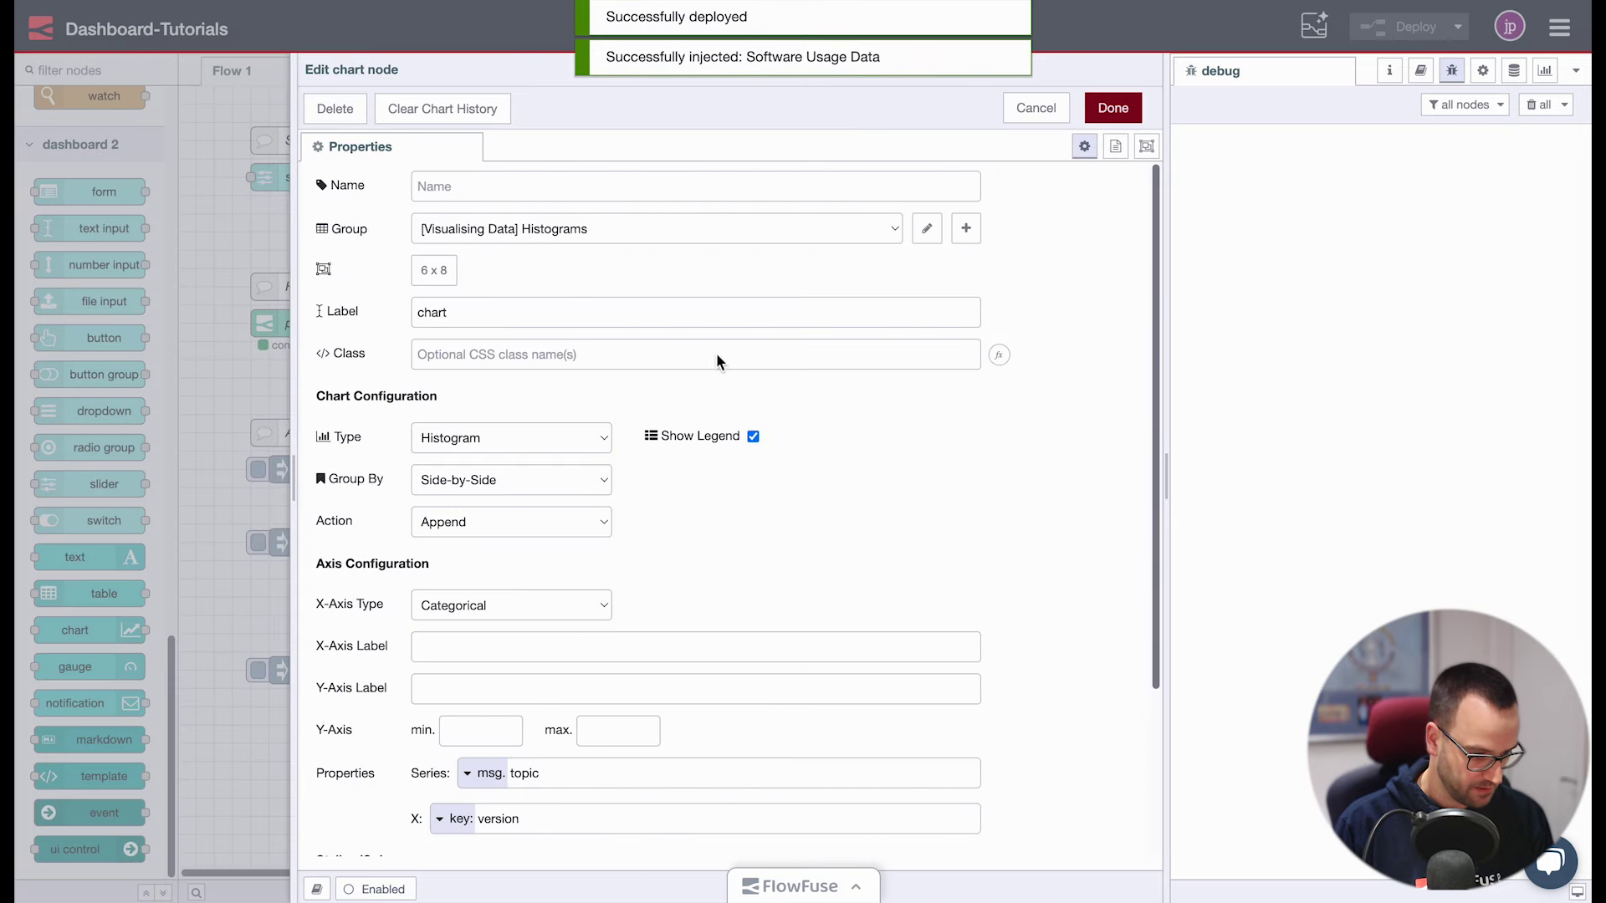
{"action": "left_click", "coordinate": [1035, 108]}
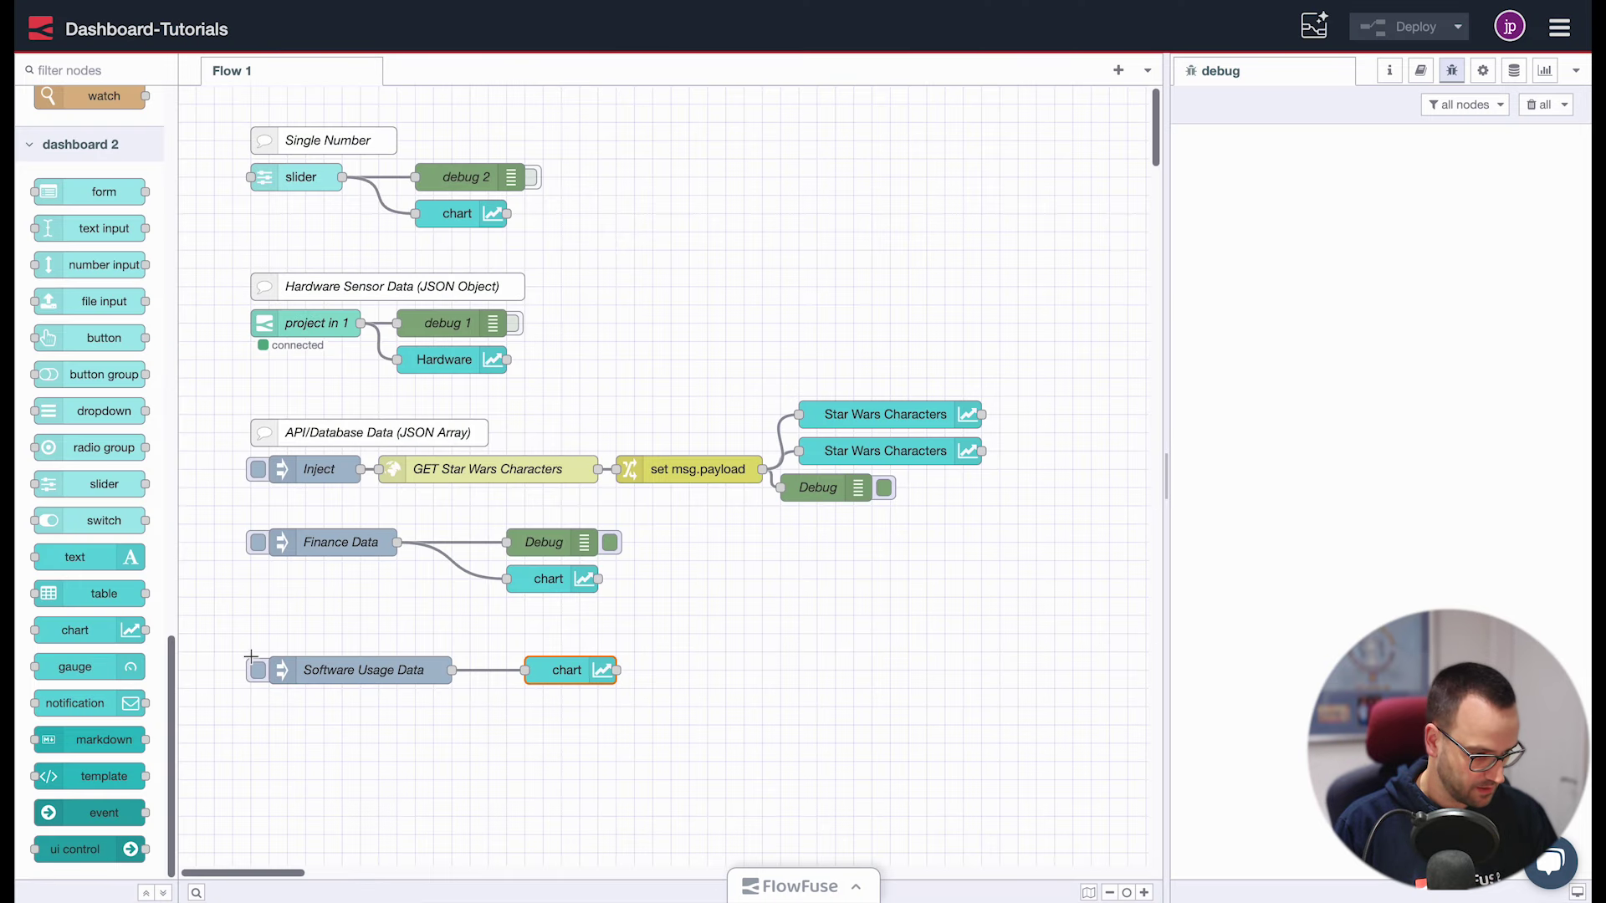
Add a debug node below the new chart, wire it to Software Usage Data, then deploy and inject the data
{"action": "scroll", "coordinate": [115, 346], "scroll_direction": "up", "scroll_amount": 15}
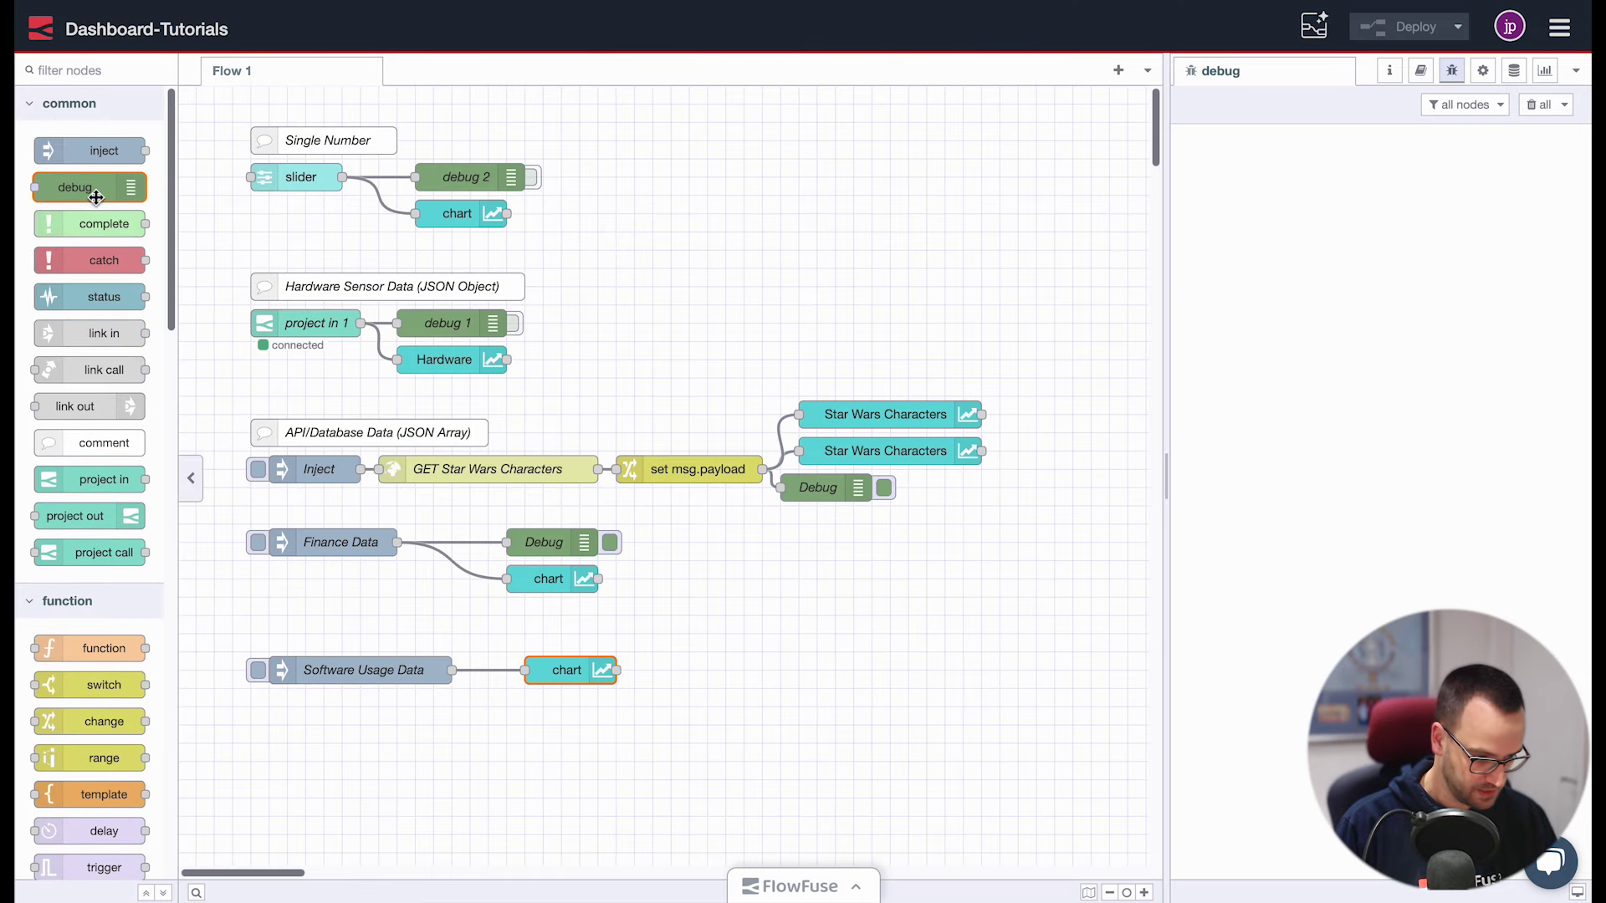
{"action": "mouse_move", "coordinate": [90, 187]}
{"action": "left_mouse_down"}
{"action": "mouse_move", "coordinate": [597, 738]}
{"action": "mouse_move", "coordinate": [603, 719]}
{"action": "left_mouse_up"}
{"action": "mouse_move", "coordinate": [452, 669]}
{"action": "left_mouse_down"}
{"action": "mouse_move", "coordinate": [527, 706]}
{"action": "mouse_move", "coordinate": [548, 699]}
{"action": "left_mouse_up"}
{"action": "left_click", "coordinate": [1388, 30]}
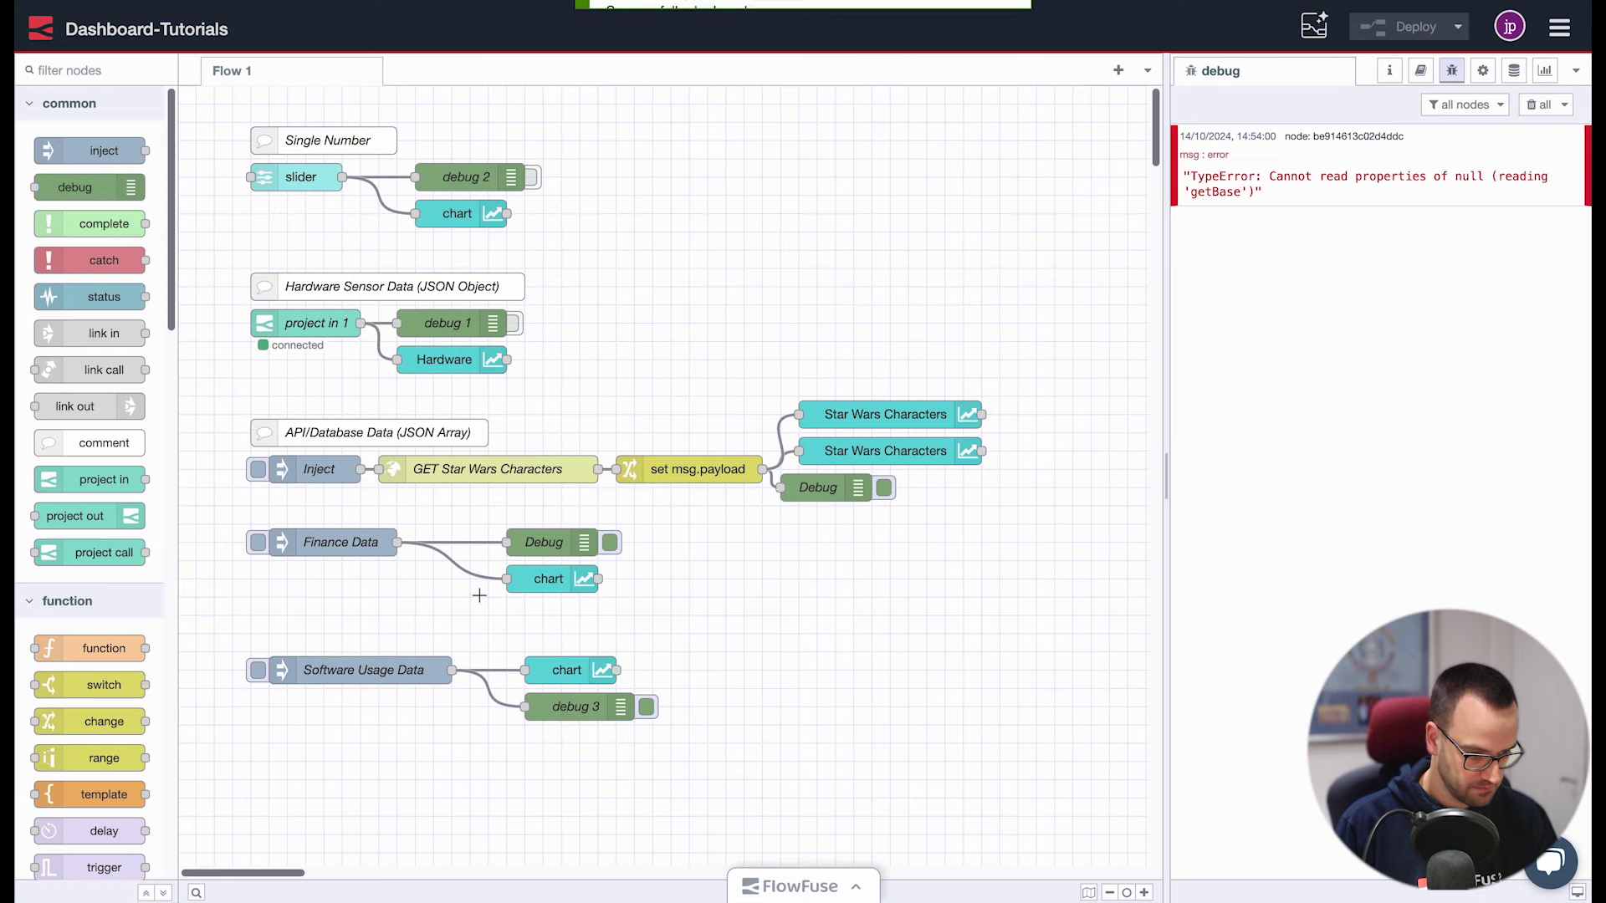
{"action": "left_click", "coordinate": [260, 672]}
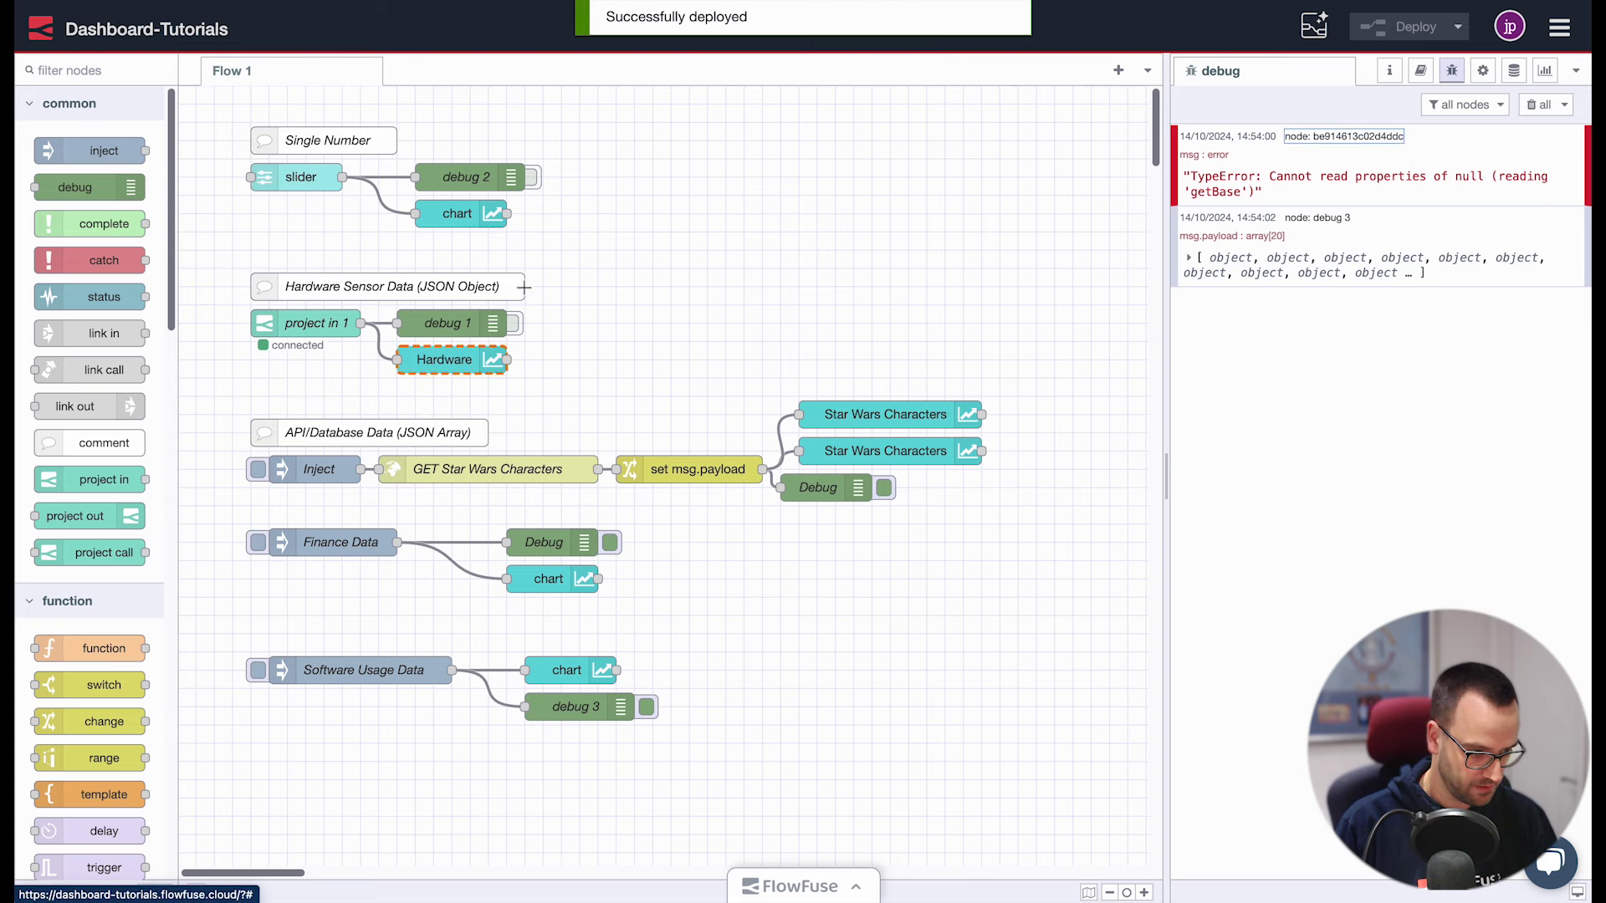
Assign the Hardware chart node to the [Visualising Data] Single Number group and deploy the flow
{"action": "double_click", "coordinate": [444, 359]}
{"action": "left_click", "coordinate": [498, 226]}
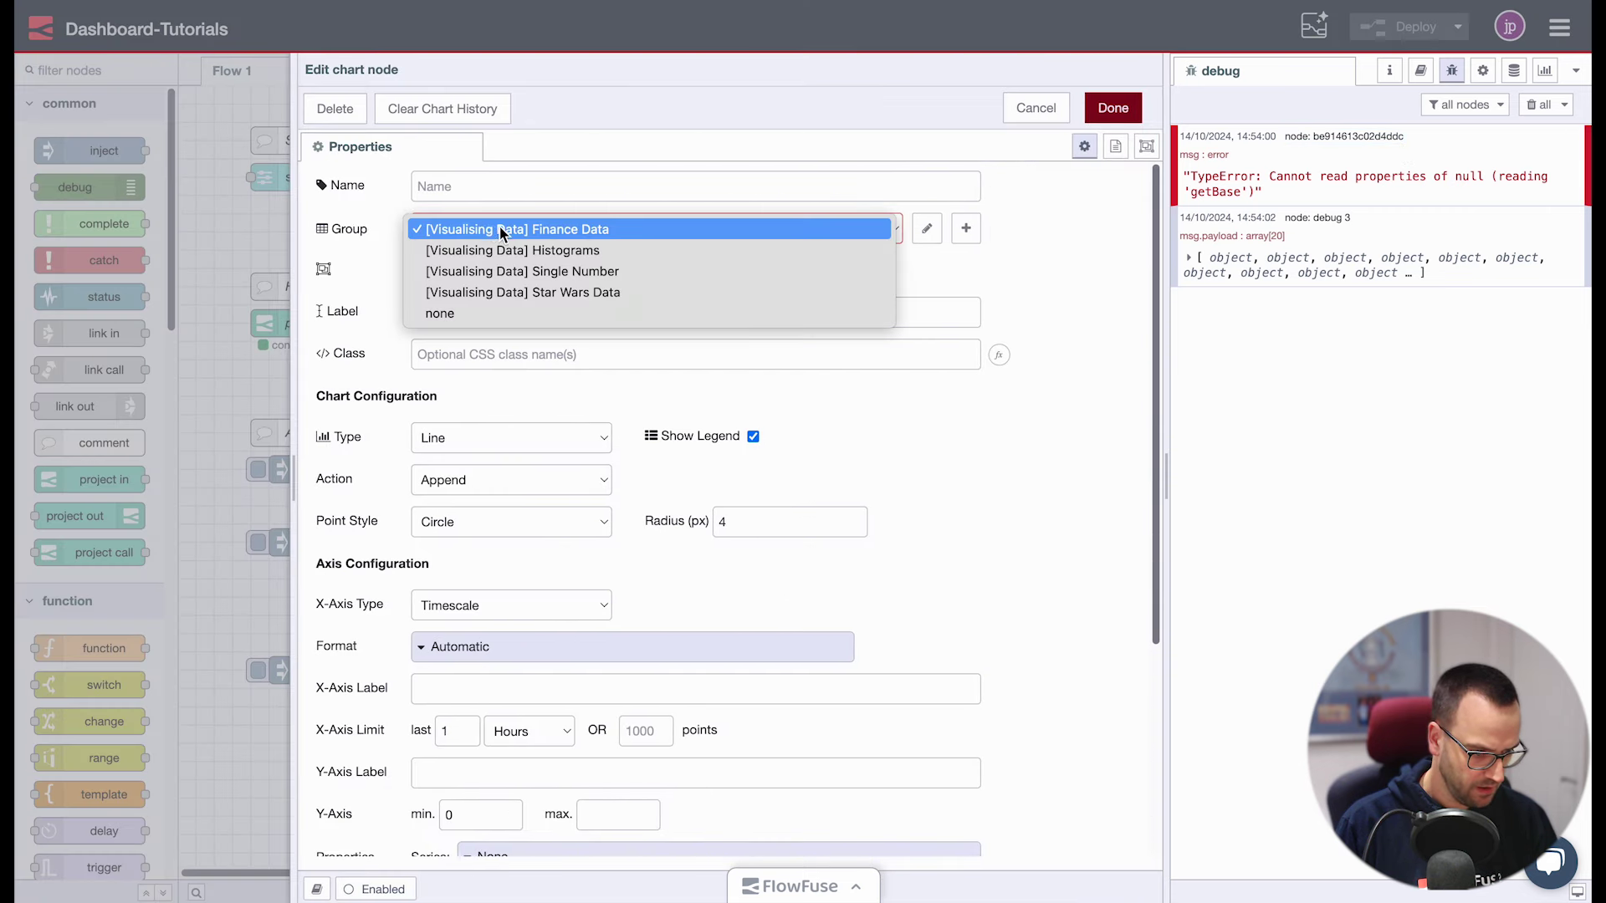
{"action": "left_click", "coordinate": [633, 271]}
{"action": "left_click", "coordinate": [1113, 107]}
{"action": "left_click", "coordinate": [1409, 27]}
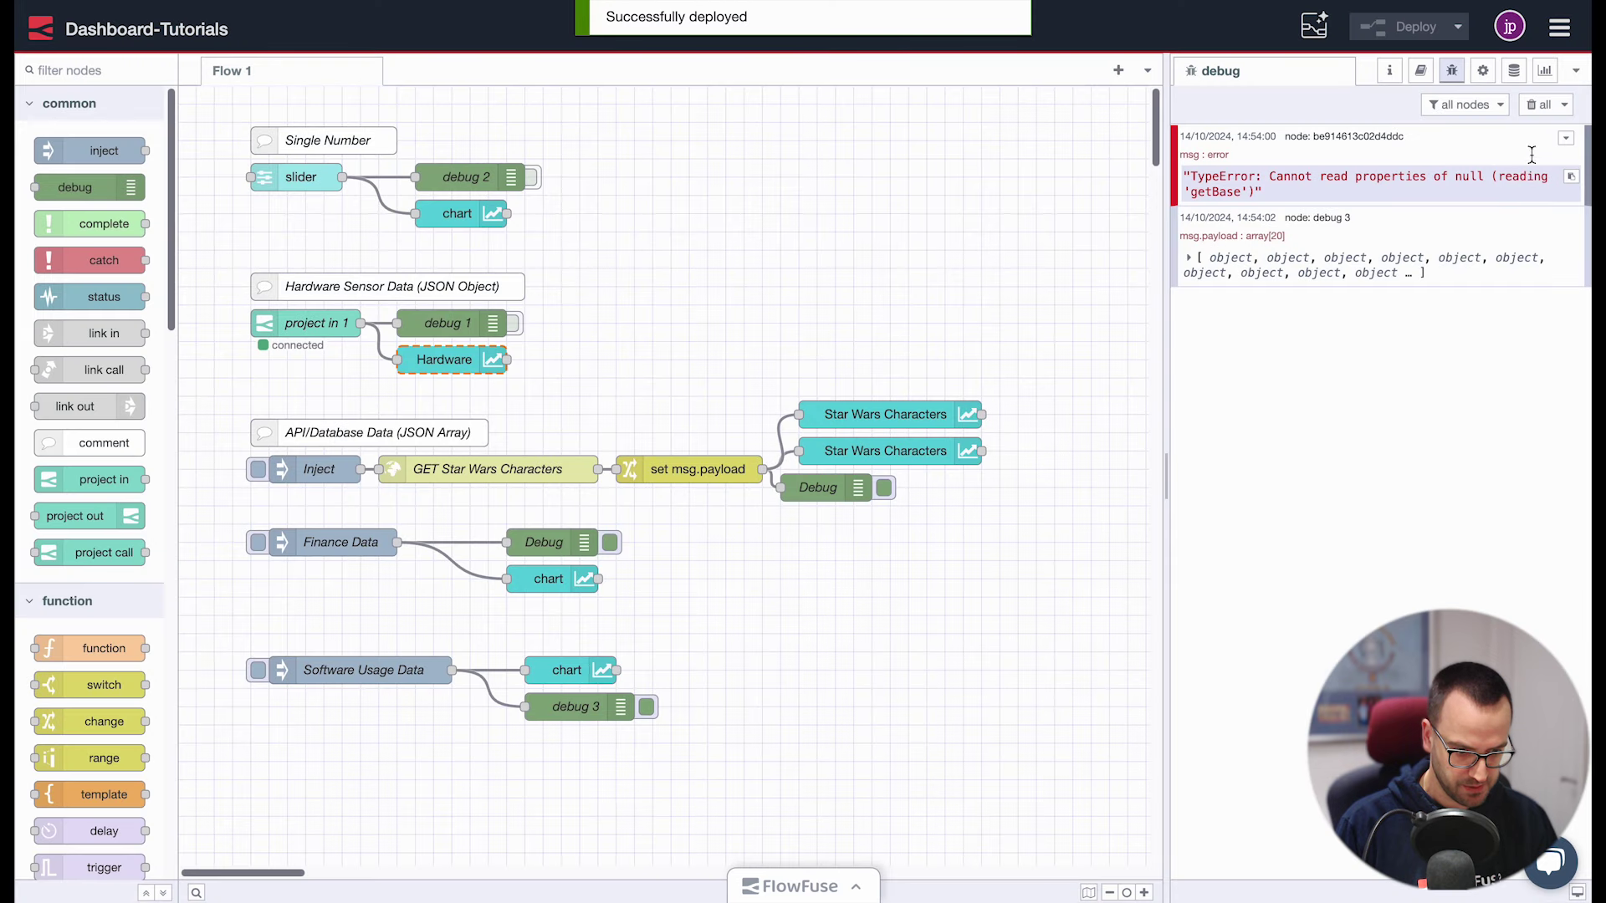
Clear the debug messages, inject the software usage data again, and examine the fields of record 1 in the output
{"action": "left_click", "coordinate": [1538, 104]}
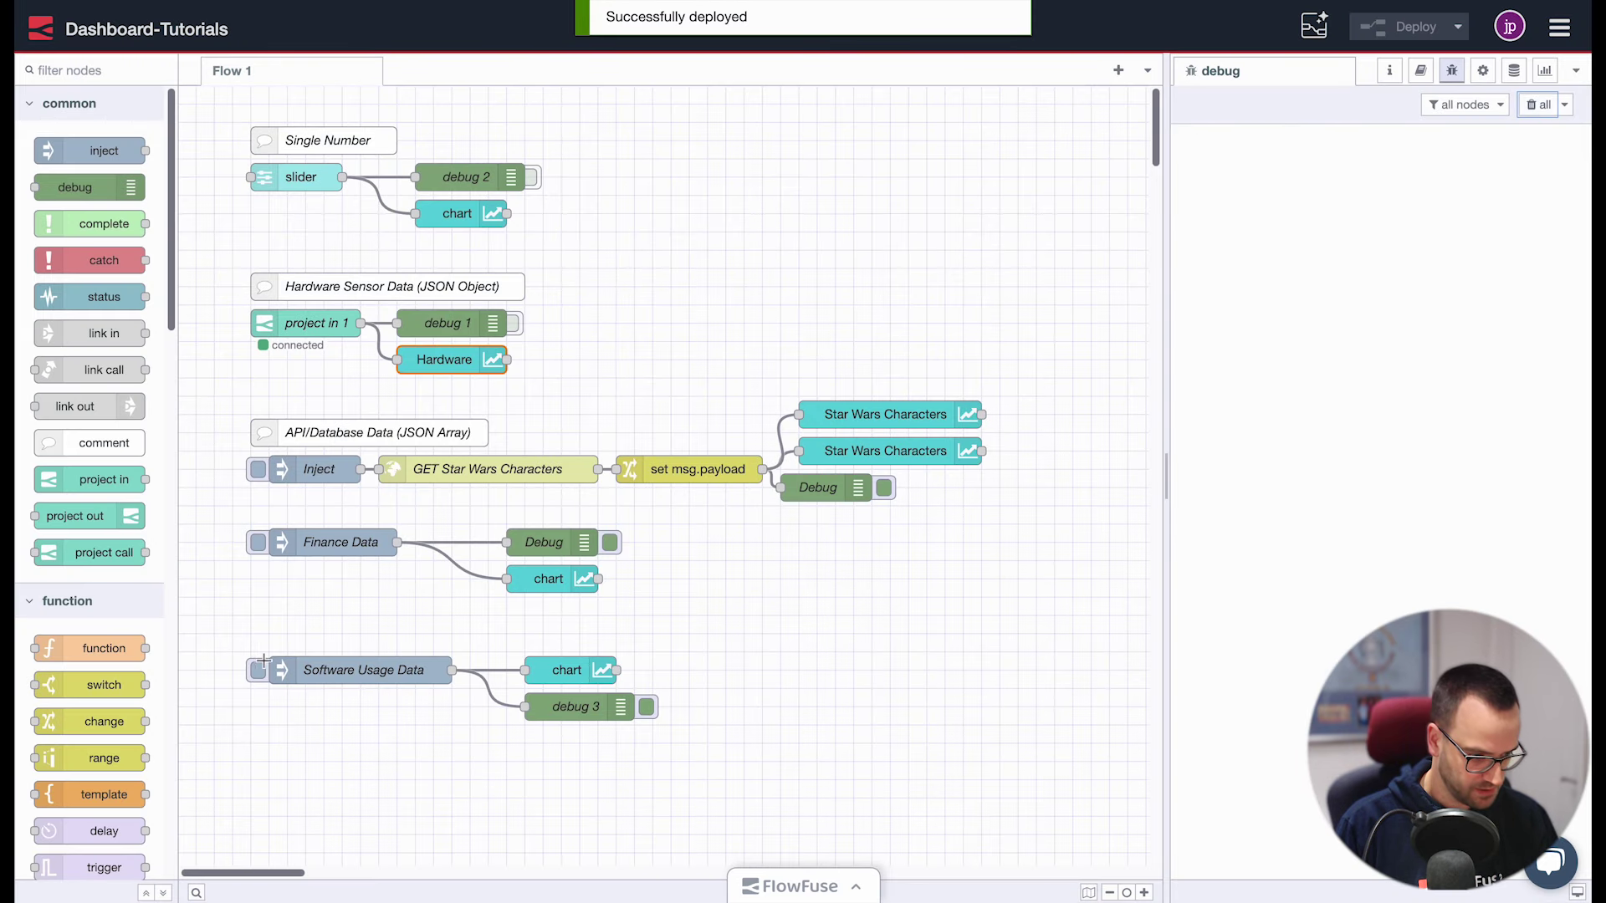
{"action": "left_click", "coordinate": [259, 669]}
{"action": "left_click", "coordinate": [1221, 176]}
{"action": "left_click", "coordinate": [1233, 196]}
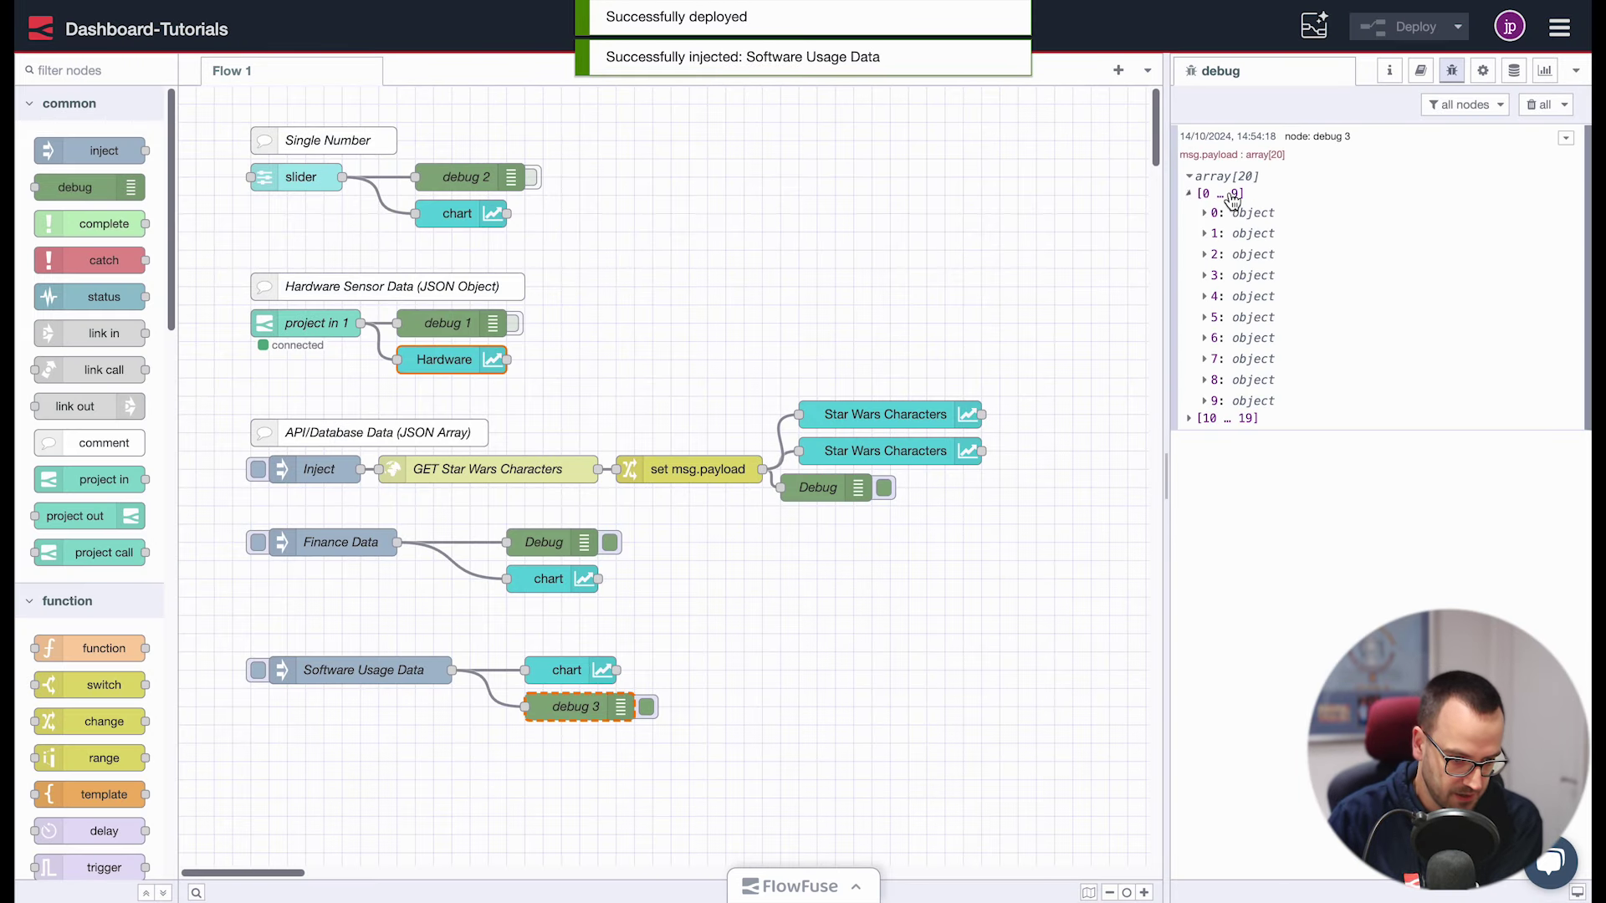
{"action": "left_click", "coordinate": [1227, 233]}
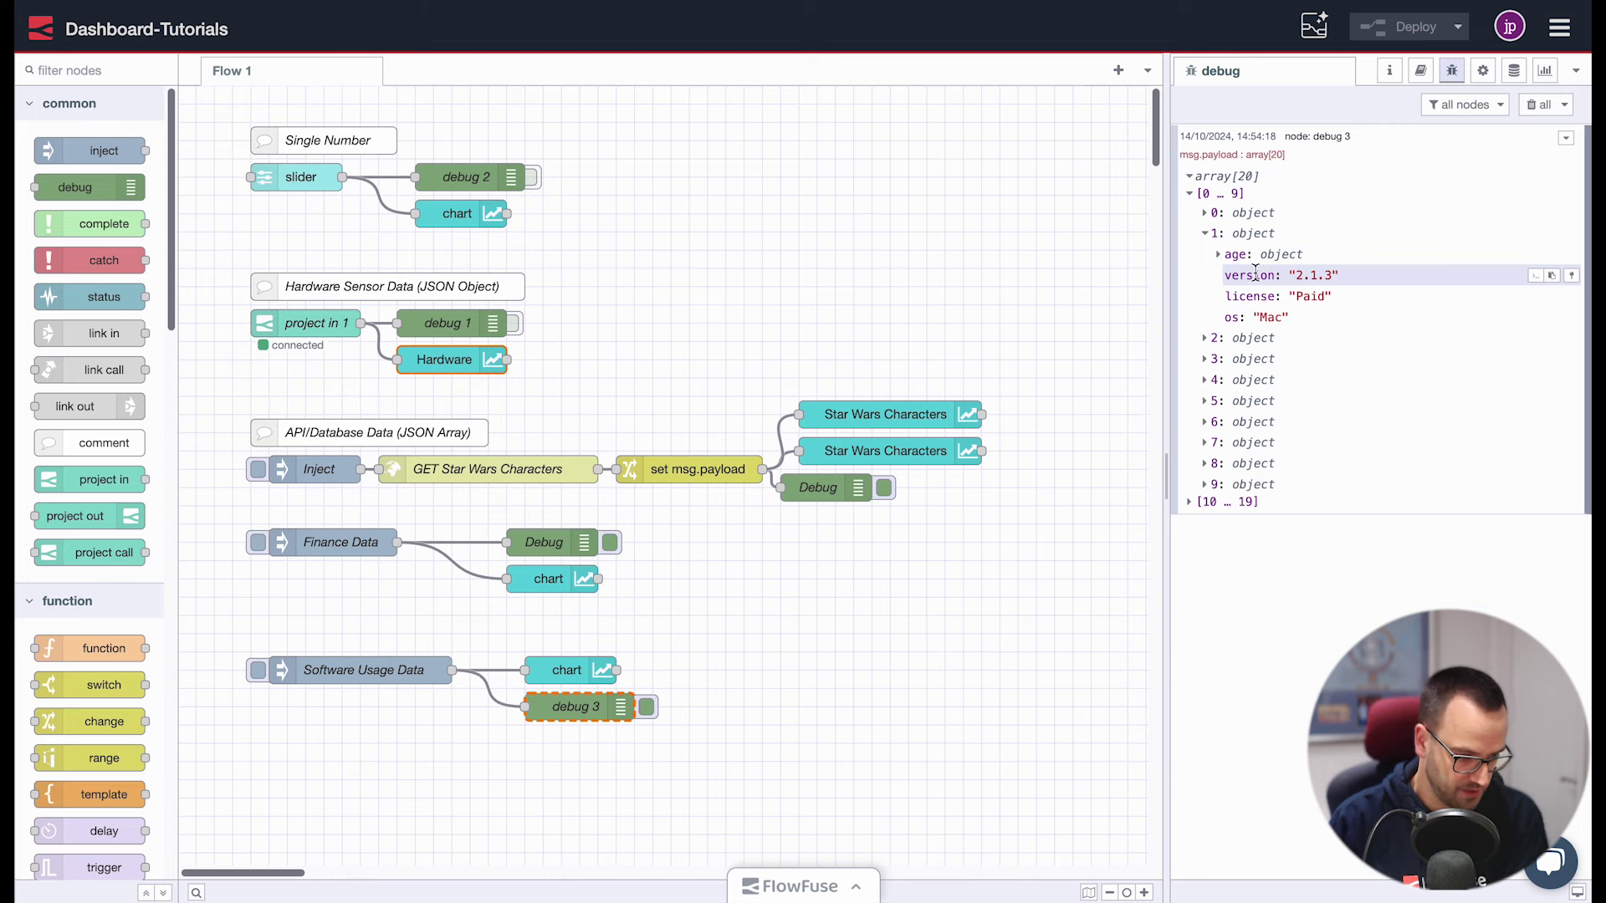
Set the software usage chart's Series property to None, deploy, and check the histogram on the dashboard
{"action": "double_click", "coordinate": [593, 684]}
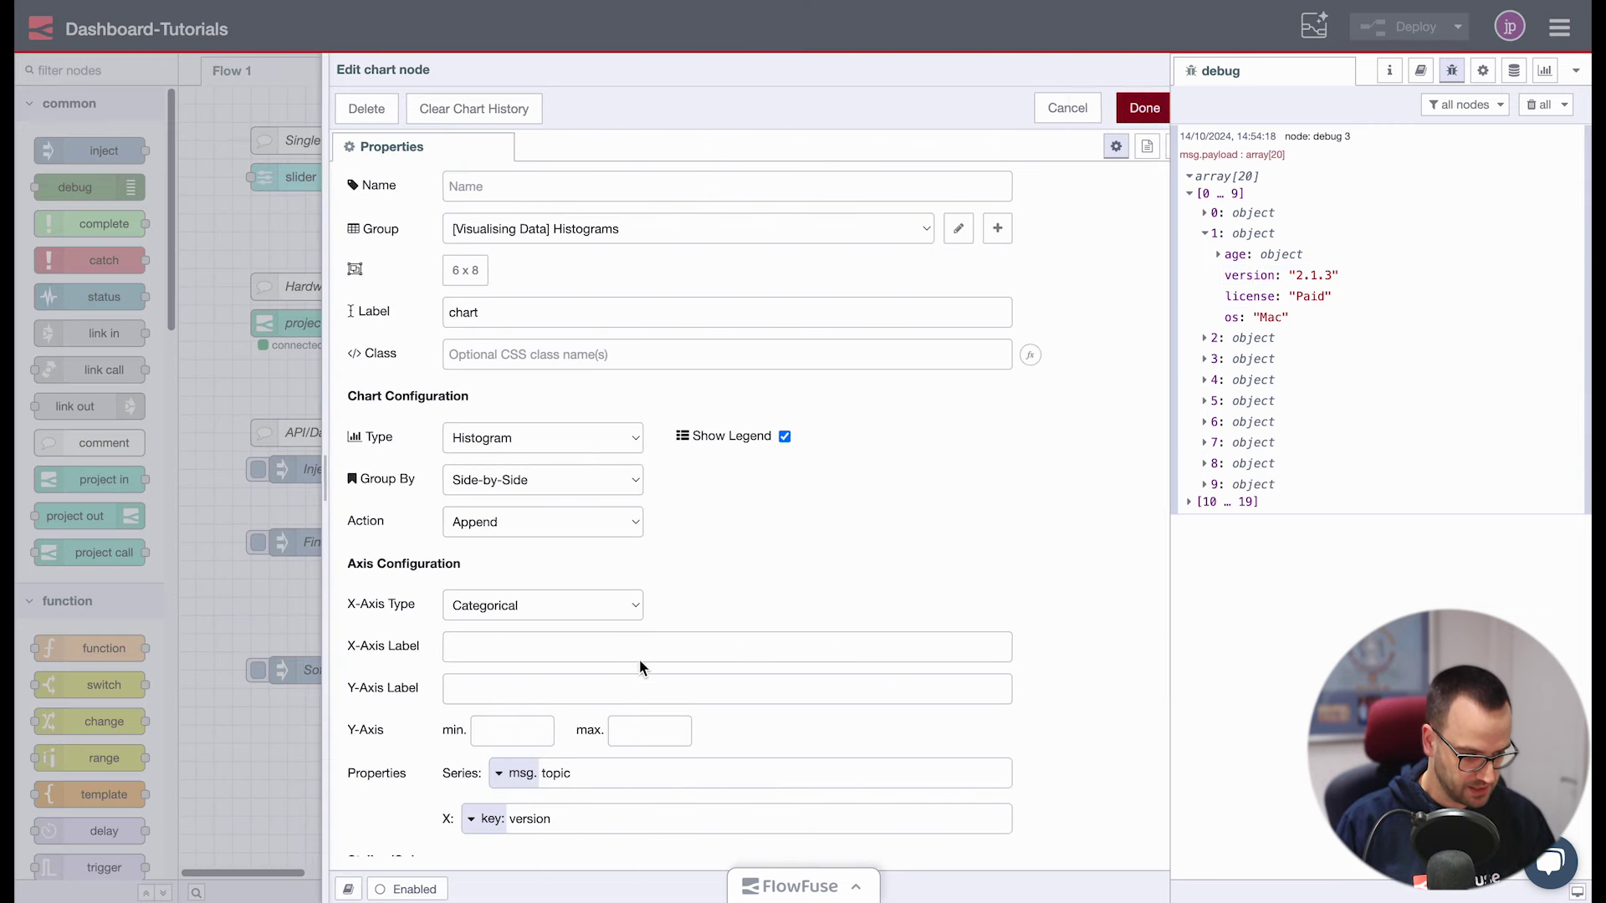
{"action": "double_click", "coordinate": [541, 819]}
{"action": "scroll", "coordinate": [572, 765], "scroll_direction": "down", "scroll_amount": 3}
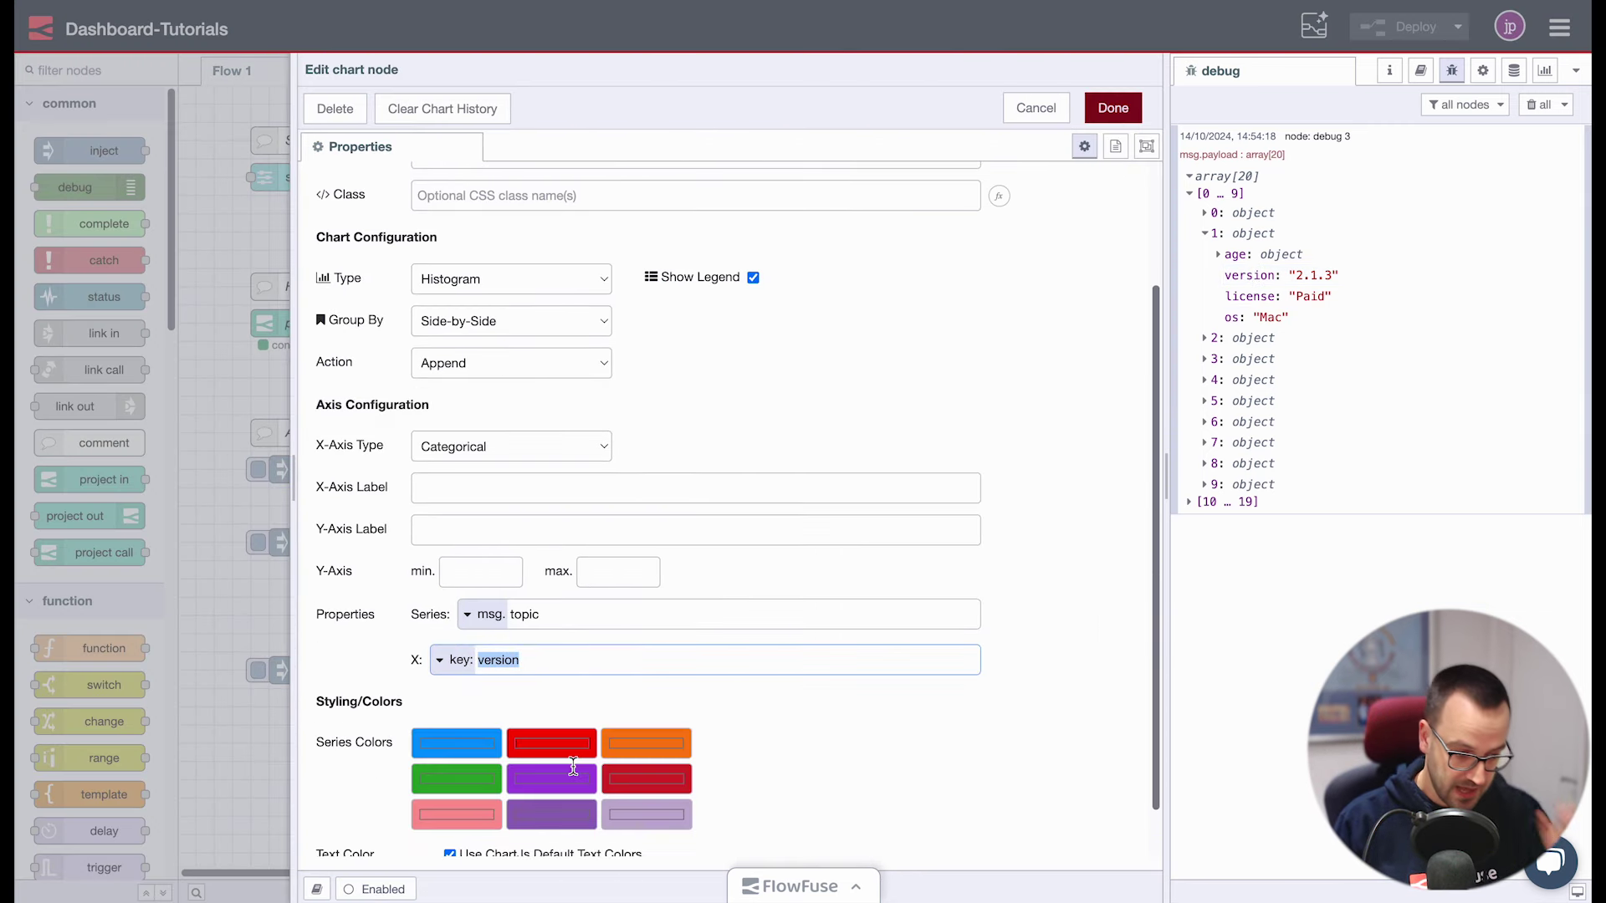
{"action": "left_click", "coordinate": [490, 602]}
{"action": "left_click", "coordinate": [487, 734]}
{"action": "left_click", "coordinate": [1114, 108]}
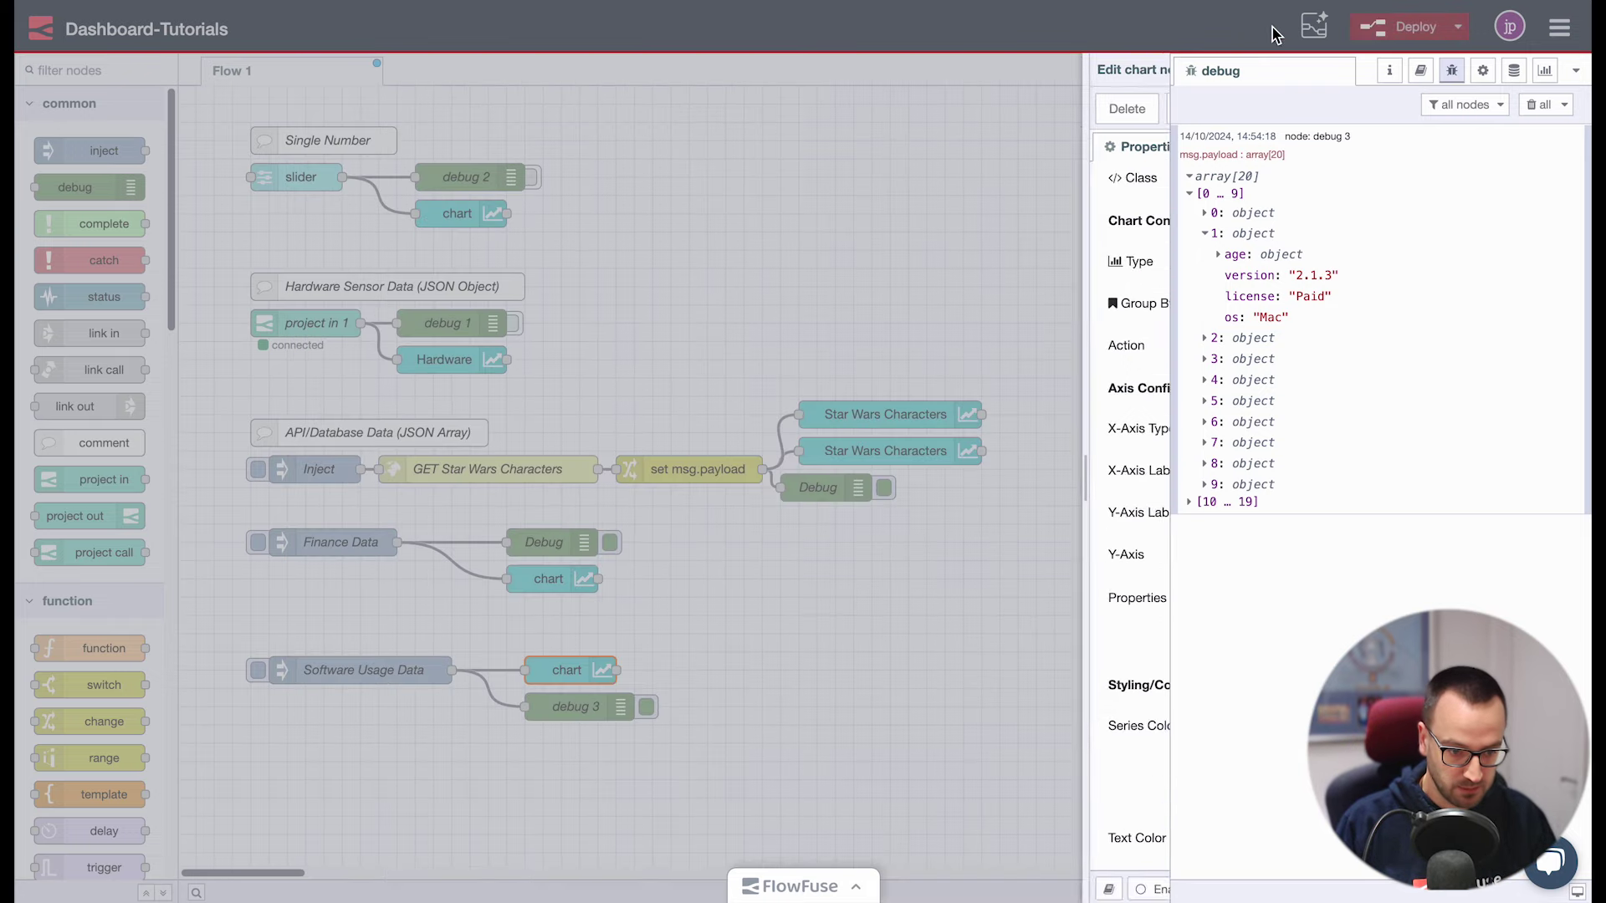
{"action": "left_click", "coordinate": [1388, 27]}
{"action": "left_click", "coordinate": [360, 0]}
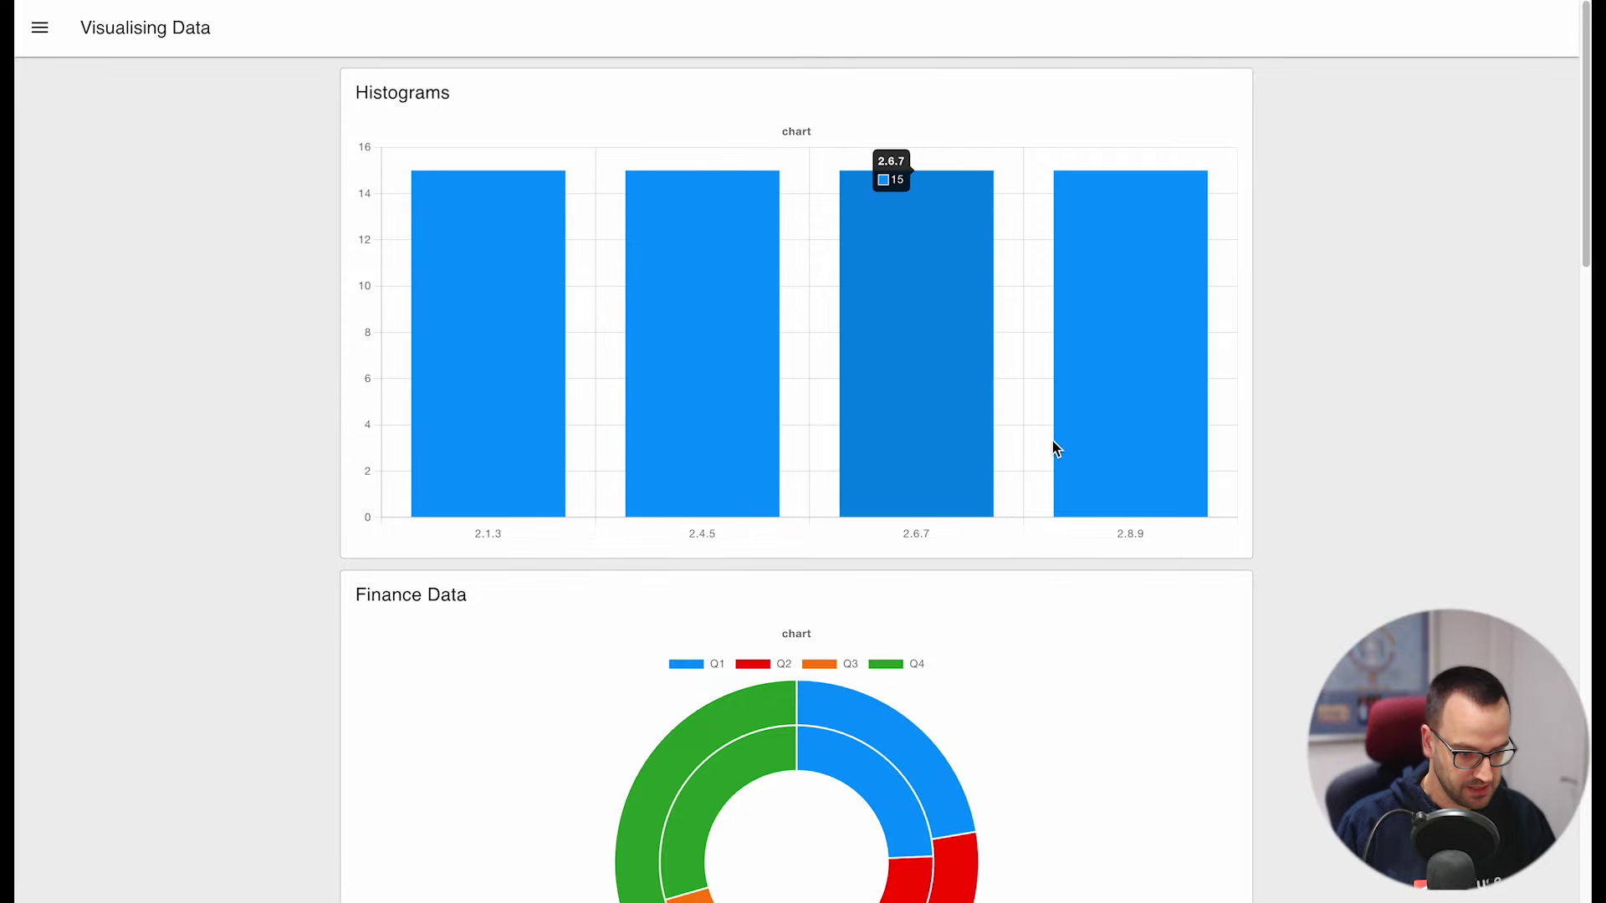
{"action": "left_click", "coordinate": [293, 1]}
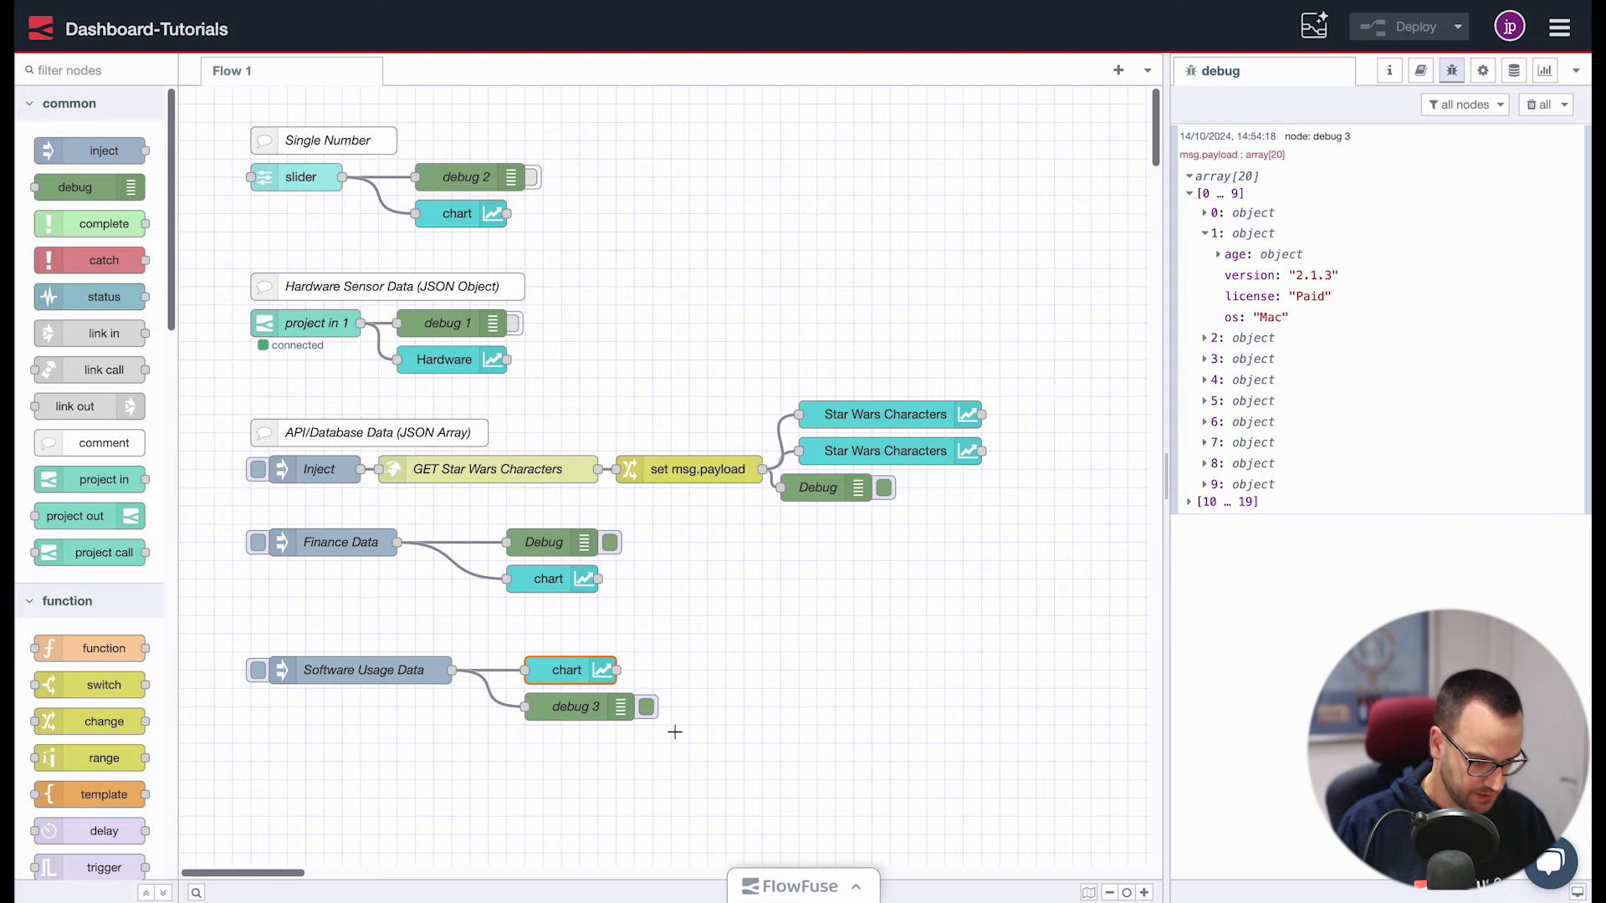
Change the software usage chart's action to Replace and deploy the flow
{"action": "double_click", "coordinate": [545, 670]}
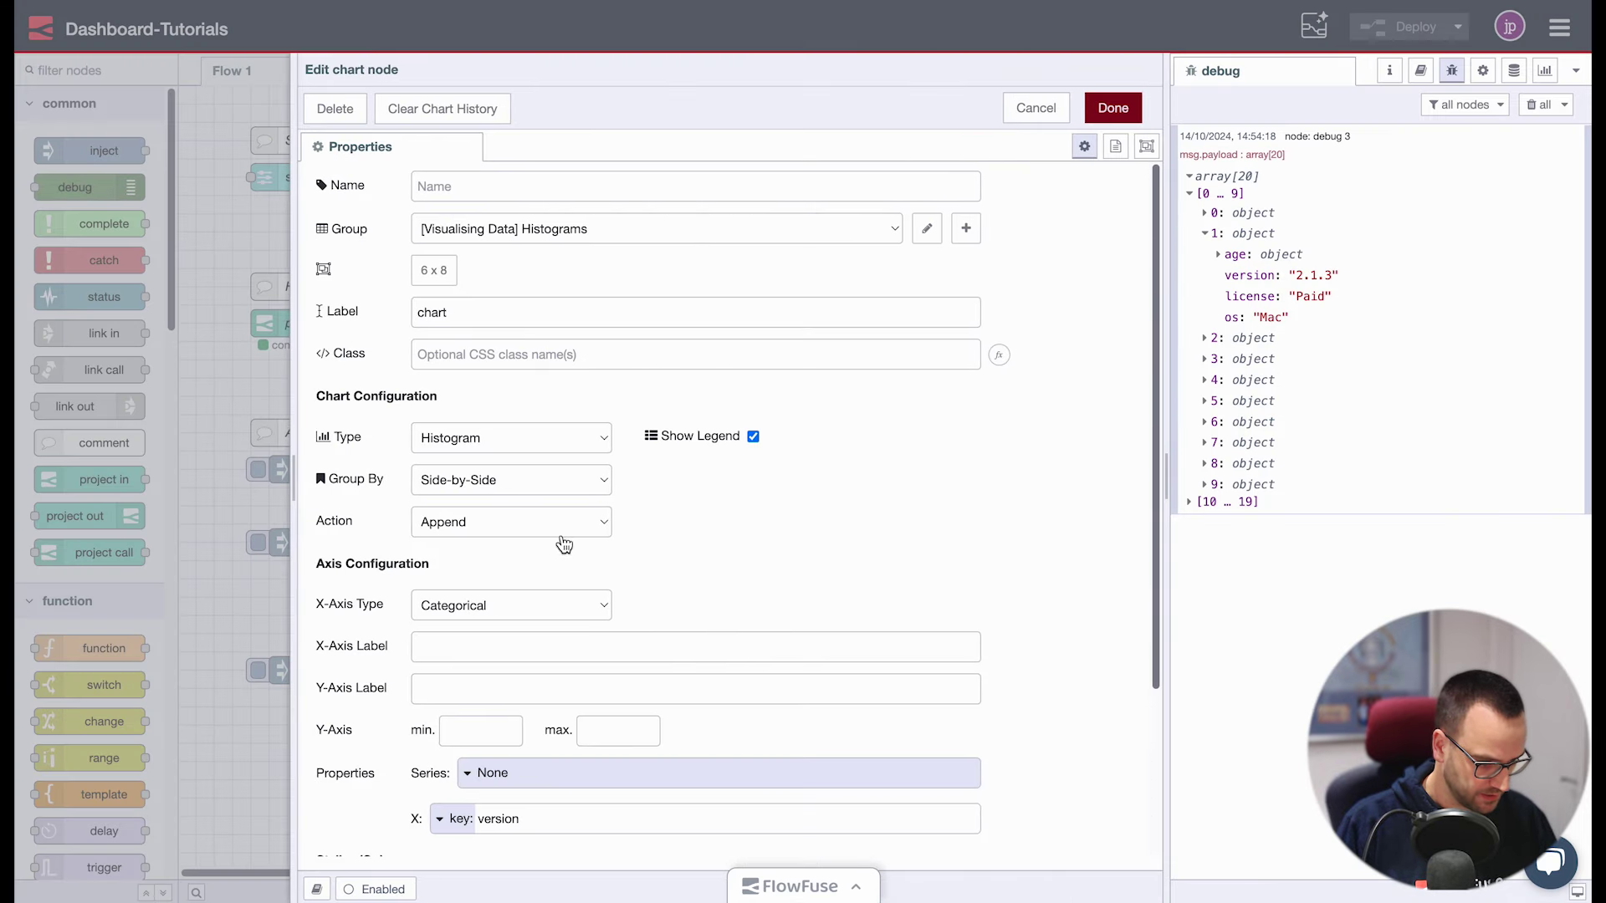
{"action": "left_click", "coordinate": [498, 522]}
{"action": "left_click", "coordinate": [466, 544]}
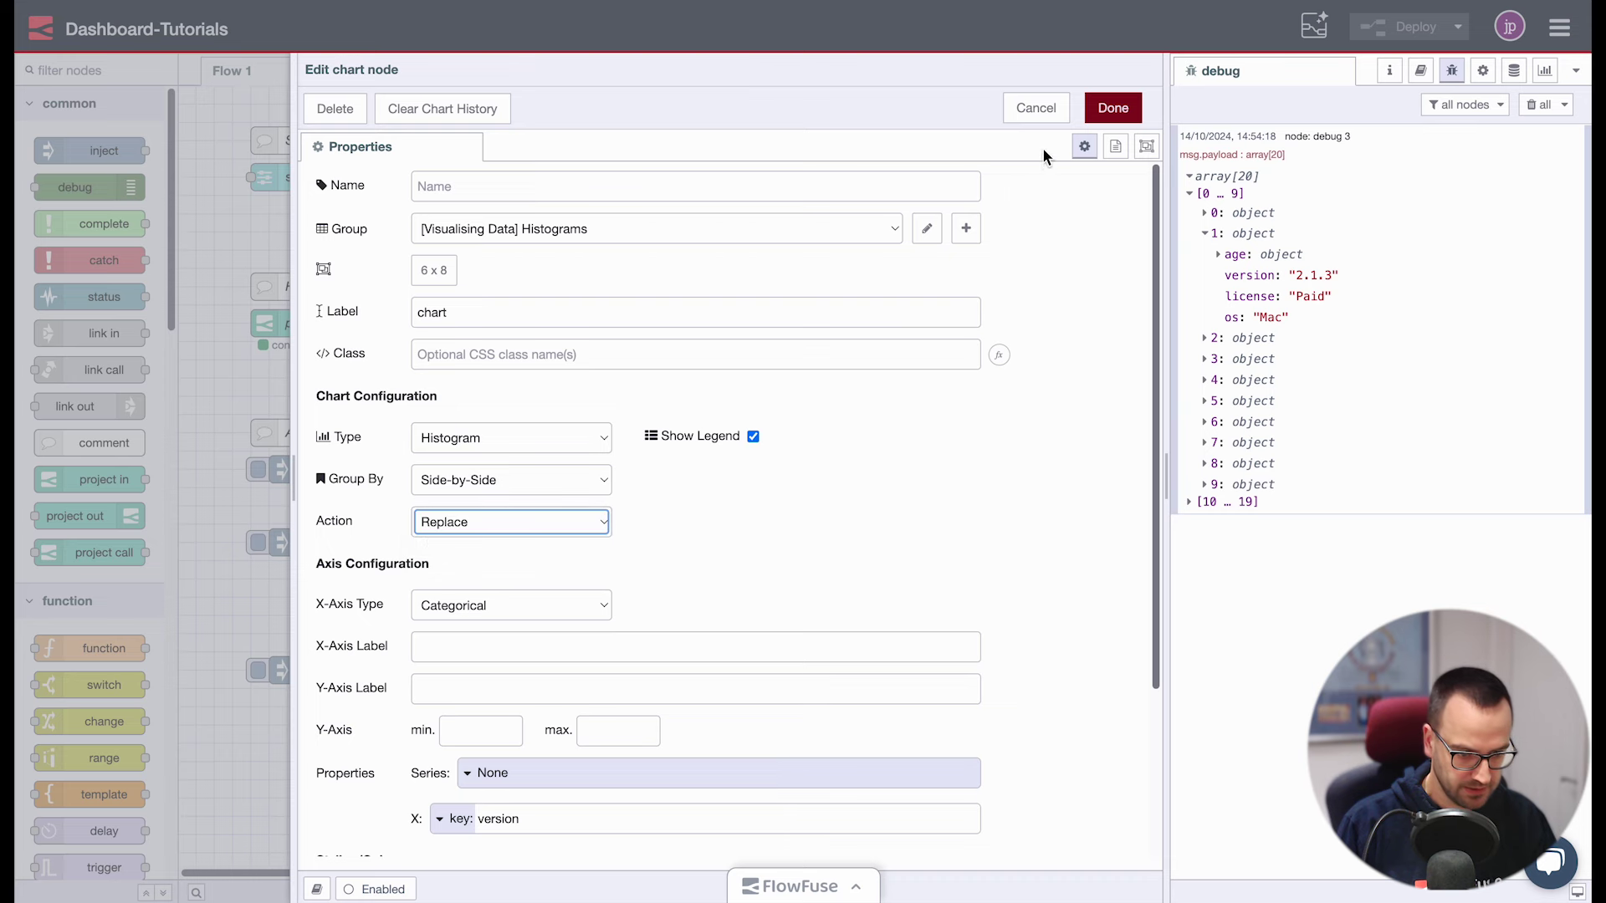
{"action": "left_click", "coordinate": [1112, 108]}
{"action": "left_click", "coordinate": [1414, 29]}
Inject the software usage data once more, check the histogram on the dashboard, and return to the flow editor
{"action": "key", "text": "ctrl+Tab"}
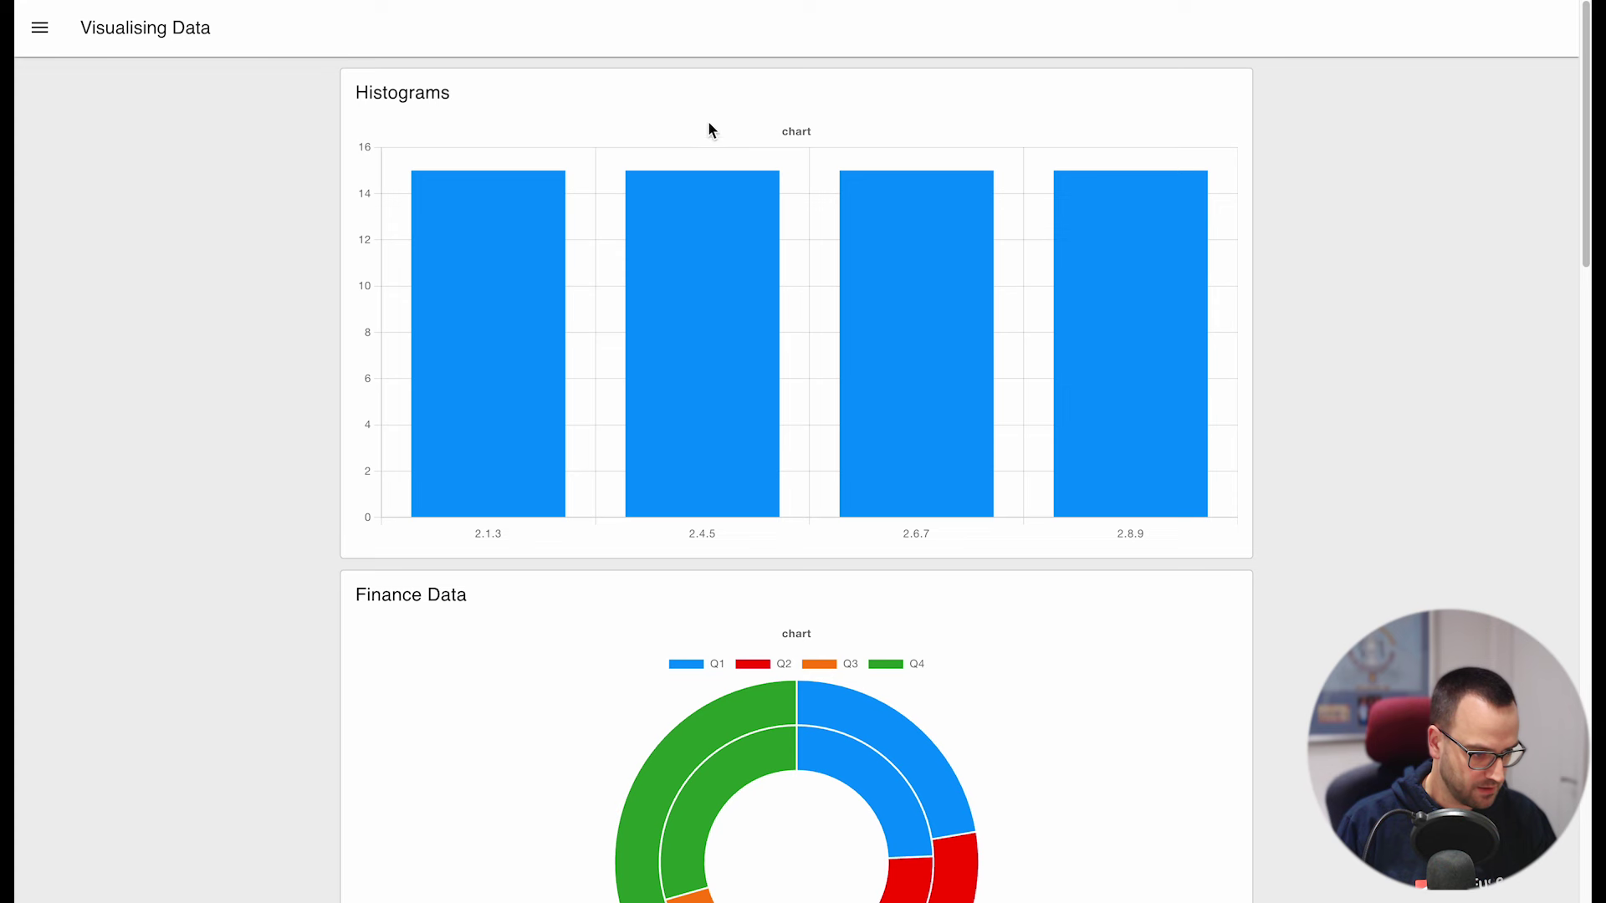
{"action": "key", "text": "ctrl+shift+Tab"}
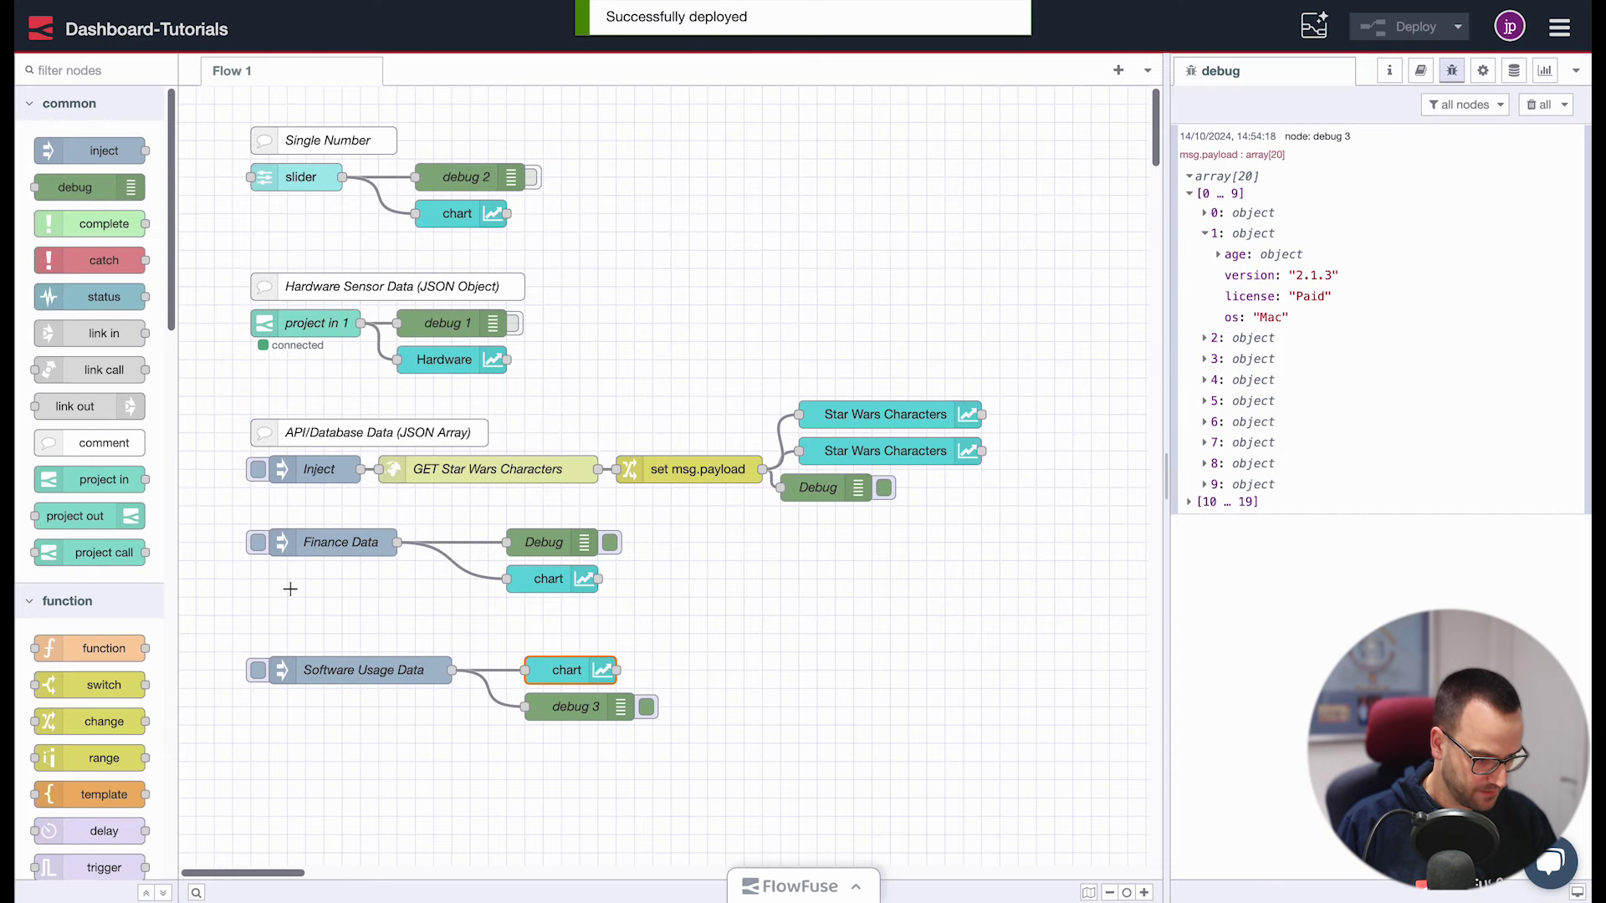
{"action": "left_click", "coordinate": [260, 670]}
{"action": "key", "text": "ctrl+Tab"}
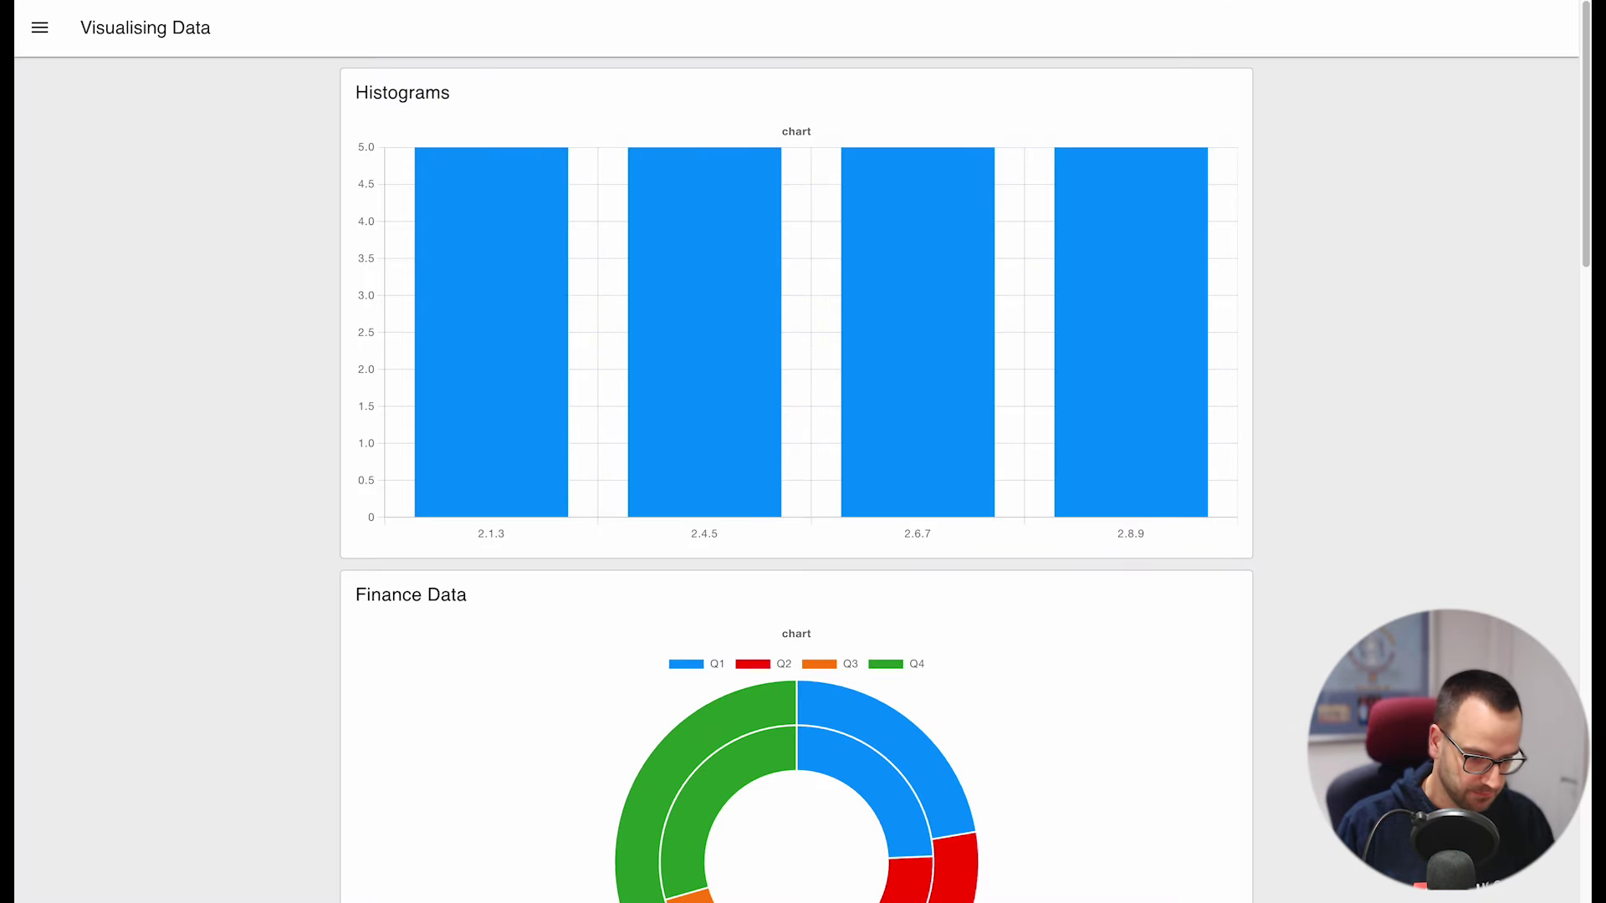
{"action": "key", "text": "ctrl+shift+Tab"}
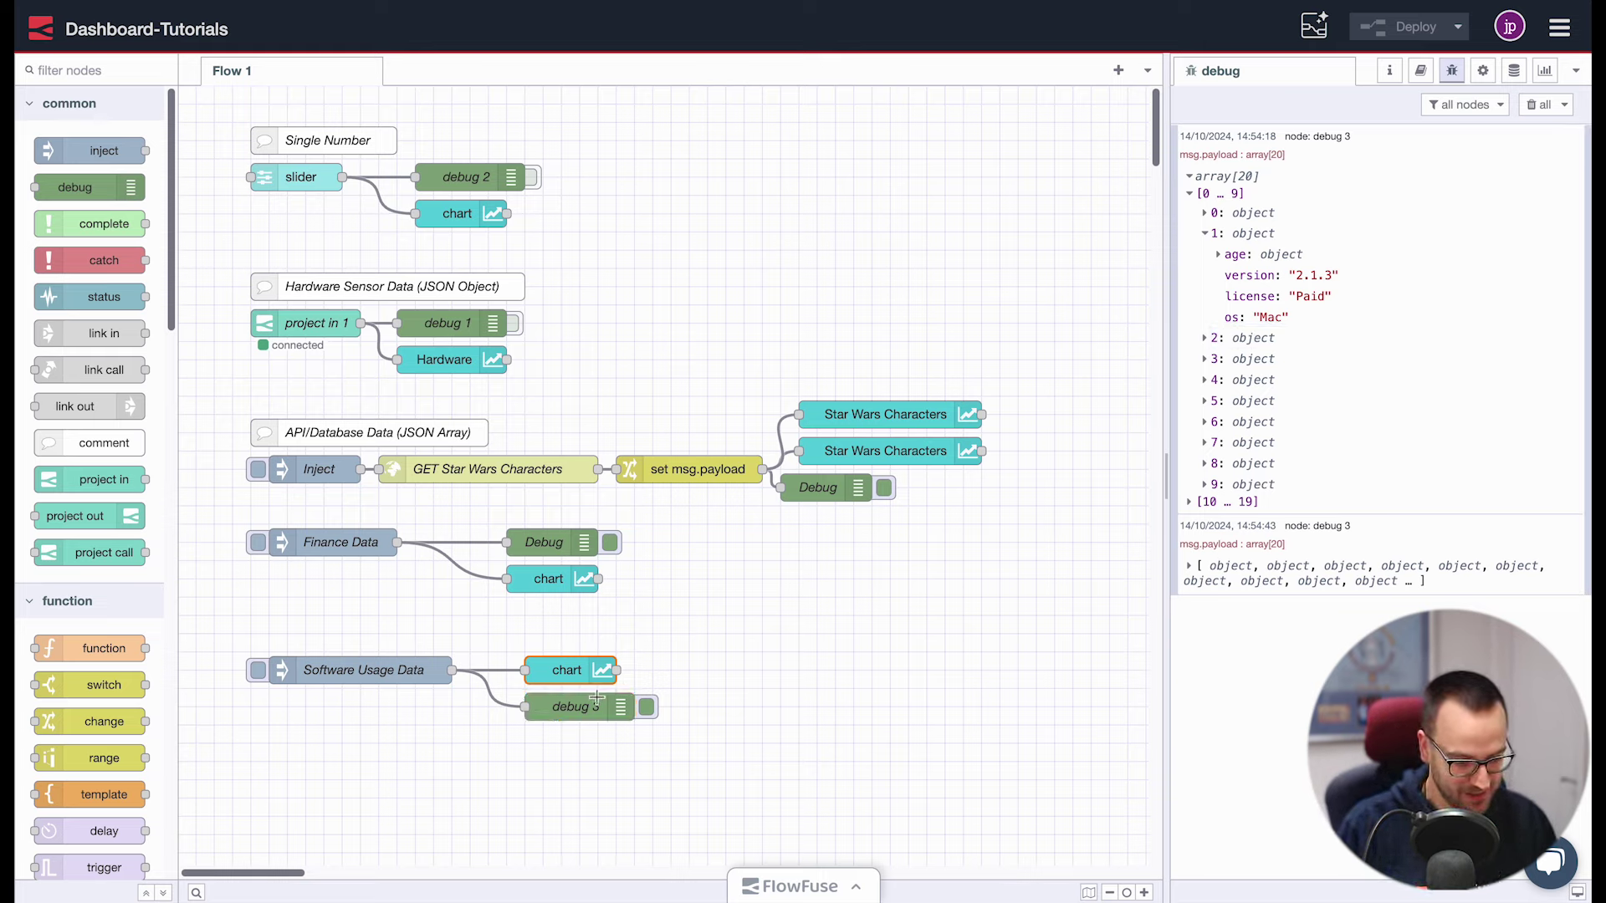
Set the software usage chart's Series property to the key os and deploy the flow
{"action": "double_click", "coordinate": [573, 675]}
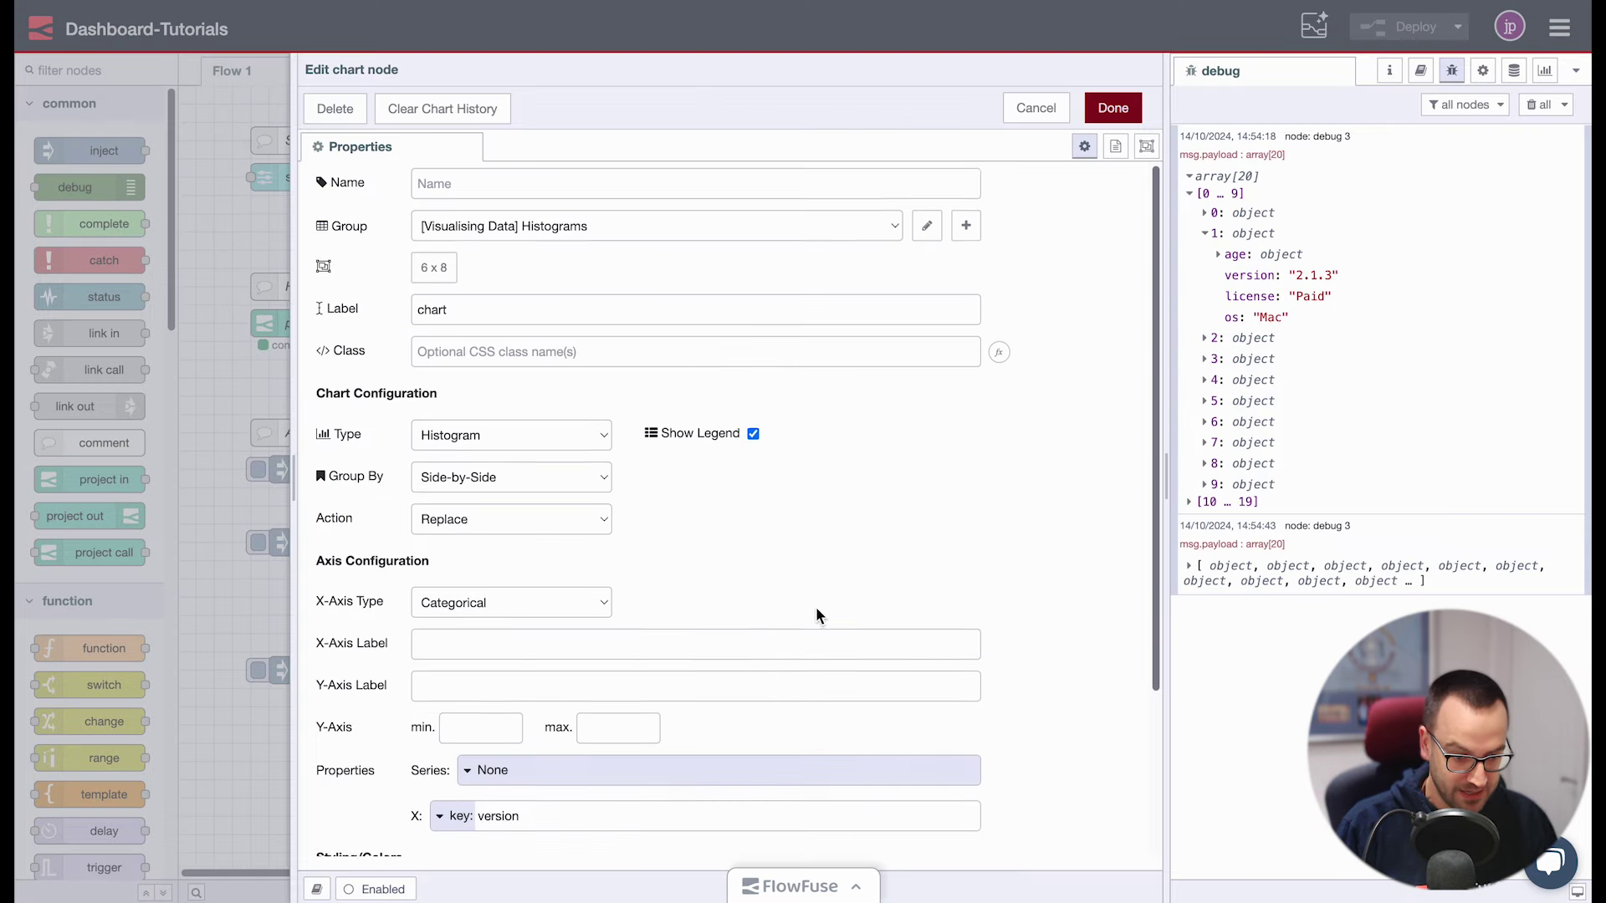
{"action": "scroll", "coordinate": [815, 606], "scroll_direction": "down", "scroll_amount": 3}
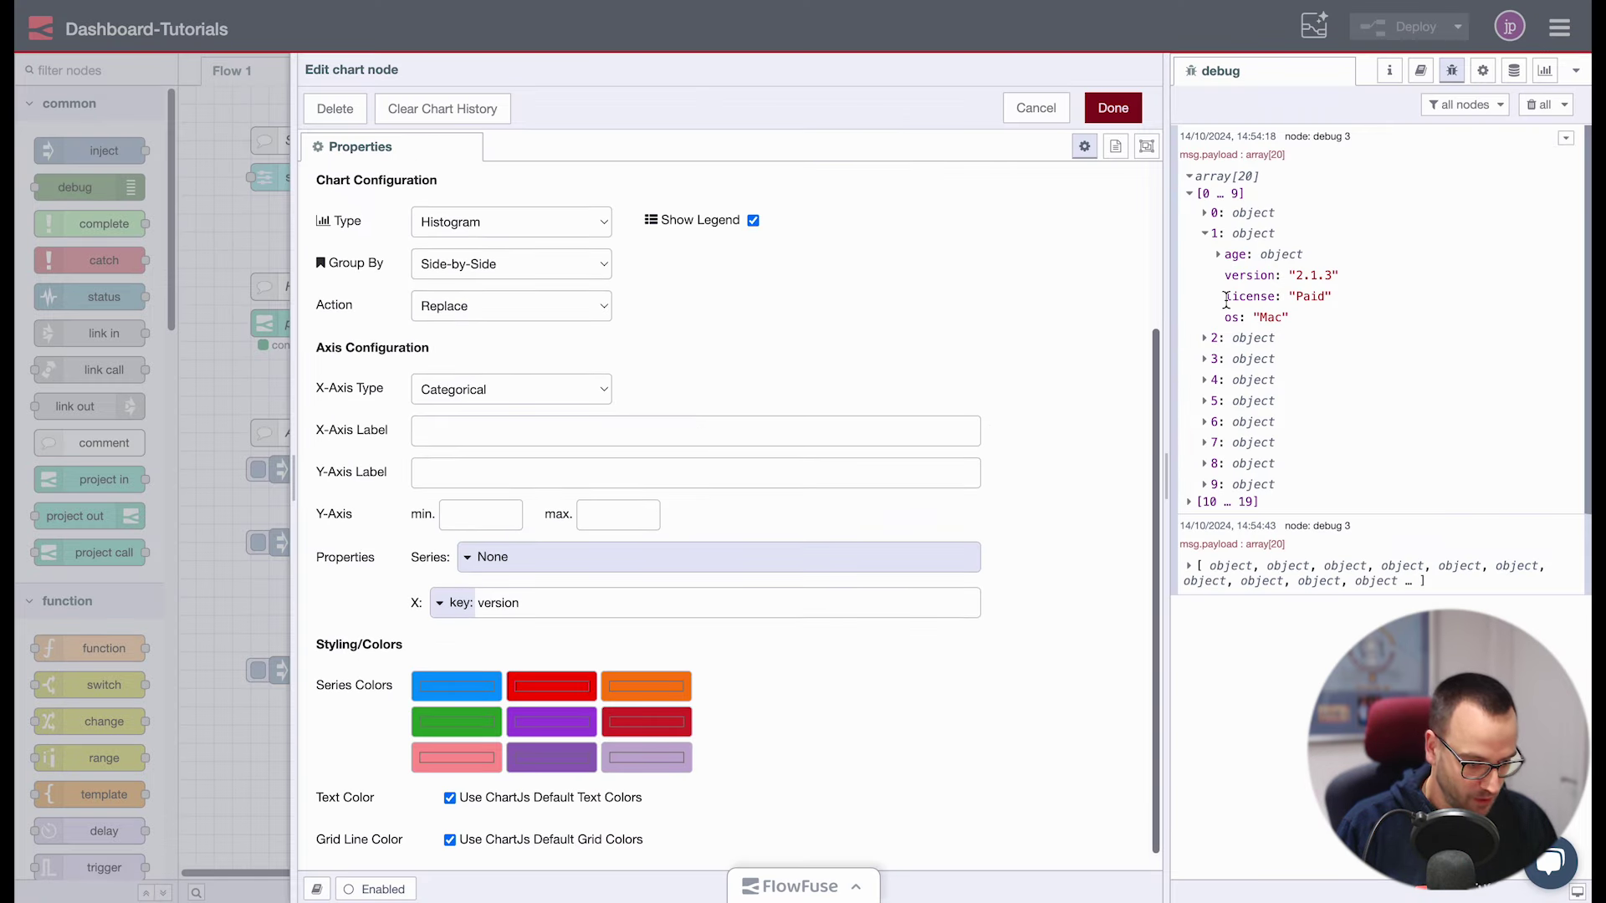
{"action": "left_click", "coordinate": [472, 558]}
{"action": "left_click", "coordinate": [506, 686]}
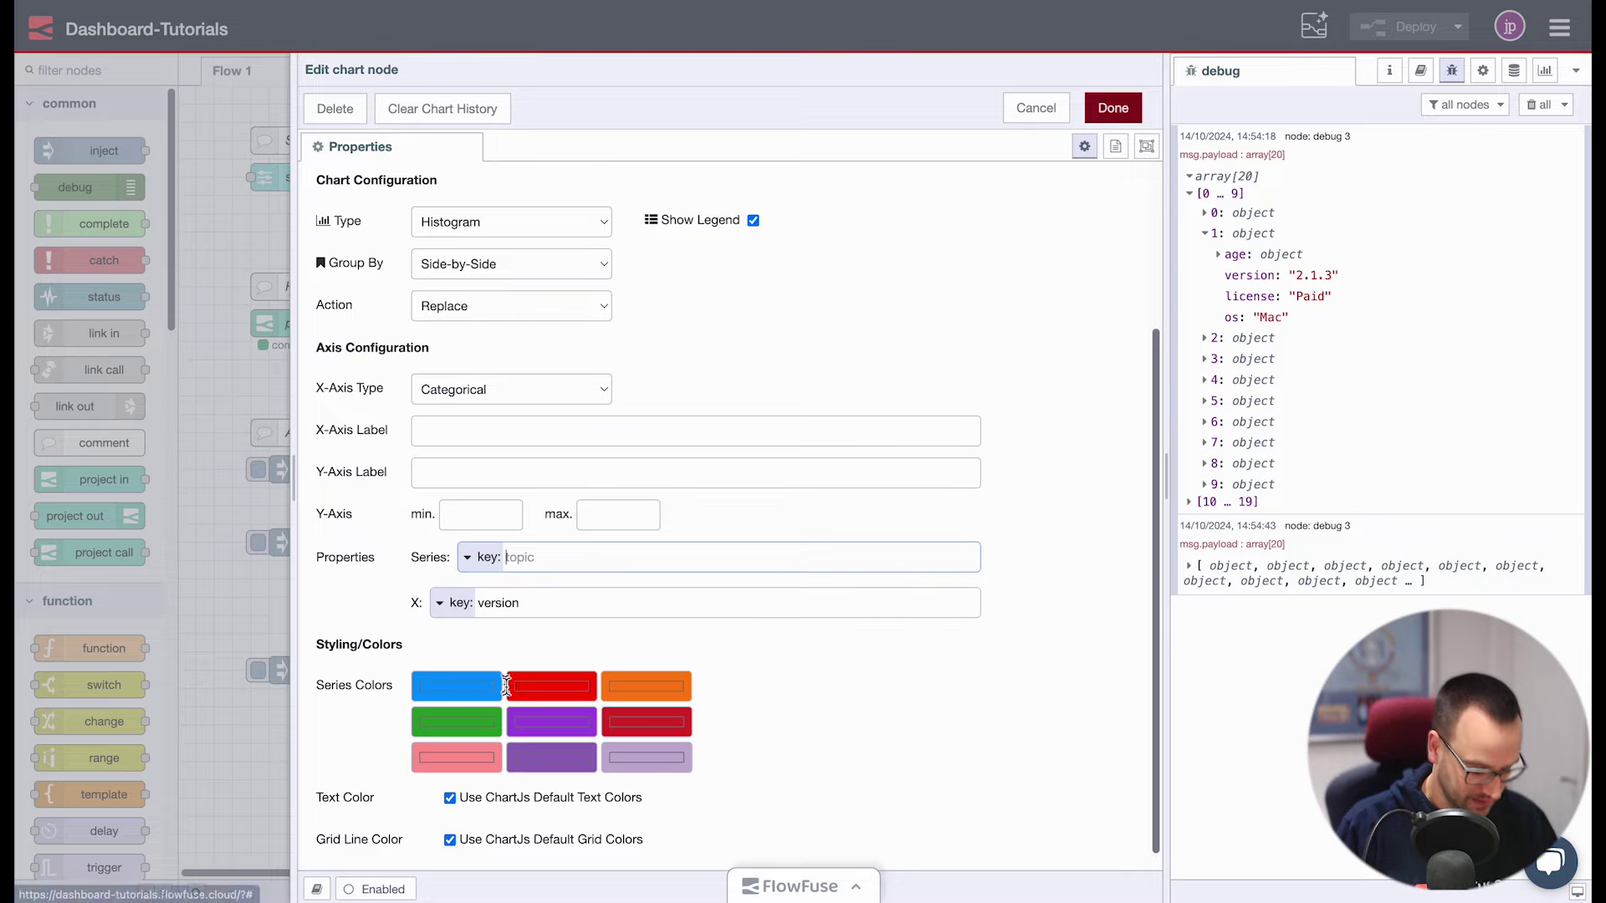
{"action": "left_click", "coordinate": [555, 572]}
{"action": "type", "text": "os"}
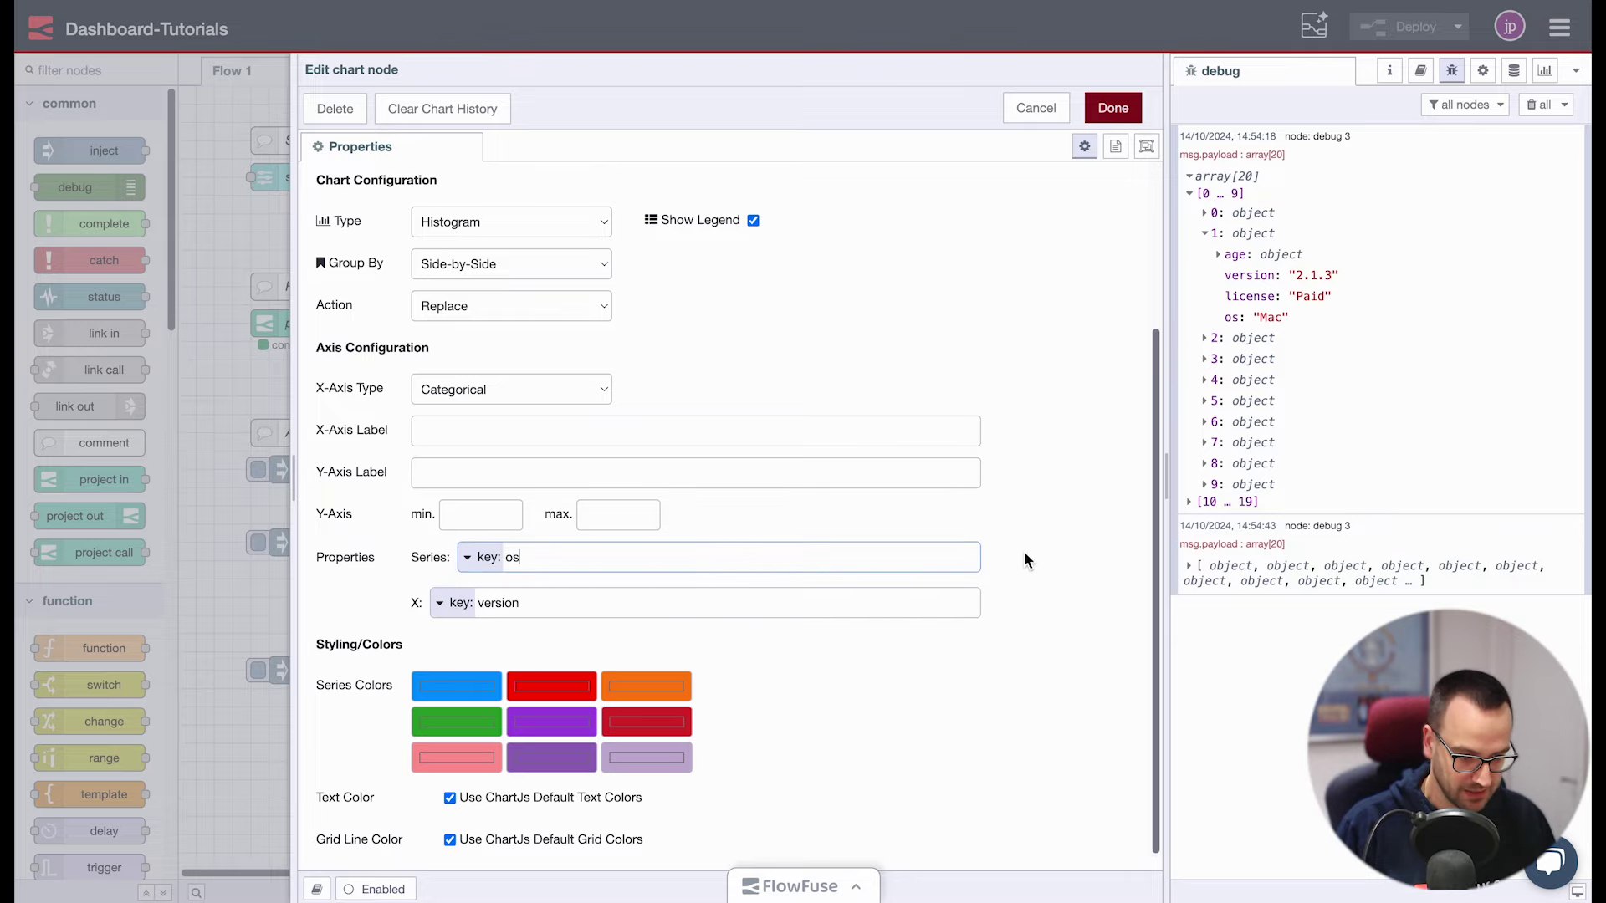
{"action": "left_click", "coordinate": [1112, 107]}
{"action": "key", "text": "ctrl+d"}
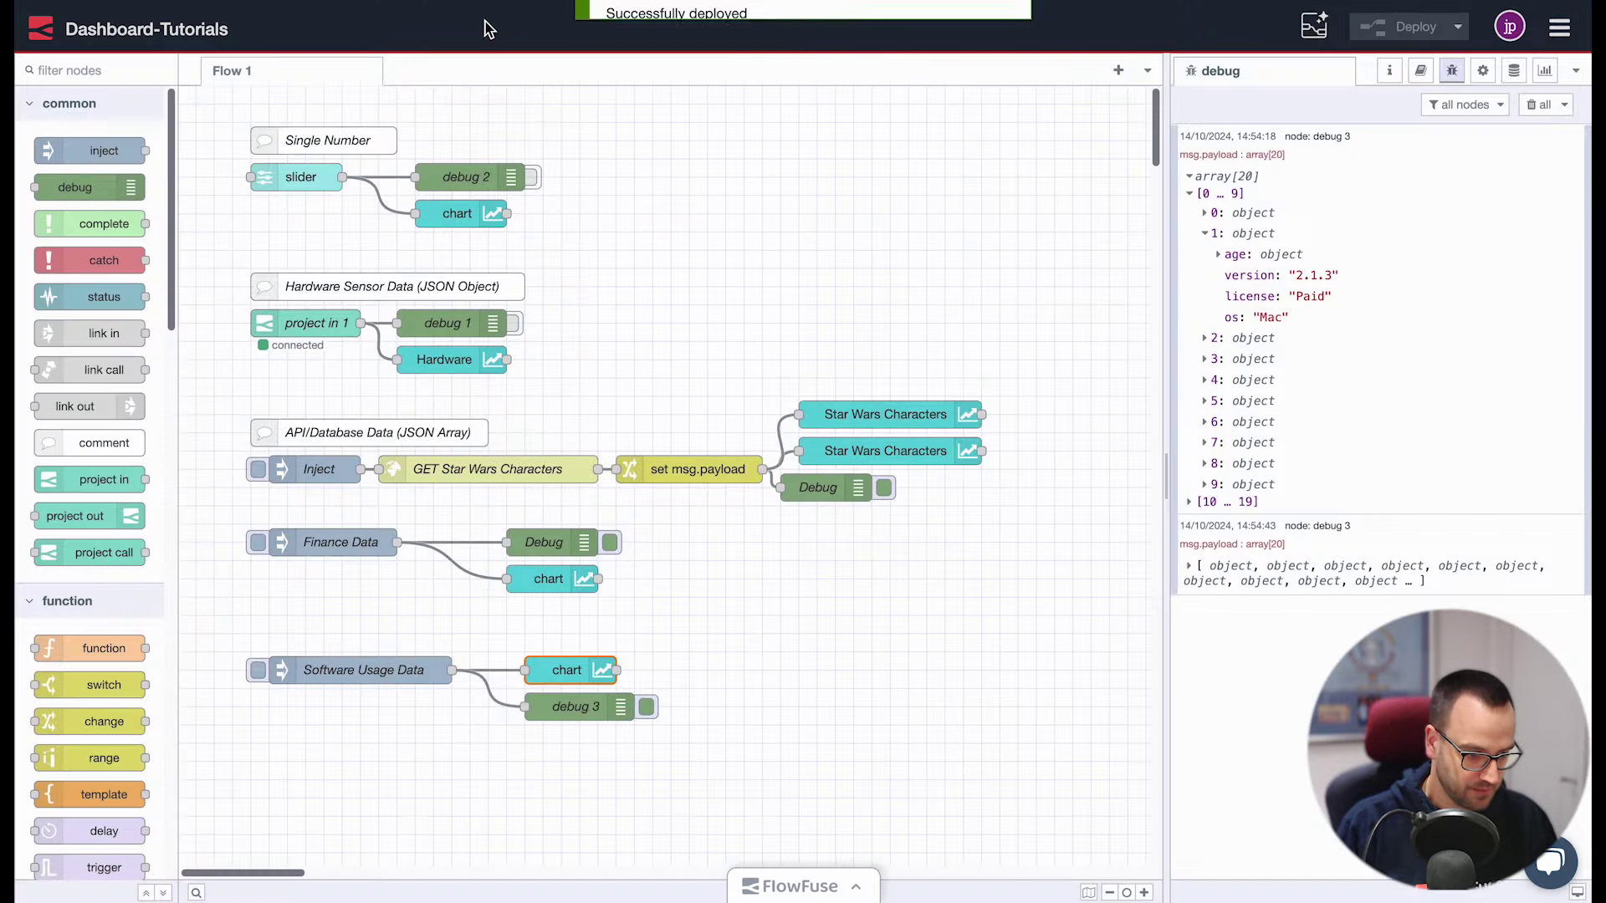
Inject the software usage data, examine the side-by-side histogram's values on the dashboard, and return to the flow editor
{"action": "key", "text": "ctrl+Tab"}
{"action": "key", "text": "ctrl+Tab"}
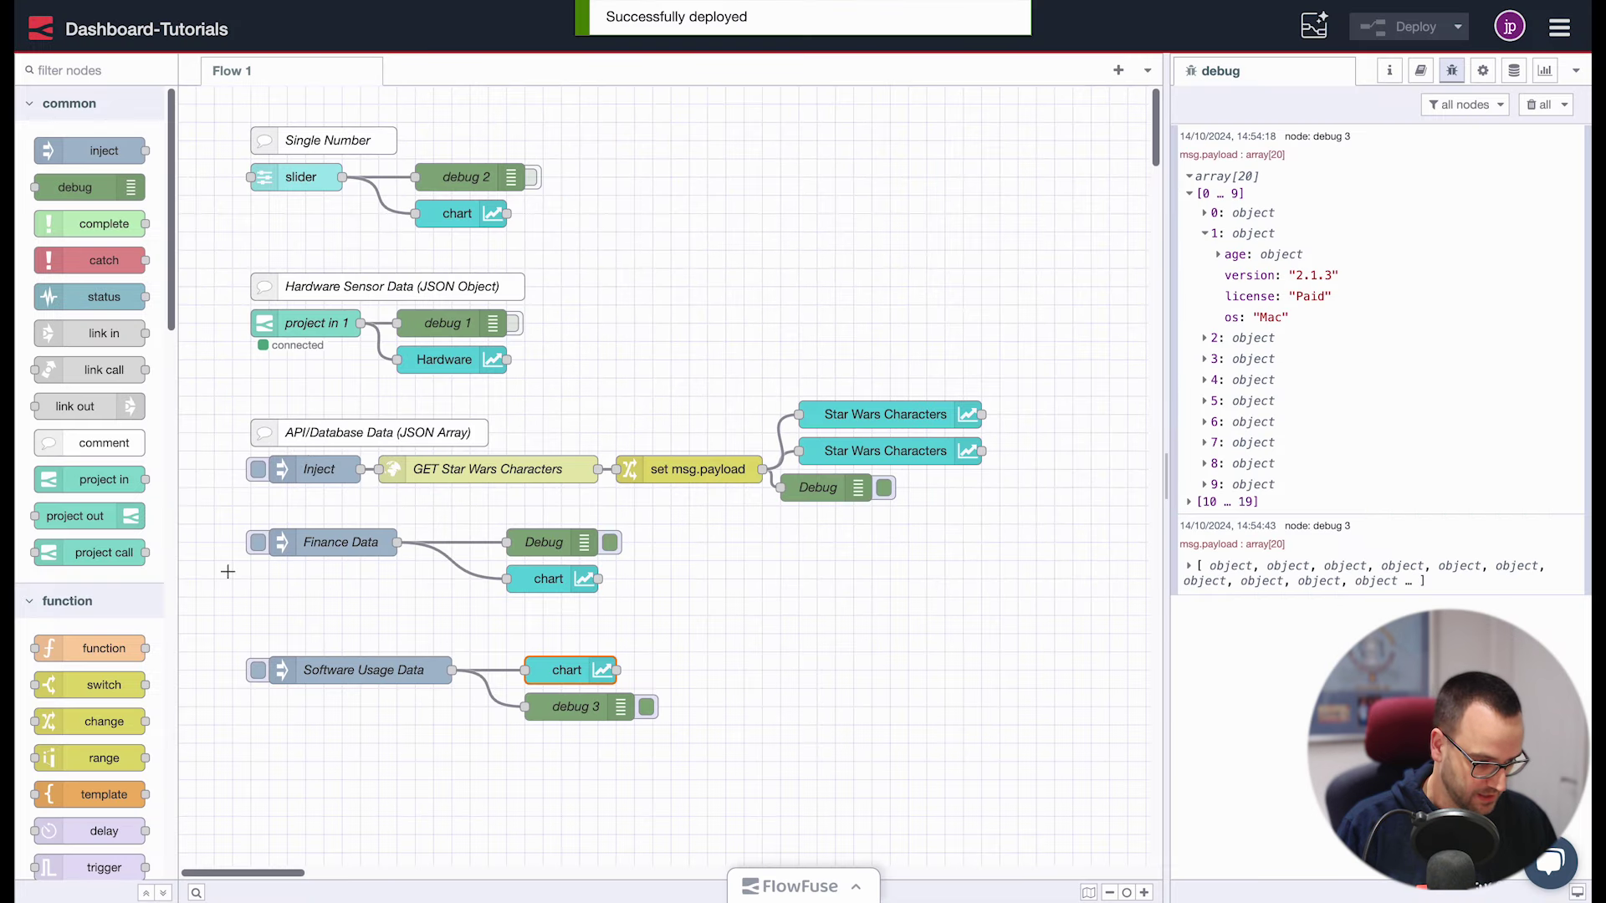
{"action": "left_click", "coordinate": [259, 670]}
{"action": "key", "text": "ctrl+Tab"}
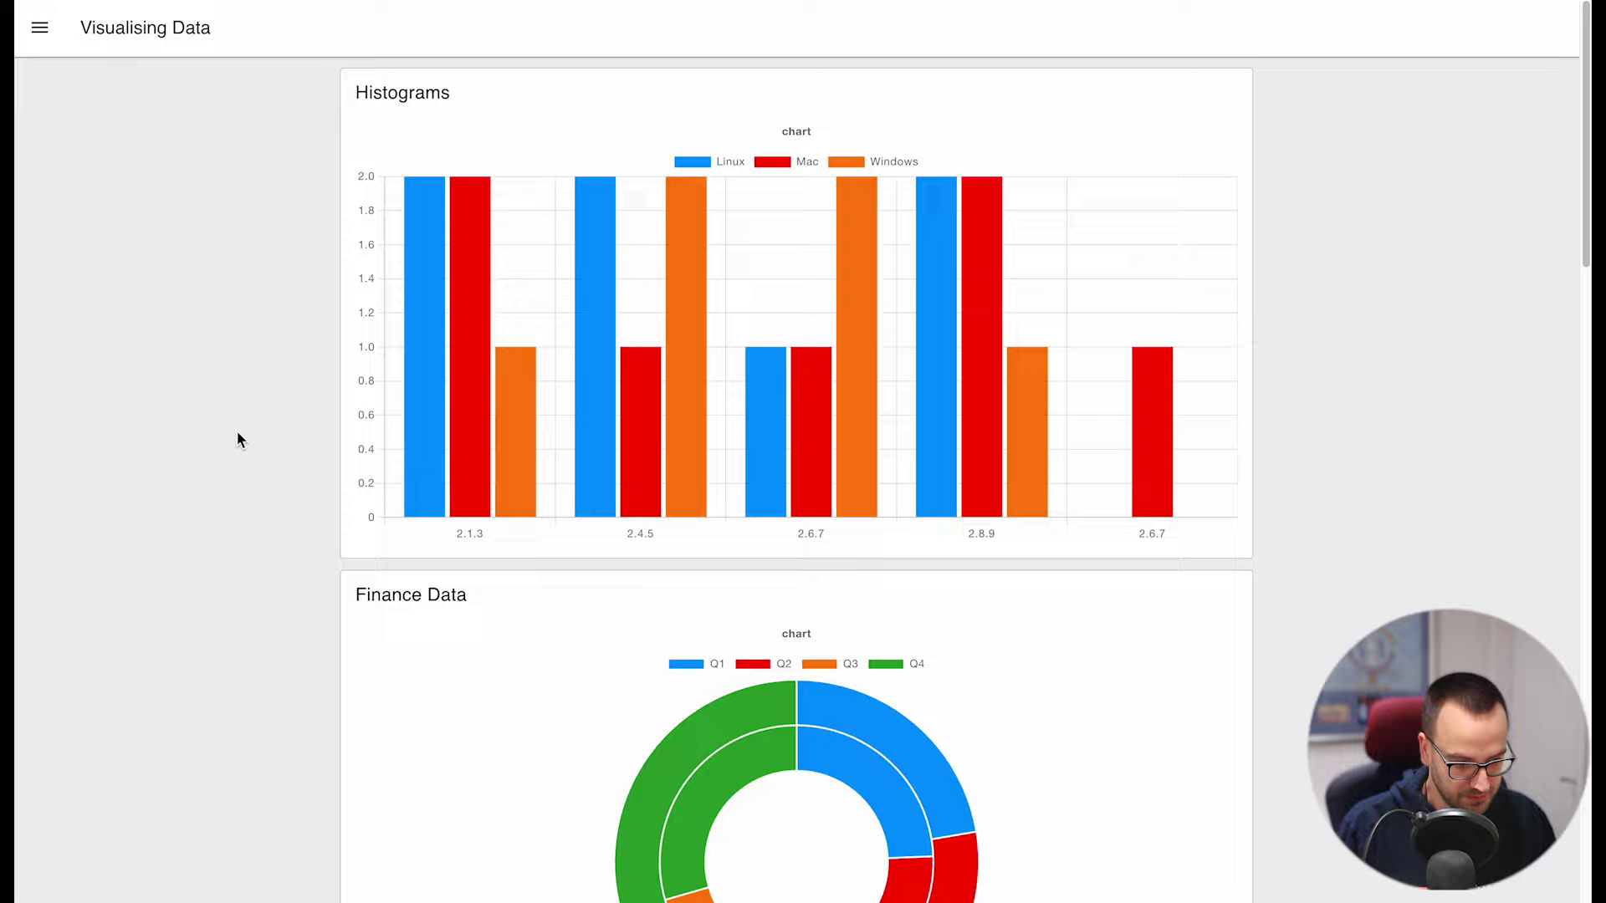
{"action": "mouse_move", "coordinate": [467, 366]}
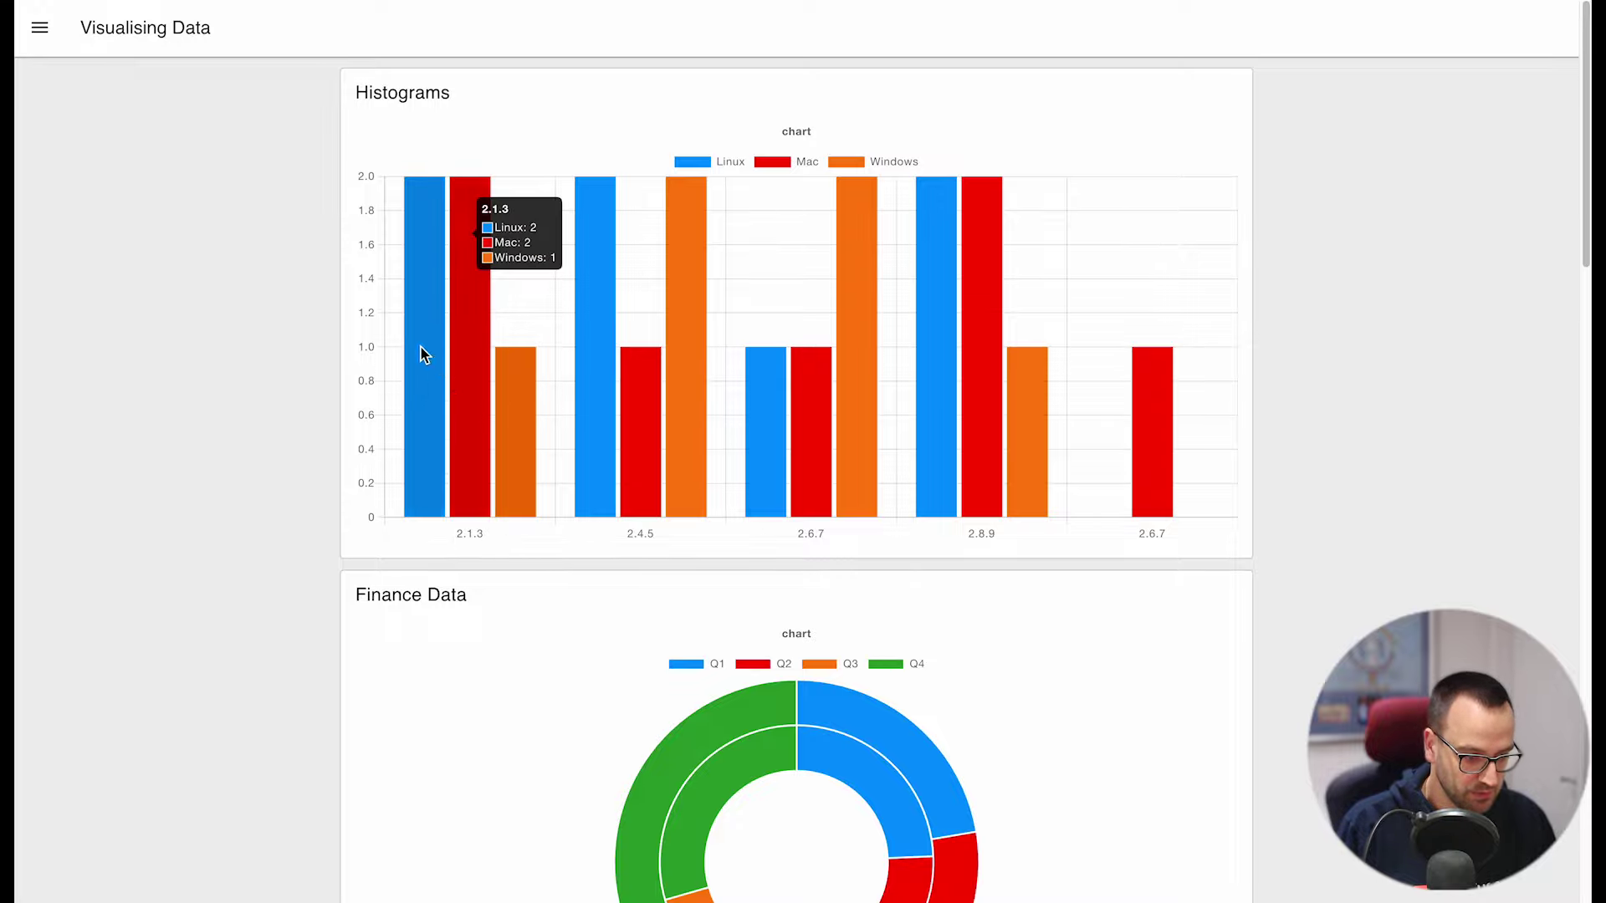
{"action": "key", "text": "ctrl+Tab"}
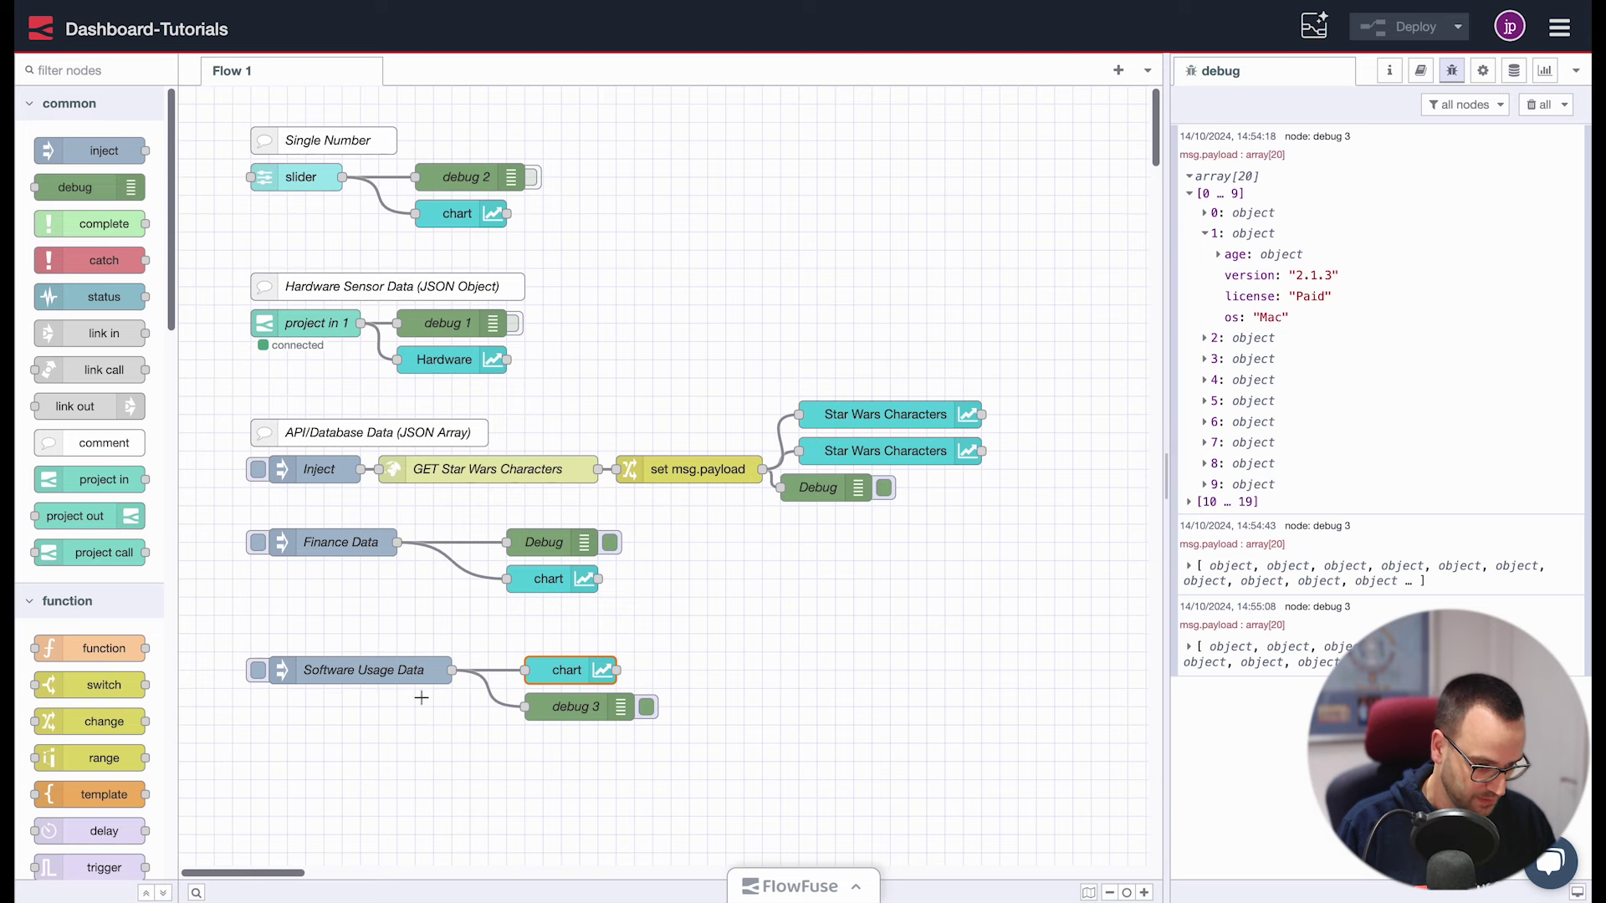
Change the software usage chart's Group By option to Stacks and deploy the flow
{"action": "double_click", "coordinate": [552, 671]}
{"action": "left_click", "coordinate": [456, 479]}
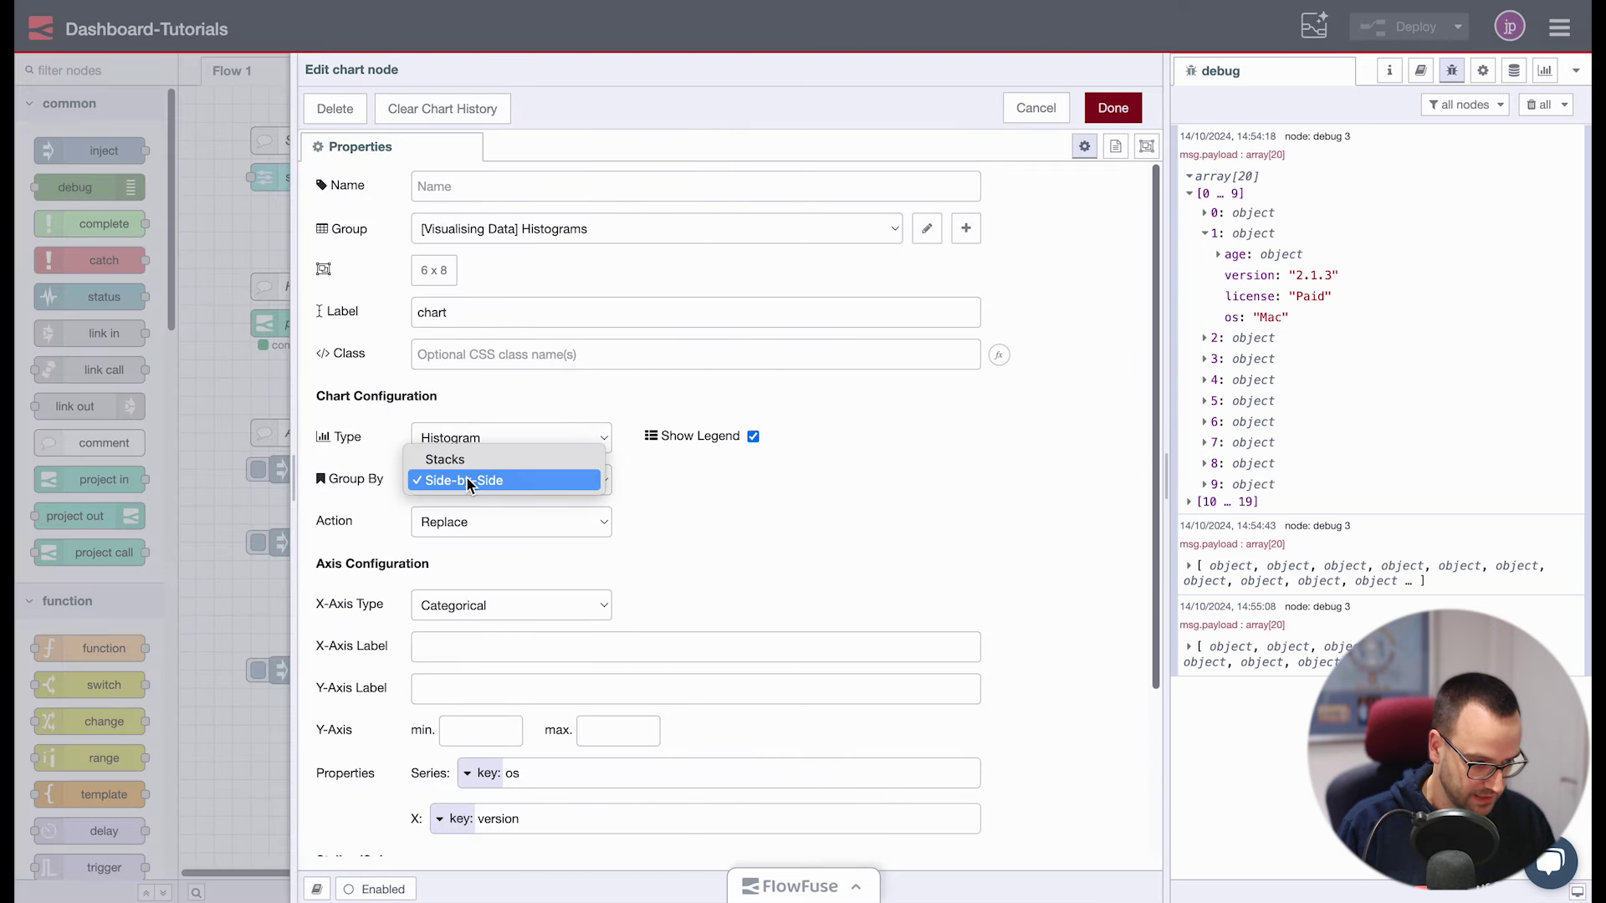
{"action": "left_click", "coordinate": [473, 465]}
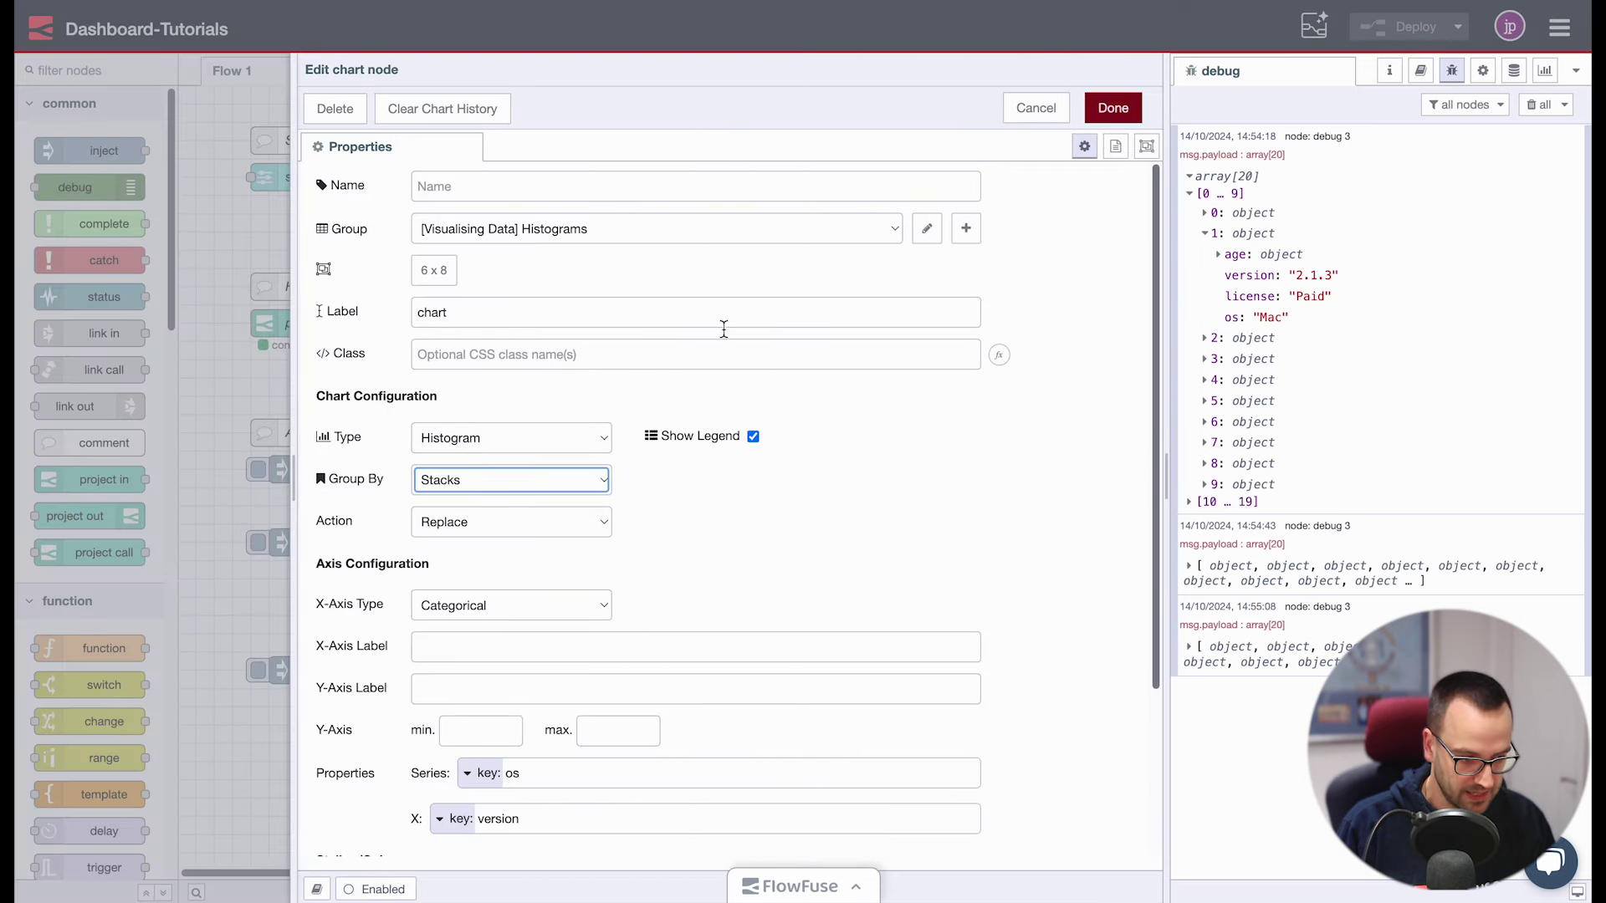
{"action": "left_click", "coordinate": [1106, 124]}
{"action": "key", "text": "ctrl+d"}
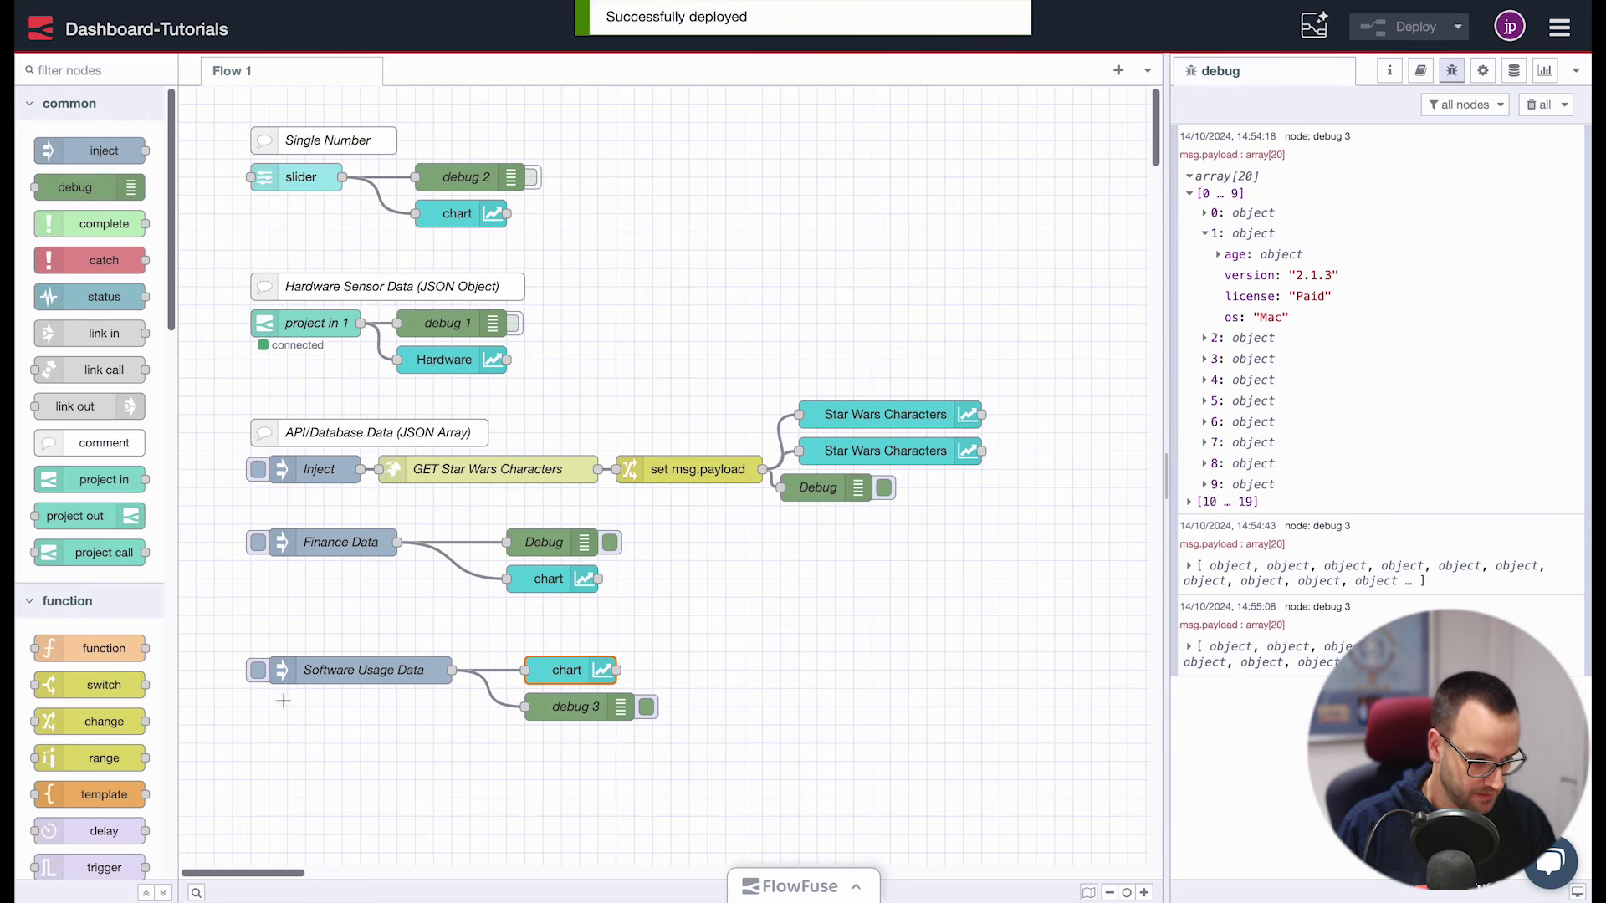
Inject the software usage data again, examine the stacked bars on the dashboard, and return to the flow editor
{"action": "left_click", "coordinate": [258, 670]}
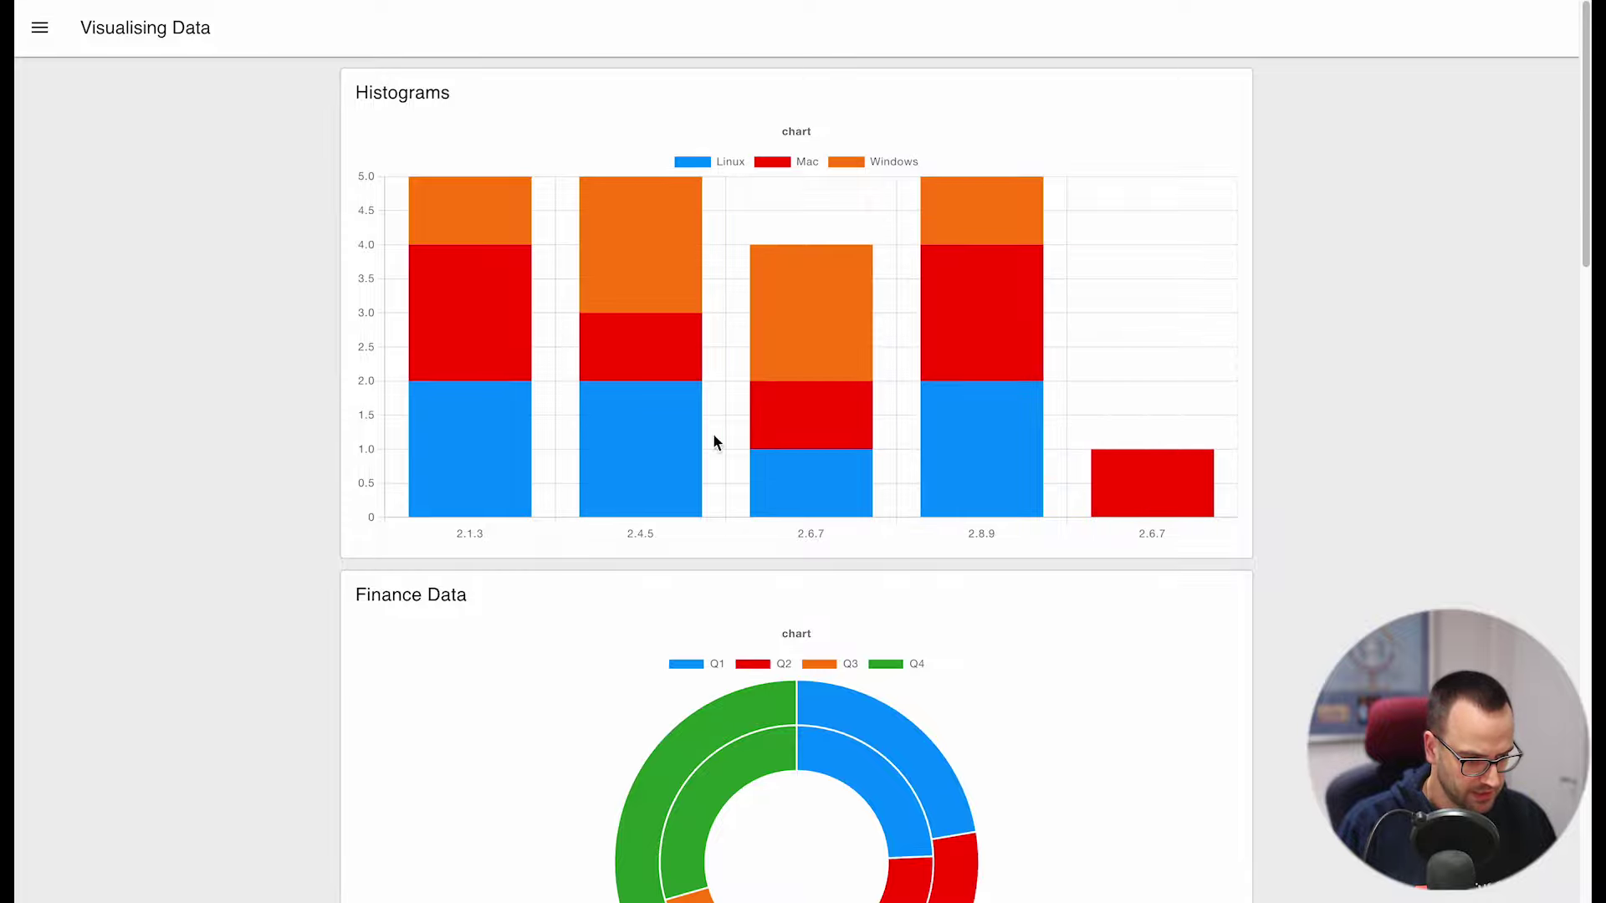
{"action": "mouse_move", "coordinate": [678, 268]}
{"action": "mouse_move", "coordinate": [1168, 520]}
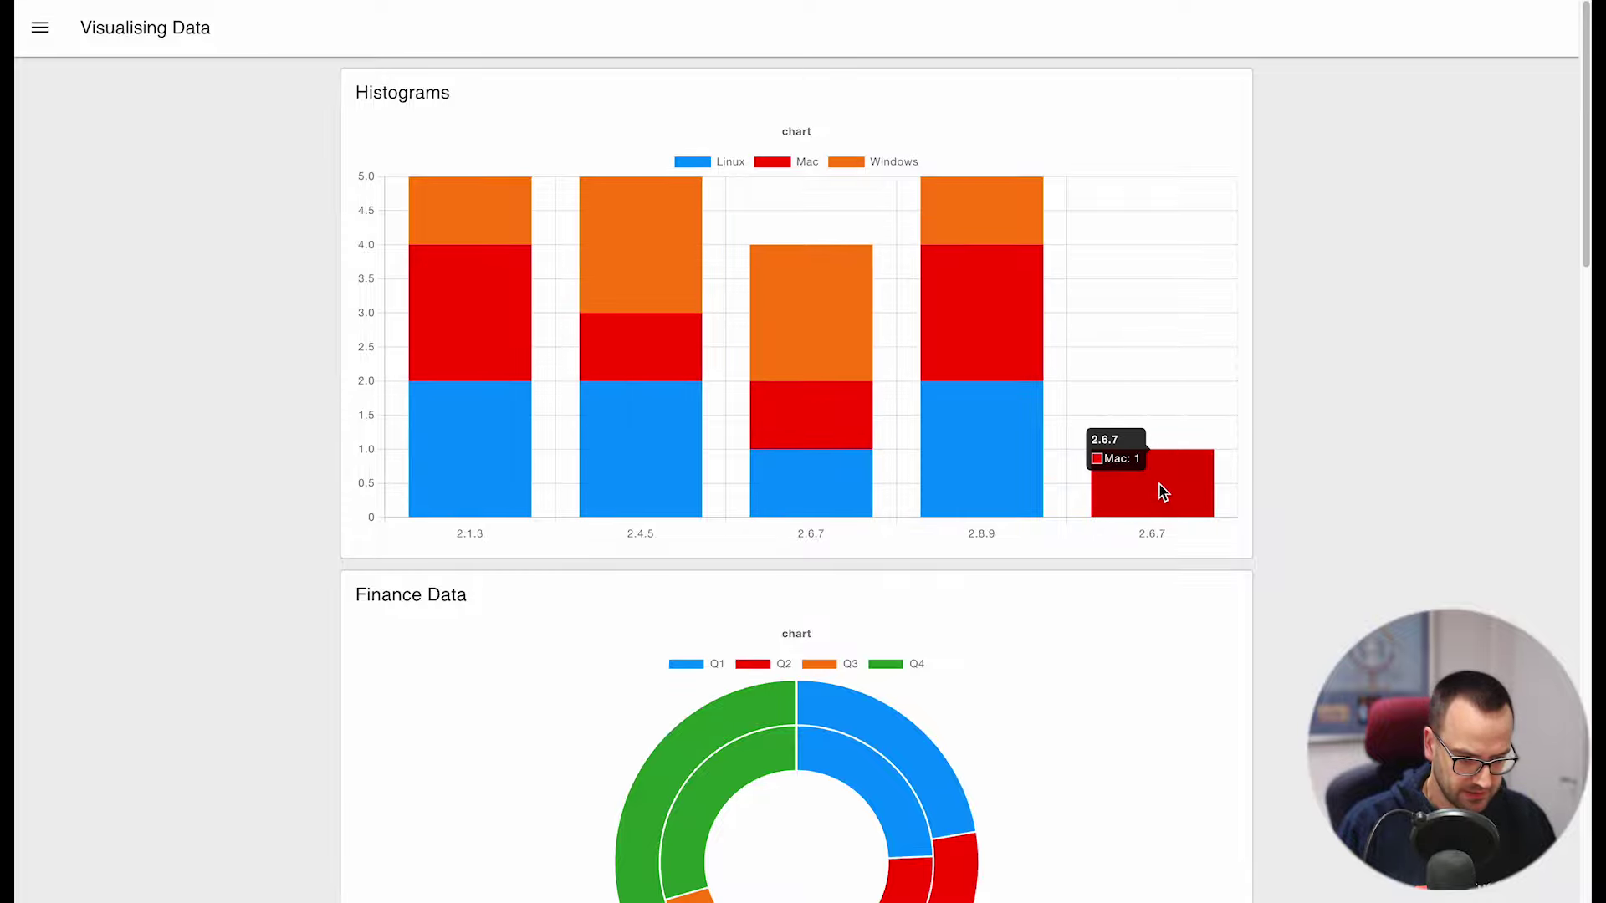
{"action": "mouse_move", "coordinate": [596, 291]}
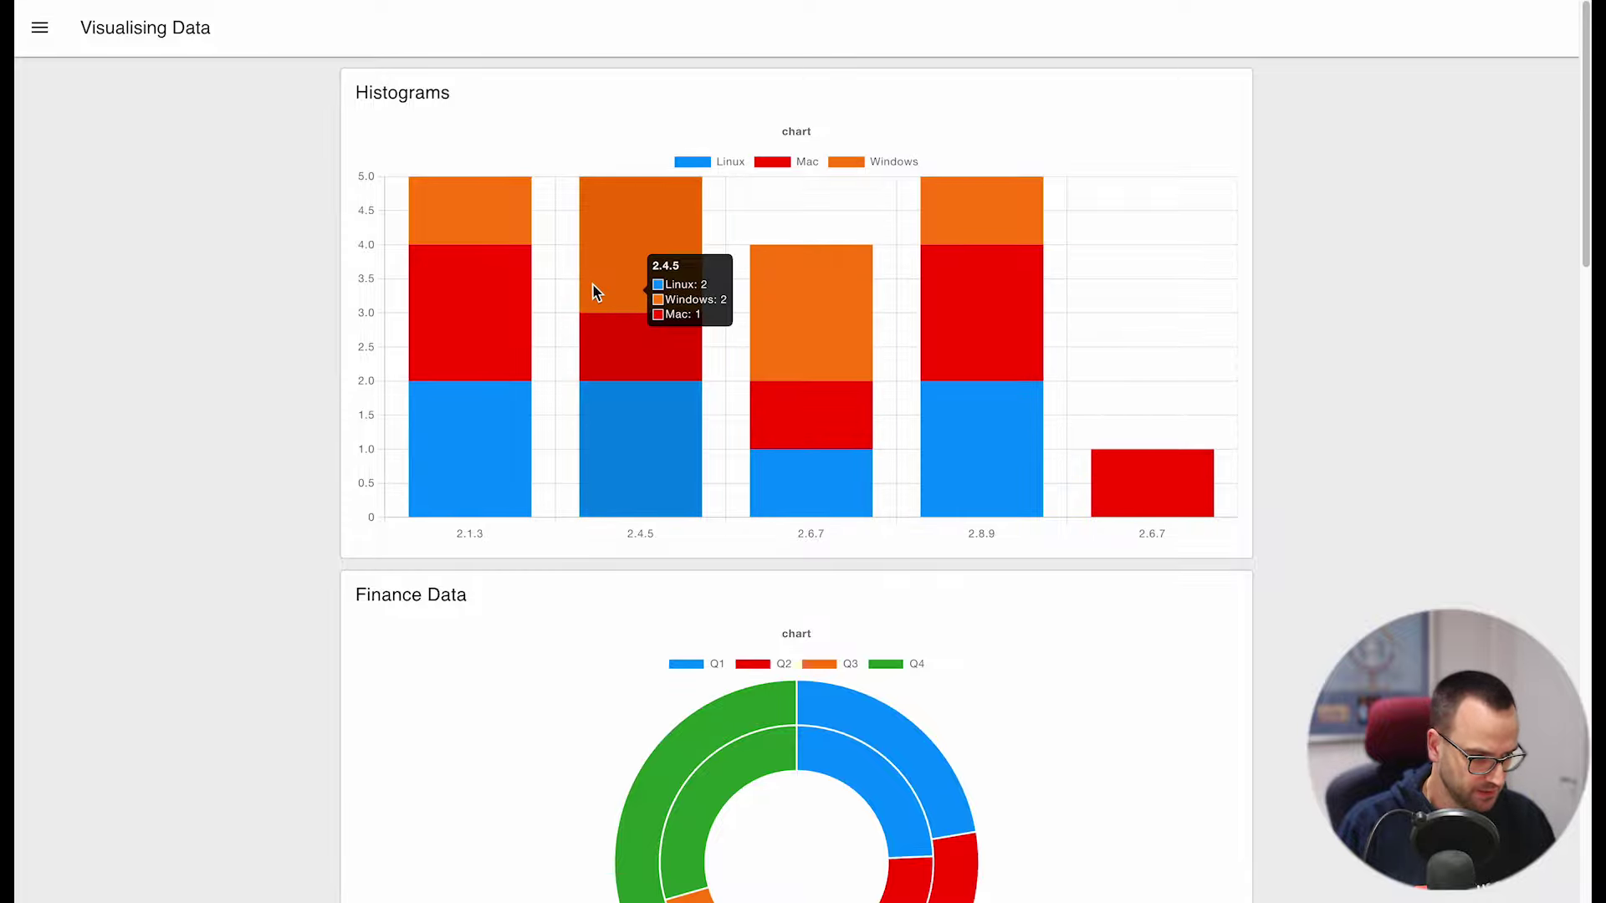
{"action": "key", "text": "alt+Tab"}
Clear the software usage chart's history, check the dashboard, and return to the flow editor
{"action": "double_click", "coordinate": [577, 674]}
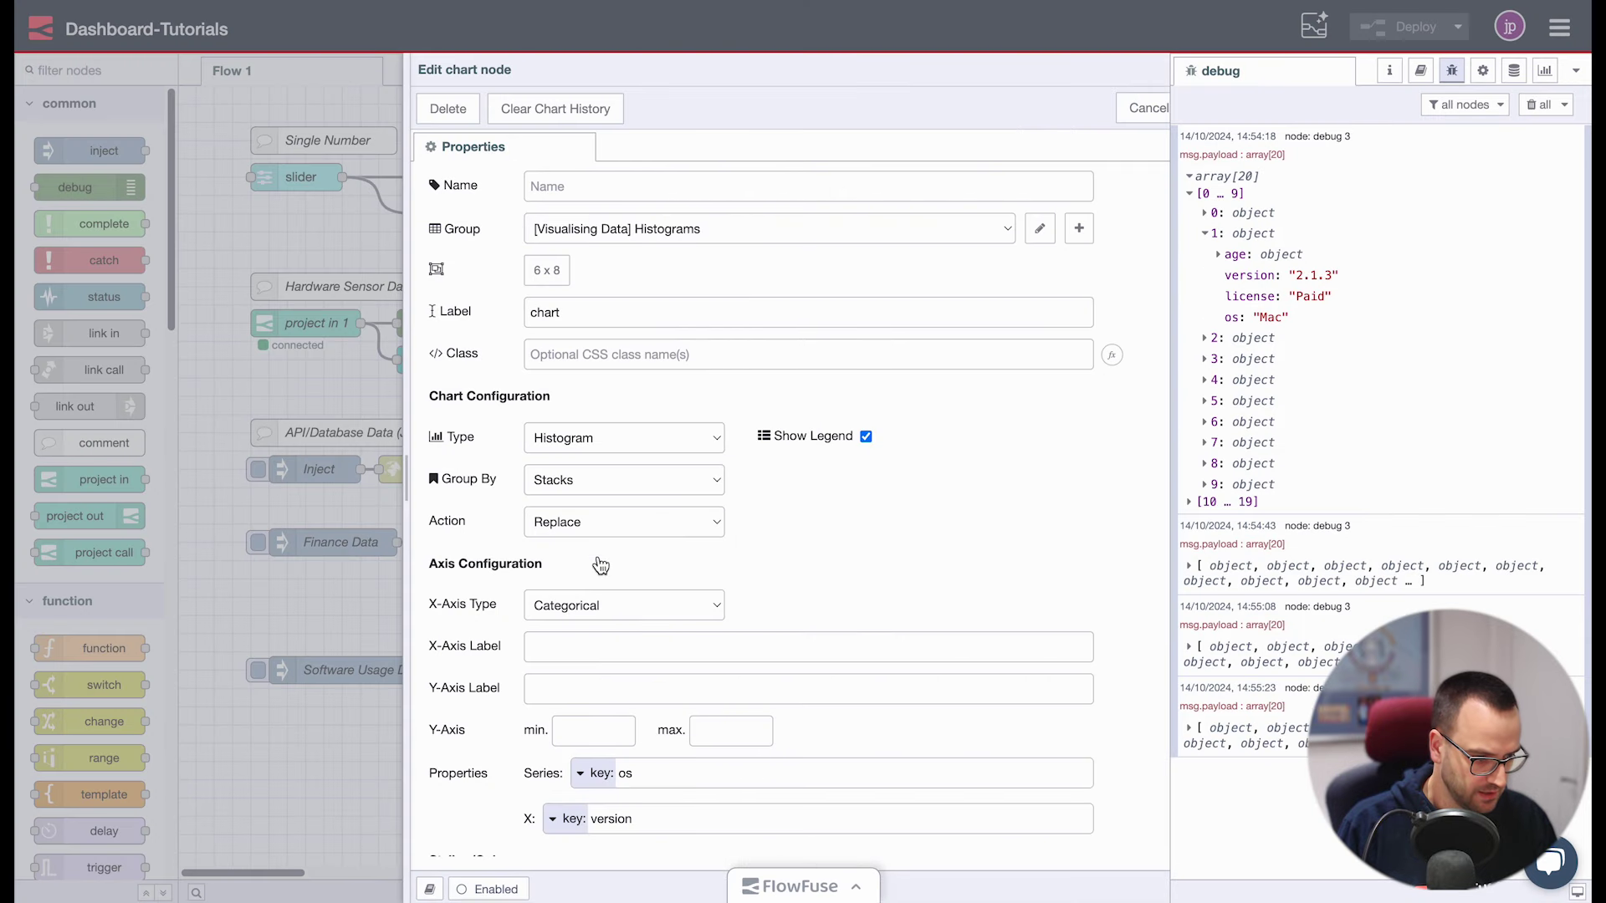
{"action": "left_click", "coordinate": [468, 109]}
{"action": "left_click", "coordinate": [1113, 105]}
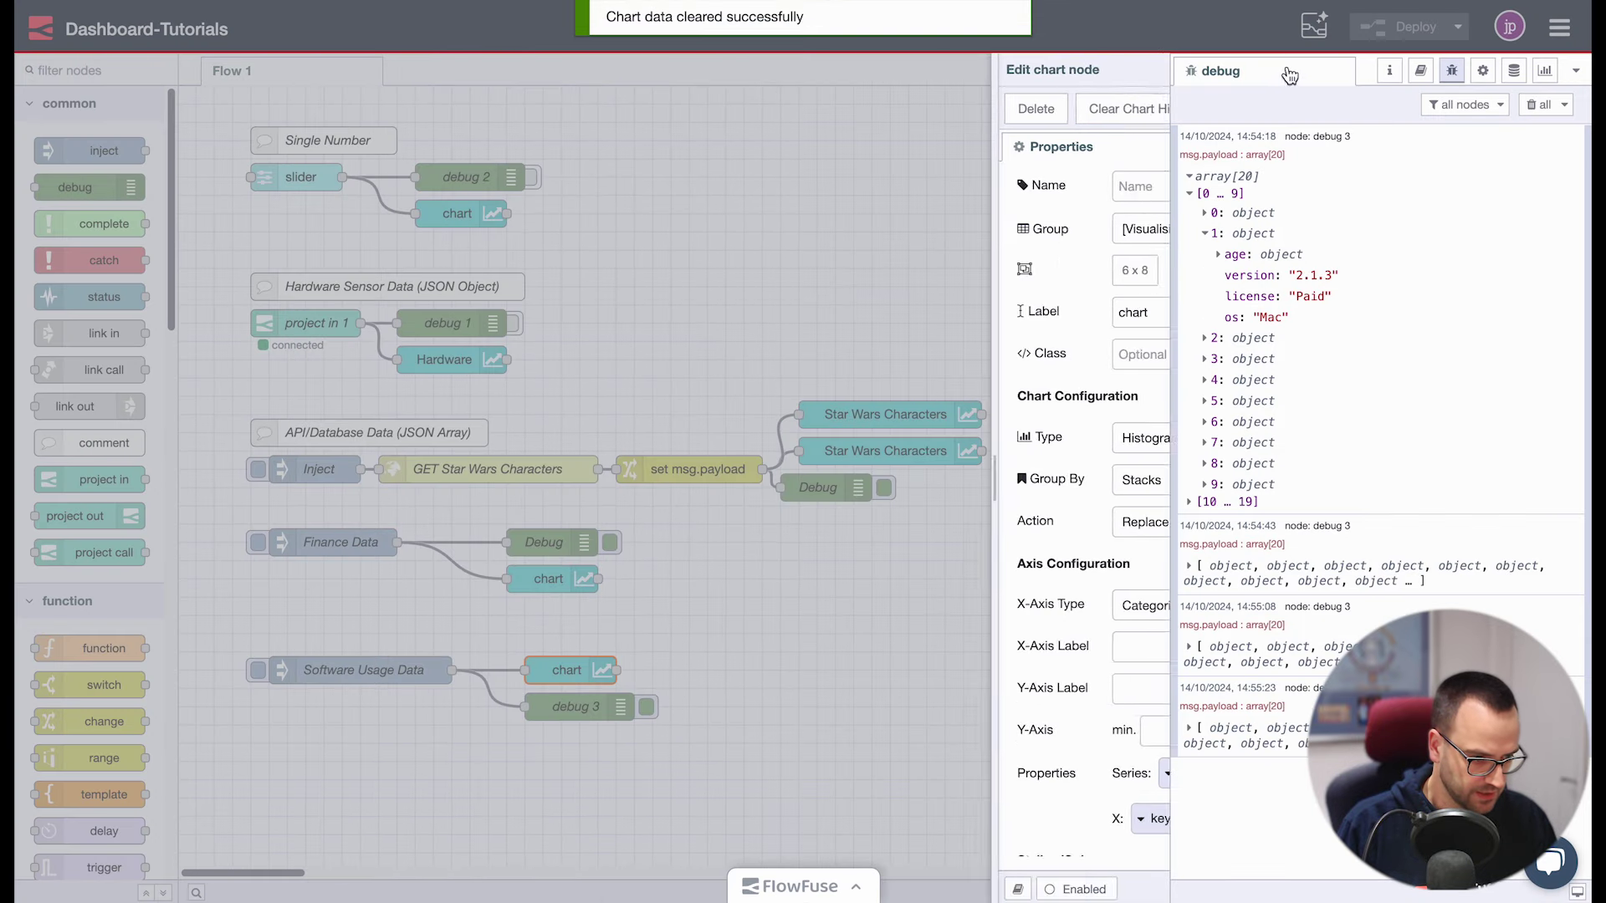
{"action": "key", "text": "alt+Tab"}
{"action": "key", "text": "alt+Tab"}
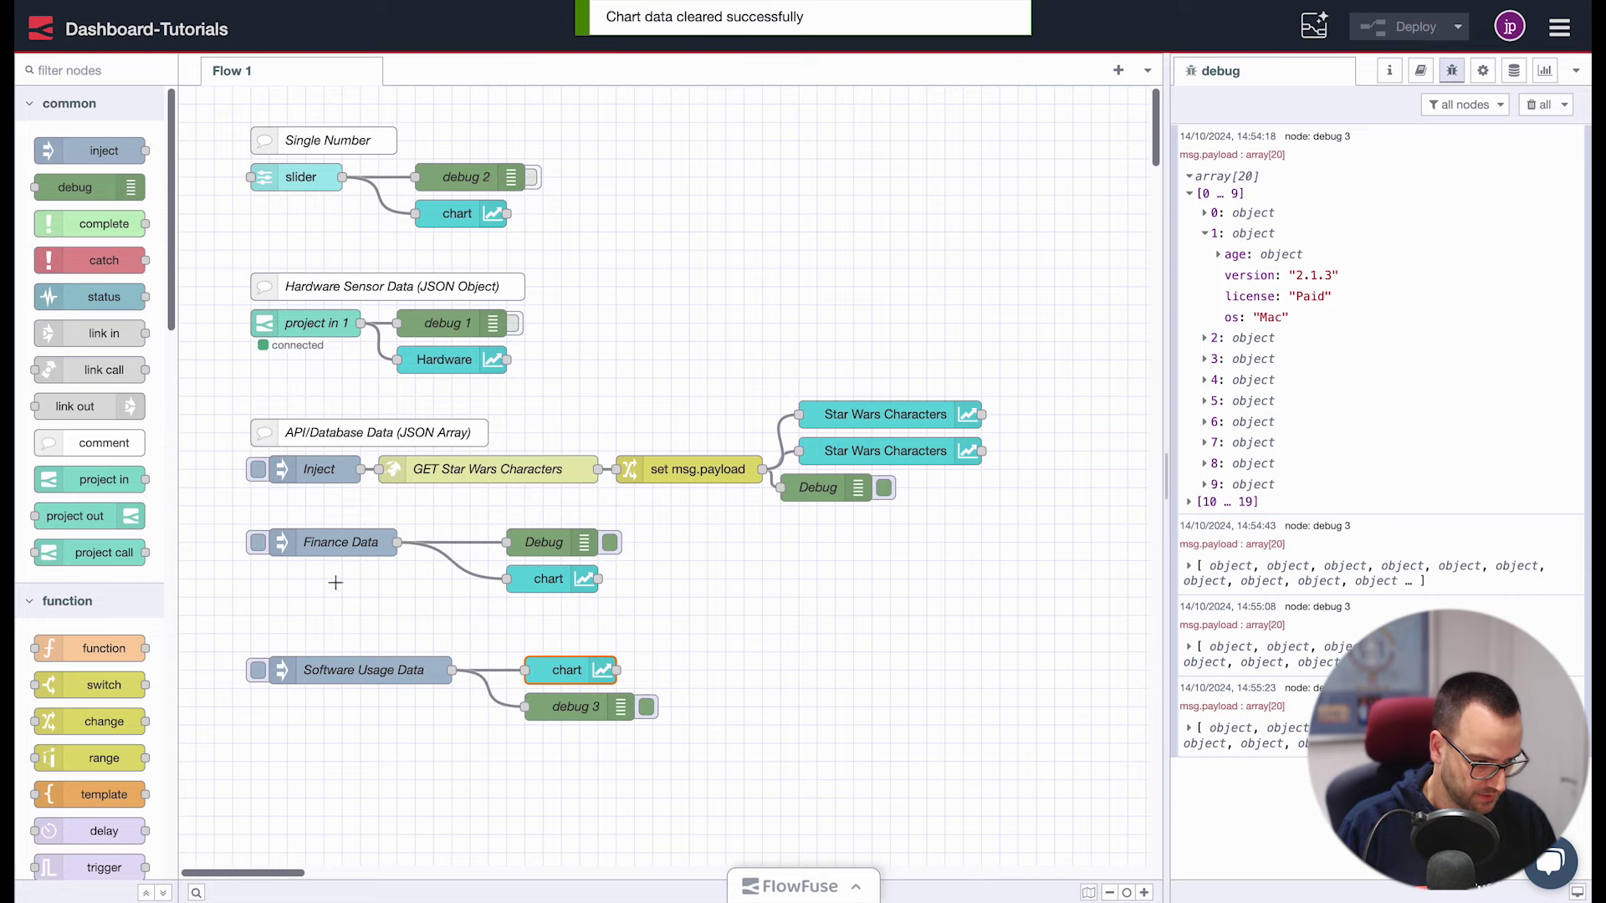
Inject the software usage data into the cleared chart, recheck the stacked histogram, and collapse the first record range in the debug output
{"action": "left_click", "coordinate": [257, 670]}
{"action": "key", "text": "alt+Tab"}
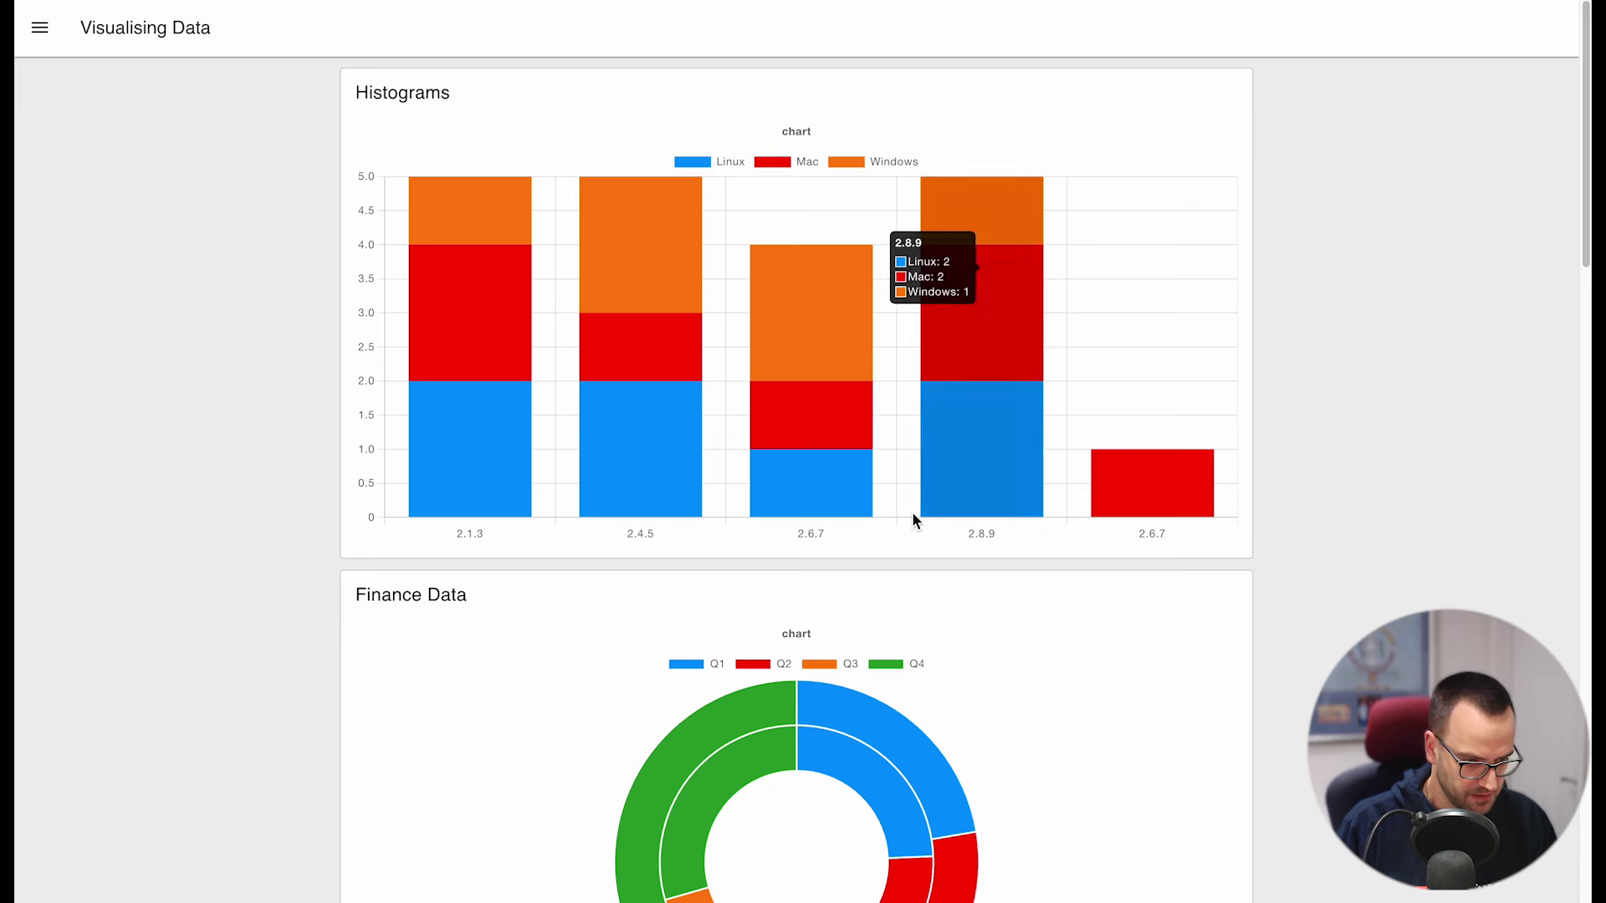
{"action": "mouse_move", "coordinate": [842, 456]}
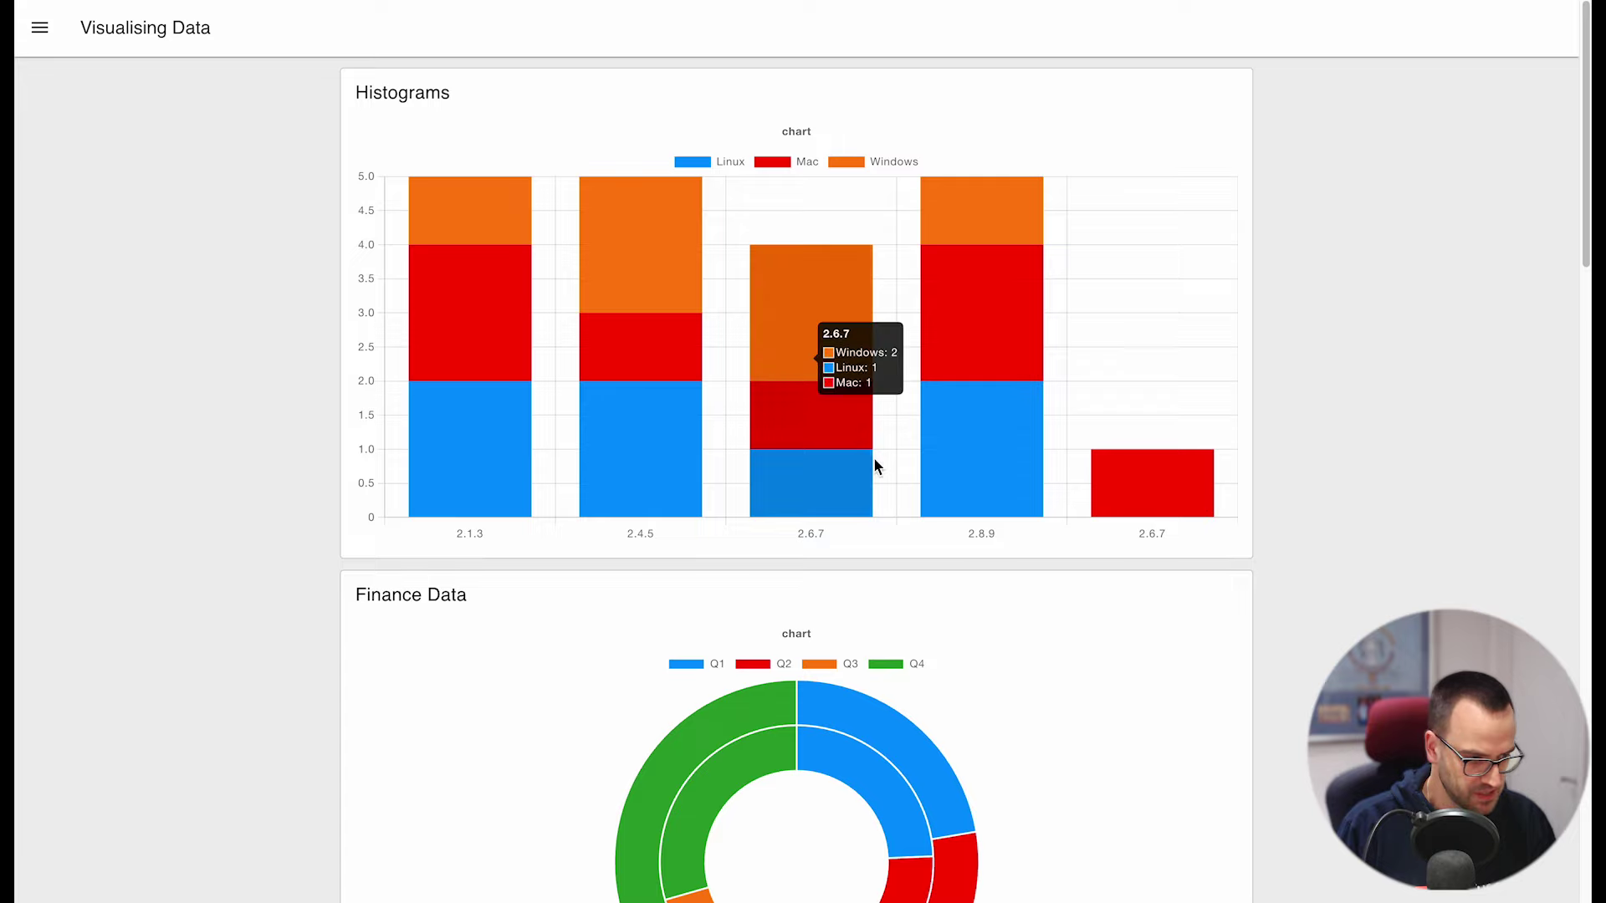
{"action": "key", "text": "alt+Tab"}
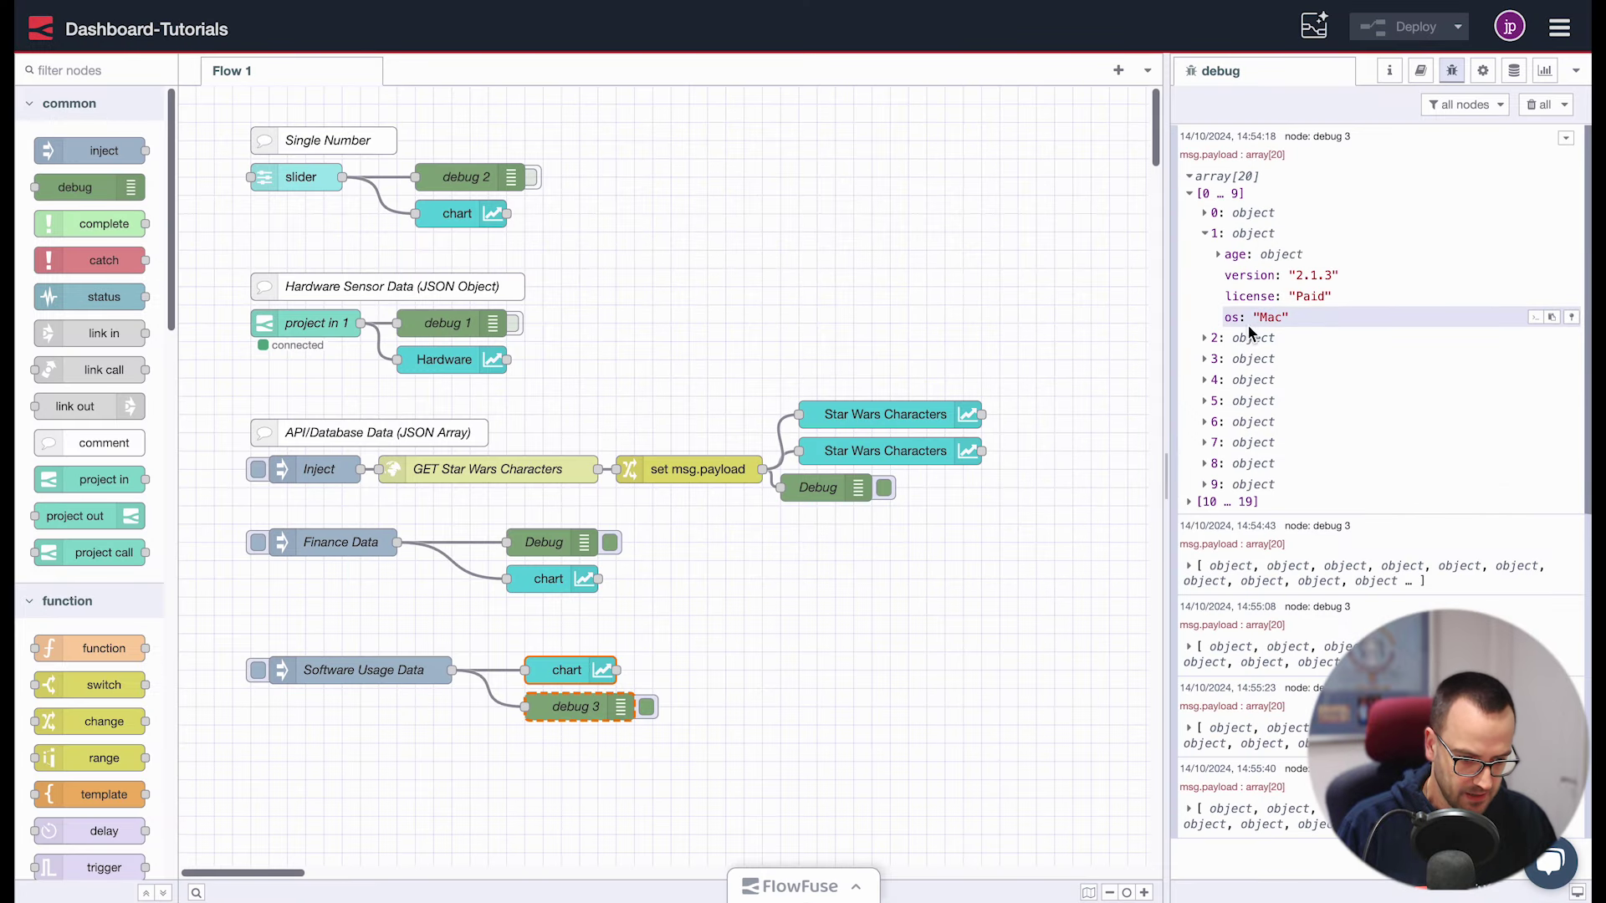
{"action": "left_click", "coordinate": [1204, 194]}
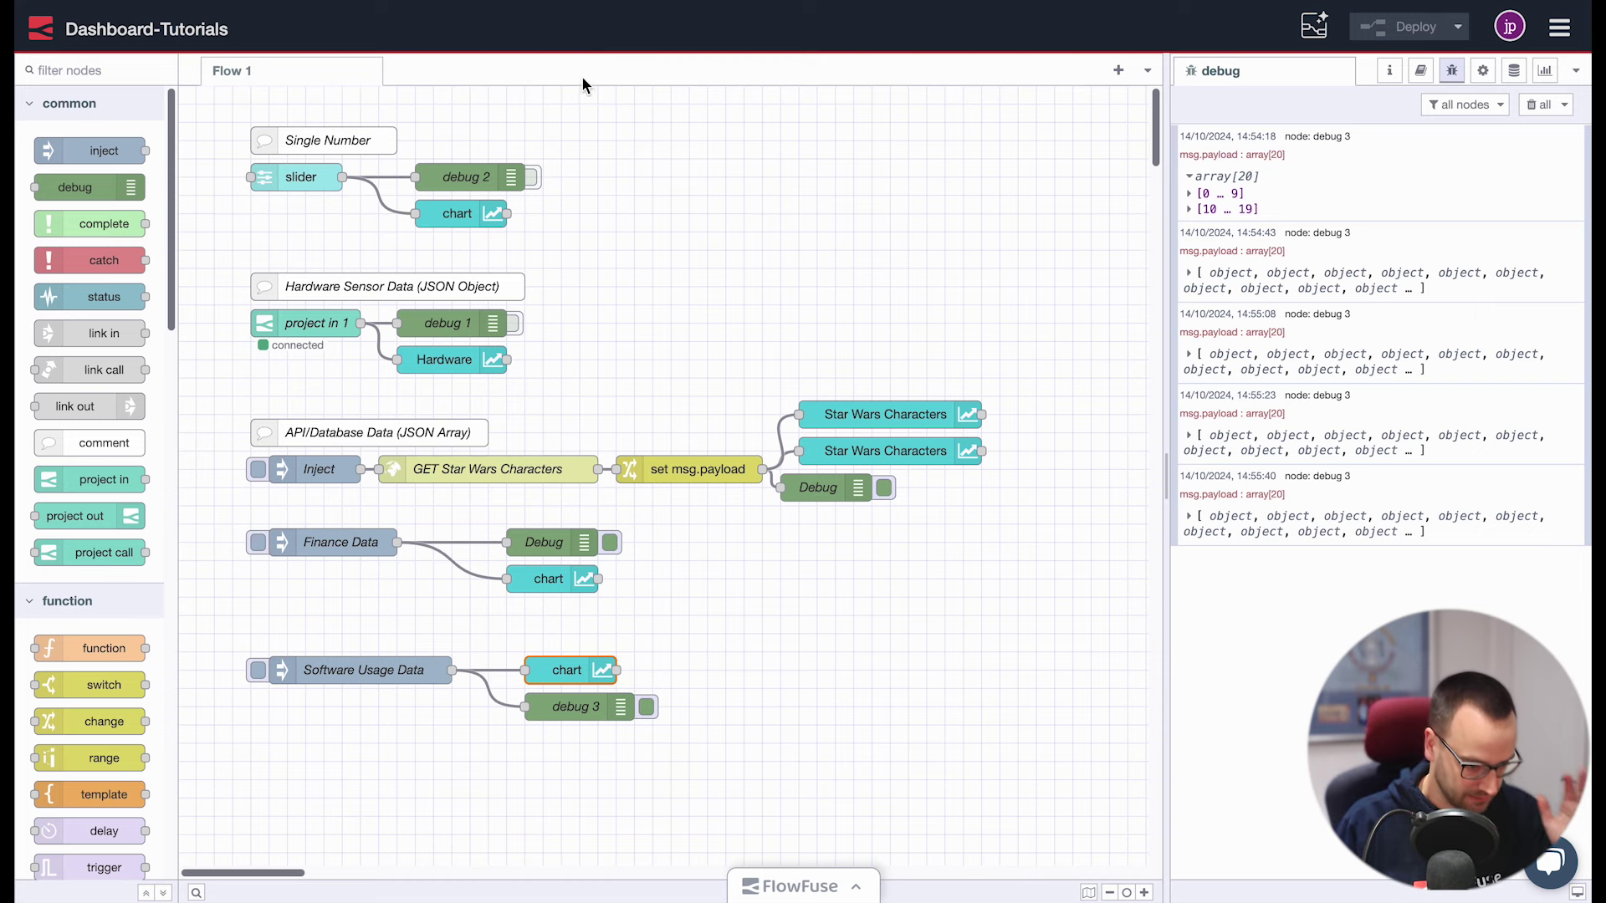
{"action": "key", "text": "alt+Tab"}
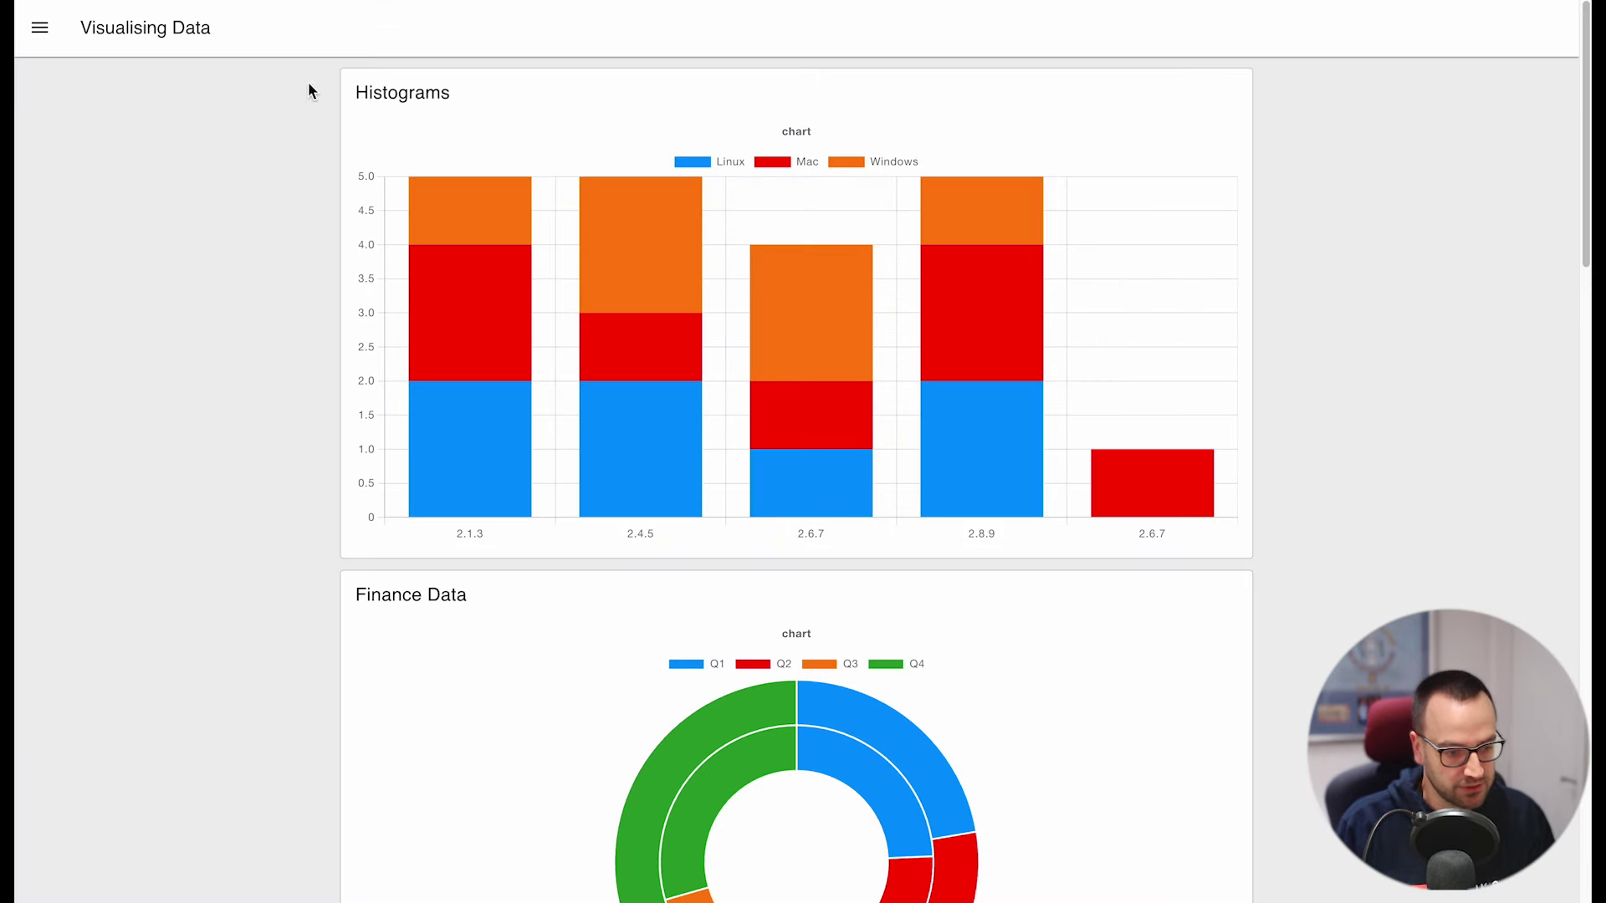
{"action": "key", "text": "alt+Tab"}
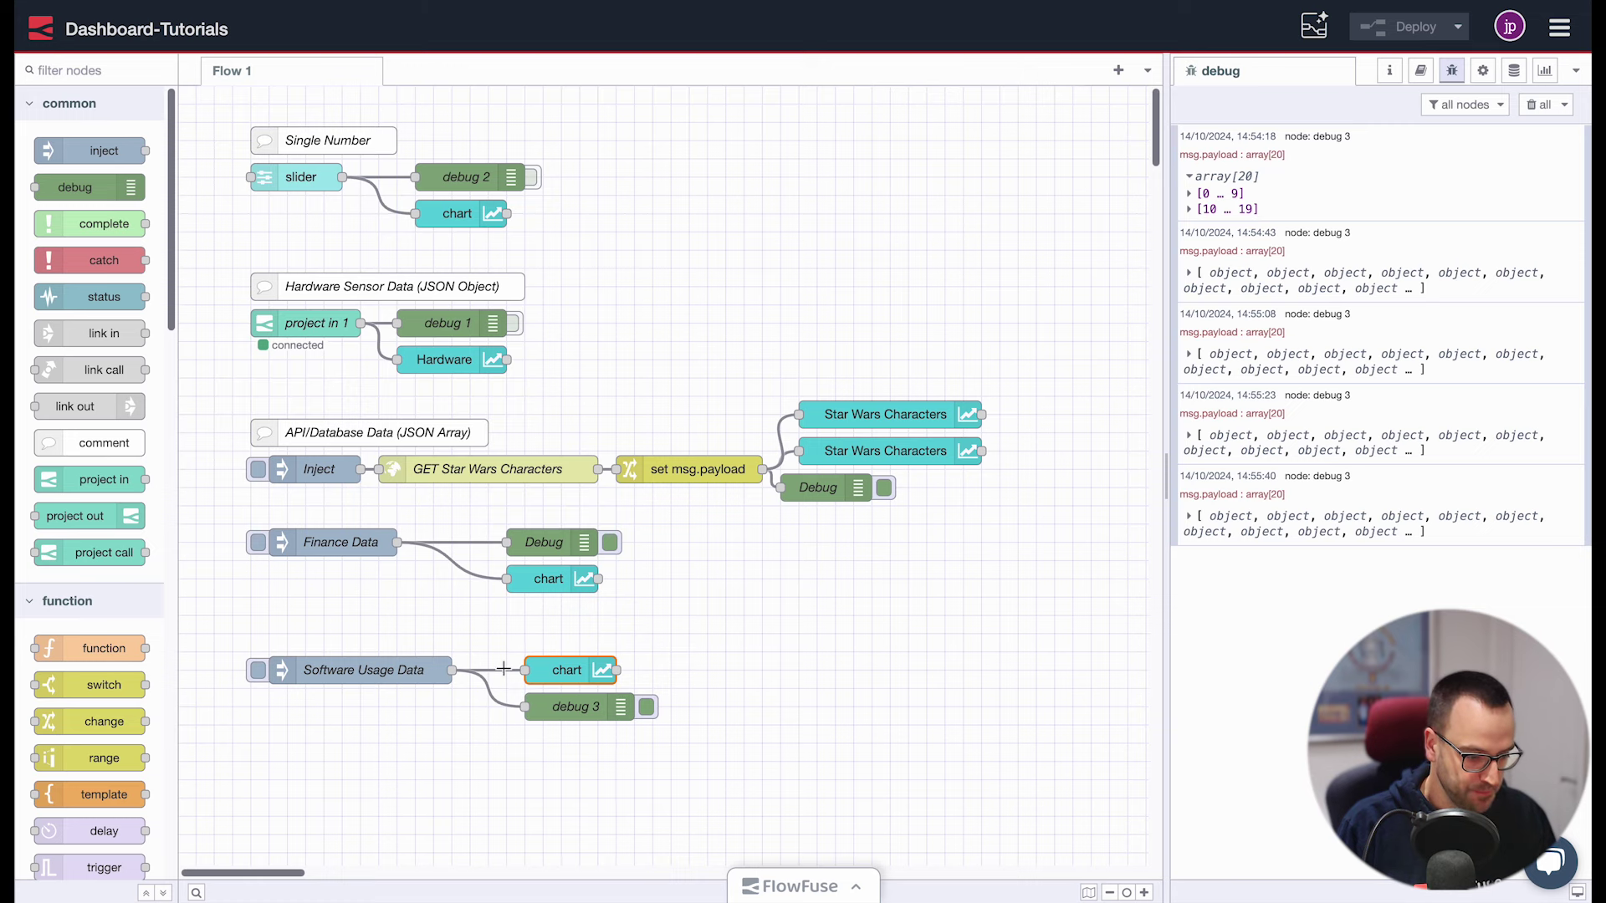
Keep the software usage chart grouped by Stacks and change its X-axis type to Bins
{"action": "double_click", "coordinate": [541, 674]}
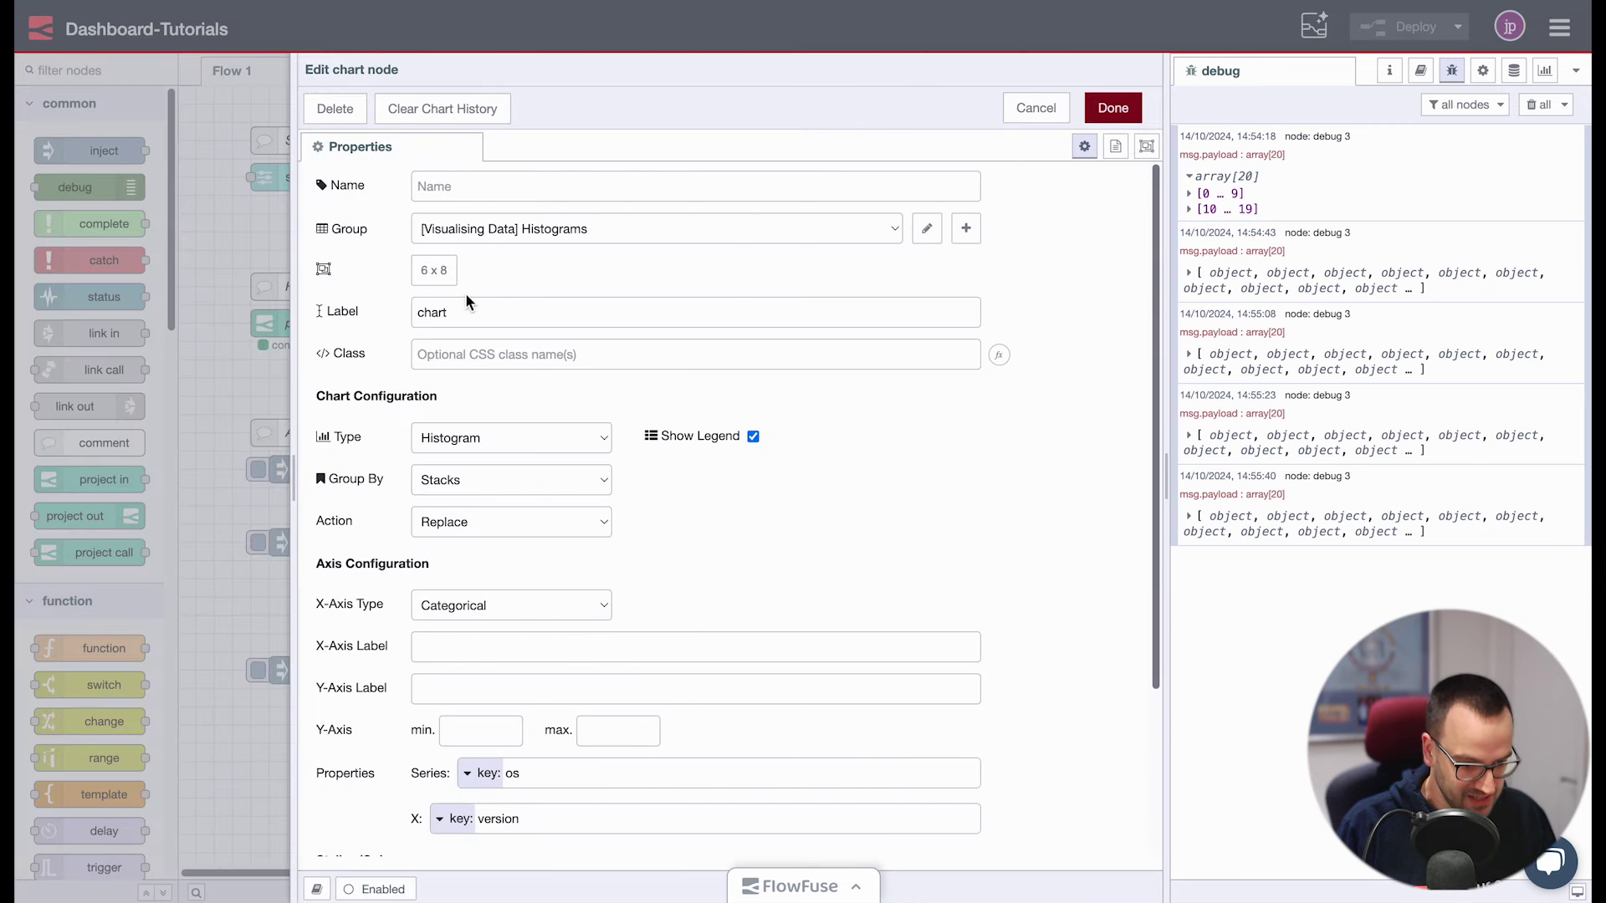
{"action": "left_click", "coordinate": [476, 483]}
{"action": "left_click", "coordinate": [471, 477]}
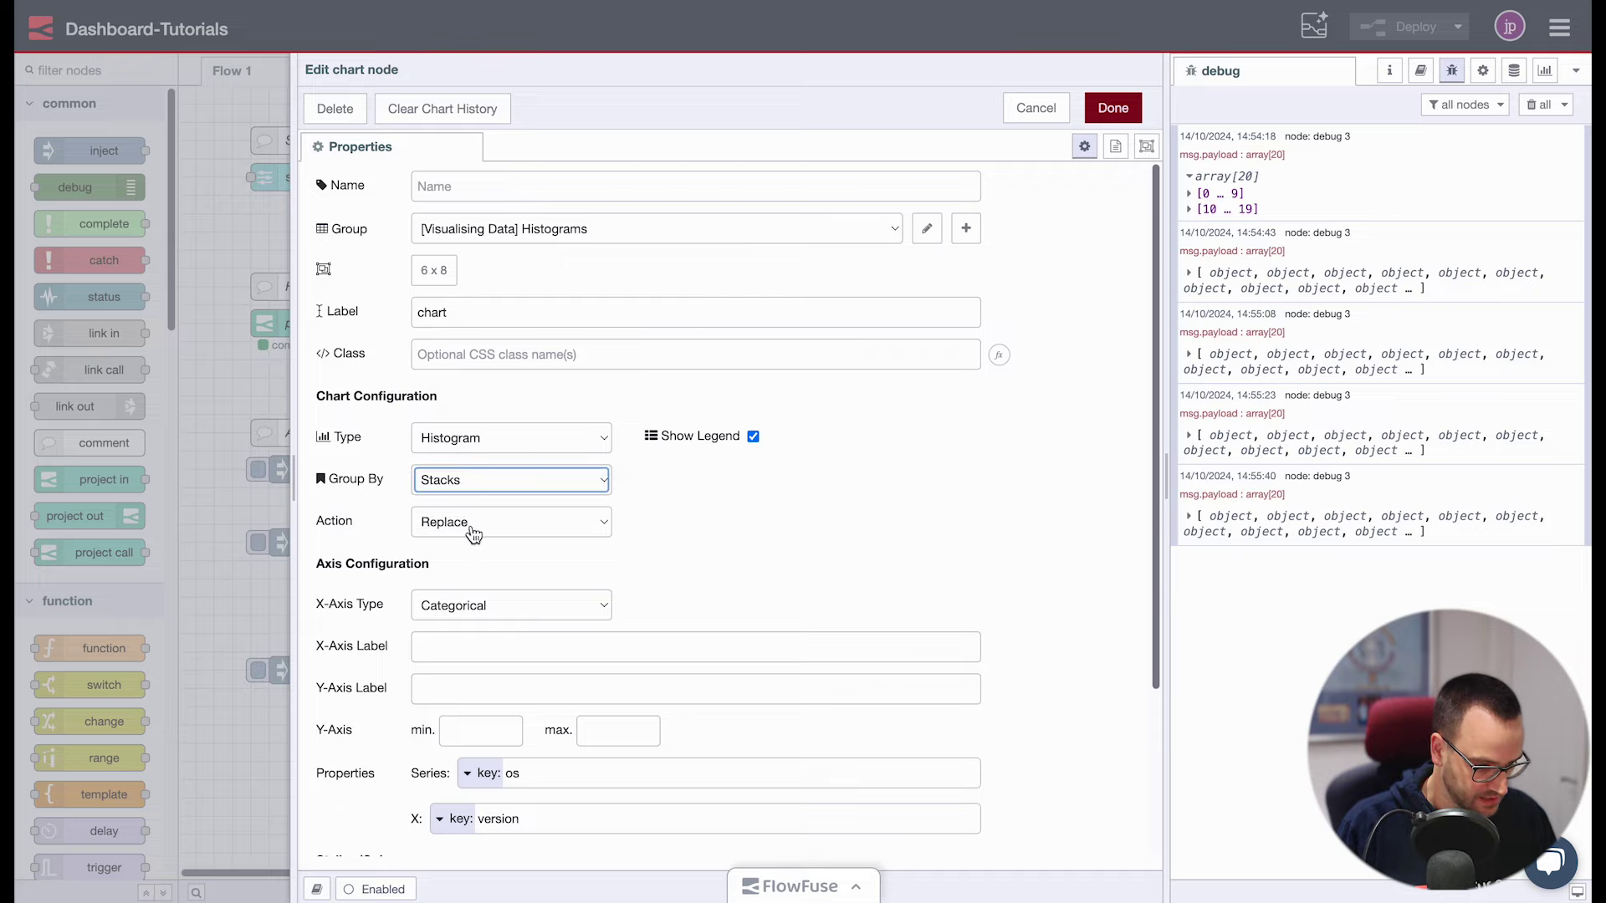
{"action": "left_click", "coordinate": [481, 605]}
{"action": "left_click", "coordinate": [495, 635]}
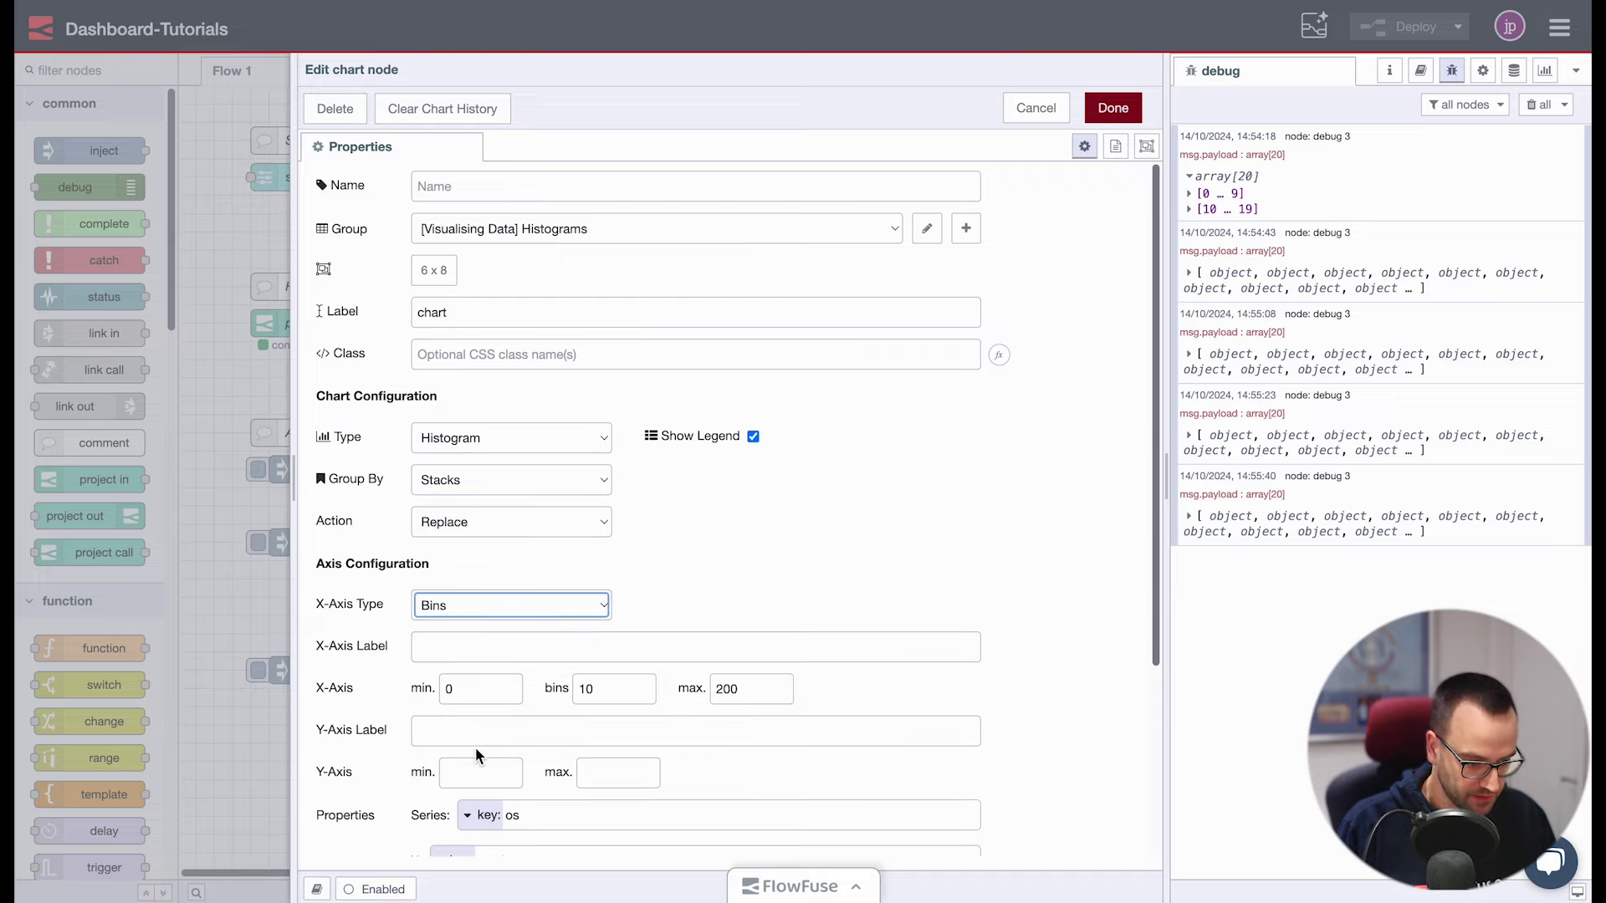
{"action": "scroll", "coordinate": [560, 675], "scroll_direction": "down", "scroll_amount": 1}
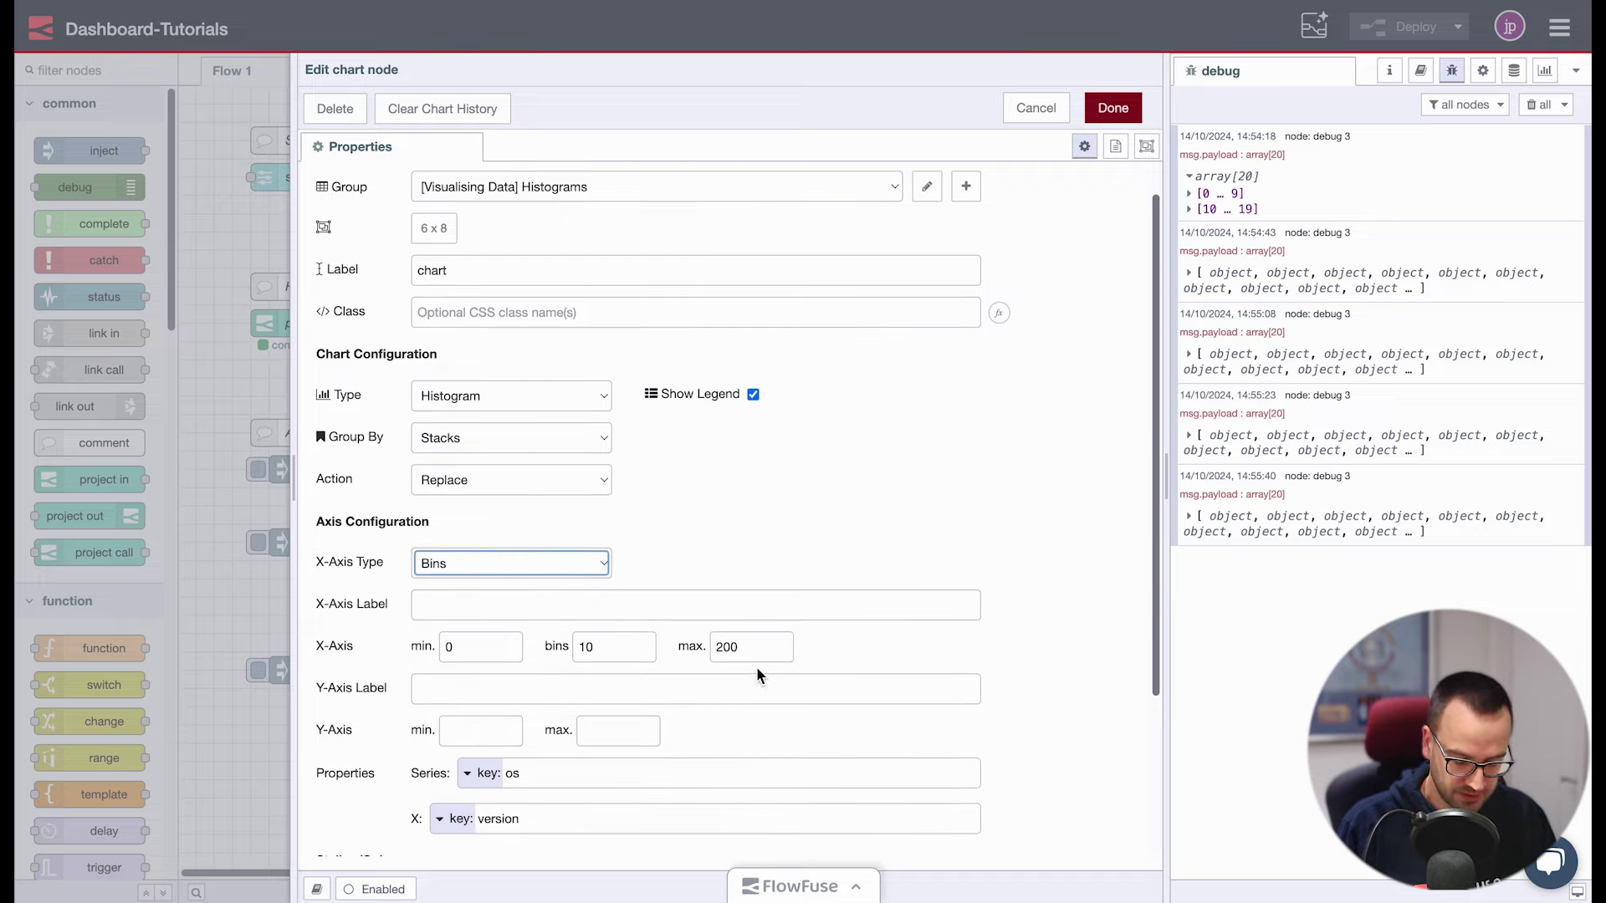
{"action": "scroll", "coordinate": [962, 610], "scroll_direction": "down", "scroll_amount": 5}
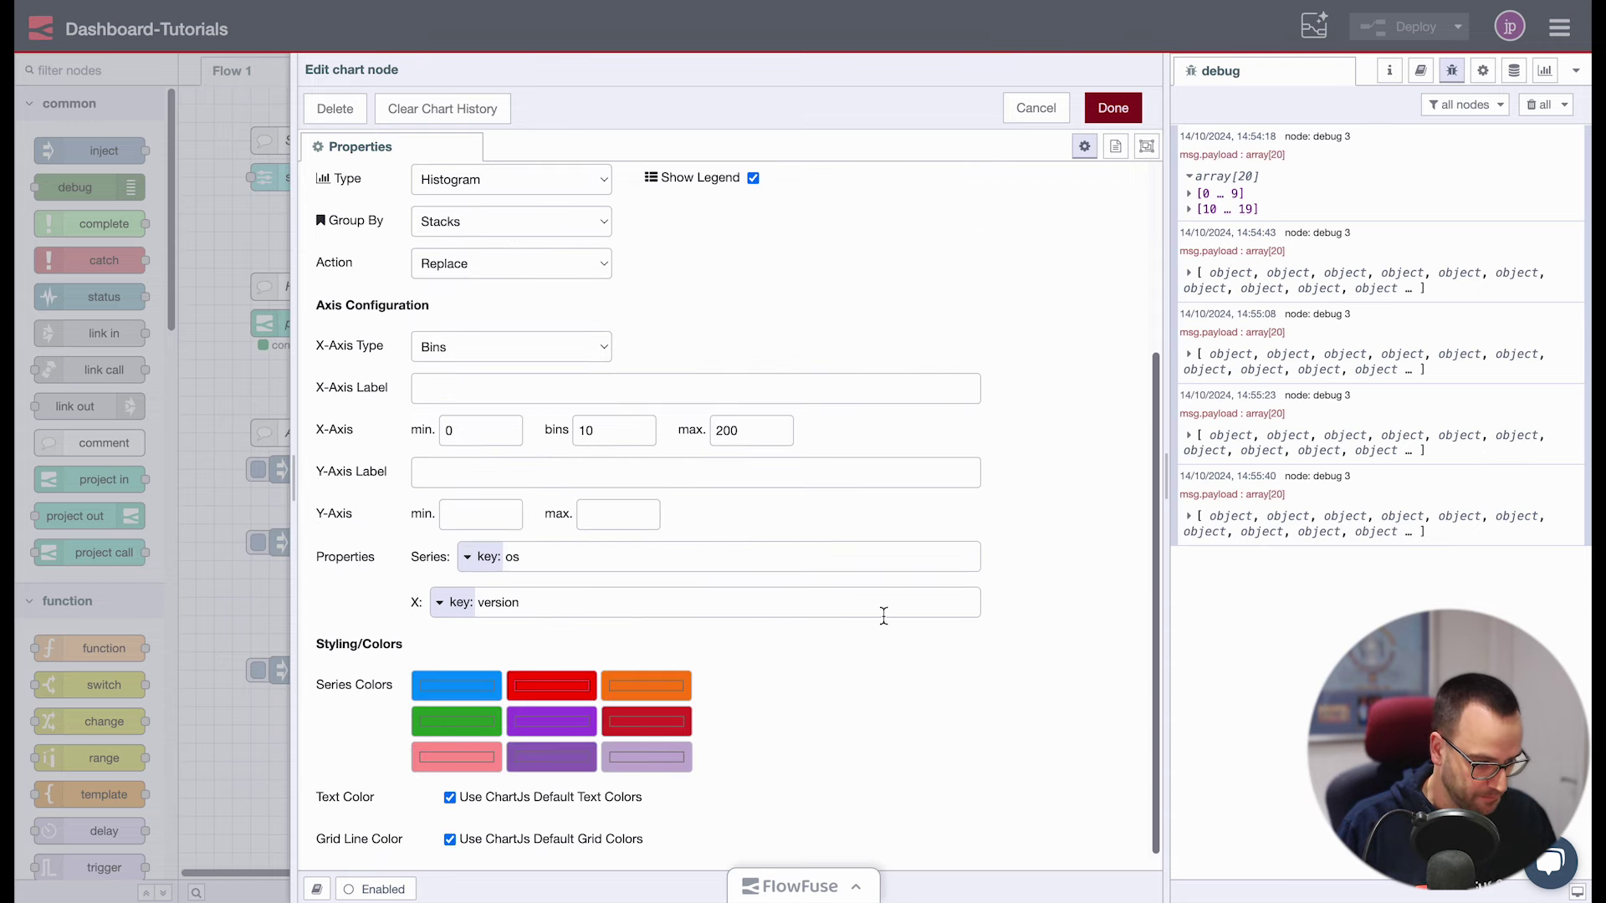
Expand record 0's age field in the debug output and set the chart's X property to the key age.days
{"action": "left_click_drag", "start_coordinate": [530, 600], "coordinate": [427, 604]}
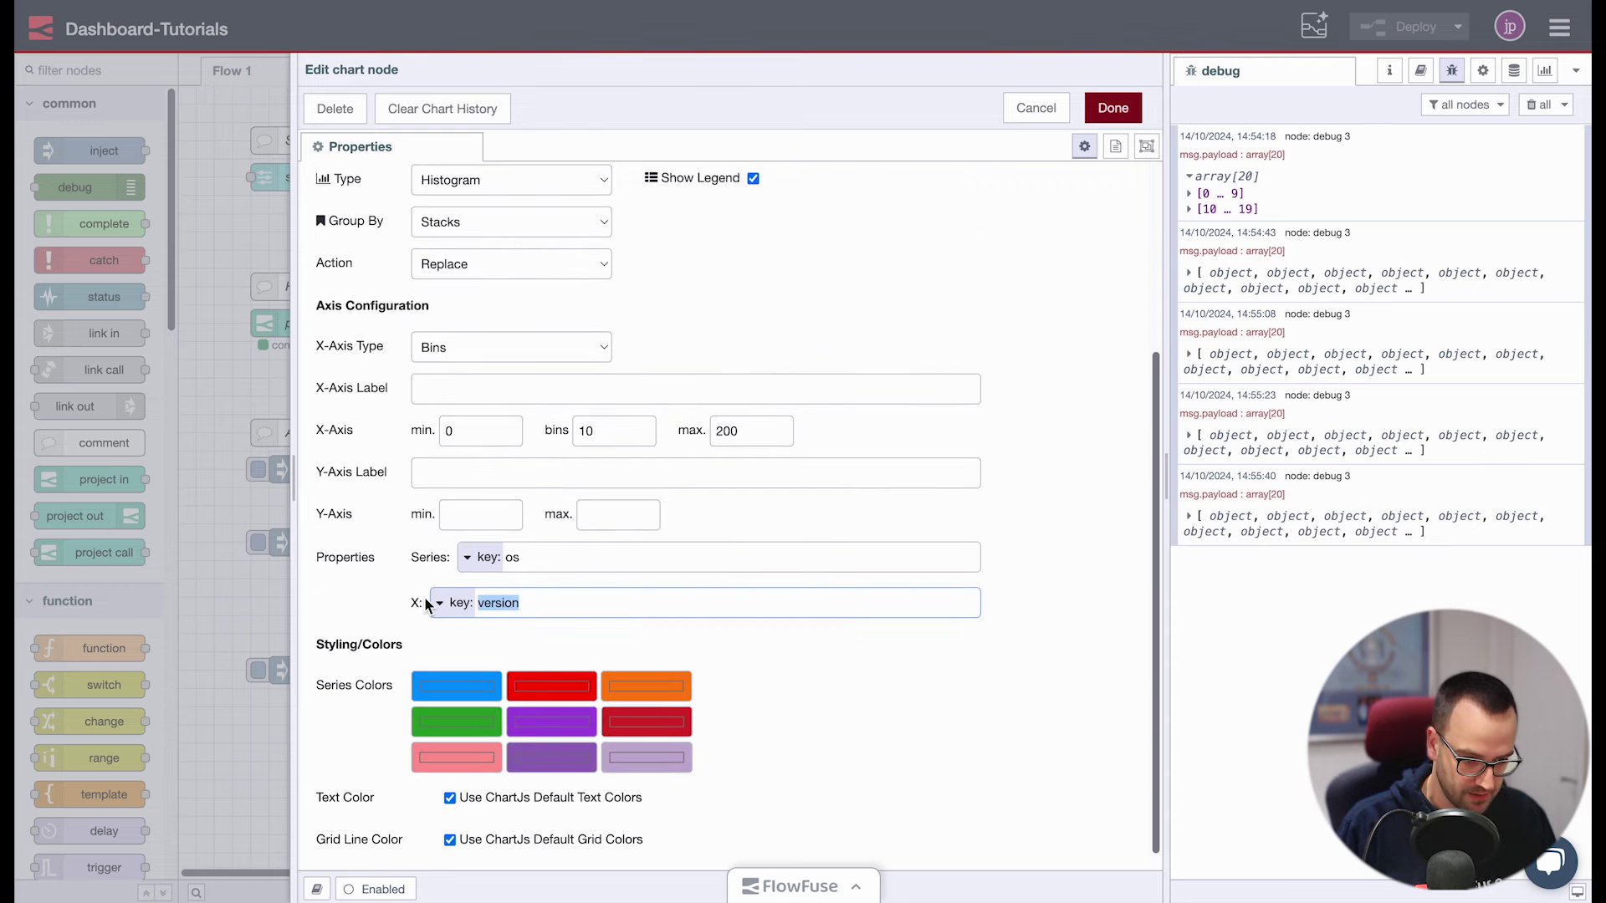
{"action": "left_click", "coordinate": [1251, 354]}
{"action": "left_click", "coordinate": [1238, 371]}
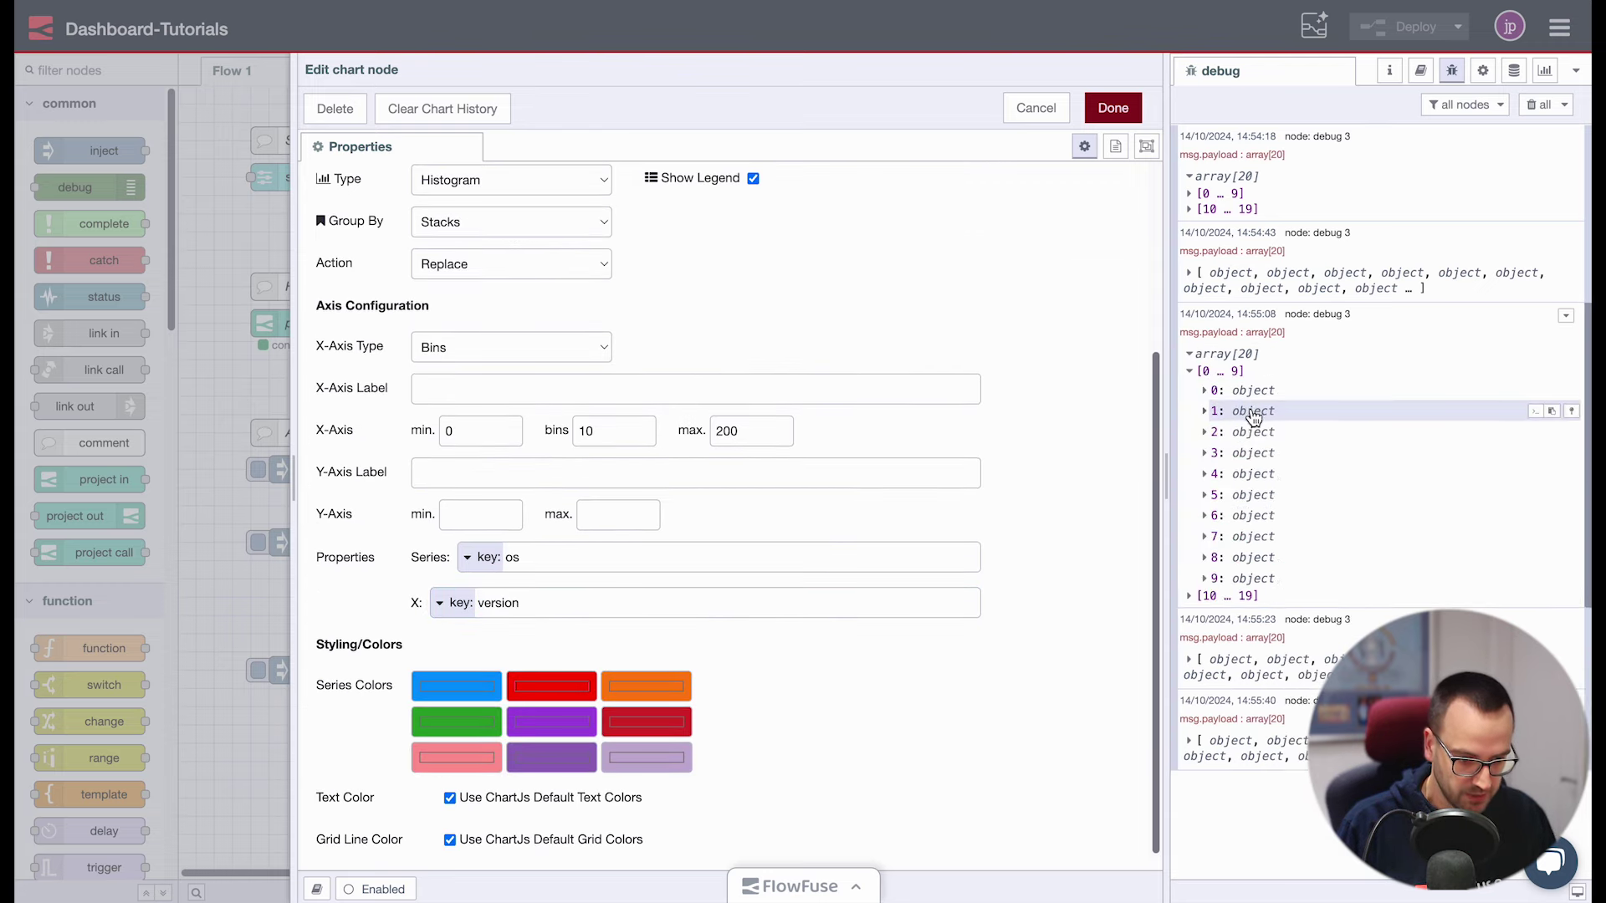
{"action": "left_click", "coordinate": [1236, 391]}
{"action": "left_click", "coordinate": [1246, 411]}
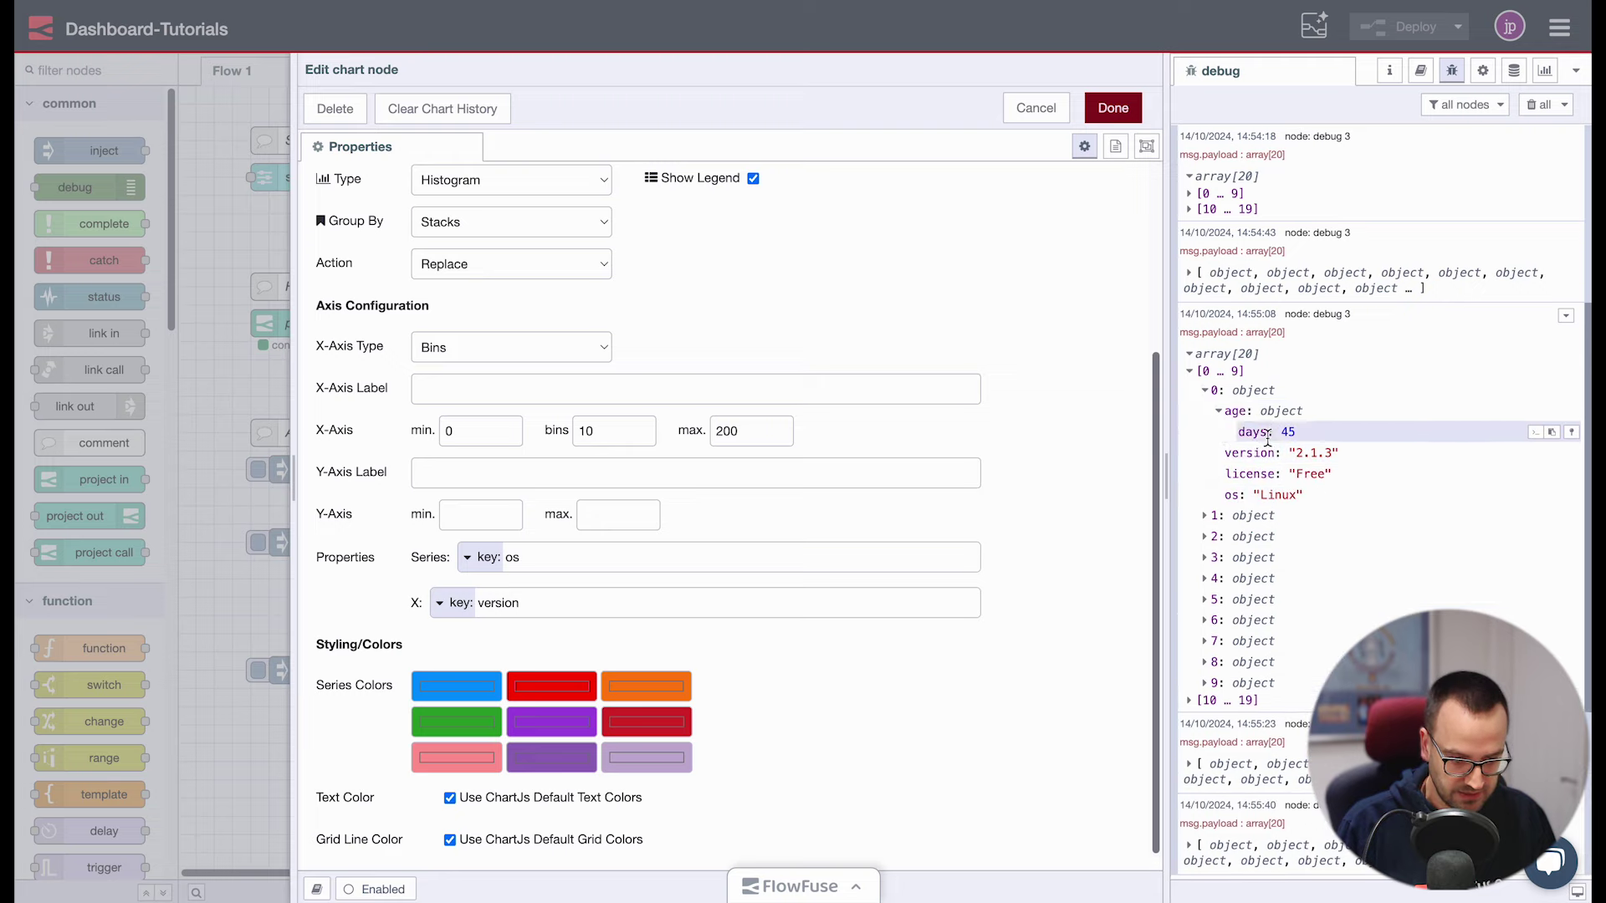
{"action": "left_click_drag", "start_coordinate": [527, 604], "coordinate": [405, 609]}
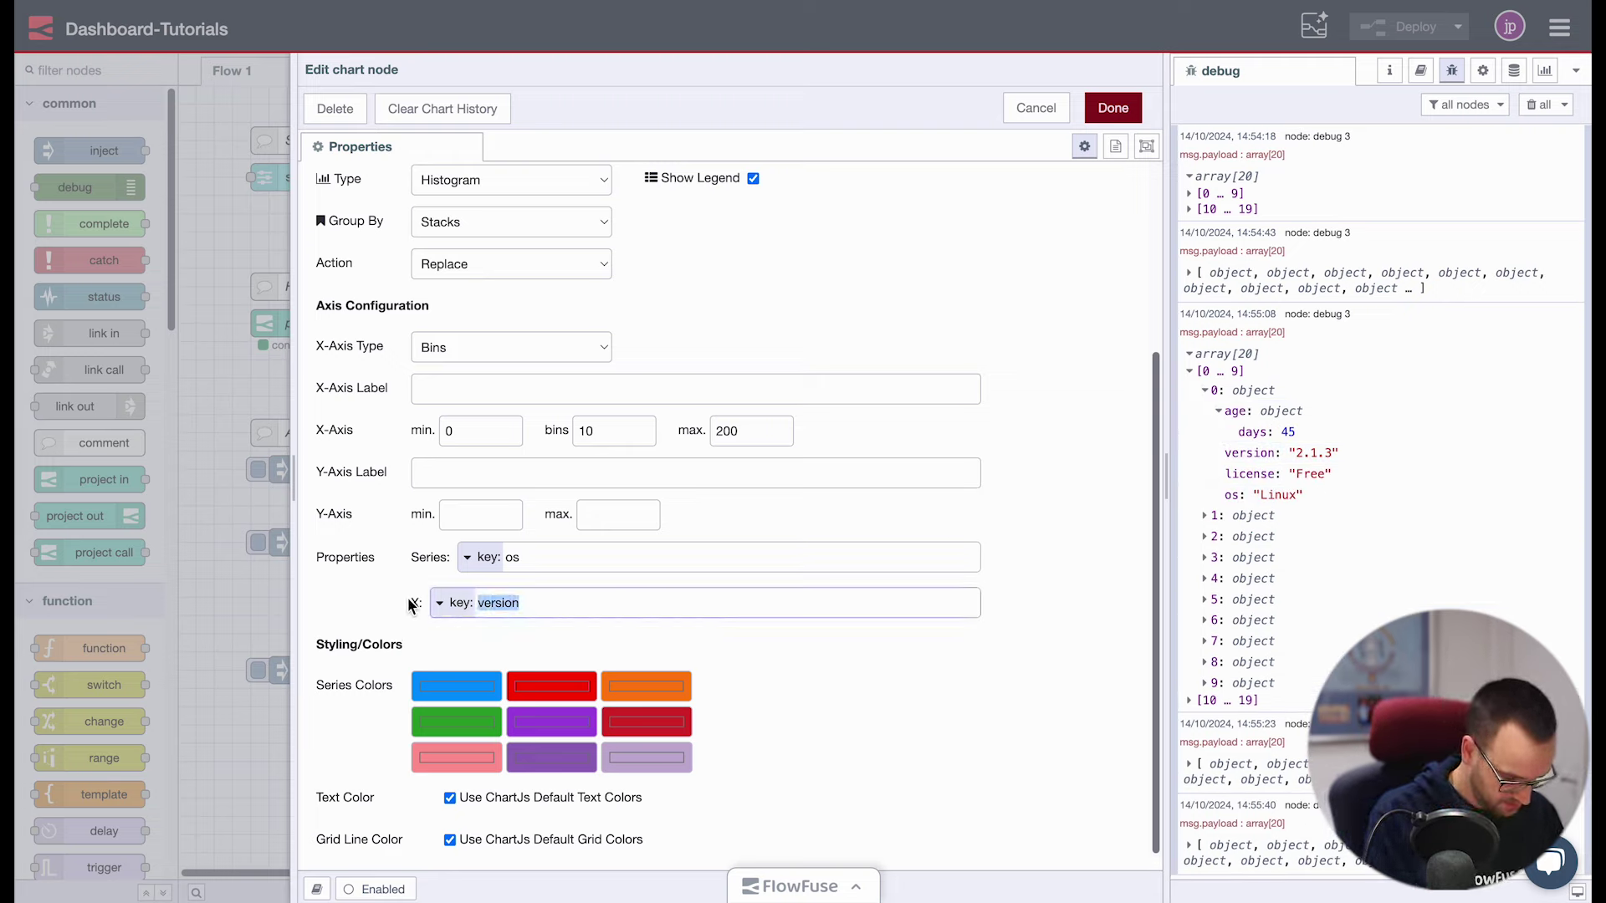
{"action": "type", "text": "age.dfays"}
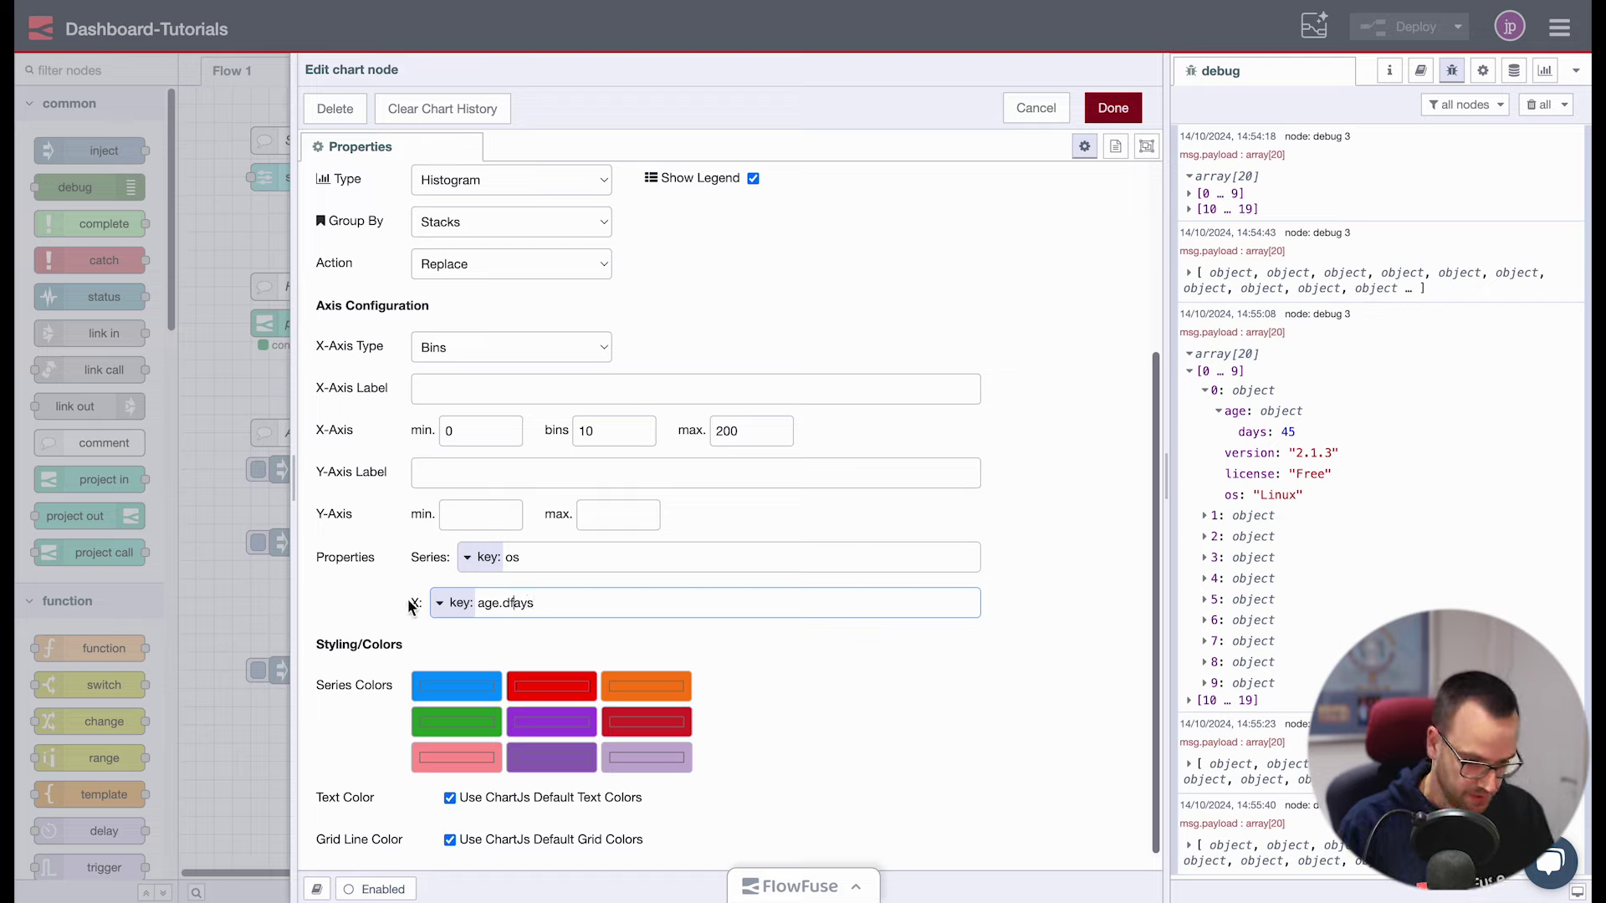
{"action": "key", "text": "BackSpace"}
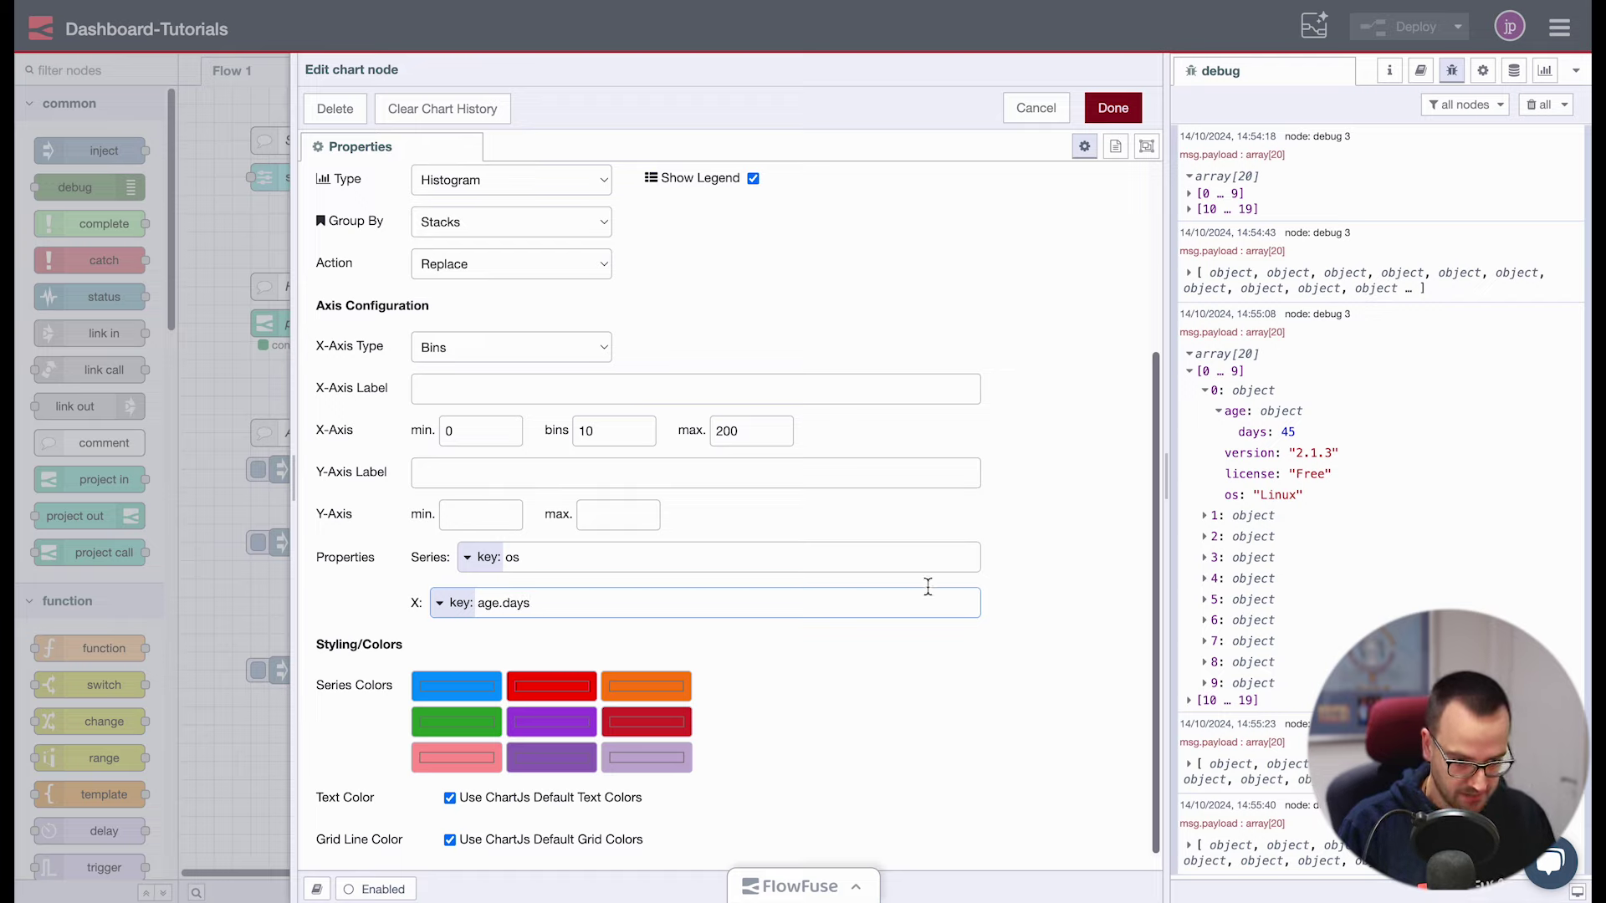
Set the software usage chart's Series property to the key version and deploy the flow
{"action": "mouse_move", "coordinate": [1272, 429]}
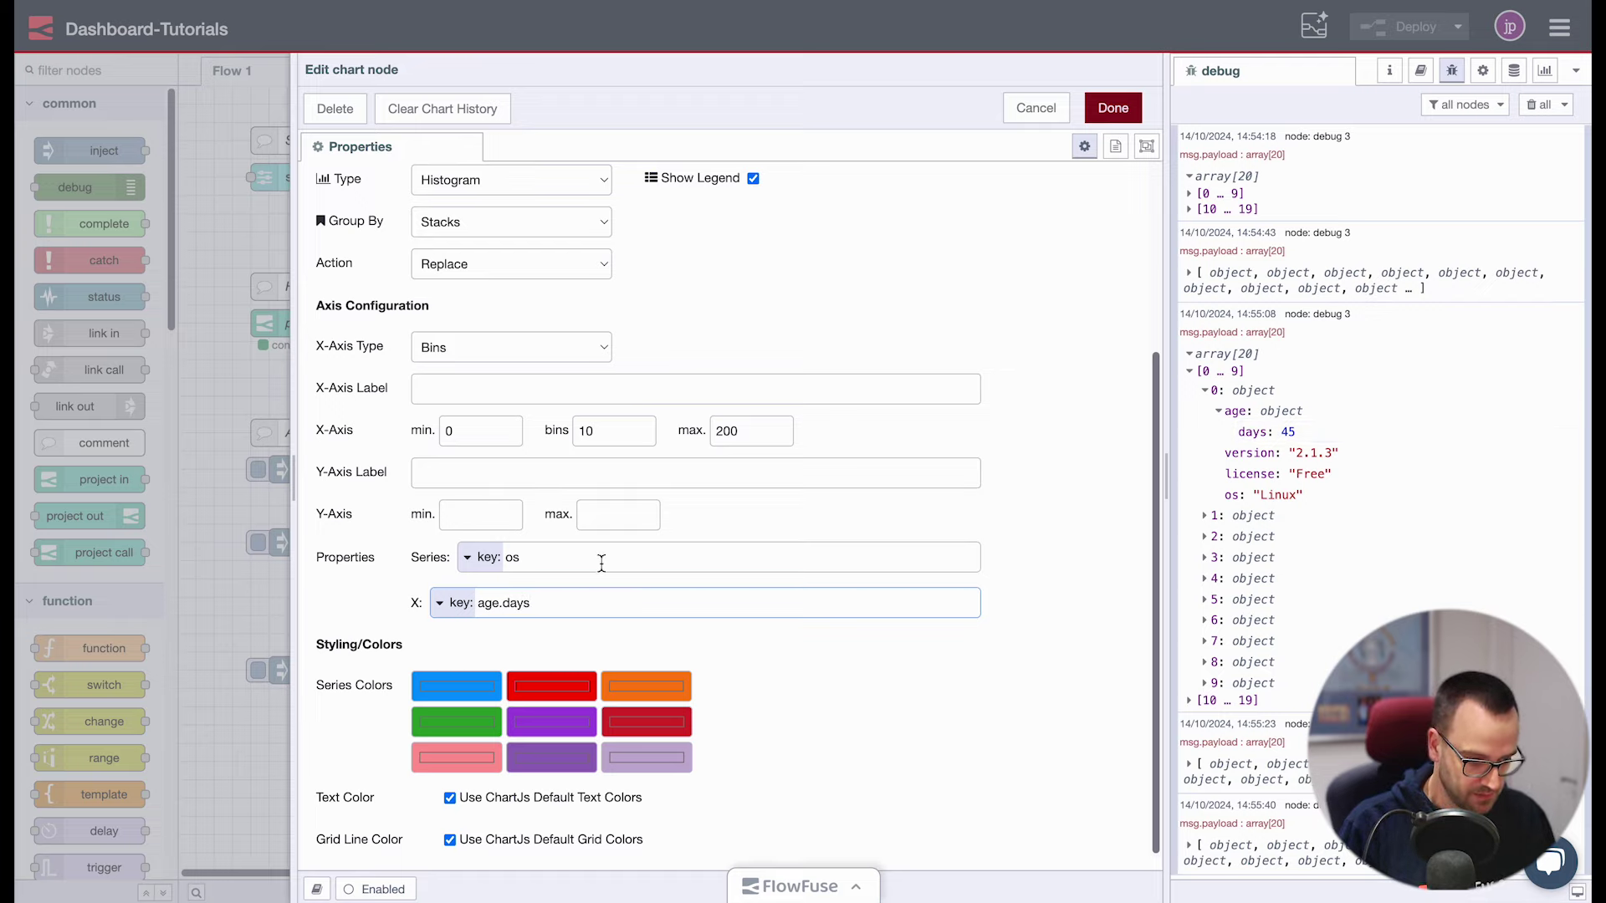
{"action": "left_click", "coordinate": [490, 557]}
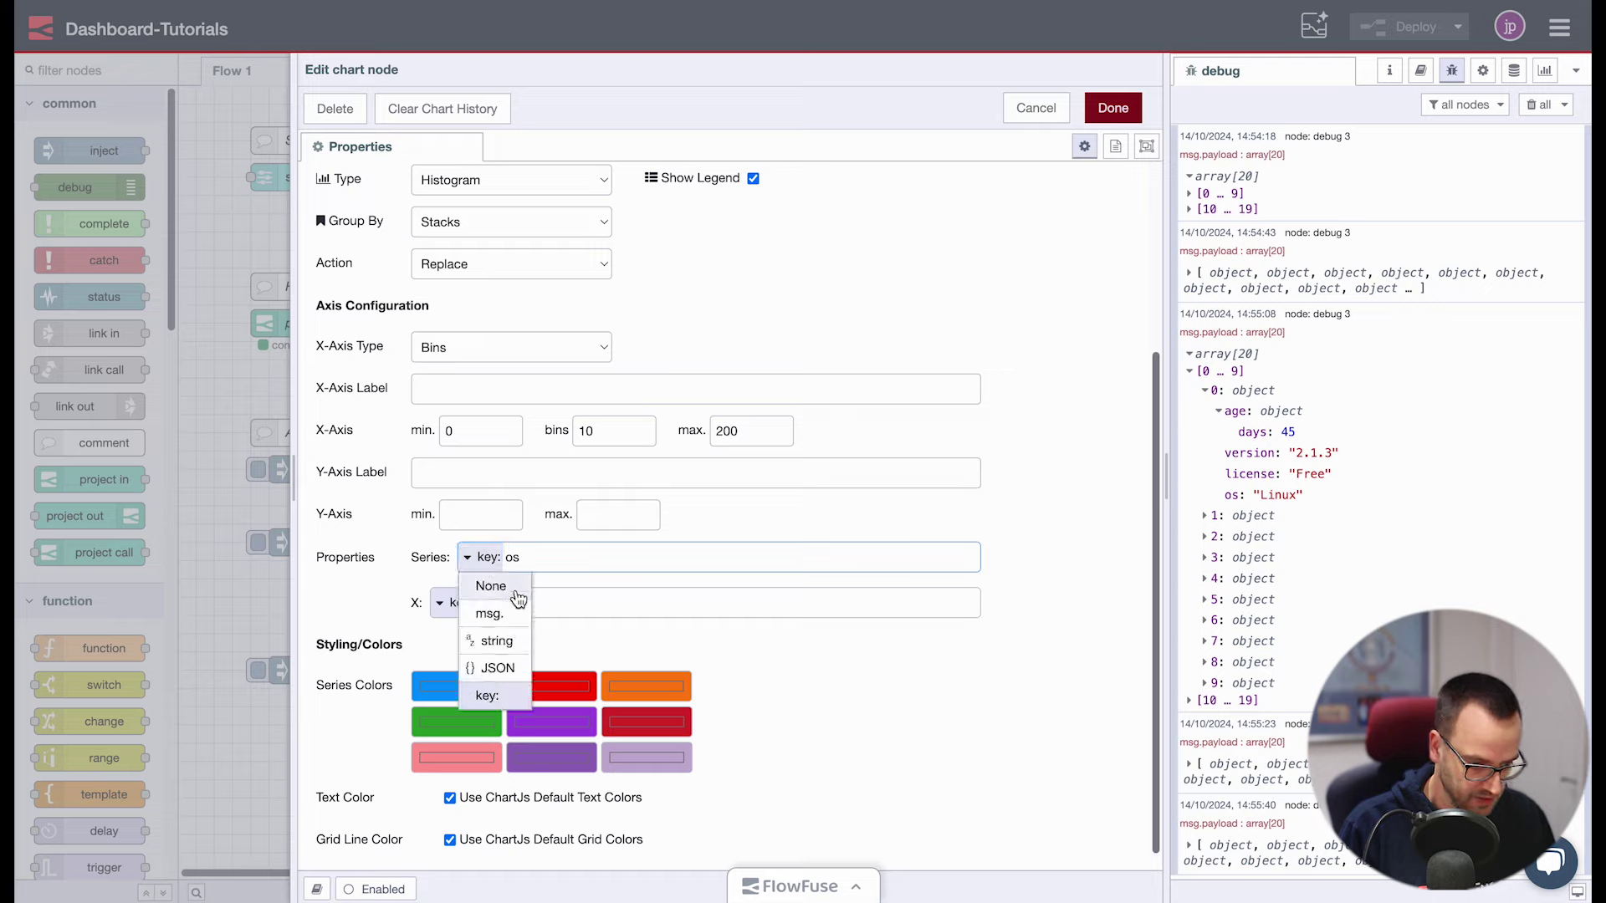
{"action": "left_click", "coordinate": [551, 563]}
{"action": "left_click_drag", "start_coordinate": [550, 562], "coordinate": [462, 559]}
{"action": "type", "text": "version"}
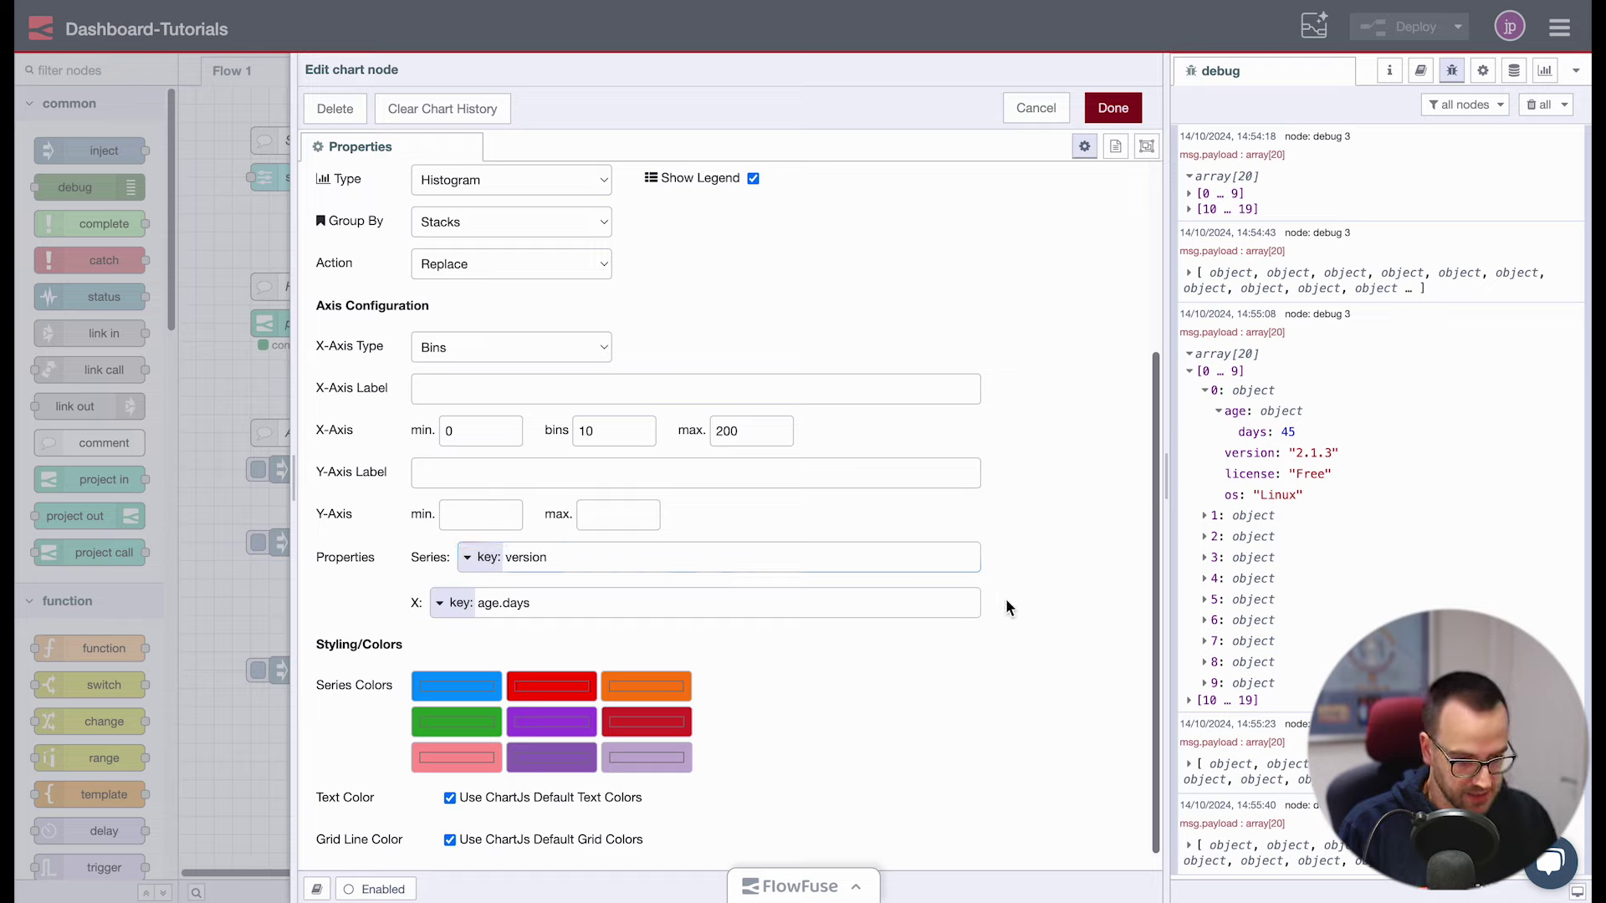
{"action": "left_click", "coordinate": [1113, 107]}
{"action": "key", "text": "ctrl+d"}
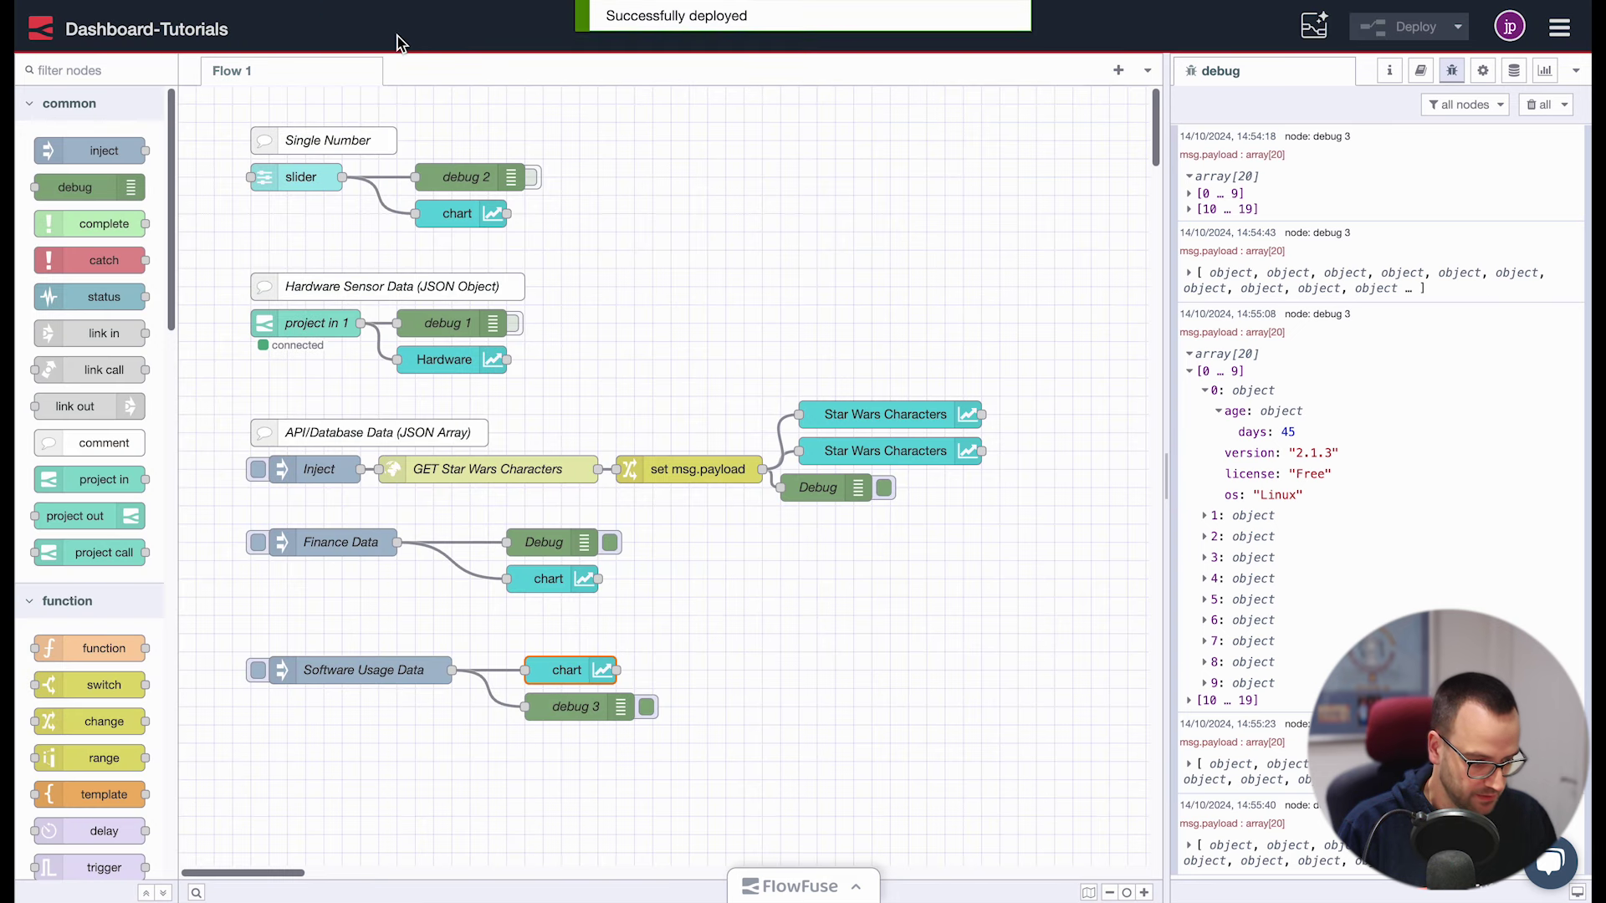
Inject the software usage data, examine the binned histogram on the dashboard, and return to the flow editor
{"action": "left_click", "coordinate": [258, 669]}
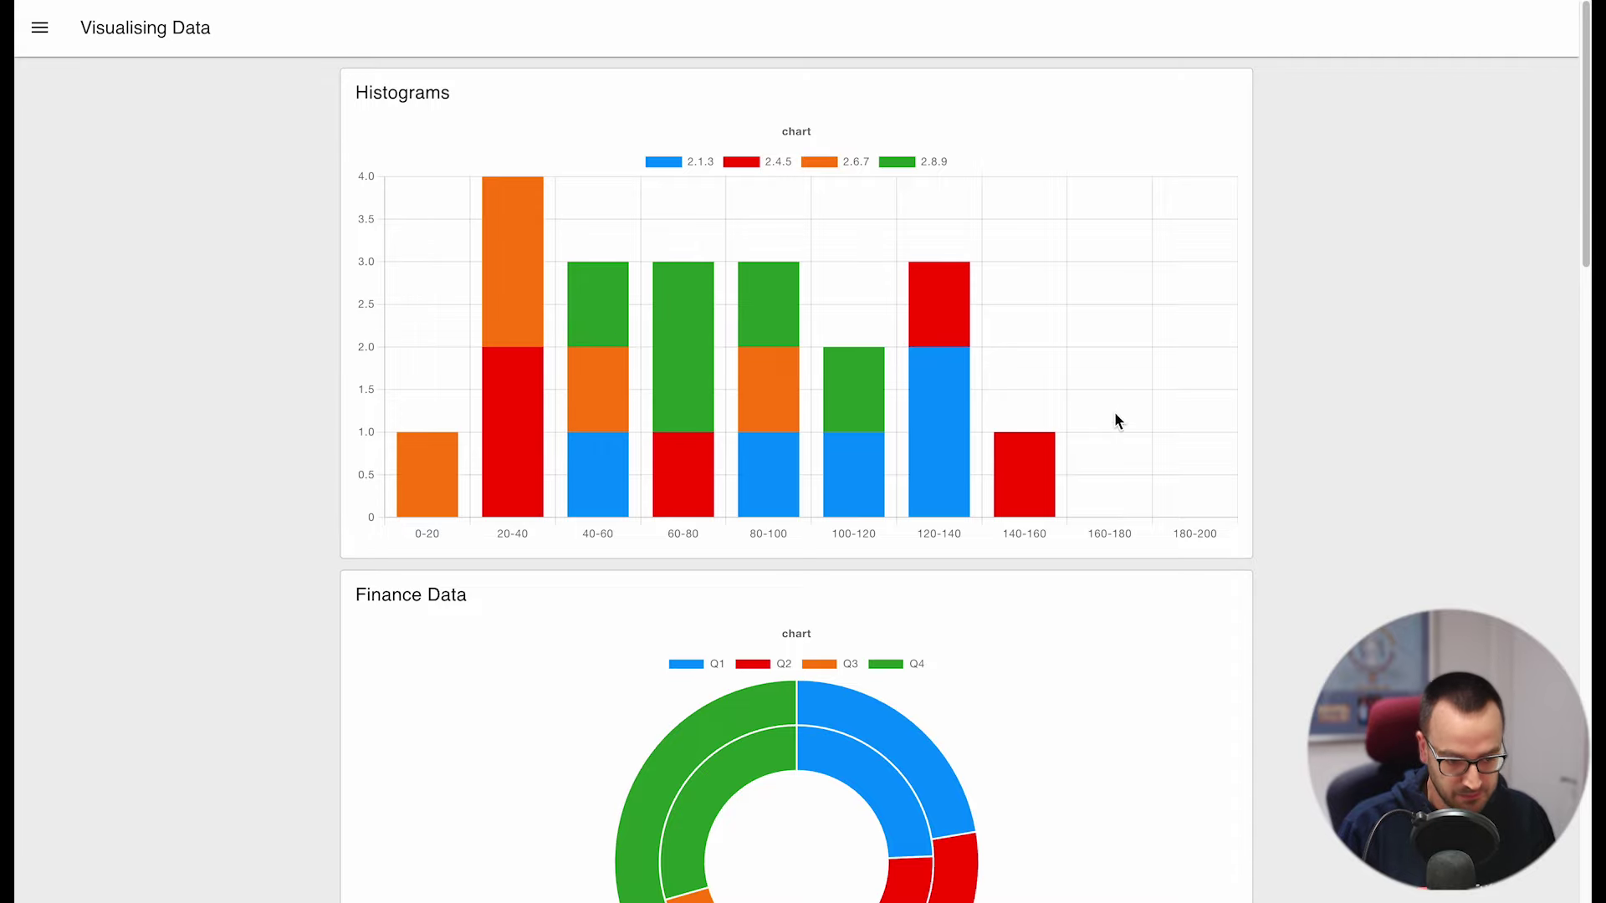
{"action": "mouse_move", "coordinate": [930, 383]}
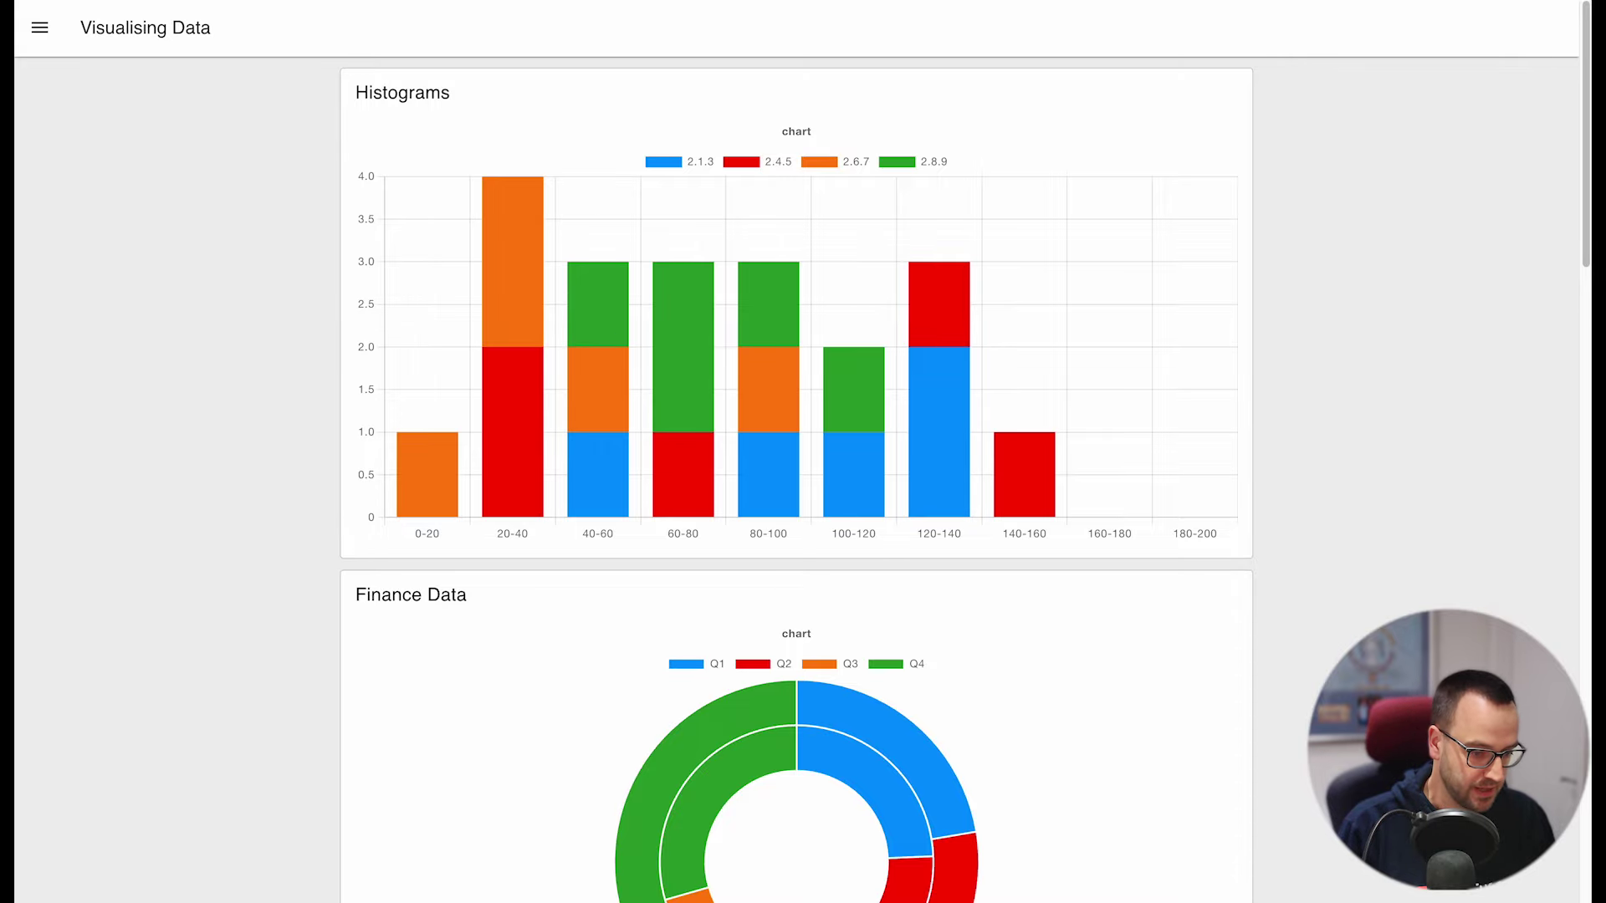
{"action": "key", "text": "alt+Tab"}
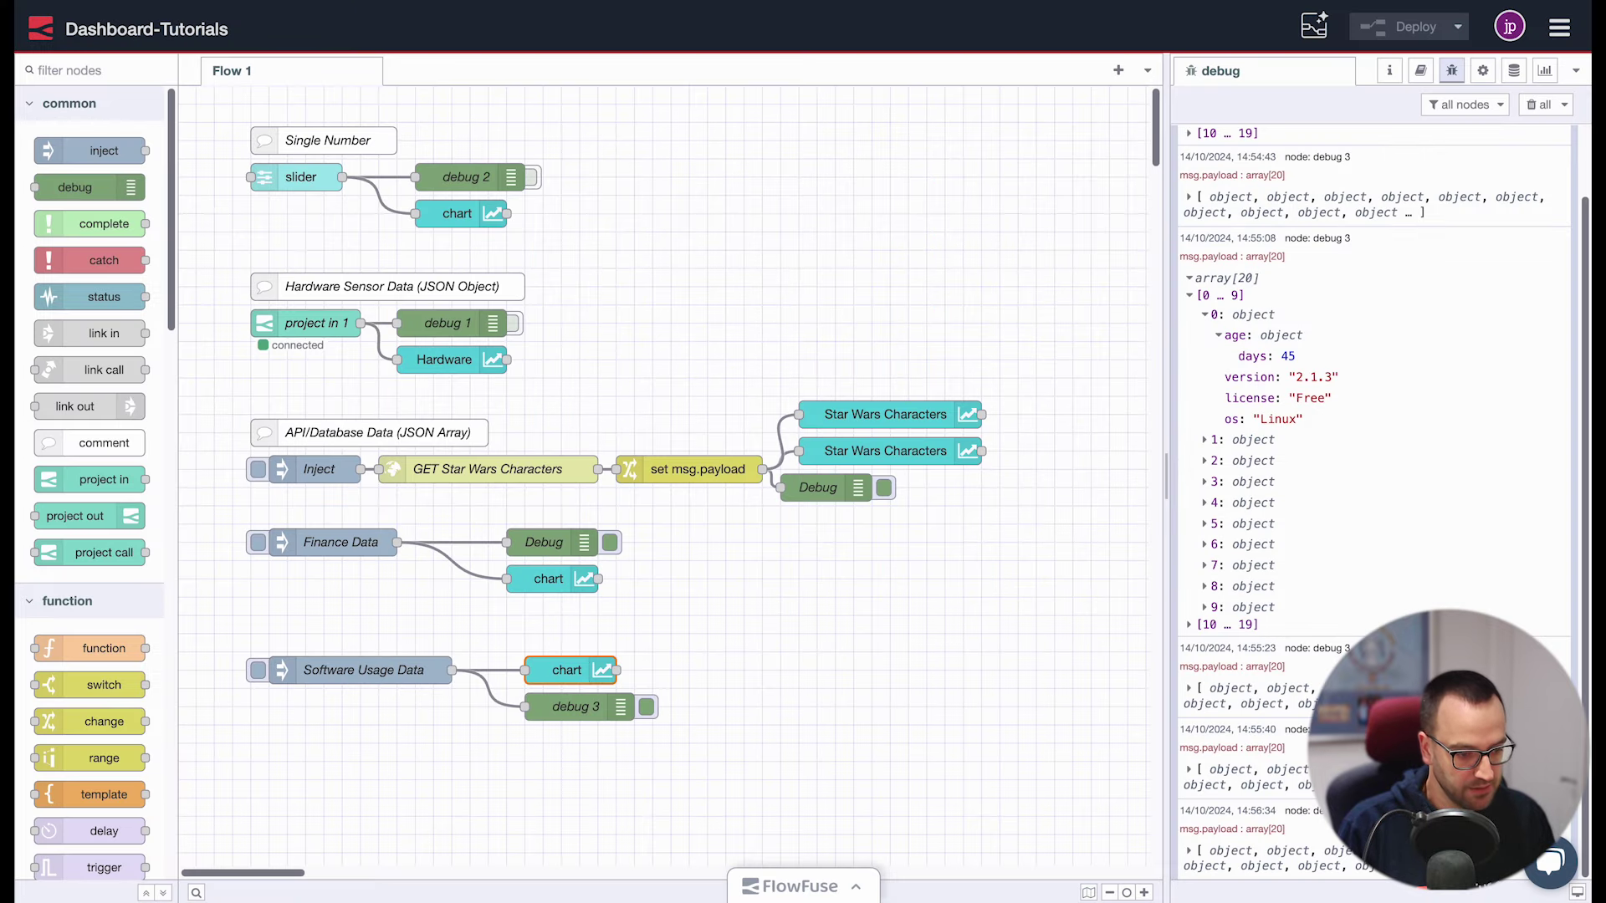
{"action": "key", "text": "alt+Tab"}
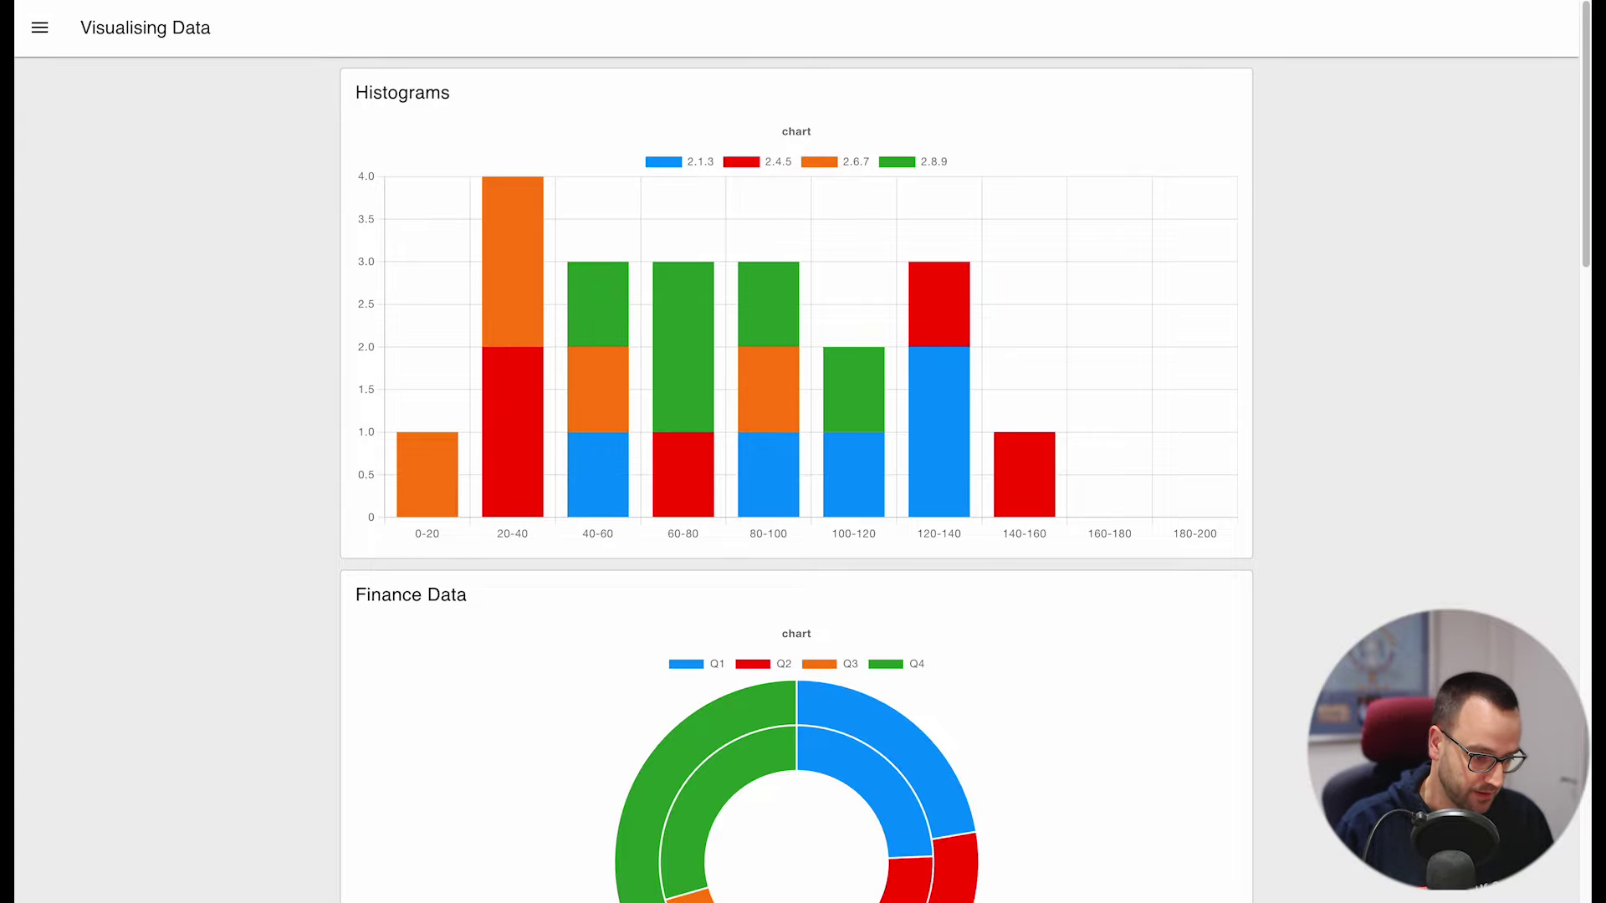
{"action": "key", "text": "ctrl+Tab"}
Copy the API/Database Data (JSON Array) comment and place the copy directly above the Software Usage Data node
{"action": "scroll", "coordinate": [662, 595], "scroll_direction": "down", "scroll_amount": 3}
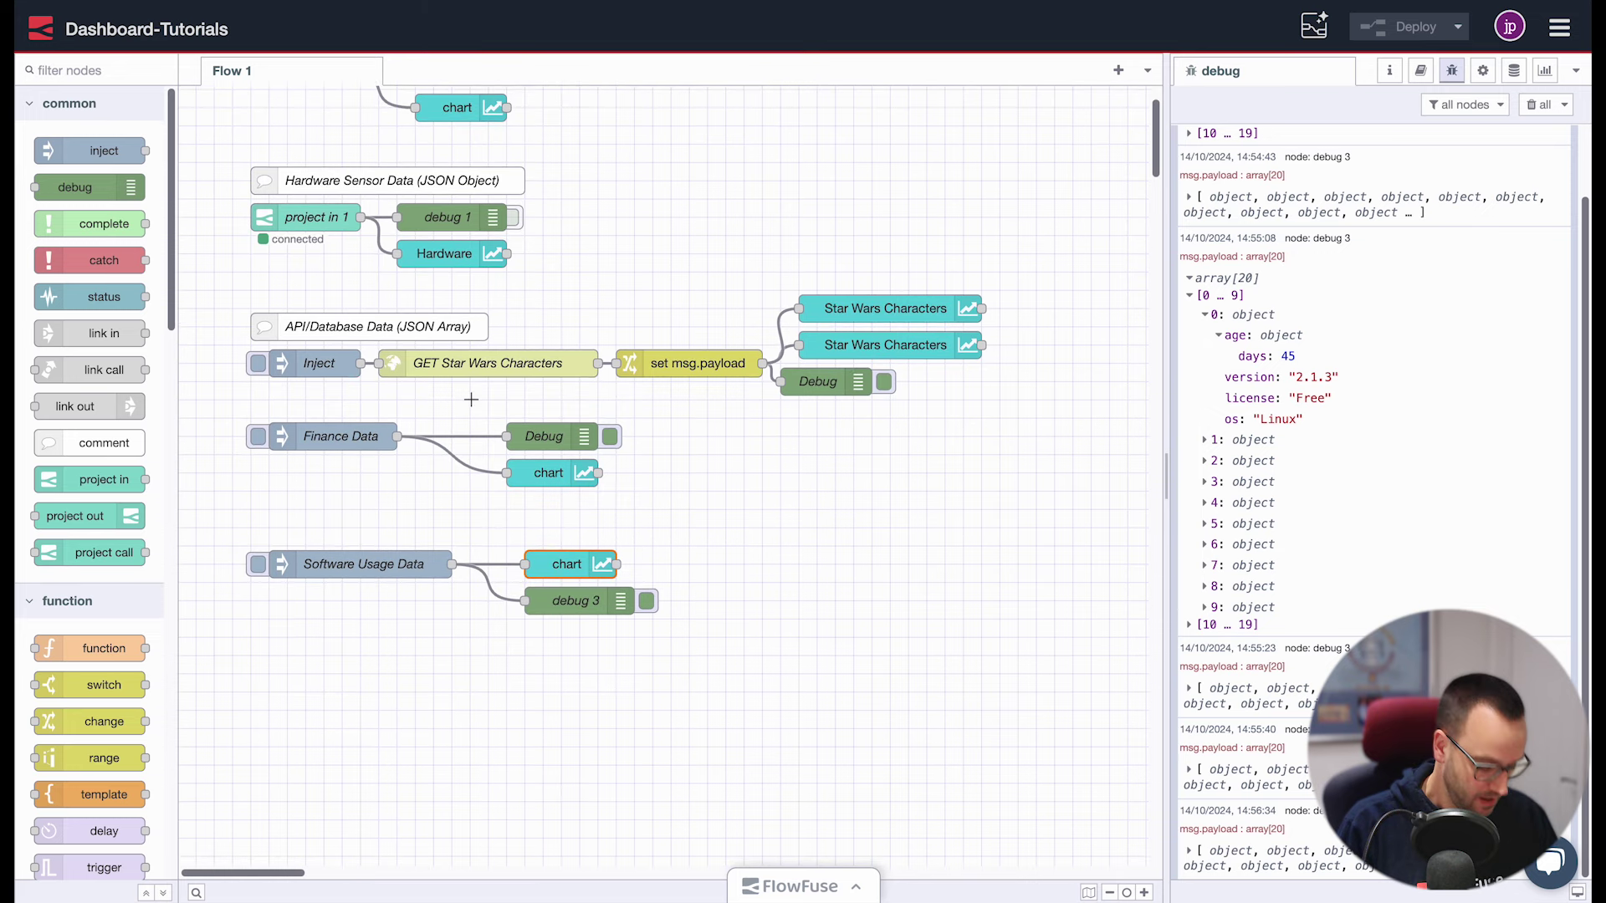
{"action": "left_click", "coordinate": [443, 329]}
{"action": "key", "text": "ctrl+c"}
{"action": "key", "text": "ctrl+v"}
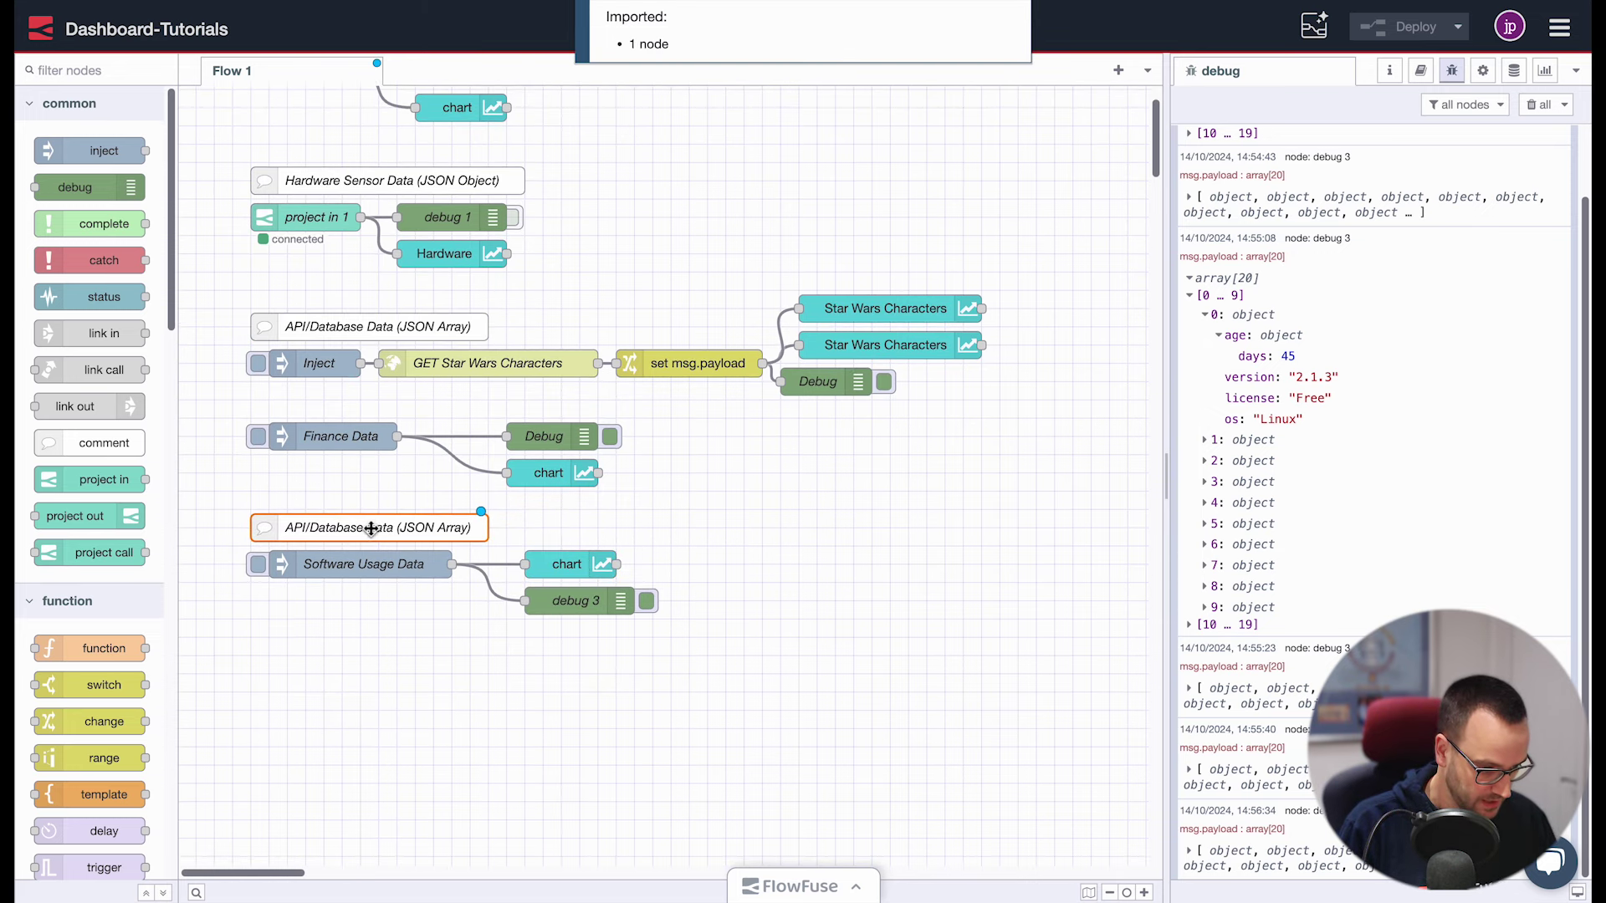
{"action": "left_click", "coordinate": [373, 527]}
Rename the copied comment above Software Usage Data as Histogram and clear all debug messages
{"action": "double_click", "coordinate": [406, 527]}
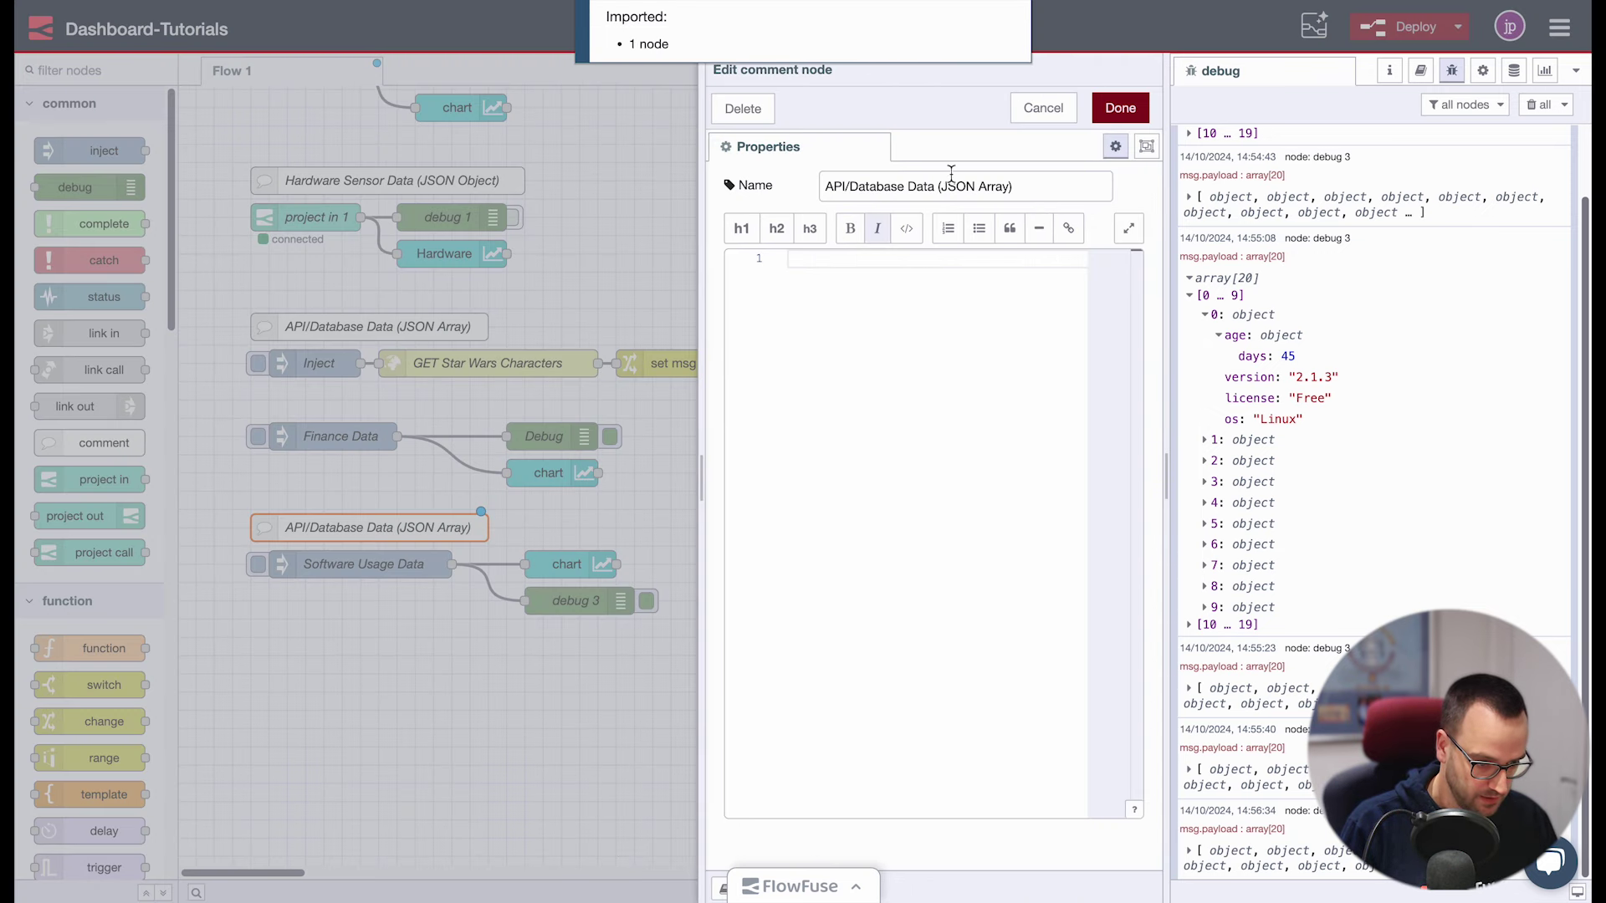
{"action": "triple_click", "coordinate": [1031, 186]}
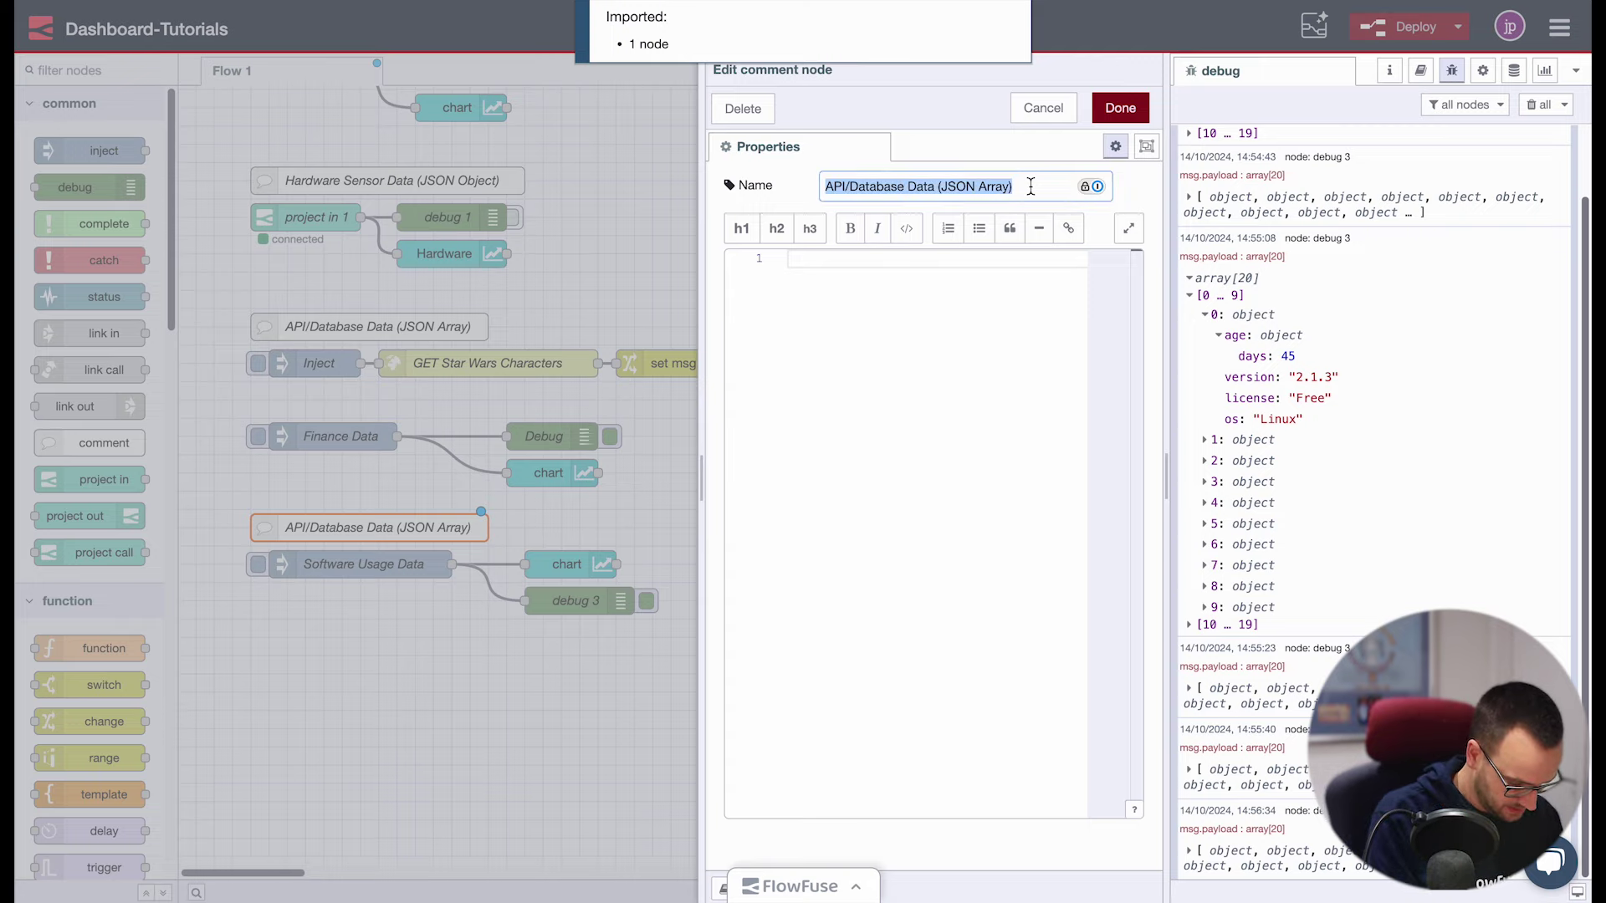
{"action": "type", "text": "Histograms"}
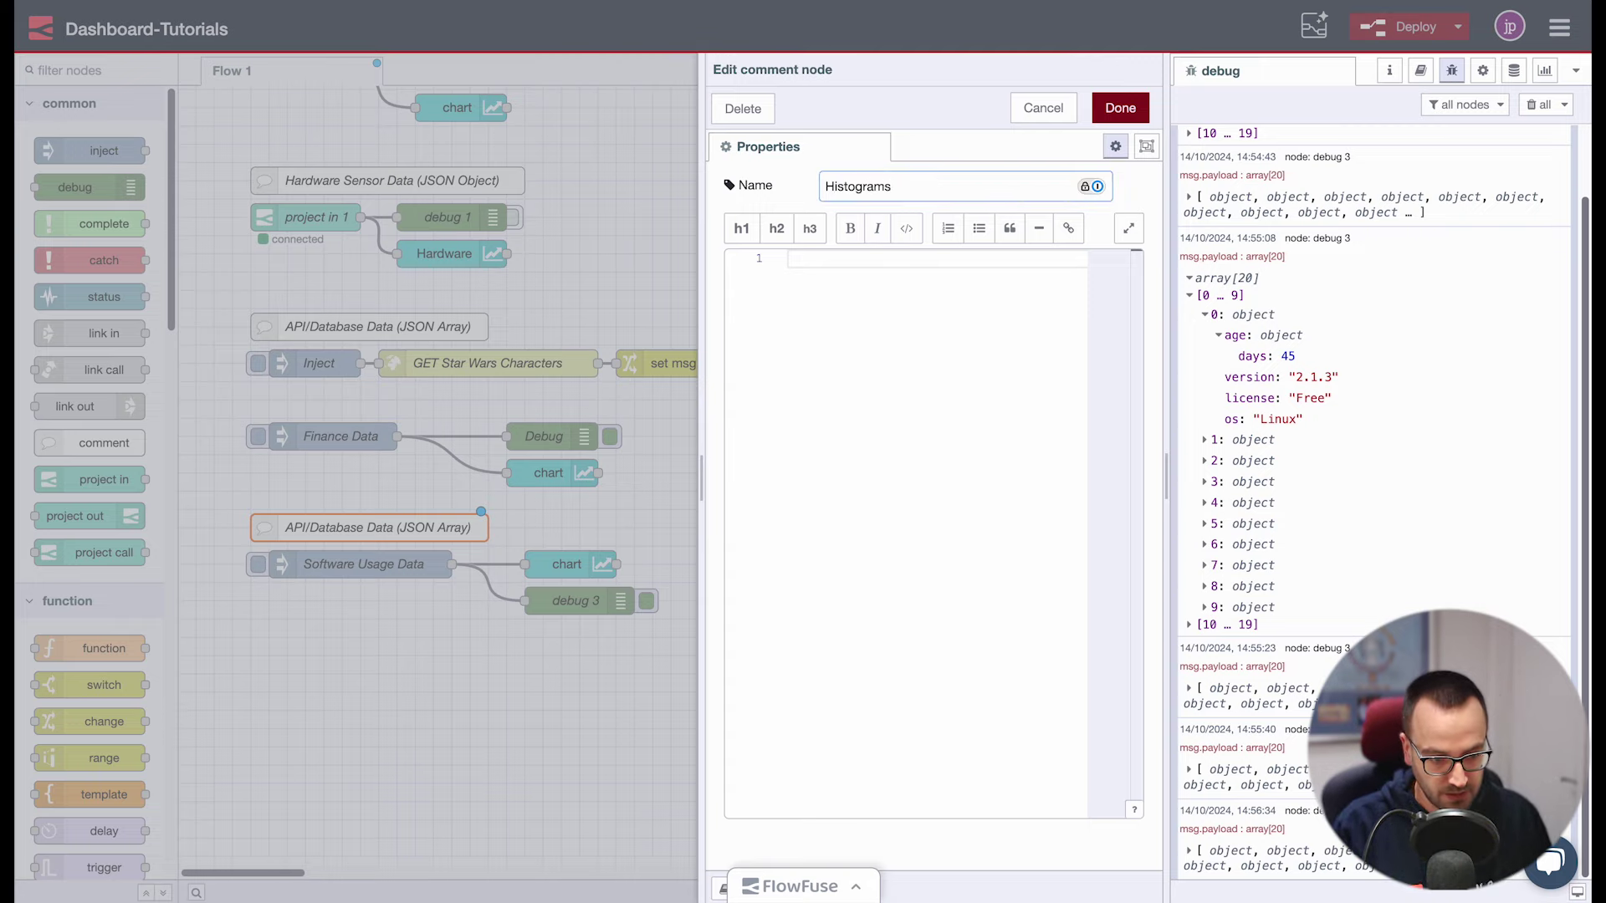
{"action": "key", "text": "BackSpace"}
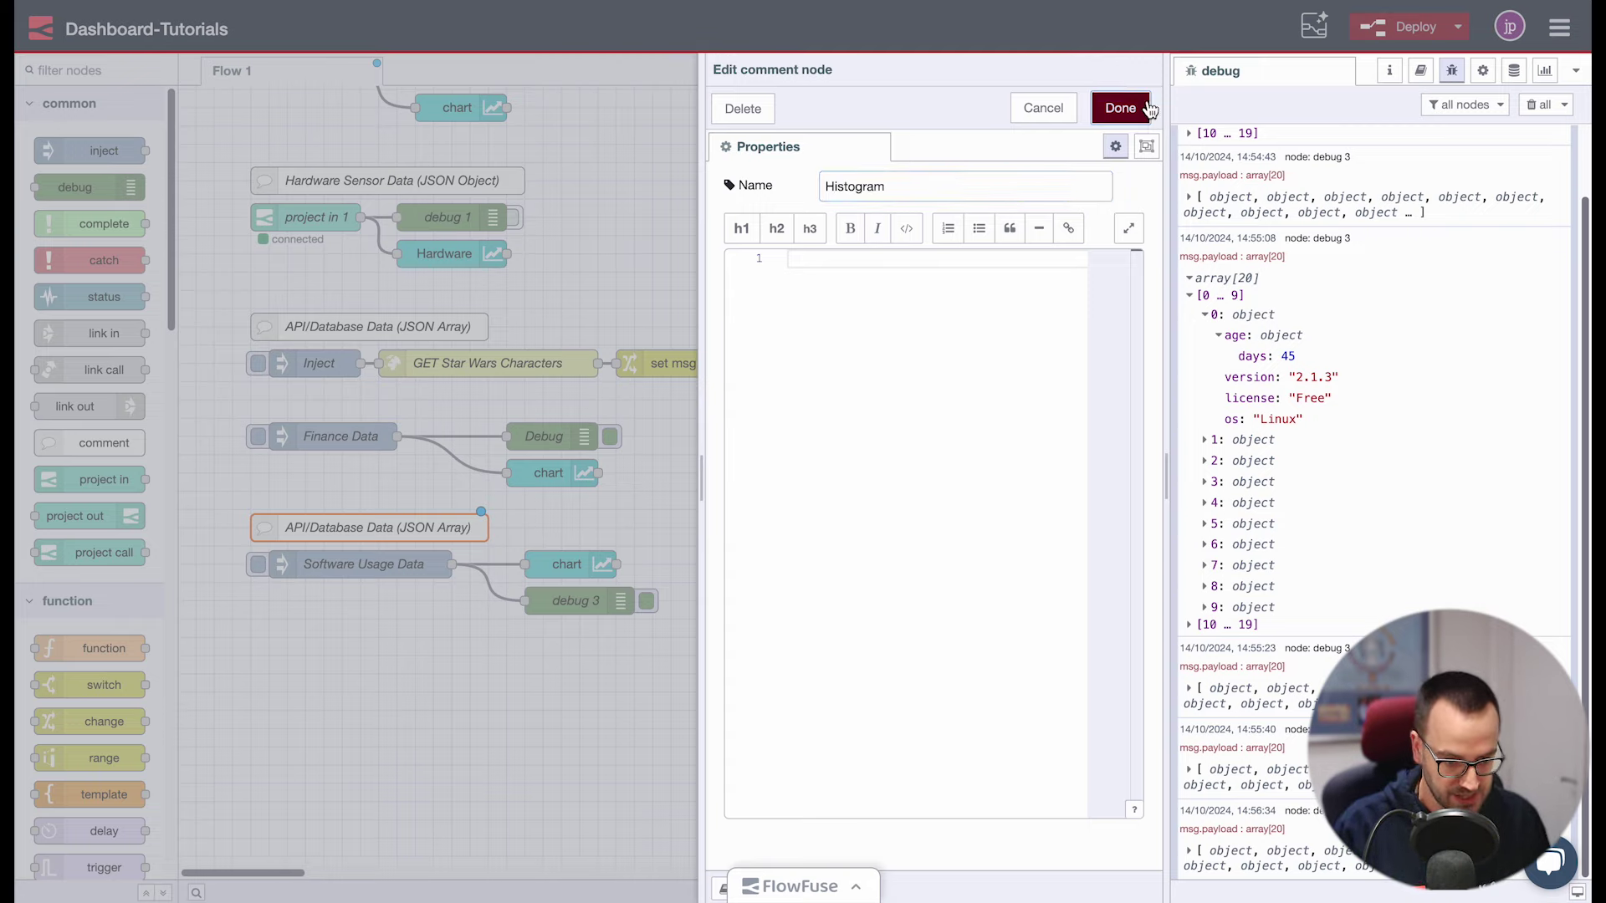
{"action": "left_click", "coordinate": [1120, 107]}
{"action": "scroll", "coordinate": [1154, 212], "scroll_direction": "down", "scroll_amount": 3}
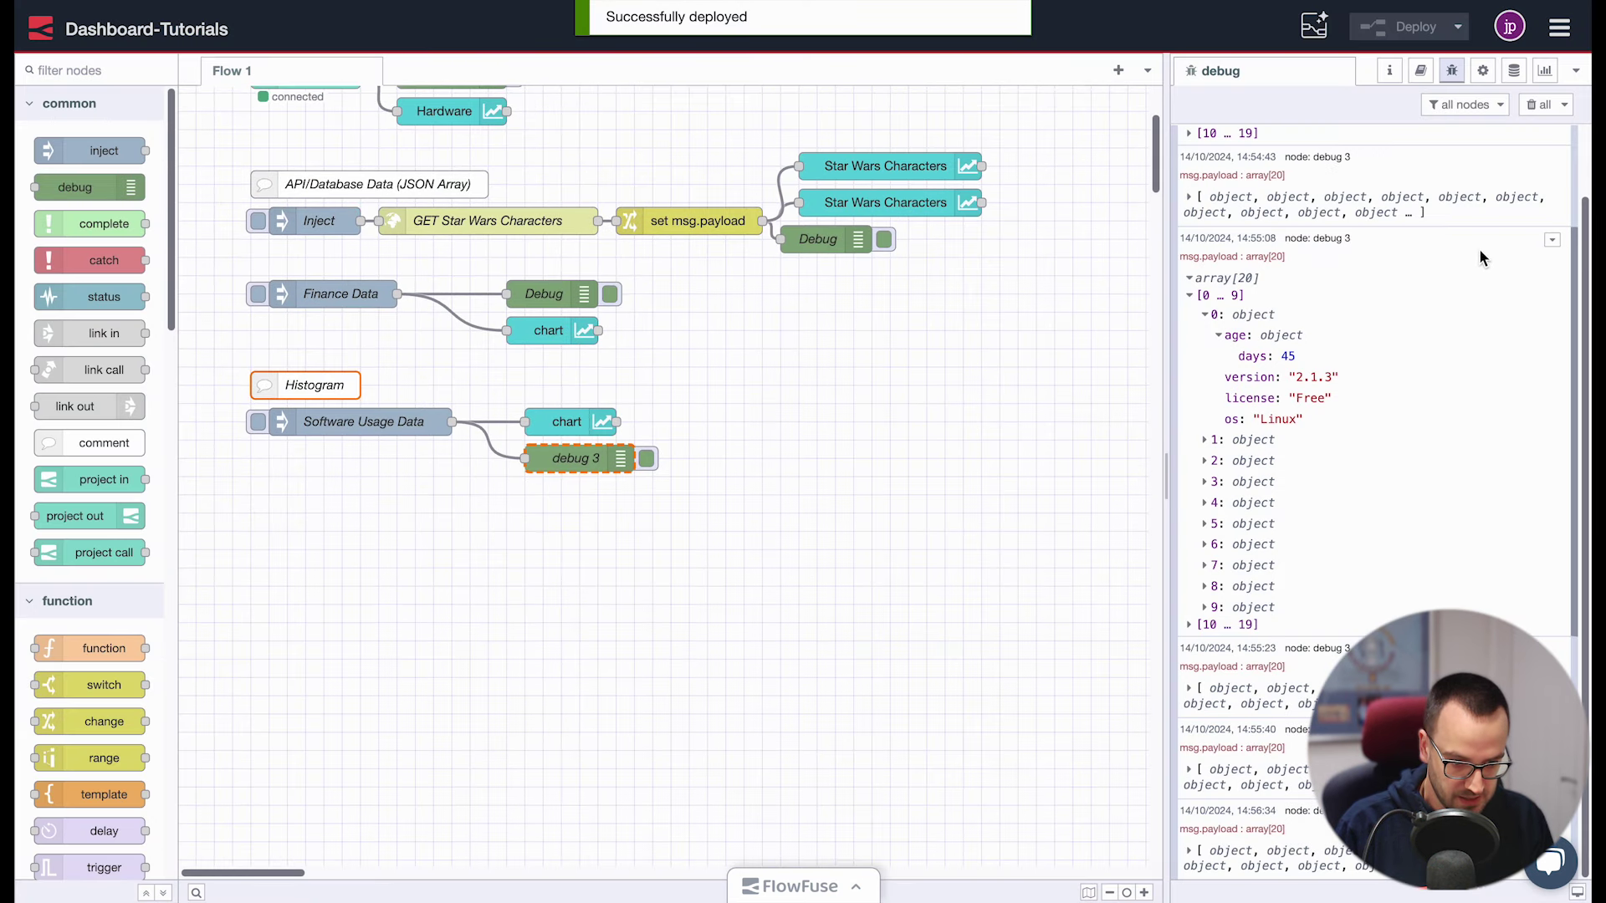
{"action": "left_click", "coordinate": [1537, 105]}
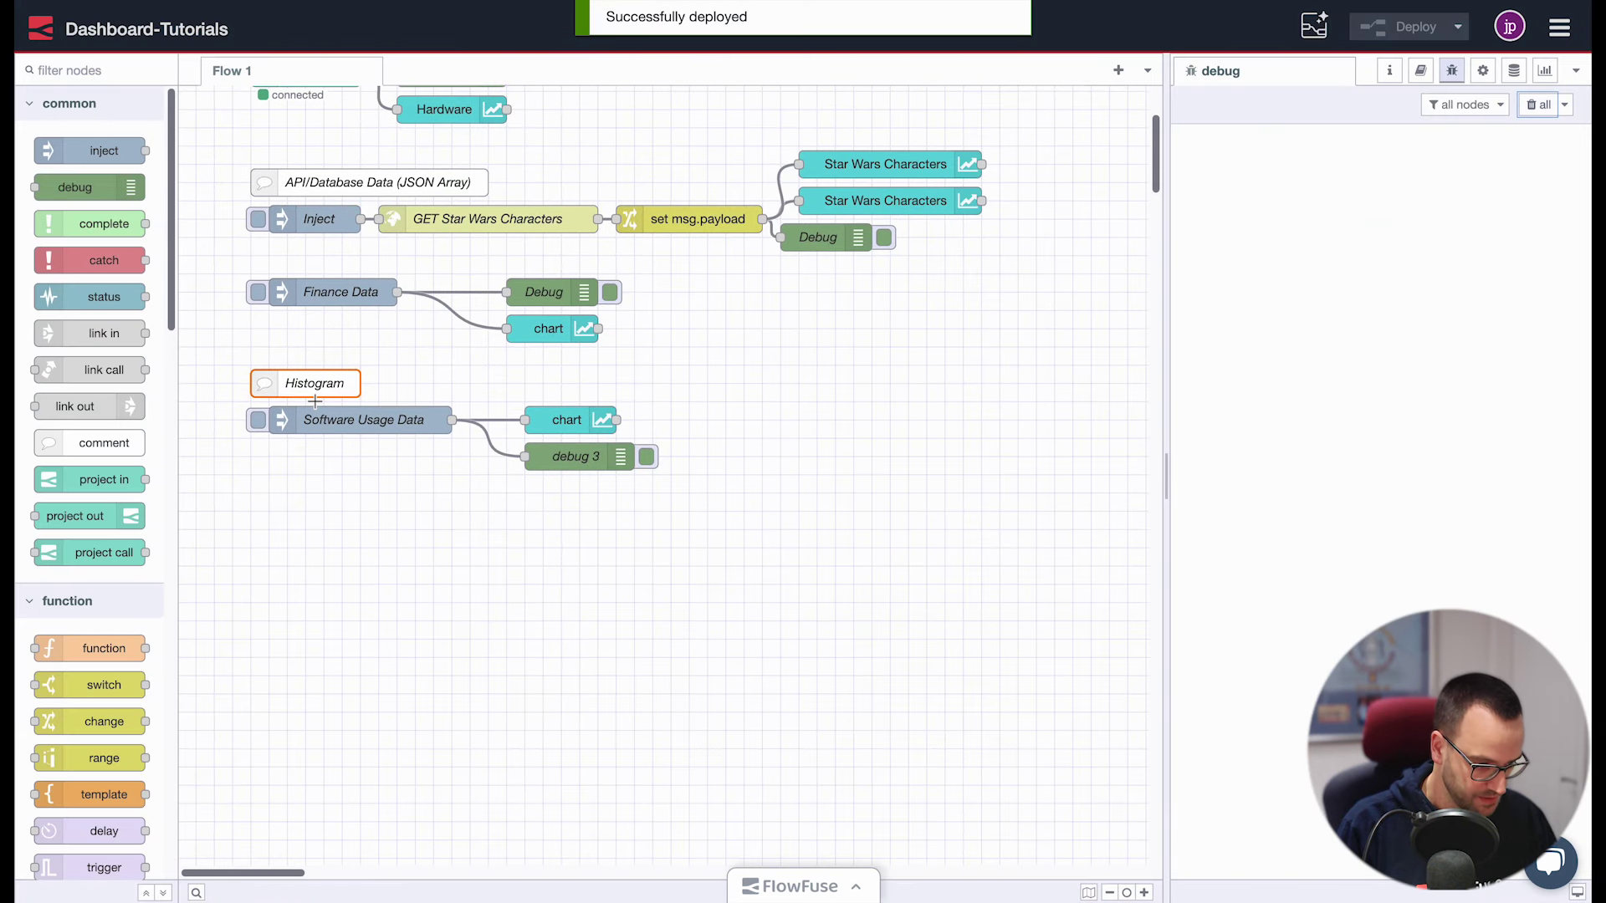
Copy the Histogram comment, place the copy below the software usage flow, and open it for editing
{"action": "key", "text": "ctrl+c"}
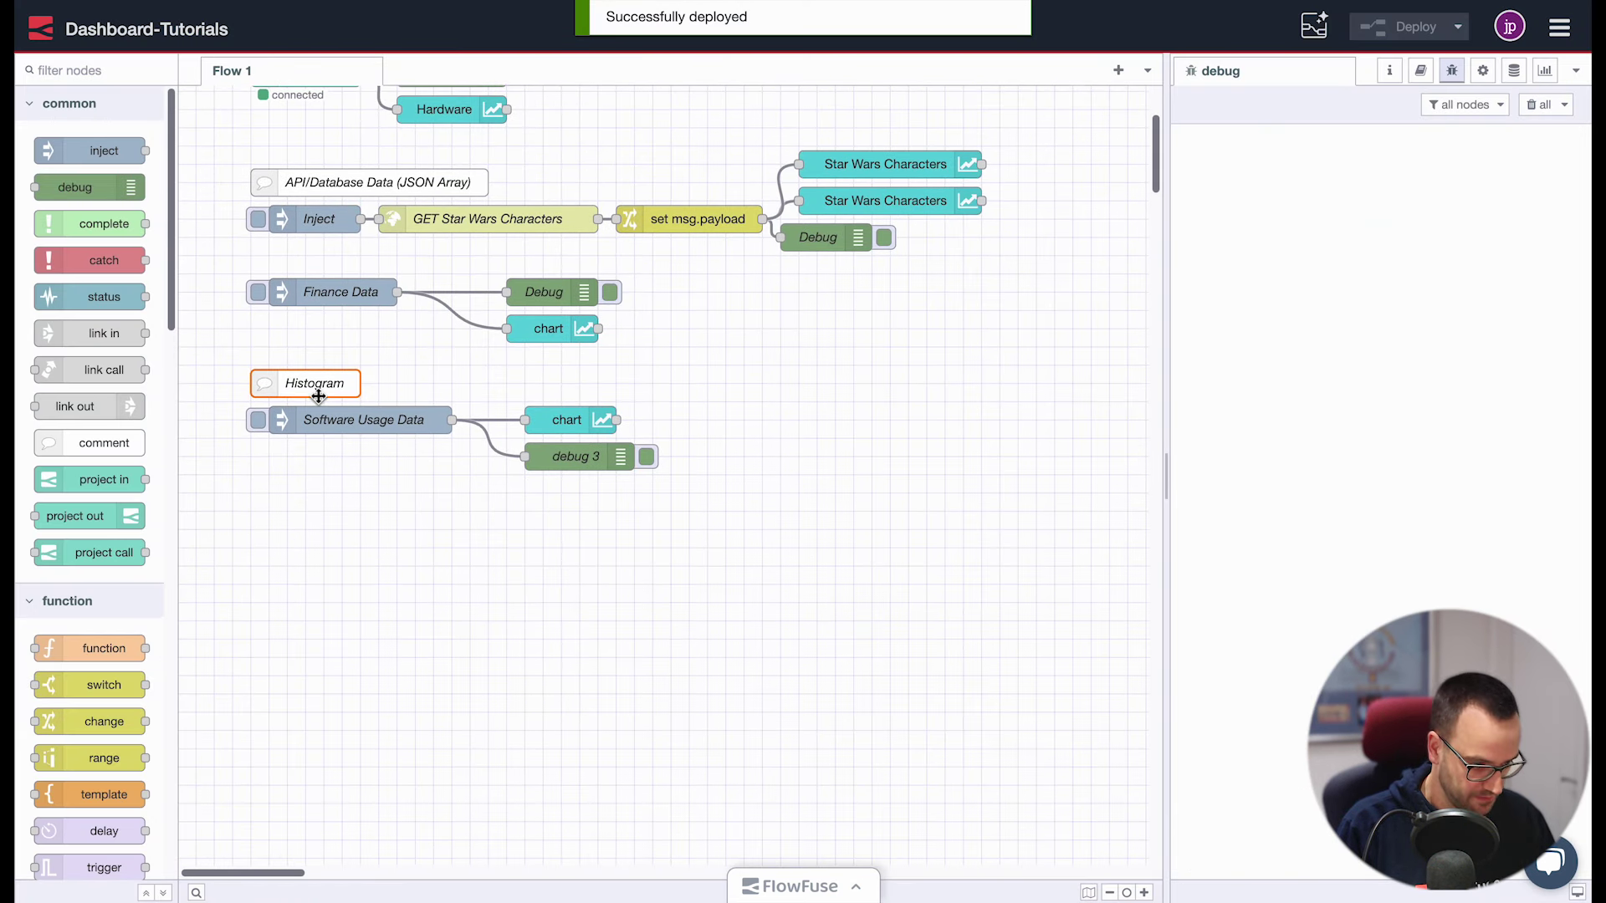
{"action": "key", "text": "ctrl+v"}
{"action": "left_click", "coordinate": [312, 547]}
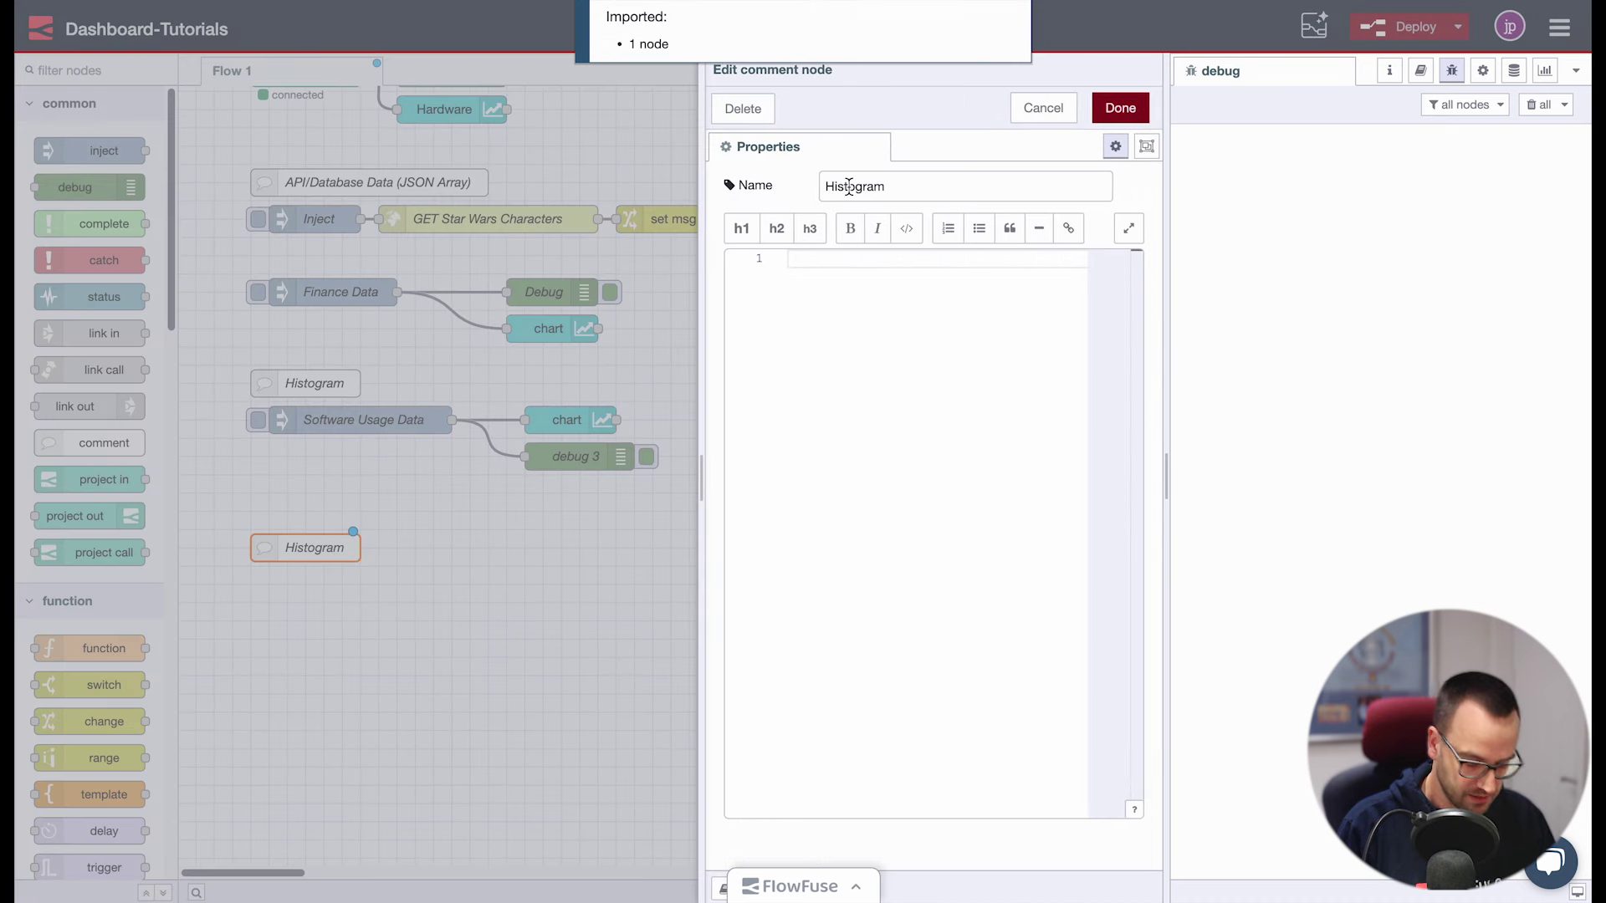
Rename the comment below the software usage flow as Gauge and deploy the flow
{"action": "double_click", "coordinate": [846, 184]}
{"action": "type", "text": "Gauage"}
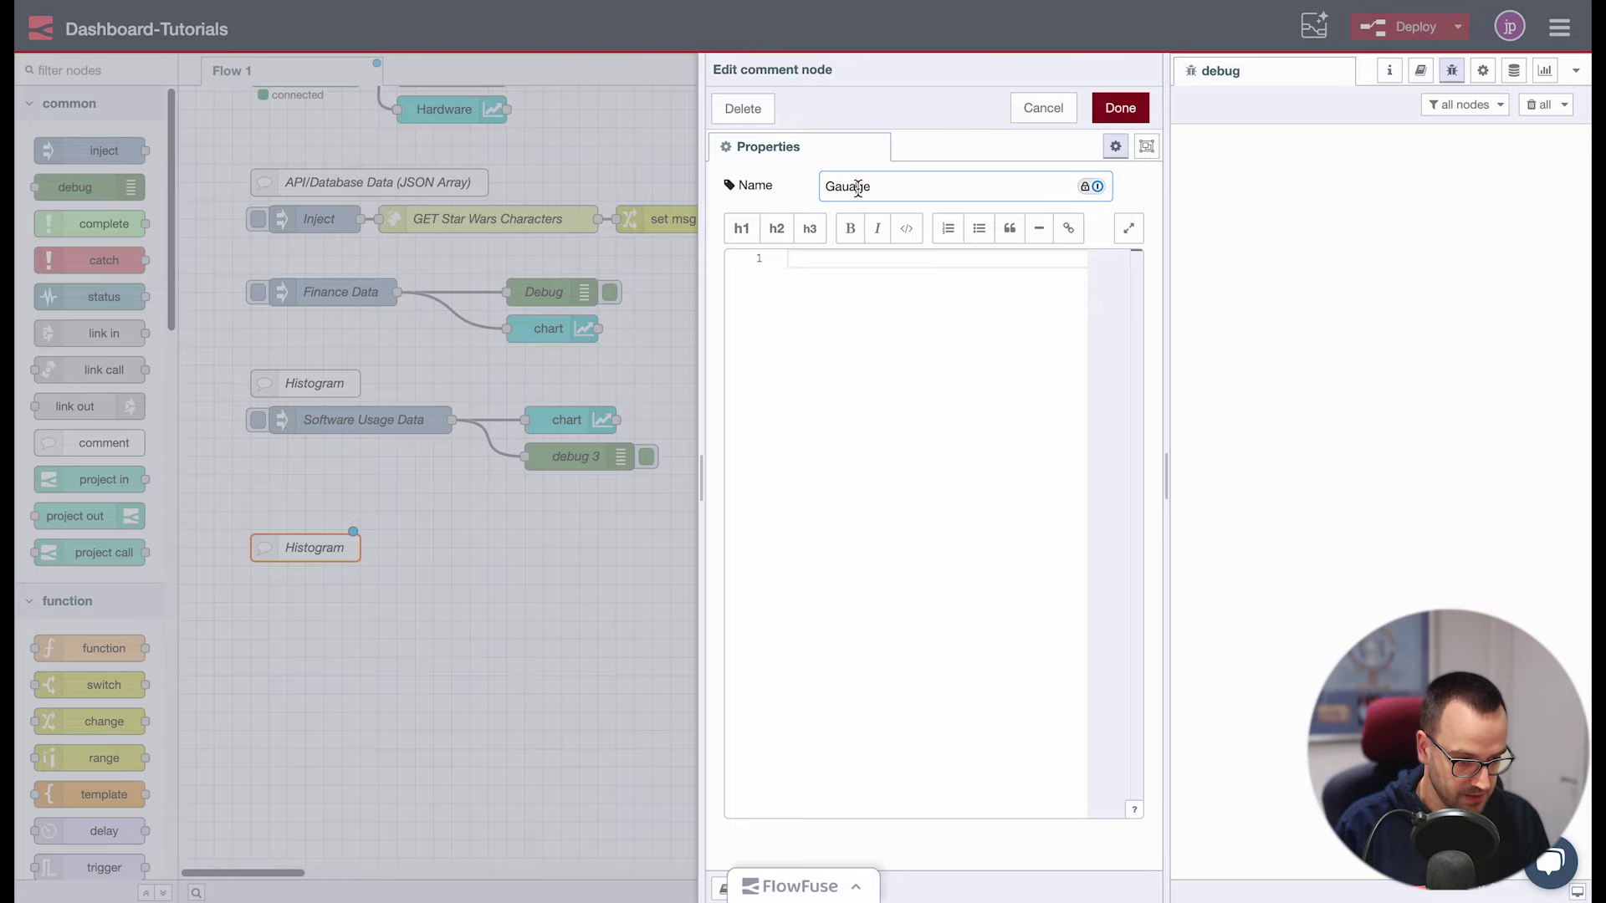
{"action": "left_click", "coordinate": [857, 185]}
{"action": "key", "text": "BackSpace"}
{"action": "left_click", "coordinate": [1118, 107]}
{"action": "left_click", "coordinate": [1398, 28]}
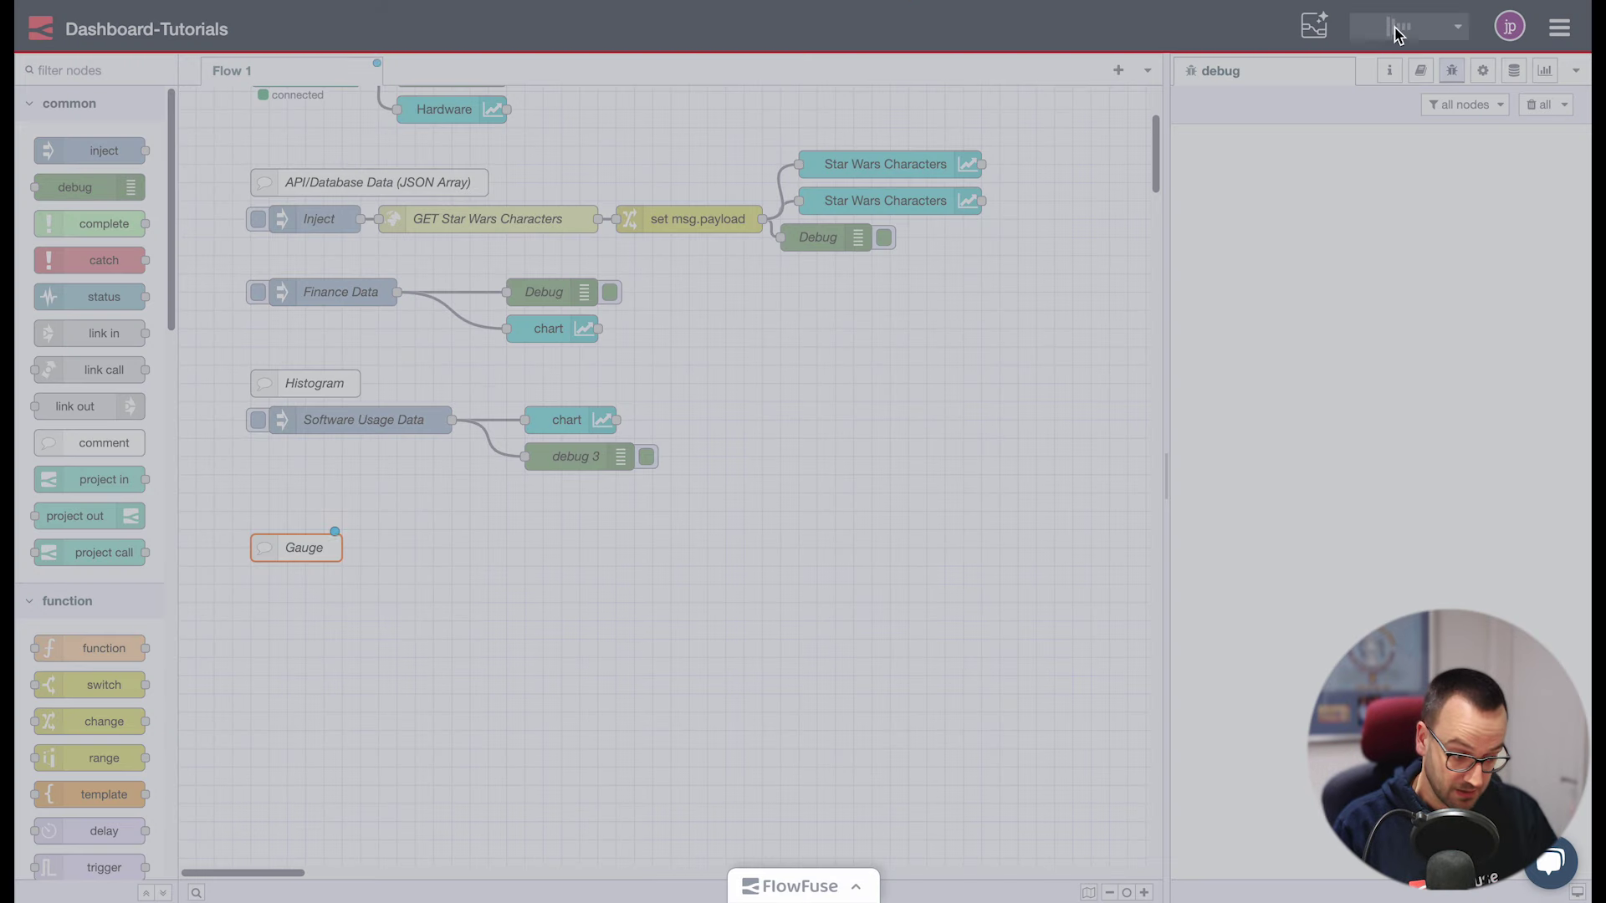
Add a Dashboard 2 gauge node below the Gauge comment, leaving its default settings
{"action": "scroll", "coordinate": [128, 451], "scroll_direction": "down", "scroll_amount": 1}
{"action": "scroll", "coordinate": [128, 451], "scroll_direction": "down", "scroll_amount": 15}
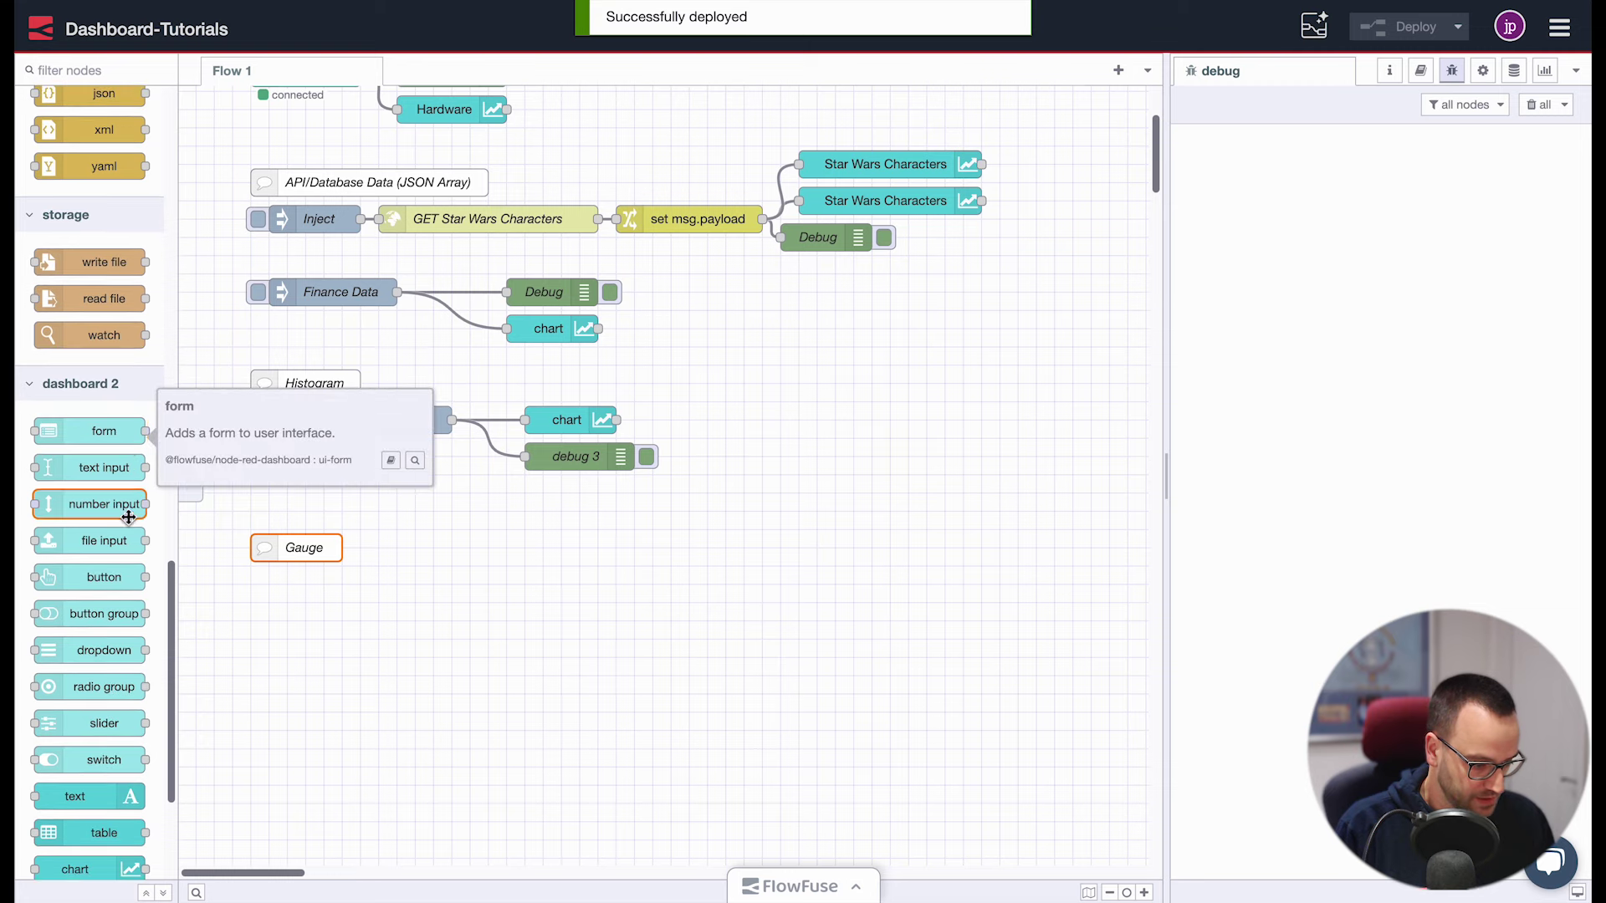
{"action": "scroll", "coordinate": [106, 731], "scroll_direction": "down", "scroll_amount": 6}
{"action": "left_click_drag", "start_coordinate": [76, 667], "coordinate": [436, 598]}
{"action": "double_click", "coordinate": [439, 603]}
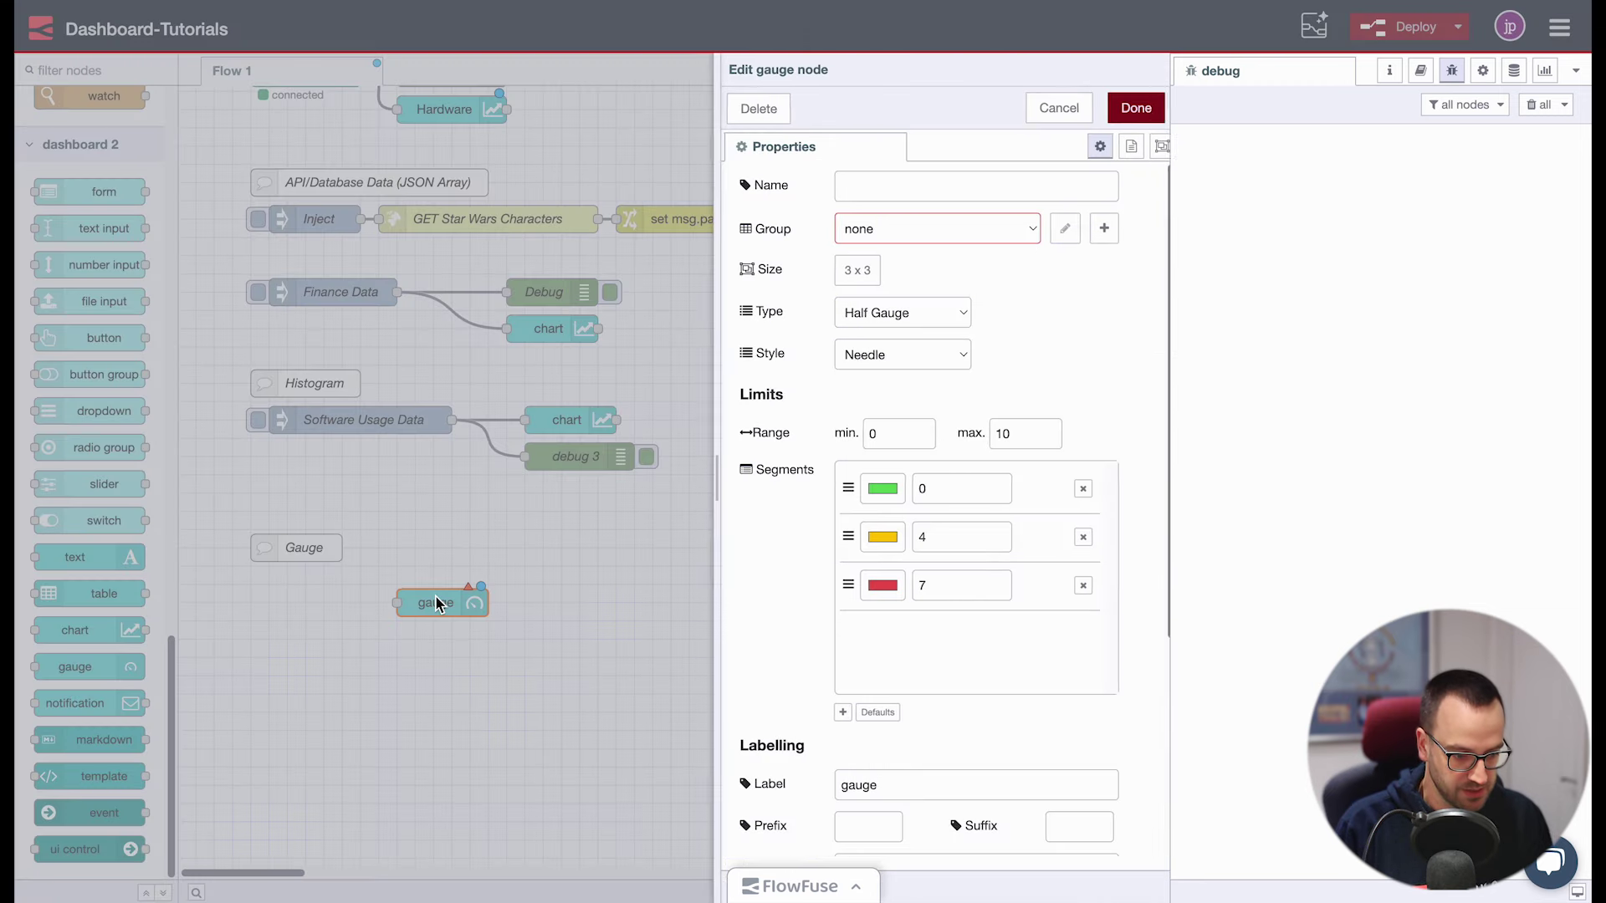
{"action": "left_click_drag", "start_coordinate": [702, 333], "coordinate": [645, 330]}
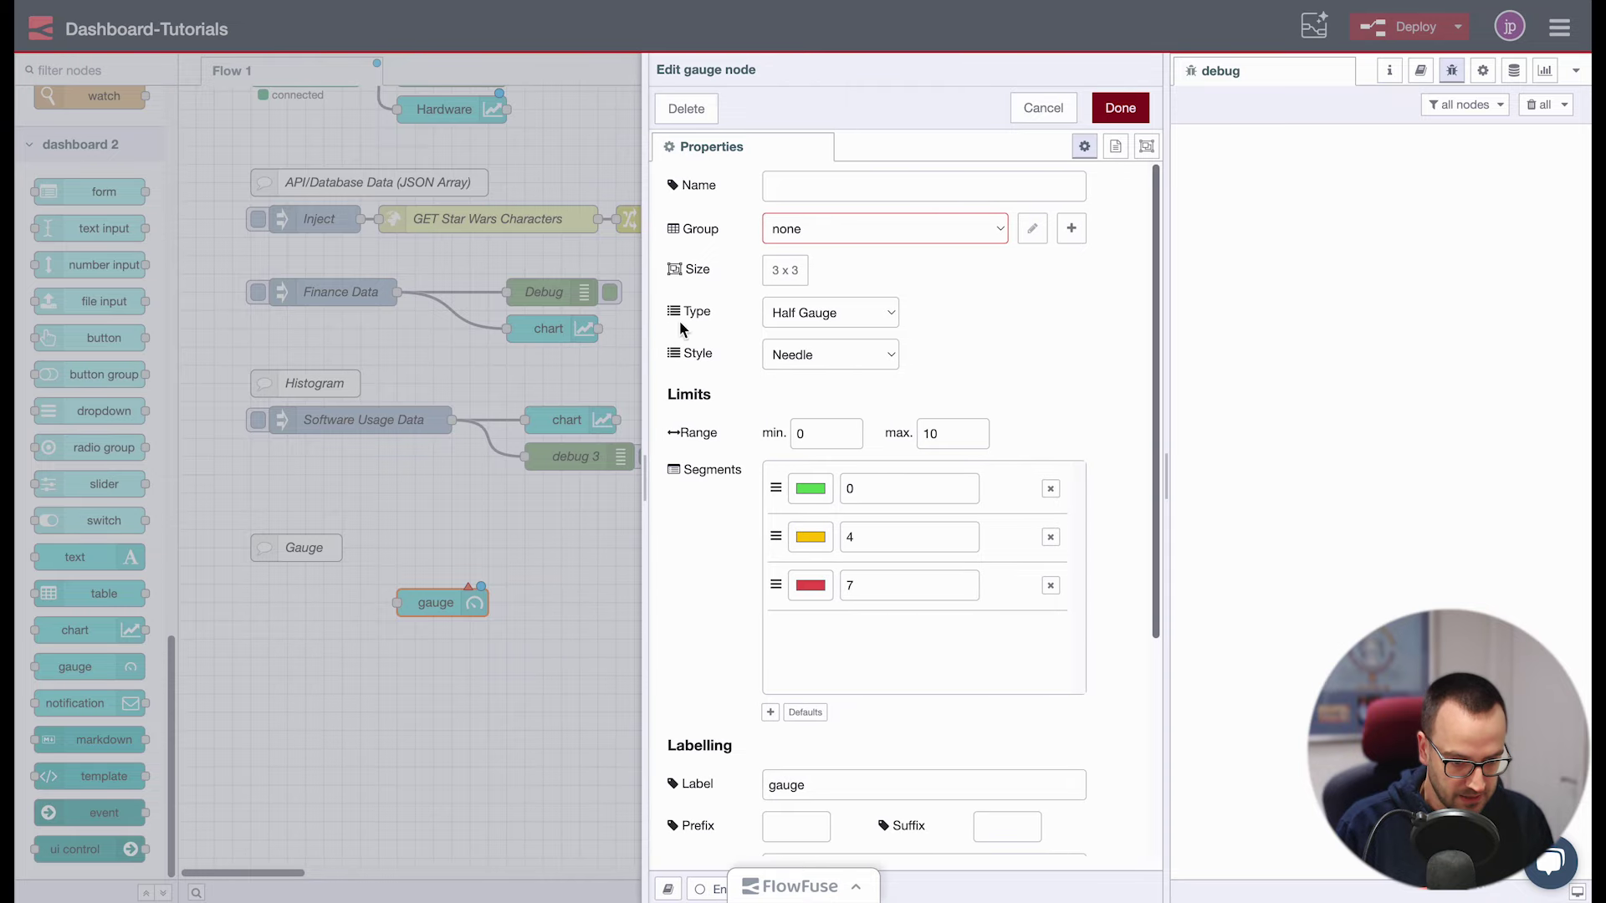
{"action": "left_click", "coordinate": [1071, 116]}
Add a new group named Gauges to the dashboard's Visualising Data page
{"action": "left_click", "coordinate": [1547, 77]}
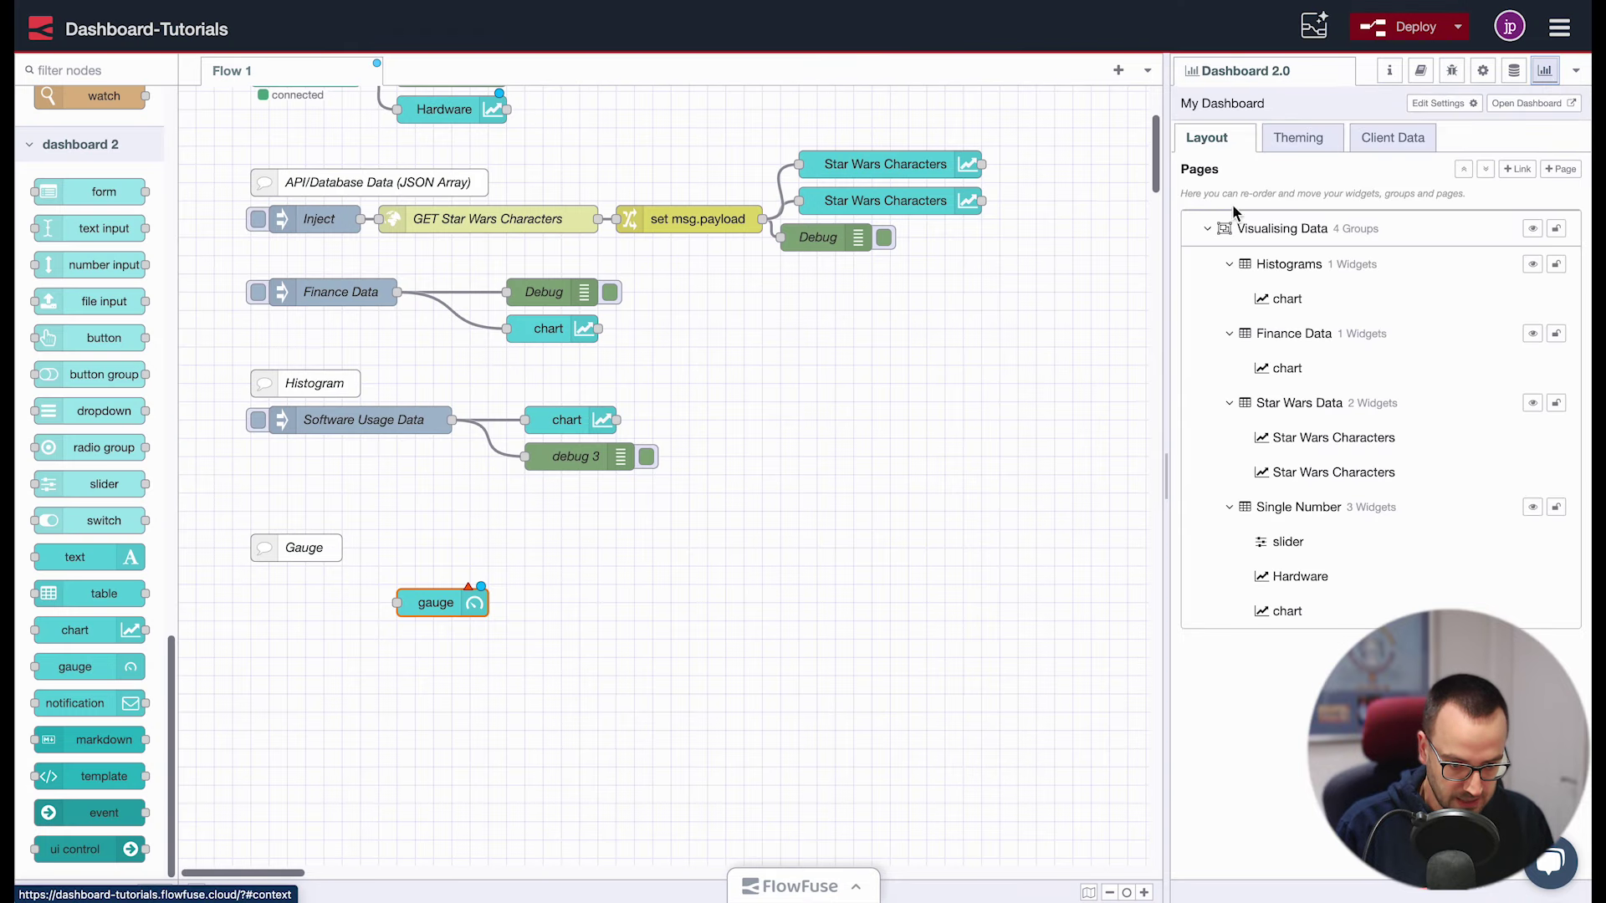
{"action": "left_click", "coordinate": [1494, 229]}
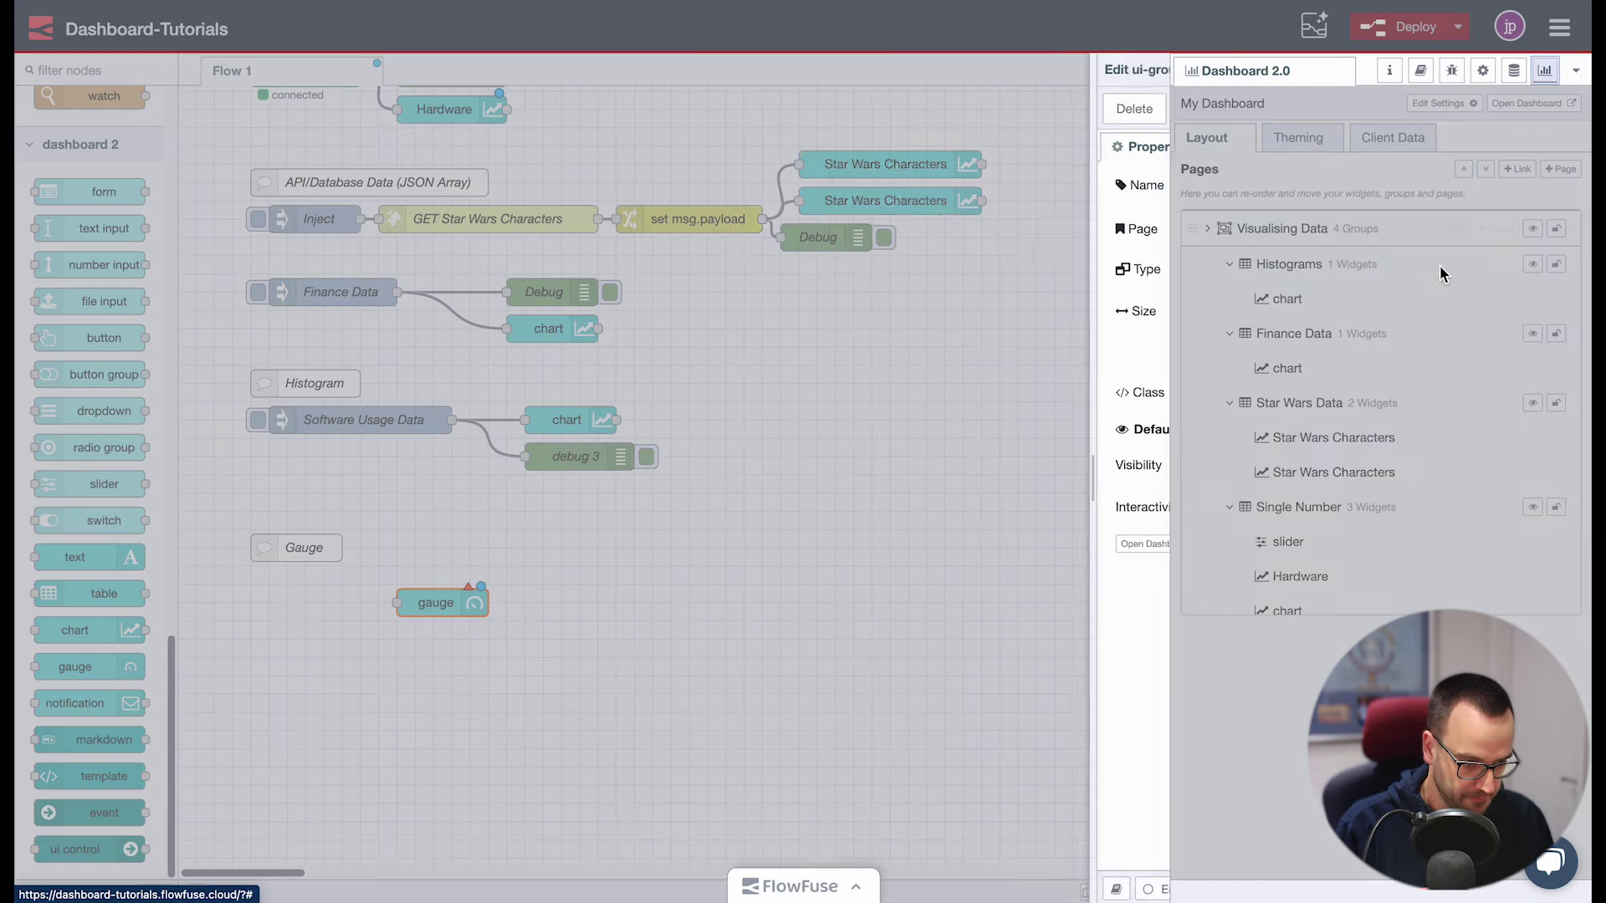
{"action": "left_click", "coordinate": [786, 186]}
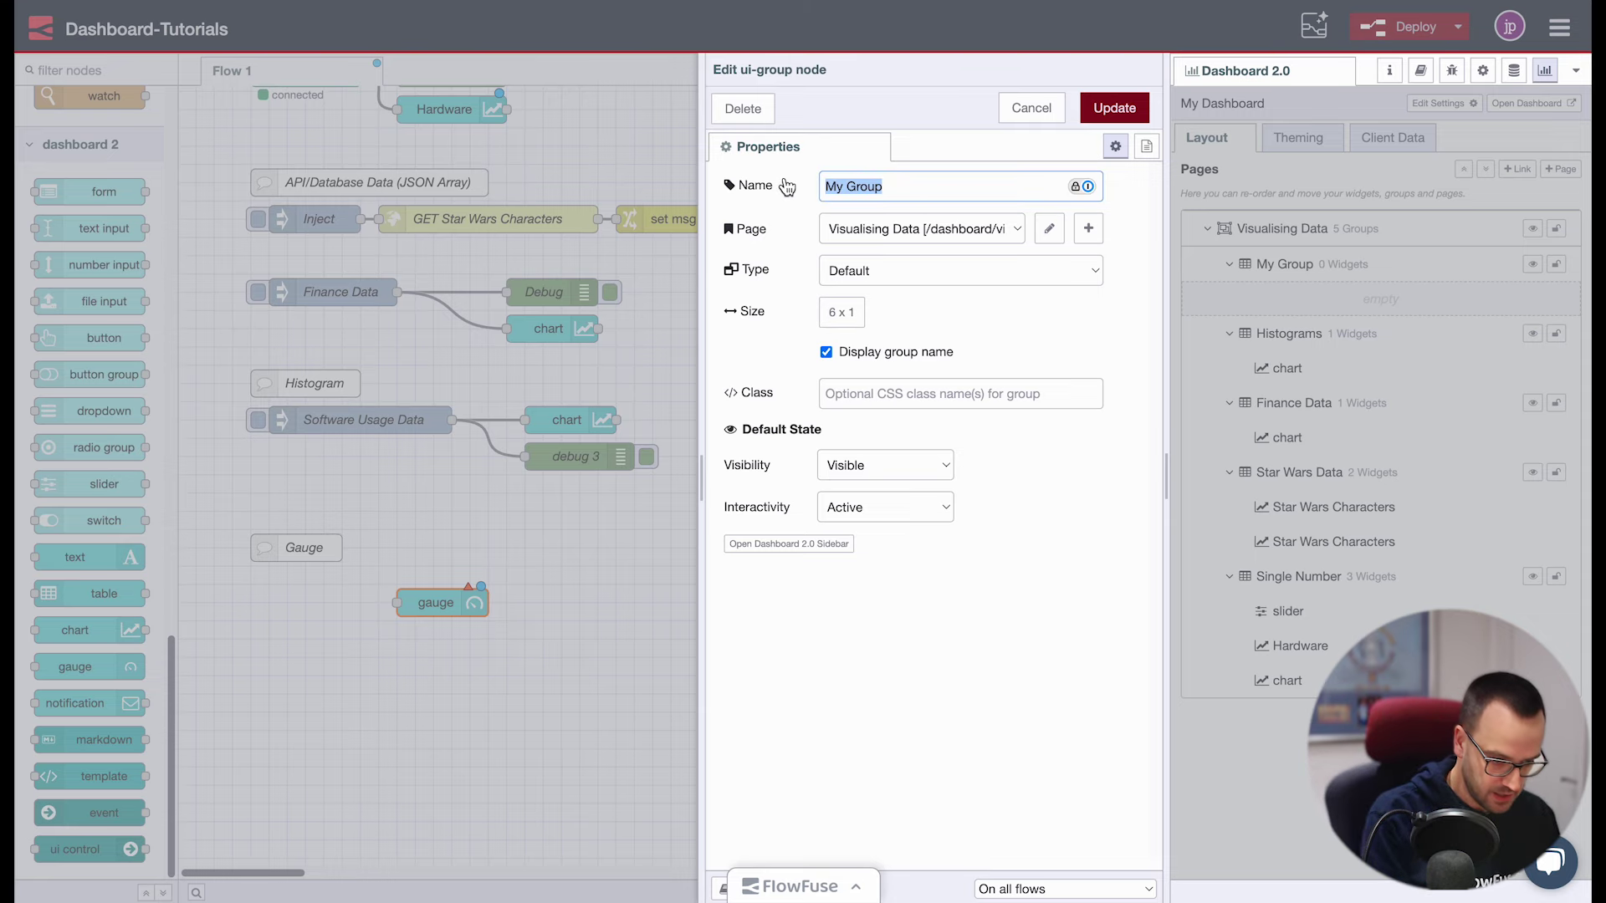
{"action": "type", "text": "Gauges"}
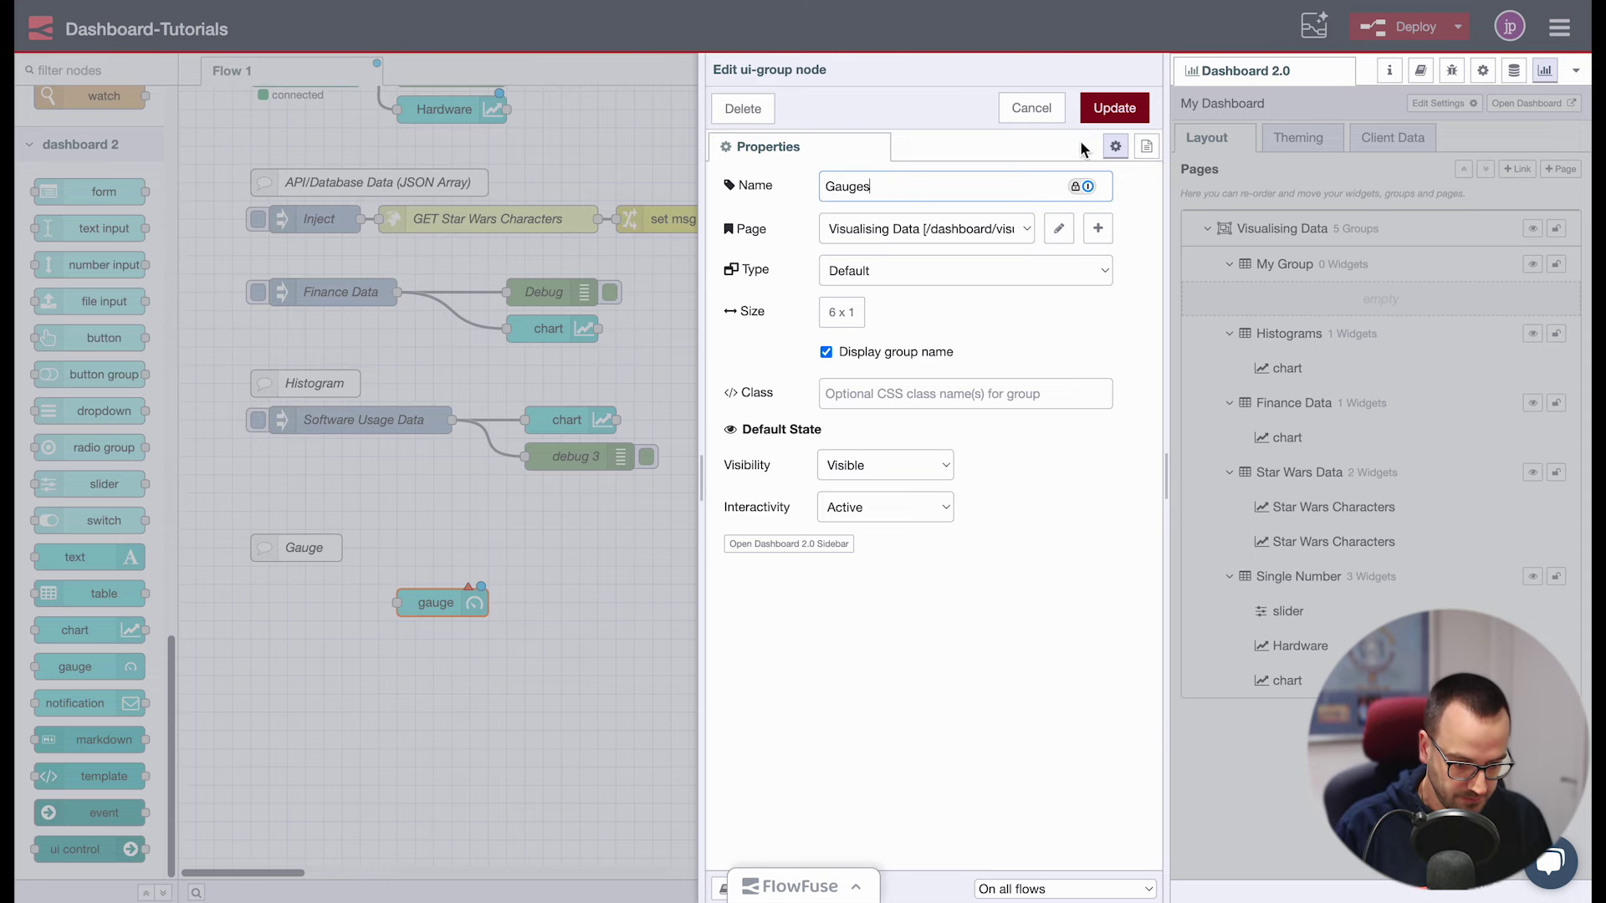
{"action": "left_click", "coordinate": [1114, 107]}
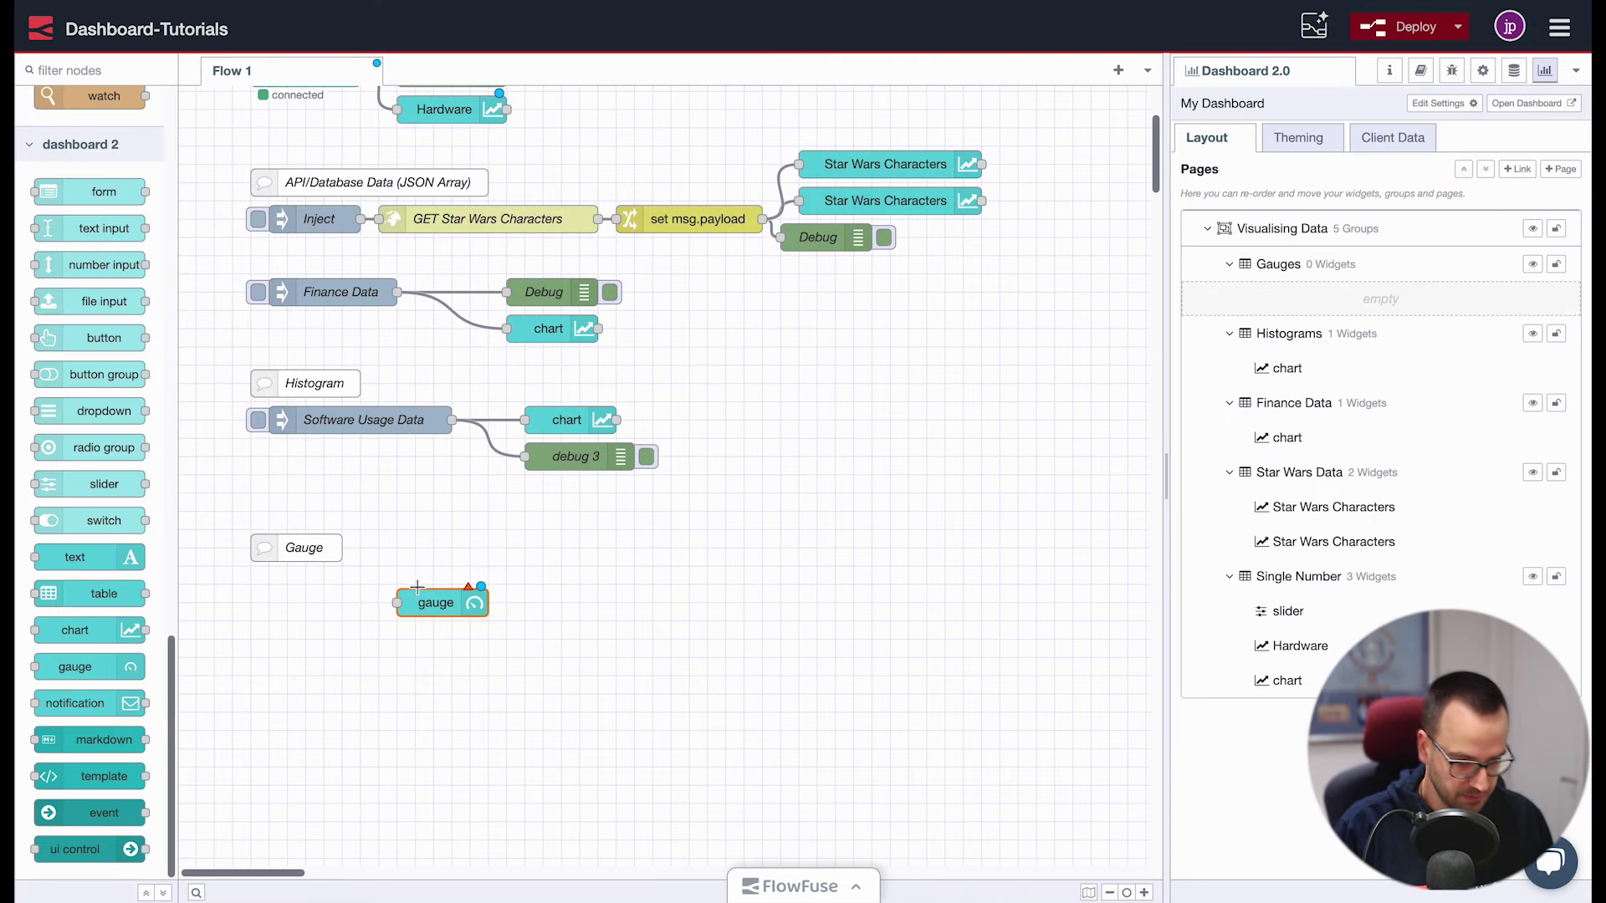
Assign the gauge node to the [Visualising Data] Gauges group and keep its type as Half Gauge
{"action": "double_click", "coordinate": [439, 602]}
{"action": "left_click", "coordinate": [820, 230]}
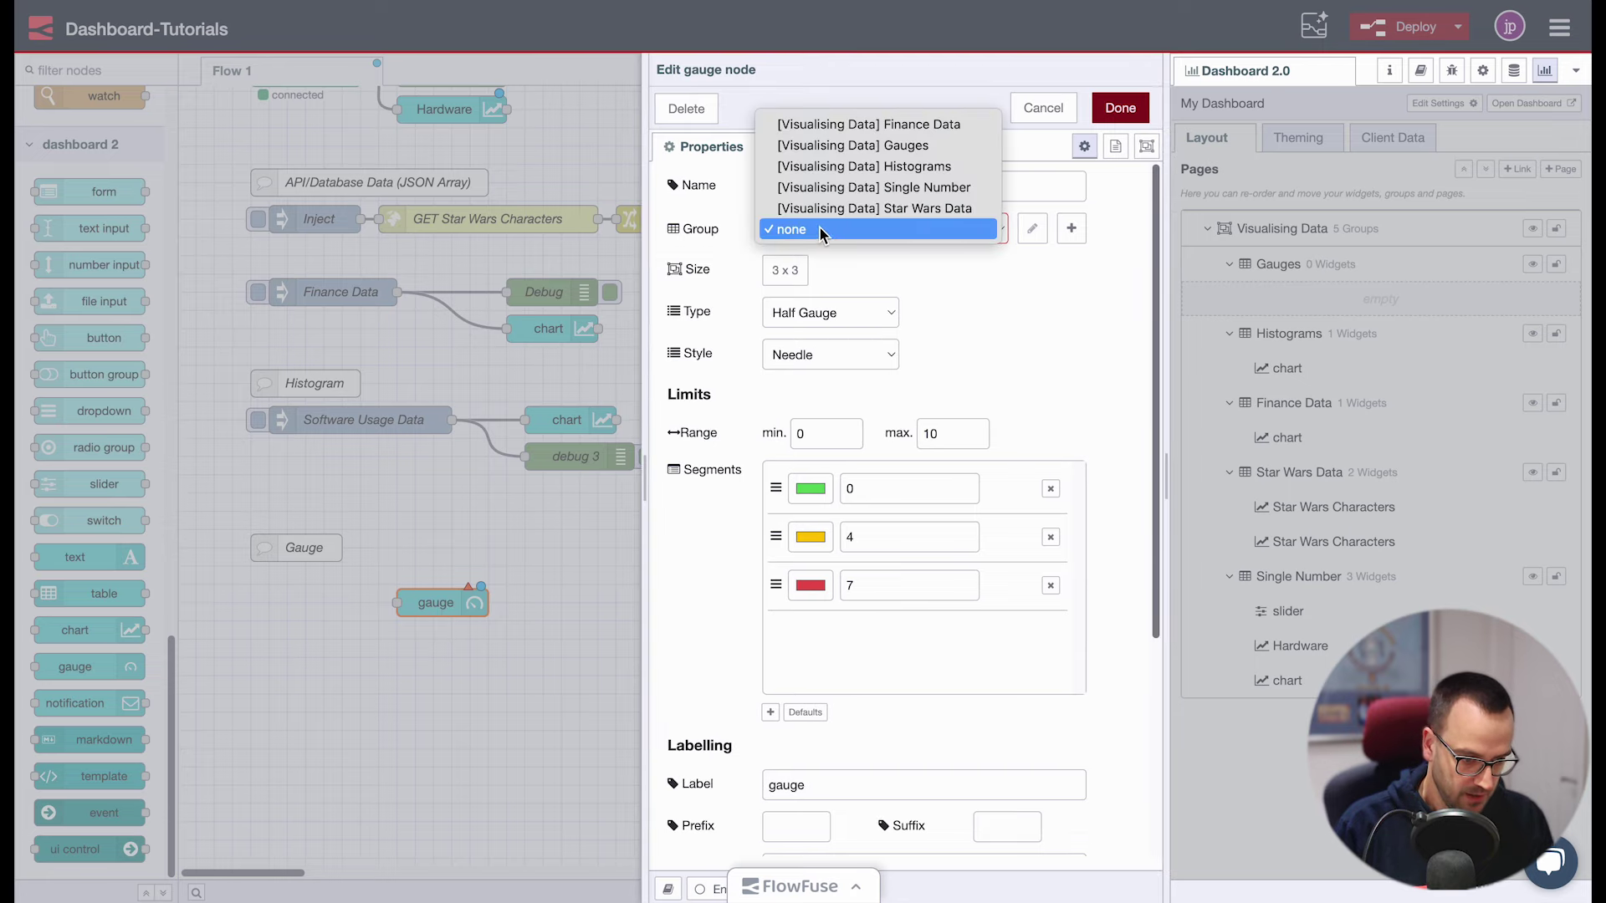
{"action": "left_click", "coordinate": [853, 146]}
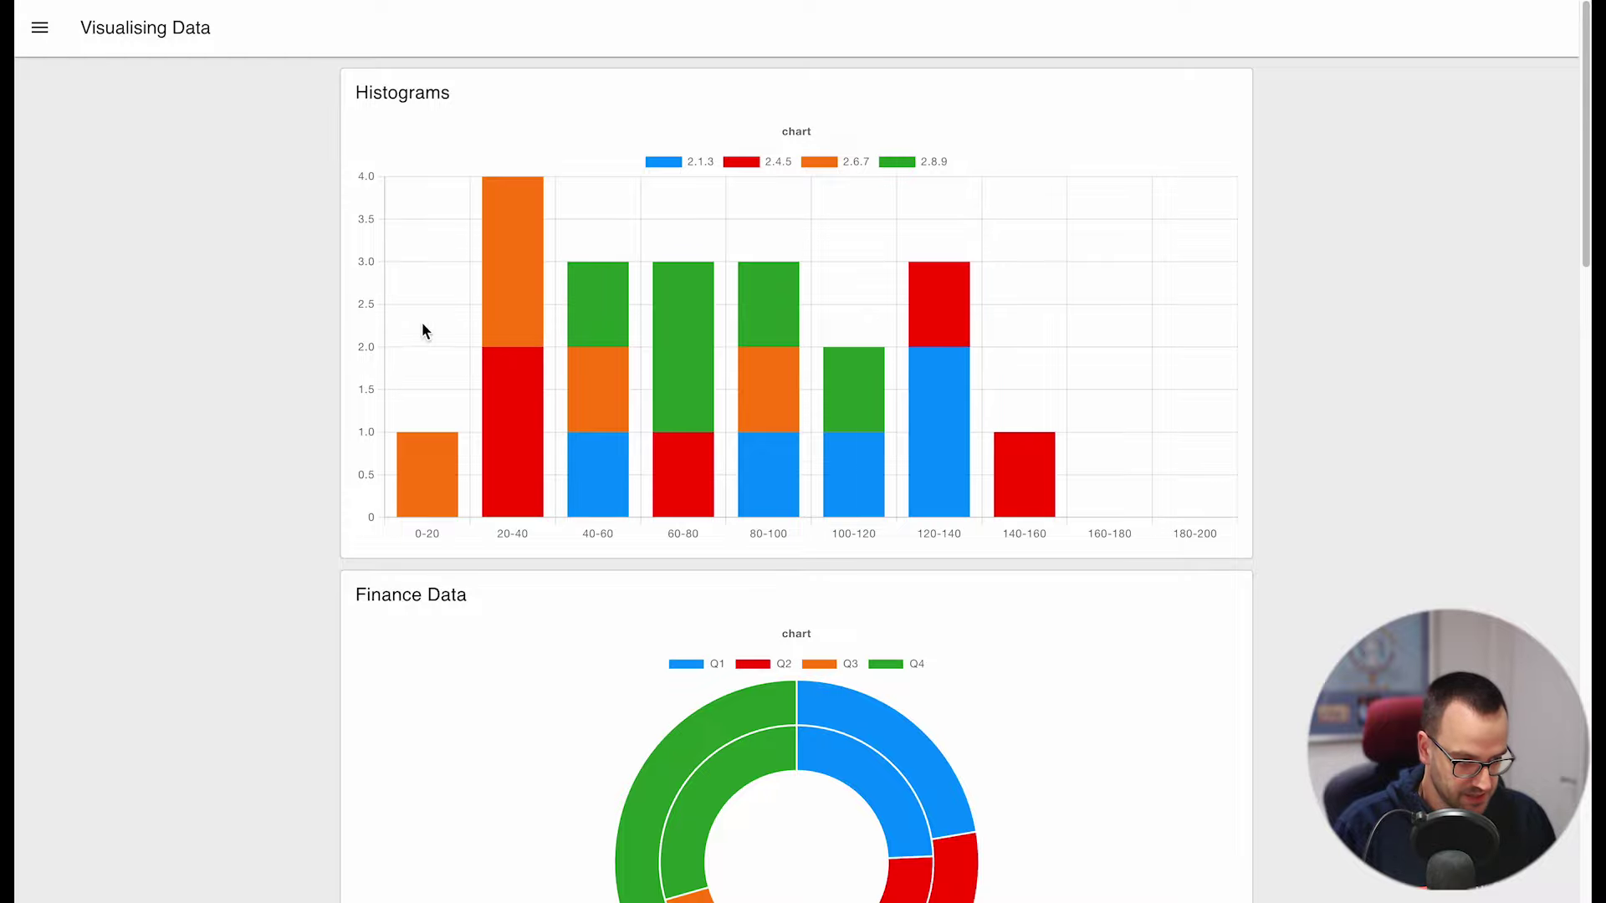
{"action": "scroll", "coordinate": [383, 287], "scroll_direction": "down", "scroll_amount": 10}
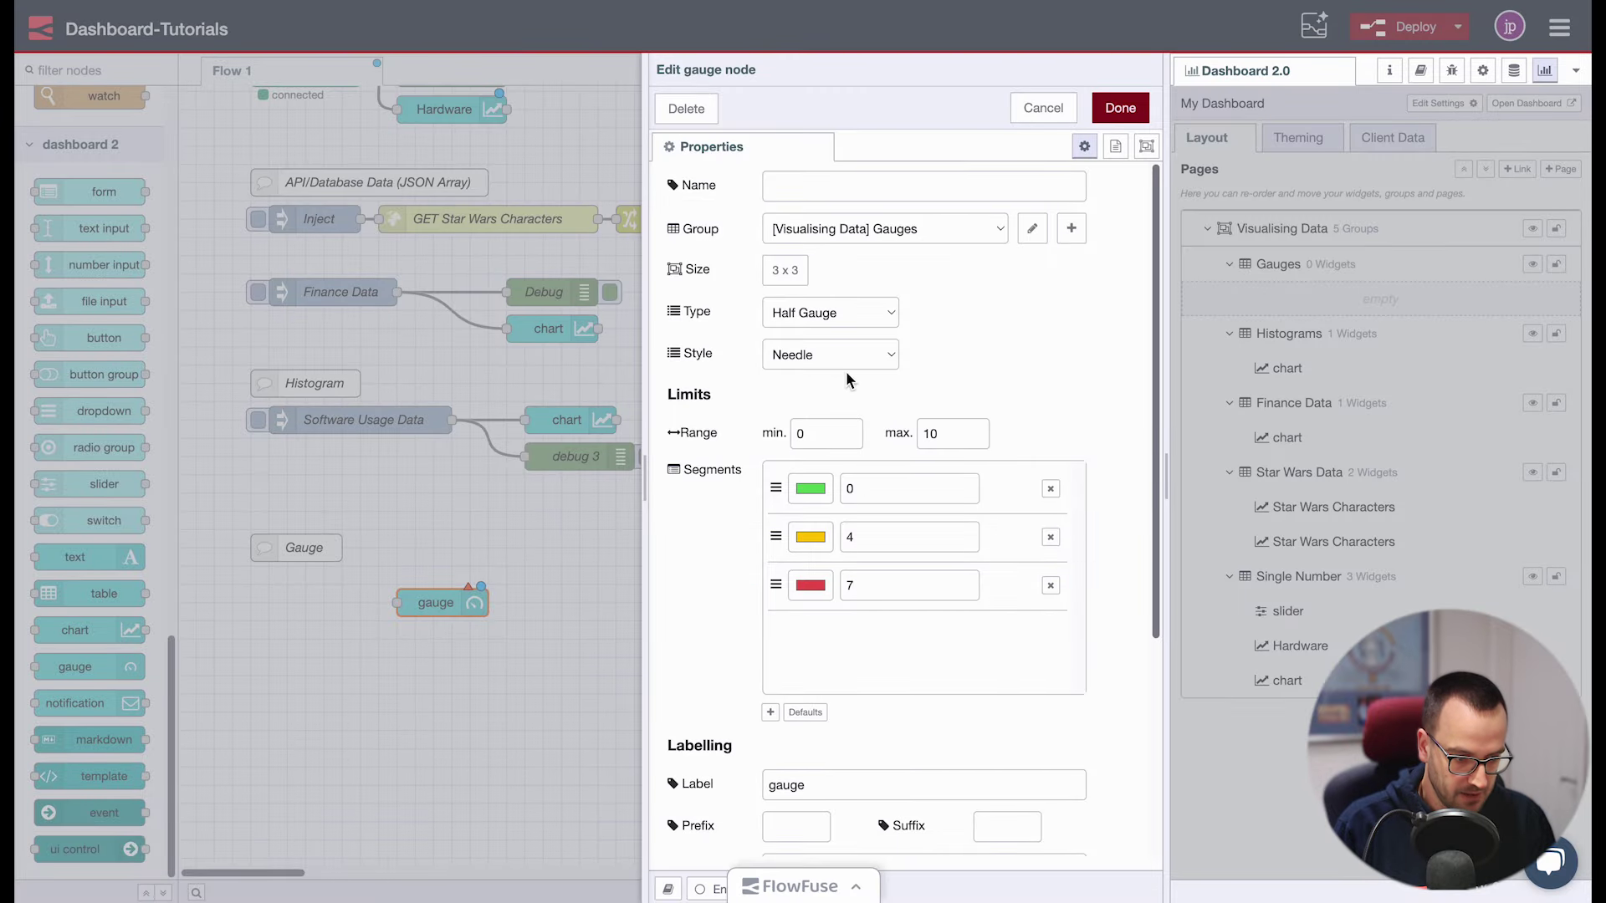
{"action": "left_click", "coordinate": [814, 311]}
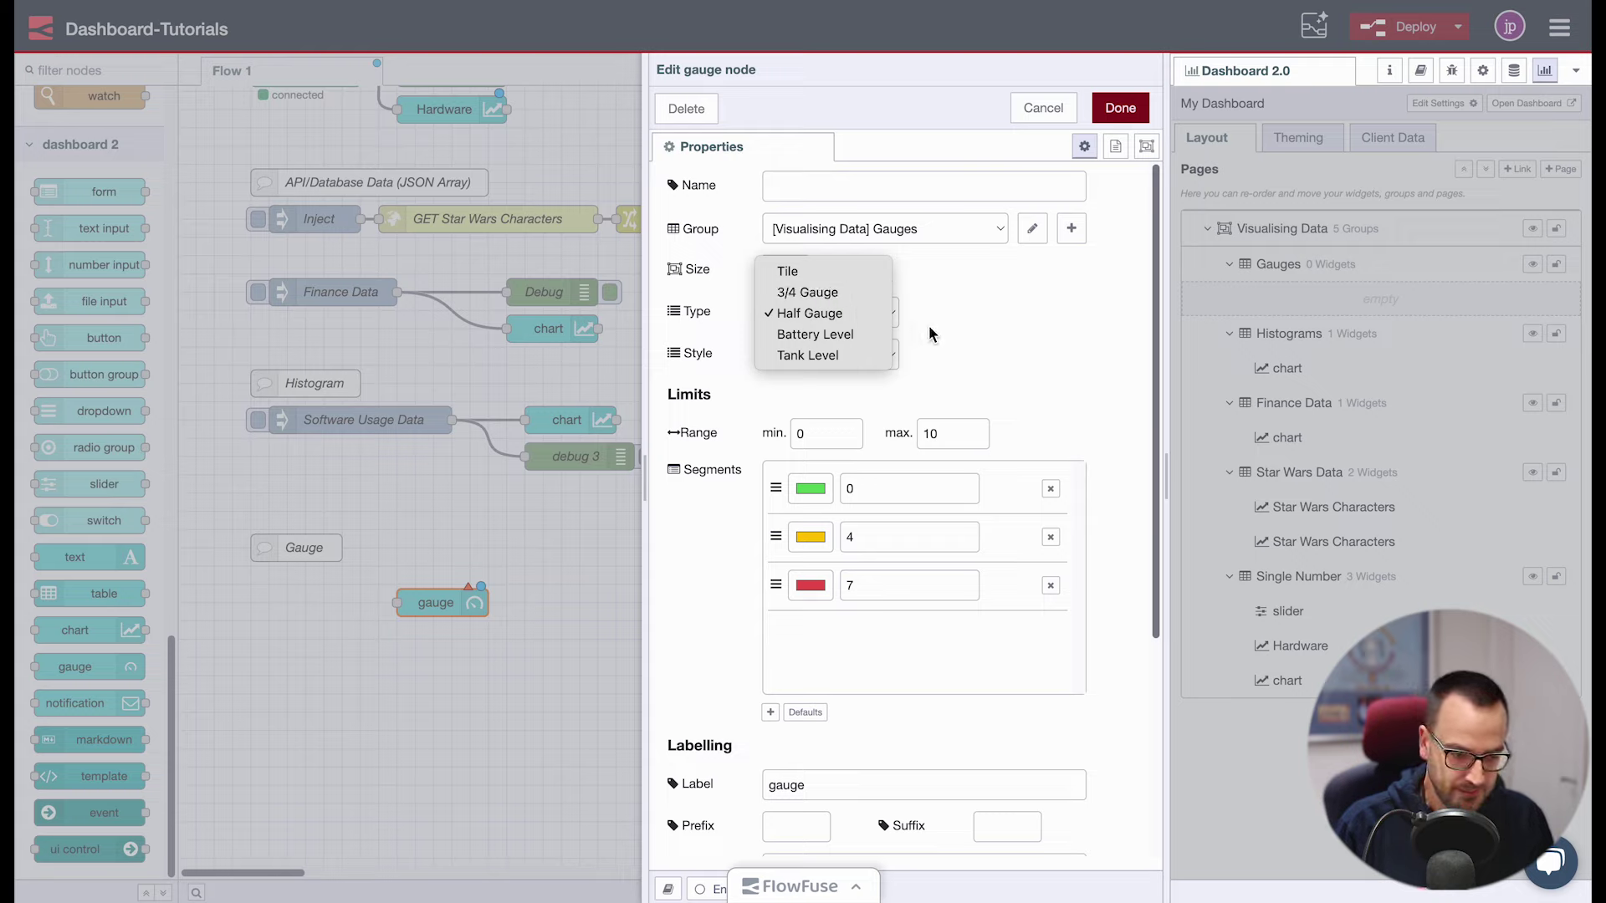
{"action": "left_click", "coordinate": [820, 314]}
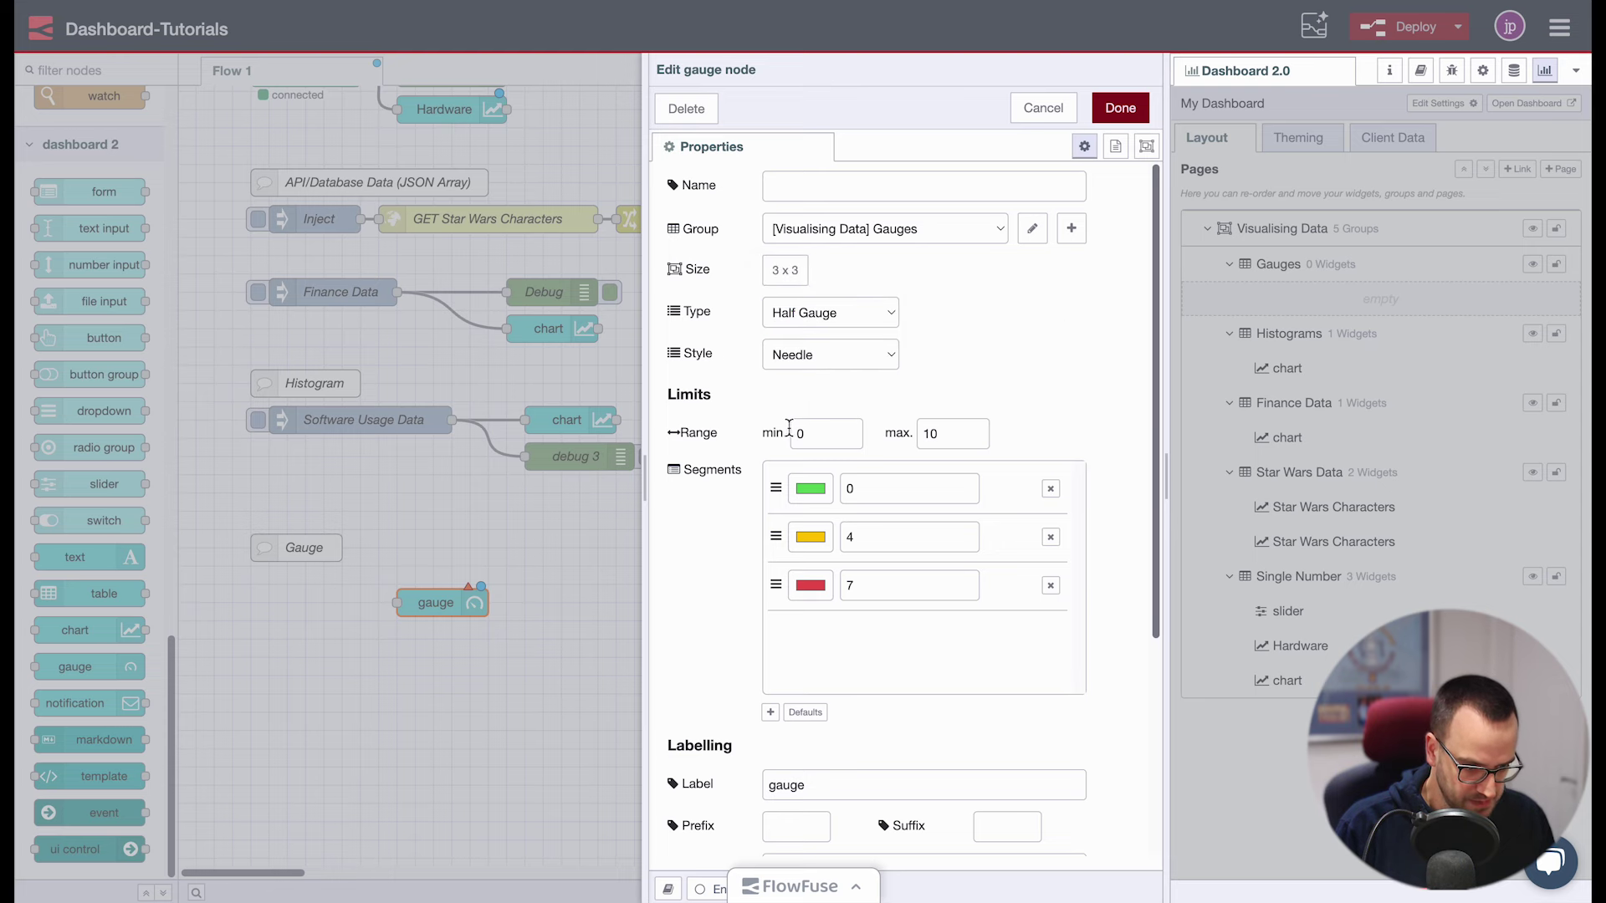
{"action": "left_click", "coordinate": [1120, 107]}
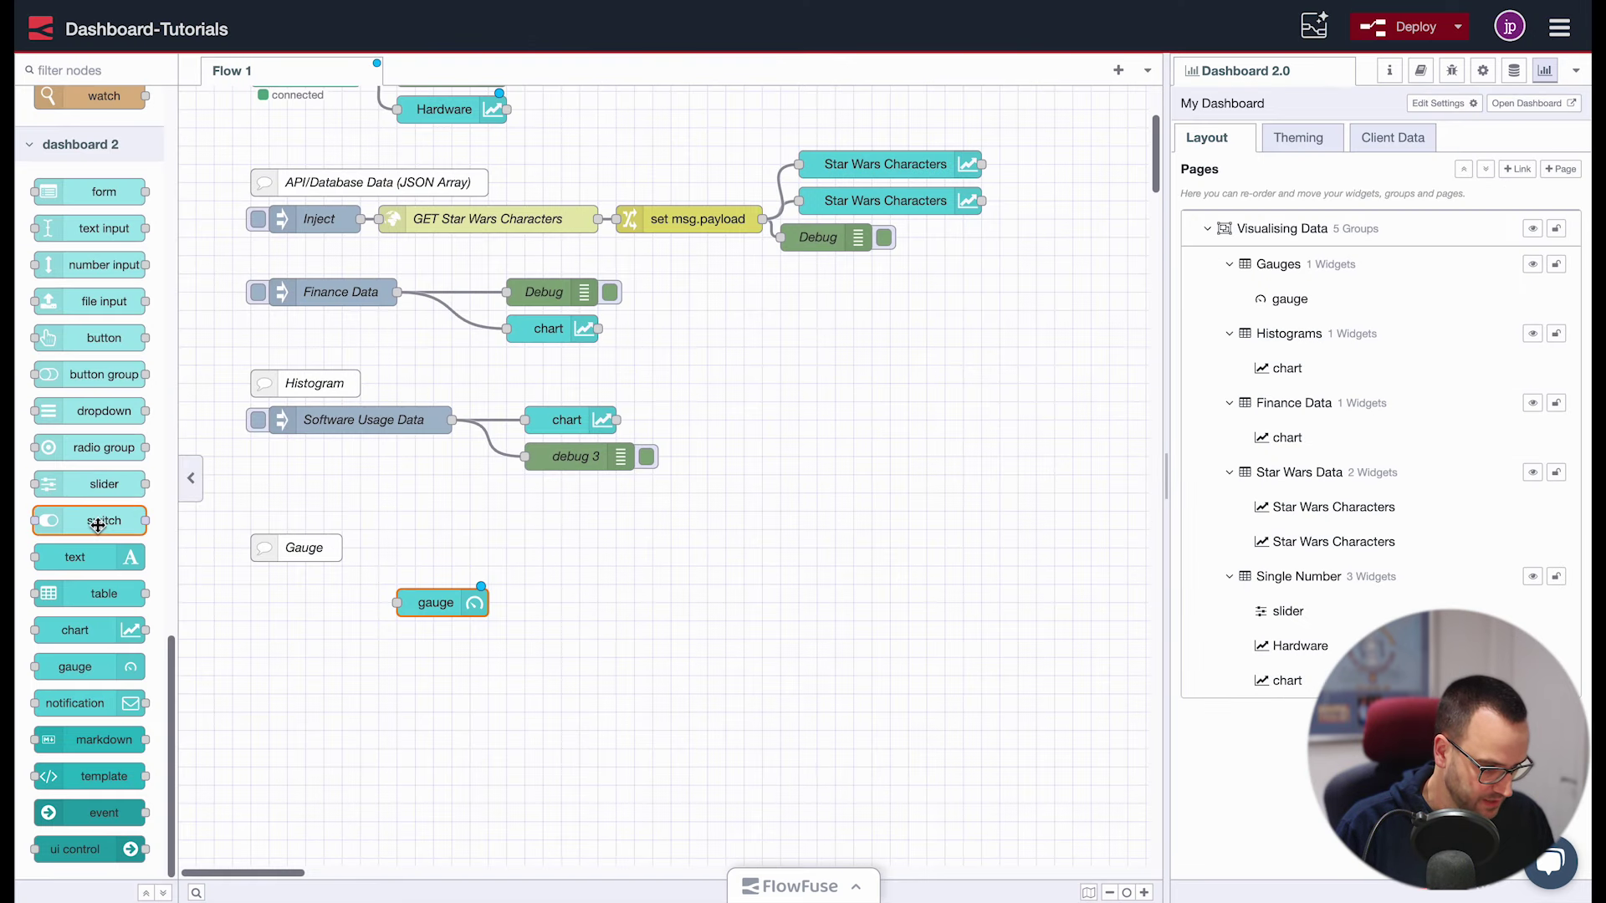
Add a slider node wired into the gauge, assign it to the [Visualising Data] Gauges group, and deploy the flow
{"action": "left_click_drag", "start_coordinate": [89, 484], "coordinate": [397, 602]}
{"action": "double_click", "coordinate": [328, 611]}
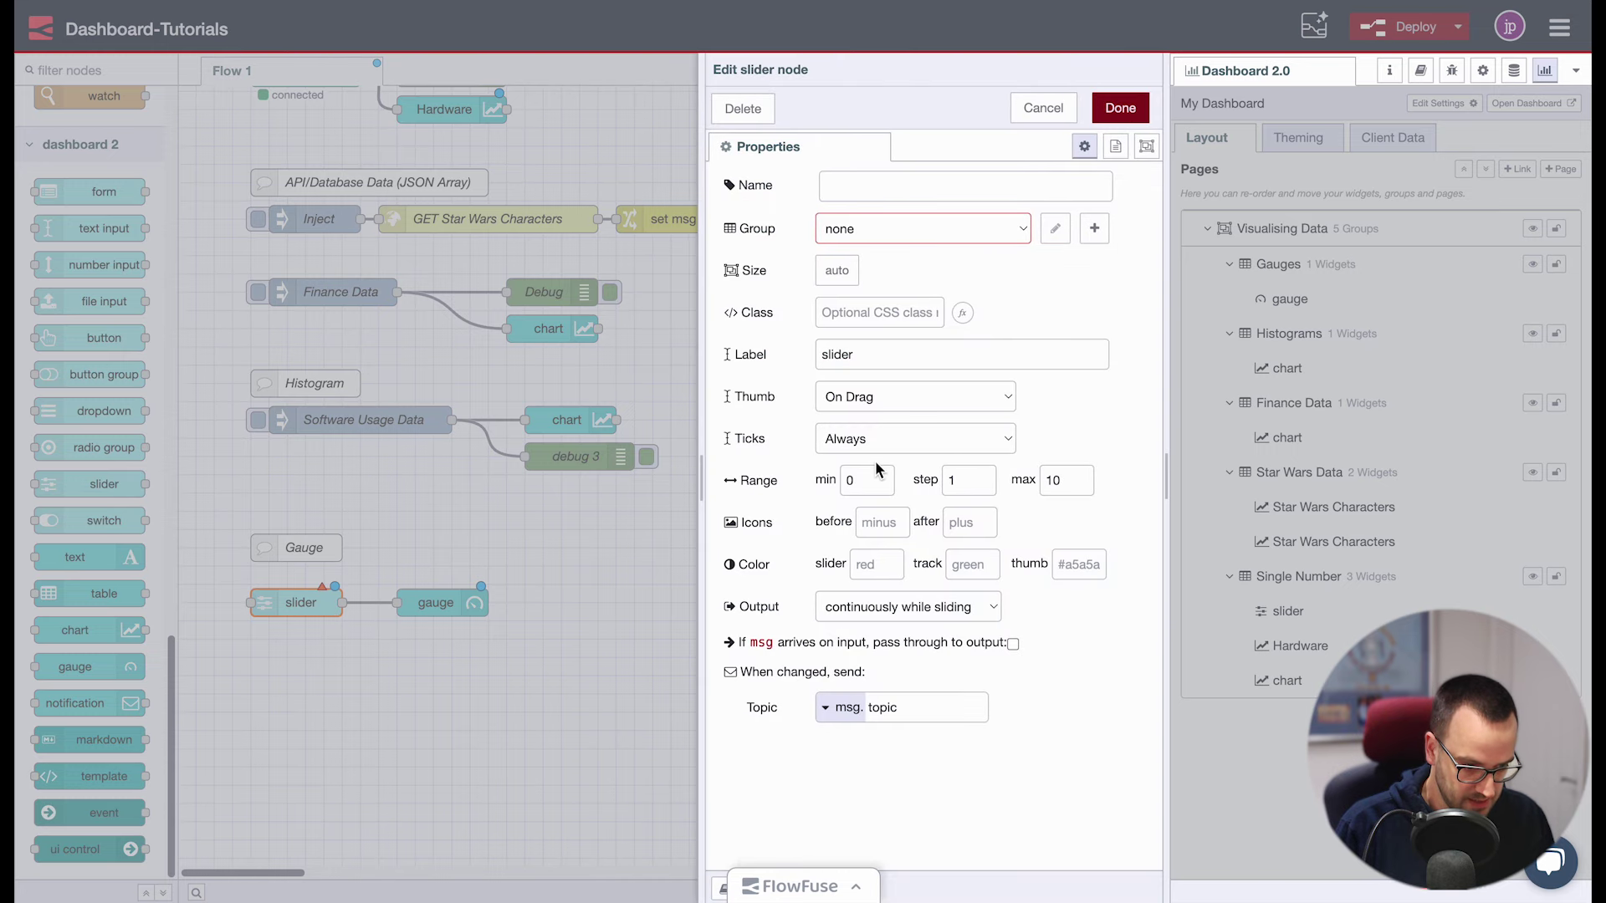
{"action": "left_click", "coordinate": [894, 236]}
{"action": "left_click", "coordinate": [911, 146]}
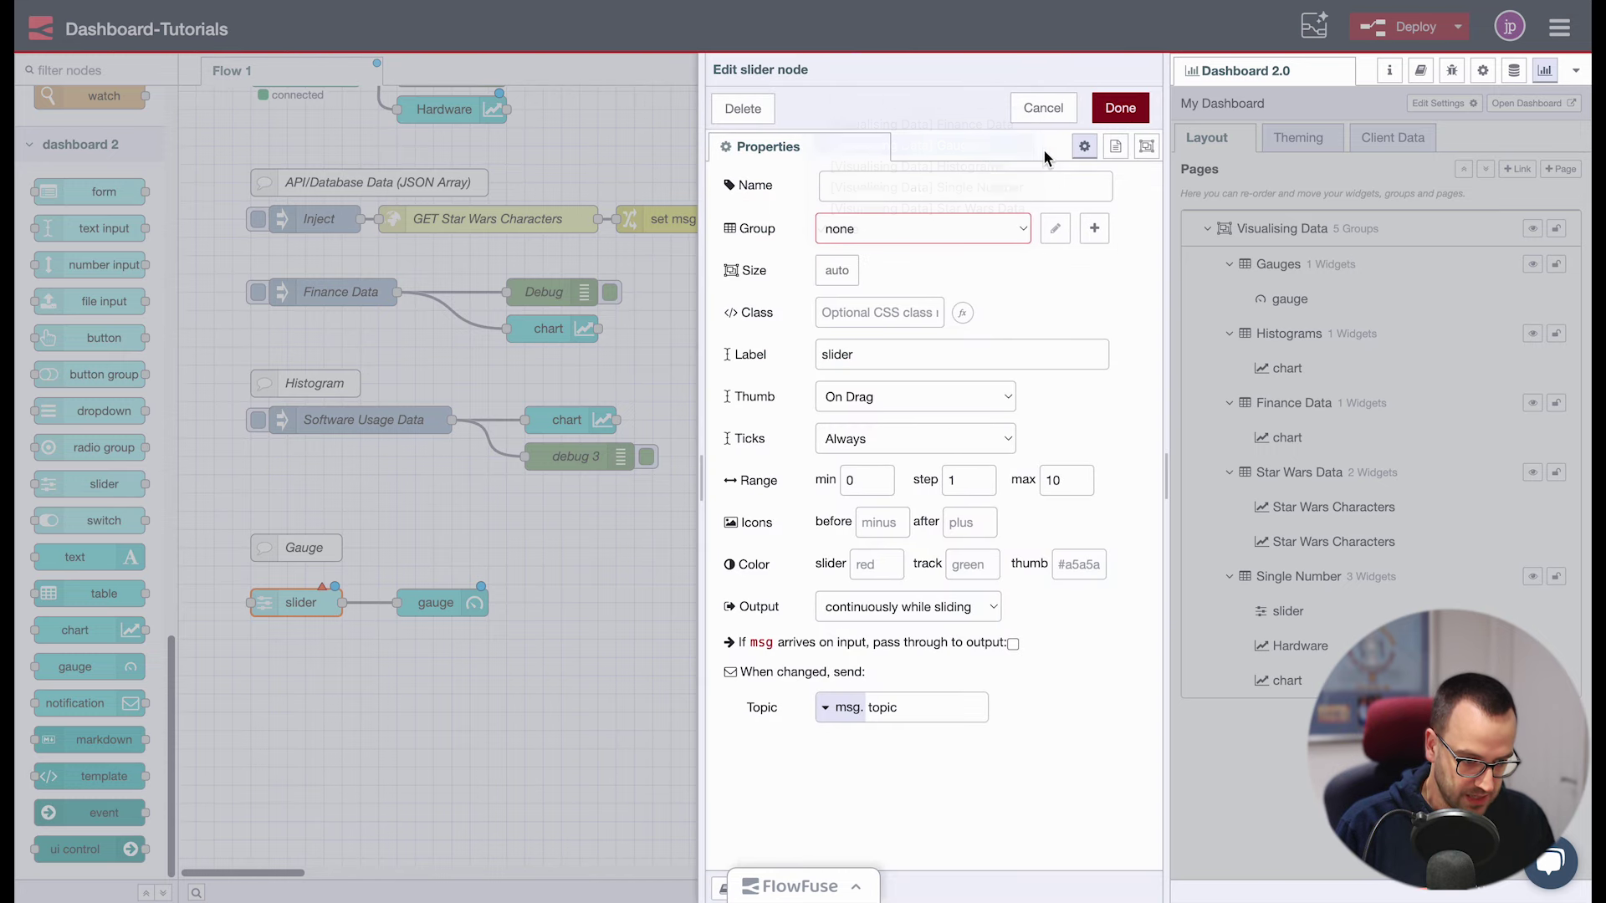
{"action": "left_click", "coordinate": [1103, 128]}
{"action": "left_click", "coordinate": [1413, 26]}
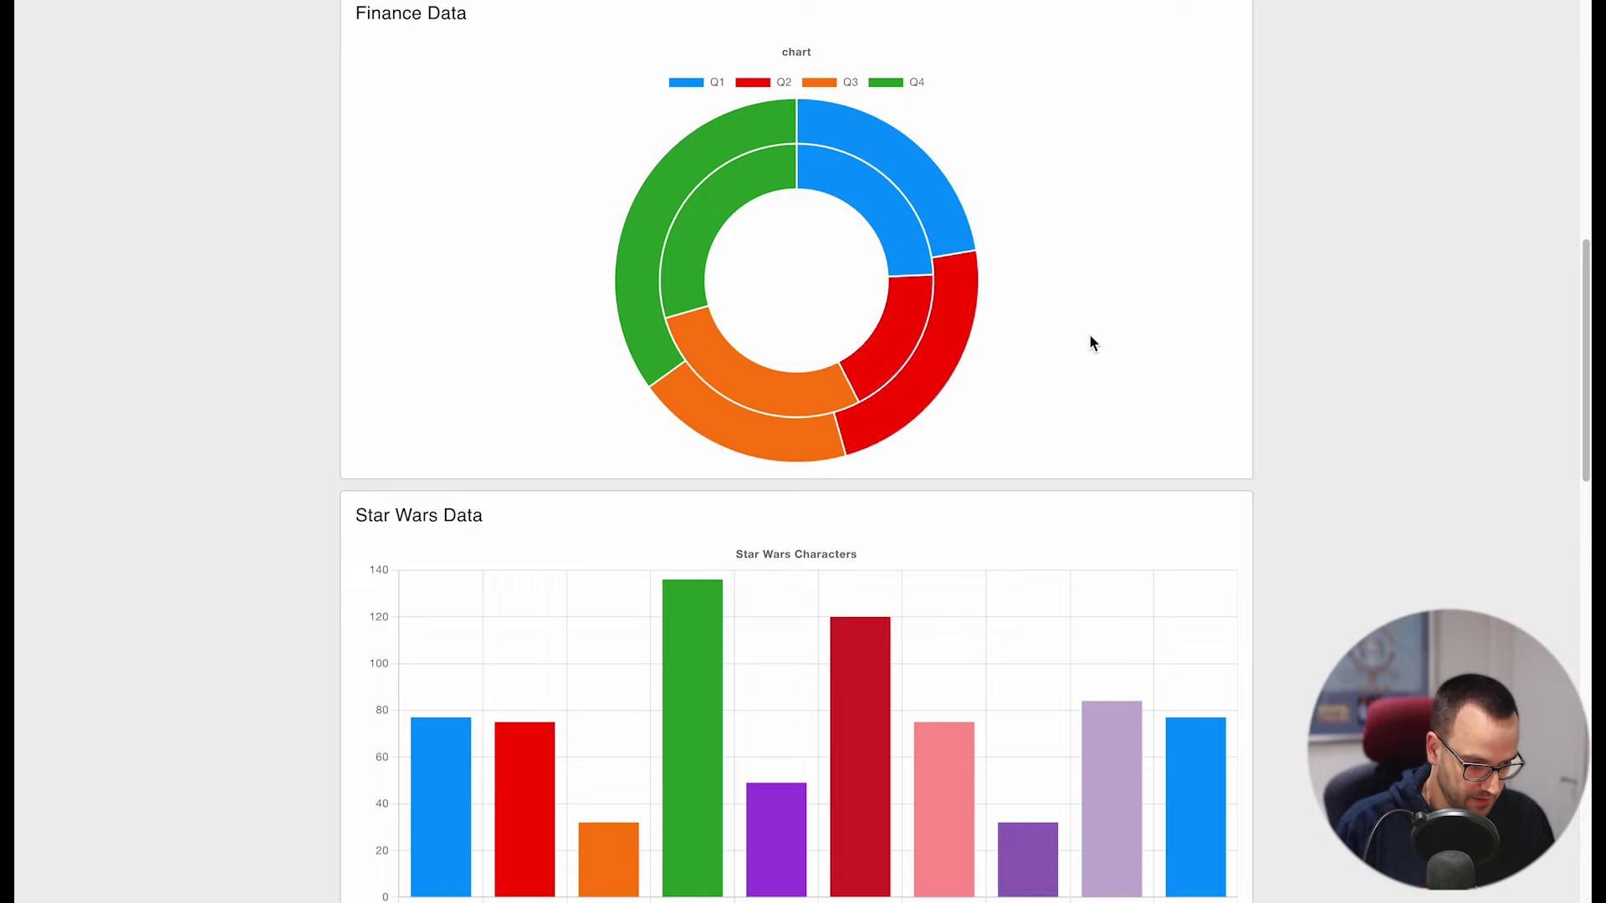
Test the half gauge on the dashboard by moving the Gauges slider to 8, 10 and 2
{"action": "scroll", "coordinate": [1375, 373], "scroll_direction": "down", "scroll_amount": 15}
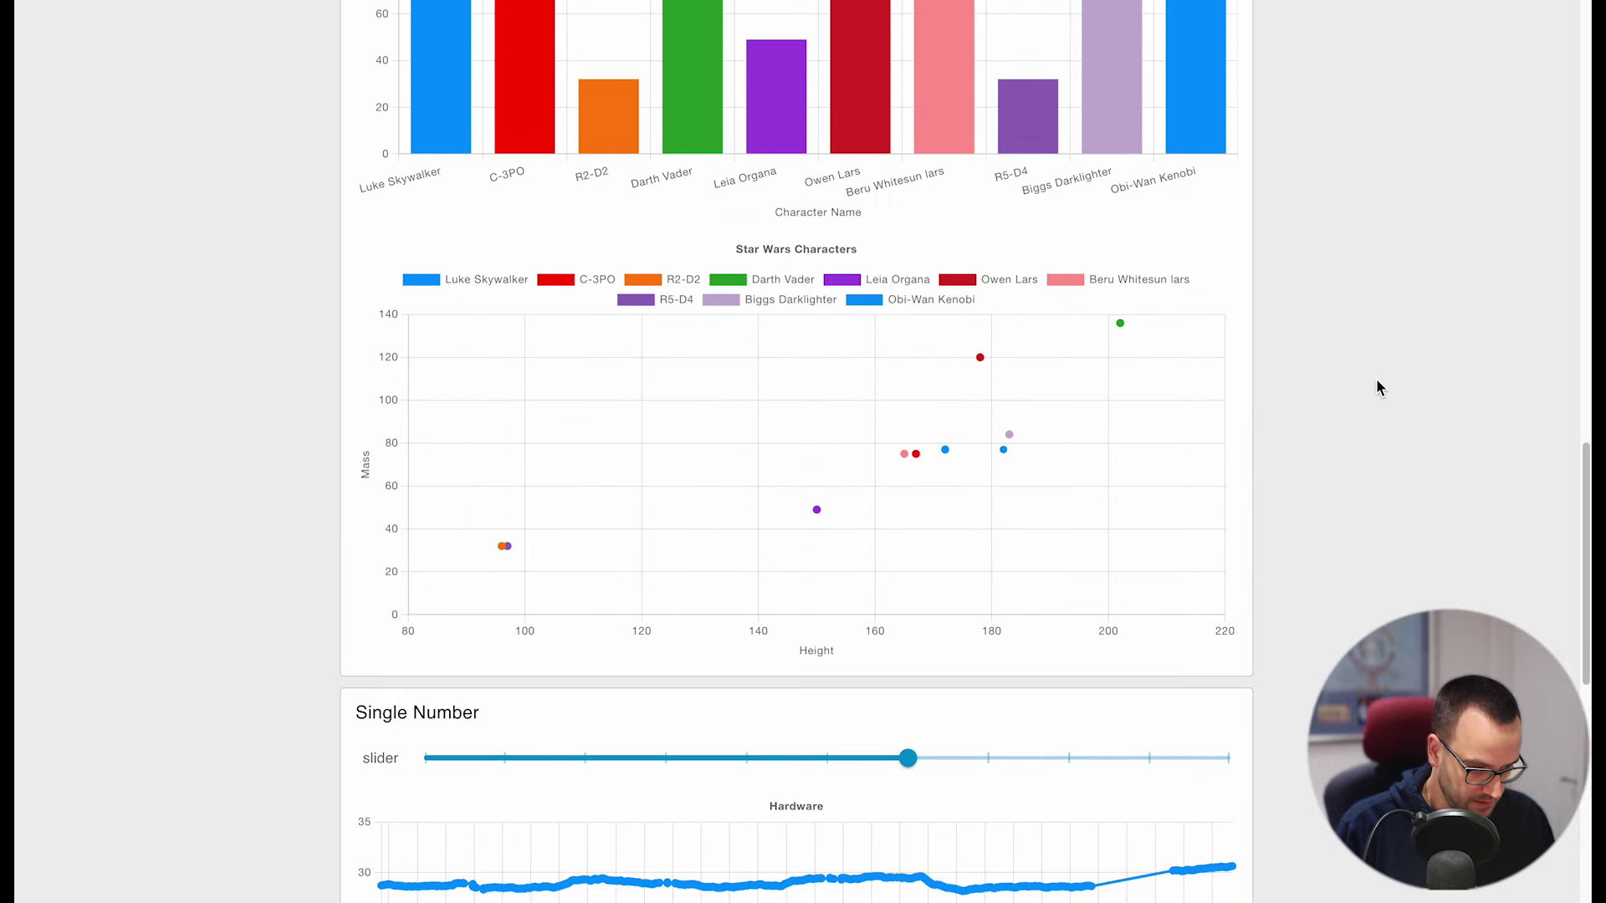
{"action": "scroll", "coordinate": [1324, 397], "scroll_direction": "up", "scroll_amount": 20}
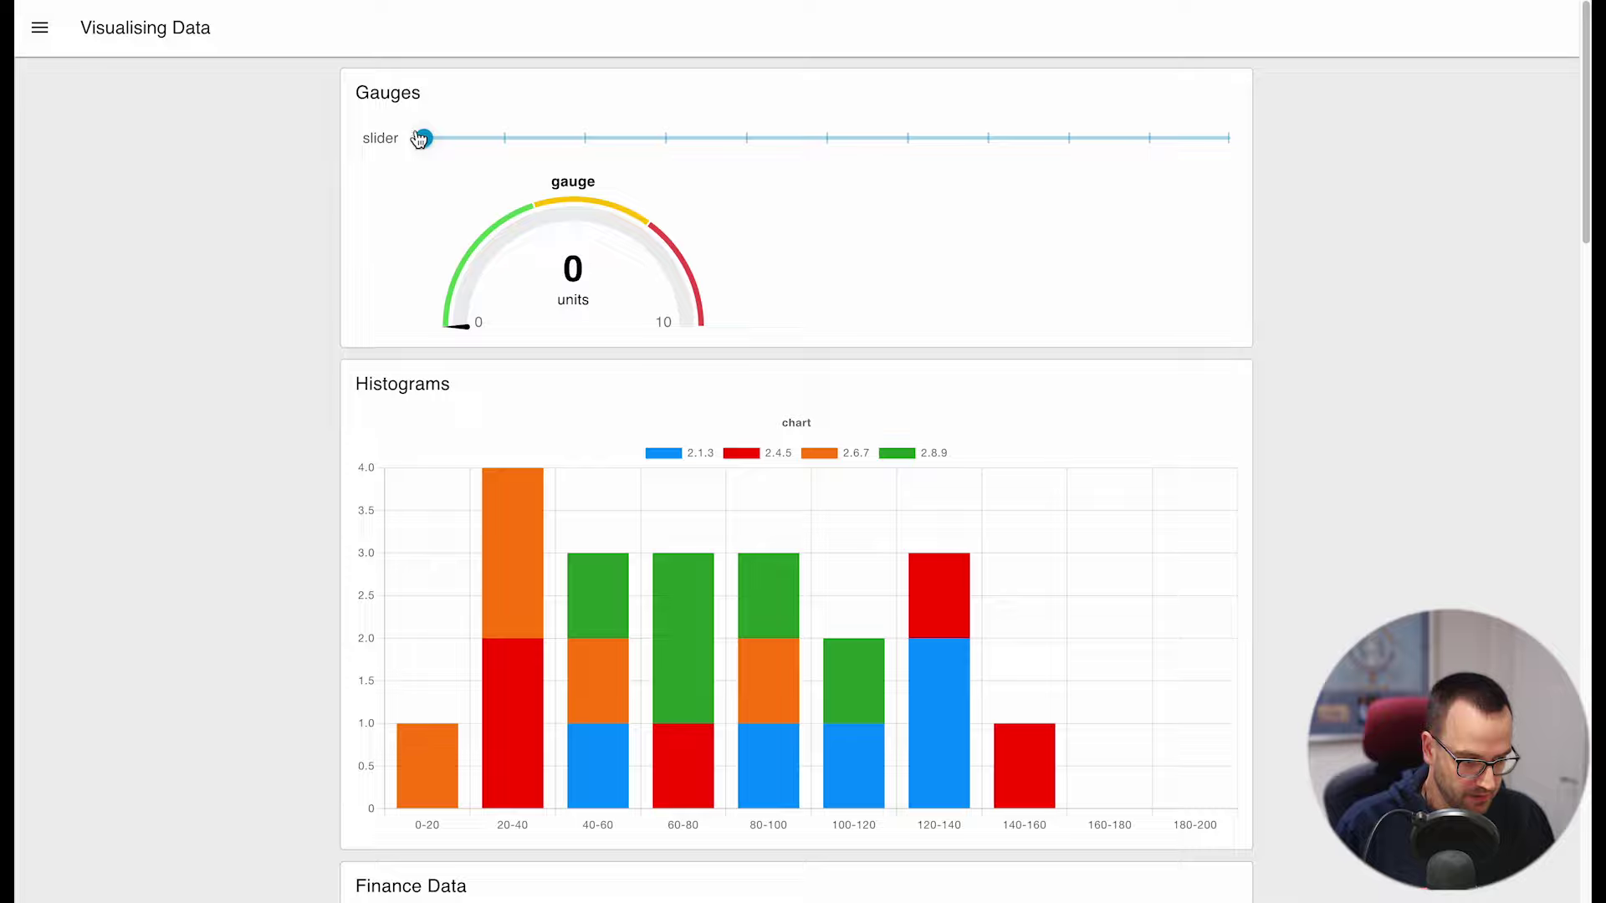
{"action": "left_click_drag", "start_coordinate": [420, 139], "coordinate": [1085, 143]}
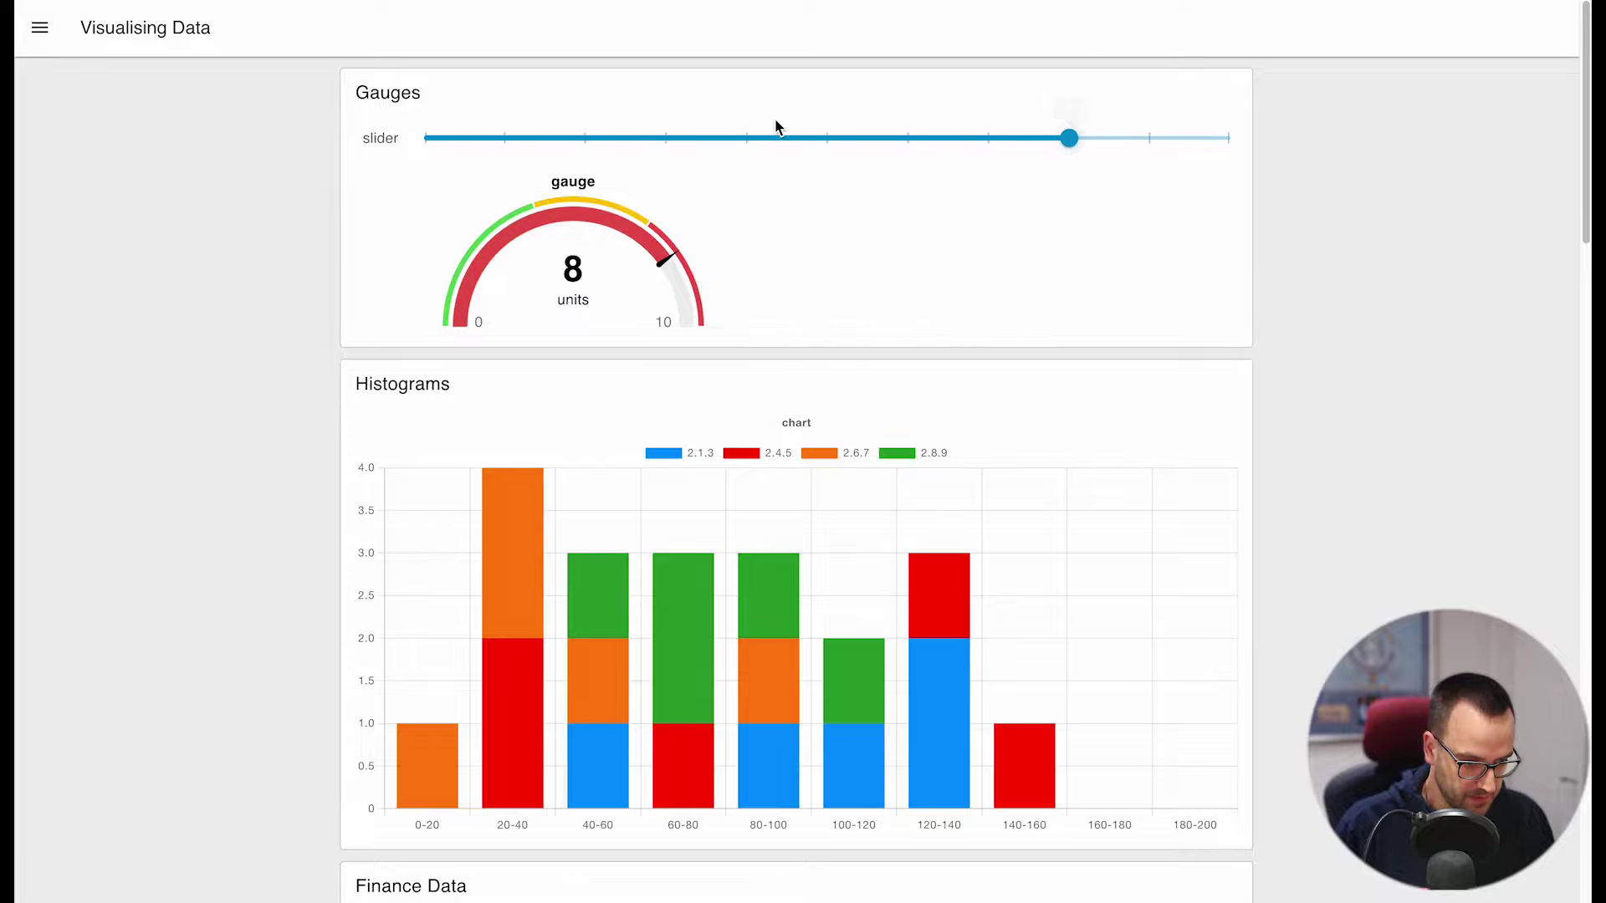
{"action": "left_click", "coordinate": [705, 144]}
{"action": "left_click", "coordinate": [1196, 147]}
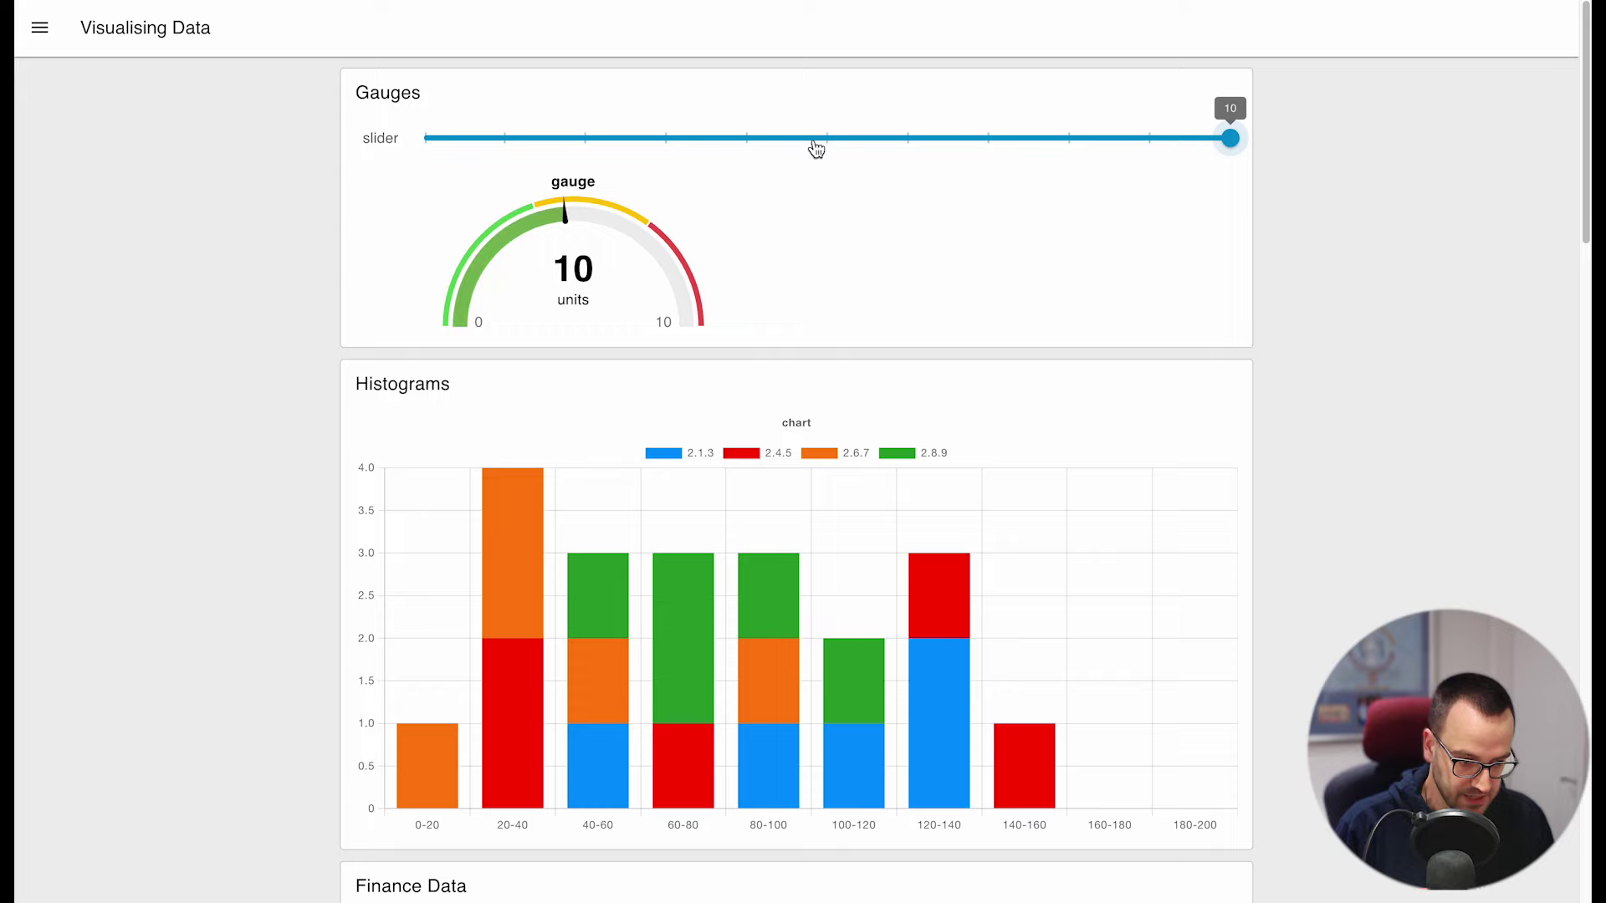
{"action": "left_click", "coordinate": [584, 139]}
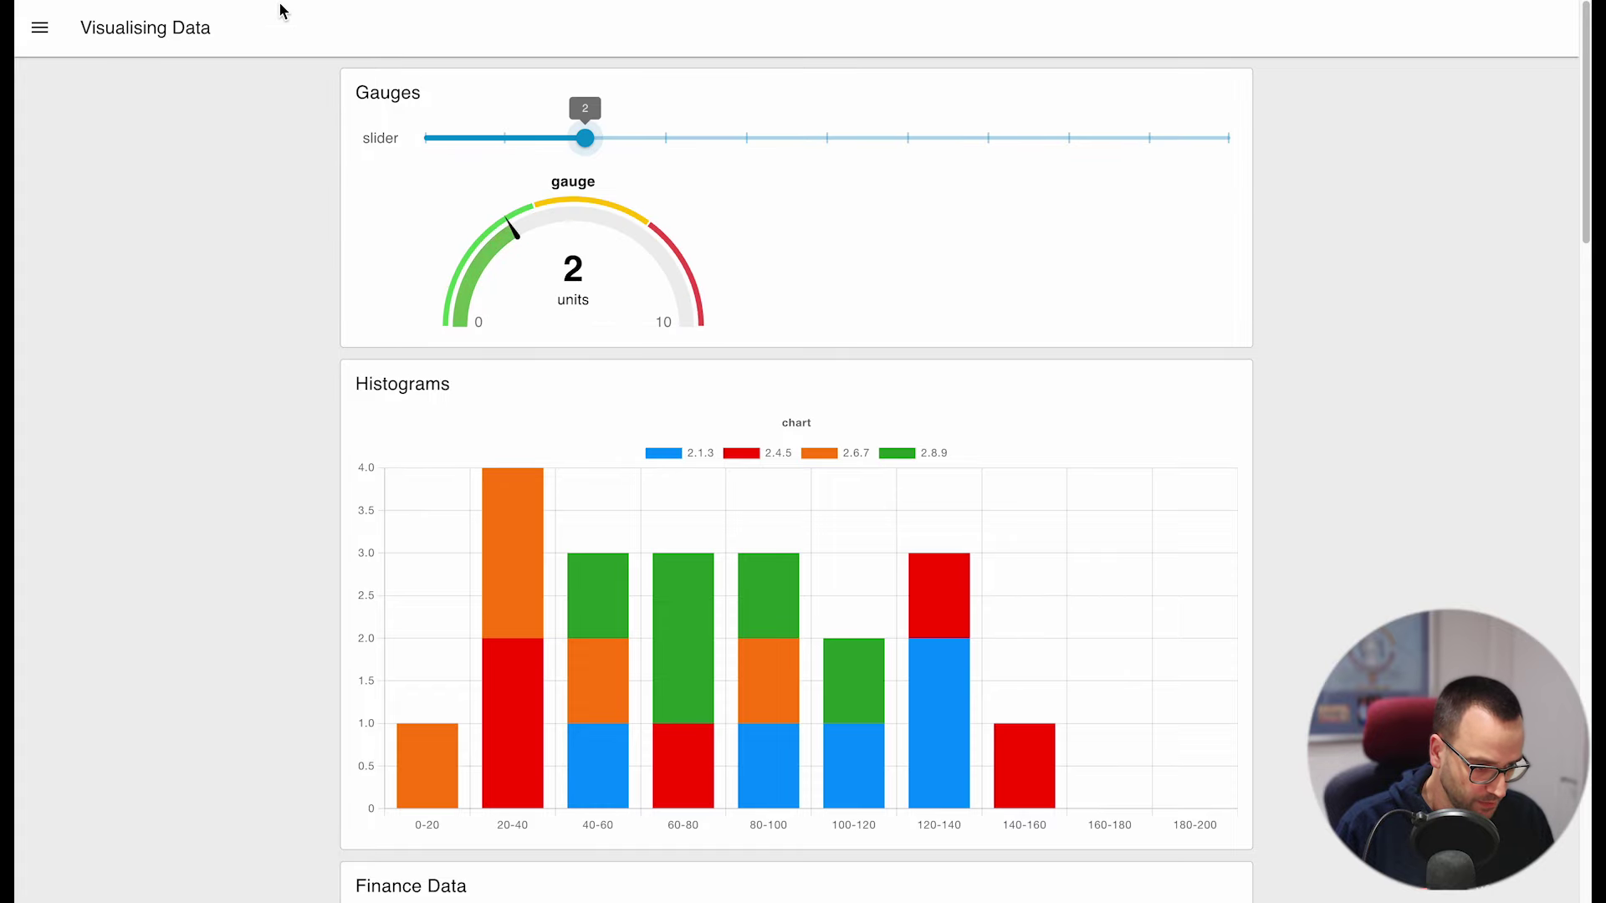
Change the gauge node's type to 3/4 Gauge in the flow editor and deploy the flow
{"action": "key", "text": "ctrl+Tab"}
{"action": "left_click", "coordinate": [451, 621]}
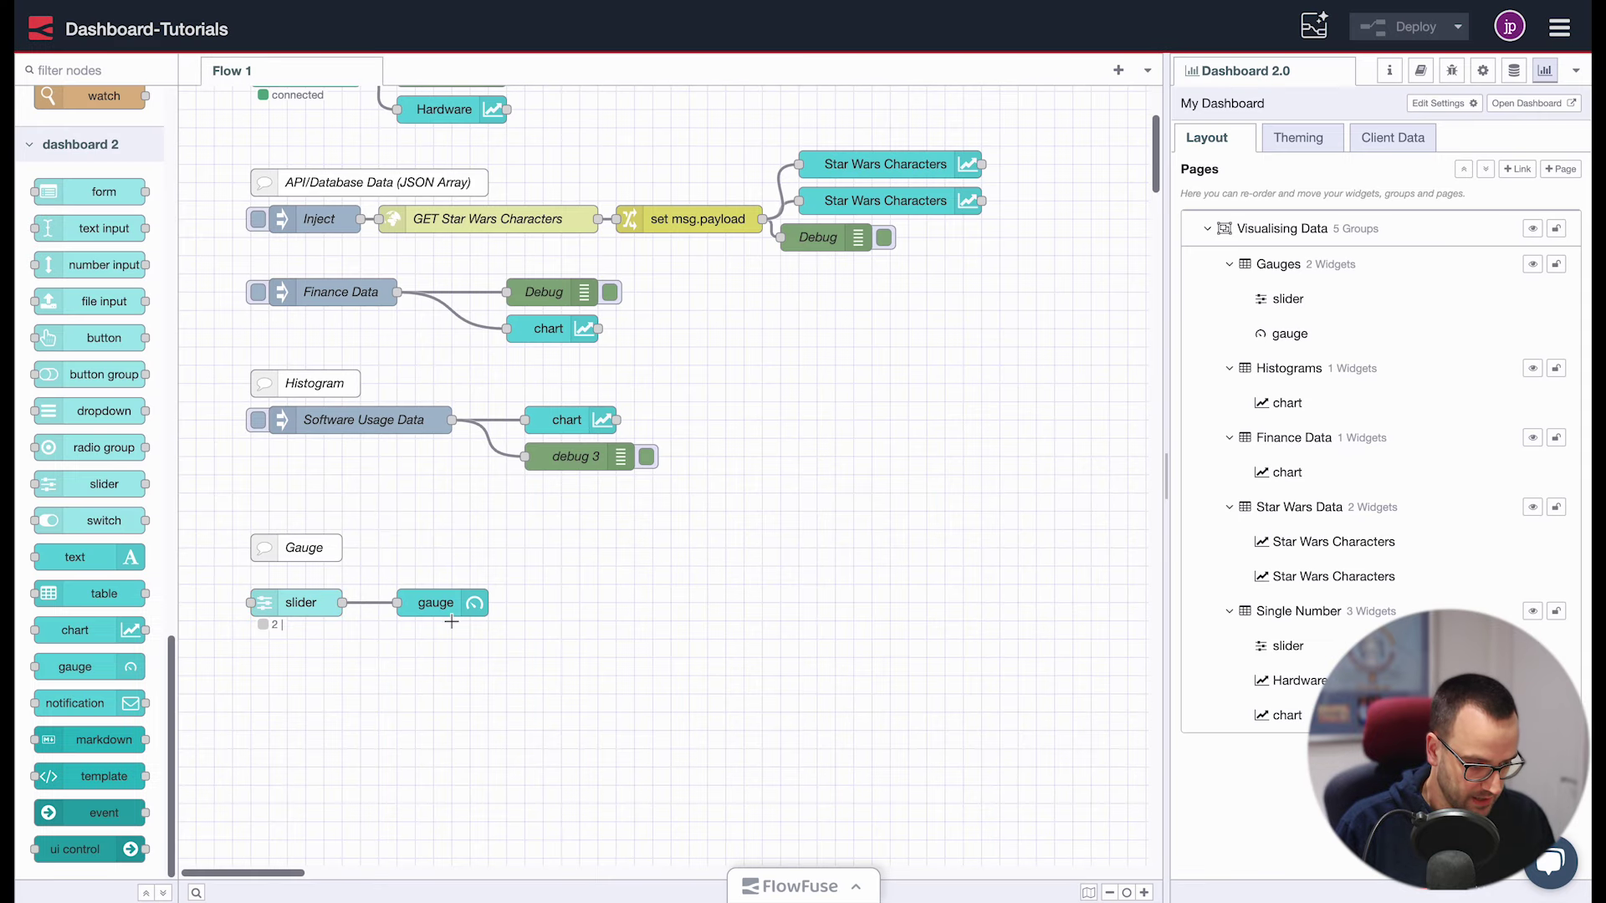
{"action": "double_click", "coordinate": [455, 613]}
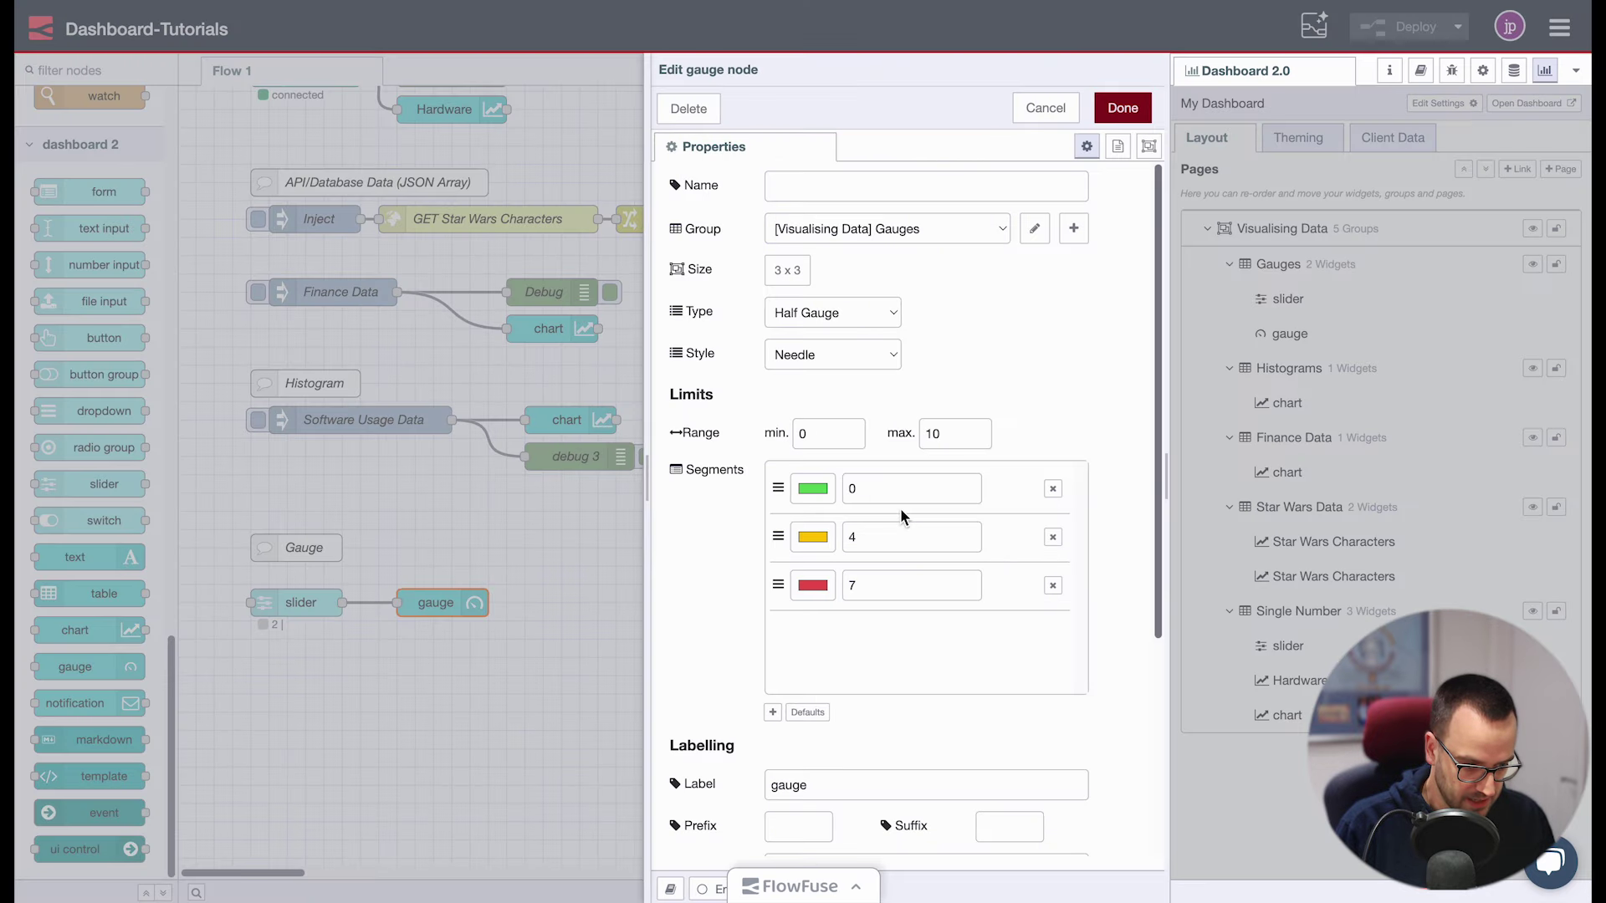
{"action": "left_click", "coordinate": [843, 319]}
{"action": "left_click", "coordinate": [848, 298]}
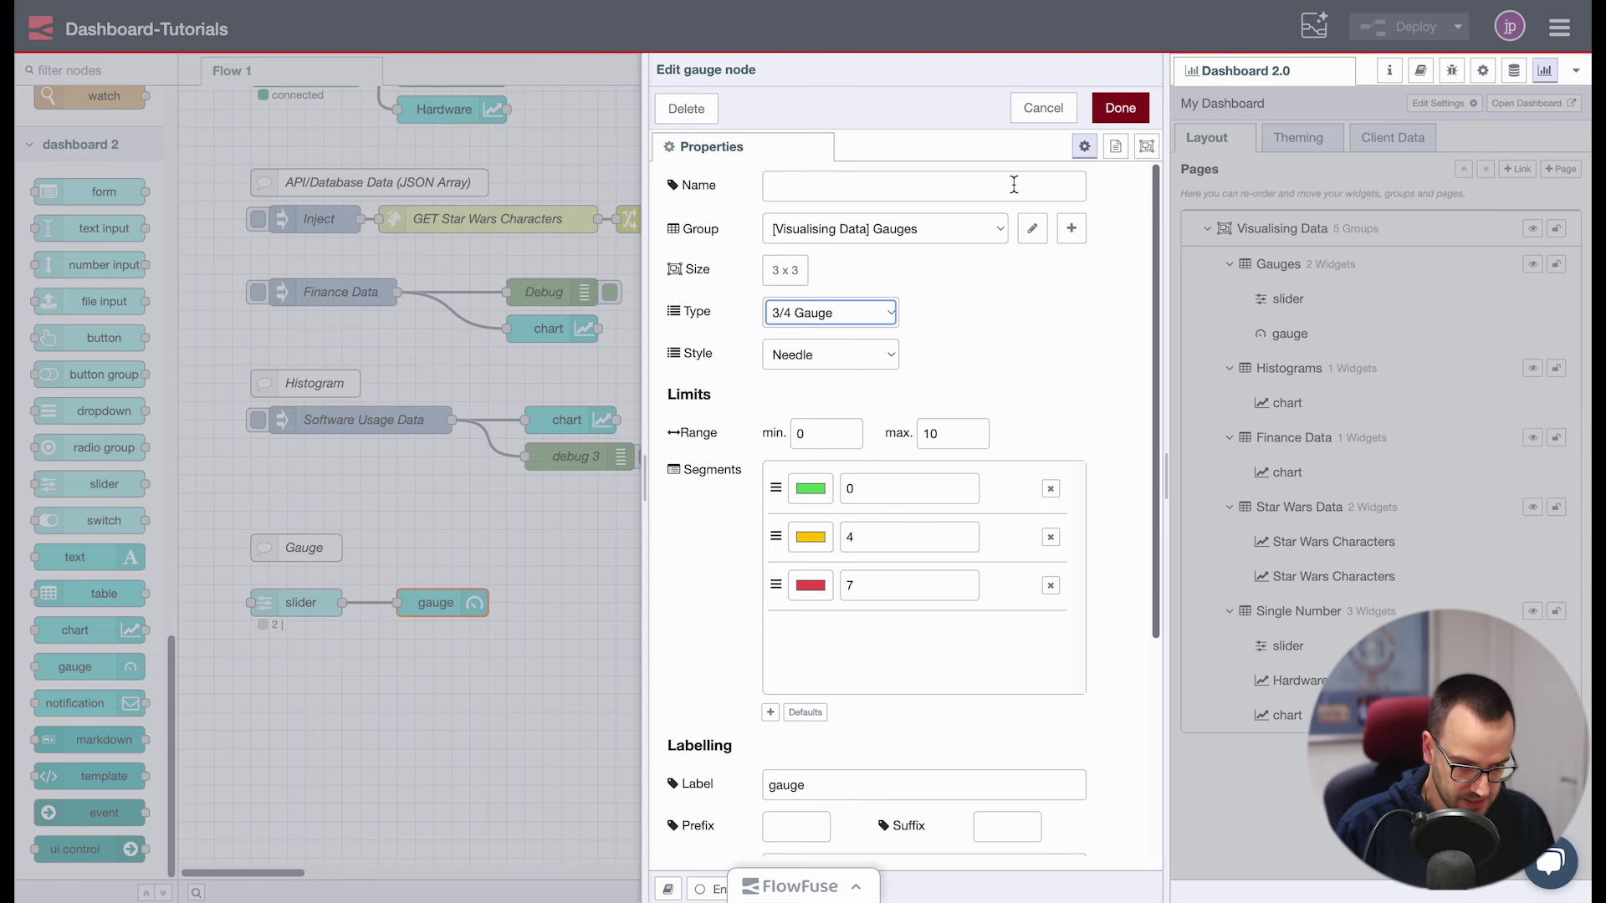
{"action": "left_click", "coordinate": [1121, 109]}
{"action": "key", "text": "ctrl+d"}
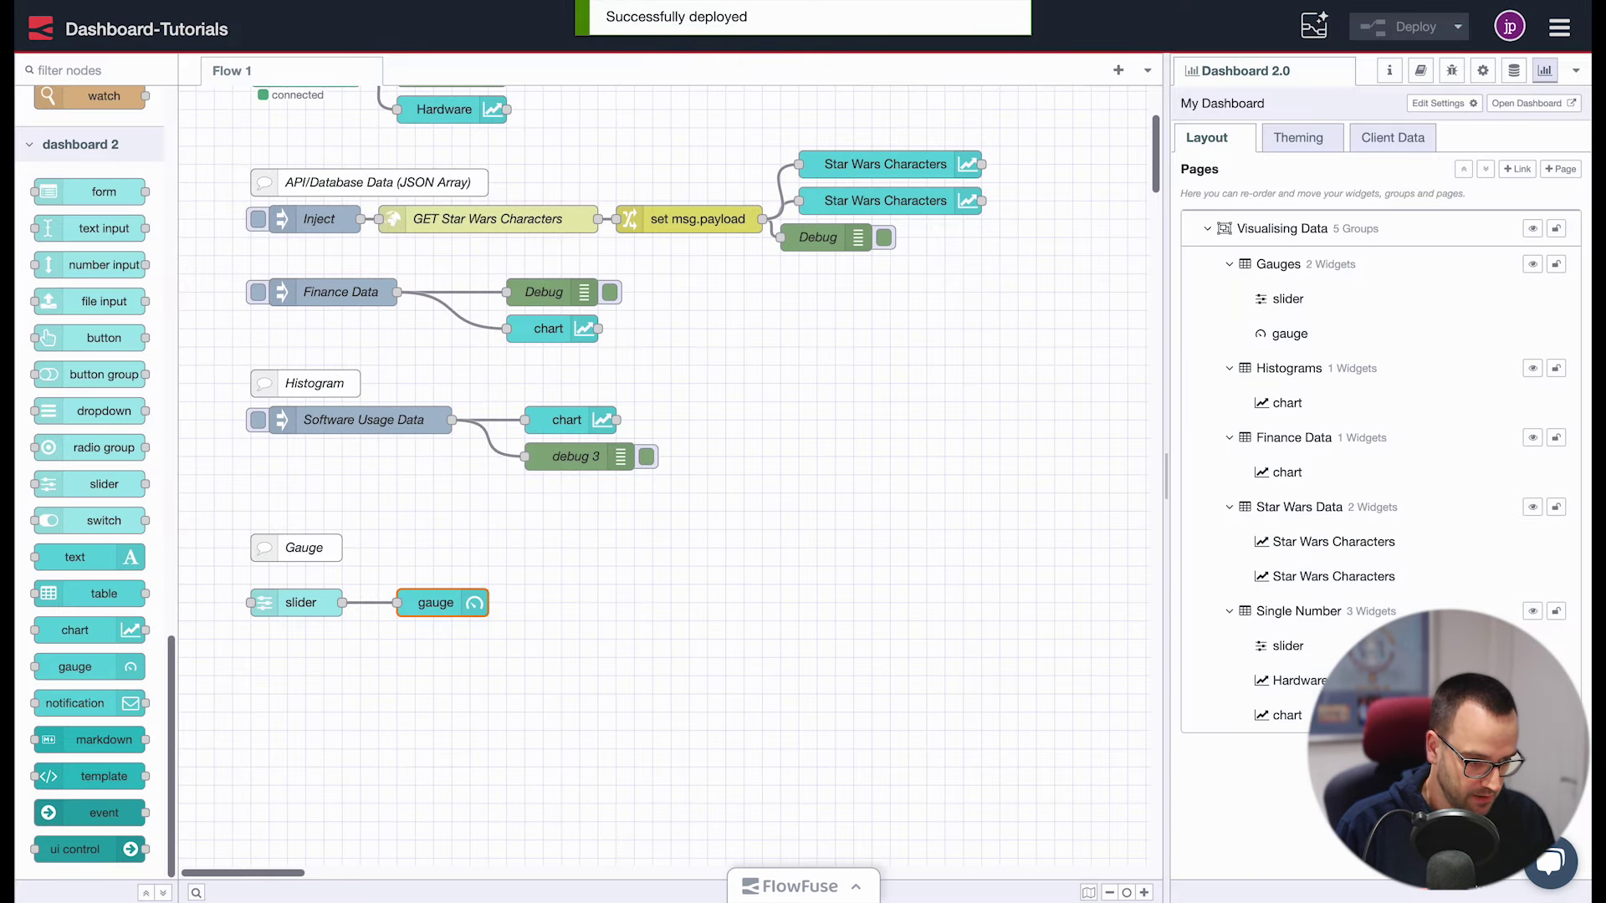
Try several slider values, including 9, on the dashboard to check the 3/4 gauge
{"action": "key", "text": "ctrl+Tab"}
{"action": "left_click", "coordinate": [1039, 139]}
{"action": "left_click", "coordinate": [1146, 138]}
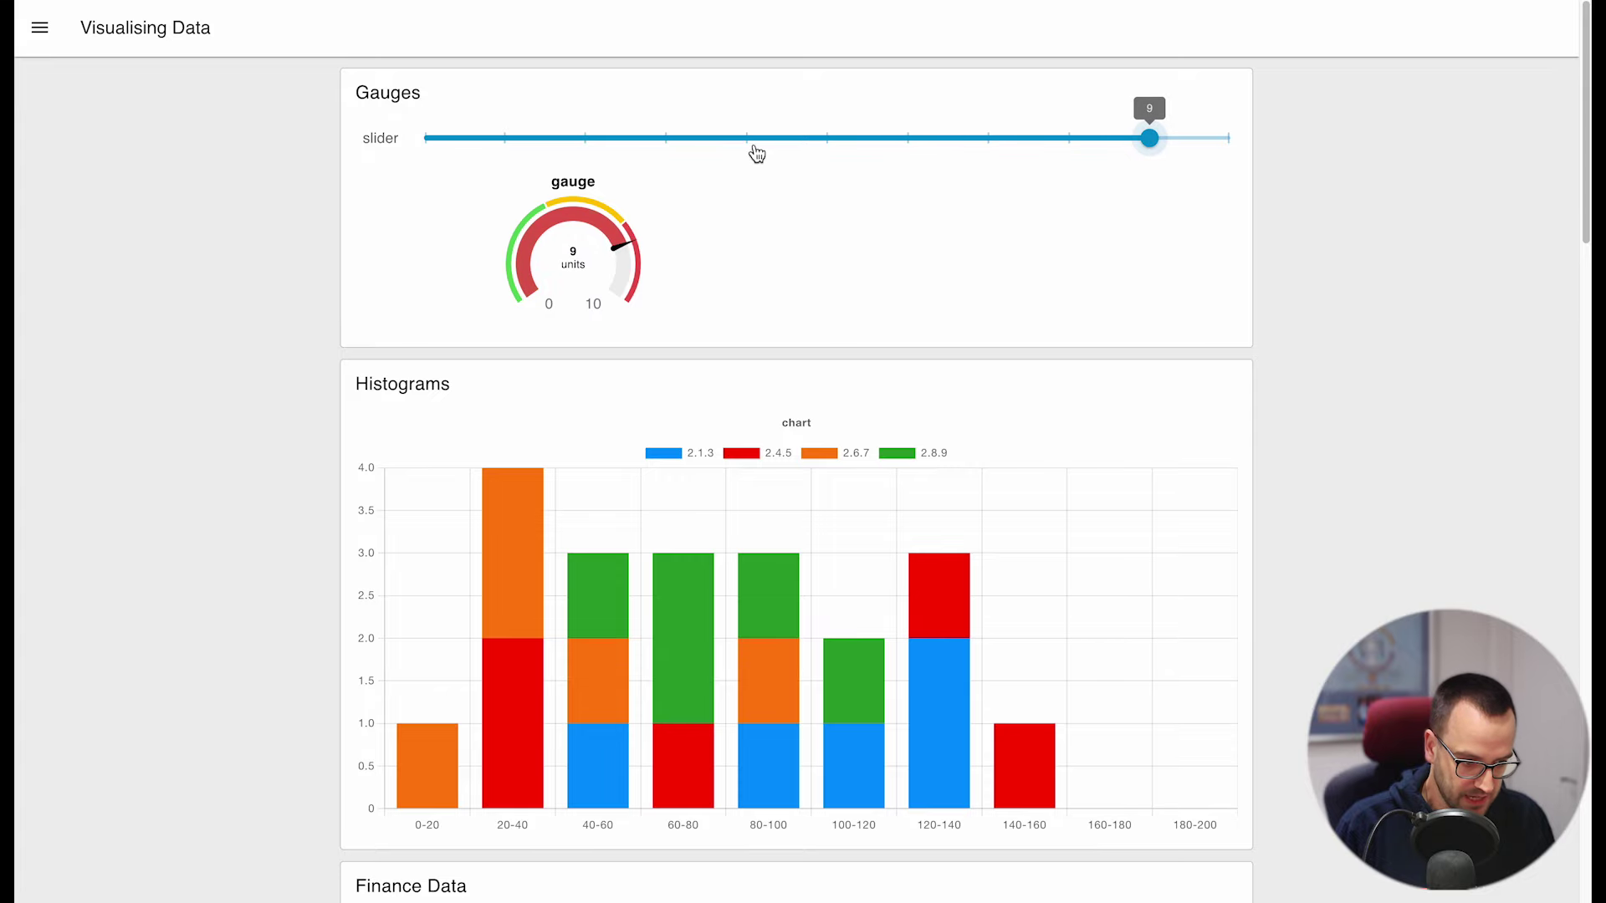
{"action": "left_click", "coordinate": [620, 149]}
Change the gauge node's type to Tile in the flow editor and deploy the flow
{"action": "key", "text": "ctrl+Tab"}
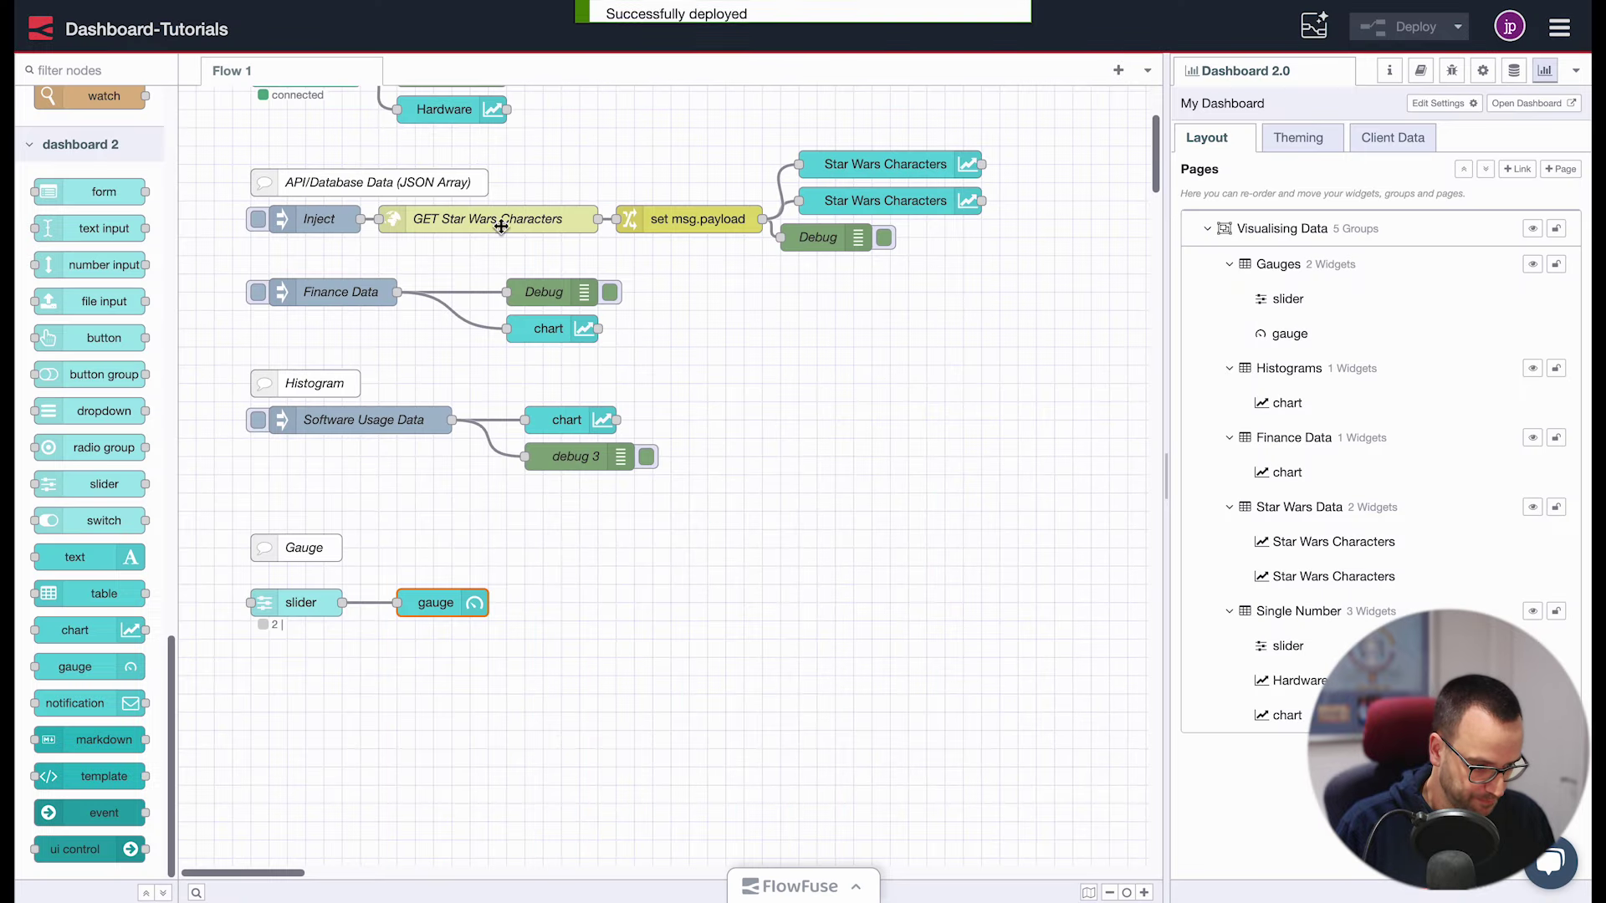
{"action": "double_click", "coordinate": [432, 604]}
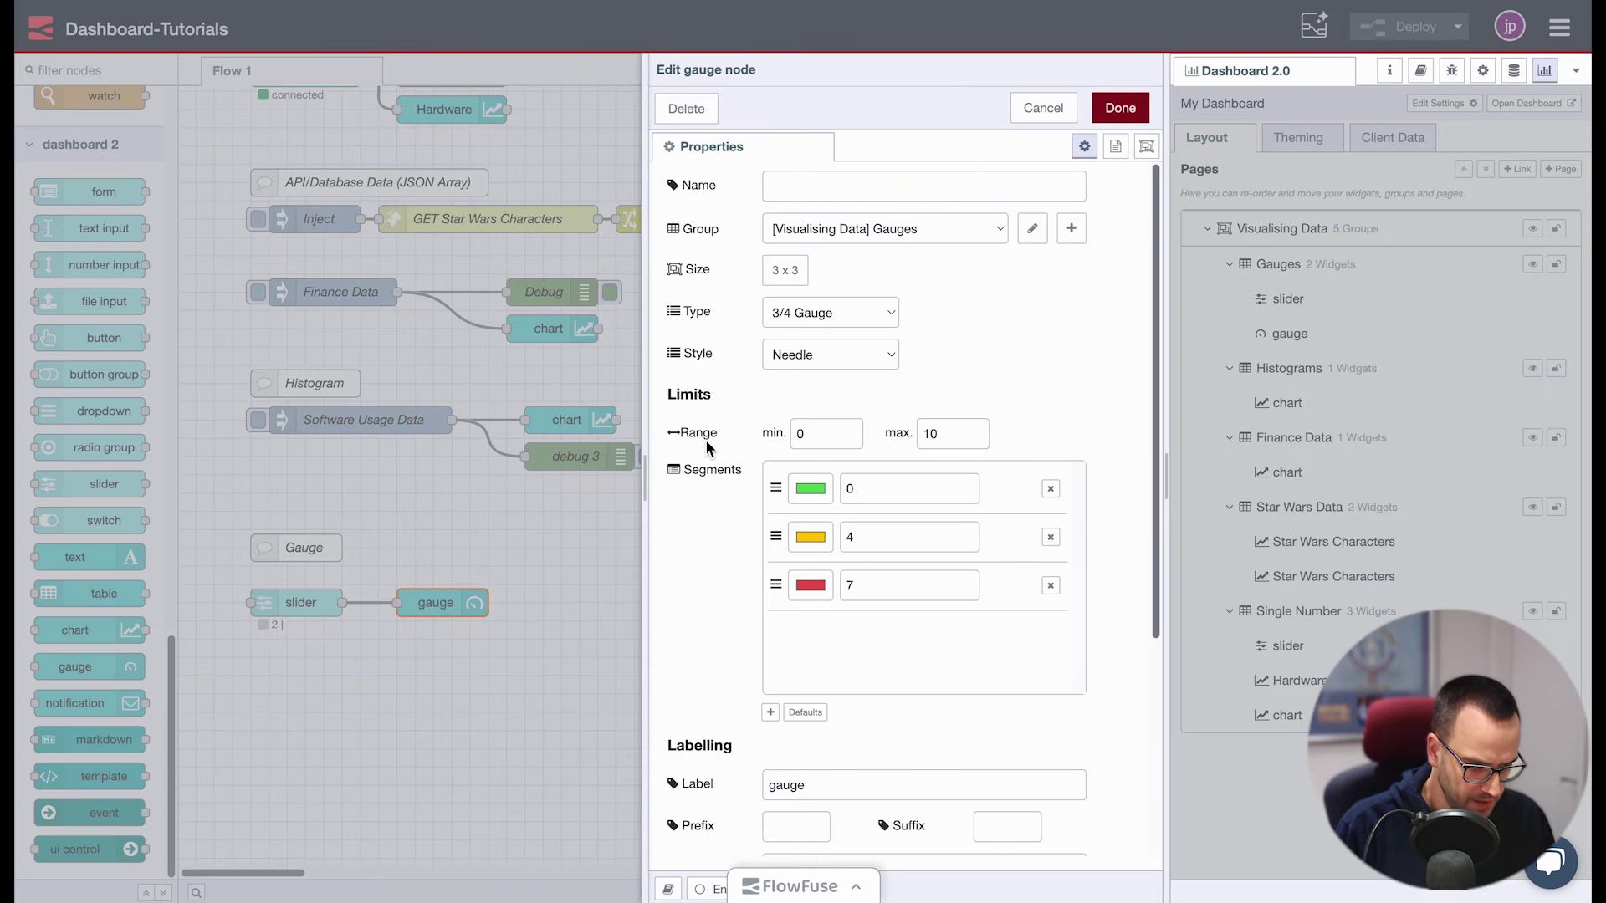
{"action": "left_click", "coordinate": [837, 333]}
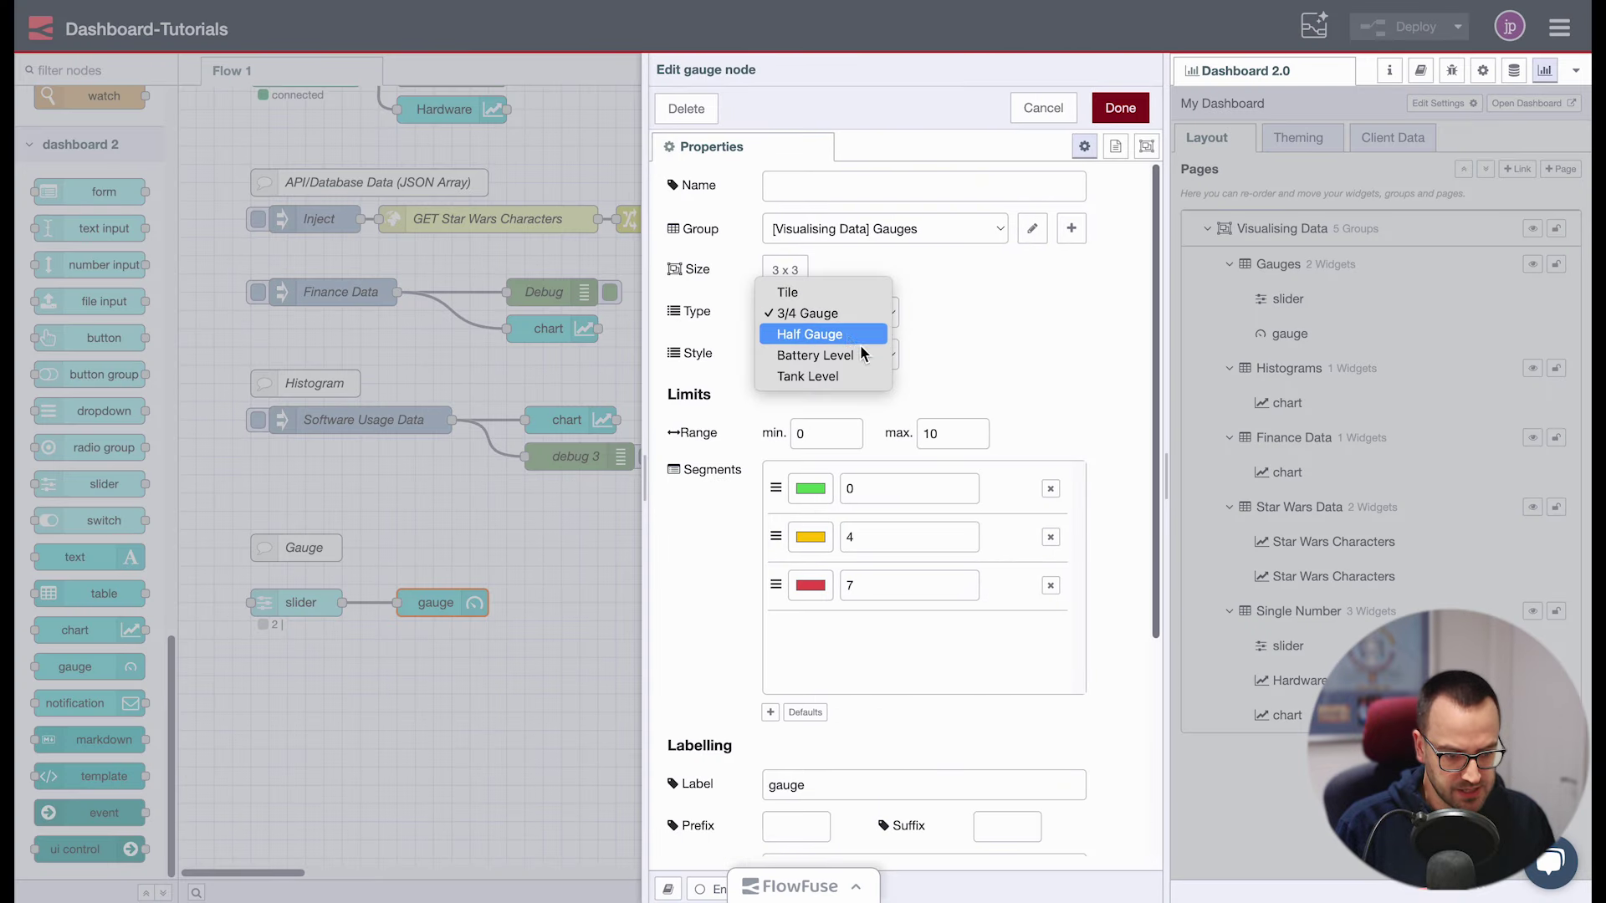
{"action": "left_click", "coordinate": [839, 297]}
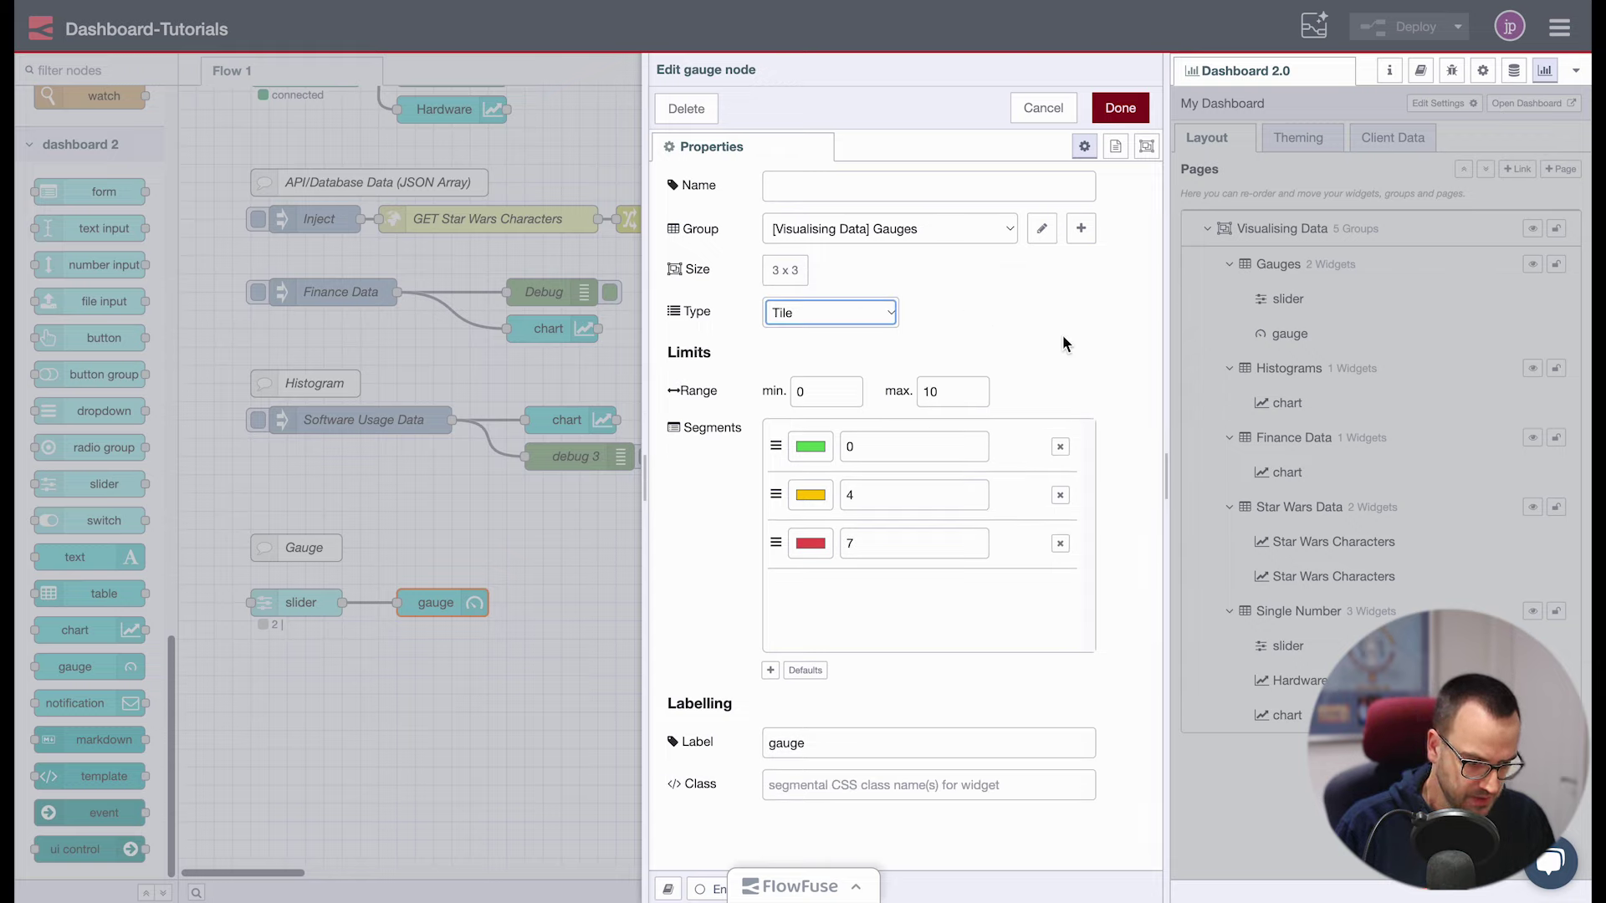
{"action": "left_click", "coordinate": [1074, 268]}
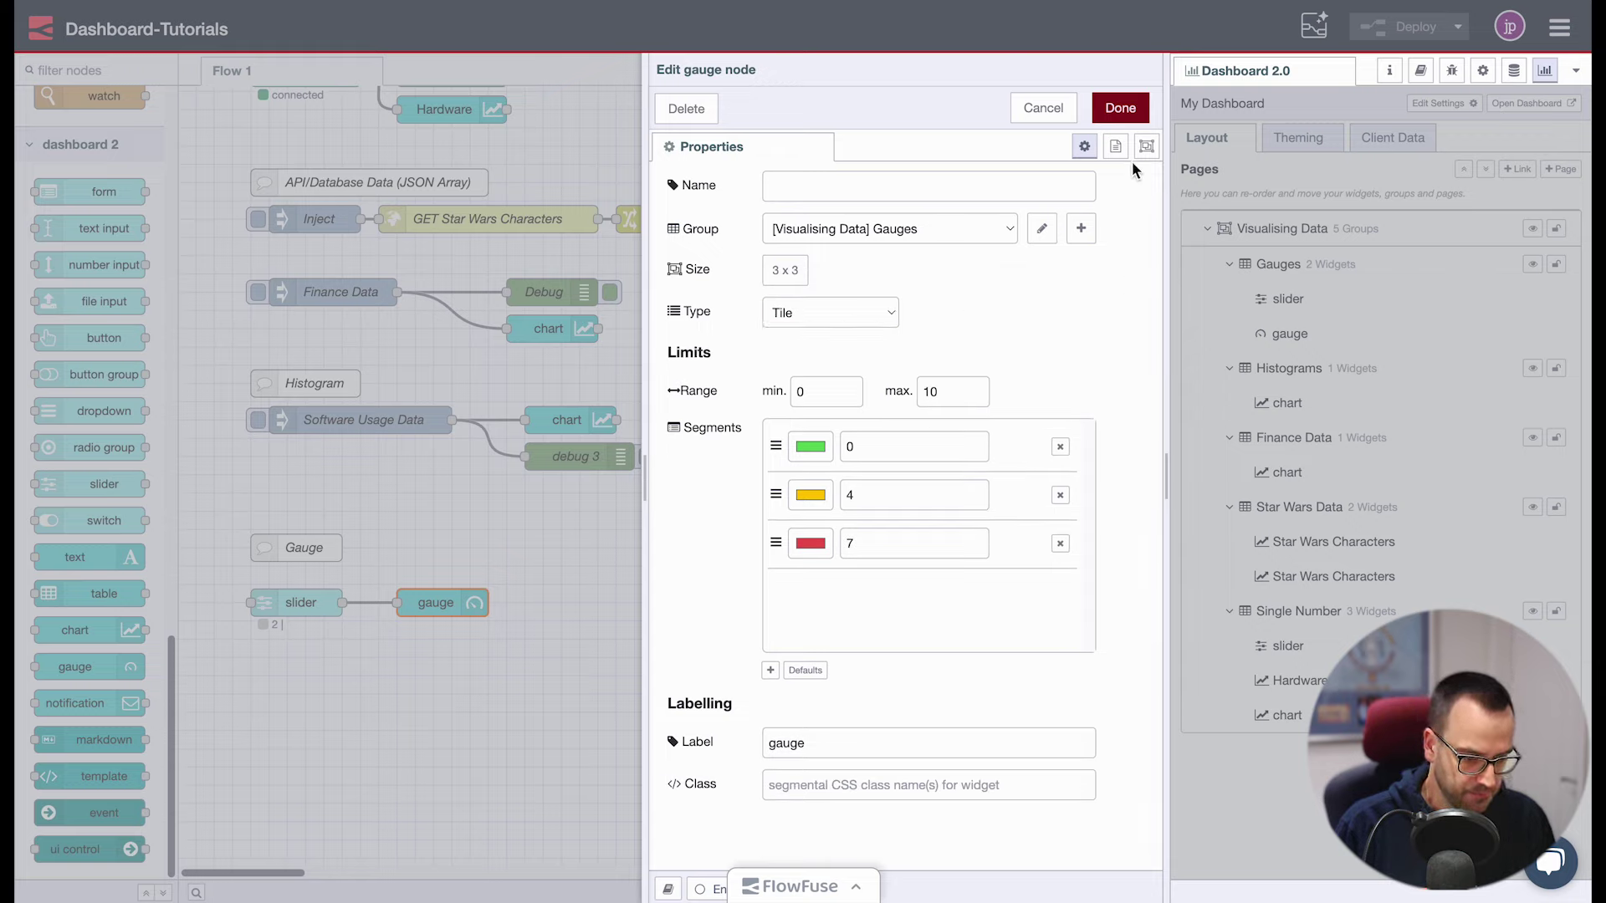
{"action": "left_click", "coordinate": [1120, 108]}
{"action": "left_click", "coordinate": [1409, 27]}
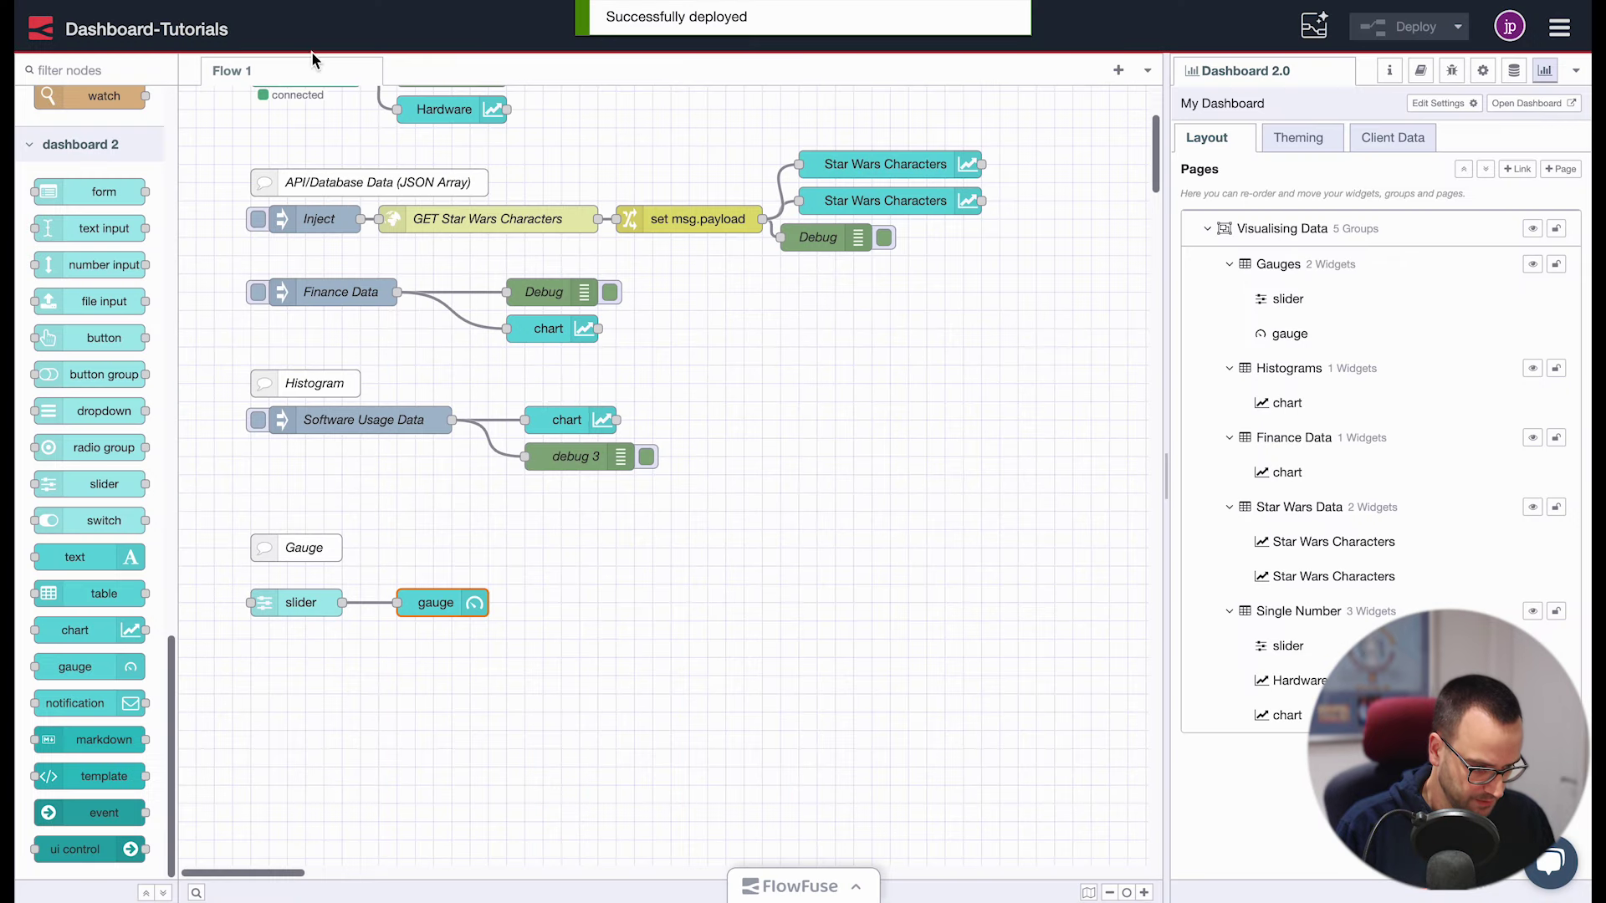
Set the gauge node's label to My Label and deploy the flow
{"action": "key", "text": "Return"}
{"action": "triple_click", "coordinate": [967, 745]}
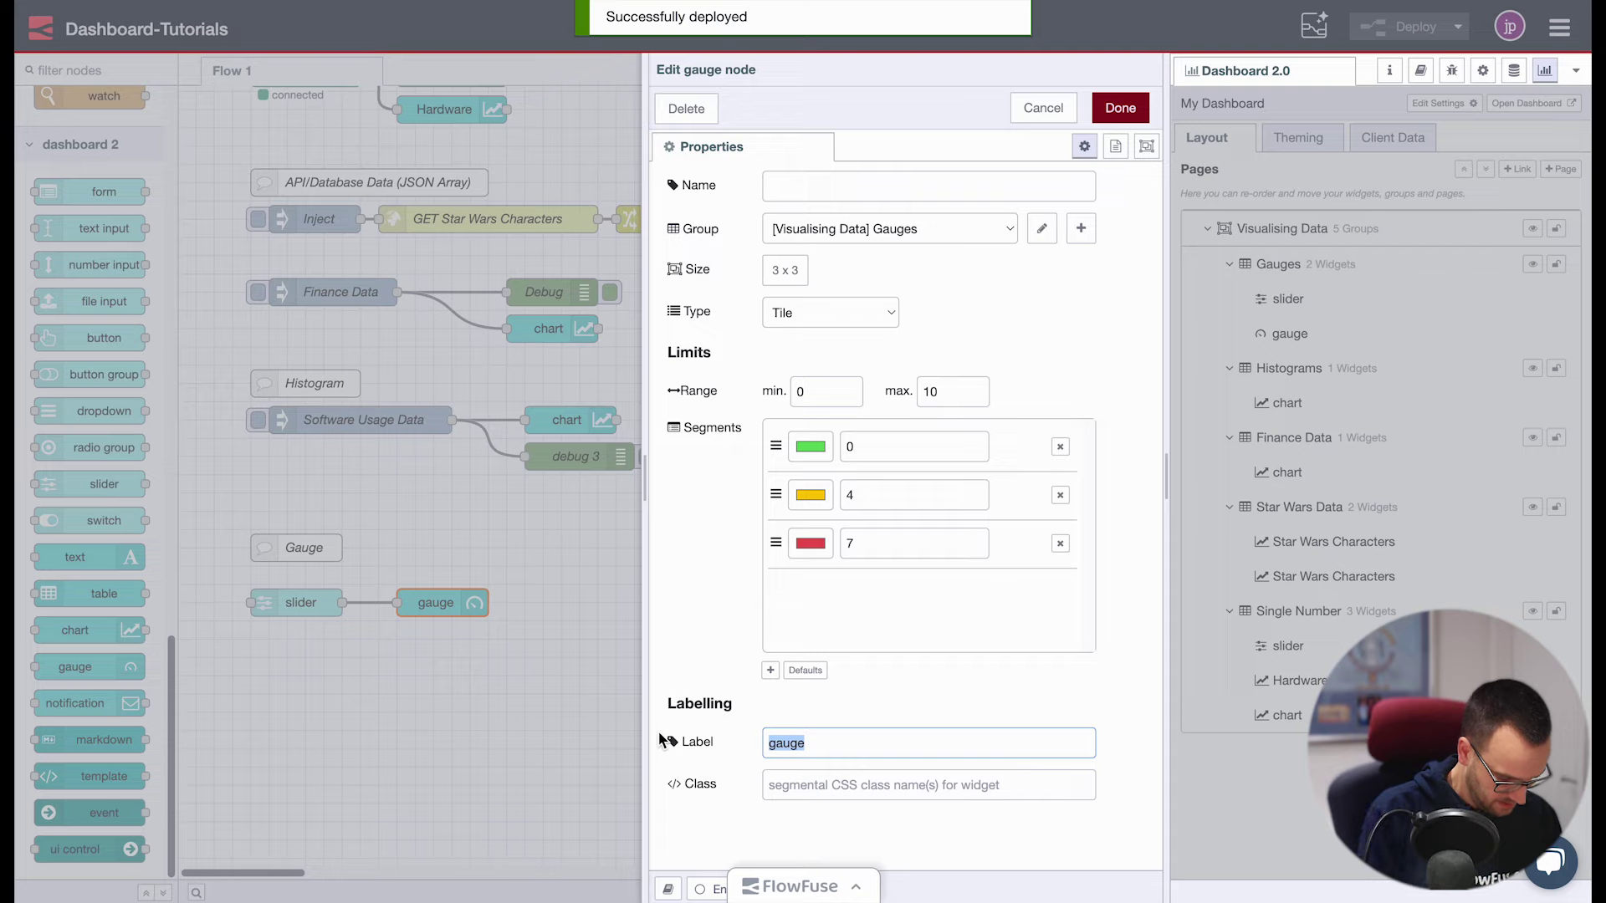
{"action": "type", "text": "My Label"}
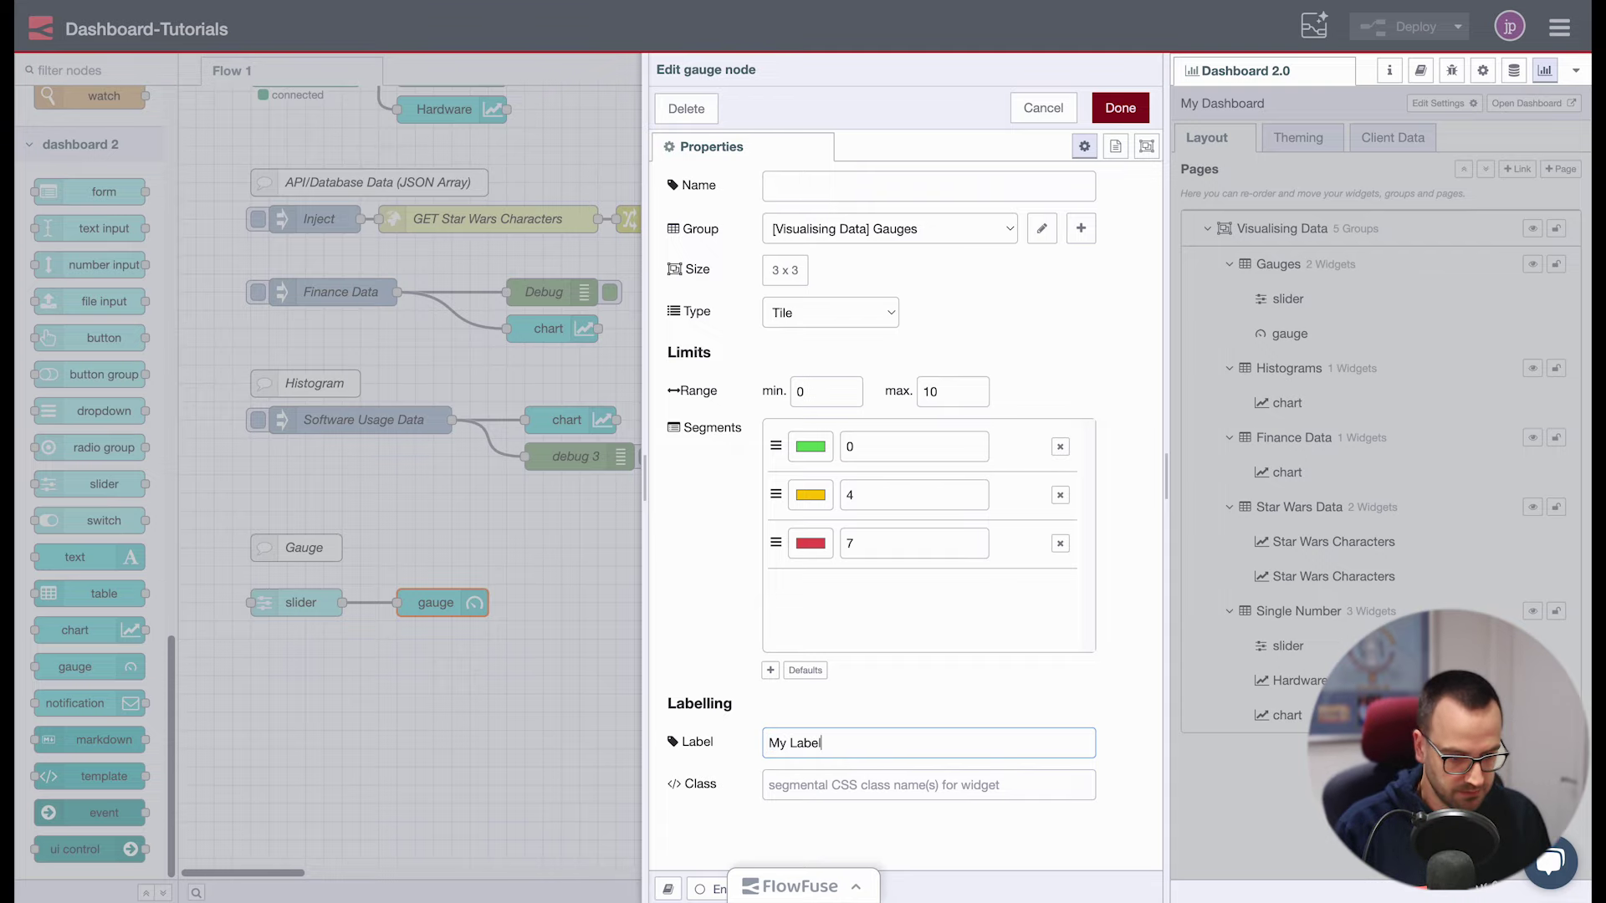
{"action": "left_click", "coordinate": [1120, 107]}
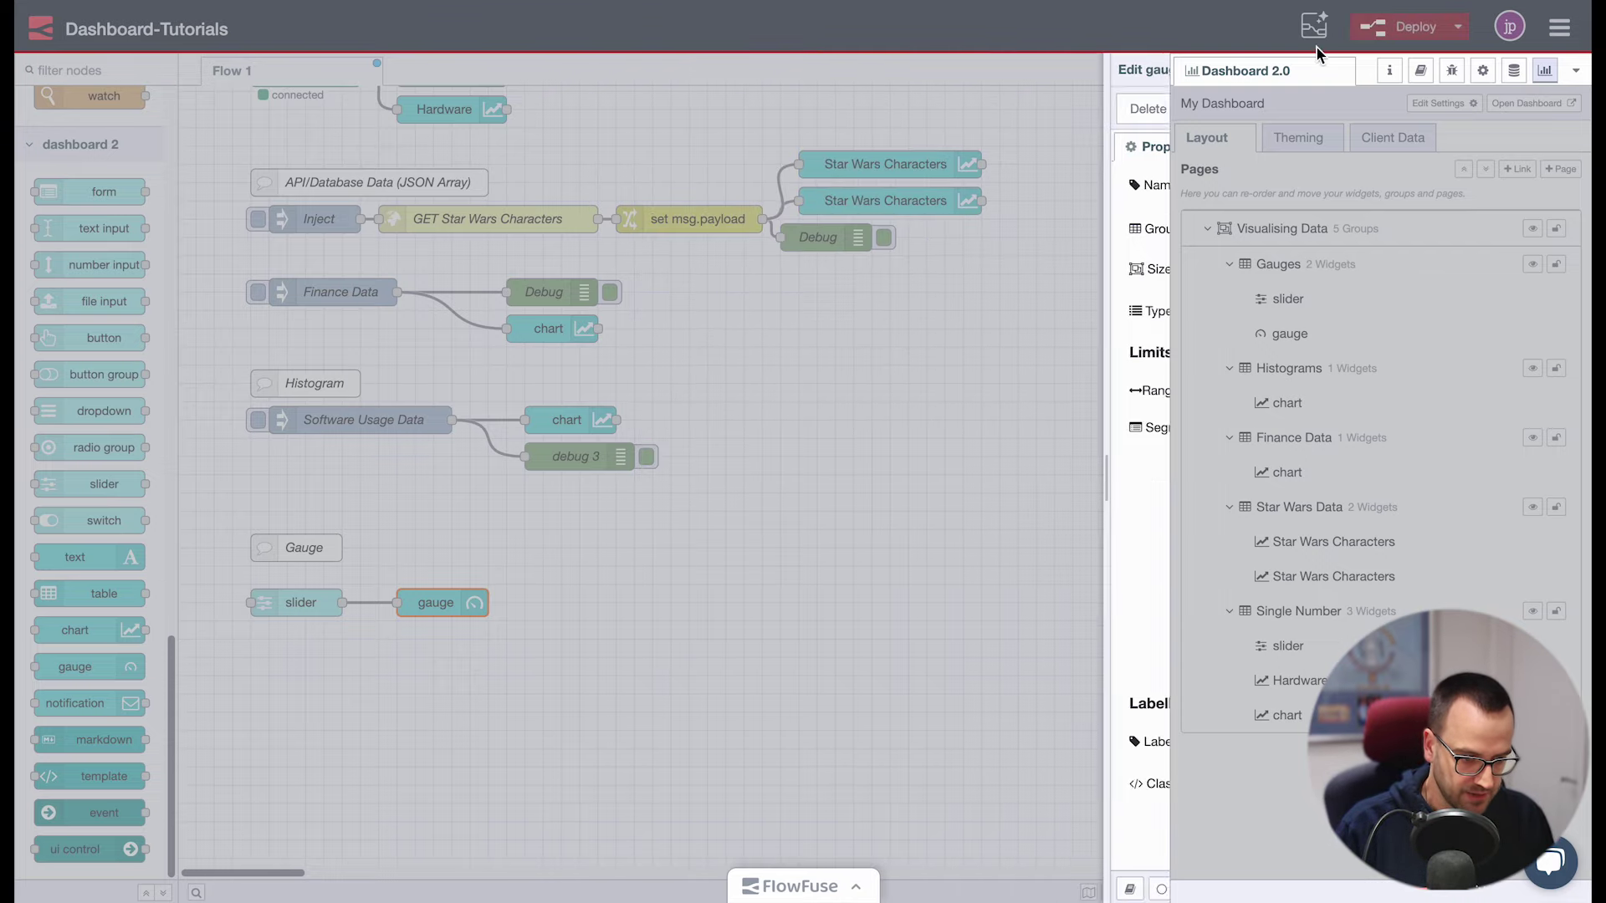
{"action": "left_click", "coordinate": [1388, 25]}
Check the tile's color and label on the dashboard with the slider at 4 and 8
{"action": "key", "text": "ctrl+Tab"}
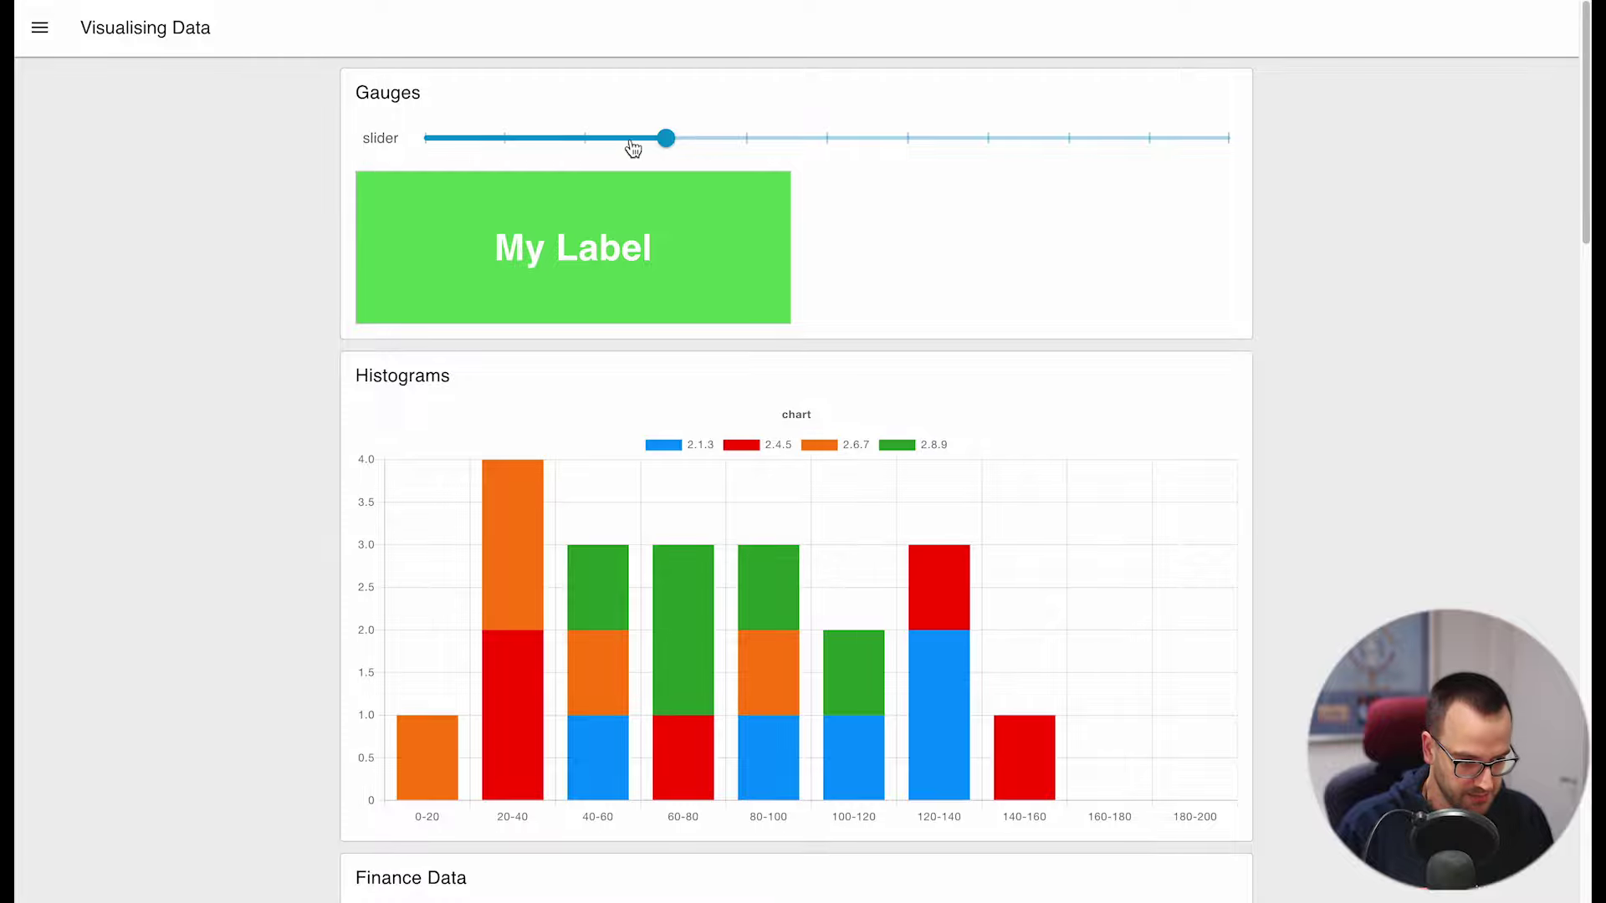
{"action": "left_click_drag", "start_coordinate": [633, 148], "coordinate": [717, 135]}
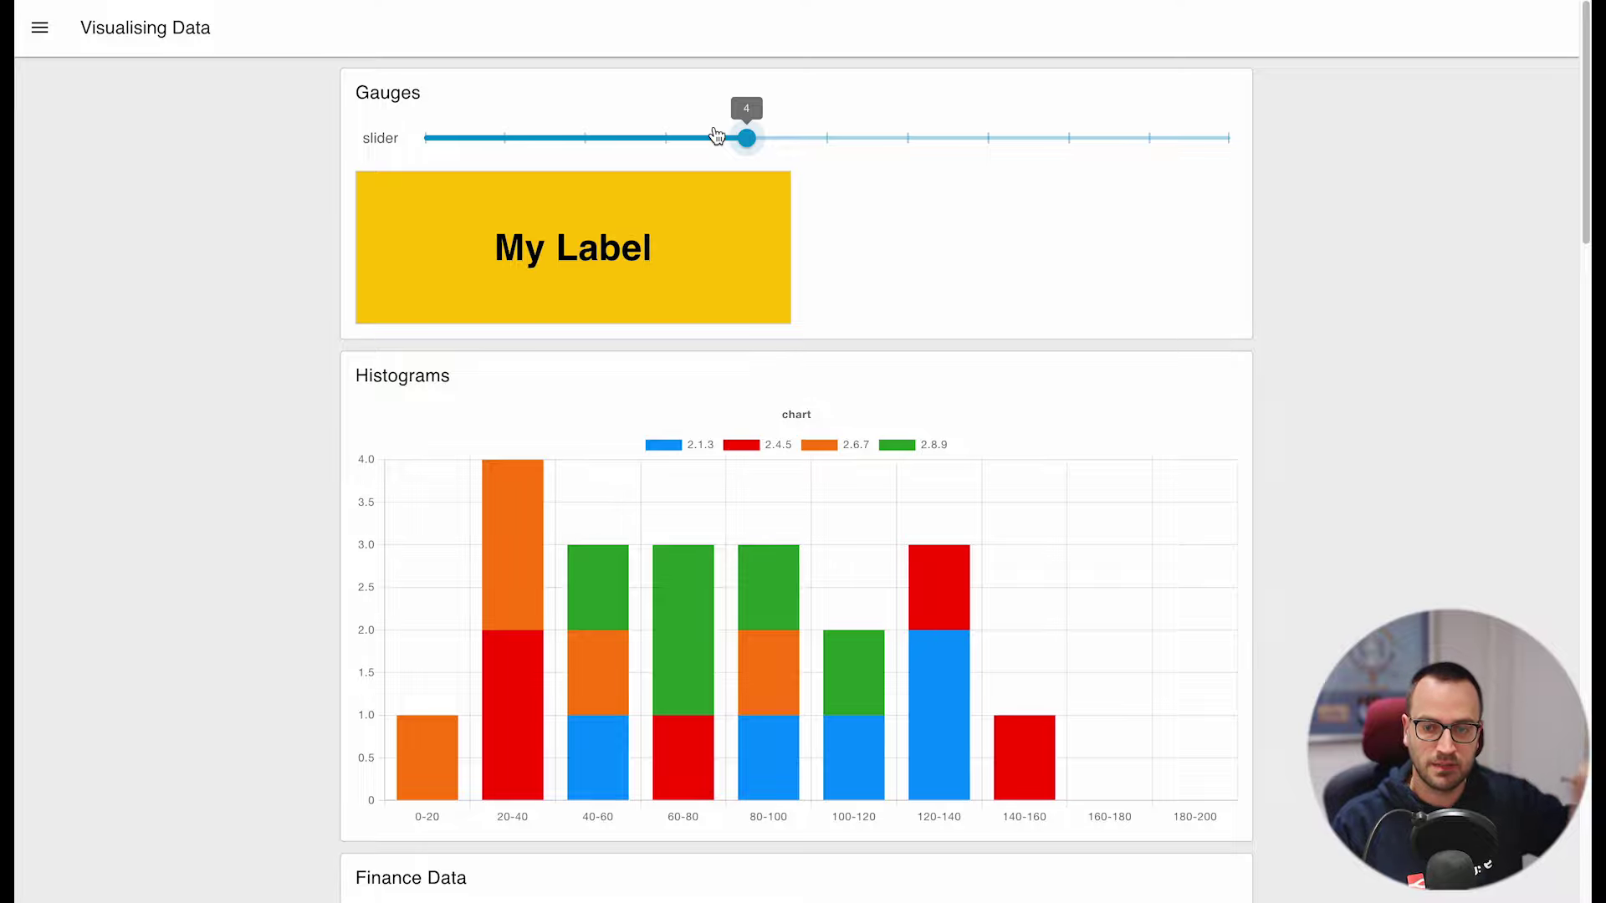
{"action": "left_click_drag", "start_coordinate": [717, 135], "coordinate": [1114, 155]}
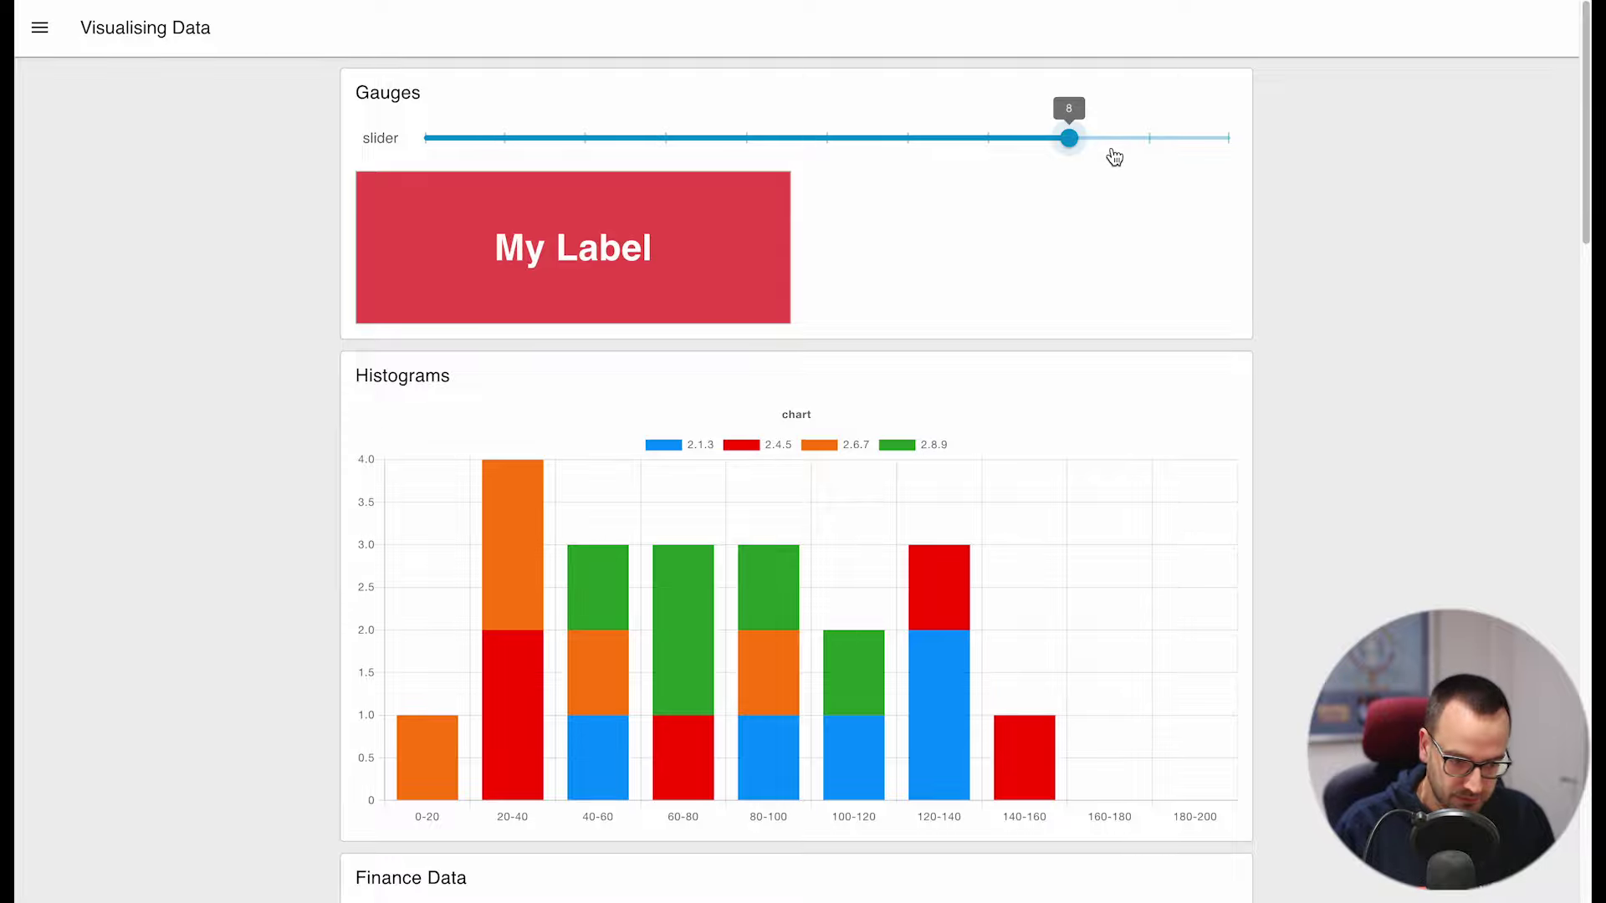
{"action": "left_click_drag", "start_coordinate": [483, 270], "coordinate": [673, 257]}
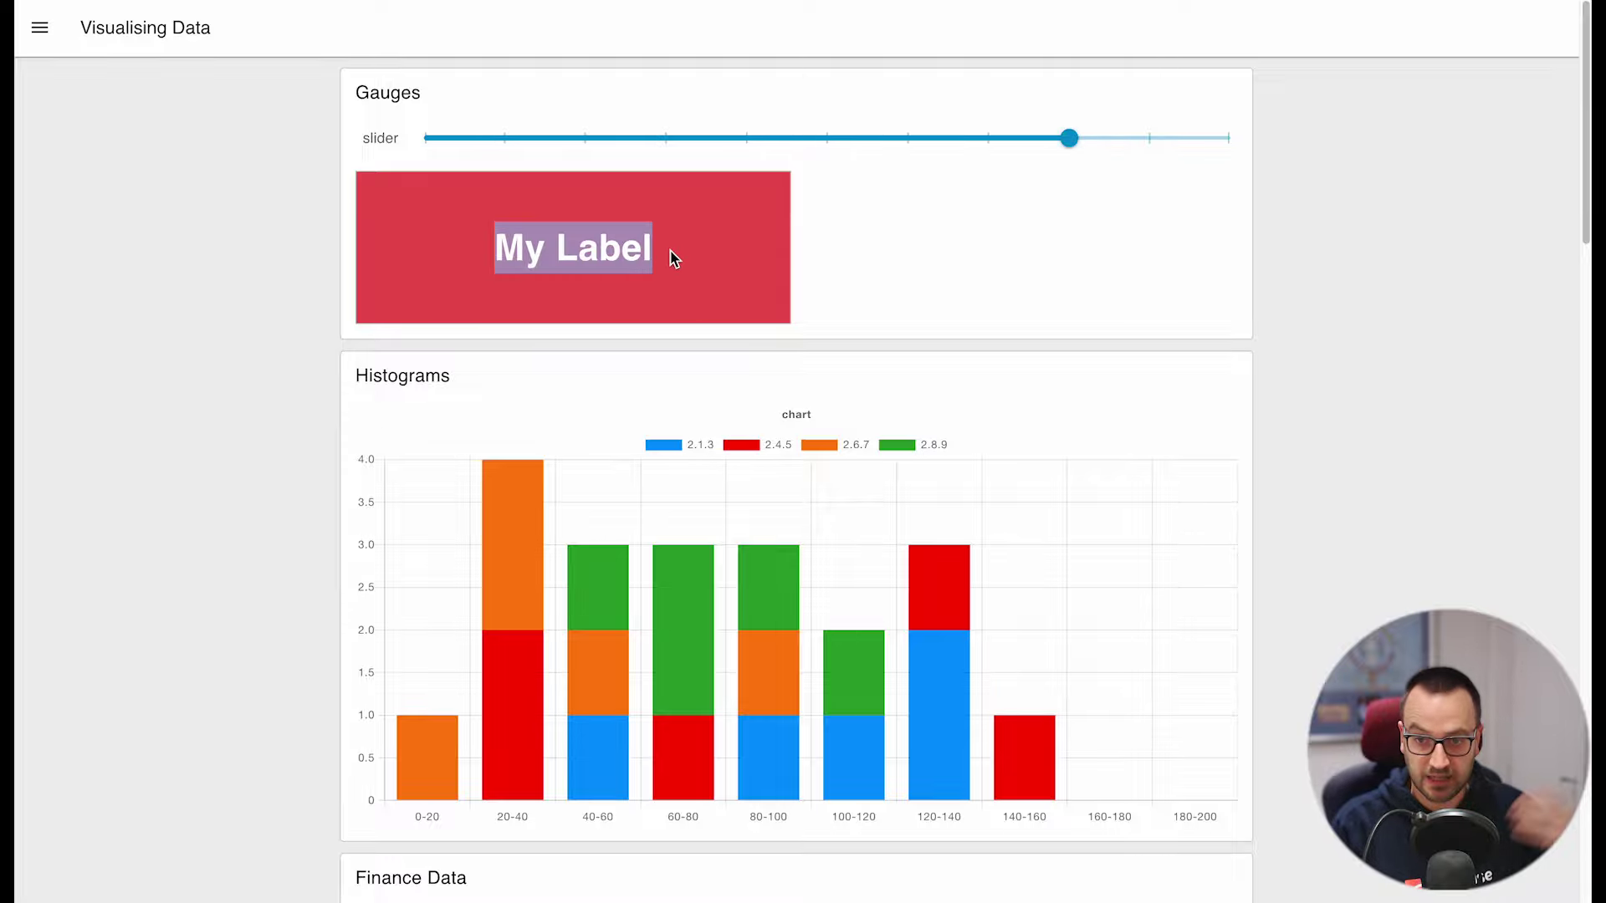
{"action": "left_click", "coordinate": [599, 226]}
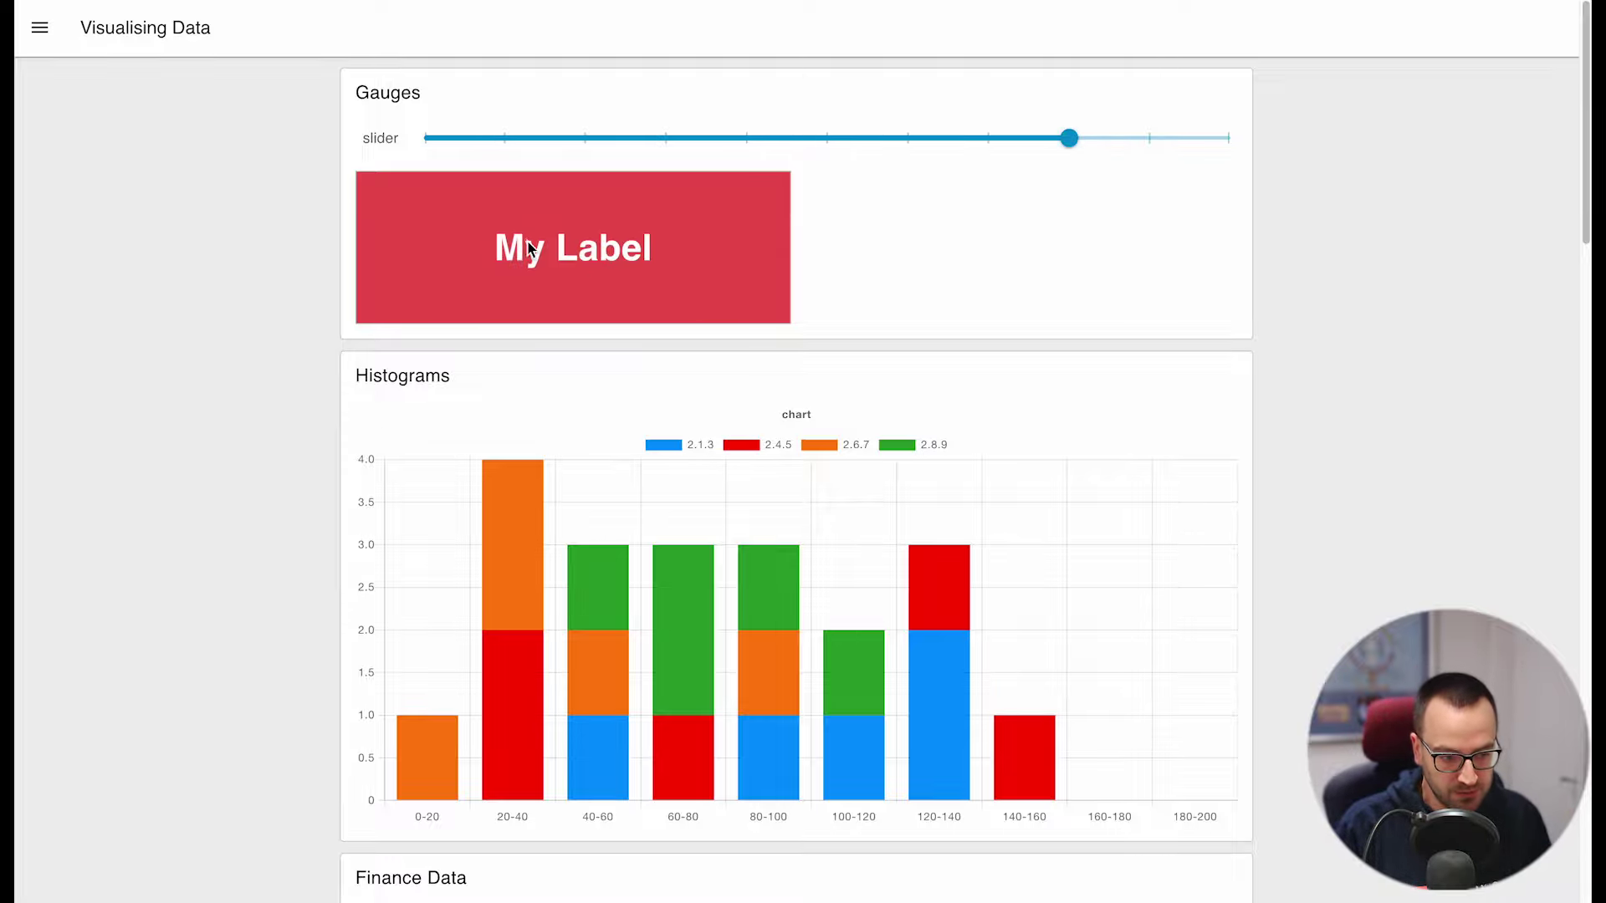
{"action": "left_click_drag", "start_coordinate": [541, 250], "coordinate": [658, 249]}
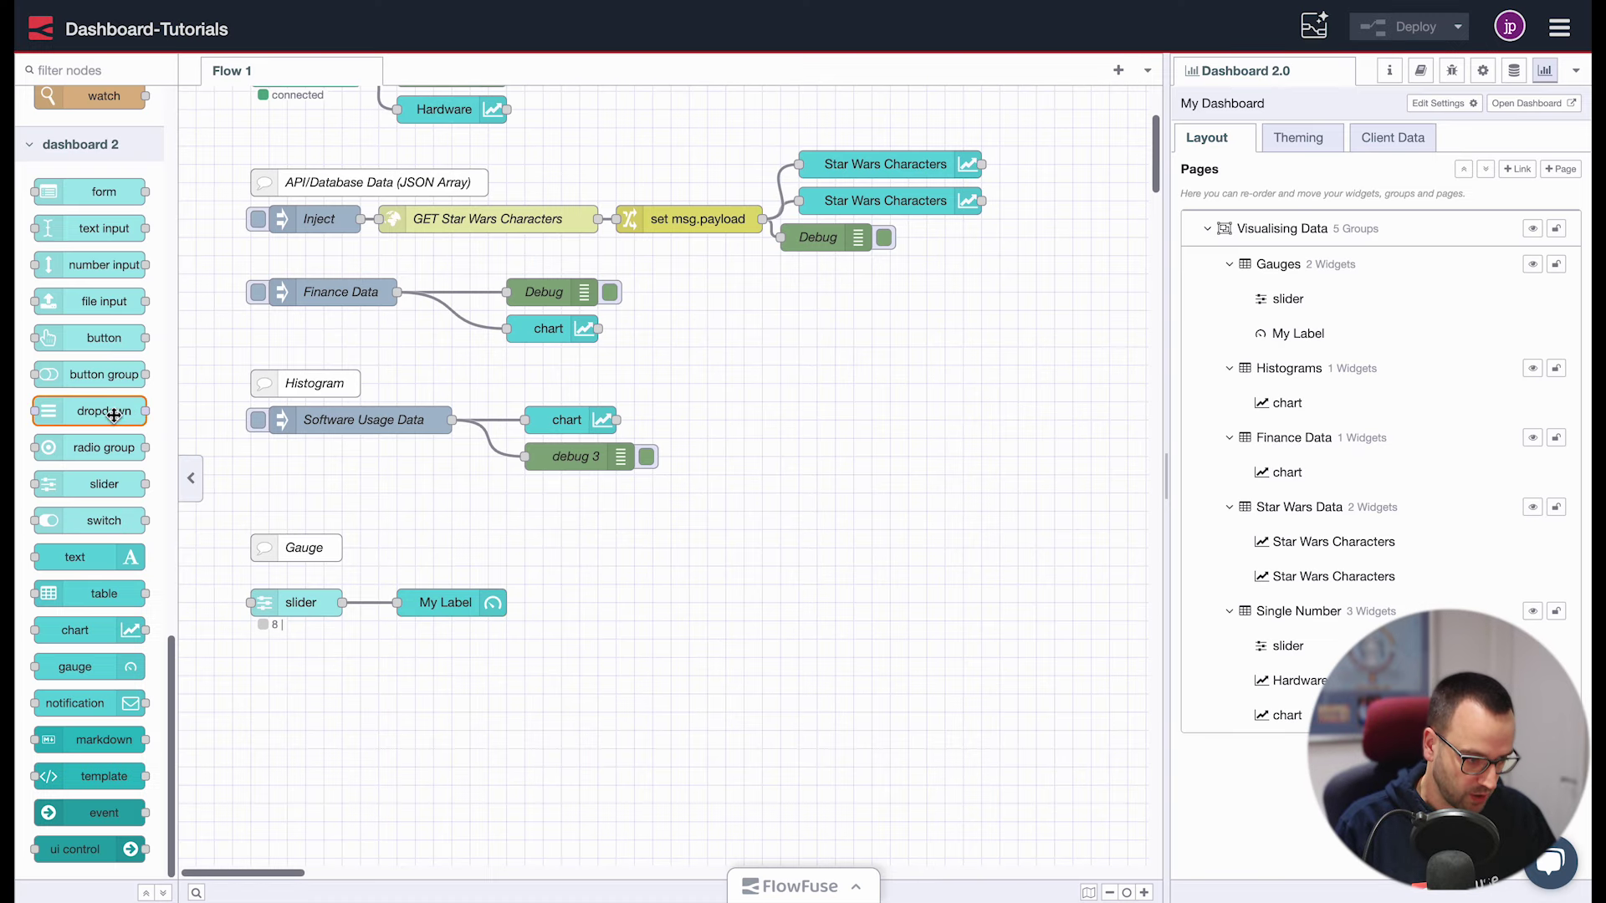
Add an inject node below the slider and wire it into the My Label gauge, moving the gauge further from the slider
{"action": "scroll", "coordinate": [132, 306], "scroll_direction": "up", "scroll_amount": 5}
{"action": "scroll", "coordinate": [132, 306], "scroll_direction": "up", "scroll_amount": 1}
{"action": "left_click_drag", "start_coordinate": [101, 153], "coordinate": [311, 642]}
{"action": "left_click_drag", "start_coordinate": [416, 616], "coordinate": [508, 617]}
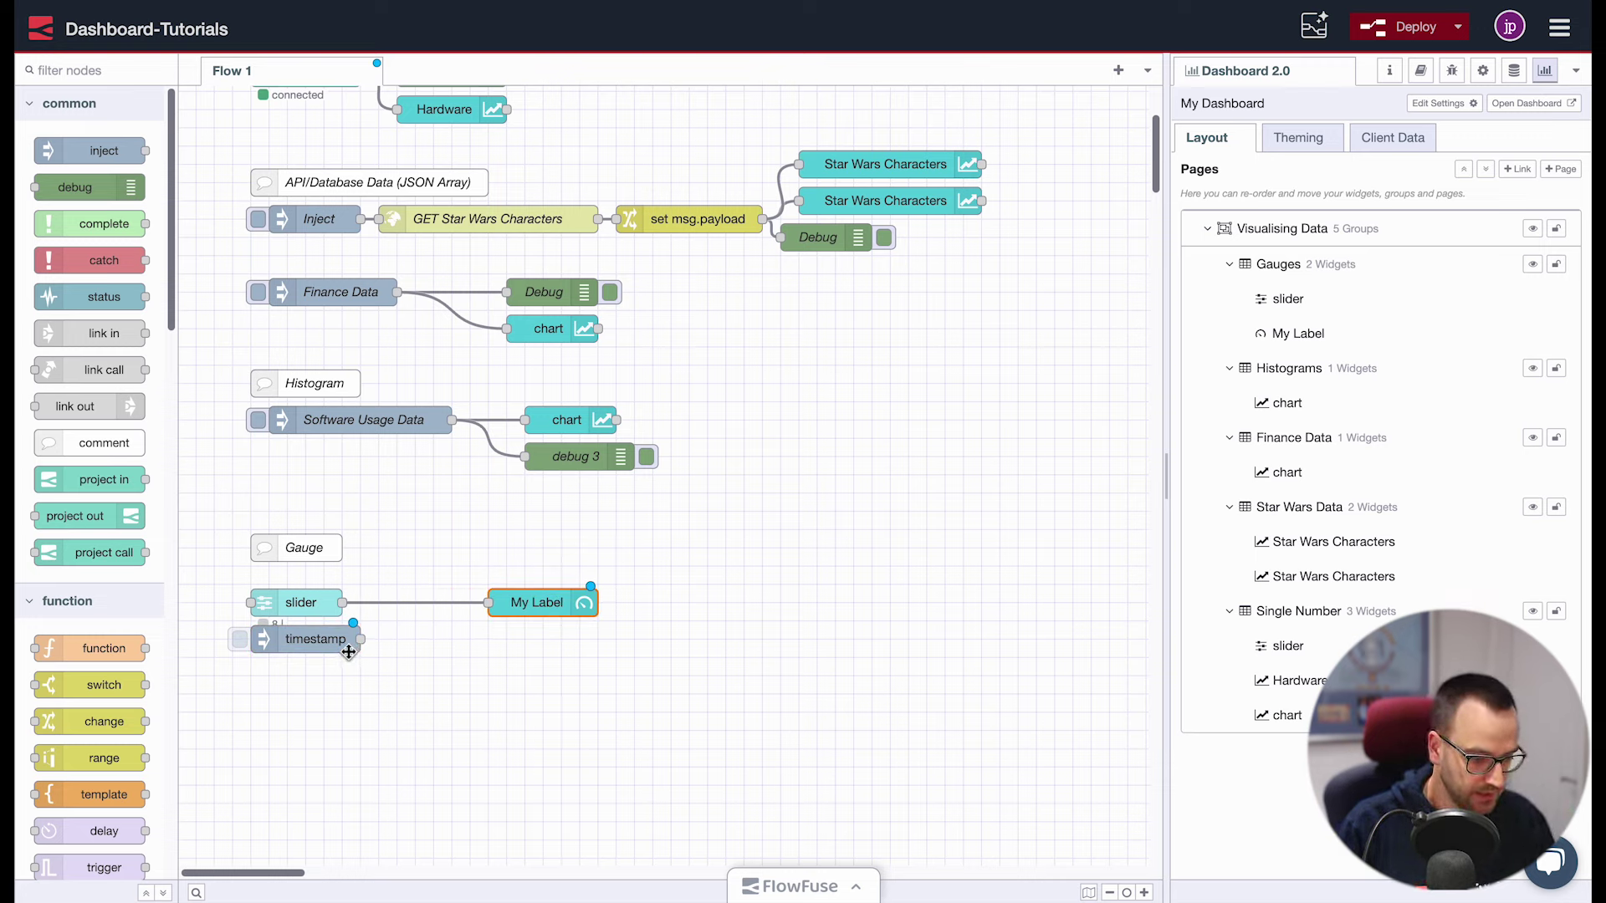
{"action": "left_click_drag", "start_coordinate": [362, 639], "coordinate": [489, 603]}
{"action": "left_click_drag", "start_coordinate": [310, 639], "coordinate": [309, 657]}
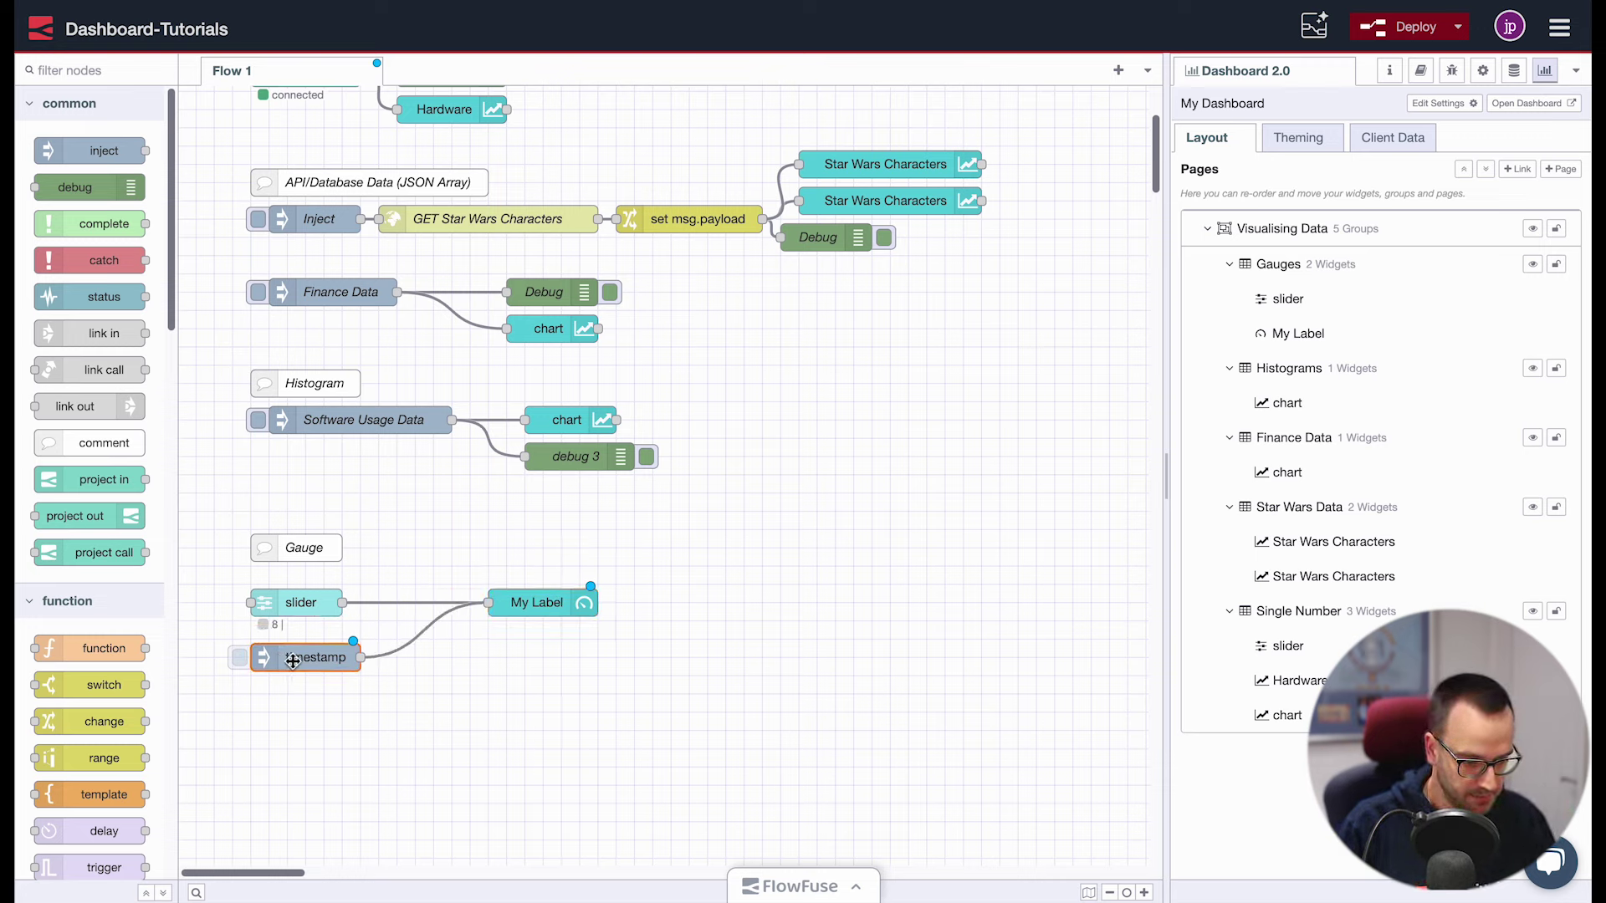
Make the new inject node set msg.ui_update.label instead of msg.payload and remove its msg.topic property
{"action": "double_click", "coordinate": [310, 657]}
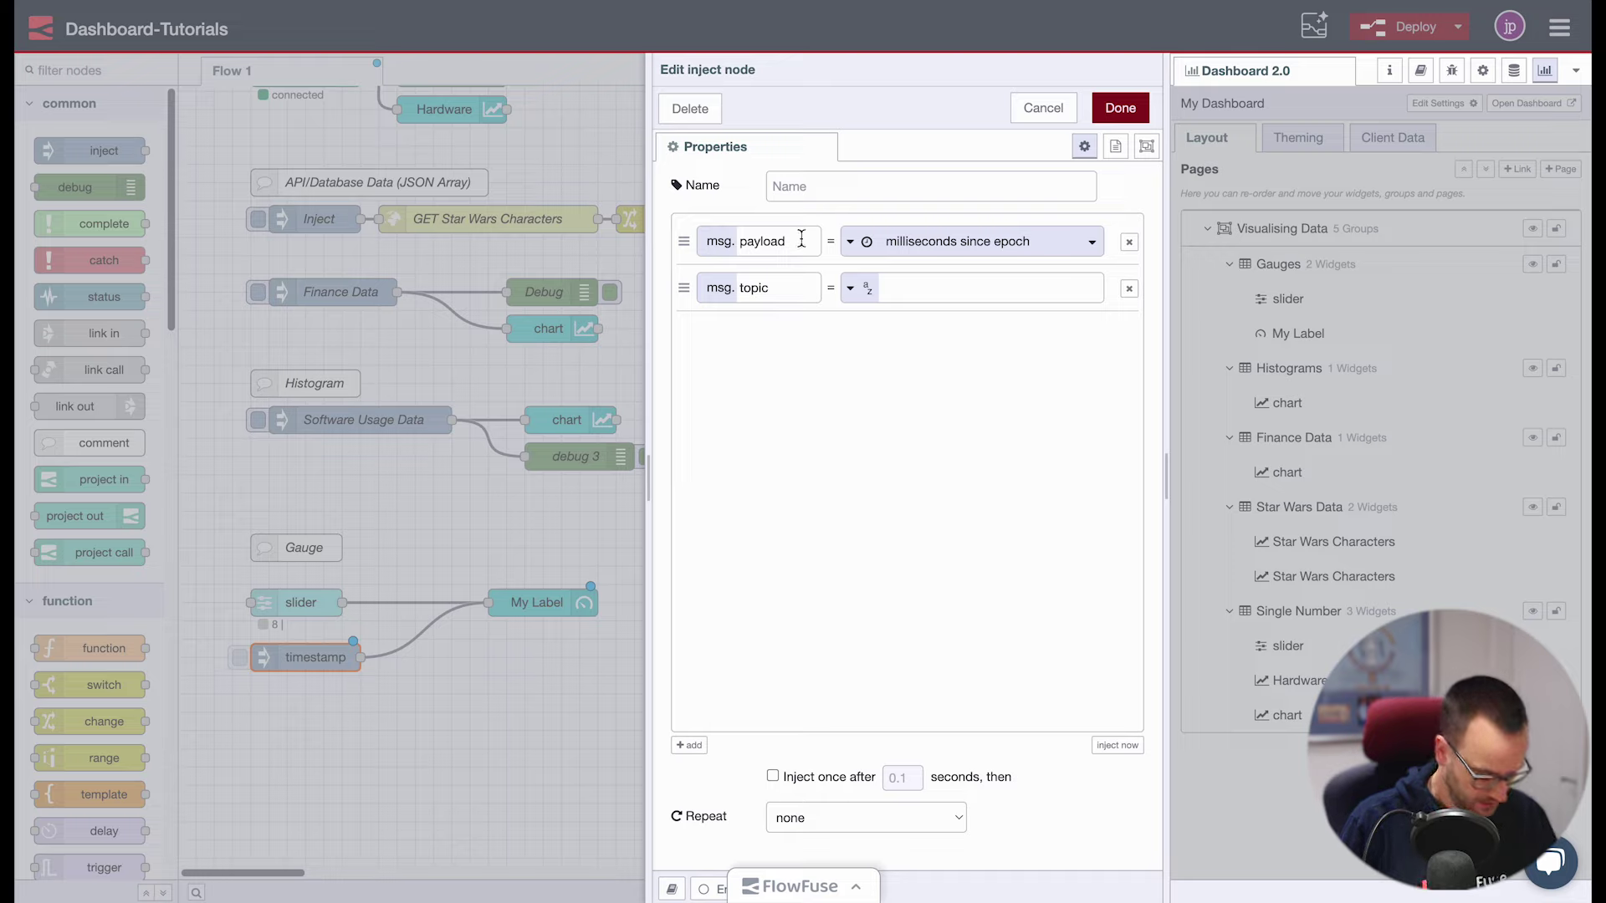
{"action": "left_click_drag", "start_coordinate": [800, 240], "coordinate": [678, 249]}
{"action": "type", "text": "ui_update"}
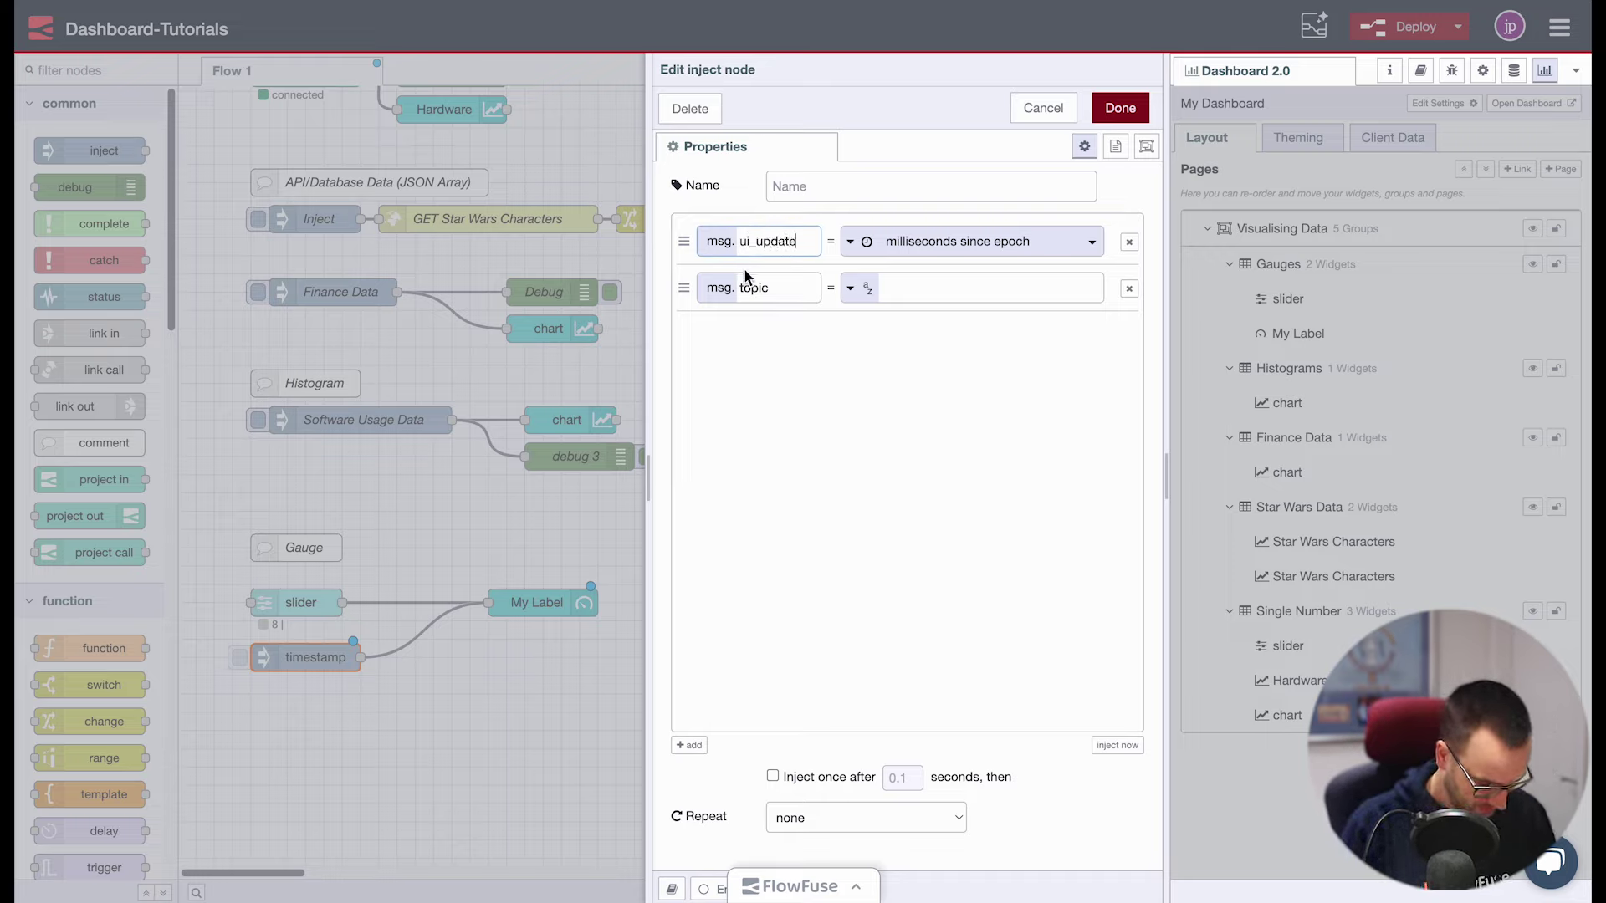
{"action": "type", "text": ".label"}
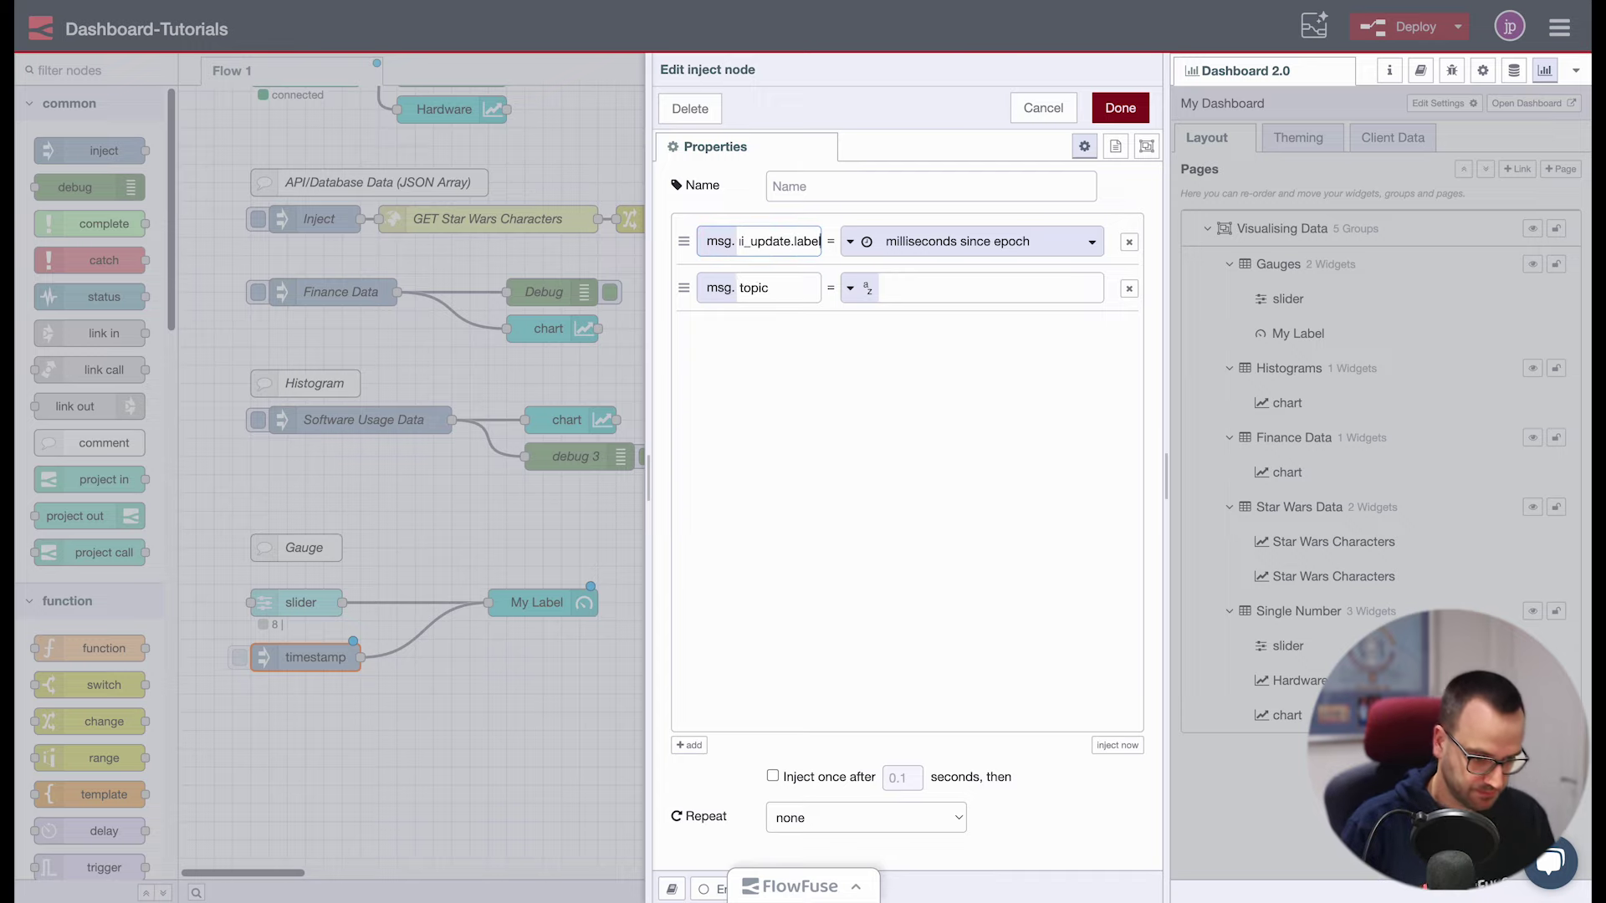
{"action": "left_click", "coordinate": [1129, 288]}
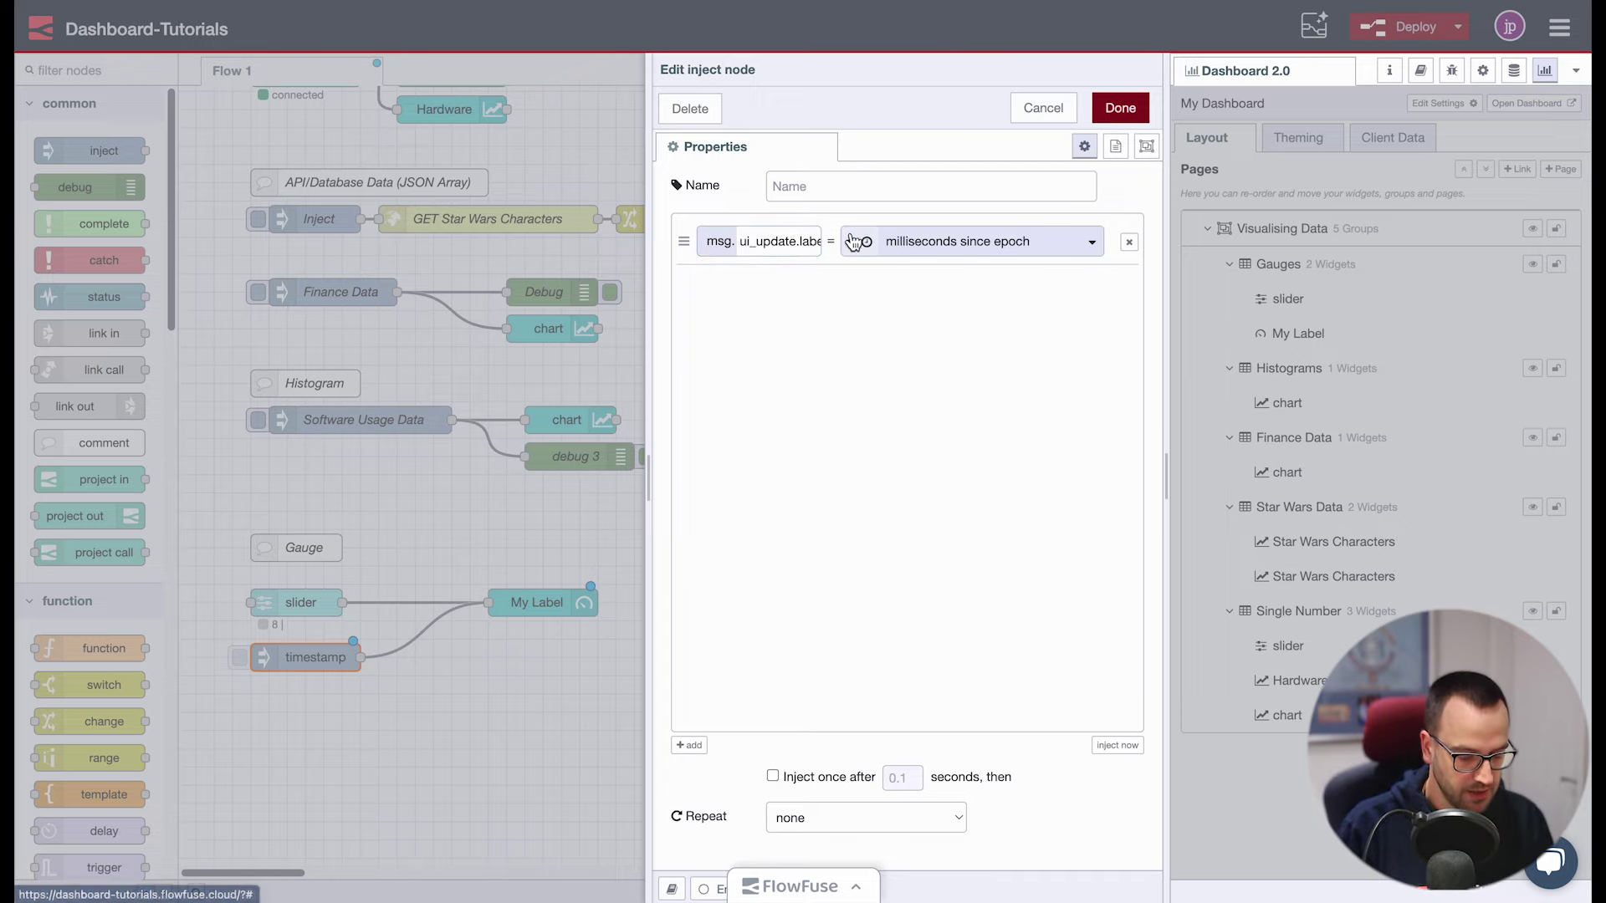
Set the injected label value to the string "Dynamic Label" and deploy the flow
{"action": "left_click", "coordinate": [859, 251]}
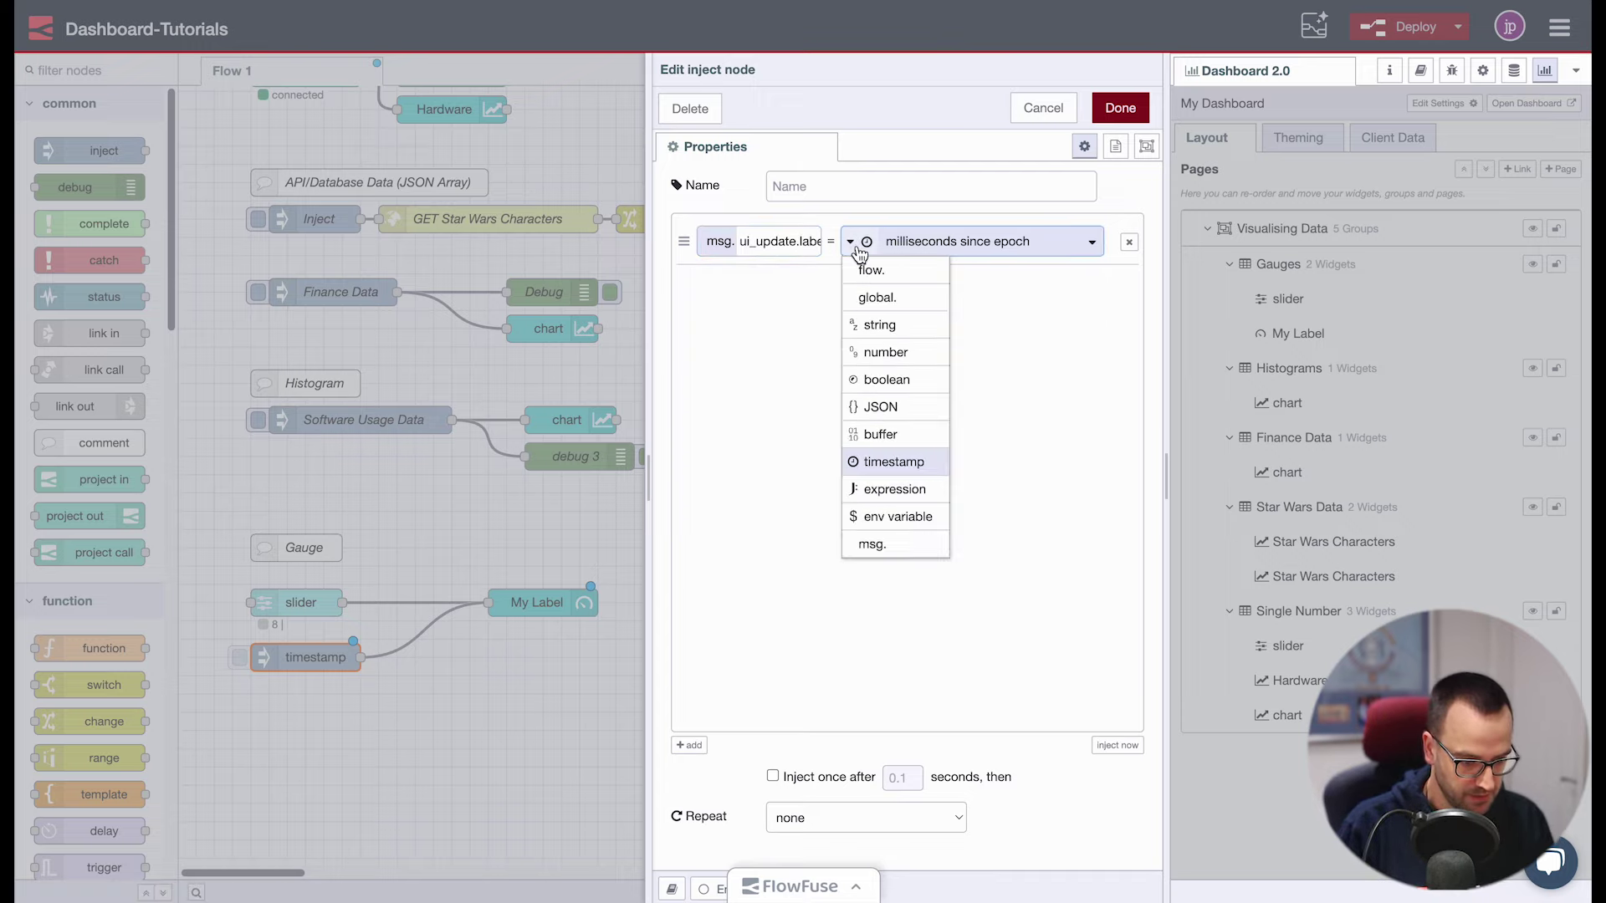
{"action": "left_click", "coordinate": [893, 324]}
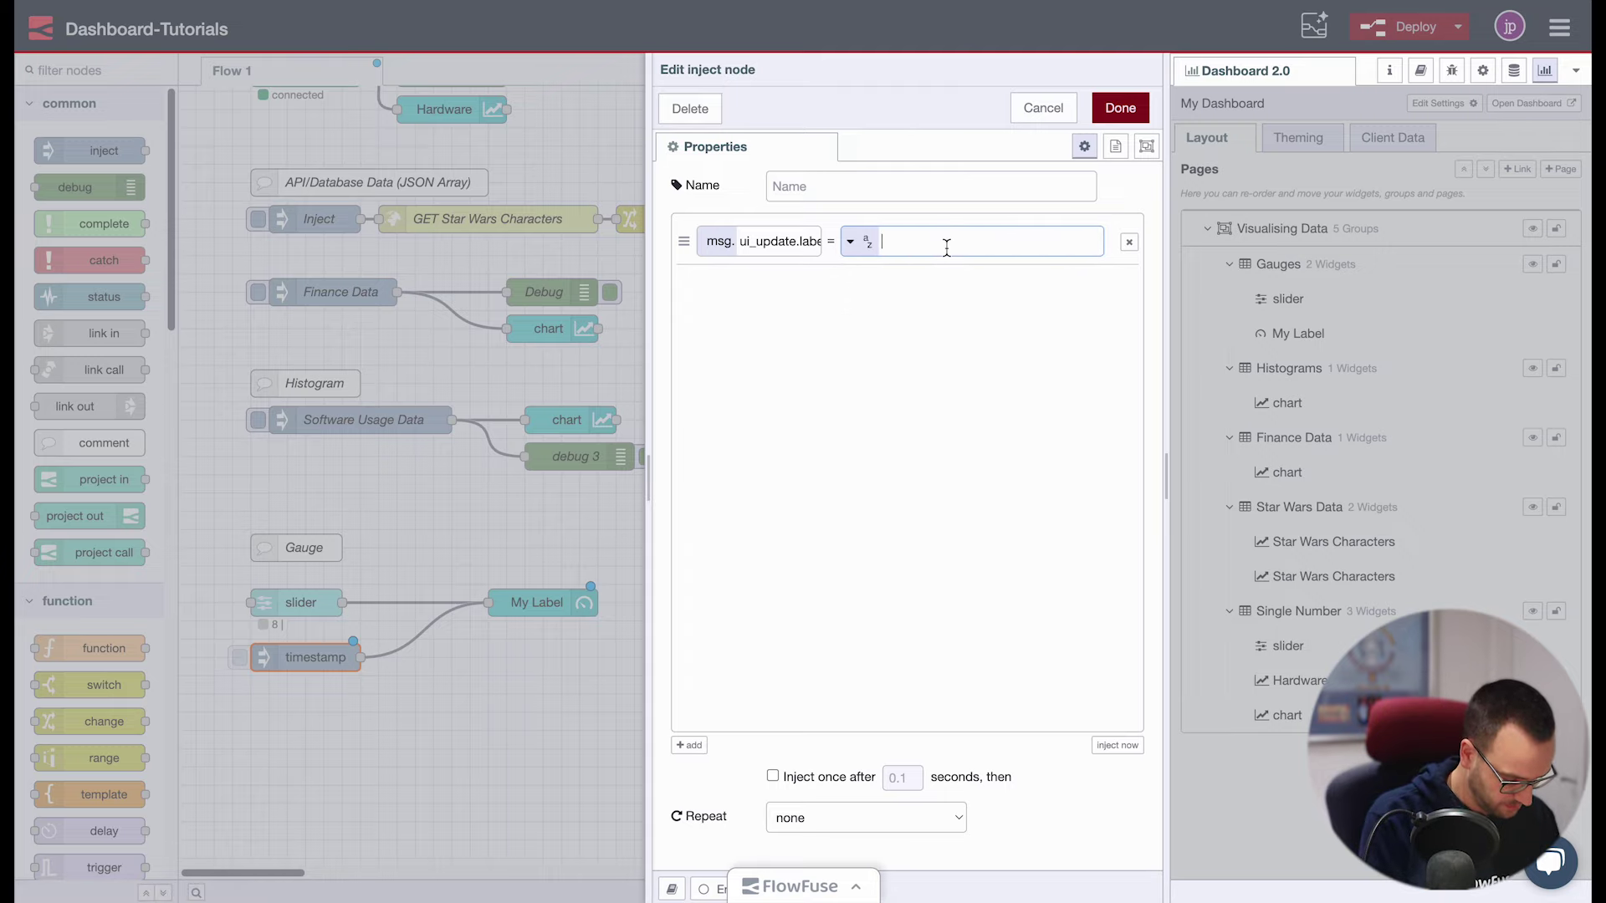
{"action": "type", "text": "Dynamic L"}
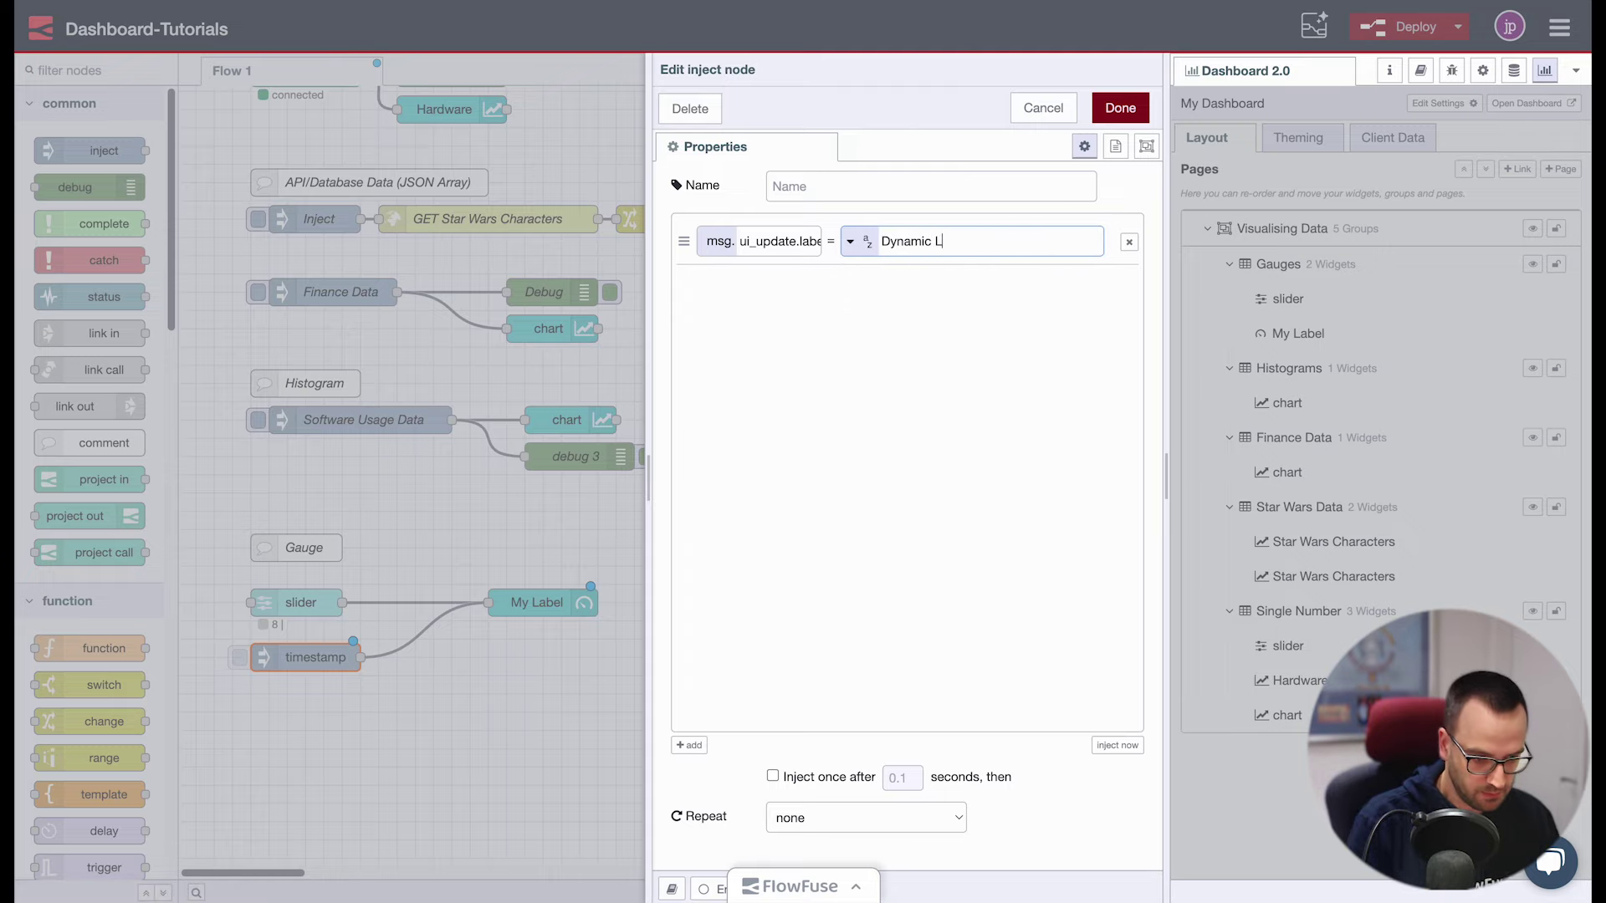
{"action": "type", "text": "abel"}
{"action": "left_click", "coordinate": [1121, 107]}
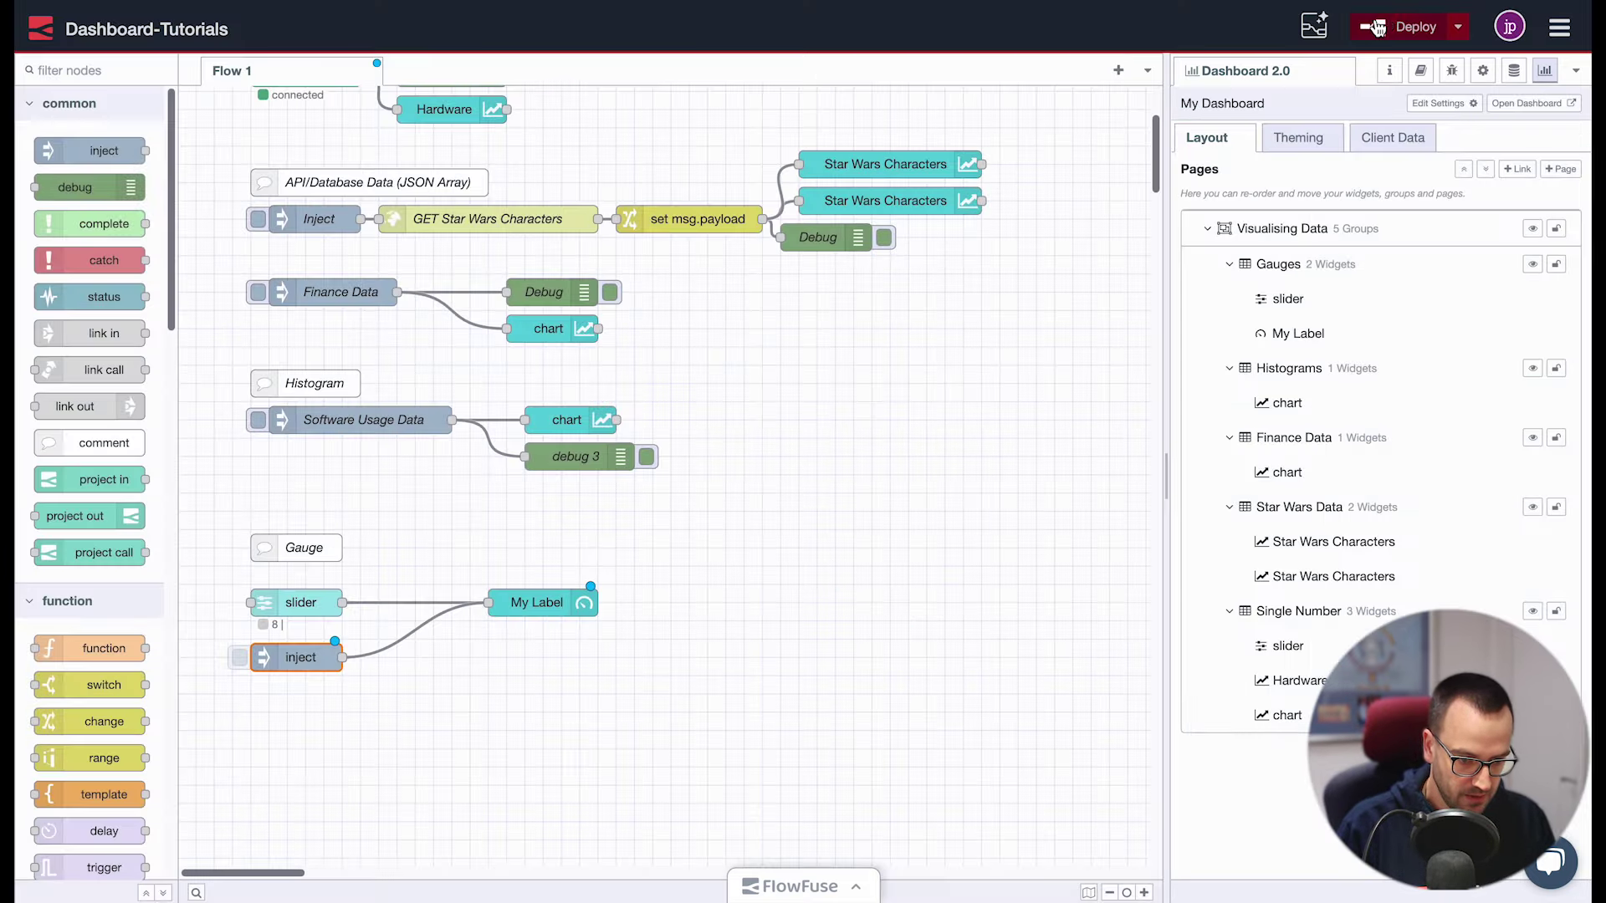
{"action": "left_click", "coordinate": [1407, 26]}
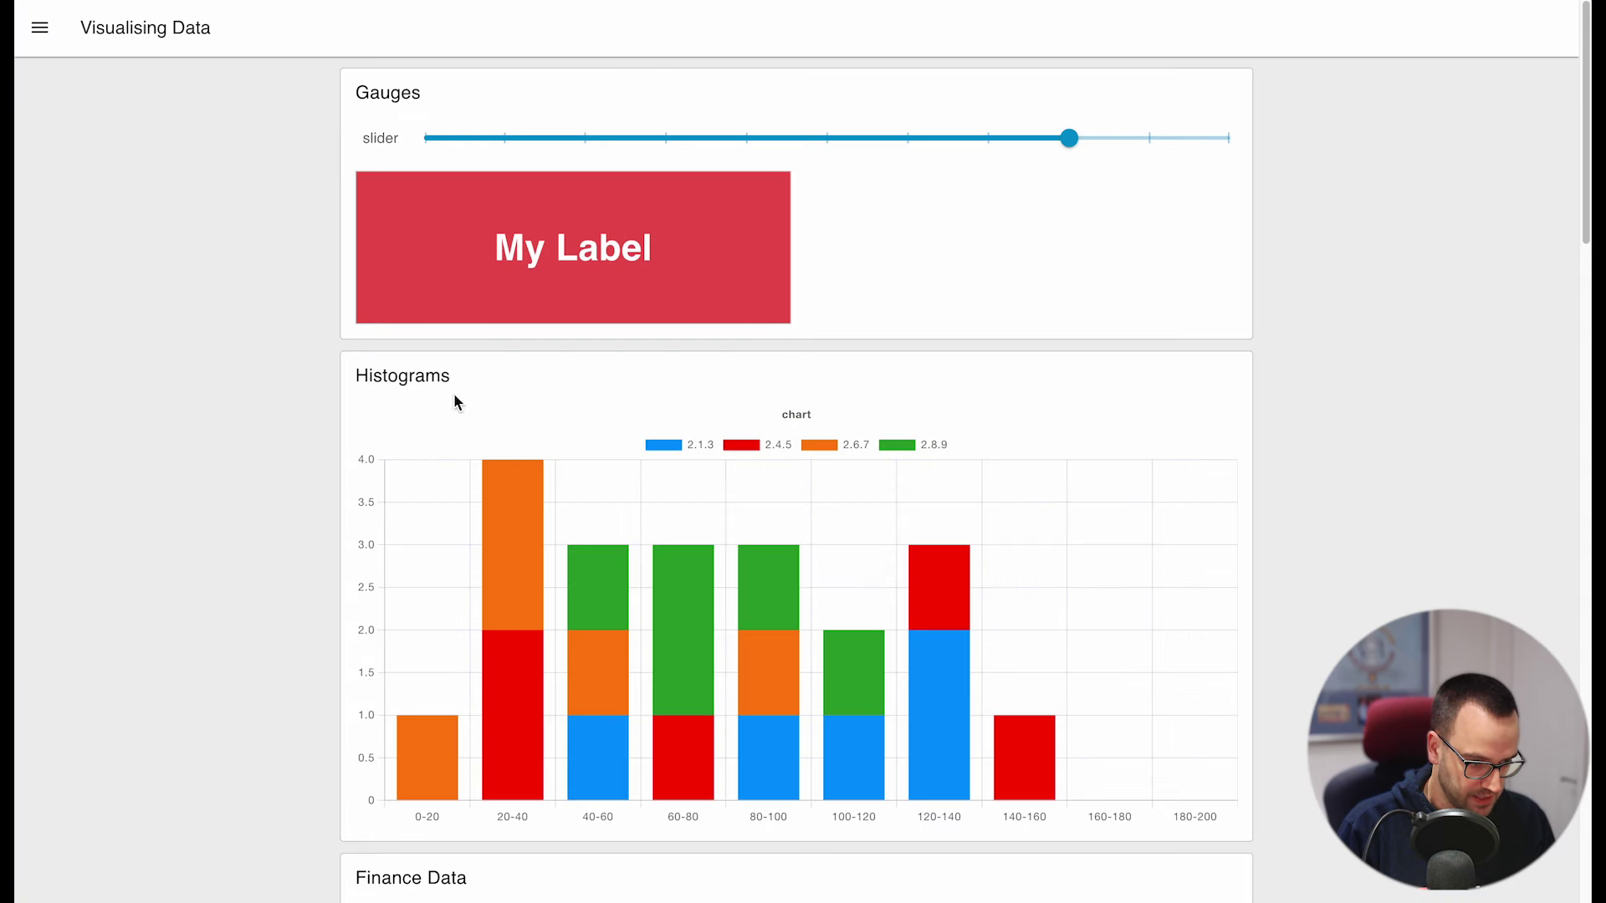
Trigger the inject node below the slider and check the tile gauge's label on the dashboard
{"action": "left_click_drag", "start_coordinate": [495, 247], "coordinate": [599, 248]}
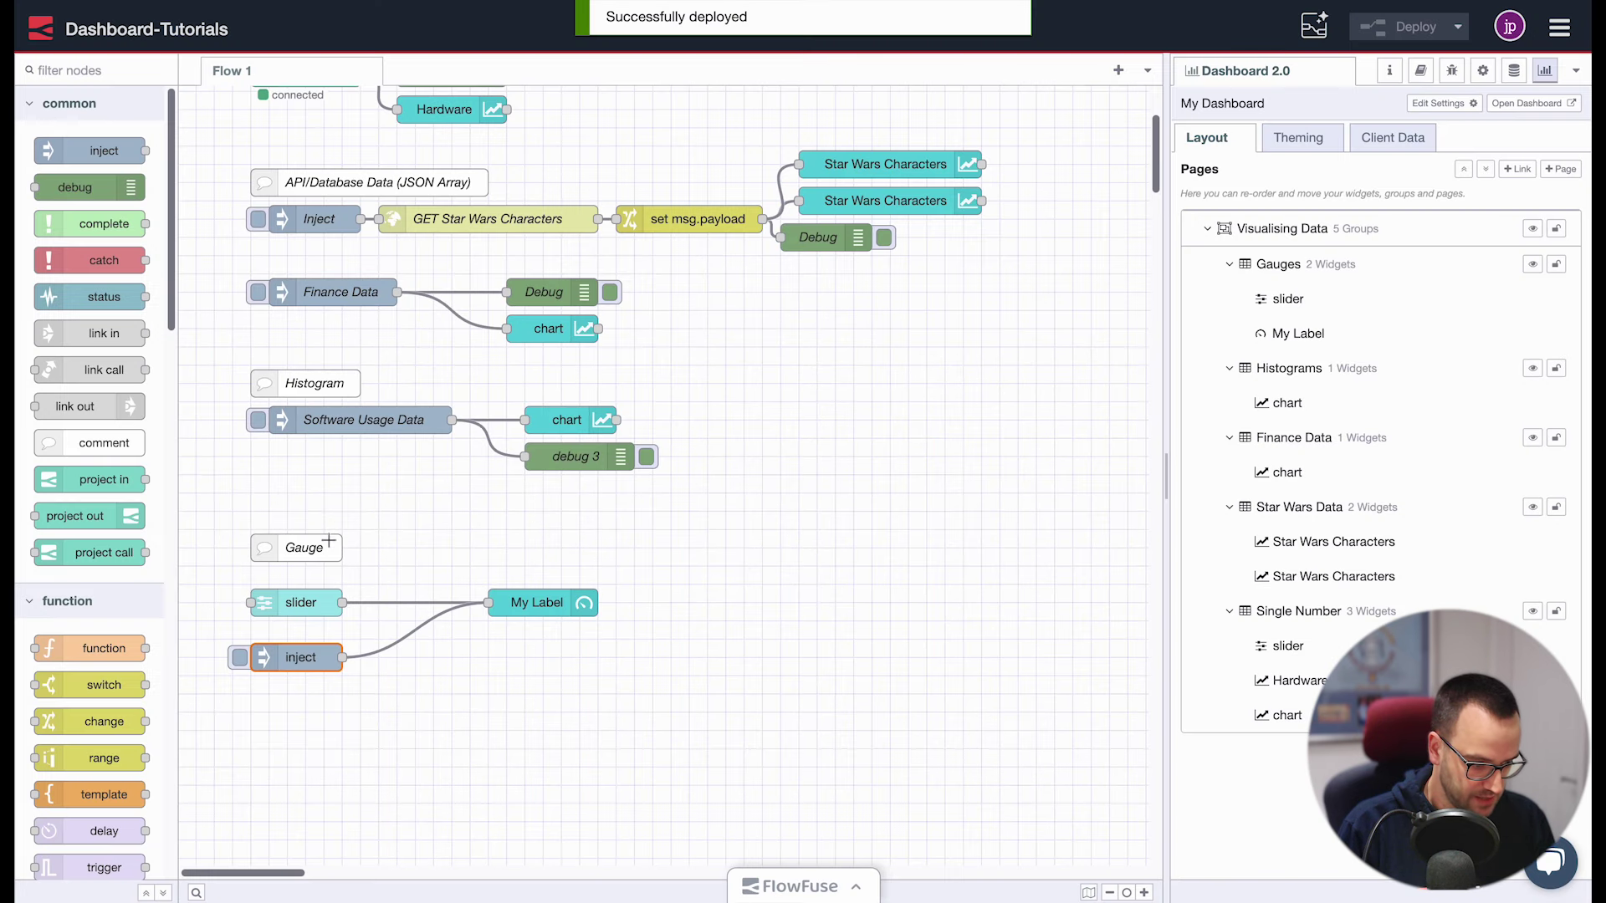
{"action": "left_click", "coordinate": [240, 658]}
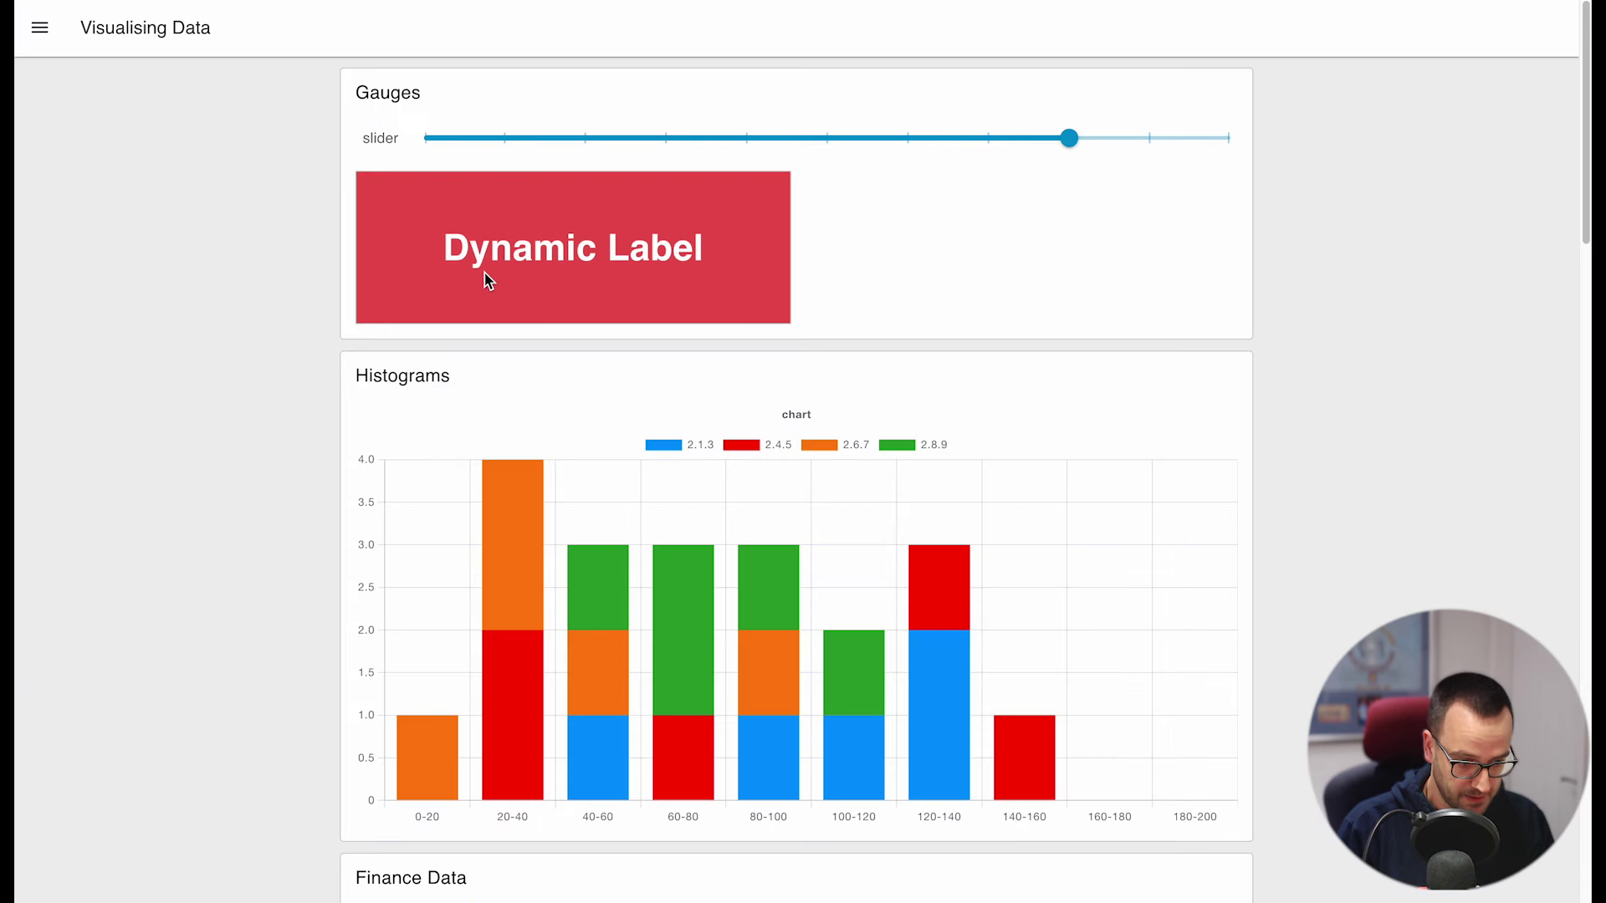
{"action": "left_click_drag", "start_coordinate": [434, 255], "coordinate": [784, 257]}
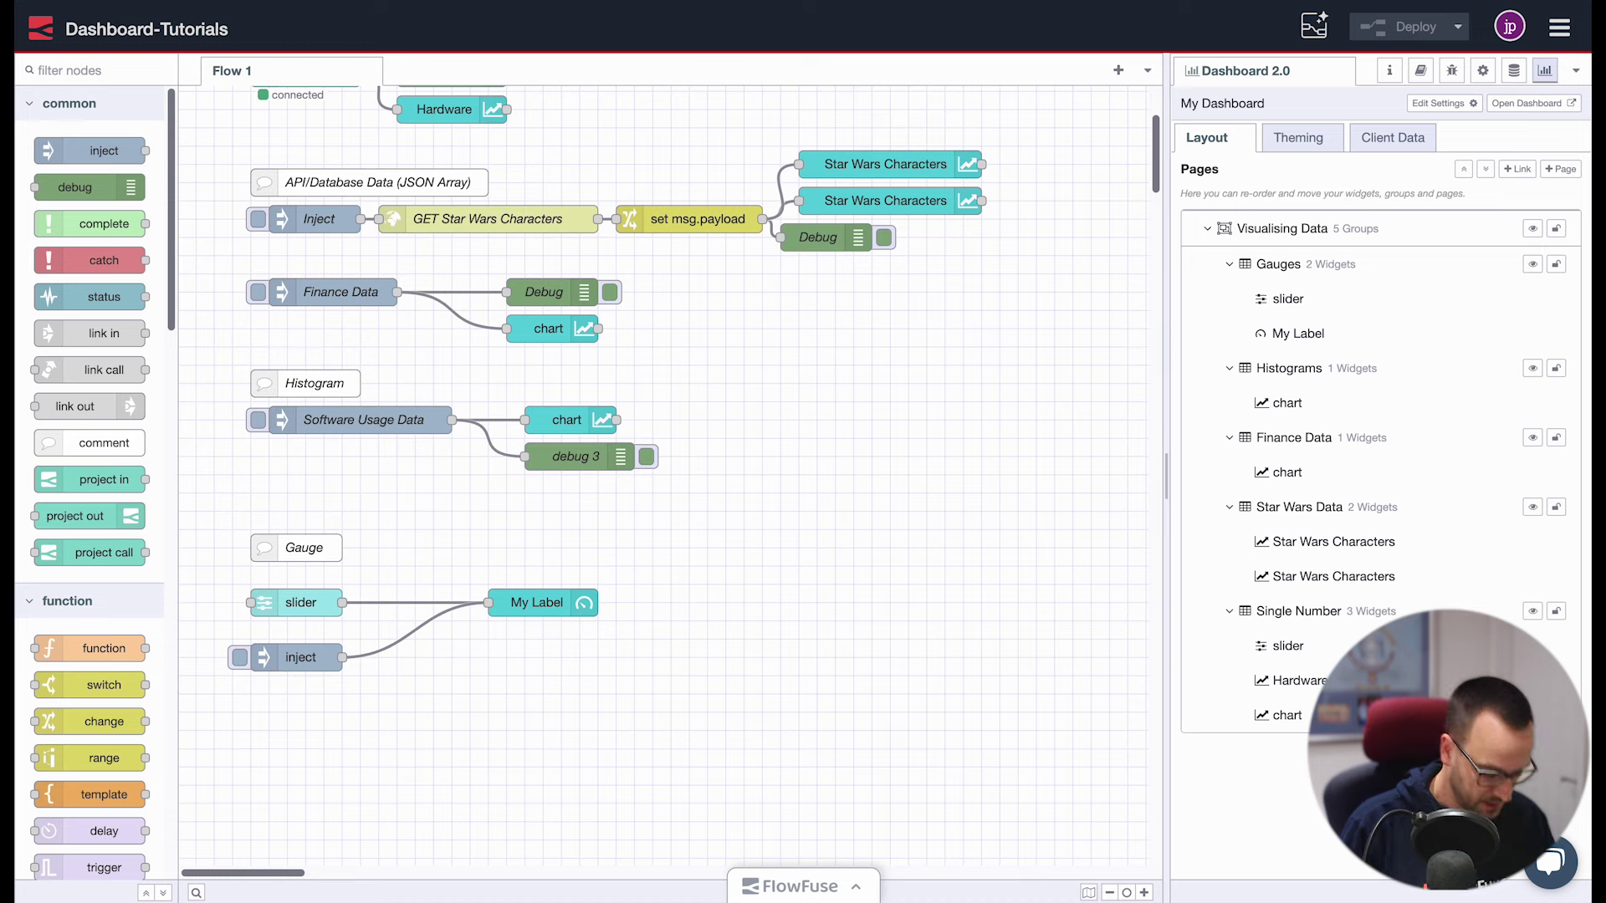
Open the Node-RED Dashboard 2.0 documentation in a new browser tab and go to the ui-gauge page's Dynamic Properties section
{"action": "key", "text": "super+t"}
{"action": "type", "text": "dash"}
{"action": "key", "text": "Return"}
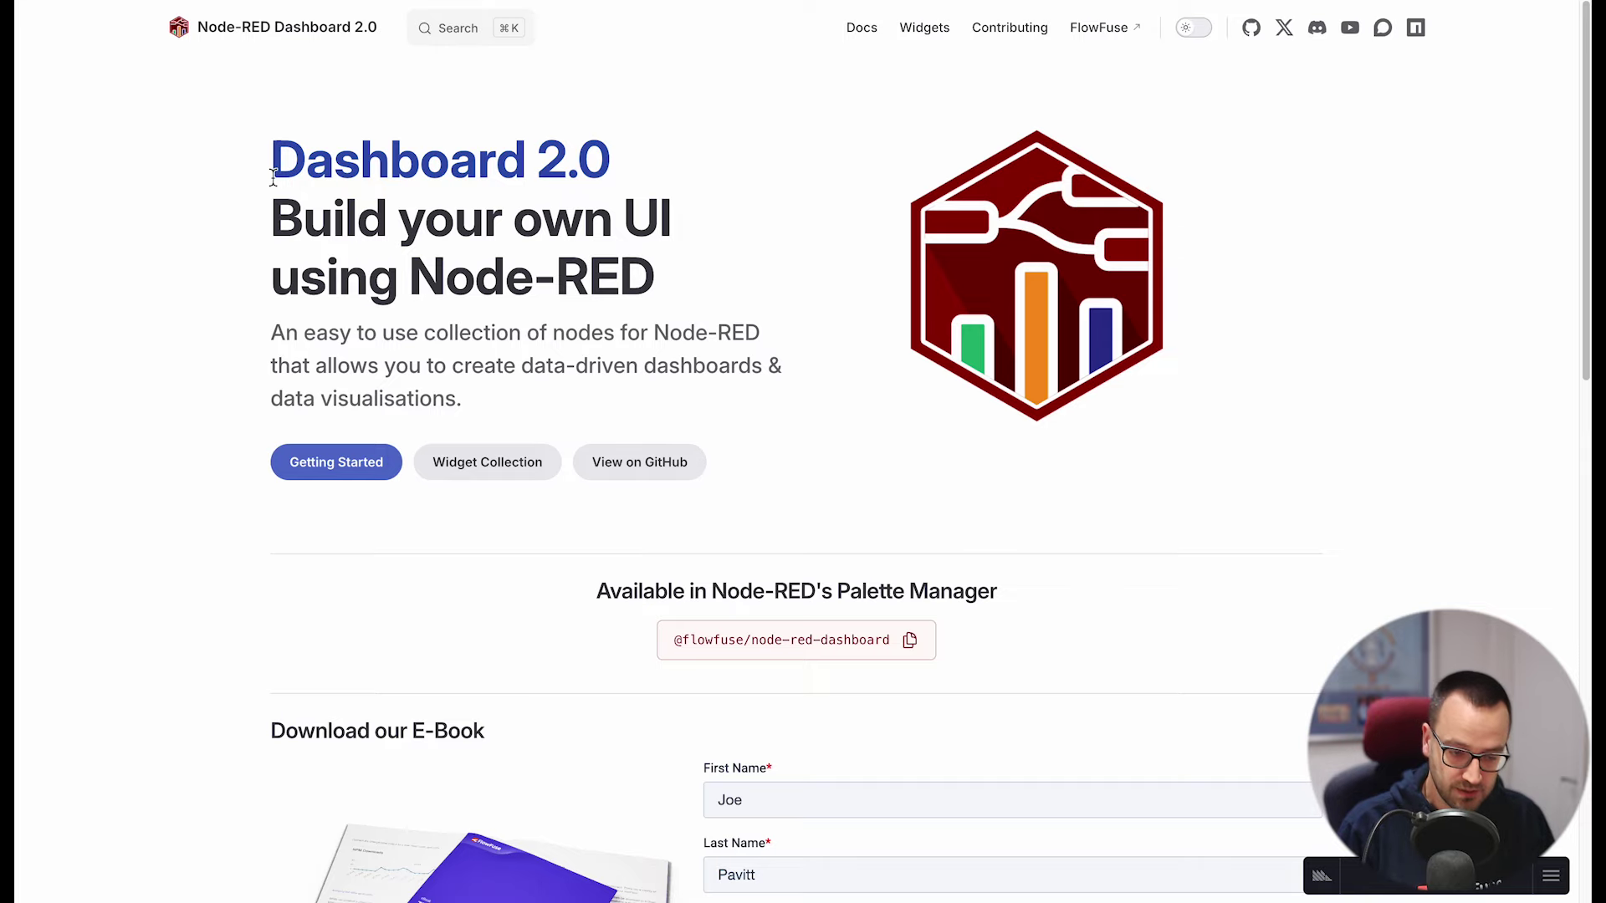
{"action": "left_click", "coordinate": [341, 460]}
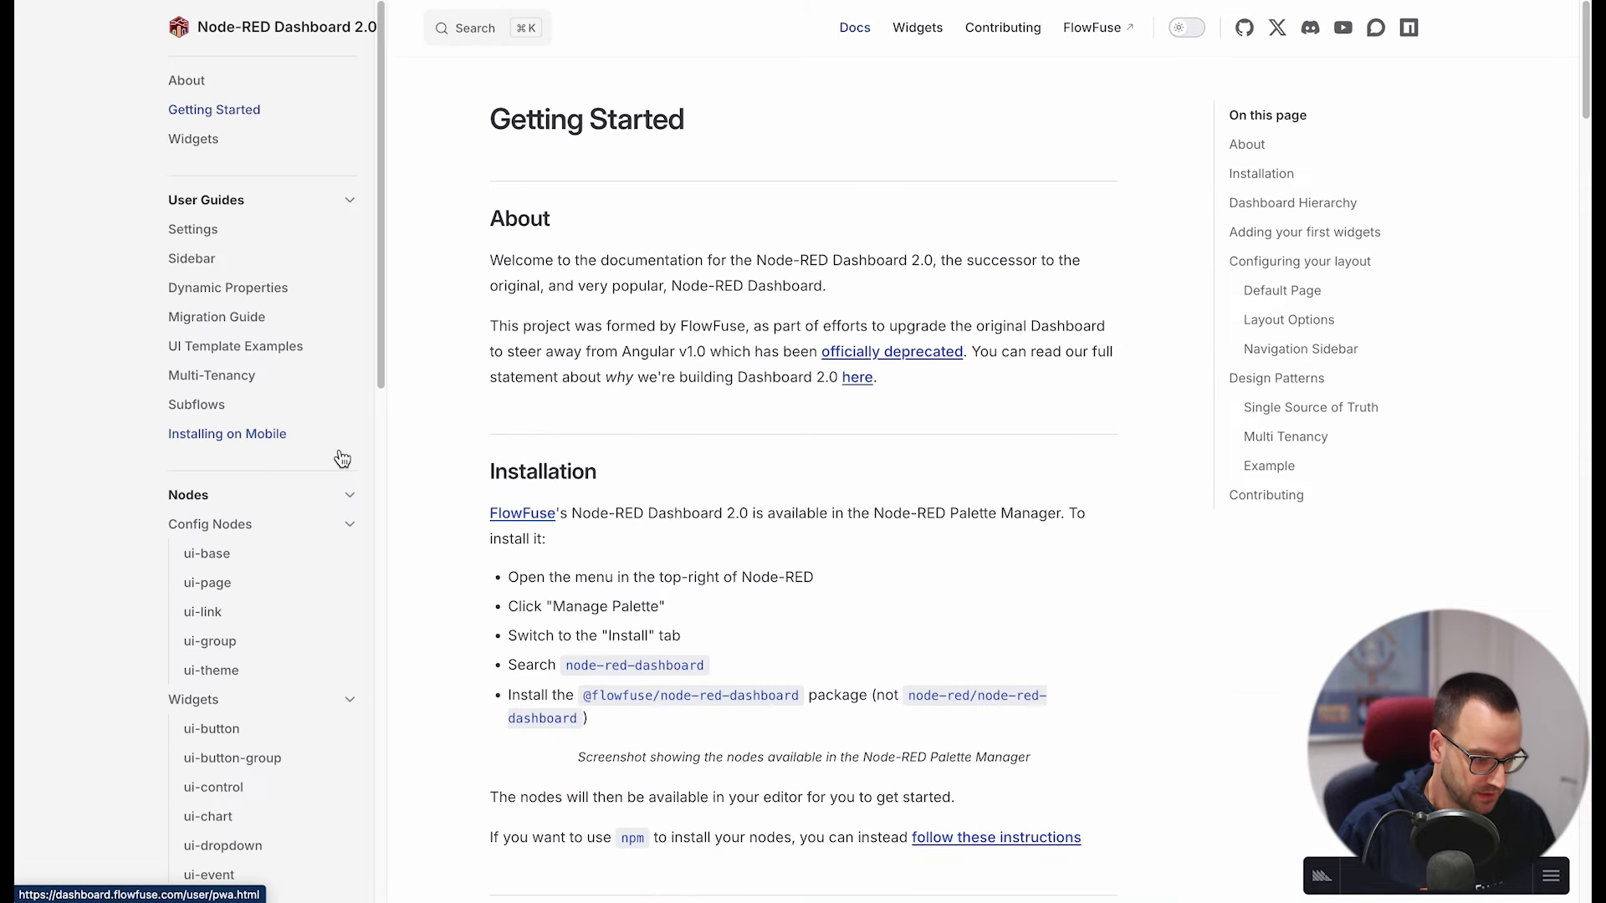
{"action": "scroll", "coordinate": [274, 497], "scroll_direction": "down", "scroll_amount": 5}
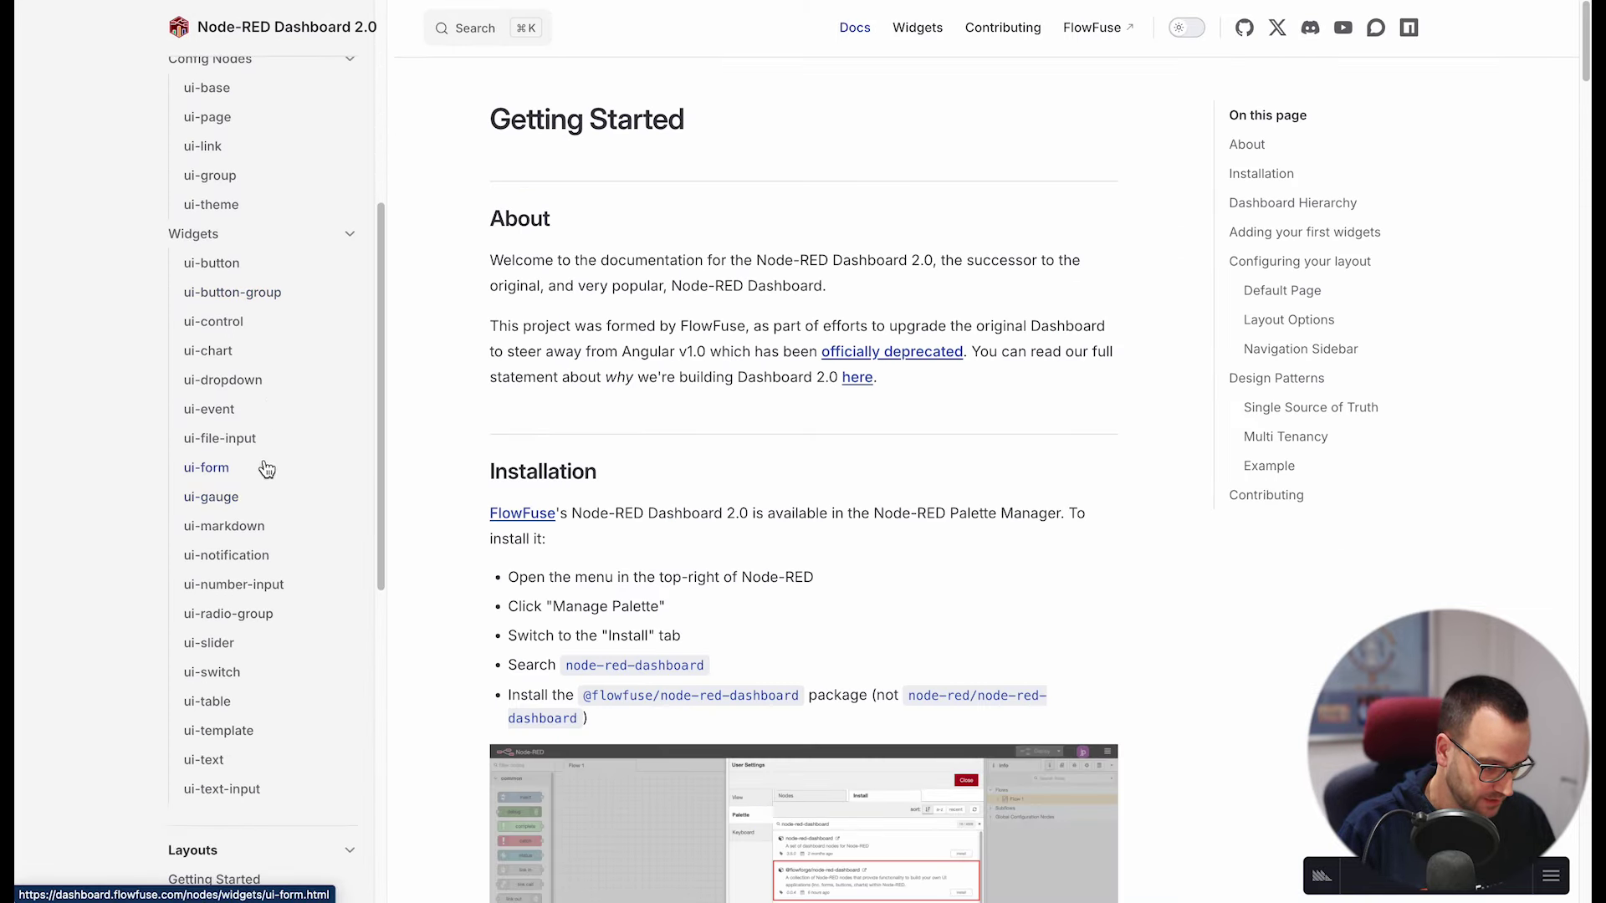
{"action": "left_click", "coordinate": [248, 502]}
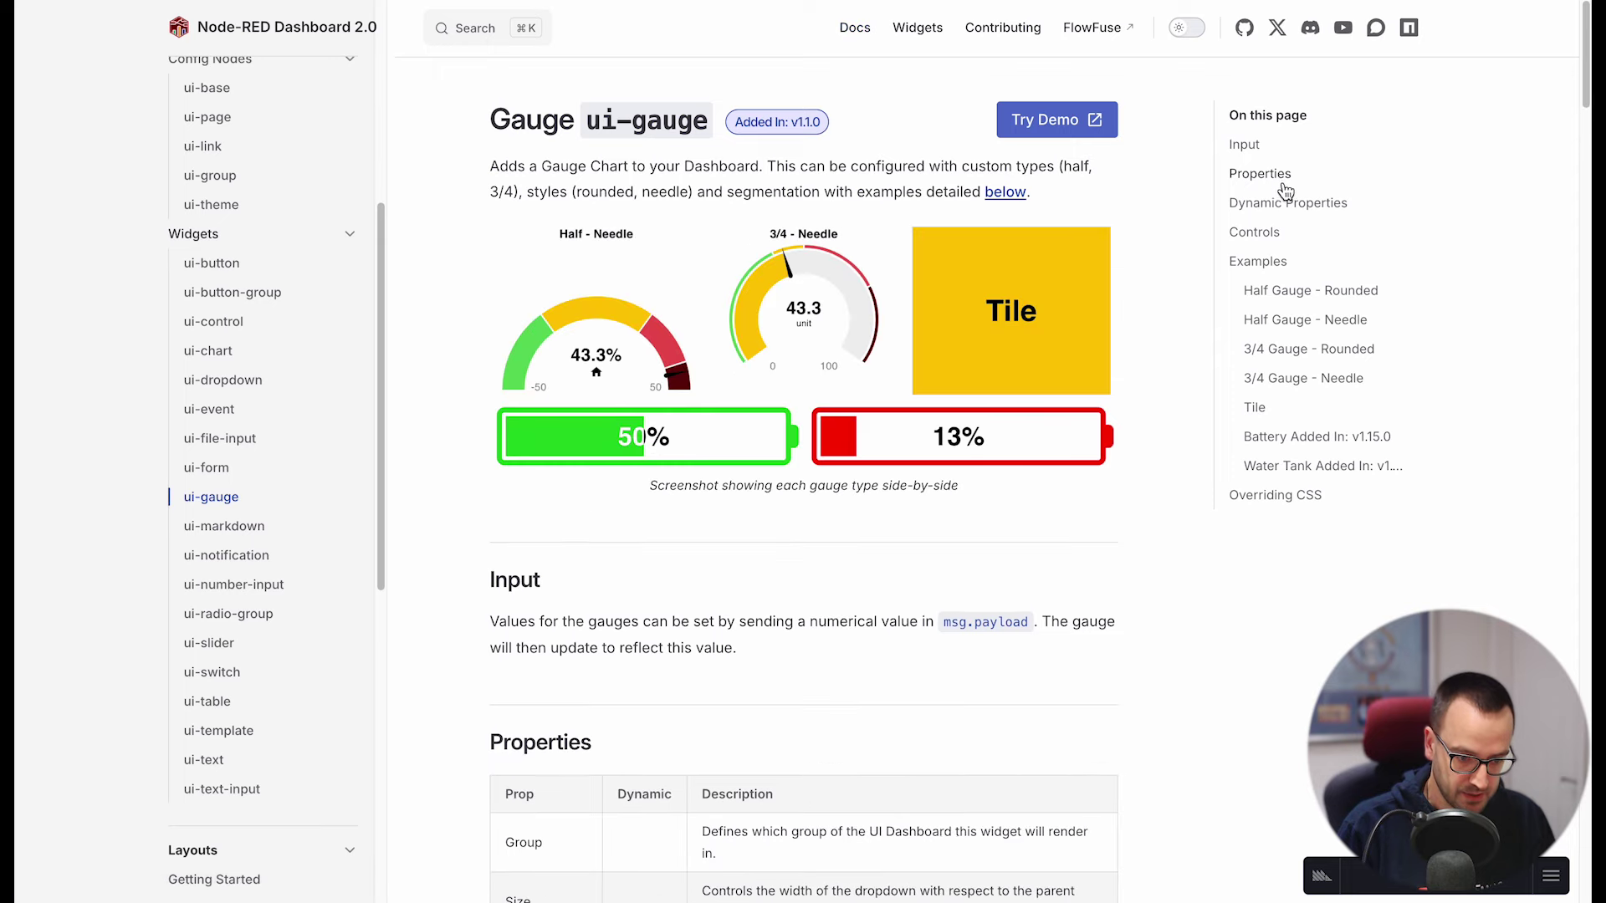
{"action": "left_click", "coordinate": [1275, 206]}
Examine the ui_update payloads, structures and example values in the gauge's dynamic properties table
{"action": "scroll", "coordinate": [540, 333], "scroll_direction": "down", "scroll_amount": 2}
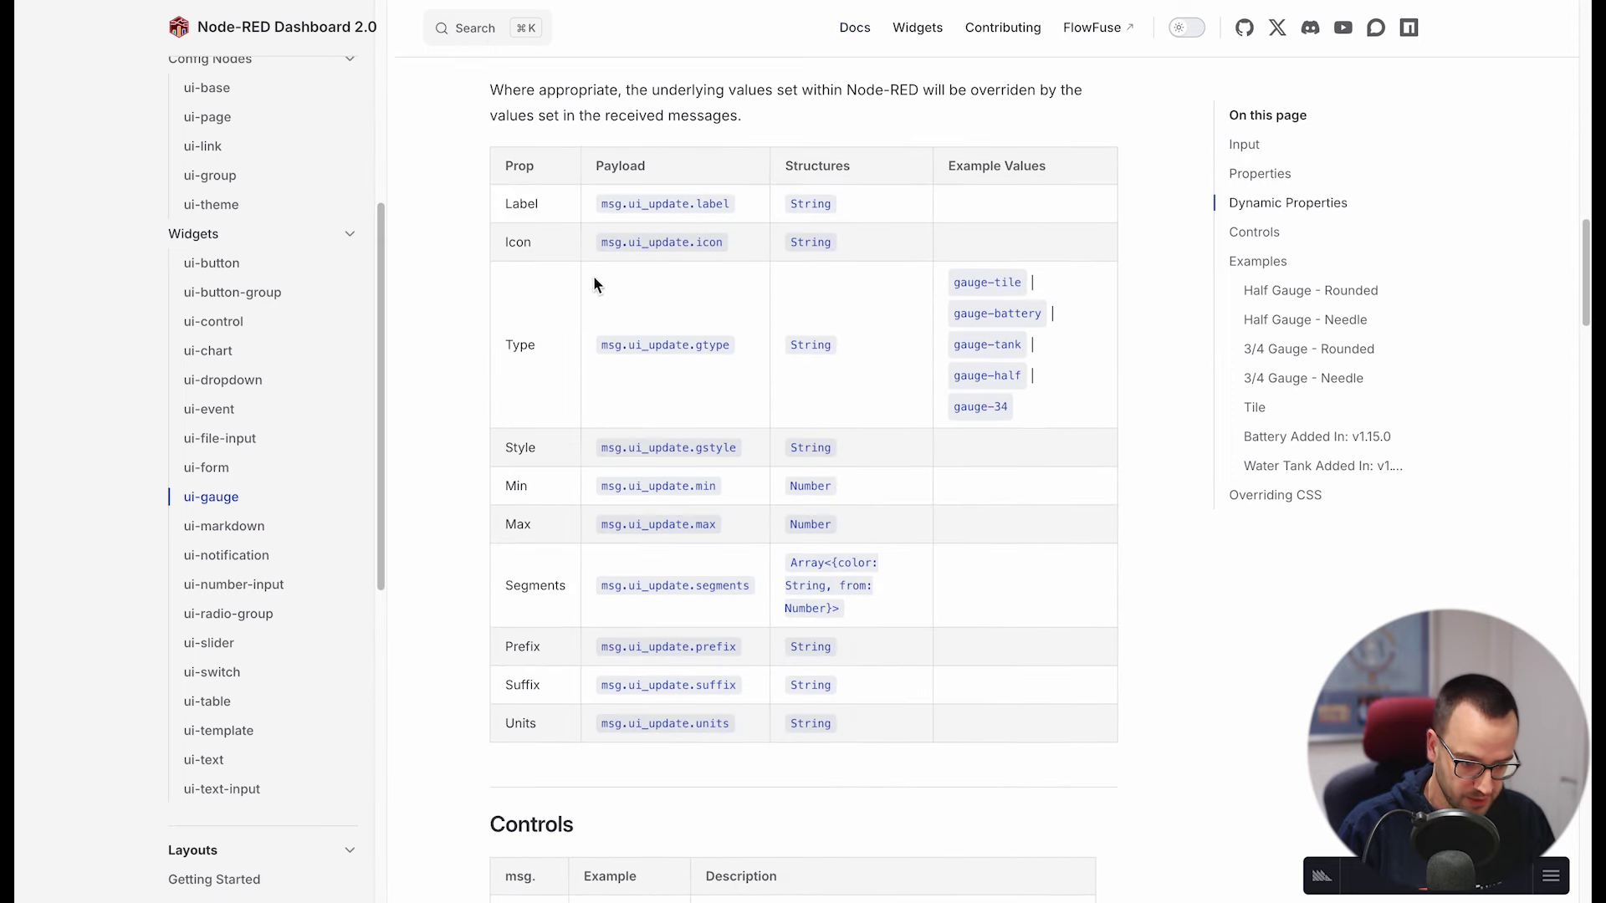
{"action": "left_click_drag", "start_coordinate": [594, 275], "coordinate": [988, 704]}
{"action": "left_click", "coordinate": [970, 694]}
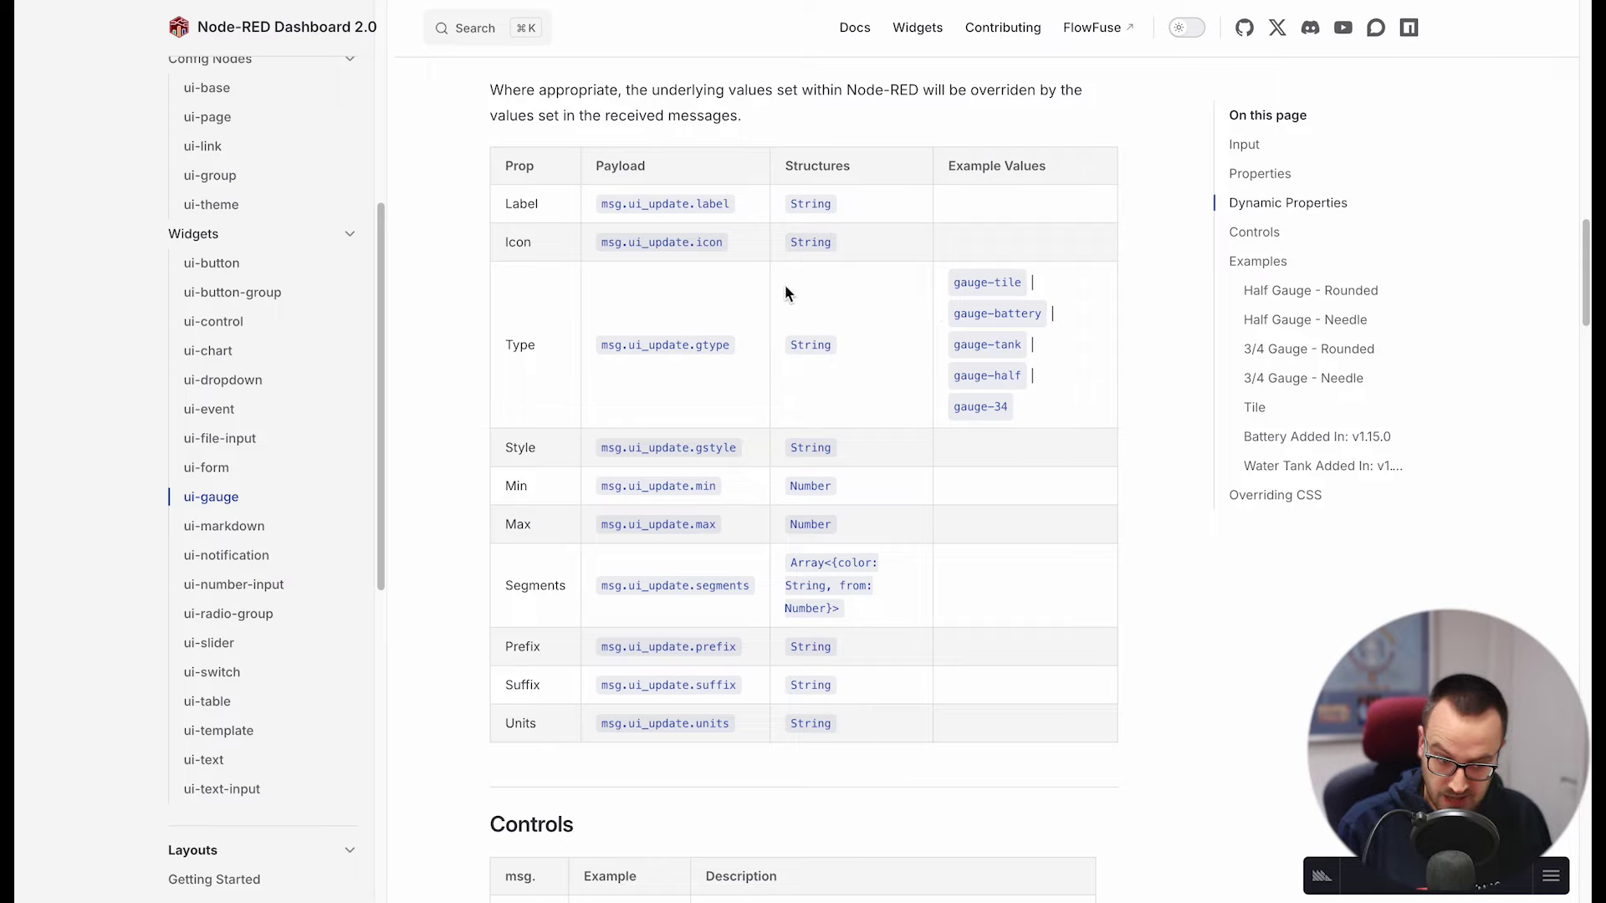
{"action": "left_click_drag", "start_coordinate": [807, 336], "coordinate": [895, 397]}
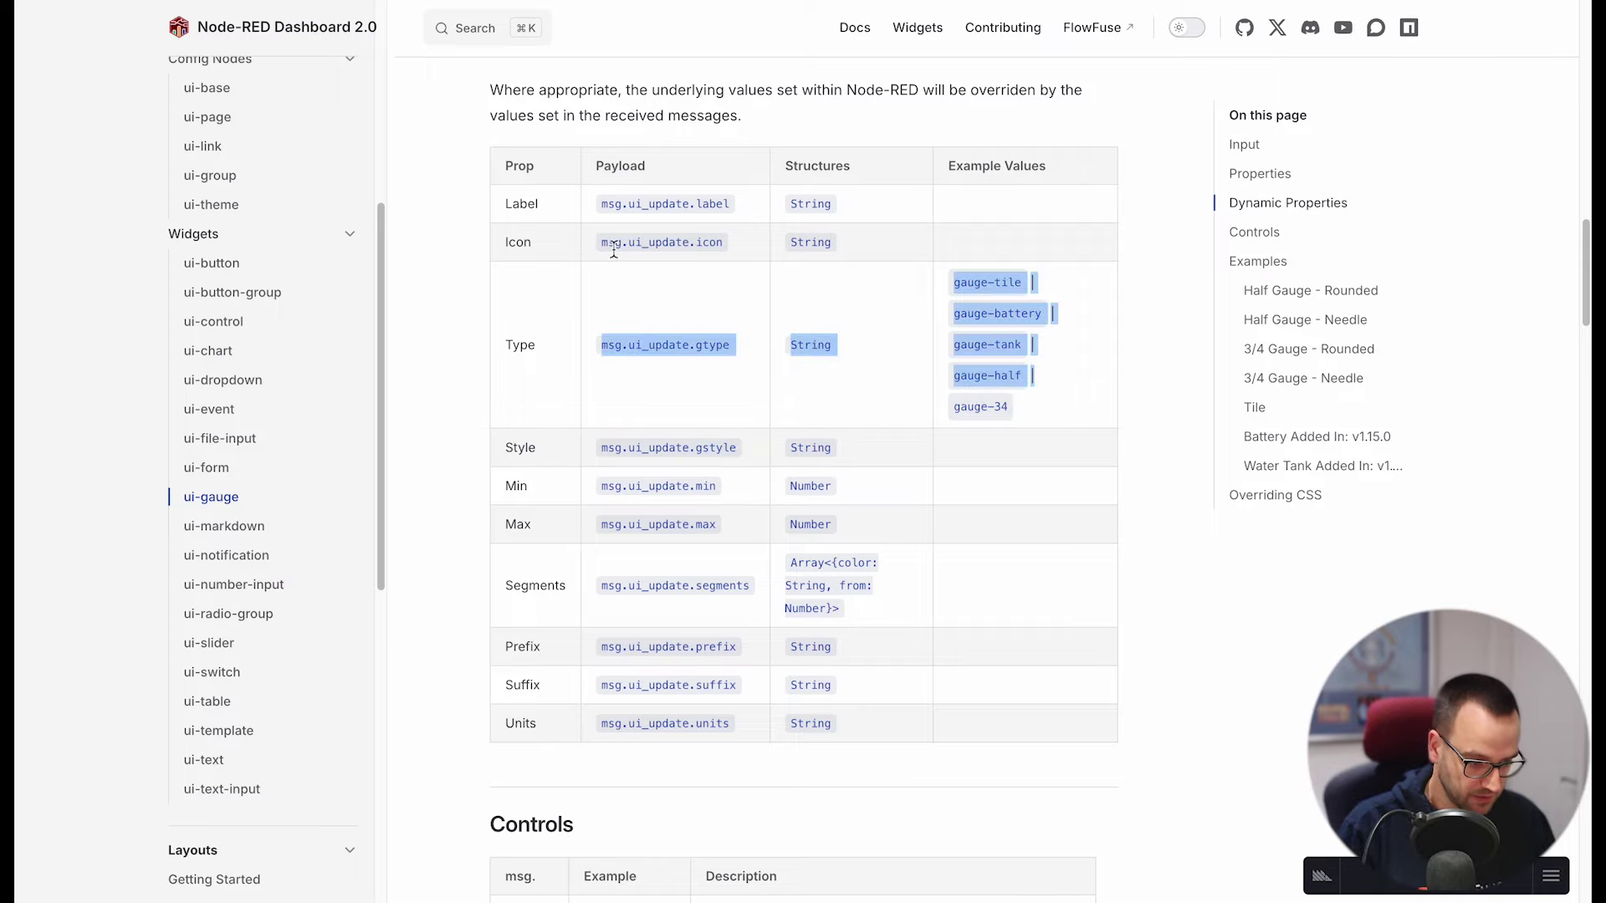
{"action": "left_click_drag", "start_coordinate": [614, 244], "coordinate": [724, 244]}
{"action": "scroll", "coordinate": [606, 377], "scroll_direction": "down", "scroll_amount": 1}
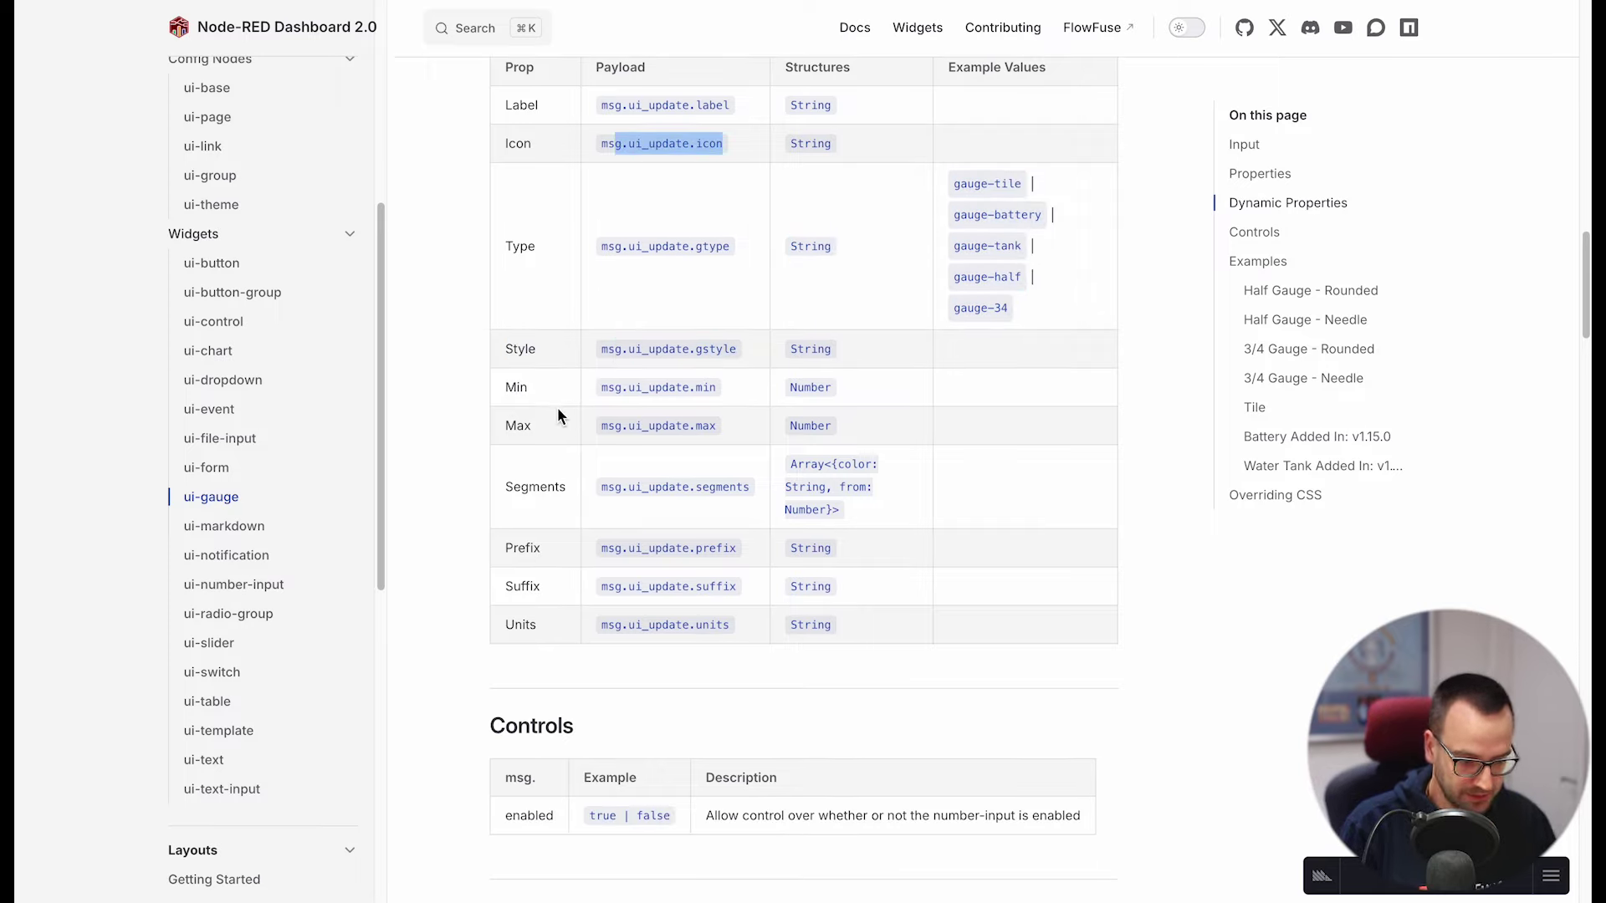
Switch back to the flow editor and move the inject node up under the slider and the My Label gauge closer to both
{"action": "left_click", "coordinate": [206, 0]}
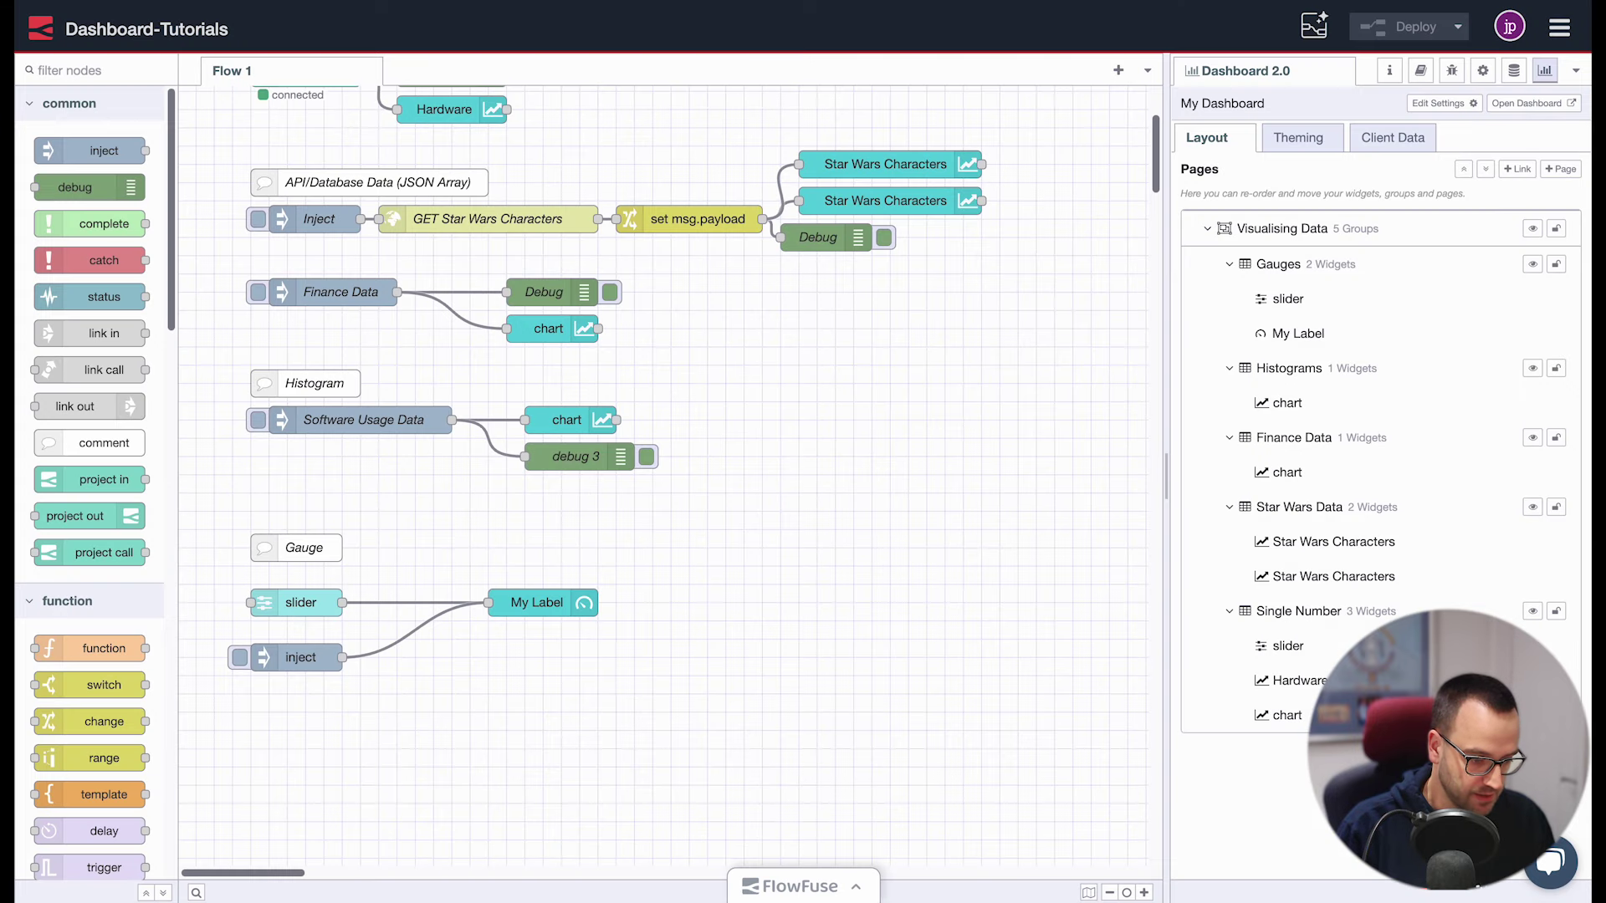
{"action": "left_click_drag", "start_coordinate": [299, 669], "coordinate": [308, 660]}
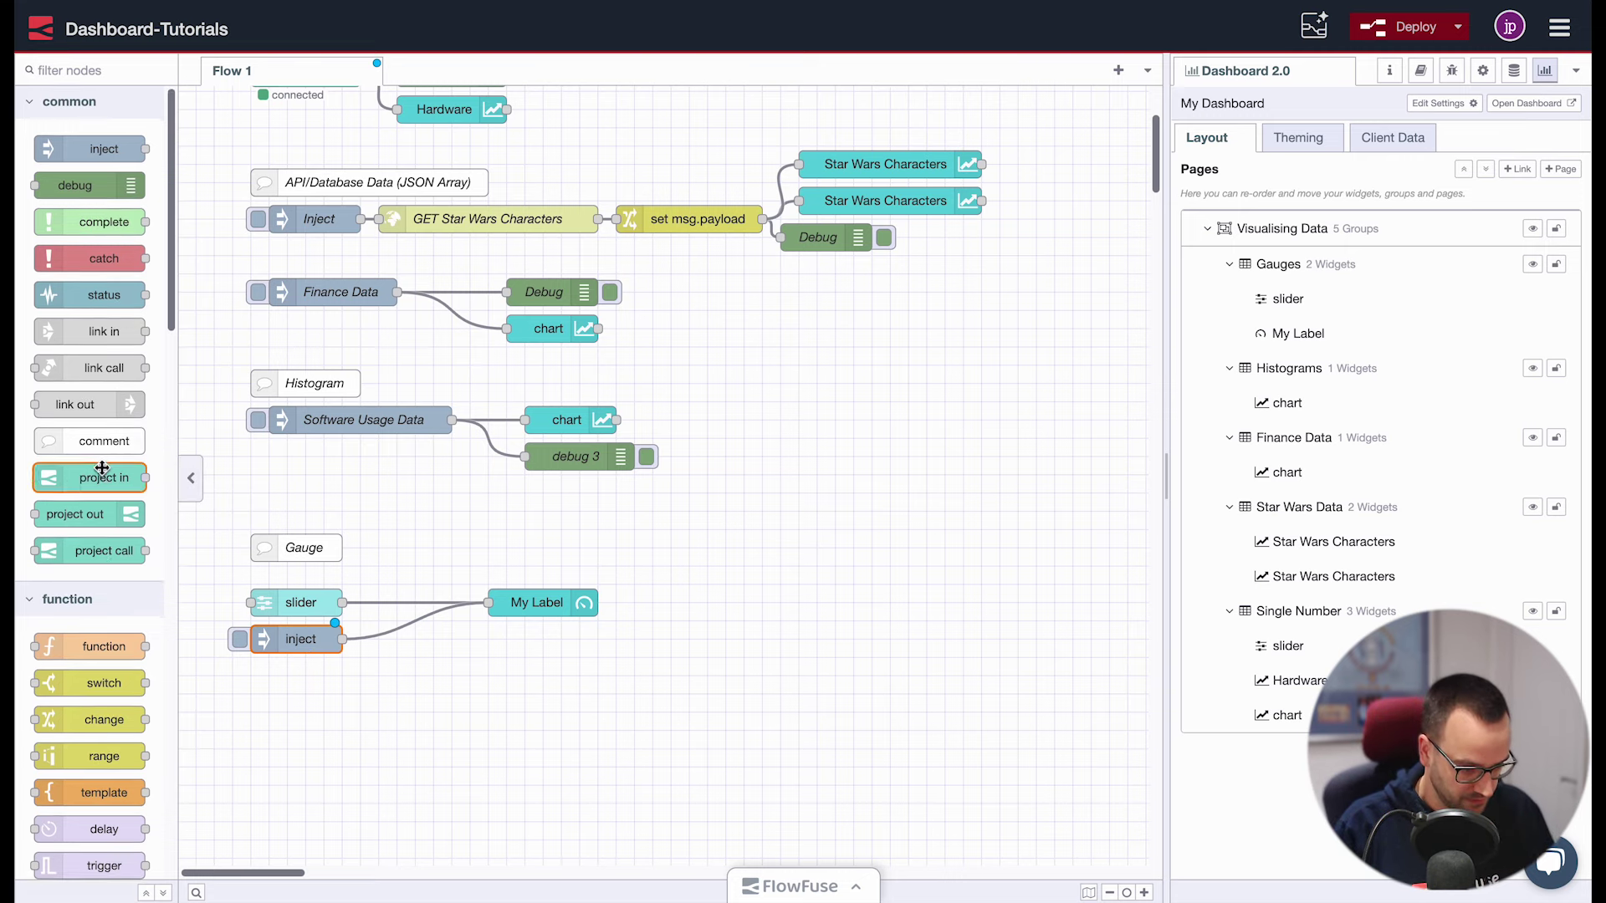
{"action": "scroll", "coordinate": [101, 469], "scroll_direction": "down", "scroll_amount": 15}
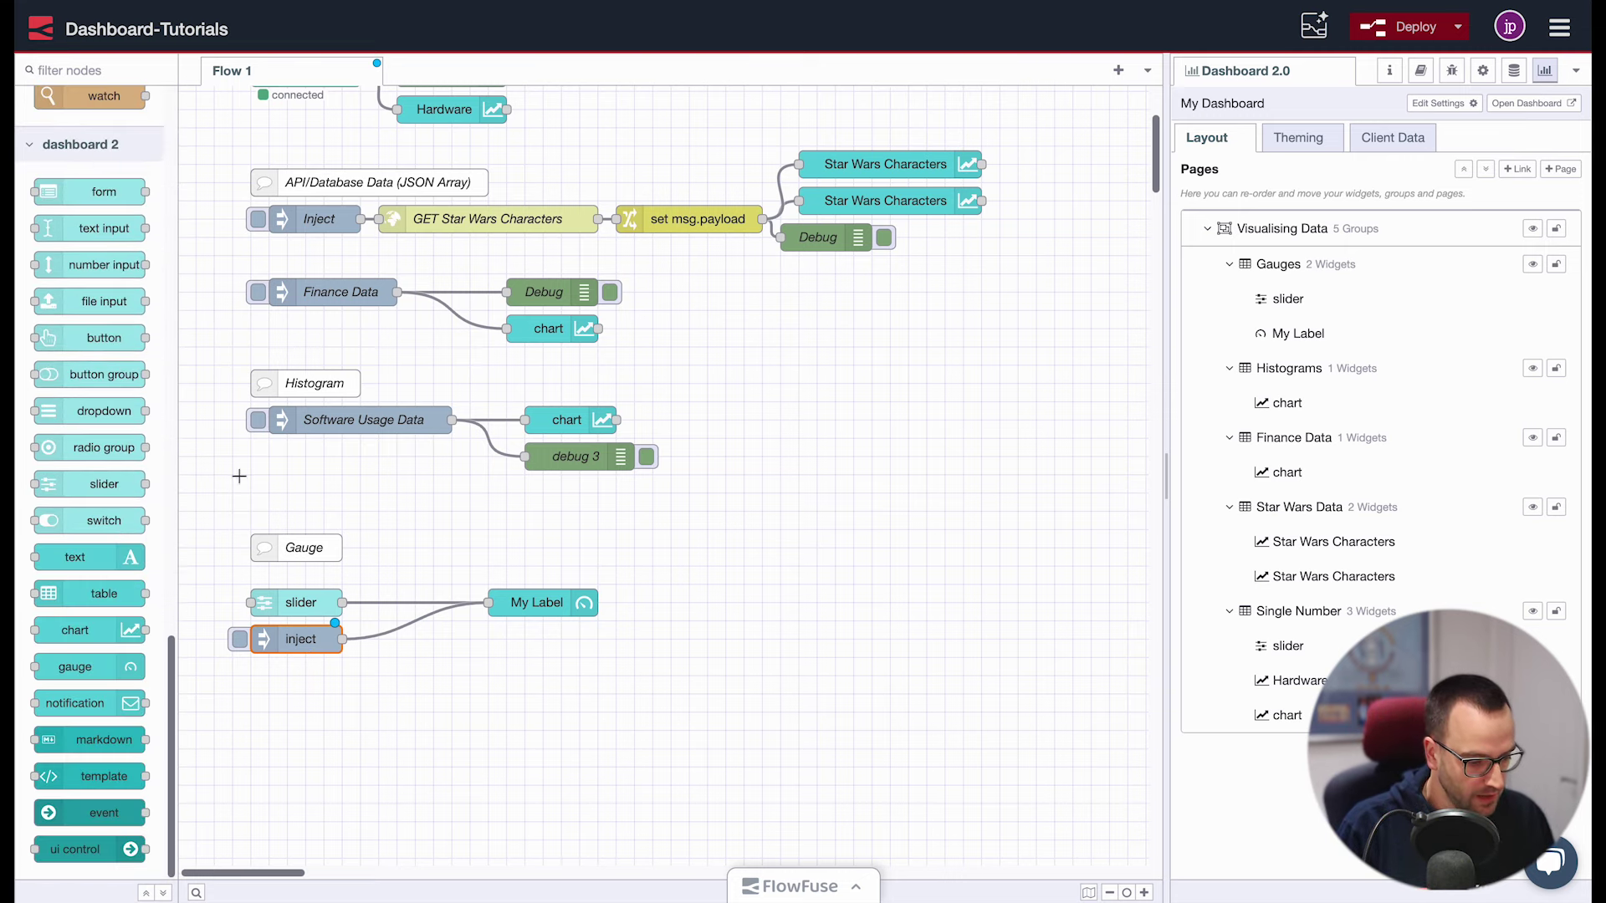
{"action": "left_click_drag", "start_coordinate": [539, 600], "coordinate": [474, 602]}
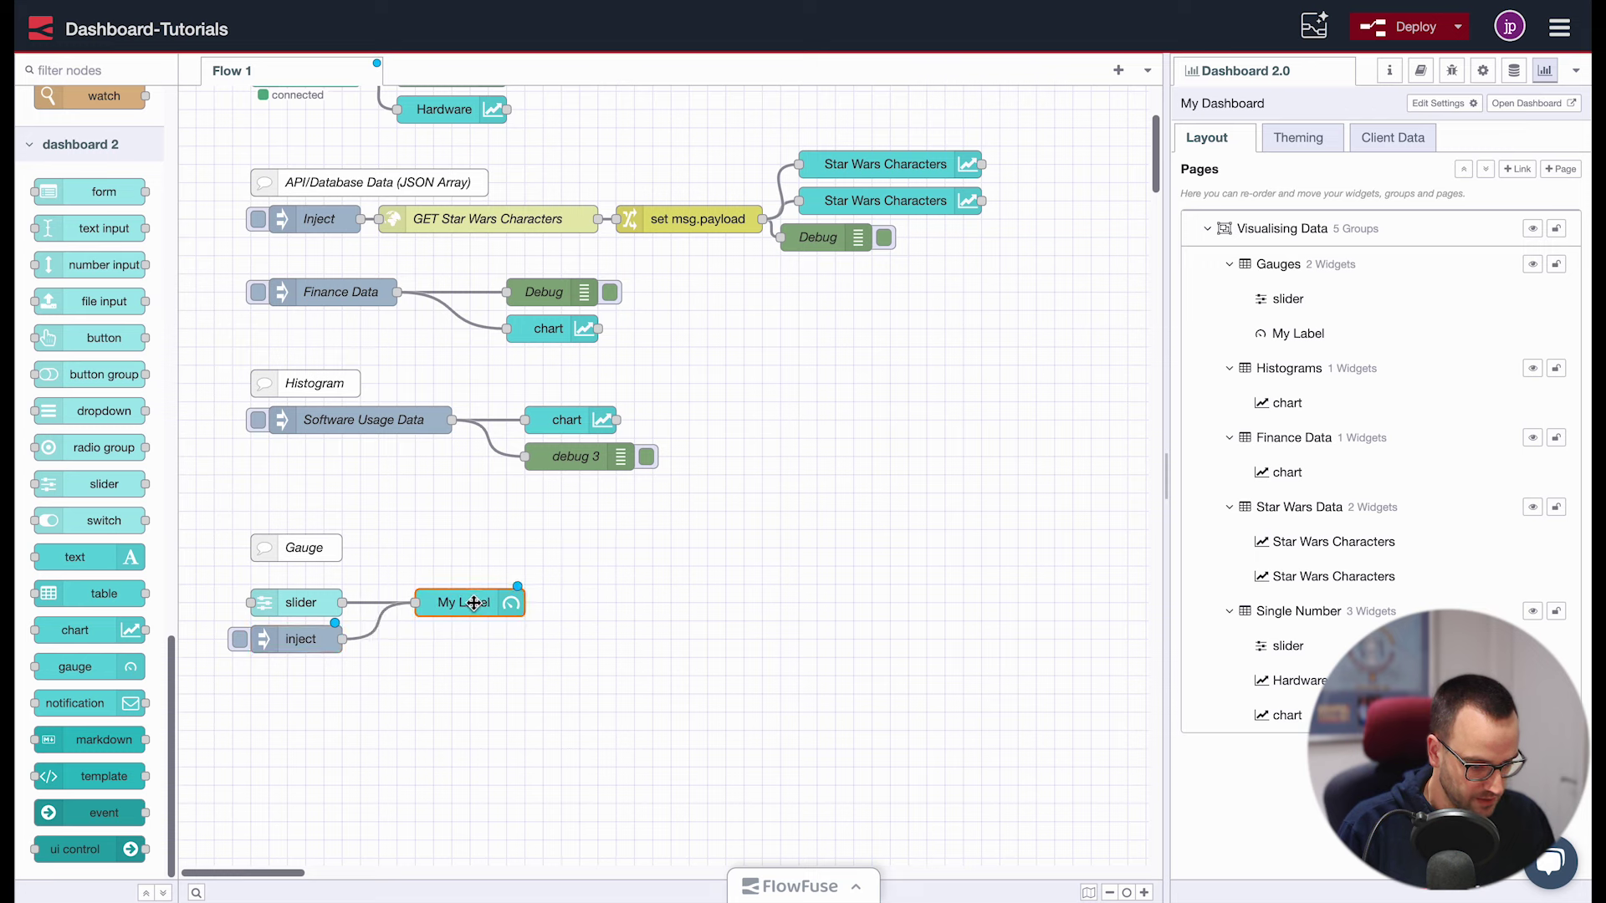
{"action": "double_click", "coordinate": [473, 603]}
{"action": "left_click", "coordinate": [1056, 109]}
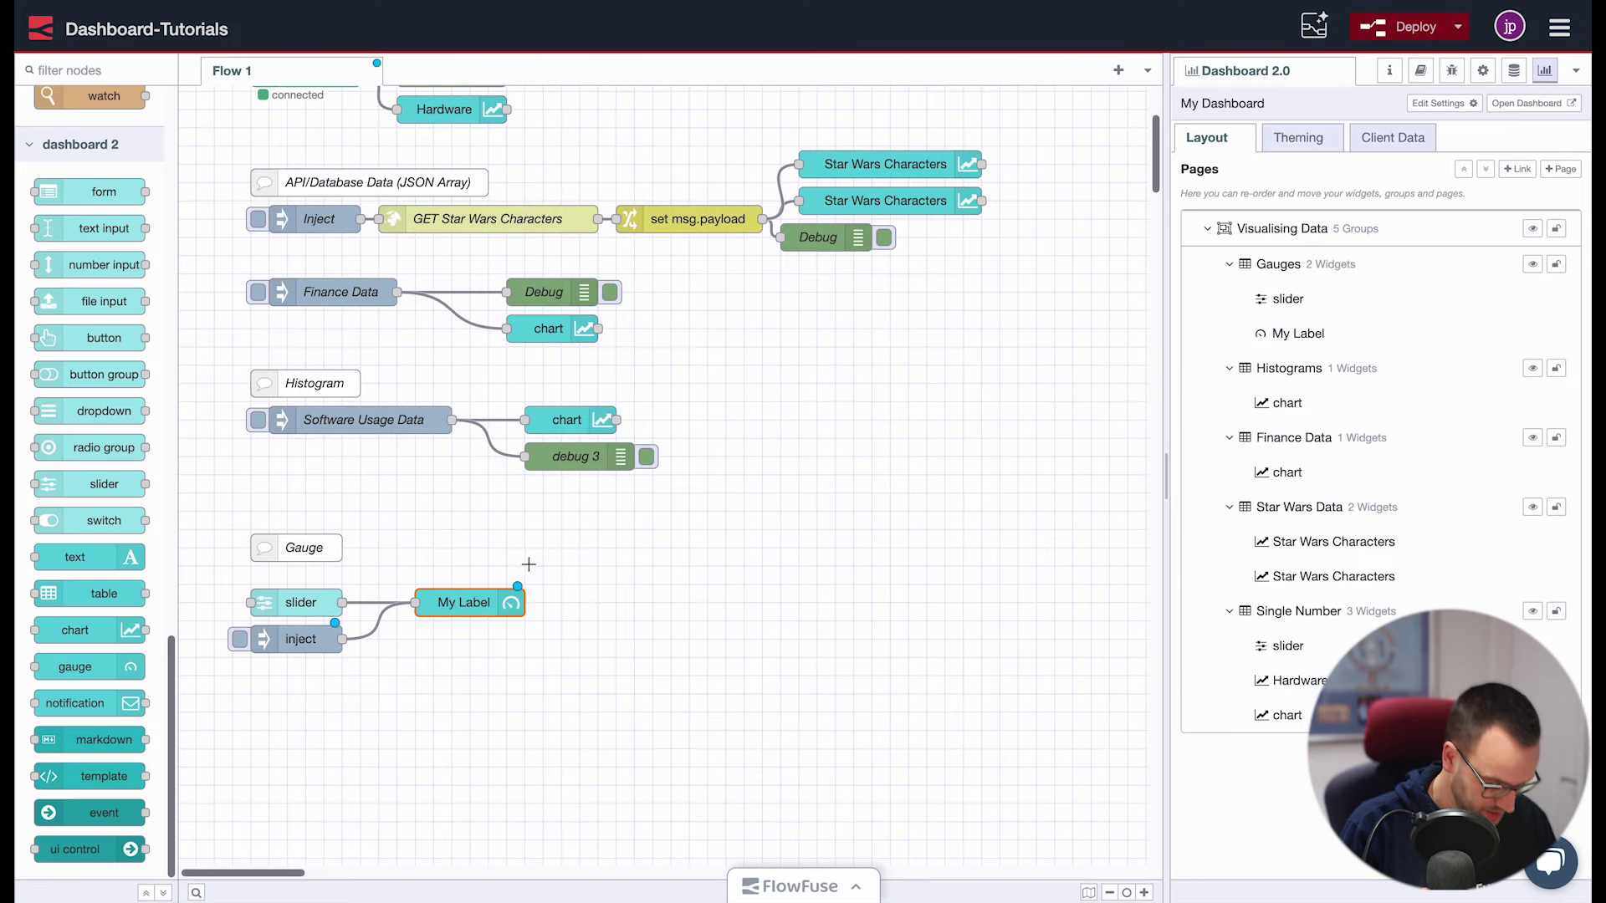
Duplicate the My Label gauge node and place the copy below the original
{"action": "key", "text": "ctrl+c"}
{"action": "key", "text": "ctrl+v"}
{"action": "left_click", "coordinate": [466, 657]}
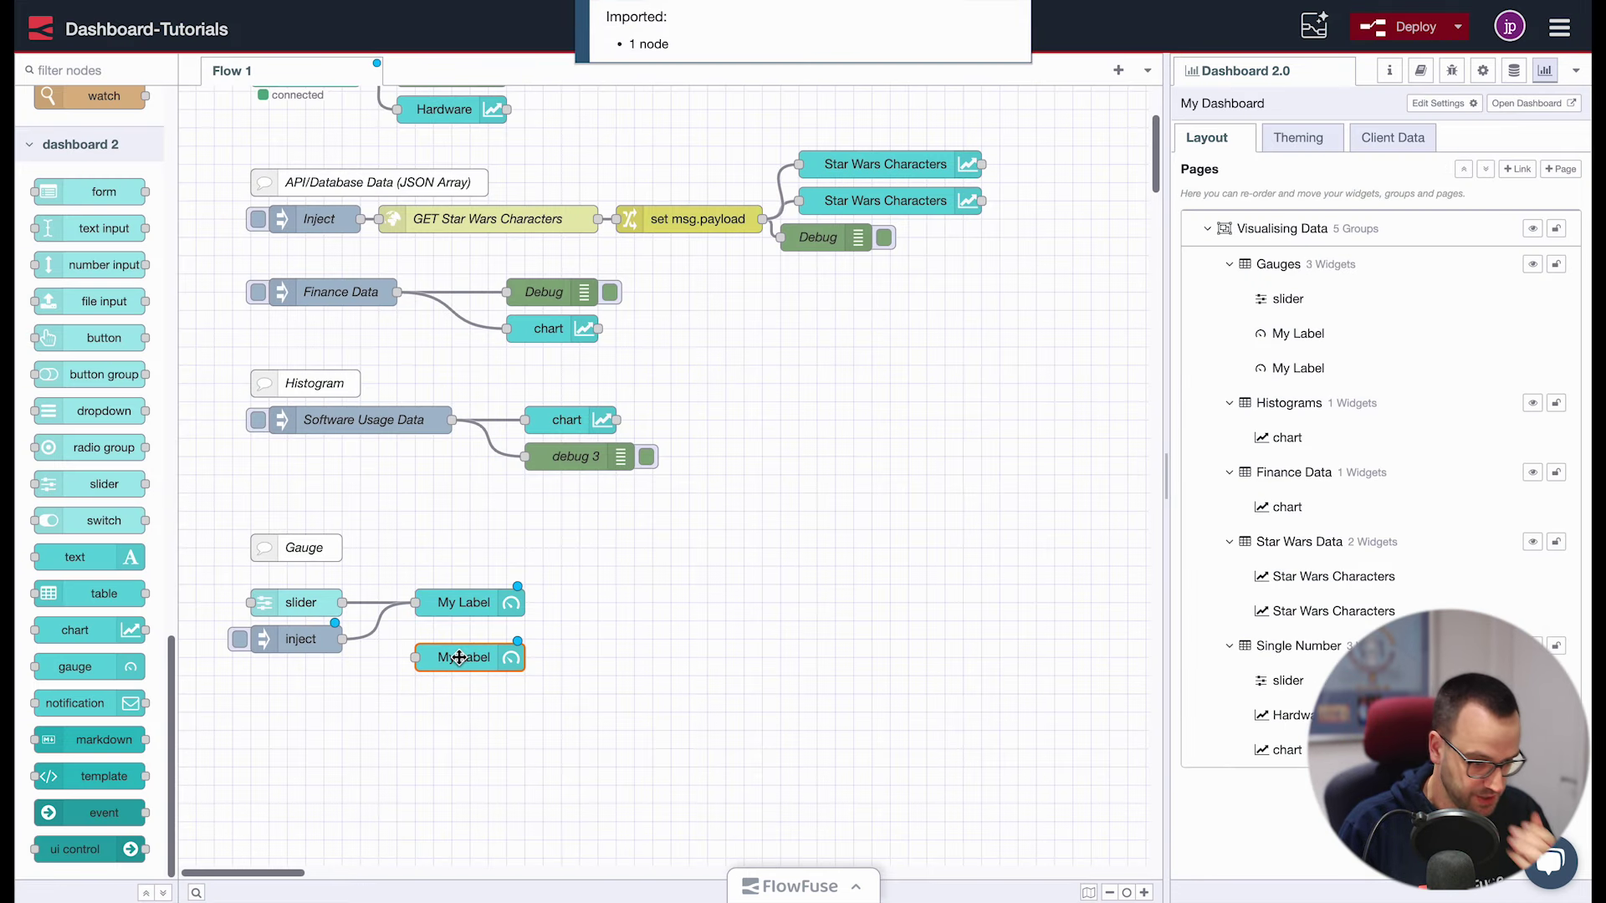
{"action": "double_click", "coordinate": [465, 657]}
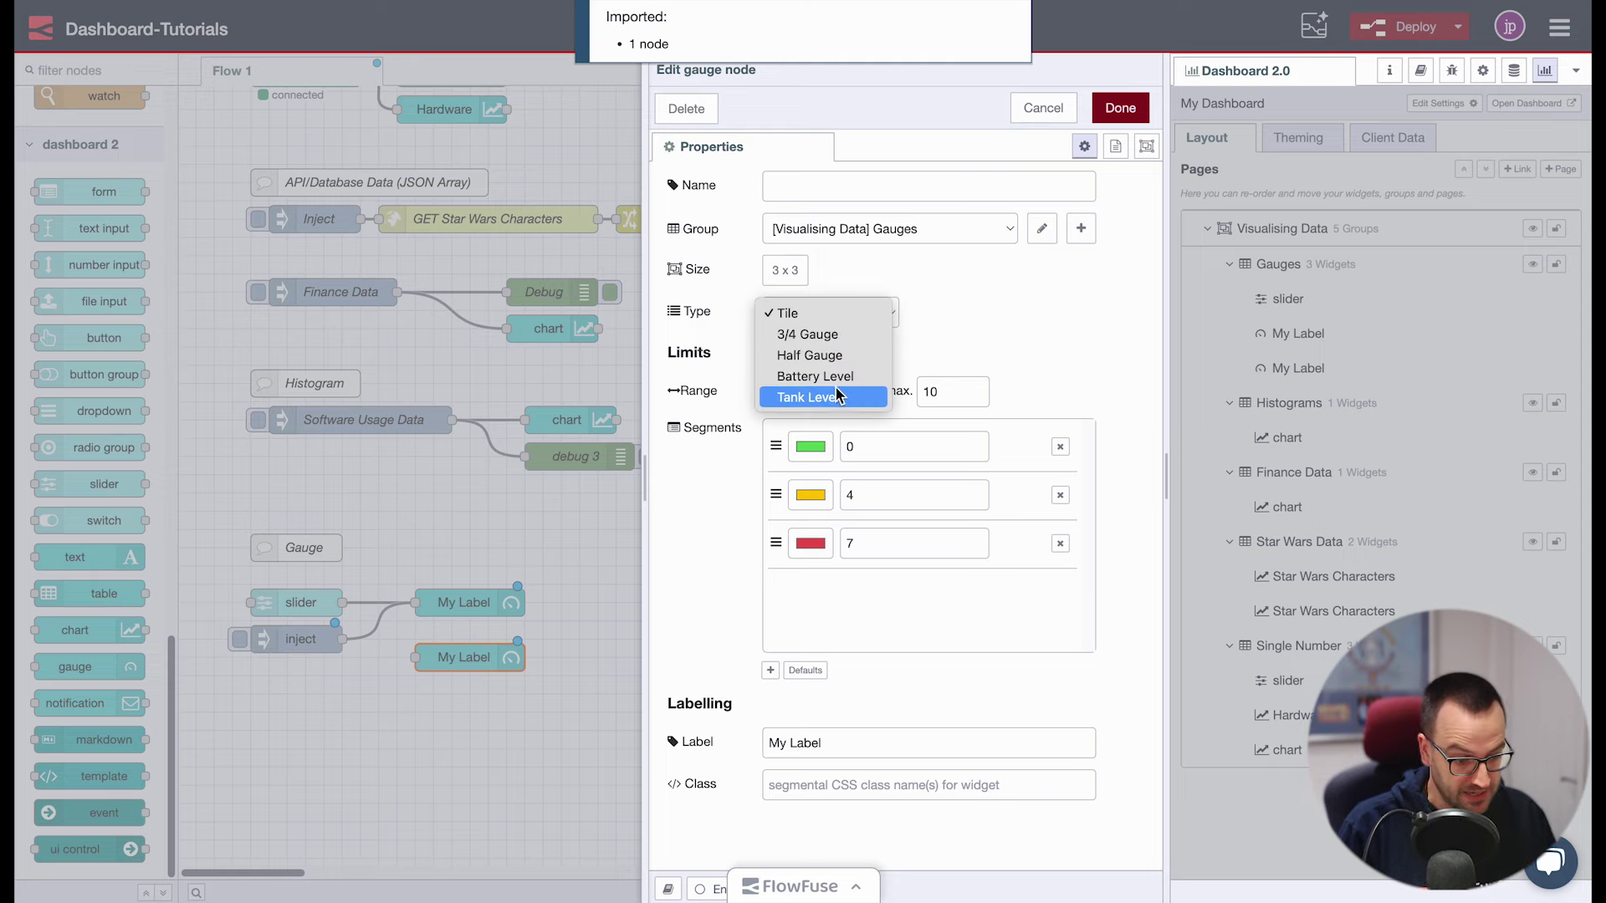
{"action": "left_click", "coordinate": [815, 377]}
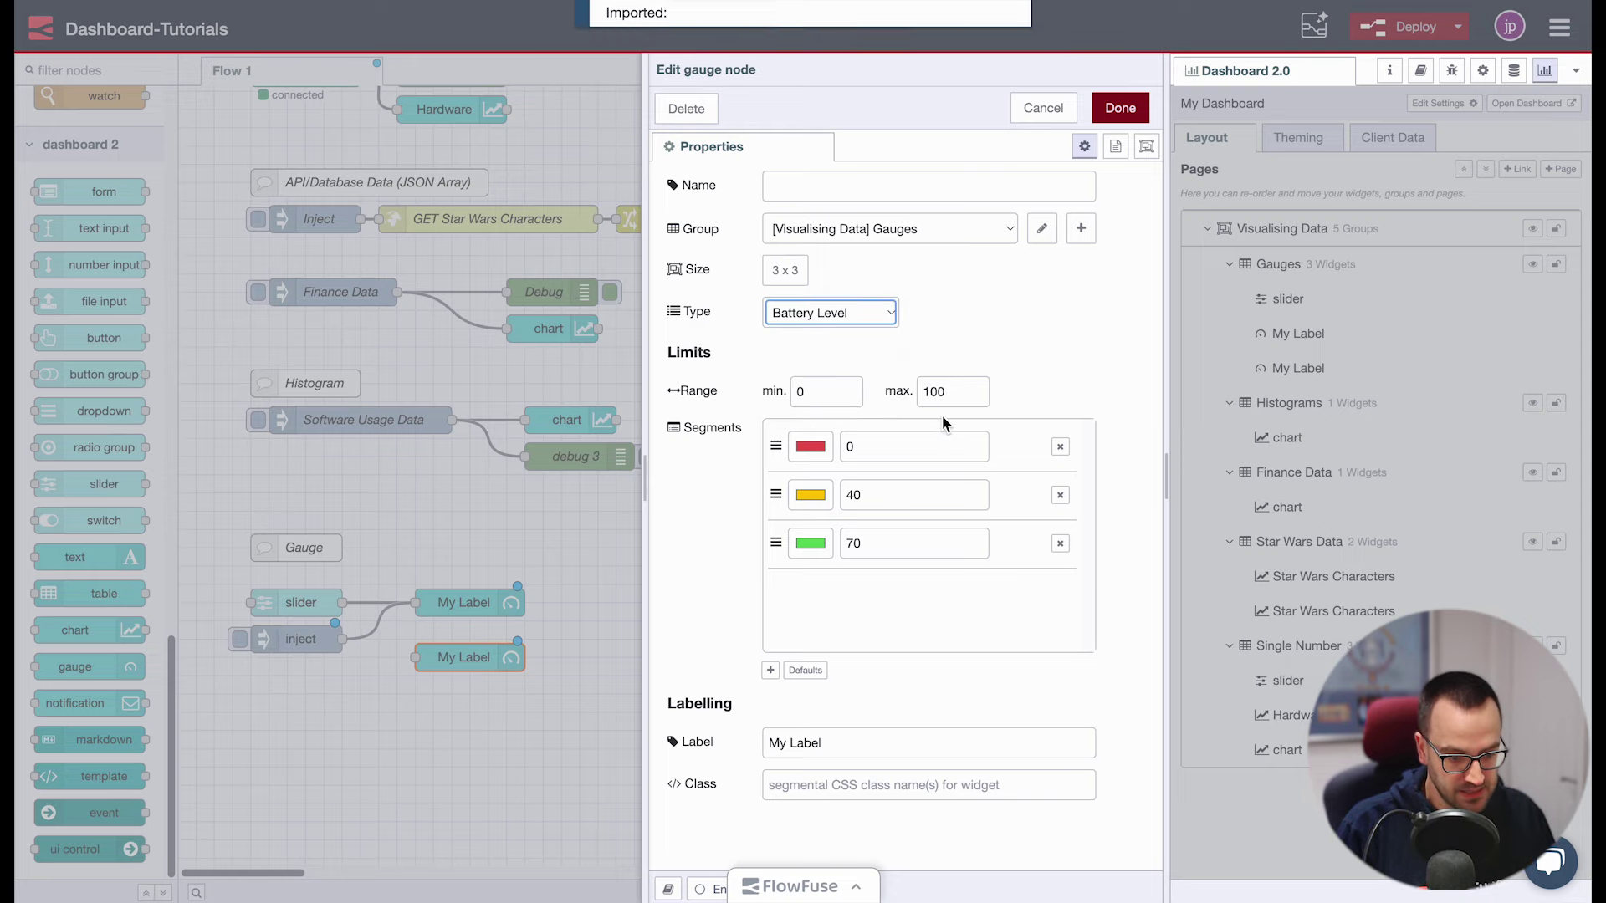
{"action": "left_click", "coordinate": [1069, 107]}
Duplicate the slider below the inject node, set the copy's maximum to 100 and wire it into the copied gauge
{"action": "left_click", "coordinate": [337, 617]}
{"action": "key", "text": "ctrl+c"}
{"action": "key", "text": "ctrl+v"}
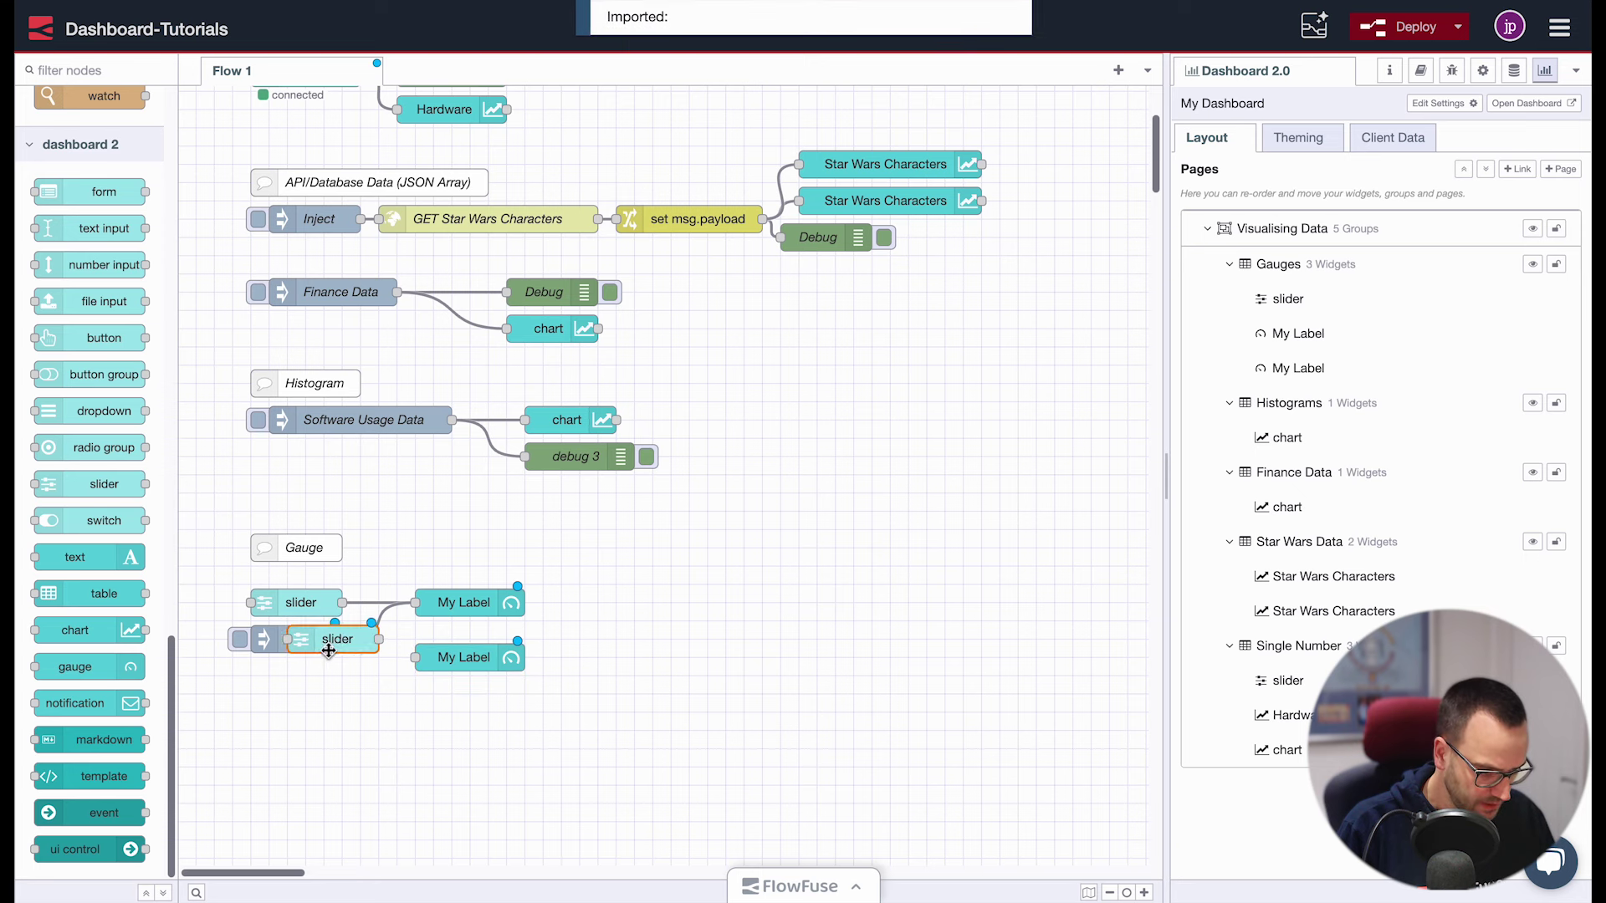
{"action": "left_click", "coordinate": [297, 674]}
{"action": "double_click", "coordinate": [297, 676]}
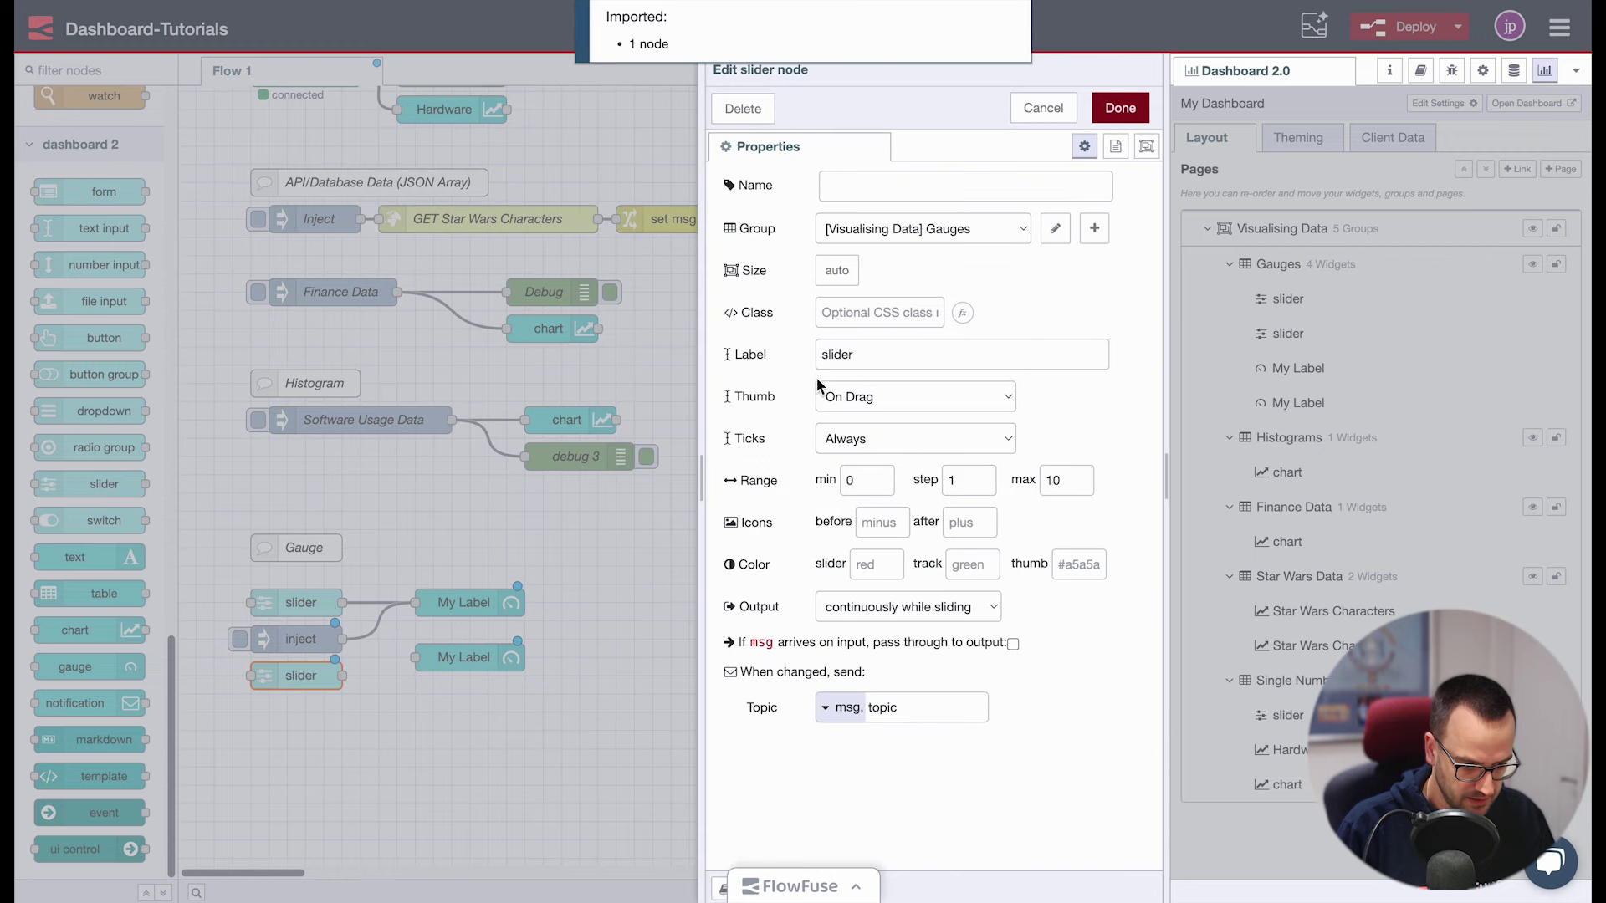
{"action": "double_click", "coordinate": [1055, 480]}
{"action": "type", "text": "100"}
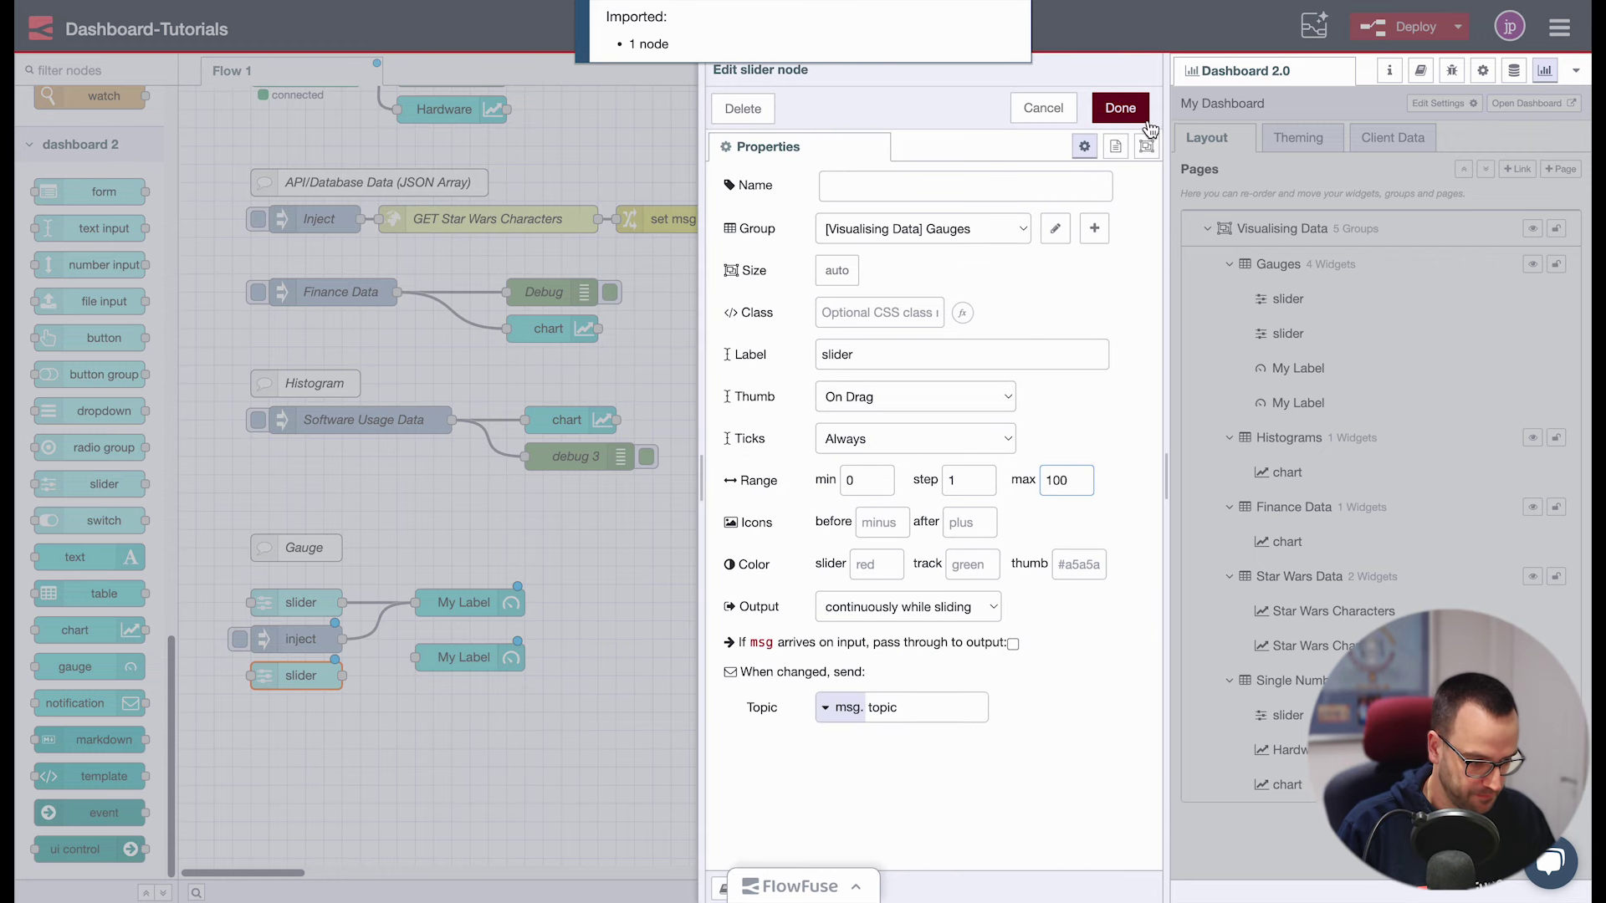
{"action": "left_click", "coordinate": [1120, 107]}
{"action": "mouse_move", "coordinate": [345, 676]}
{"action": "left_mouse_down"}
{"action": "mouse_move", "coordinate": [416, 657]}
{"action": "mouse_move", "coordinate": [458, 676]}
{"action": "left_mouse_up"}
Label the copied gauge Battery, set its type to Battery Level and deploy the flow
{"action": "double_click", "coordinate": [458, 676]}
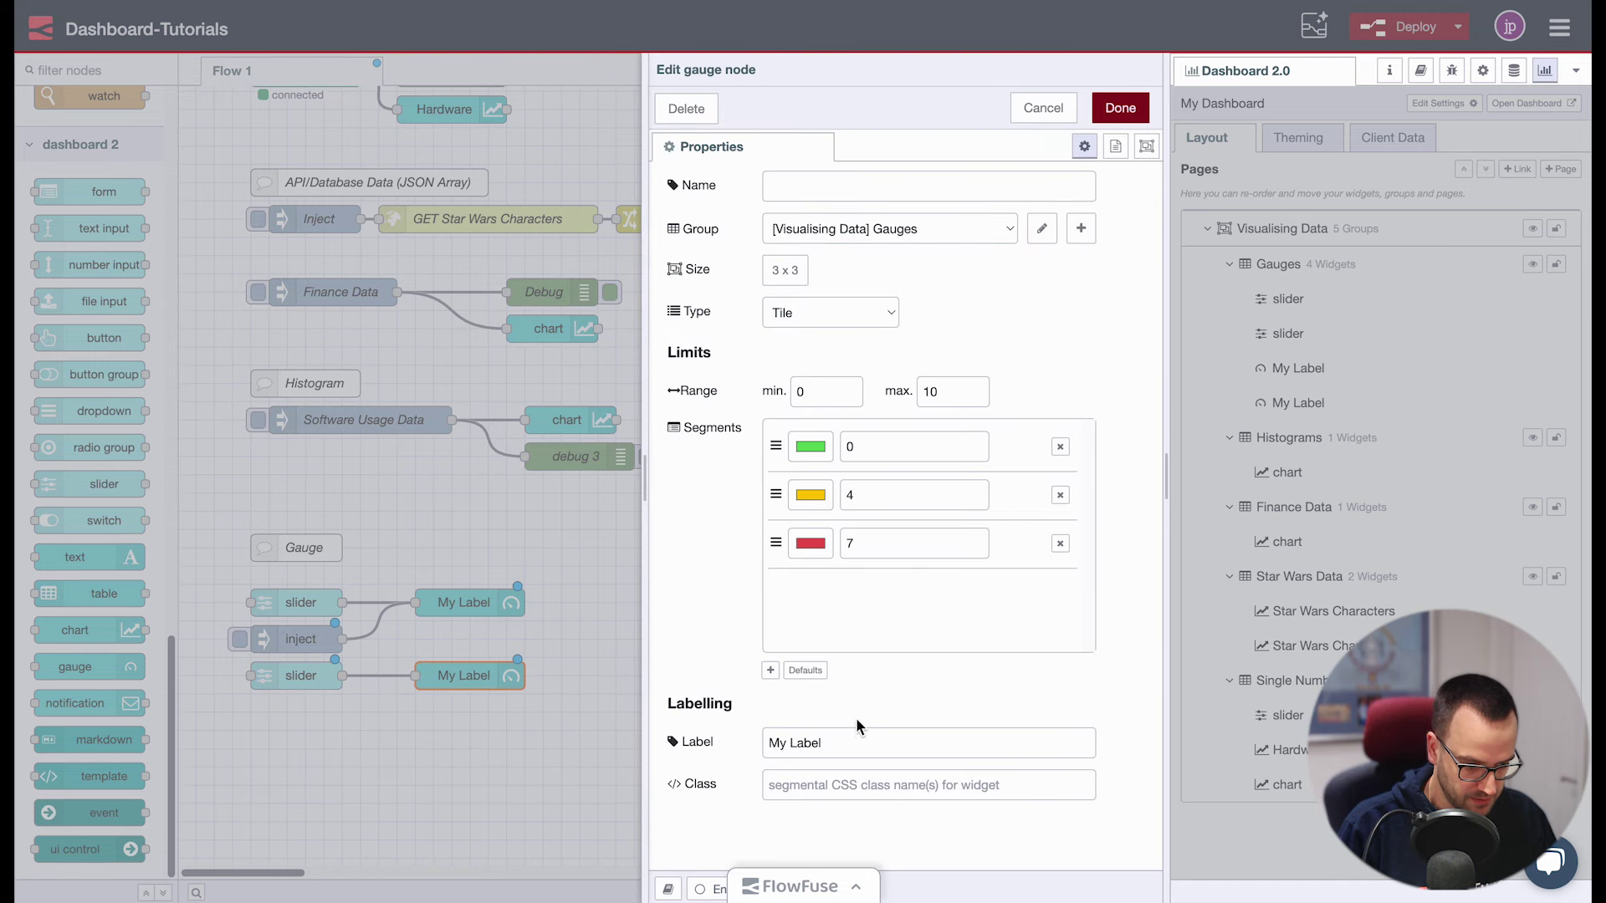
{"action": "left_click_drag", "start_coordinate": [843, 741], "coordinate": [728, 742]}
{"action": "type", "text": "Battery"}
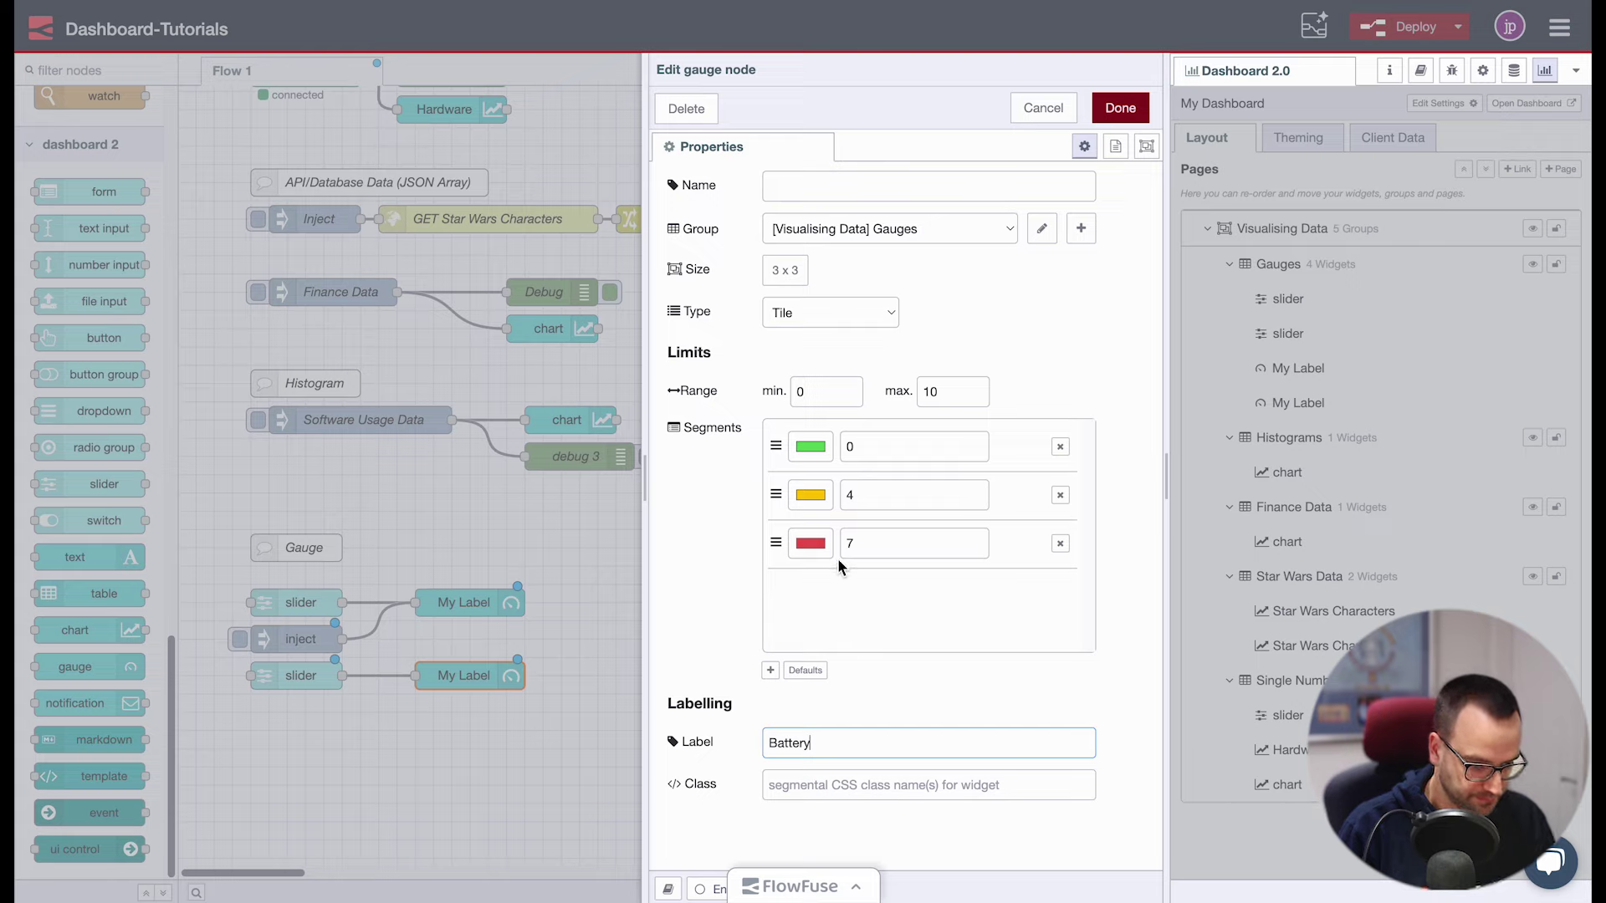
{"action": "left_click", "coordinate": [824, 314]}
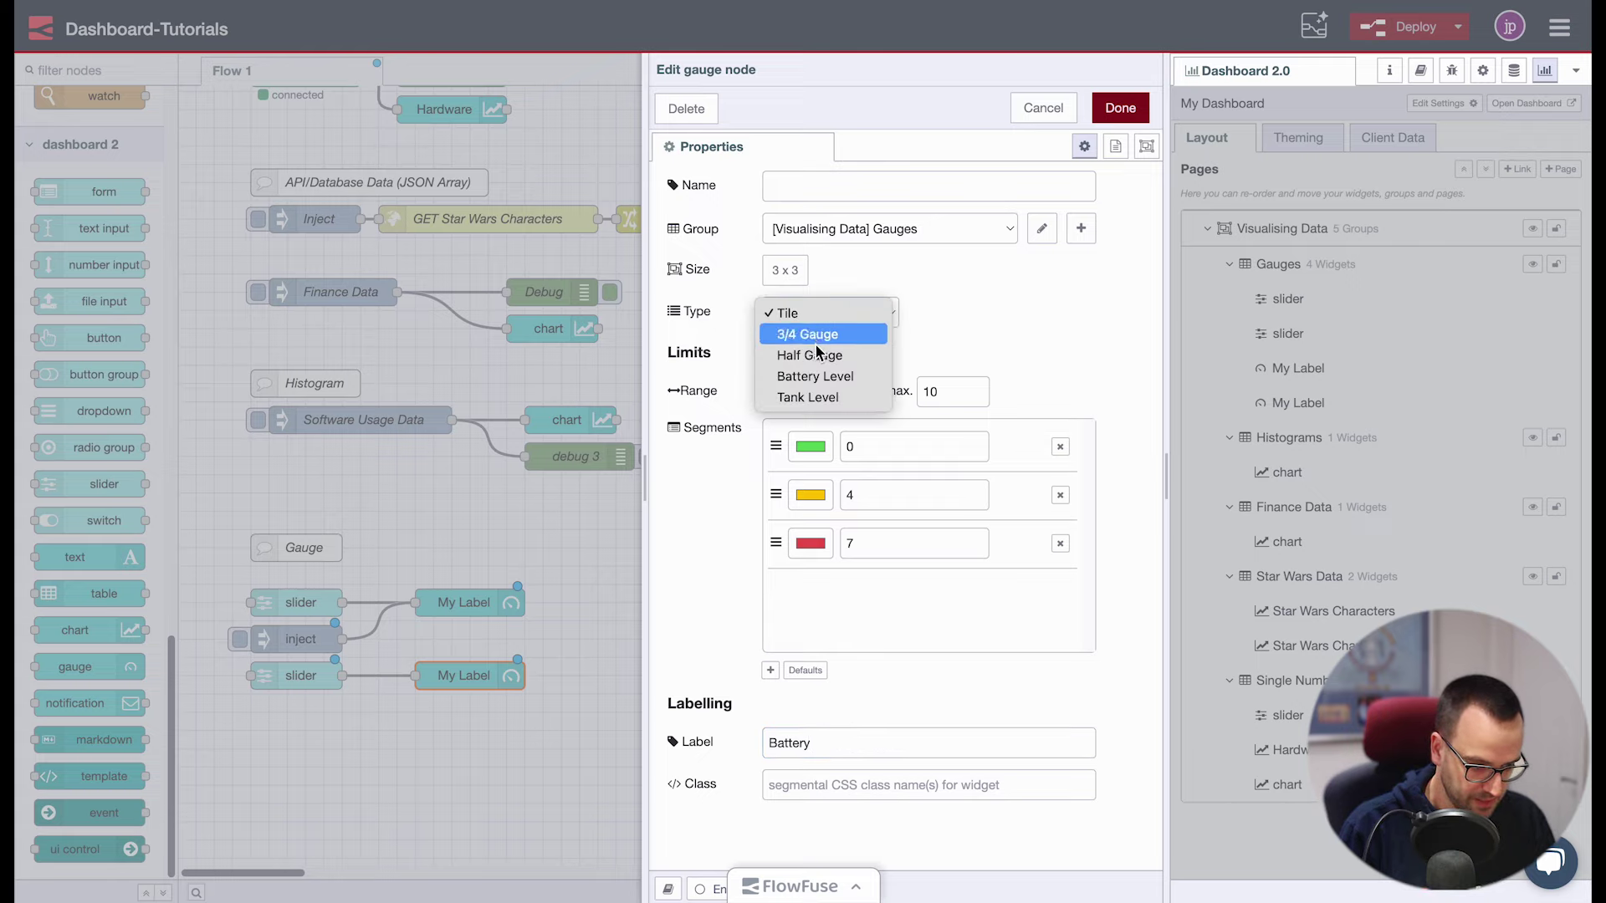
{"action": "left_click", "coordinate": [847, 374]}
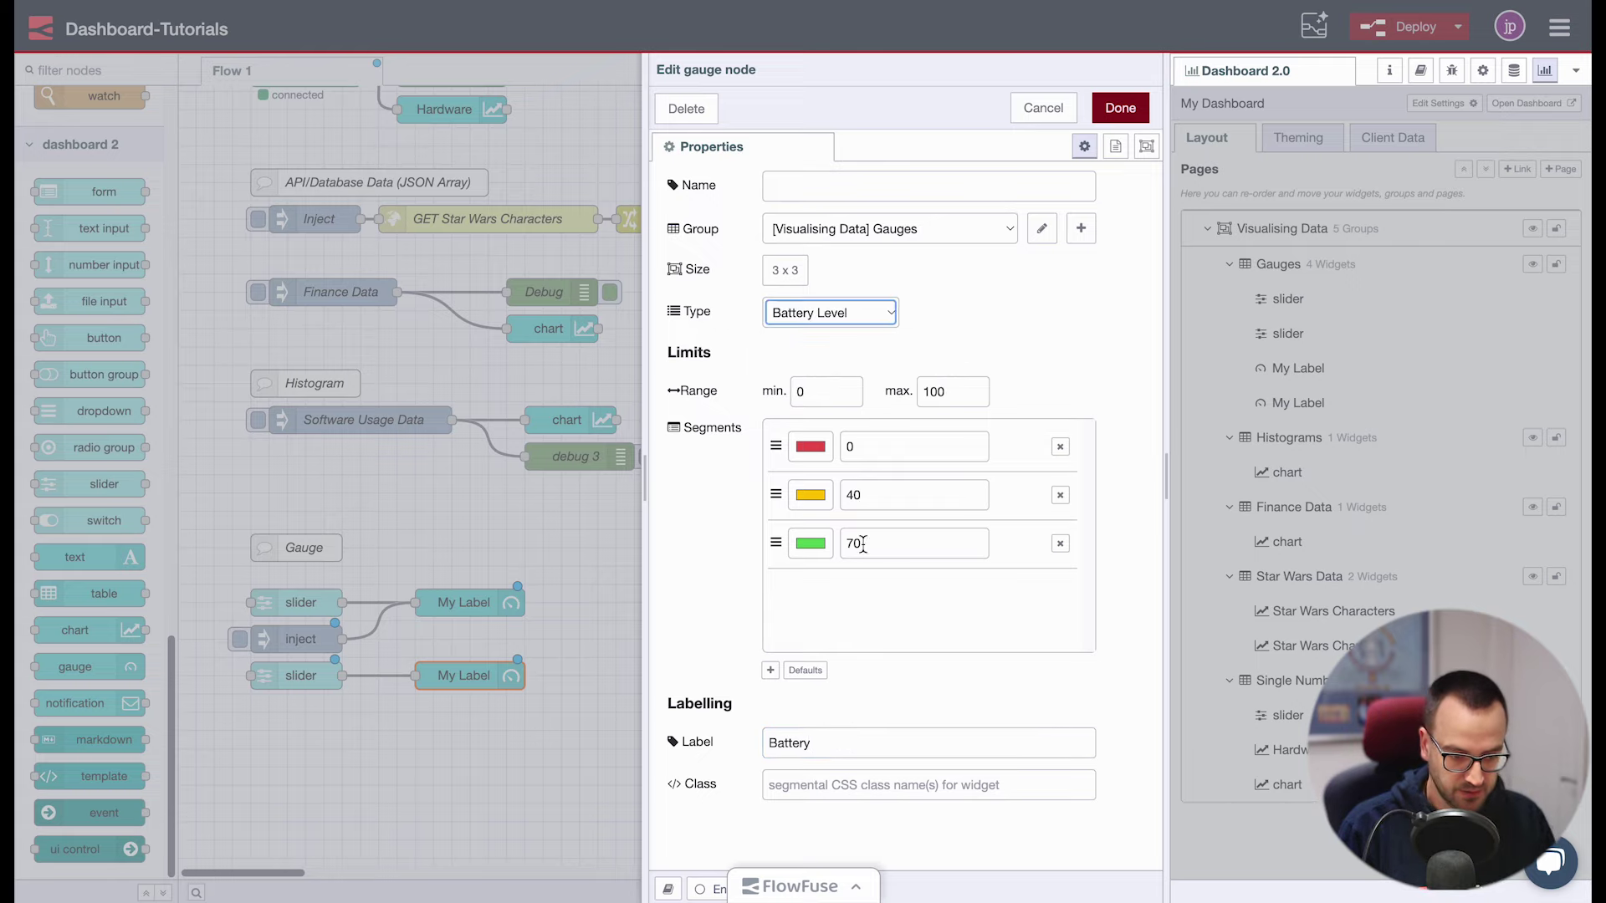
{"action": "left_click", "coordinate": [1120, 108]}
{"action": "left_click", "coordinate": [1405, 27]}
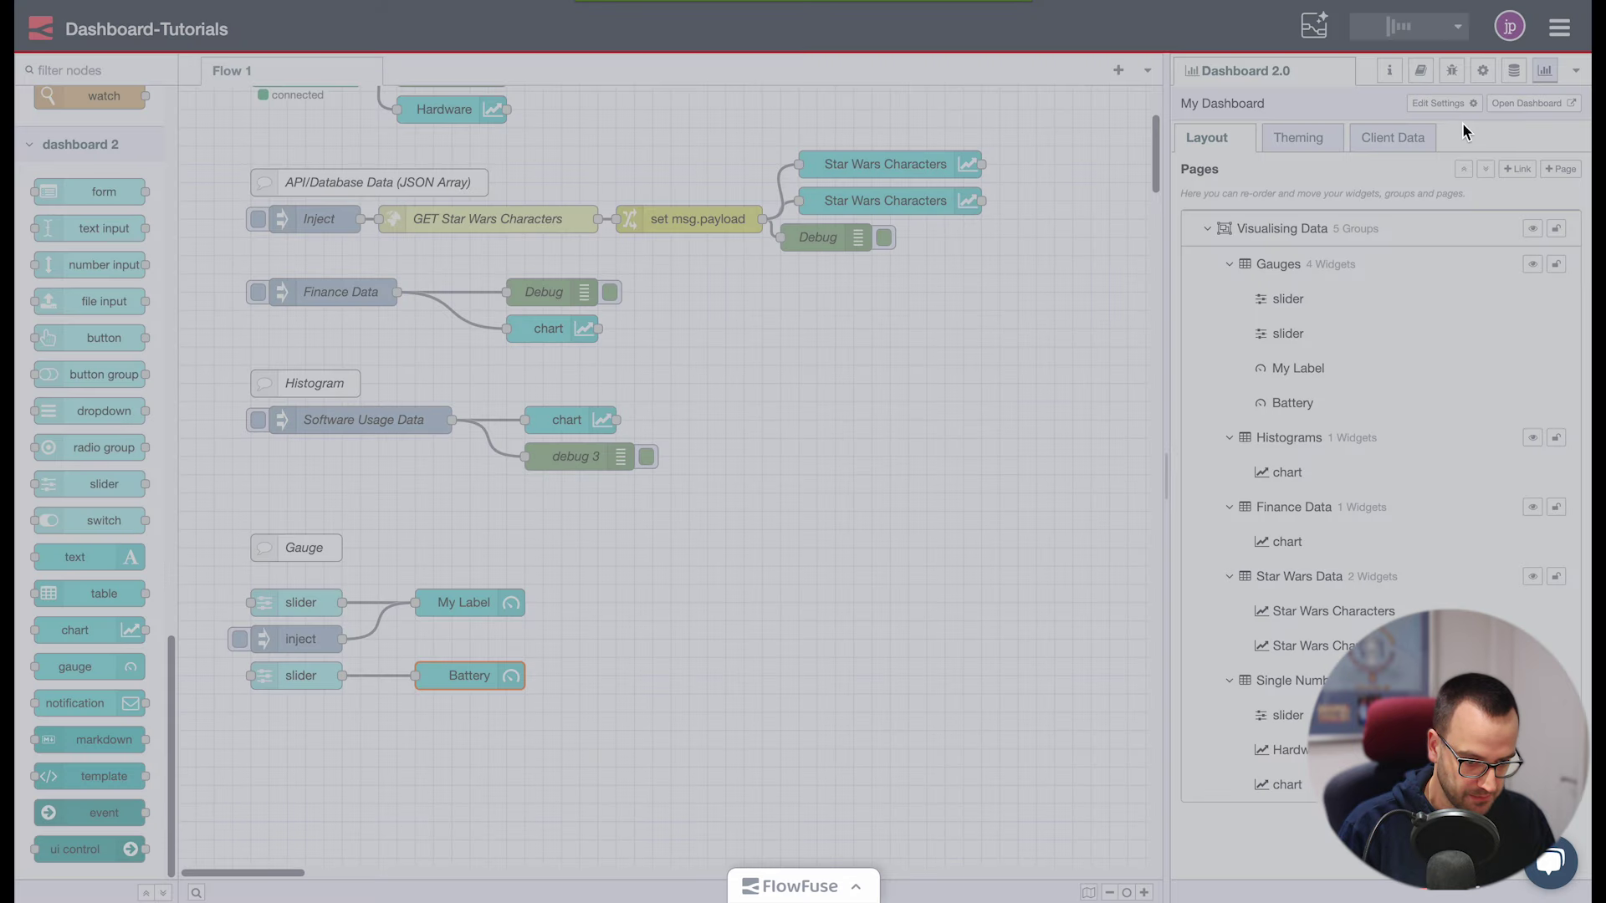
Test the Battery gauge on the dashboard by setting the second slider to 39, and return to the flow editor
{"action": "key", "text": "ctrl+Tab"}
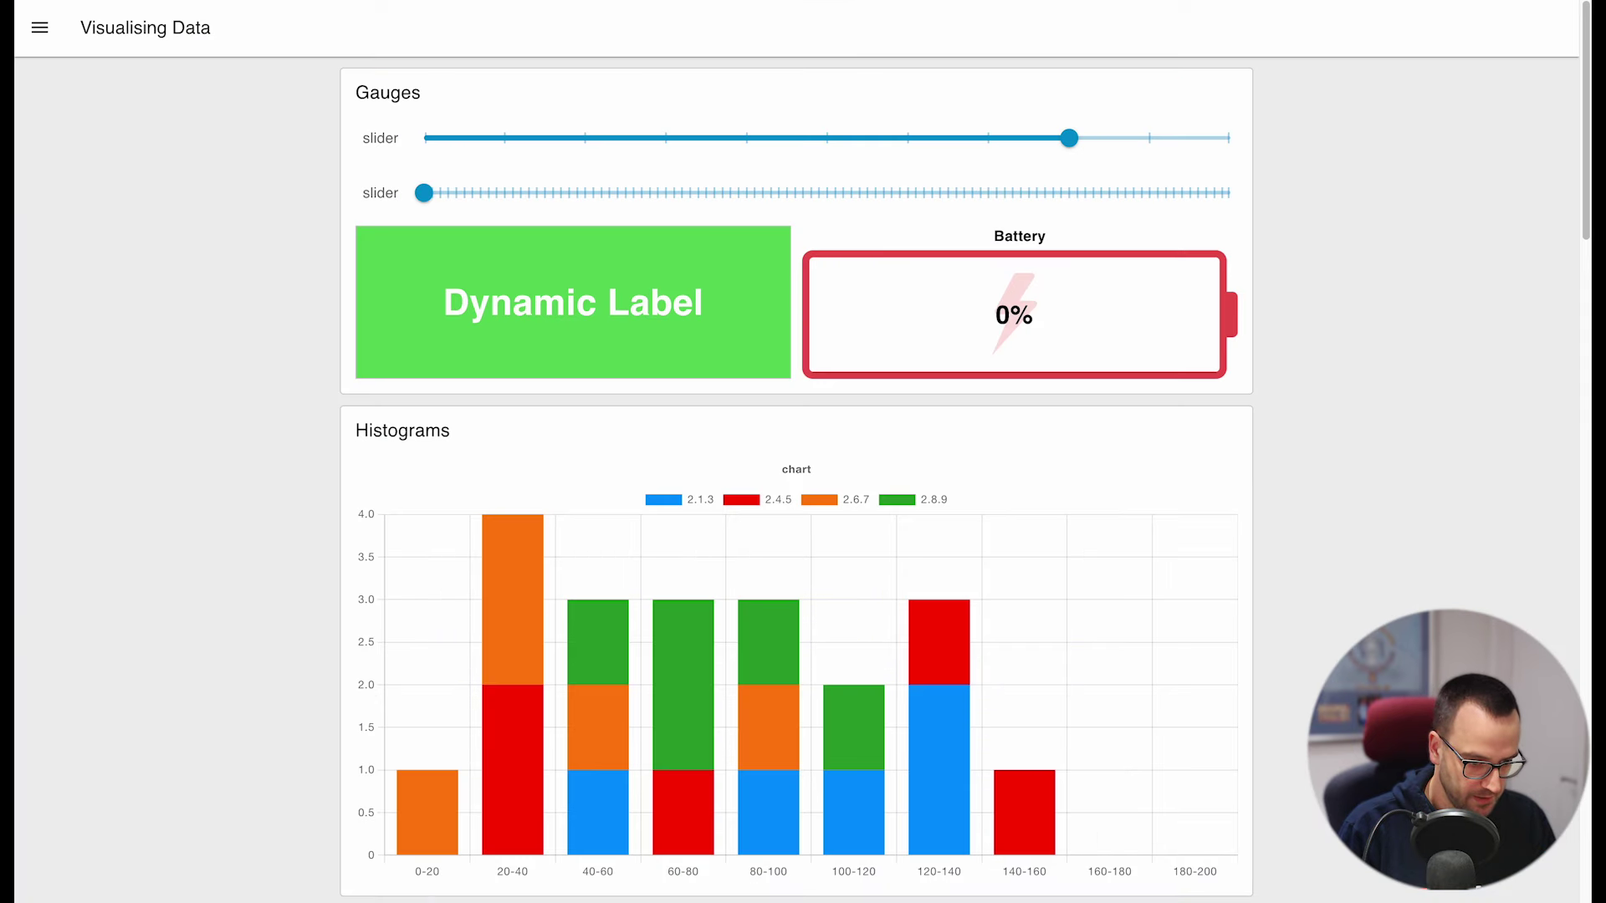
{"action": "left_click_drag", "start_coordinate": [465, 213], "coordinate": [740, 197]}
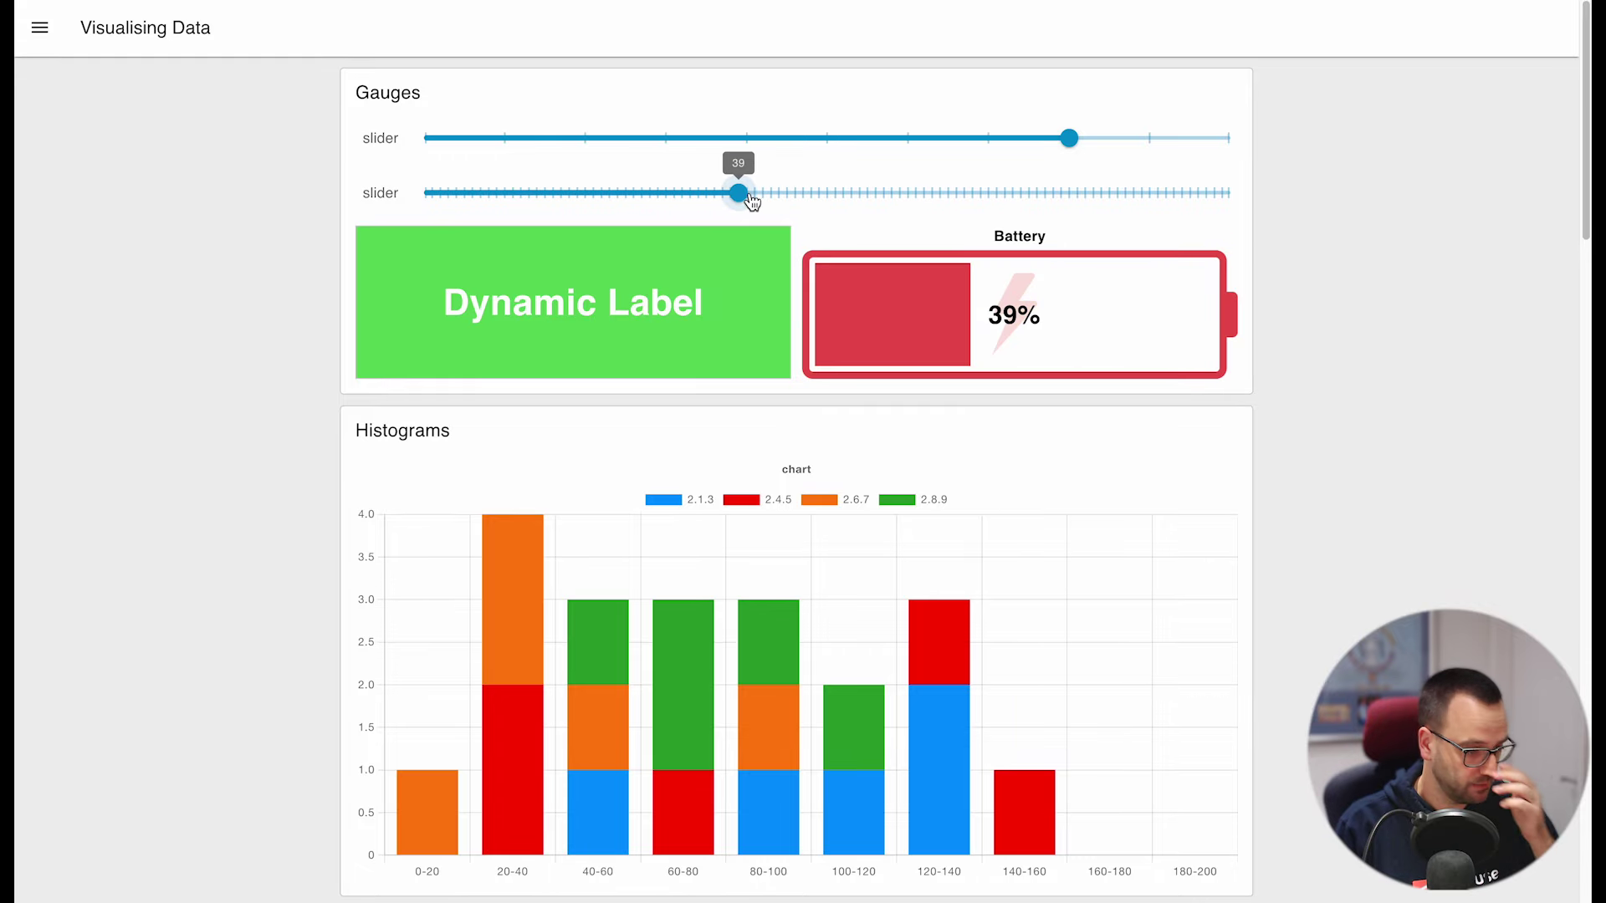
{"action": "key", "text": "ctrl+Tab"}
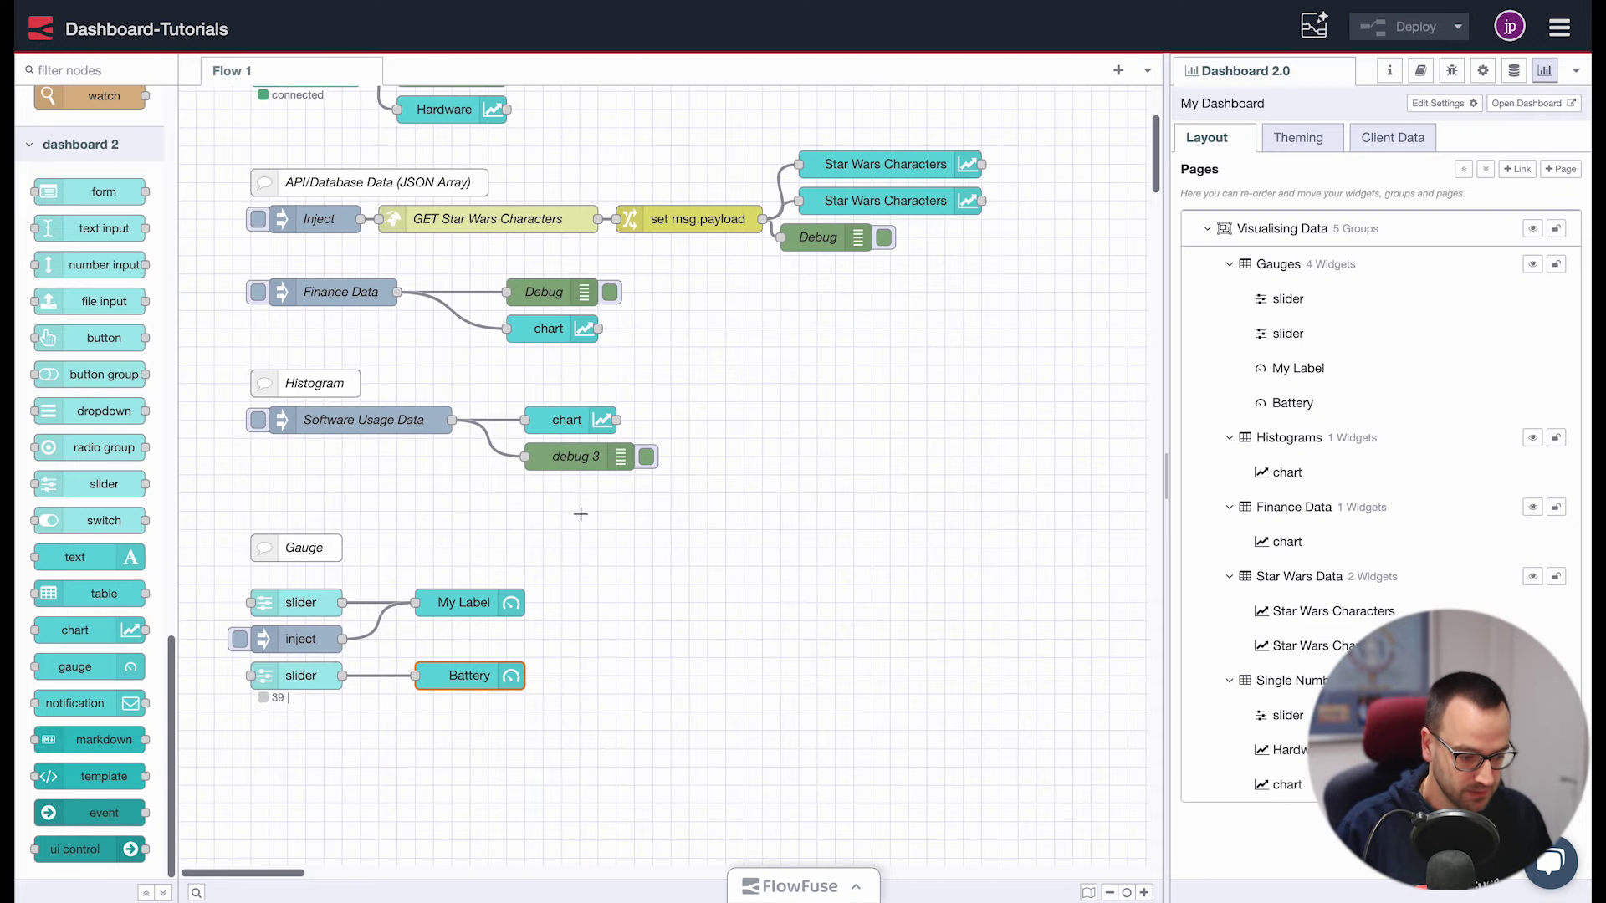
Resize the Battery gauge to 2 x 4 and deploy the change
{"action": "double_click", "coordinate": [458, 675]}
{"action": "left_click", "coordinate": [784, 270]}
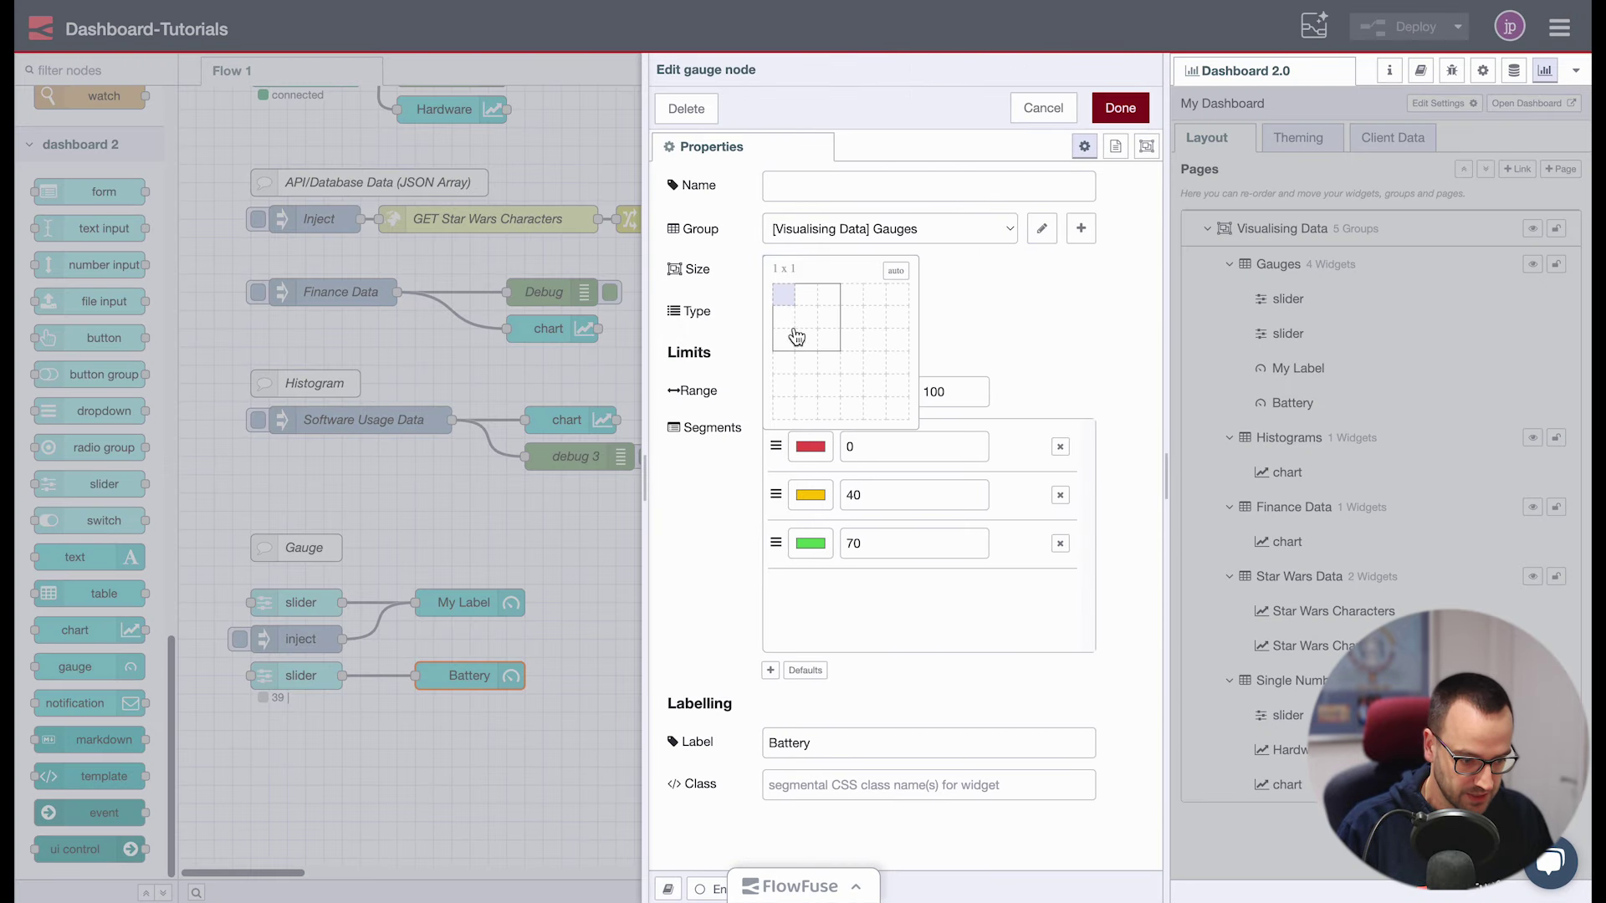
{"action": "left_click", "coordinate": [810, 376]}
{"action": "left_click", "coordinate": [1121, 108]}
{"action": "key", "text": "ctrl+d"}
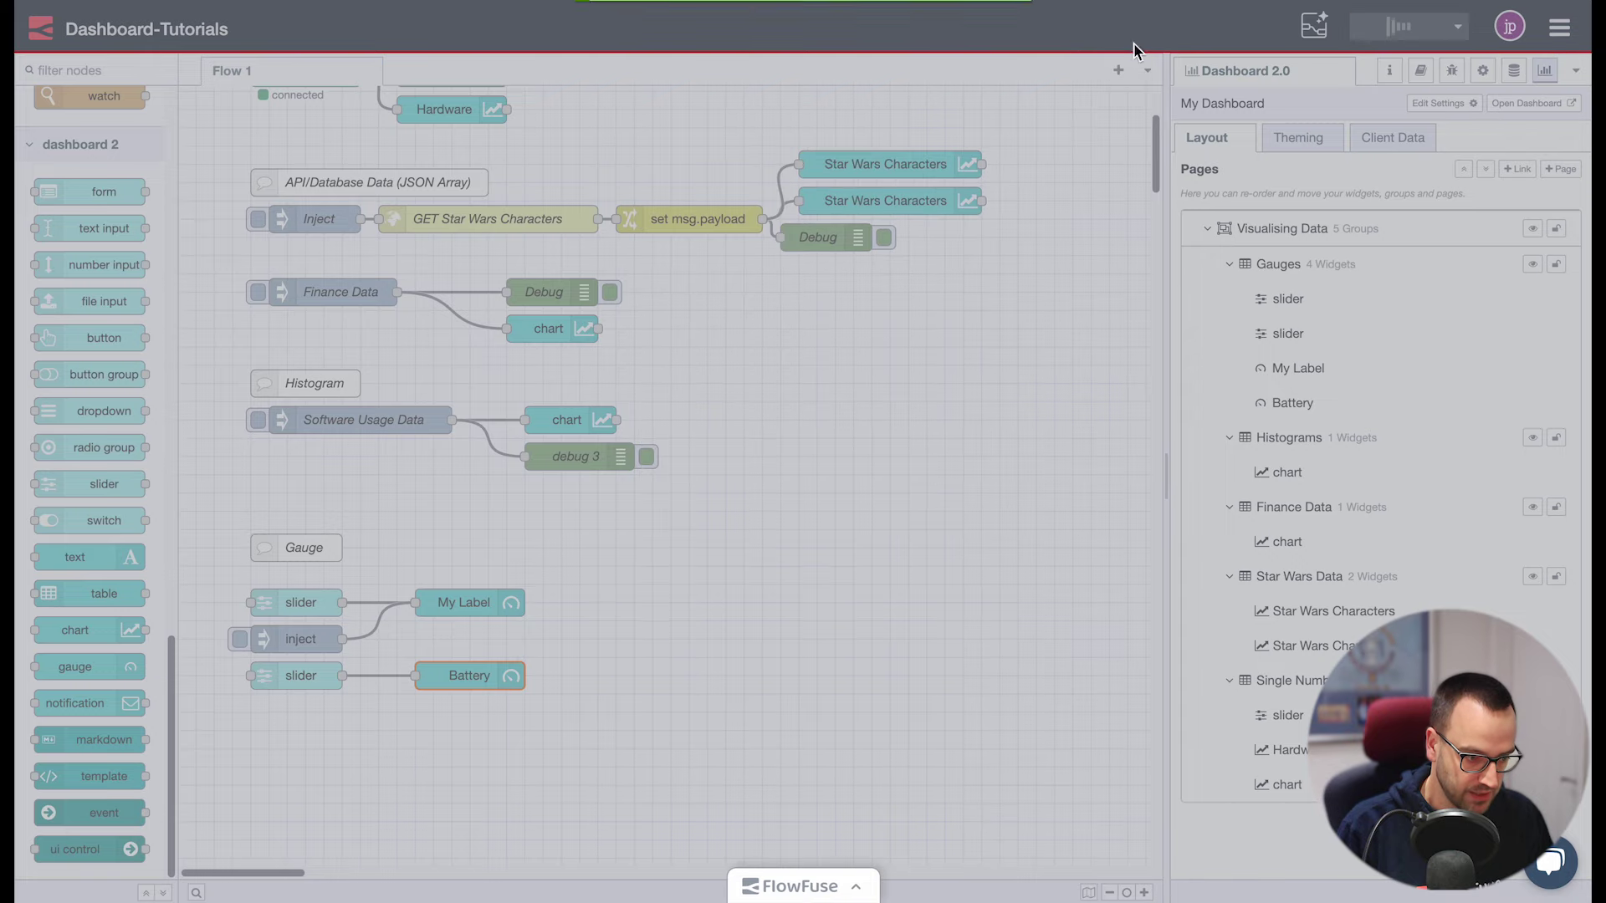
Check the resized Battery gauge on the dashboard with the second slider set to 44, and go back to the editor
{"action": "key", "text": "ctrl+Tab"}
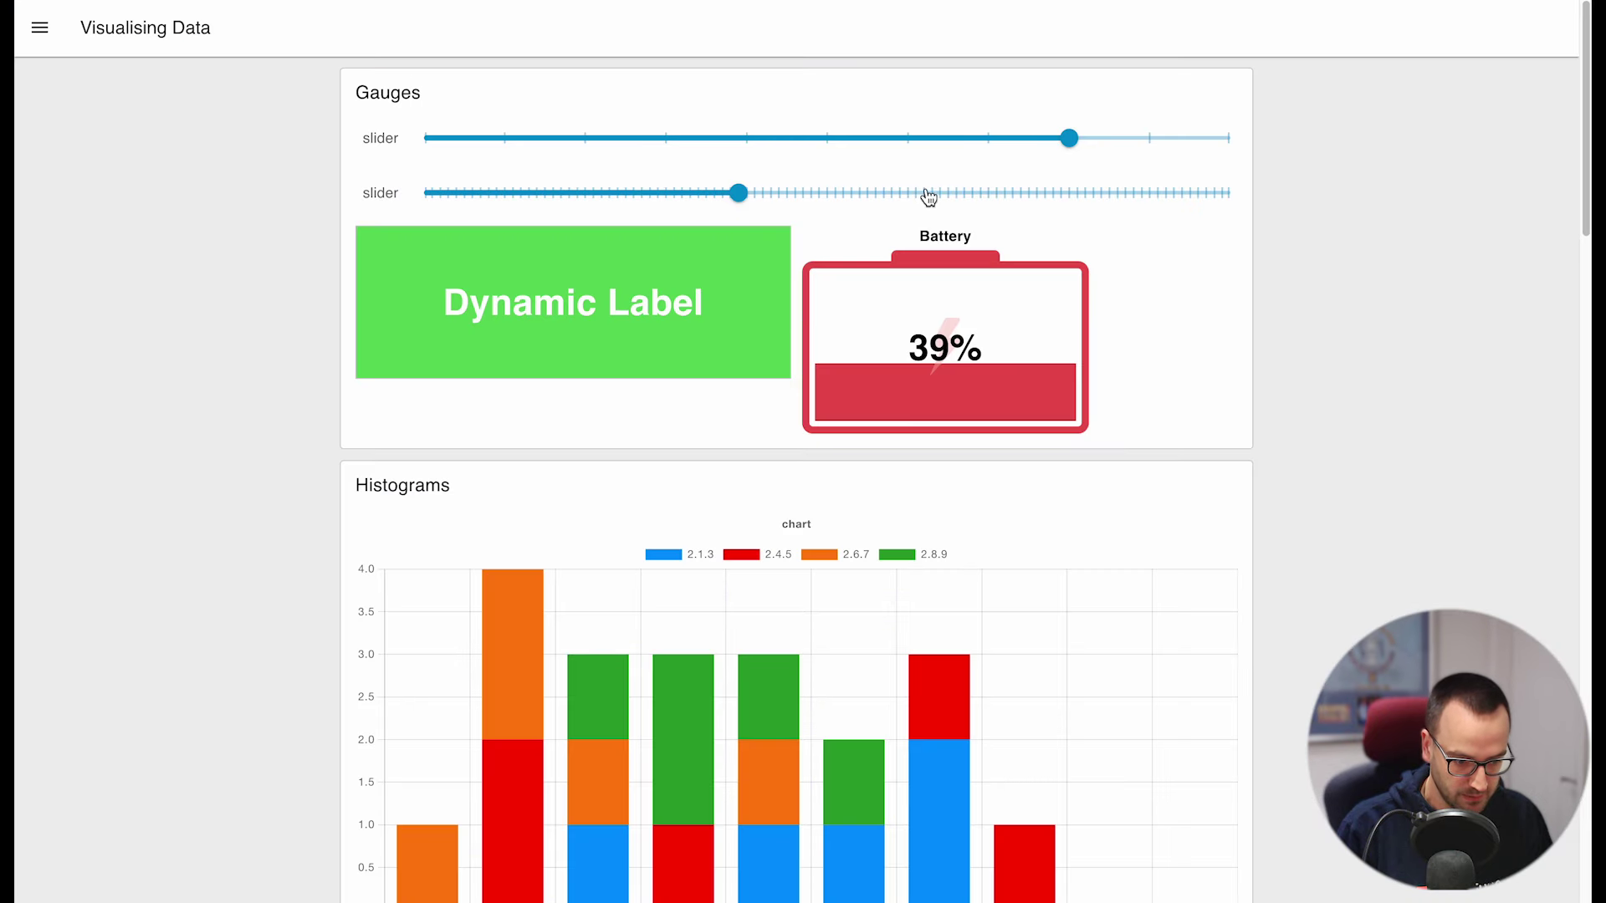
{"action": "left_click_drag", "start_coordinate": [861, 194], "coordinate": [743, 183]}
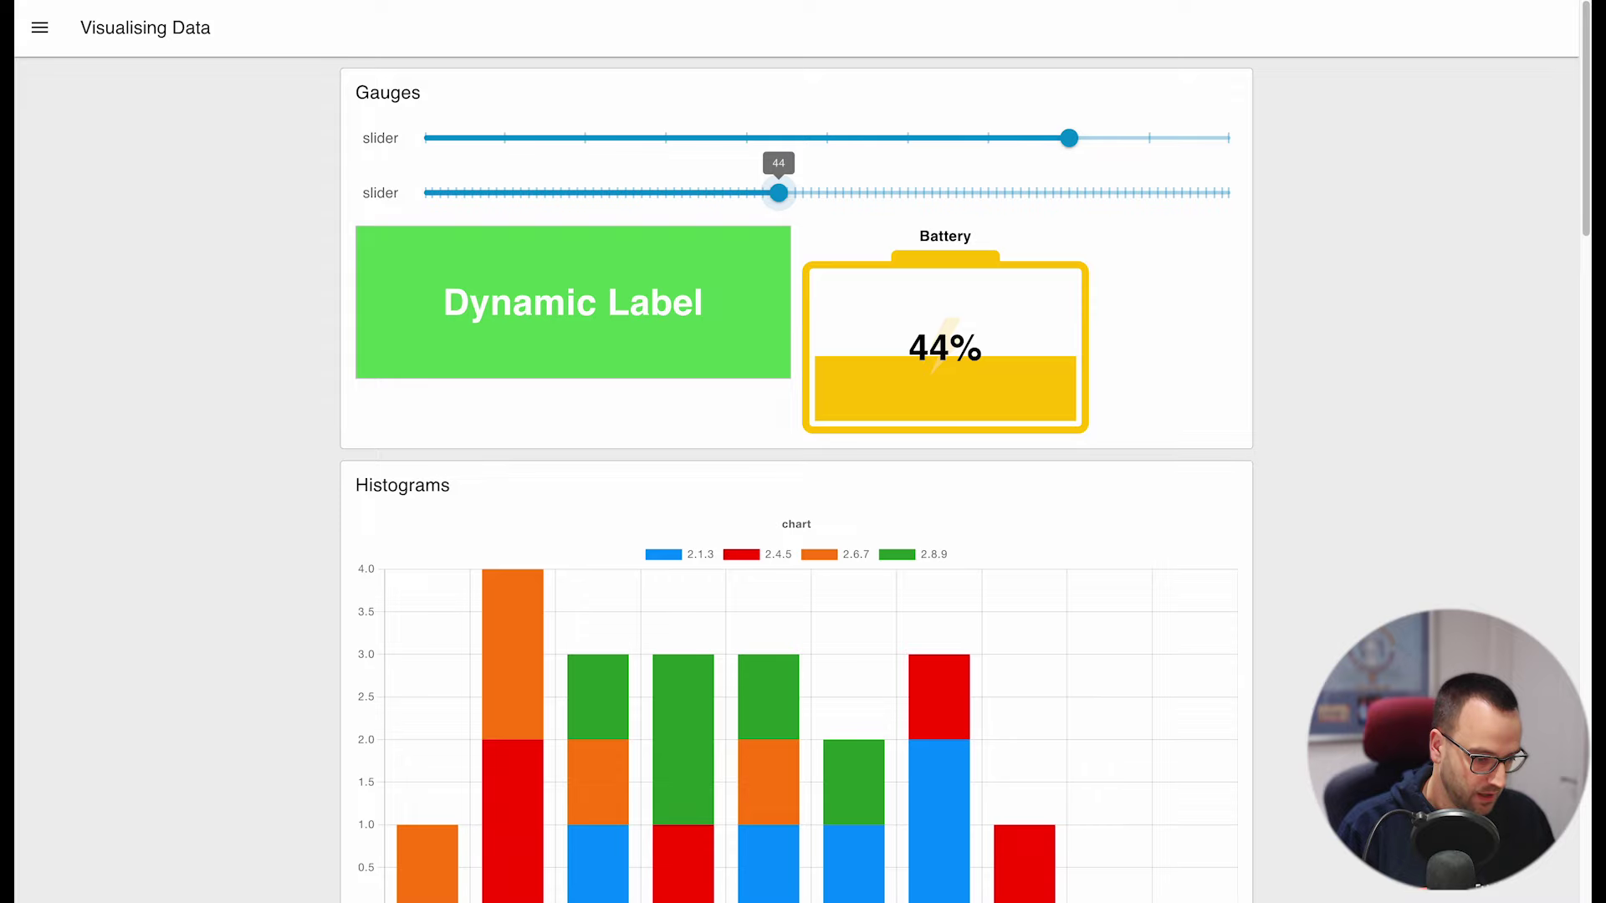
{"action": "key", "text": "ctrl+Tab"}
Change the Battery gauge's type to Tank Level and redeploy the flow
{"action": "double_click", "coordinate": [441, 674]}
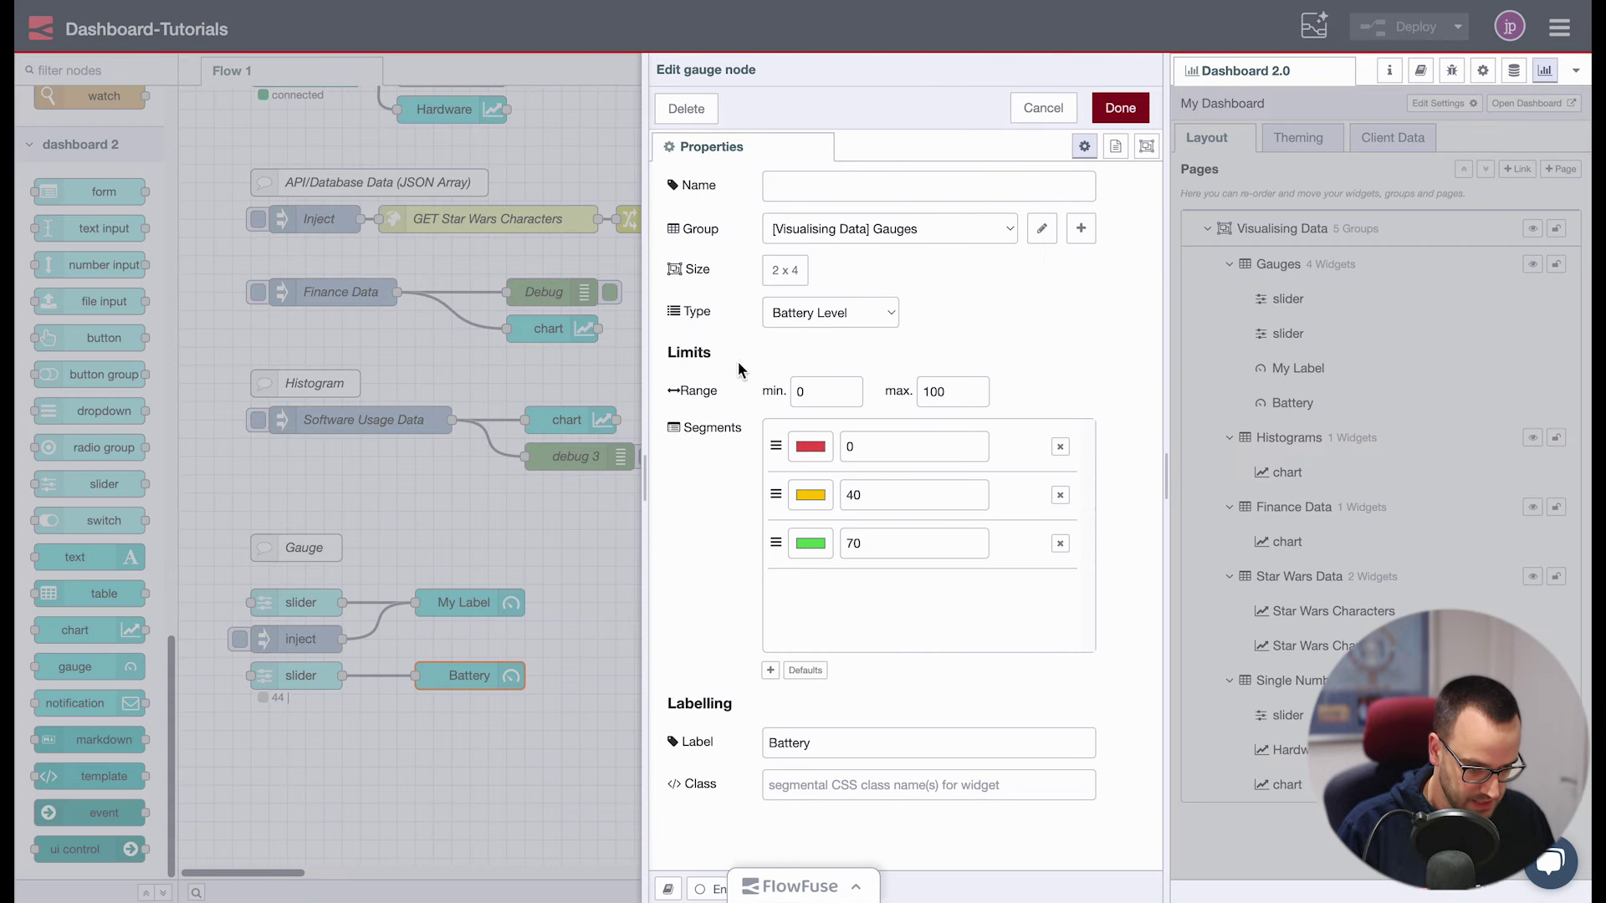
{"action": "left_click", "coordinate": [808, 312]}
{"action": "left_click", "coordinate": [820, 333]}
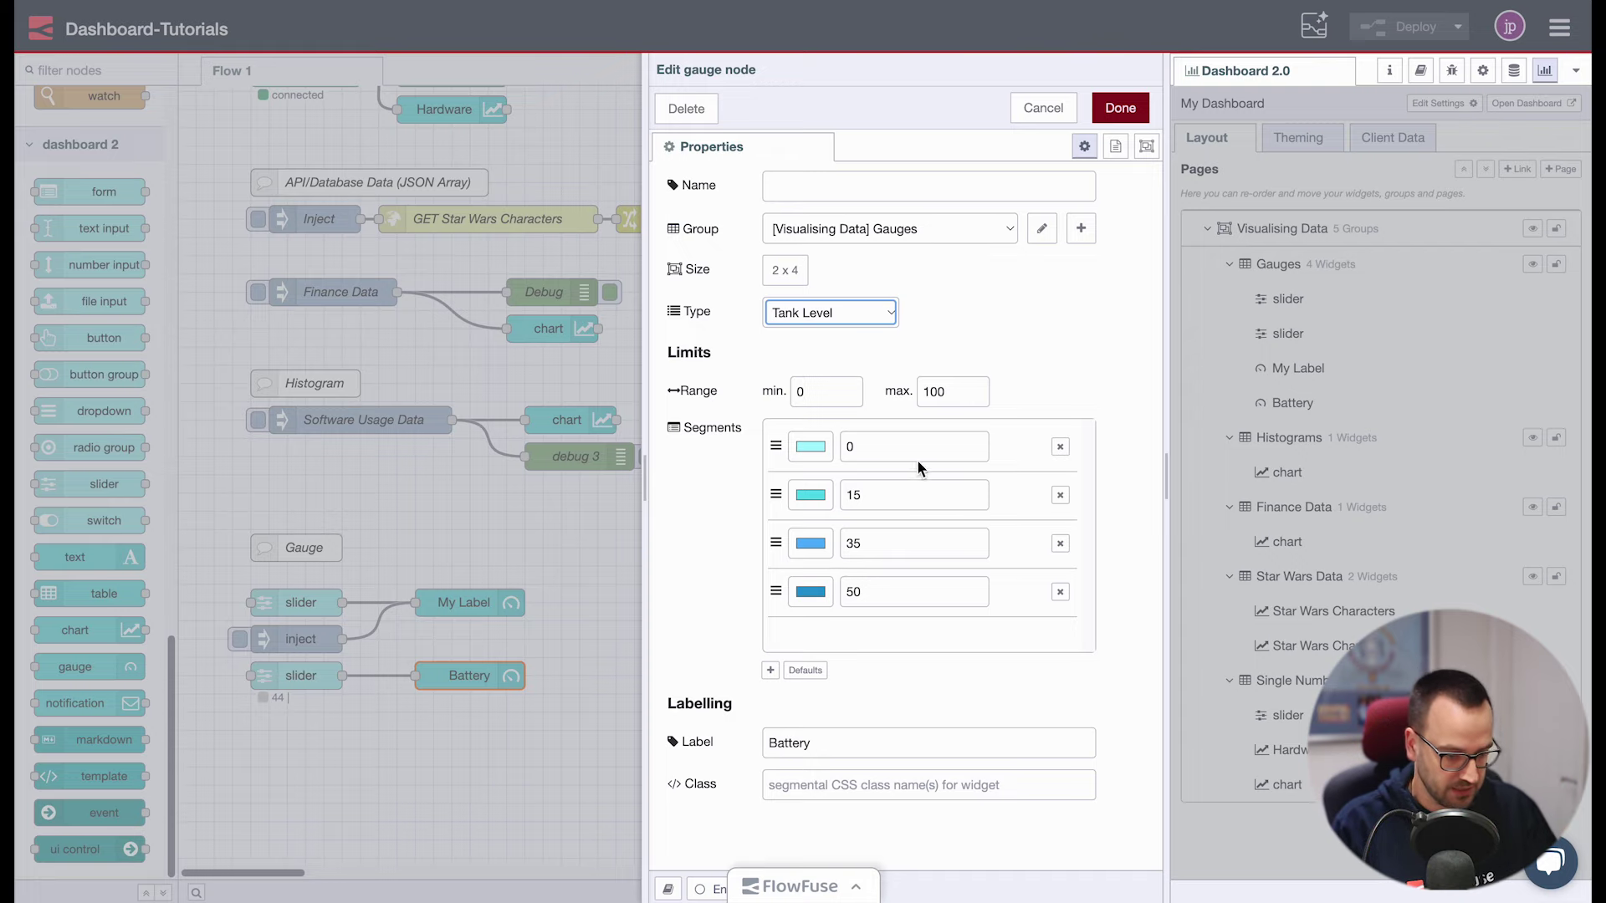
{"action": "left_click", "coordinate": [1115, 124]}
{"action": "key", "text": "ctrl+d"}
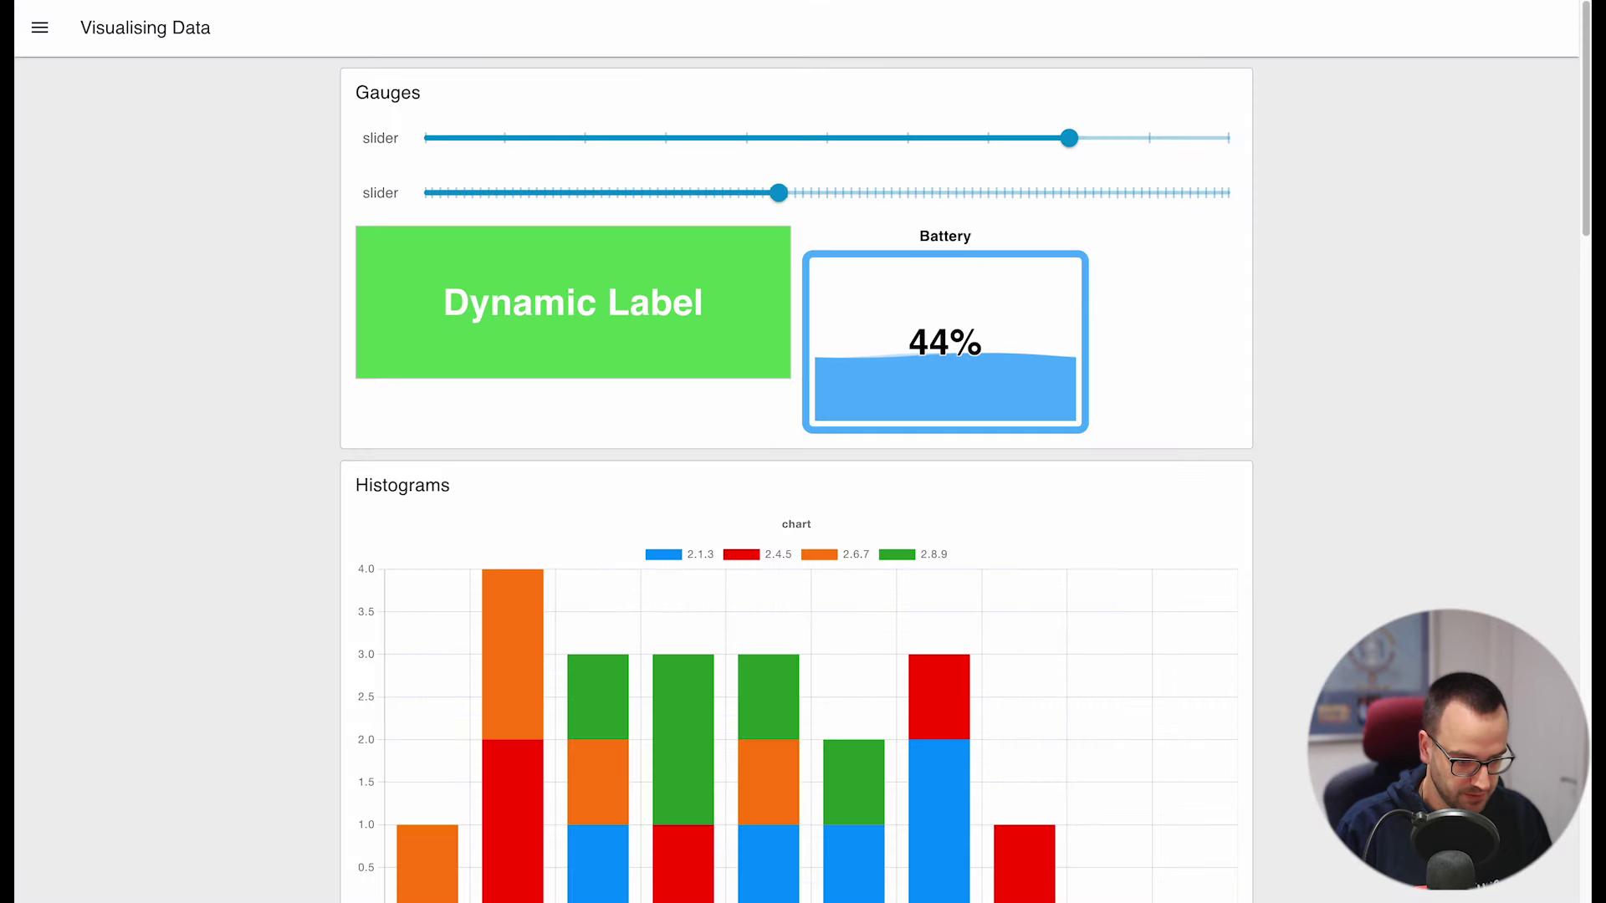
Test the tank-style gauge on the dashboard by raising the second slider to 77
{"action": "left_click_drag", "start_coordinate": [785, 201], "coordinate": [1045, 194]}
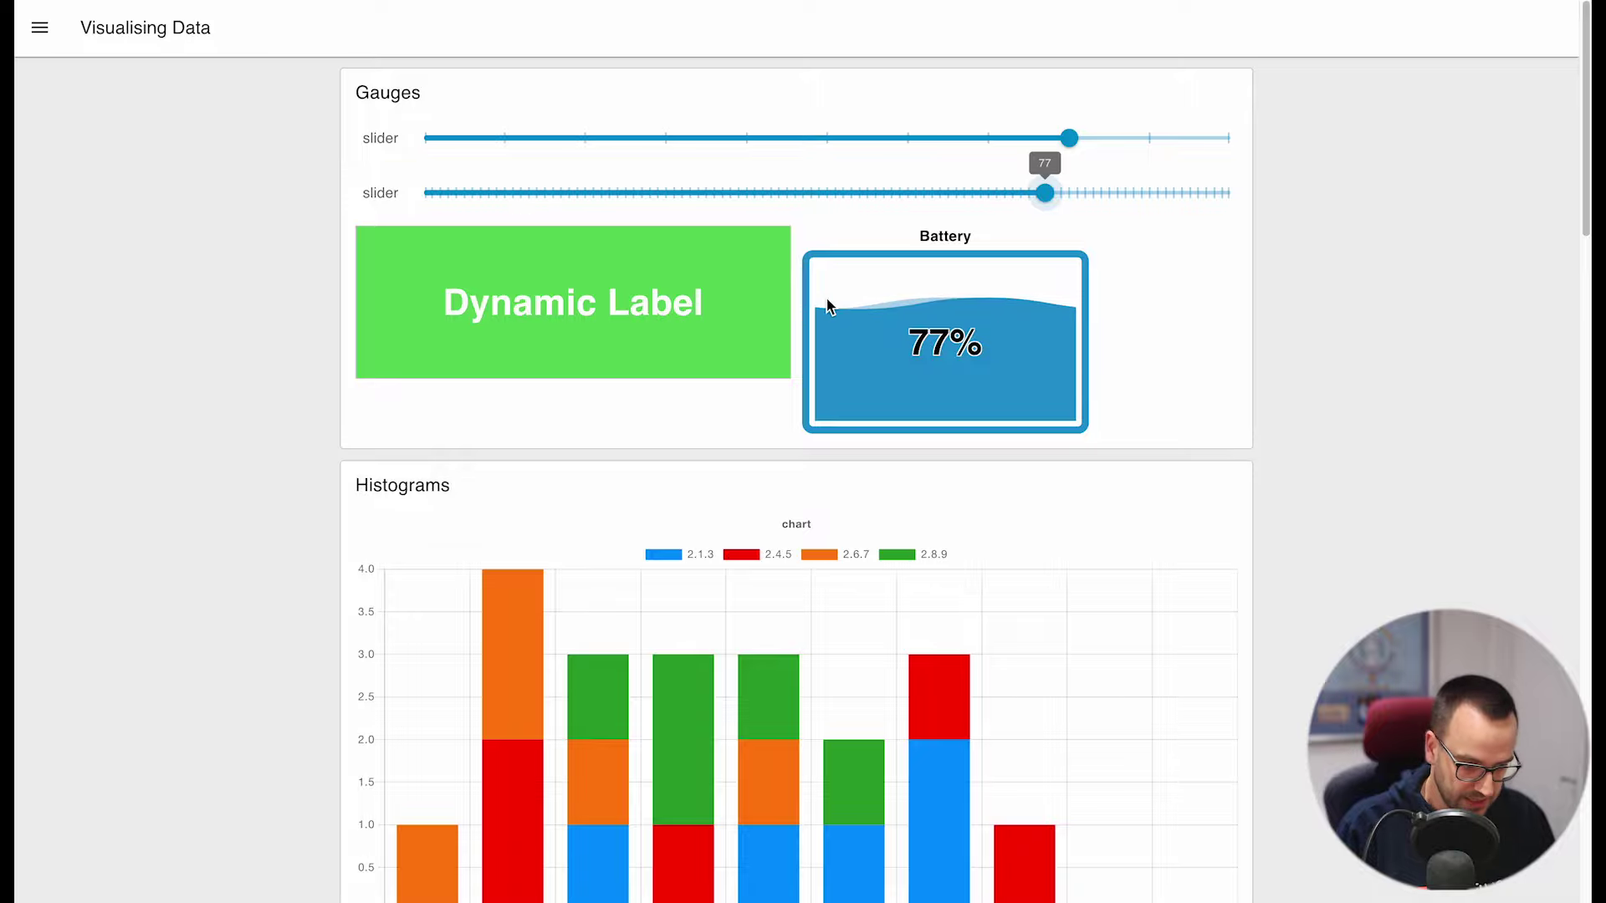
{"action": "left_click_drag", "start_coordinate": [471, 333], "coordinate": [650, 333]}
{"action": "left_click", "coordinate": [717, 329]}
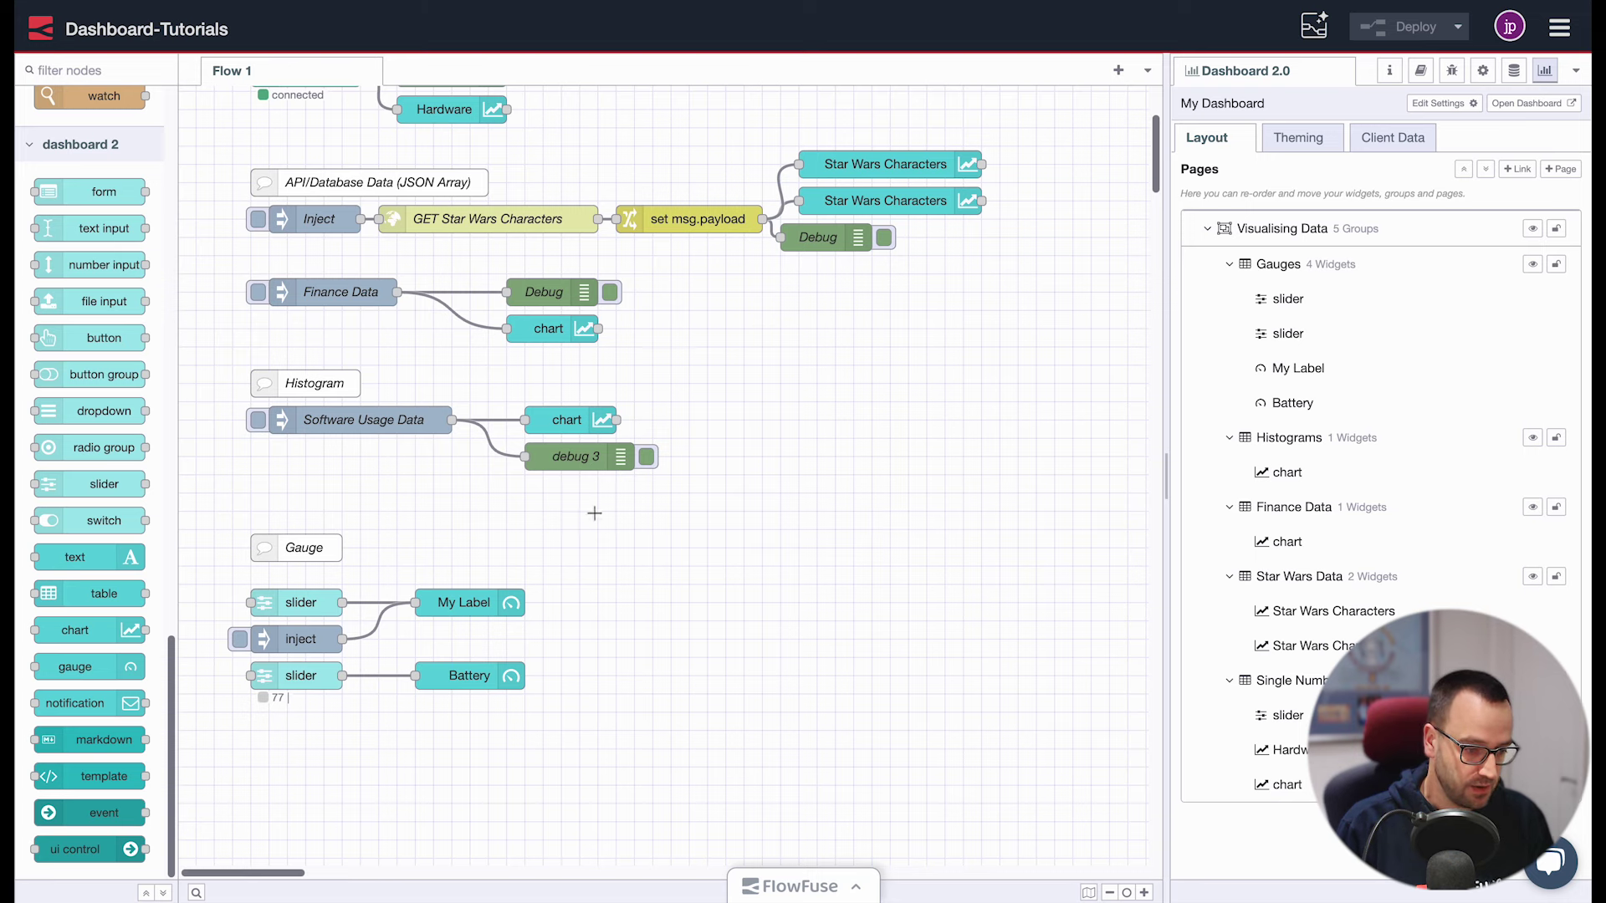
Review the flow's sections from Single Number to Gauge in the editor and the matching charts on the dashboard
{"action": "scroll", "coordinate": [745, 419], "scroll_direction": "up", "scroll_amount": 3}
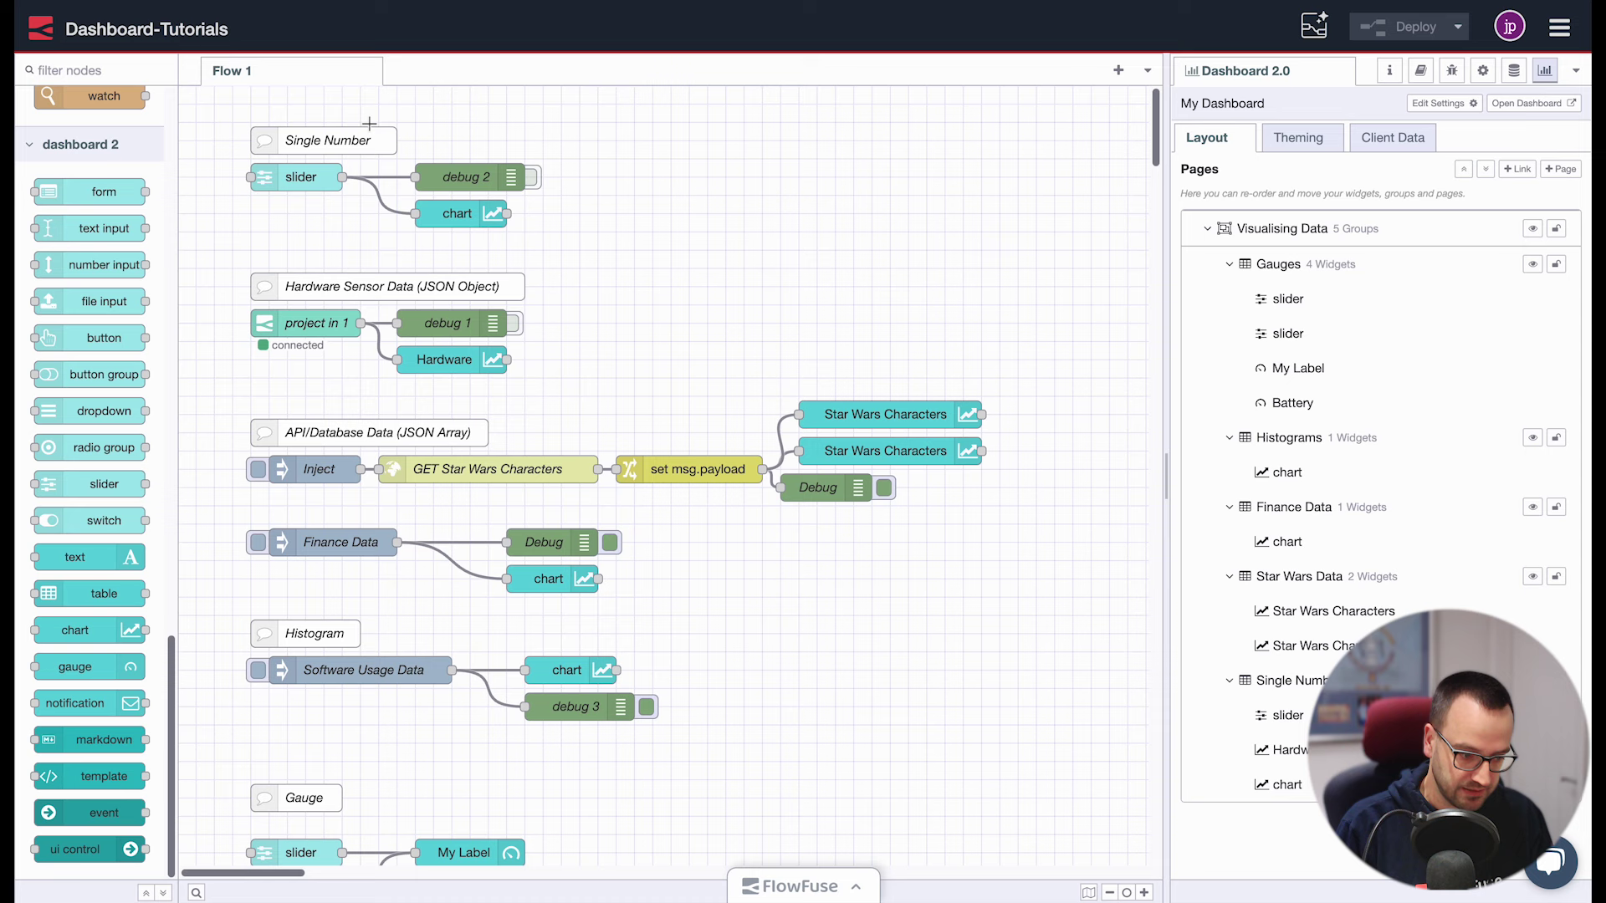
{"action": "scroll", "coordinate": [494, 295], "scroll_direction": "down", "scroll_amount": 2}
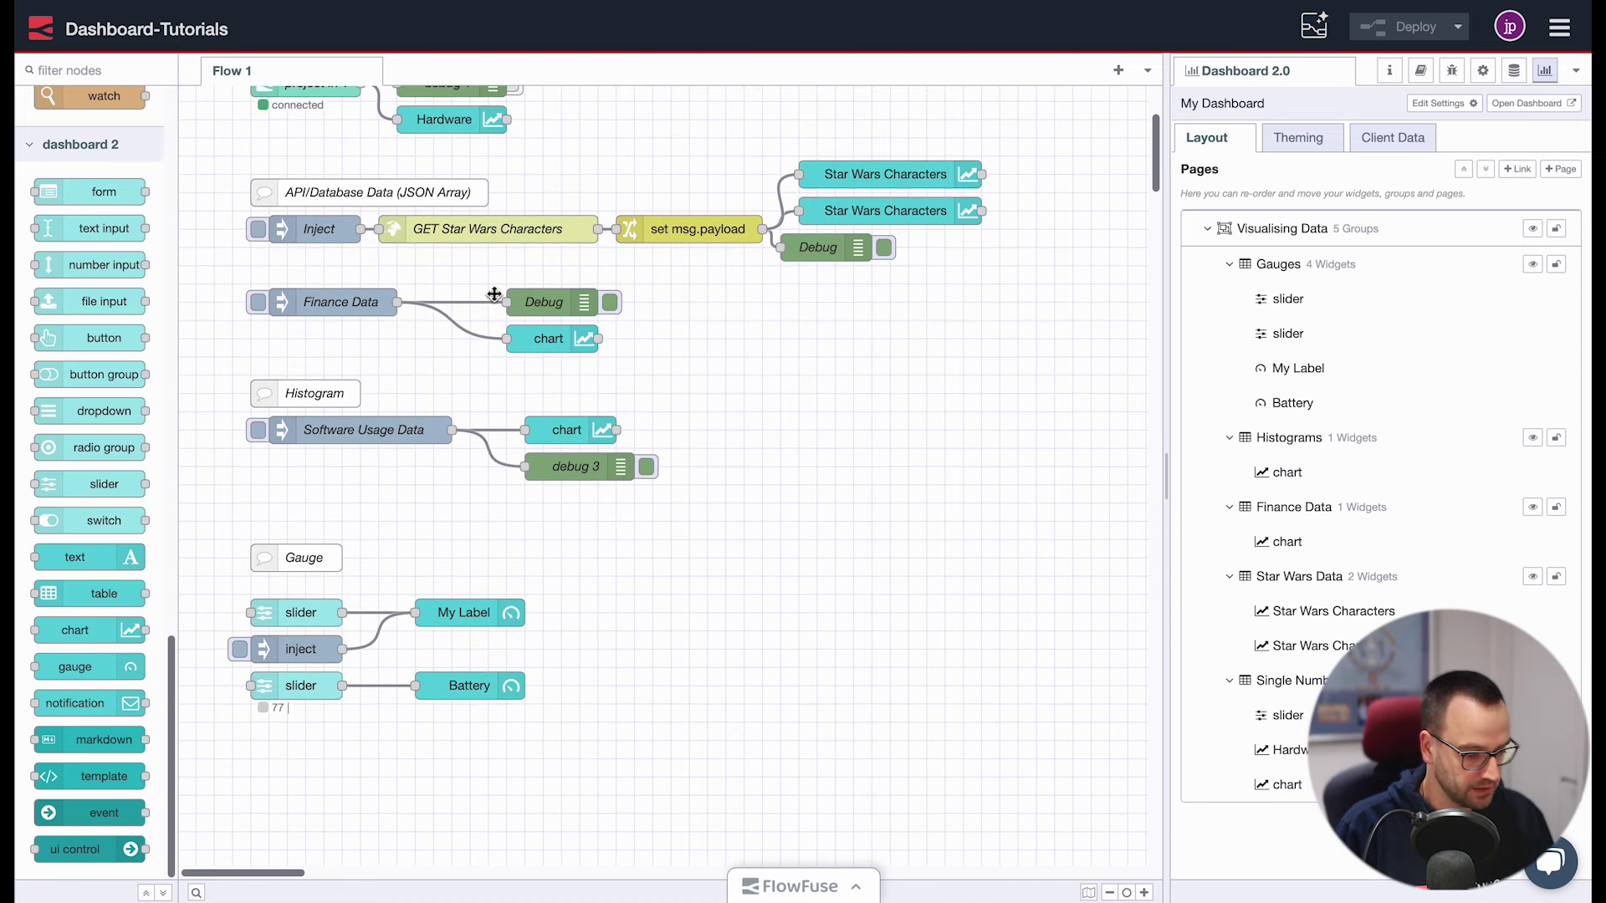
{"action": "scroll", "coordinate": [560, 285], "scroll_direction": "up", "scroll_amount": 3}
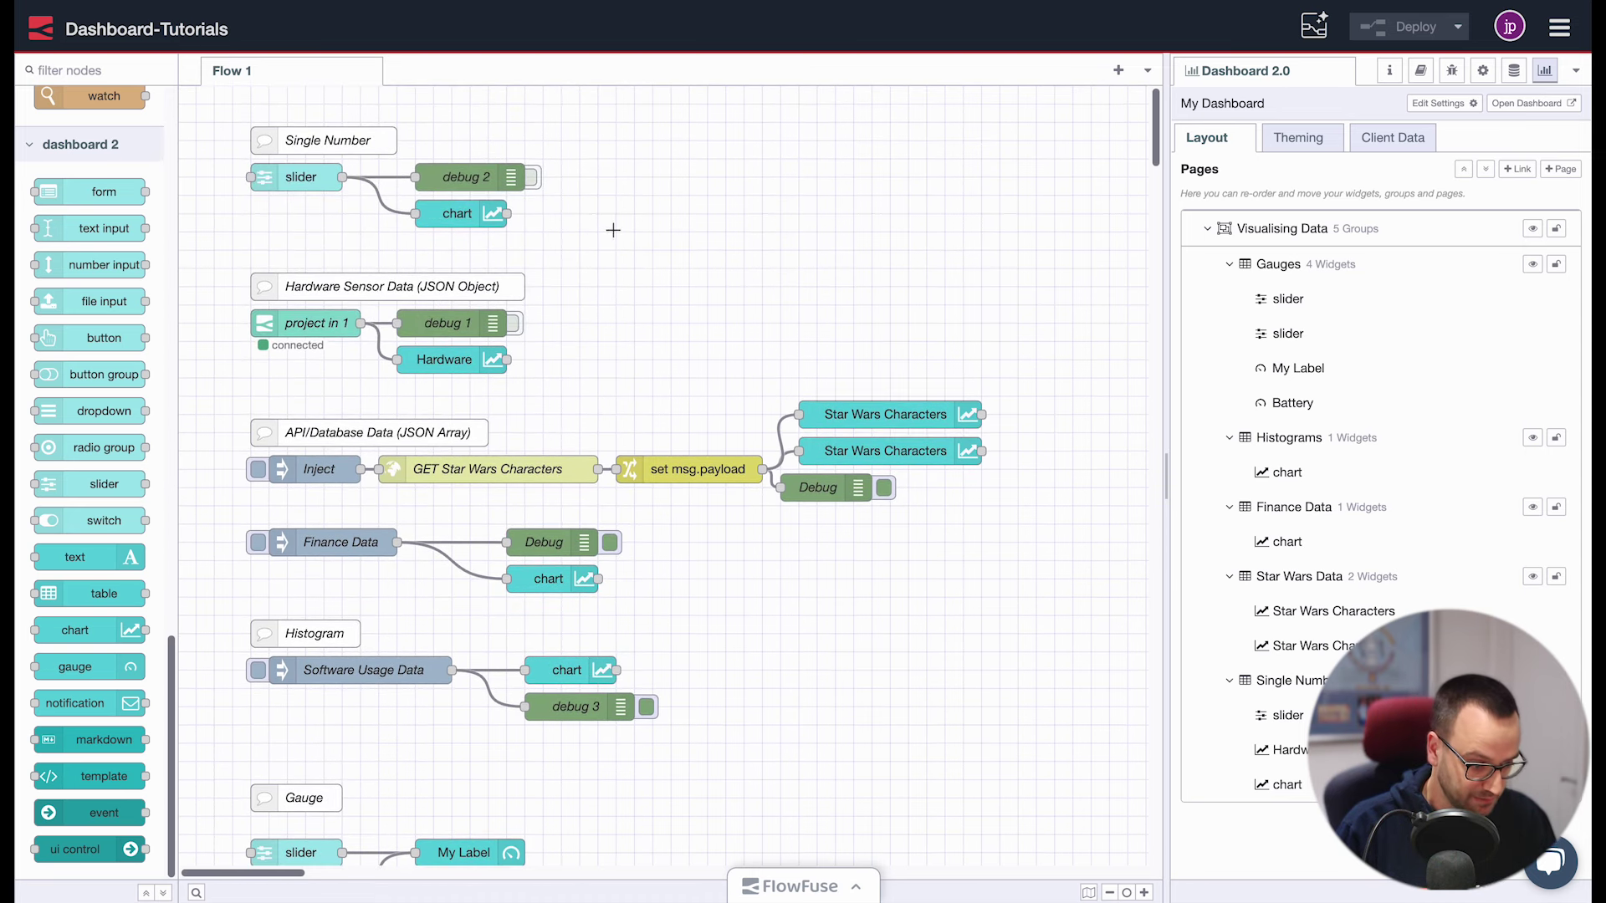
{"action": "scroll", "coordinate": [613, 229], "scroll_direction": "down", "scroll_amount": 3}
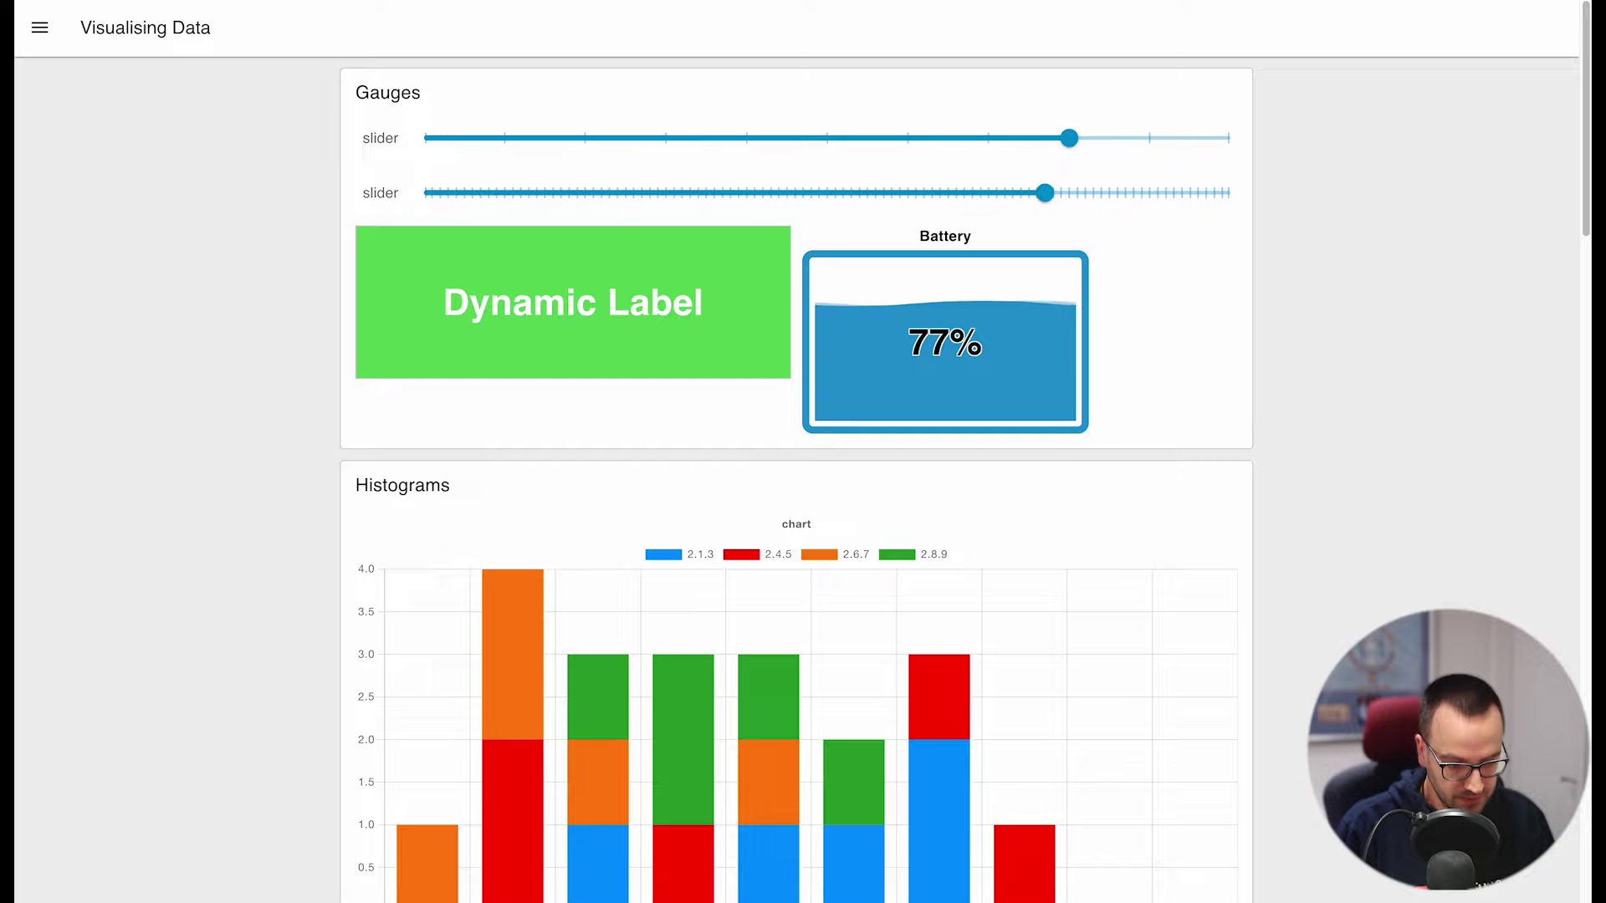
{"action": "scroll", "coordinate": [1333, 468], "scroll_direction": "down", "scroll_amount": 10}
{"action": "scroll", "coordinate": [1332, 465], "scroll_direction": "down", "scroll_amount": 12}
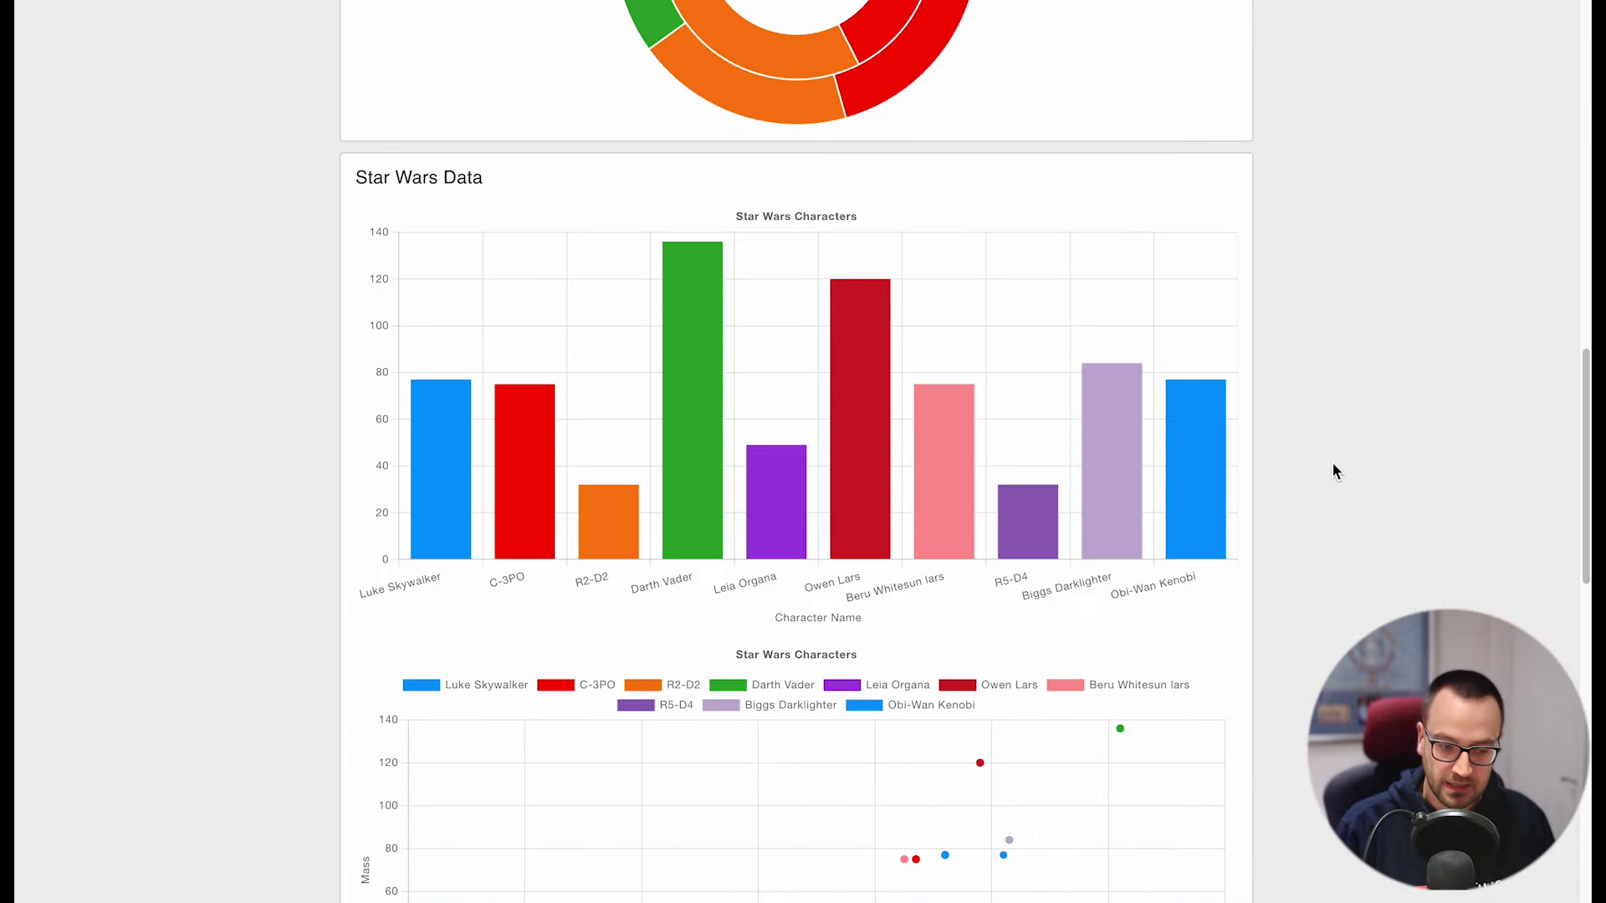
{"action": "scroll", "coordinate": [1299, 464], "scroll_direction": "down", "scroll_amount": 2}
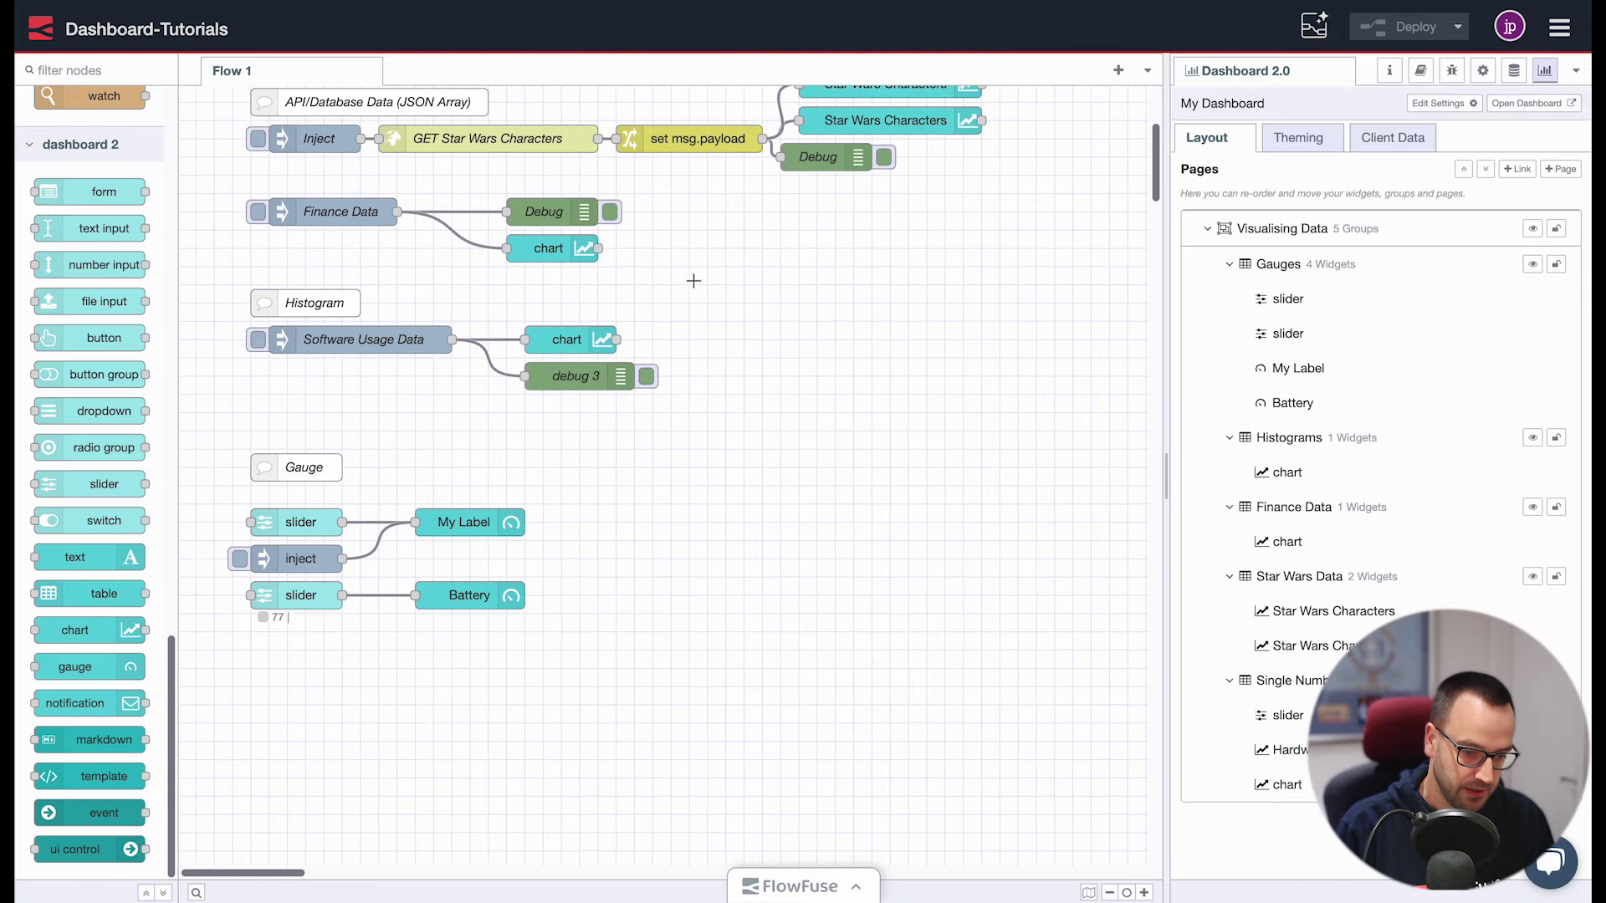
{"action": "scroll", "coordinate": [693, 280], "scroll_direction": "up", "scroll_amount": 4}
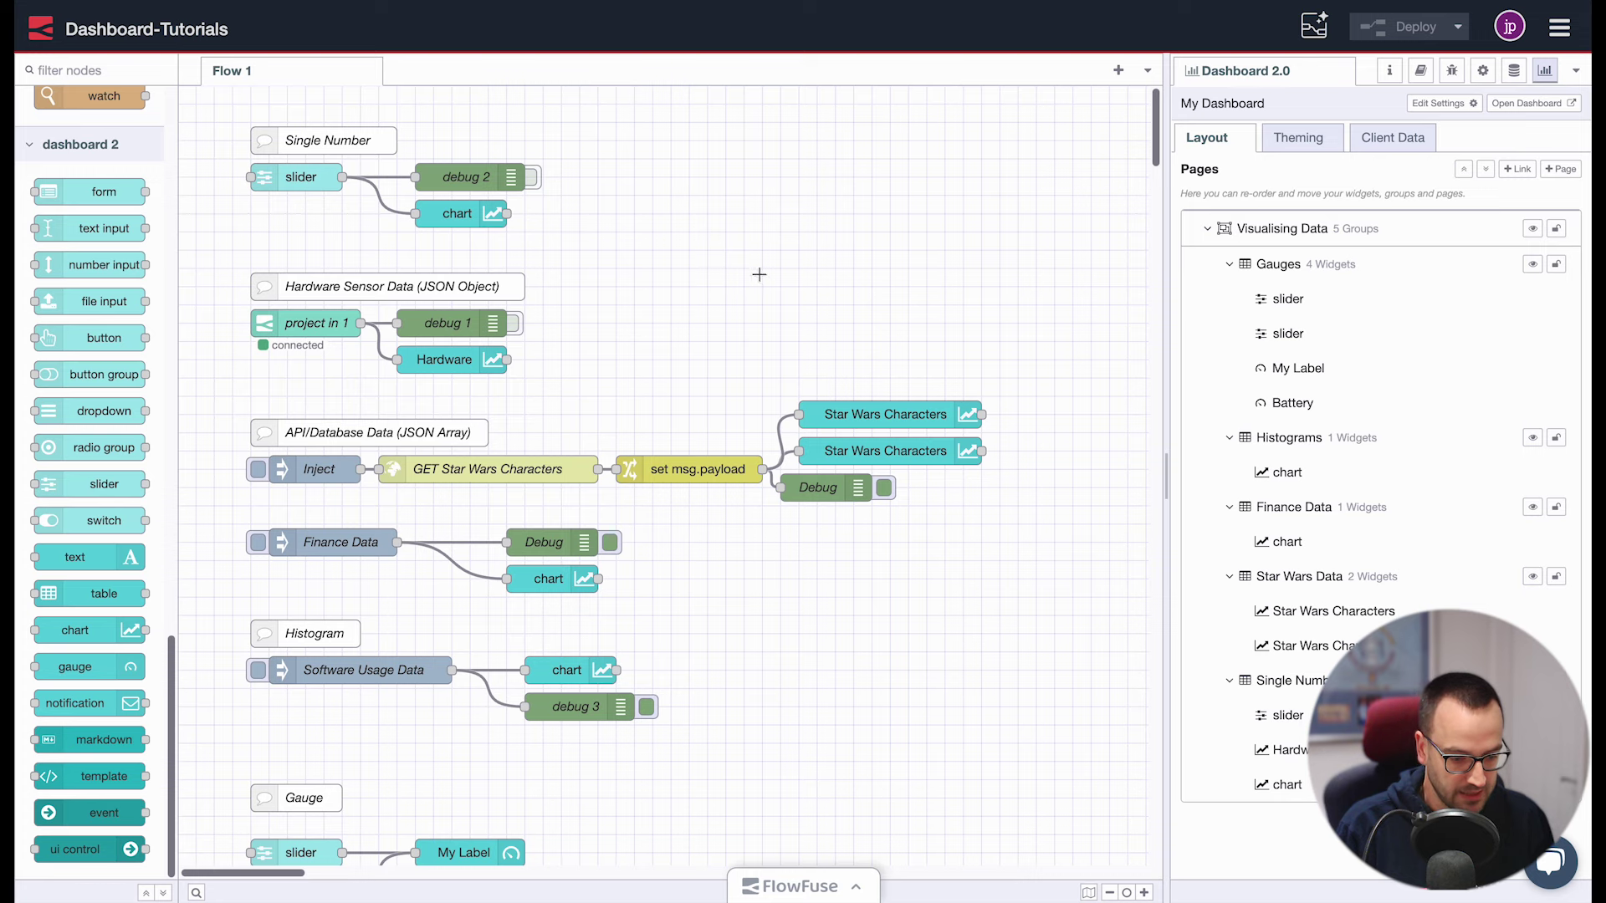
{"action": "scroll", "coordinate": [896, 284], "scroll_direction": "down", "scroll_amount": 2}
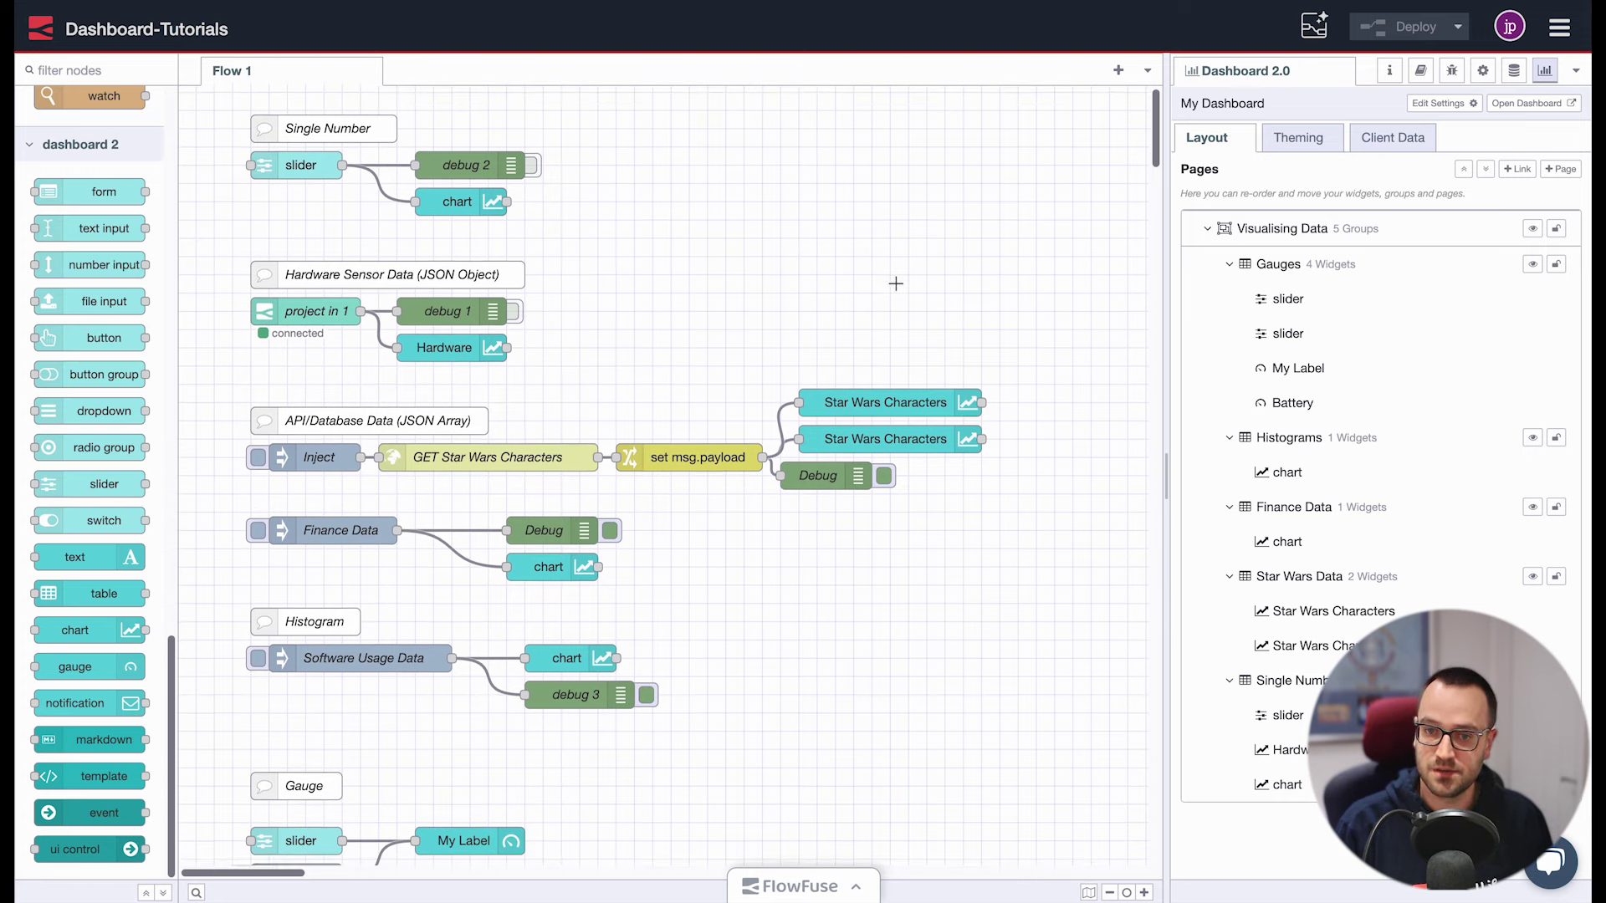
{"action": "scroll", "coordinate": [896, 283], "scroll_direction": "down", "scroll_amount": 10}
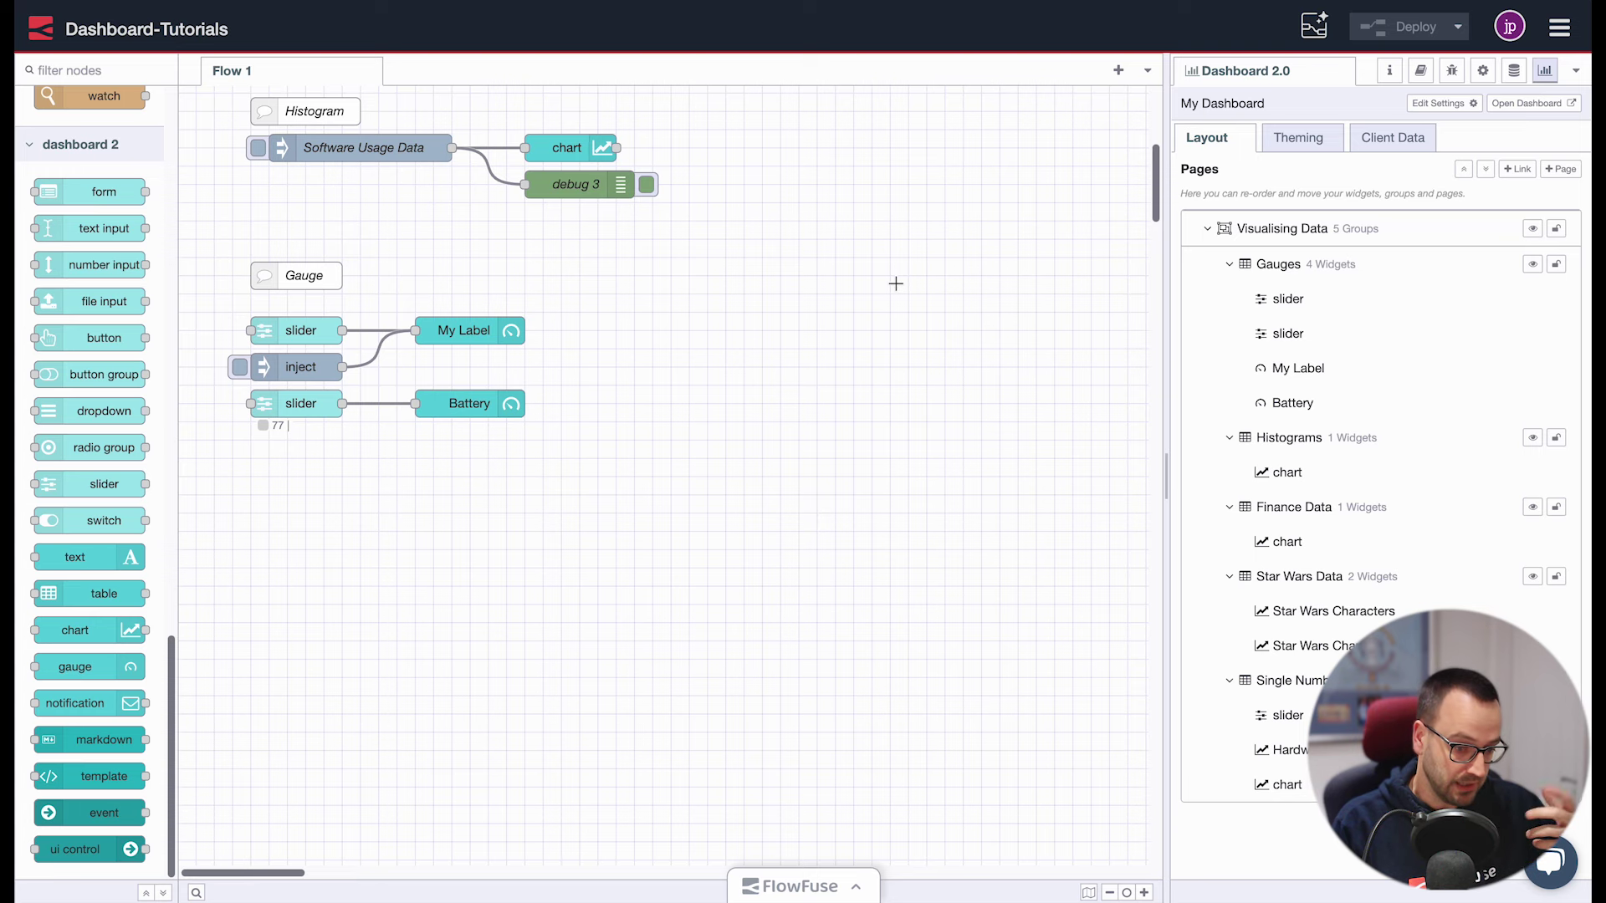
{"action": "scroll", "coordinate": [896, 283], "scroll_direction": "up", "scroll_amount": 11}
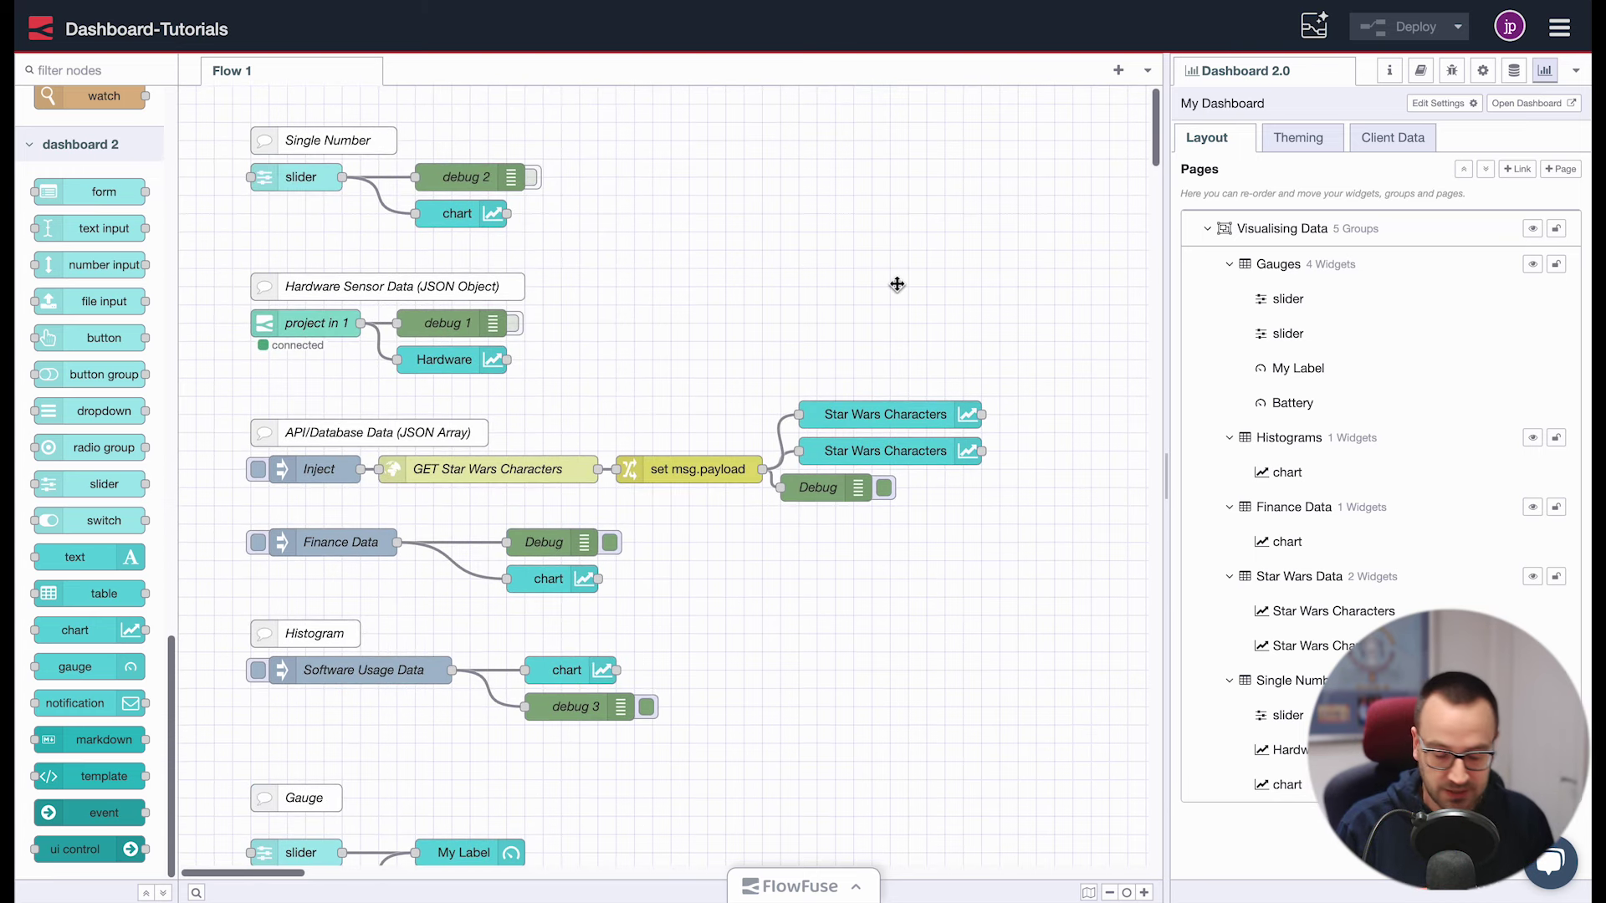